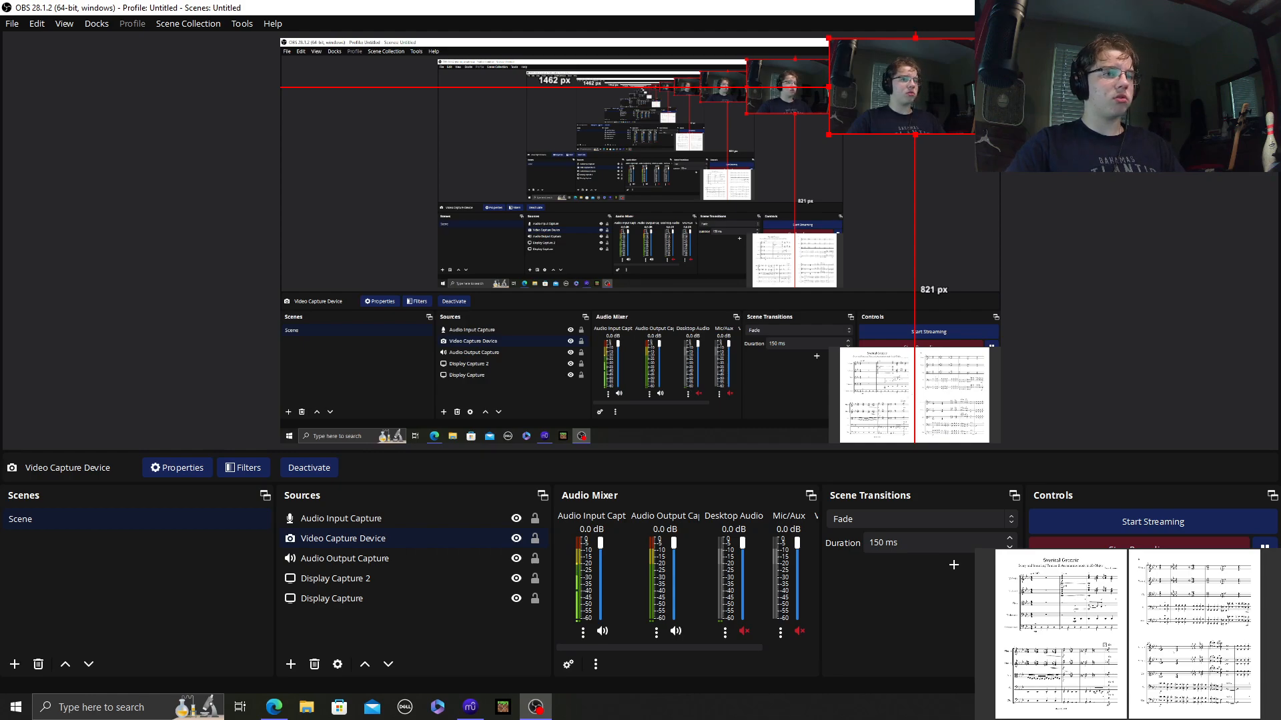
# Switch to the piano score in MuseScore and expand the Clefs, Accidentals, Dynamics and Articulations palettes.
pyautogui.click(468, 708)
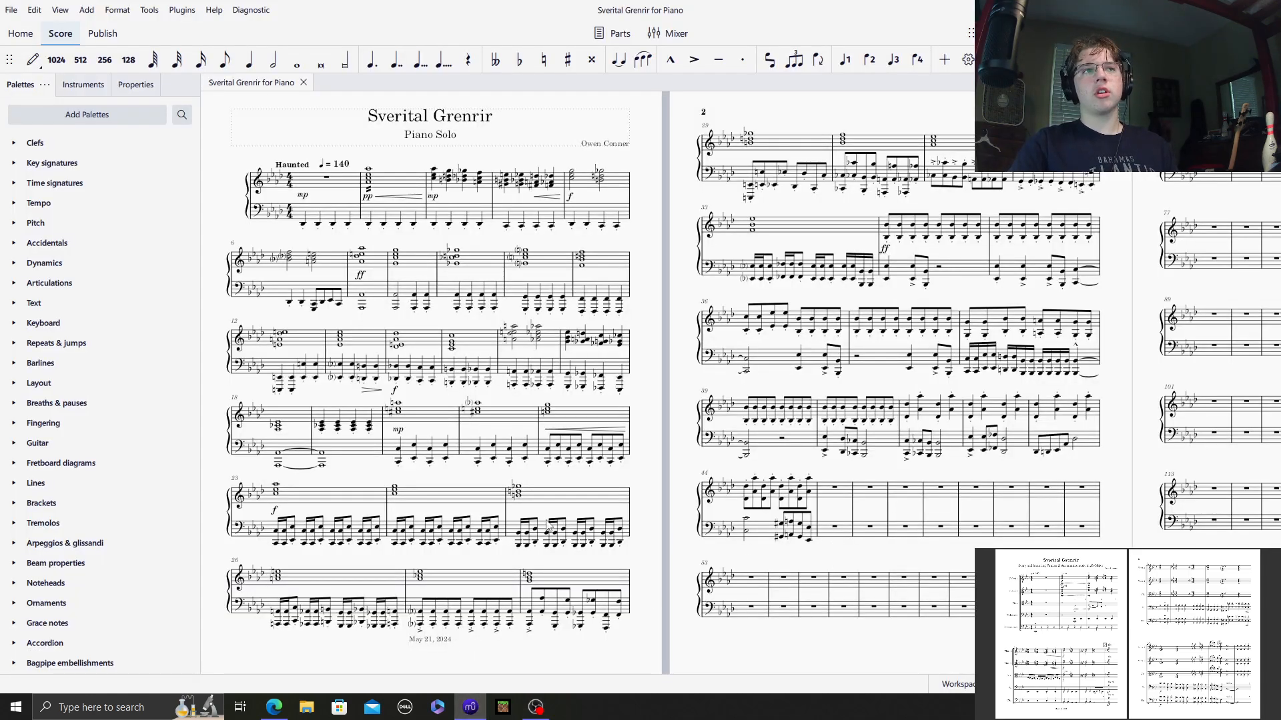
pyautogui.click(60, 143)
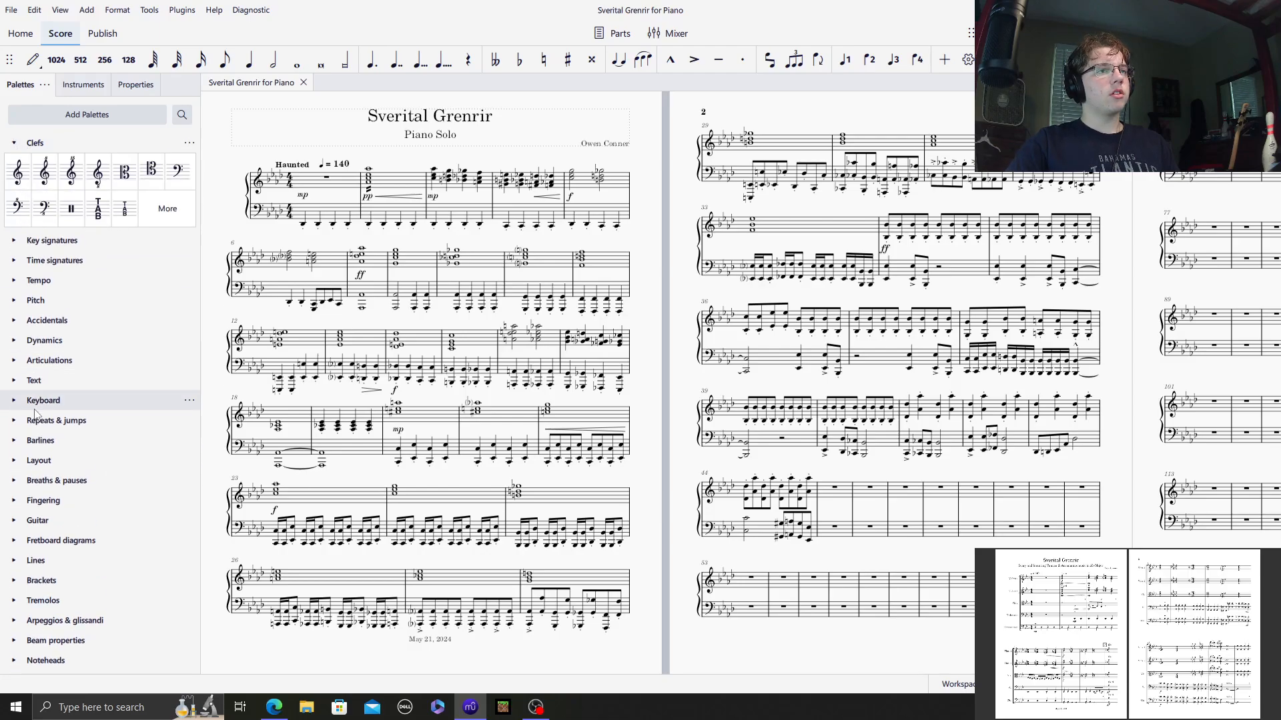
pyautogui.click(14, 360)
pyautogui.click(14, 340)
pyautogui.click(14, 320)
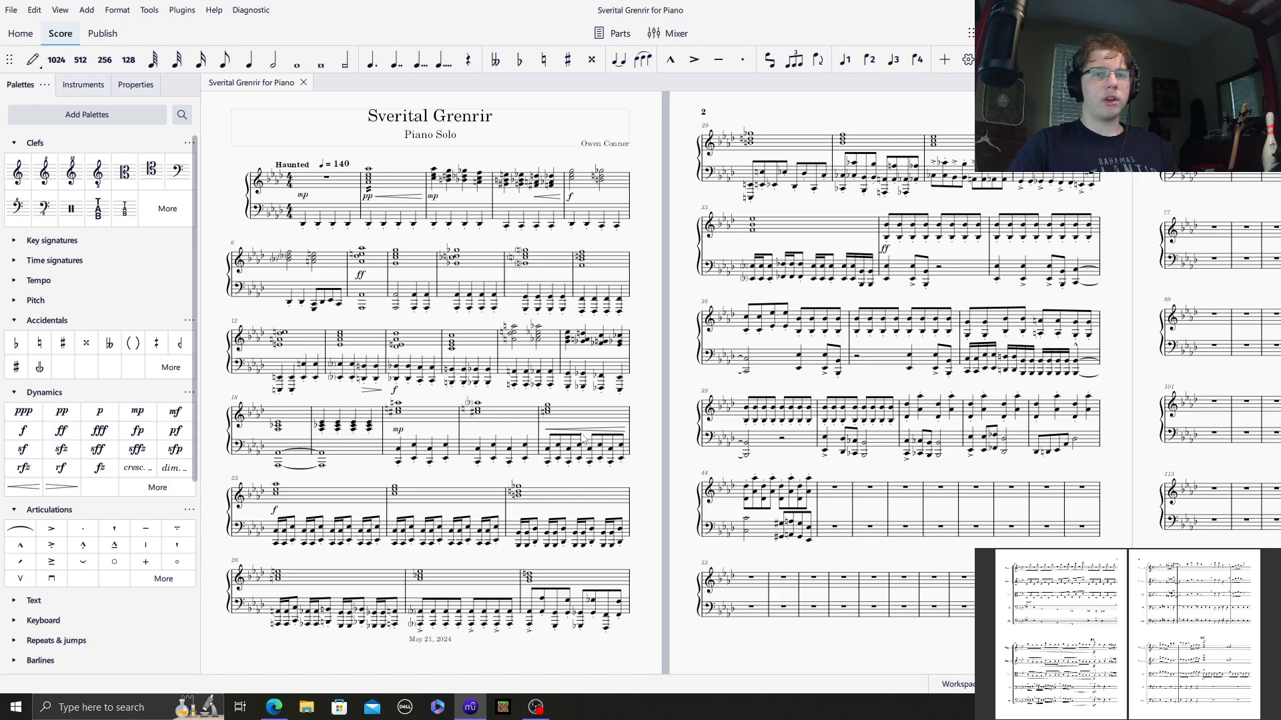
# Enter quarter notes F♭2 and E♭2 on beats 1 and 2 of measure 45 in the bass staff.
pyautogui.click(842, 530)
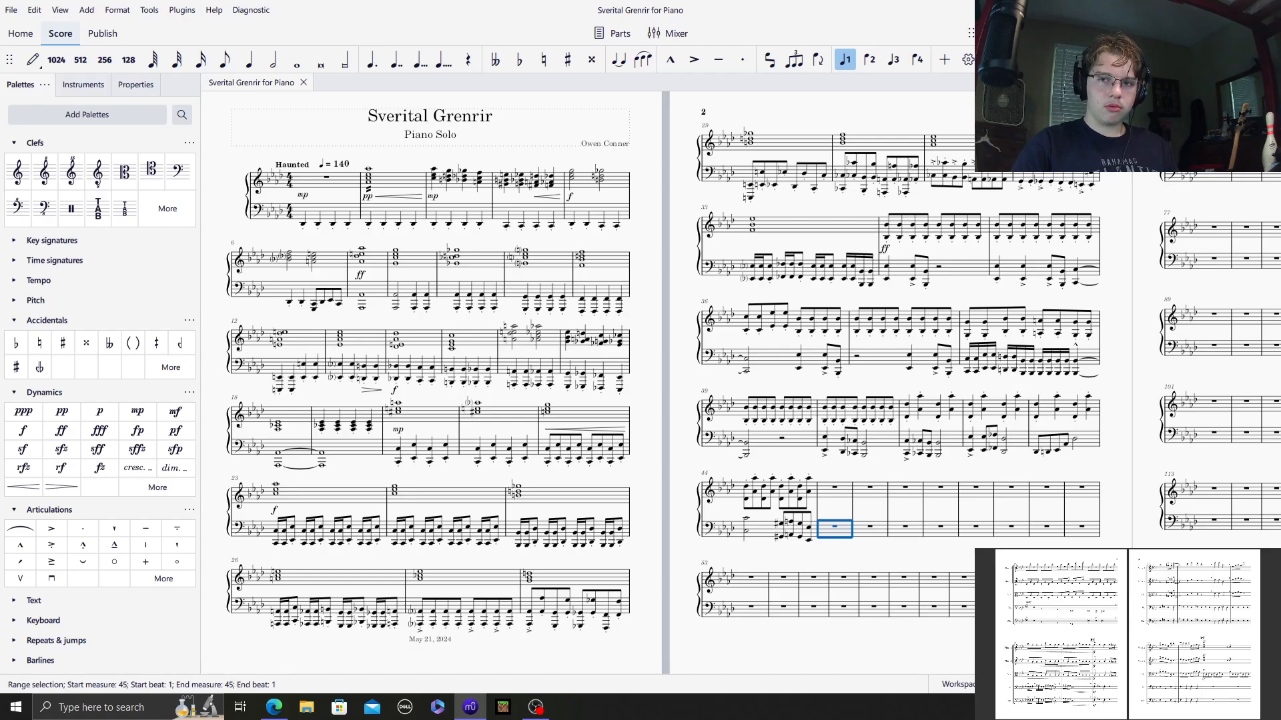
pyautogui.scroll(5, 862, 542)
pyautogui.moveTo(807, 471); pyautogui.dragTo(646, 383)
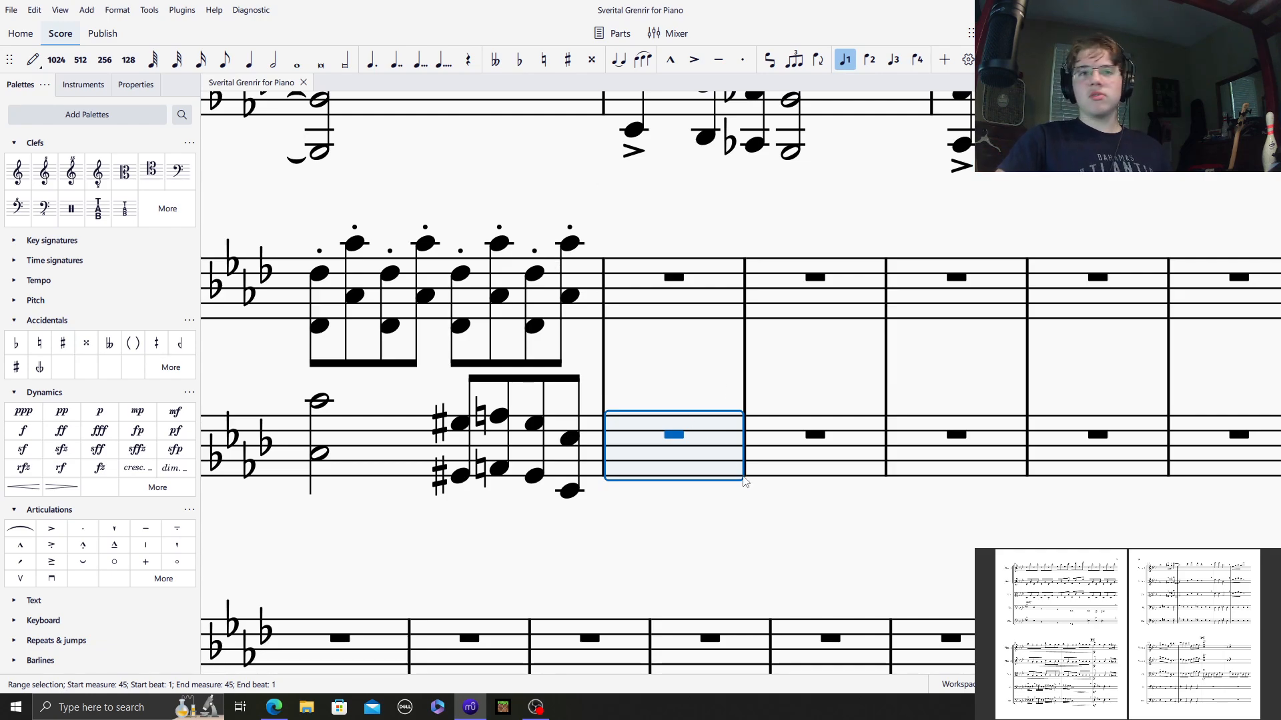
pyautogui.scroll(1, 704, 435)
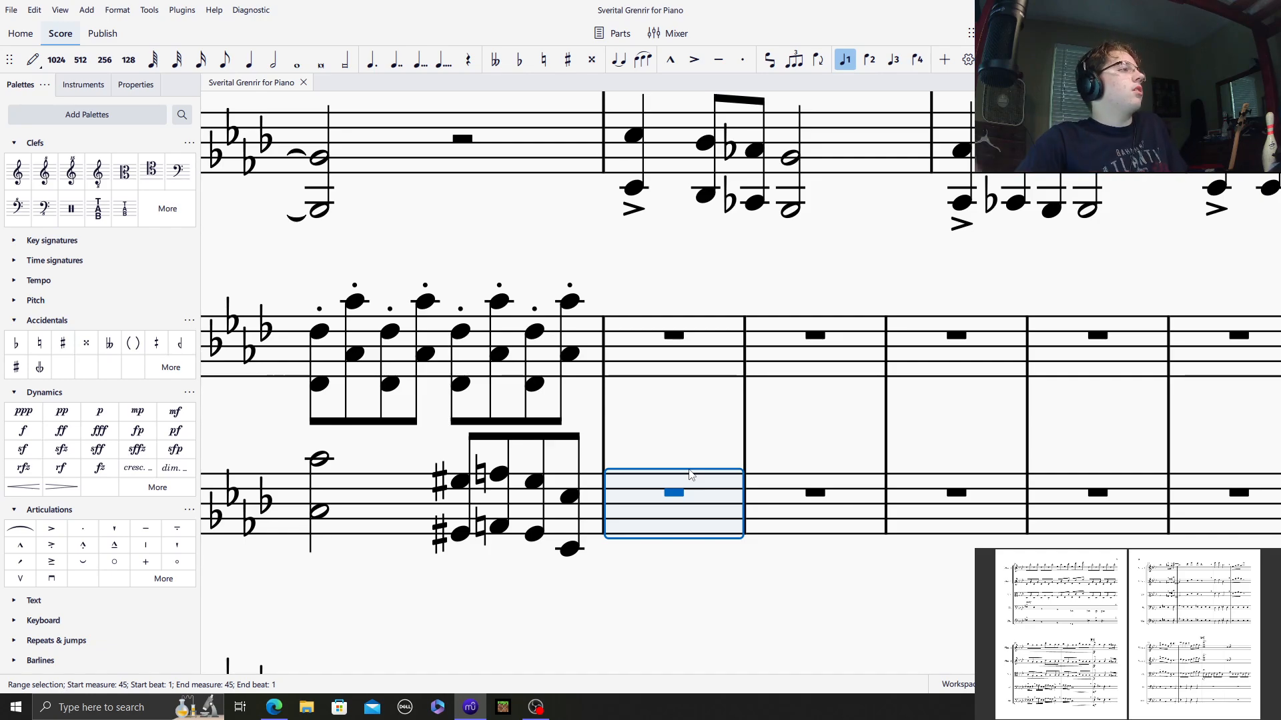
pyautogui.moveTo(643, 404)
pyautogui.mouseDown()
pyautogui.moveTo(633, 371)
pyautogui.moveTo(527, 241)
pyautogui.mouseUp()
pyautogui.click(32, 60)
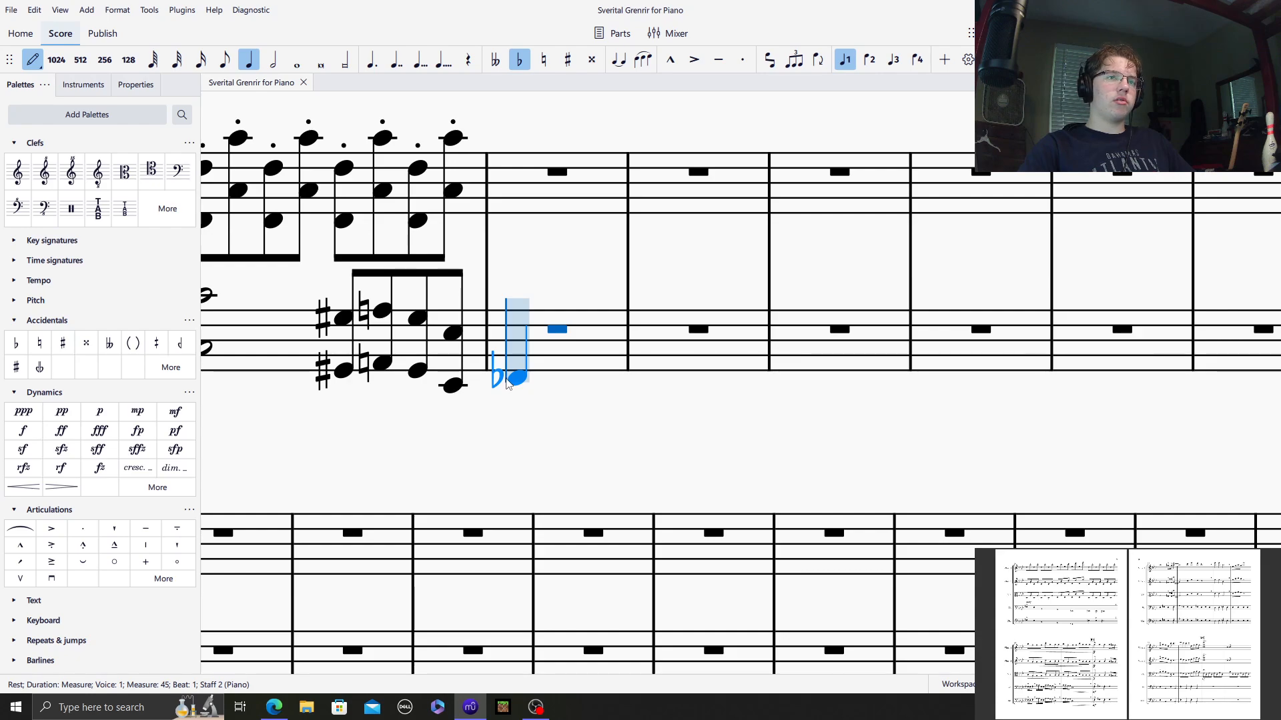
pyautogui.click(508, 382)
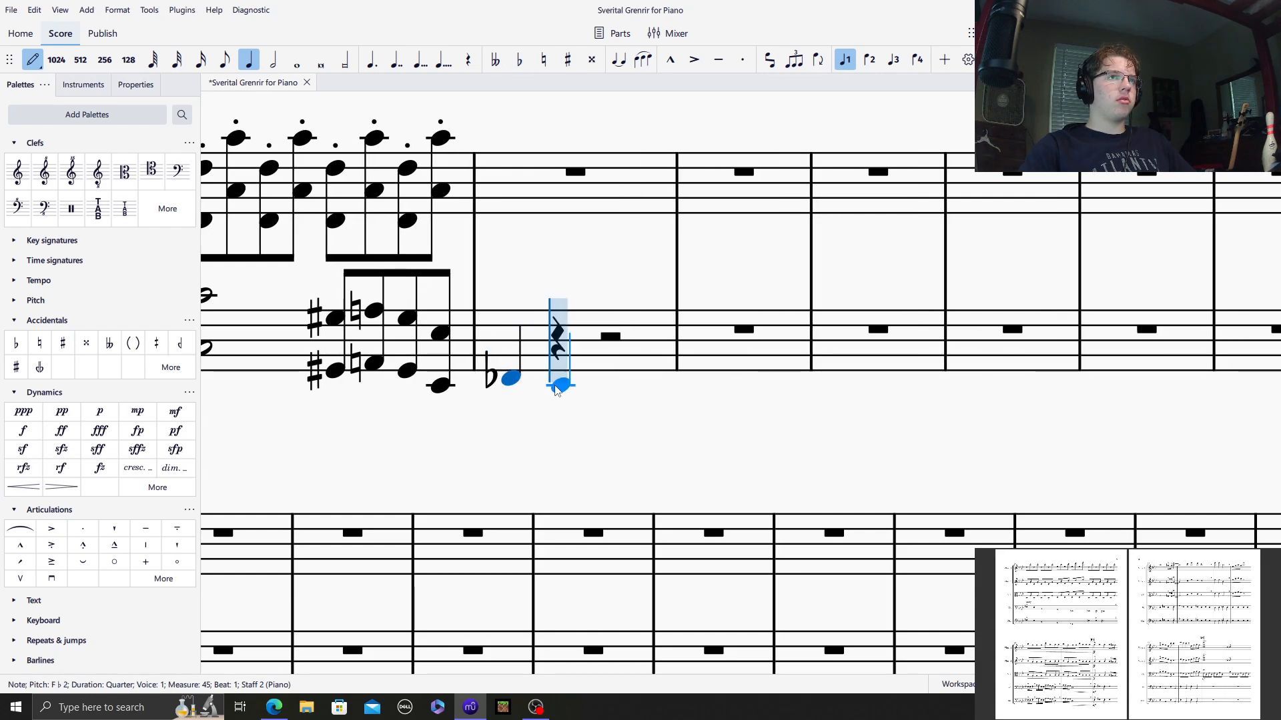
pyautogui.click(558, 387)
# Add F♭3 and E♭3 above measure 45's two bass quarter notes to form octaves.
pyautogui.click(519, 60)
pyautogui.keyDown('shift'); pyautogui.click(508, 326); pyautogui.keyUp('shift')
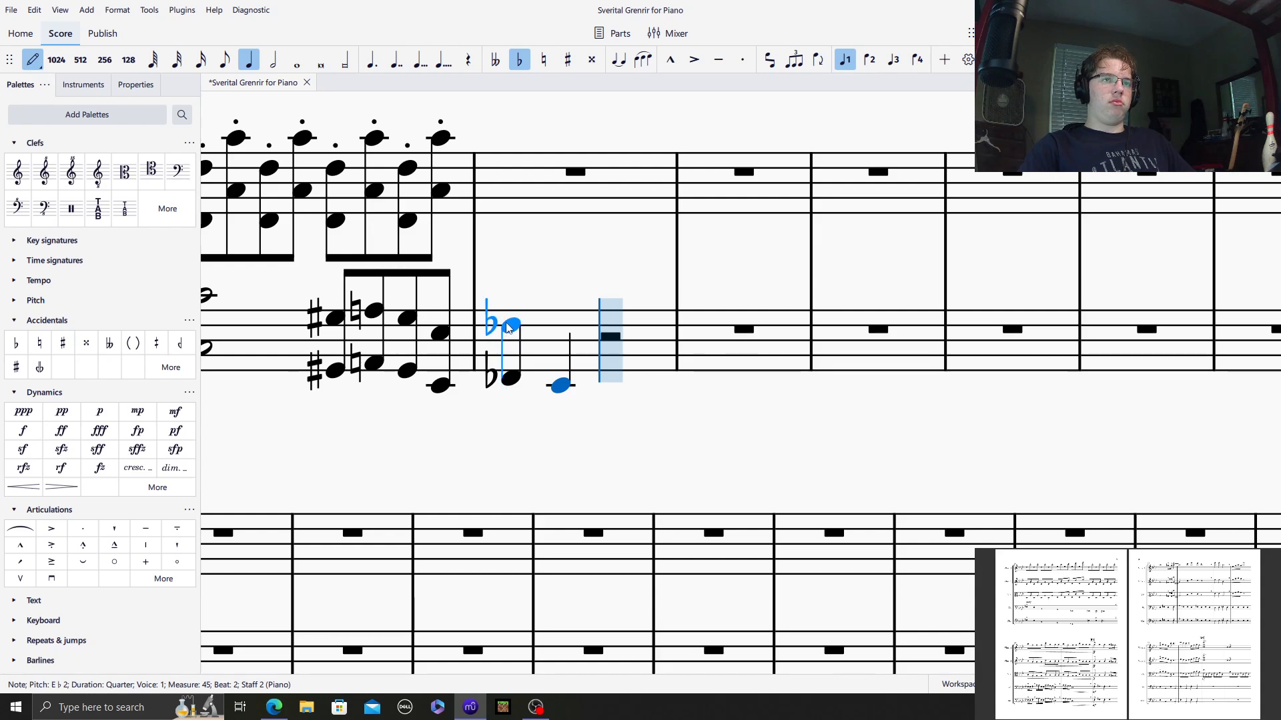
pyautogui.keyDown('shift'); pyautogui.click(560, 333); pyautogui.keyUp('shift')
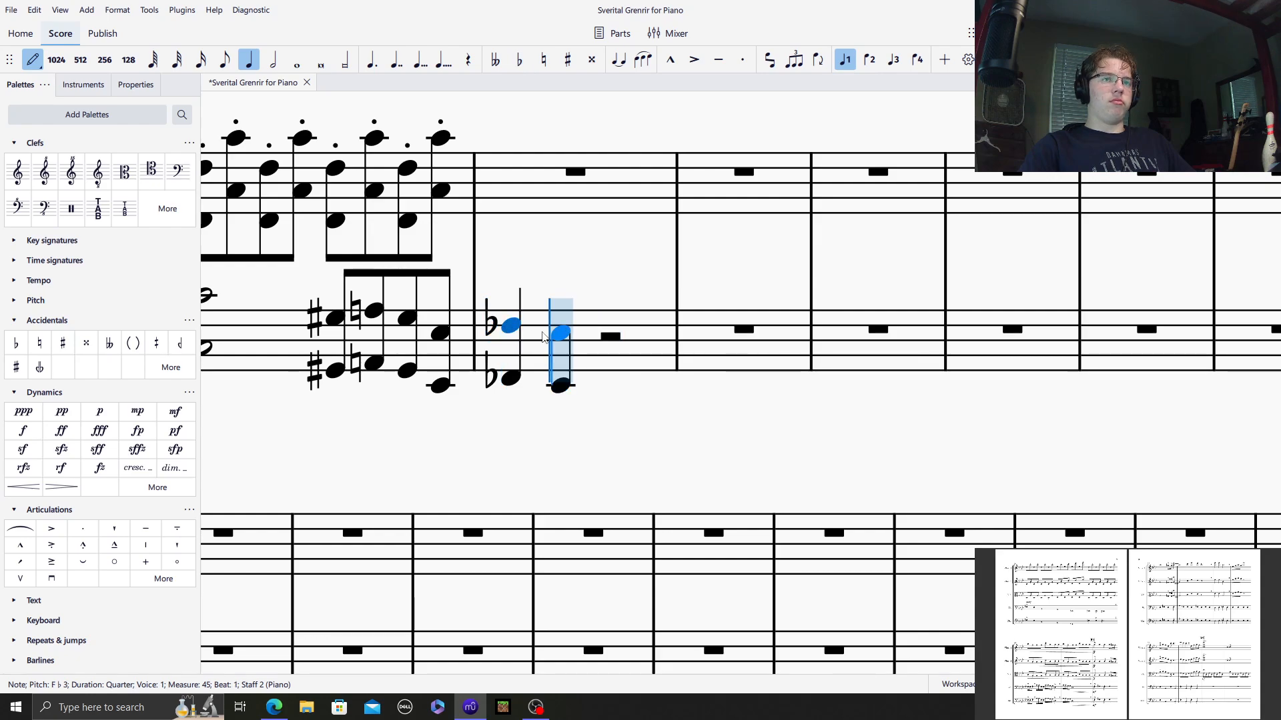
# Finish measure 45's bass staff with a half-note octave of B♭2 and B♭1, and leave note input.
pyautogui.click(281, 63)
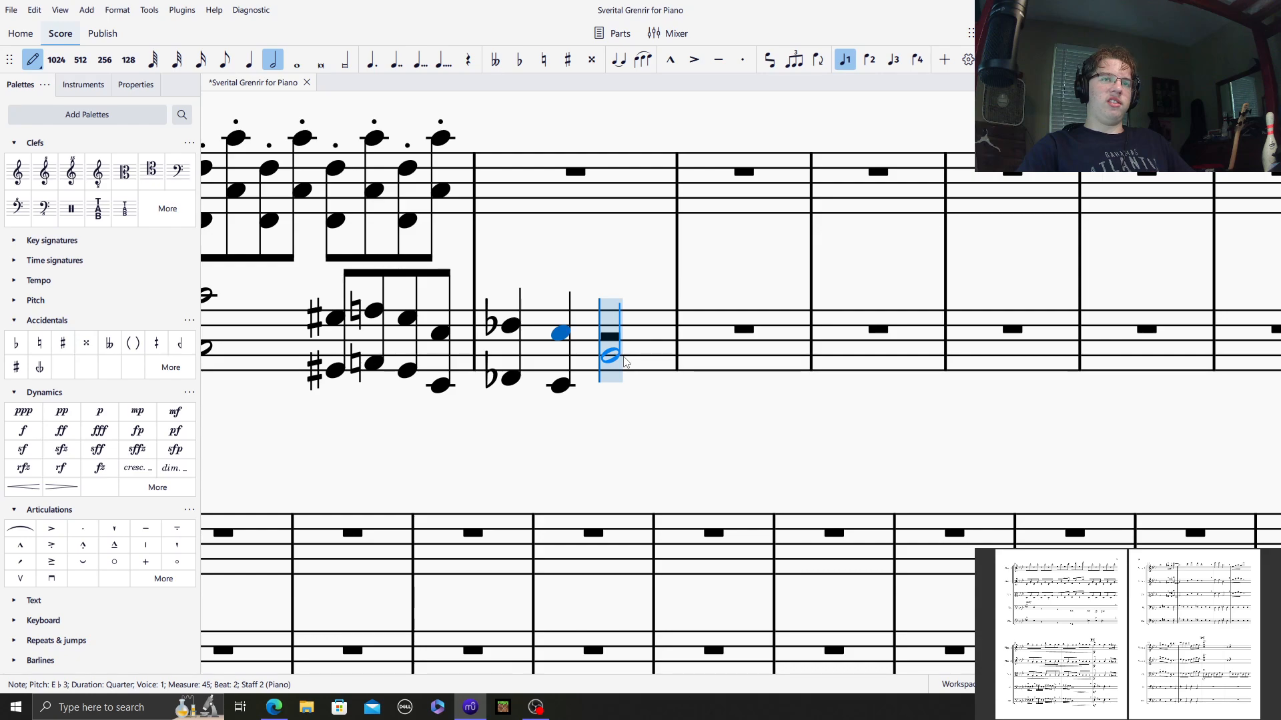
pyautogui.click(625, 360)
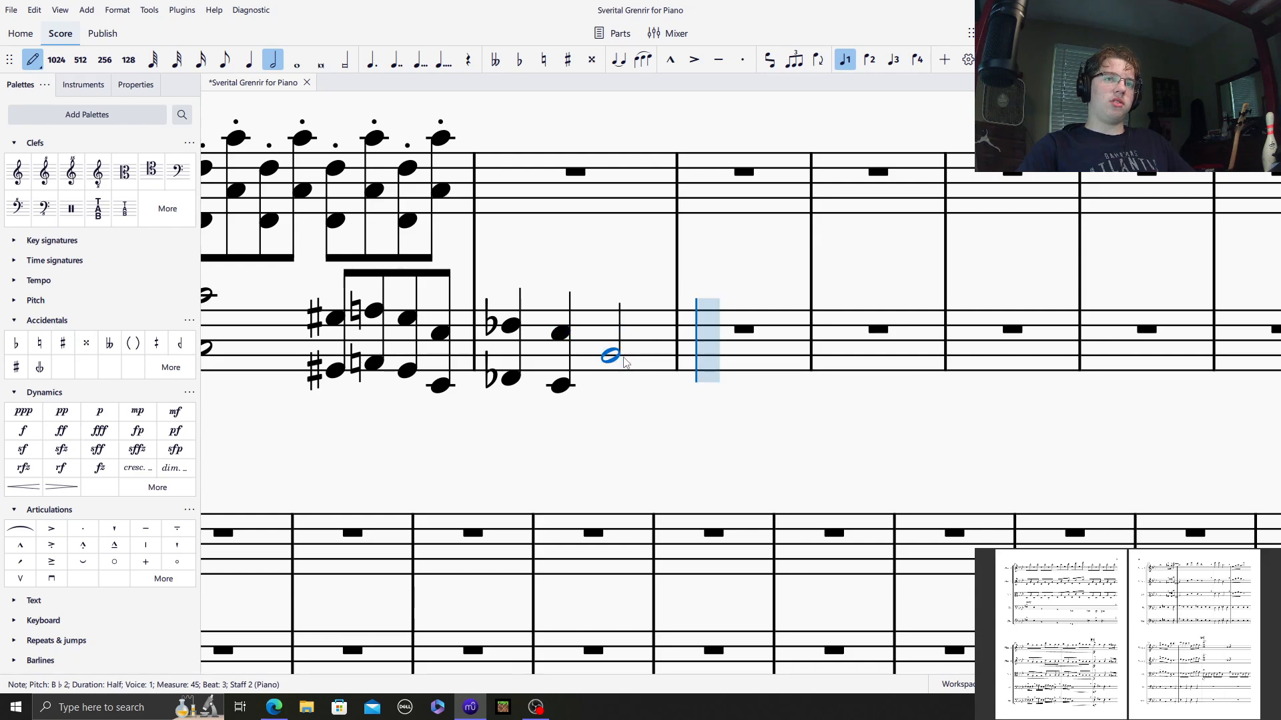
pyautogui.keyDown('shift'); pyautogui.click(614, 412); pyautogui.keyUp('shift')
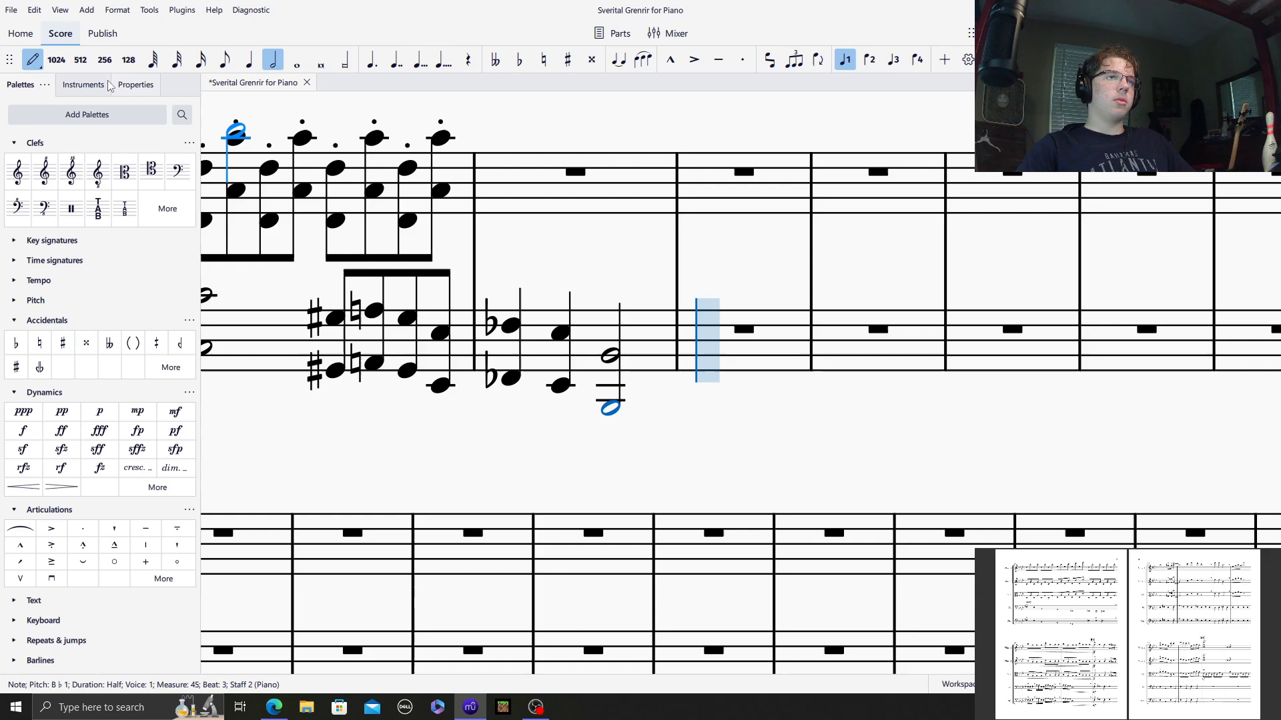
pyautogui.press('Escape')
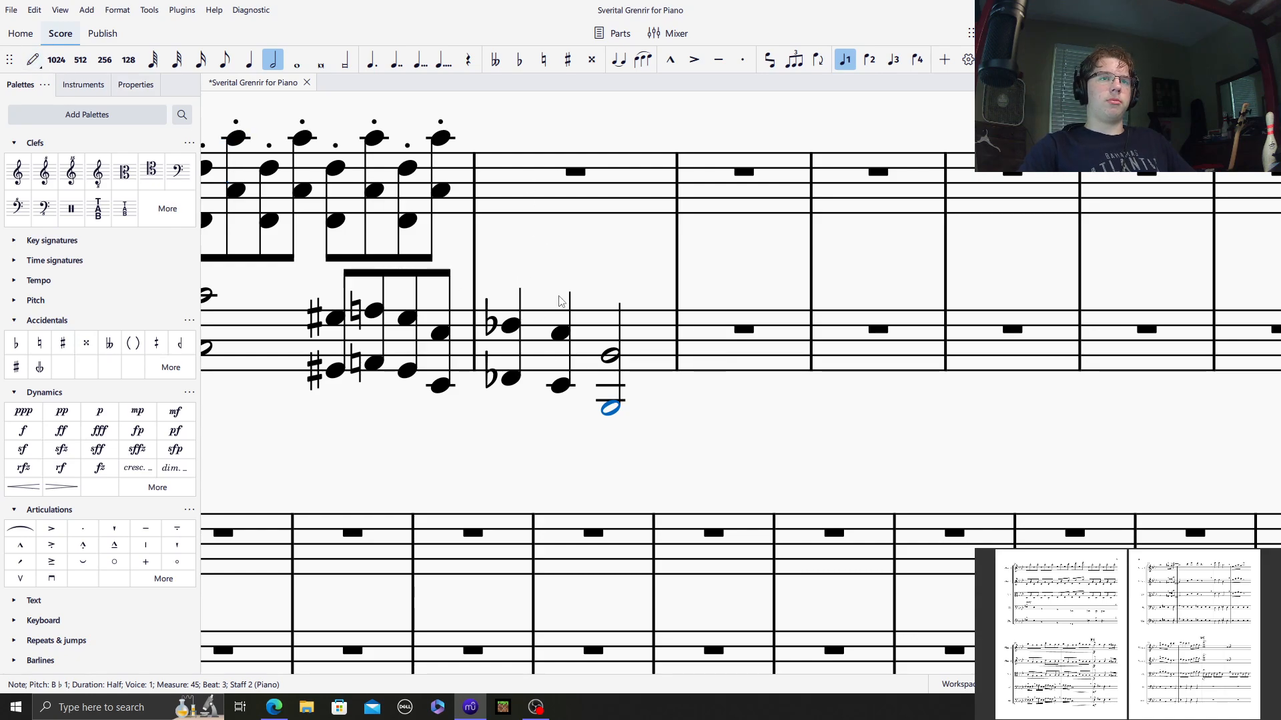
# Enter a half-note octave of A♭2 and A♭1 at the start of the next empty bass bar.
pyautogui.moveTo(560, 301); pyautogui.dragTo(817, 277)
pyautogui.moveTo(760, 240); pyautogui.dragTo(589, 242)
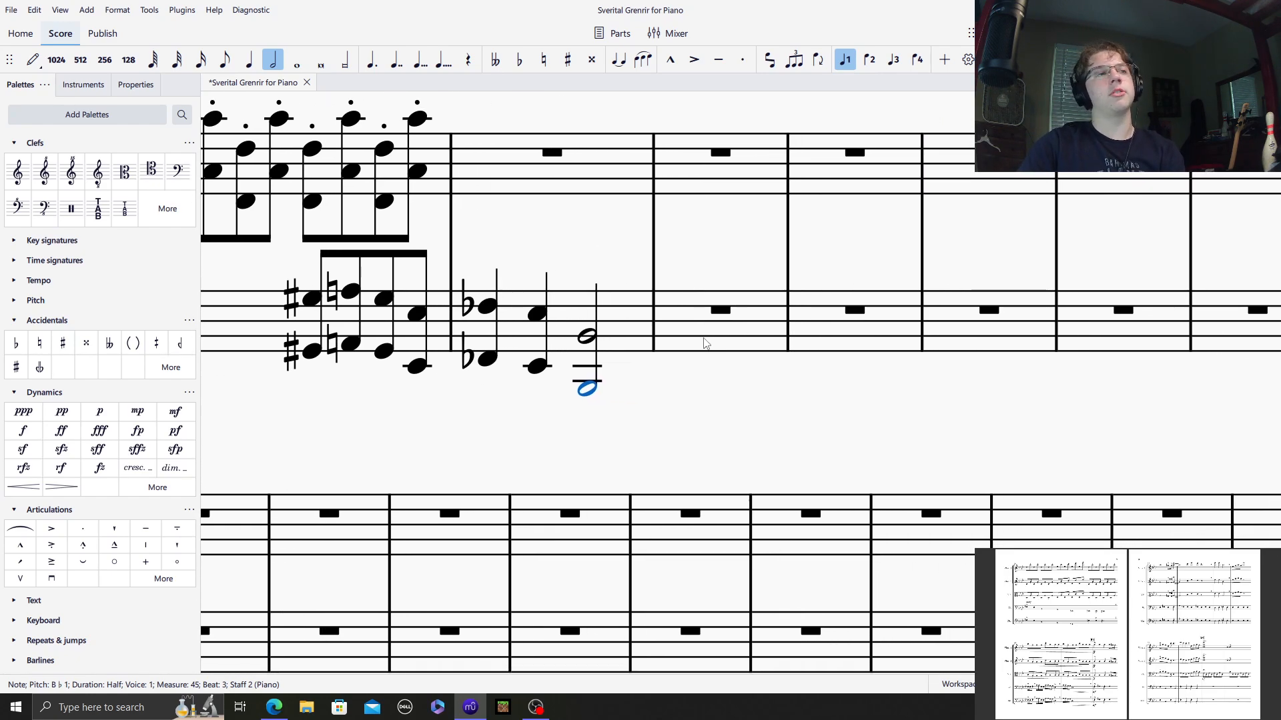
pyautogui.click(704, 341)
pyautogui.click(31, 62)
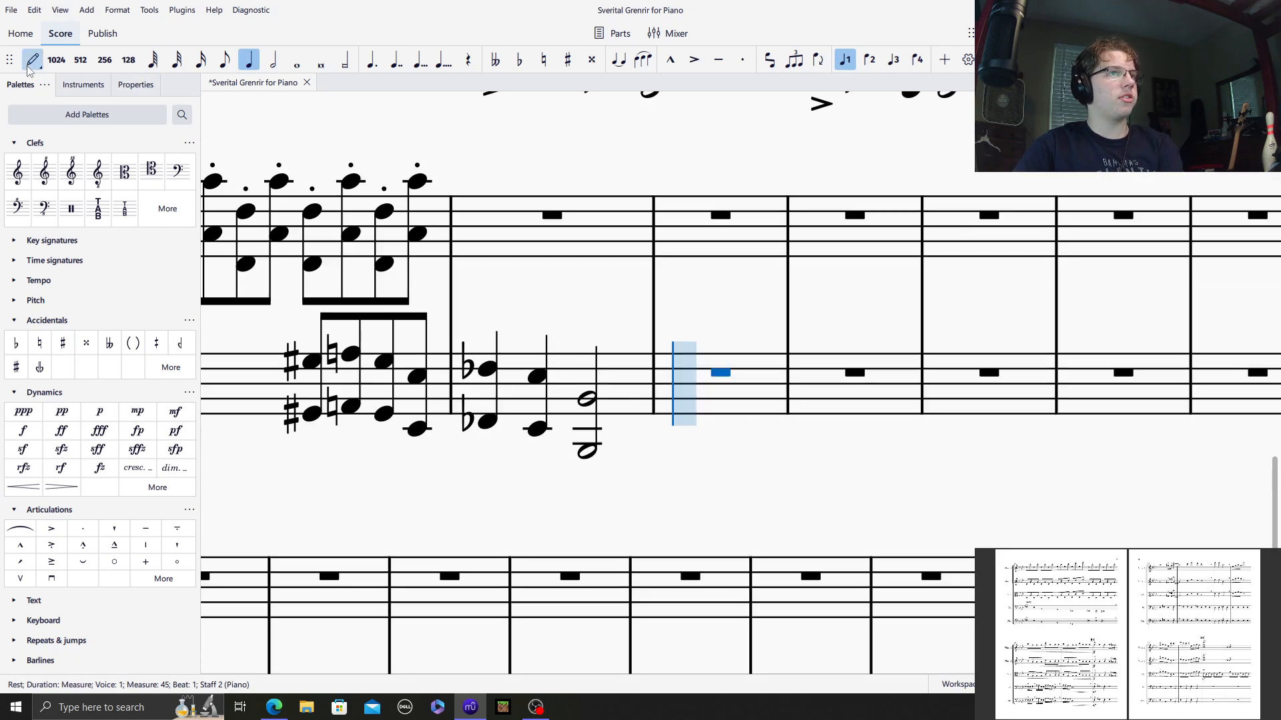
pyautogui.click(273, 59)
pyautogui.click(684, 391)
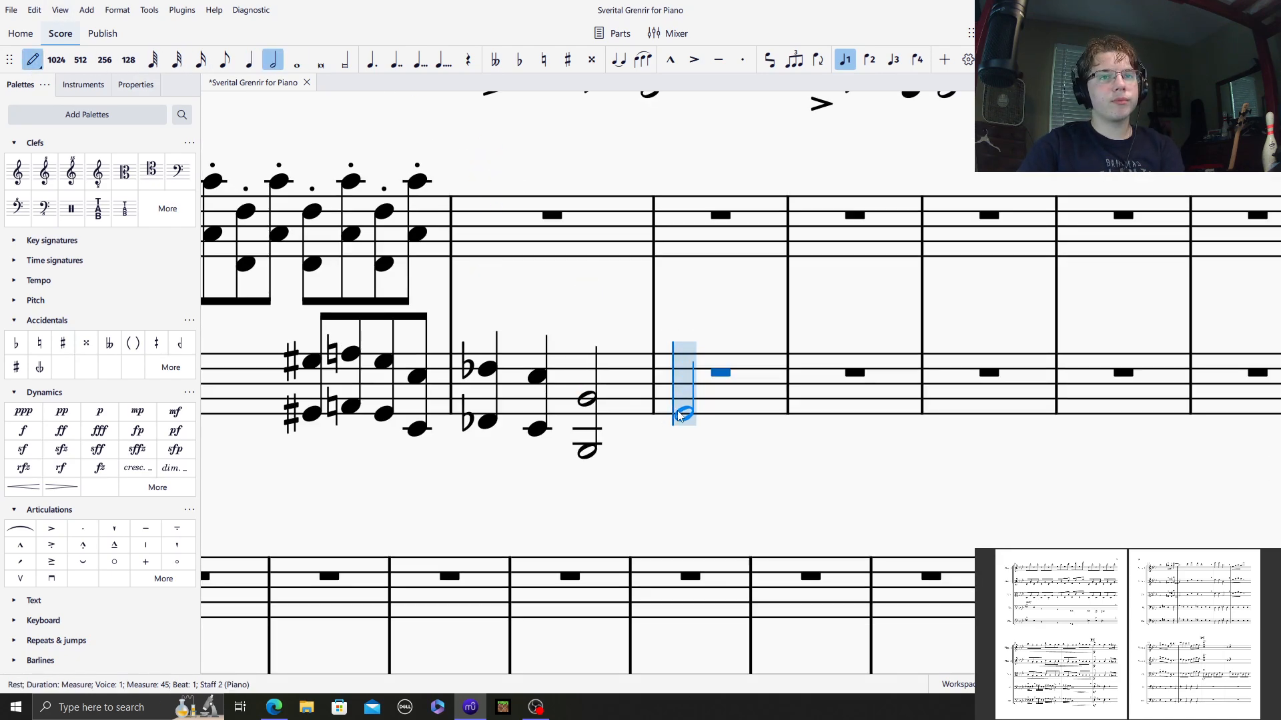
pyautogui.click(679, 415)
pyautogui.keyDown('shift'); pyautogui.click(694, 457); pyautogui.keyUp('shift')
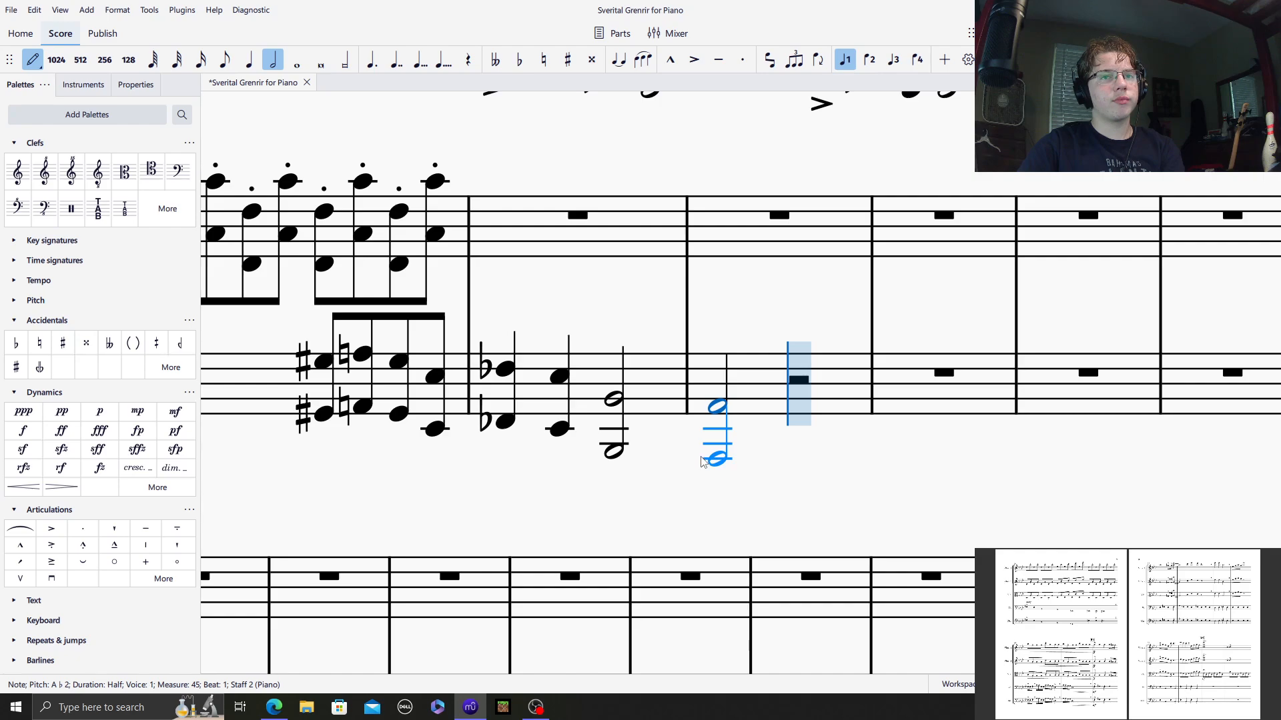
# Complete that bass bar with a half-note octave of E natural 1 and E natural 2.
pyautogui.click(546, 62)
pyautogui.click(793, 483)
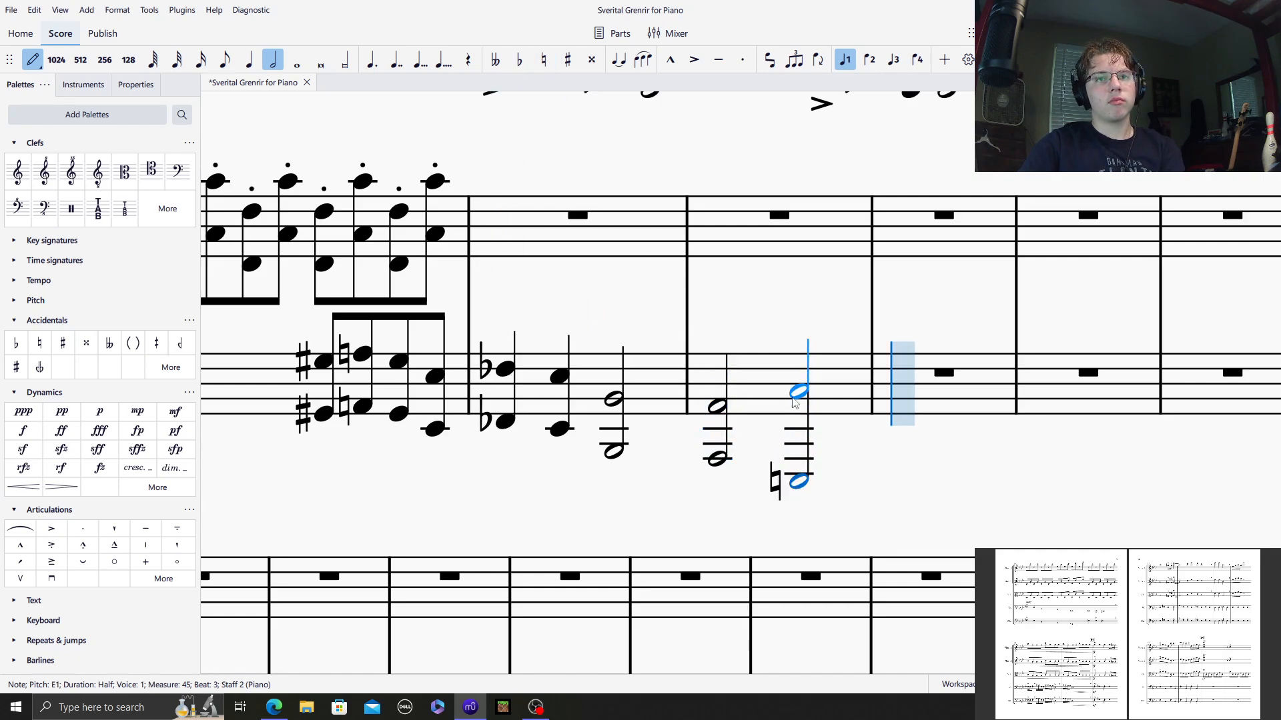
pyautogui.click(545, 62)
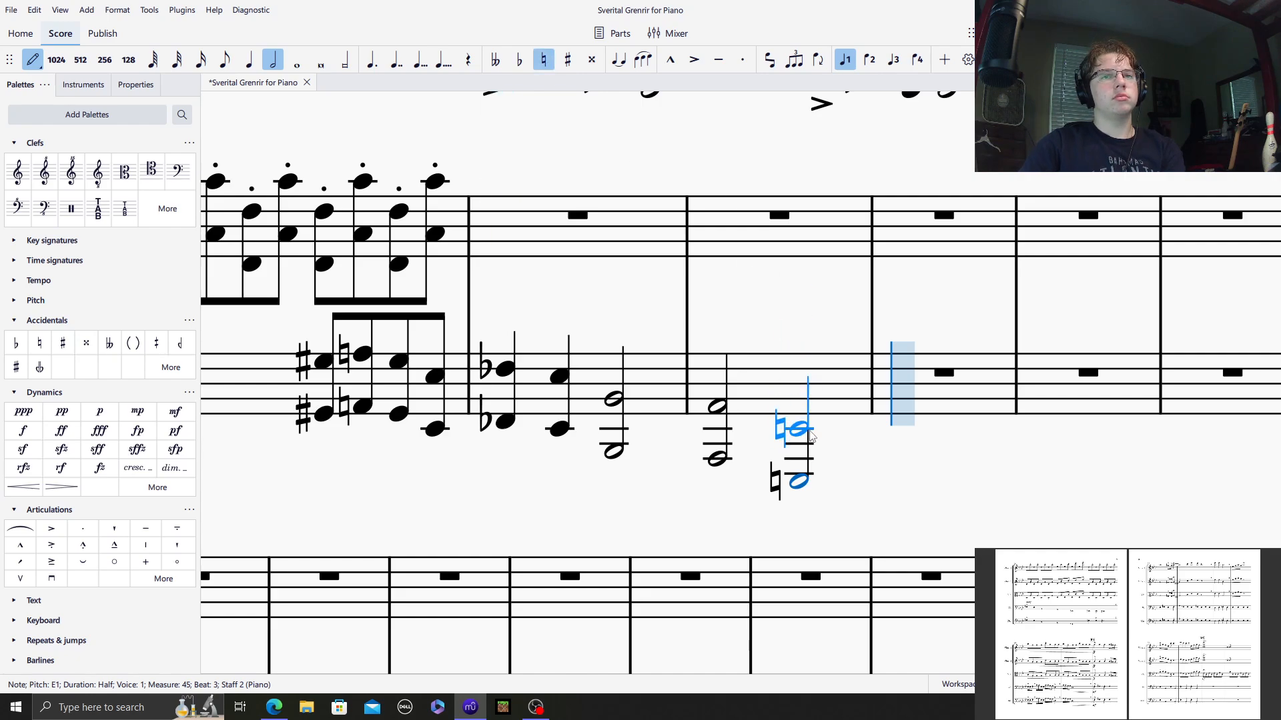
pyautogui.keyDown('shift'); pyautogui.click(799, 429); pyautogui.keyUp('shift')
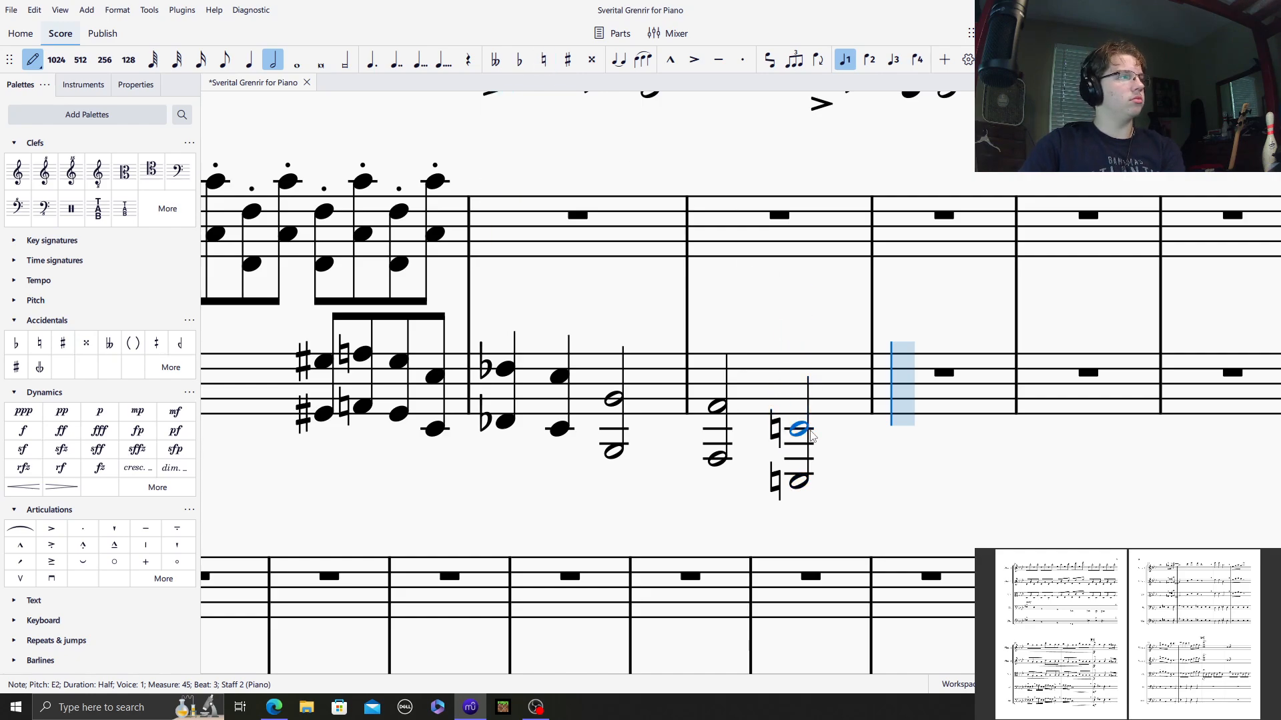
# Start the following bass bar with two E natural 2 quarter notes, the first staccato and the second accented.
pyautogui.click(249, 59)
pyautogui.click(371, 59)
pyautogui.click(742, 60)
pyautogui.click(543, 59)
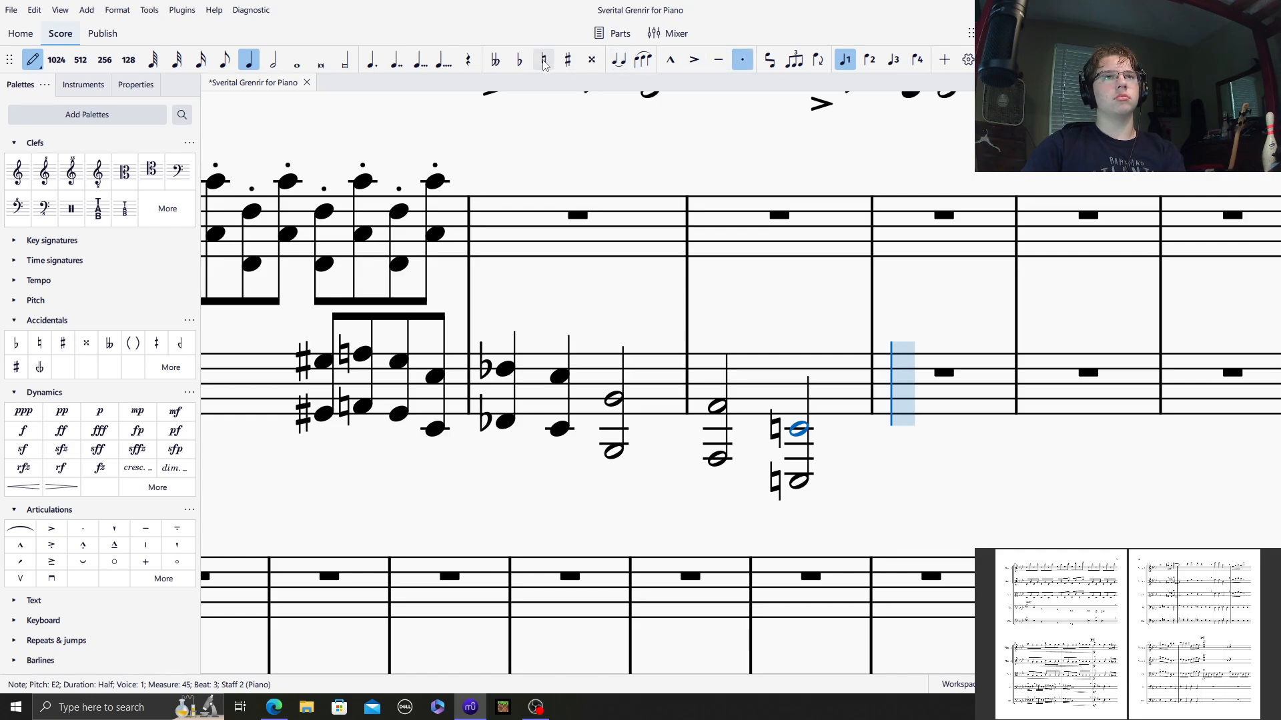
pyautogui.click(900, 429)
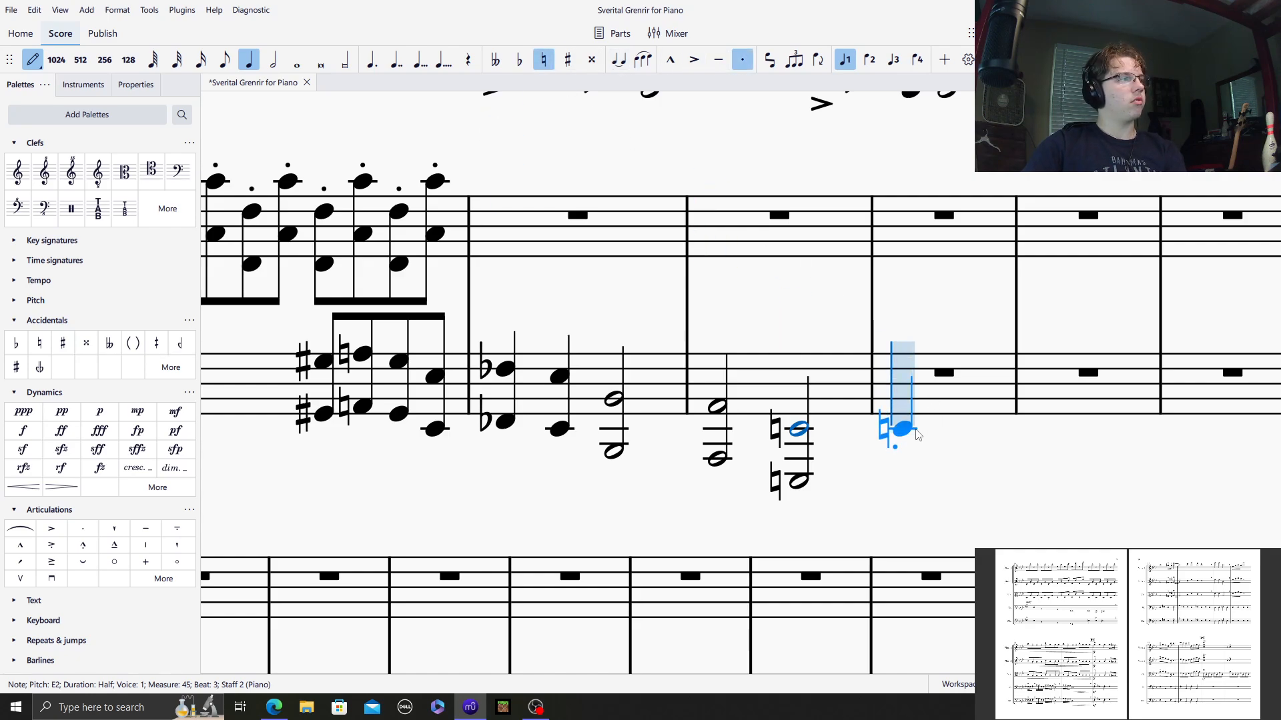
pyautogui.click(695, 59)
pyautogui.click(916, 425)
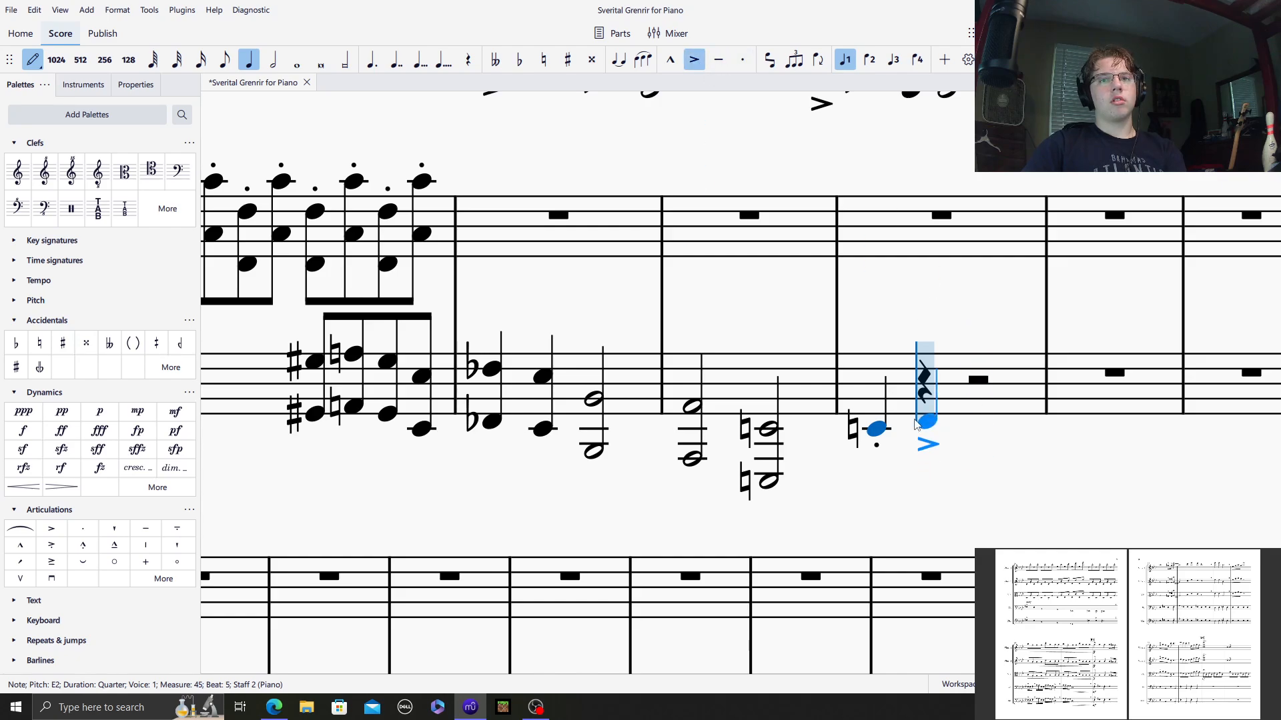
pyautogui.click(917, 428)
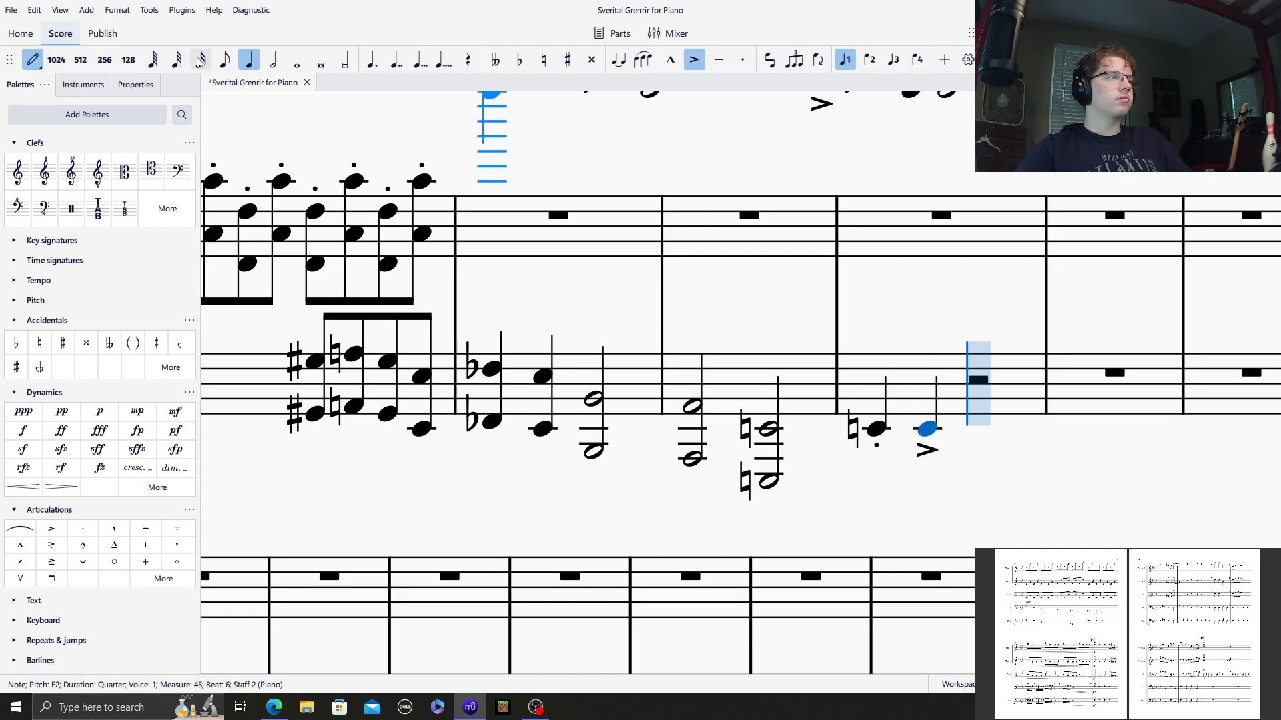
# Fill the rest of the bar with a D♯2 half note without articulation.
pyautogui.click(273, 59)
pyautogui.click(694, 60)
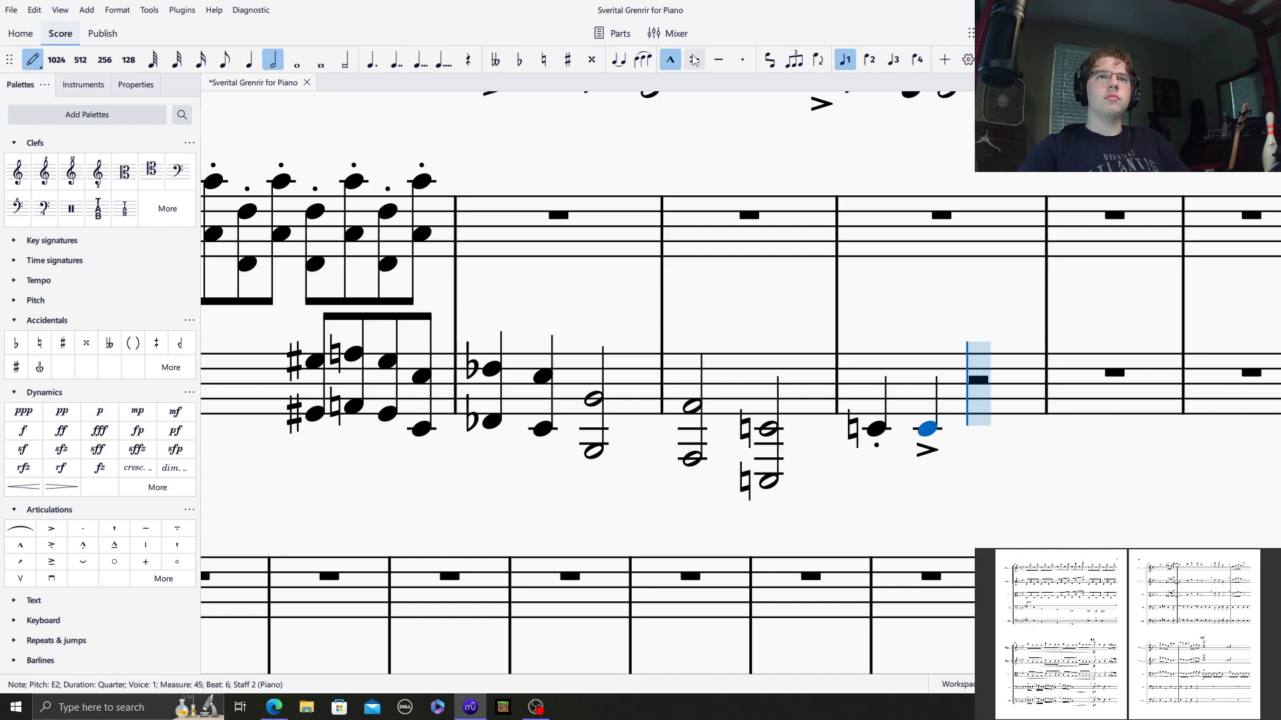
pyautogui.click(567, 60)
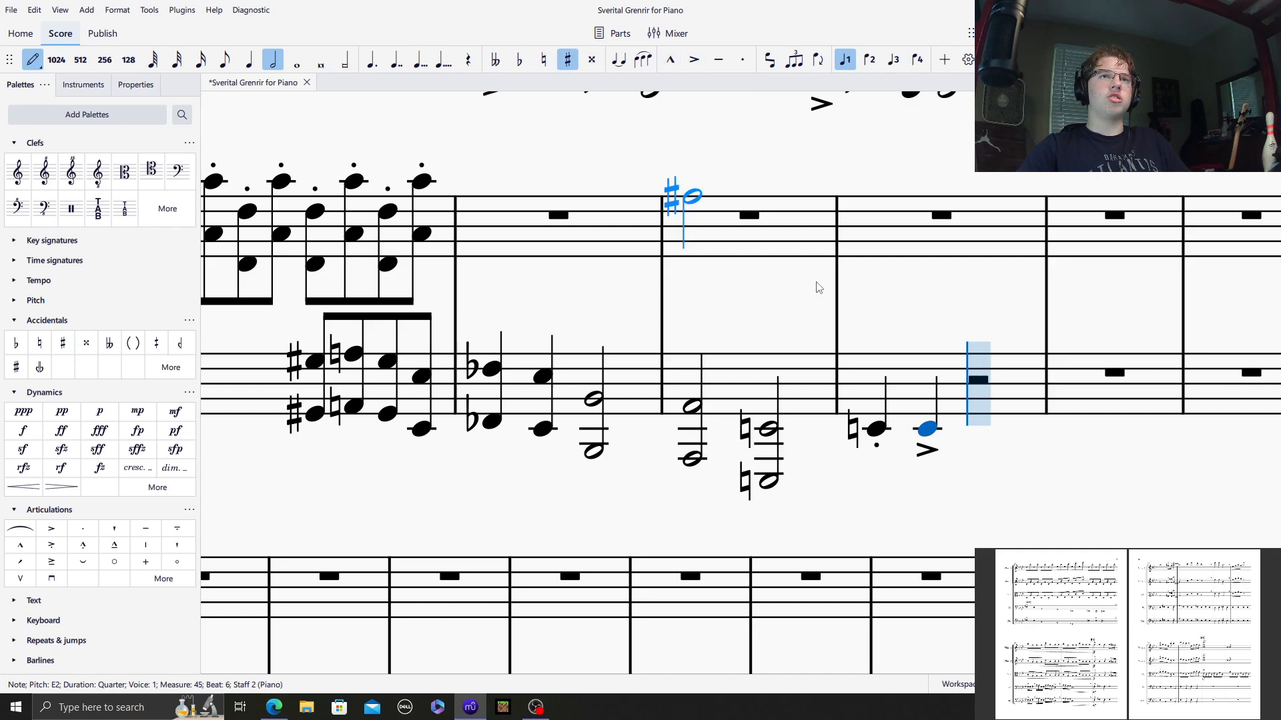
pyautogui.click(982, 437)
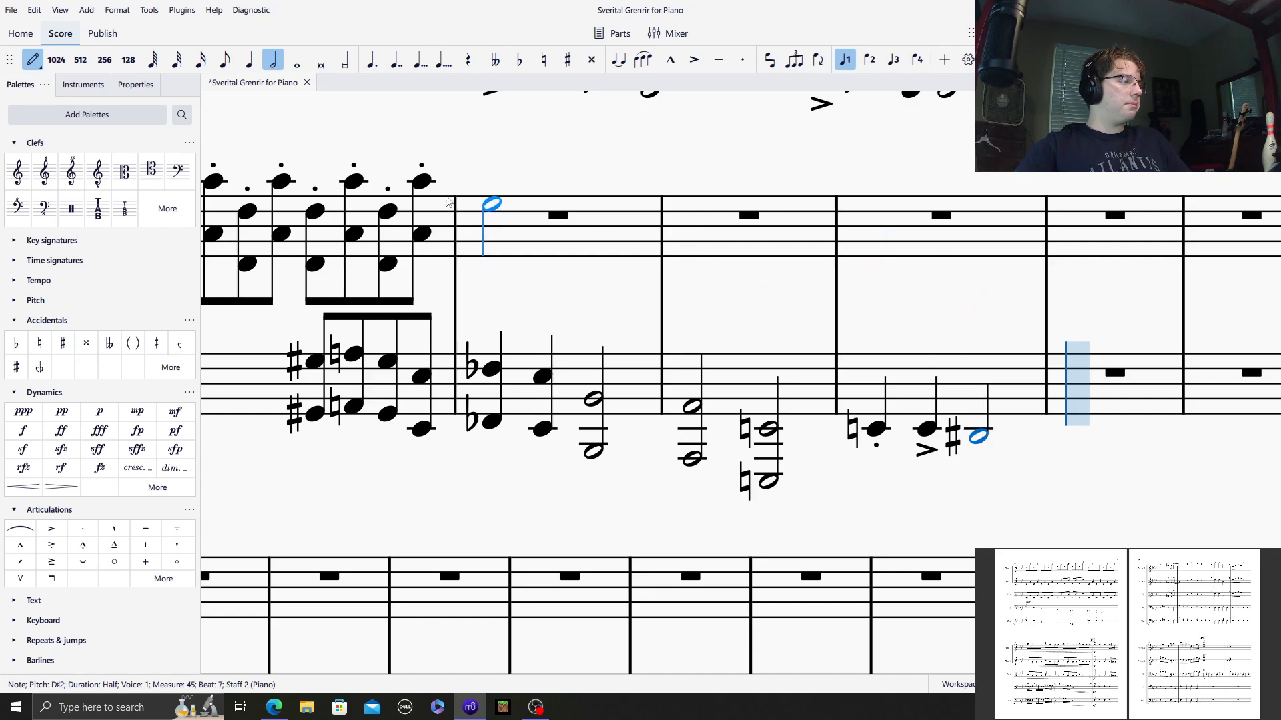
# Enter two sixteenth-note octaves of E♭3 and E♭2 at the start of the next bass bar.
pyautogui.press('3')
pyautogui.click(521, 61)
pyautogui.click(1065, 432)
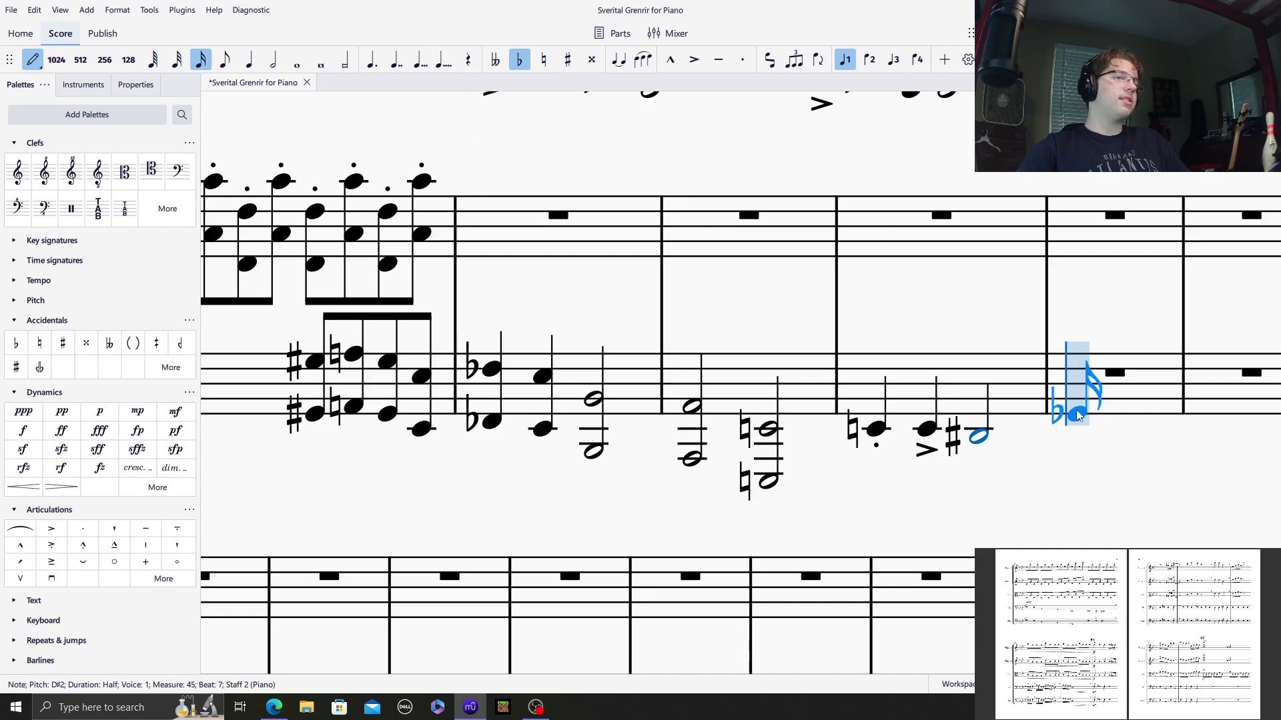
pyautogui.click(1070, 378)
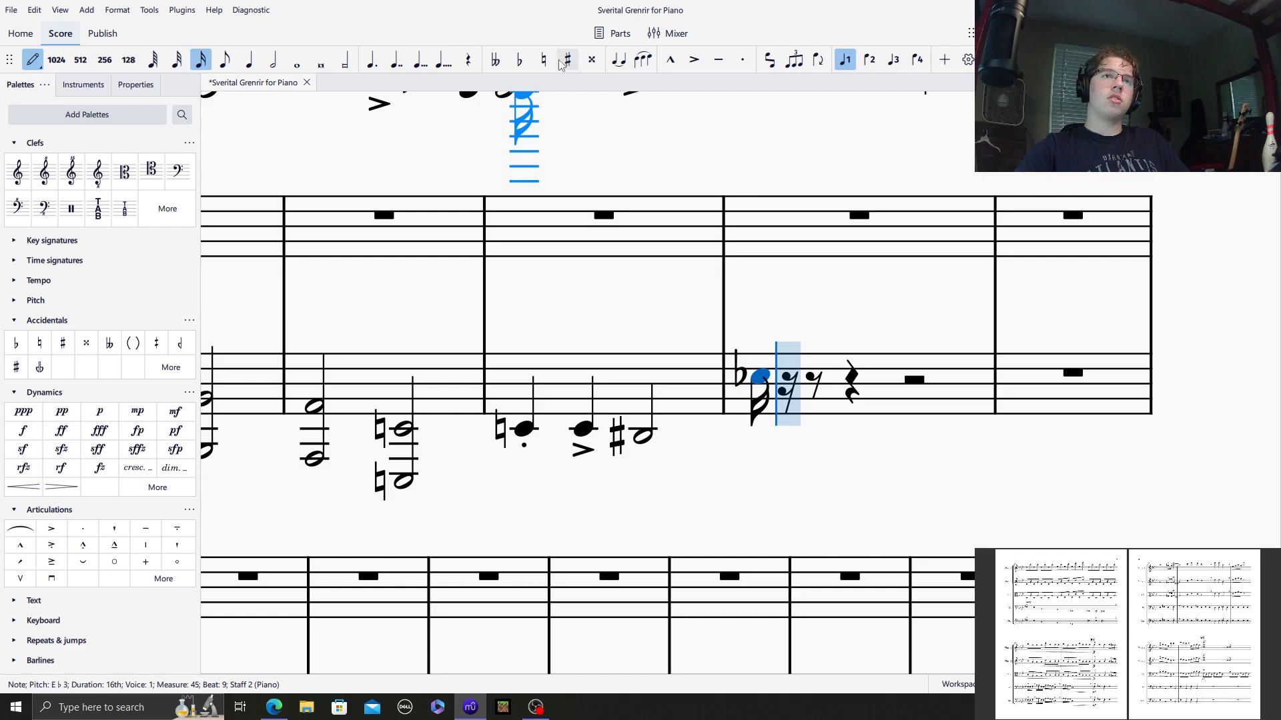
pyautogui.click(521, 60)
pyautogui.click(759, 433)
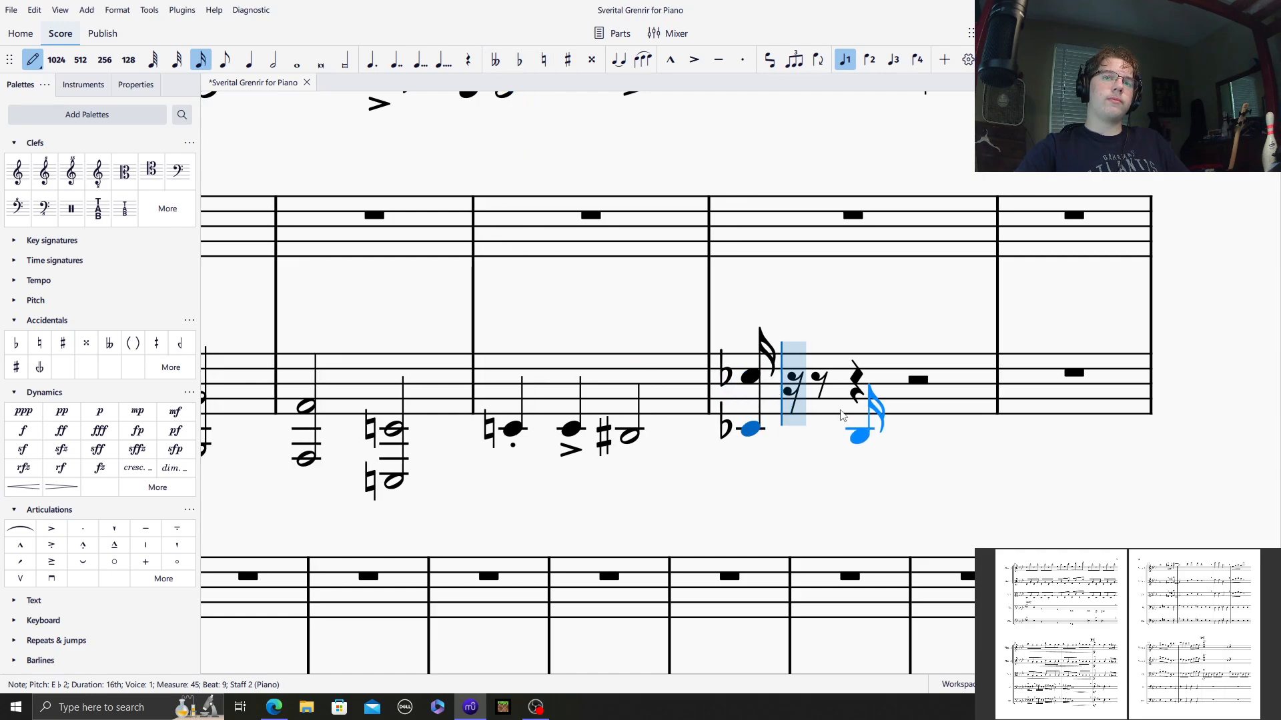
pyautogui.click(776, 384)
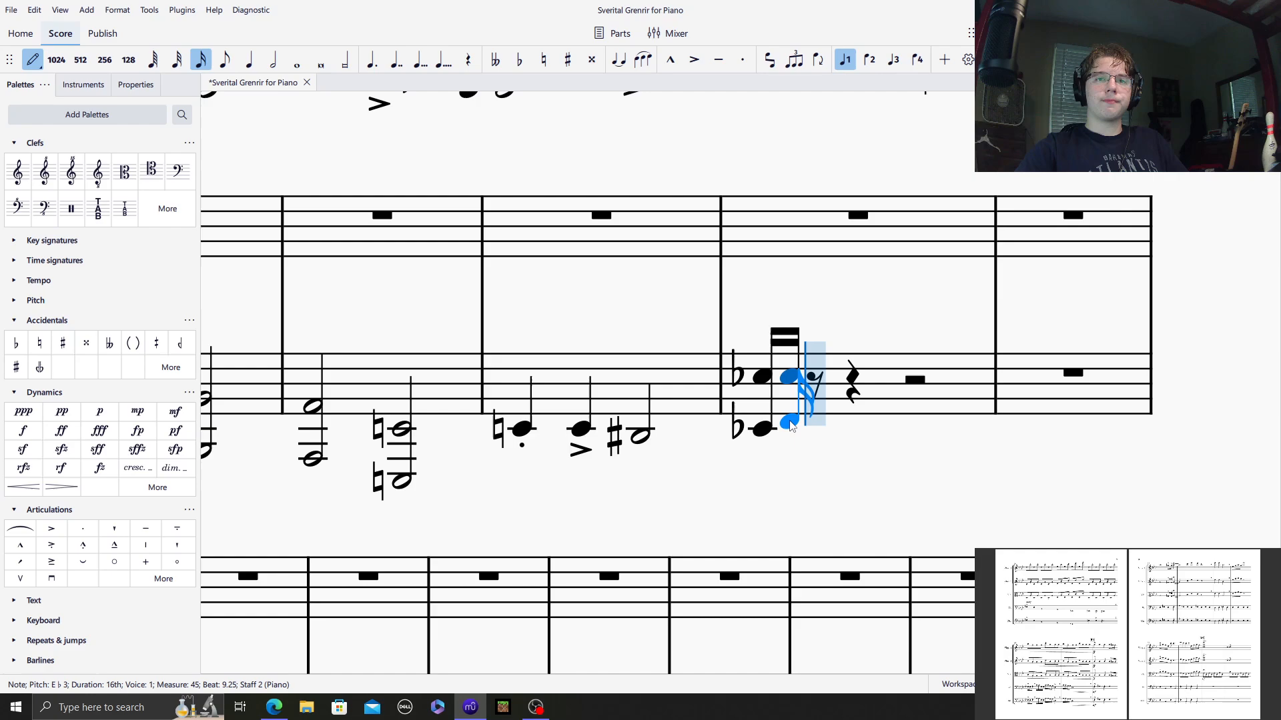
pyautogui.click(793, 430)
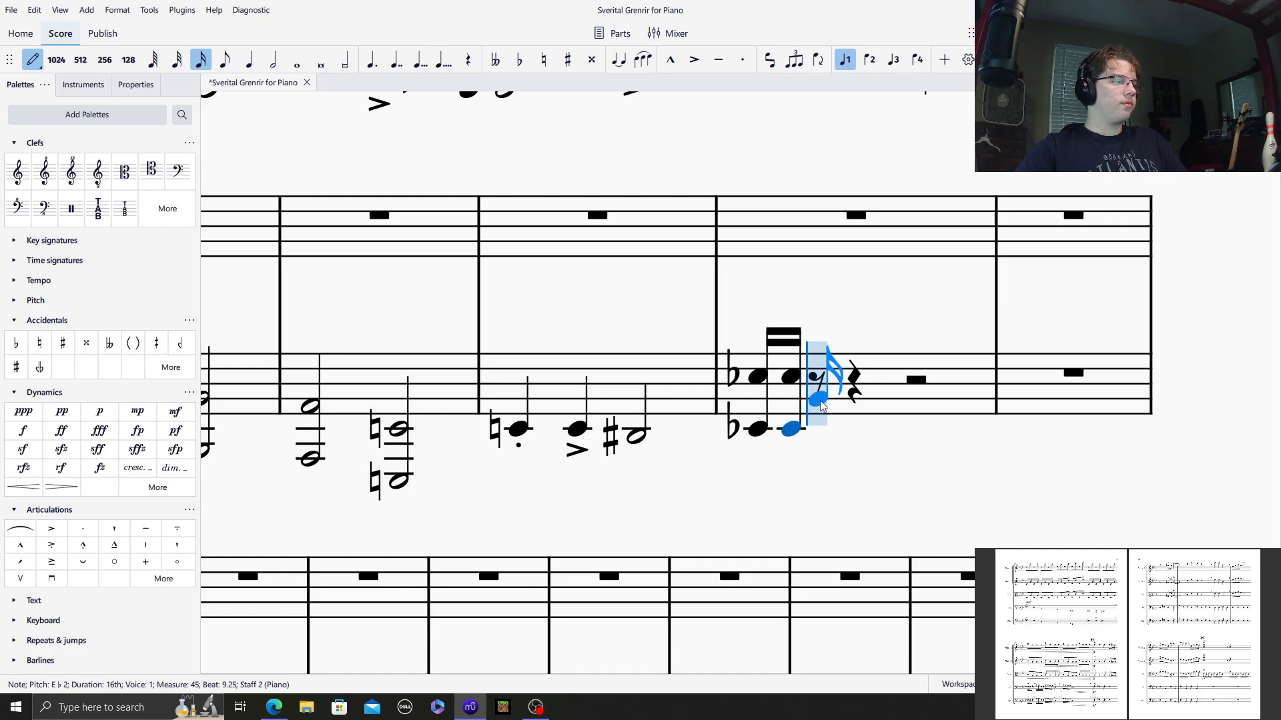
# Leave note input and put parentheses around the flat of the first lower sixteenth note, E♭2.
pyautogui.click(33, 60)
pyautogui.click(735, 432)
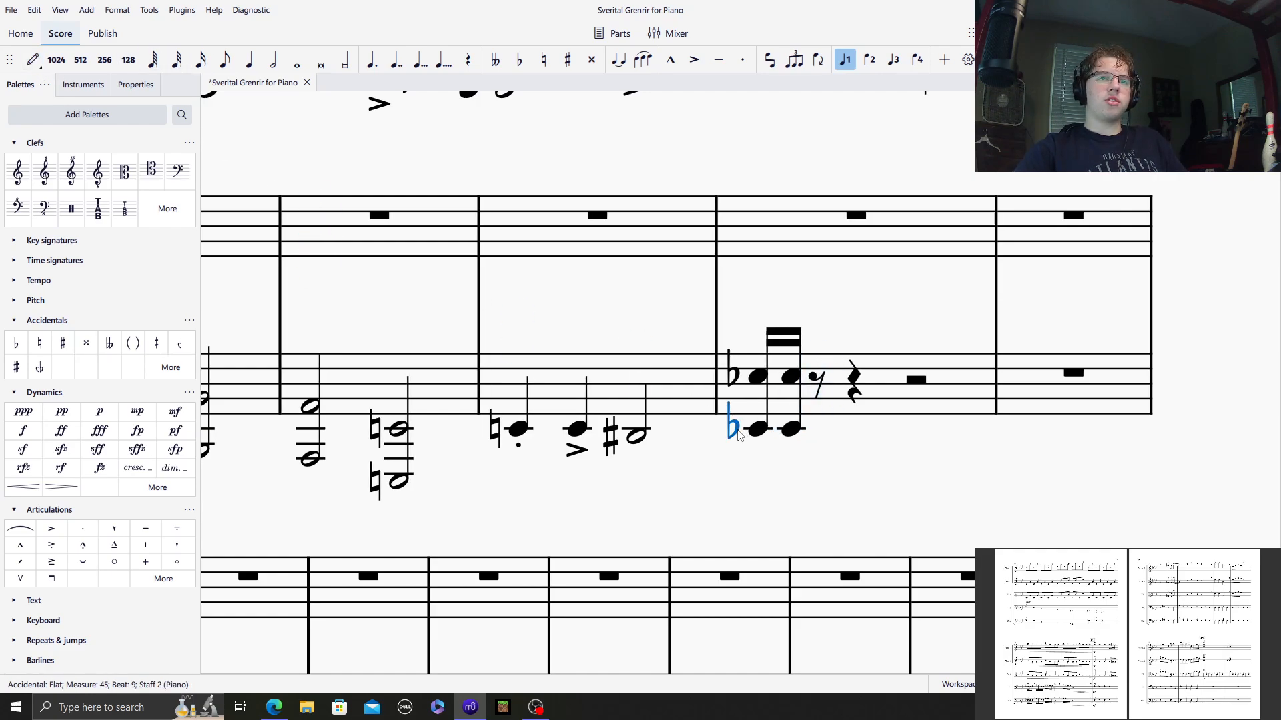
pyautogui.click(133, 342)
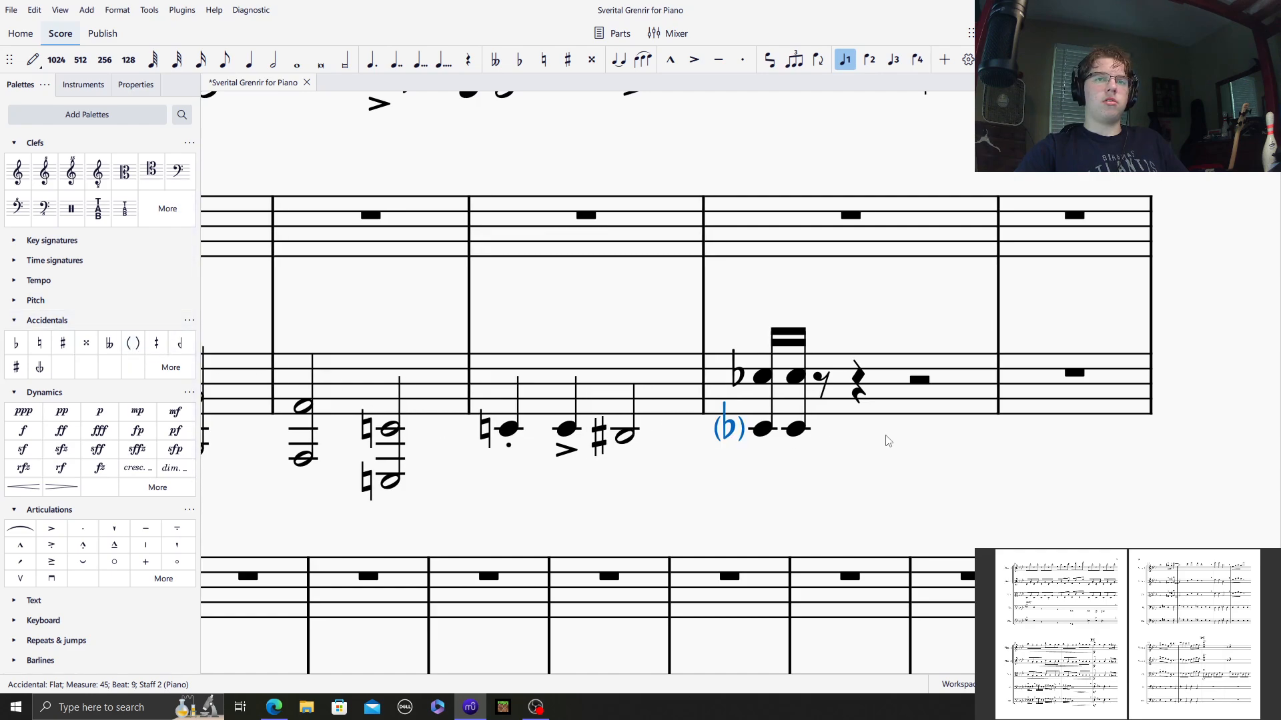
# Complete the first beat of the bass bar with a staccato eighth-note octave of E♭3 and E♭2.
pyautogui.click(820, 382)
pyautogui.click(34, 60)
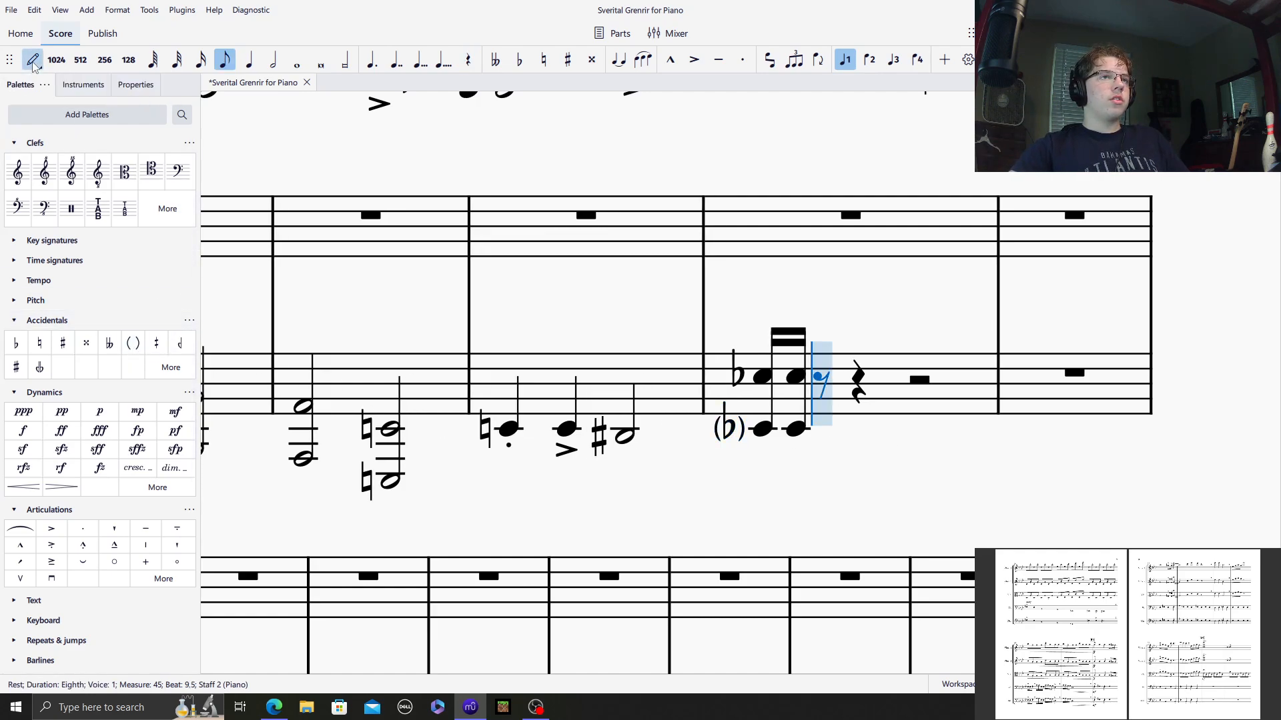
pyautogui.click(743, 59)
pyautogui.click(822, 378)
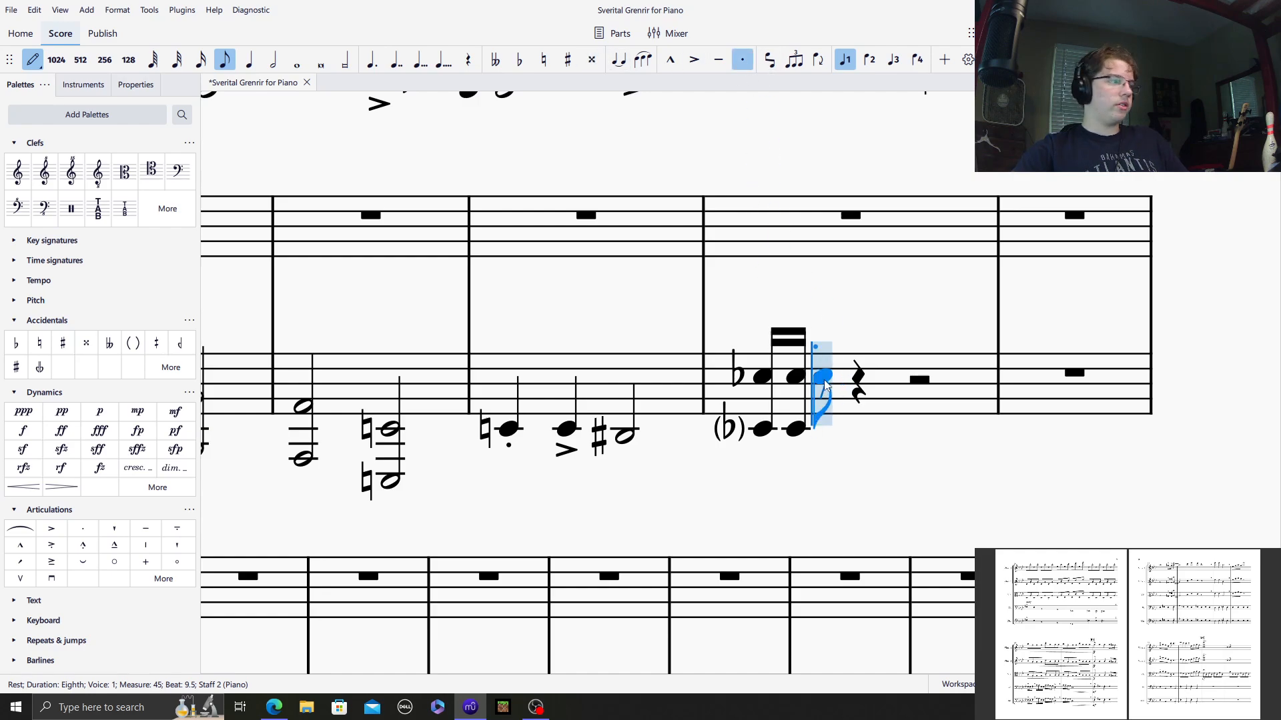
pyautogui.keyDown('shift'); pyautogui.click(822, 429); pyautogui.keyUp('shift')
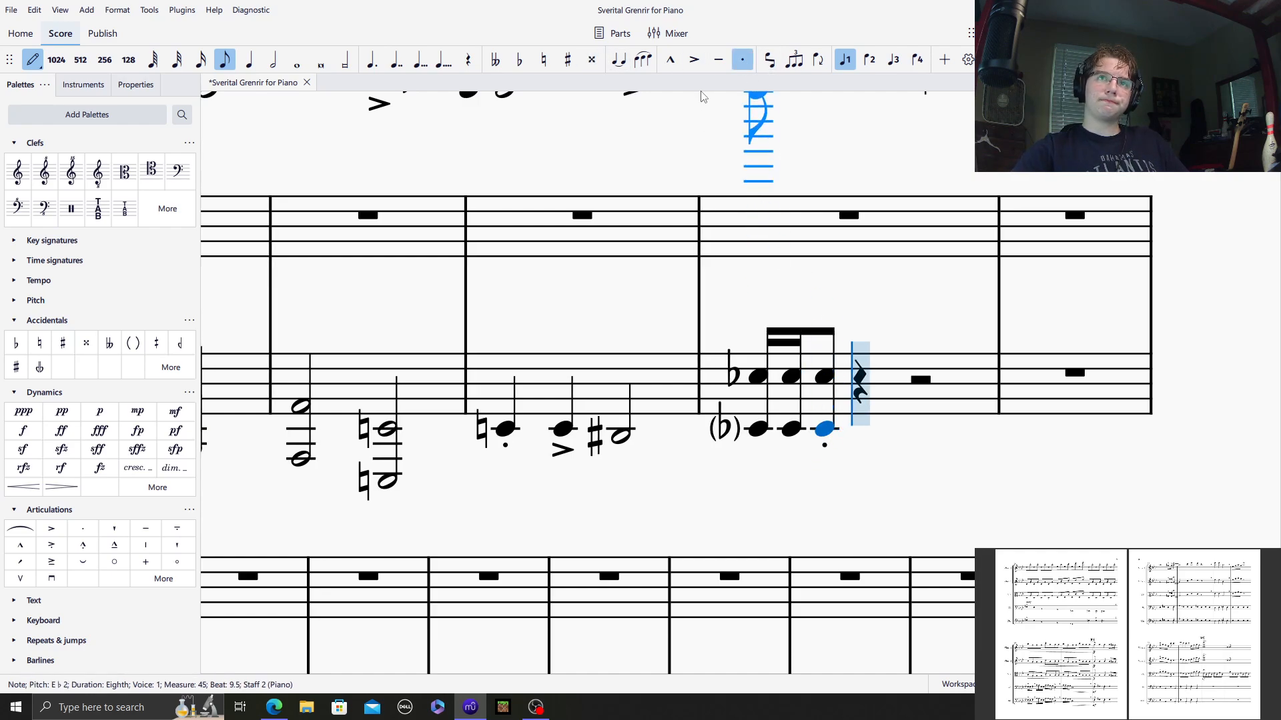
# Fill the second beat with four sixteenth-note octaves: two of A♭3 and A♭2 followed by two of E♭3 and E♭2.
pyautogui.press('3')
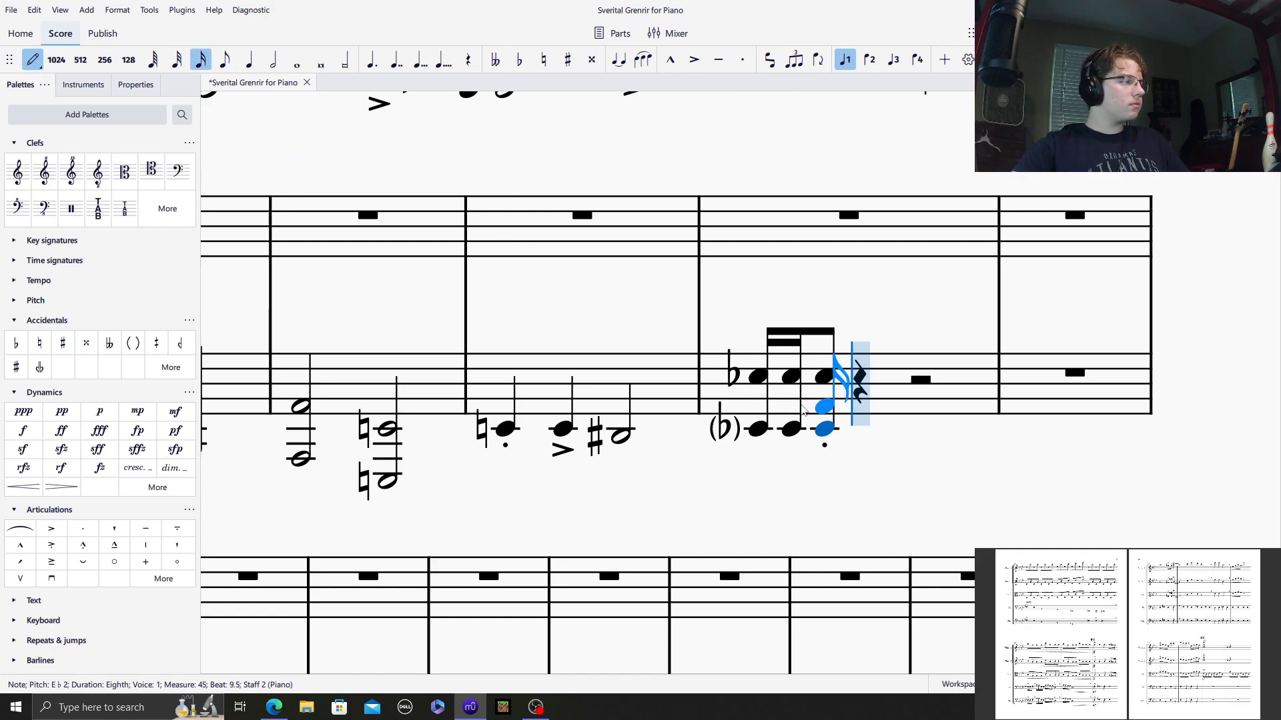
pyautogui.click(859, 406)
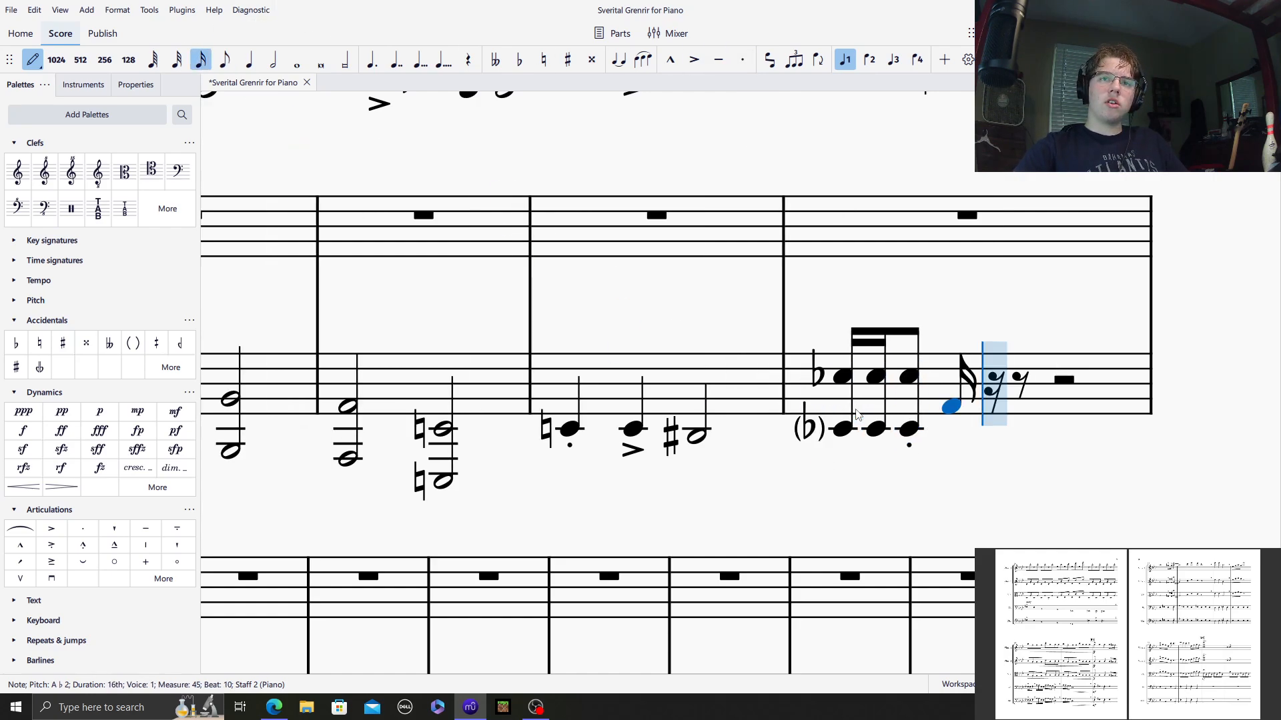
pyautogui.click(990, 406)
pyautogui.keyDown('shift'); pyautogui.click(963, 354); pyautogui.keyUp('shift')
pyautogui.keyDown('shift'); pyautogui.click(992, 354); pyautogui.keyUp('shift')
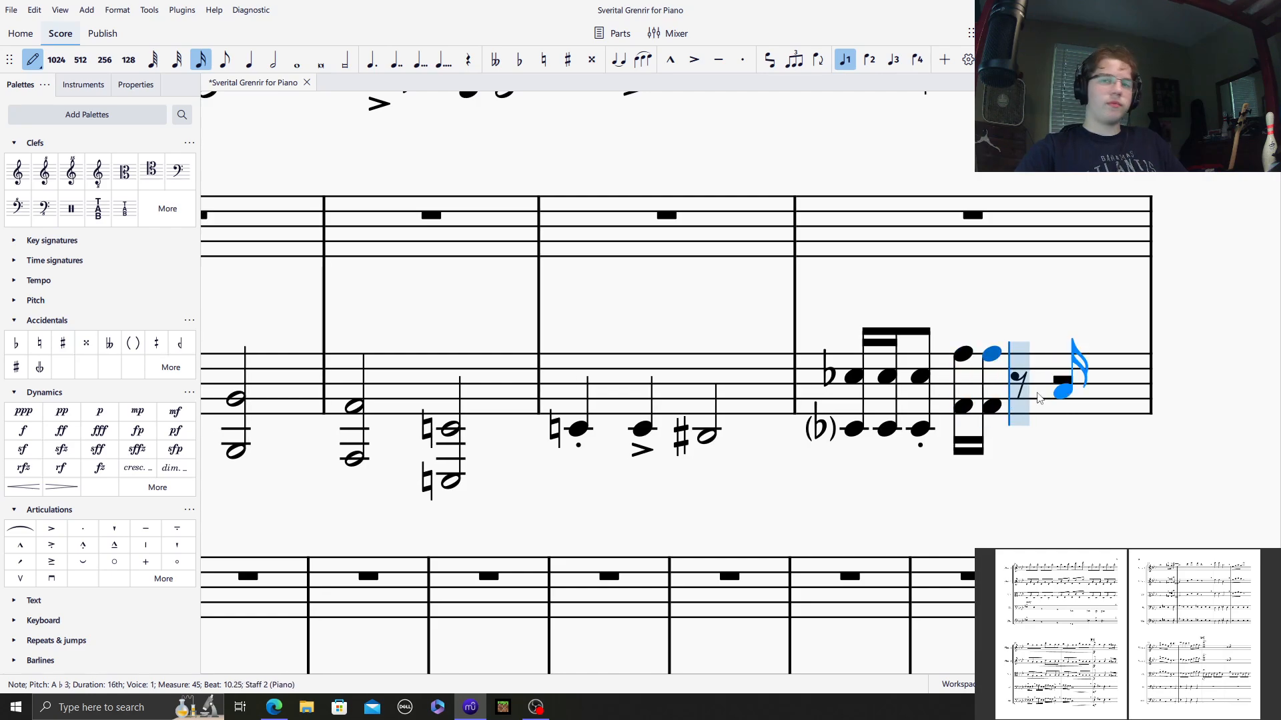
pyautogui.click(1018, 376)
pyautogui.click(1034, 377)
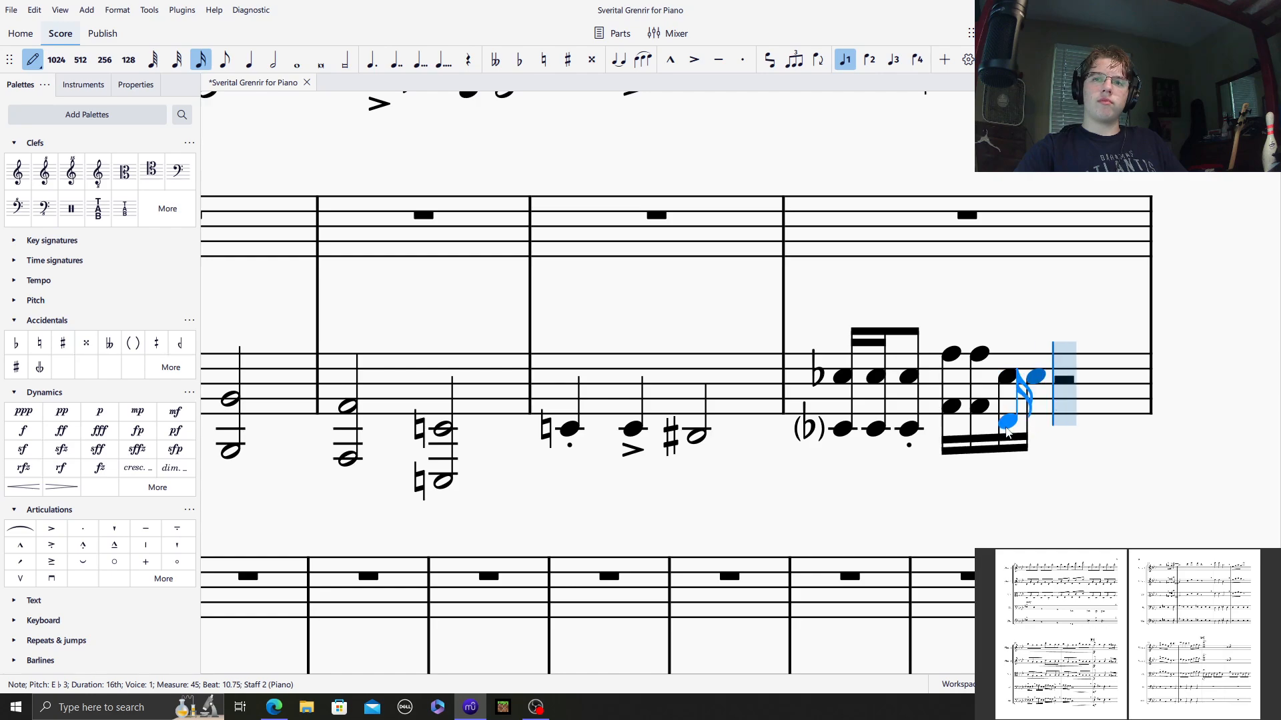
pyautogui.keyDown('shift'); pyautogui.click(1007, 429); pyautogui.keyUp('shift')
pyautogui.keyDown('shift'); pyautogui.click(1030, 430); pyautogui.keyUp('shift')
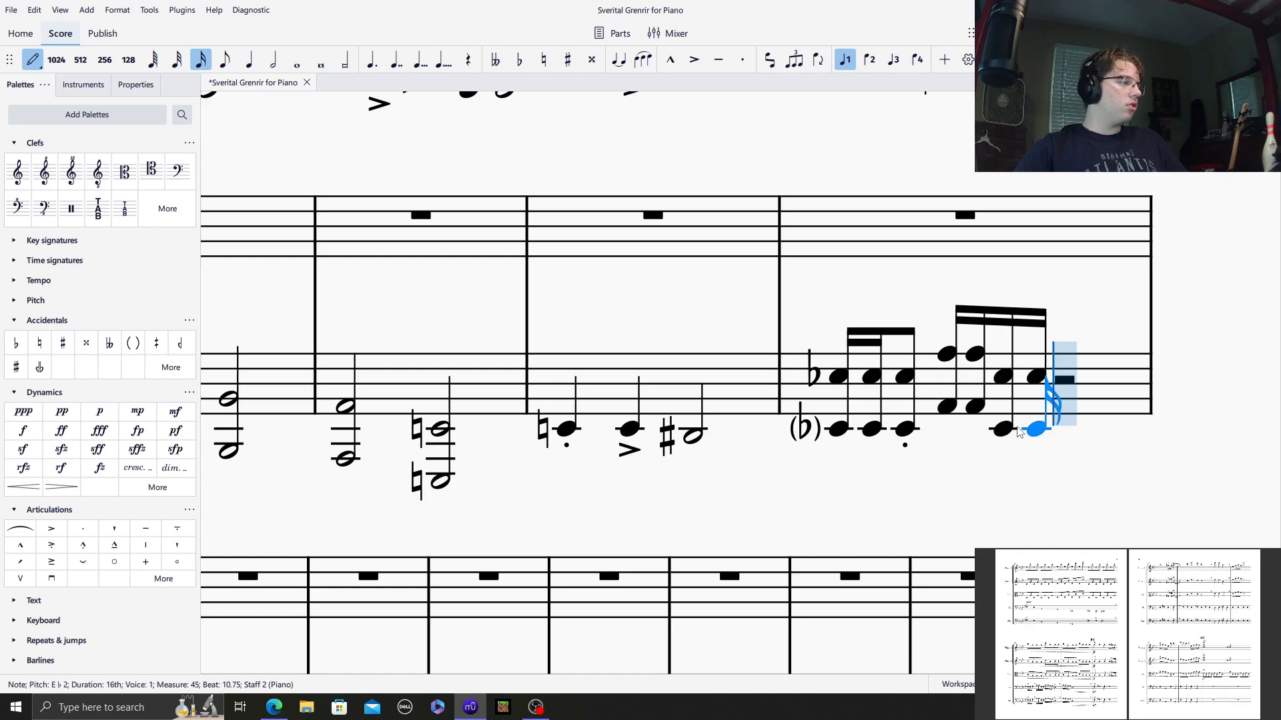
# Fill the third beat with four sixteenth-note octaves: two of A♭3 and A♭2 followed by two of G3 and G2.
pyautogui.click(1065, 353)
pyautogui.click(1031, 354)
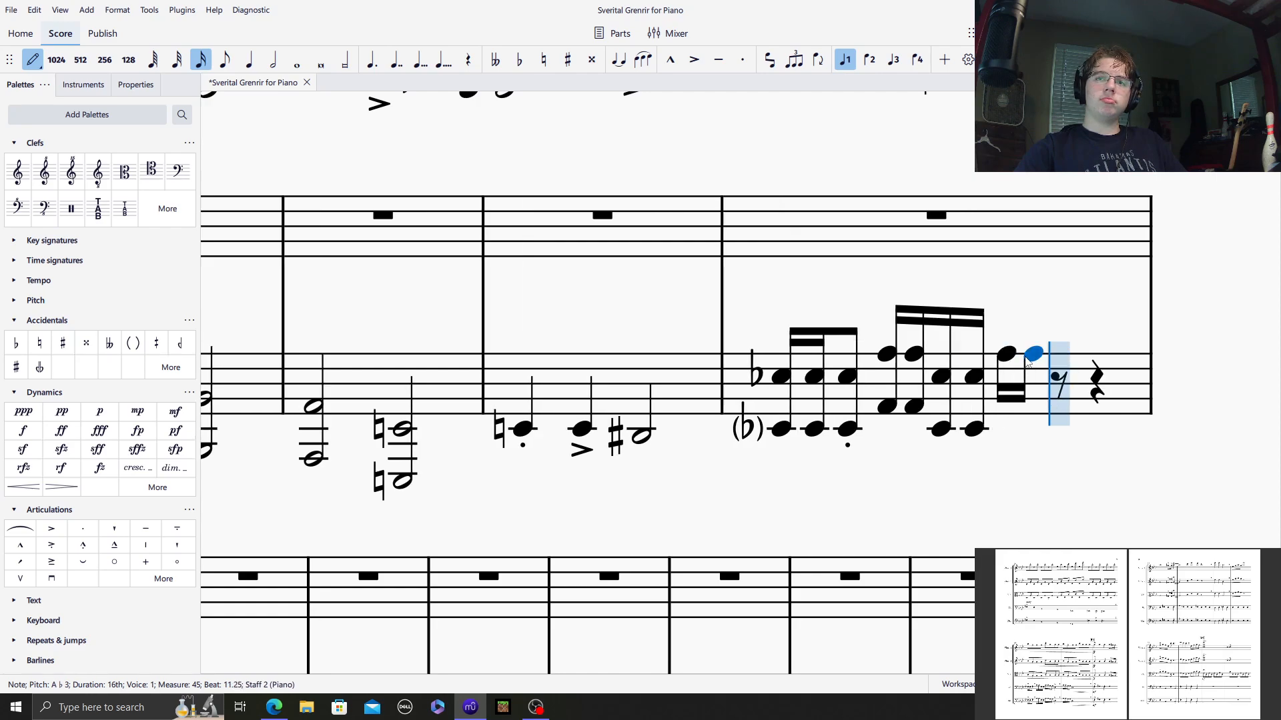
pyautogui.keyDown('shift'); pyautogui.click(1005, 406); pyautogui.keyUp('shift')
pyautogui.keyDown('shift'); pyautogui.click(1030, 406); pyautogui.keyUp('shift')
pyautogui.click(1059, 413)
pyautogui.click(1064, 413)
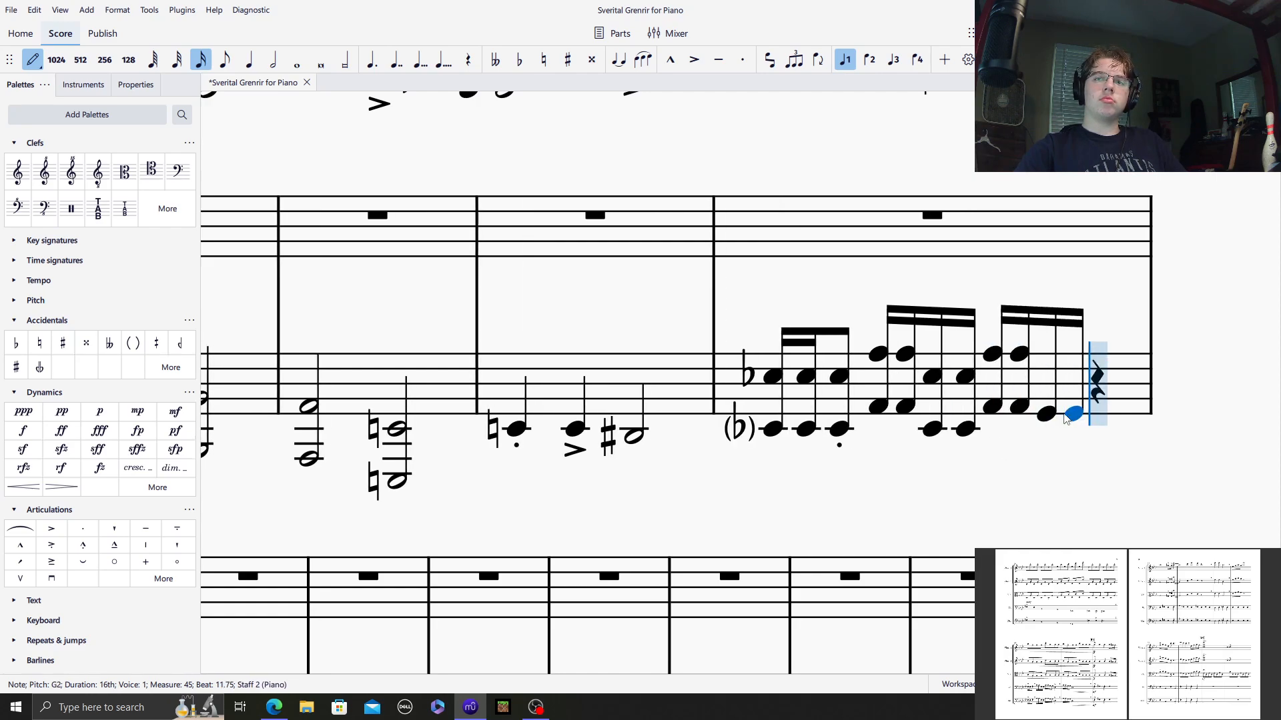
pyautogui.keyDown('shift'); pyautogui.click(1037, 374); pyautogui.keyUp('shift')
pyautogui.keyDown('shift'); pyautogui.click(1043, 362); pyautogui.keyUp('shift')
pyautogui.keyDown('shift'); pyautogui.click(1066, 363); pyautogui.keyUp('shift')
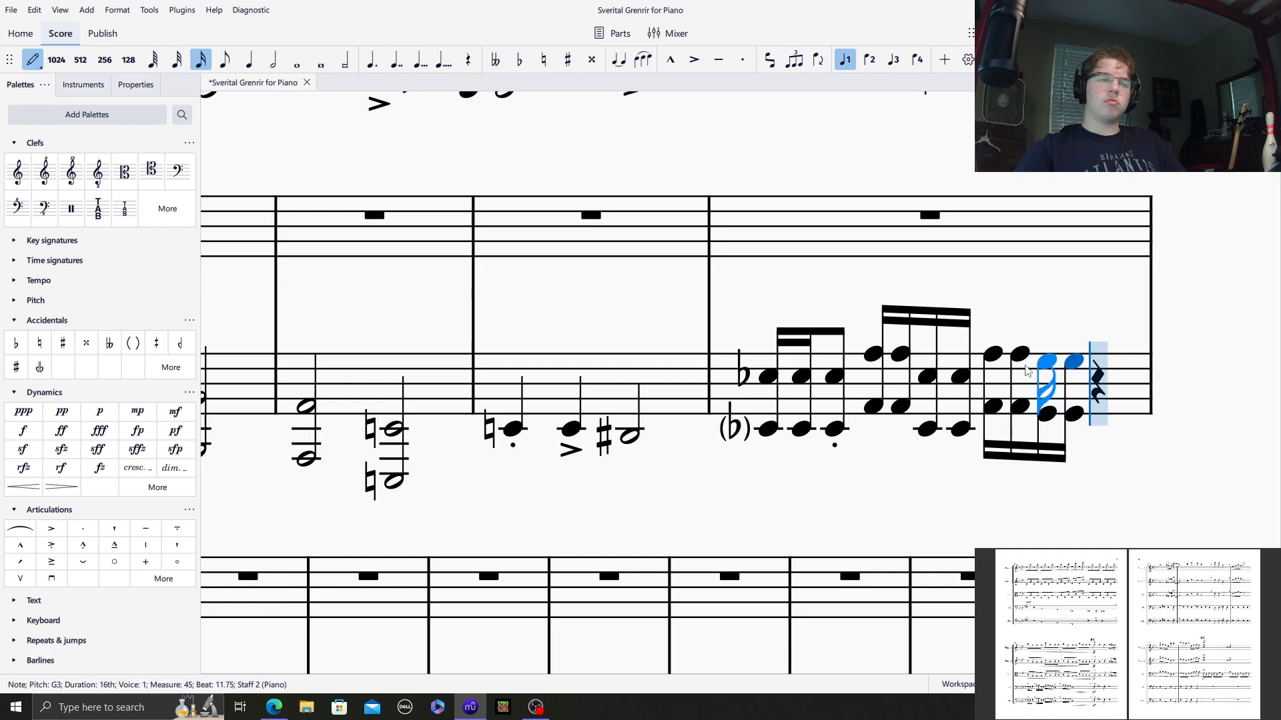
# Finish the bass bar with an accented quarter-note octave of D natural 3 and D natural 2.
pyautogui.click(253, 67)
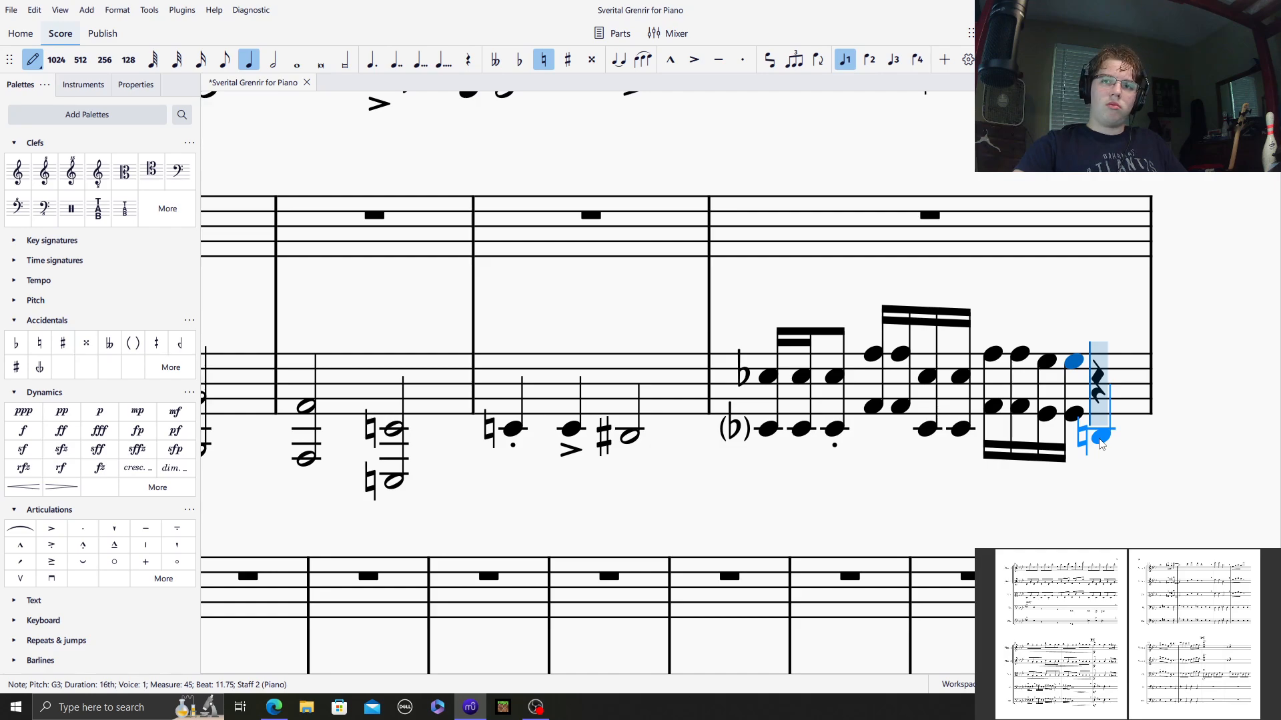
pyautogui.click(1101, 444)
pyautogui.scroll(3, 1052, 514)
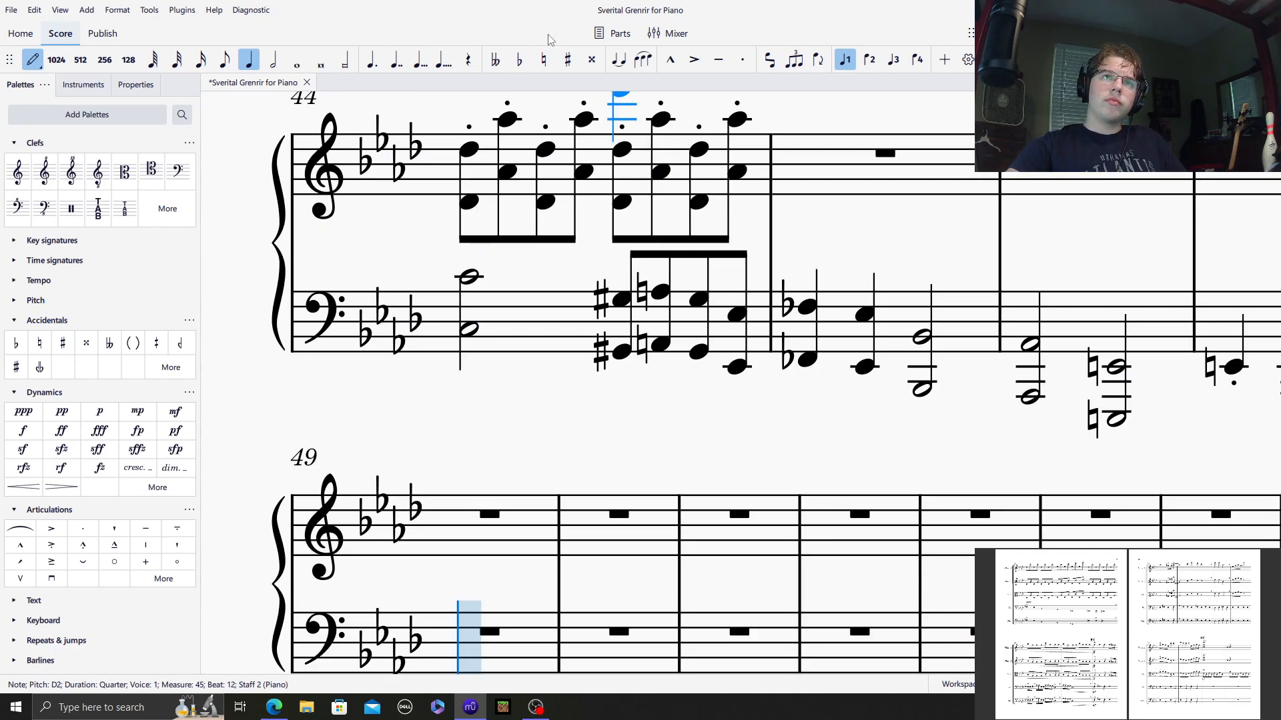
pyautogui.click(542, 60)
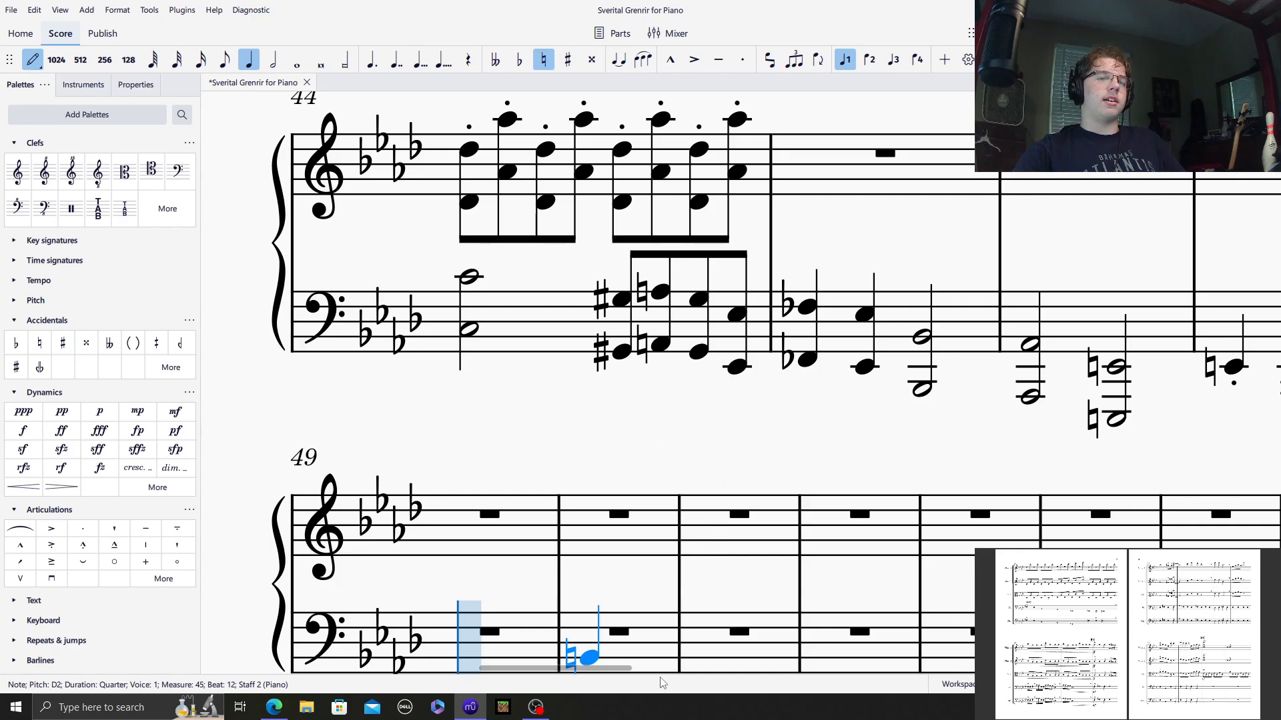
pyautogui.moveTo(580, 667); pyautogui.dragTo(734, 667)
pyautogui.click(751, 321)
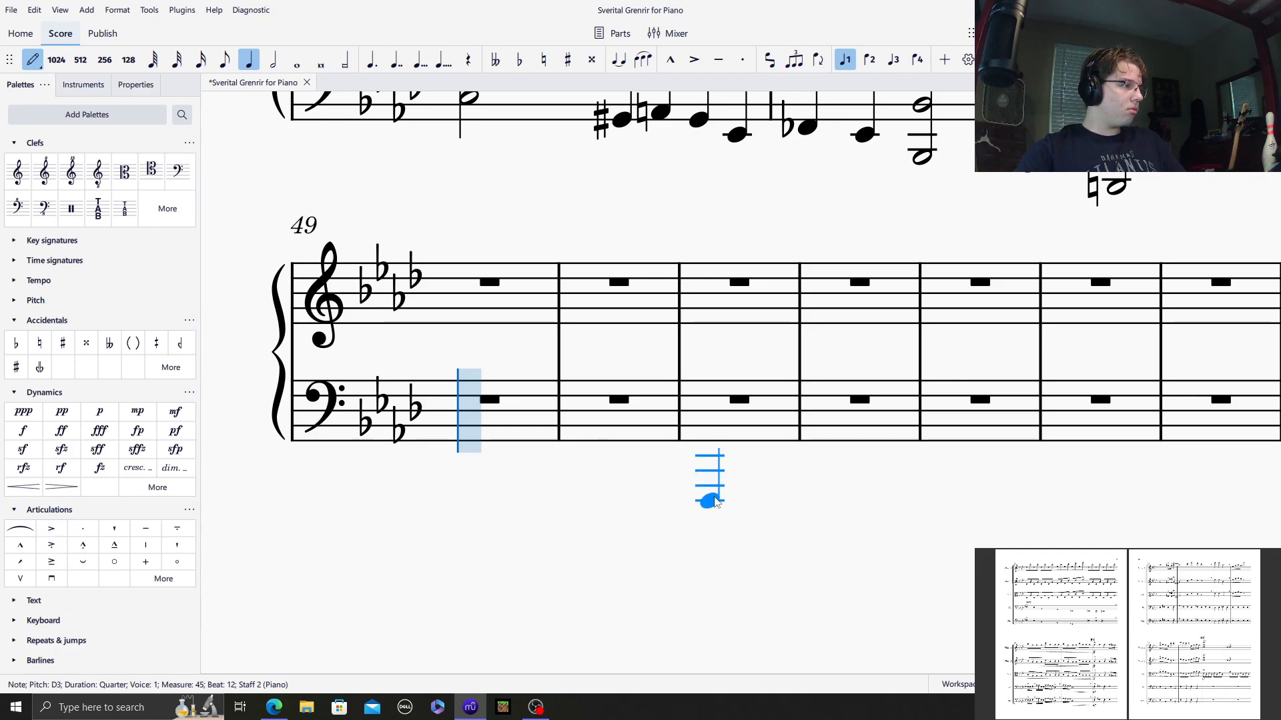
# Start the bass of measure 49 with four sixteenth-note octaves: two of A♭3 and A♭2 followed by two of G3 and G2.
pyautogui.click(200, 60)
pyautogui.click(471, 381)
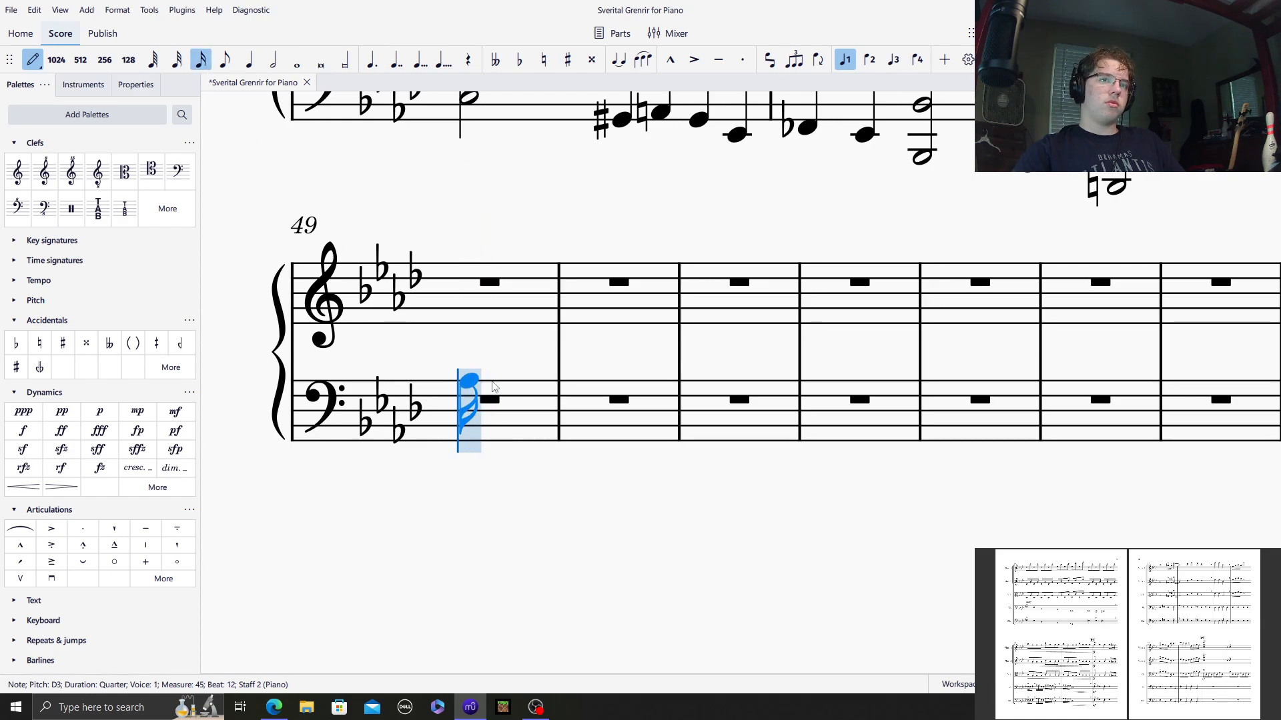
pyautogui.click(496, 386)
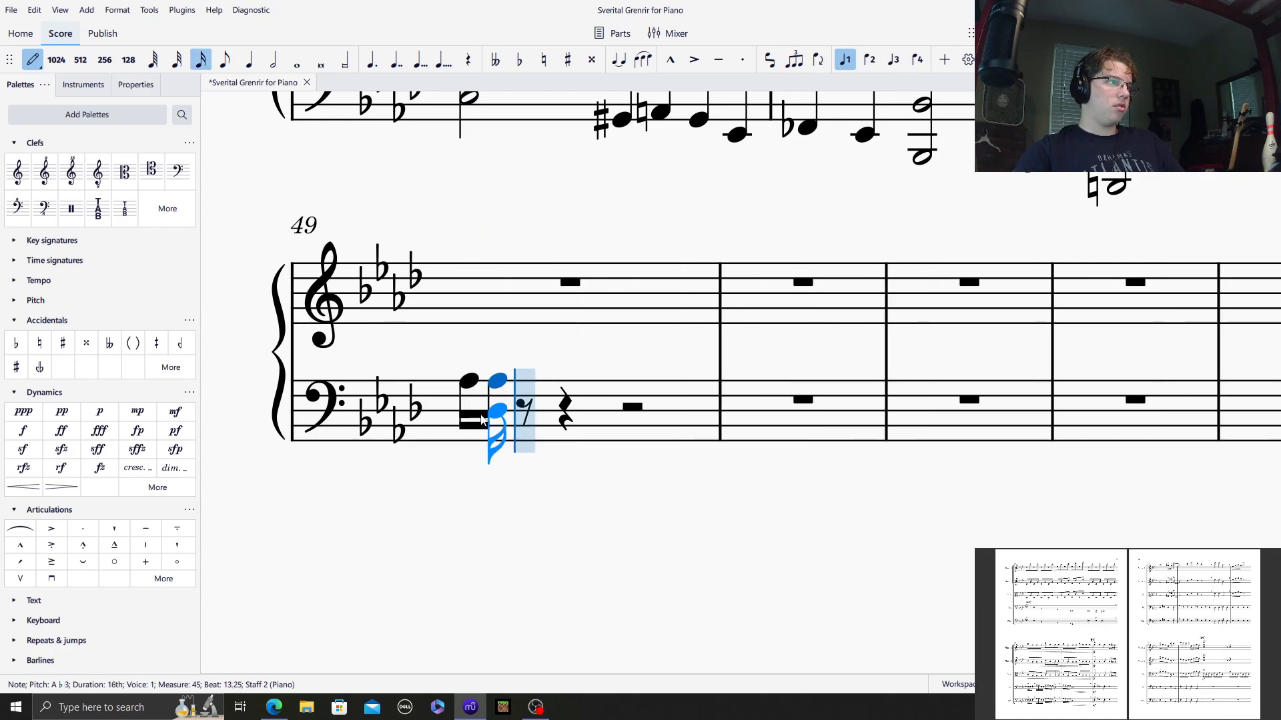
pyautogui.keyDown('shift'); pyautogui.click(469, 434); pyautogui.keyUp('shift')
pyautogui.keyDown('shift'); pyautogui.click(497, 434); pyautogui.keyUp('shift')
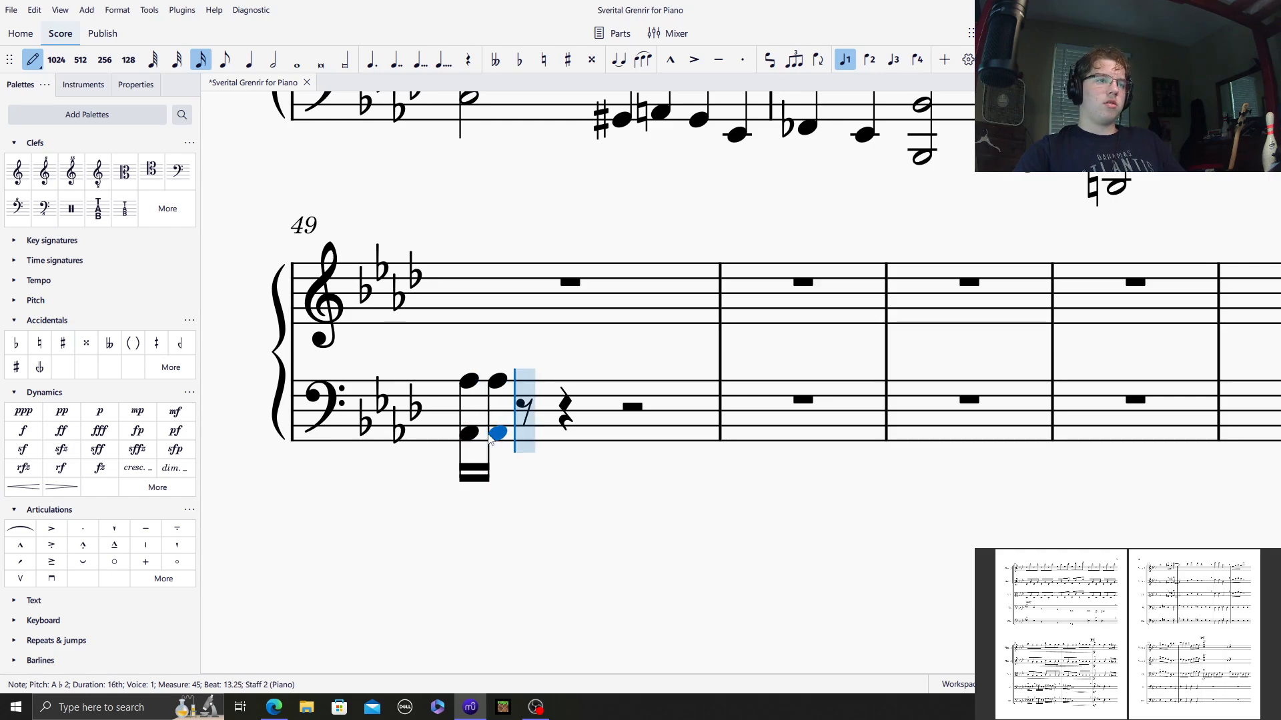
pyautogui.click(518, 387)
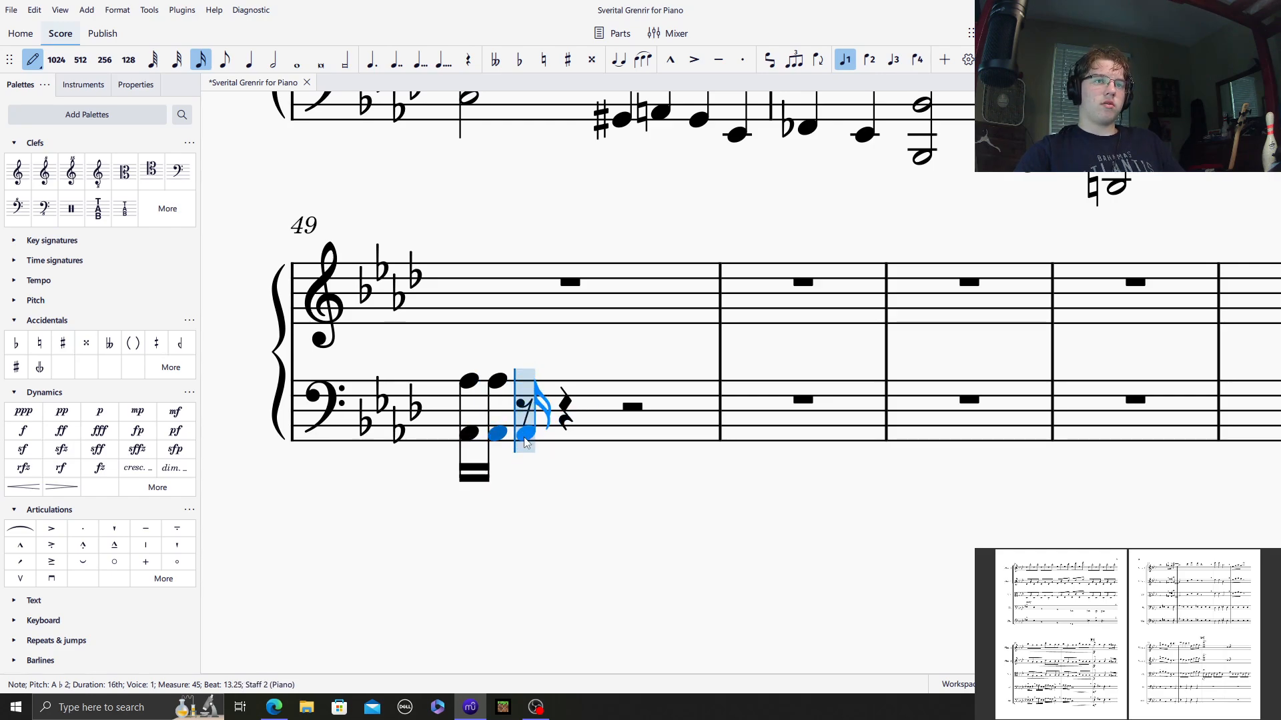
pyautogui.click(523, 440)
pyautogui.click(551, 441)
pyautogui.keyDown('shift'); pyautogui.click(522, 392); pyautogui.keyUp('shift')
pyautogui.keyDown('shift'); pyautogui.click(553, 391); pyautogui.keyUp('shift')
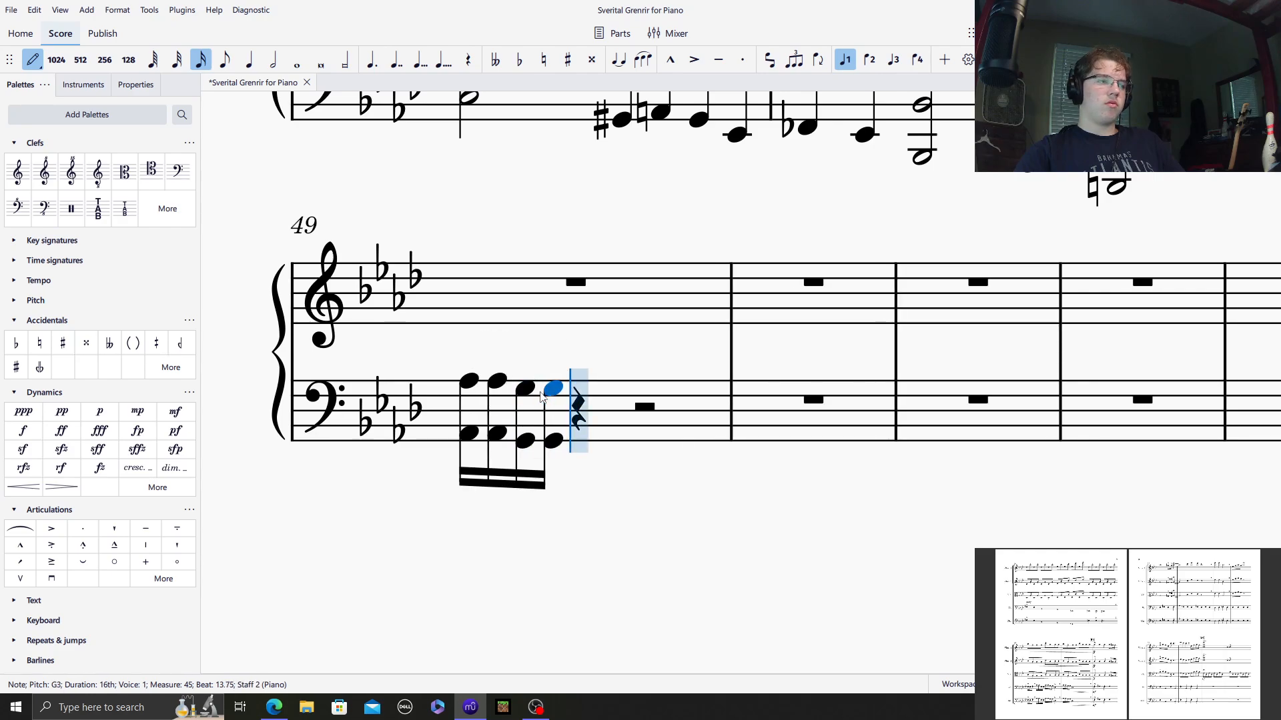
# Fill the rest of measure 49's bass with a dotted half-note octave of D natural 3 and D natural 2, leaving note input.
pyautogui.click(273, 59)
pyautogui.click(372, 60)
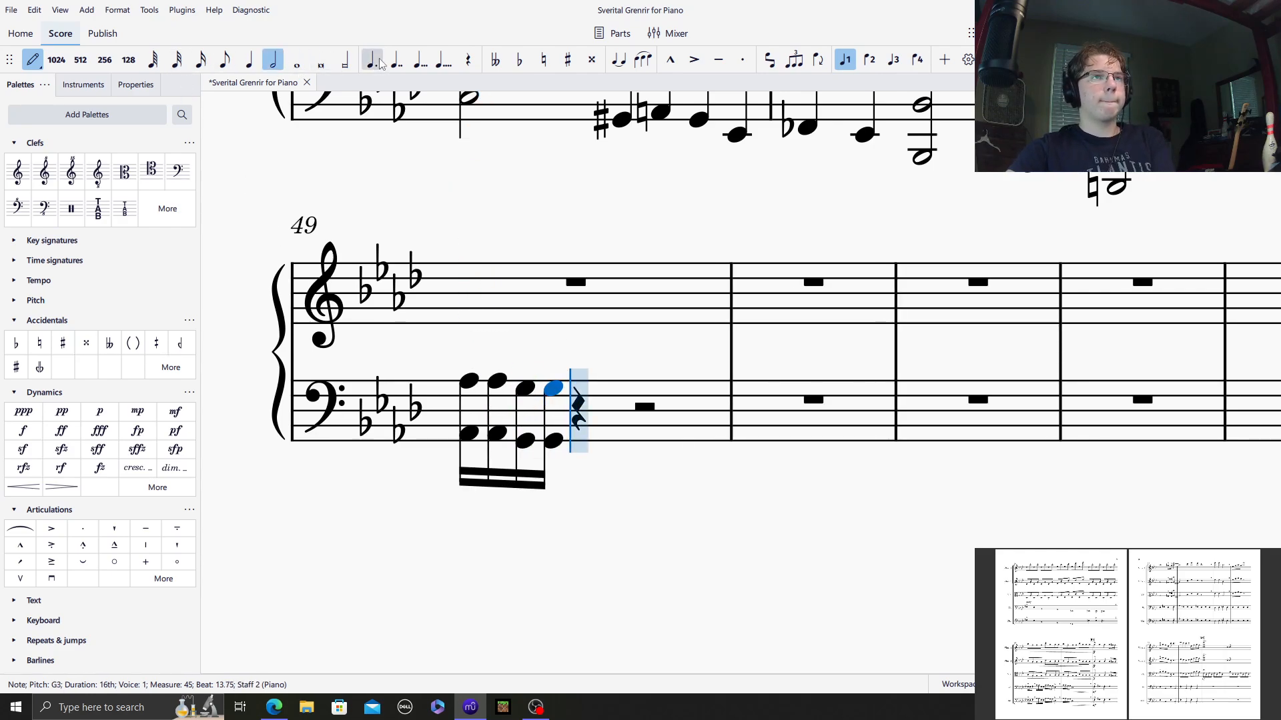
pyautogui.click(578, 440)
pyautogui.hotkey('alt', '5')
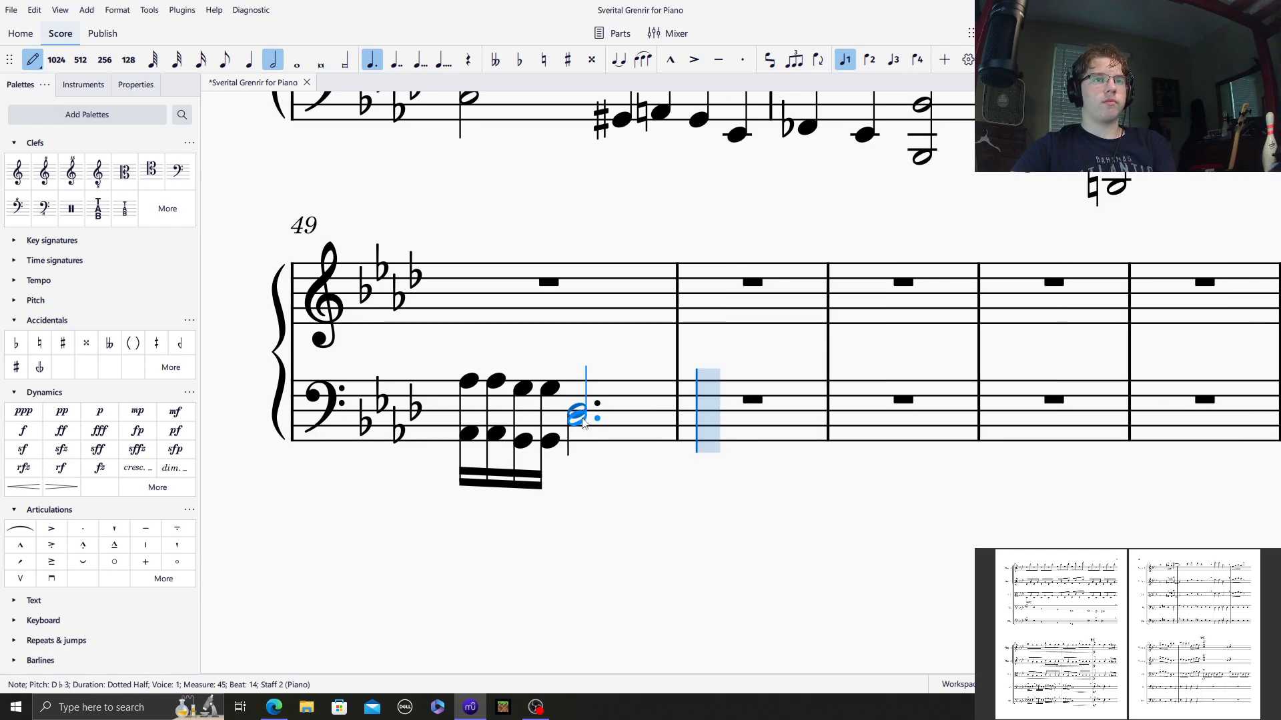
pyautogui.press('Delete')
pyautogui.click(539, 60)
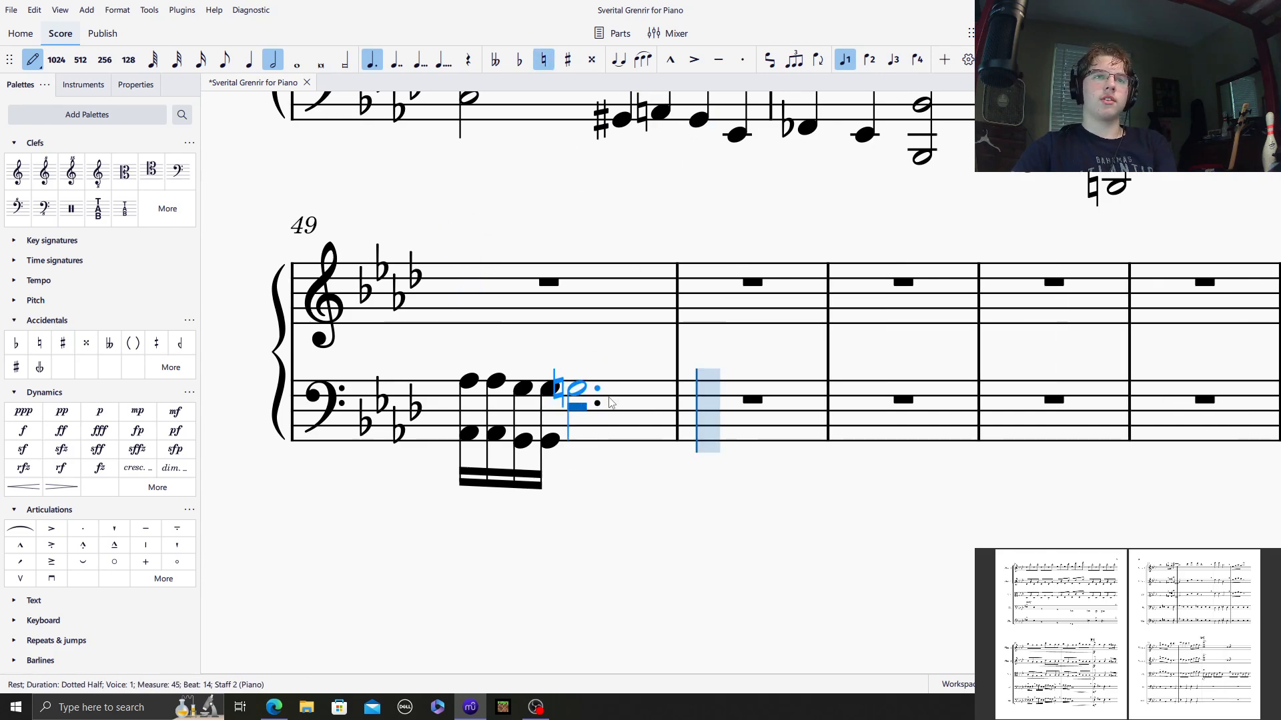
pyautogui.click(586, 411)
pyautogui.click(597, 463)
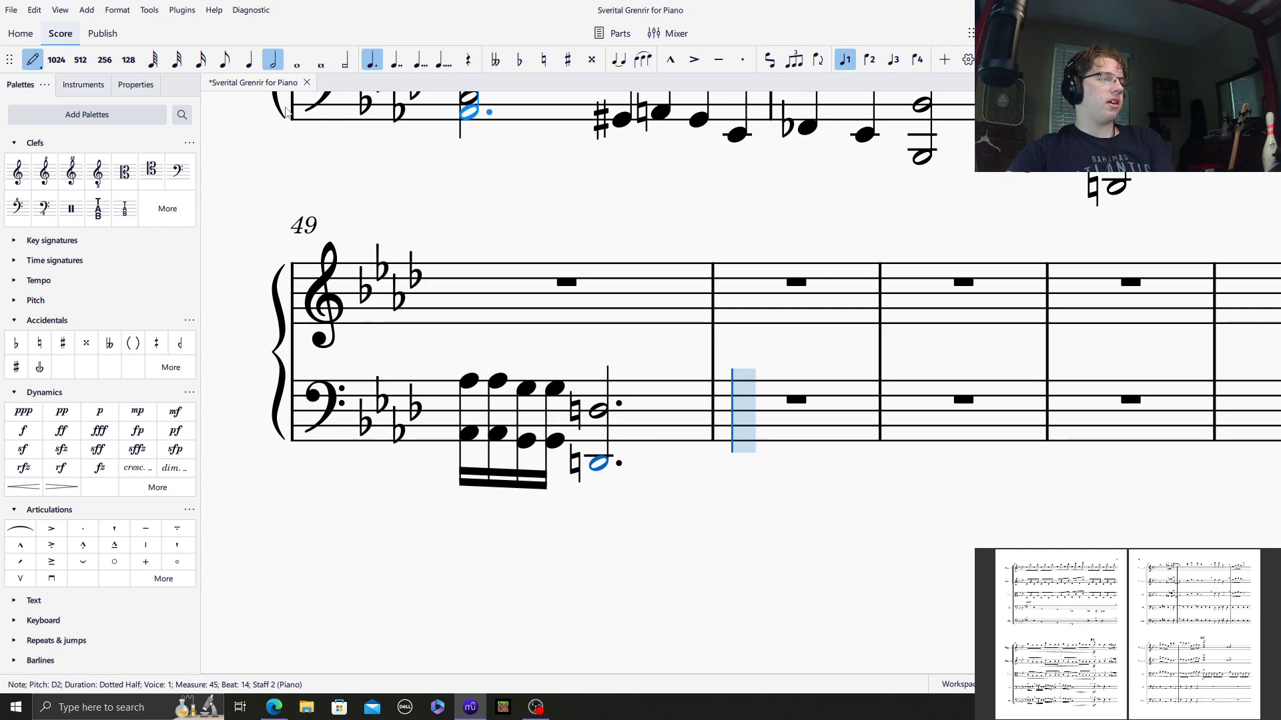
pyautogui.click(33, 59)
pyautogui.click(589, 233)
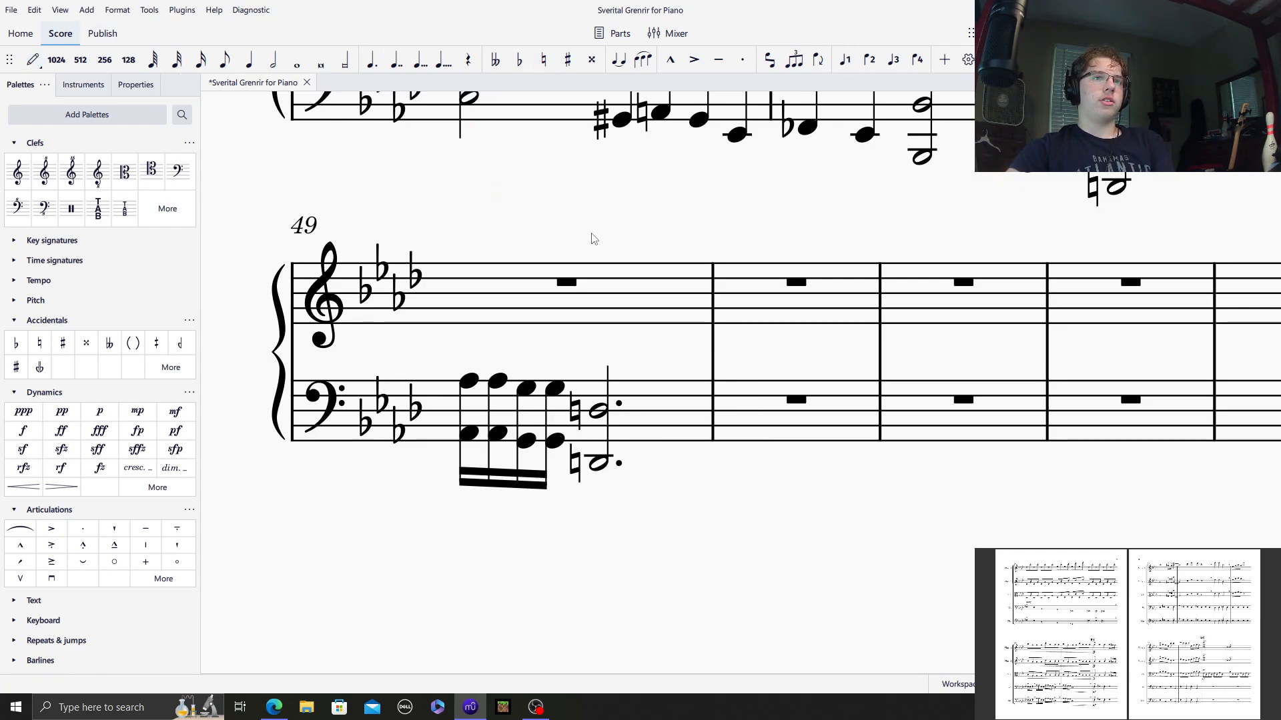
# Look back through the earlier systems of the score to review the left-hand part notated so far.
pyautogui.moveTo(691, 244); pyautogui.dragTo(514, 272)
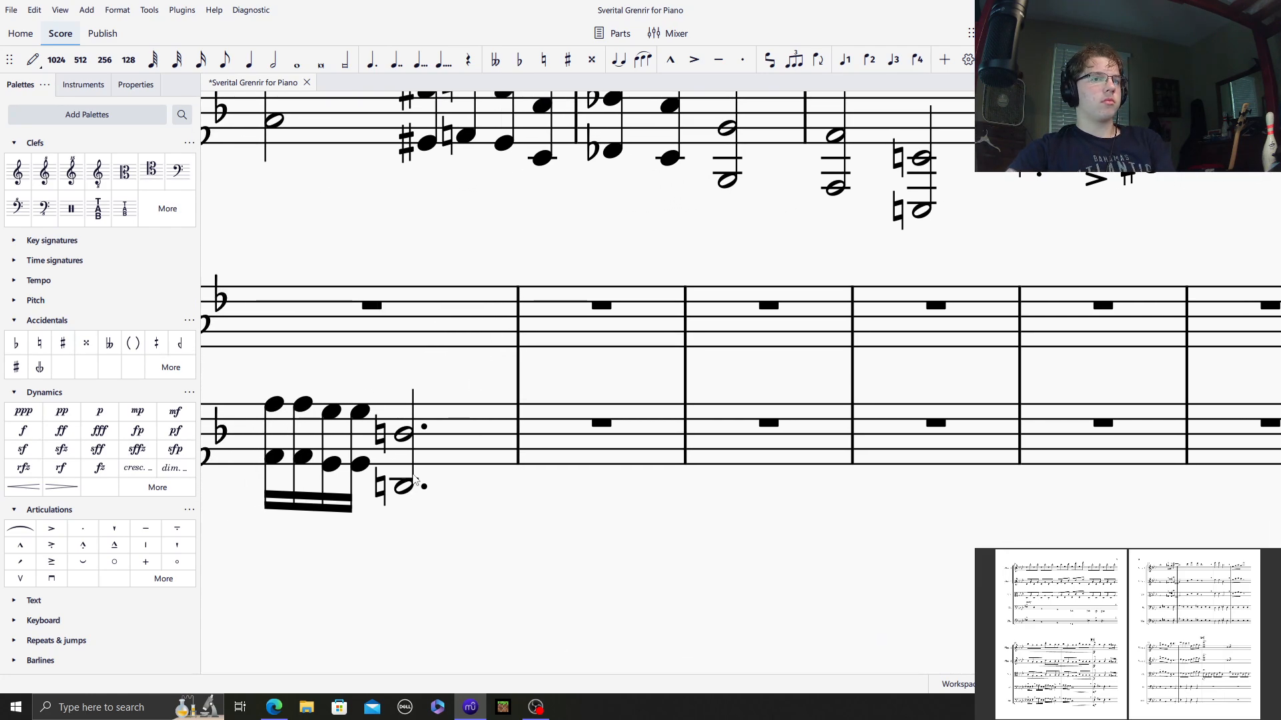
pyautogui.click(407, 489)
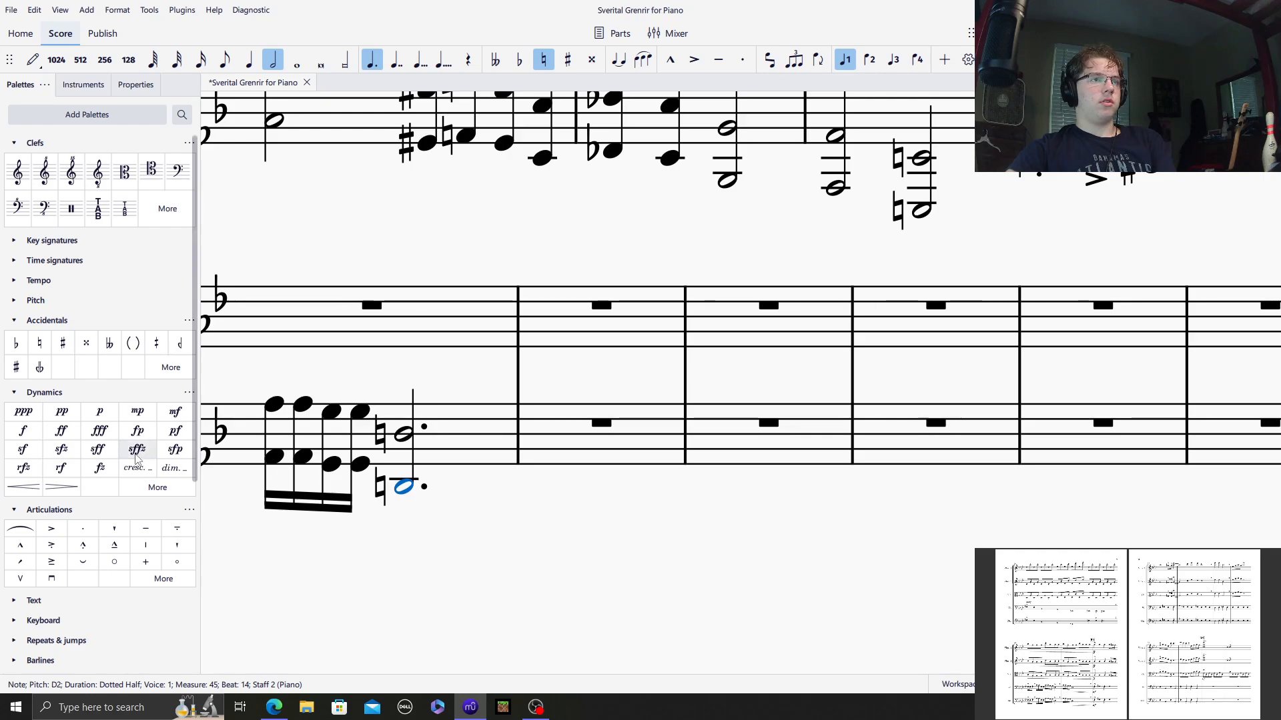
pyautogui.moveTo(510, 277); pyautogui.dragTo(41, 581)
pyautogui.moveTo(863, 358); pyautogui.dragTo(1179, 590)
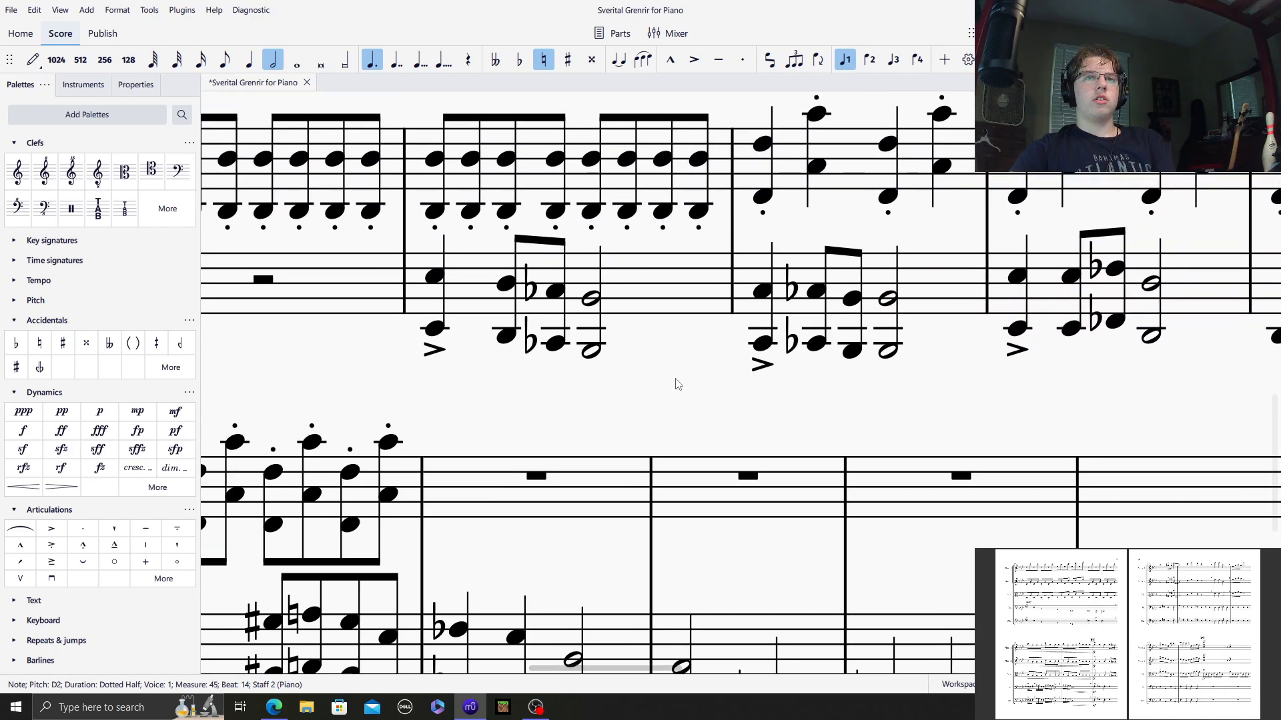
pyautogui.moveTo(676, 380); pyautogui.dragTo(643, 719)
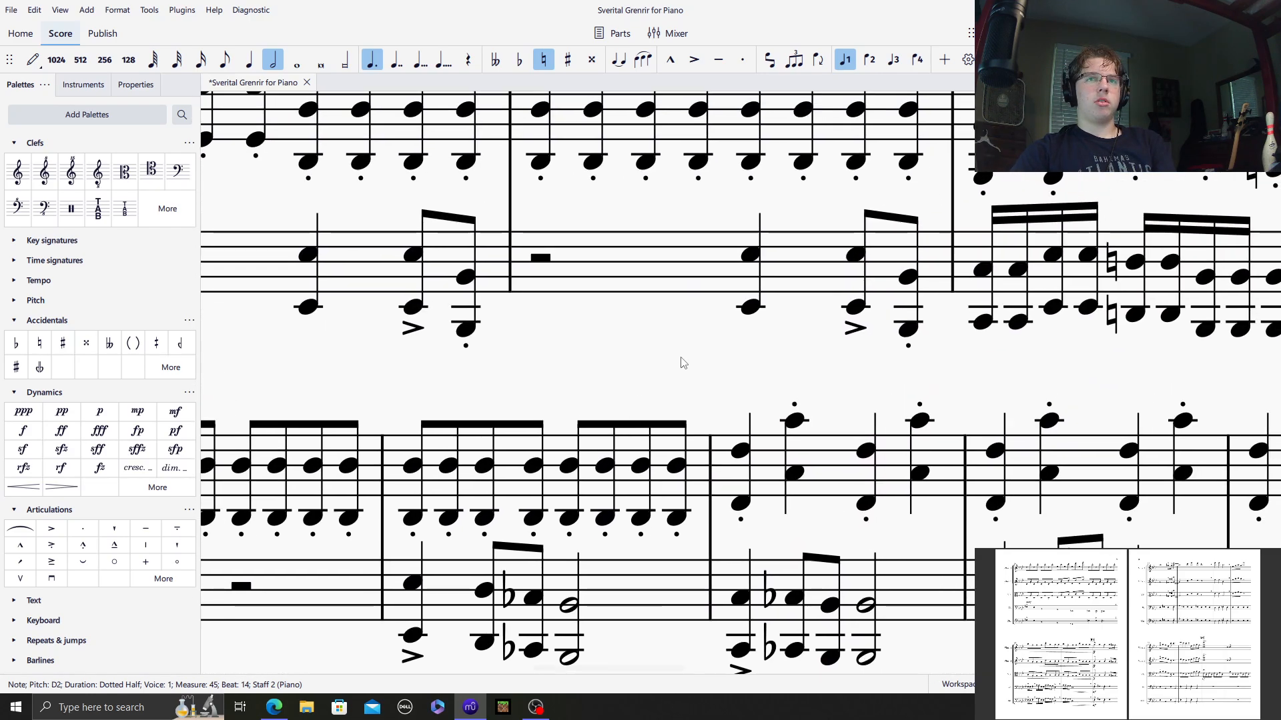
pyautogui.moveTo(684, 357); pyautogui.dragTo(618, 718)
pyautogui.moveTo(903, 427); pyautogui.dragTo(901, 455)
pyautogui.scroll(-10, 795, 446)
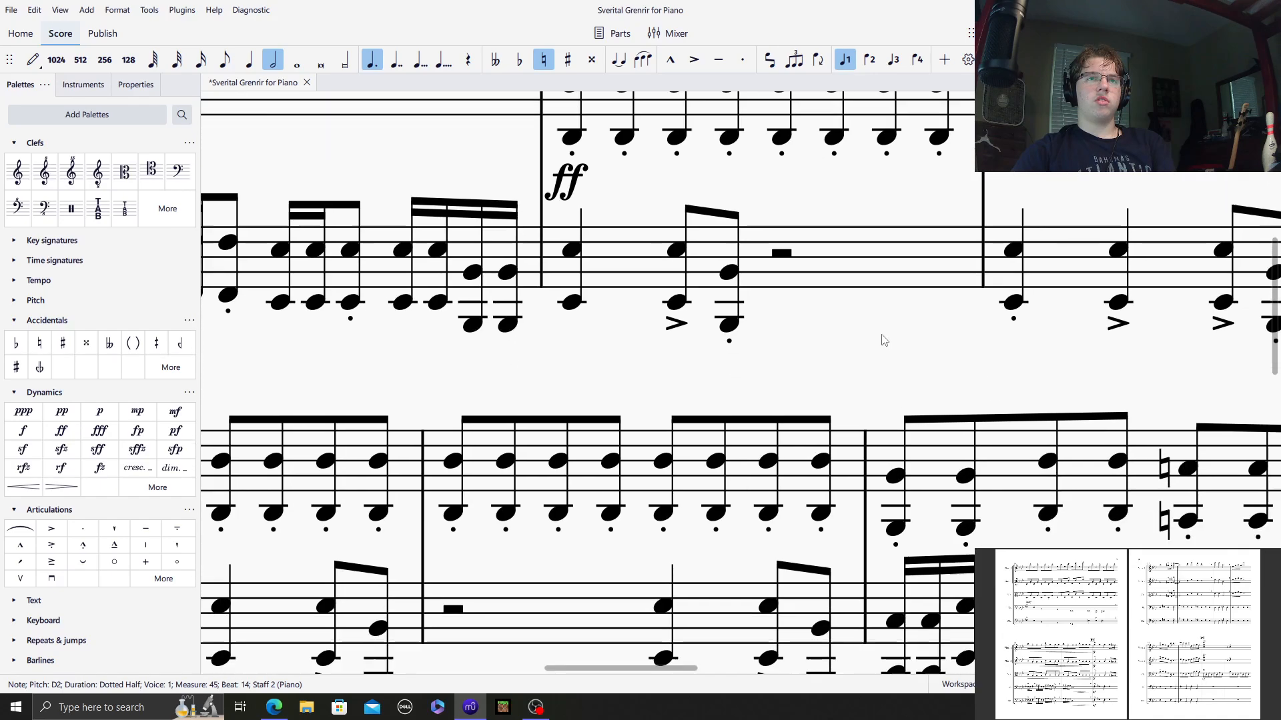
pyautogui.scroll(-2, 734, 440)
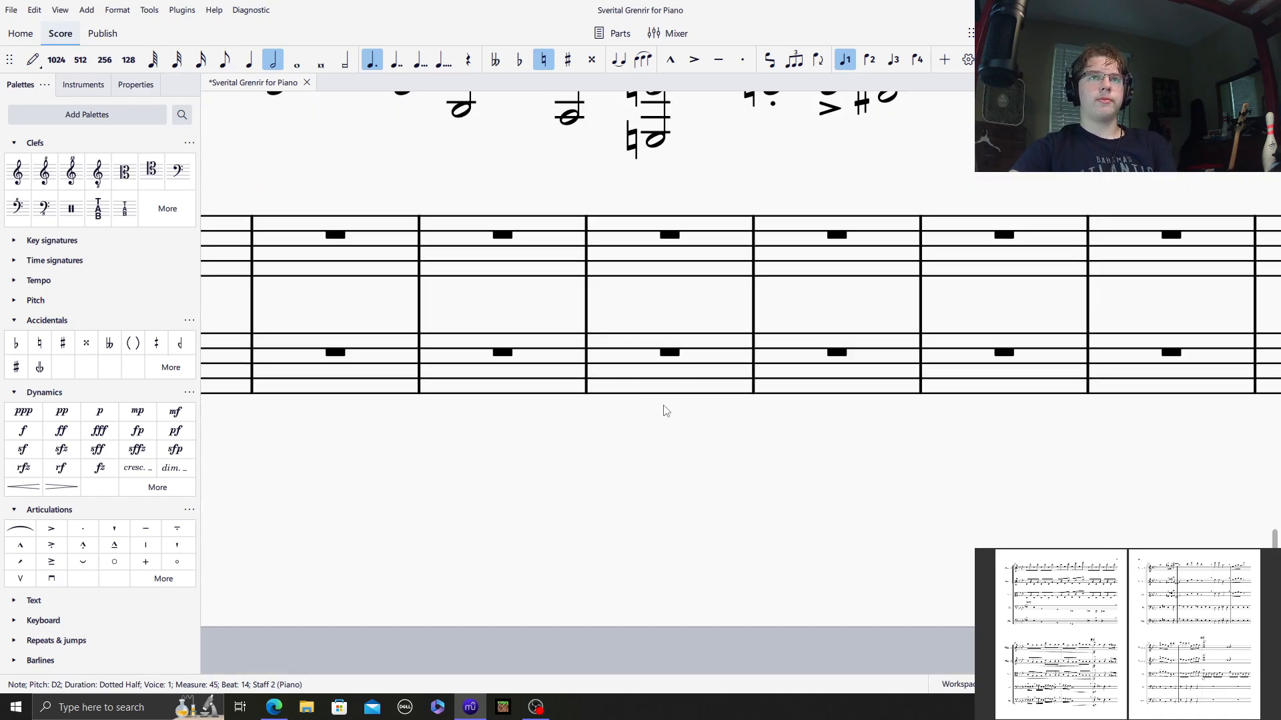
pyautogui.scroll(8, 760, 280)
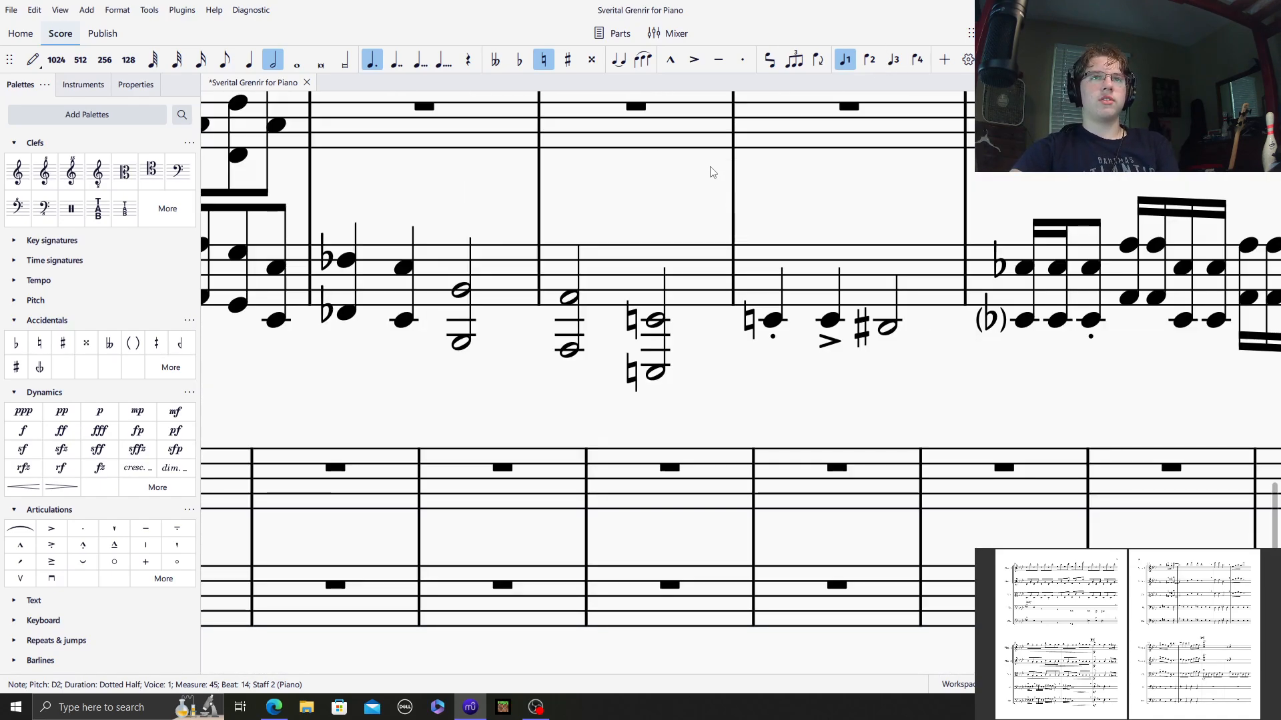
# Check the left-hand octaves, accidentals and articulations in the bars leading up to measure 49.
pyautogui.click(663, 337)
pyautogui.moveTo(883, 439); pyautogui.dragTo(730, 446)
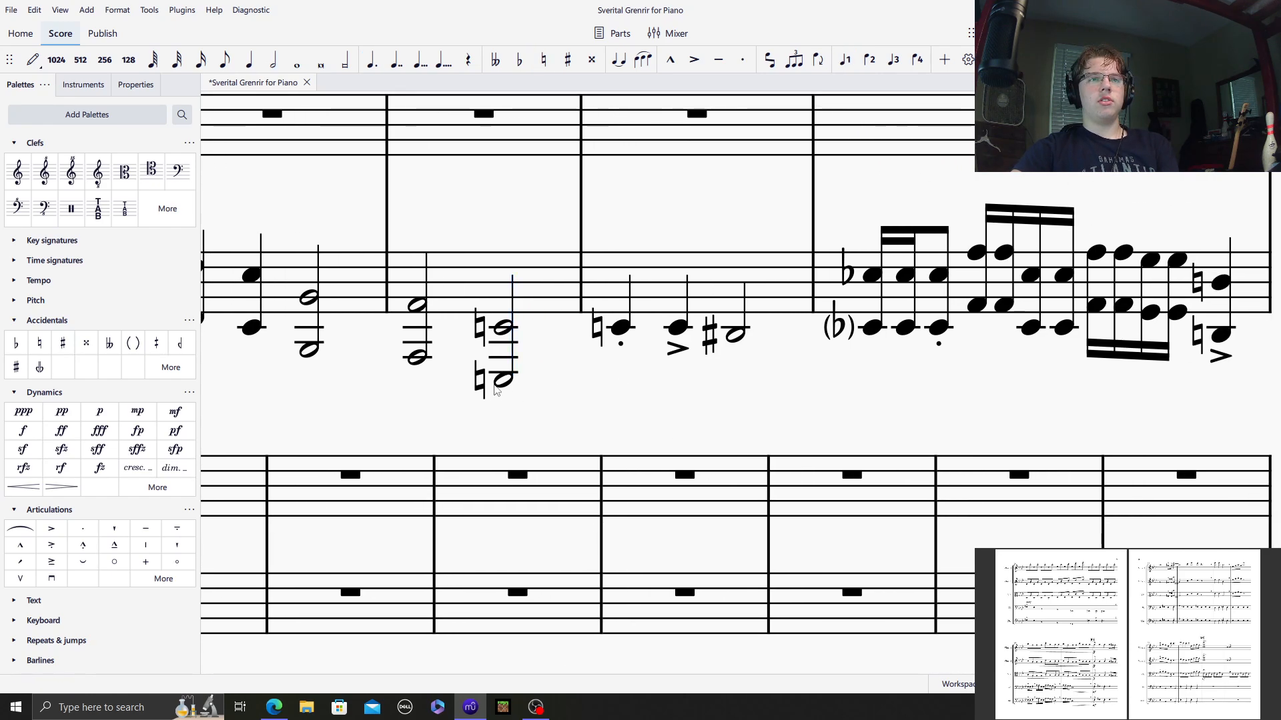
pyautogui.moveTo(671, 394); pyautogui.dragTo(586, 397)
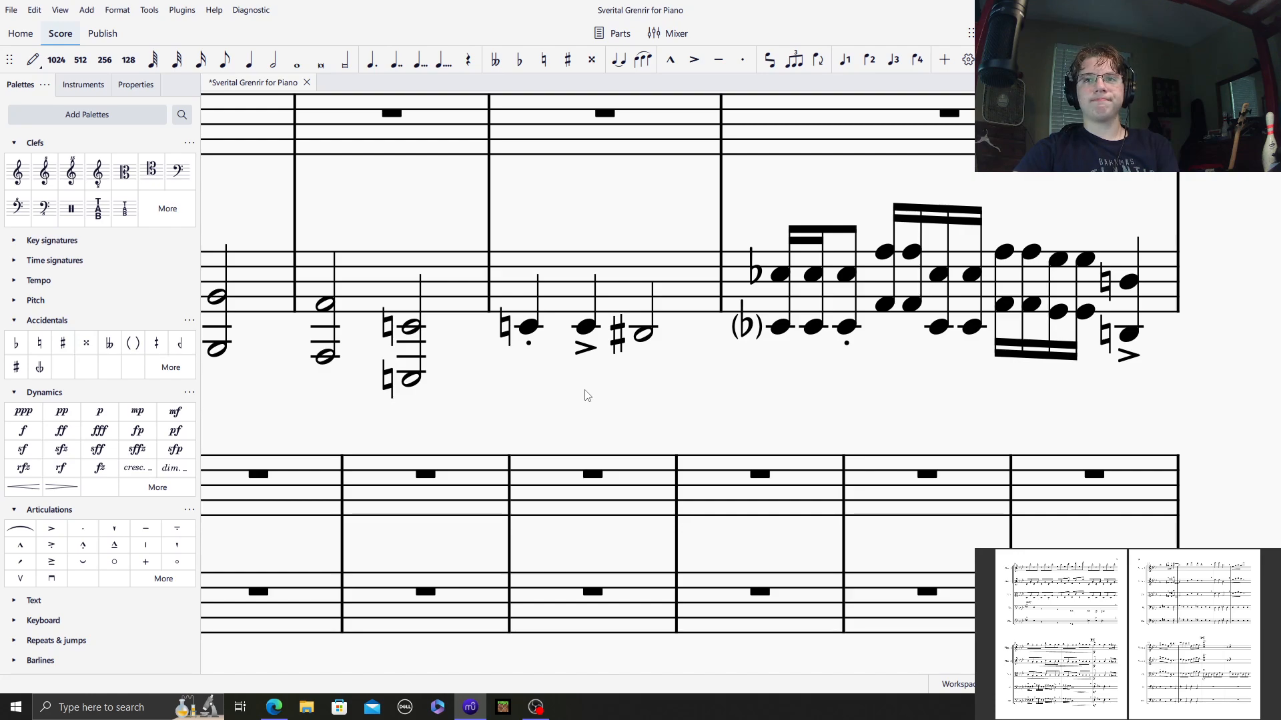
pyautogui.click(831, 308)
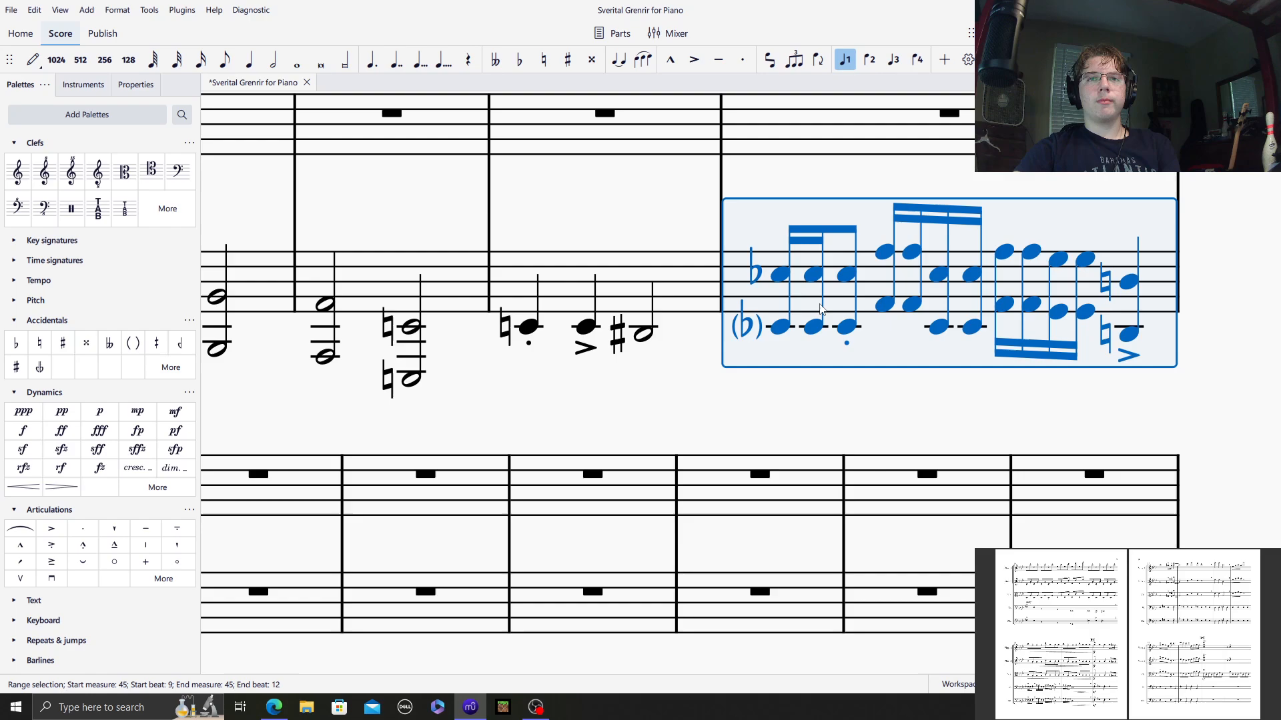
pyautogui.click(822, 309)
pyautogui.click(699, 398)
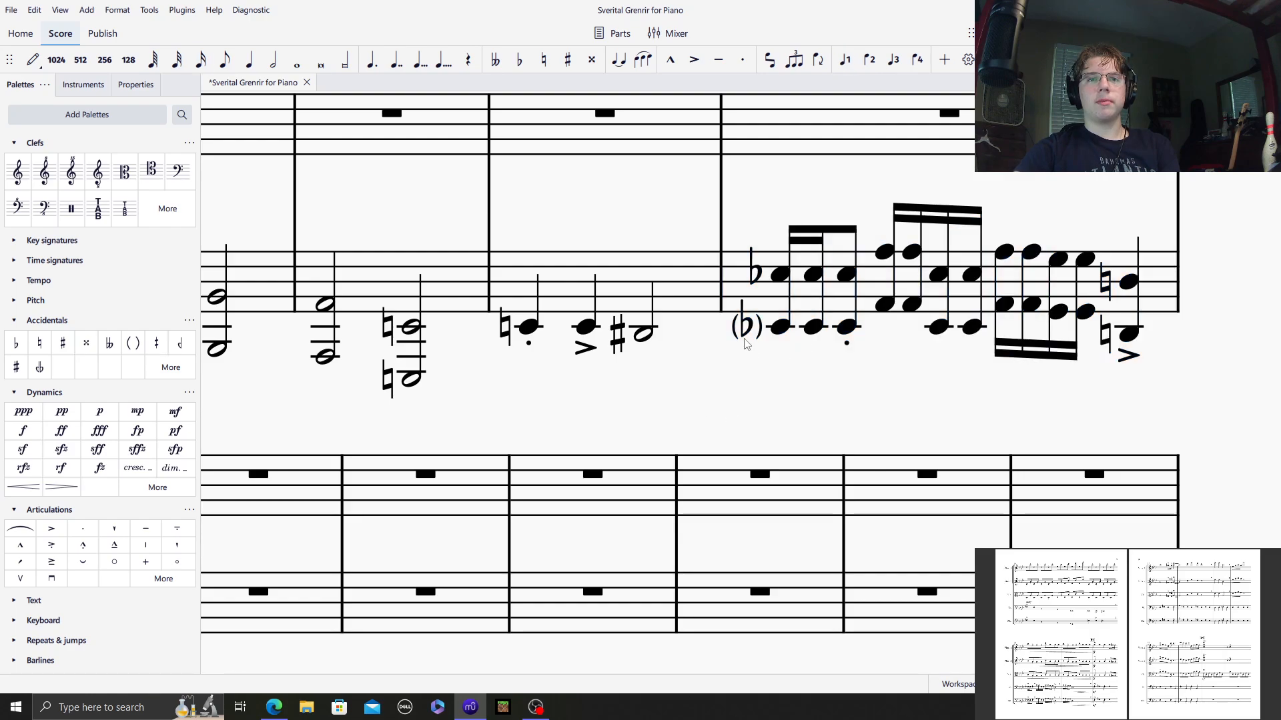
pyautogui.click(742, 336)
pyautogui.moveTo(715, 392); pyautogui.dragTo(1235, 315)
pyautogui.moveTo(582, 341); pyautogui.dragTo(677, 217)
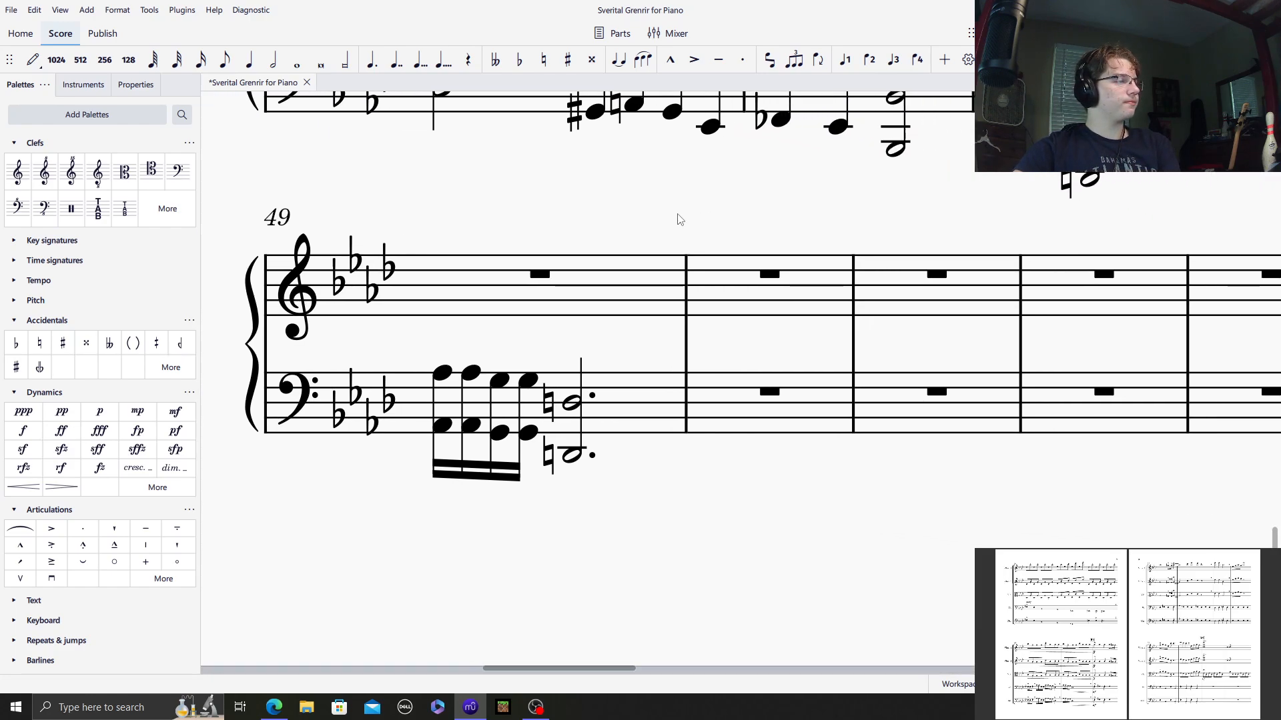
# Enter four staccato quarter notes in the bass of the bar after measure 49: E♭3, F♭3, E♭3, F♭3.
pyautogui.click(760, 400)
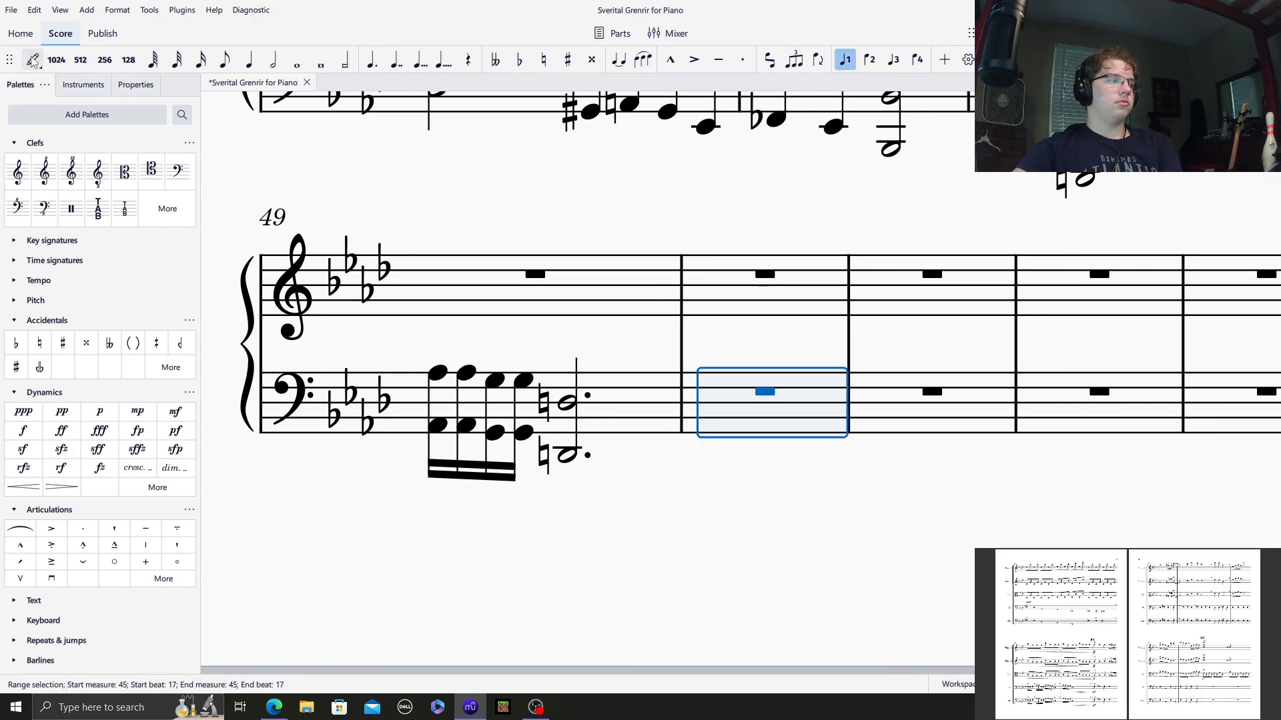
pyautogui.click(32, 60)
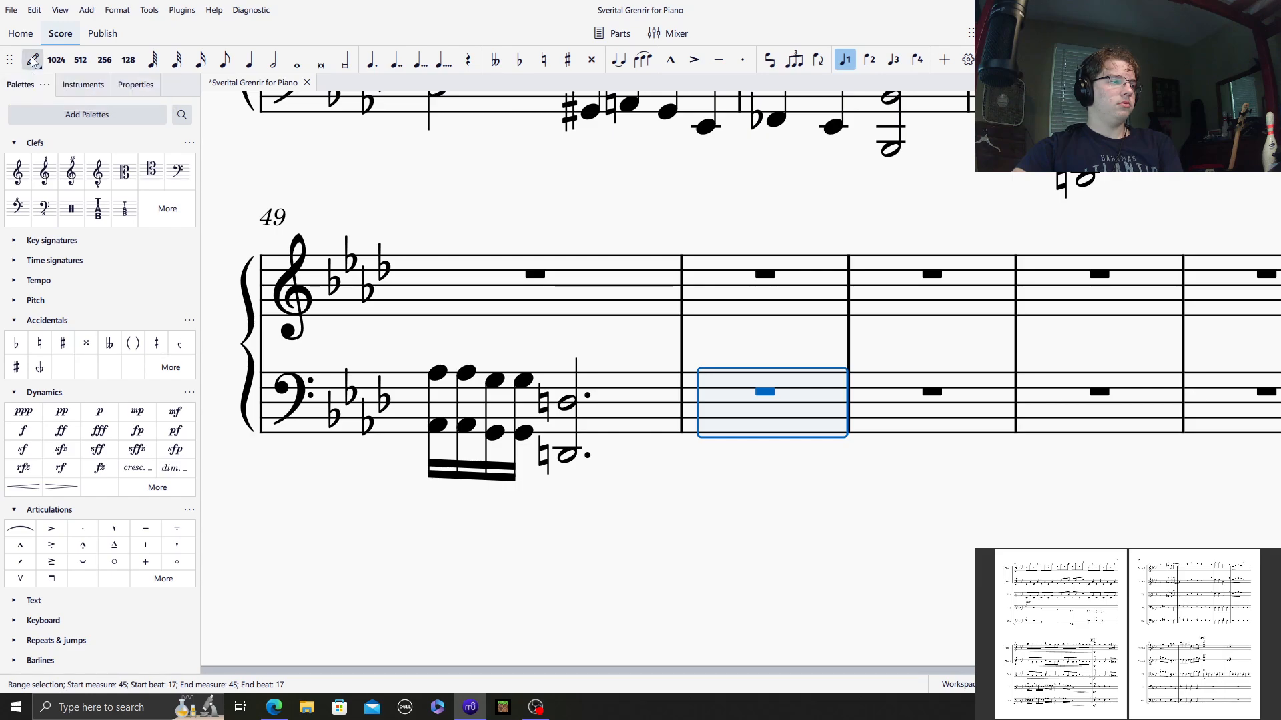
pyautogui.click(741, 62)
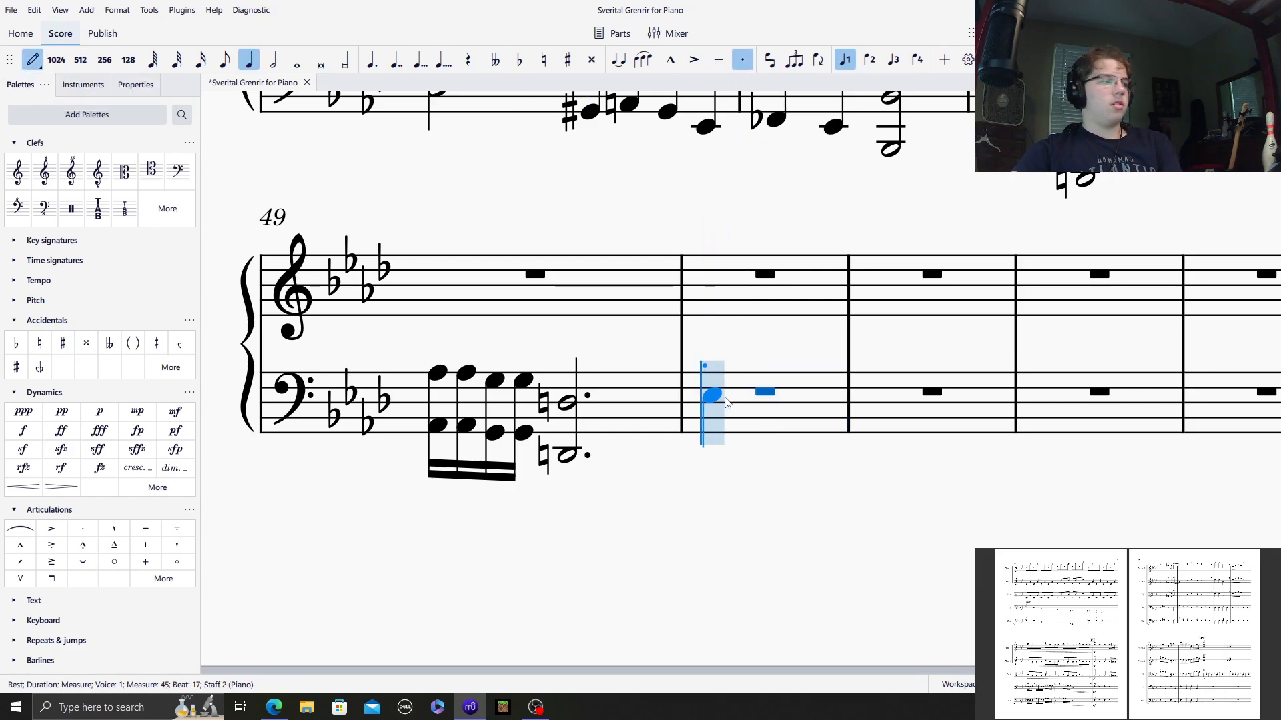
pyautogui.click(724, 399)
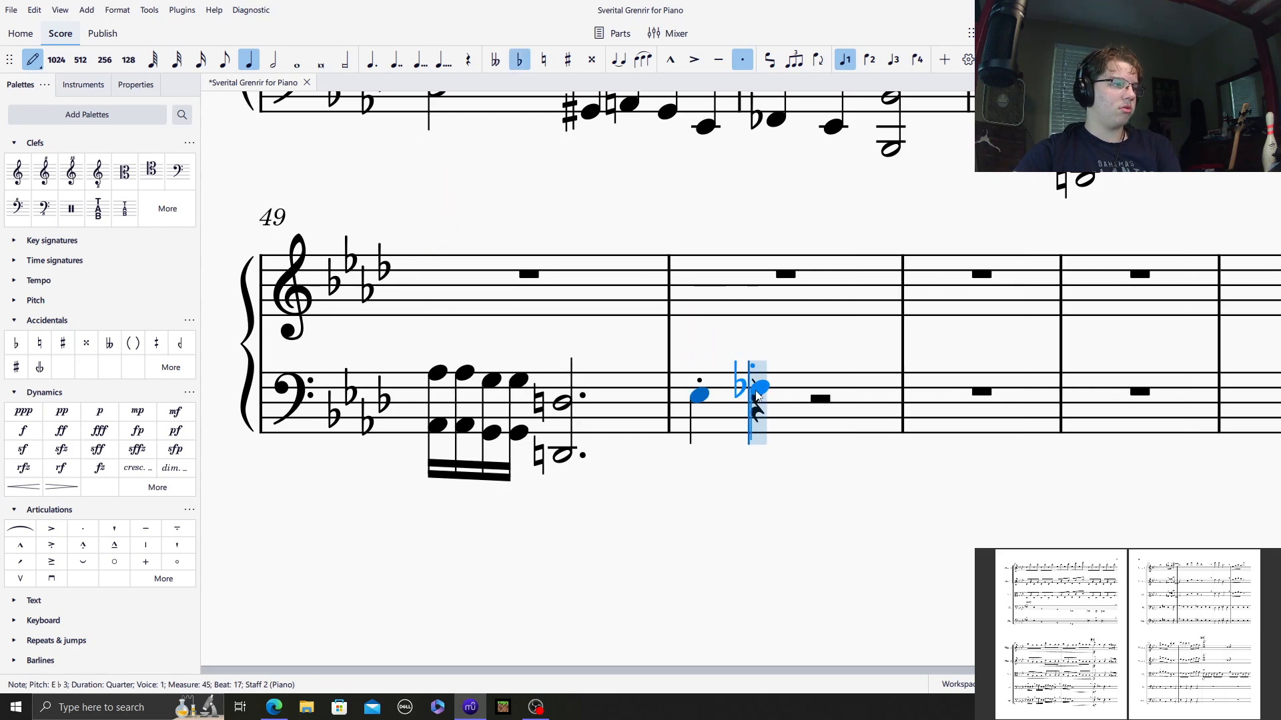
pyautogui.click(758, 393)
pyautogui.click(826, 393)
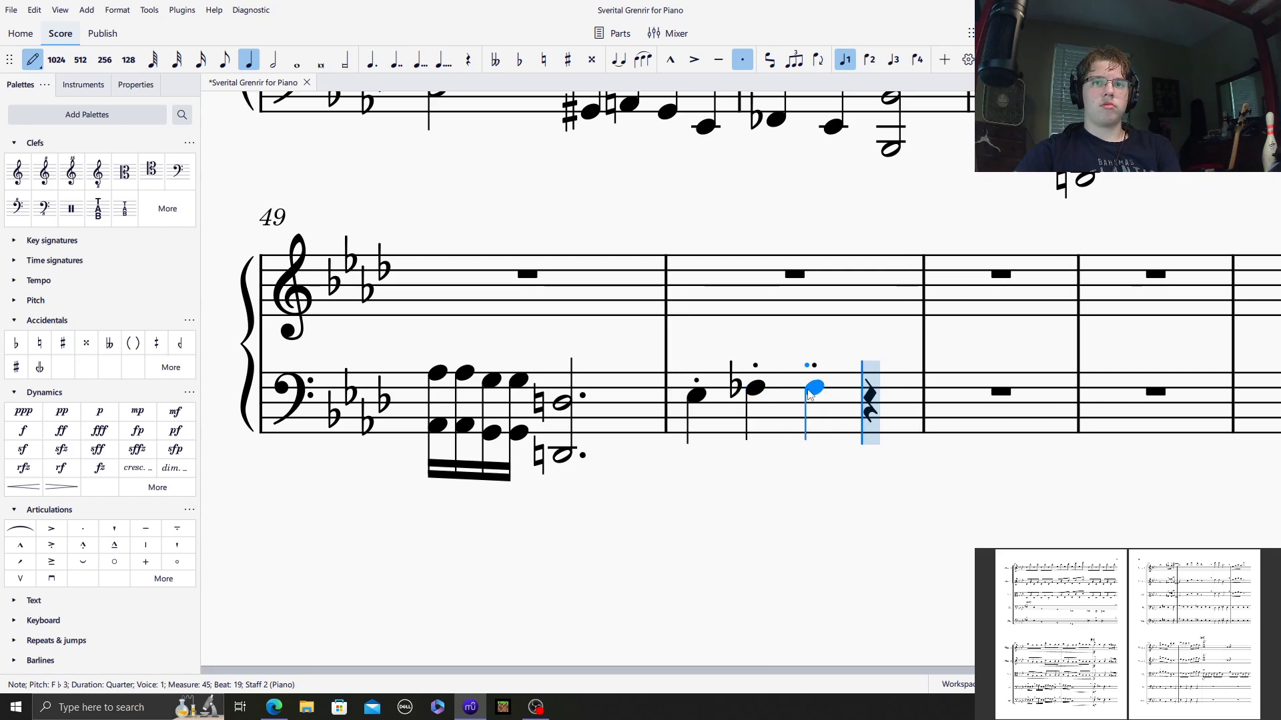
pyautogui.click(809, 395)
pyautogui.click(869, 390)
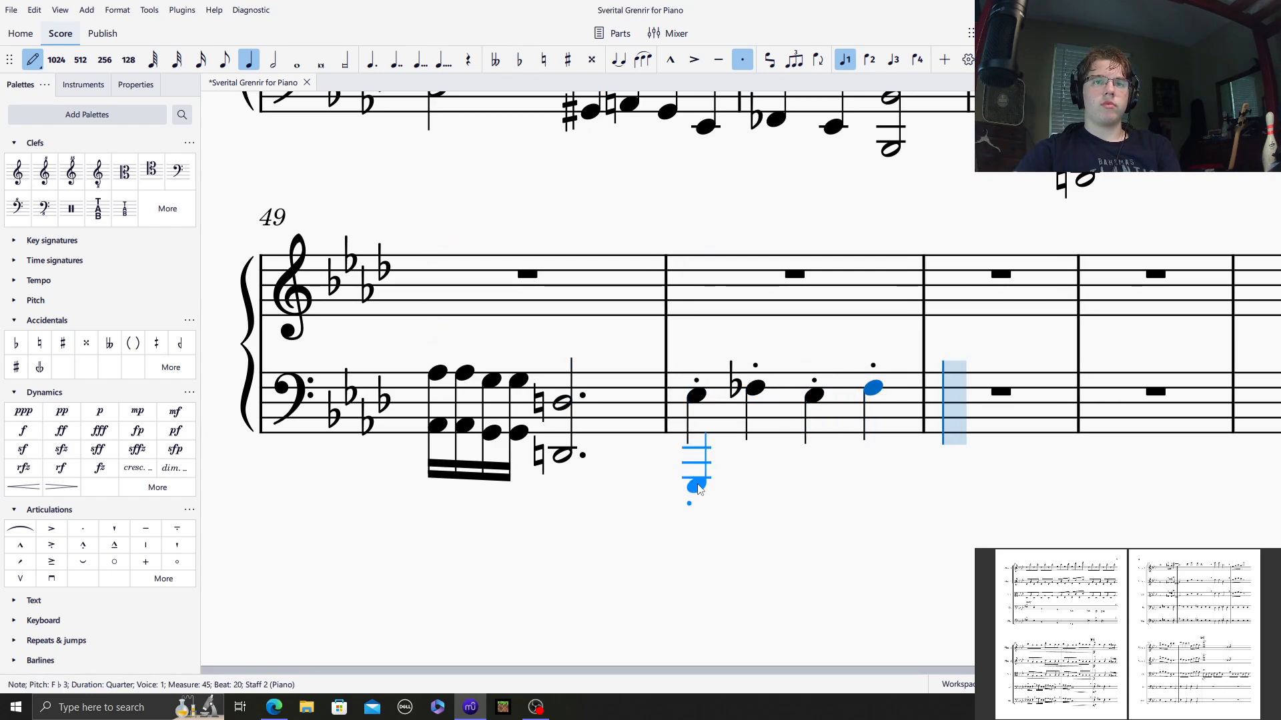
# Double the four staccato quarter notes an octave lower with E♭2, F♭2, E♭2, F♭2, and leave note input.
pyautogui.click(696, 448)
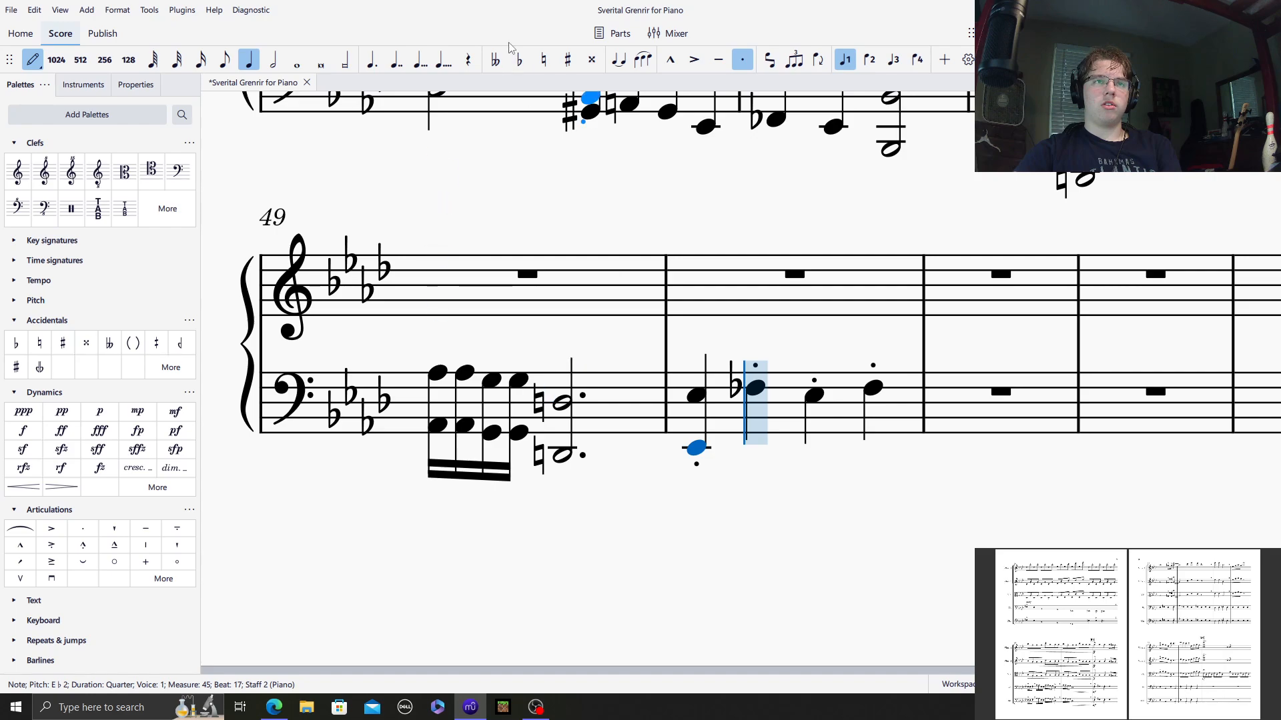
pyautogui.click(755, 440)
pyautogui.click(814, 447)
pyautogui.click(871, 439)
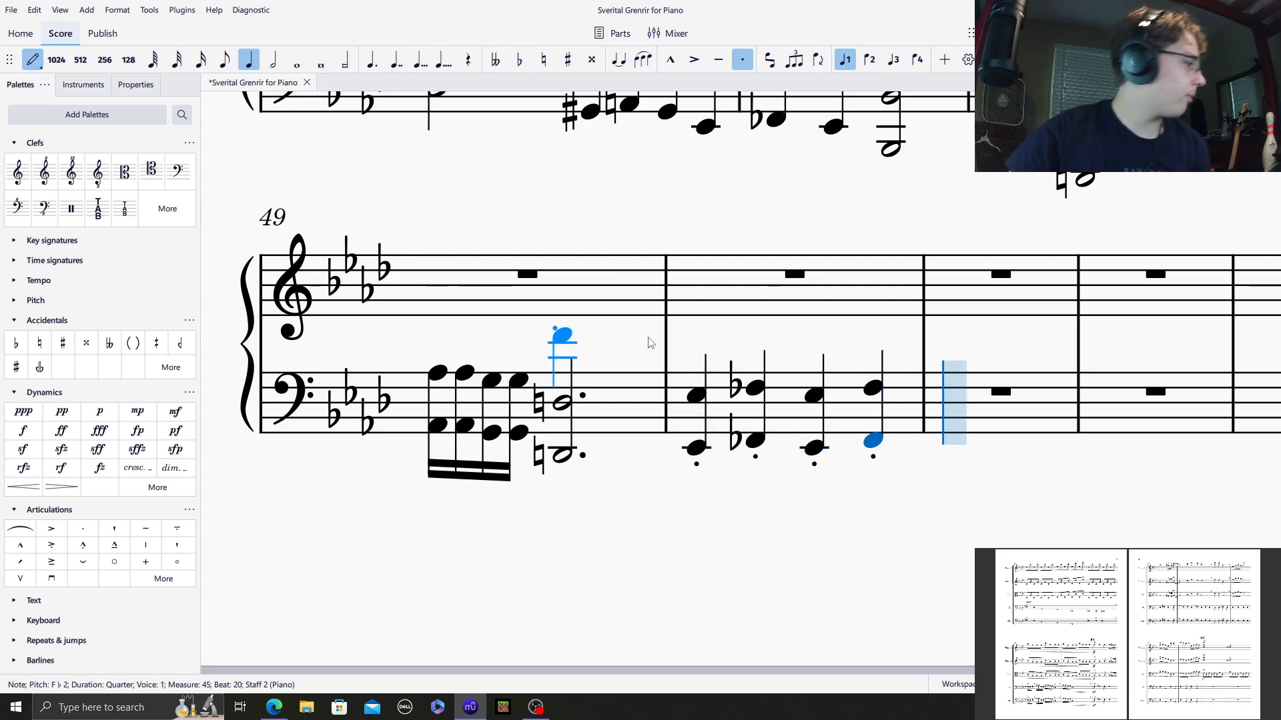
pyautogui.click(696, 277)
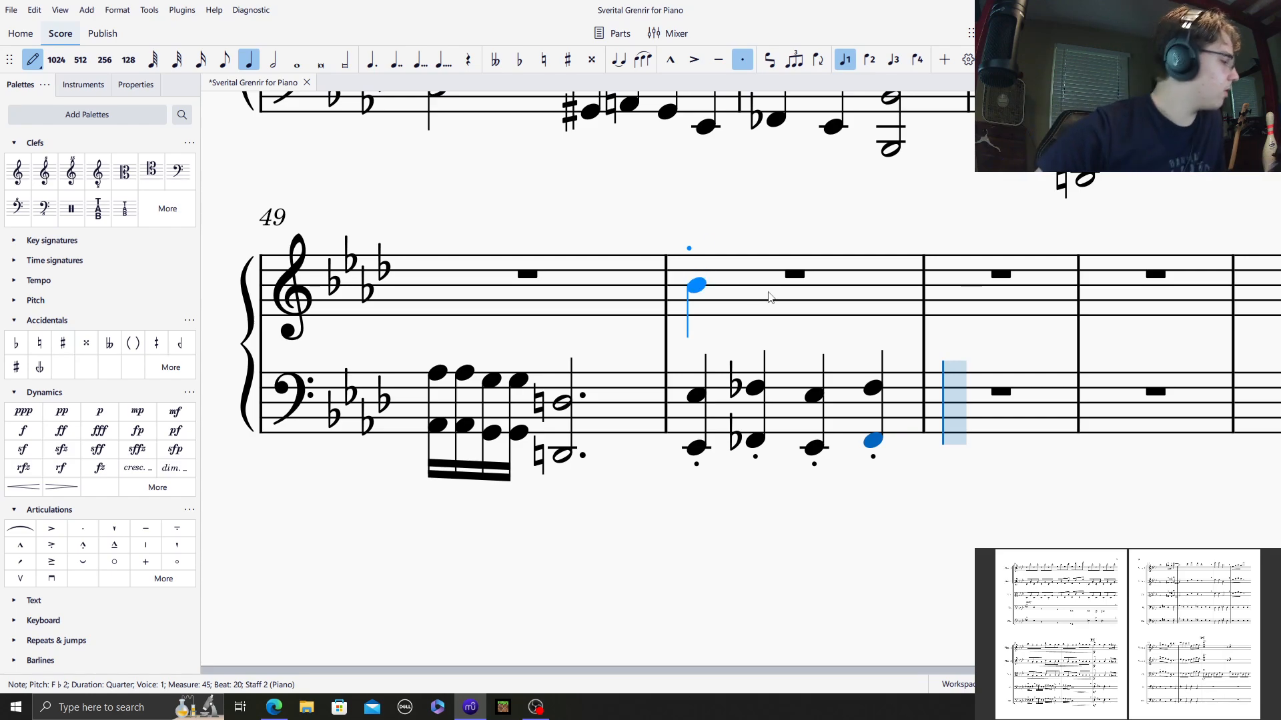
pyautogui.hotkey('ctrl', 'z')
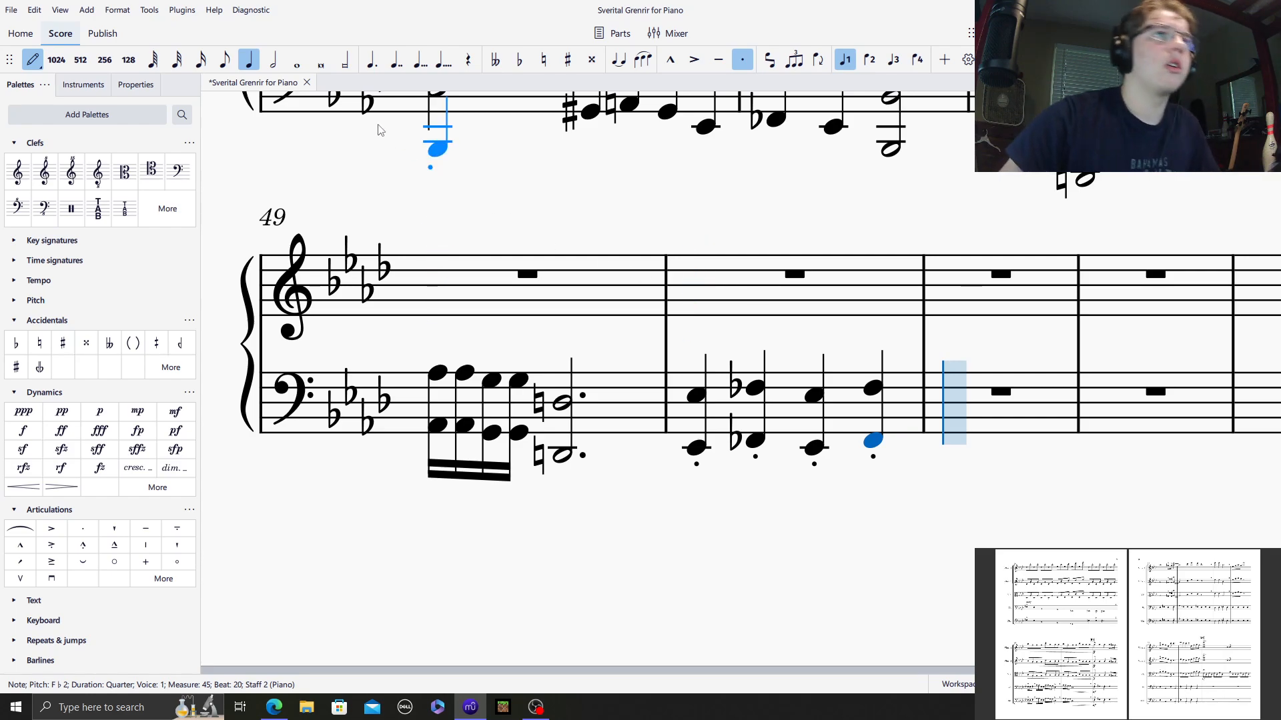
pyautogui.click(31, 59)
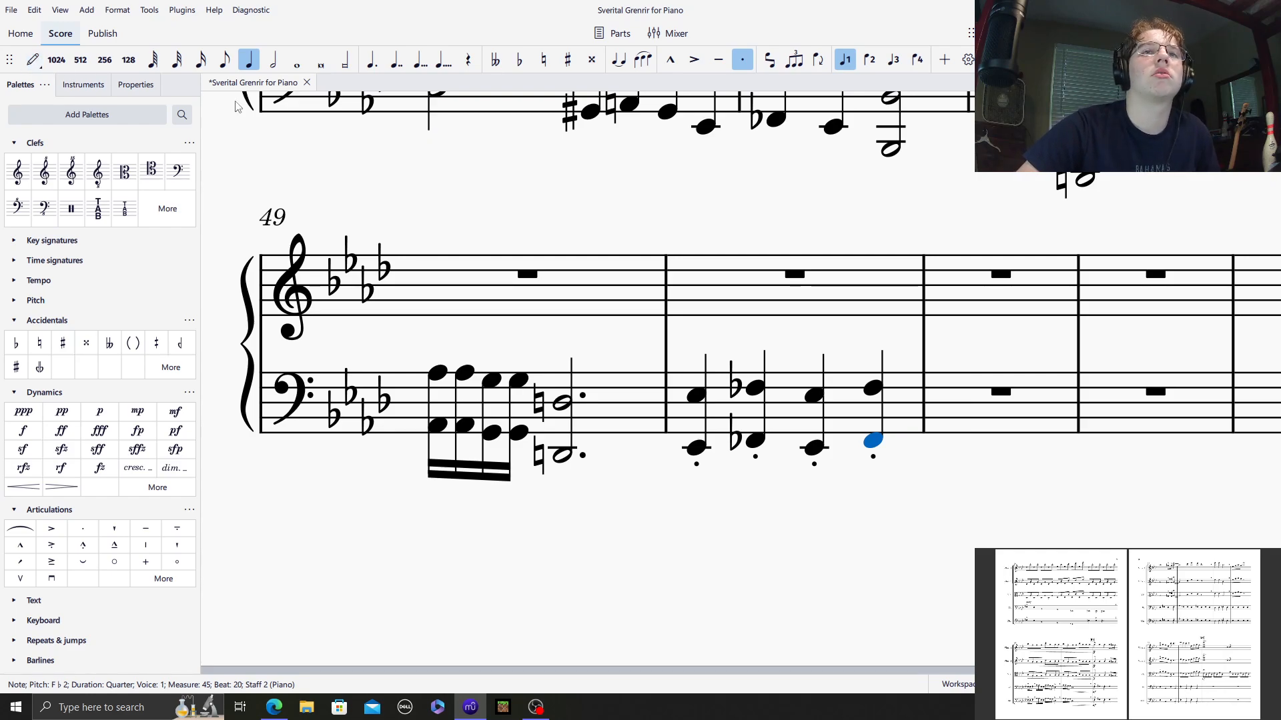
pyautogui.press('Escape')
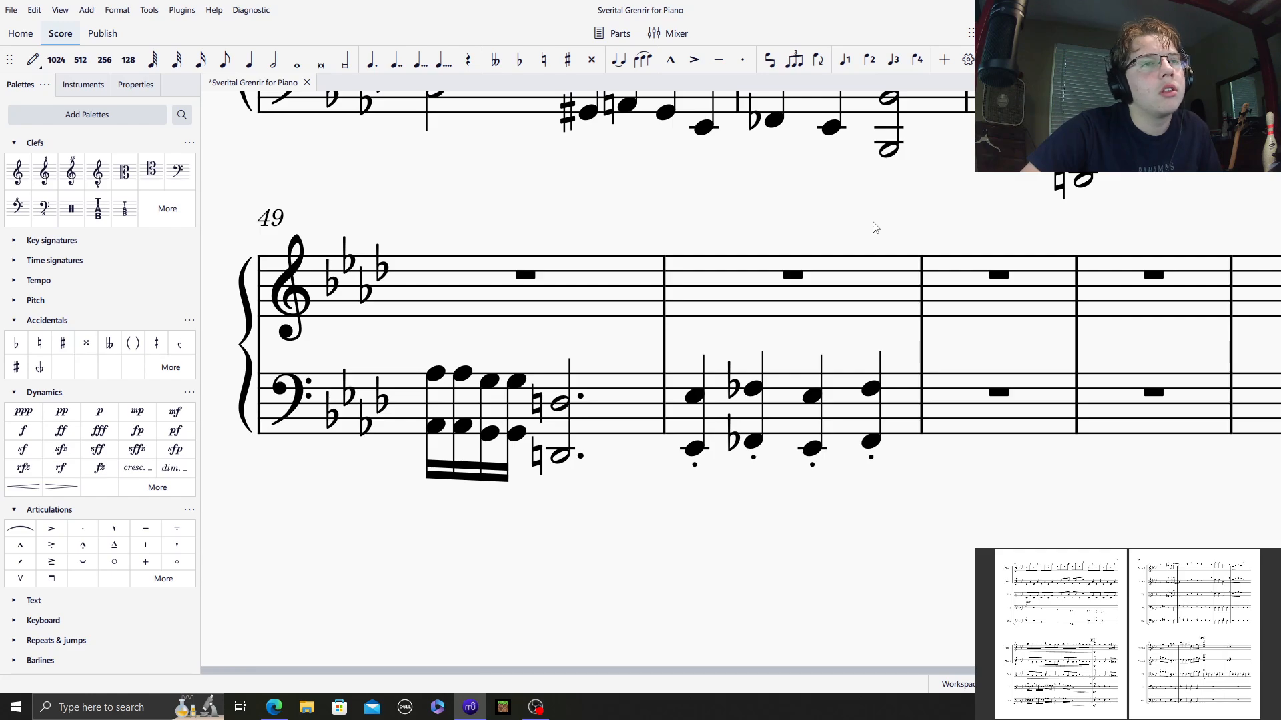
# Fill the empty treble bar above the D♭, C and G bass octaves with eight staccato eighth notes alternating D♭5 and A♭5.
pyautogui.moveTo(875, 227); pyautogui.dragTo(644, 534)
pyautogui.click(559, 264)
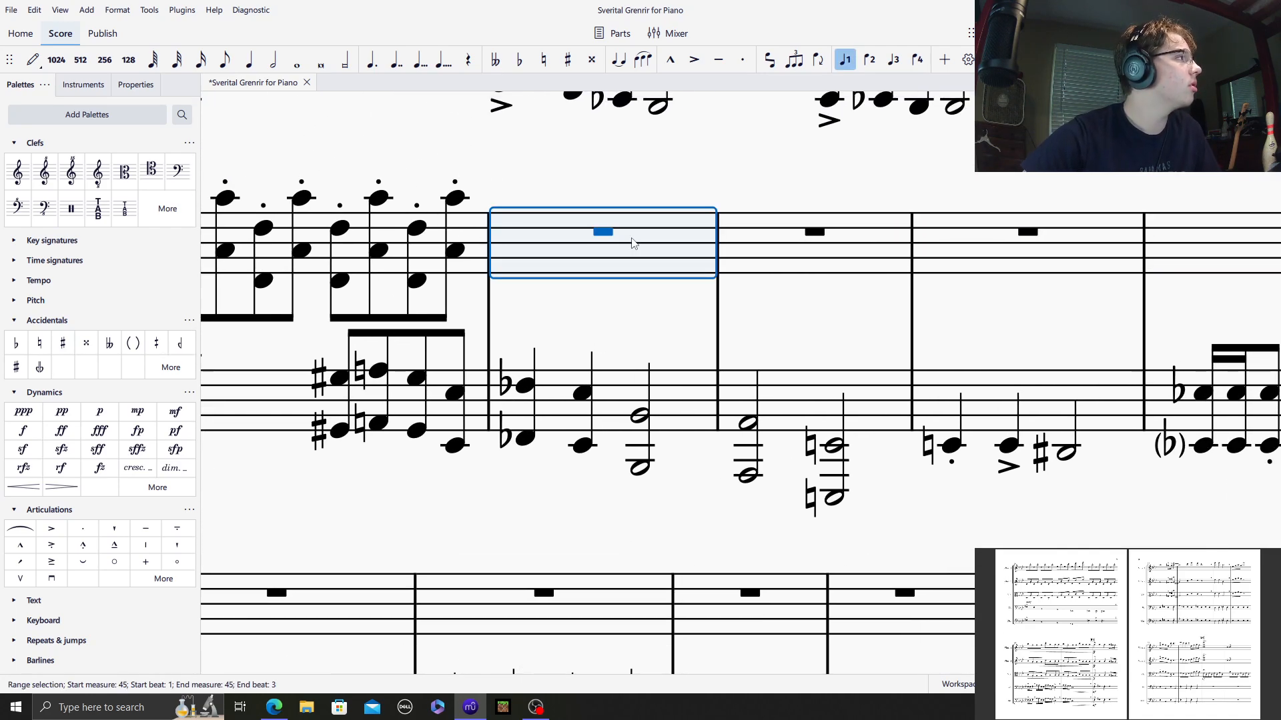
pyautogui.click(32, 59)
pyautogui.click(224, 60)
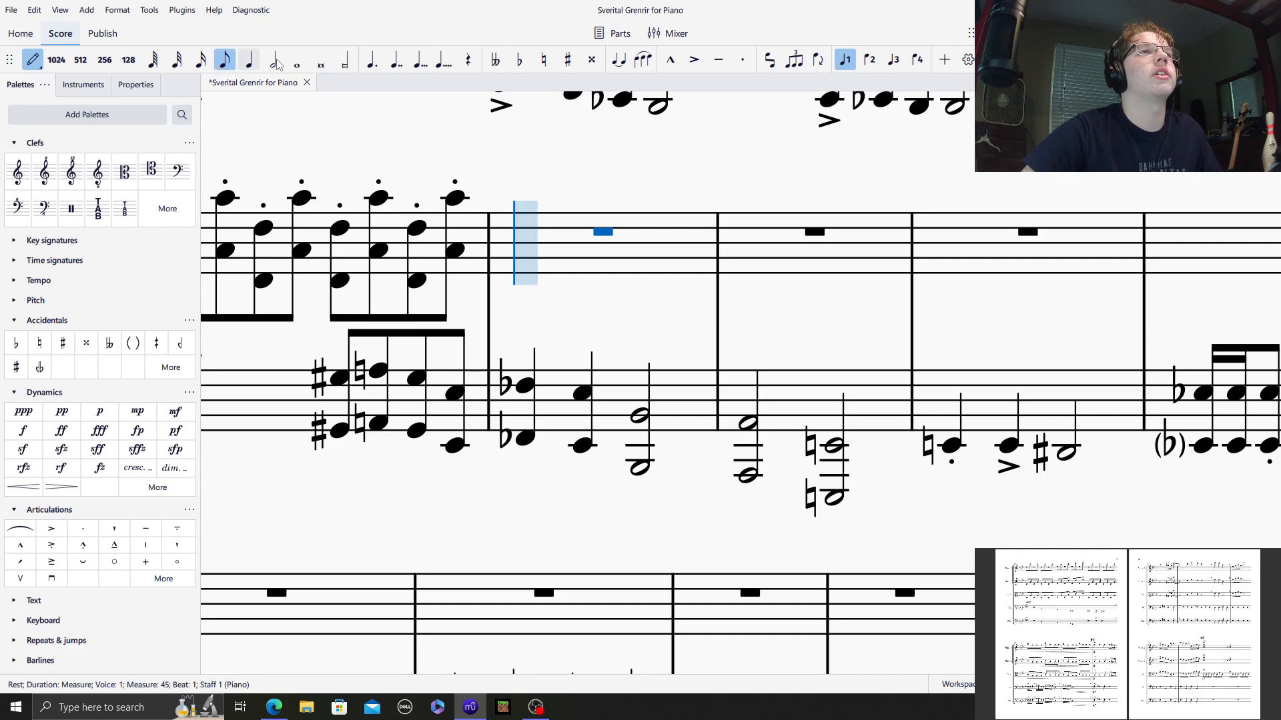
pyautogui.click(742, 60)
pyautogui.click(504, 238)
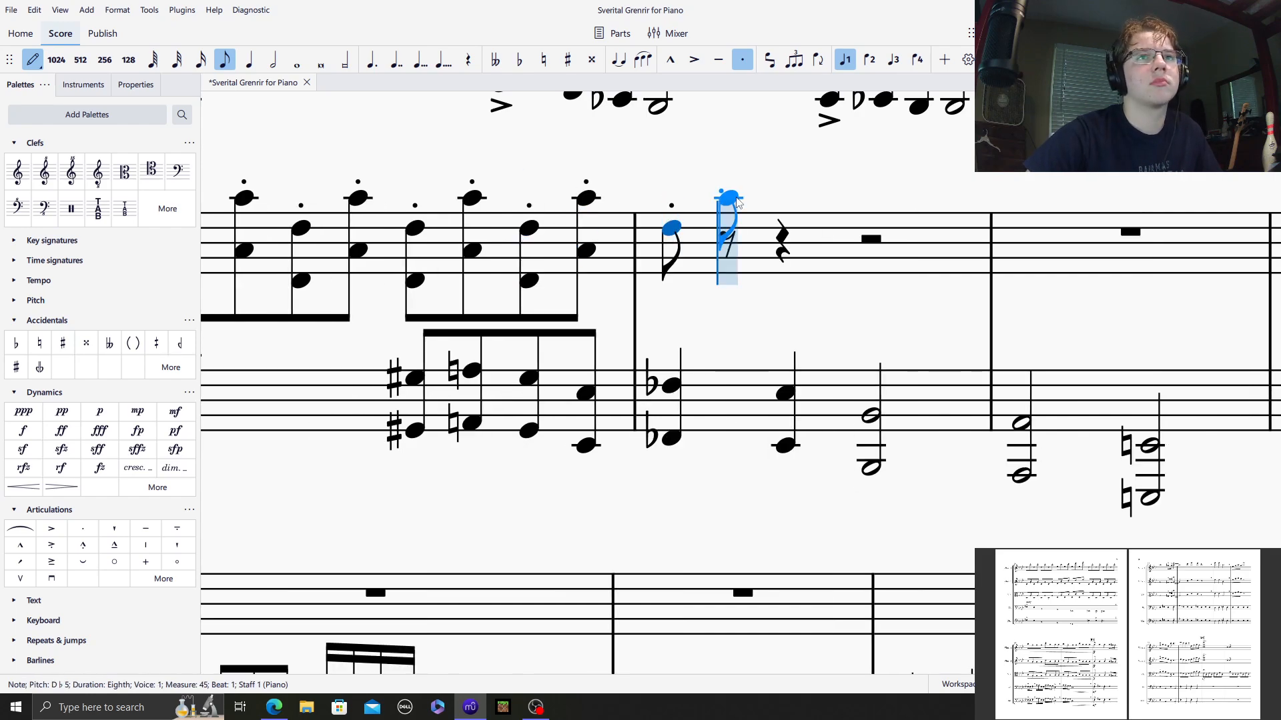
pyautogui.click(729, 198)
pyautogui.click(781, 228)
pyautogui.click(829, 198)
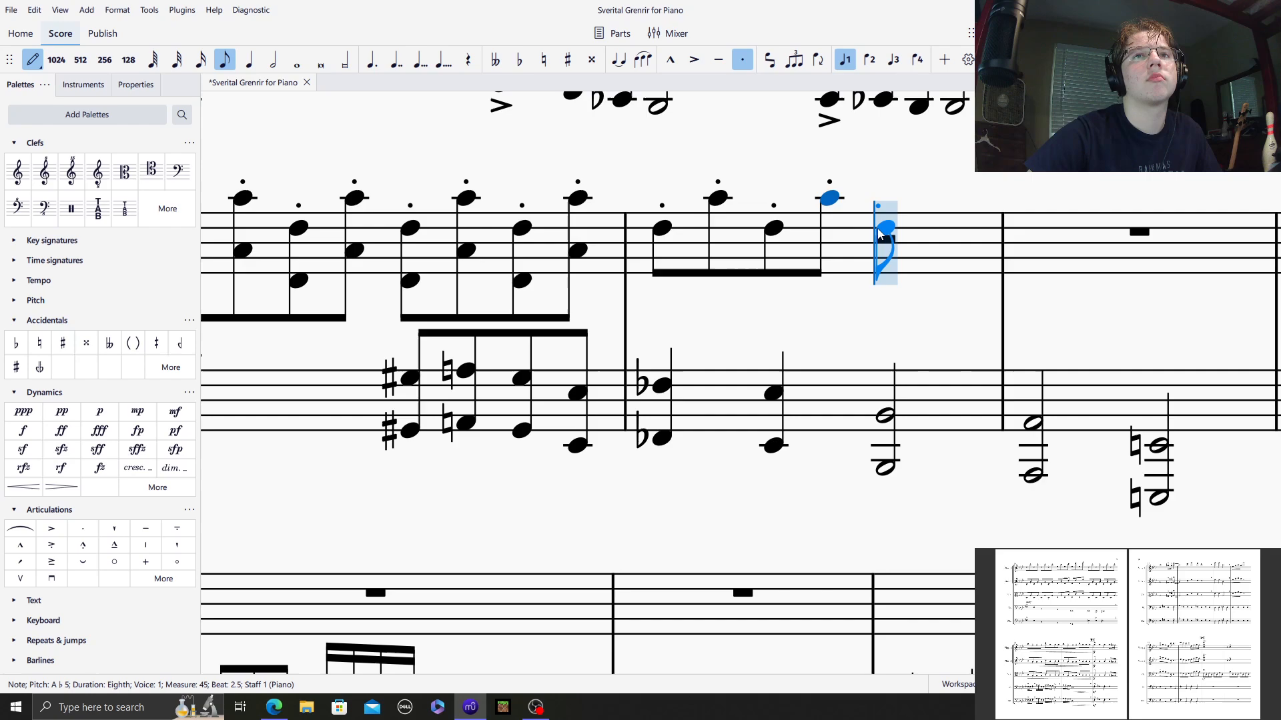
pyautogui.click(882, 228)
pyautogui.click(902, 198)
pyautogui.click(947, 228)
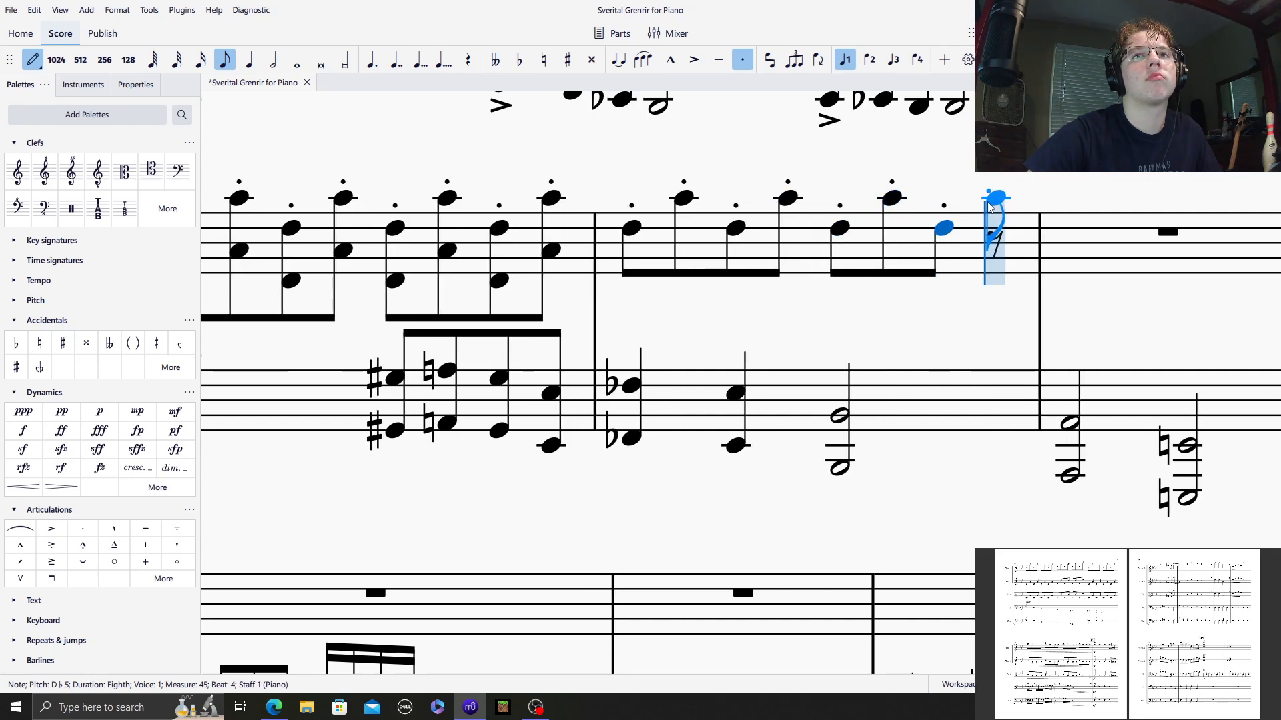
pyautogui.click(994, 198)
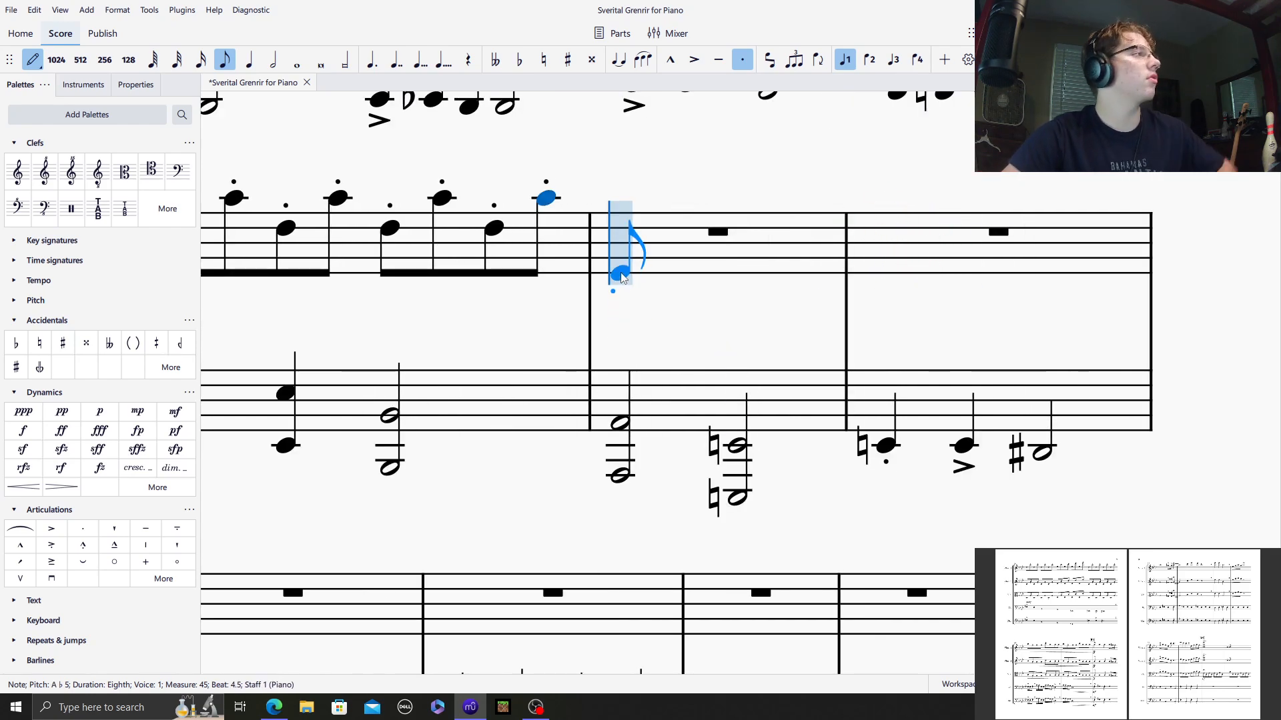
# Double the alternating treble eighth notes an octave lower with D♭4 and A♭4 throughout the bar.
pyautogui.moveTo(633, 669); pyautogui.dragTo(615, 669)
pyautogui.click(308, 281)
pyautogui.click(369, 250)
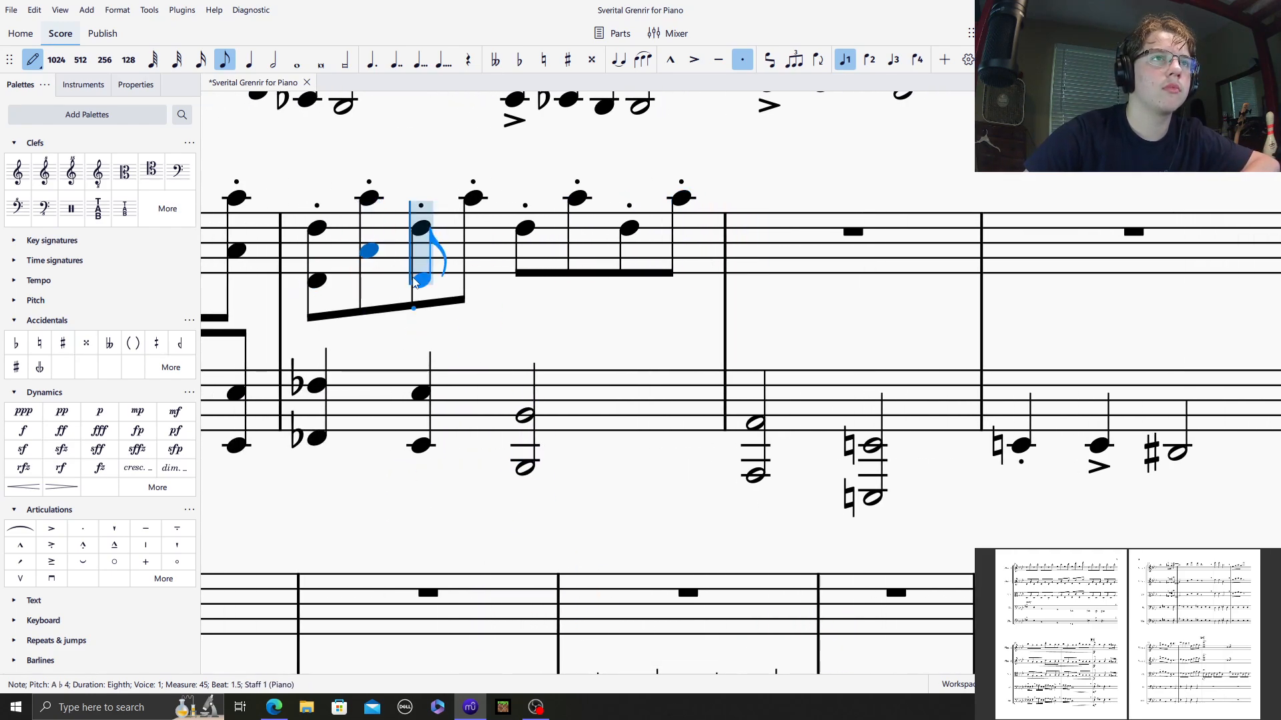
pyautogui.click(421, 281)
pyautogui.click(470, 251)
pyautogui.click(524, 280)
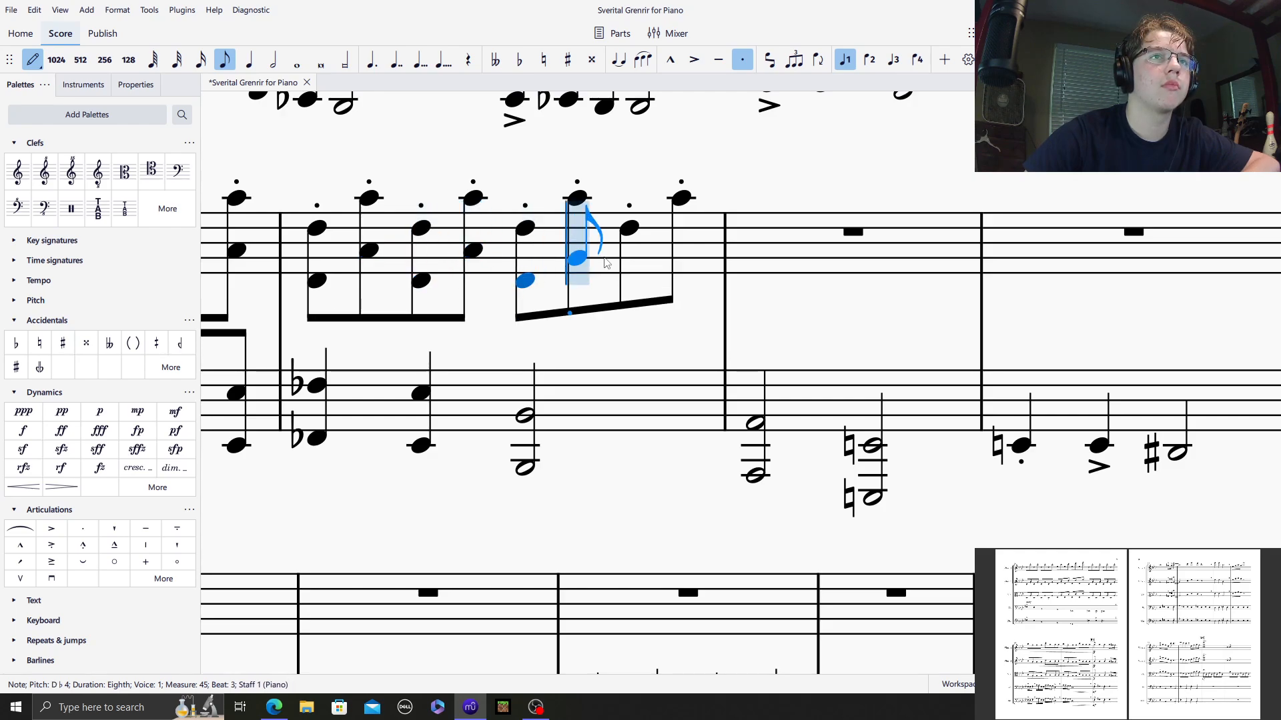
pyautogui.click(577, 250)
pyautogui.click(629, 275)
pyautogui.hotkey('ctrl', 'z')
pyautogui.click(629, 287)
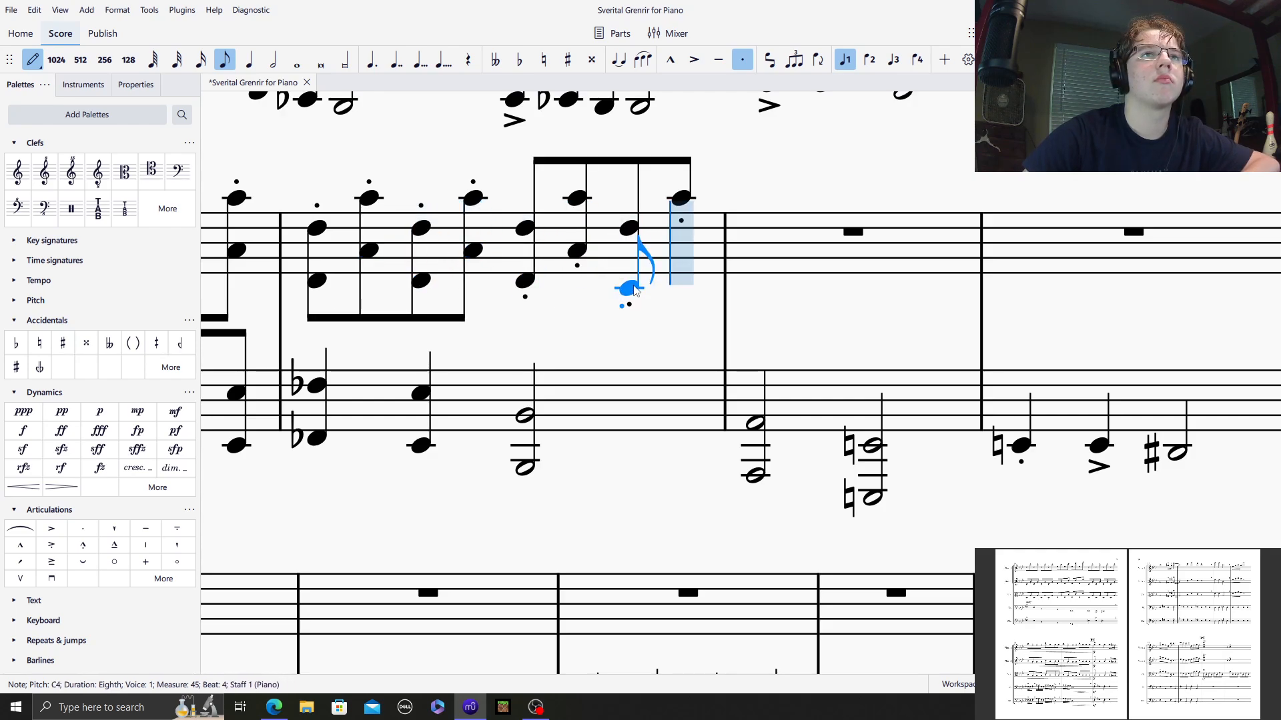
pyautogui.hotkey('ctrl', 'z')
pyautogui.click(629, 280)
pyautogui.click(686, 251)
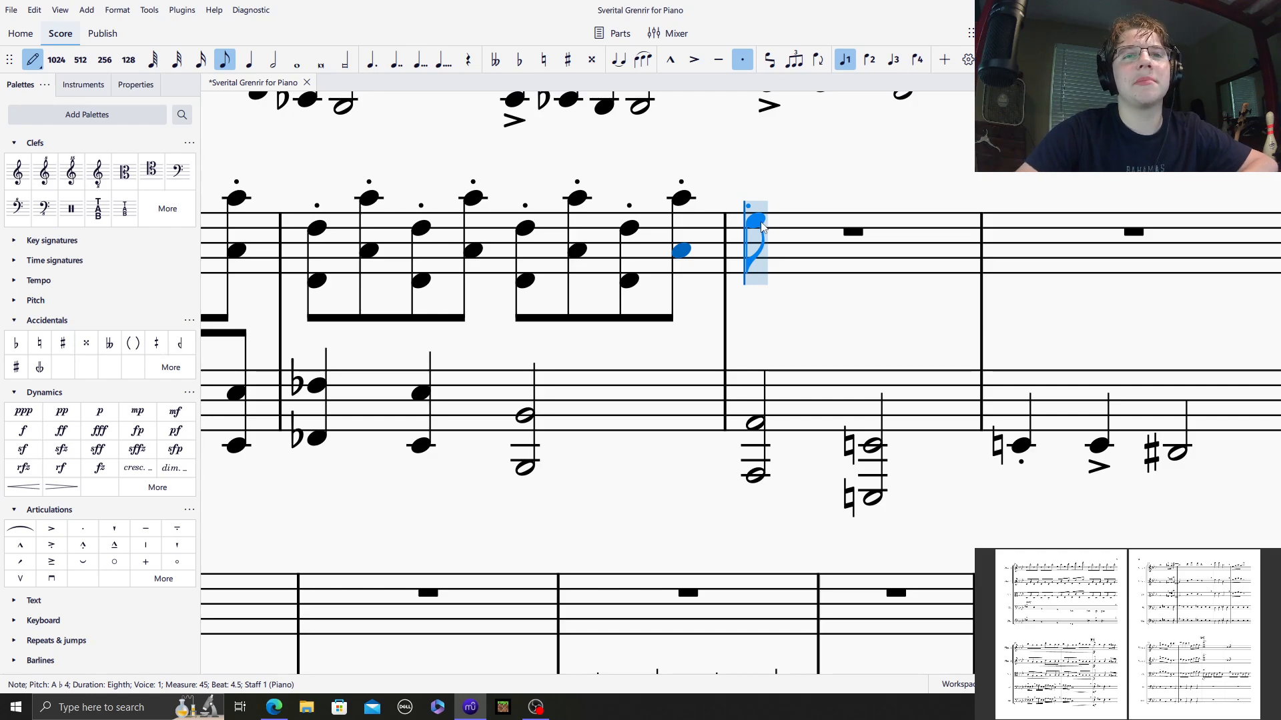
# Fill the next treble bar with staccato eighth notes E♭5, B♭5, E♭5, C6, E♭5, D♭6, E♭5, E♭6.
pyautogui.click(760, 222)
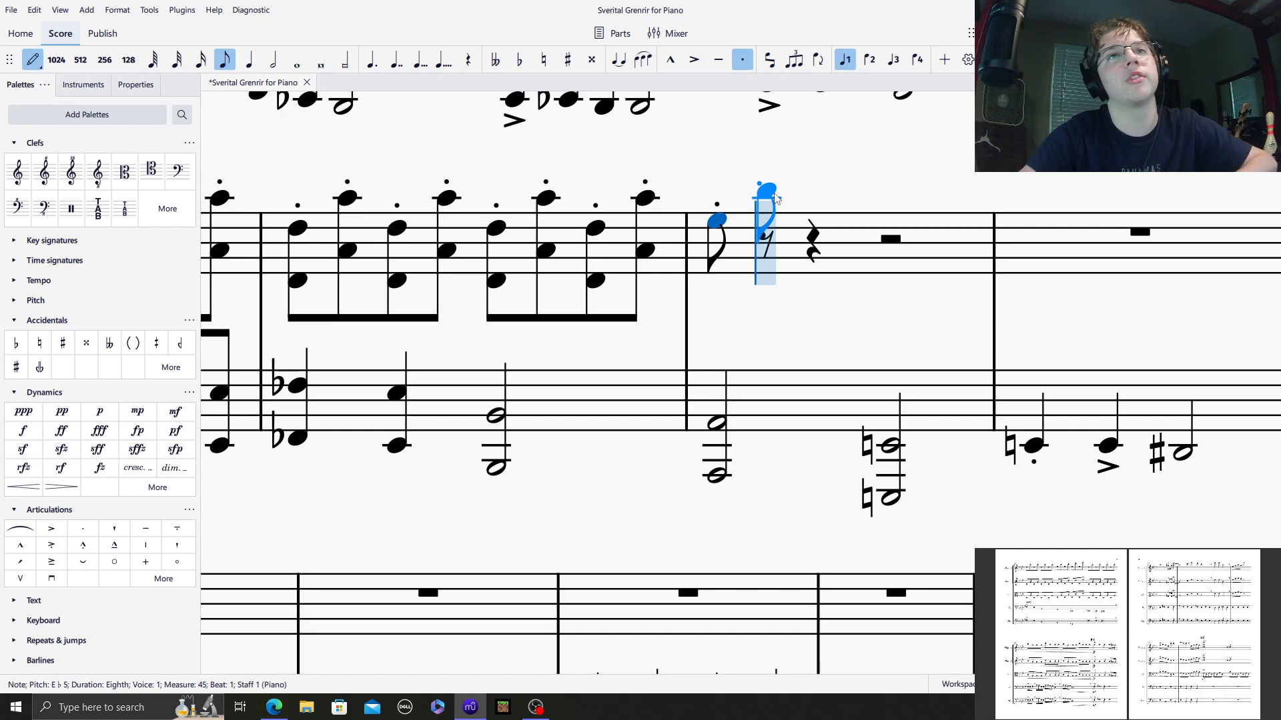
pyautogui.click(775, 195)
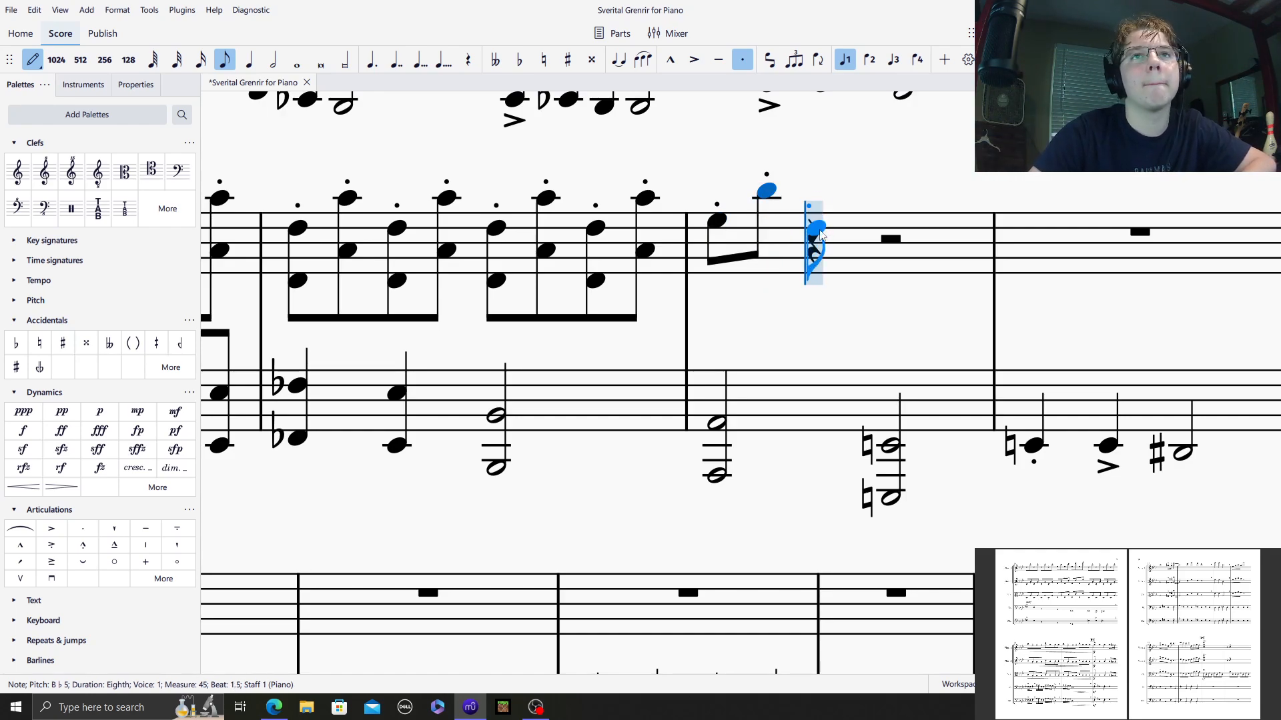
pyautogui.click(816, 222)
pyautogui.click(847, 184)
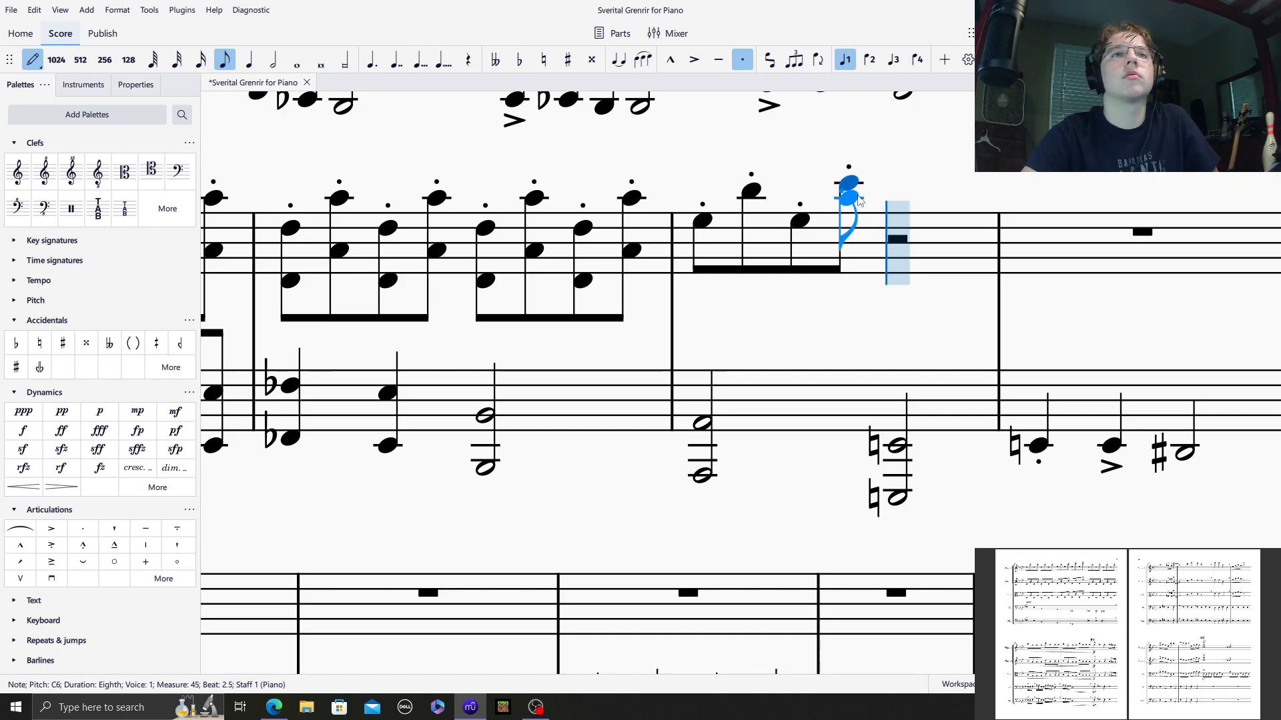
pyautogui.click(912, 192)
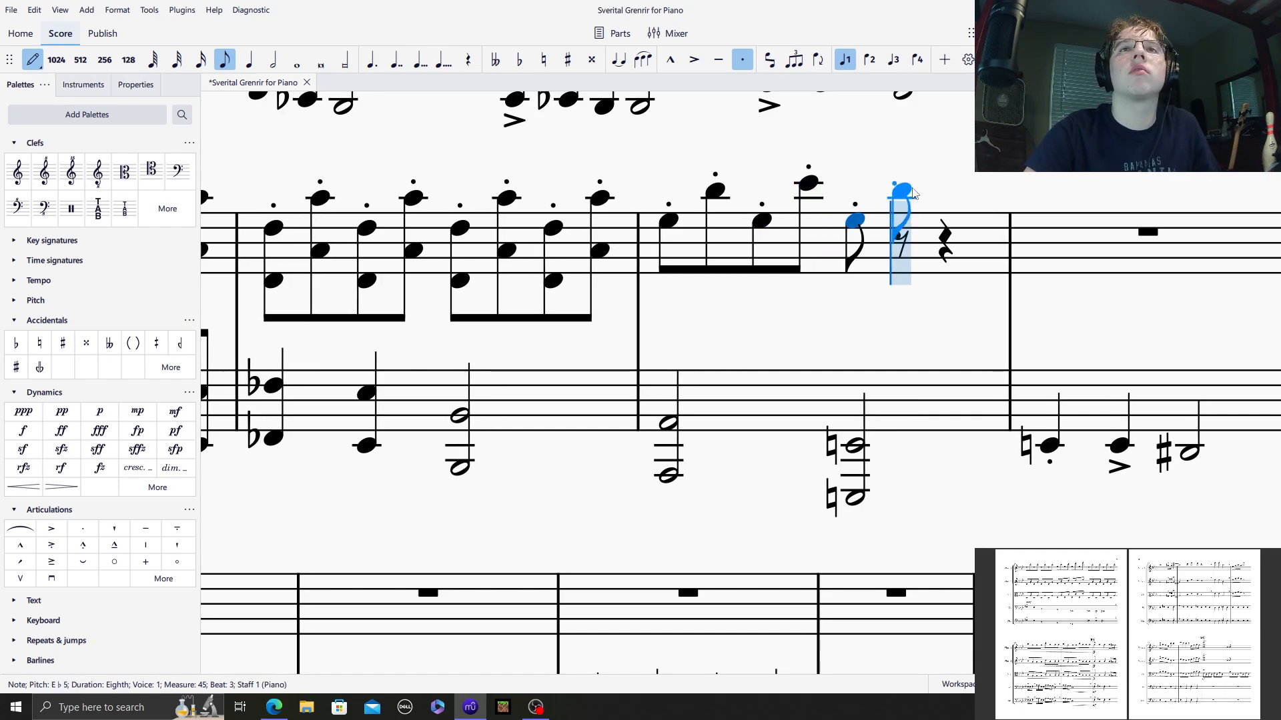
pyautogui.click(904, 186)
pyautogui.click(946, 222)
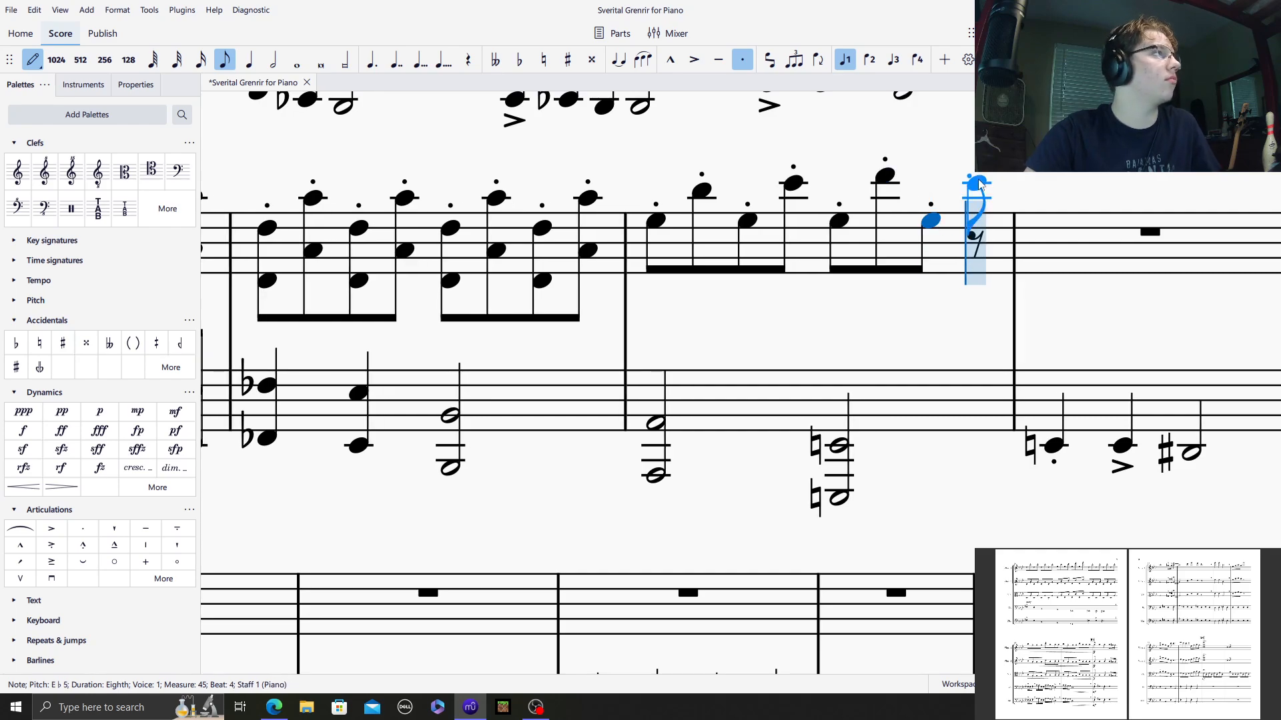
pyautogui.click(973, 171)
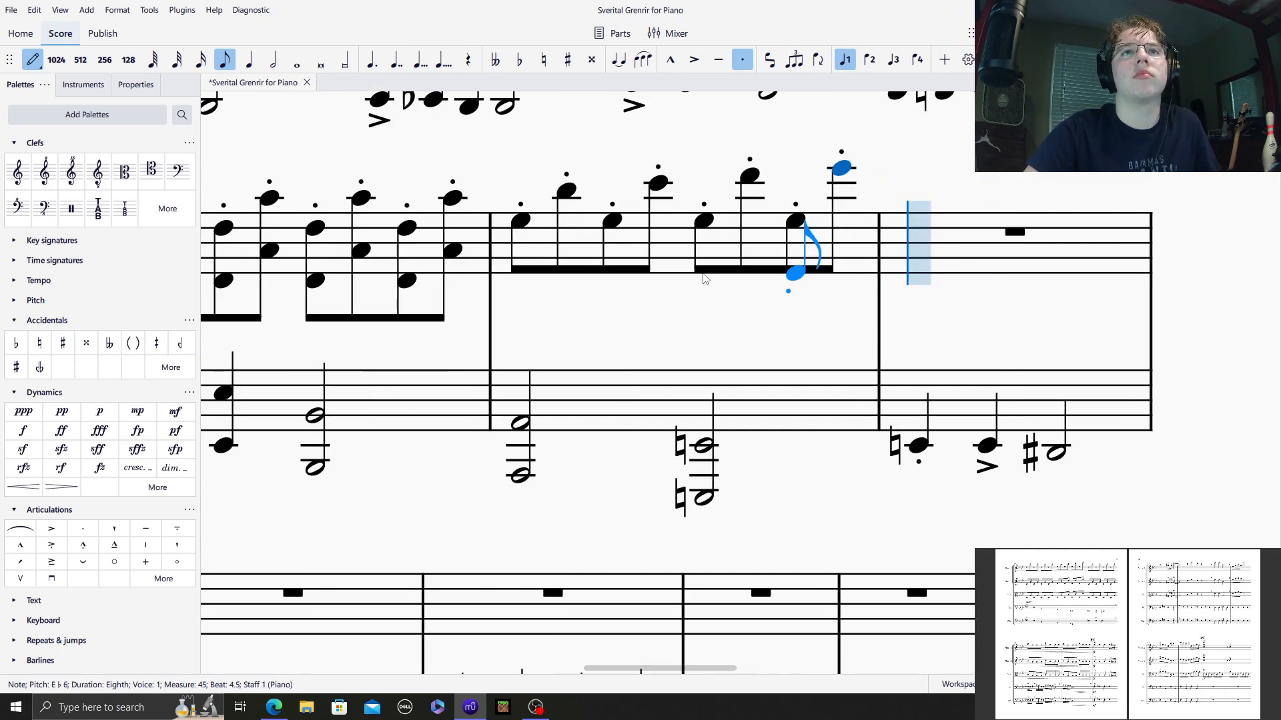
# Double the latest treble bar's eighth notes an octave lower with E♭4, B♭4, E♭4, C5, E♭4, D♭5, E♭4, E♭5, and leave note input.
pyautogui.keyDown('shift'); pyautogui.click(520, 272); pyautogui.keyUp('shift')
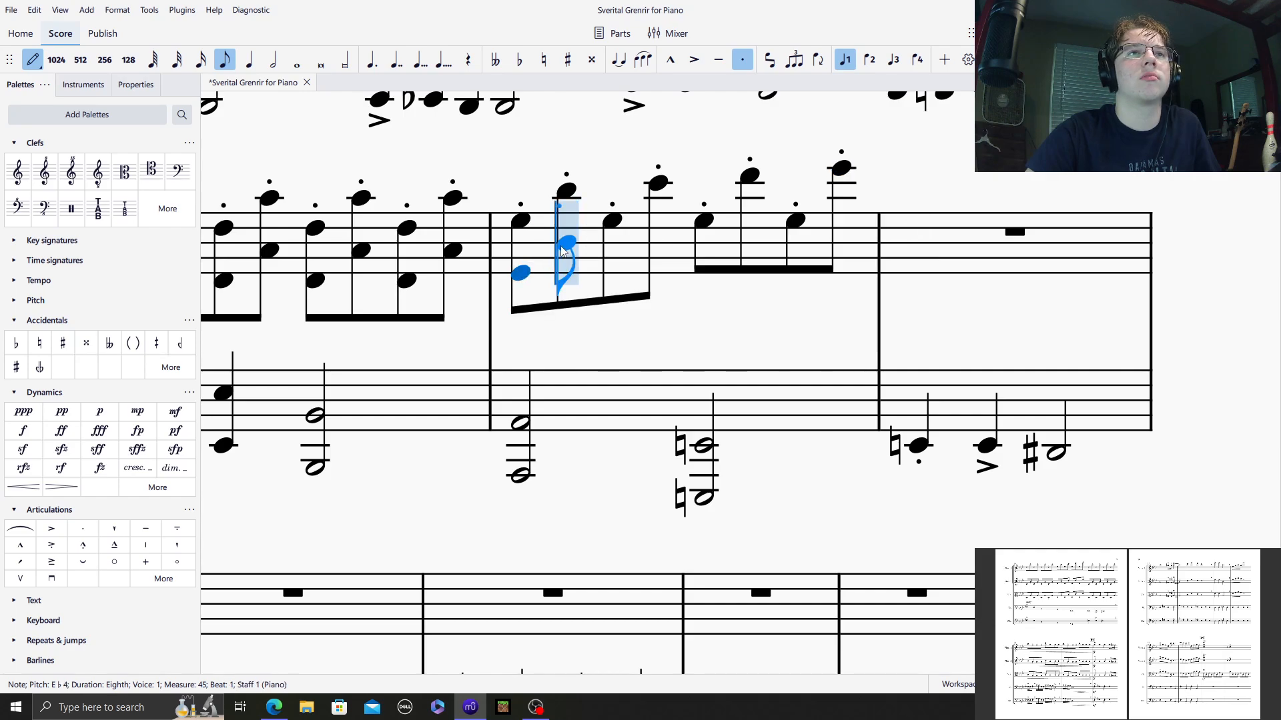
pyautogui.keyDown('shift'); pyautogui.click(566, 243); pyautogui.keyUp('shift')
pyautogui.keyDown('shift'); pyautogui.click(611, 273); pyautogui.keyUp('shift')
pyautogui.keyDown('shift'); pyautogui.click(658, 251); pyautogui.keyUp('shift')
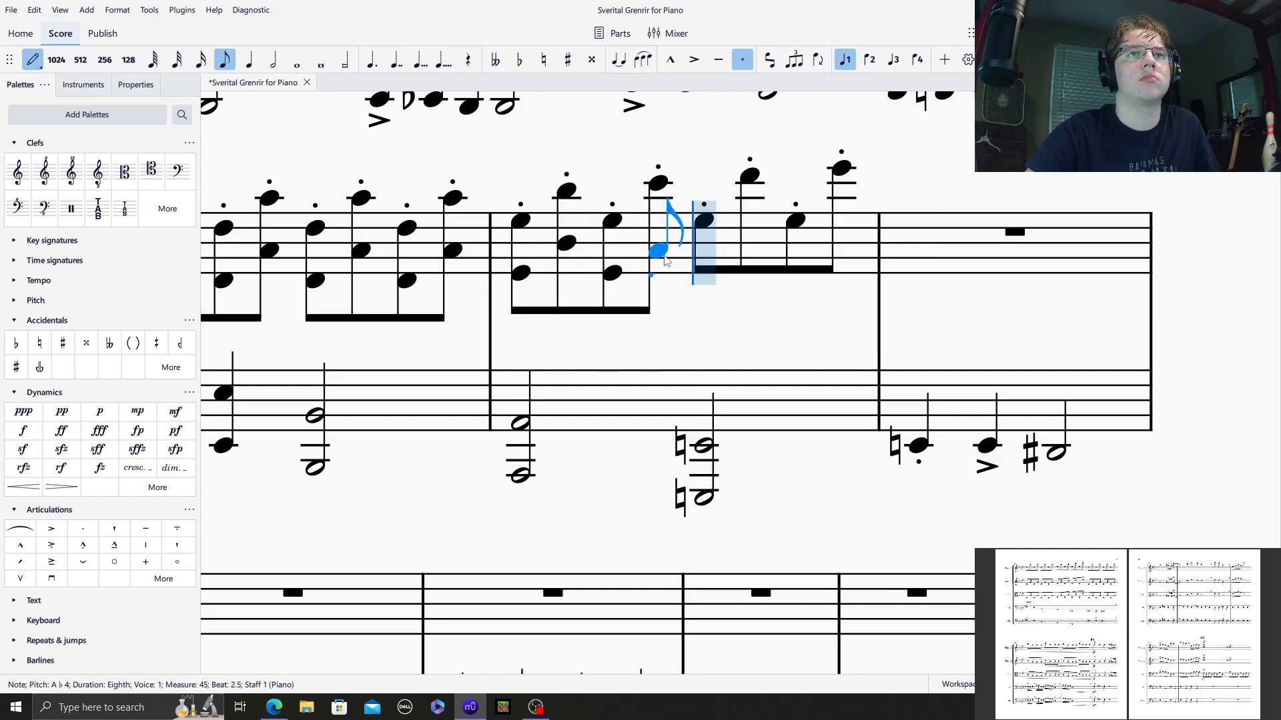
pyautogui.hotkey('ctrl', 'z')
pyautogui.keyDown('shift'); pyautogui.click(658, 236); pyautogui.keyUp('shift')
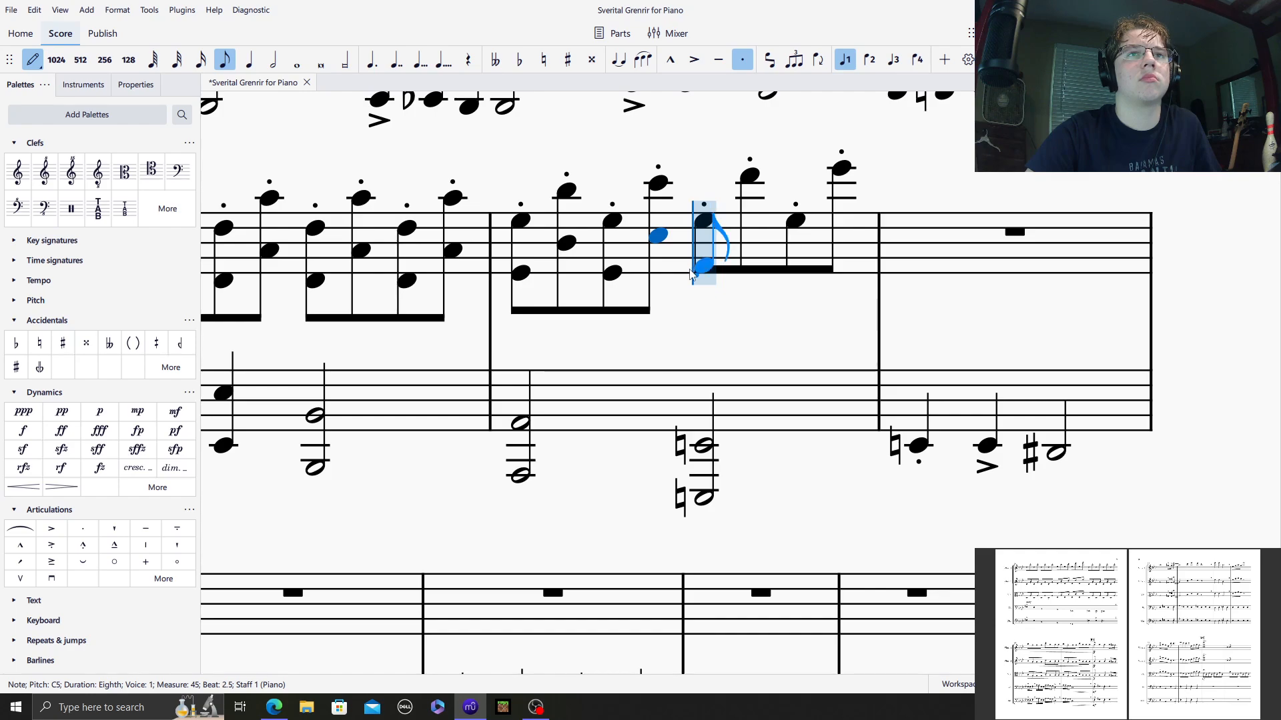
pyautogui.keyDown('shift'); pyautogui.click(704, 272); pyautogui.keyUp('shift')
pyautogui.keyDown('shift'); pyautogui.click(750, 228); pyautogui.keyUp('shift')
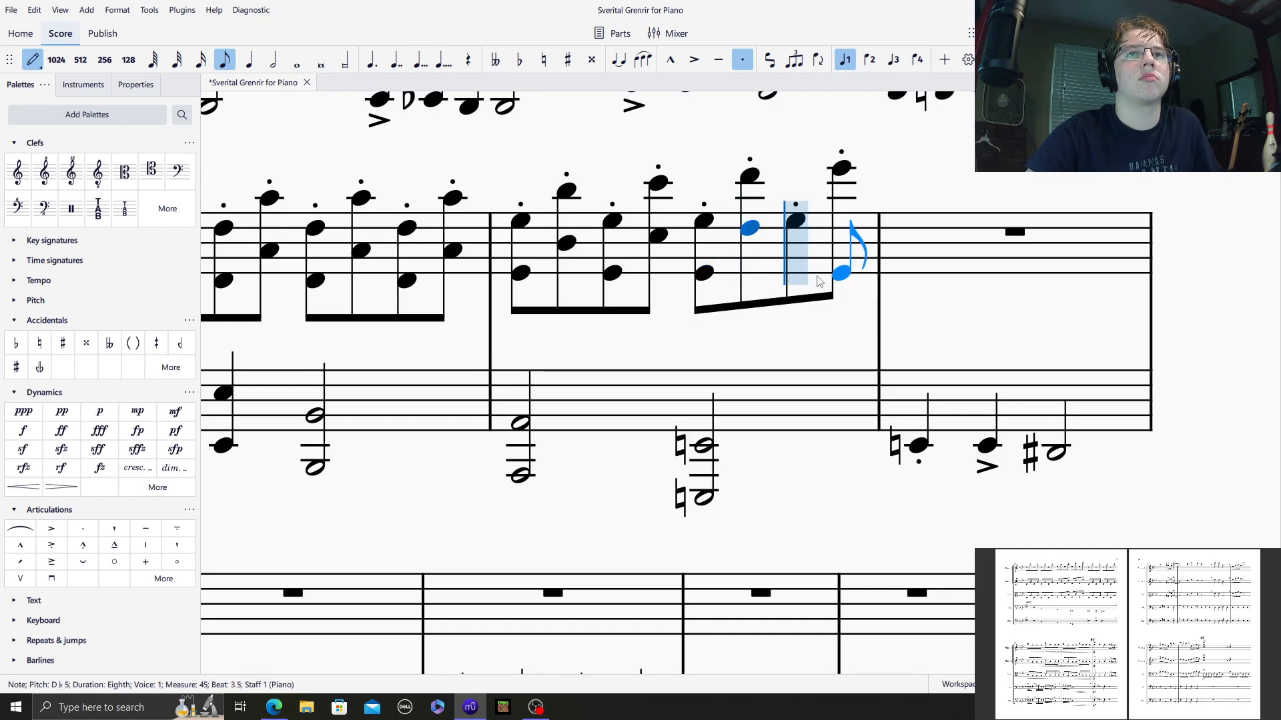
pyautogui.keyDown('shift'); pyautogui.click(797, 274); pyautogui.keyUp('shift')
pyautogui.keyDown('shift'); pyautogui.click(837, 222); pyautogui.keyUp('shift')
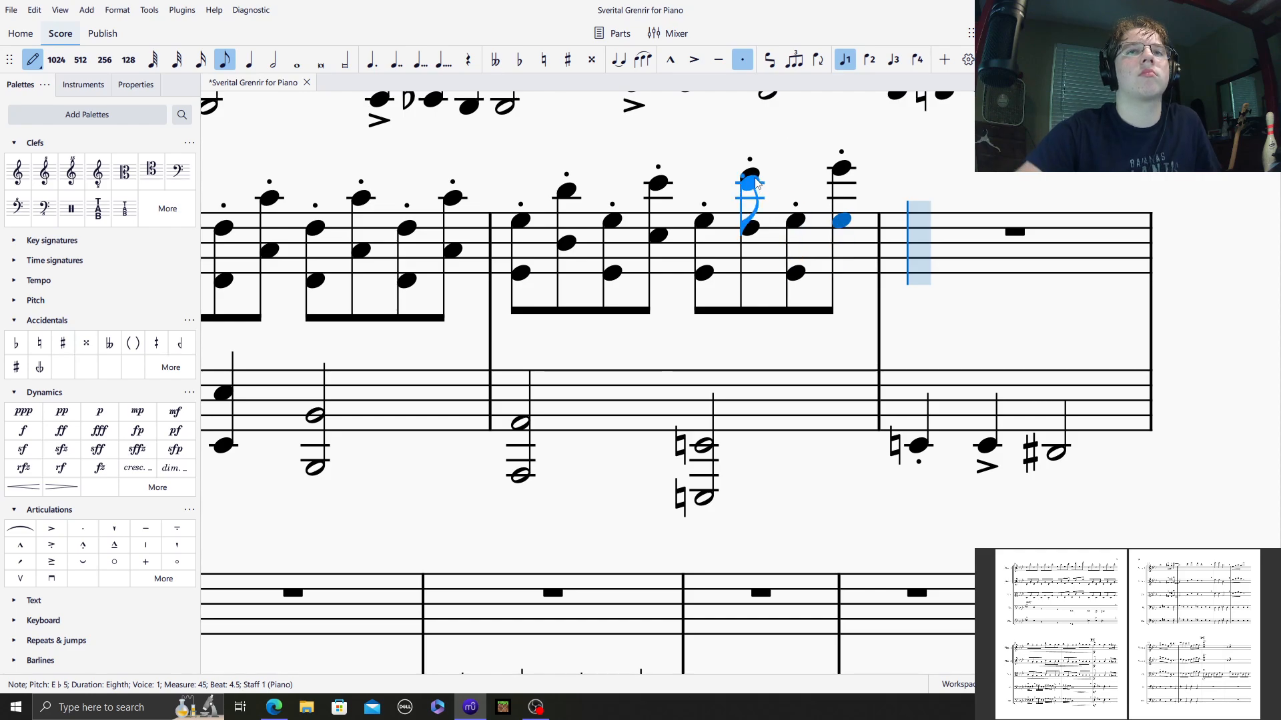
pyautogui.click(25, 62)
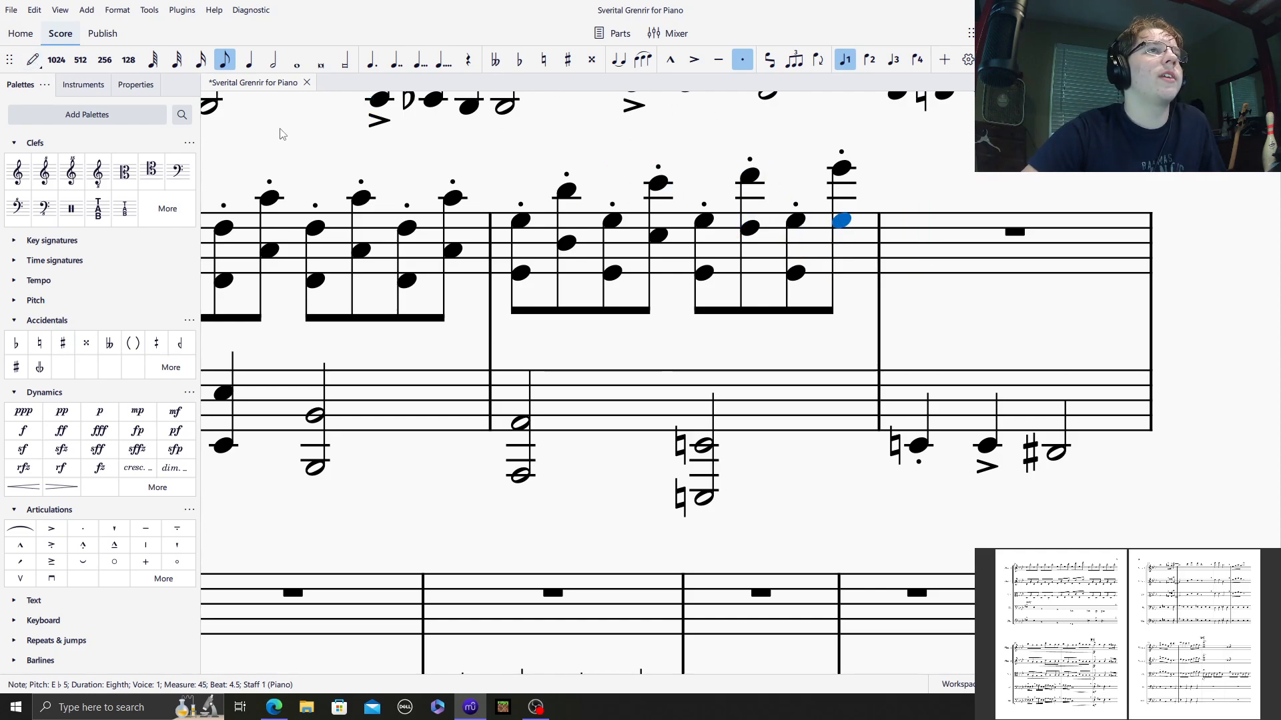
pyautogui.press('Escape')
# Delete the redundant natural sign before the lower E on the second bass eighth of measure 29.
pyautogui.scroll(5, 509, 228)
pyautogui.scroll(6, 492, 268)
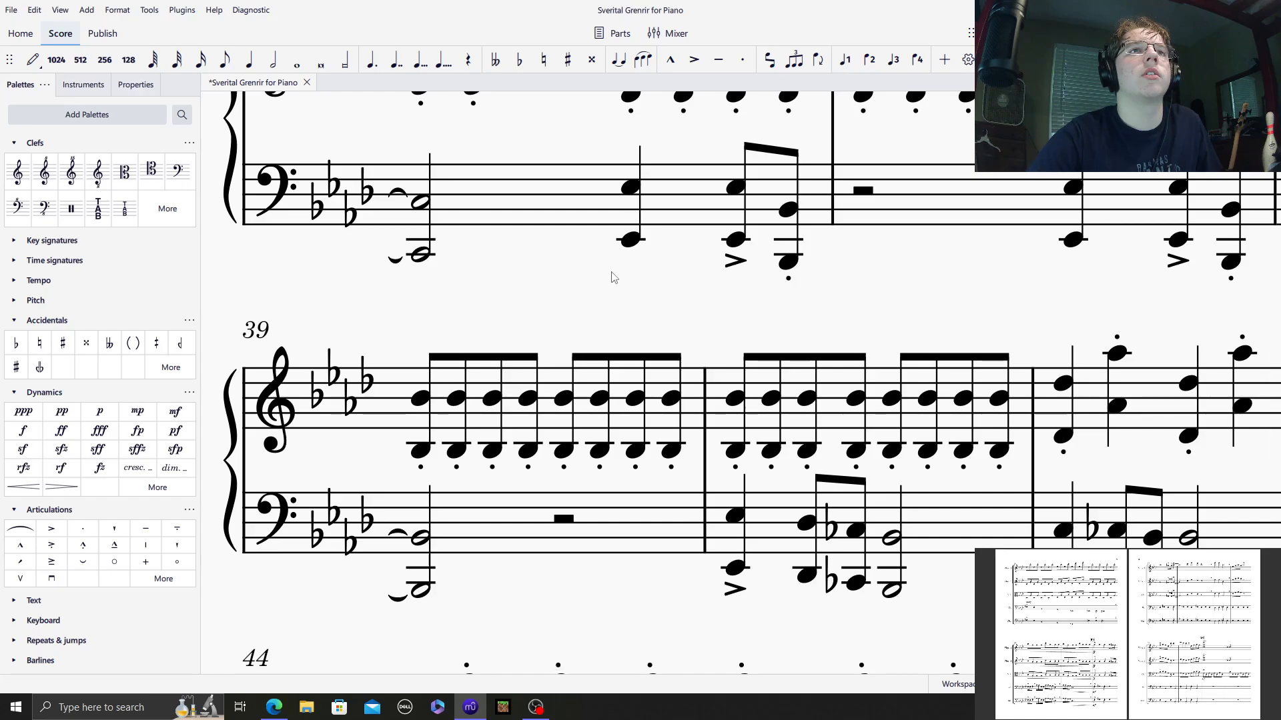
pyautogui.scroll(3, 584, 528)
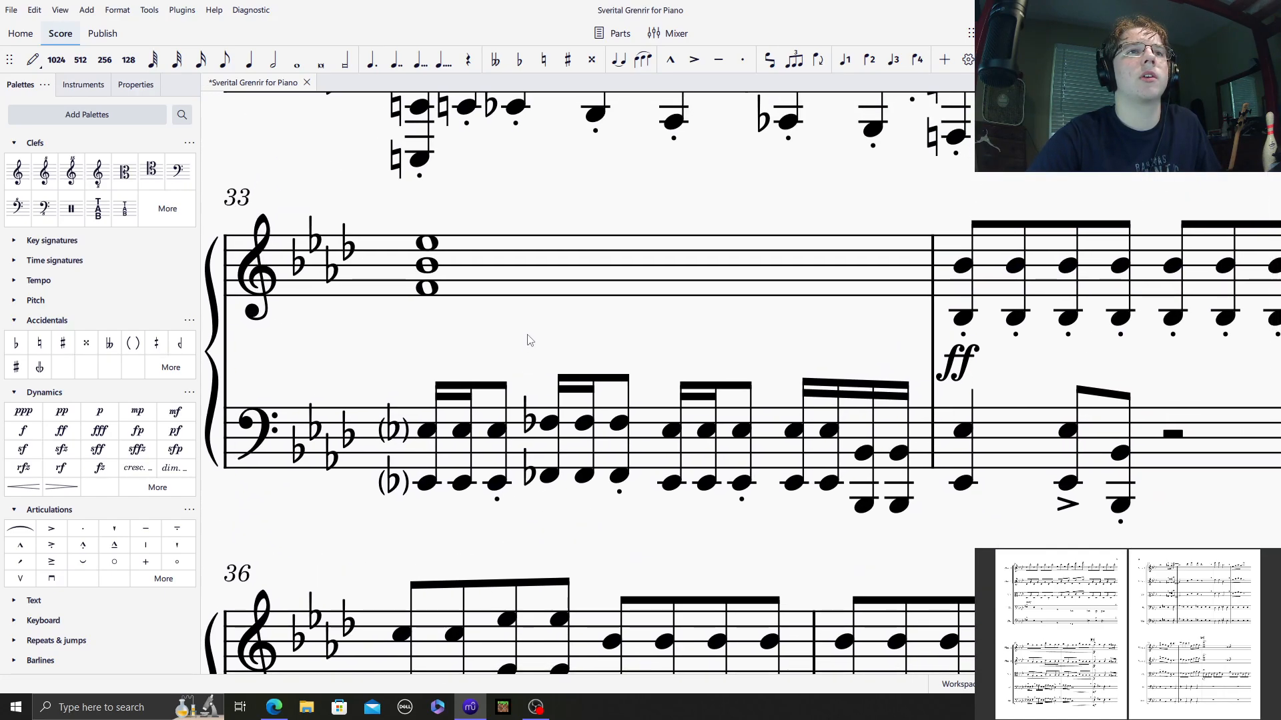
pyautogui.scroll(3, 467, 354)
pyautogui.click(410, 312)
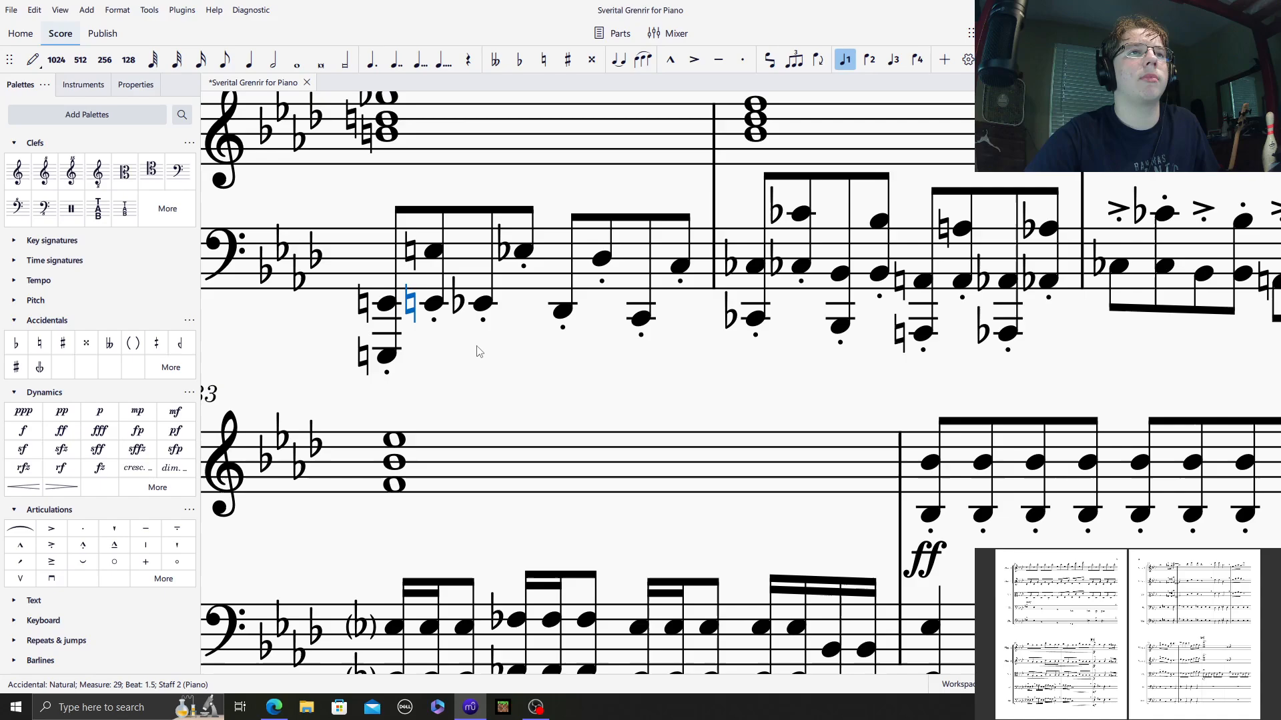
pyautogui.press('Delete')
pyautogui.moveTo(591, 365); pyautogui.dragTo(551, 389)
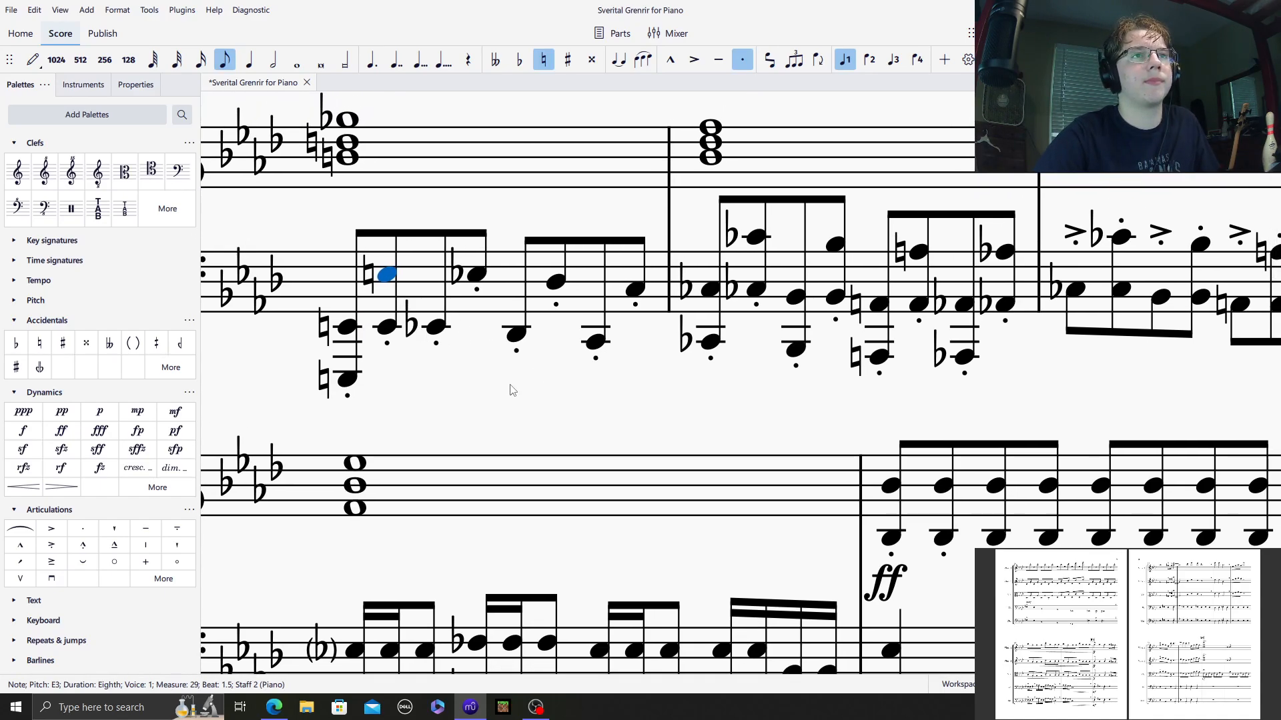
# Delete the redundant flat signs before the lower C♭ at beat 1.5 and the lower A♭ at beat 4.5 in measure 30's bass.
pyautogui.hscroll(3, 591, 441)
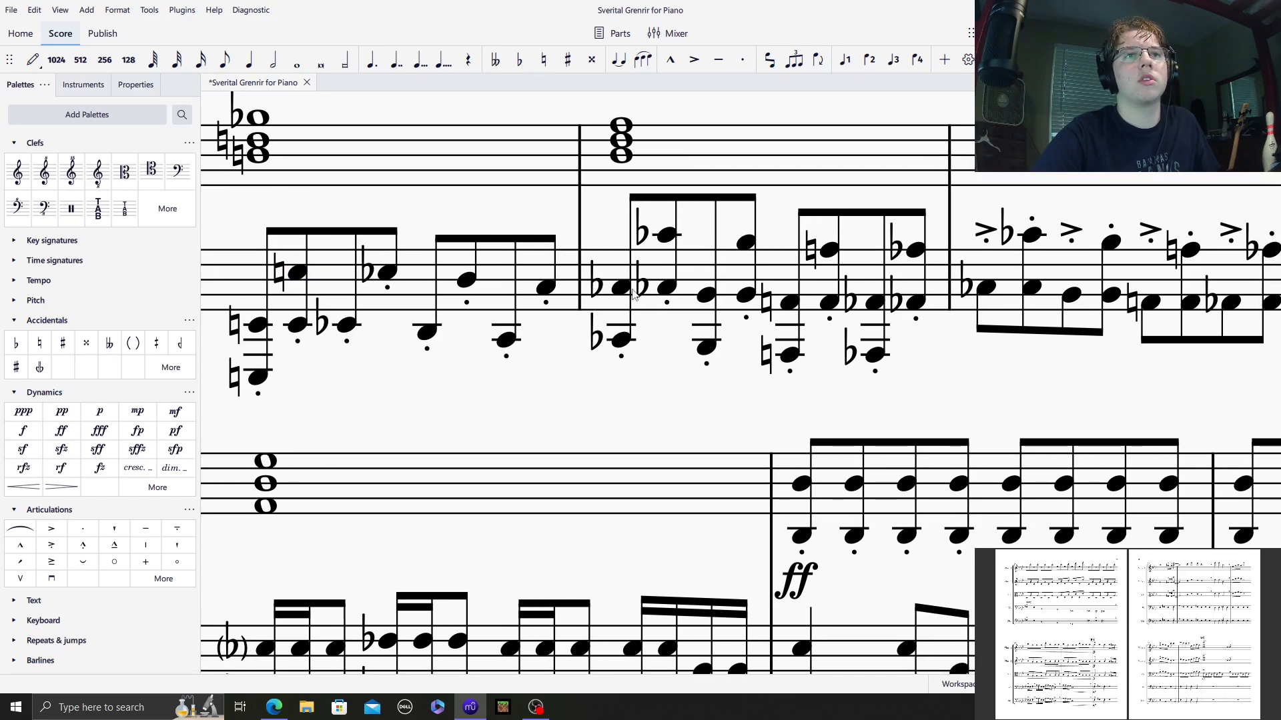
pyautogui.click(634, 293)
pyautogui.click(640, 288)
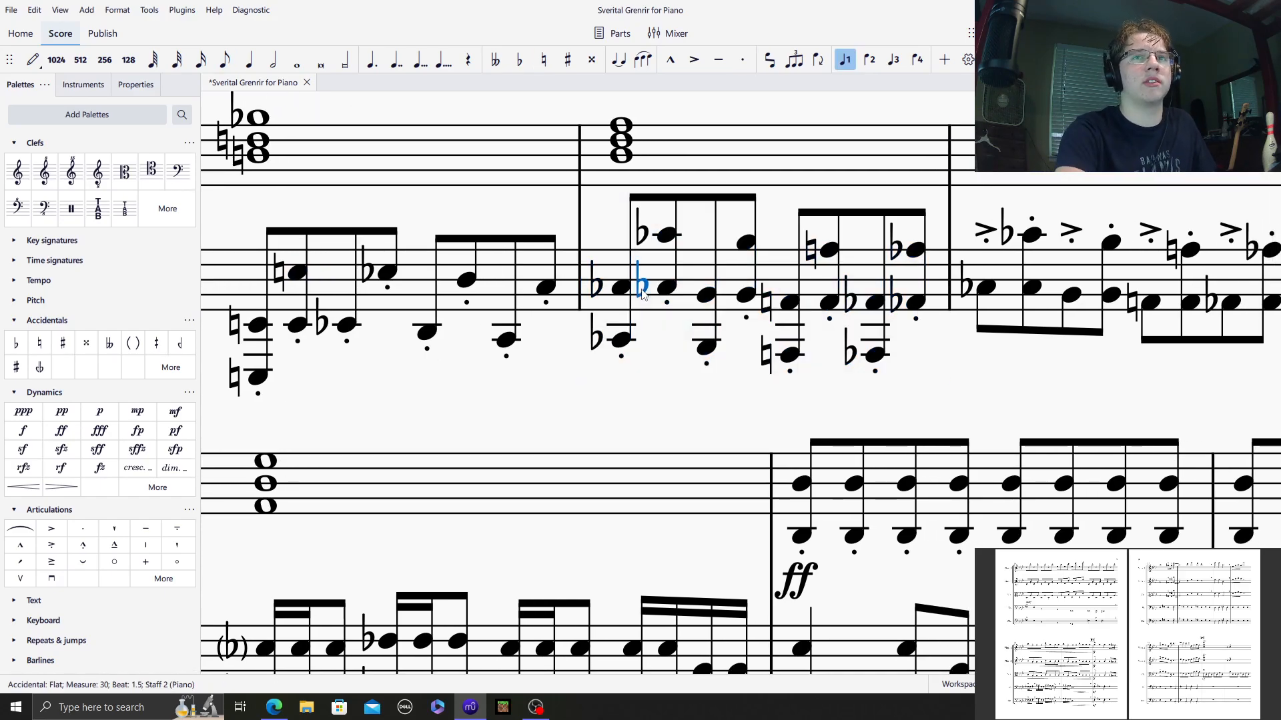
pyautogui.press('Delete')
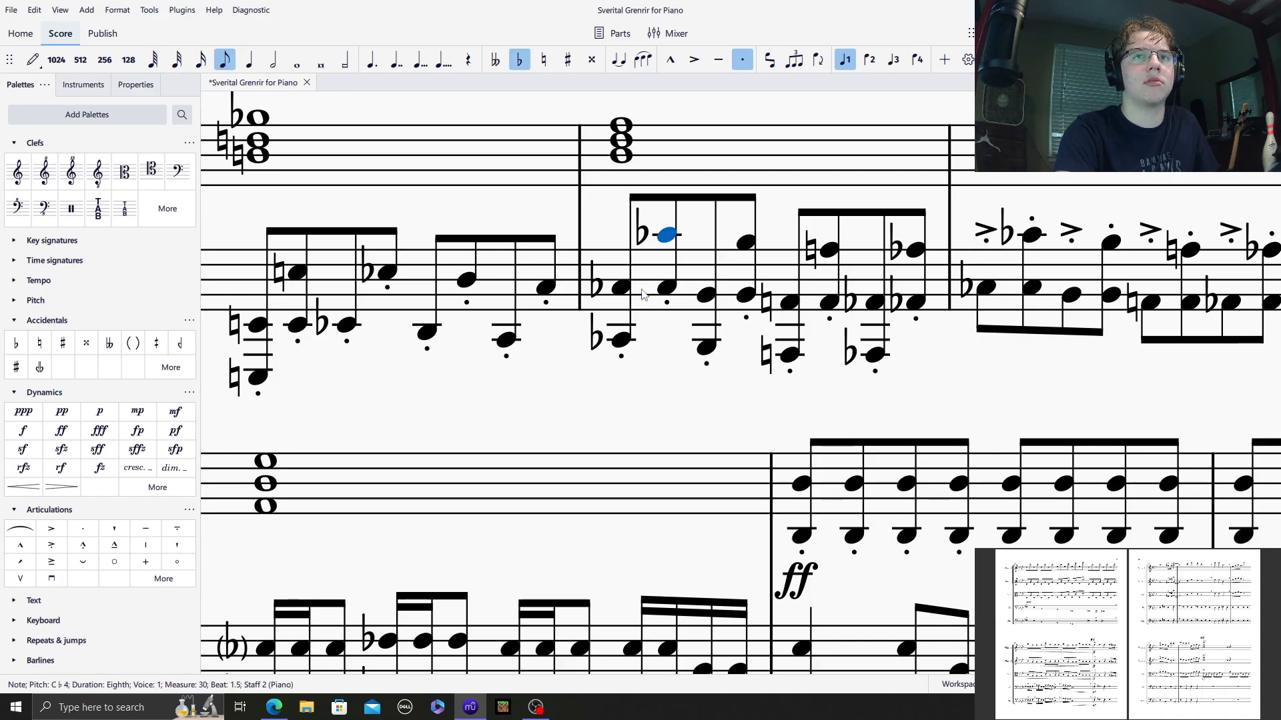
pyautogui.click(895, 301)
pyautogui.press('Delete')
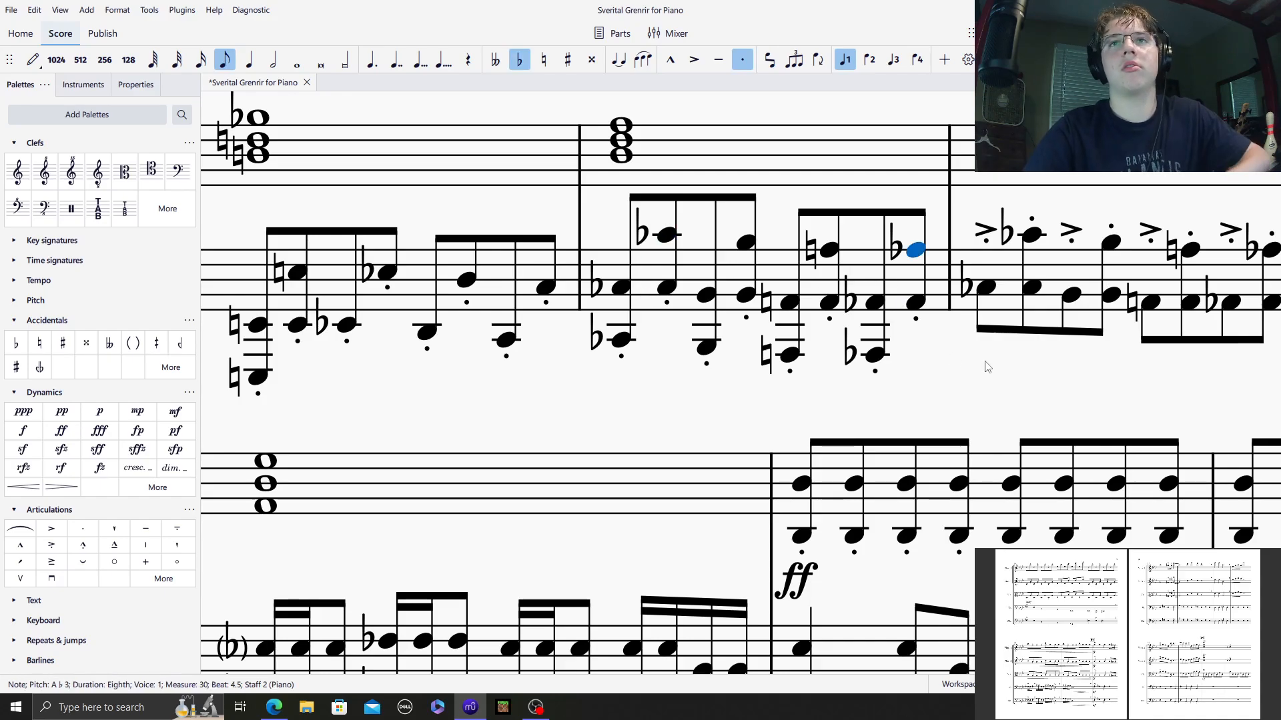
# Check the notation around measure 29 and on the preceding page, and return to the systems at measures 44 and 48.
pyautogui.hscroll(5, 967, 367)
pyautogui.moveTo(851, 387); pyautogui.dragTo(1074, 358)
pyautogui.moveTo(577, 377); pyautogui.dragTo(891, 320)
pyautogui.scroll(3, 645, 315)
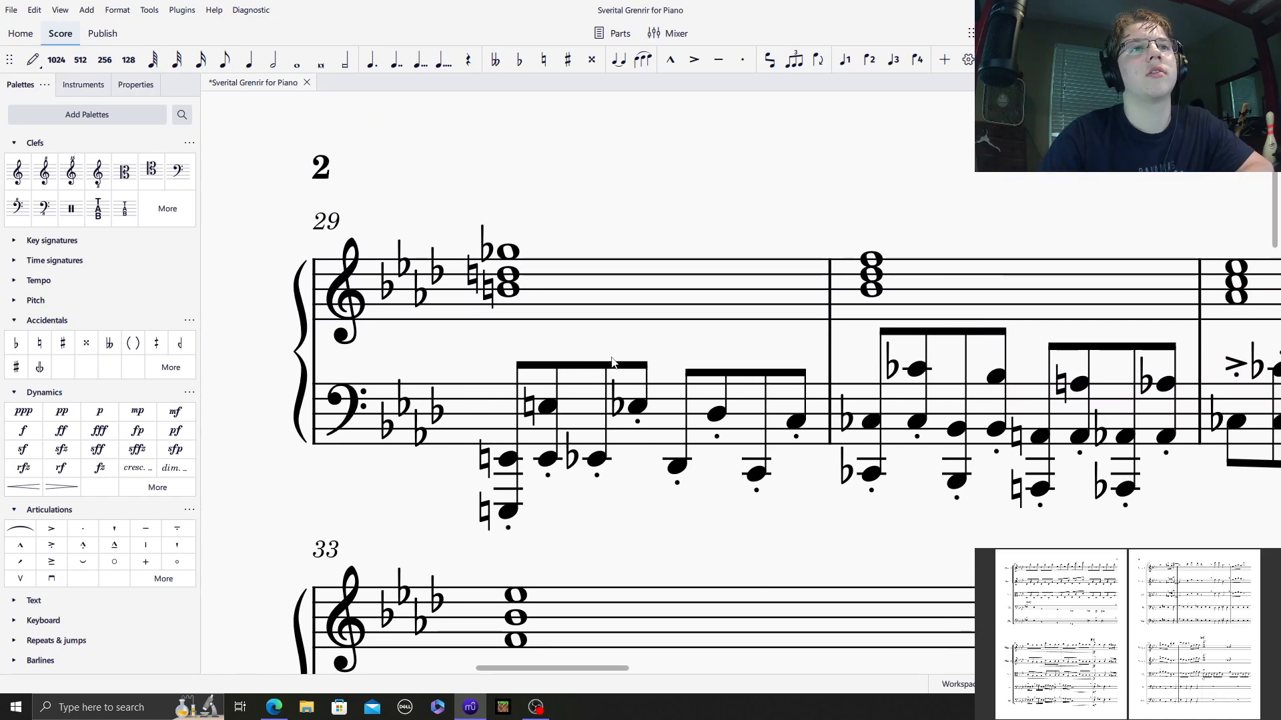
pyautogui.moveTo(658, 349); pyautogui.dragTo(373, 243)
pyautogui.moveTo(451, 418); pyautogui.dragTo(919, 390)
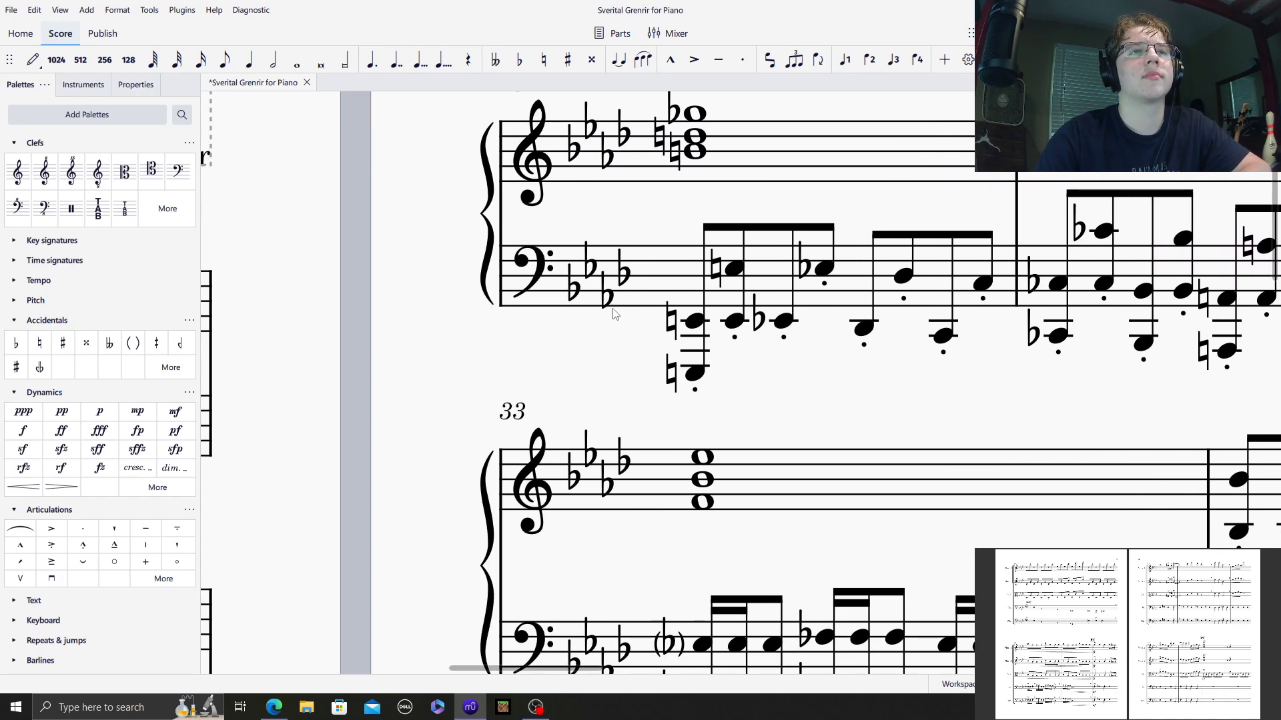
pyautogui.moveTo(499, 315); pyautogui.dragTo(1107, 228)
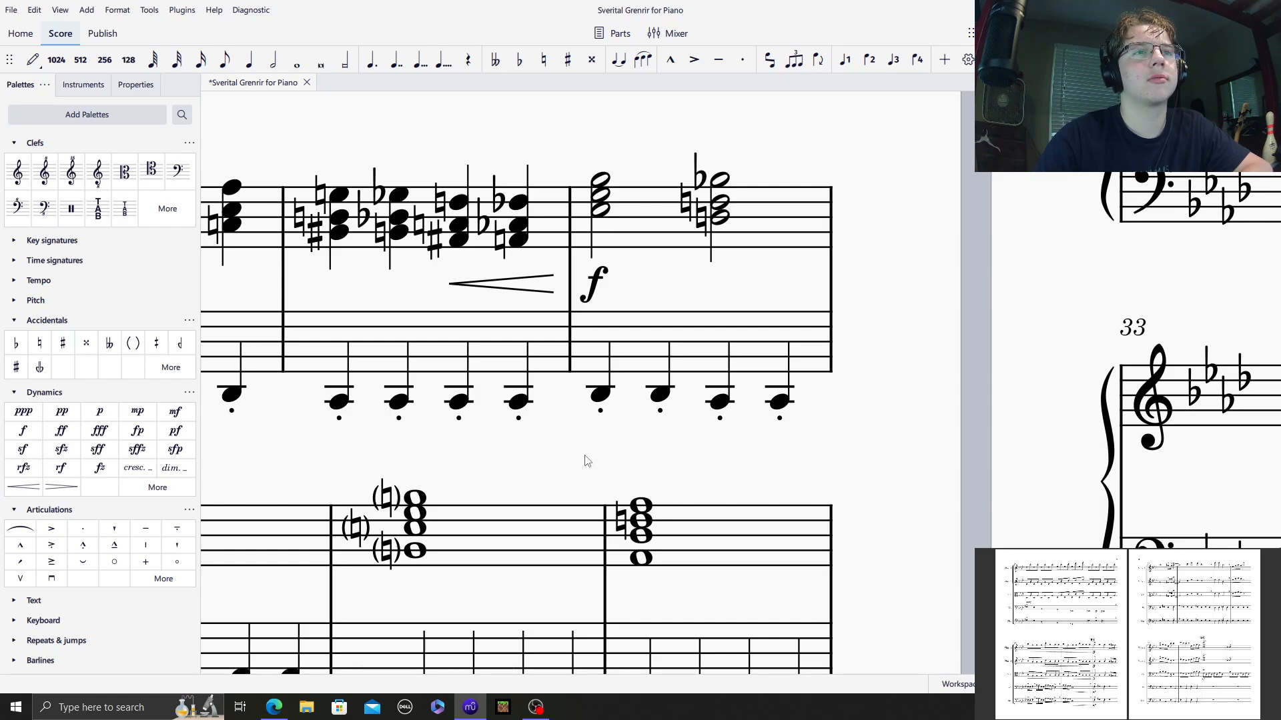
pyautogui.moveTo(586, 461); pyautogui.dragTo(409, 120)
pyautogui.moveTo(876, 424); pyautogui.dragTo(909, 235)
pyautogui.moveTo(531, 530); pyautogui.dragTo(527, 2)
pyautogui.moveTo(887, 351); pyautogui.dragTo(355, 96)
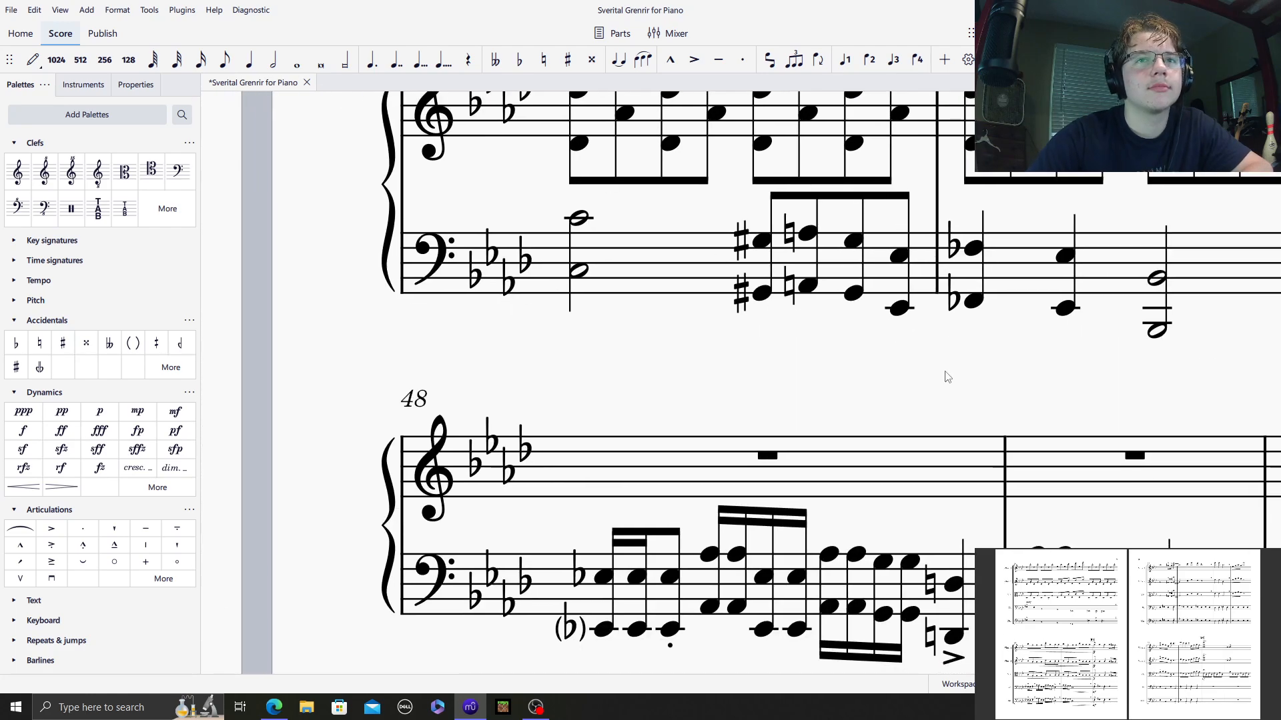
# Fill the empty treble bar just before measure 48 with eight staccato eighth notes alternating D♭5 and A♭5.
pyautogui.moveTo(971, 377); pyautogui.dragTo(563, 461)
pyautogui.moveTo(1025, 309); pyautogui.dragTo(486, 349)
pyautogui.click(851, 212)
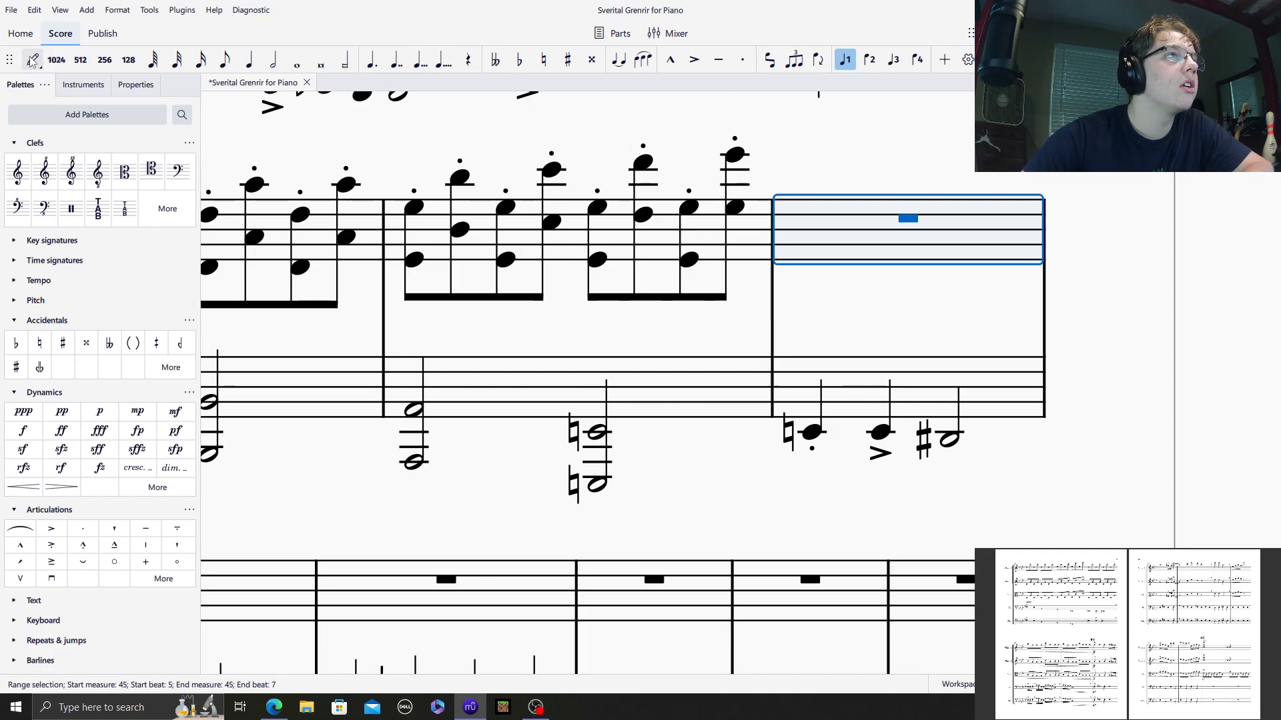
pyautogui.click(31, 62)
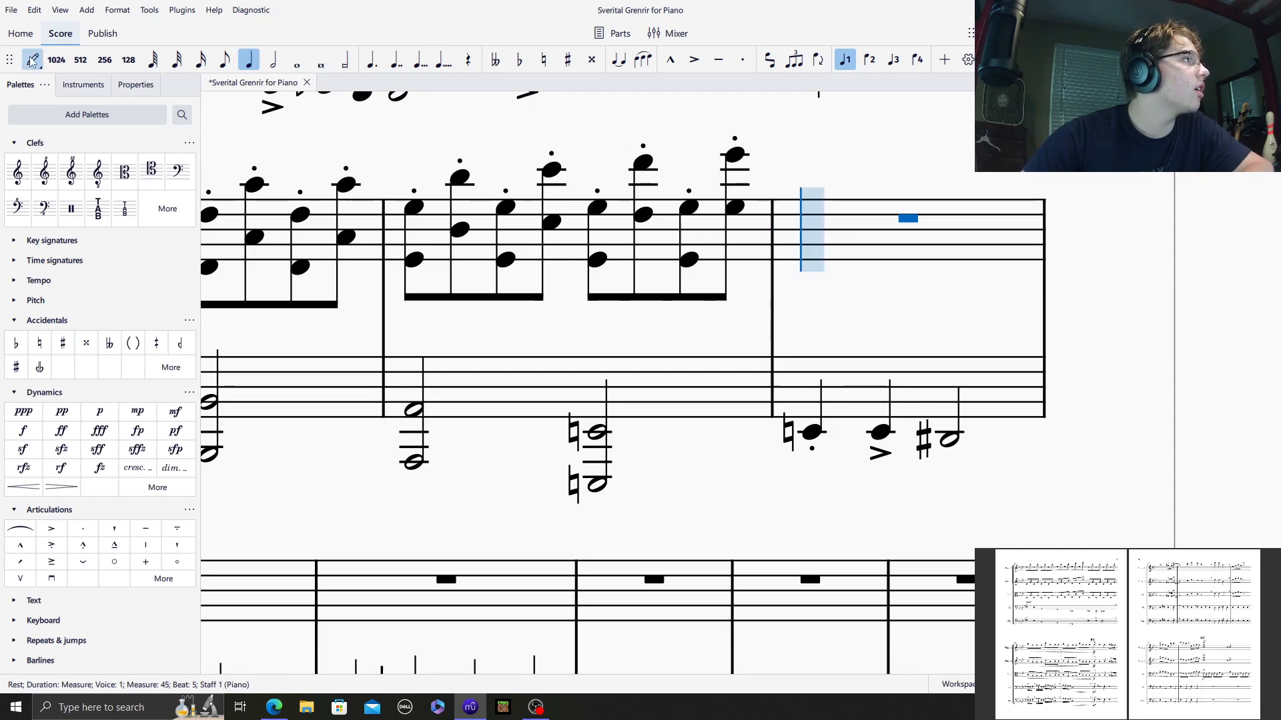
pyautogui.click(742, 59)
pyautogui.click(797, 213)
pyautogui.click(835, 185)
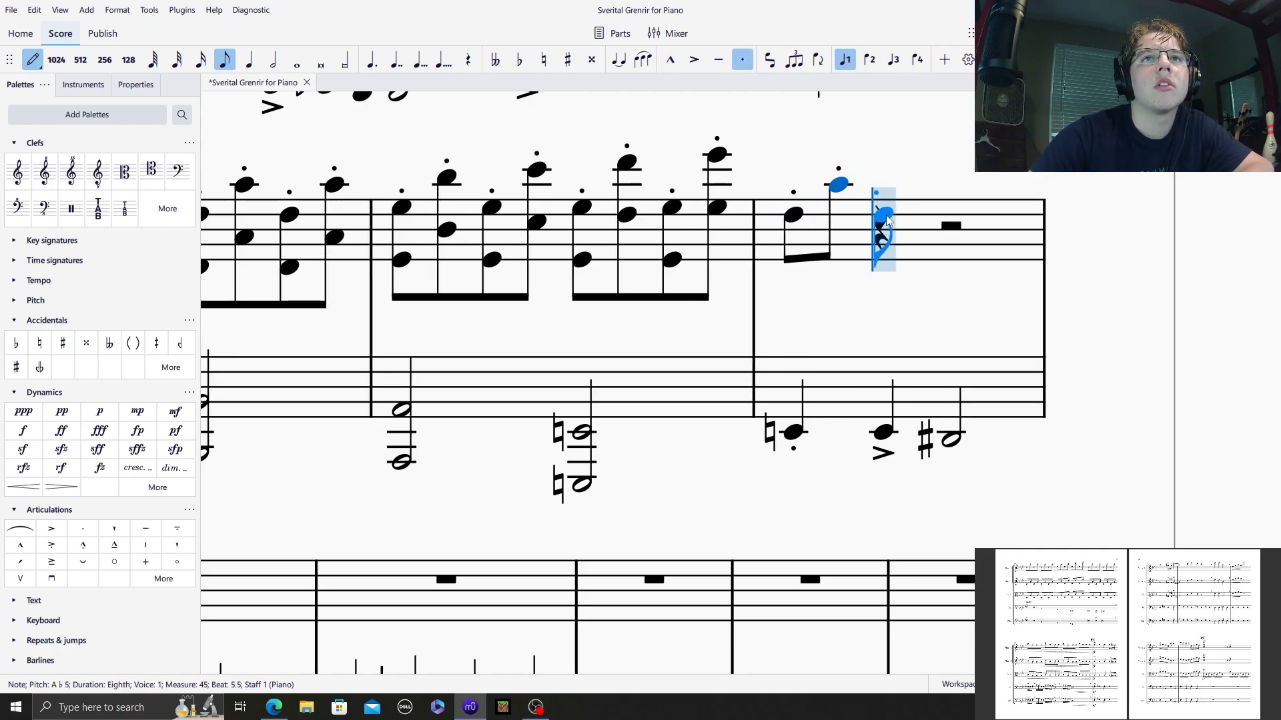
pyautogui.click(863, 214)
pyautogui.click(906, 184)
pyautogui.click(950, 213)
pyautogui.click(972, 187)
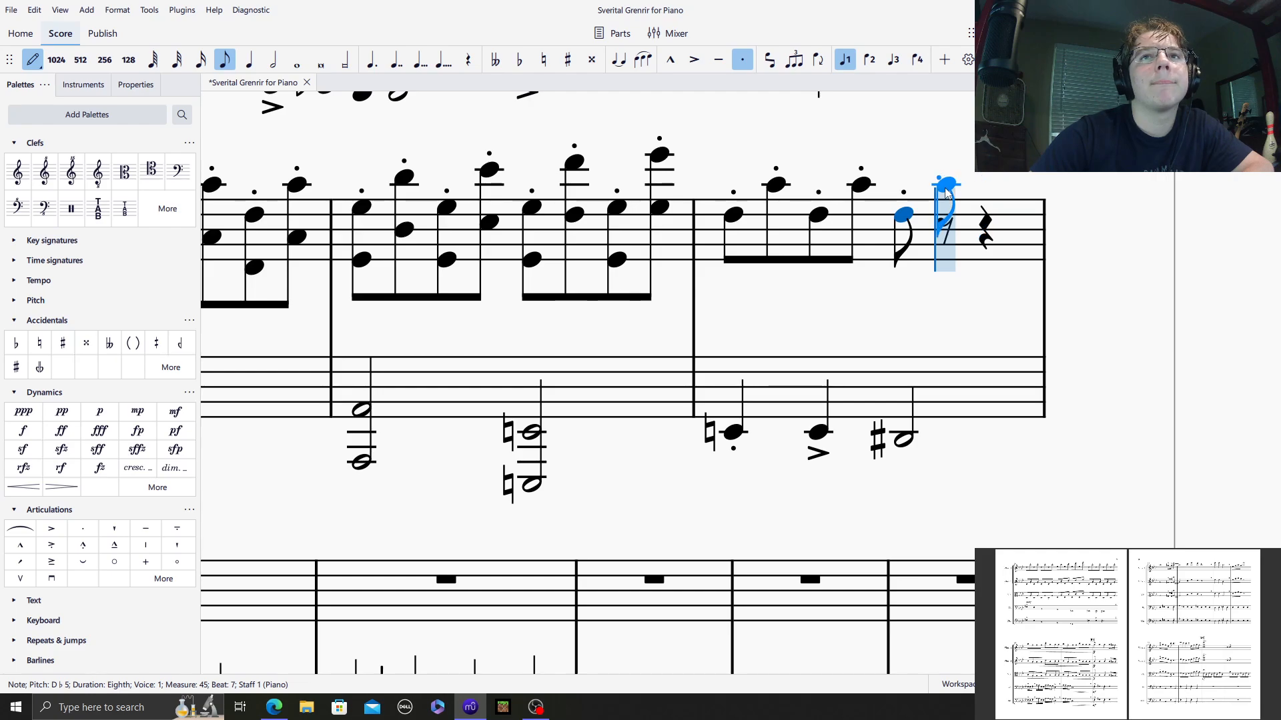
pyautogui.click(984, 214)
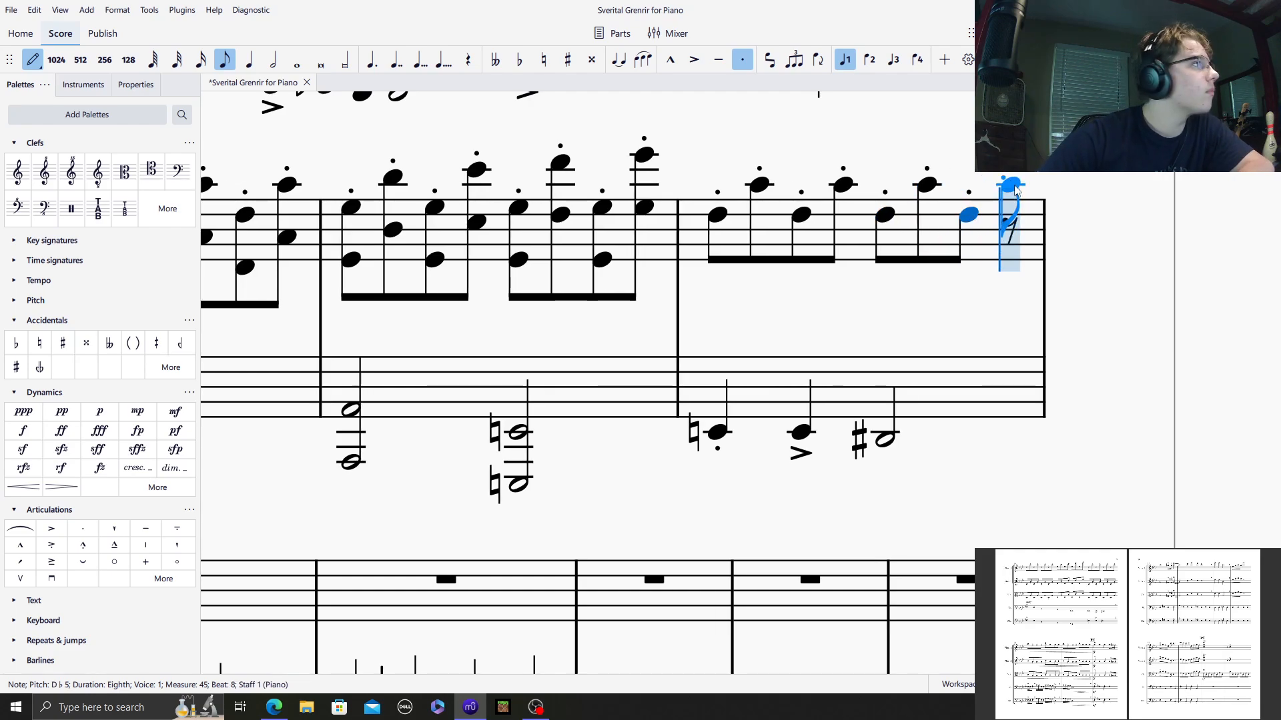
pyautogui.click(1013, 186)
# Double the eight treble notes in the bar before measure 48 an octave lower with alternating D♭4 and A♭4.
pyautogui.scroll(5, 811, 366)
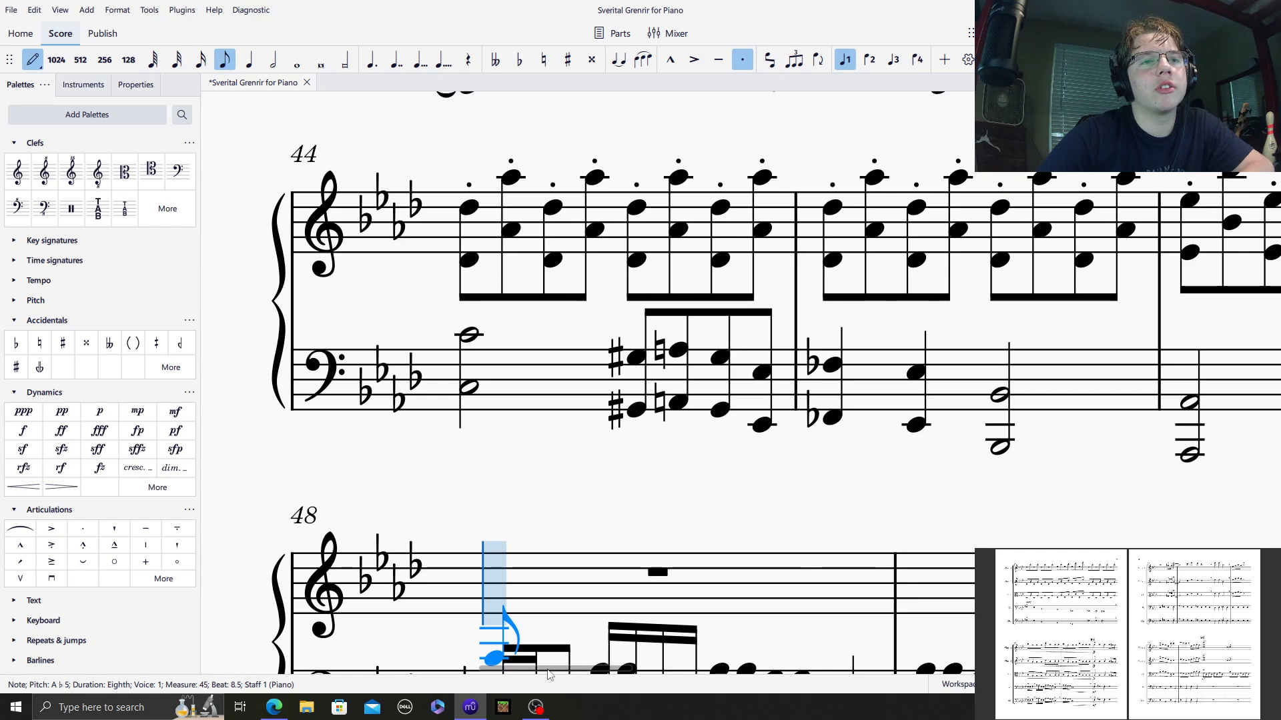
pyautogui.hscroll(5, 643, 653)
pyautogui.hscroll(4, 644, 654)
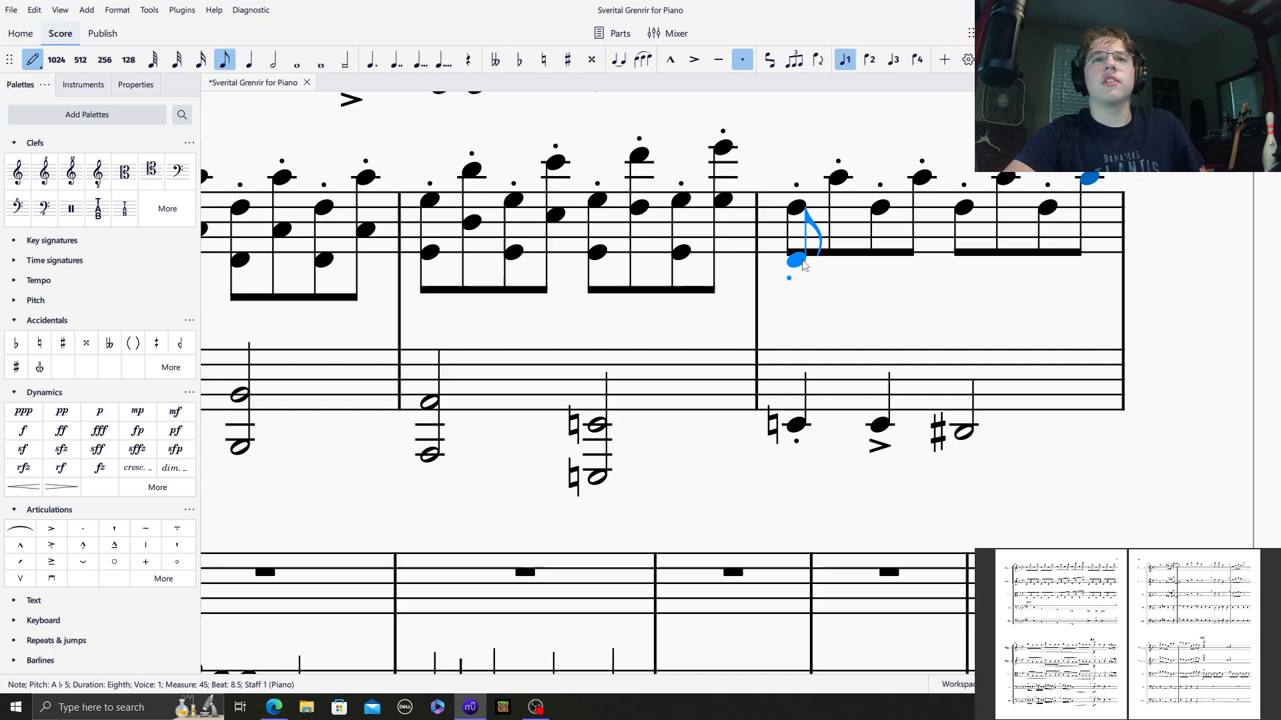
pyautogui.click(796, 259)
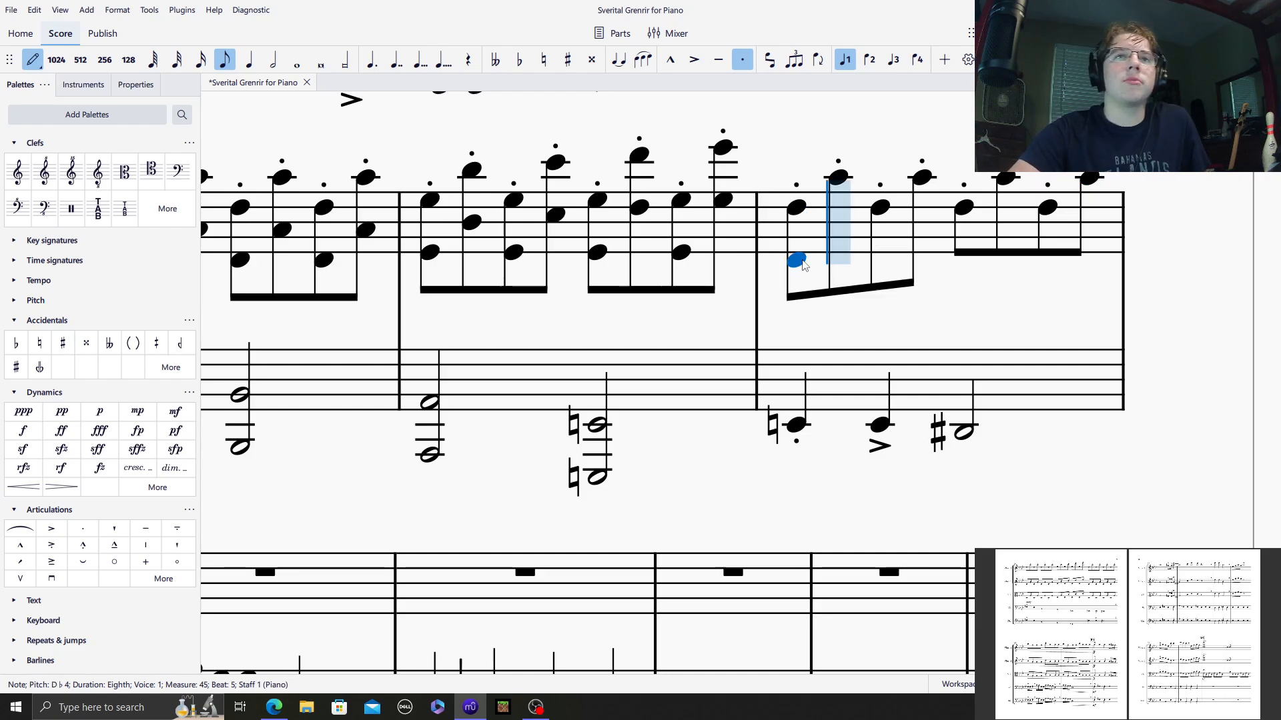
pyautogui.click(835, 230)
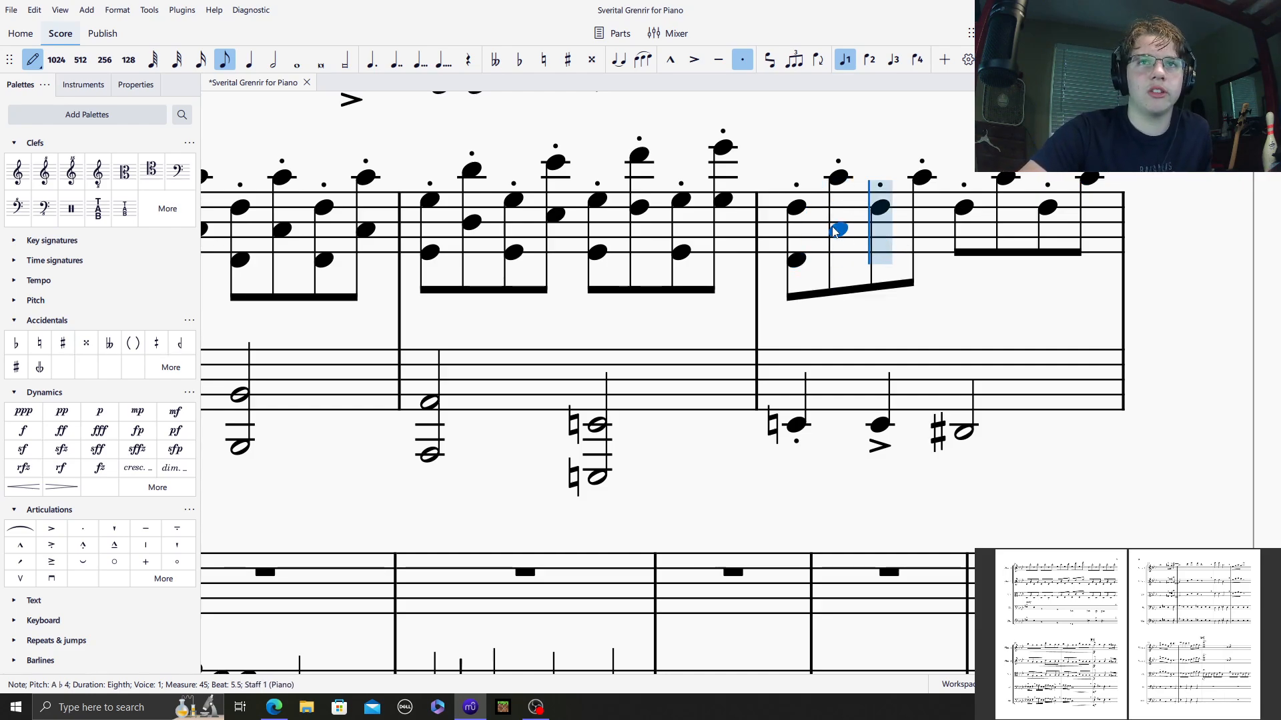
pyautogui.click(880, 260)
pyautogui.click(921, 232)
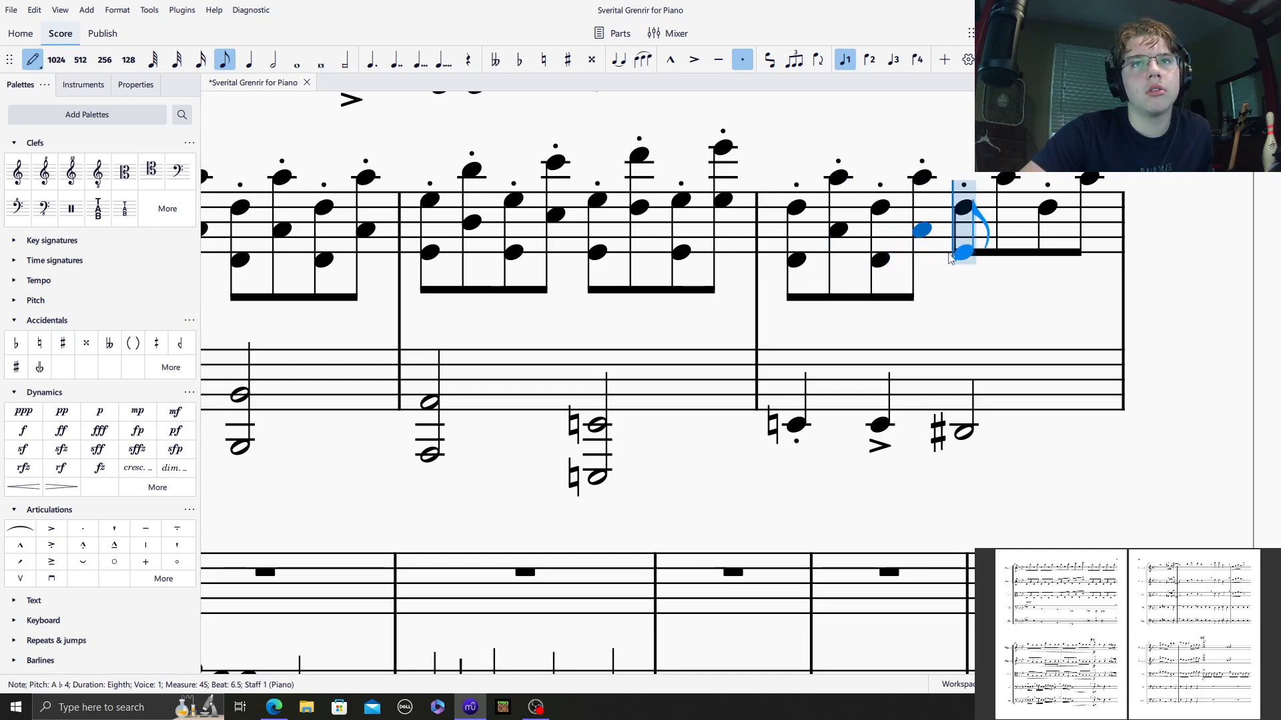
pyautogui.click(964, 259)
pyautogui.click(1004, 231)
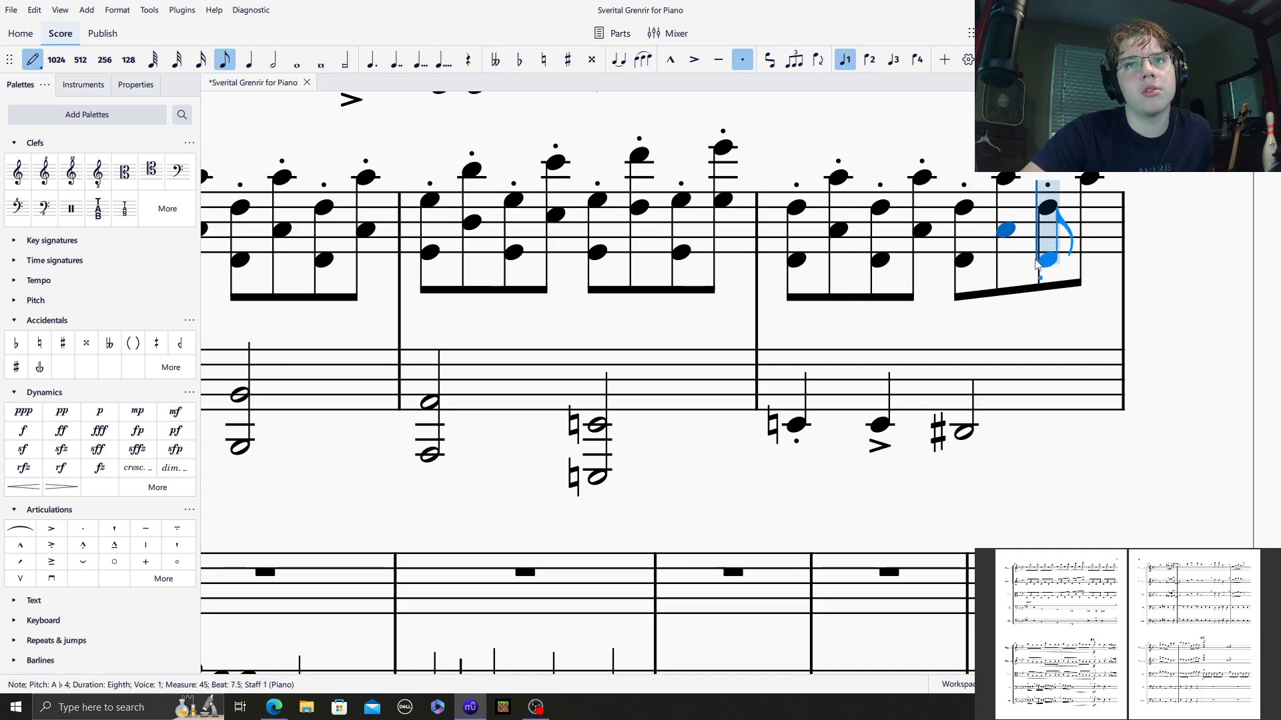
pyautogui.click(1048, 259)
pyautogui.click(1087, 233)
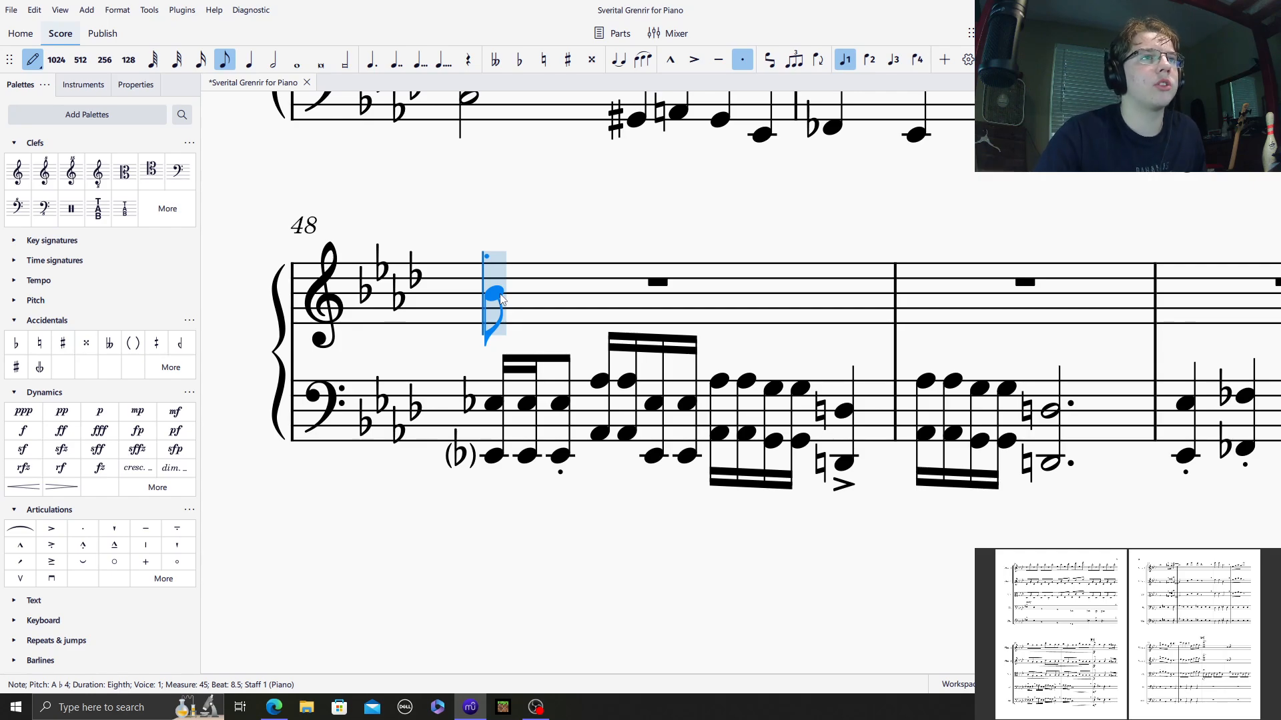
# Fill the treble of measure 48 with staccato eighth notes B♭5, G5, G5, G5, C6, A♭5, A♭5, A♭5.
pyautogui.scroll(3, 587, 427)
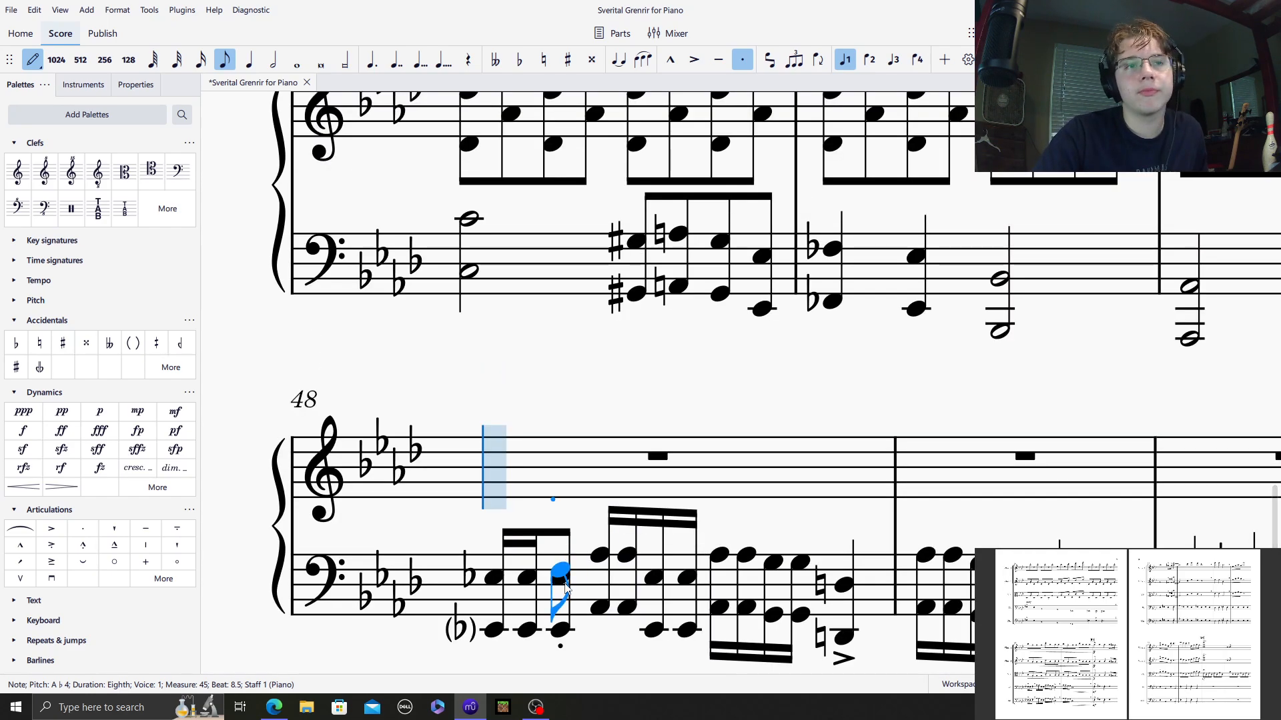
pyautogui.moveTo(571, 668); pyautogui.dragTo(562, 579)
pyautogui.scroll(3, 691, 620)
pyautogui.scroll(-3, 558, 579)
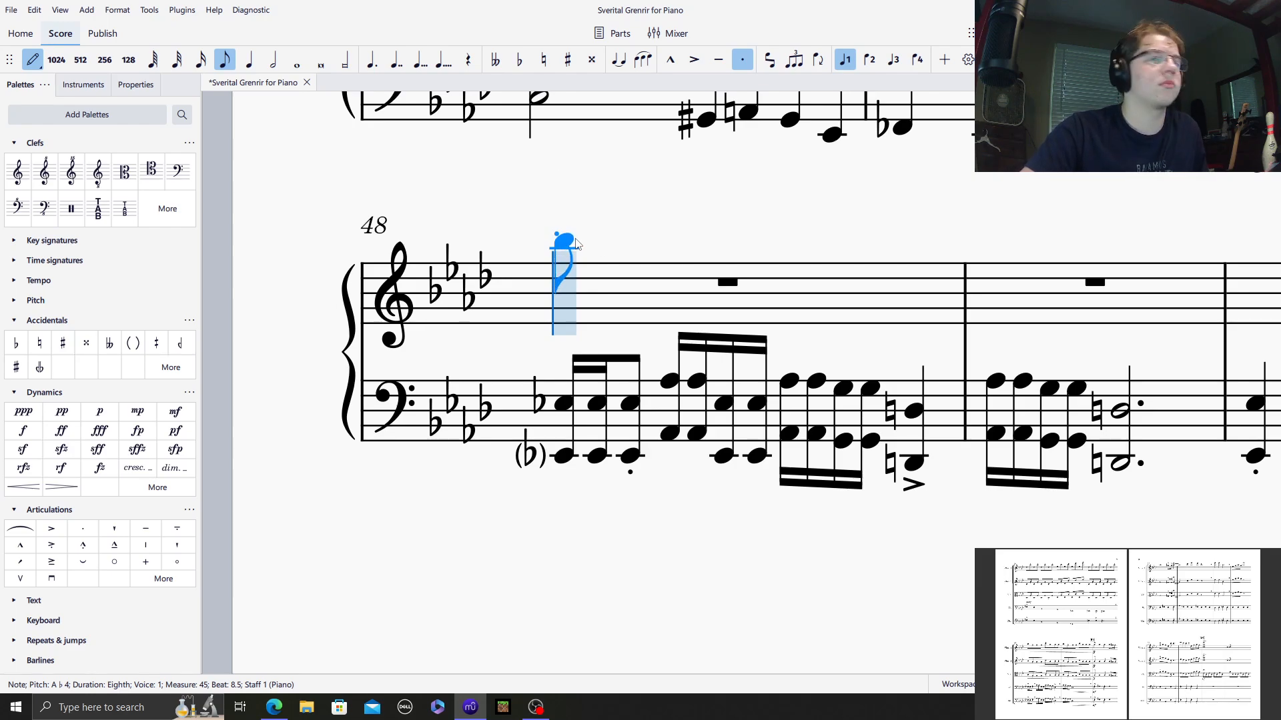
pyautogui.click(576, 241)
pyautogui.click(632, 256)
pyautogui.click(671, 255)
pyautogui.click(713, 257)
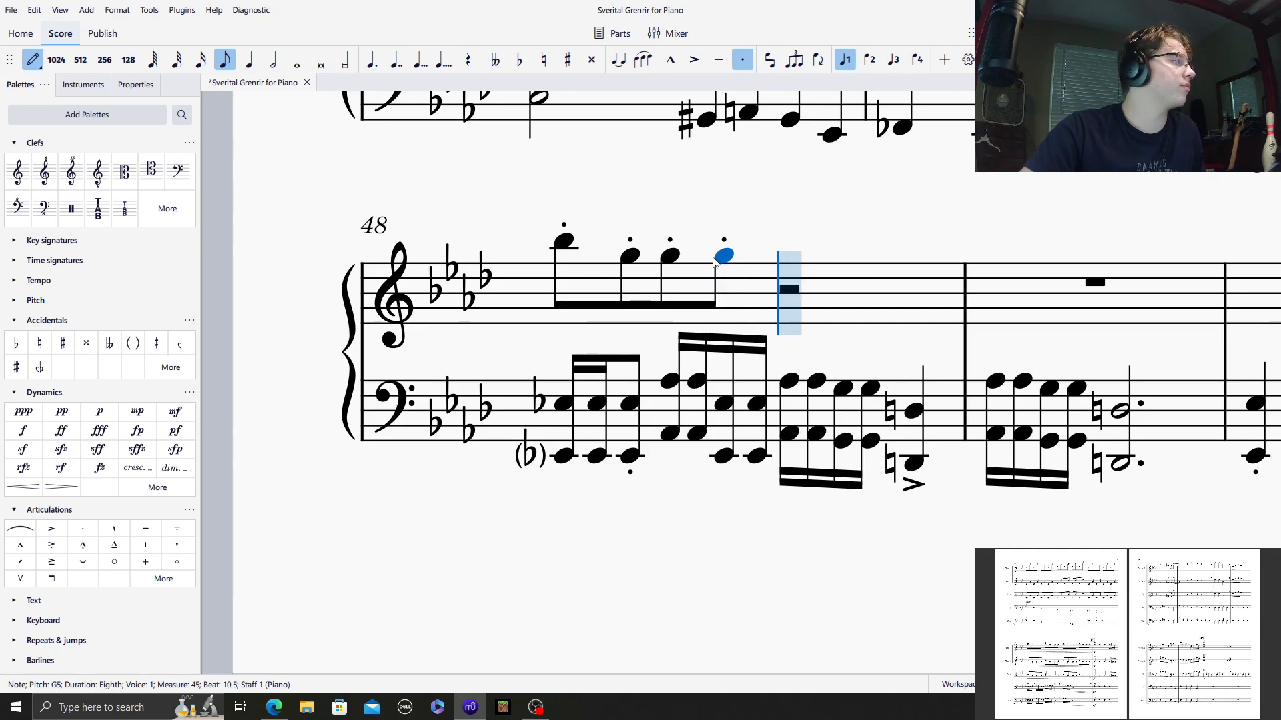
pyautogui.click(788, 232)
pyautogui.click(843, 248)
pyautogui.click(913, 249)
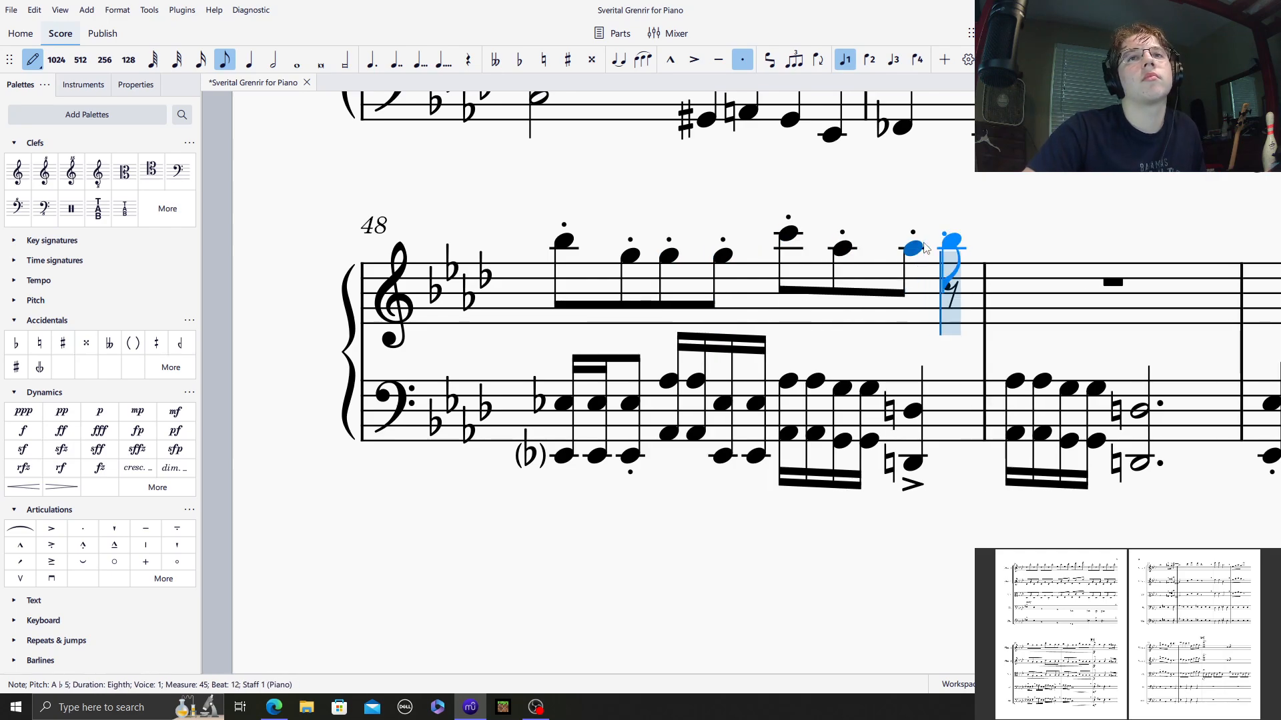
pyautogui.click(931, 249)
pyautogui.moveTo(608, 668); pyautogui.dragTo(582, 667)
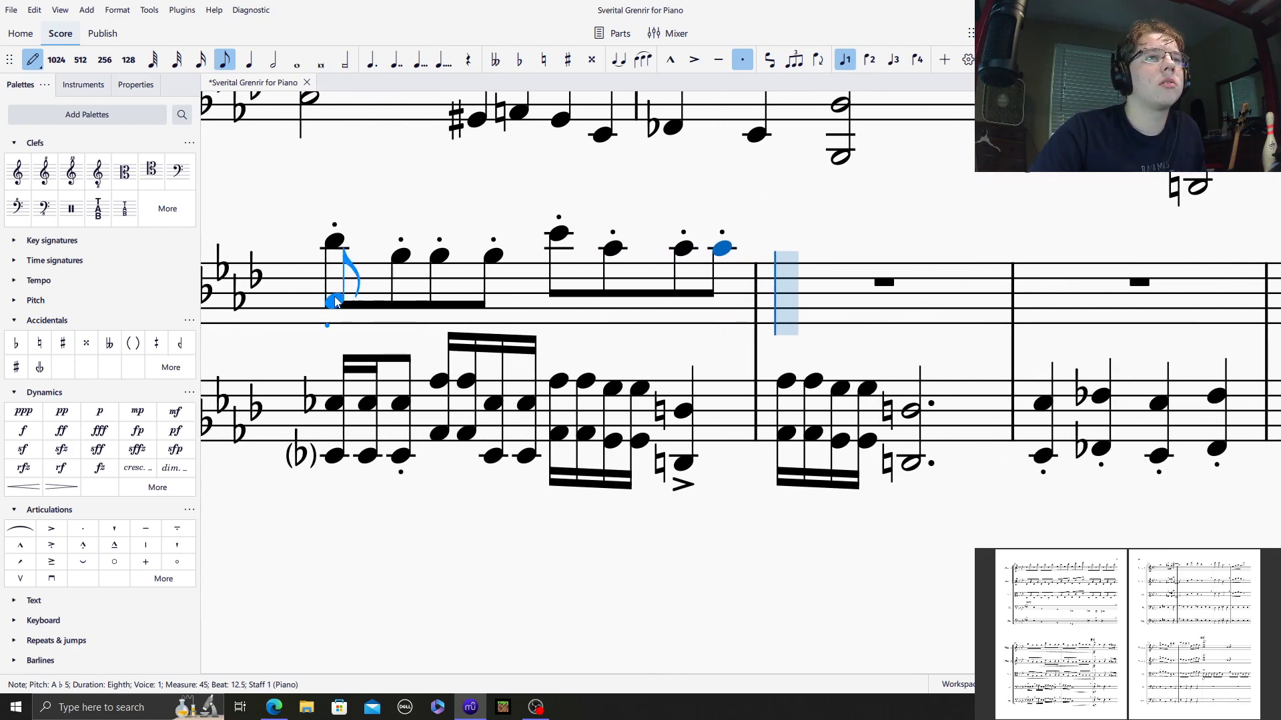
# Double the eight treble notes of measure 48 an octave lower with B♭4, G4, G4, G4, C5, A♭4, A♭4, A♭4.
pyautogui.click(336, 294)
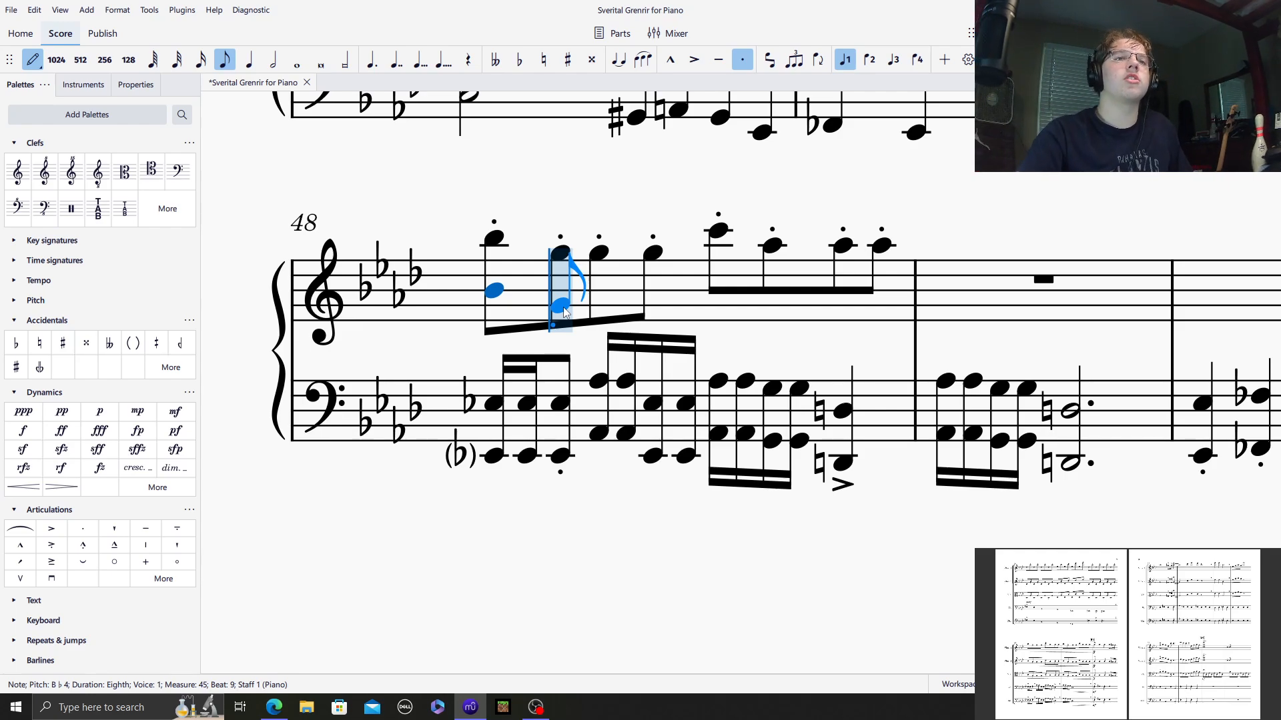
pyautogui.click(563, 313)
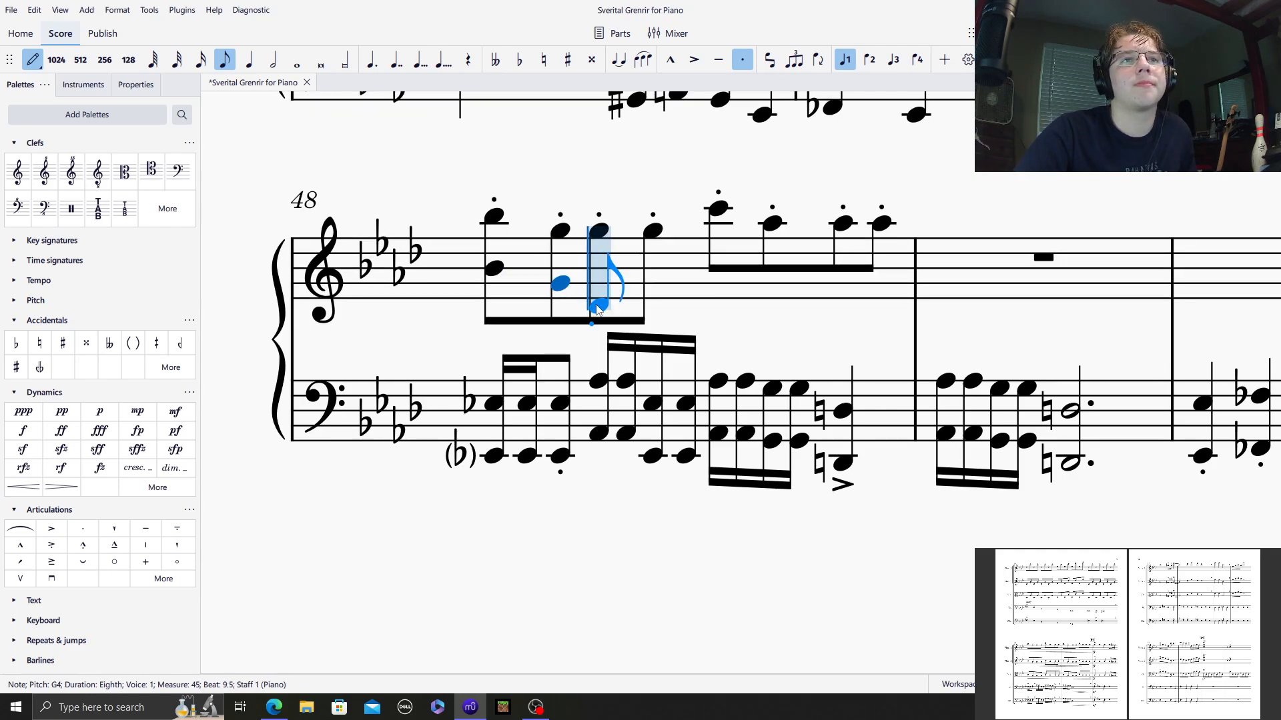
pyautogui.click(599, 284)
pyautogui.click(653, 284)
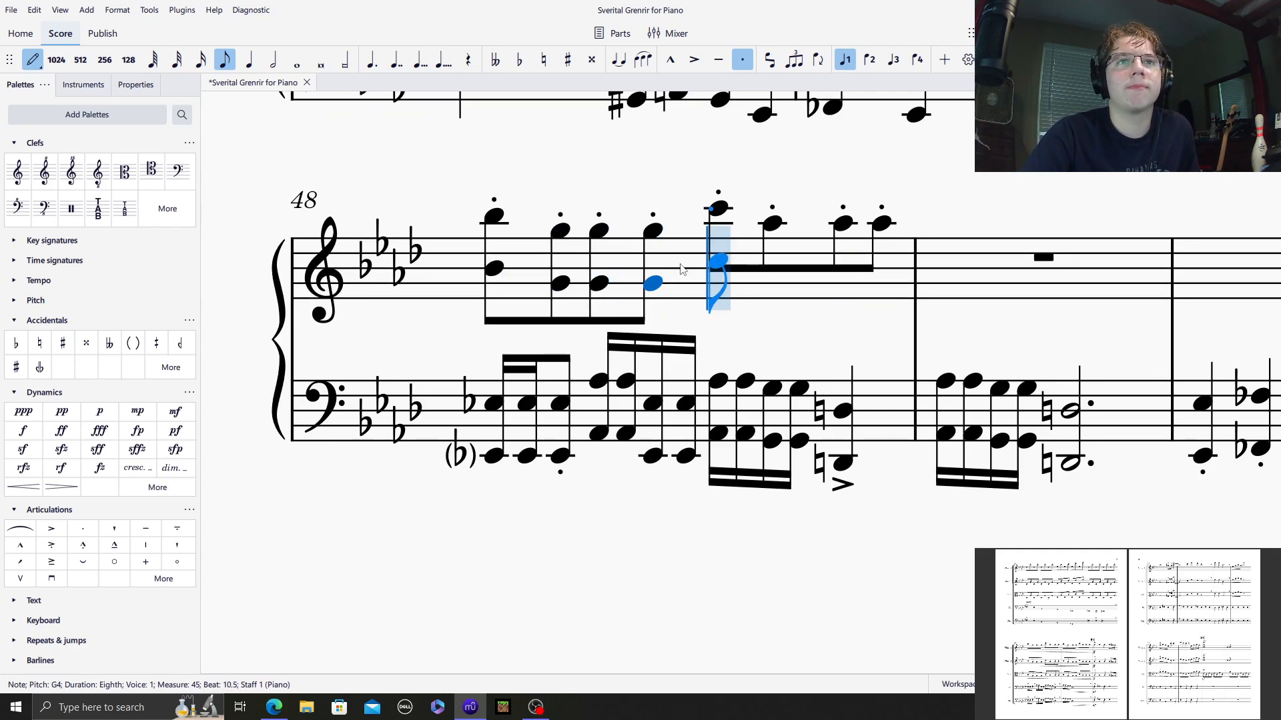
pyautogui.click(720, 264)
pyautogui.click(772, 275)
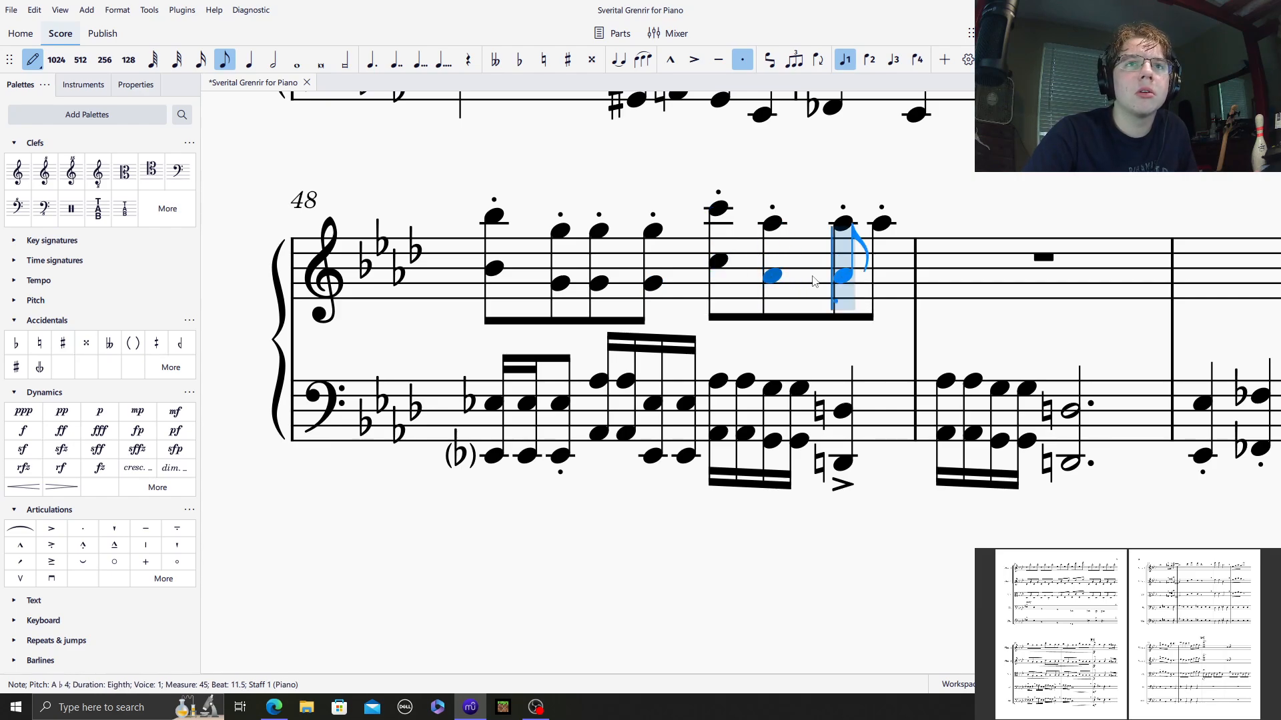
pyautogui.click(844, 275)
pyautogui.click(881, 275)
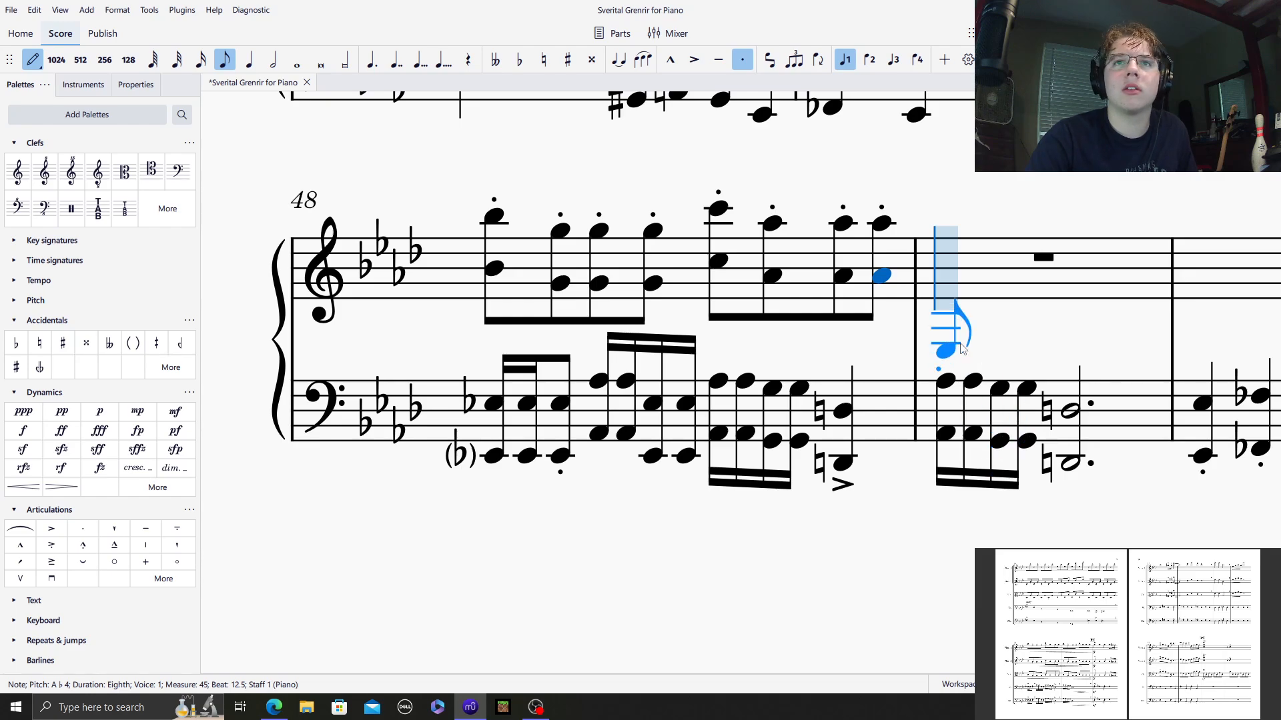
# Fill the first half of measure 49's treble with staccato eighth-note octaves: B♭5 over B♭4, followed by three of G5 over G4.
pyautogui.click(946, 215)
pyautogui.click(383, 231)
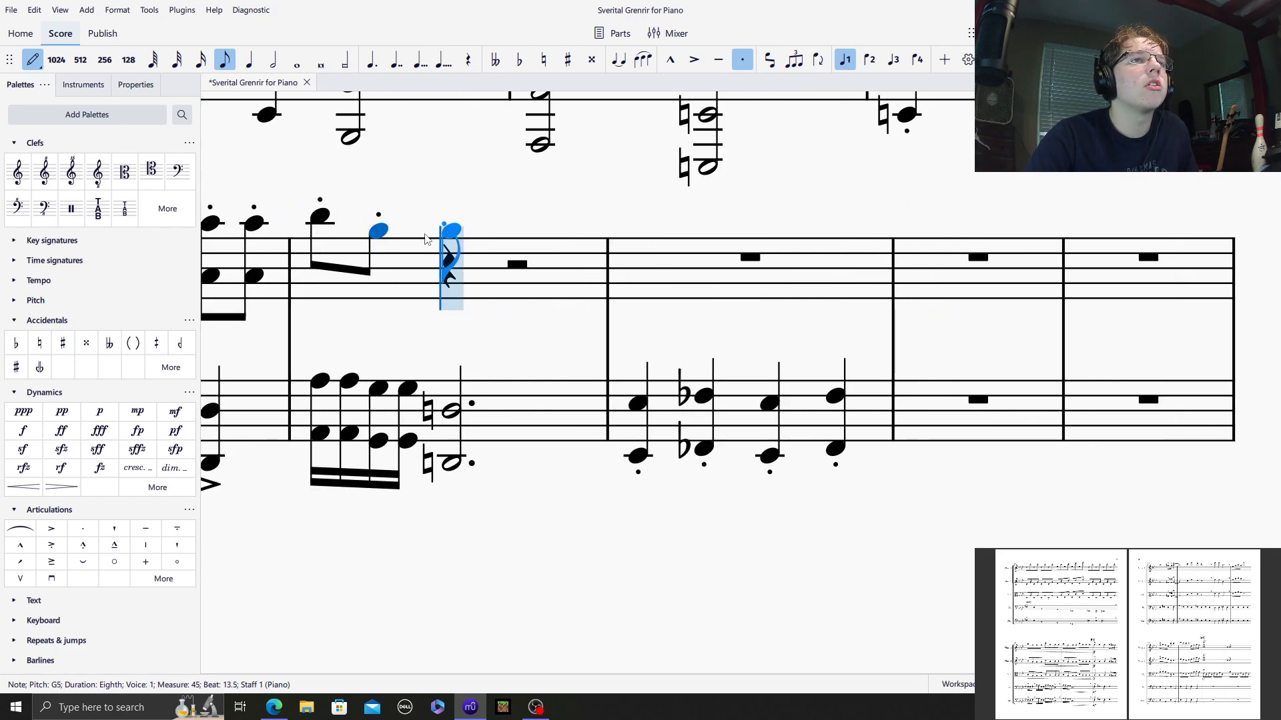
pyautogui.click(449, 231)
pyautogui.click(488, 237)
pyautogui.press('Delete')
pyautogui.click(489, 238)
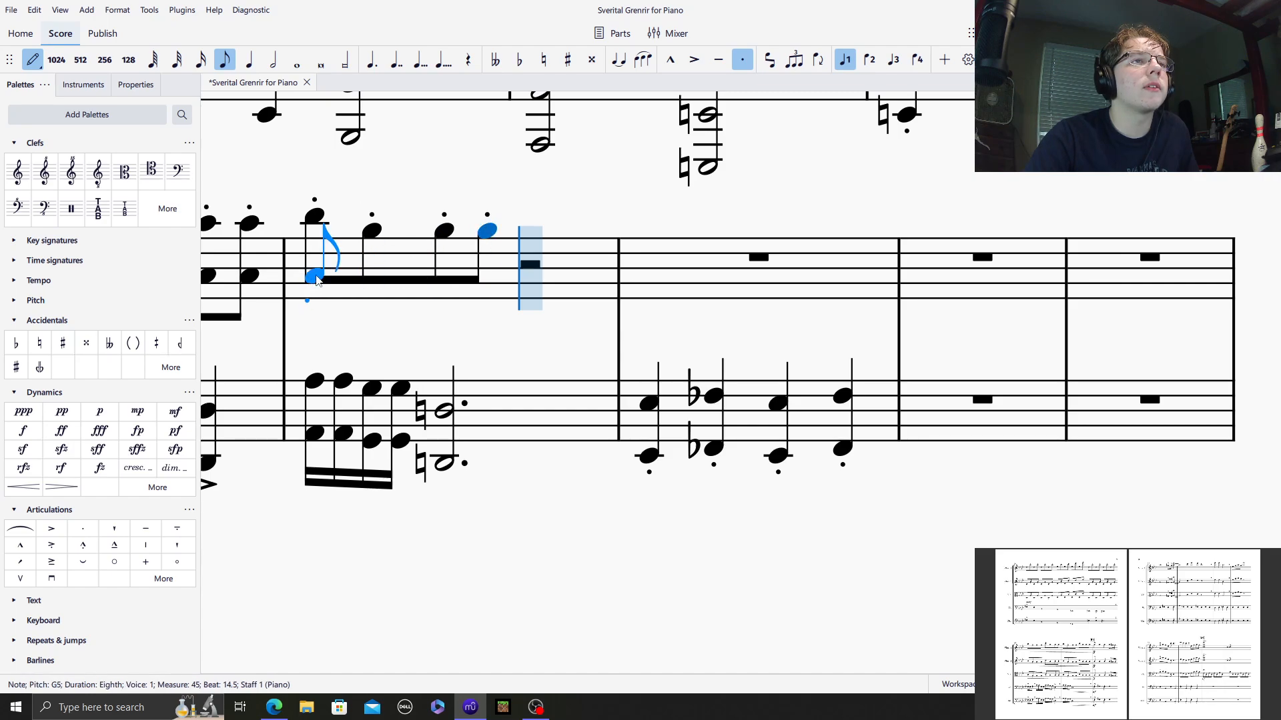
pyautogui.click(316, 268)
pyautogui.click(371, 284)
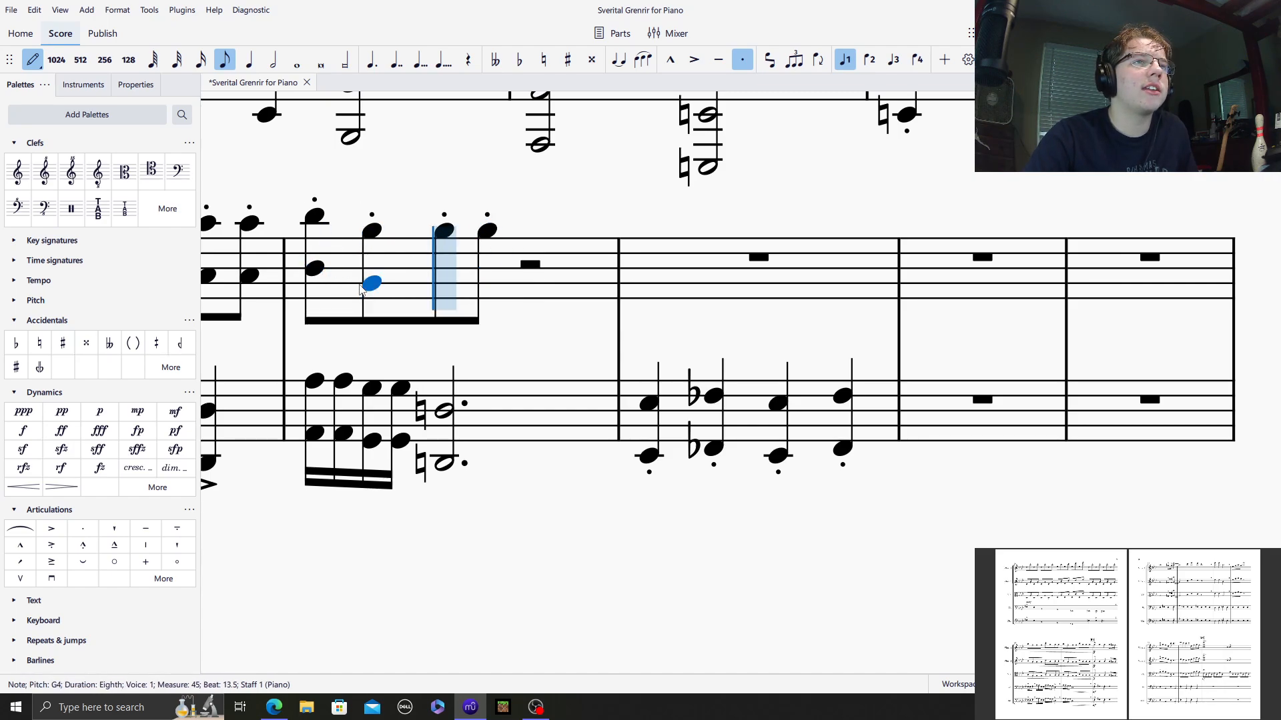
pyautogui.click(444, 283)
pyautogui.click(486, 286)
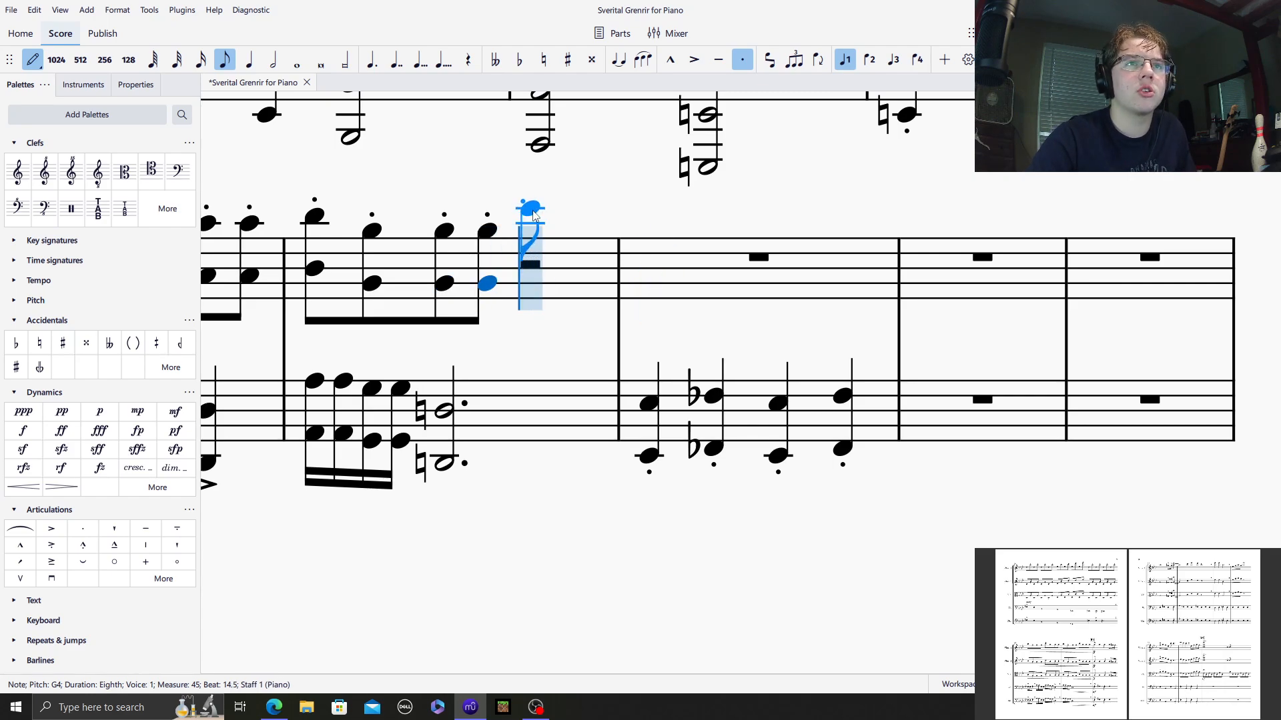
# Fill the second half of measure 49's treble with staccato eighth-note octaves: C6 over C5, followed by three of A♭5 over A♭4.
pyautogui.click(533, 210)
pyautogui.click(553, 223)
pyautogui.click(590, 222)
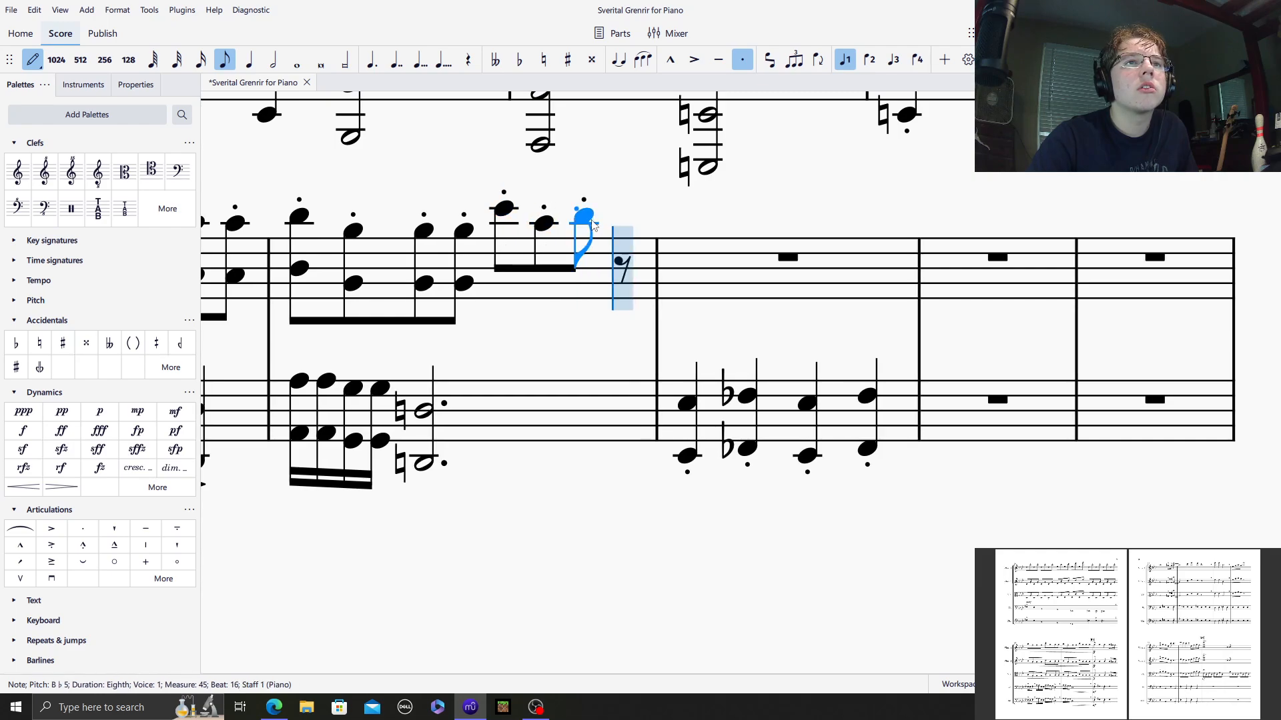
pyautogui.press('Delete')
pyautogui.click(579, 226)
pyautogui.click(619, 225)
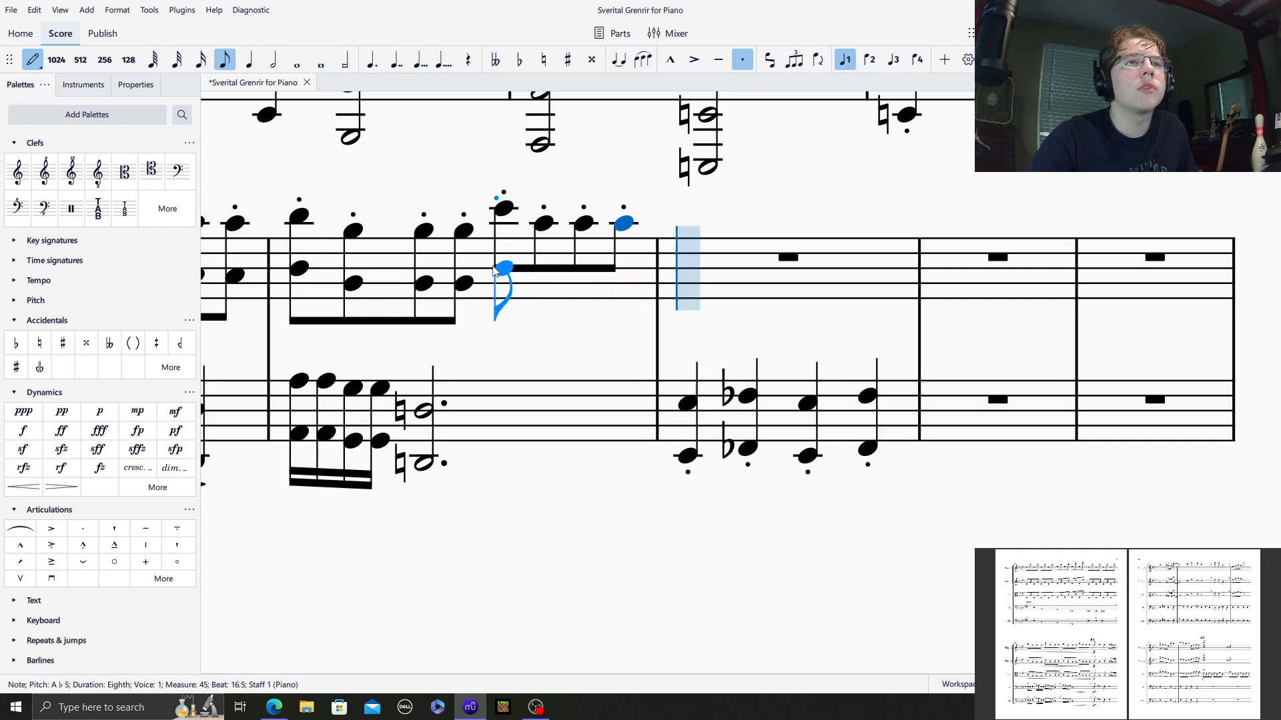
pyautogui.click(499, 261)
pyautogui.click(543, 276)
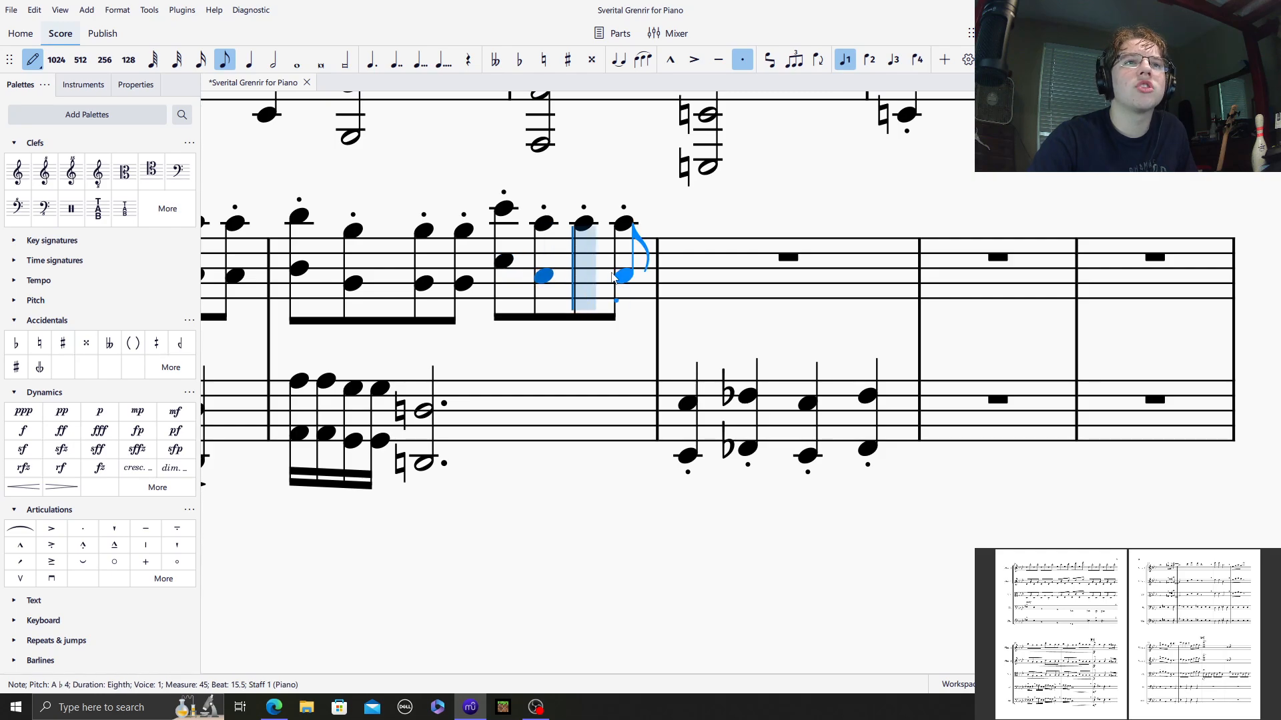
pyautogui.click(583, 276)
pyautogui.click(622, 275)
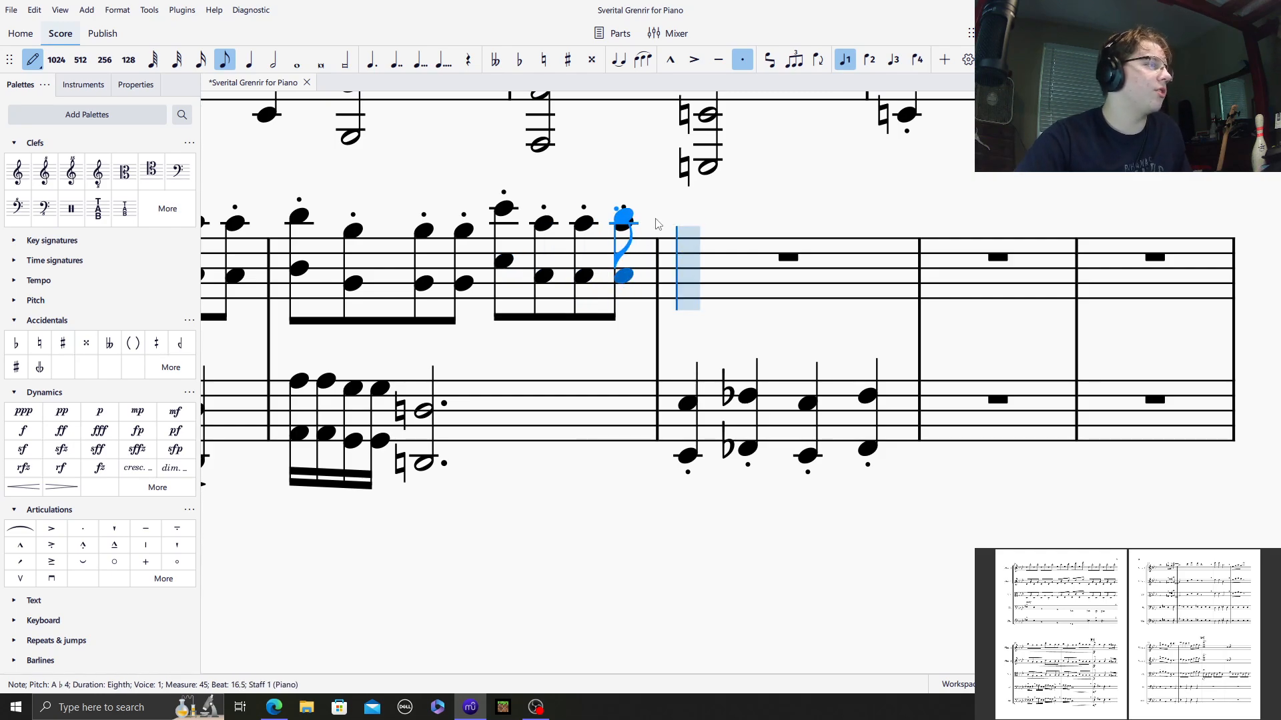
# Enter three quarter-note octaves of A♭5 over A♭4 without staccato on the first three beats of measure 50's treble.
pyautogui.click(742, 60)
pyautogui.click(250, 60)
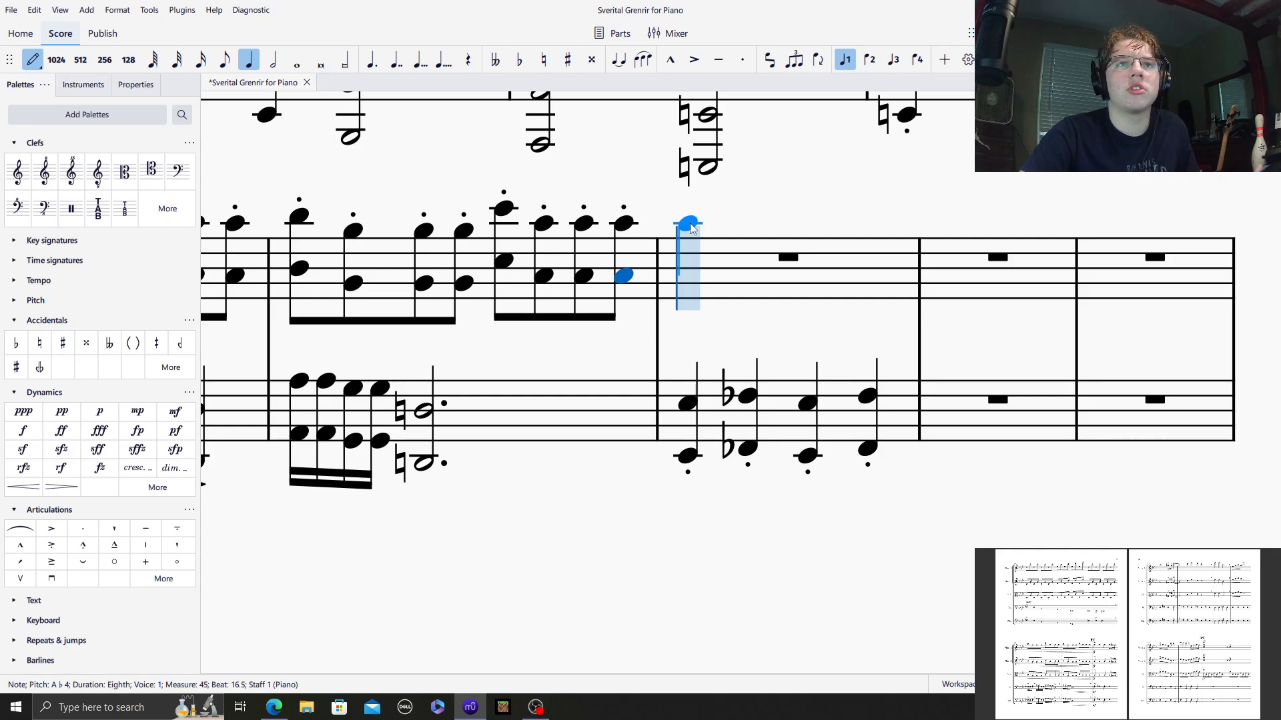
pyautogui.click(691, 226)
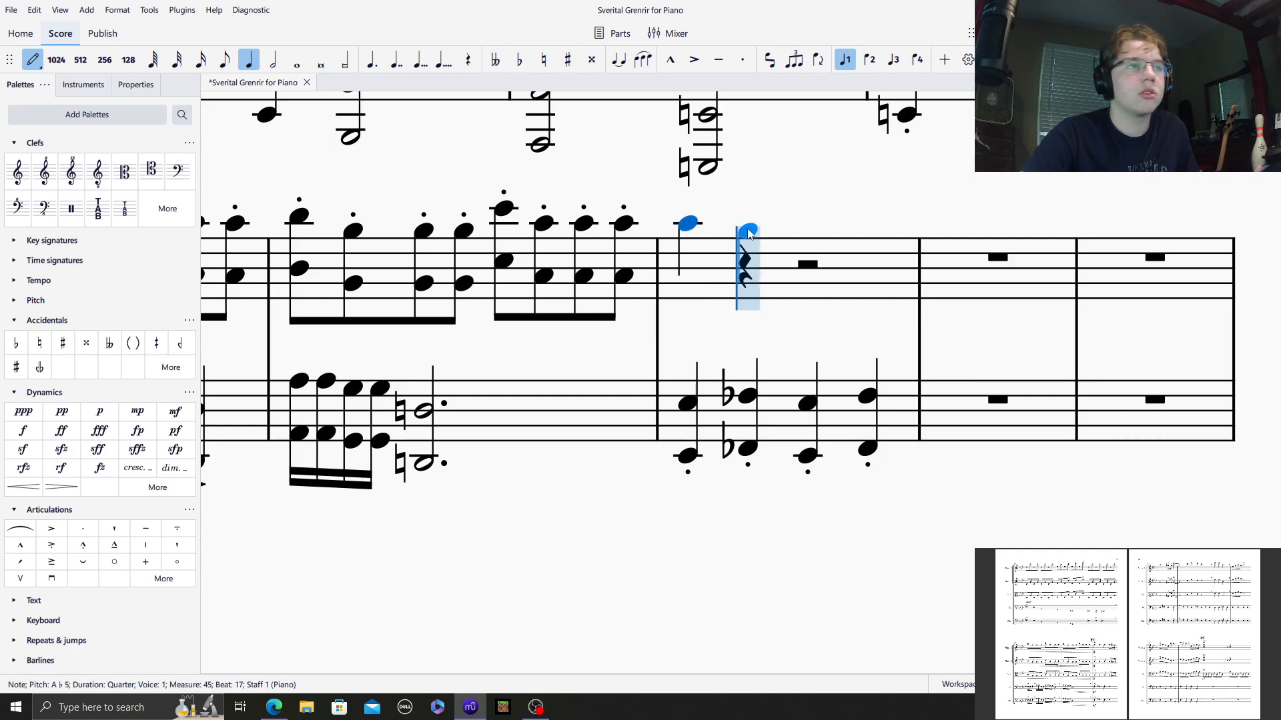
pyautogui.click(749, 225)
pyautogui.click(802, 227)
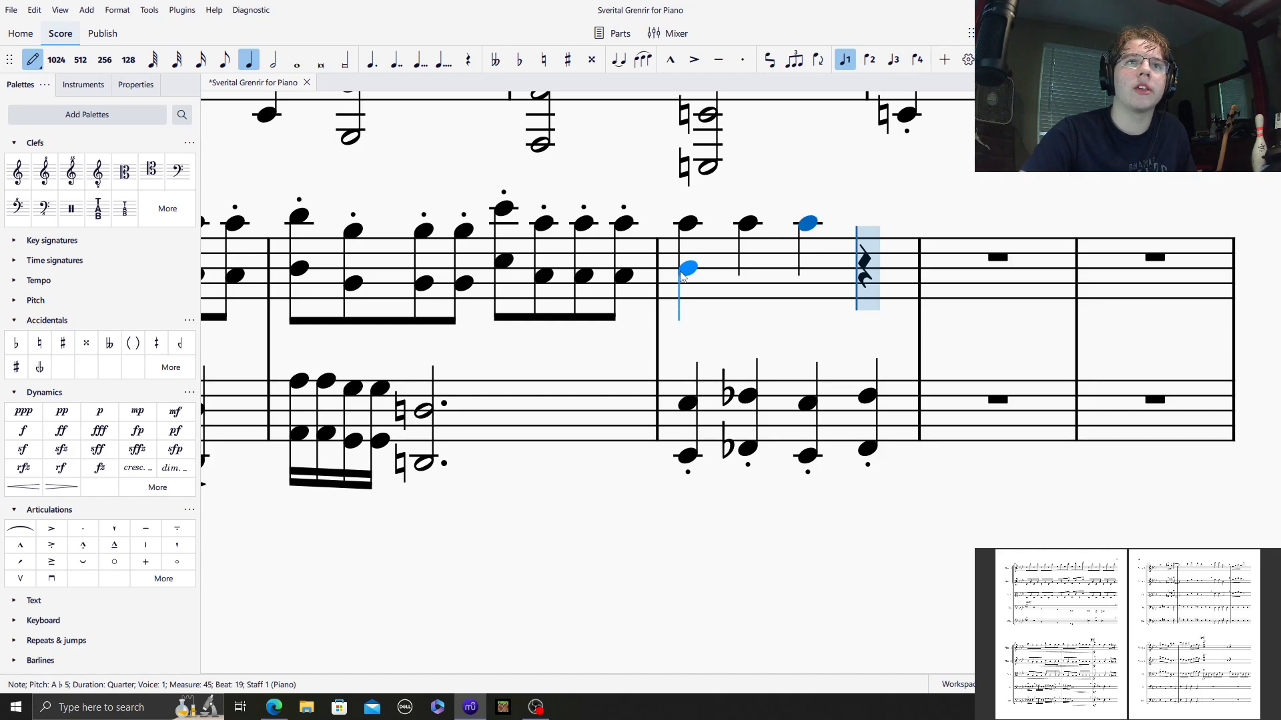
pyautogui.keyDown('shift'); pyautogui.click(687, 275); pyautogui.keyUp('shift')
pyautogui.keyDown('shift'); pyautogui.click(747, 274); pyautogui.keyUp('shift')
pyautogui.keyDown('shift'); pyautogui.click(808, 275); pyautogui.keyUp('shift')
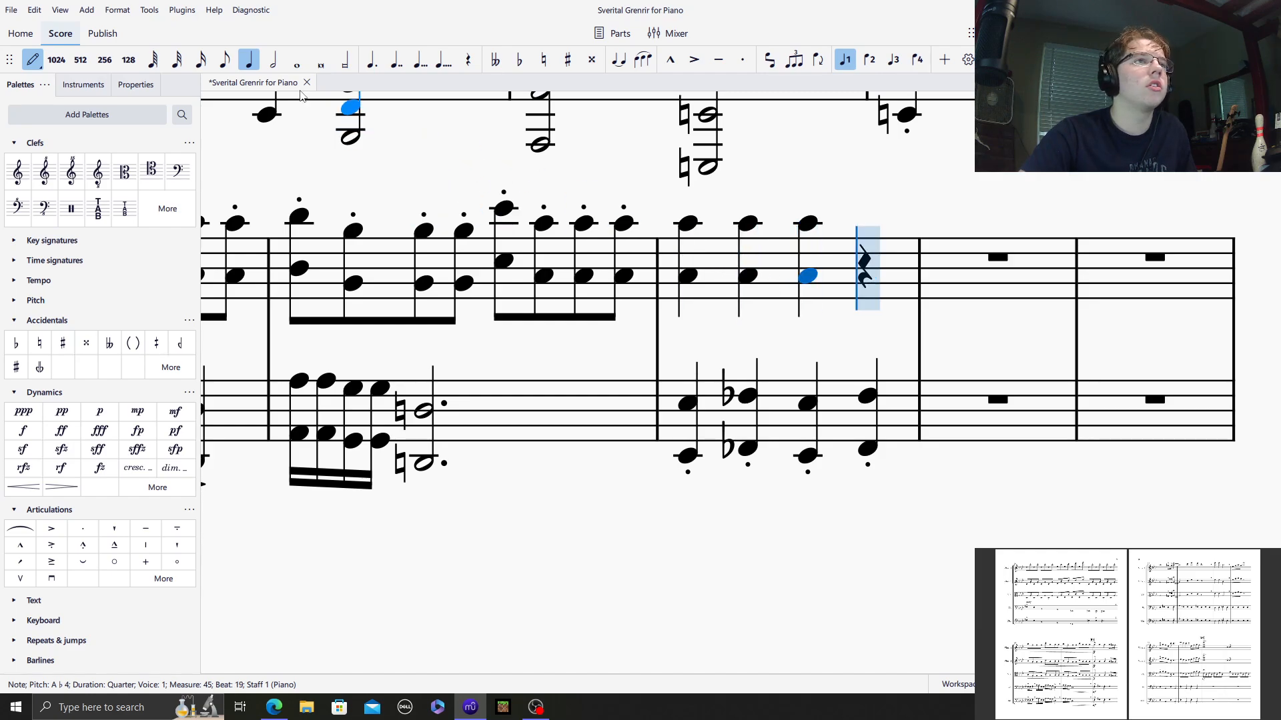
# Complete beat four of measure 50's treble with an eighth-note A♭5/A♭4 octave and two sixteenth-note G♭5/G♭4 octaves, ending note input.
pyautogui.click(224, 59)
pyautogui.click(867, 224)
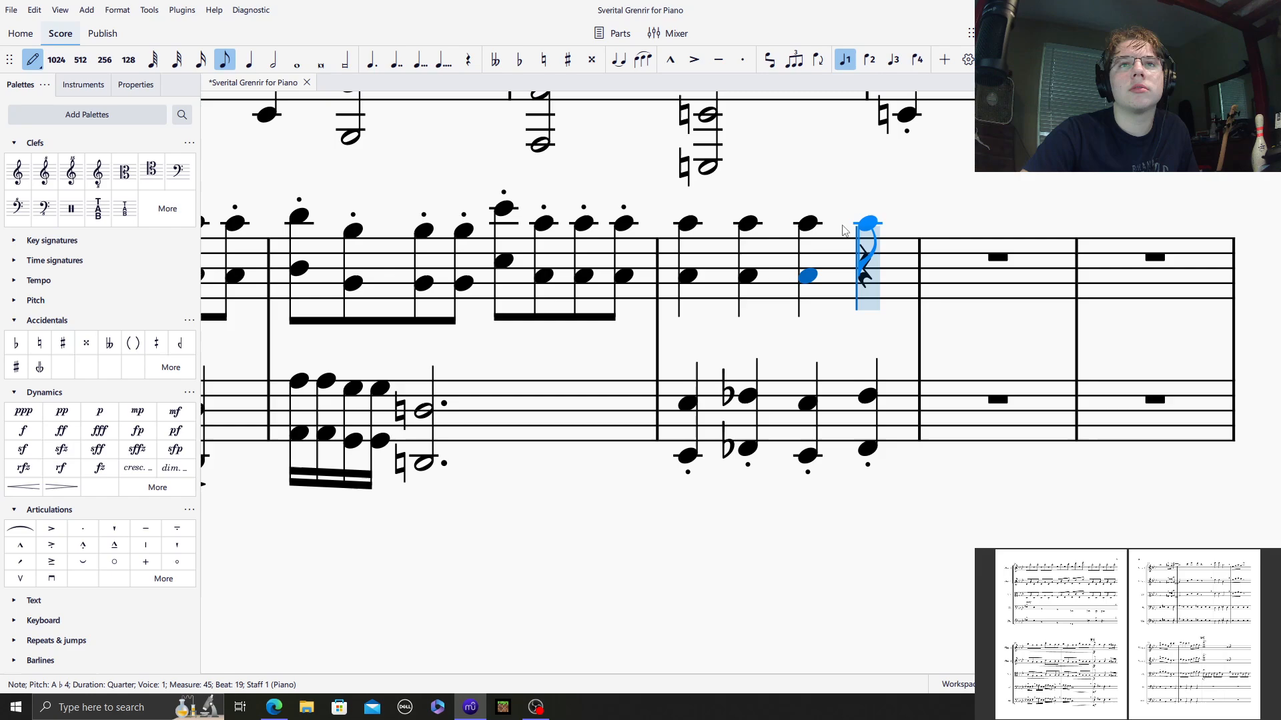
pyautogui.keyDown('shift'); pyautogui.click(973, 275); pyautogui.keyUp('shift')
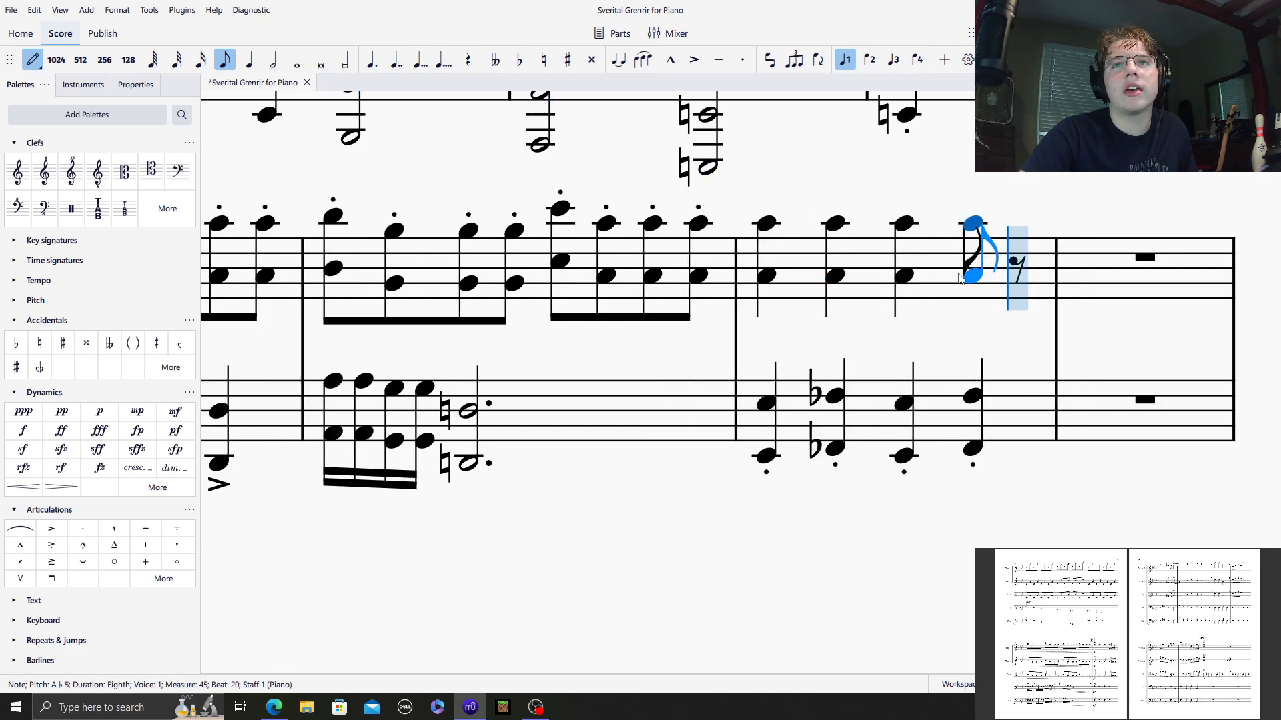
pyautogui.press('3')
pyautogui.click(527, 67)
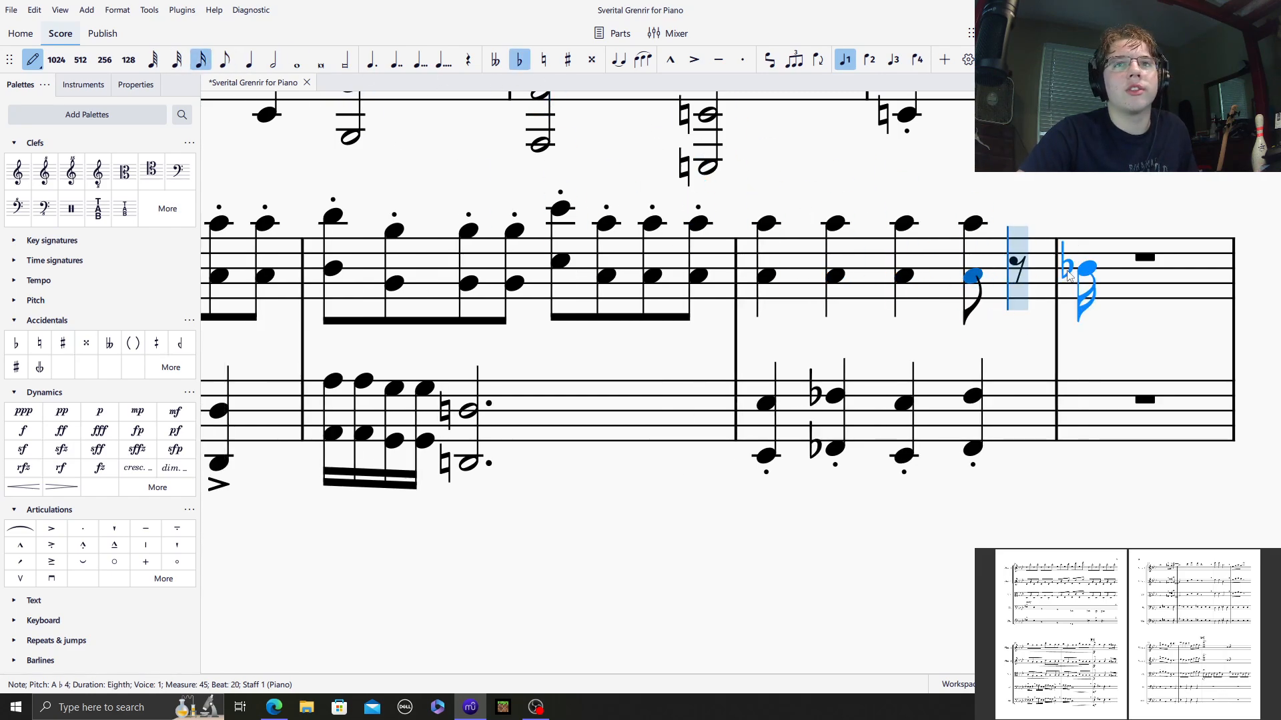
pyautogui.click(1013, 233)
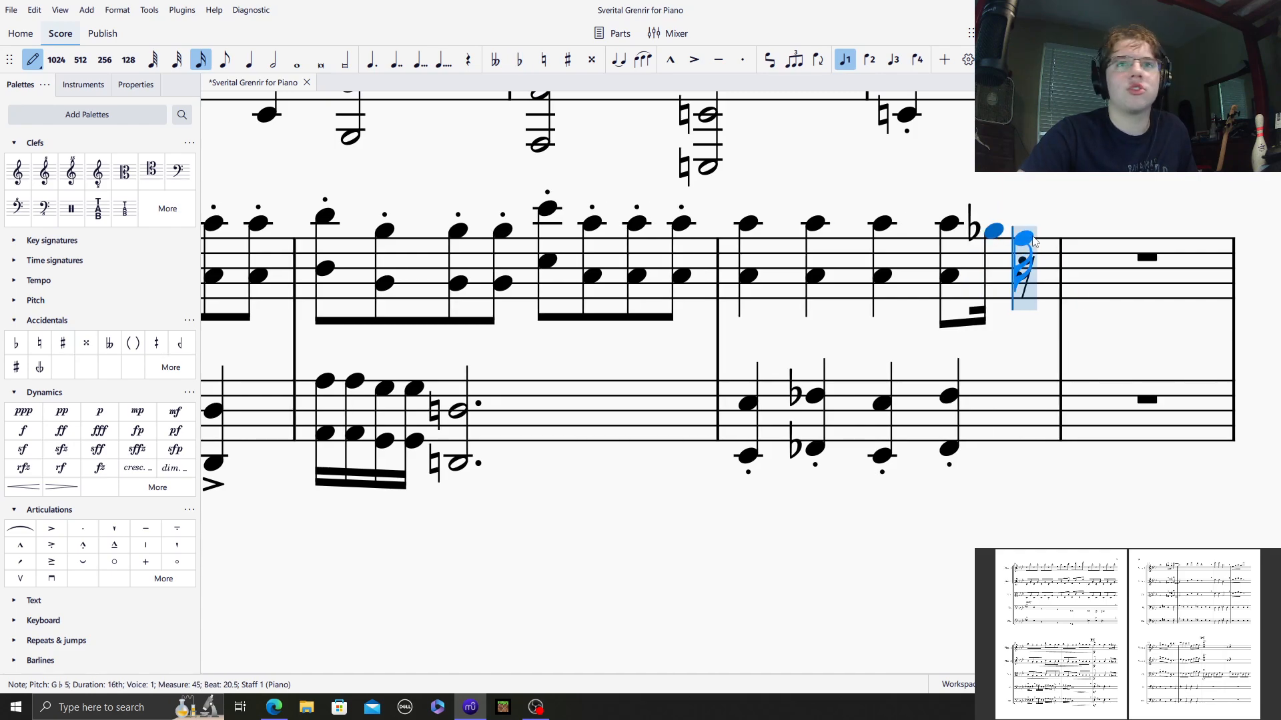
pyautogui.click(1024, 231)
pyautogui.click(523, 69)
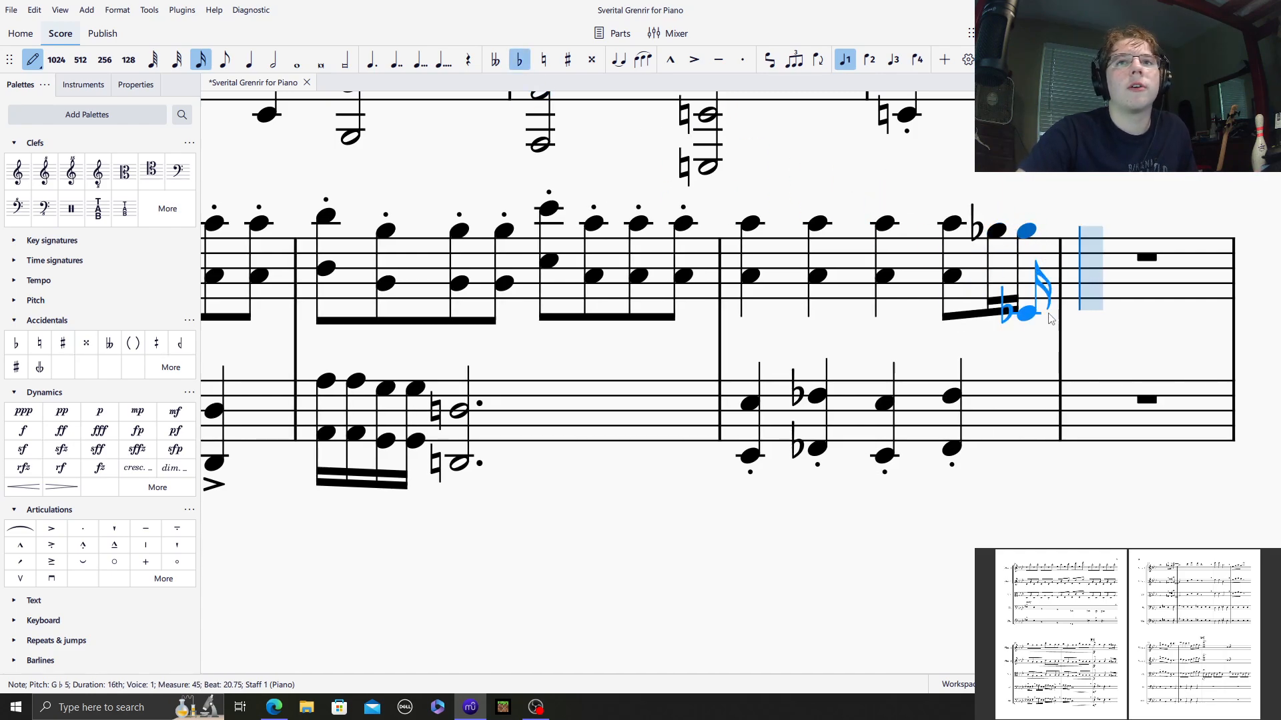
pyautogui.keyDown('shift'); pyautogui.click(989, 287); pyautogui.keyUp('shift')
pyautogui.keyDown('shift'); pyautogui.click(1017, 288); pyautogui.keyUp('shift')
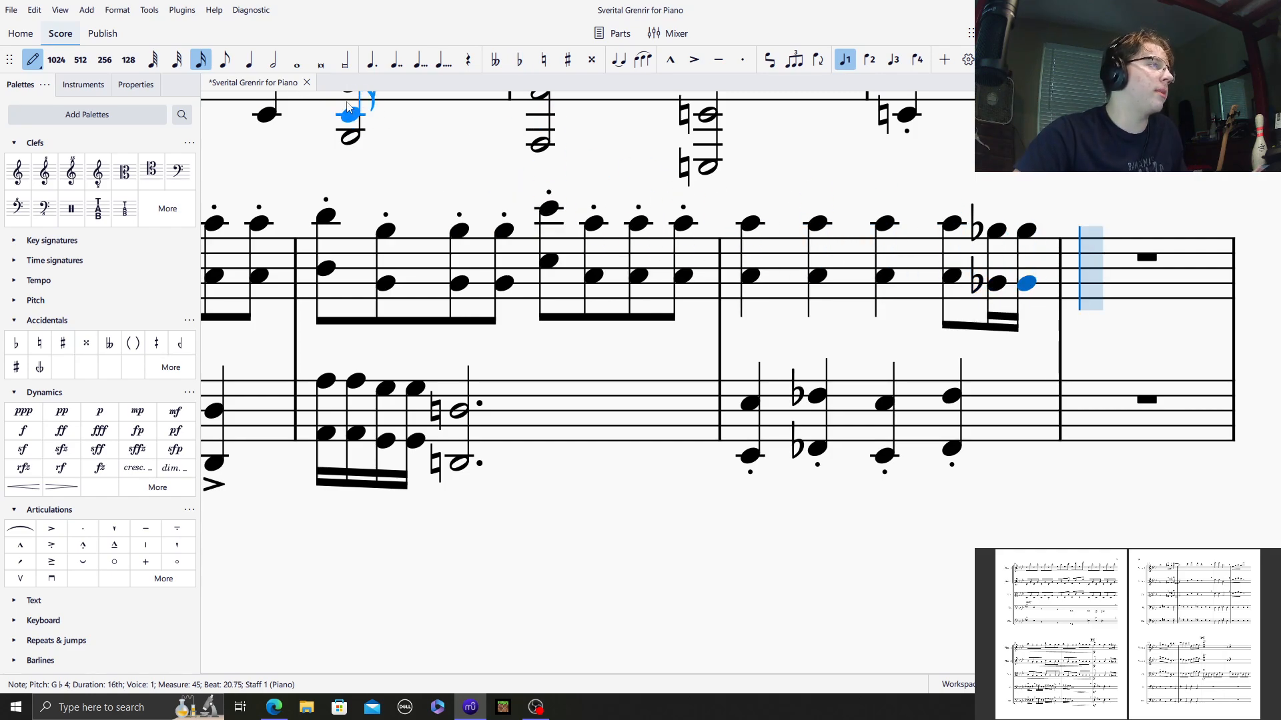
pyautogui.click(32, 59)
# Look back through the earlier systems from measure 48 up to the start of the system at measure 39.
pyautogui.moveTo(448, 176); pyautogui.dragTo(580, 452)
pyautogui.click(495, 231)
pyautogui.moveTo(597, 314); pyautogui.dragTo(631, 447)
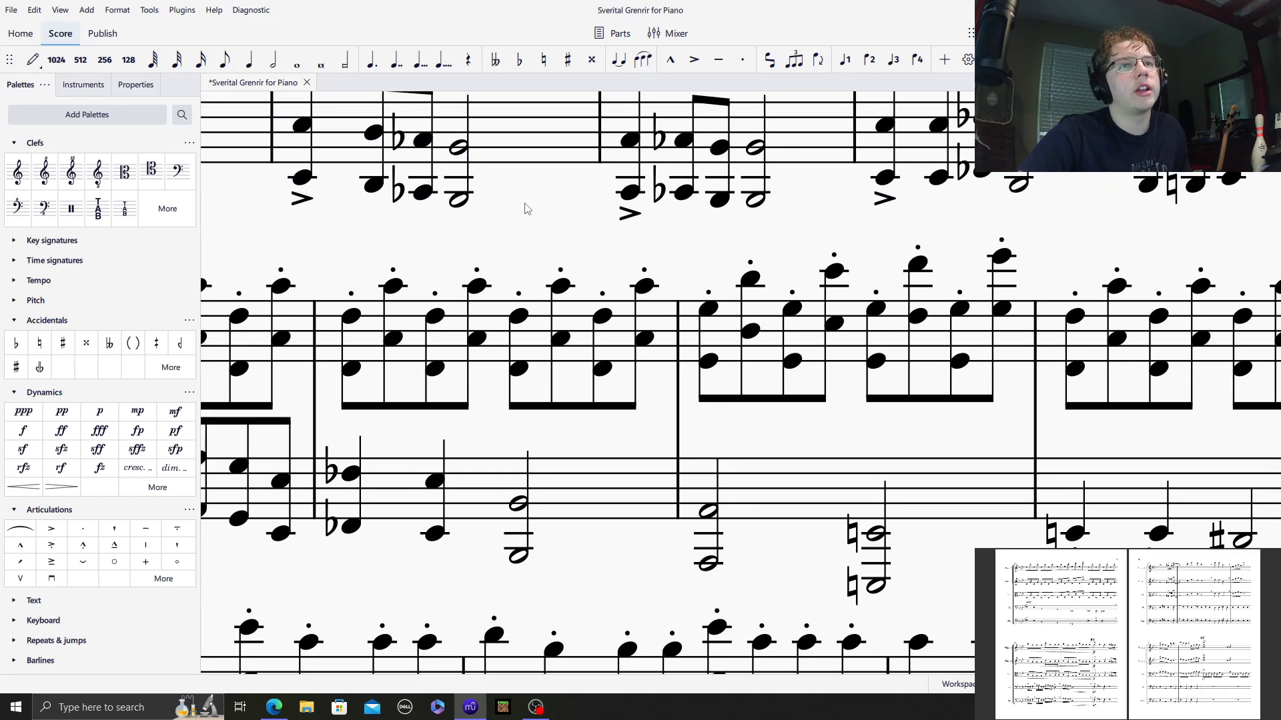
pyautogui.moveTo(527, 209); pyautogui.dragTo(606, 422)
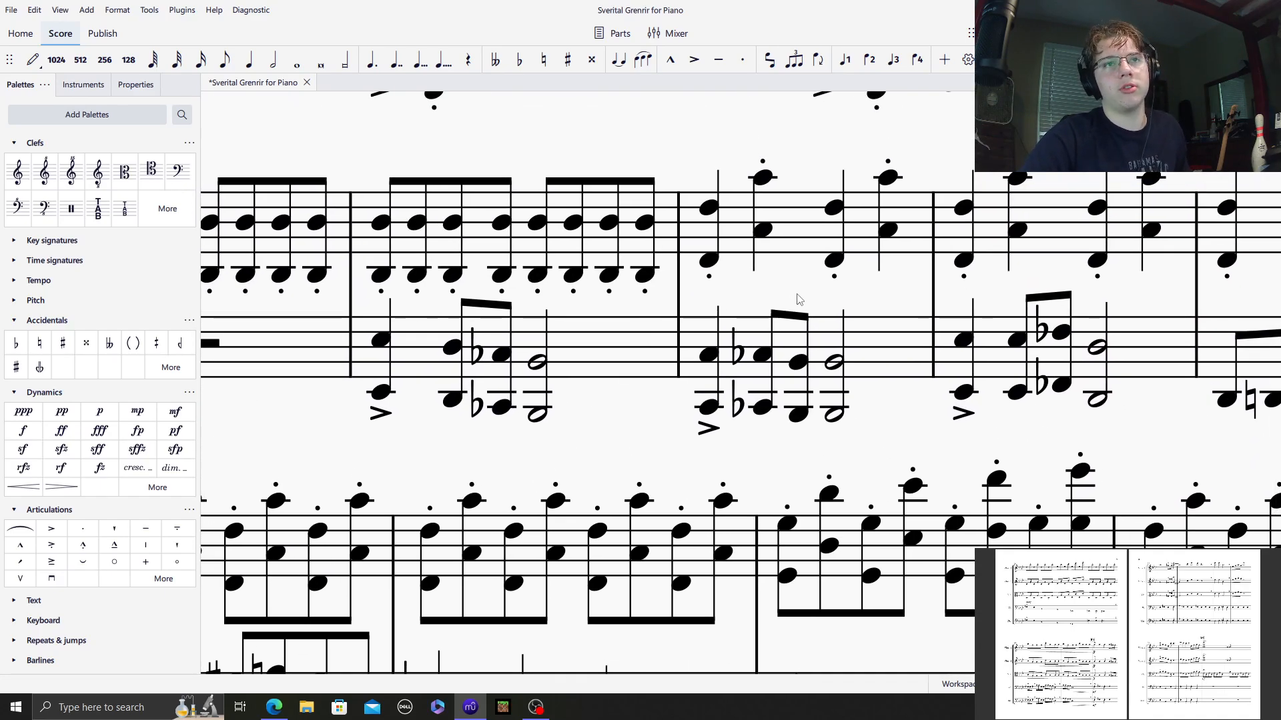
pyautogui.moveTo(791, 278); pyautogui.dragTo(889, 419)
pyautogui.moveTo(621, 238); pyautogui.dragTo(703, 245)
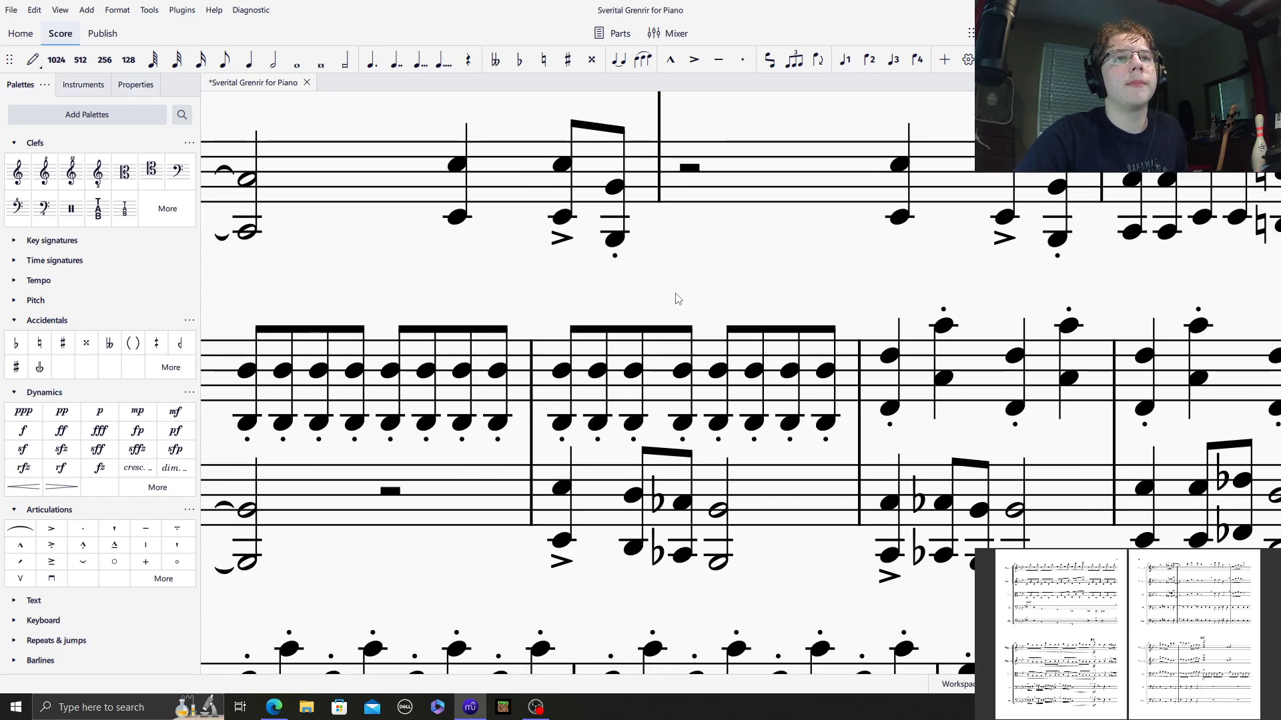
pyautogui.click(625, 334)
pyautogui.moveTo(503, 280); pyautogui.dragTo(672, 300)
pyautogui.click(683, 305)
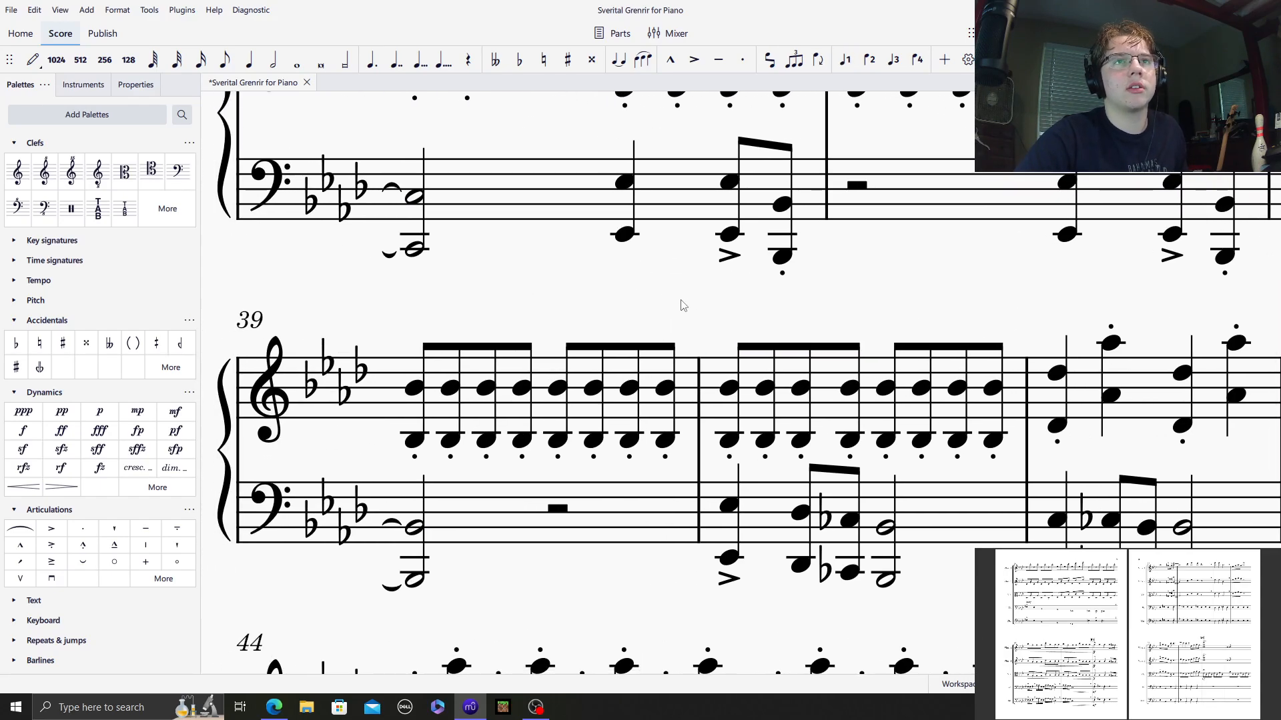
# Review the notation of the systems from measure 36 down to the empty bar after measure 50.
pyautogui.scroll(-3, 747, 383)
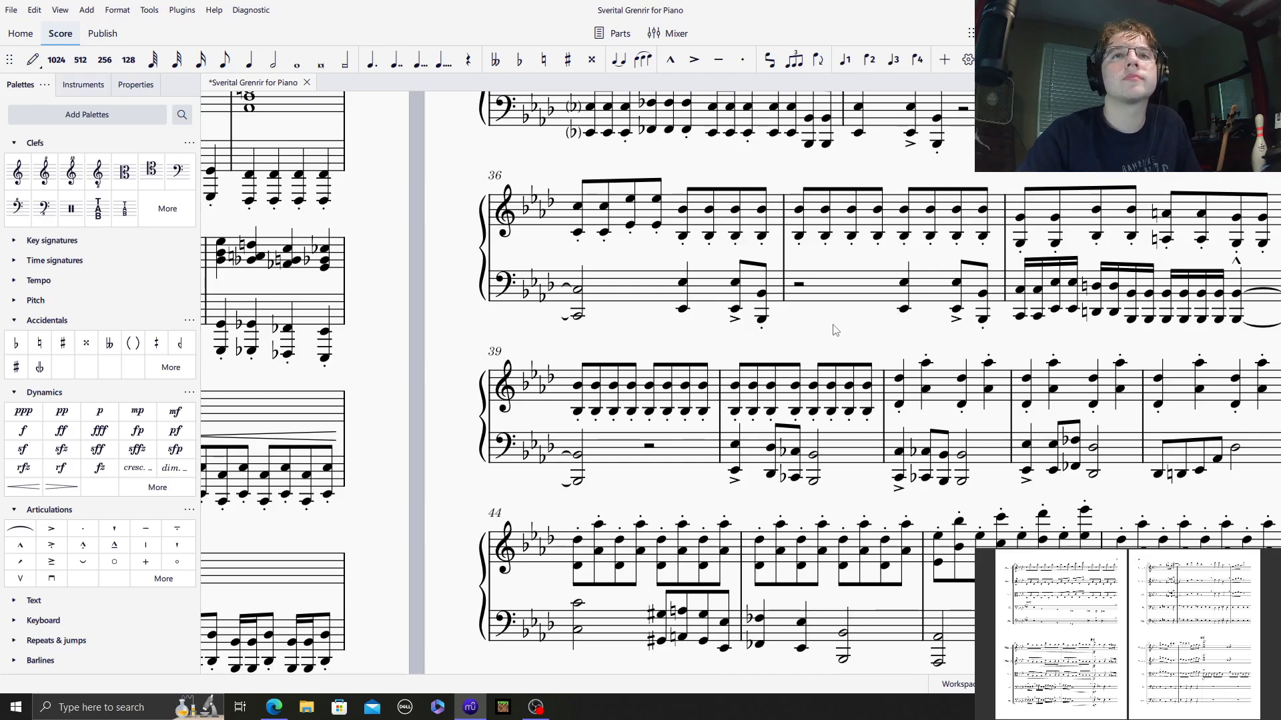
pyautogui.scroll(-5, 835, 330)
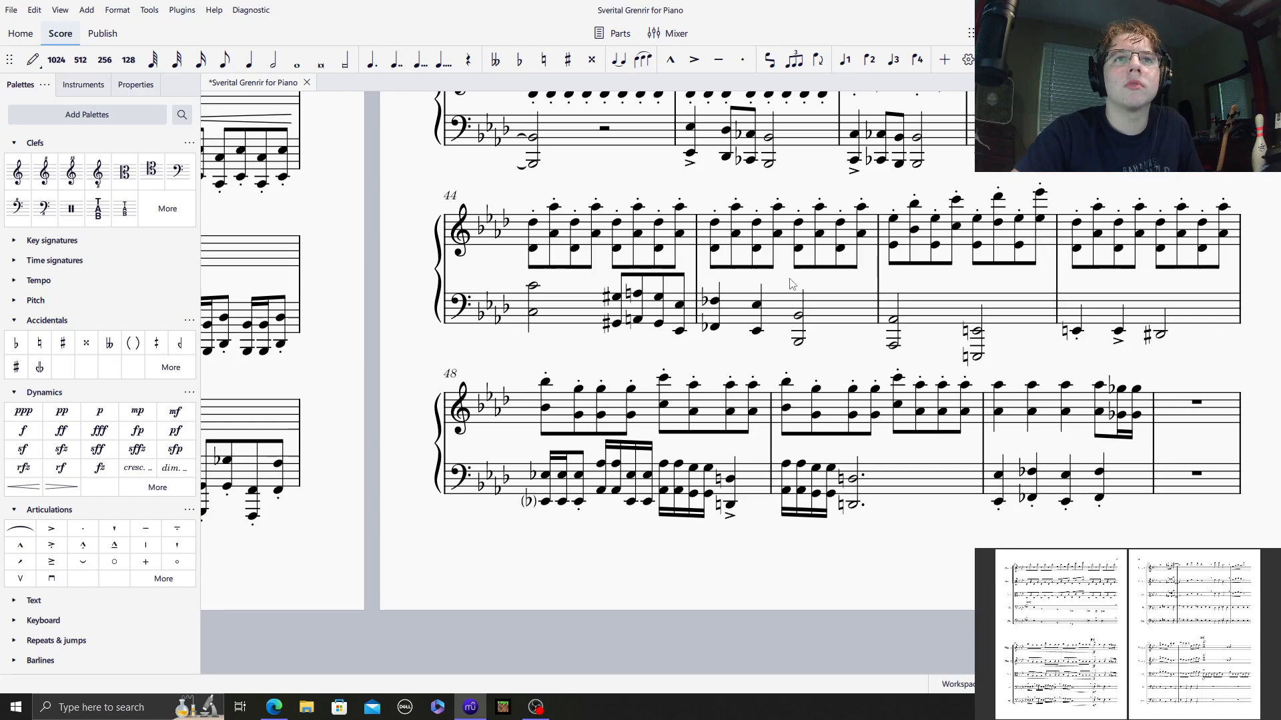
pyautogui.scroll(1, 780, 281)
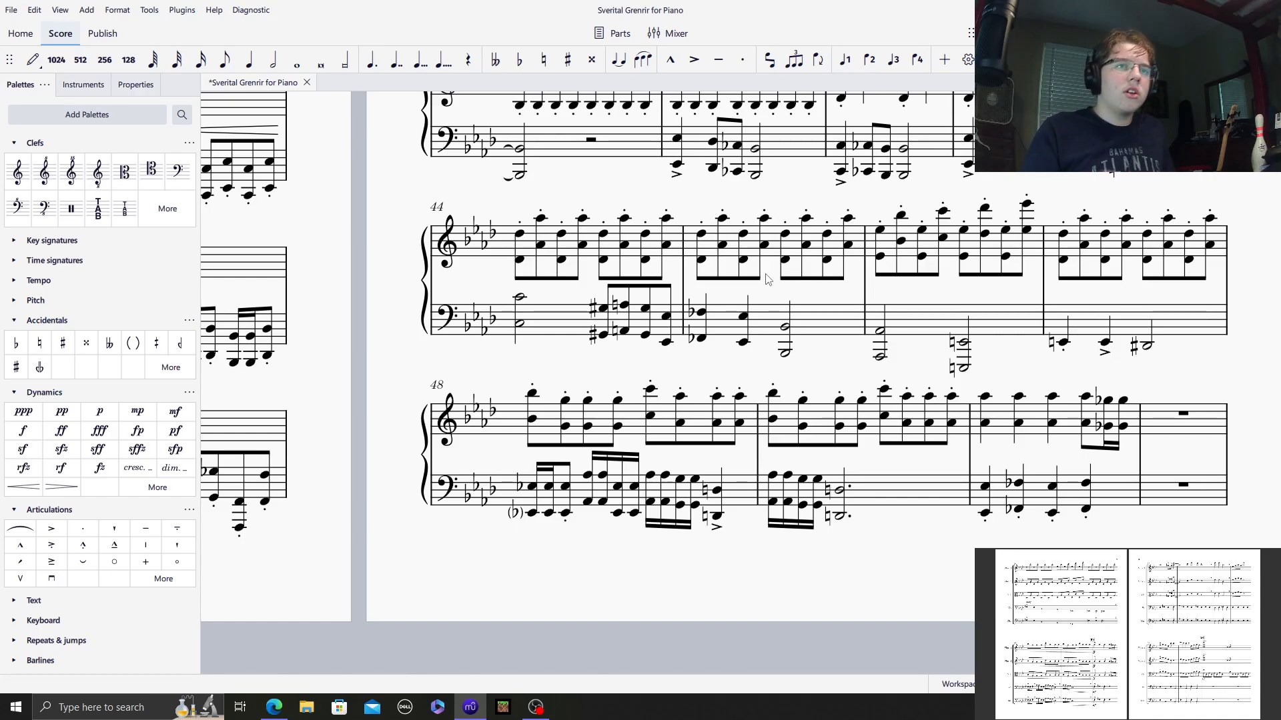
pyautogui.moveTo(457, 193); pyautogui.dragTo(386, 244)
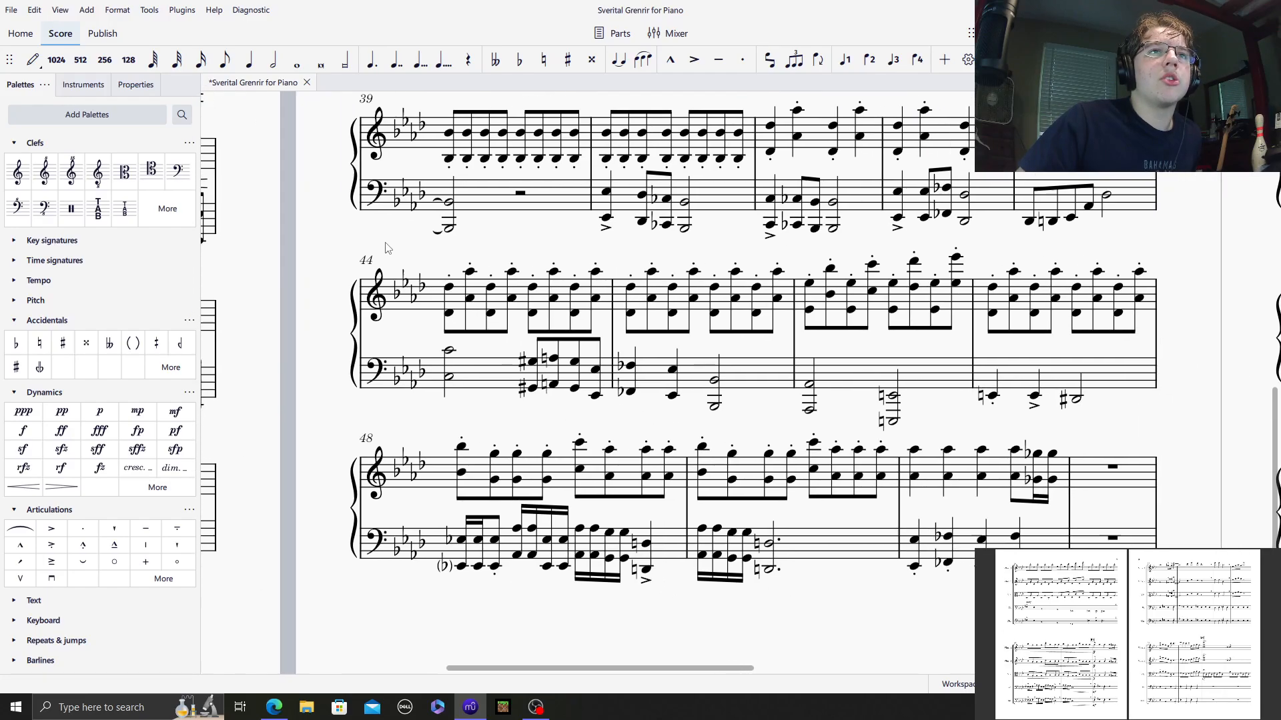
pyautogui.moveTo(559, 247); pyautogui.dragTo(493, 222)
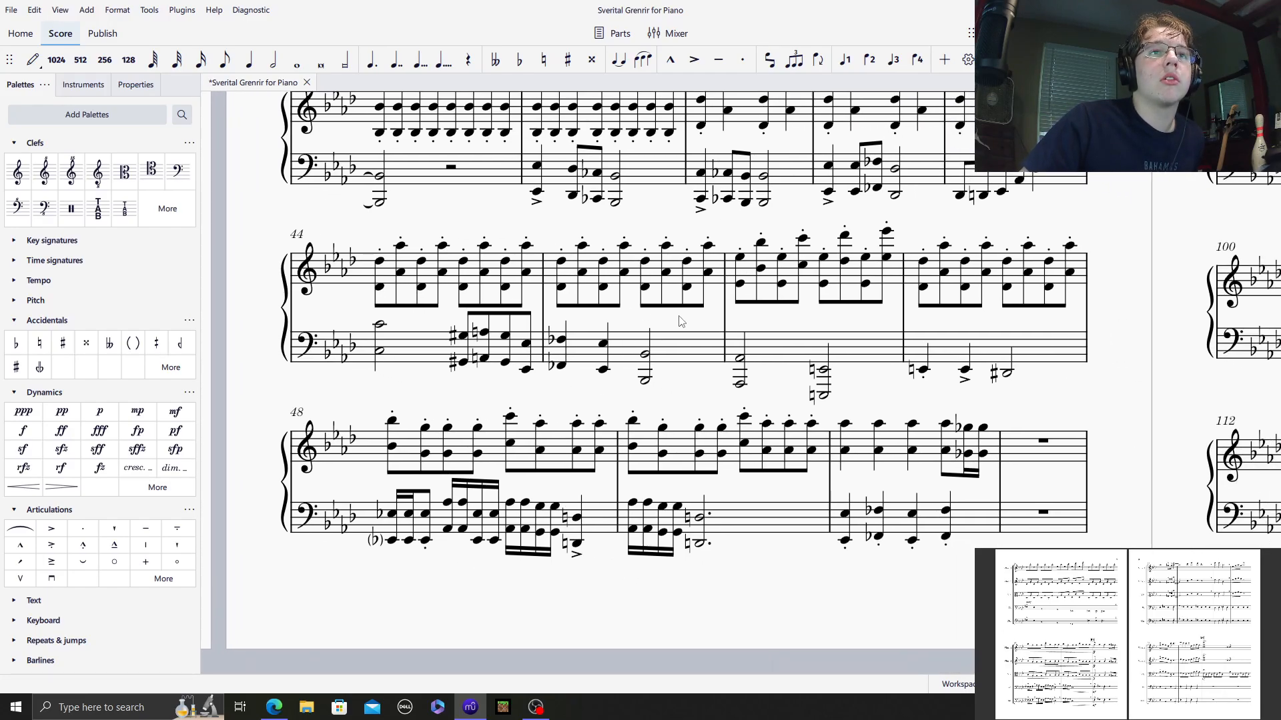
pyautogui.moveTo(763, 323); pyautogui.dragTo(747, 311)
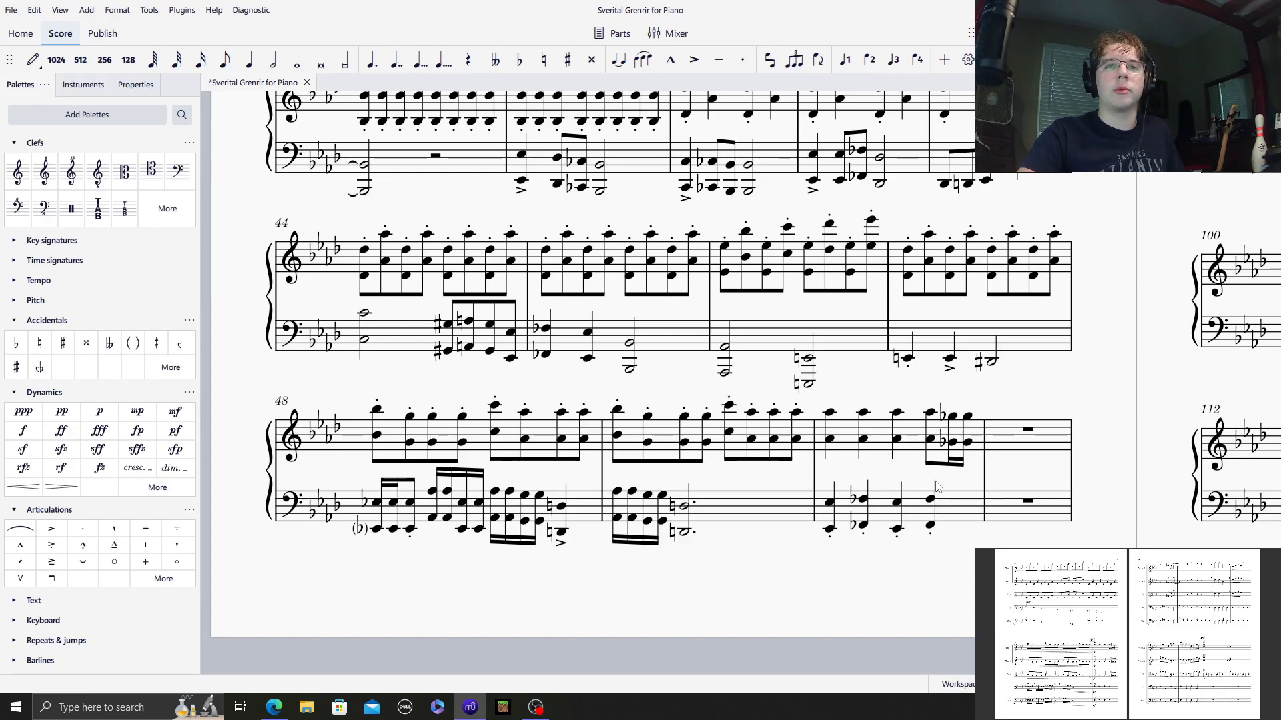
pyautogui.moveTo(1008, 484); pyautogui.dragTo(940, 449)
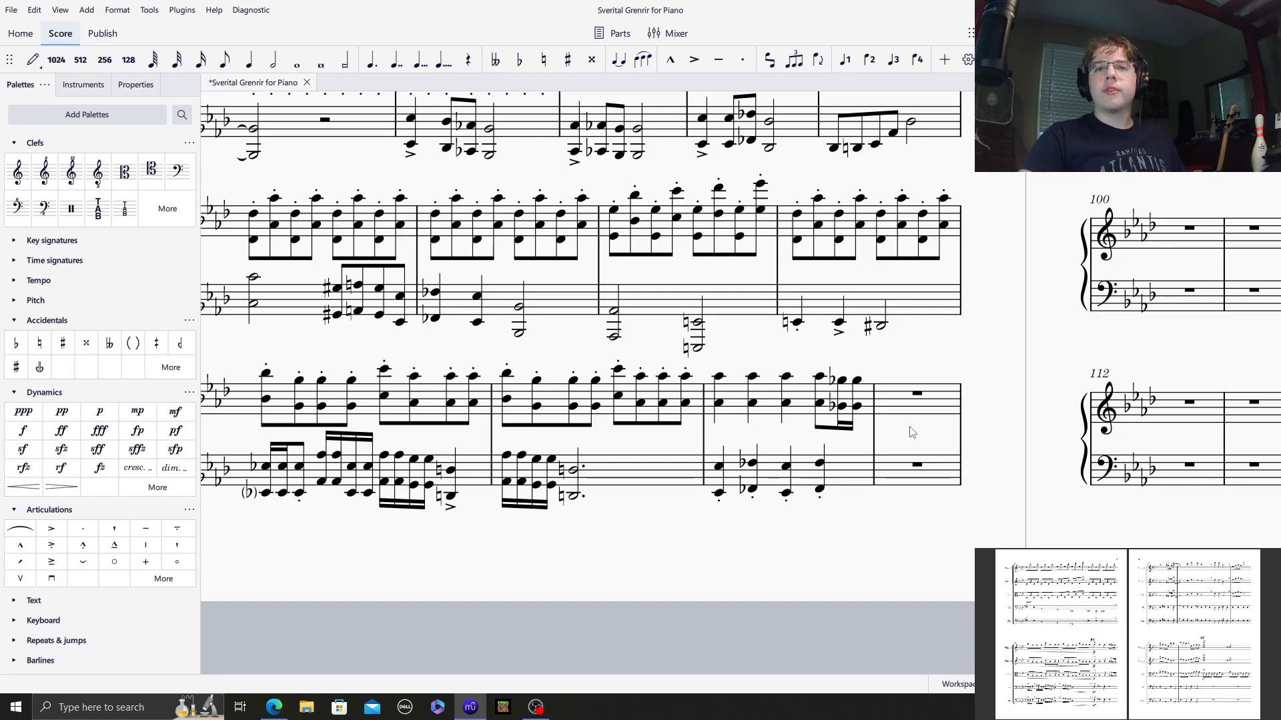
pyautogui.keyDown('ctrl'); pyautogui.scroll(3, 912, 433); pyautogui.keyUp('ctrl')
pyautogui.keyDown('ctrl'); pyautogui.scroll(-3, 945, 480); pyautogui.keyUp('ctrl')
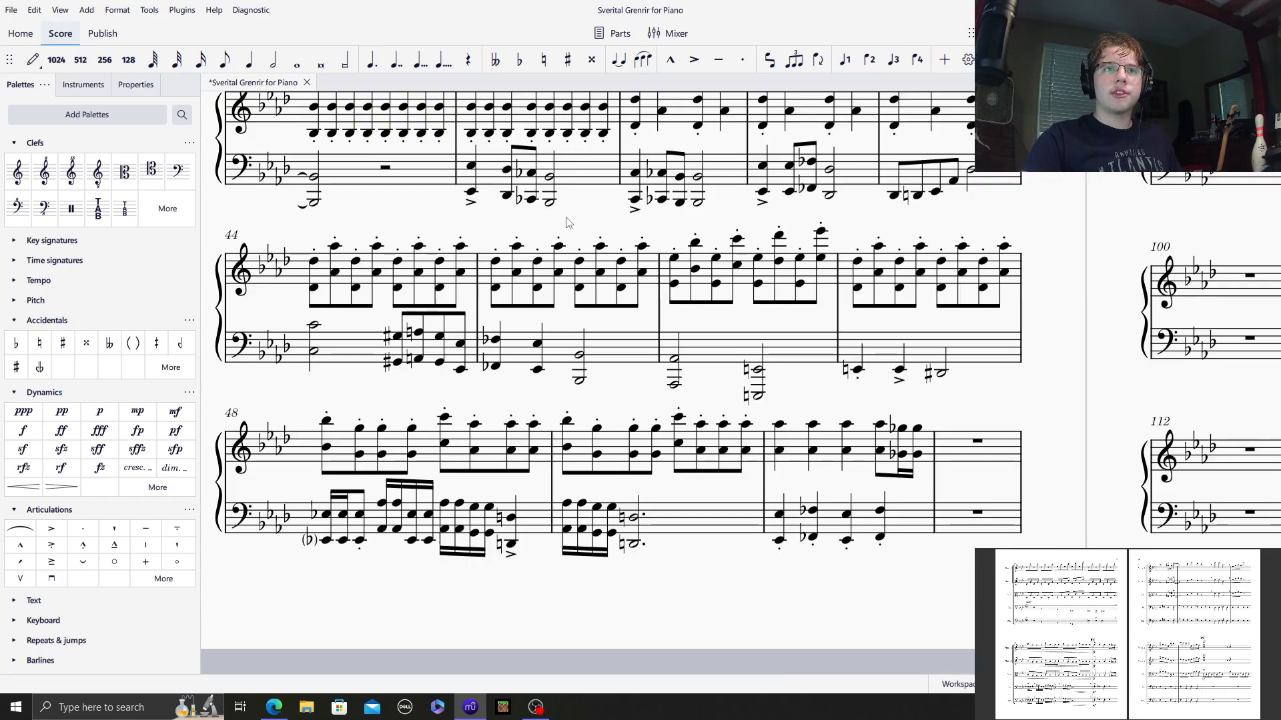
# Play back the arranged passage up to the empty measure 51 to check how it sounds, and stop playback.
pyautogui.scroll(5, 567, 220)
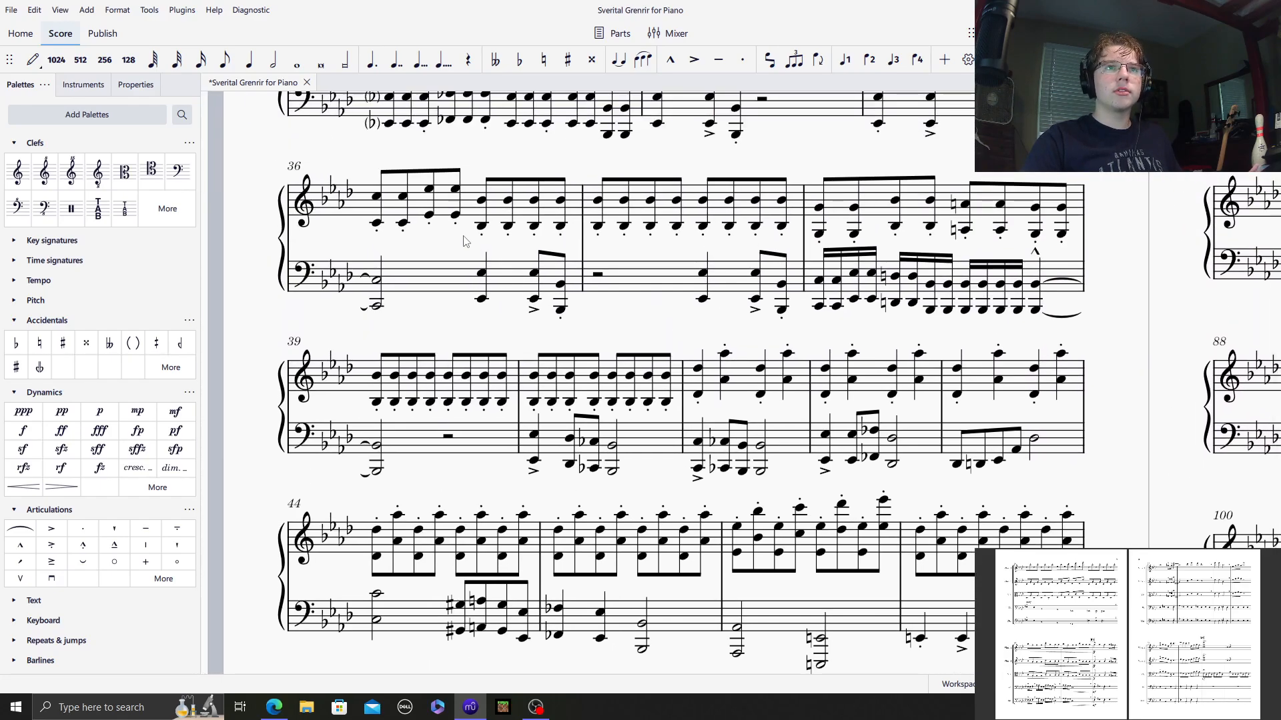
pyautogui.moveTo(514, 152); pyautogui.dragTo(517, 281)
pyautogui.click(504, 235)
pyautogui.click(510, 282)
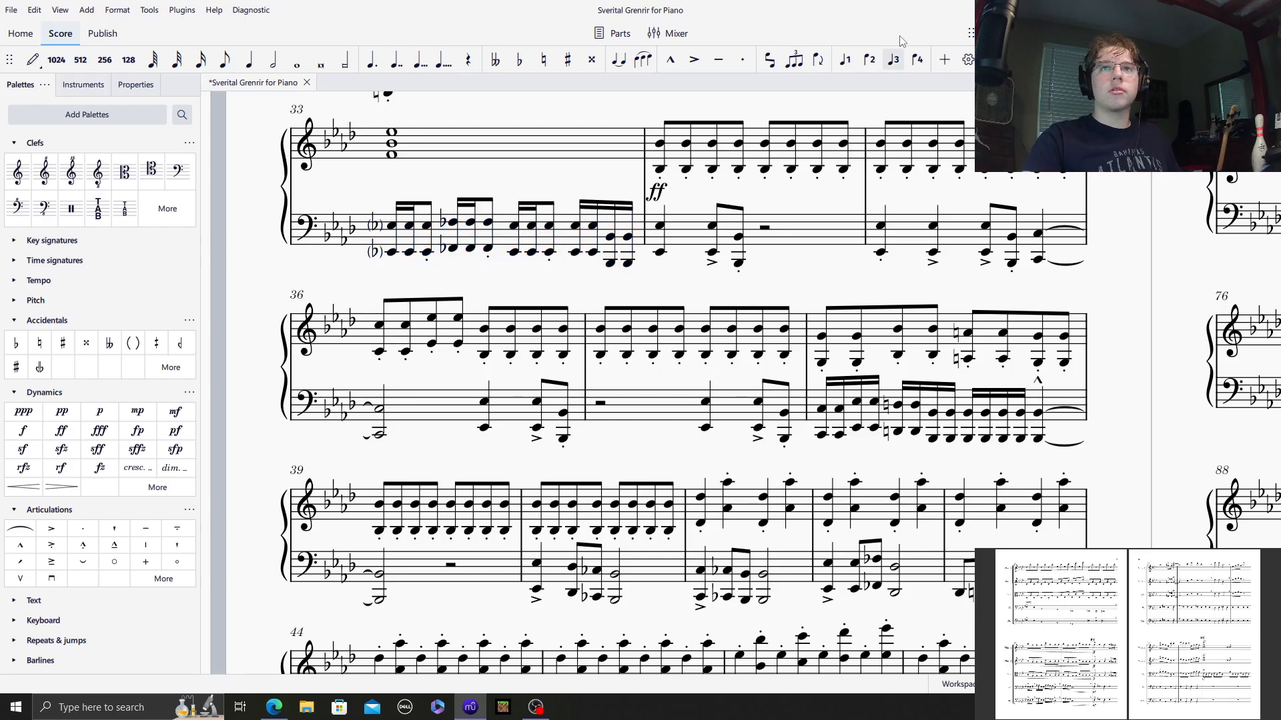
pyautogui.press('space')
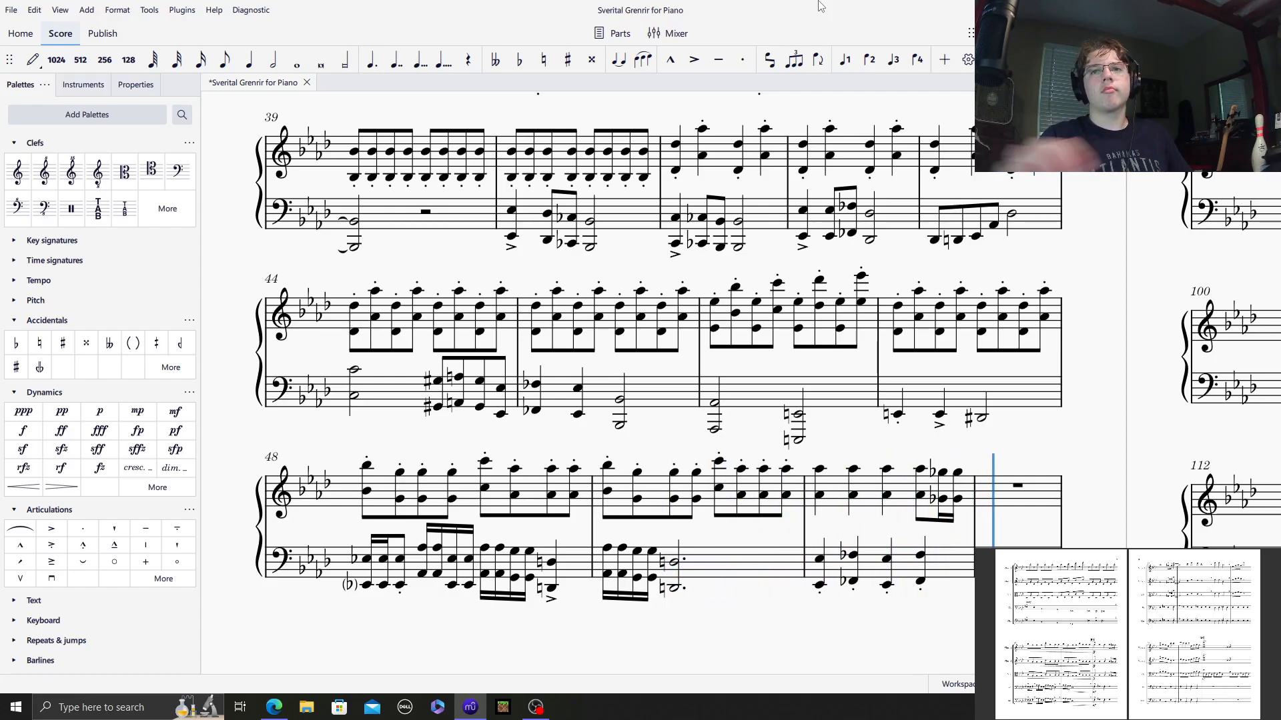
pyautogui.press('space')
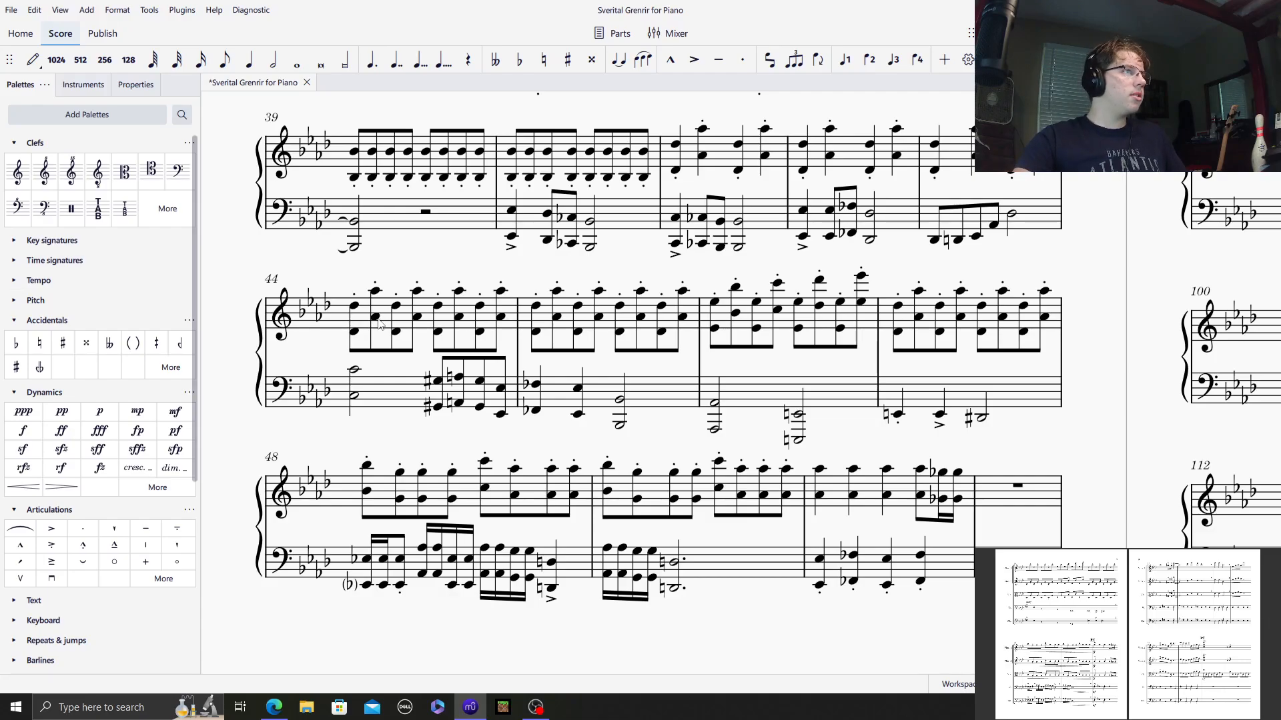
# Enter staccato quarter notes E♭3, F♭3, E♭3, F♭3 in the bass staff of measure 51.
pyautogui.click(980, 550)
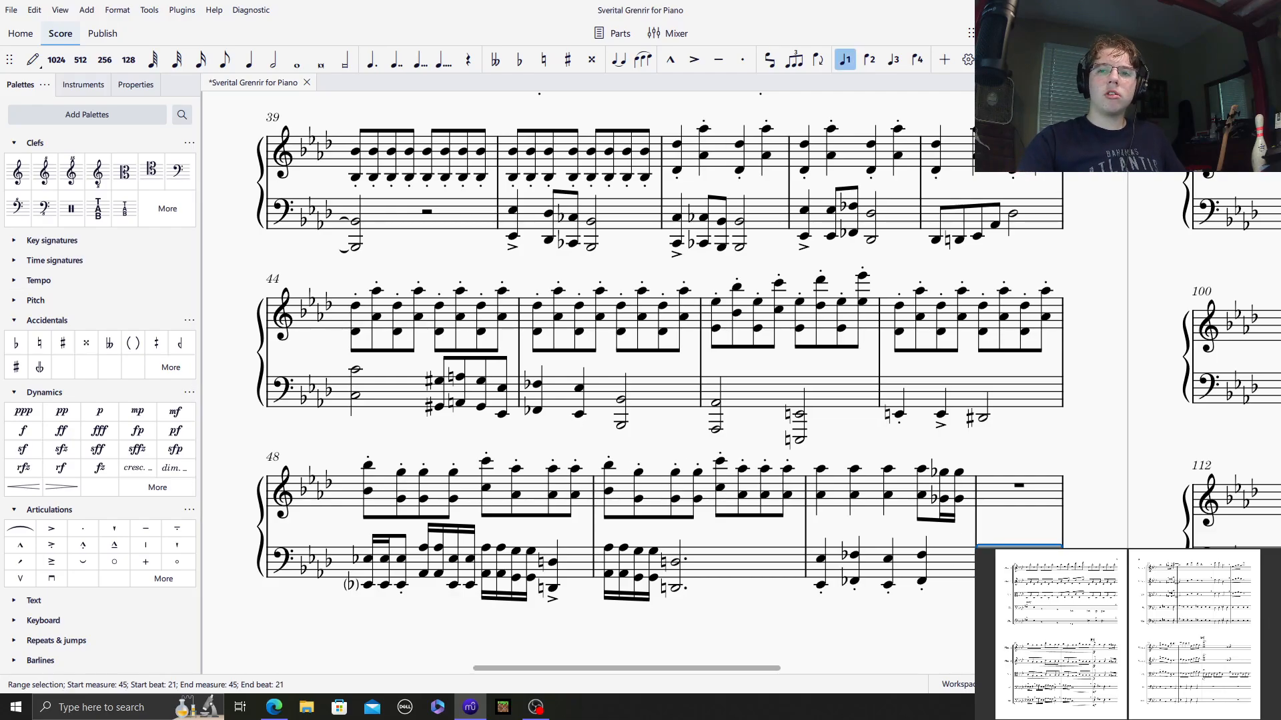
pyautogui.scroll(5, 1014, 558)
pyautogui.moveTo(1012, 517); pyautogui.dragTo(773, 468)
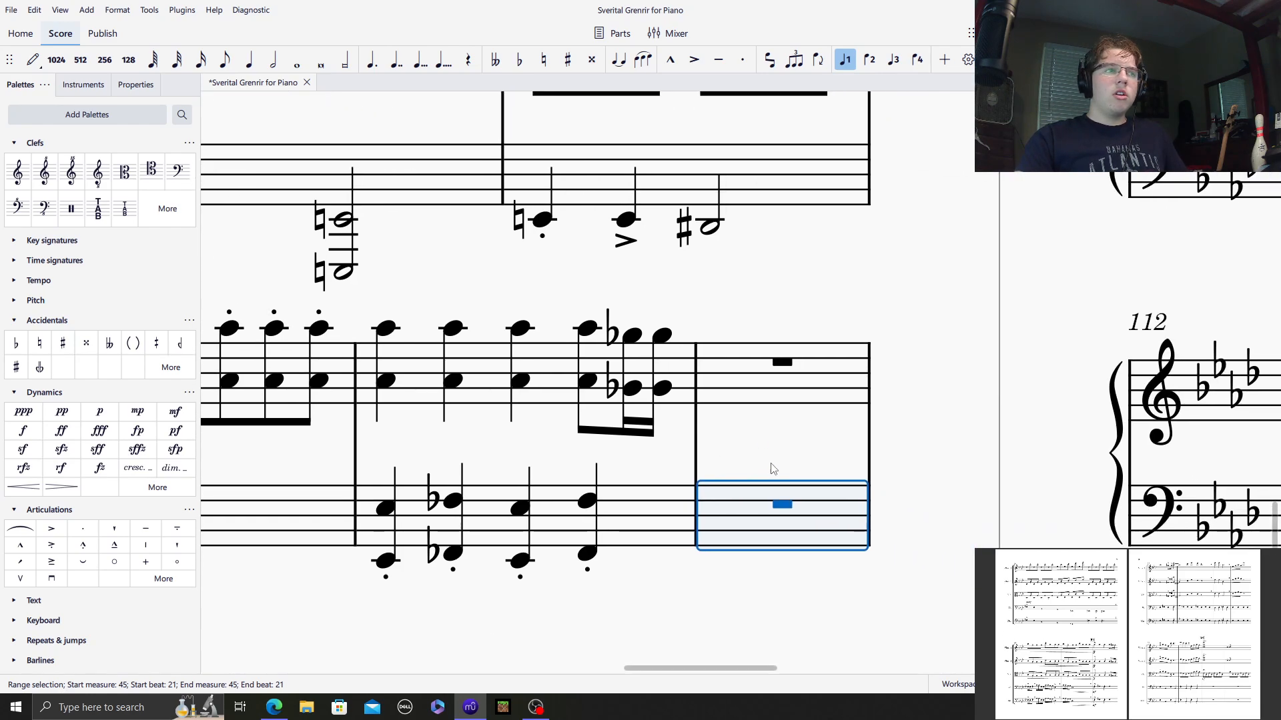
pyautogui.click(32, 59)
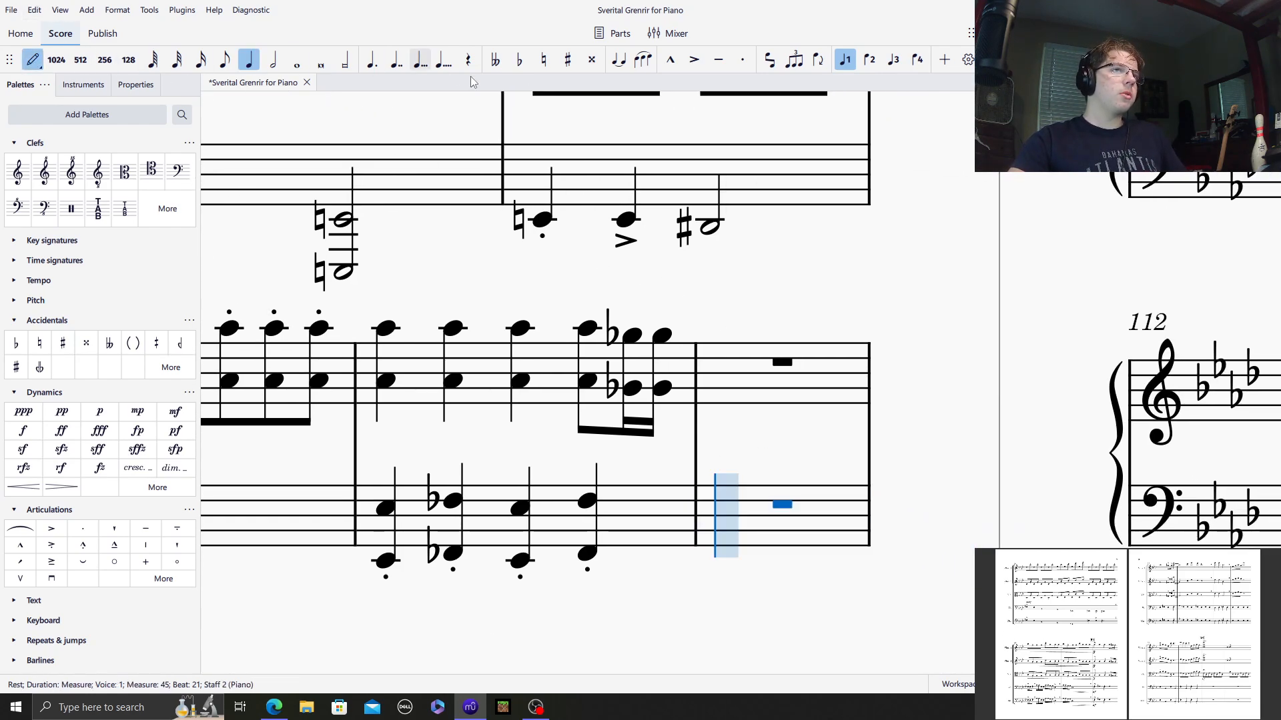
pyautogui.click(742, 59)
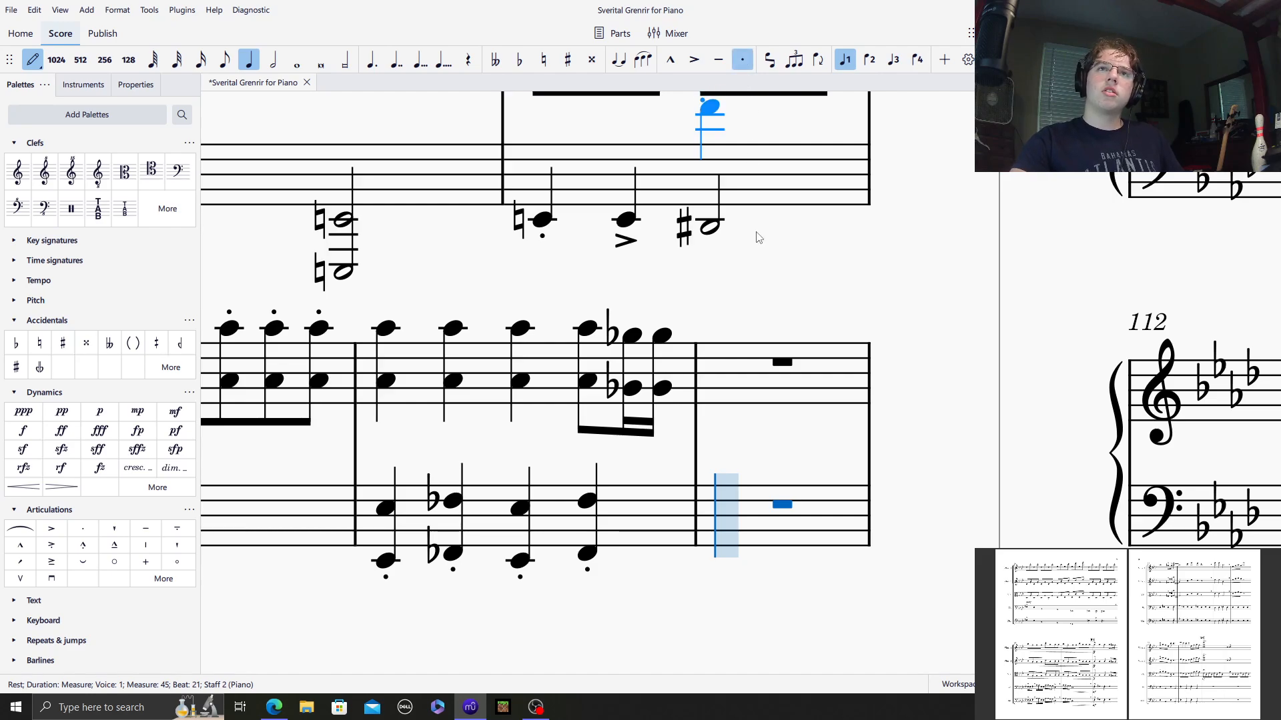
pyautogui.click(733, 510)
pyautogui.click(735, 512)
pyautogui.click(519, 60)
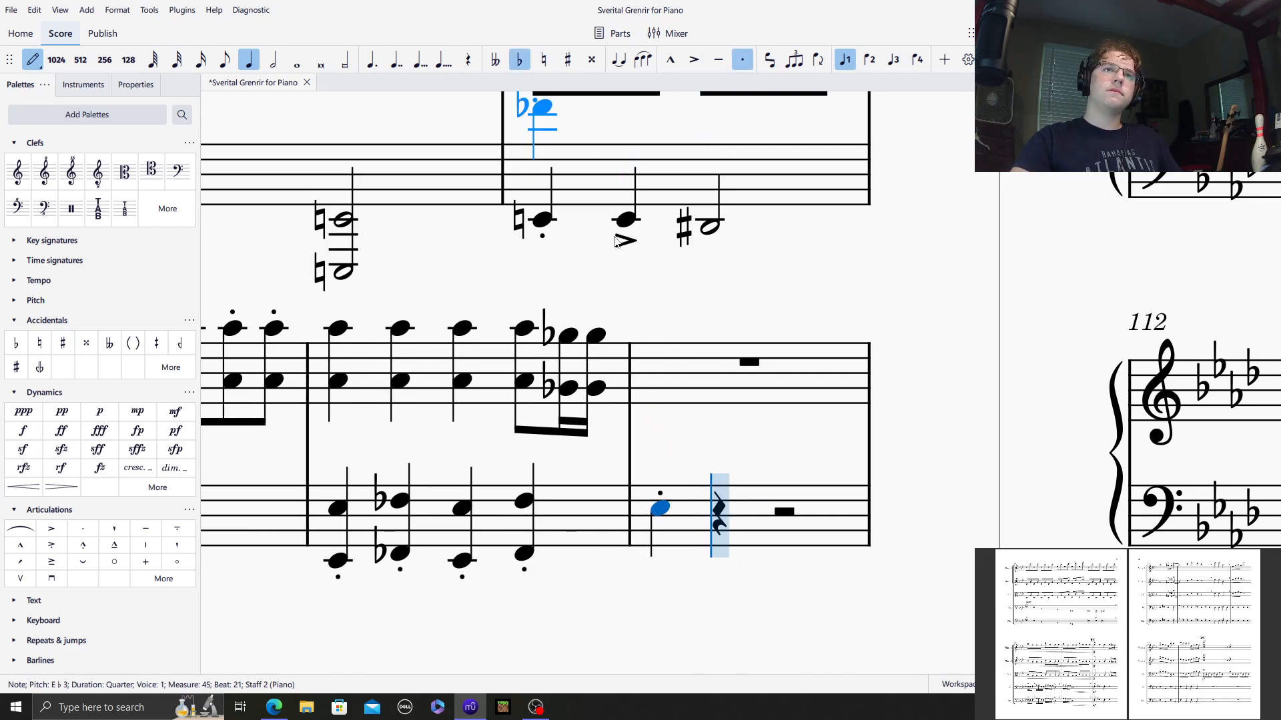
pyautogui.click(723, 500)
pyautogui.click(780, 509)
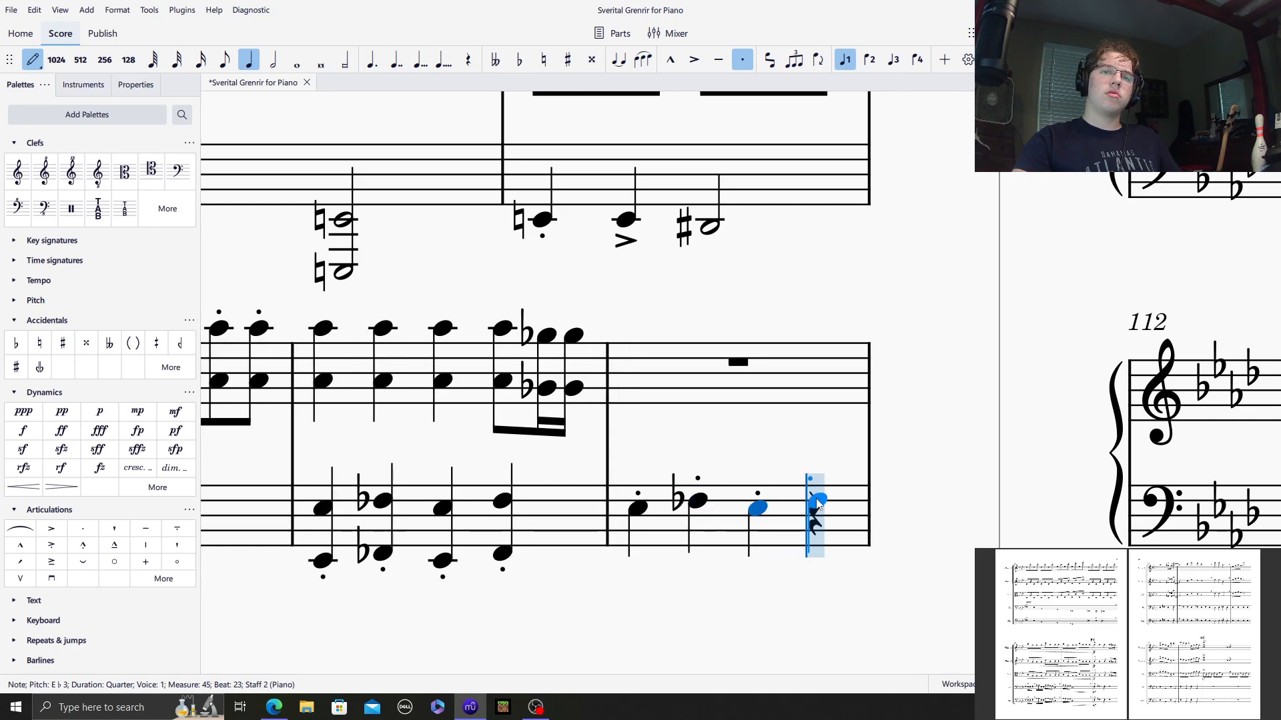
pyautogui.click(815, 508)
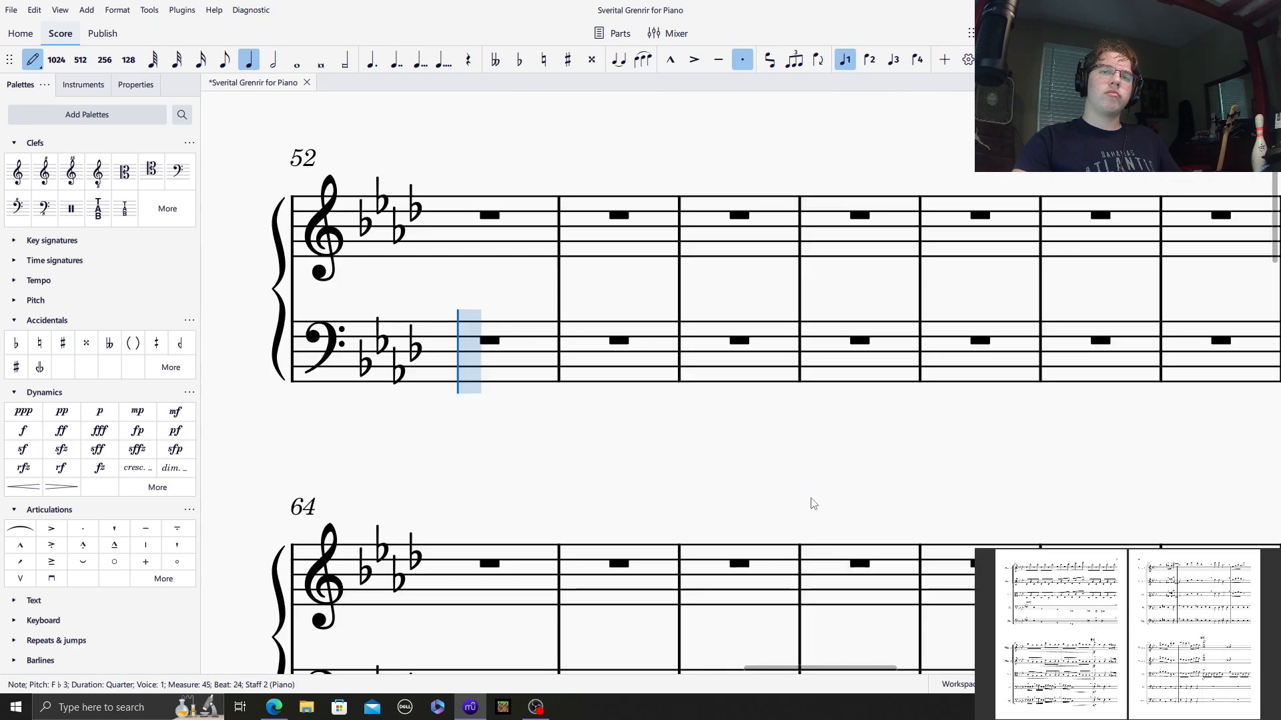
# Enter staccato quarter notes A♭3, F♭3, F♭3, E♭3 in the bass staff of measure 52.
pyautogui.click(523, 323)
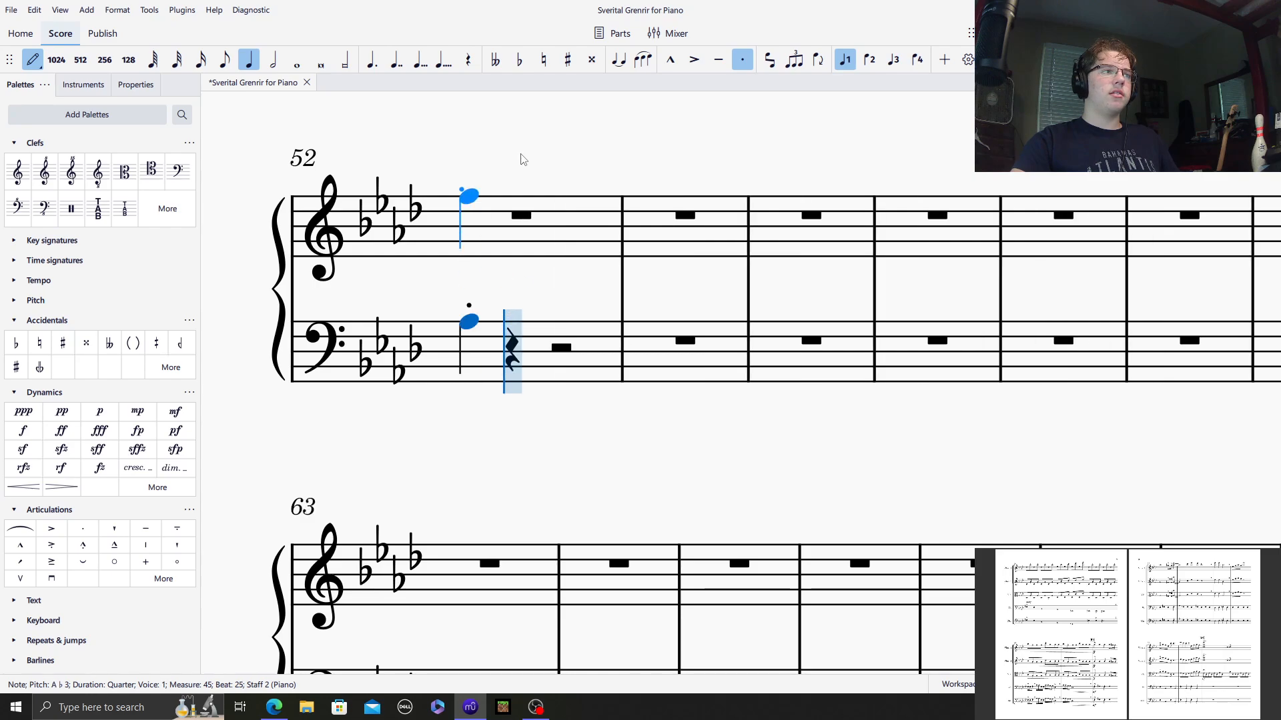
pyautogui.click(519, 60)
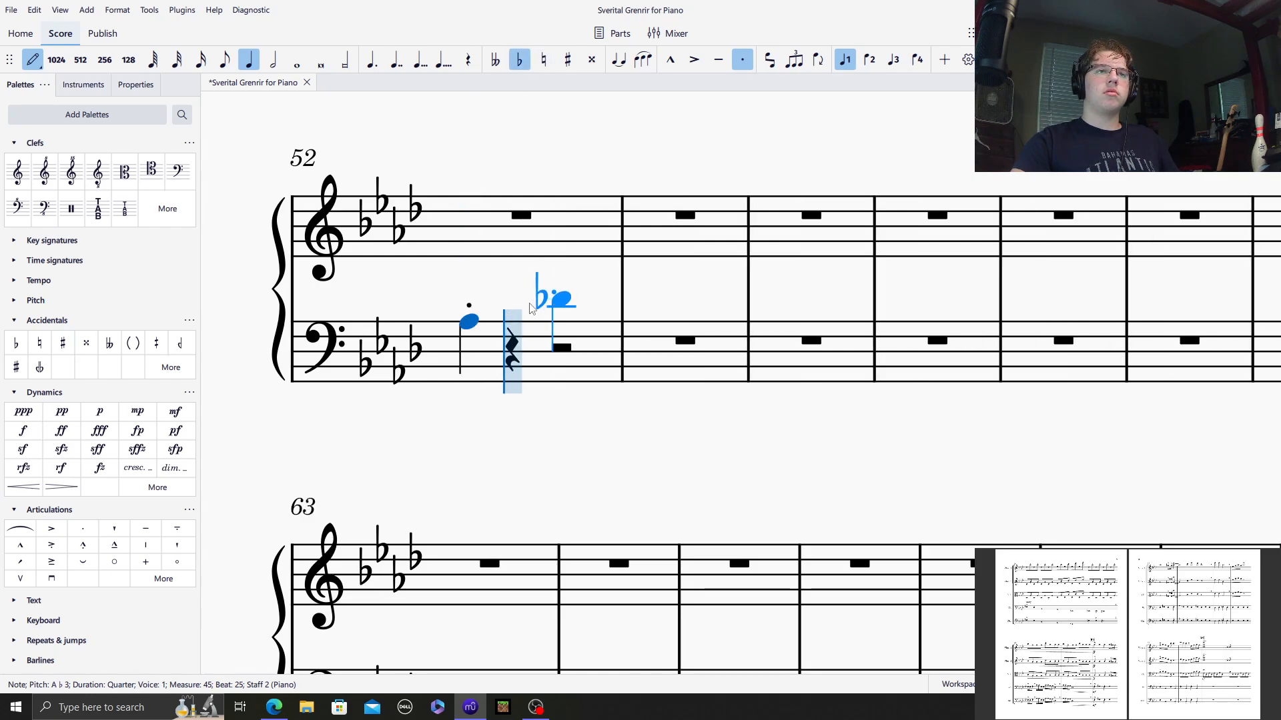
pyautogui.click(514, 338)
pyautogui.click(553, 338)
pyautogui.click(598, 346)
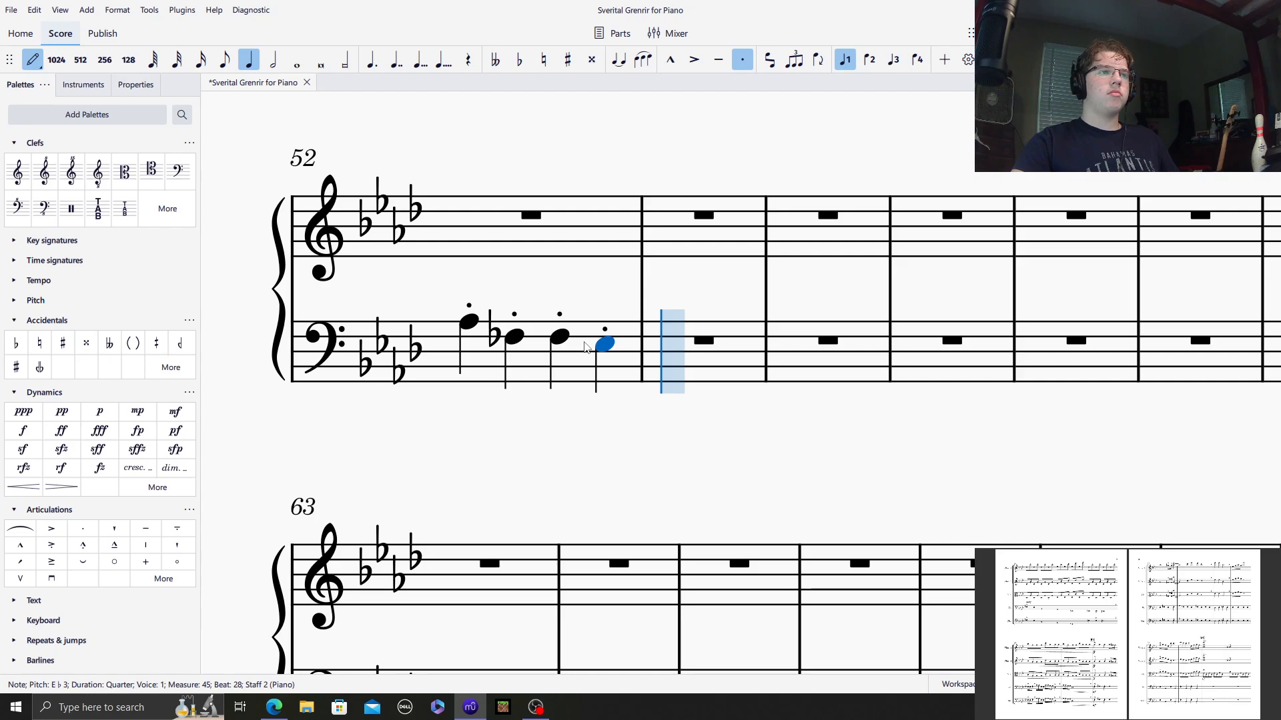
# Fill measure 53's bass staff with staccato quarter notes F♭3, E♭3, F♭3, E♭3.
pyautogui.click(519, 59)
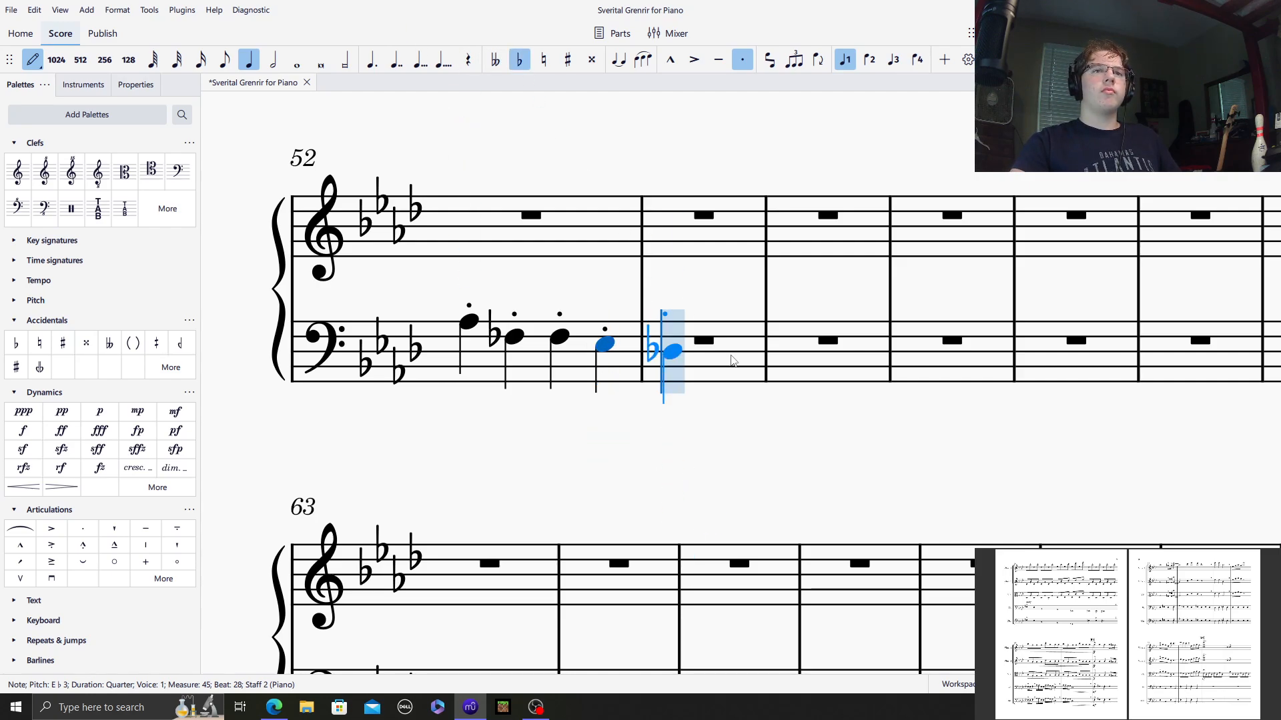
pyautogui.click(671, 338)
pyautogui.click(732, 344)
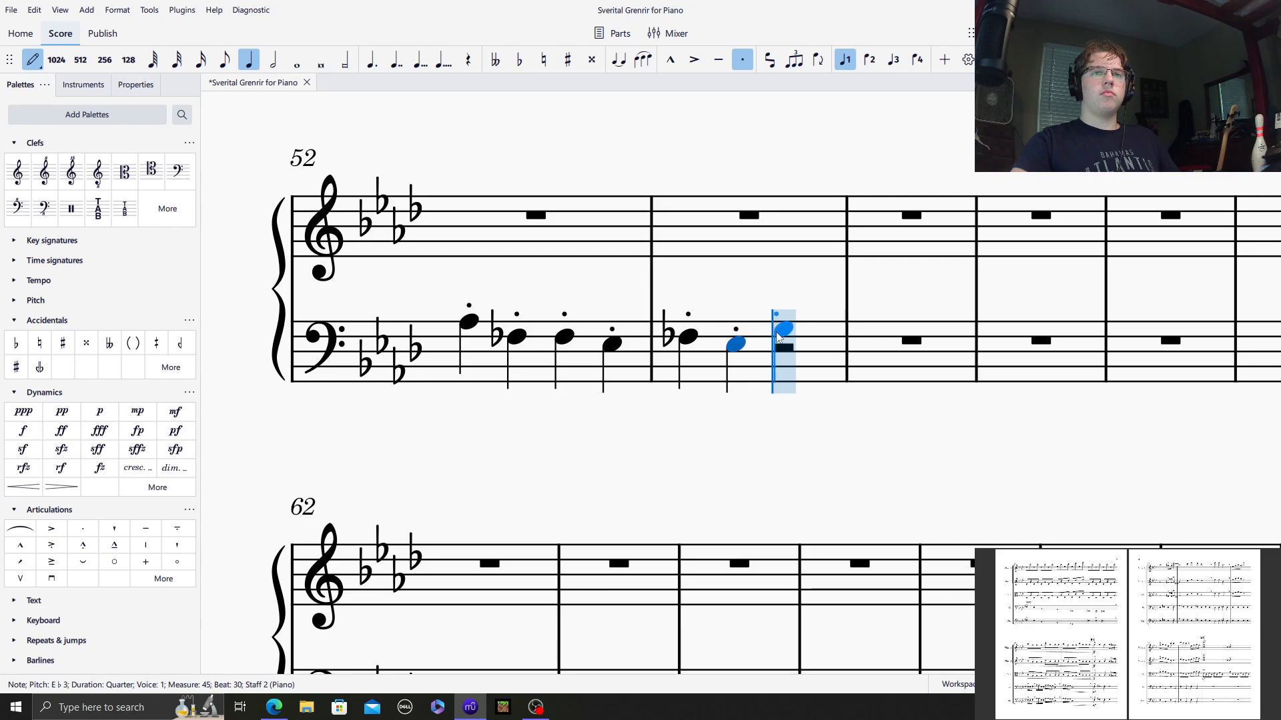
pyautogui.click(779, 338)
pyautogui.click(822, 344)
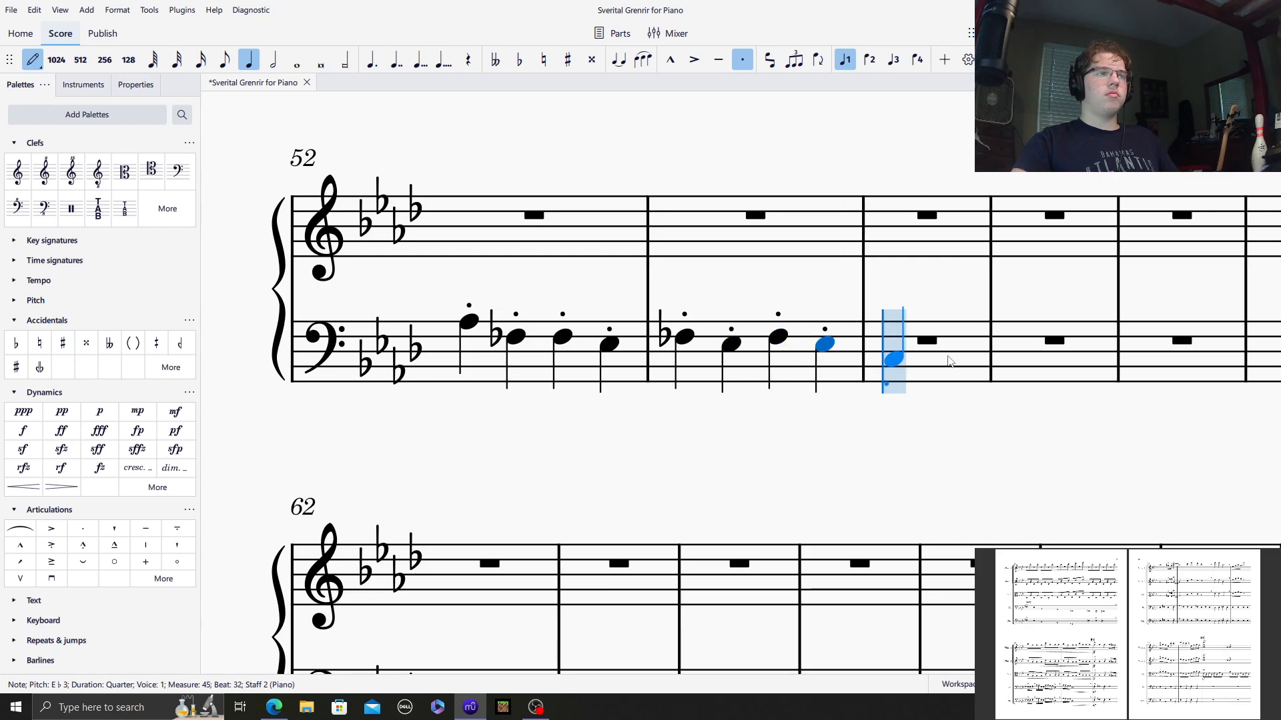
# Enter staccato quarter notes D♭3, E♭3, F♭3, E♭3 in the bass staff of measure 54.
pyautogui.click(894, 352)
pyautogui.click(922, 350)
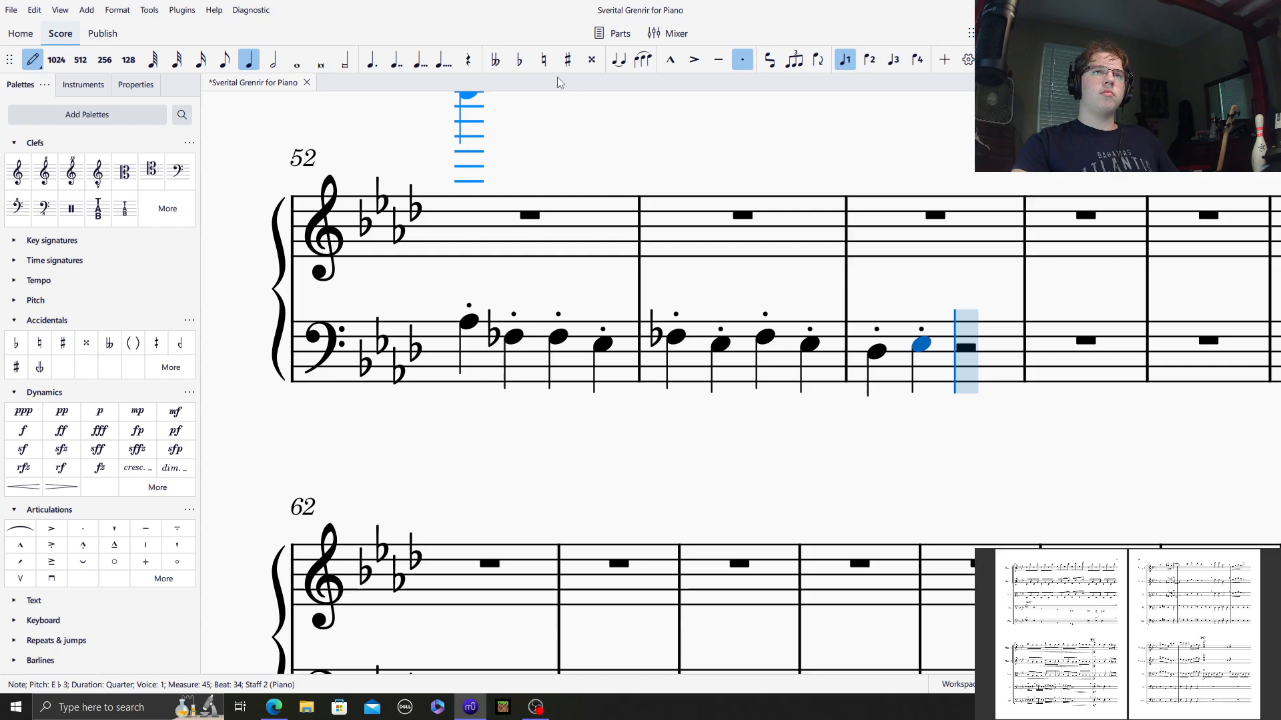
pyautogui.click(519, 59)
pyautogui.click(959, 351)
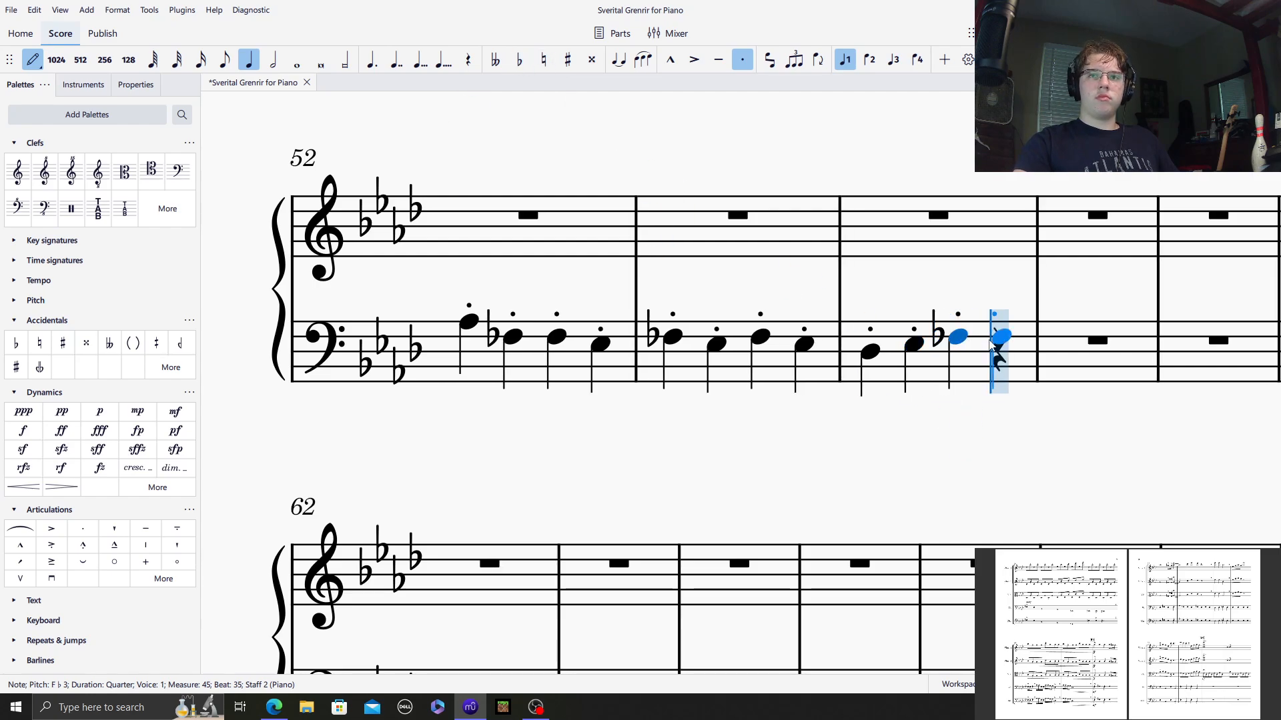
pyautogui.press('0')
pyautogui.click(1006, 346)
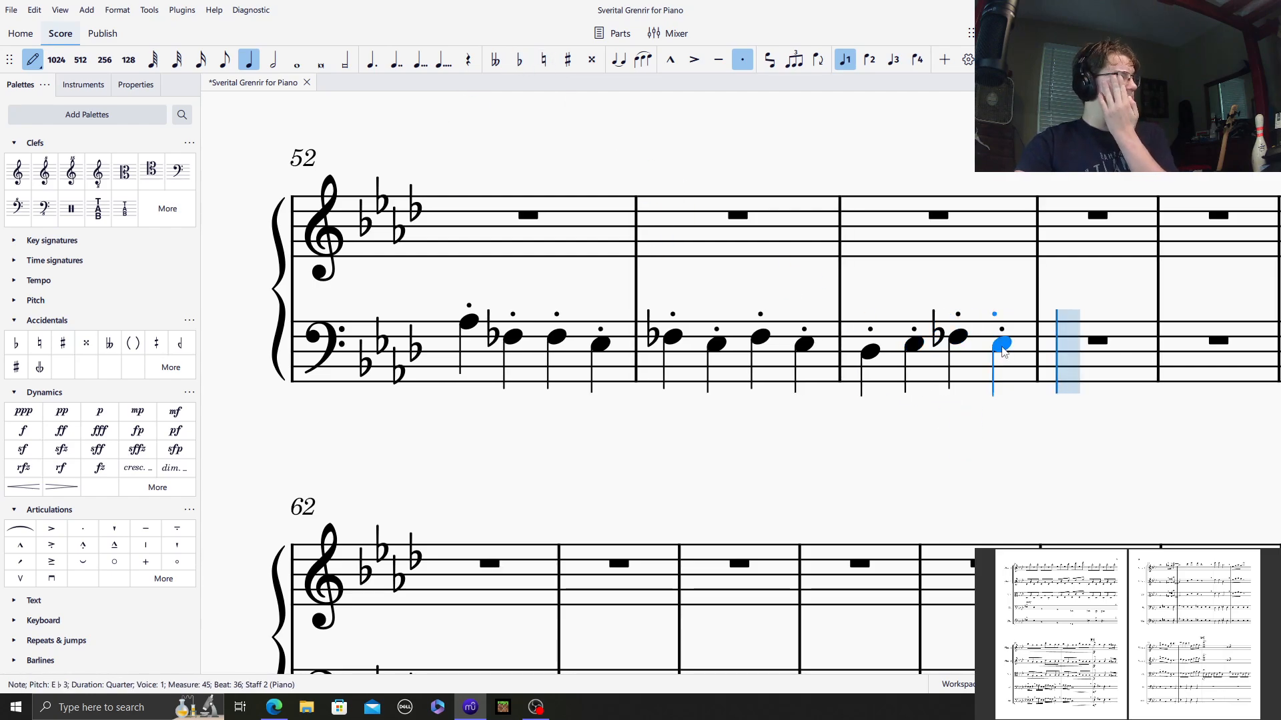
# Fill measure 55's bass staff with four staccato E♭3 quarter notes.
pyautogui.click(1068, 345)
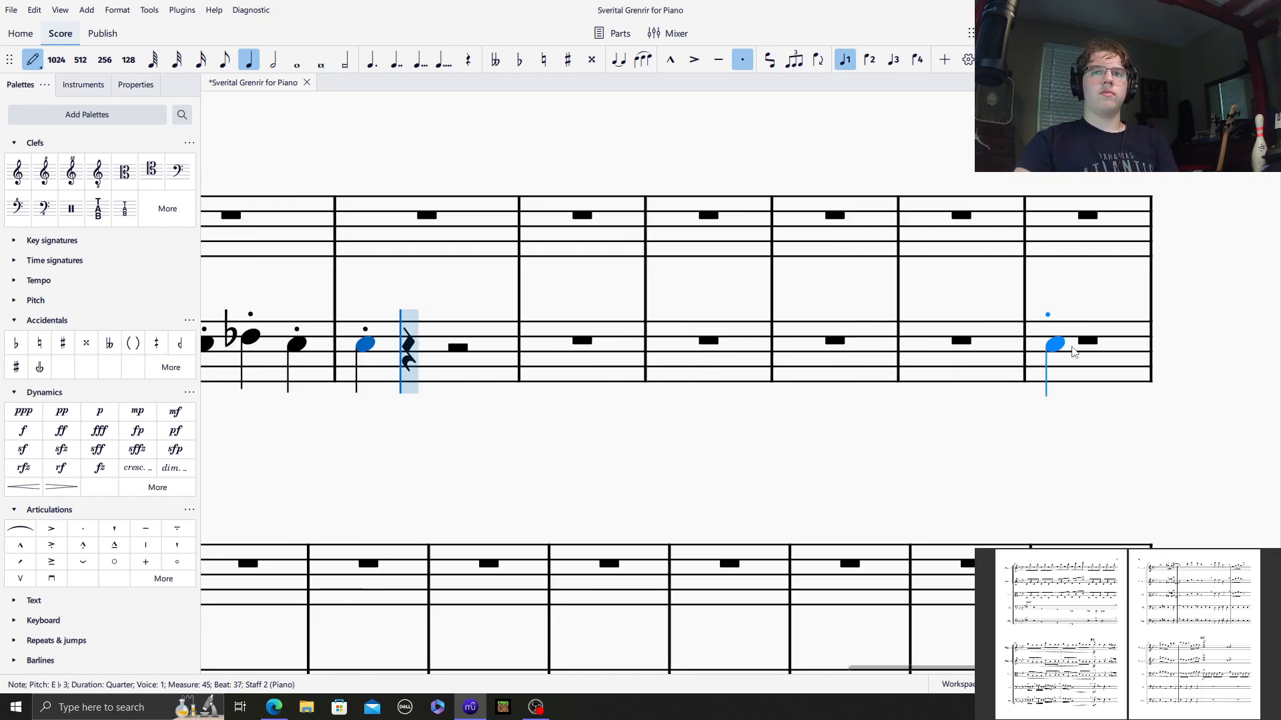
pyautogui.click(412, 347)
pyautogui.click(457, 347)
pyautogui.click(483, 347)
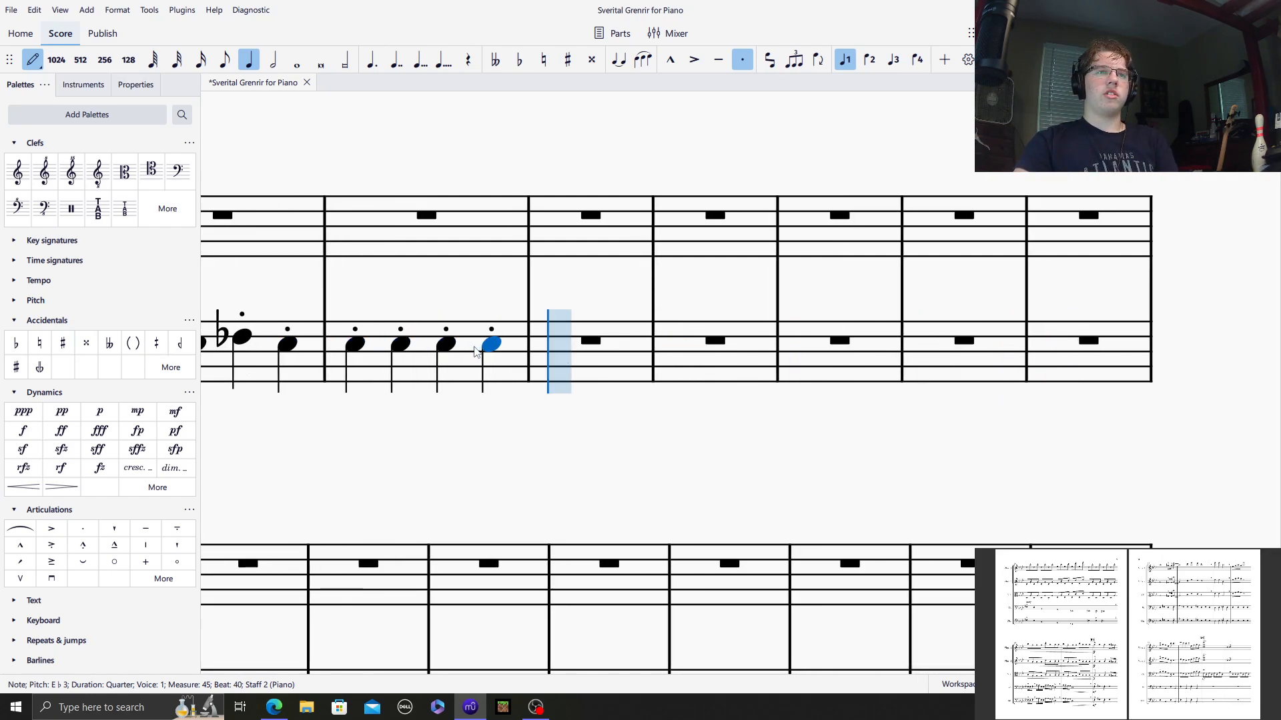
# Double measure 51's bass notes an octave lower by adding E♭2, F♭2, E♭2, F♭2 beneath them.
pyautogui.scroll(7, 569, 490)
pyautogui.scroll(-5, 723, 541)
pyautogui.scroll(-8, 724, 543)
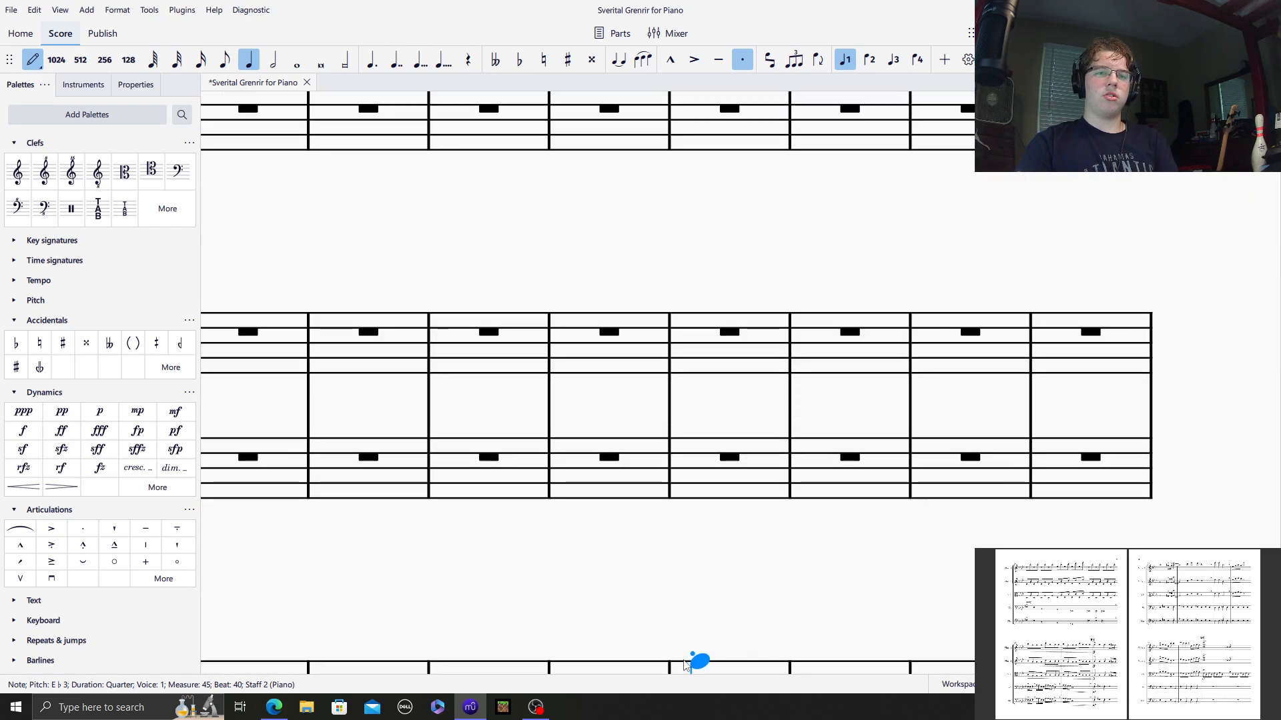
pyautogui.moveTo(916, 670); pyautogui.dragTo(760, 622)
pyautogui.scroll(-20, 728, 557)
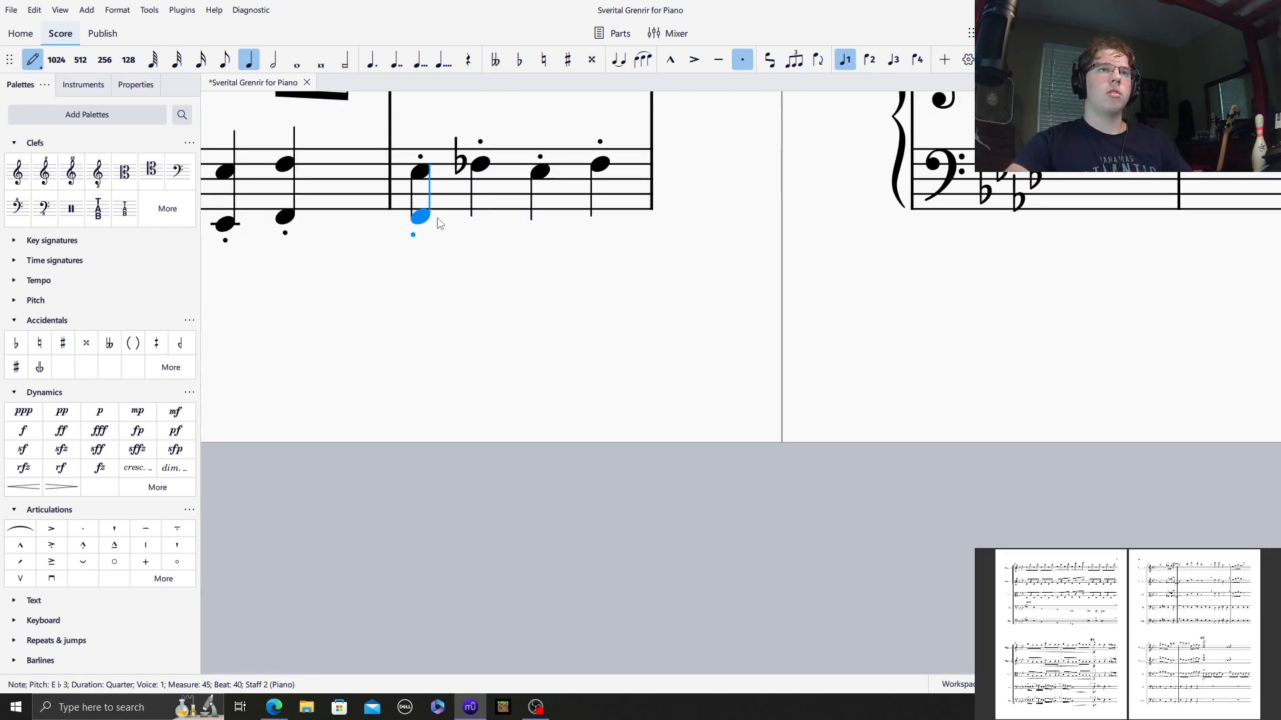
pyautogui.click(420, 225)
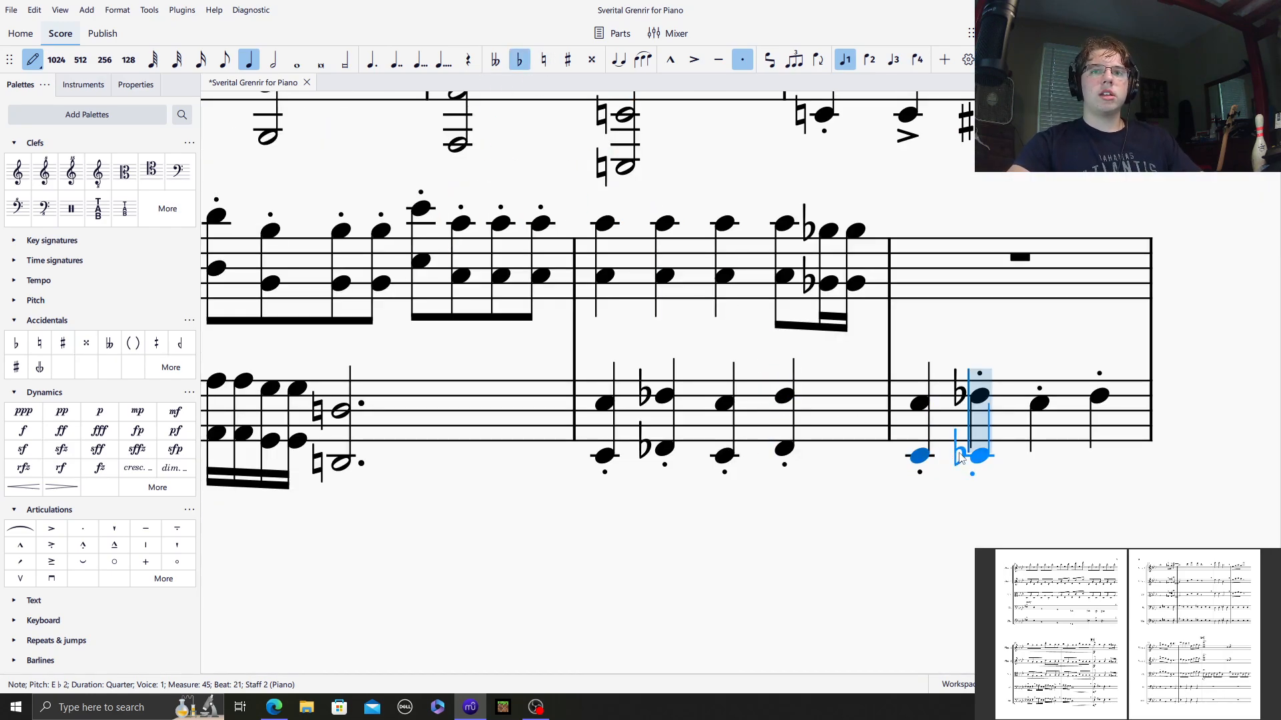
pyautogui.click(979, 448)
pyautogui.click(1038, 453)
pyautogui.click(1081, 448)
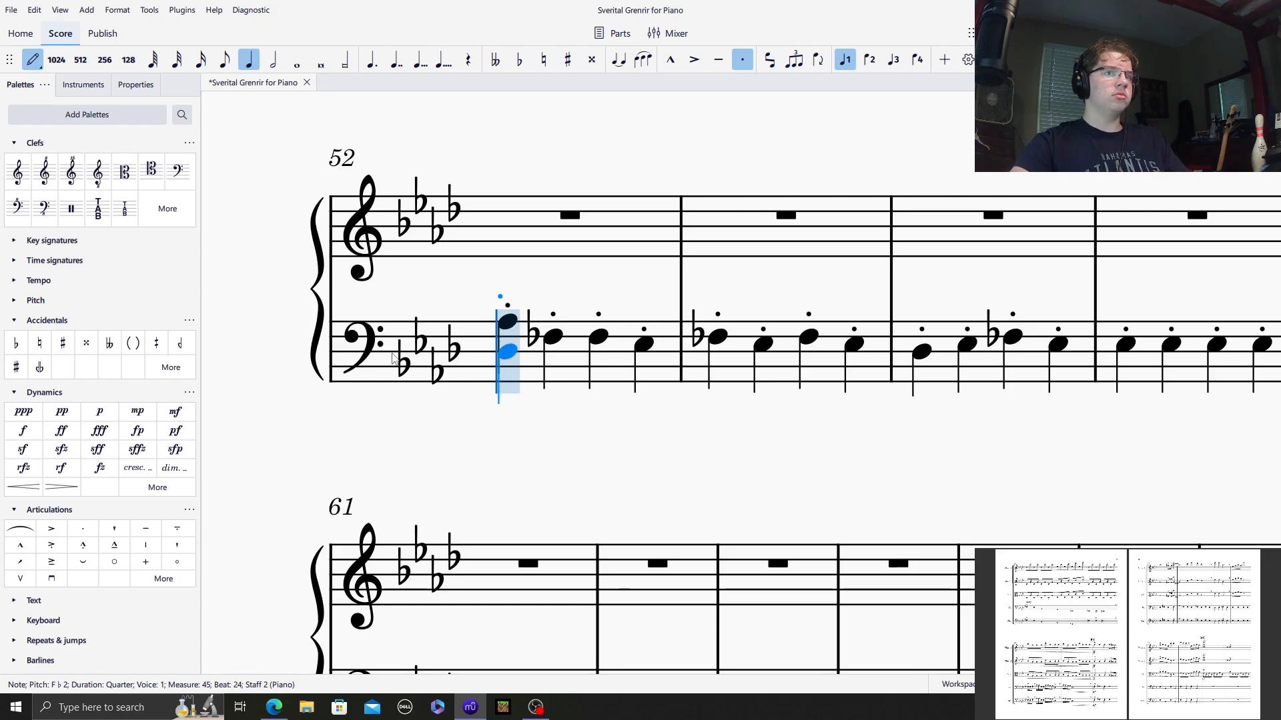
# Add lower octave notes A♭2, F♭2, F♭2, E♭2 beneath the four bass notes of measure 52.
pyautogui.click(506, 372)
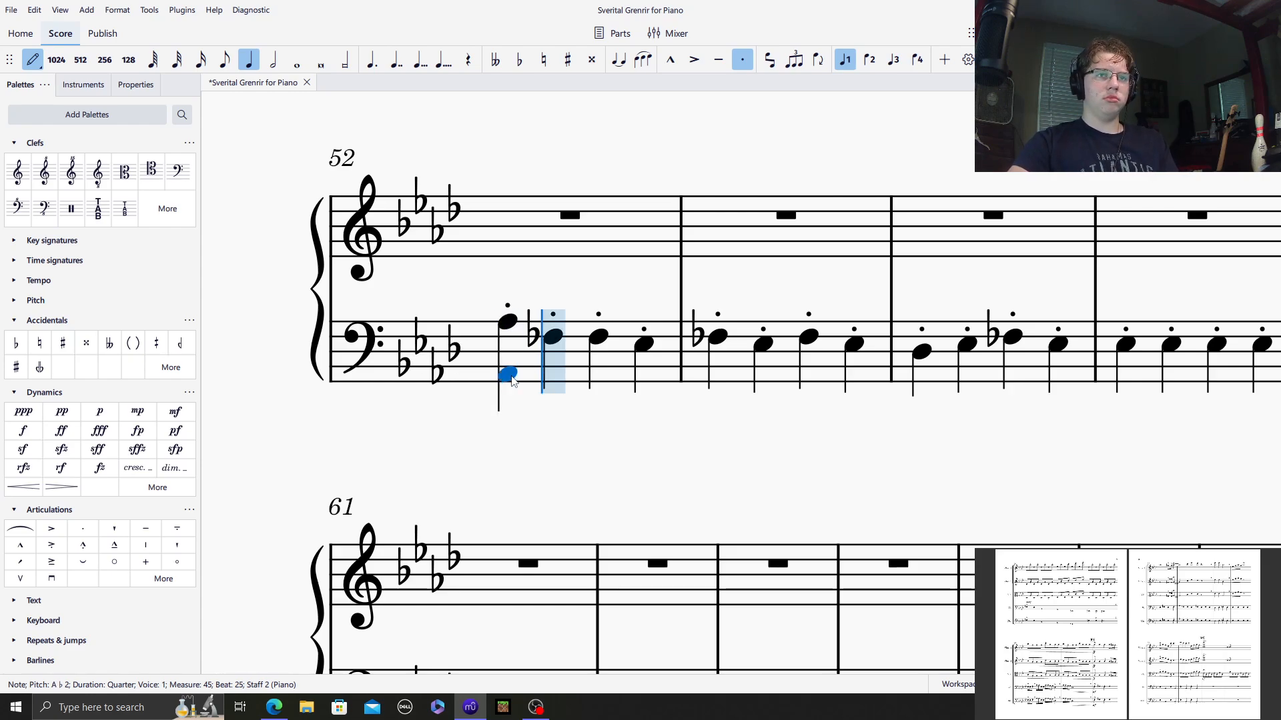
pyautogui.click(553, 389)
pyautogui.click(598, 389)
pyautogui.click(644, 396)
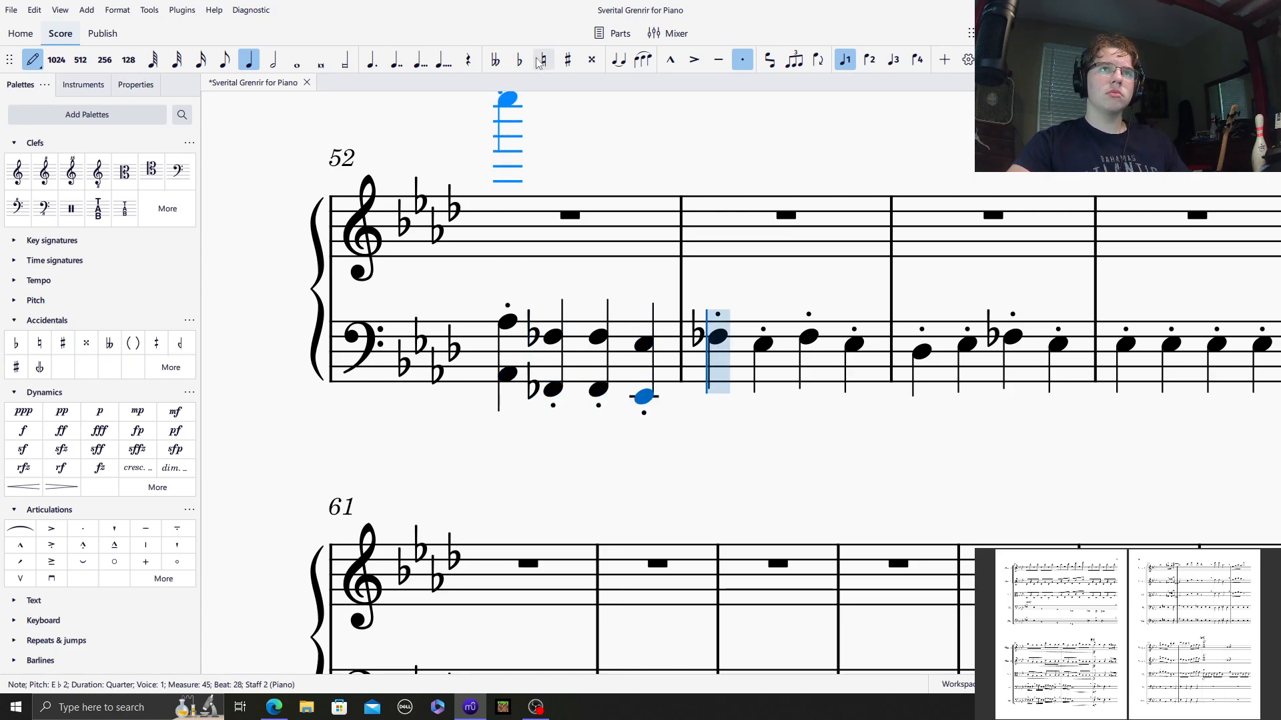
# Add lower octave notes F♭2, E♭2, F♭2, E♭2 beneath the four bass notes of measure 53.
pyautogui.click(718, 403)
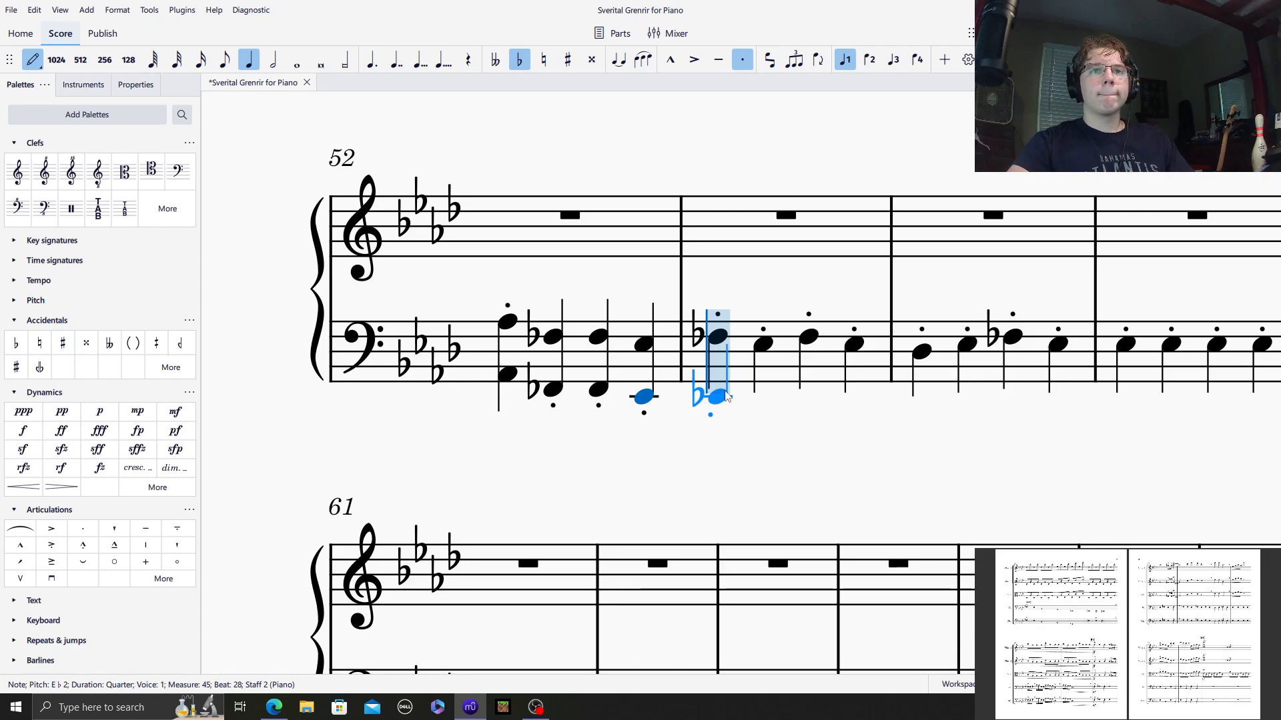
pyautogui.click(717, 391)
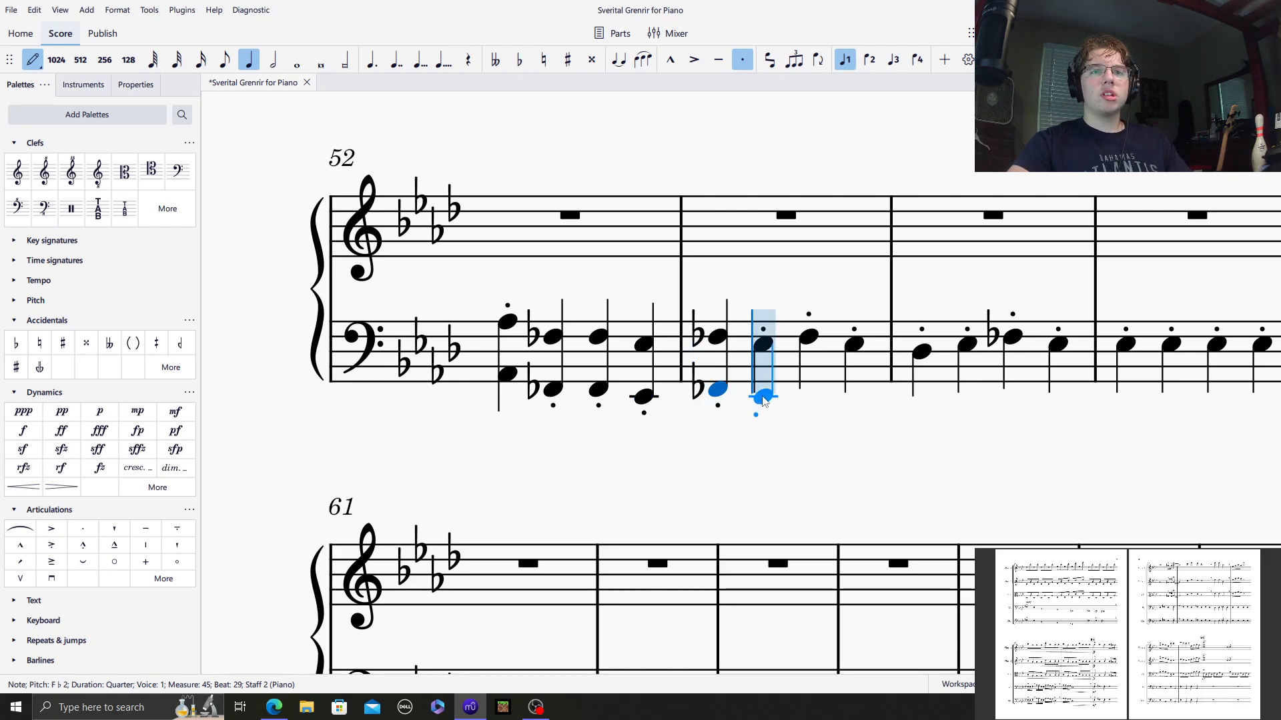
pyautogui.click(763, 397)
pyautogui.click(808, 389)
pyautogui.click(854, 399)
# Double measure 54's bass notes at the lower octave with D♭2, E♭2, F♭2, E♭2, undoing a misplaced C2 on beat one.
pyautogui.click(920, 408)
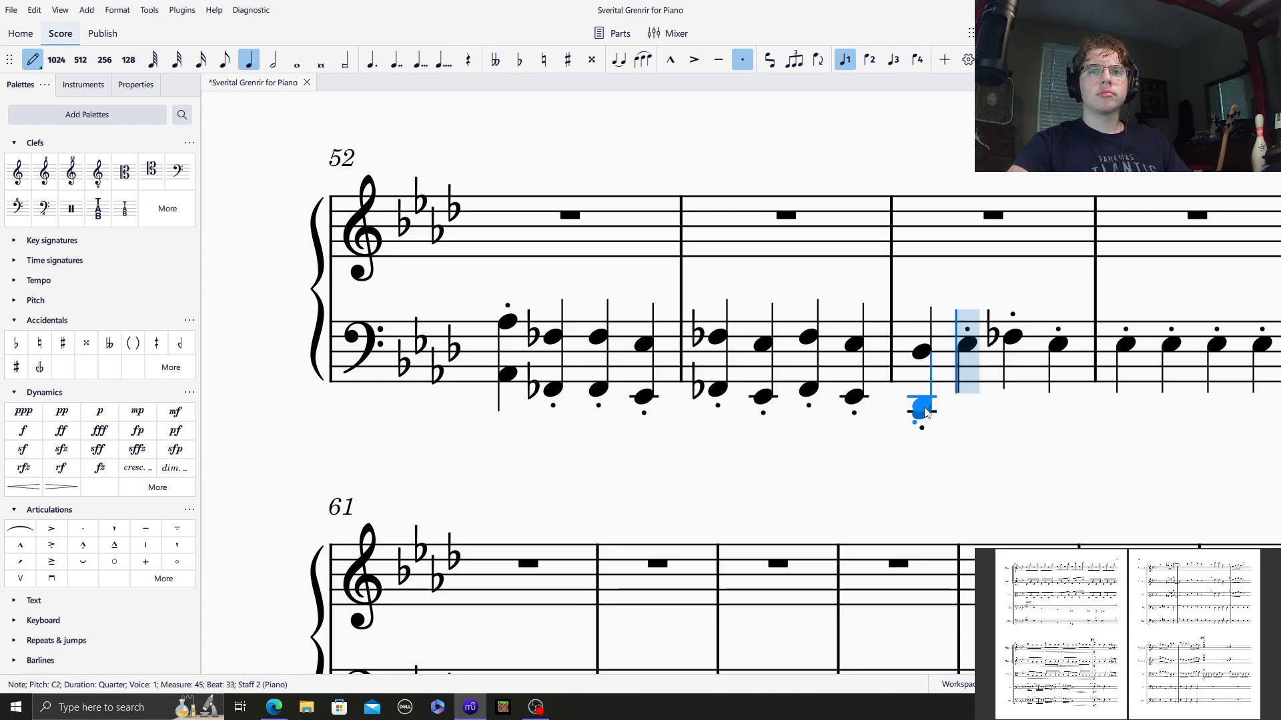
pyautogui.hotkey('ctrl', 'z')
pyautogui.click(922, 403)
pyautogui.click(955, 405)
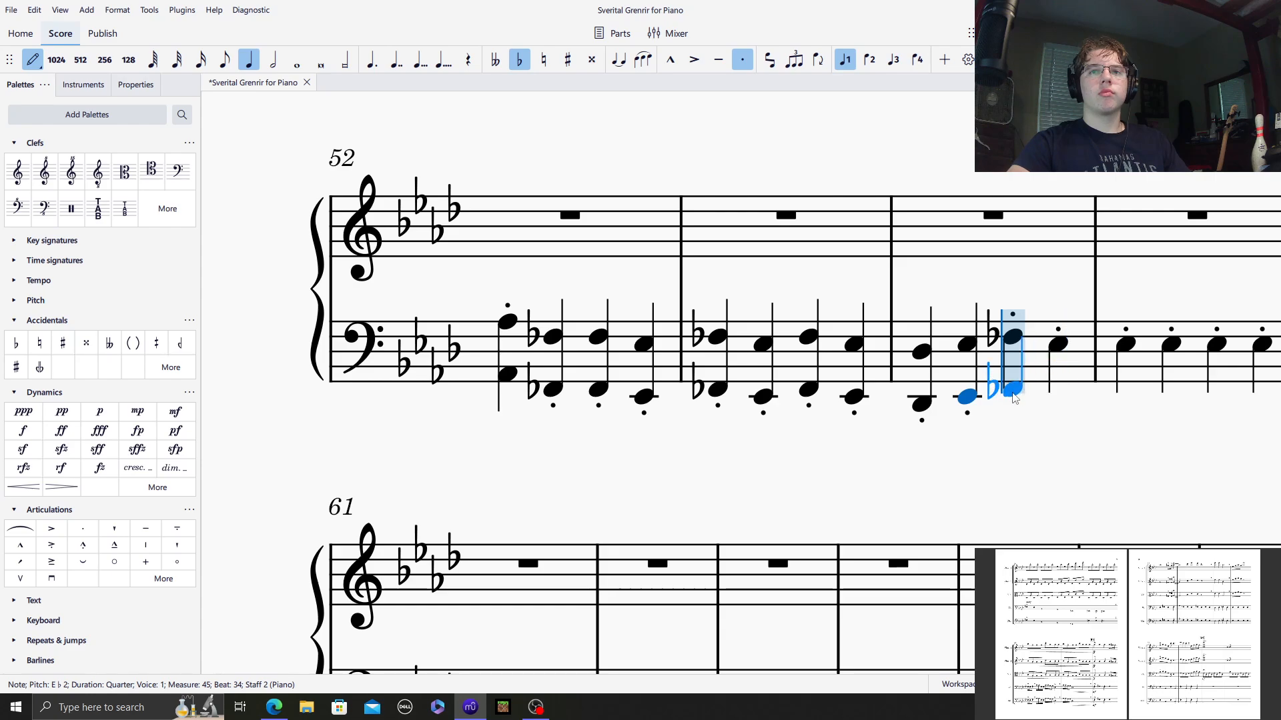
pyautogui.click(1008, 390)
pyautogui.click(1053, 399)
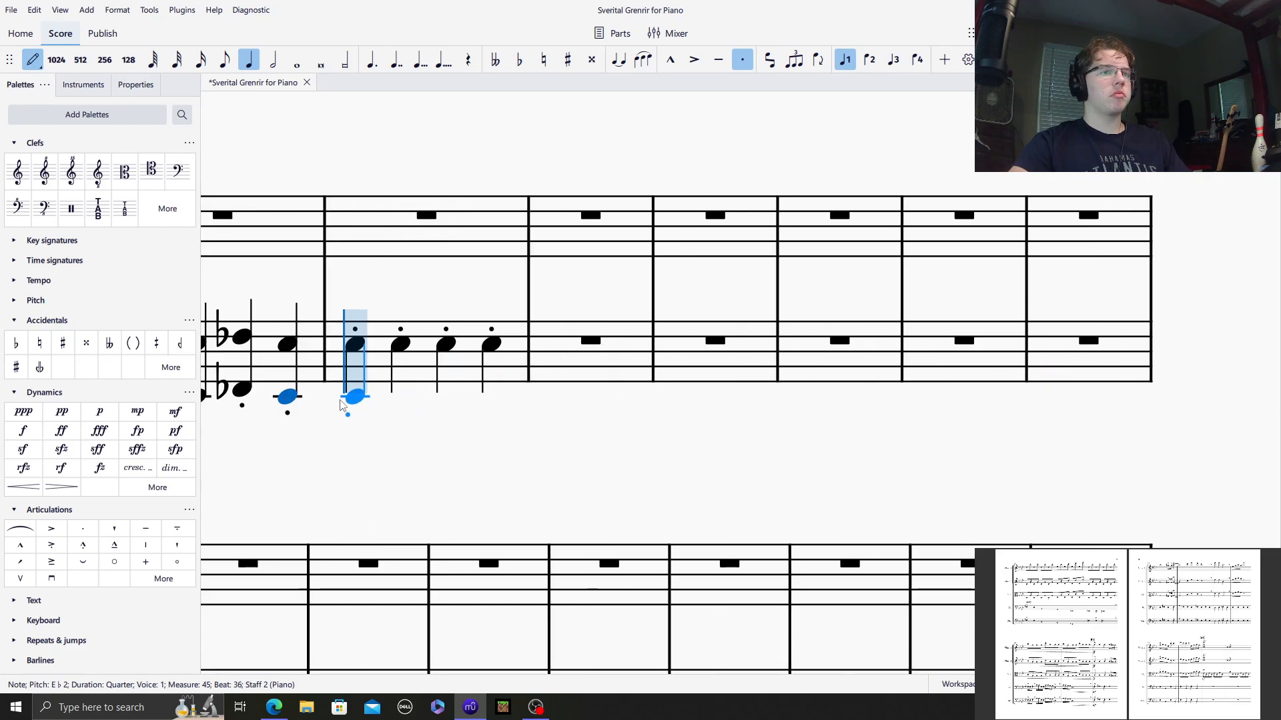
# Add E♭2 beneath each of the four bass notes in measure 55, and end note input.
pyautogui.click(347, 404)
pyautogui.click(393, 404)
pyautogui.click(439, 404)
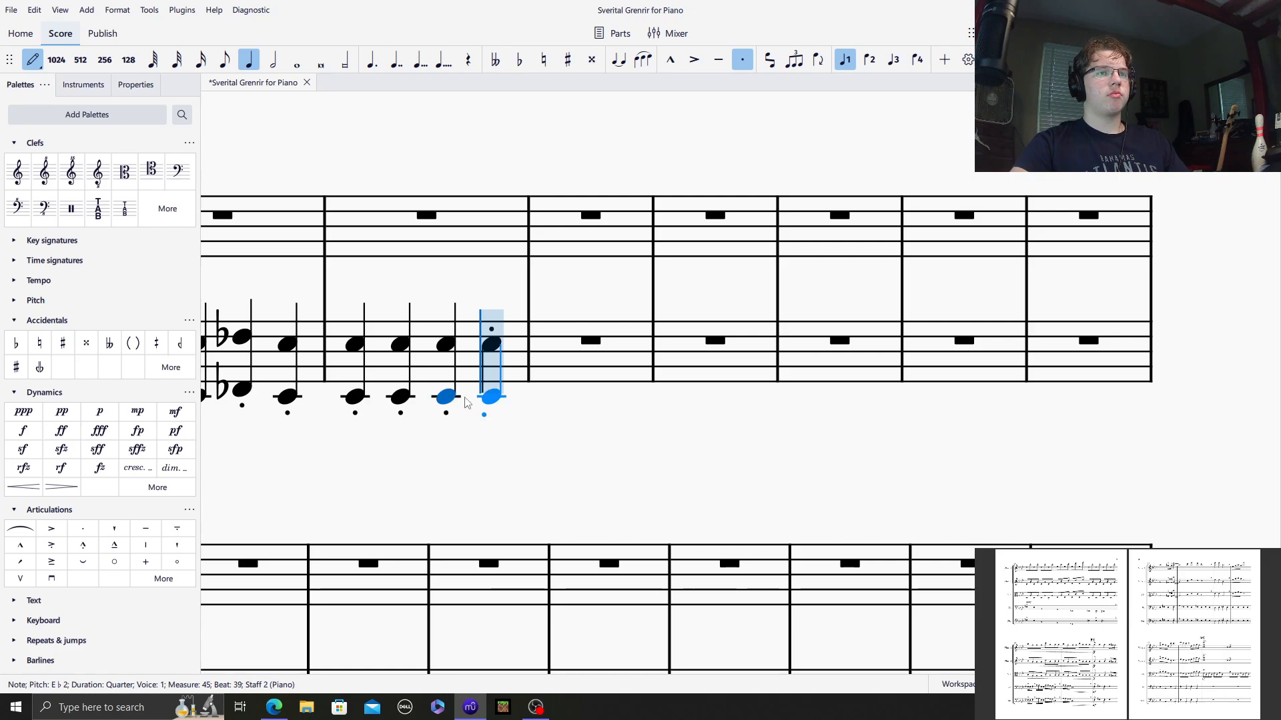
pyautogui.click(485, 403)
pyautogui.click(33, 60)
pyautogui.click(404, 135)
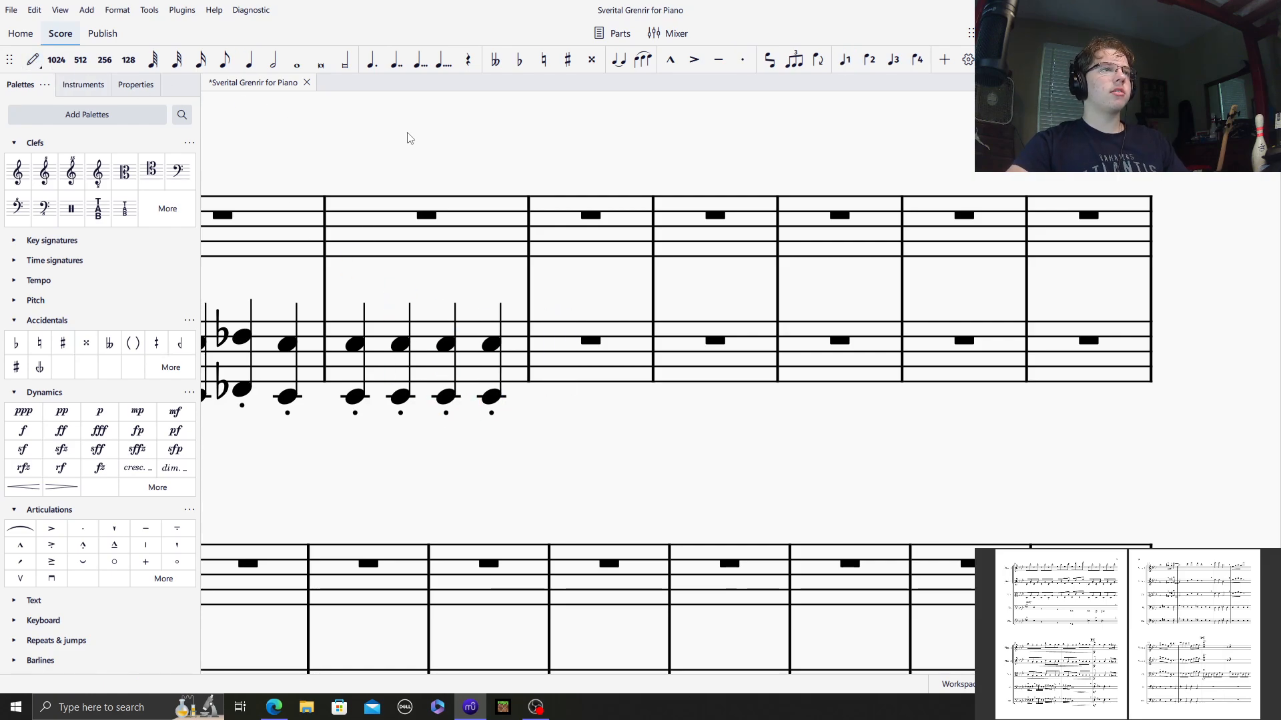
# Start note input in the empty treble measure 51 and enter a half-note octave of A♭5 and A♭4 on beat one.
pyautogui.moveTo(400, 137); pyautogui.dragTo(1150, 245)
pyautogui.scroll(-15, 653, 255)
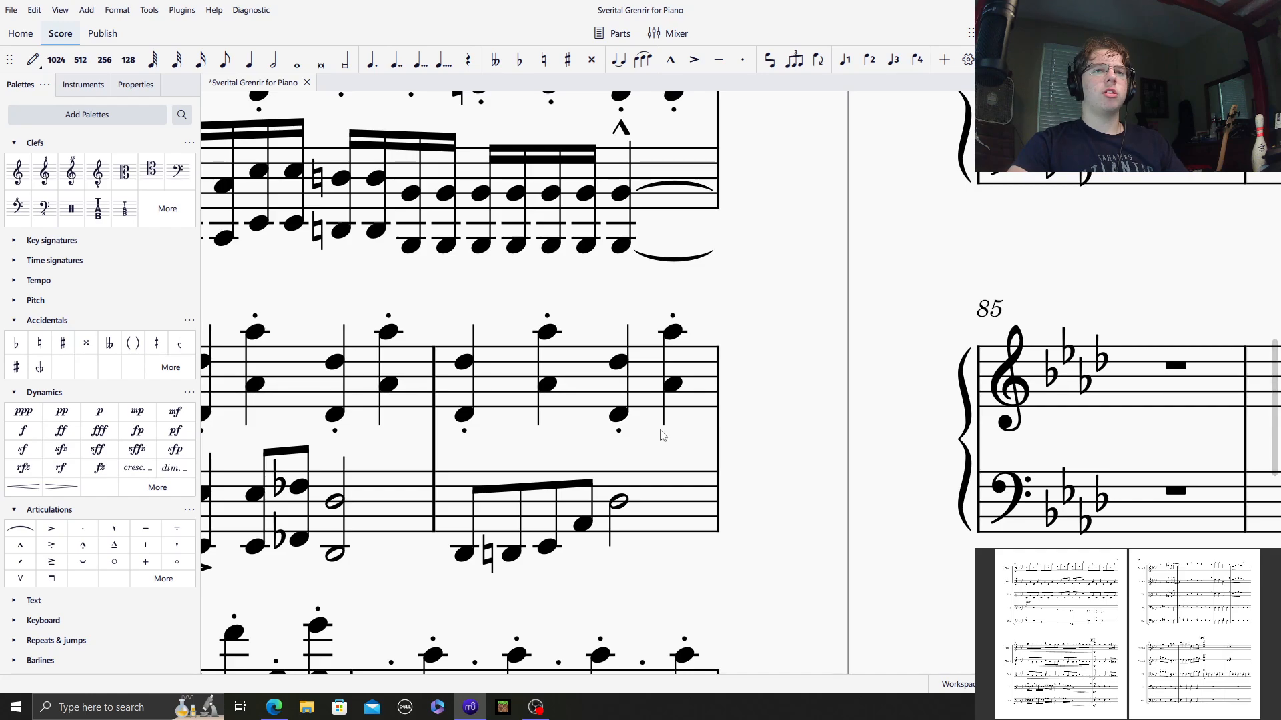
pyautogui.click(526, 313)
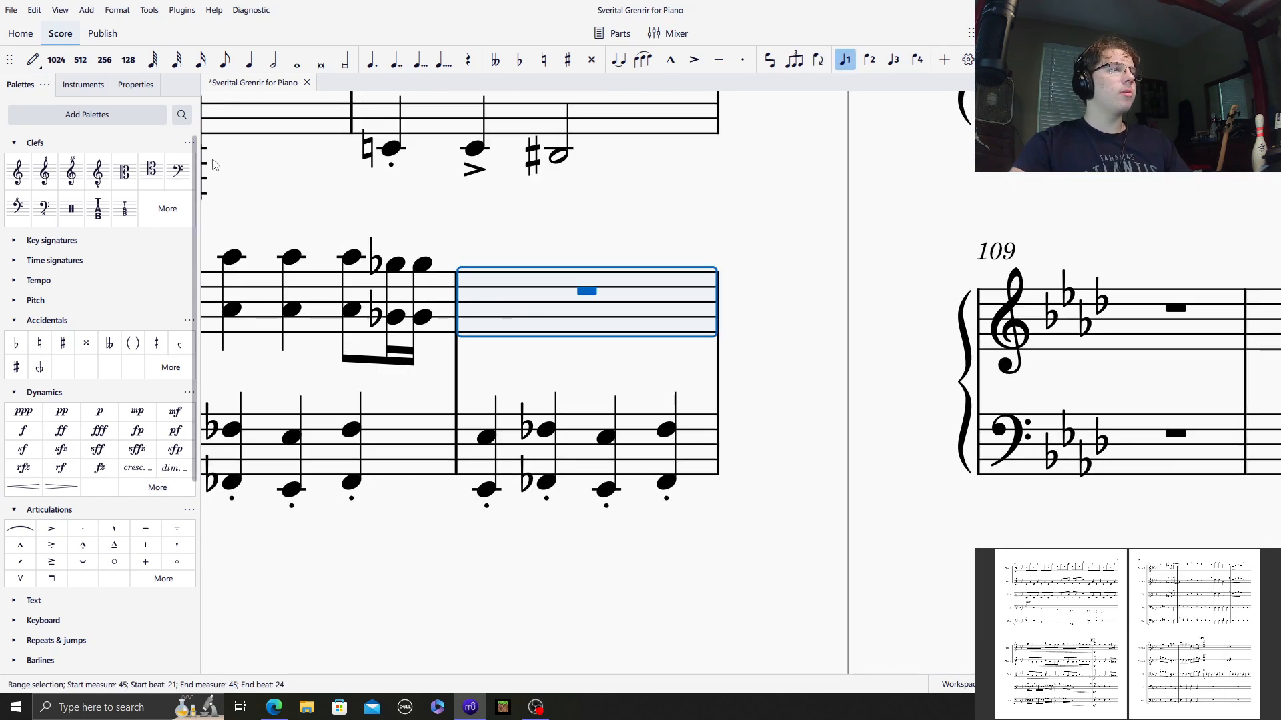
pyautogui.click(34, 61)
pyautogui.click(275, 63)
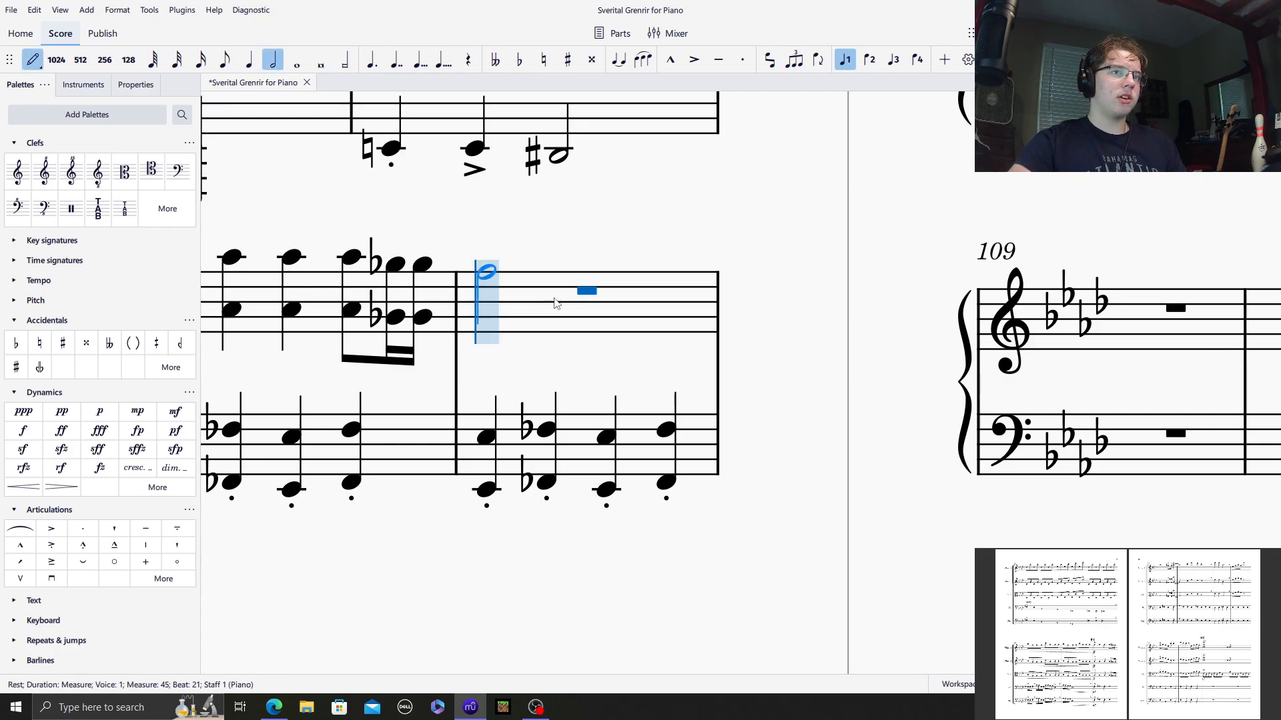
pyautogui.click(505, 261)
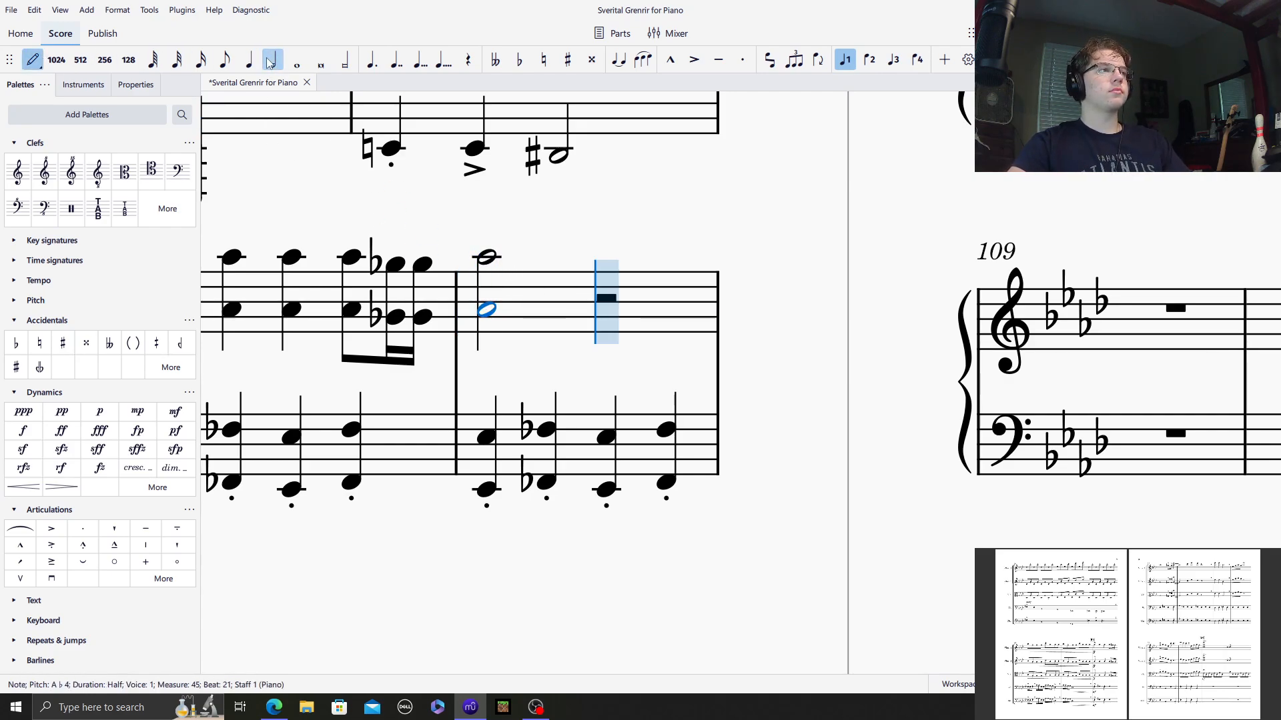
# Enter a staccato dotted-eighth octave of G♭5 and G♭4 with flat accidentals on beat three of treble measure 51.
pyautogui.press('3')
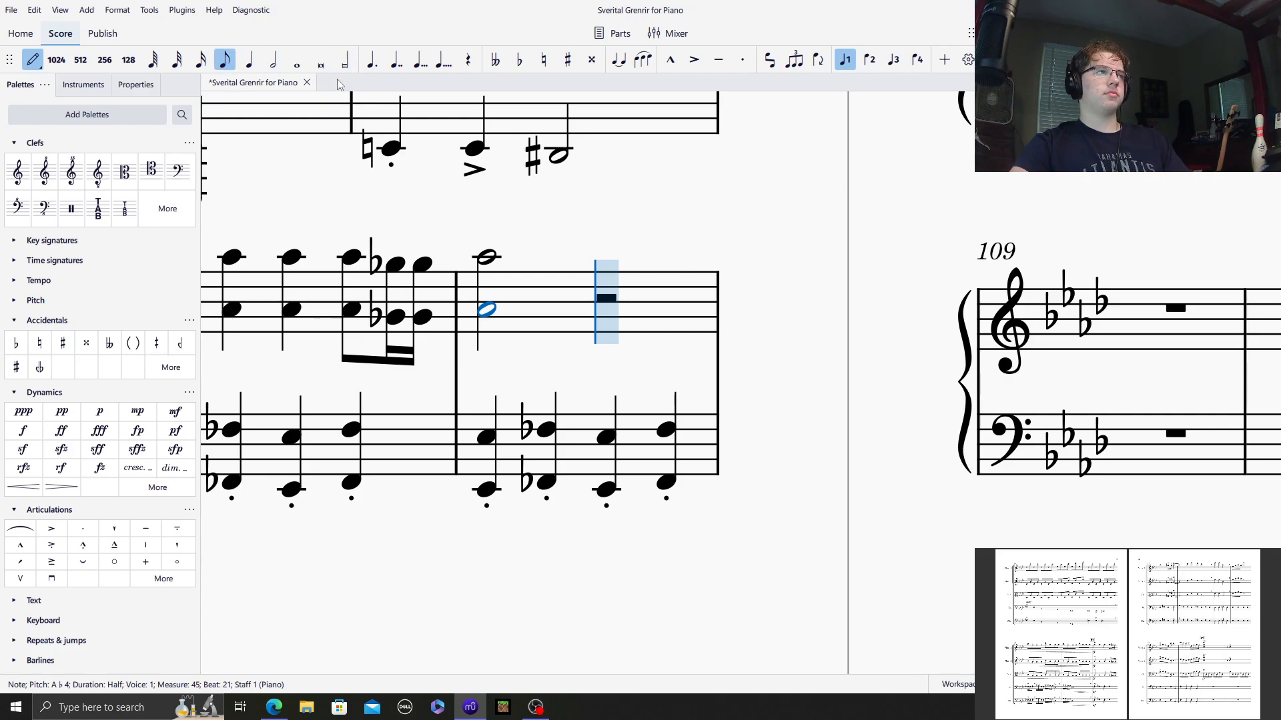
pyautogui.press('.')
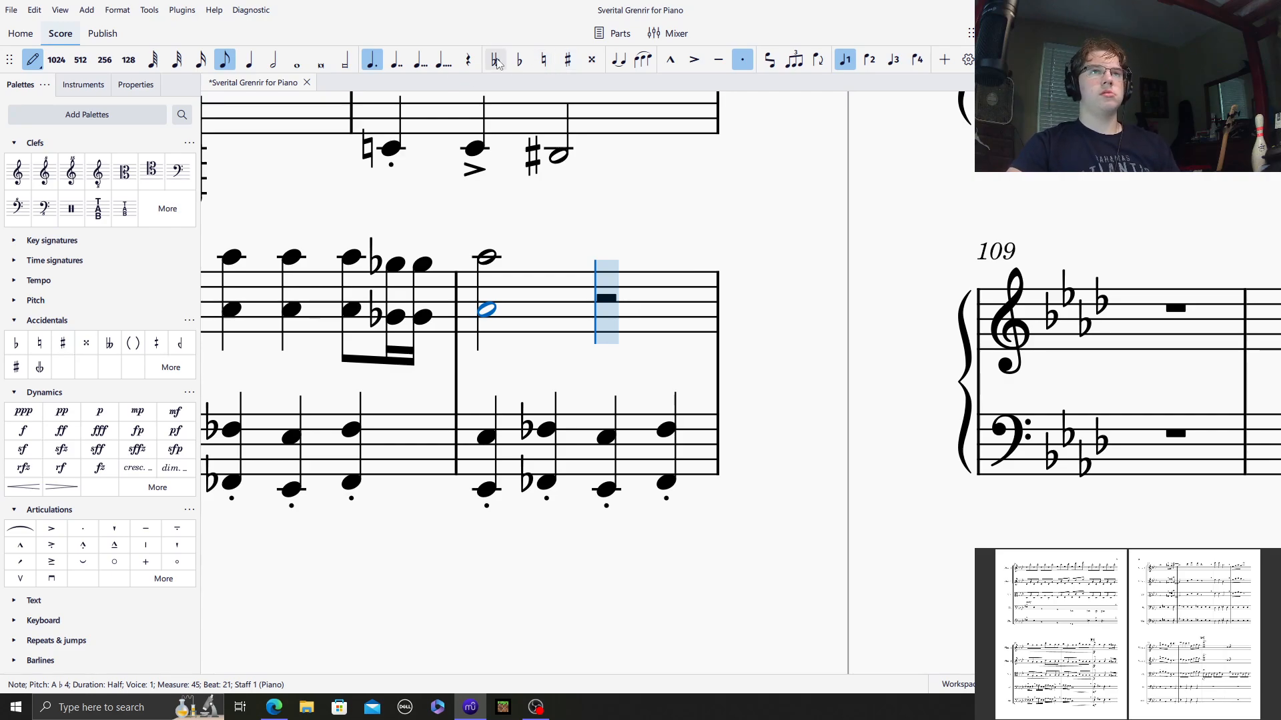
pyautogui.click(519, 59)
pyautogui.click(591, 267)
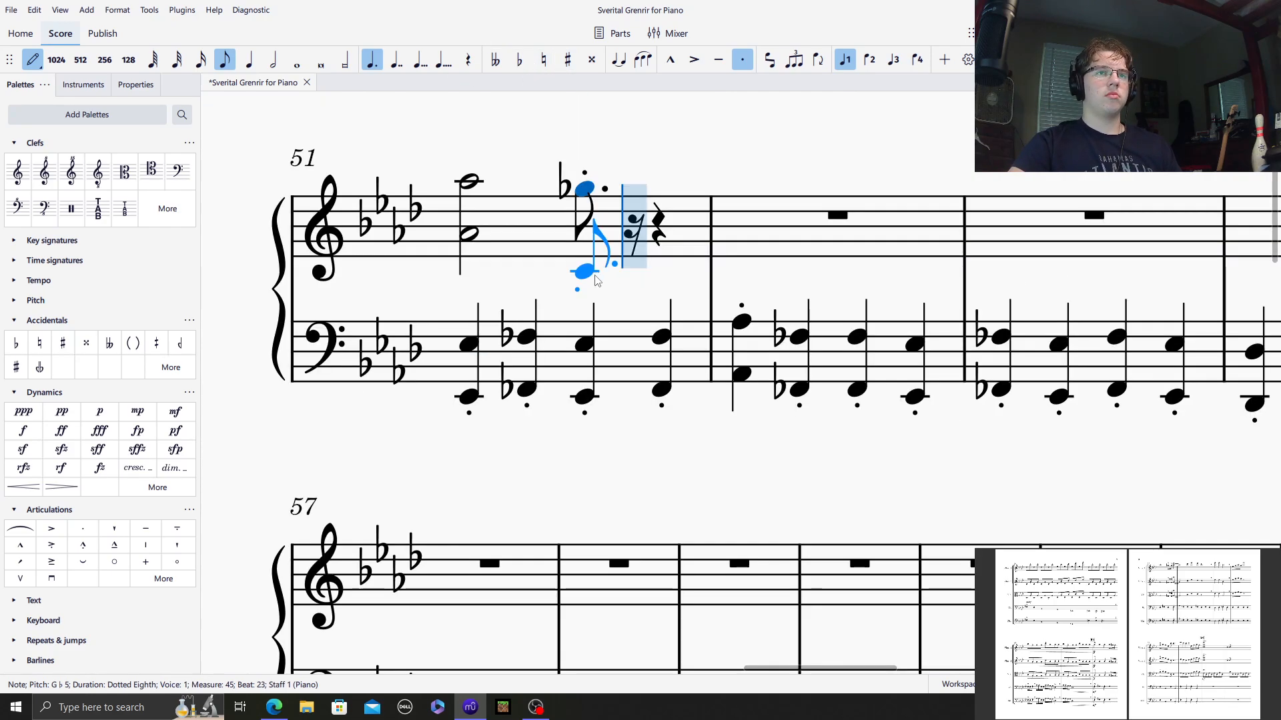
pyautogui.click(520, 60)
pyautogui.click(578, 243)
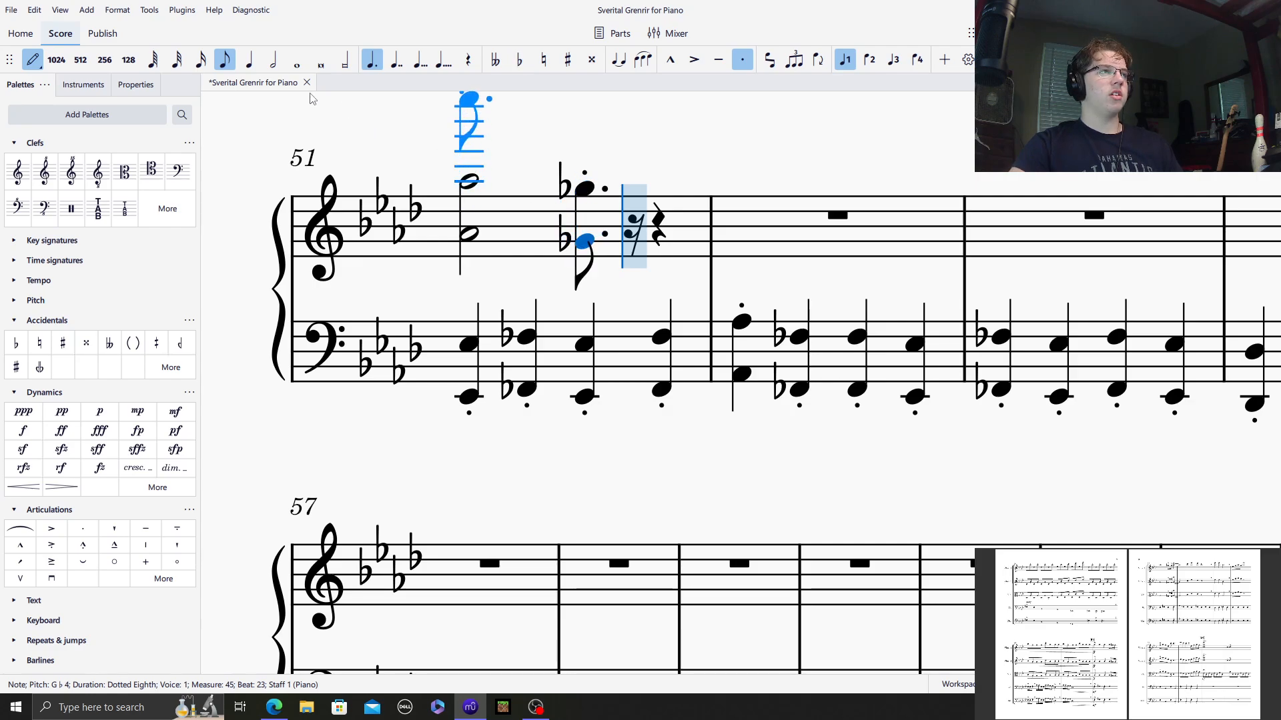
# Complete measure 51 with a sixteenth G♭5/G♭4 octave and a quarter A♭5/A♭4 octave, tied into a half-note octave in measure 52.
pyautogui.click(201, 60)
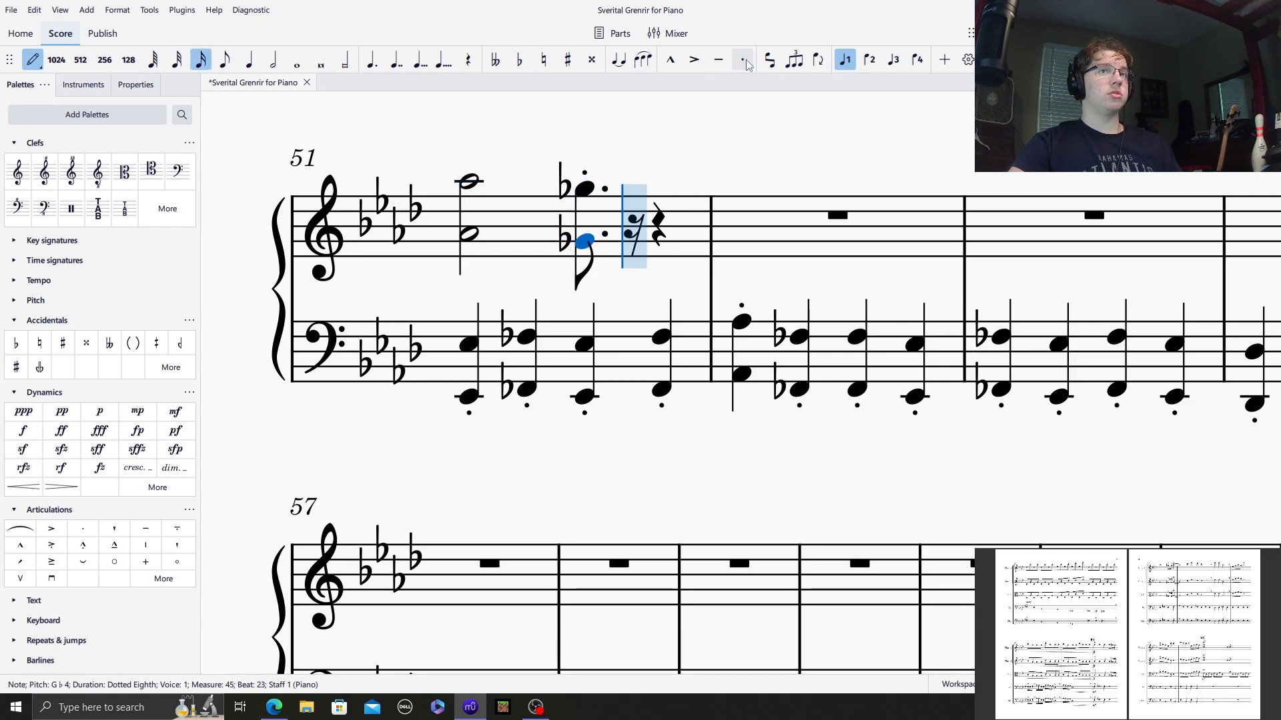
pyautogui.click(625, 192)
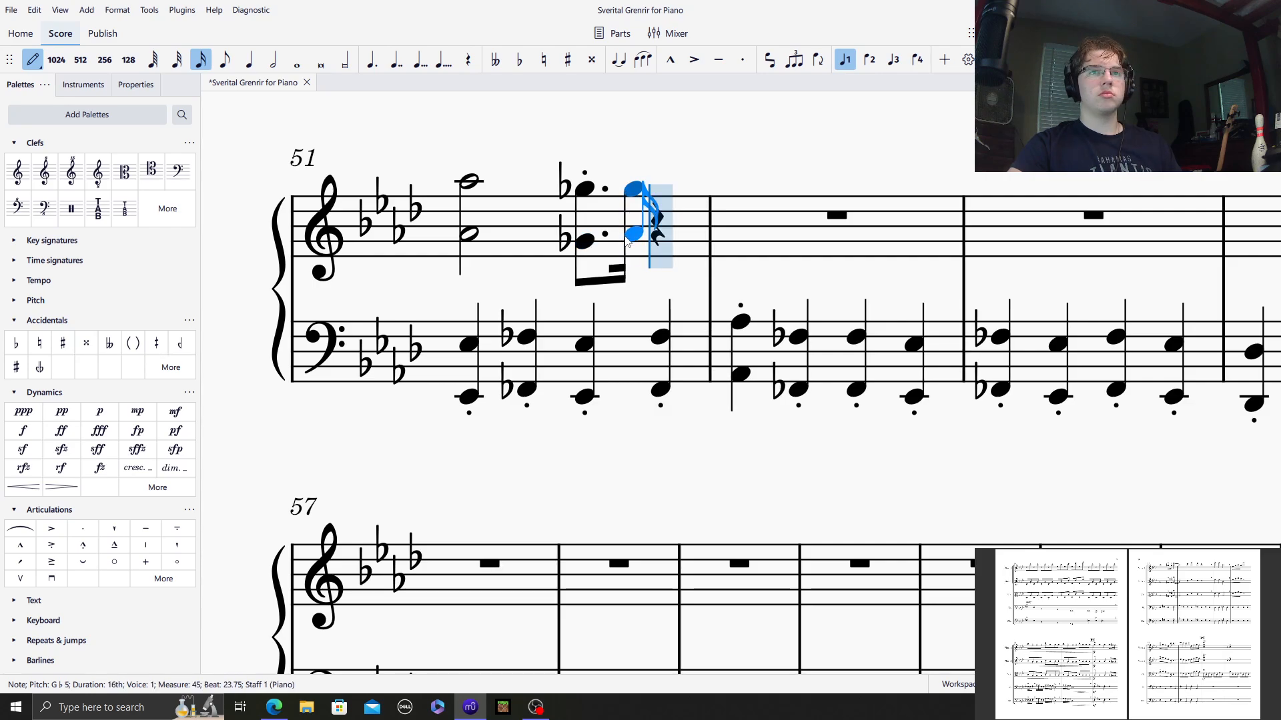
pyautogui.click(628, 242)
pyautogui.press('5')
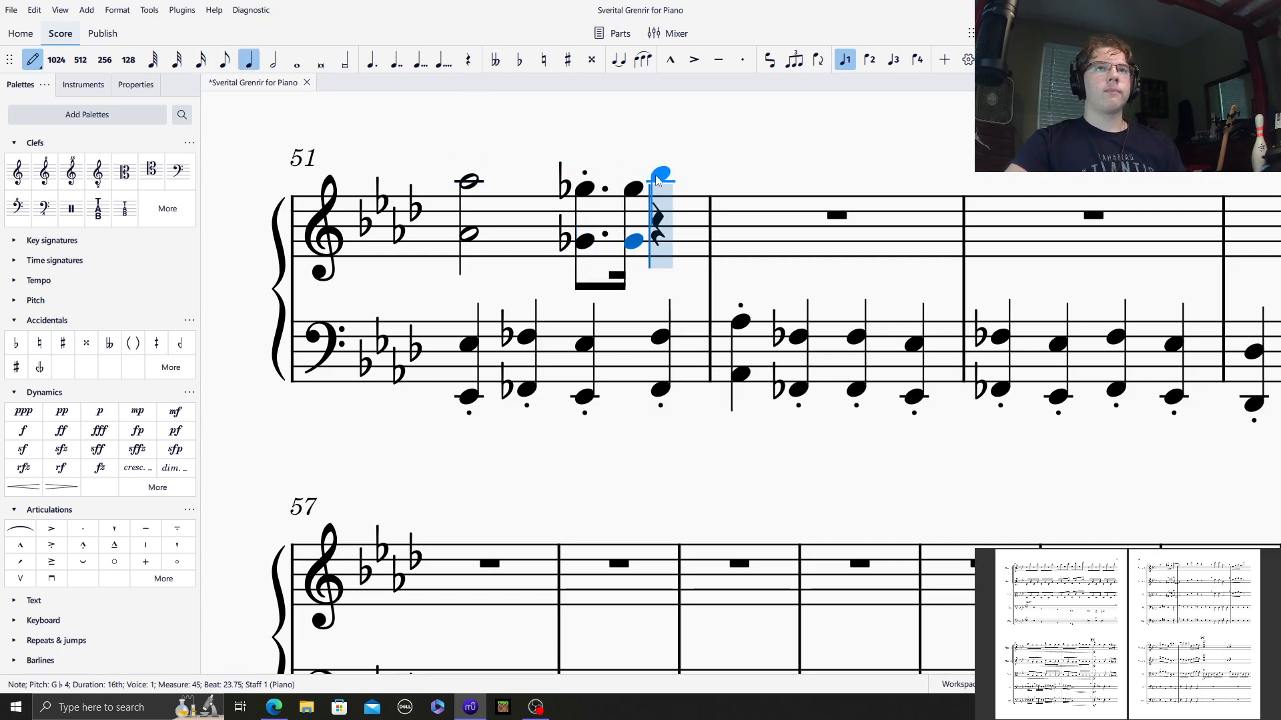
pyautogui.click(658, 181)
pyautogui.click(665, 234)
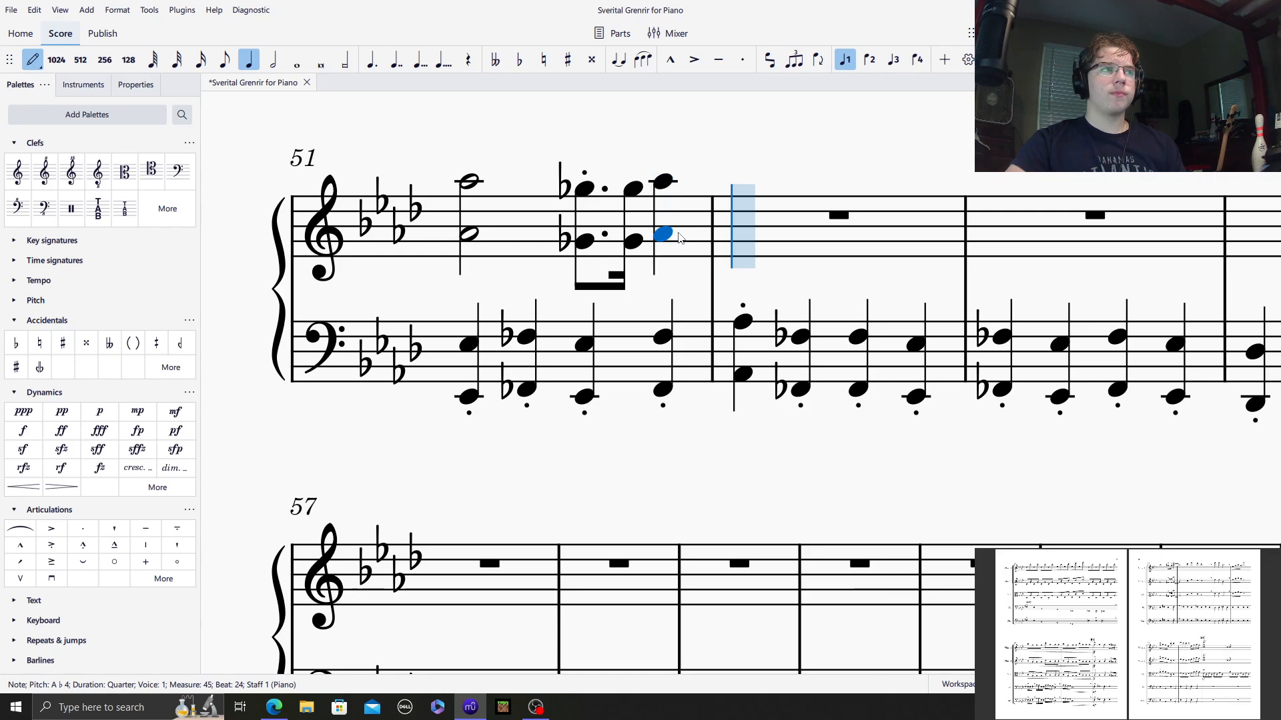
pyautogui.click(279, 60)
pyautogui.press('t')
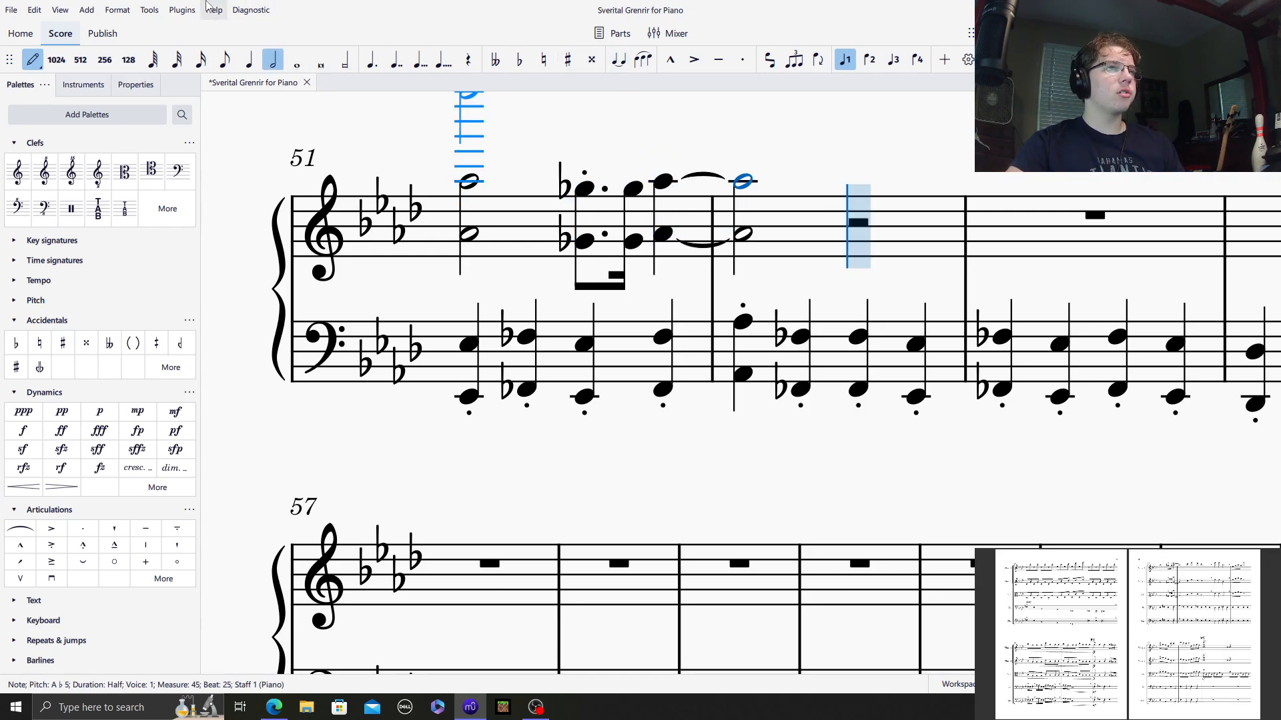
# Enter quarter-note octaves C6/C5 and E♭6/E♭5 to finish treble measure 52, and D♭6/D♭5 on beat one of measure 53.
pyautogui.click(249, 60)
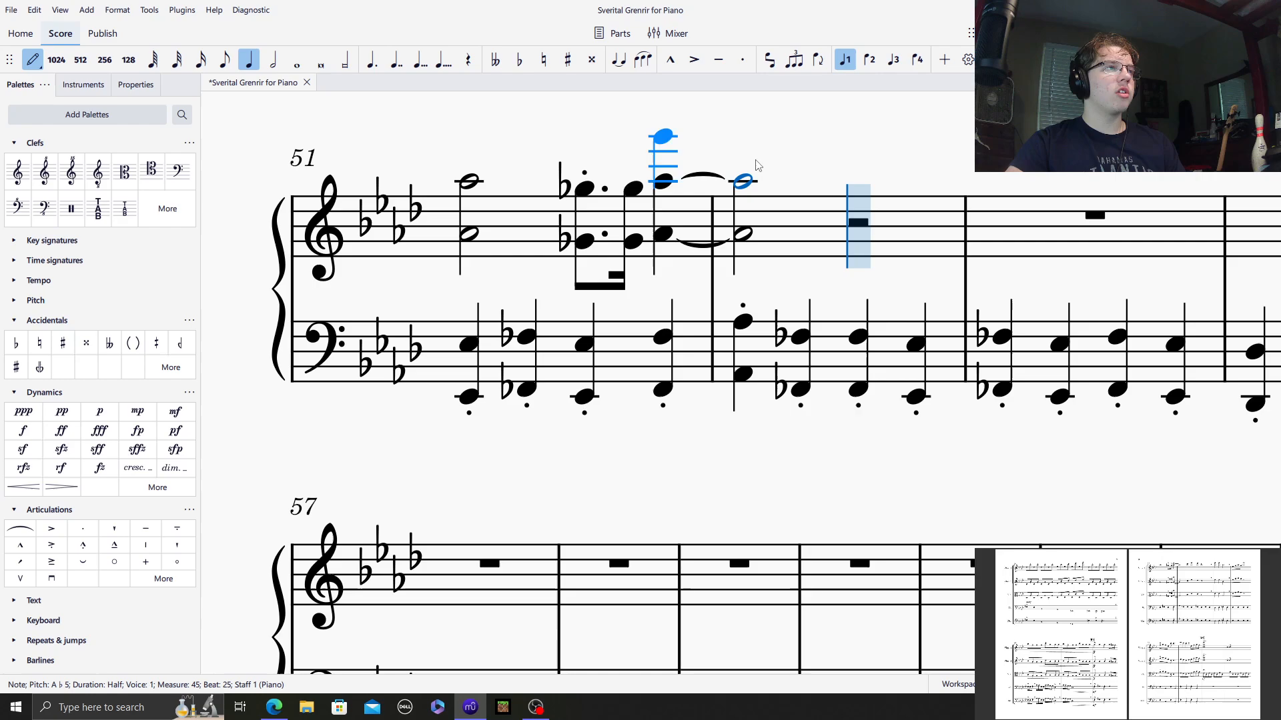
pyautogui.click(856, 169)
pyautogui.click(917, 153)
pyautogui.click(995, 155)
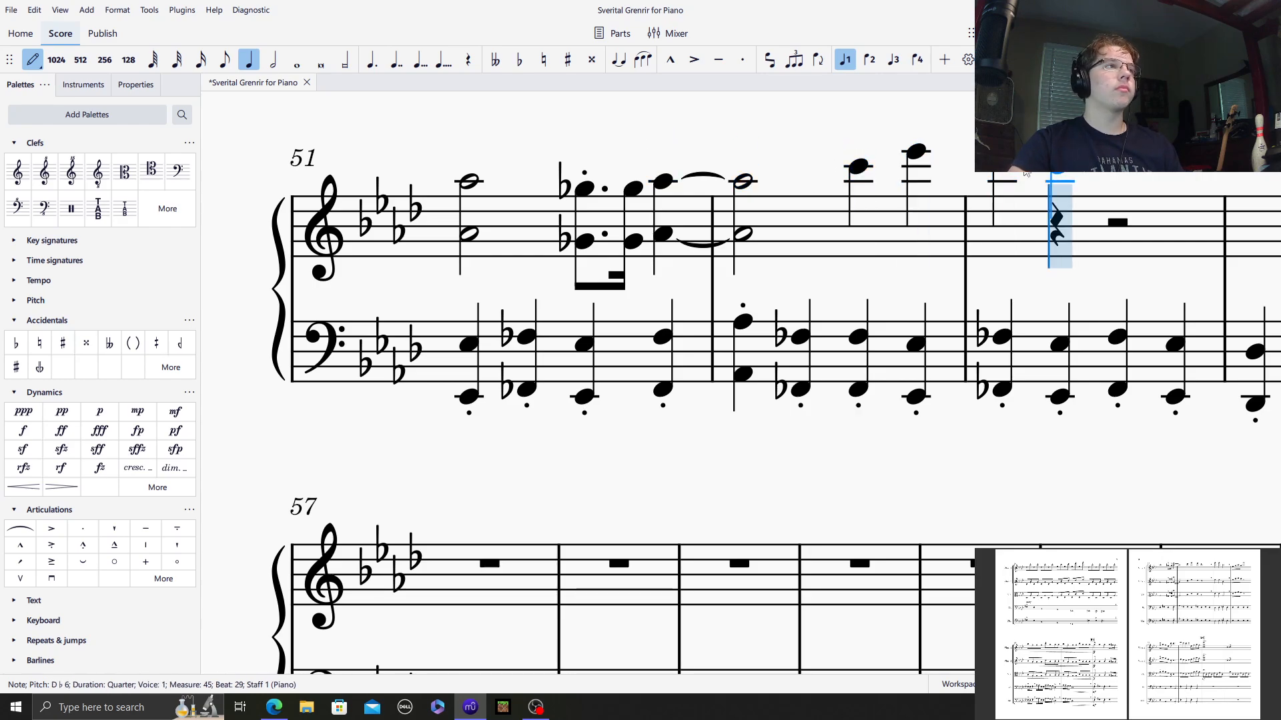
pyautogui.keyDown('shift'); pyautogui.click(858, 222); pyautogui.keyUp('shift')
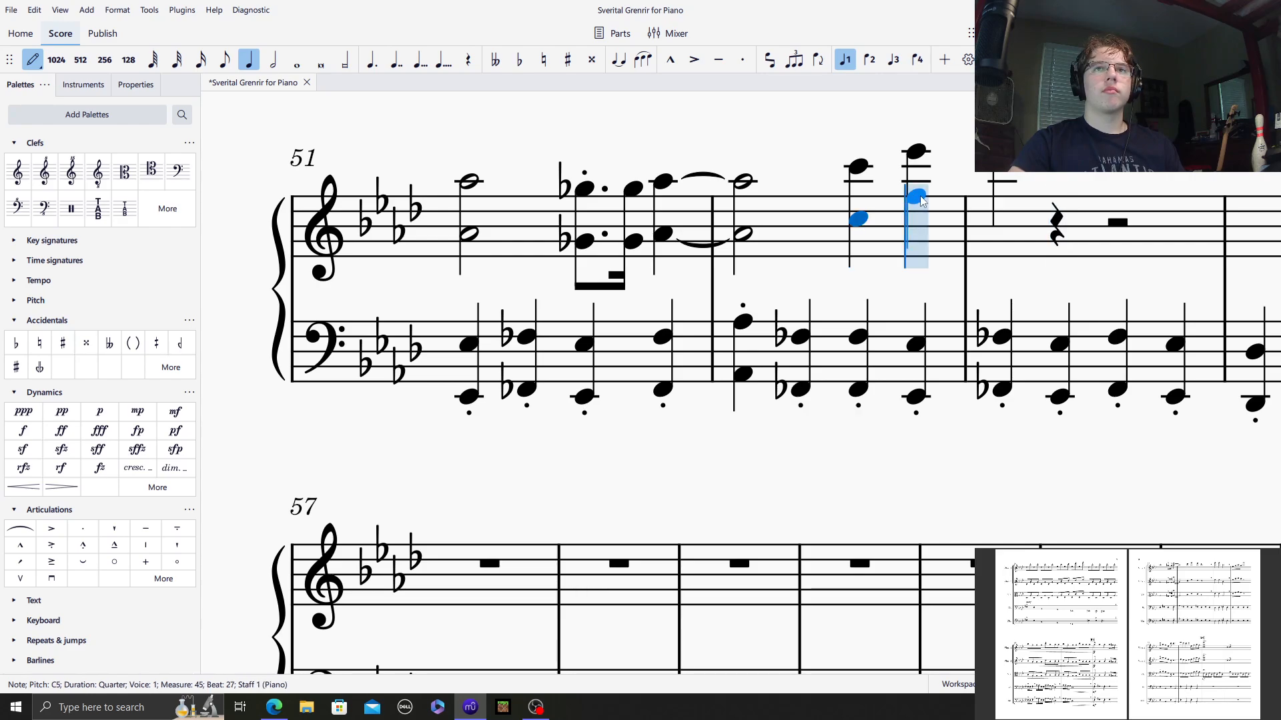
pyautogui.keyDown('shift'); pyautogui.click(916, 203); pyautogui.keyUp('shift')
pyautogui.keyDown('shift'); pyautogui.click(983, 217); pyautogui.keyUp('shift')
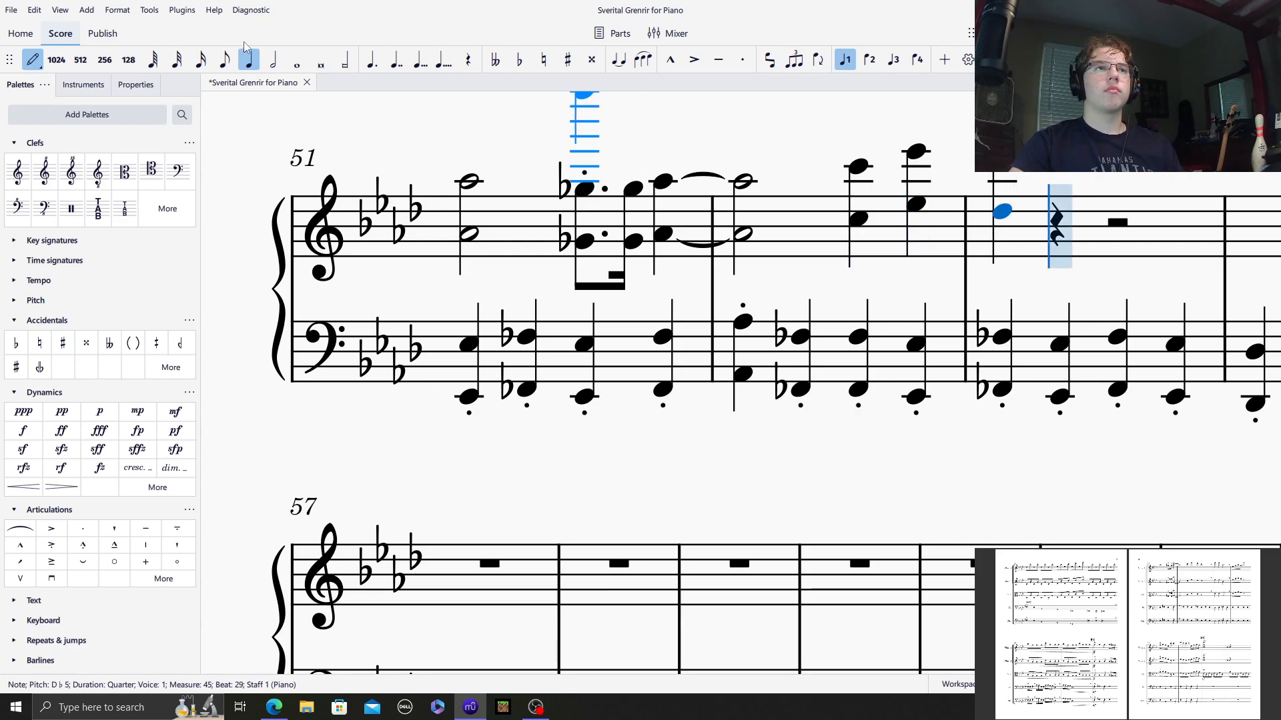
# Fill the rest of treble measure 53 with a dotted-half octave of C6 and C5.
pyautogui.click(279, 66)
pyautogui.click(372, 60)
pyautogui.click(1053, 166)
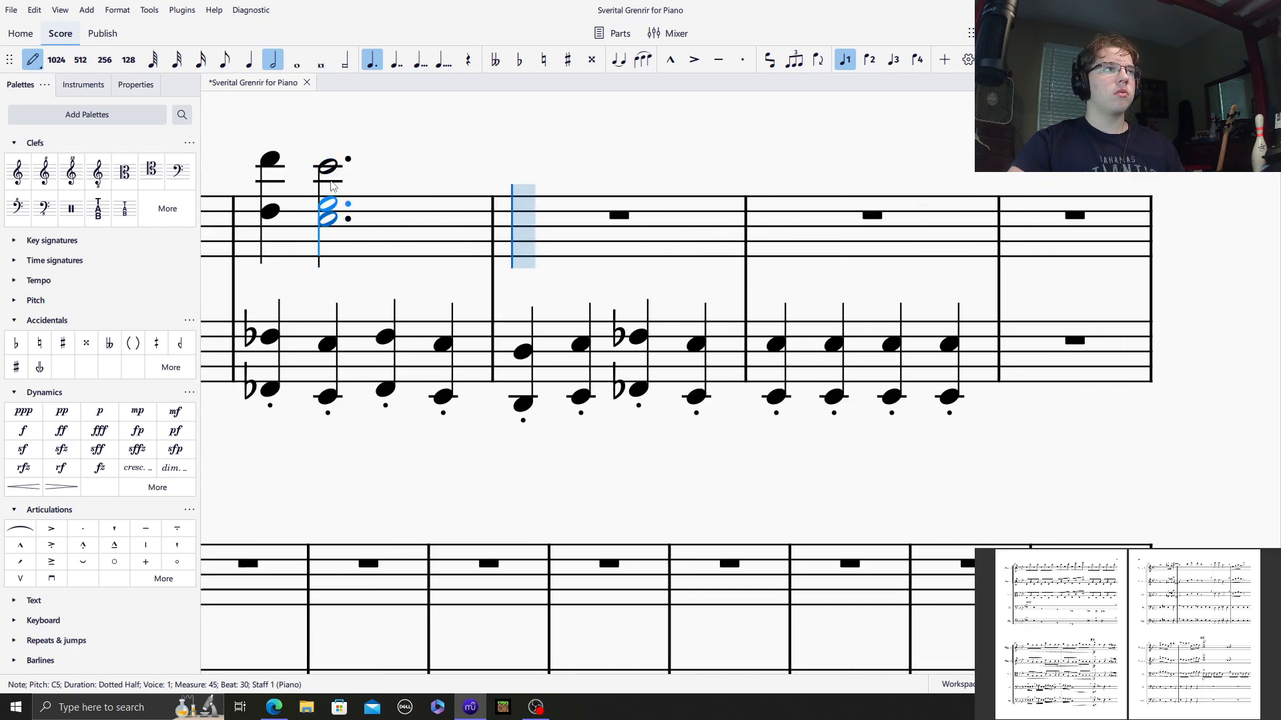
# Fill treble measure 54 with two quarter-note E♭6/E♭5 octaves and a half-note B♭5/B♭4 octave.
pyautogui.click(249, 59)
pyautogui.click(371, 60)
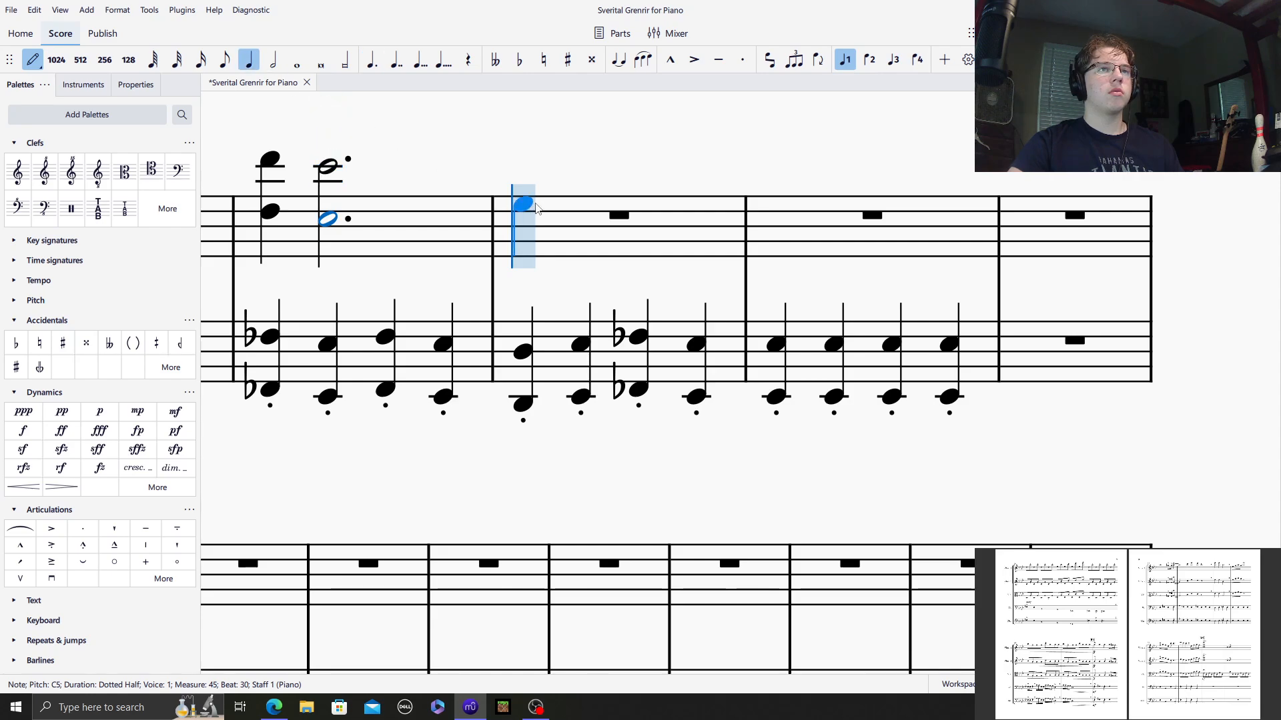
pyautogui.click(524, 167)
pyautogui.click(525, 154)
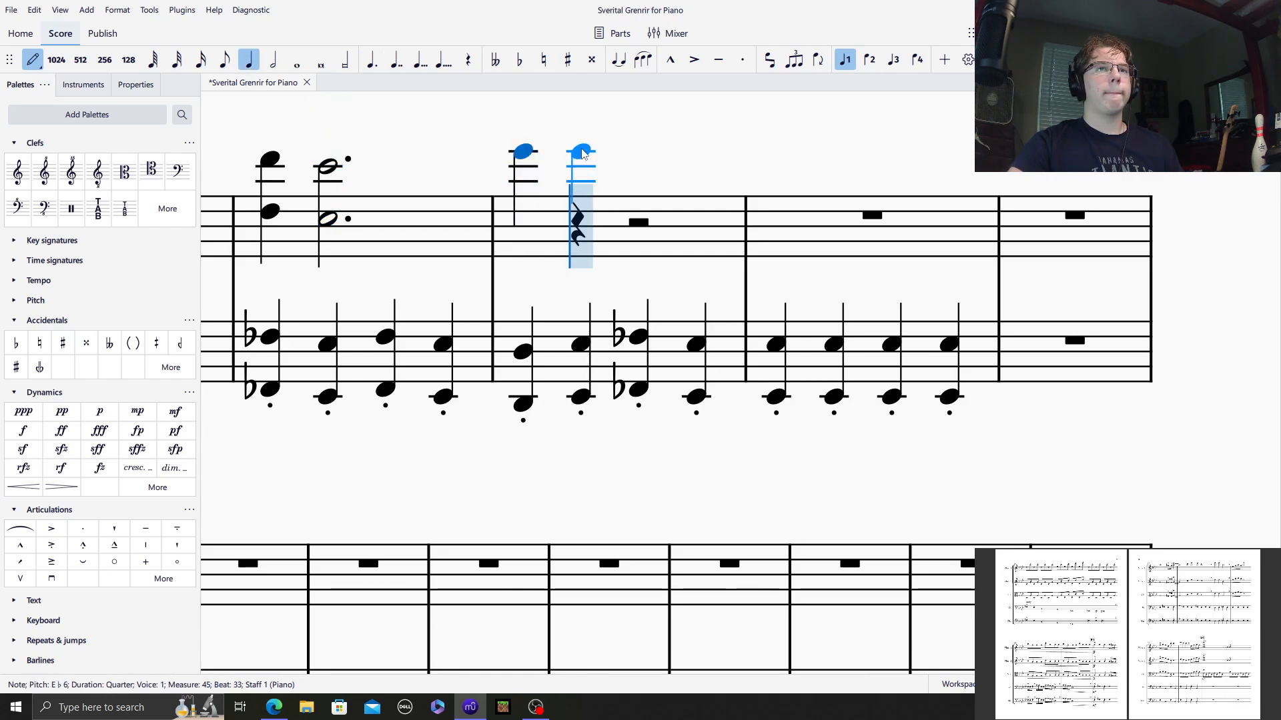
pyautogui.click(583, 154)
pyautogui.click(517, 199)
pyautogui.click(581, 204)
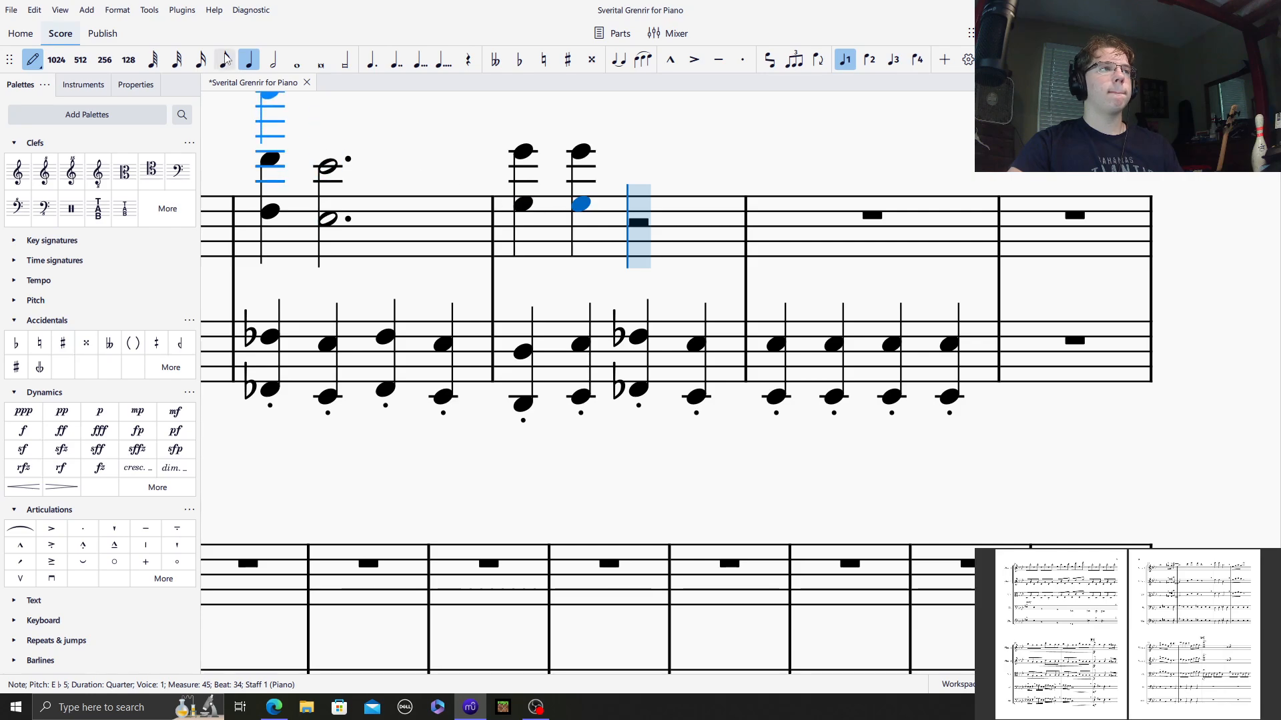
pyautogui.click(271, 60)
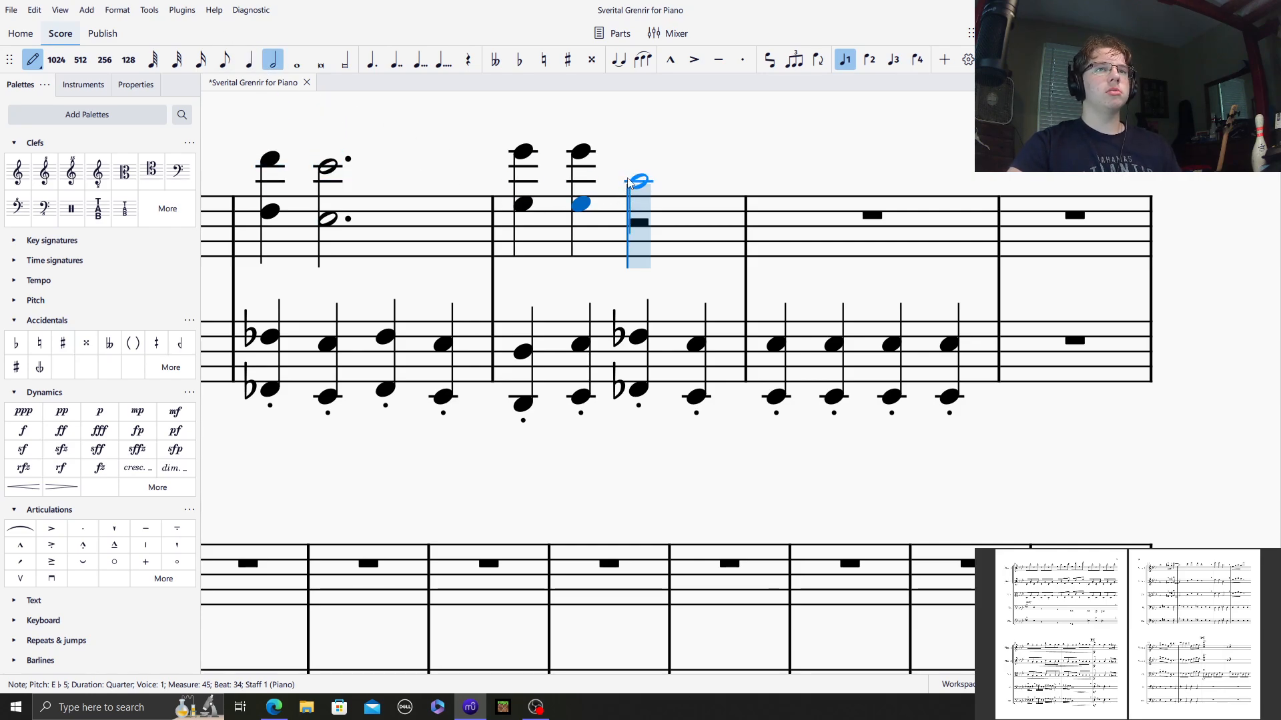
pyautogui.click(631, 177)
pyautogui.click(638, 220)
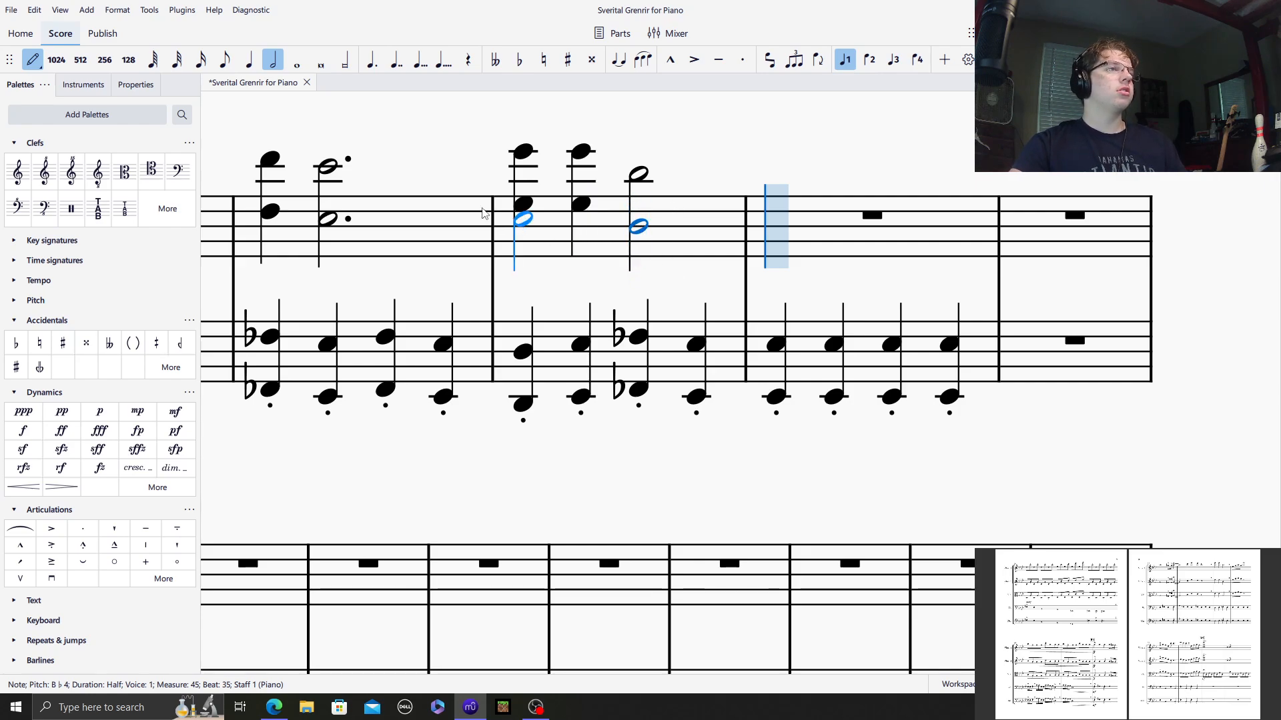
# Enter eighth notes E♭5, G5, A♭5, G5 on the first two beats of treble measure 55.
pyautogui.click(225, 60)
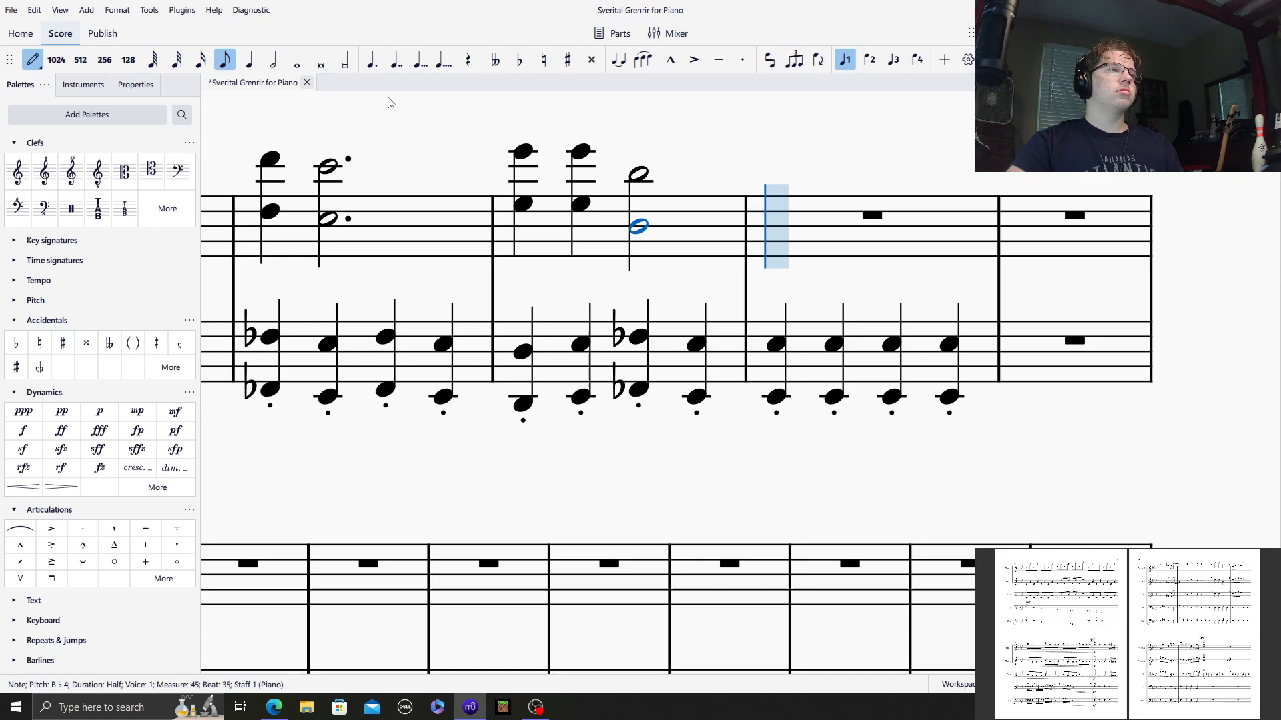
pyautogui.click(780, 206)
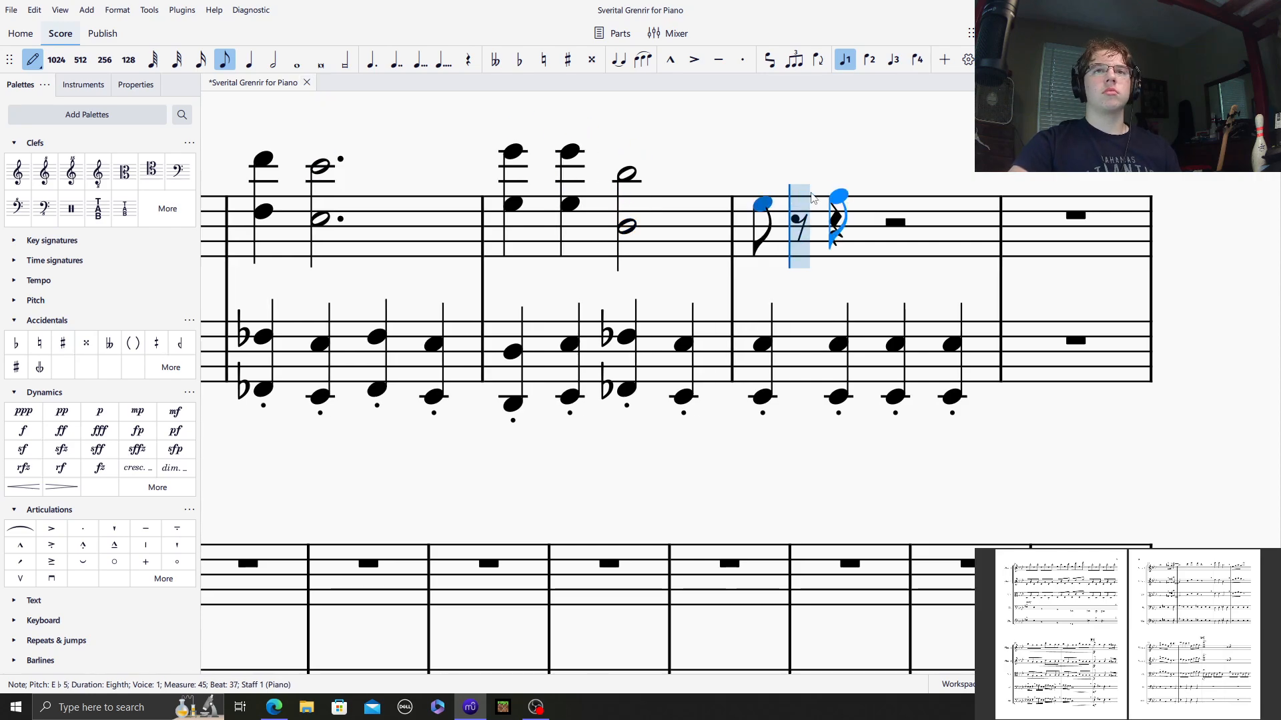
pyautogui.click(798, 190)
pyautogui.click(837, 190)
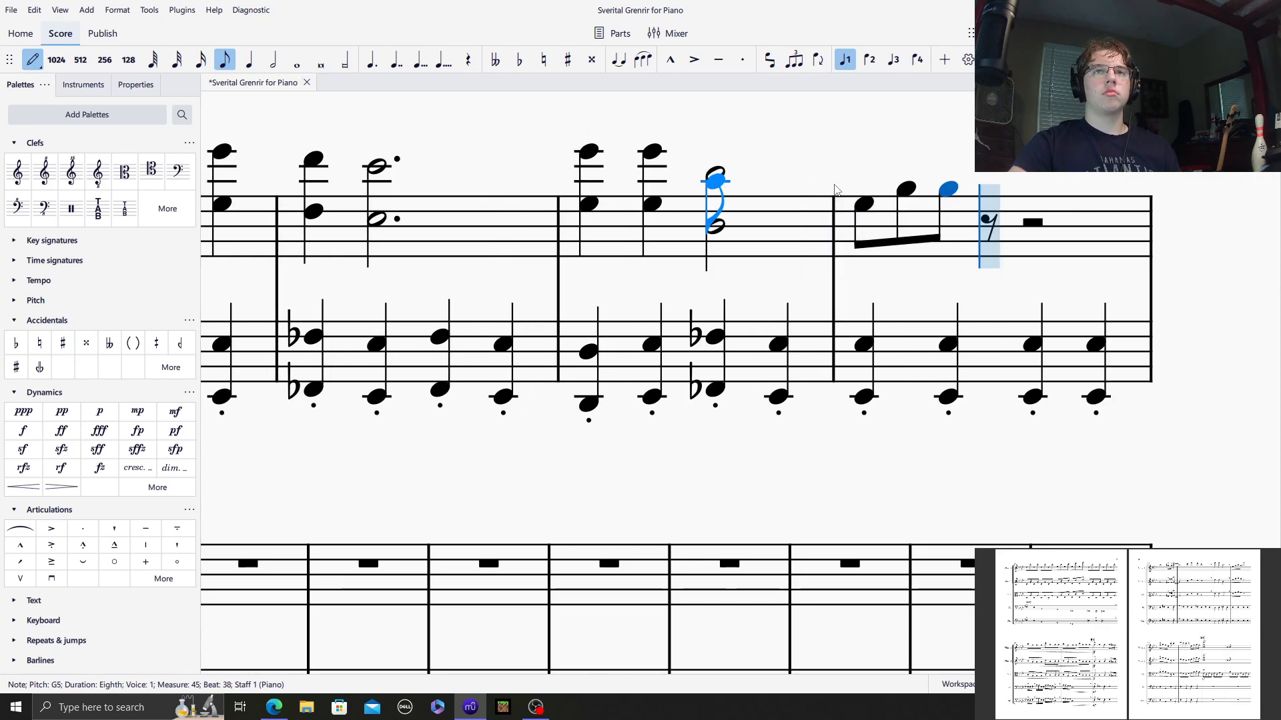
pyautogui.press('Delete')
pyautogui.click(948, 182)
pyautogui.click(989, 190)
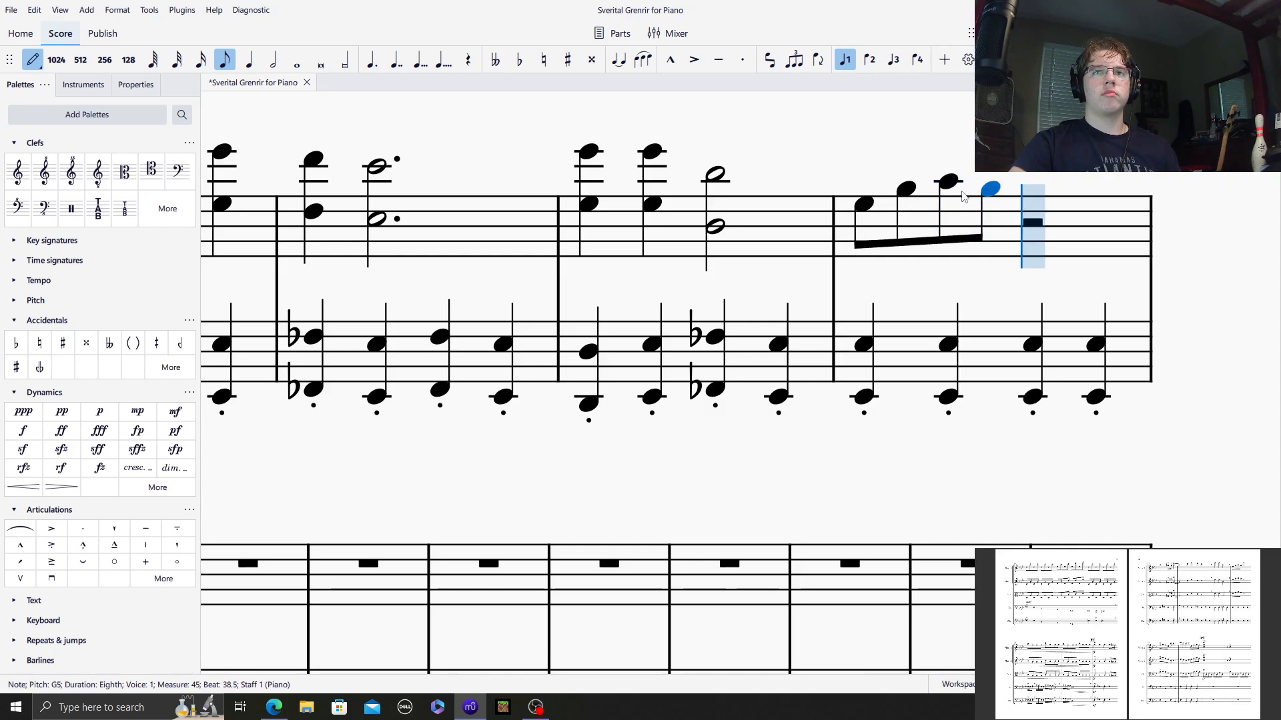
# Finish treble measure 55 with a half-note octave of E♭6 and E♭5, and end note input.
pyautogui.click(272, 62)
pyautogui.click(1033, 152)
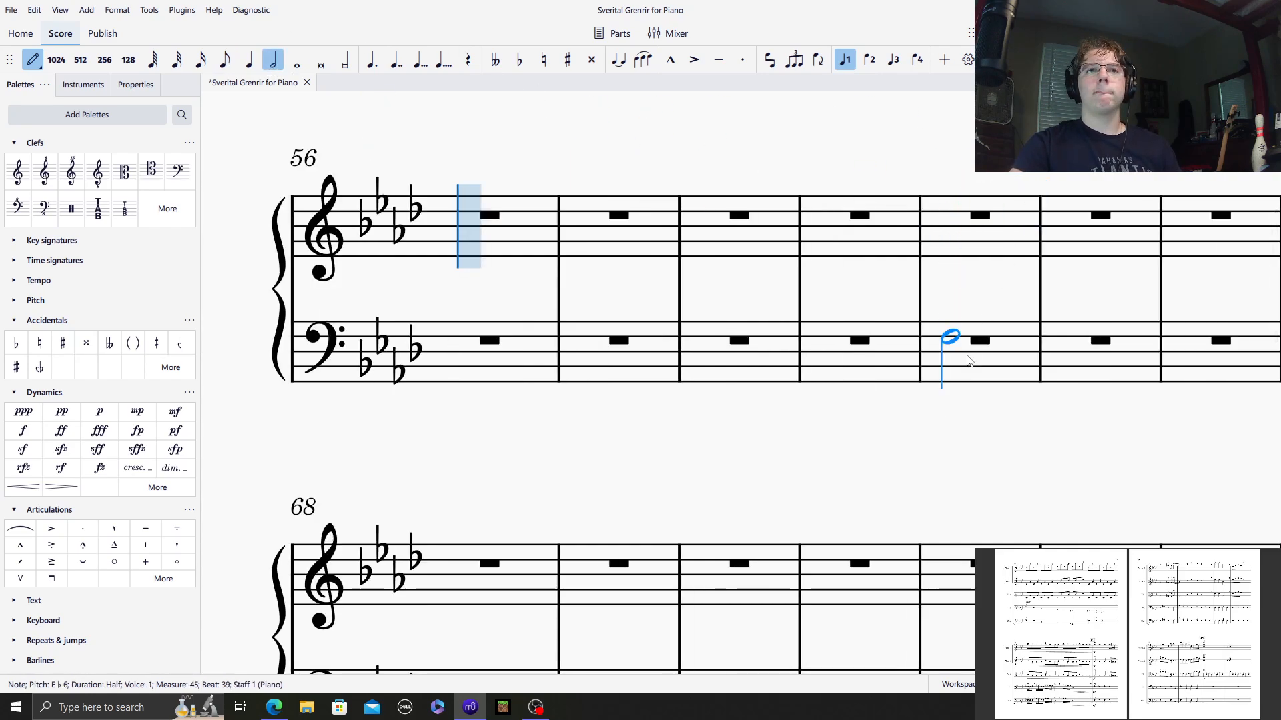
pyautogui.scroll(7, 967, 362)
pyautogui.moveTo(762, 670); pyautogui.dragTo(897, 668)
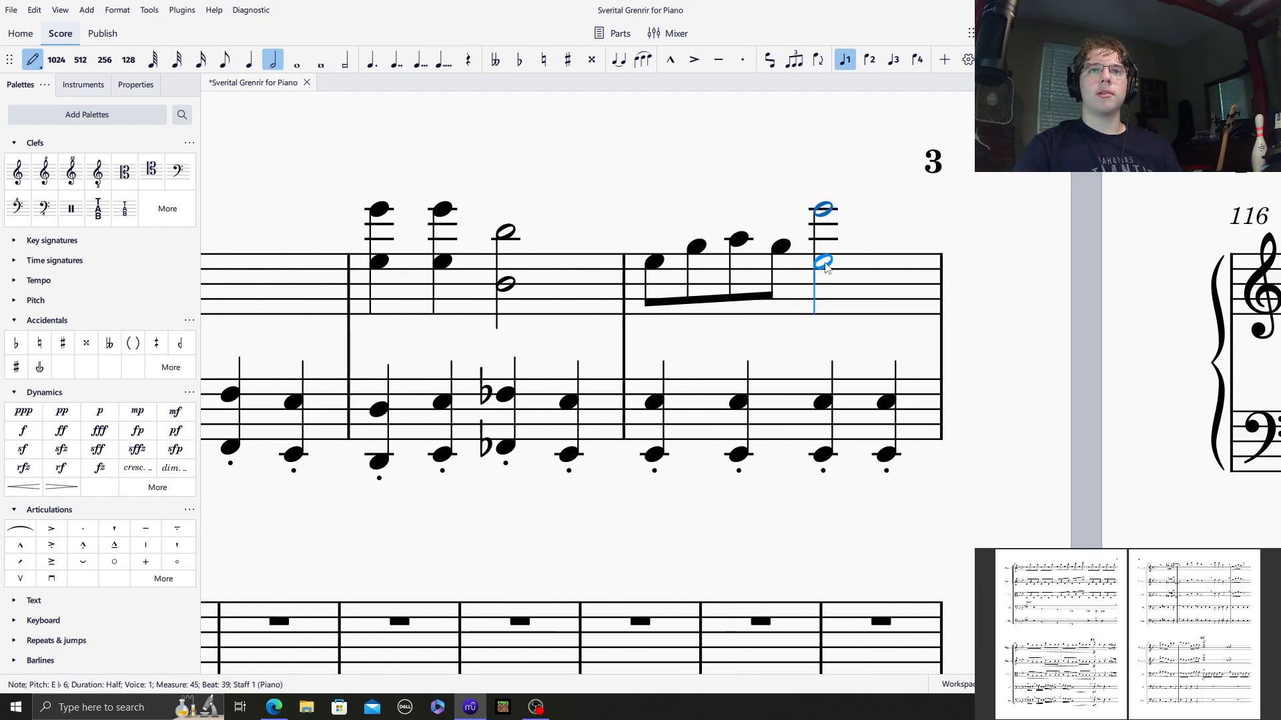
pyautogui.click(825, 263)
pyautogui.press('Escape')
pyautogui.press('Escape')
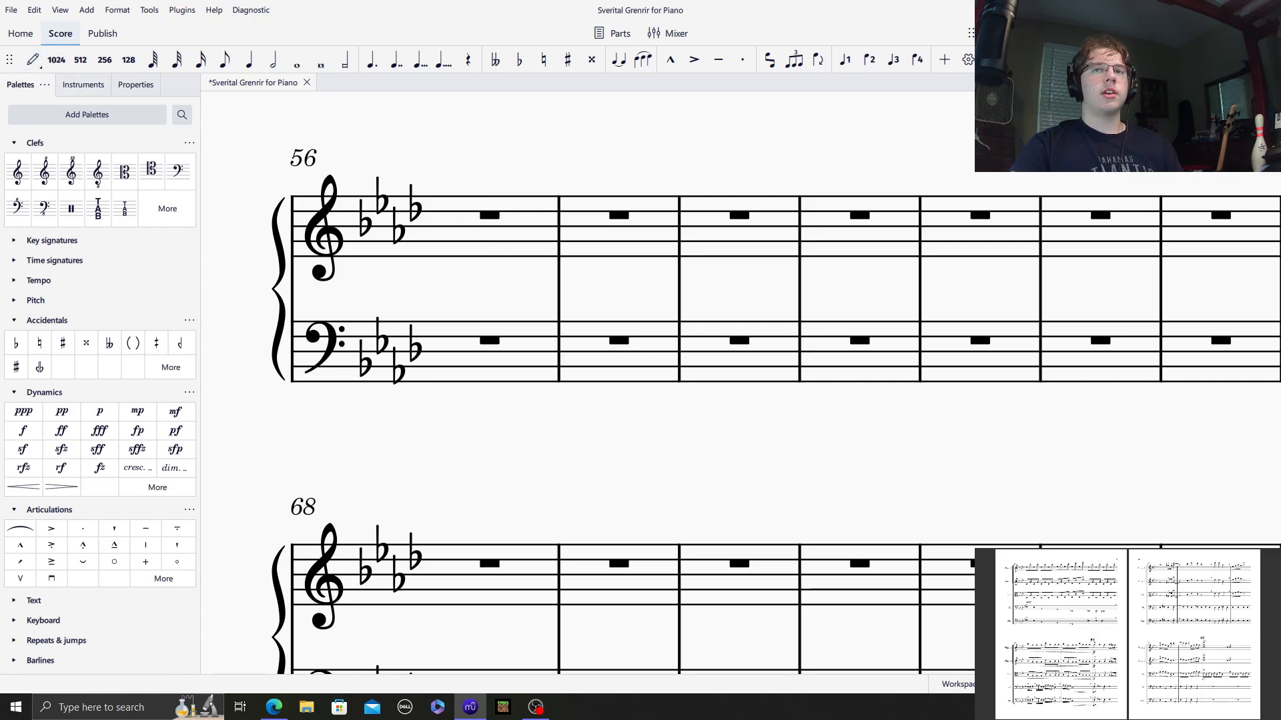
# Play back the score through measure 55 to check the new right-hand melody against the bass octaves.
pyautogui.scroll(-3, 727, 387)
pyautogui.moveTo(574, 269); pyautogui.dragTo(935, 181)
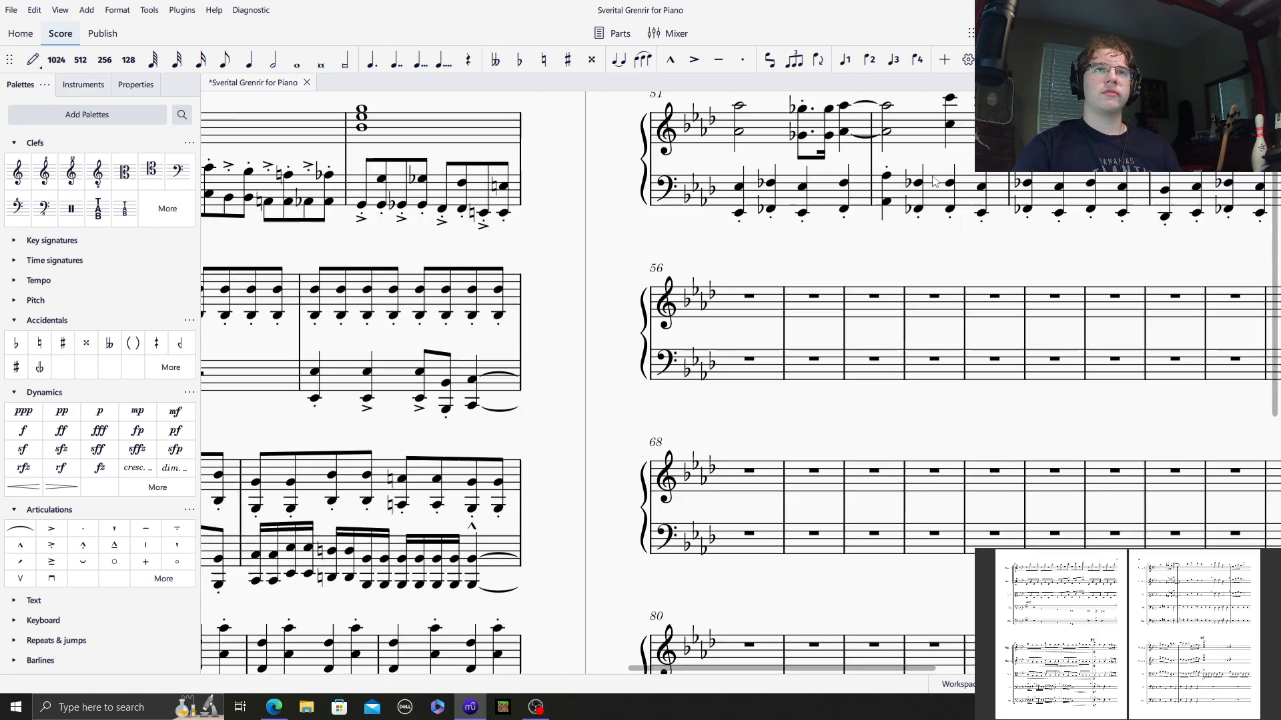
pyautogui.hscroll(-7, 936, 182)
pyautogui.scroll(-9, 870, 384)
pyautogui.moveTo(359, 470); pyautogui.dragTo(580, 432)
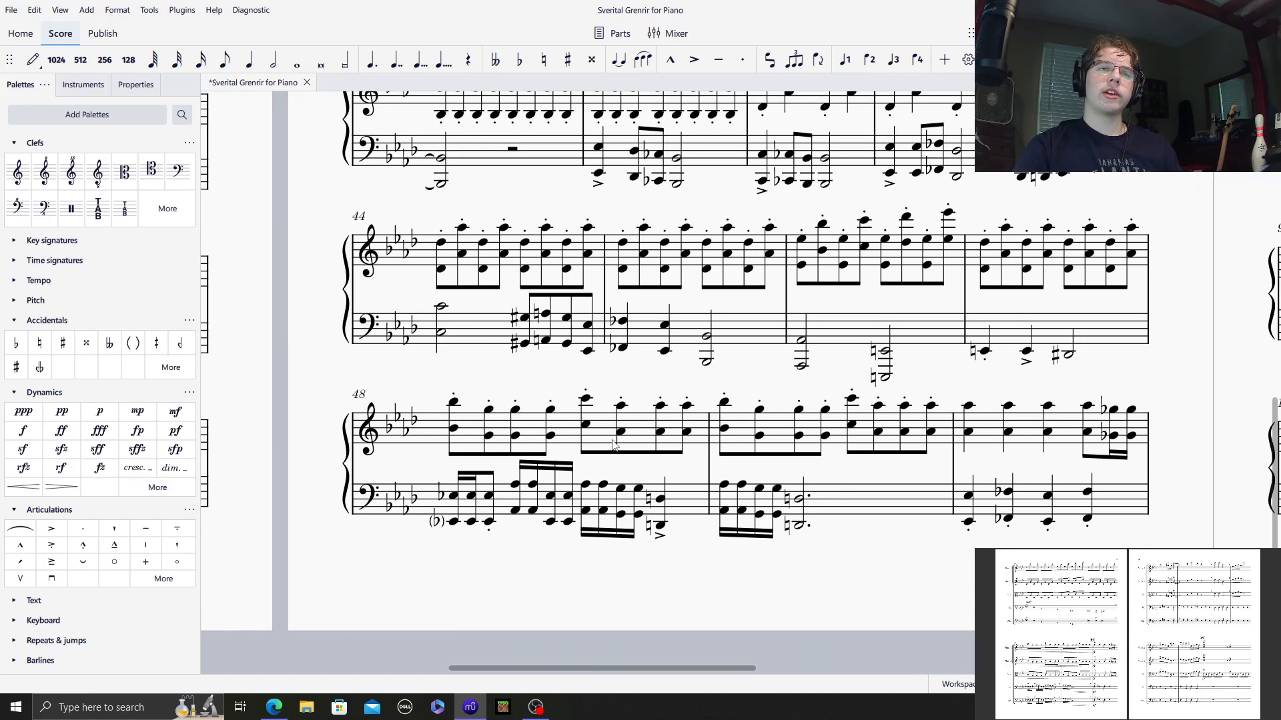
pyautogui.click(562, 433)
pyautogui.click(496, 382)
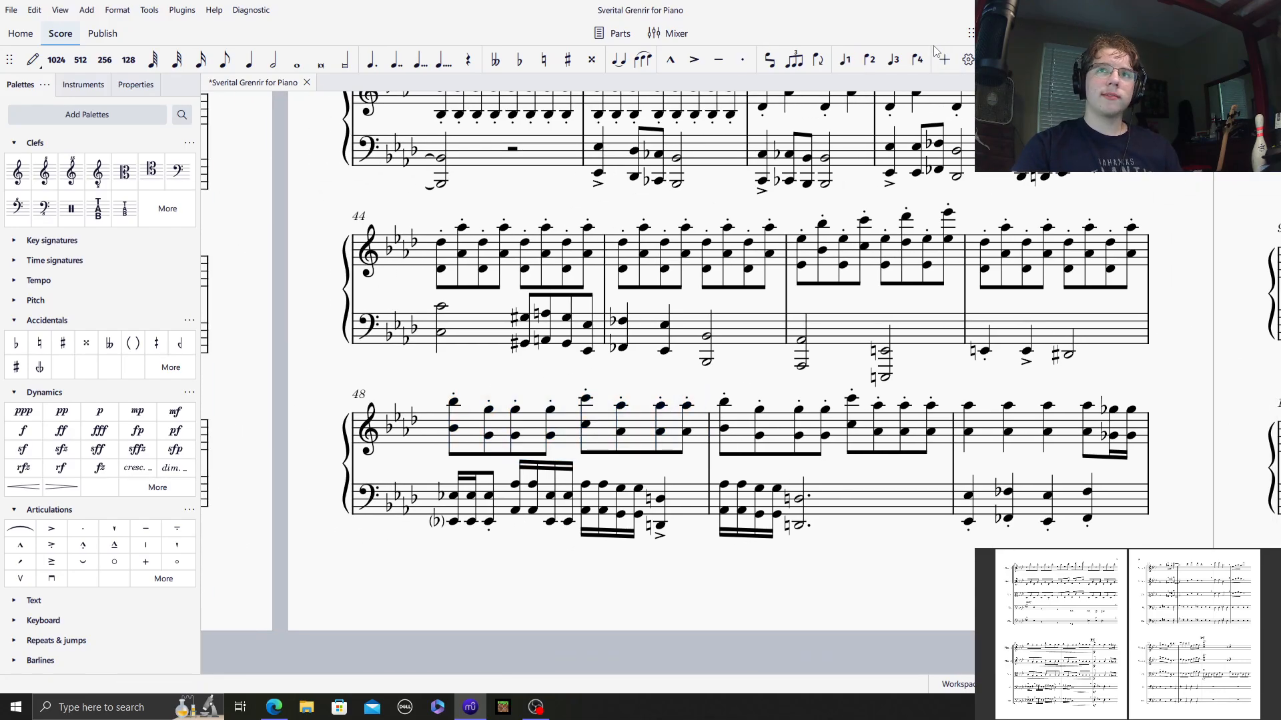
pyautogui.press('space')
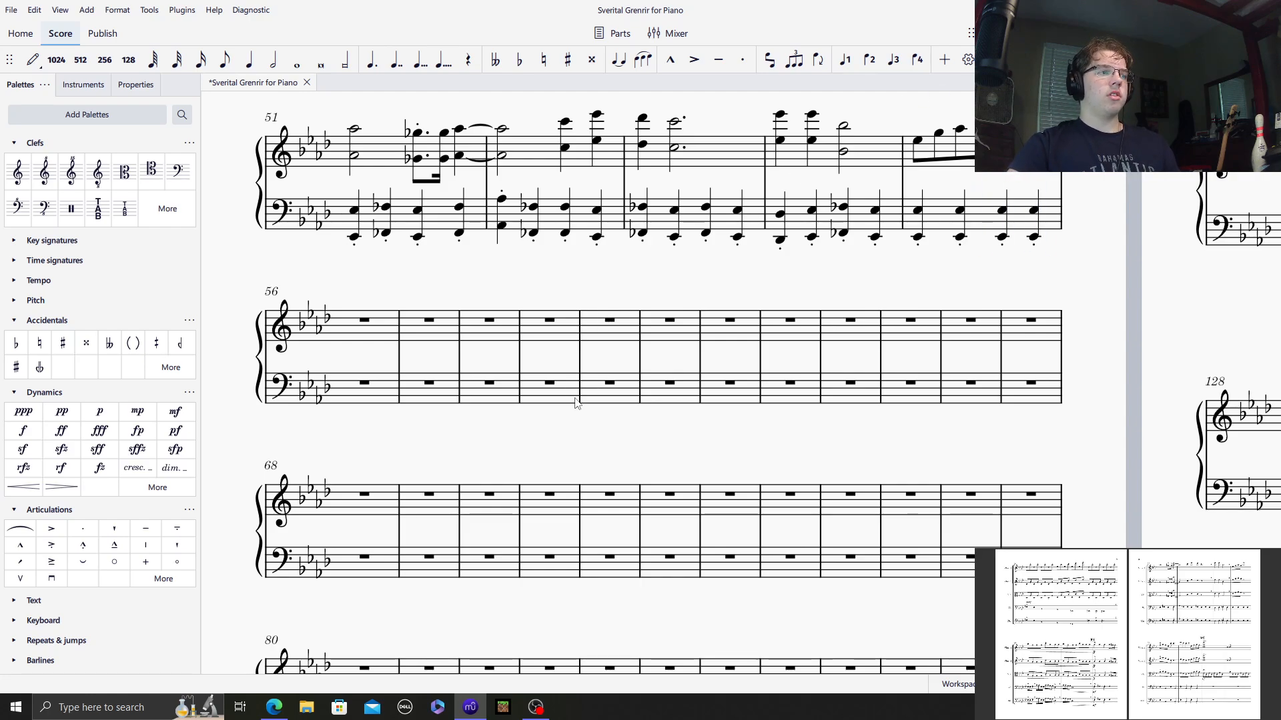
# Fill bass measure 56 with staccato quarter notes E♭2, B♭1, E♭2 and B♭1.
pyautogui.scroll(-1, 518, 361)
pyautogui.scroll(1, 423, 366)
pyautogui.click(370, 390)
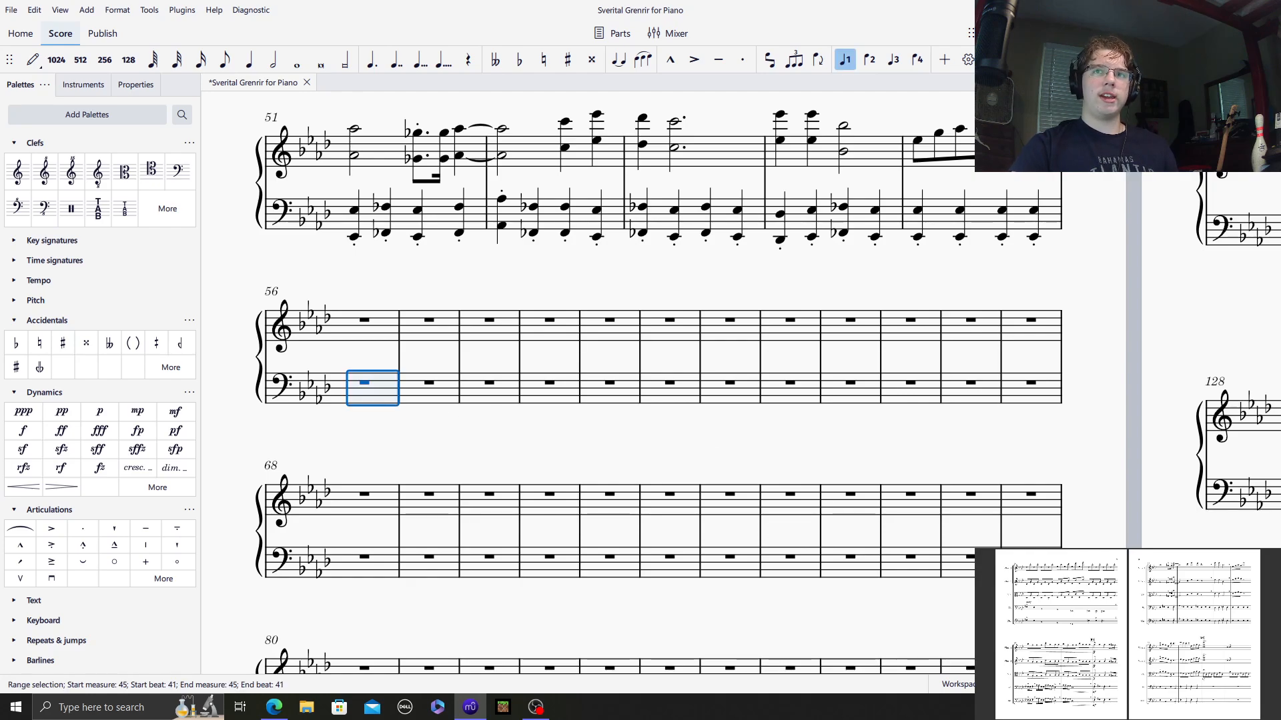
pyautogui.scroll(2, 457, 394)
pyautogui.scroll(2, 367, 329)
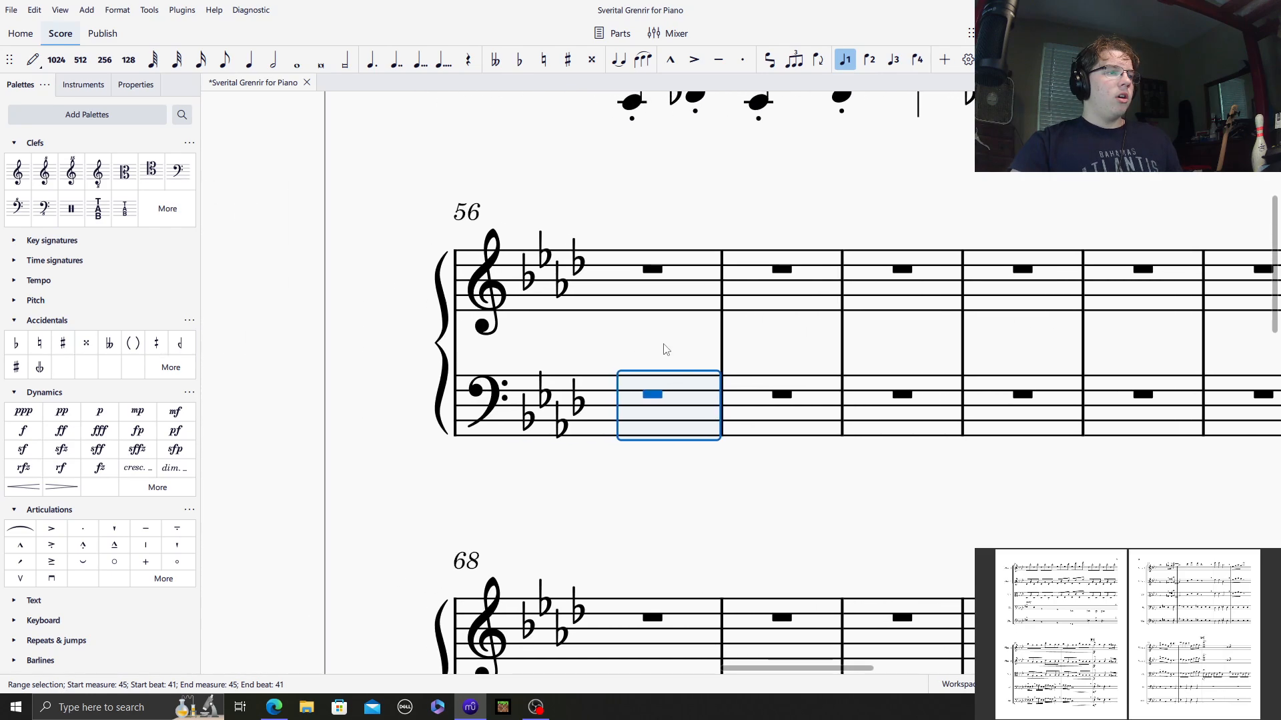
pyautogui.scroll(2, 740, 338)
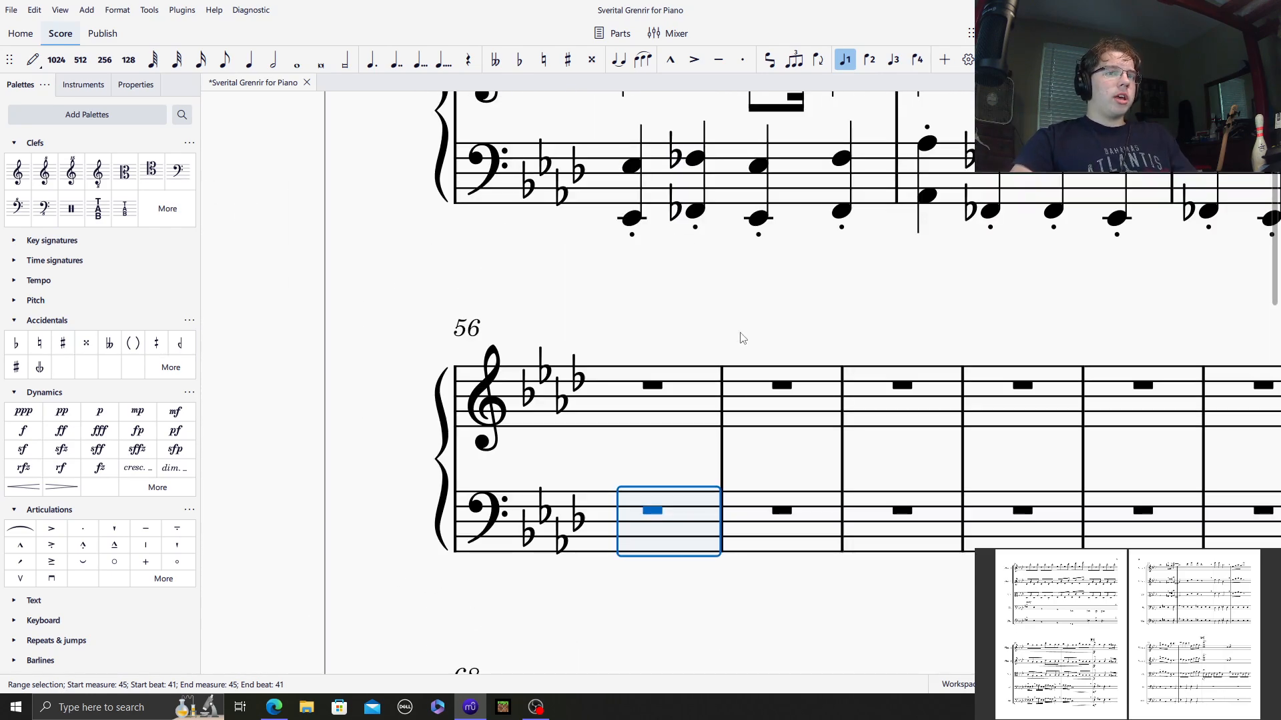
pyautogui.scroll(-2, 787, 330)
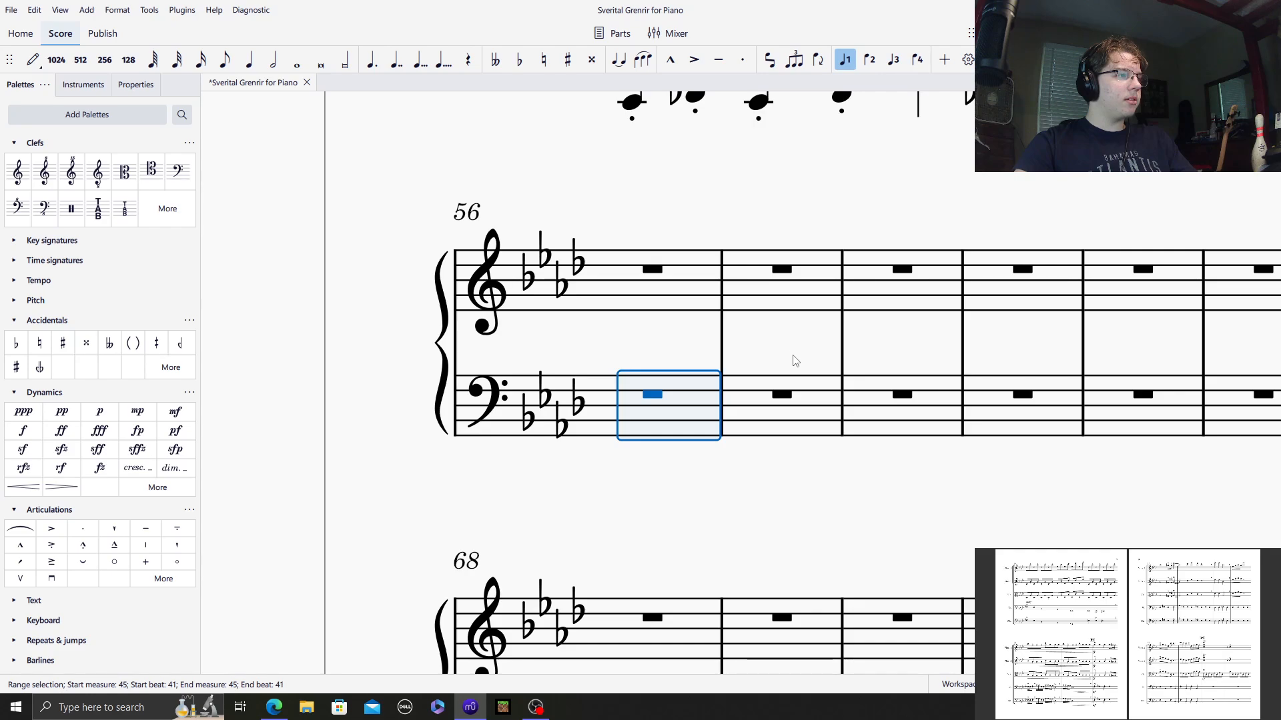
pyautogui.click(32, 59)
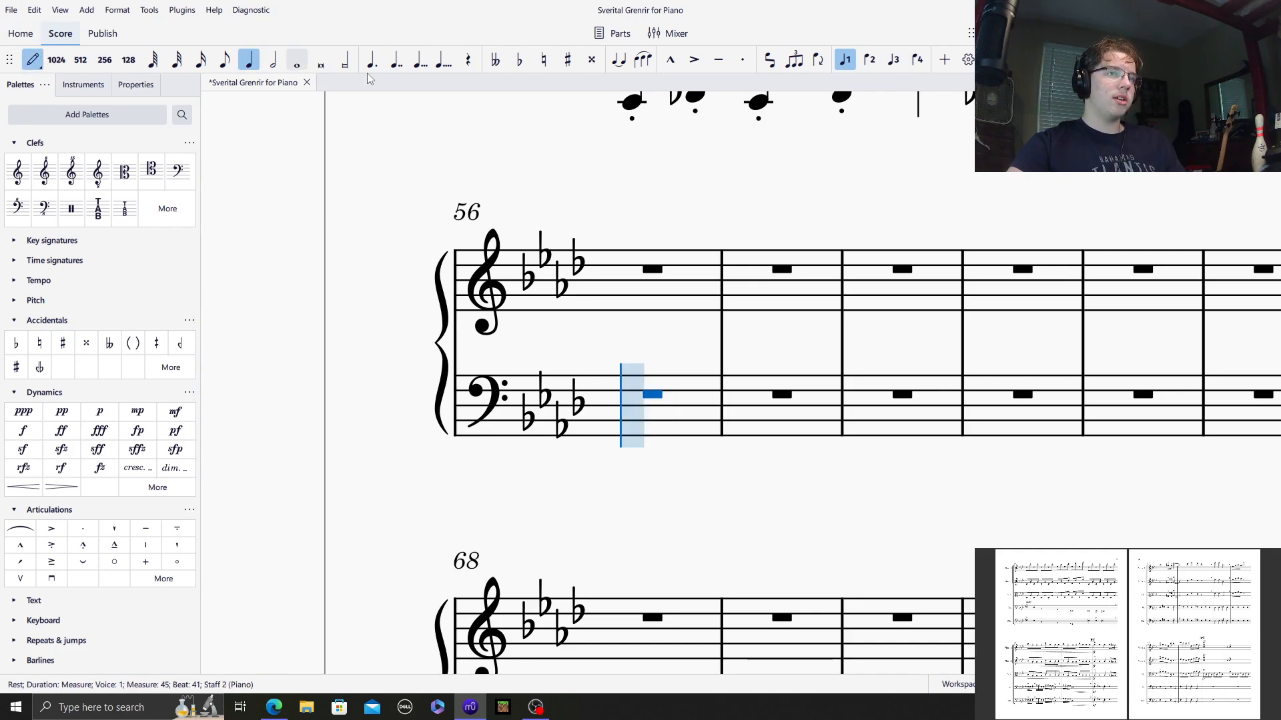
pyautogui.click(743, 59)
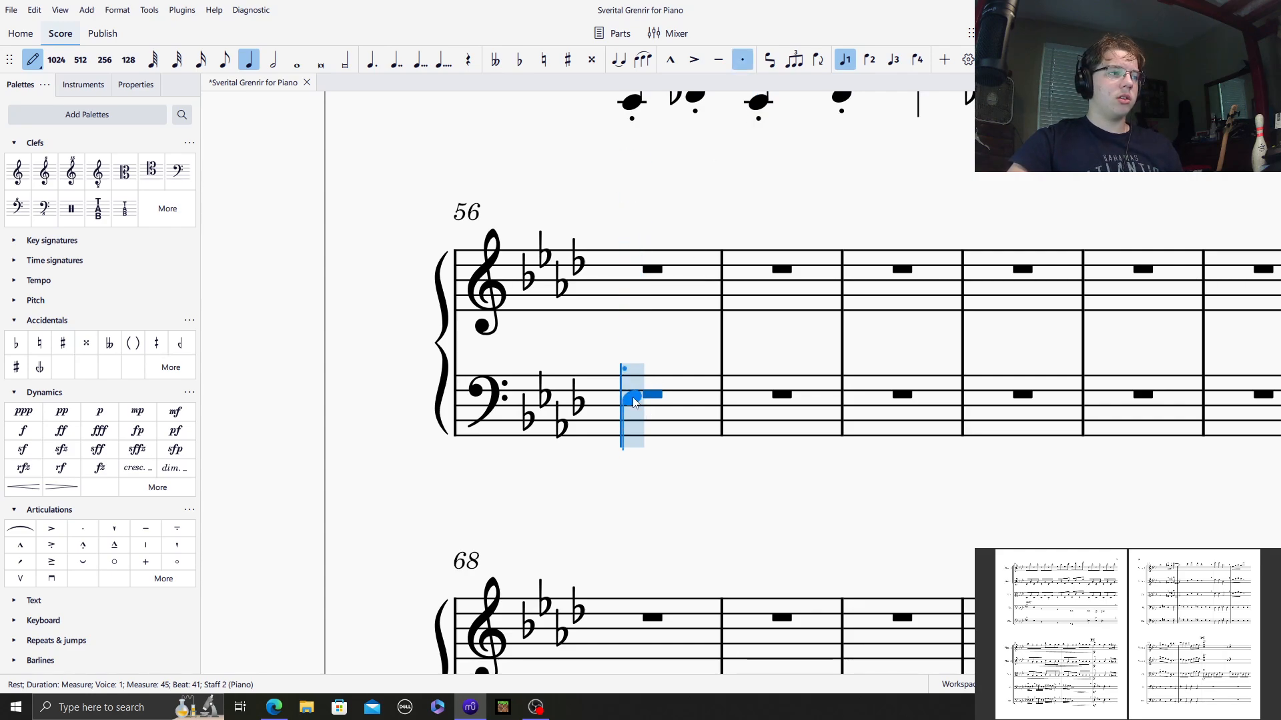
pyautogui.click(632, 399)
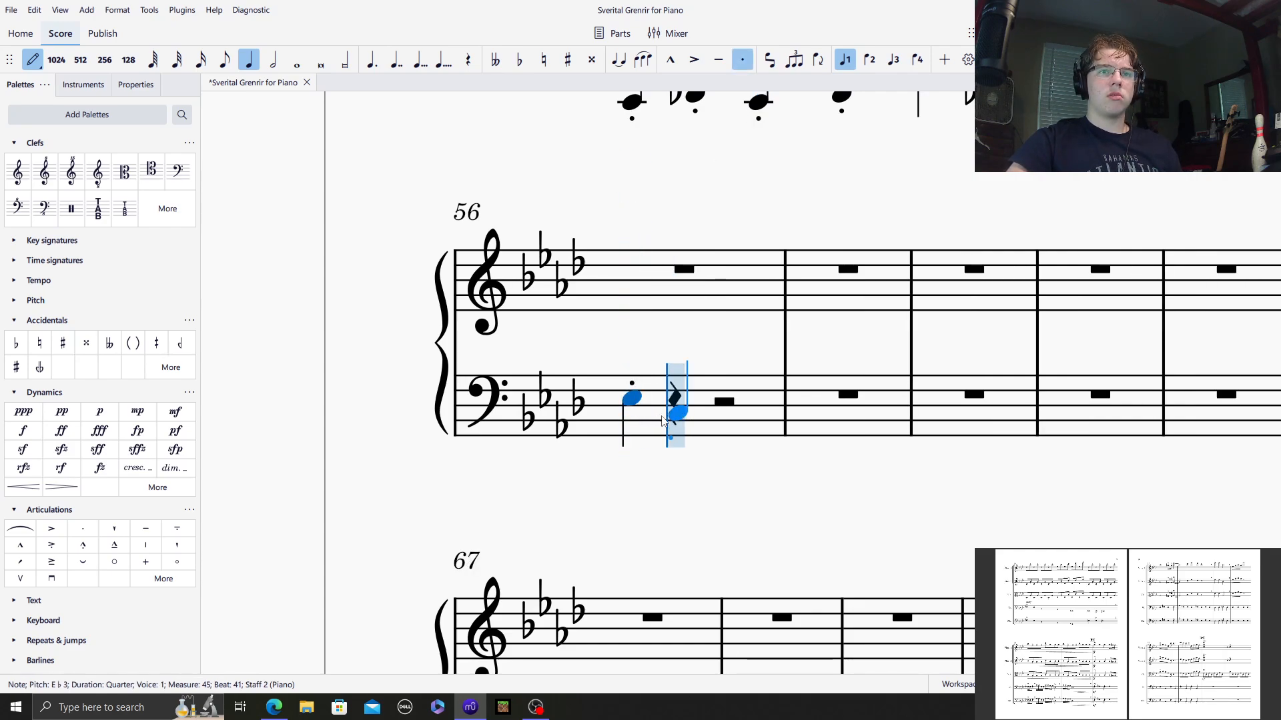
pyautogui.click(632, 451)
pyautogui.click(678, 472)
pyautogui.click(724, 453)
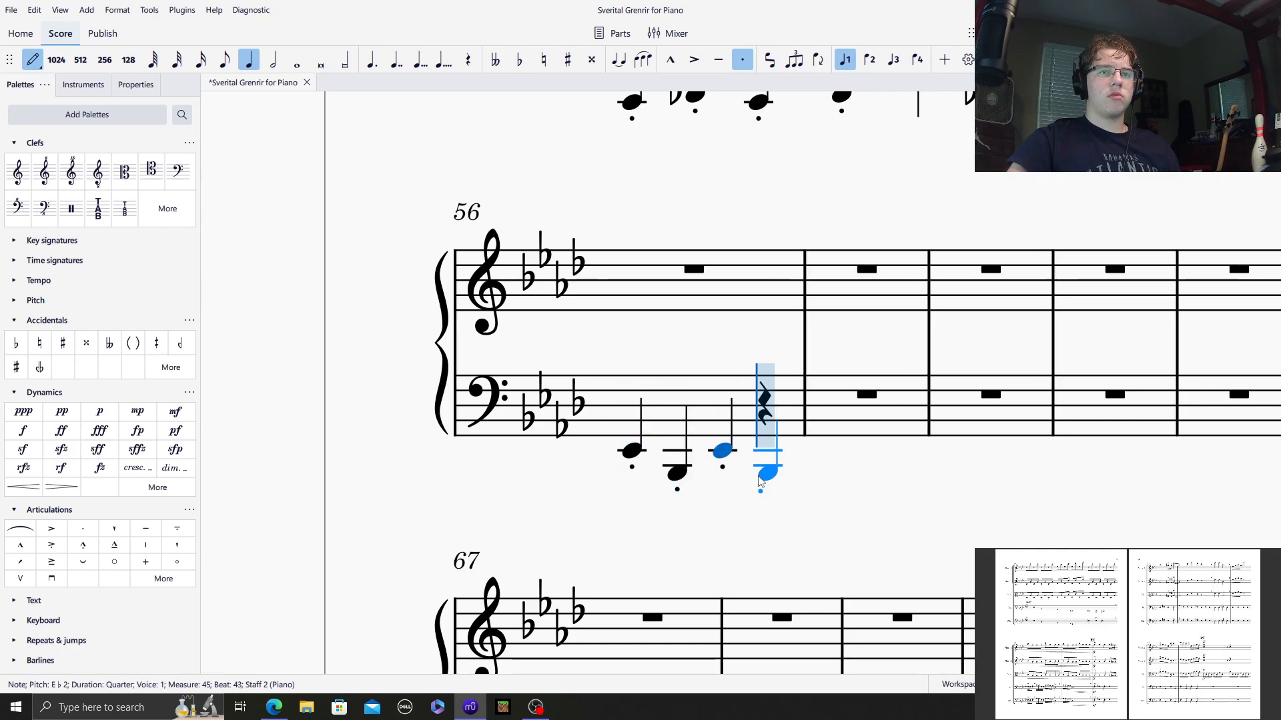
pyautogui.click(763, 474)
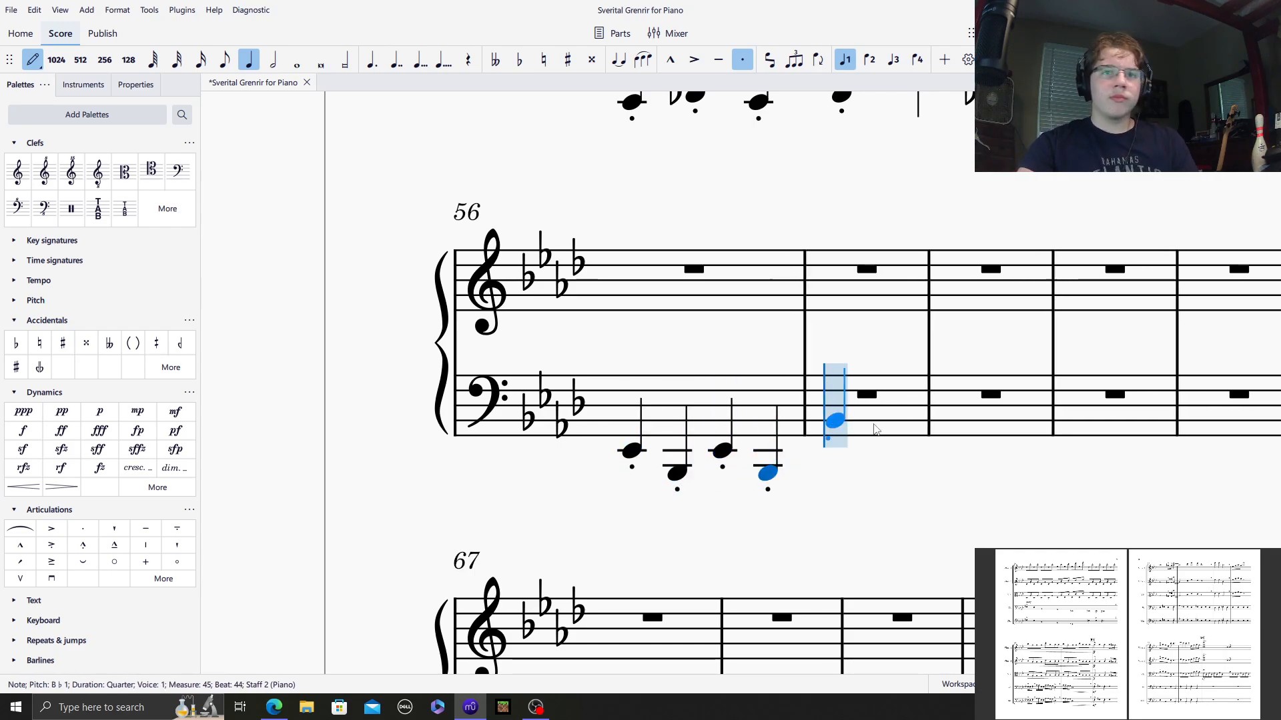
# Fill bass measure 57 with staccato quarter notes E♭2, B♭1, E♭2 and B♭1.
pyautogui.click(837, 459)
pyautogui.click(889, 472)
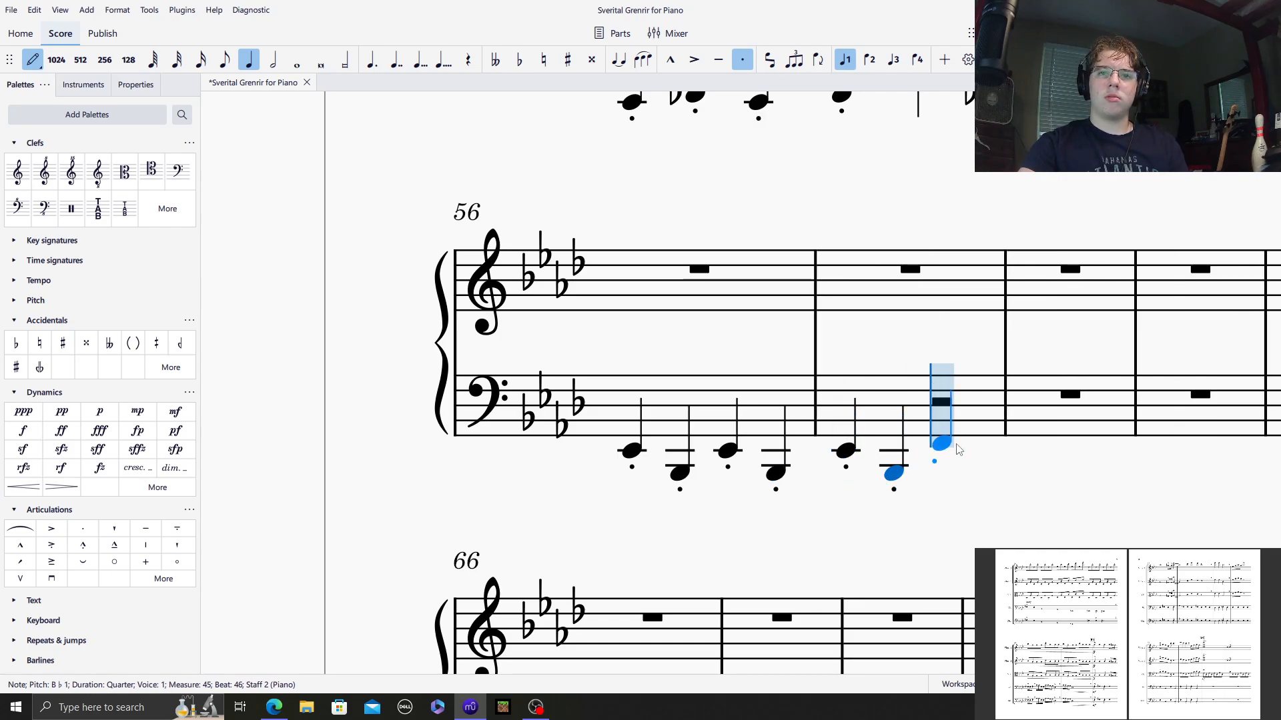
pyautogui.click(936, 453)
pyautogui.click(975, 482)
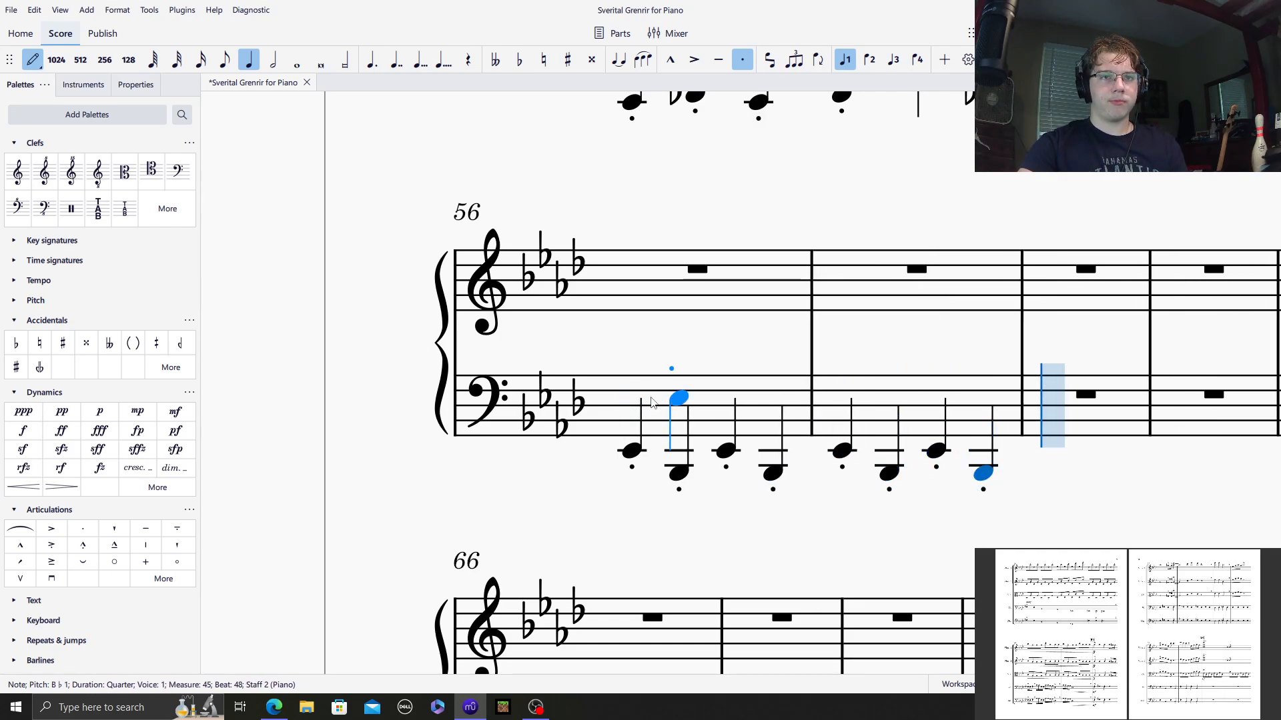
# Double the four bass notes of measure 56 an octave higher with E♭3, B♭2, E♭3 and B♭2.
pyautogui.keyDown('shift'); pyautogui.click(631, 398); pyautogui.keyUp('shift')
pyautogui.keyDown('shift'); pyautogui.click(679, 420); pyautogui.keyUp('shift')
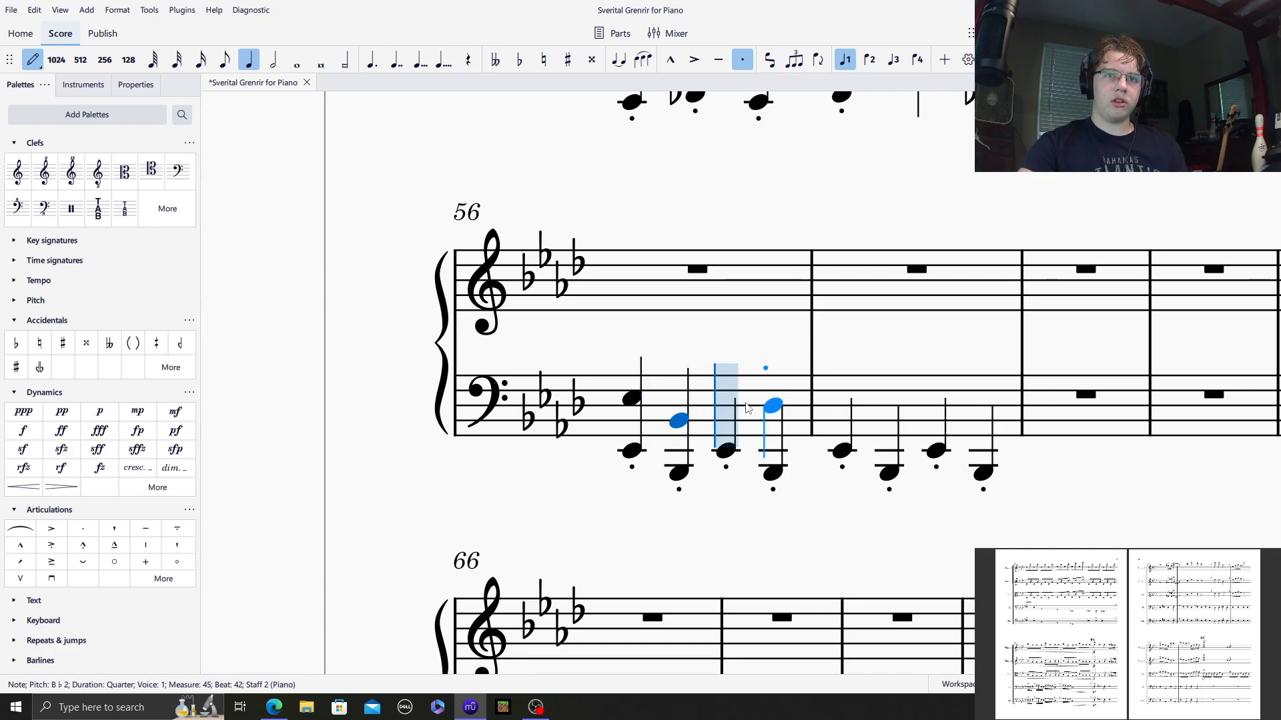
pyautogui.keyDown('shift'); pyautogui.click(726, 398); pyautogui.keyUp('shift')
pyautogui.keyDown('shift'); pyautogui.click(775, 423); pyautogui.keyUp('shift')
# Double the four bass notes of measure 57 an octave higher with E♭3, B♭2, E♭3 and B♭2.
pyautogui.keyDown('shift'); pyautogui.click(843, 398); pyautogui.keyUp('shift')
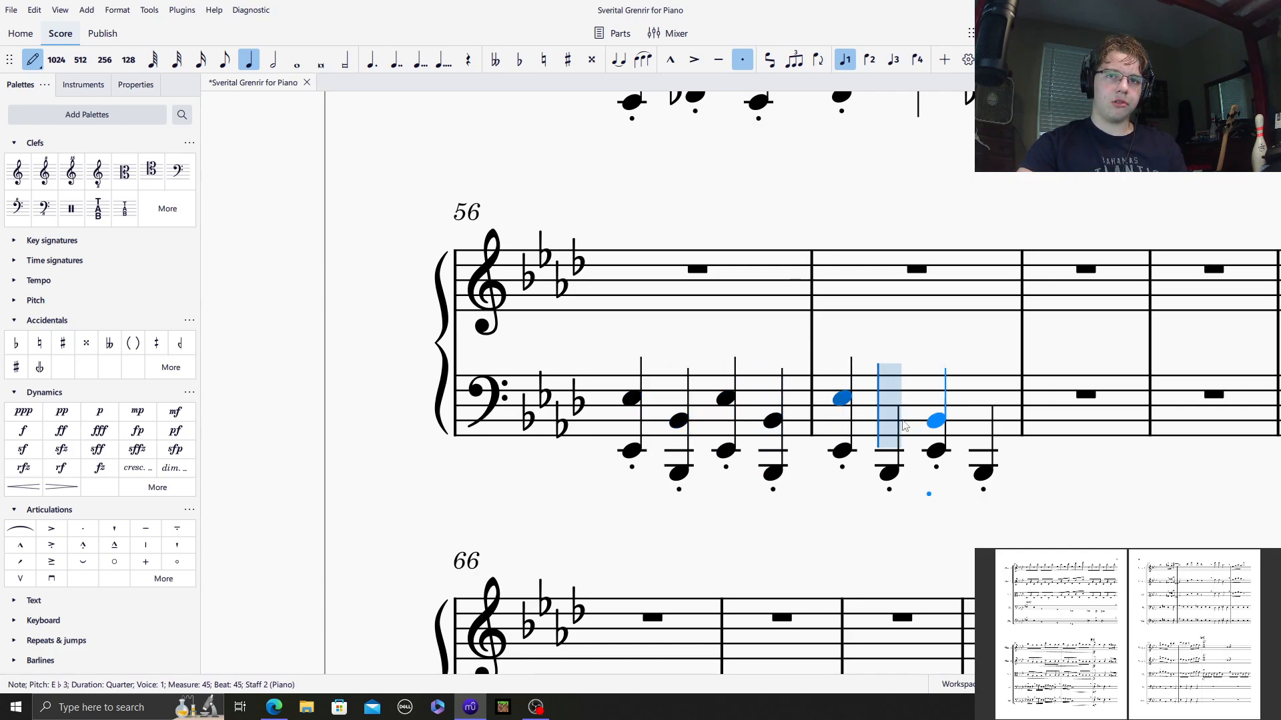
pyautogui.keyDown('shift'); pyautogui.click(892, 415); pyautogui.keyUp('shift')
pyautogui.hotkey('ctrl', 'z')
pyautogui.keyDown('shift'); pyautogui.click(896, 421); pyautogui.keyUp('shift')
pyautogui.keyDown('shift'); pyautogui.click(938, 399); pyautogui.keyUp('shift')
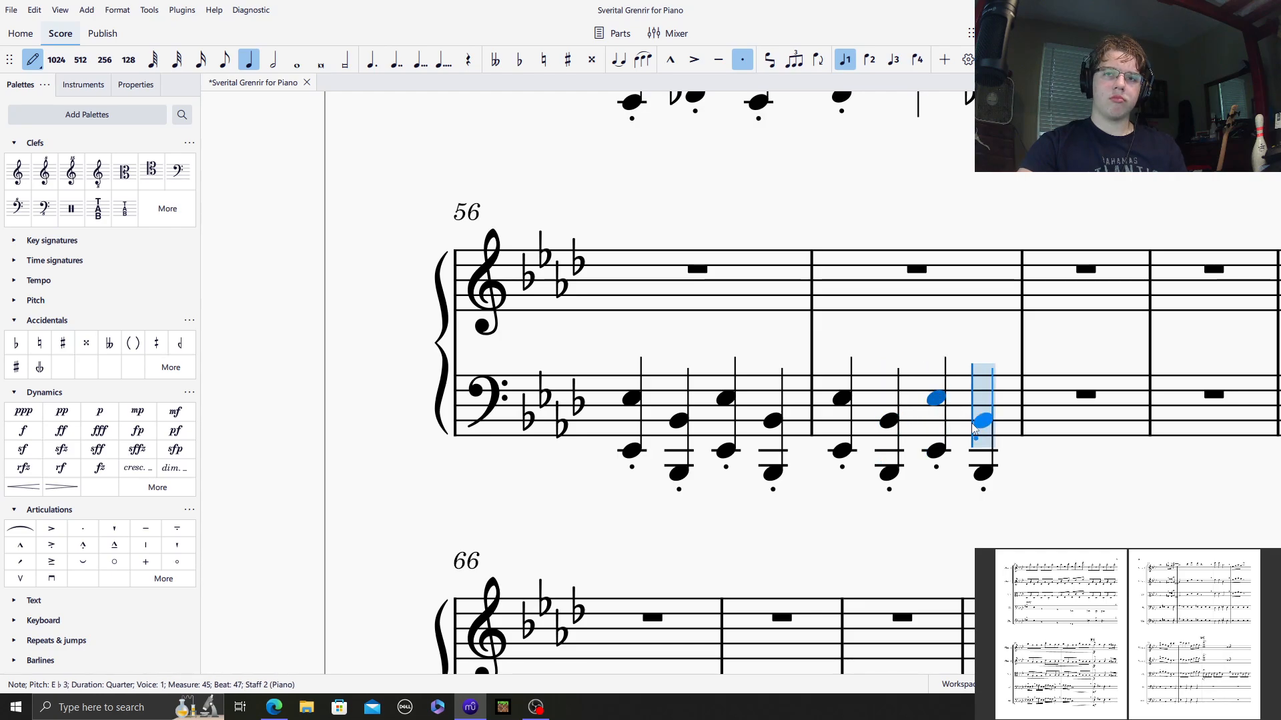
pyautogui.keyDown('shift'); pyautogui.click(984, 421); pyautogui.keyUp('shift')
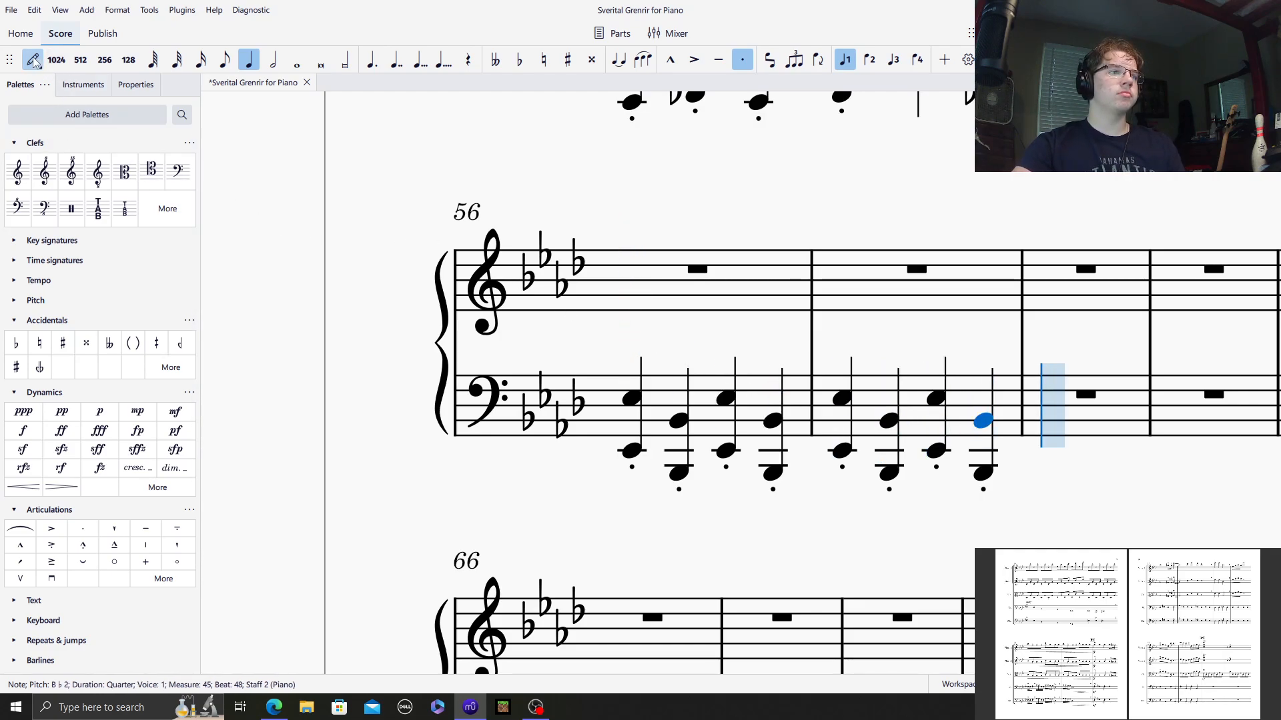
# End note input and change the lower staff to alto clef from measure 58.
pyautogui.click(34, 61)
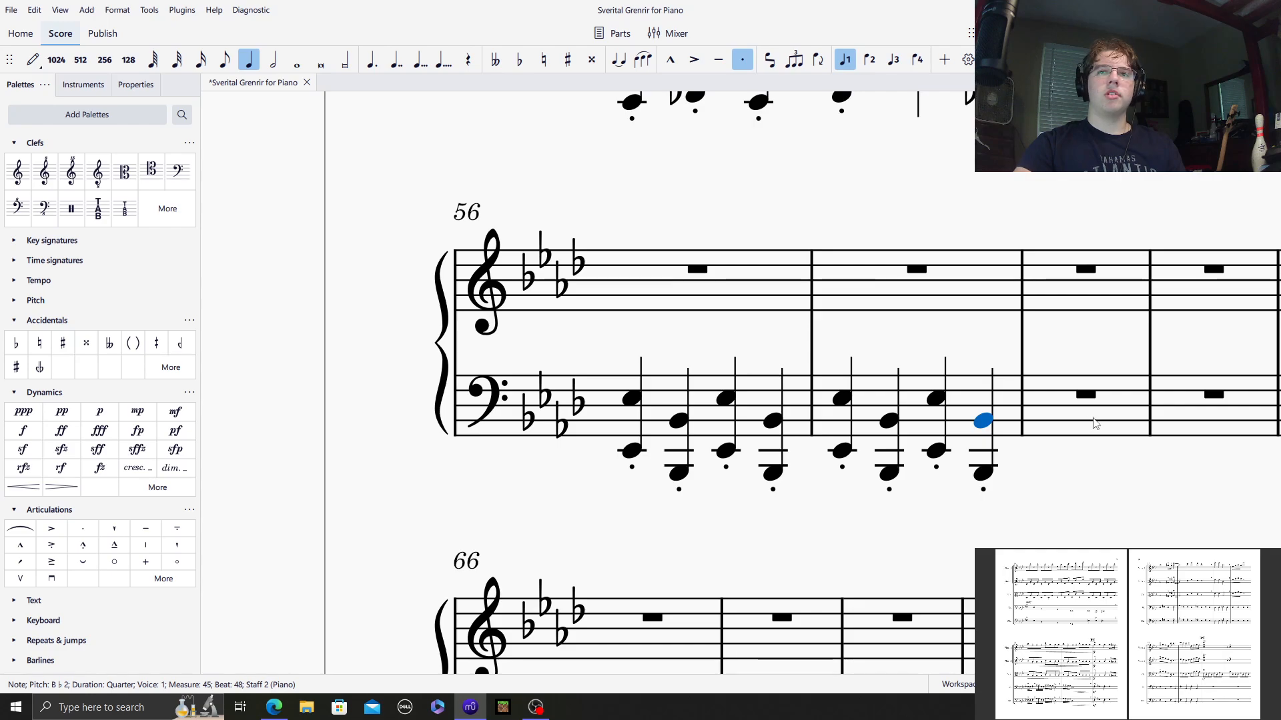
pyautogui.click(159, 164)
pyautogui.hscroll(5, 689, 368)
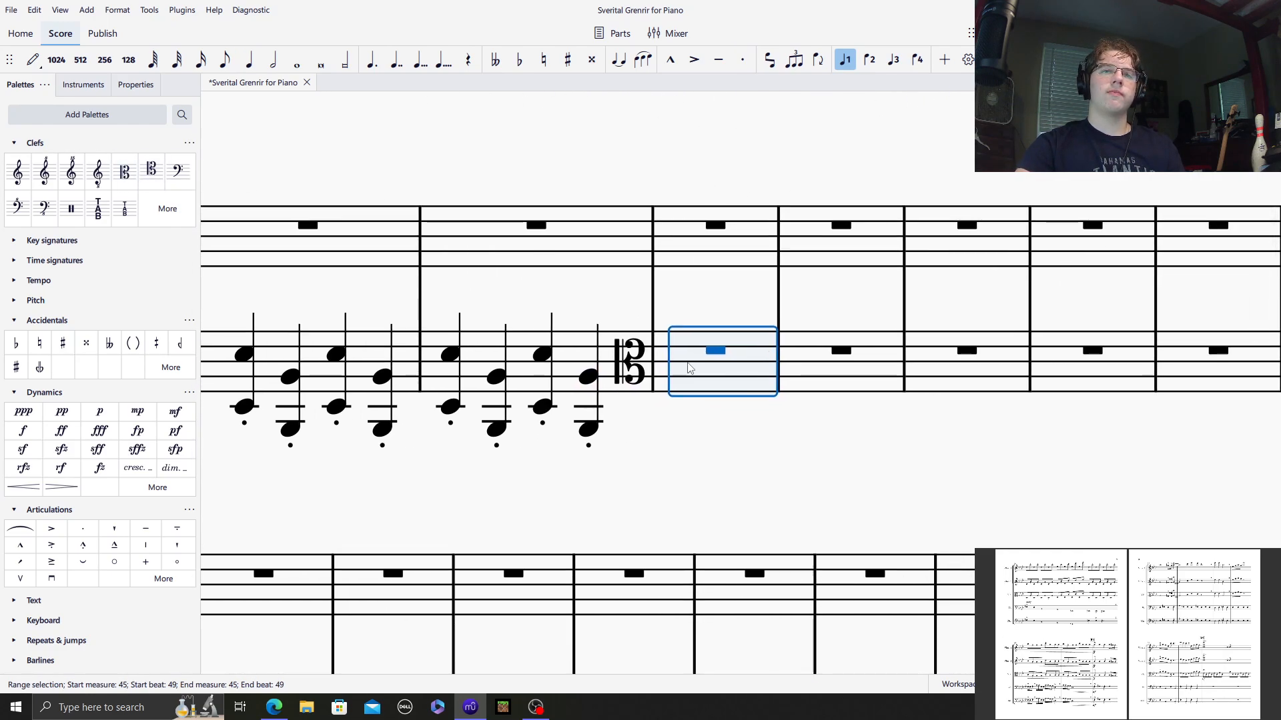
# Fill lower-staff measure 58 with staccato eighth notes E♭4, C4, E♭4, C4, E♭4, C4, F4, C4.
pyautogui.click(34, 61)
pyautogui.click(225, 60)
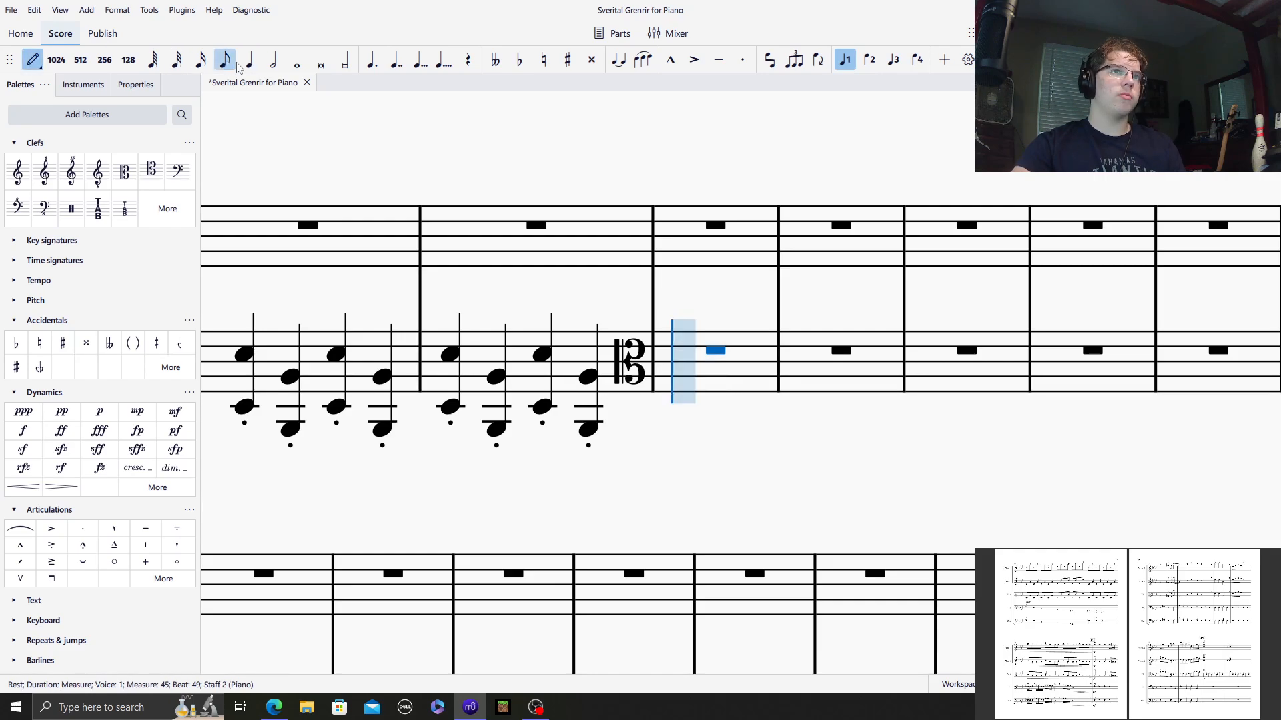
pyautogui.click(743, 60)
pyautogui.click(692, 350)
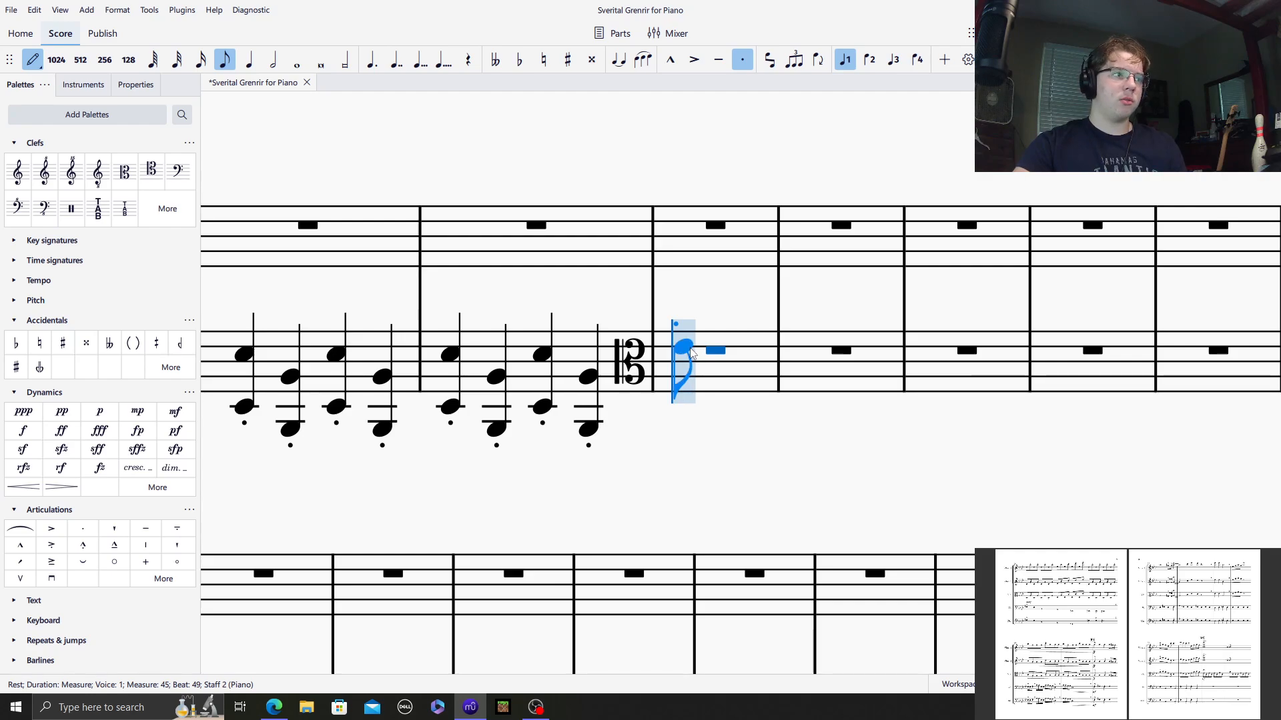
pyautogui.click(808, 356)
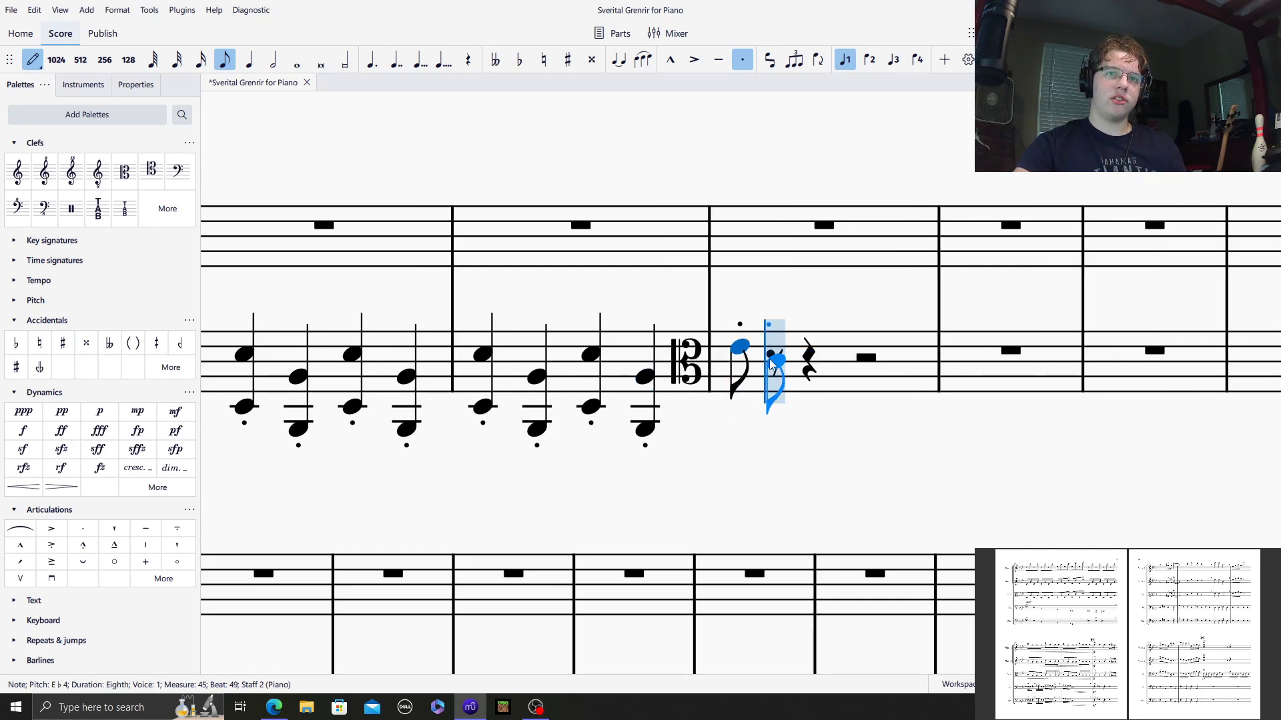
pyautogui.click(806, 347)
pyautogui.click(837, 361)
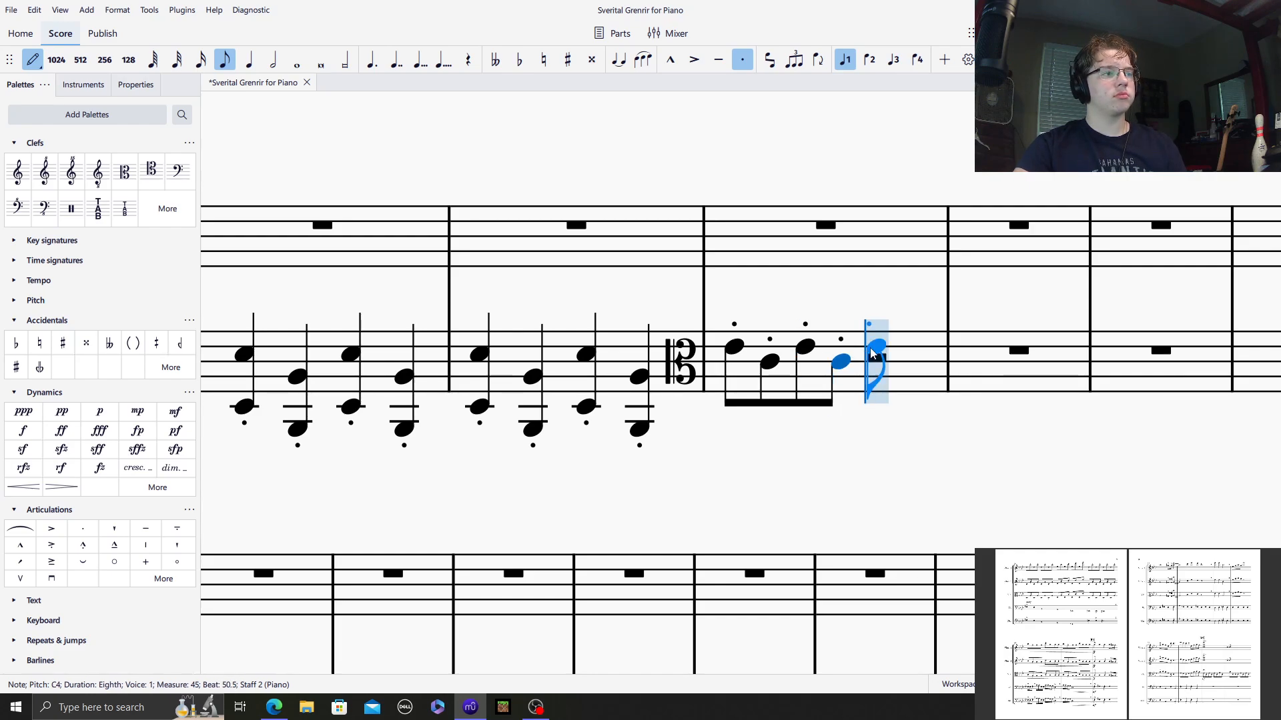
pyautogui.click(872, 351)
pyautogui.click(901, 340)
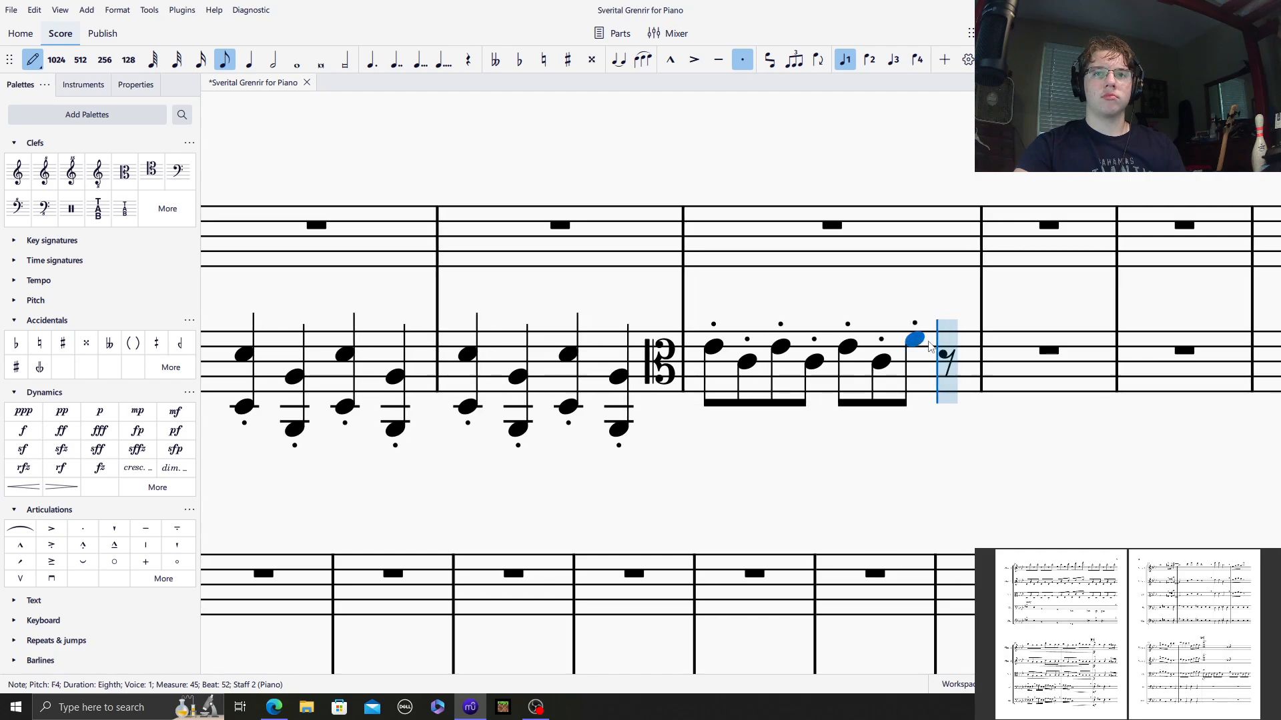
pyautogui.click(950, 367)
# Fill lower-staff measure 59 with staccato eighth notes G4, C4, C4, C4, E♭4, C4, E♭4, C4, and end note input.
pyautogui.click(1012, 333)
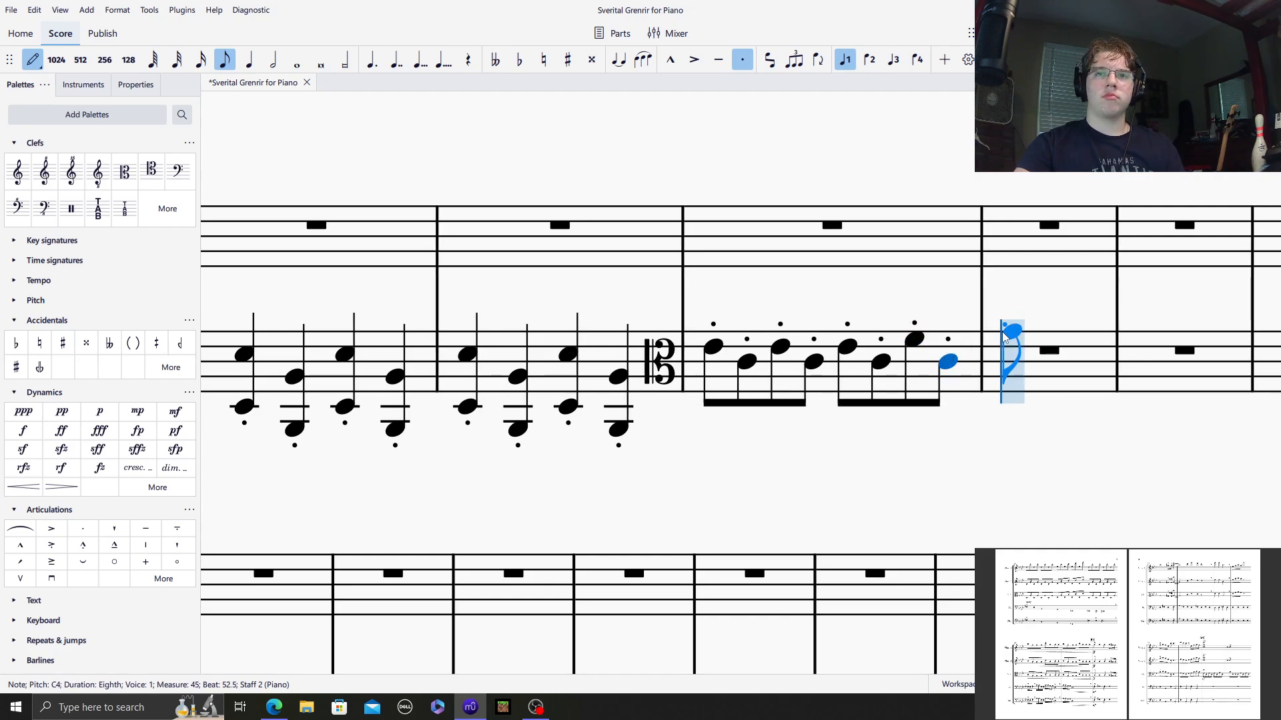
pyautogui.click(562, 358)
pyautogui.click(576, 363)
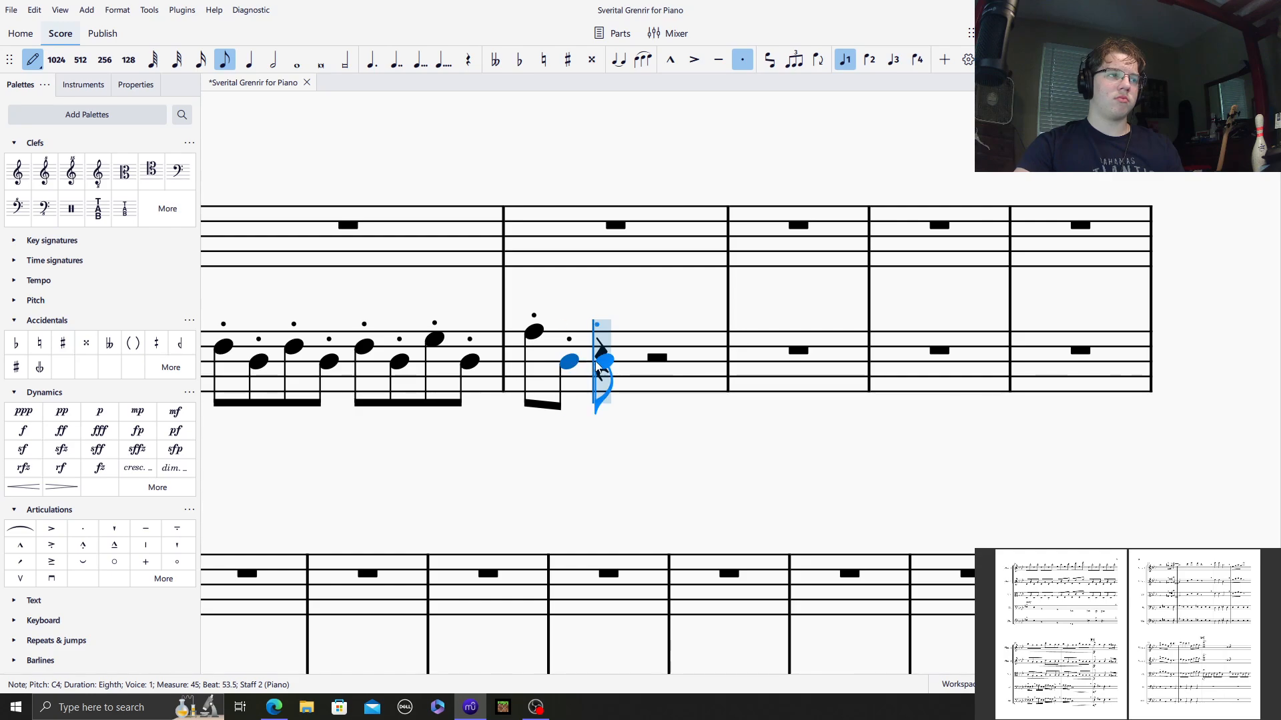
pyautogui.click(597, 361)
pyautogui.click(630, 359)
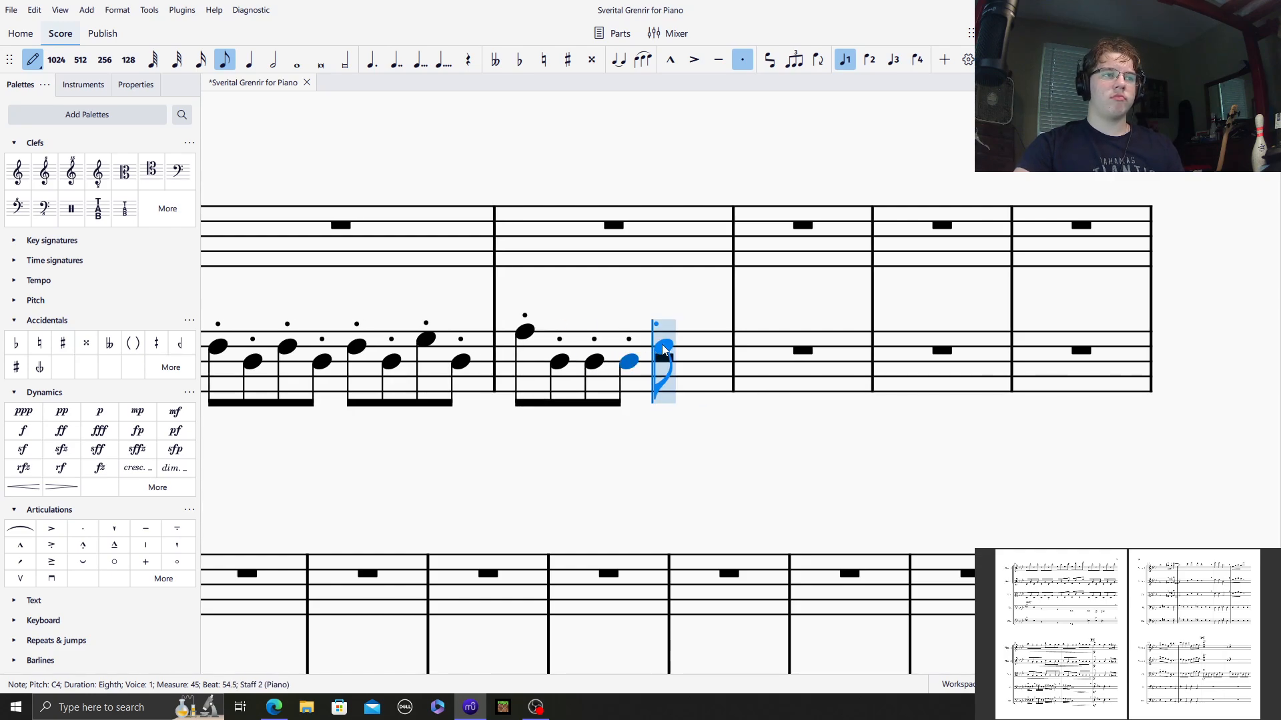
pyautogui.click(656, 346)
pyautogui.click(667, 360)
pyautogui.click(703, 346)
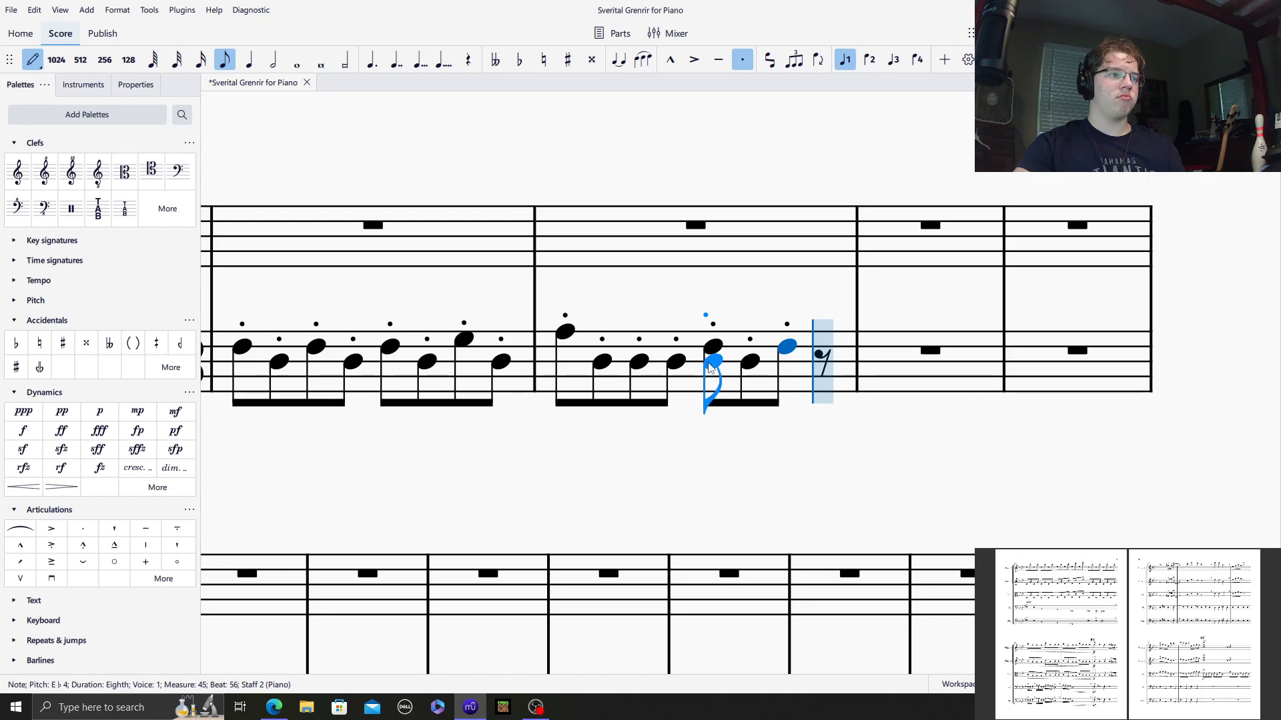
pyautogui.click(823, 361)
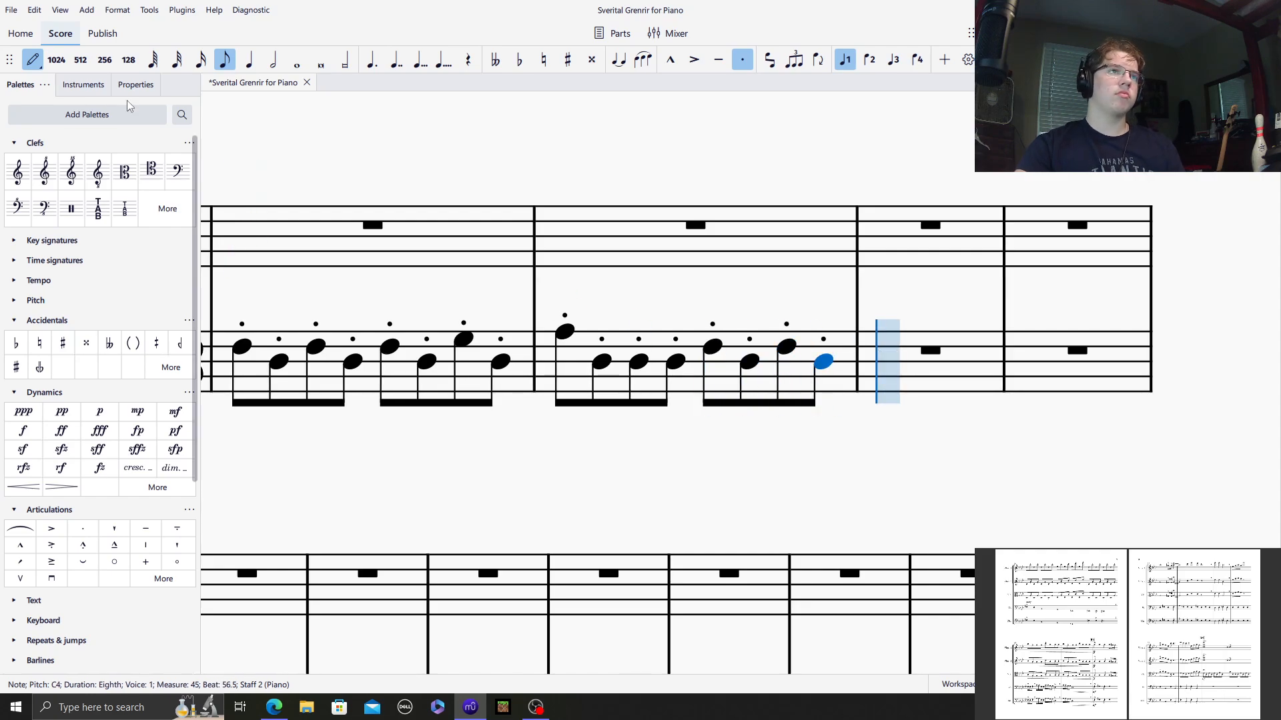
pyautogui.click(33, 63)
# Begin upper-staff measure 56 with eighth notes G5, A♭5, G5 and E♭5.
pyautogui.moveTo(440, 166)
pyautogui.mouseDown()
pyautogui.moveTo(649, 180)
pyautogui.moveTo(1257, 49)
pyautogui.mouseUp()
pyautogui.click(678, 416)
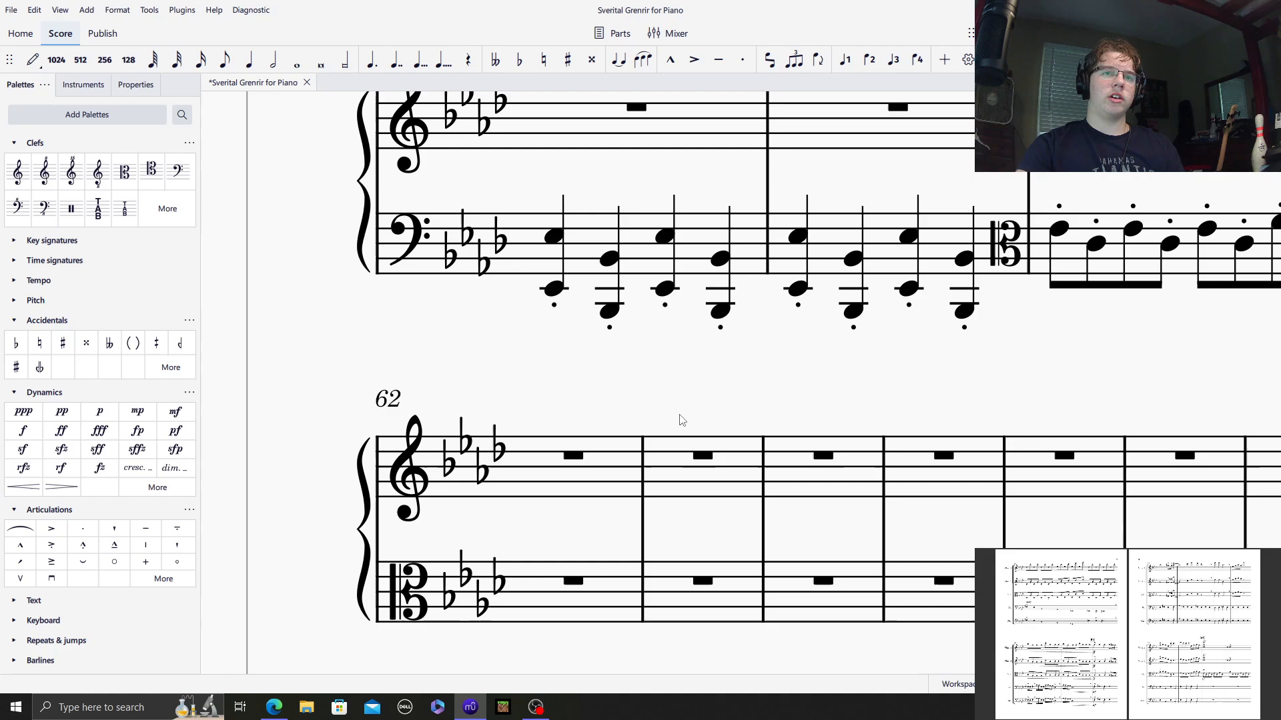
pyautogui.moveTo(1000, 300); pyautogui.dragTo(367, 381)
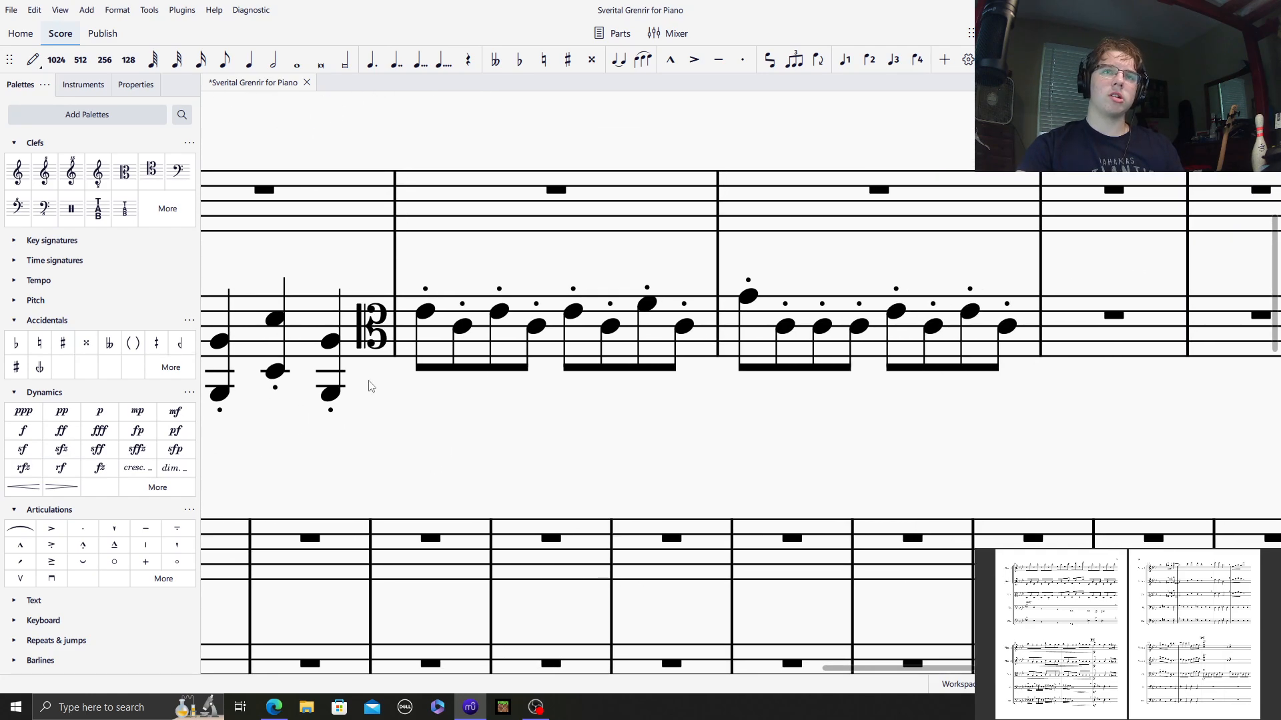
pyautogui.moveTo(460, 254); pyautogui.dragTo(1177, 300)
pyautogui.click(657, 235)
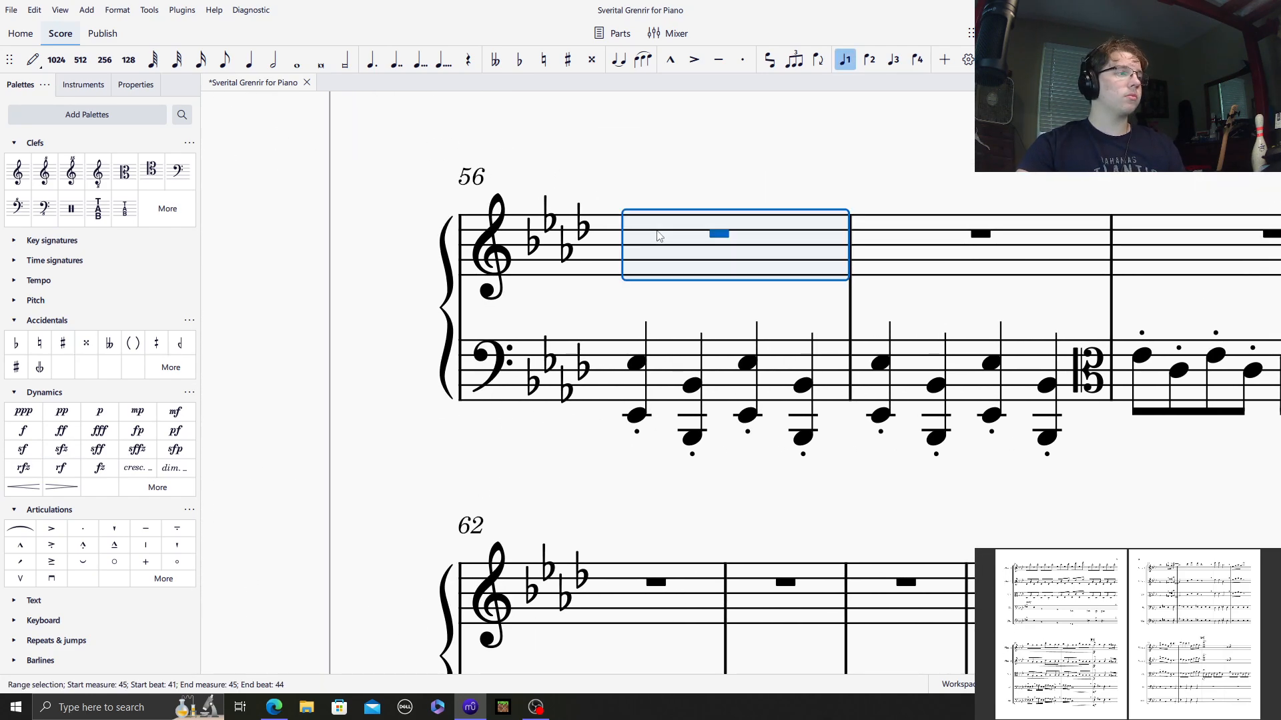
pyautogui.click(32, 59)
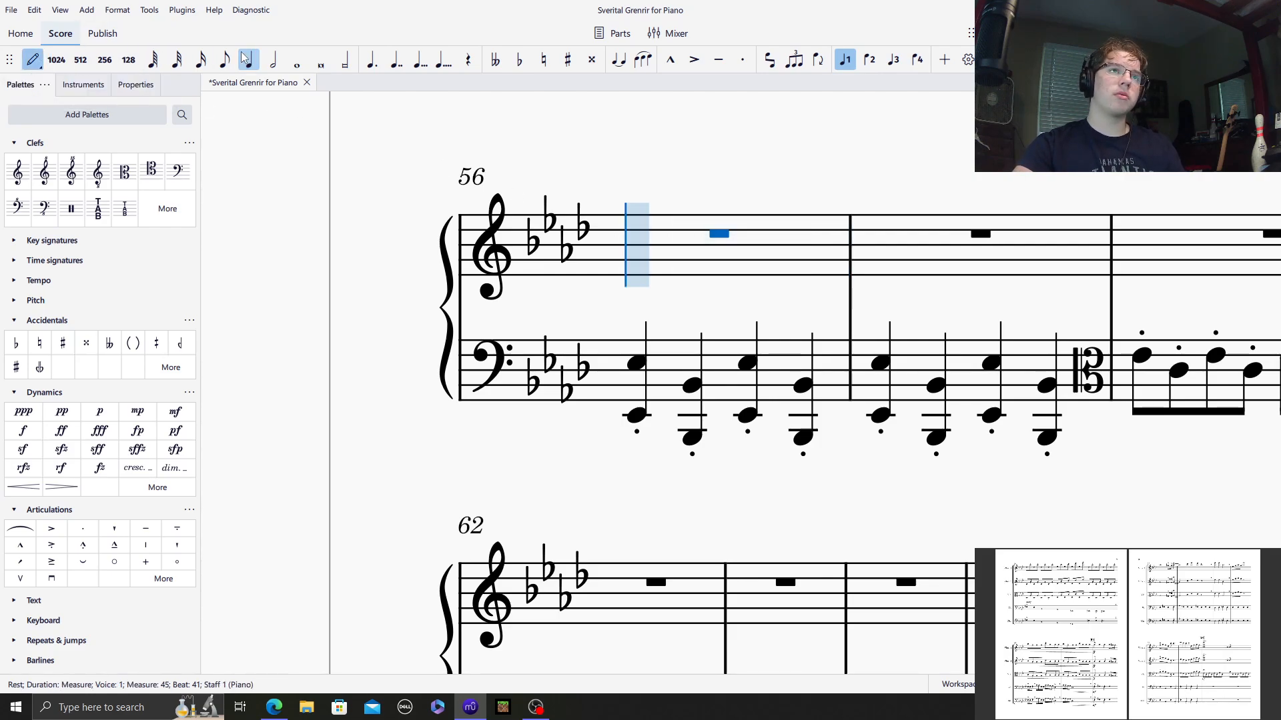
pyautogui.click(234, 66)
pyautogui.click(636, 208)
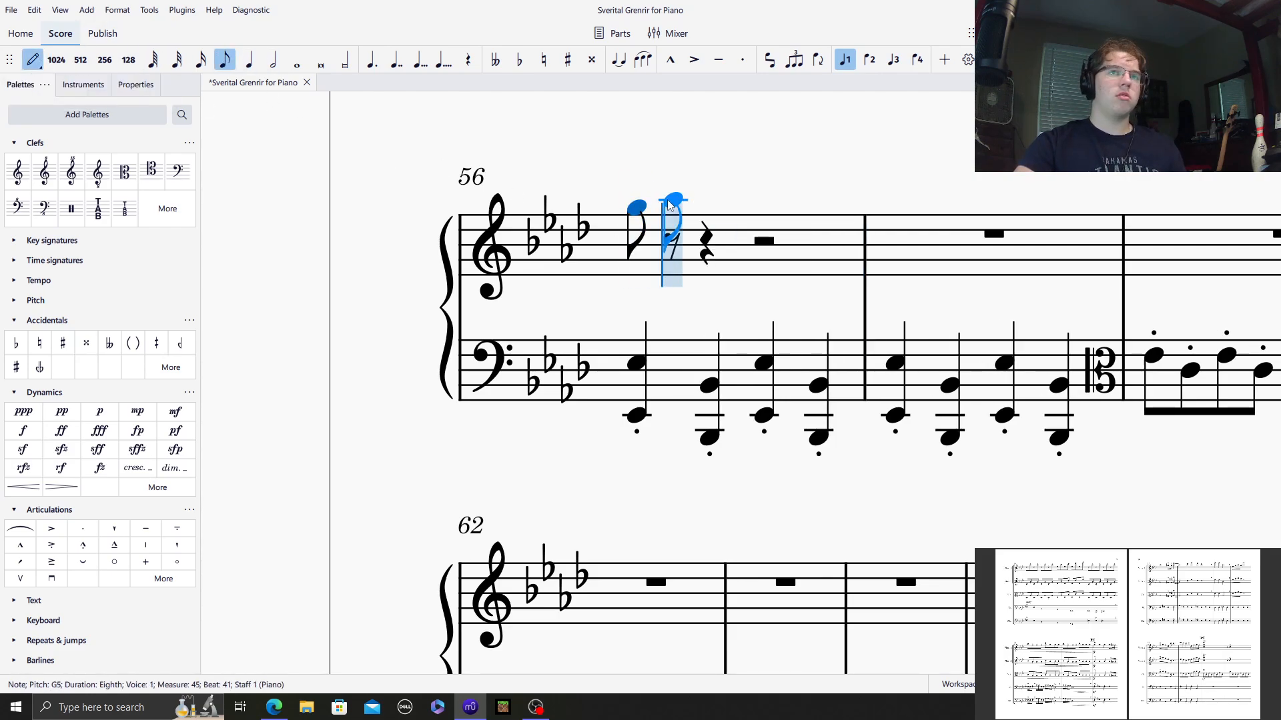
pyautogui.click(674, 200)
pyautogui.click(711, 212)
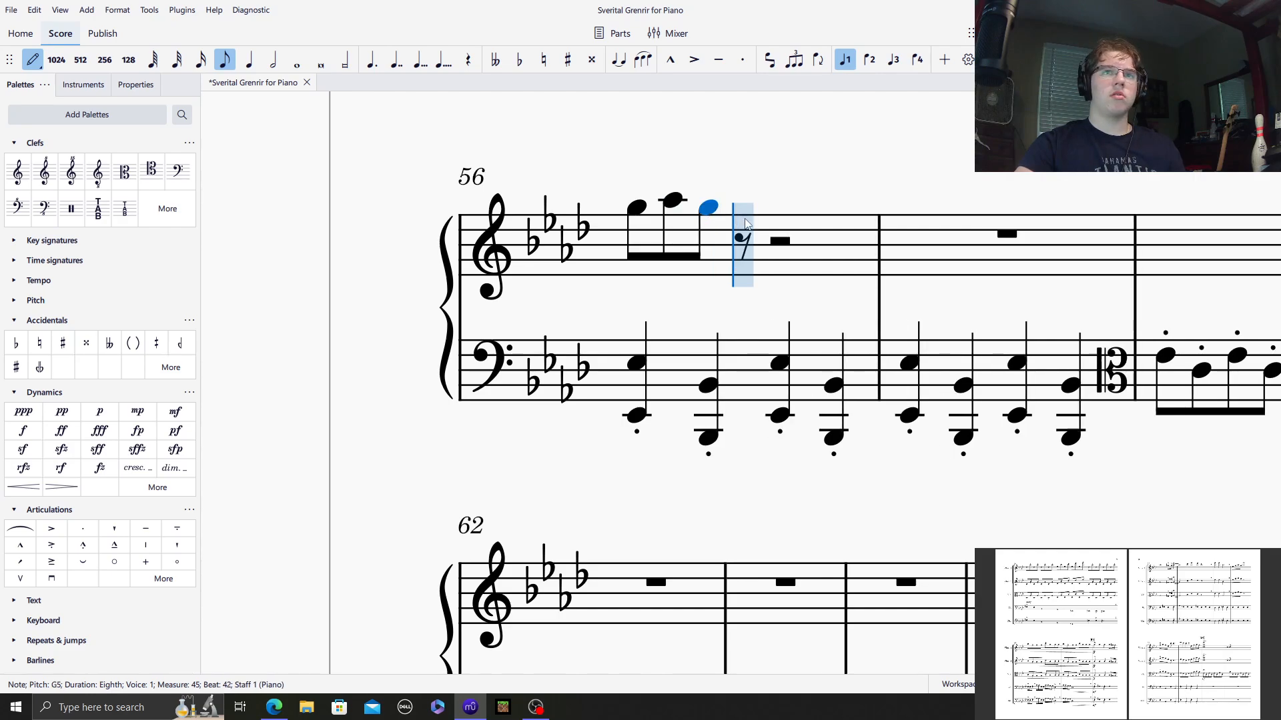
pyautogui.click(734, 224)
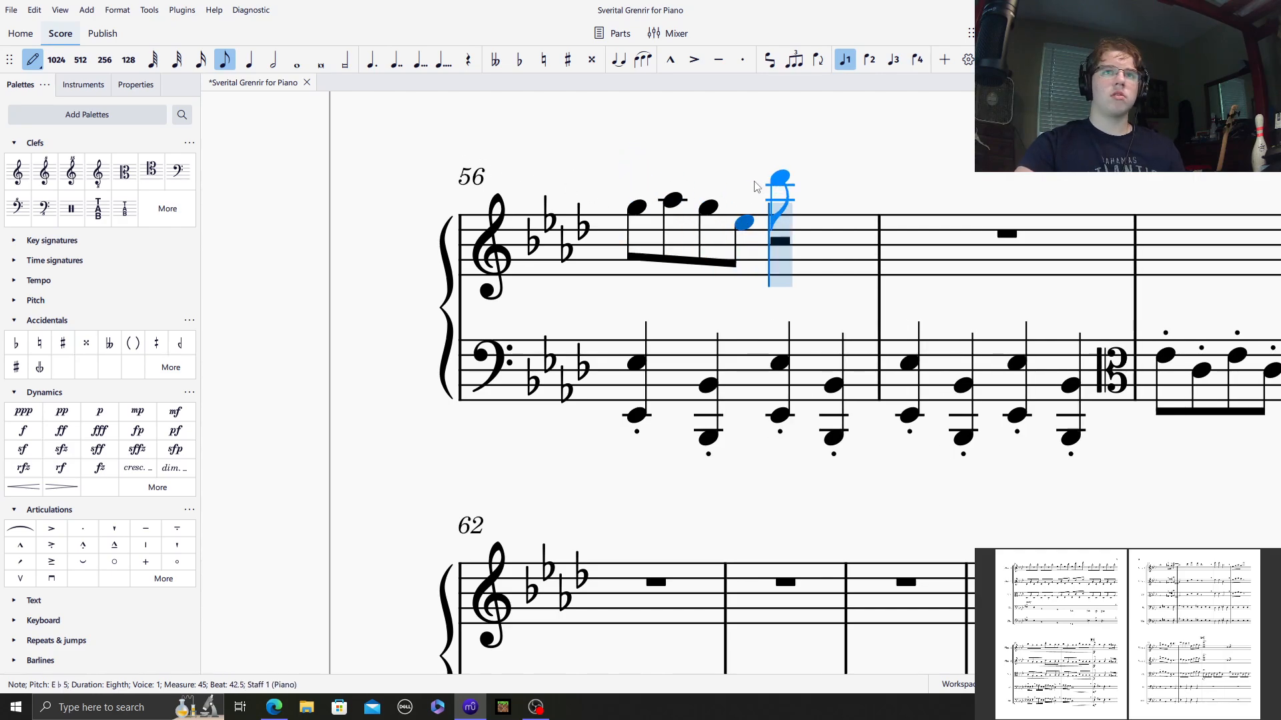
# Complete upper-staff measure 56 with C6/C5 octaves, first as an eighth note and then as a dotted quarter.
pyautogui.click(776, 187)
pyautogui.click(779, 238)
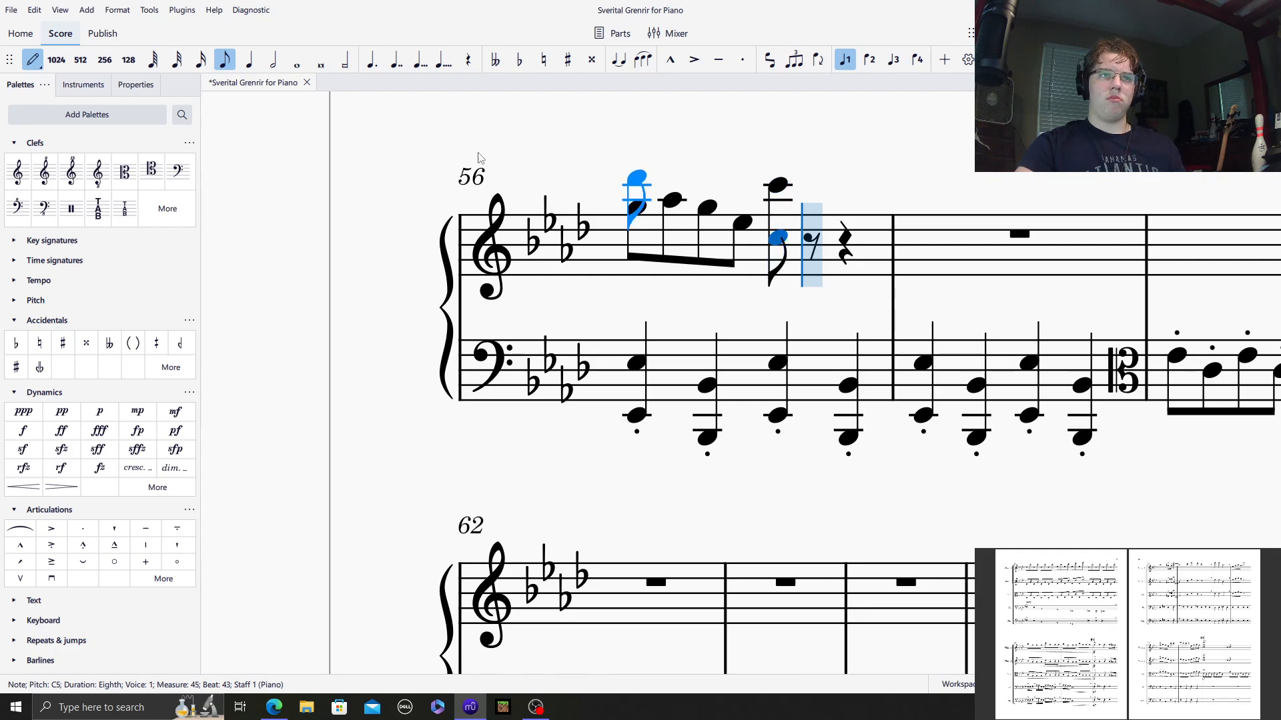
pyautogui.click(253, 62)
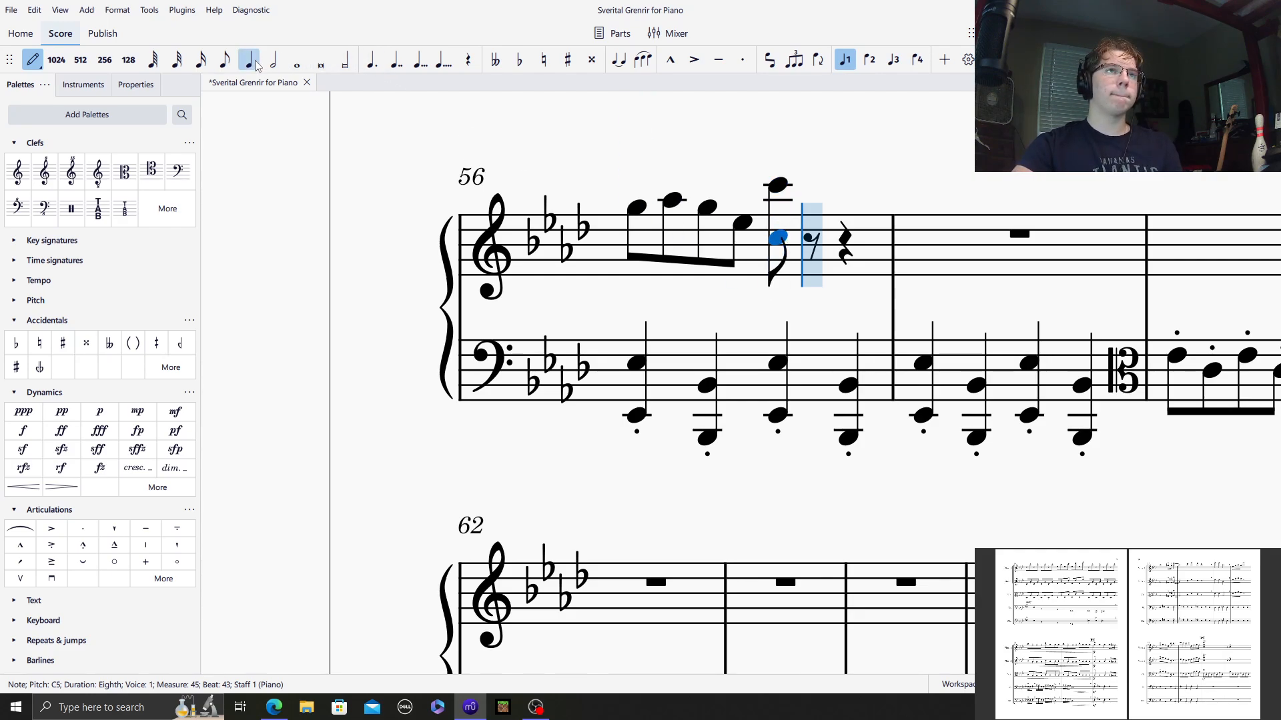
pyautogui.click(382, 62)
pyautogui.click(811, 191)
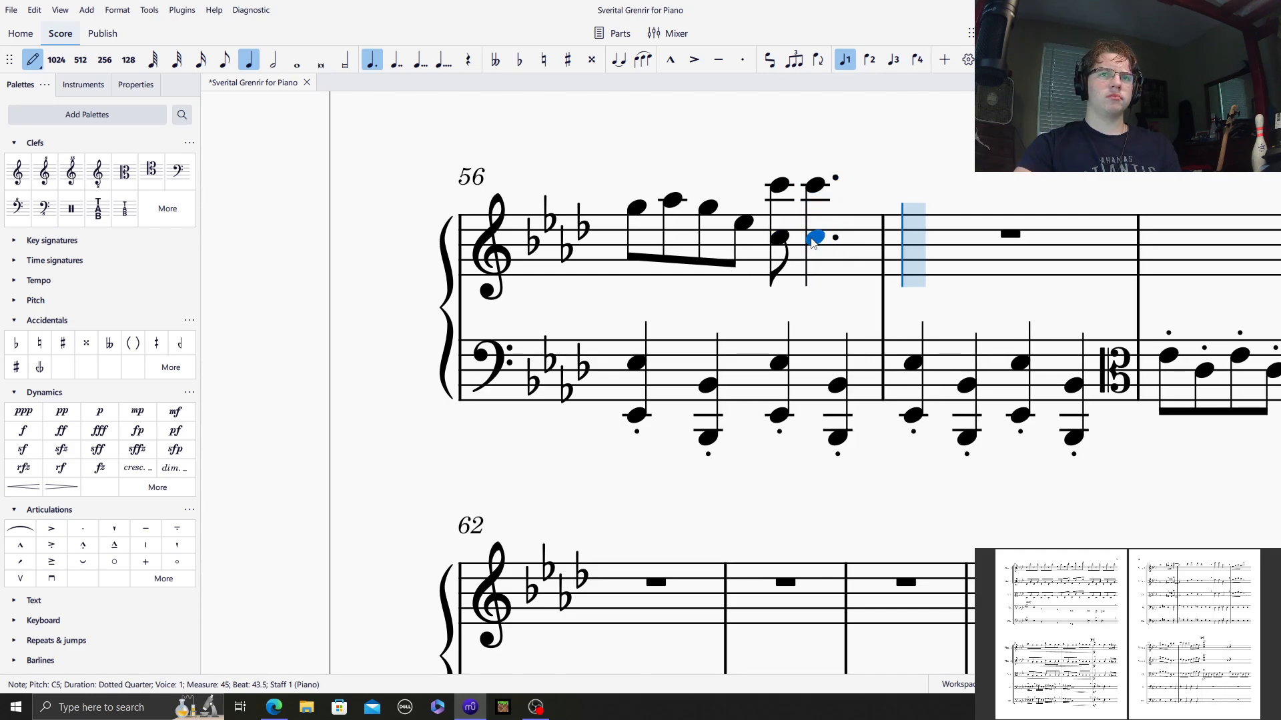
# Begin upper-staff measure 57 with eighth notes E♭6, D♭6, C6 and D♭6.
pyautogui.press('3')
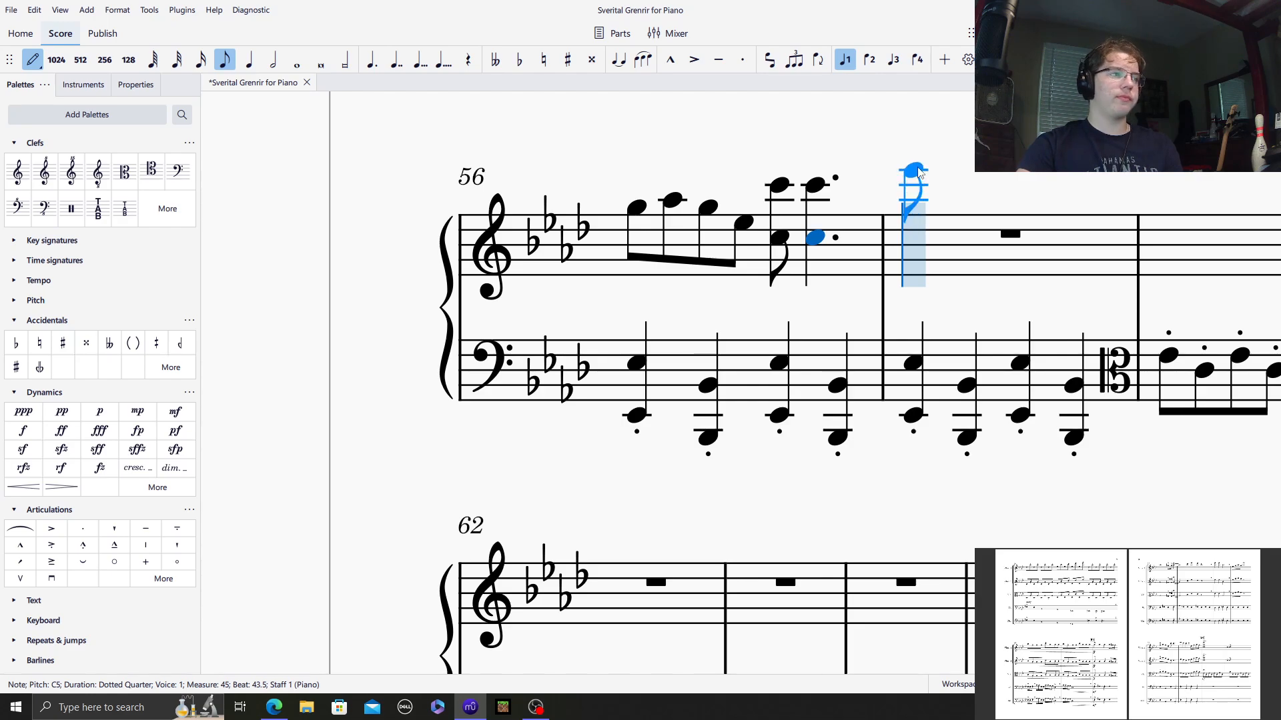
pyautogui.click(919, 172)
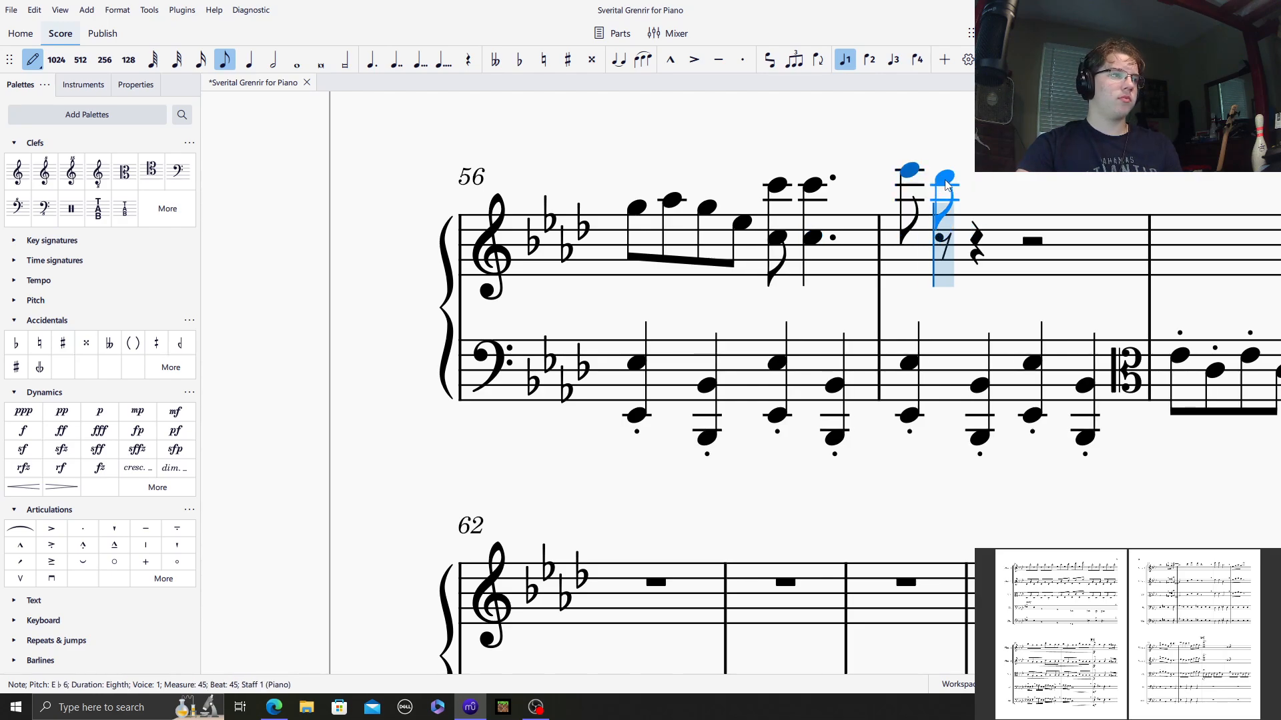
pyautogui.click(947, 185)
pyautogui.click(973, 189)
pyautogui.click(1009, 182)
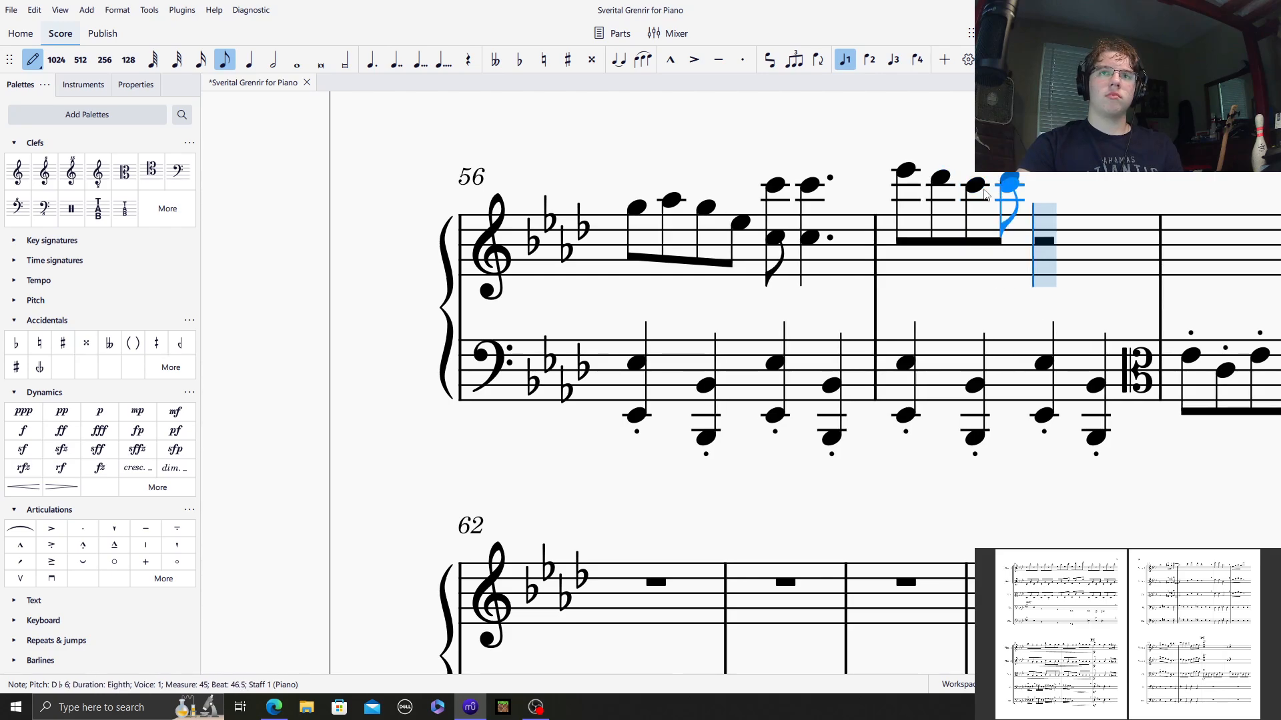
# Double the first four eighth notes of upper-staff measure 57 an octave lower with E♭5, D♭5, C5 and D♭5.
pyautogui.press('Left')
pyautogui.press('Left')
pyautogui.press('Left')
pyautogui.click(941, 230)
pyautogui.click(975, 238)
pyautogui.click(1006, 224)
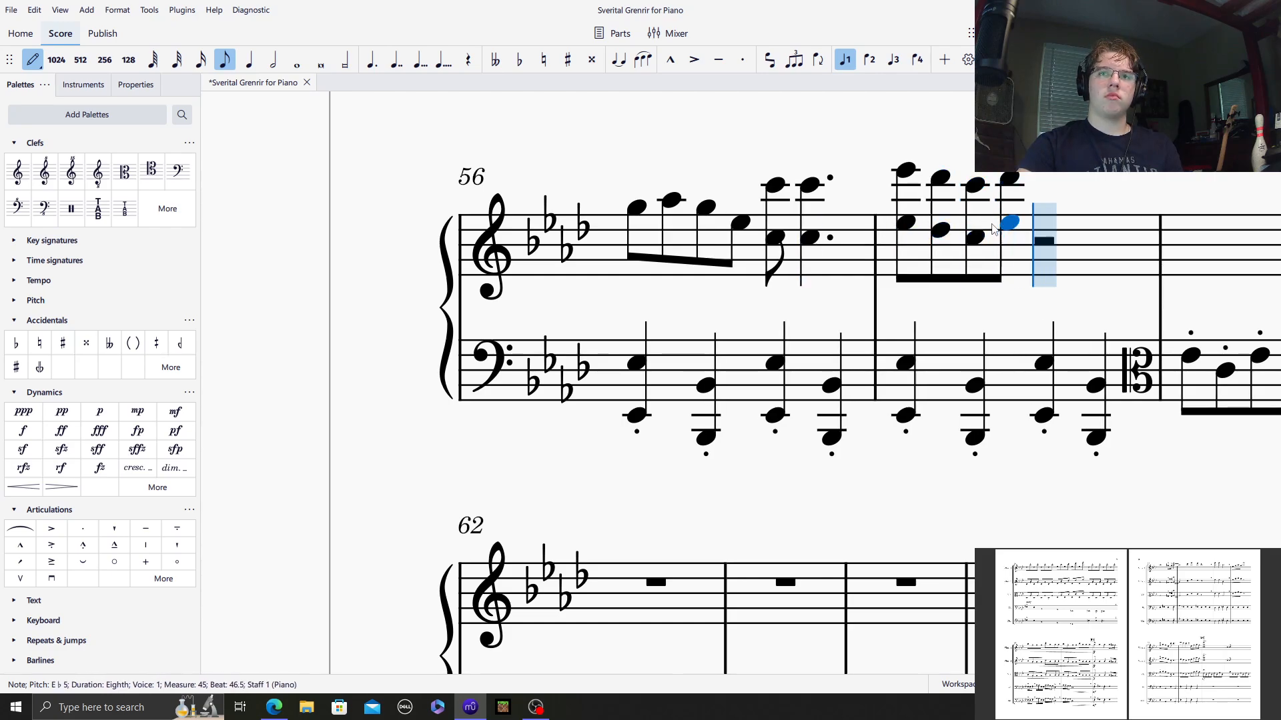
pyautogui.hotkey('ctrl', 'z')
pyautogui.click(1002, 231)
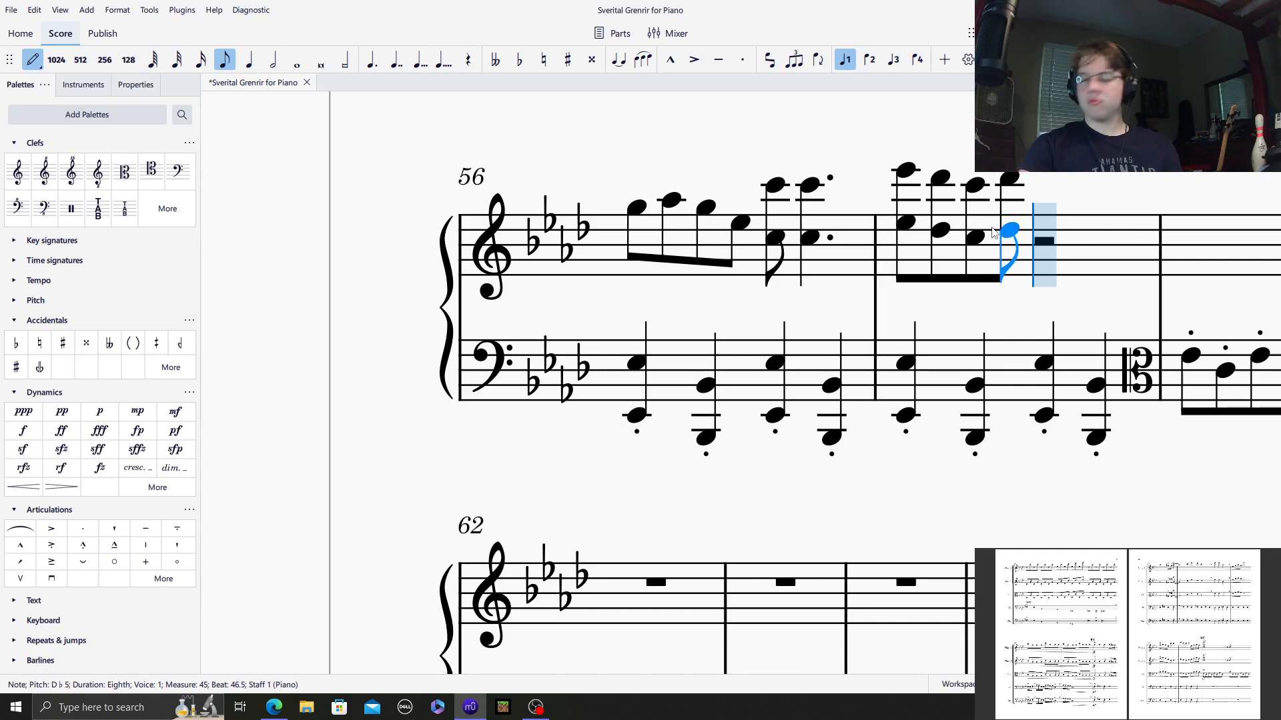
# Complete upper-staff measure 57 with eighth notes E♭5, G5, A♭5 and G5.
pyautogui.click(1045, 261)
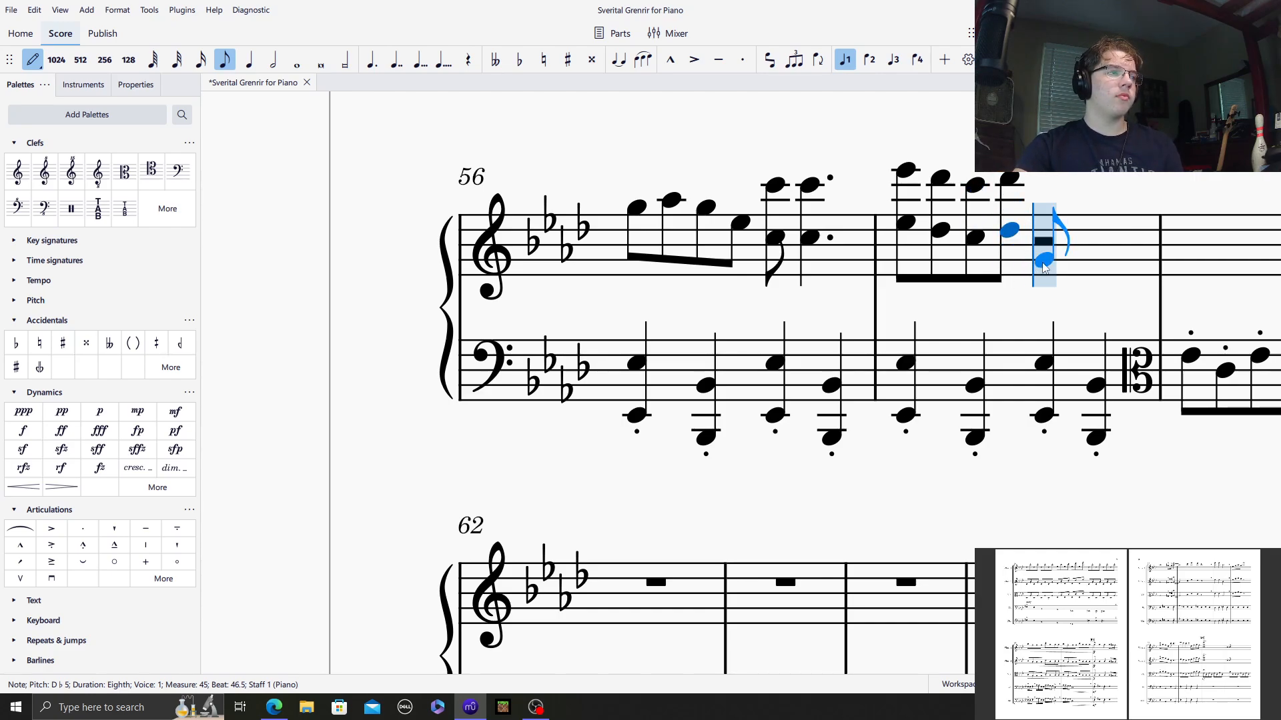
pyautogui.click(1044, 223)
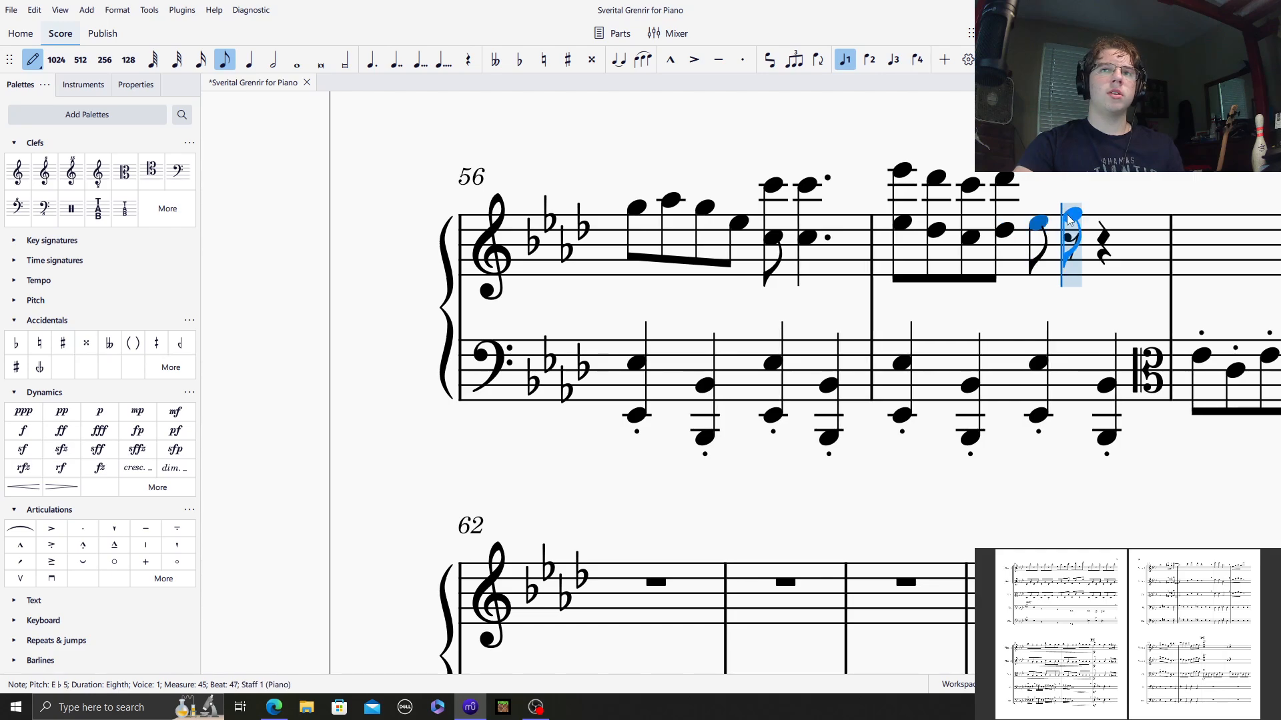
pyautogui.click(1069, 209)
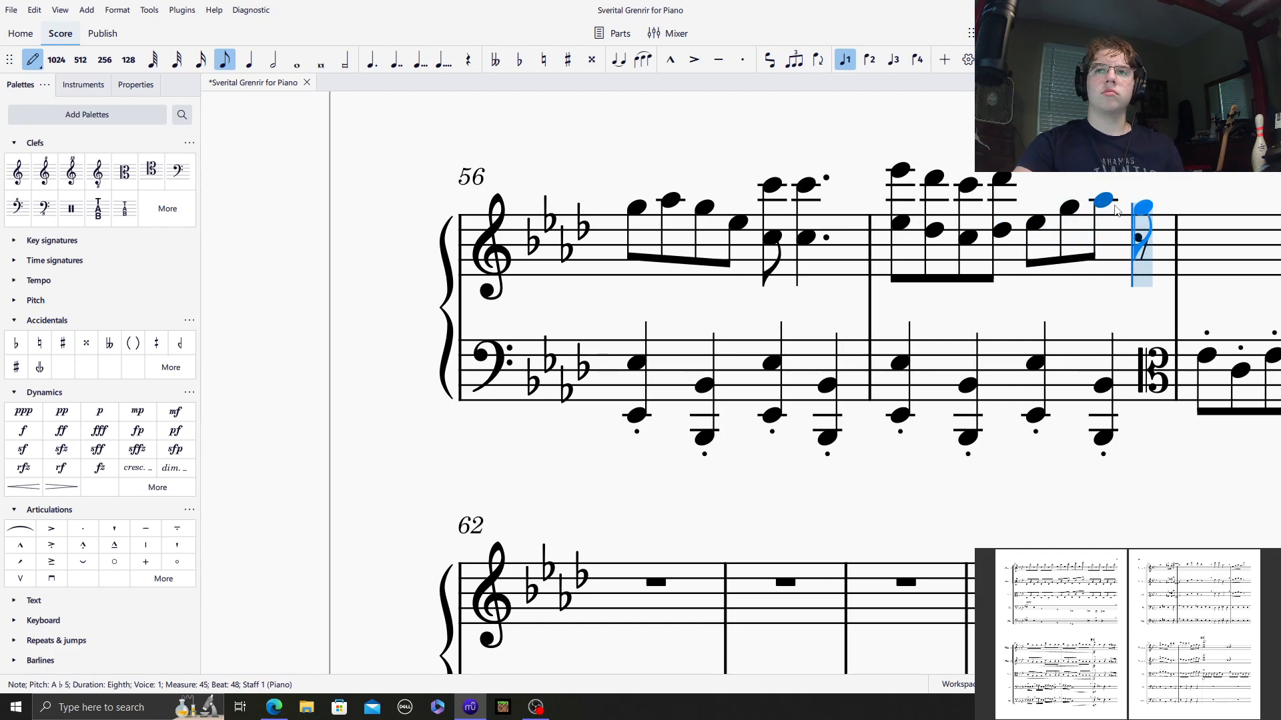
# Fill upper-staff measure 58 with a whole-note chord of A♭5, E♭5 and C5.
pyautogui.click(298, 63)
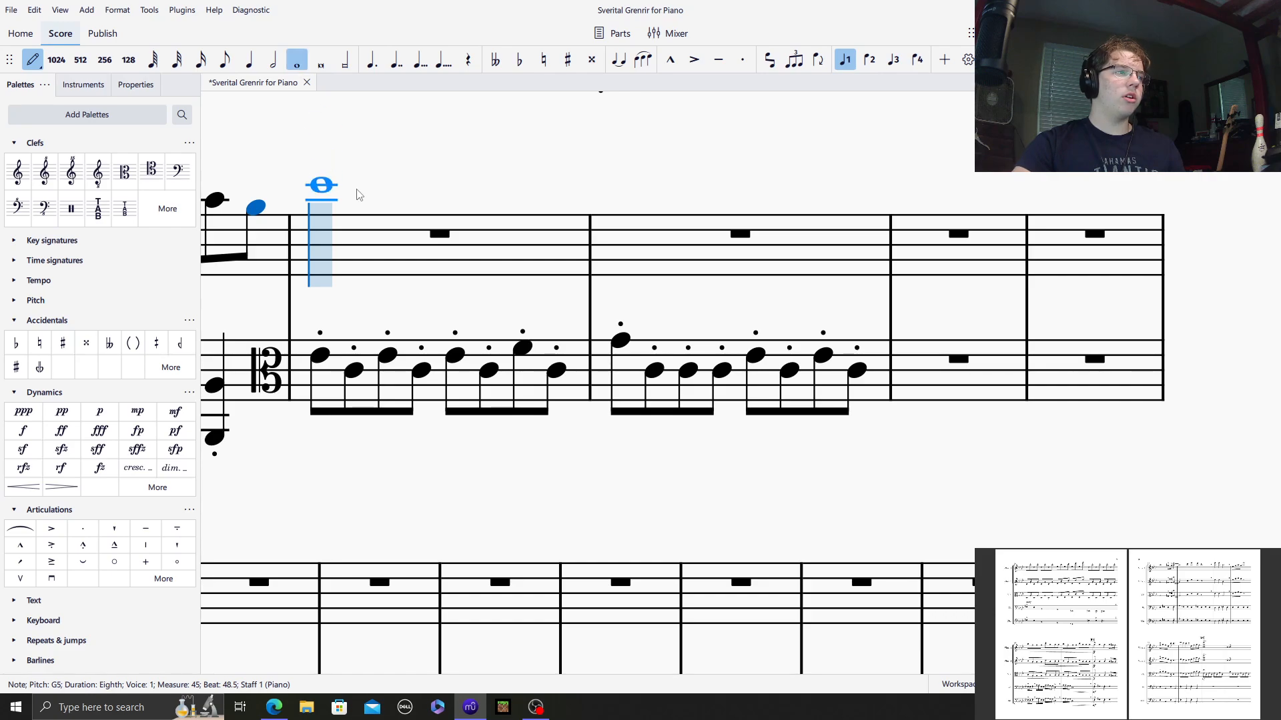
pyautogui.click(323, 200)
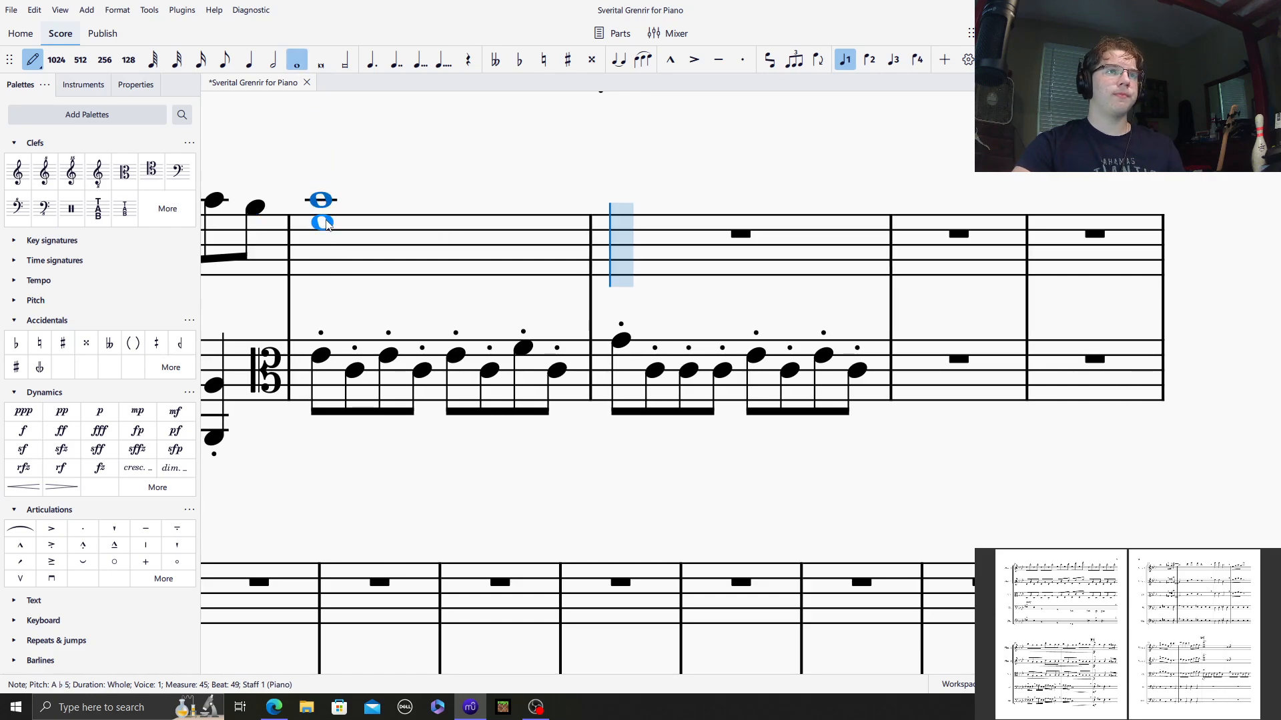
pyautogui.keyDown('shift'); pyautogui.click(323, 222); pyautogui.keyUp('shift')
pyautogui.keyDown('shift'); pyautogui.click(326, 238); pyautogui.keyUp('shift')
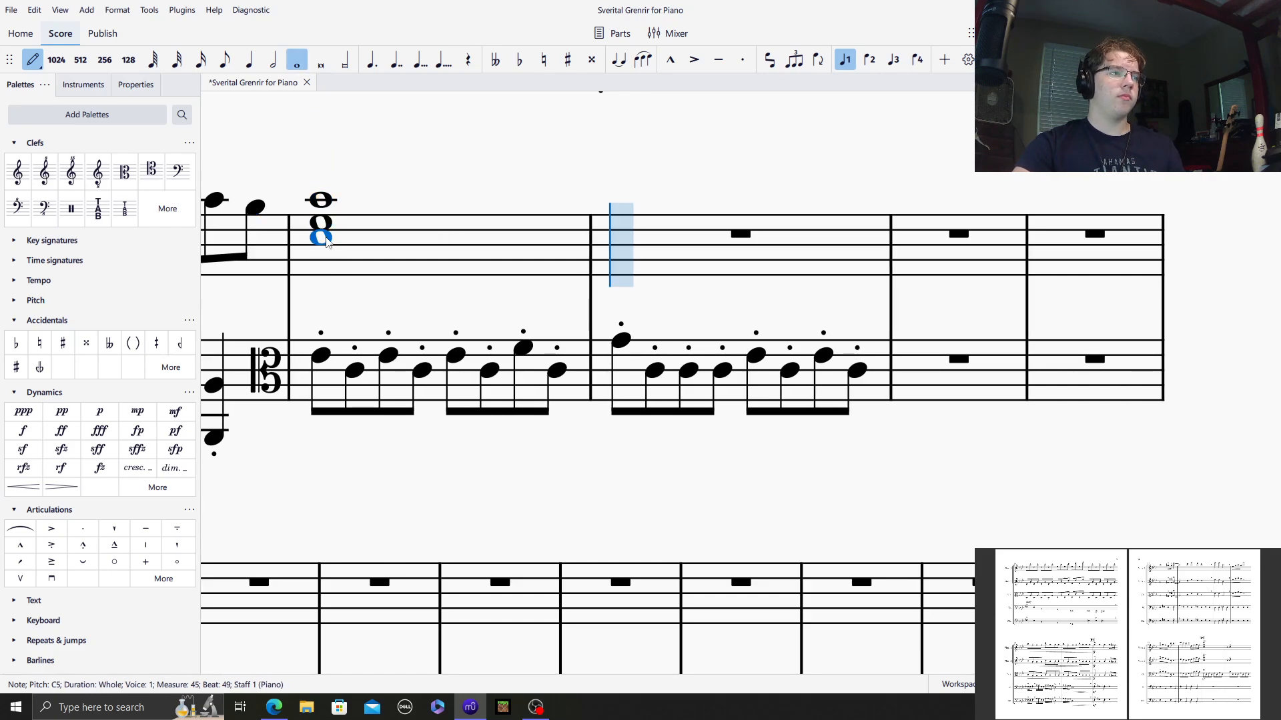
# Fill upper-staff measure 59 with a whole-note chord of G5, D♮5 and C♭5, and end note input.
pyautogui.click(615, 208)
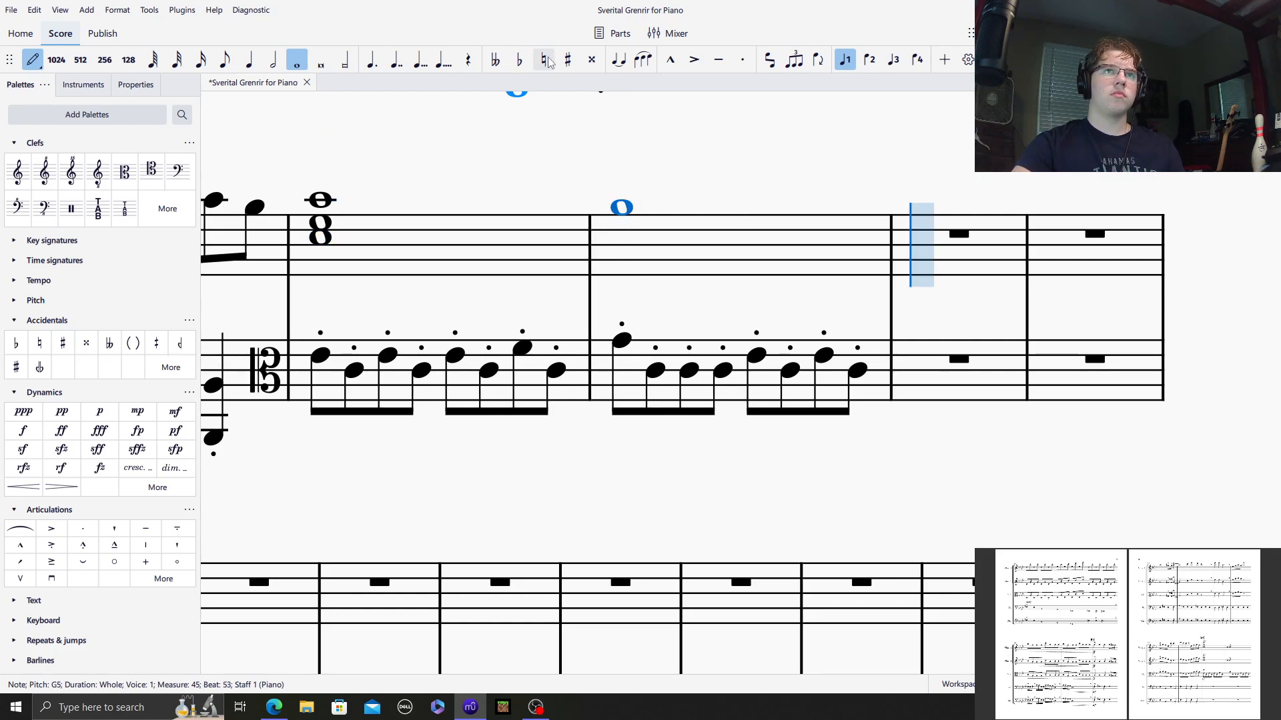
pyautogui.click(547, 61)
pyautogui.keyDown('shift'); pyautogui.click(624, 231); pyautogui.keyUp('shift')
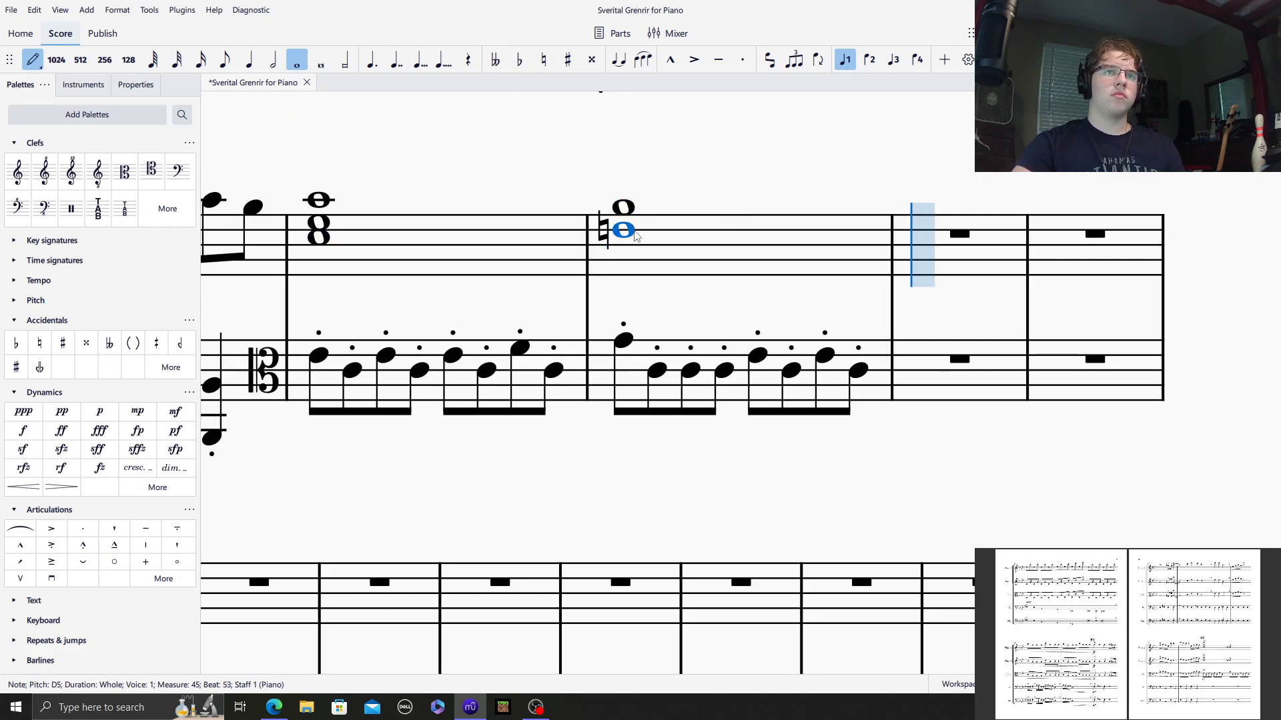
pyautogui.click(520, 60)
pyautogui.keyDown('shift'); pyautogui.click(624, 238); pyautogui.keyUp('shift')
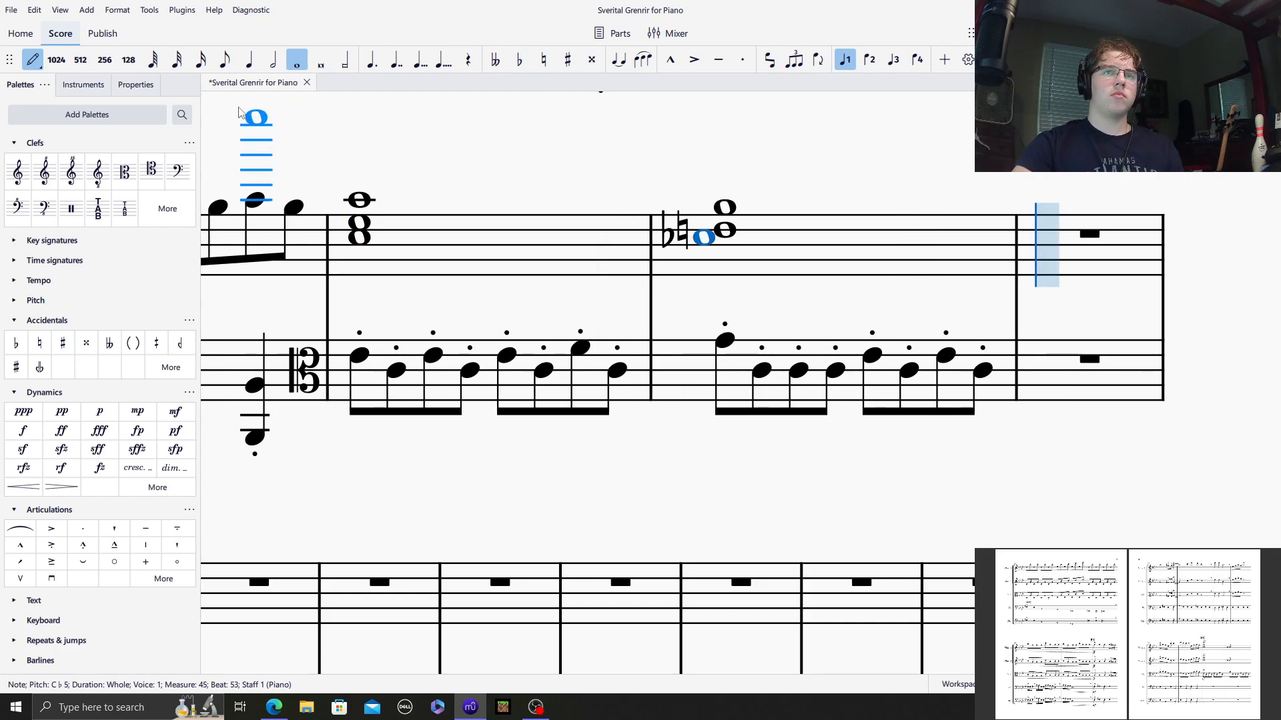
pyautogui.press('Escape')
# Play the score back from measure 48 through measure 59 to review the newly notated passage.
pyautogui.moveTo(380, 157)
pyautogui.mouseDown()
pyautogui.moveTo(1075, 385)
pyautogui.moveTo(1026, 532)
pyautogui.mouseUp()
pyautogui.scroll(-2, 753, 380)
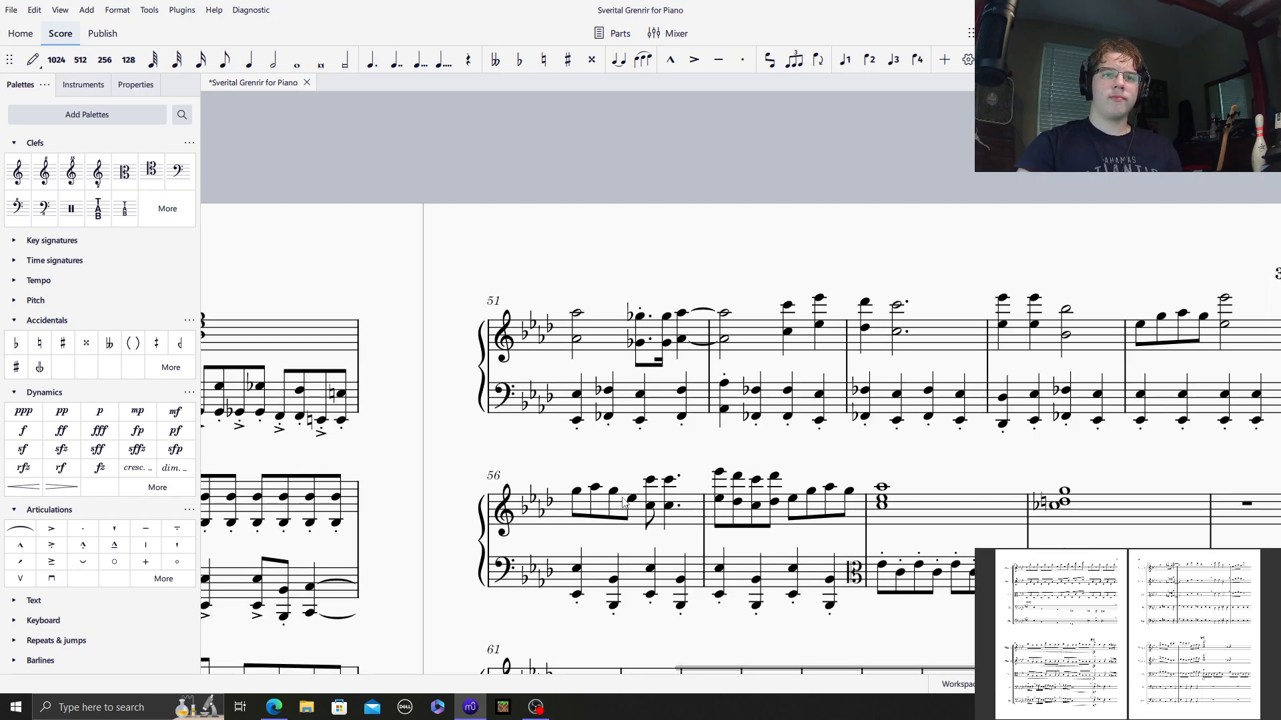
pyautogui.moveTo(433, 581); pyautogui.dragTo(998, 260)
pyautogui.moveTo(482, 480); pyautogui.dragTo(741, 13)
pyautogui.scroll(-1, 760, 463)
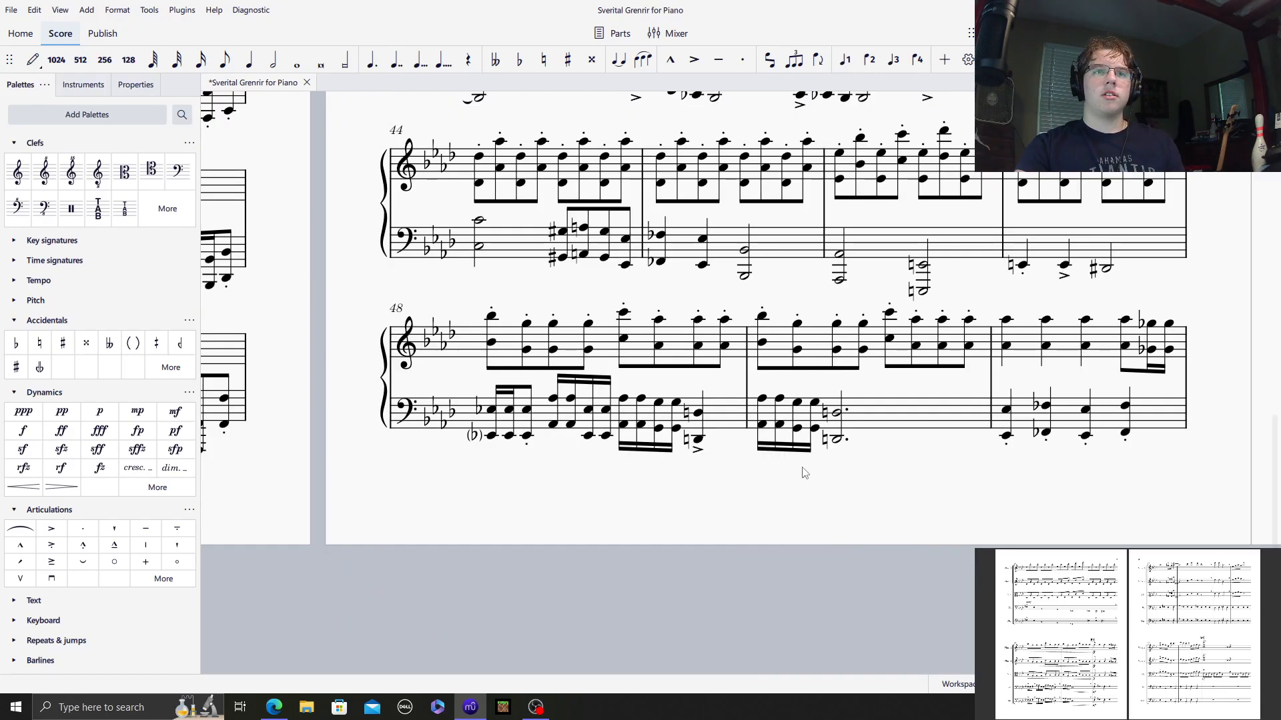
pyautogui.scroll(1, 800, 471)
pyautogui.click(736, 470)
pyautogui.click(676, 334)
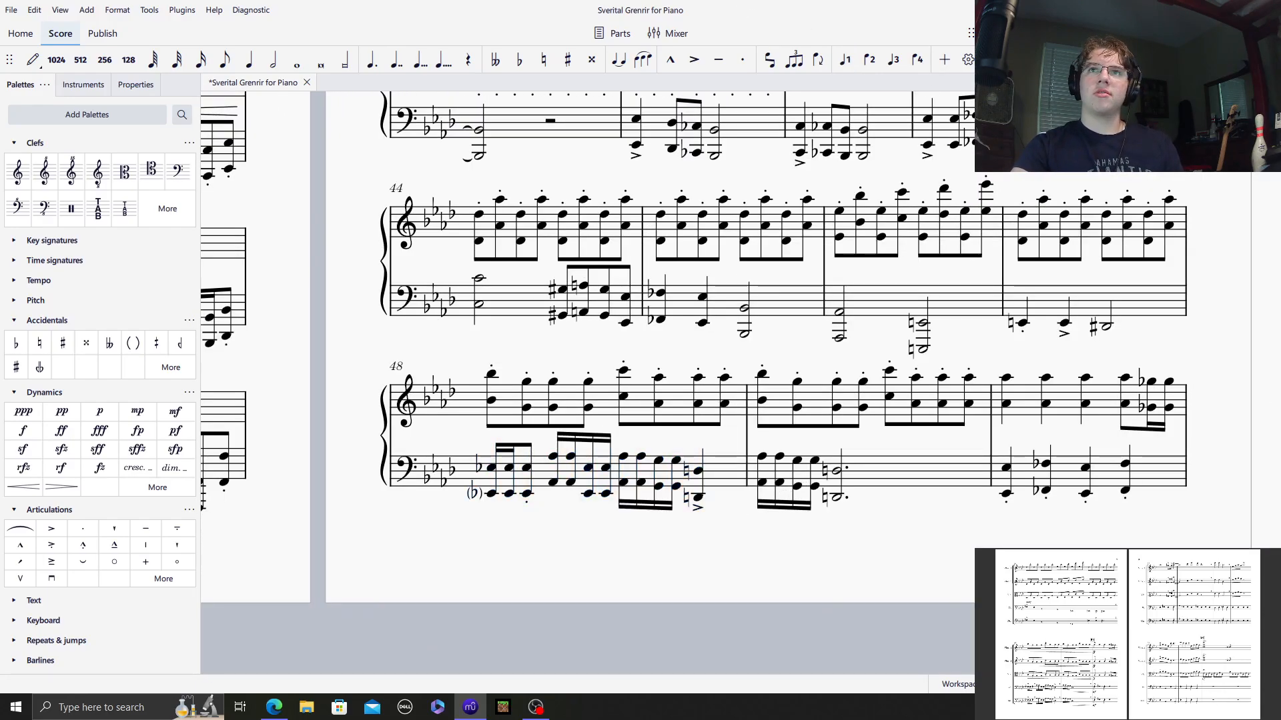
pyautogui.press('space')
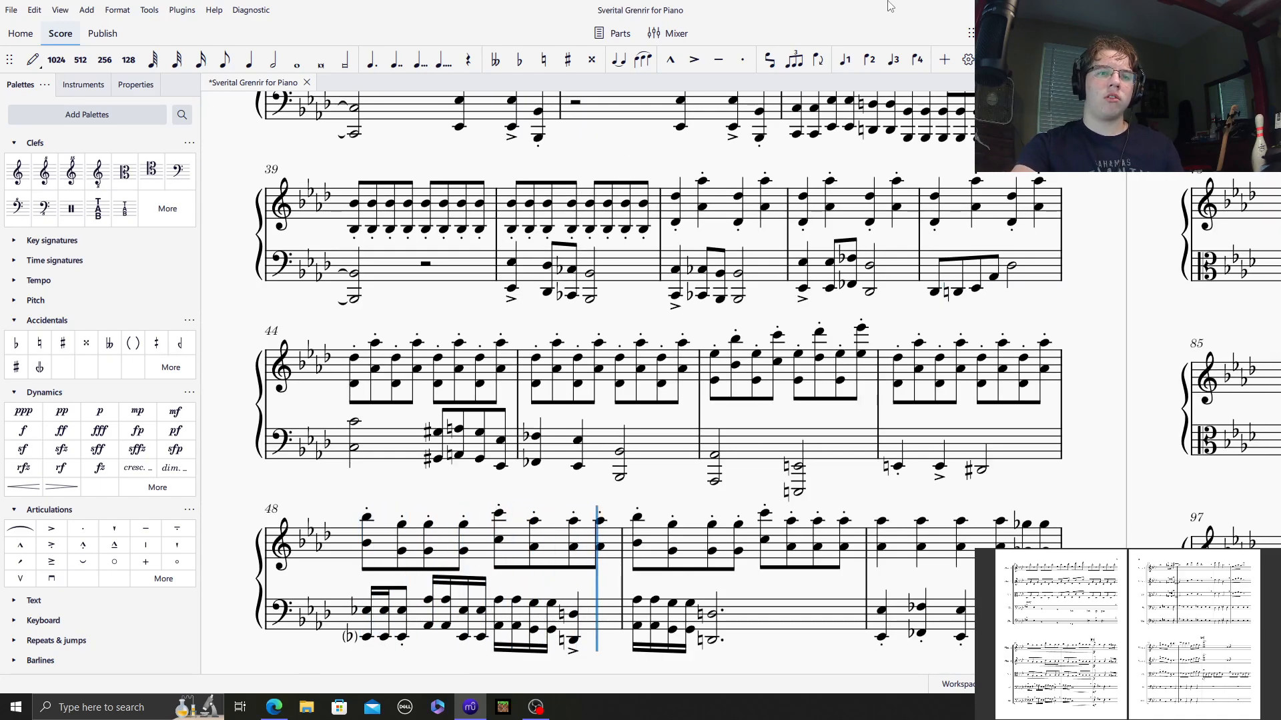
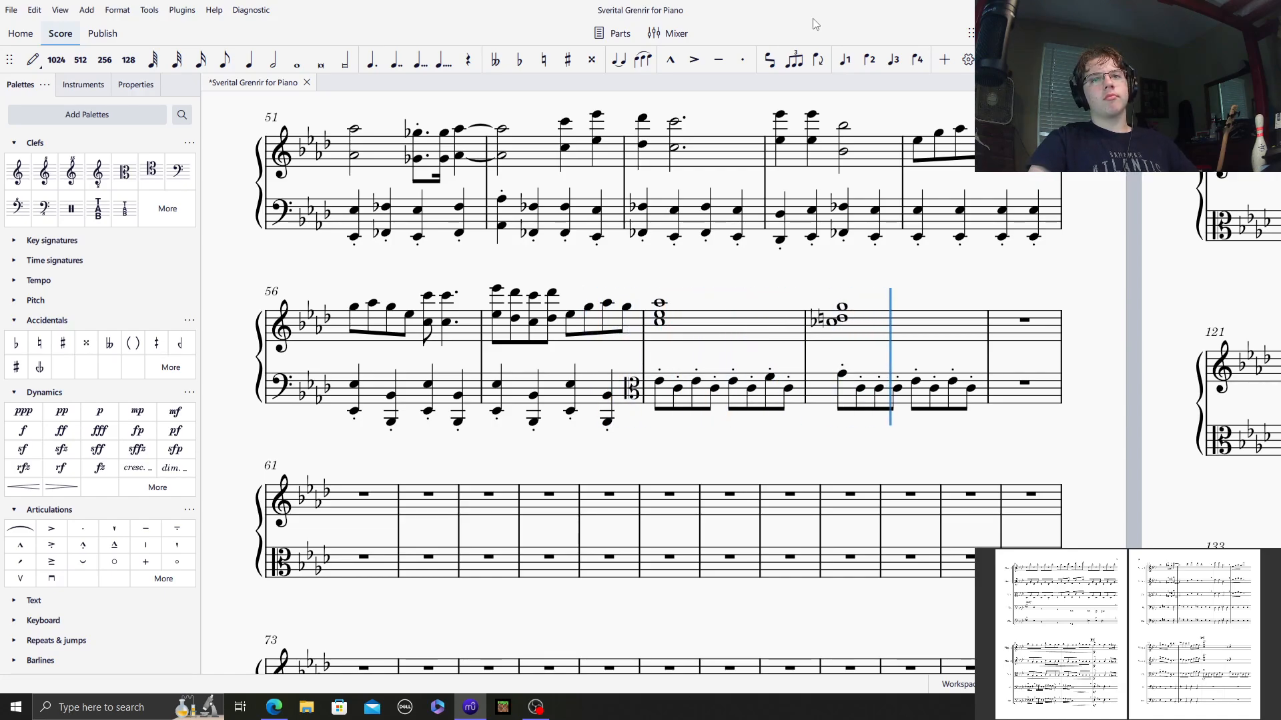
pyautogui.press('space')
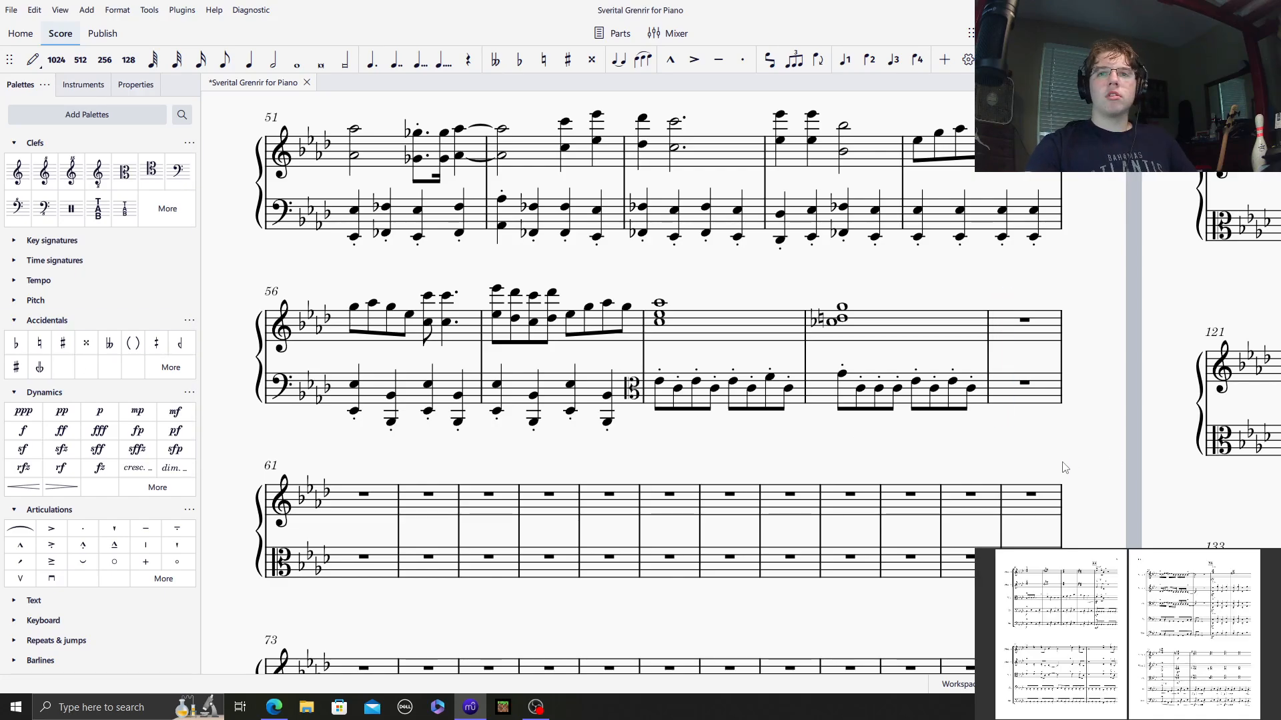
# Change the lower staff to bass clef from measure 60.
pyautogui.scroll(1, 1065, 467)
pyautogui.click(1027, 446)
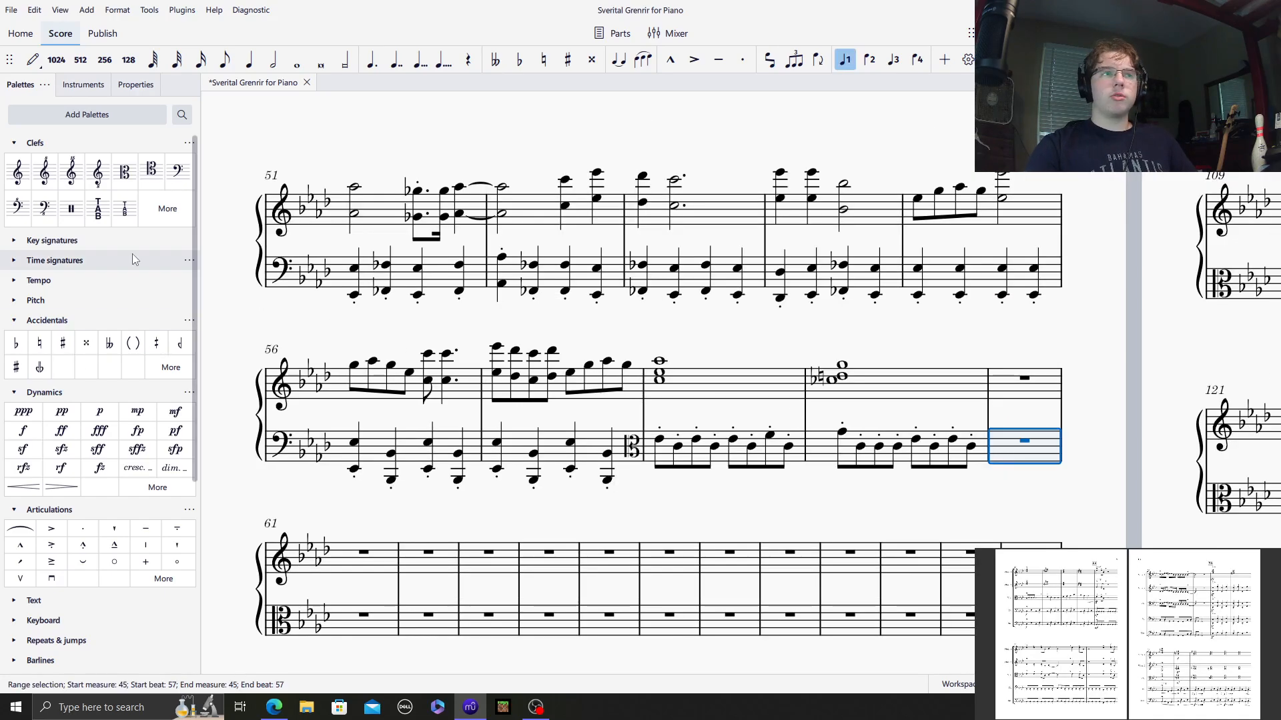
pyautogui.click(177, 182)
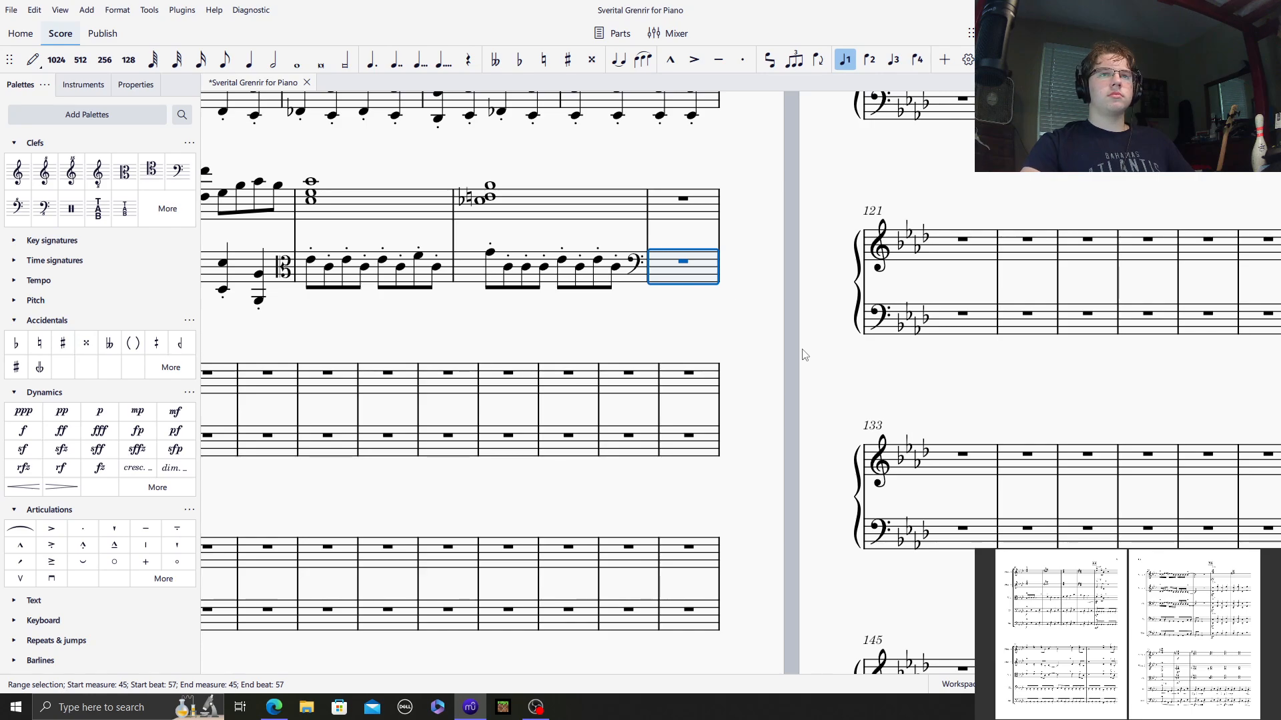
# Fill lower-staff measure 60 with staccato quarter notes C2, E♭2, C2 and E♭2.
pyautogui.scroll(6, 683, 265)
pyautogui.moveTo(504, 385); pyautogui.dragTo(796, 445)
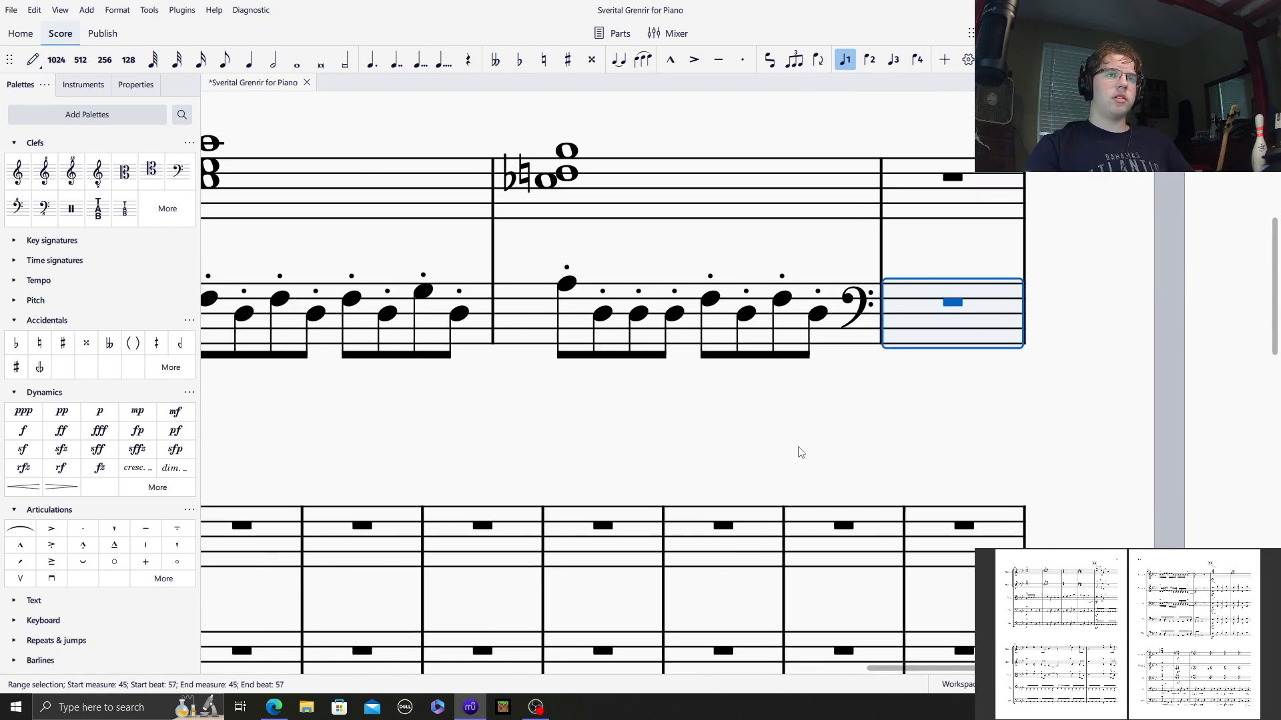
pyautogui.click(31, 59)
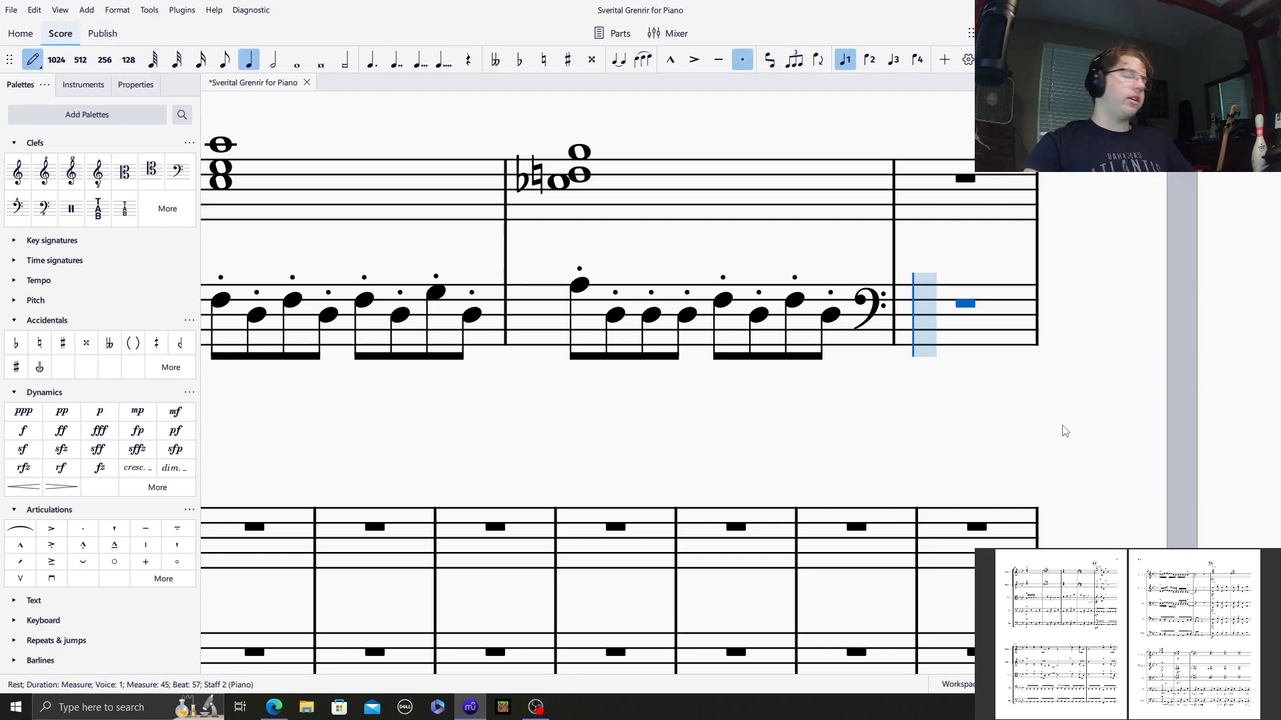
pyautogui.click(939, 383)
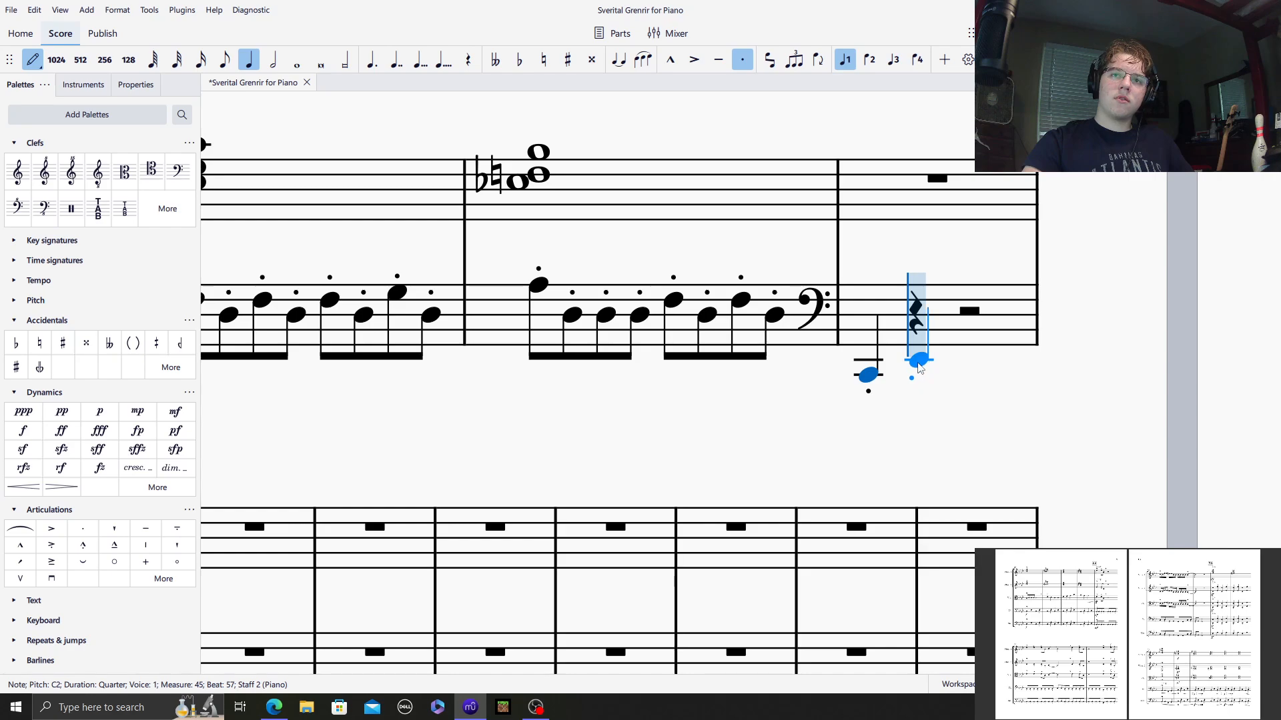
pyautogui.click(919, 368)
pyautogui.click(967, 367)
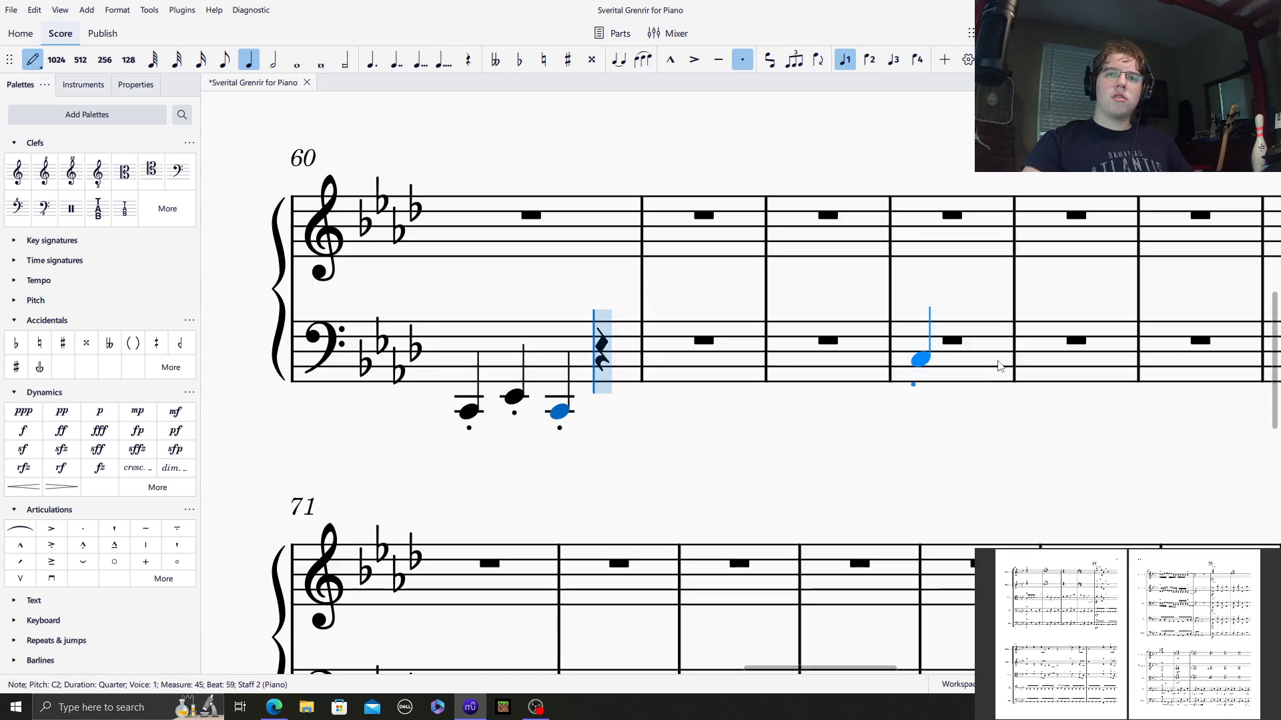
pyautogui.click(608, 401)
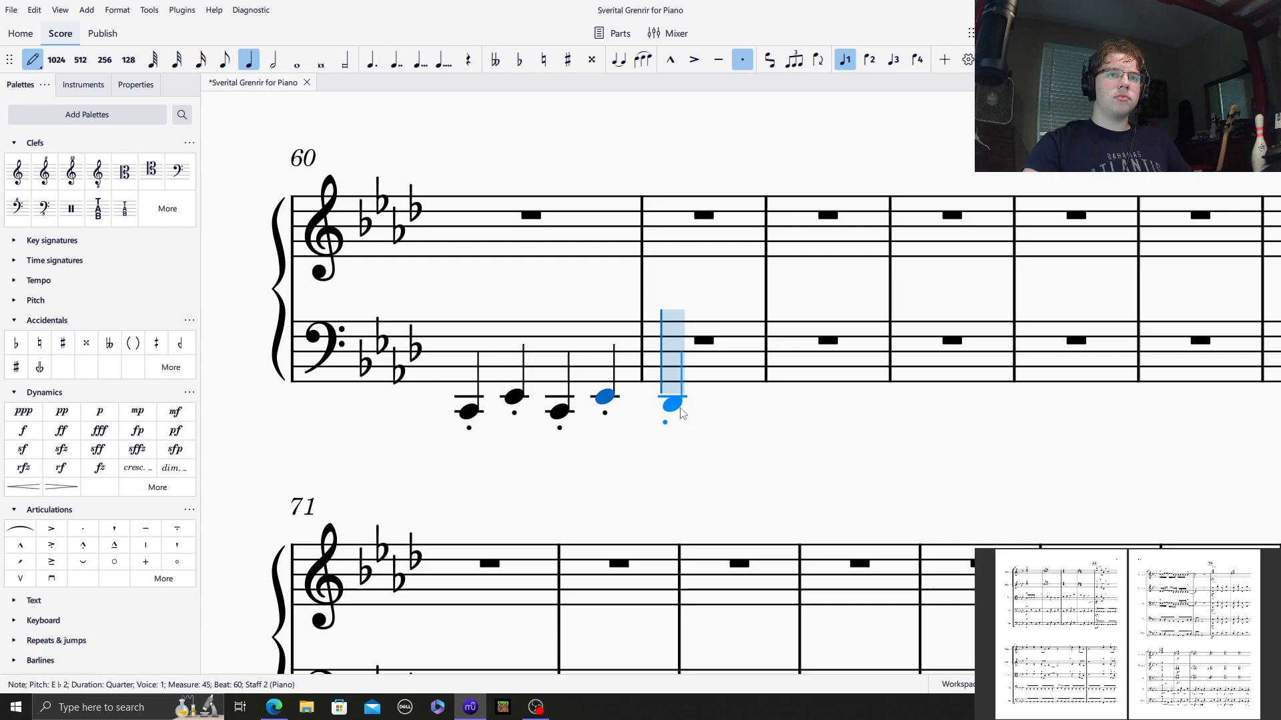
# Fill lower-staff measure 61 with the same staccato quarter notes, alternating C2 and E♭2.
pyautogui.click(675, 411)
pyautogui.click(726, 398)
pyautogui.click(774, 412)
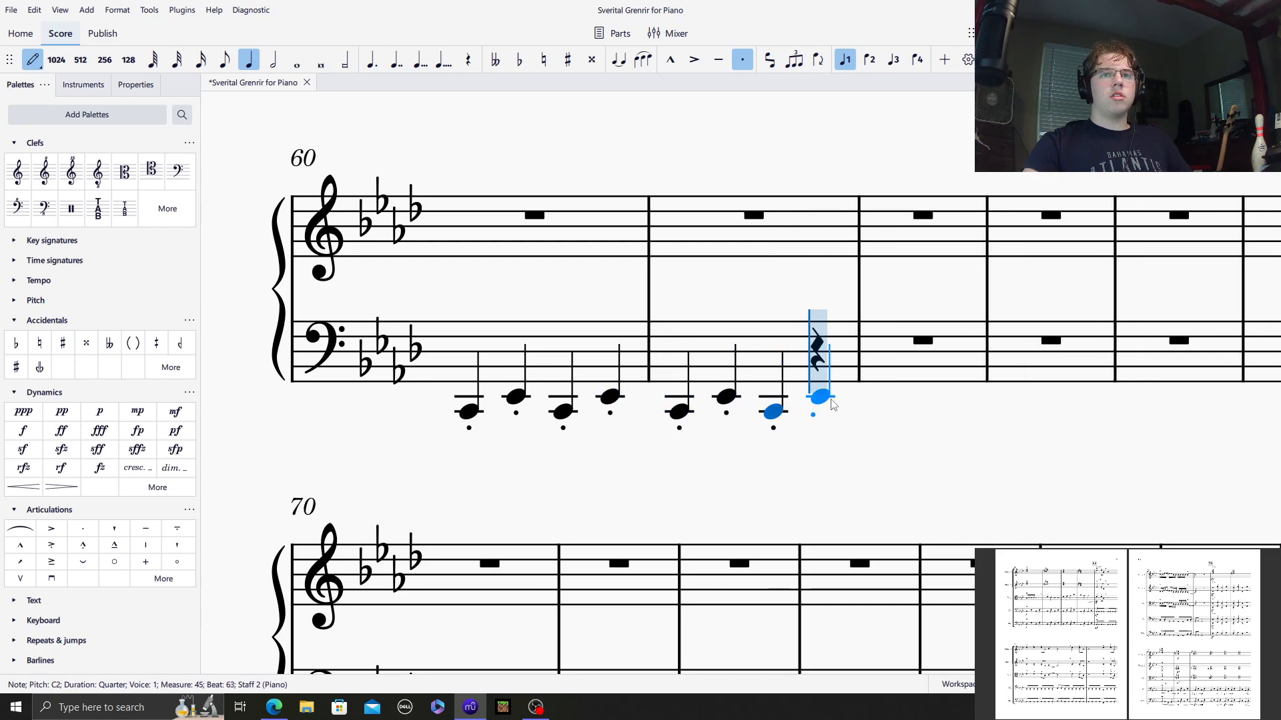
pyautogui.click(832, 403)
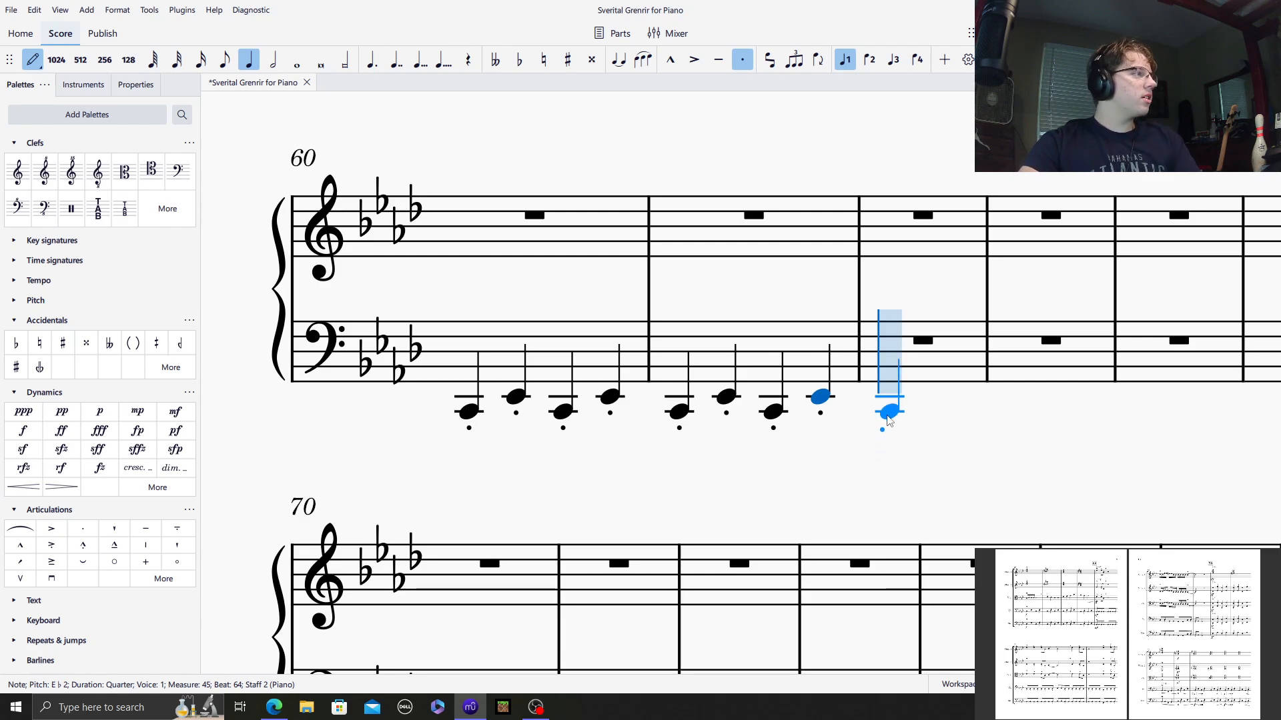
# Fill lower-staff measure 62 with staccato quarter notes C2, E♭2, C2 and E♭2.
pyautogui.scroll(5, 873, 417)
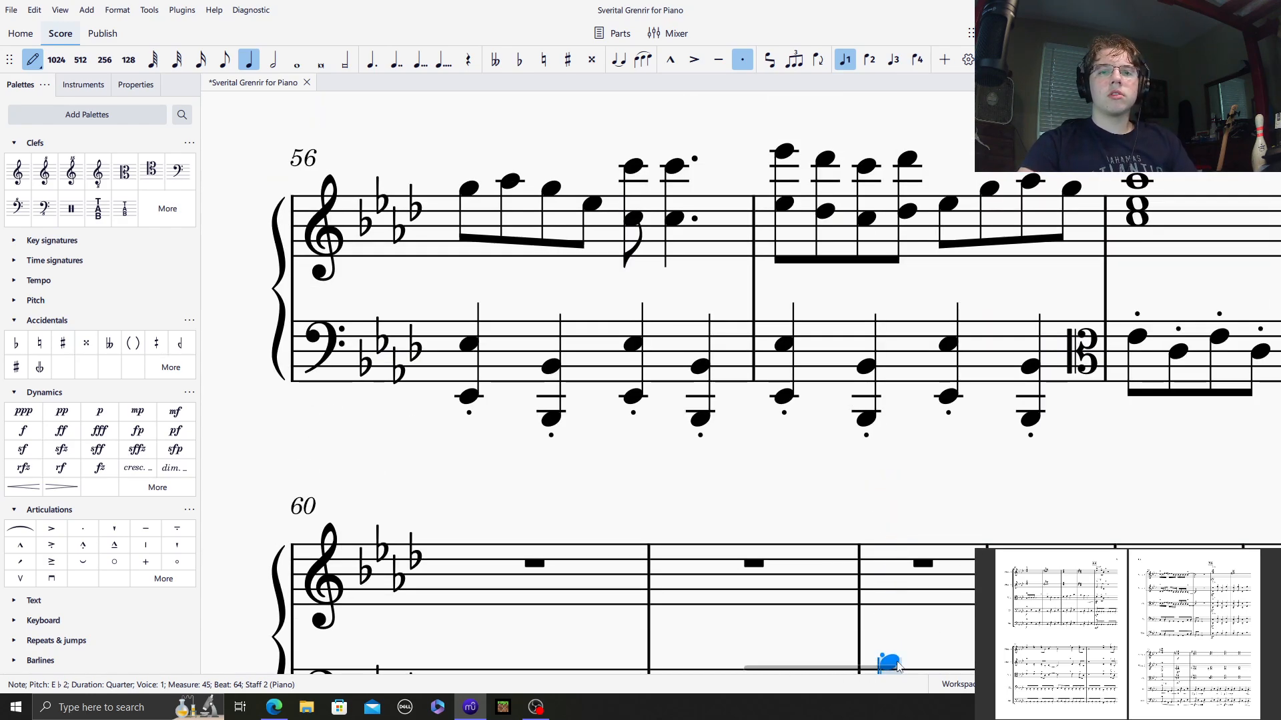
pyautogui.moveTo(833, 667)
pyautogui.mouseDown()
pyautogui.moveTo(960, 665)
pyautogui.moveTo(831, 657)
pyautogui.mouseUp()
pyautogui.scroll(-5, 832, 580)
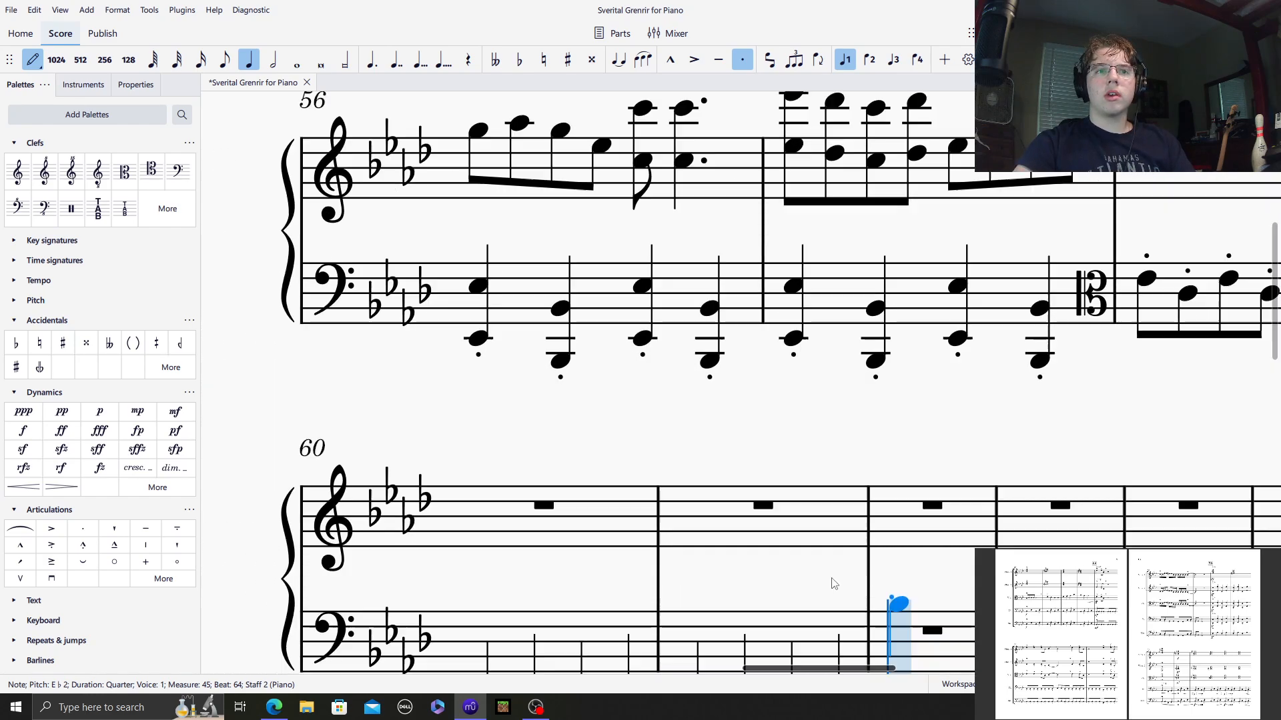
pyautogui.hscroll(2, 834, 584)
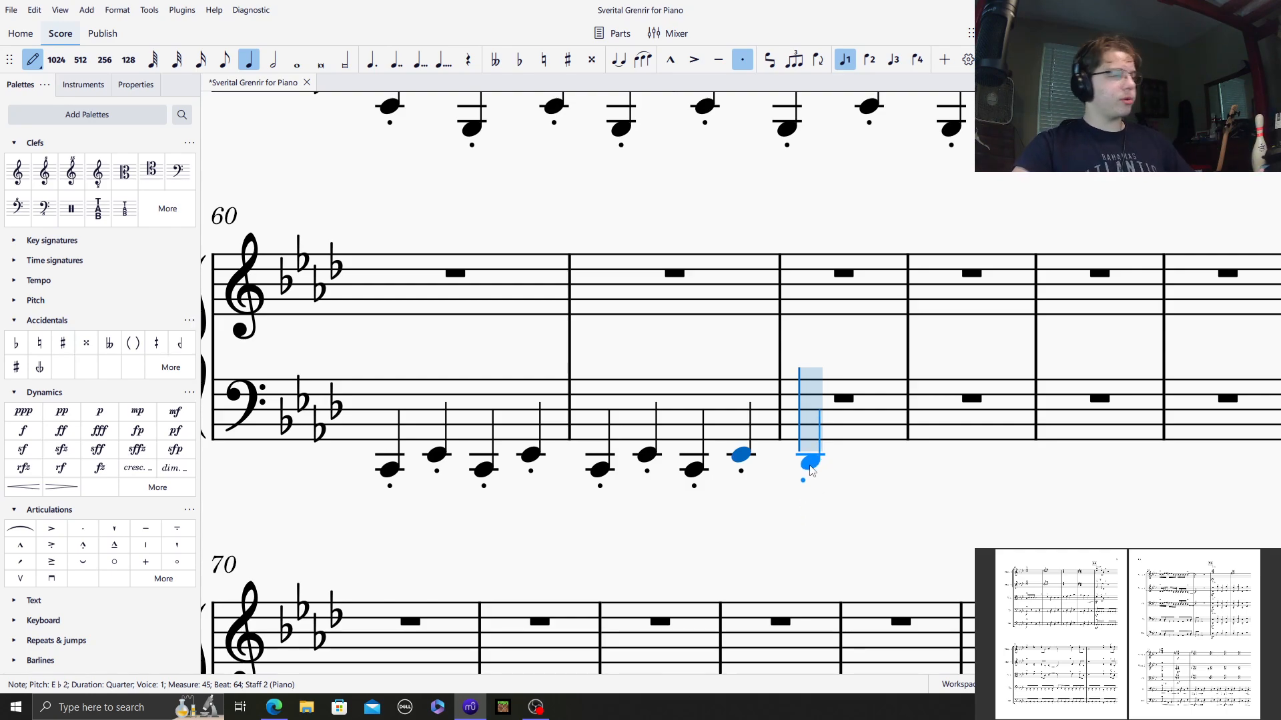
pyautogui.click(810, 470)
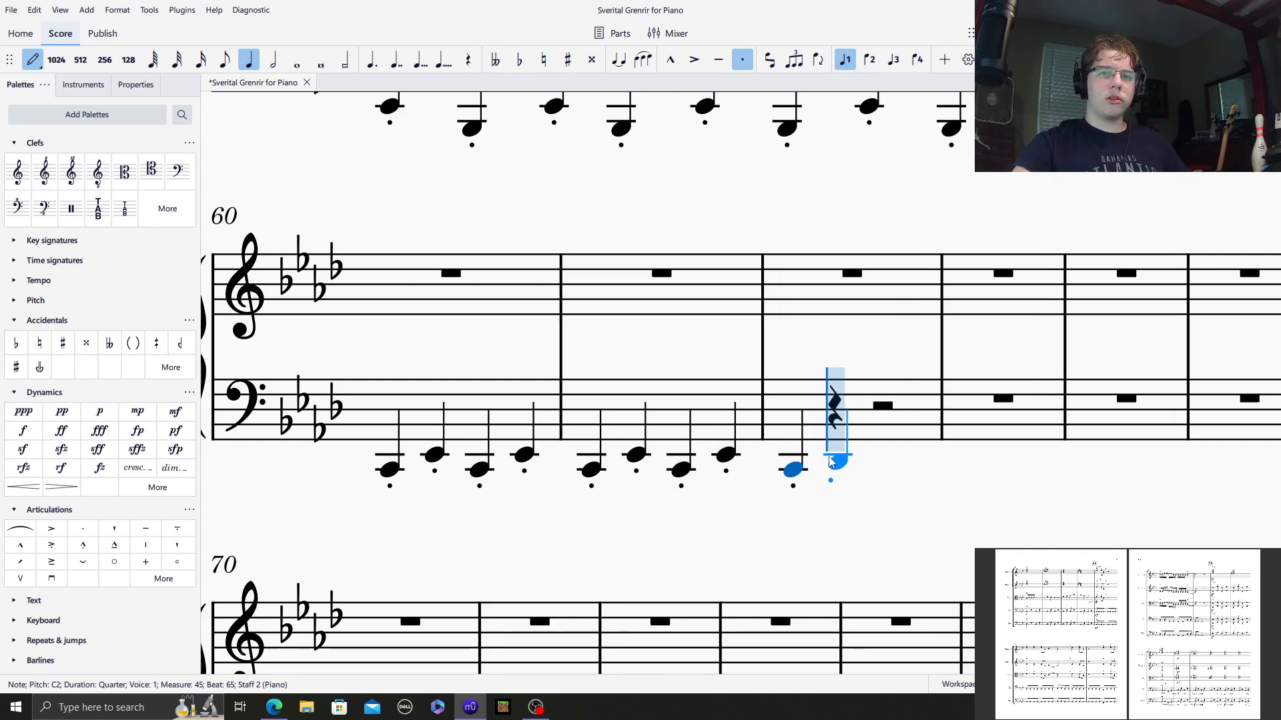
pyautogui.click(831, 456)
pyautogui.click(874, 470)
pyautogui.click(919, 456)
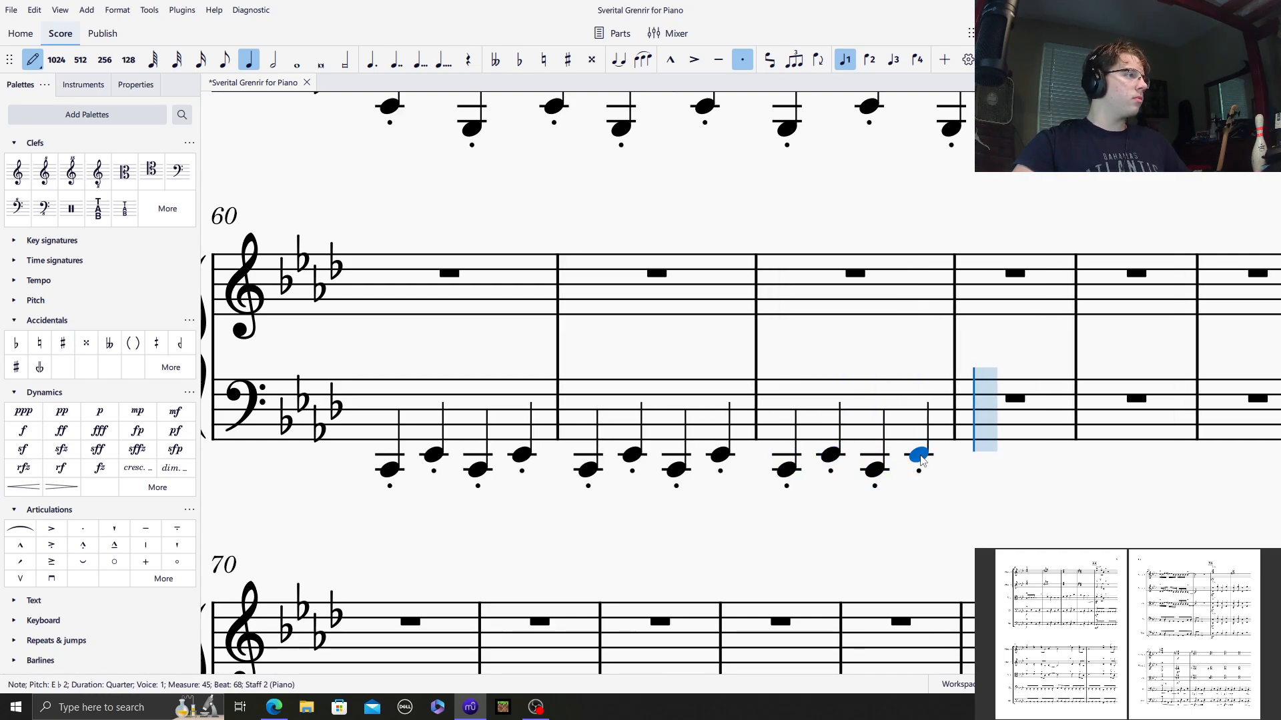
# Fill lower-staff measure 63 with staccato quarter notes B♭1, D♭2, B♭1 and D♭2.
pyautogui.click(985, 480)
pyautogui.click(1062, 458)
pyautogui.click(1110, 475)
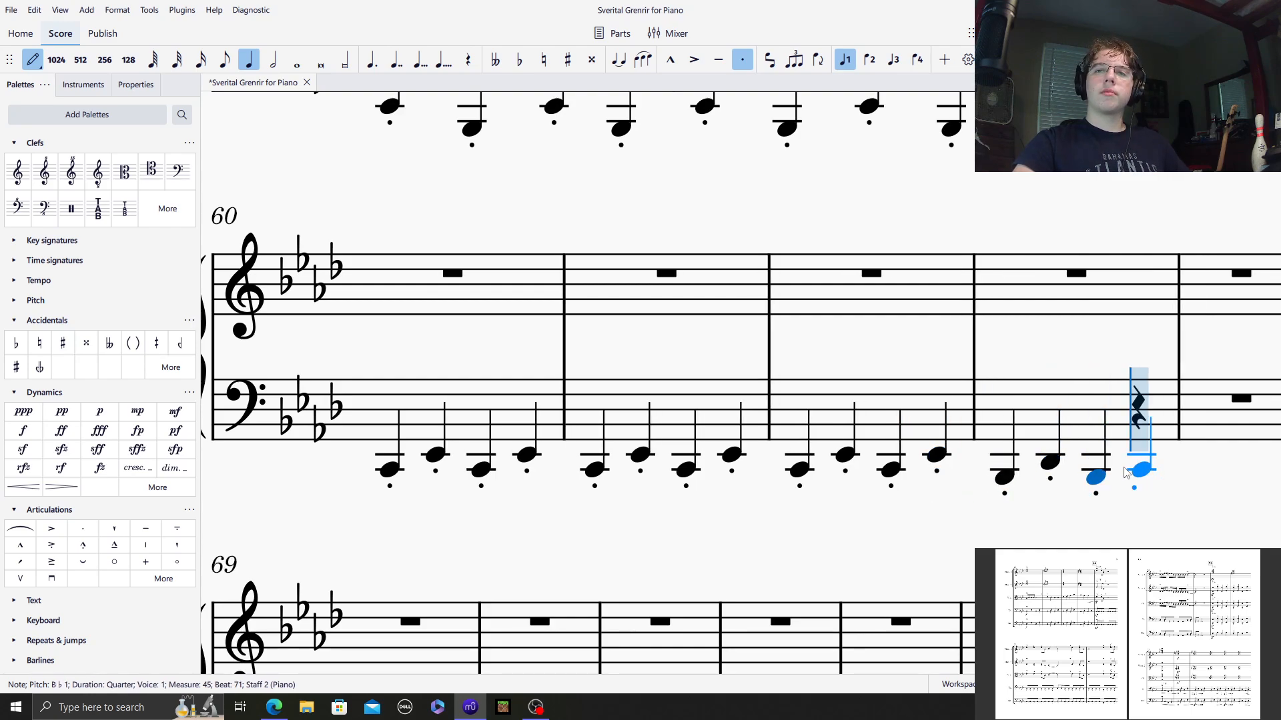
pyautogui.click(1127, 462)
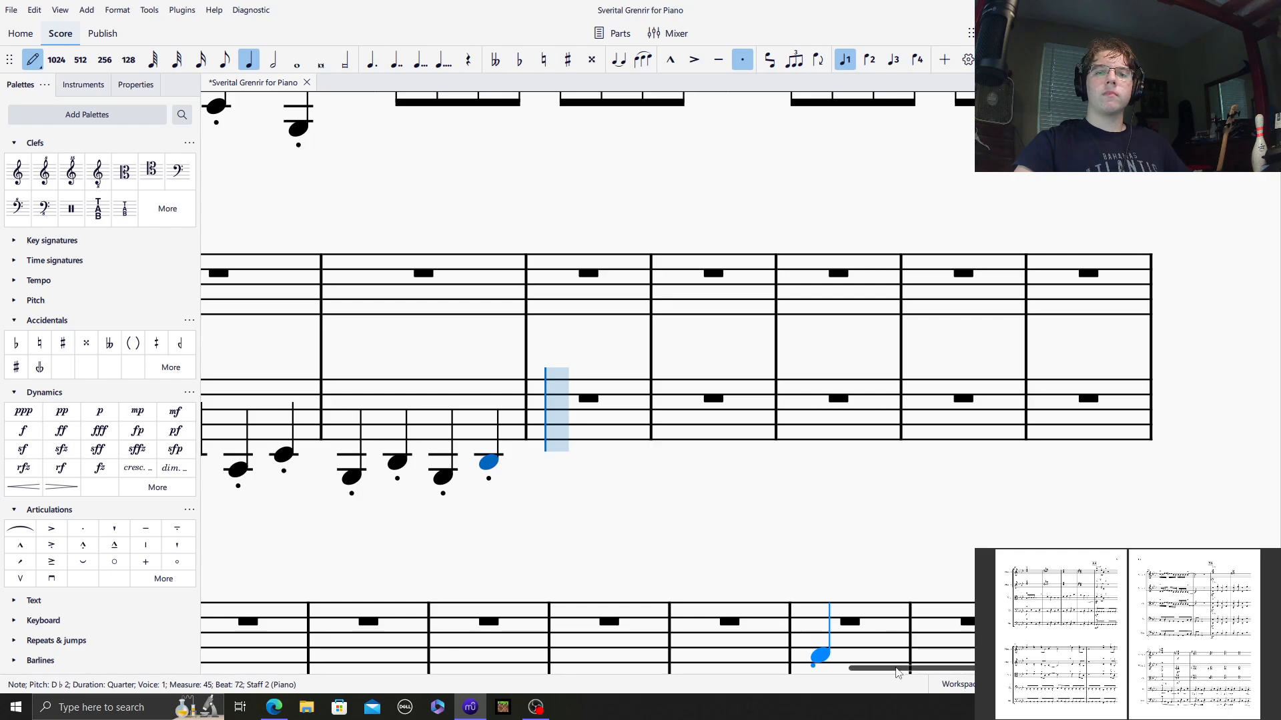
# Double the lower-staff notes of measure 60 an octave higher with C3, E♭3, C3 and E♭3.
pyautogui.moveTo(896, 667); pyautogui.dragTo(809, 641)
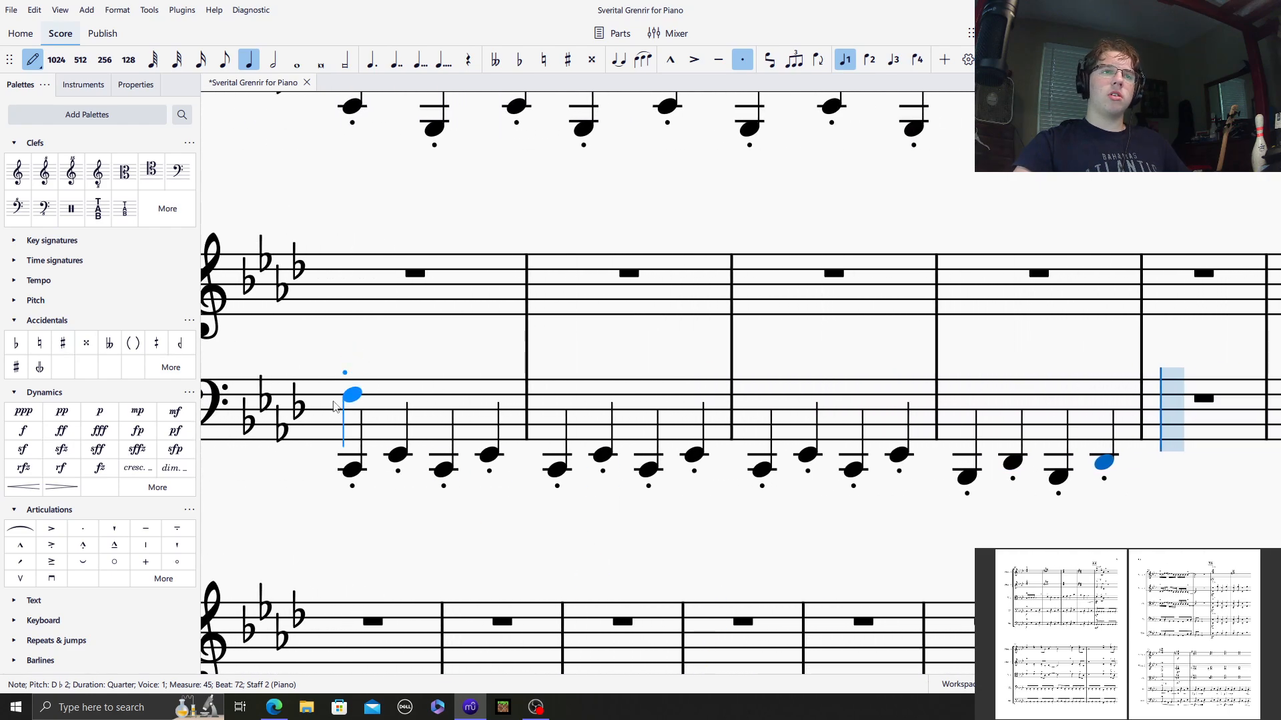
pyautogui.click(359, 423)
pyautogui.click(515, 402)
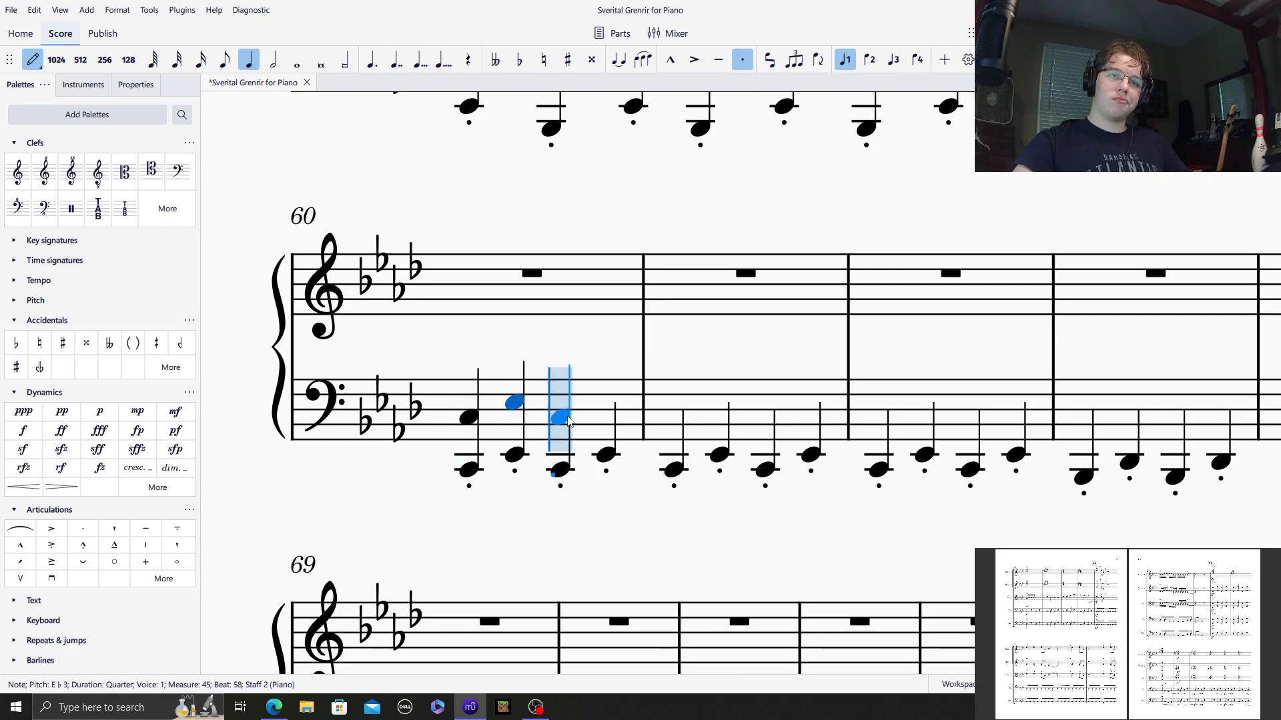
pyautogui.click(561, 417)
pyautogui.click(606, 403)
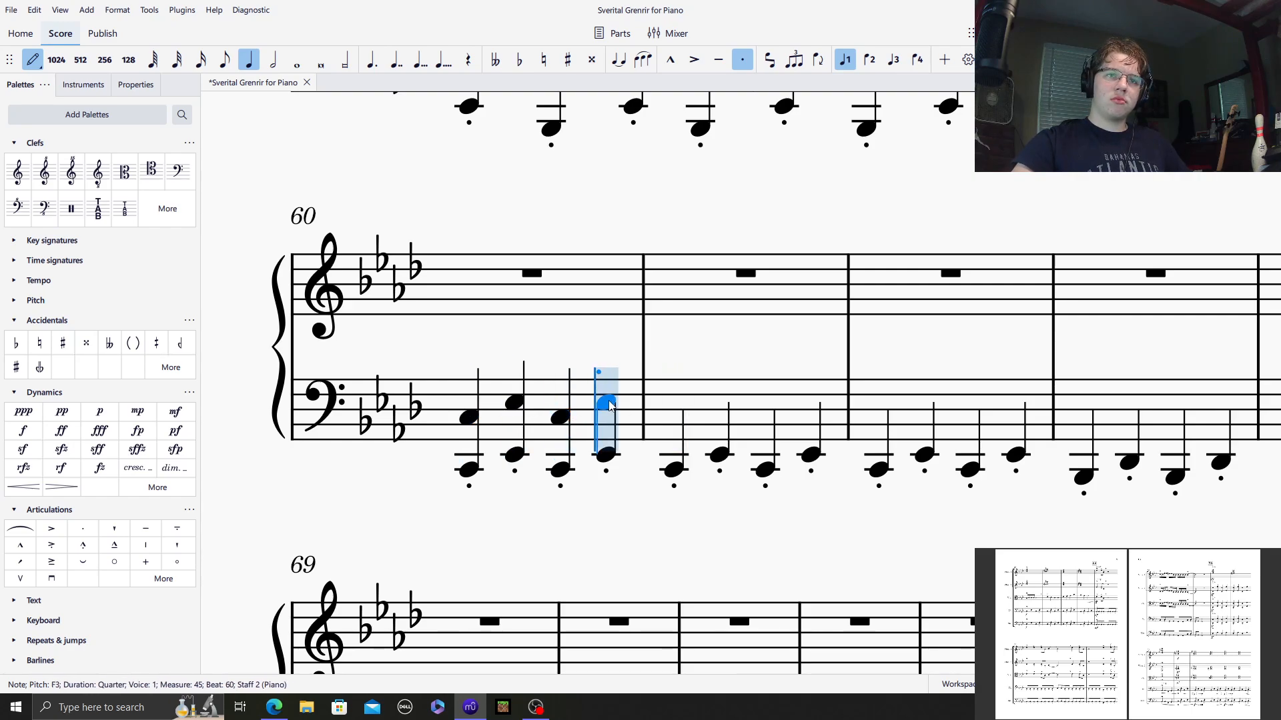
# Add the upper octaves C3 and E♭3 to the alternating quarter notes in lower-staff measures 61 and 62.
pyautogui.click(673, 417)
pyautogui.click(719, 402)
pyautogui.click(765, 417)
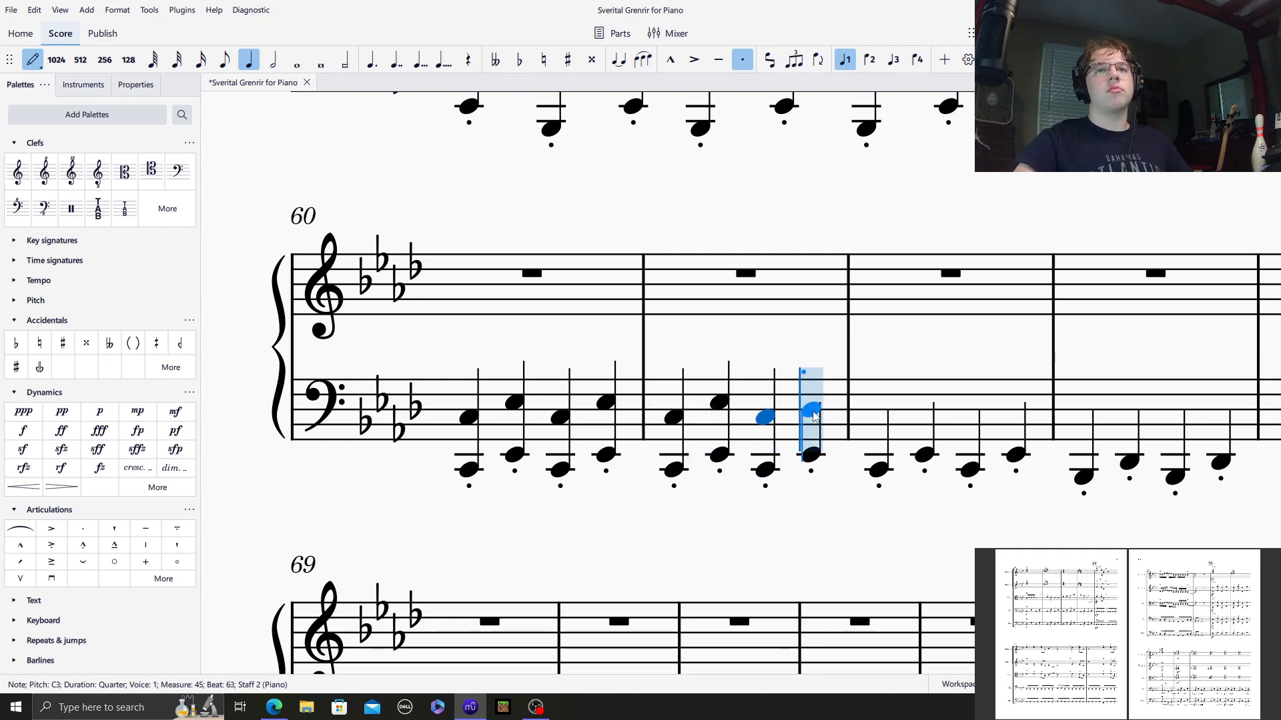
pyautogui.click(811, 404)
pyautogui.click(868, 419)
pyautogui.click(932, 404)
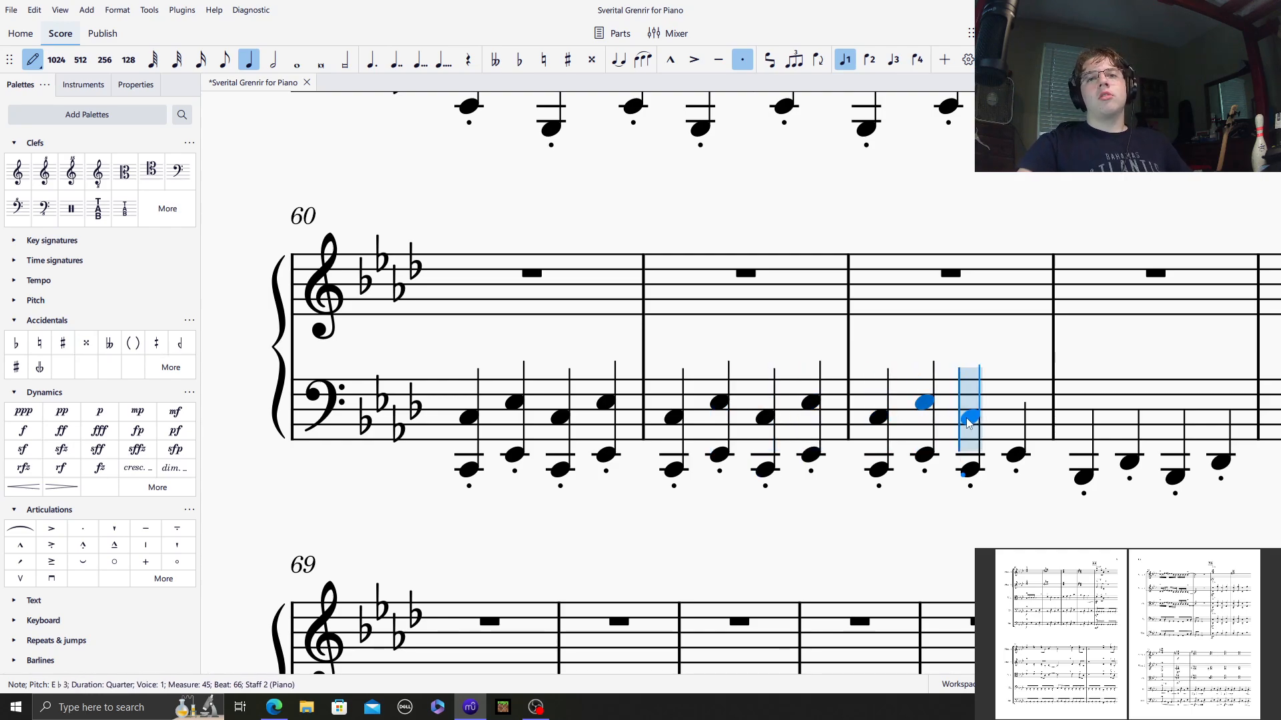
pyautogui.click(970, 417)
pyautogui.click(1016, 403)
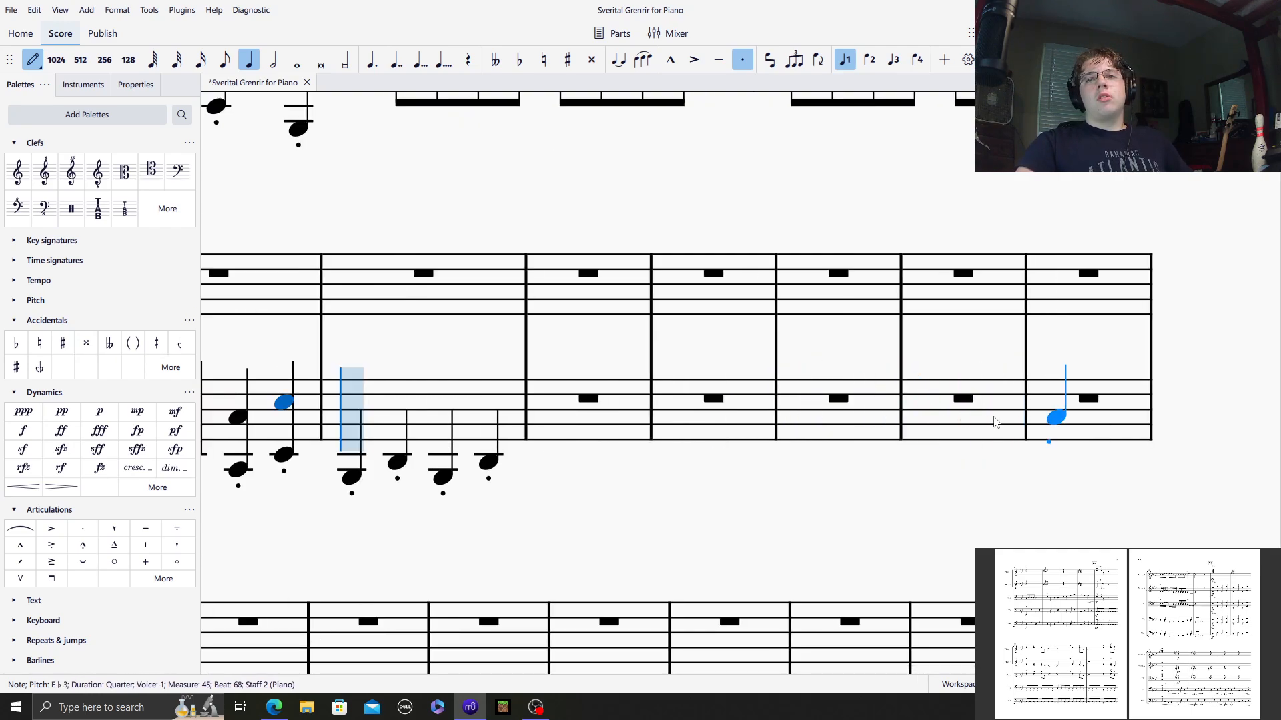
# Double the lower-staff notes of measure 63 an octave higher with B♭2, D♭3, B♭2 and D♭3.
pyautogui.click(352, 425)
pyautogui.click(397, 411)
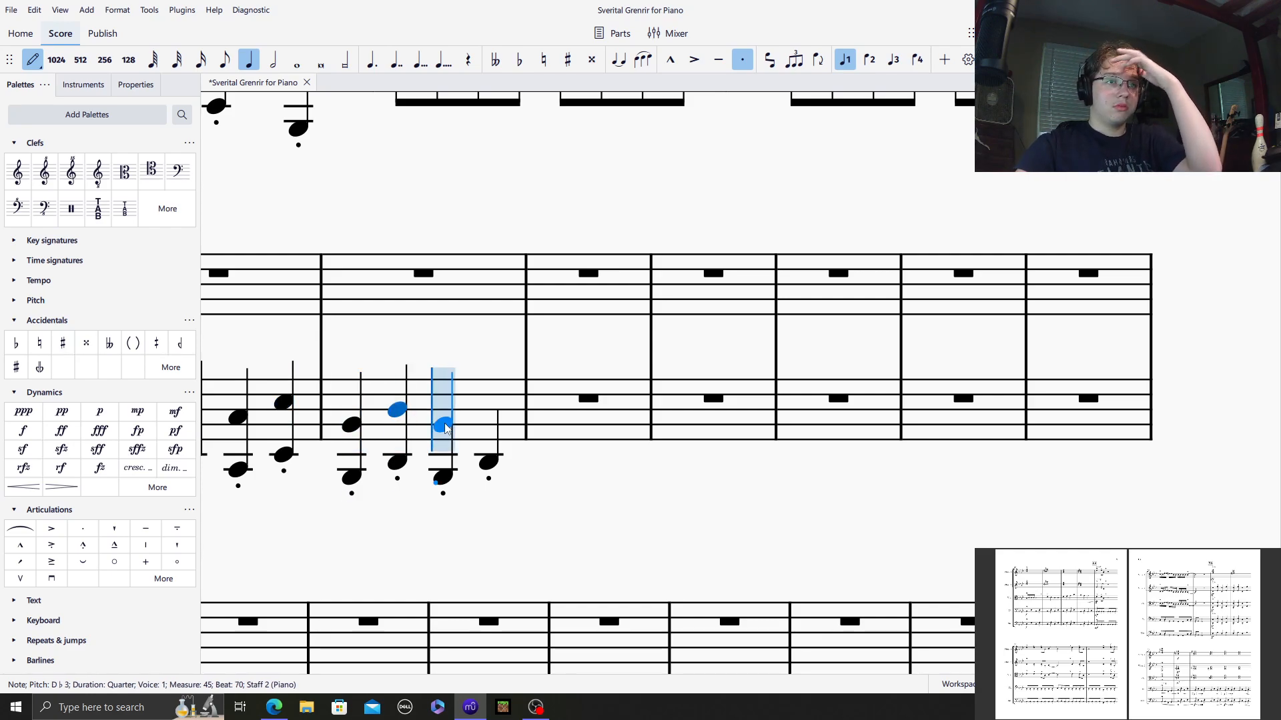
pyautogui.click(443, 424)
pyautogui.click(489, 410)
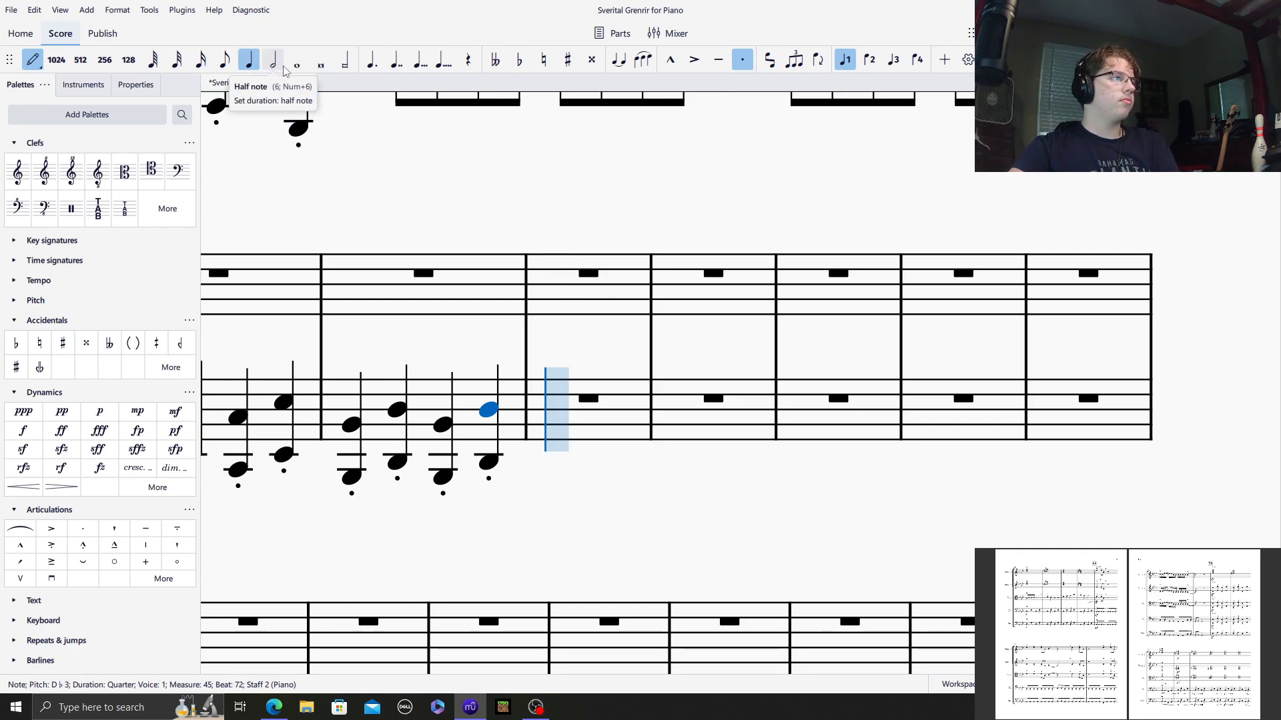
# Fill lower-staff measure 64 with eight repeated staccato eighth notes on B♭2.
pyautogui.click(227, 61)
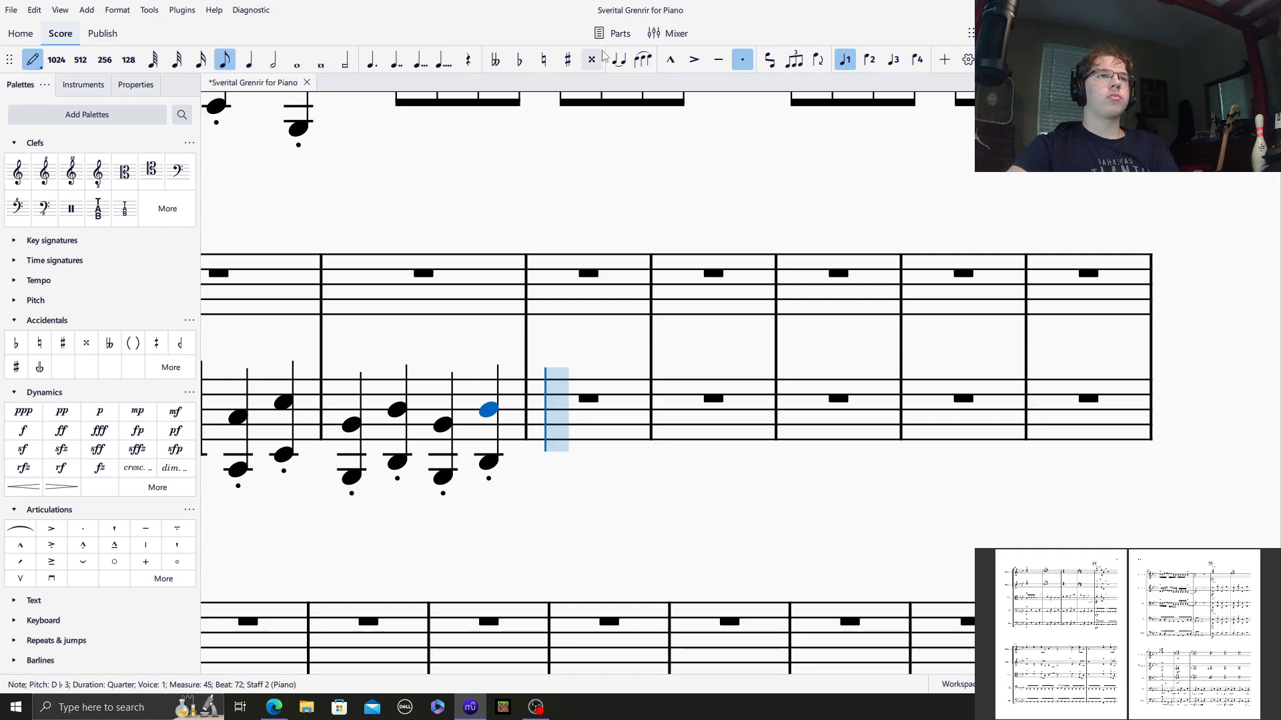
pyautogui.click(742, 60)
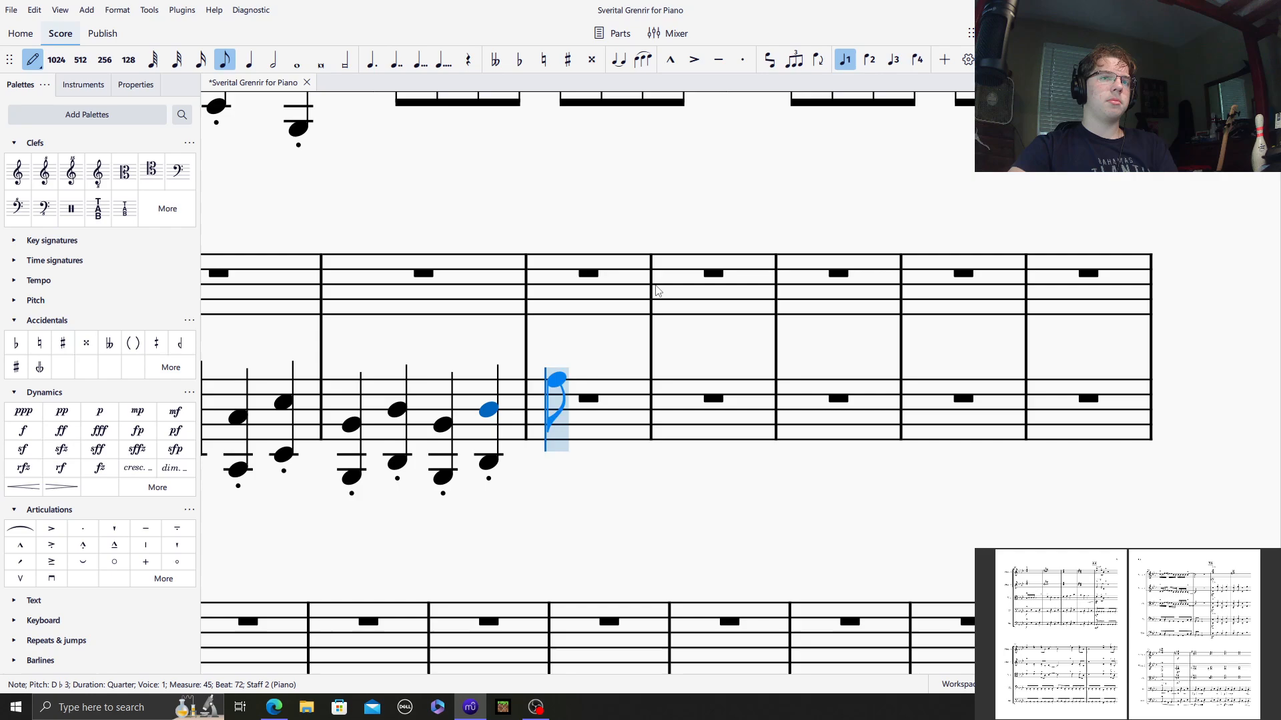
pyautogui.click(557, 425)
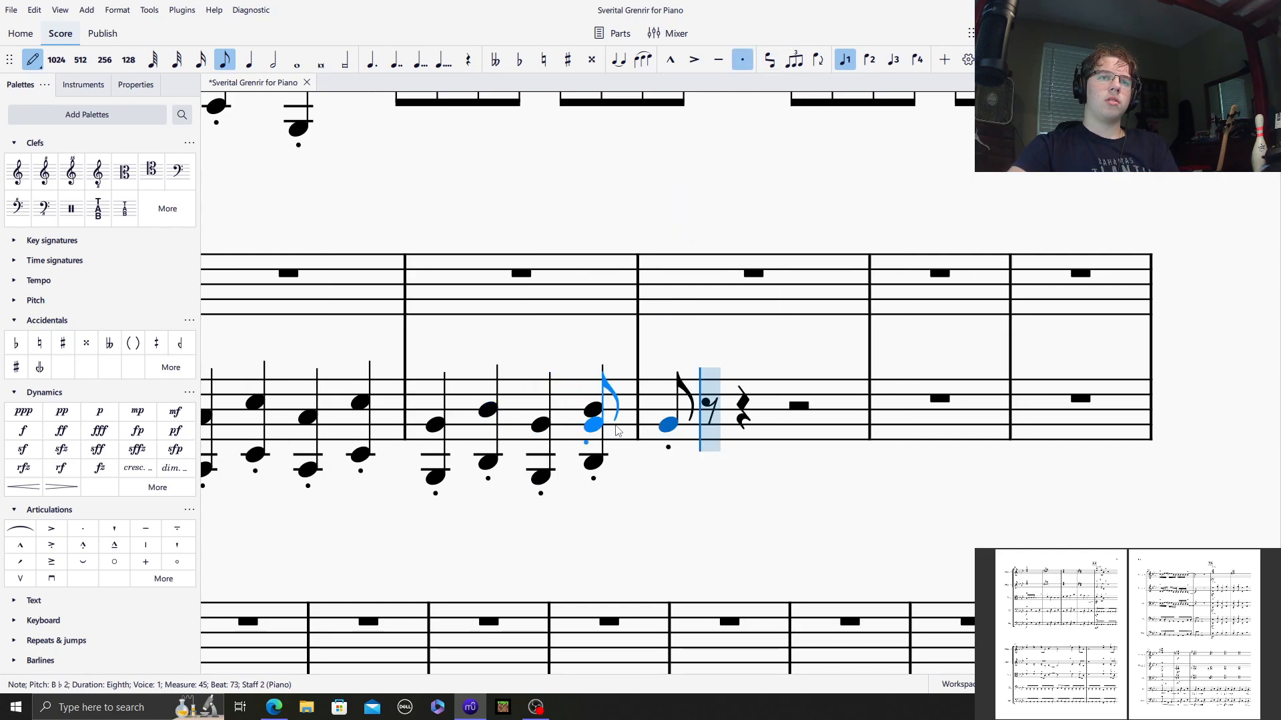
pyautogui.click(711, 426)
pyautogui.click(739, 429)
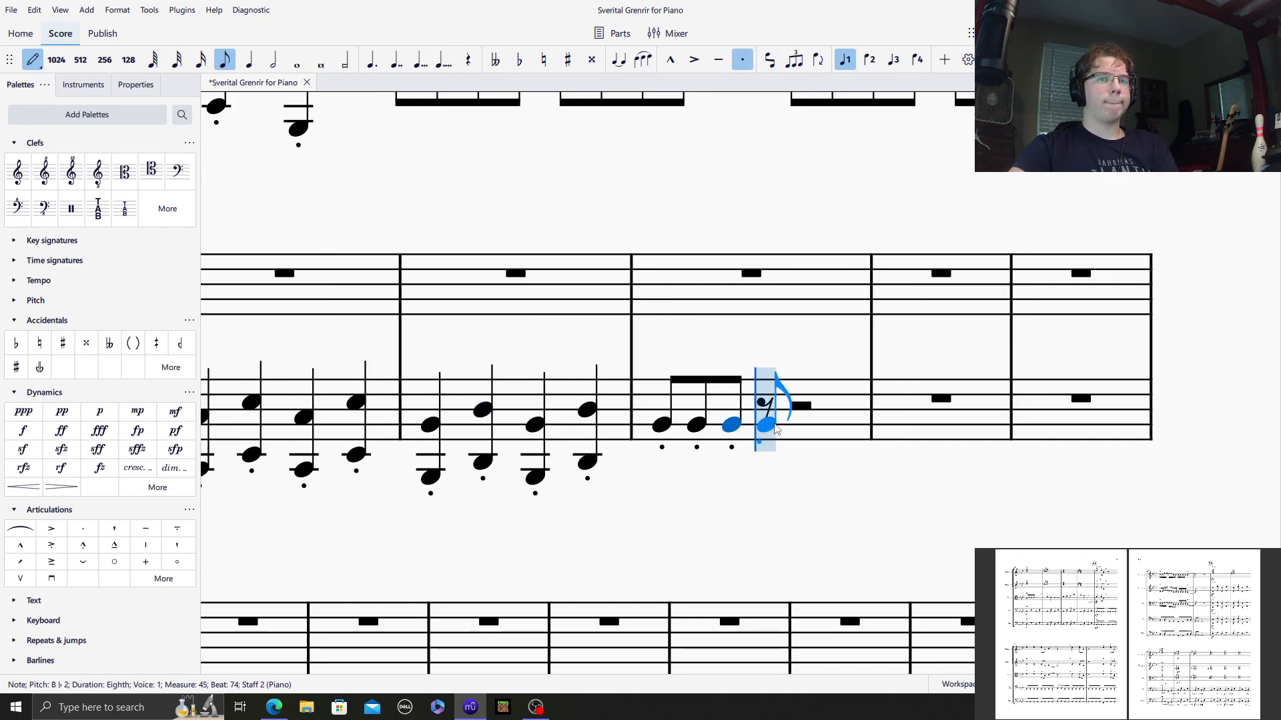
pyautogui.click(767, 428)
pyautogui.click(801, 427)
pyautogui.click(835, 428)
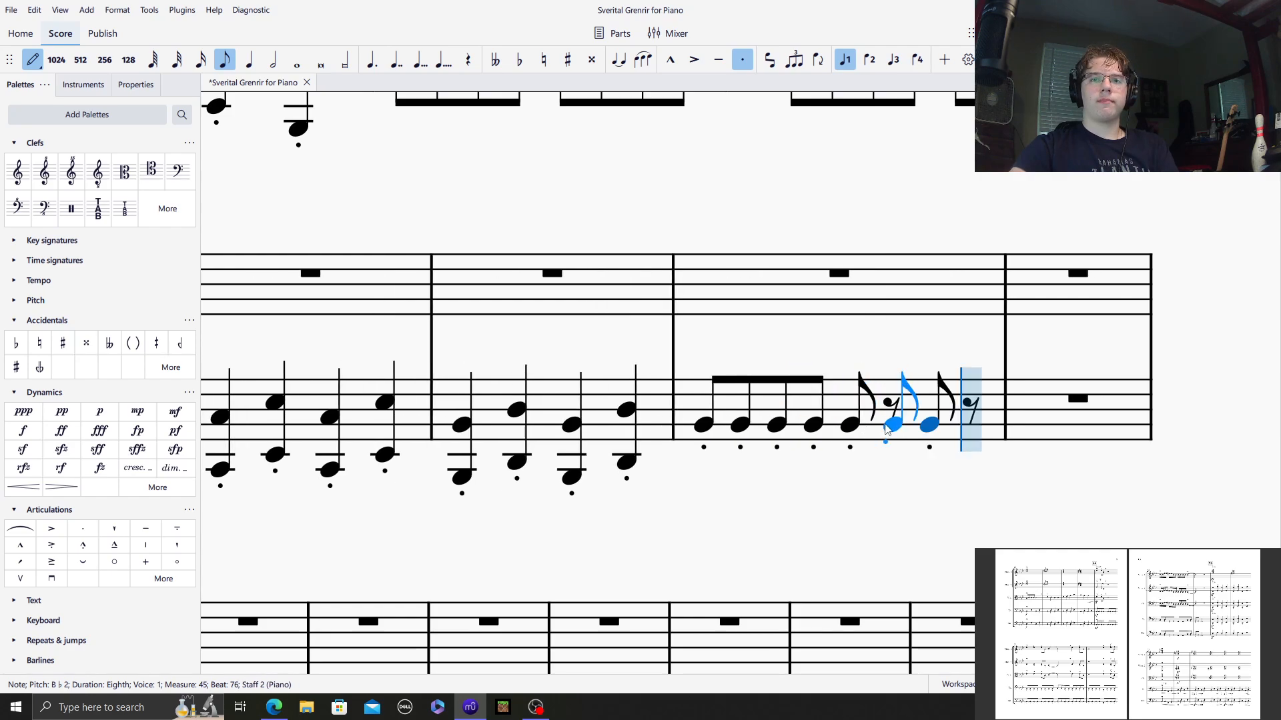
pyautogui.click(897, 426)
pyautogui.click(849, 427)
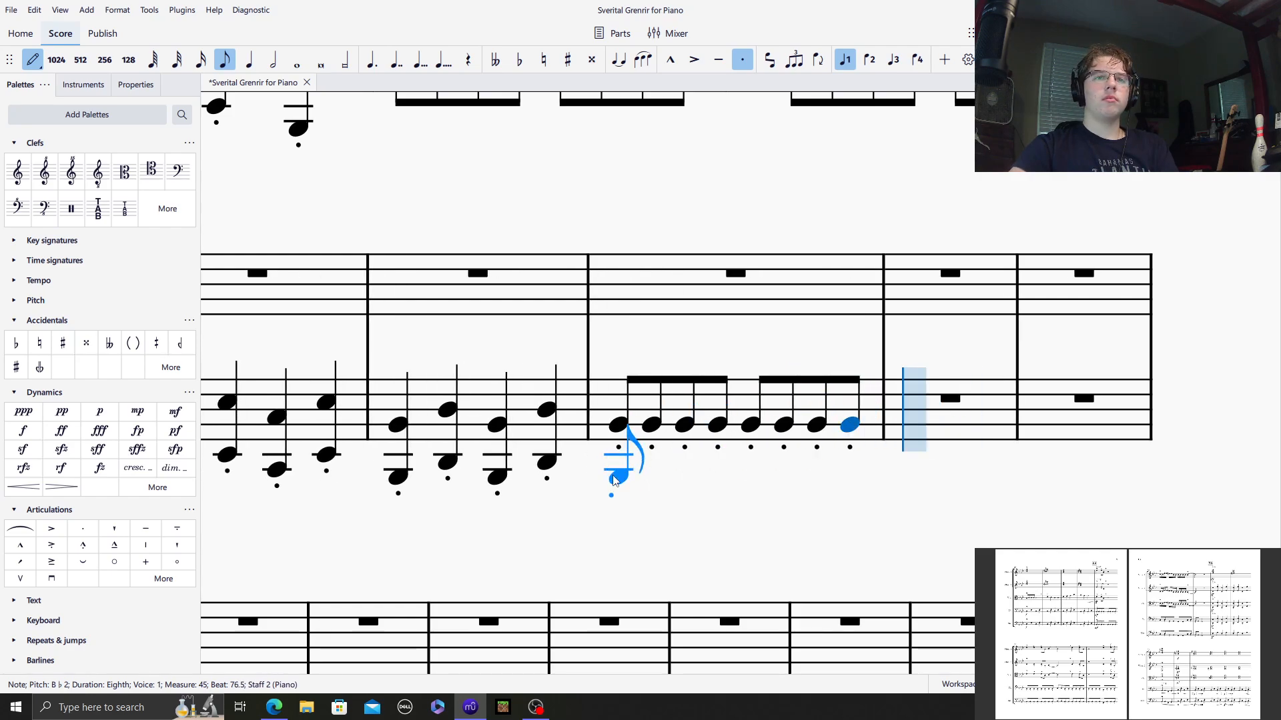
# Add B♭1 an octave below each of the eight eighth notes in measure 64, and end note input.
pyautogui.keyDown('shift'); pyautogui.click(618, 476); pyautogui.keyUp('shift')
pyautogui.keyDown('shift'); pyautogui.click(651, 476); pyautogui.keyUp('shift')
pyautogui.keyDown('shift'); pyautogui.click(685, 477); pyautogui.keyUp('shift')
pyautogui.keyDown('shift'); pyautogui.click(717, 476); pyautogui.keyUp('shift')
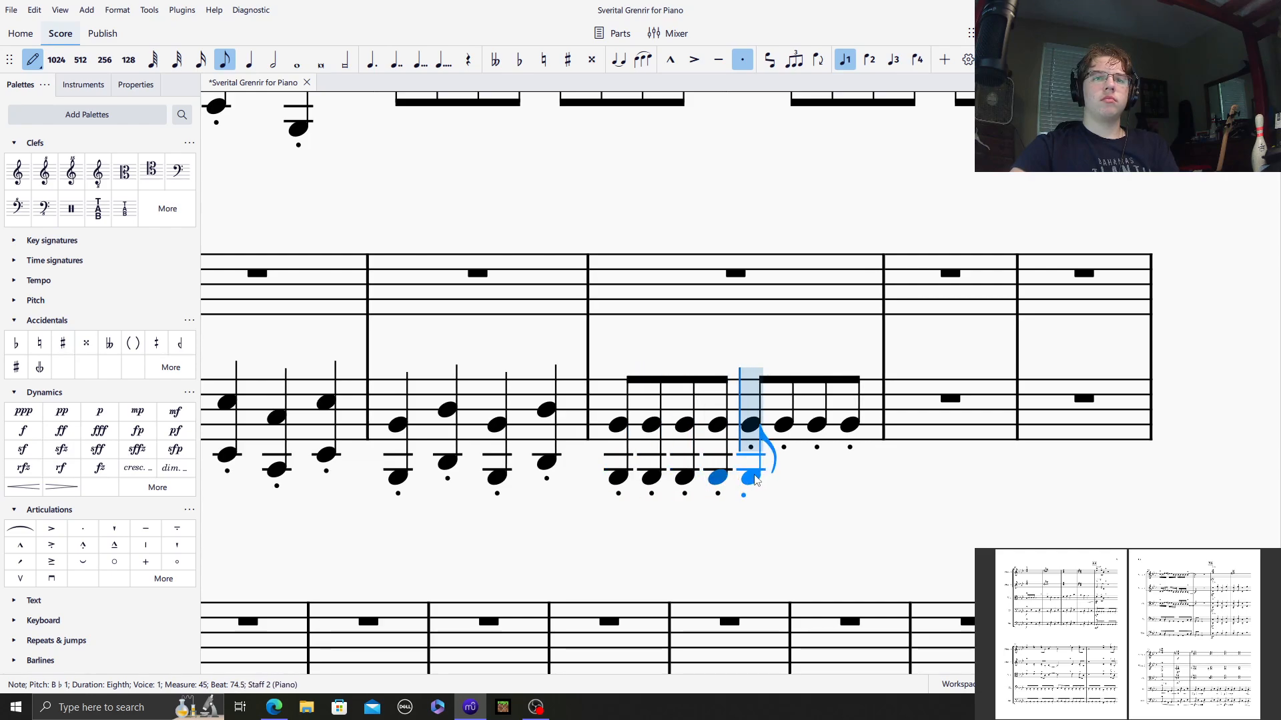
pyautogui.keyDown('shift'); pyautogui.click(751, 476); pyautogui.keyUp('shift')
pyautogui.keyDown('shift'); pyautogui.click(784, 476); pyautogui.keyUp('shift')
pyautogui.keyDown('shift'); pyautogui.click(817, 476); pyautogui.keyUp('shift')
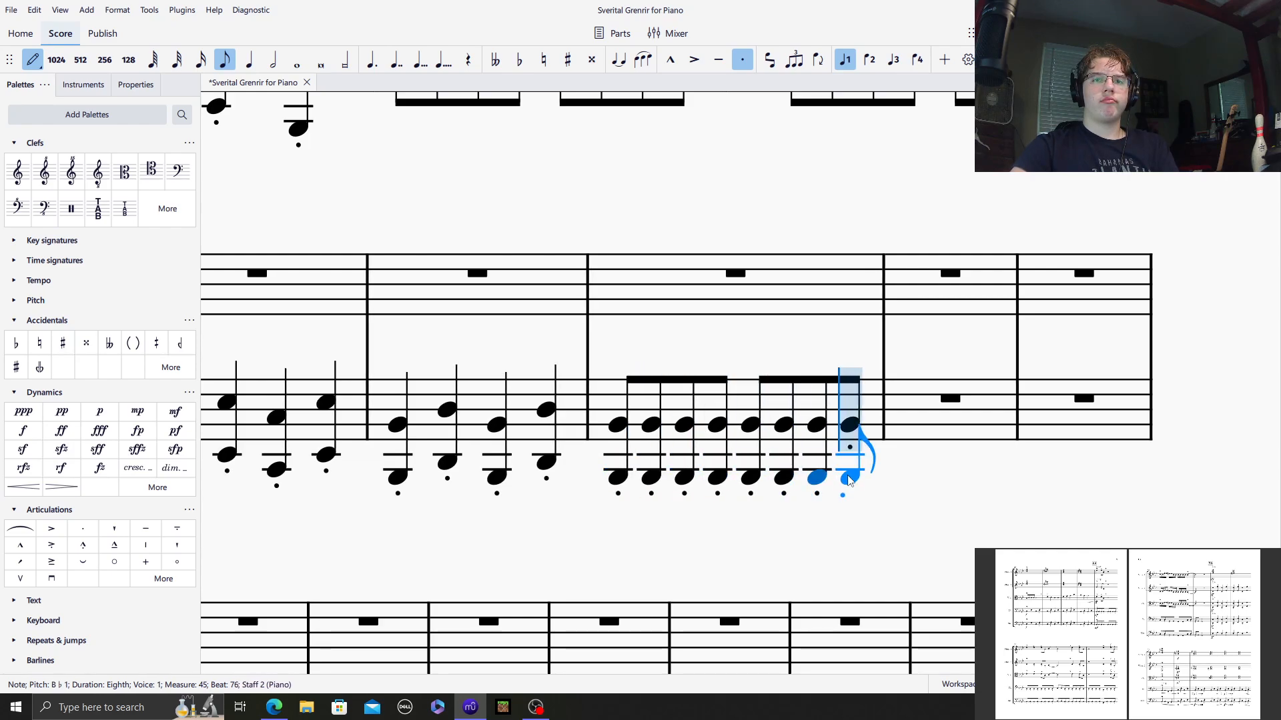
pyautogui.keyDown('shift'); pyautogui.click(850, 476); pyautogui.keyUp('shift')
pyautogui.click(36, 57)
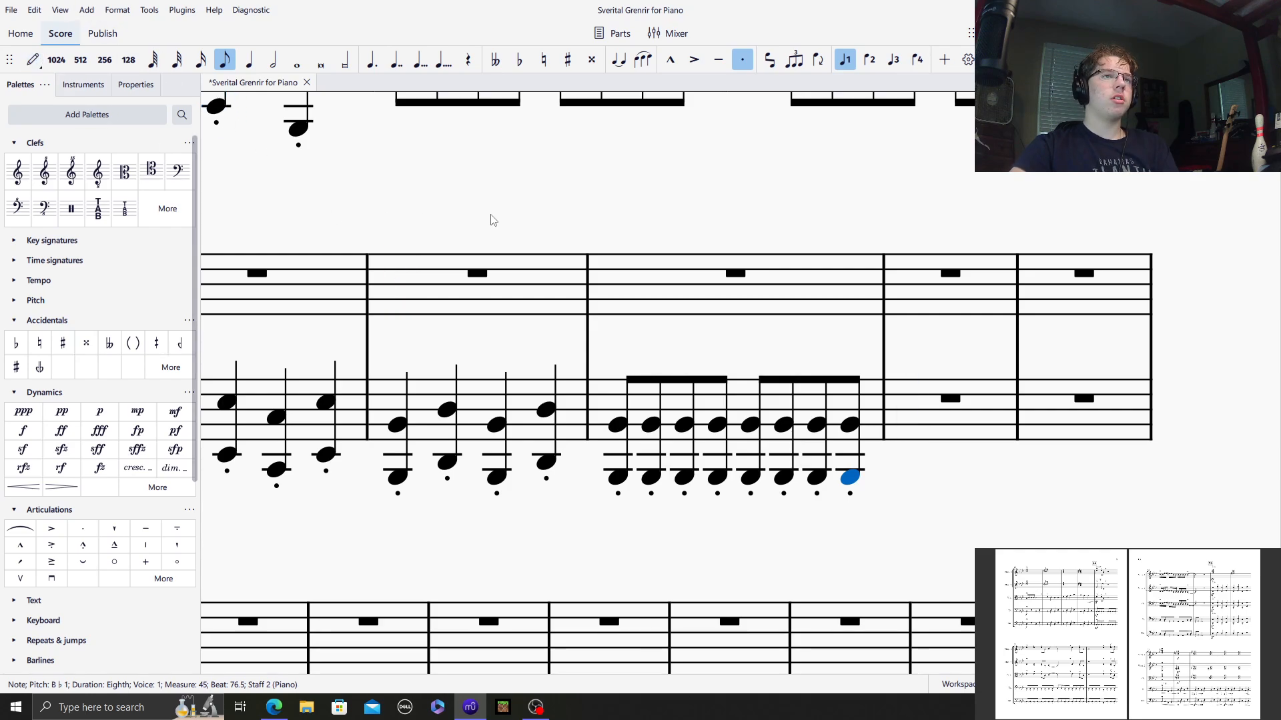
# Fill upper-staff measure 60 with a whole-note chord of G5, E♭5 and C5.
pyautogui.click(495, 213)
pyautogui.moveTo(497, 208); pyautogui.dragTo(1227, 189)
pyautogui.click(491, 285)
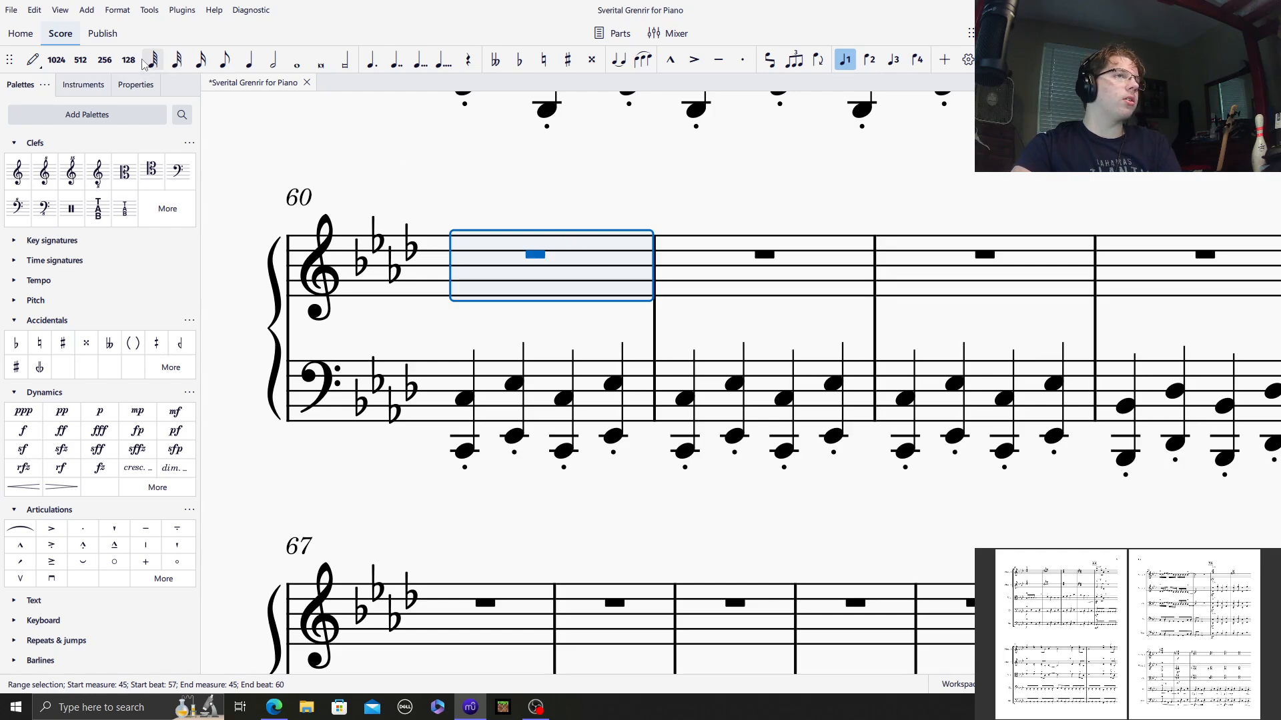
pyautogui.click(32, 58)
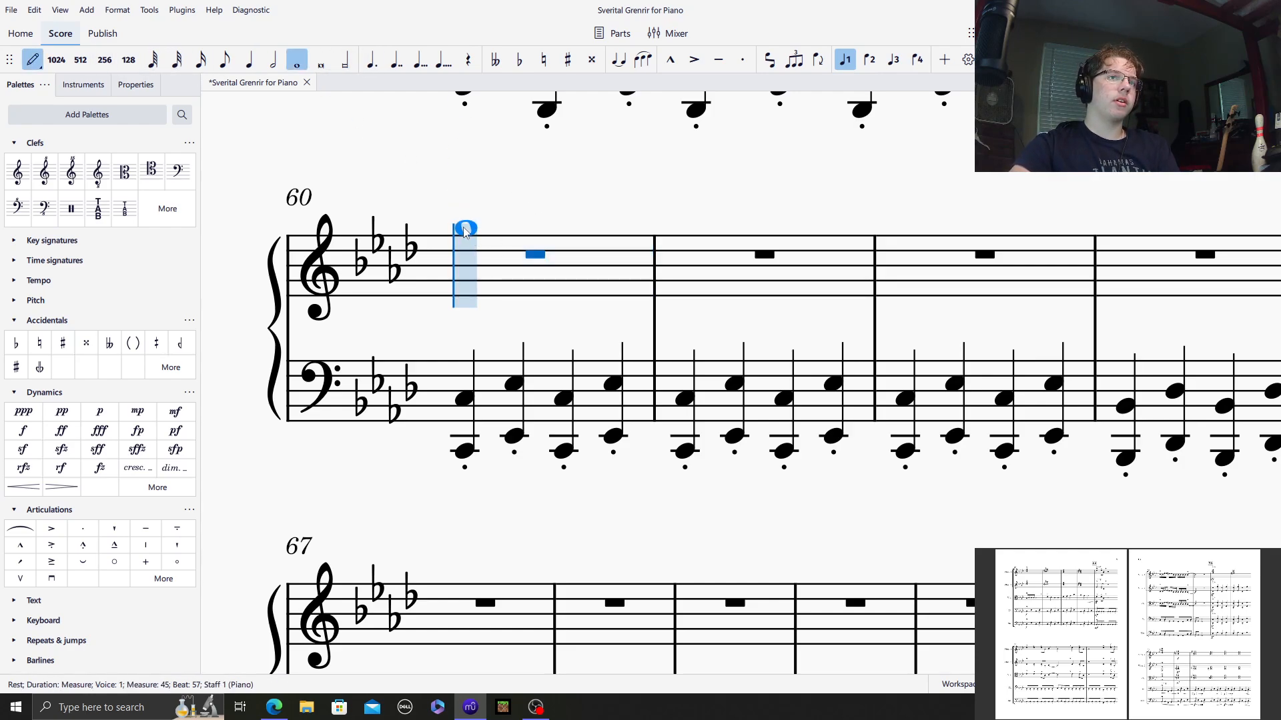
pyautogui.click(465, 230)
pyautogui.keyDown('shift'); pyautogui.click(468, 246); pyautogui.keyUp('shift')
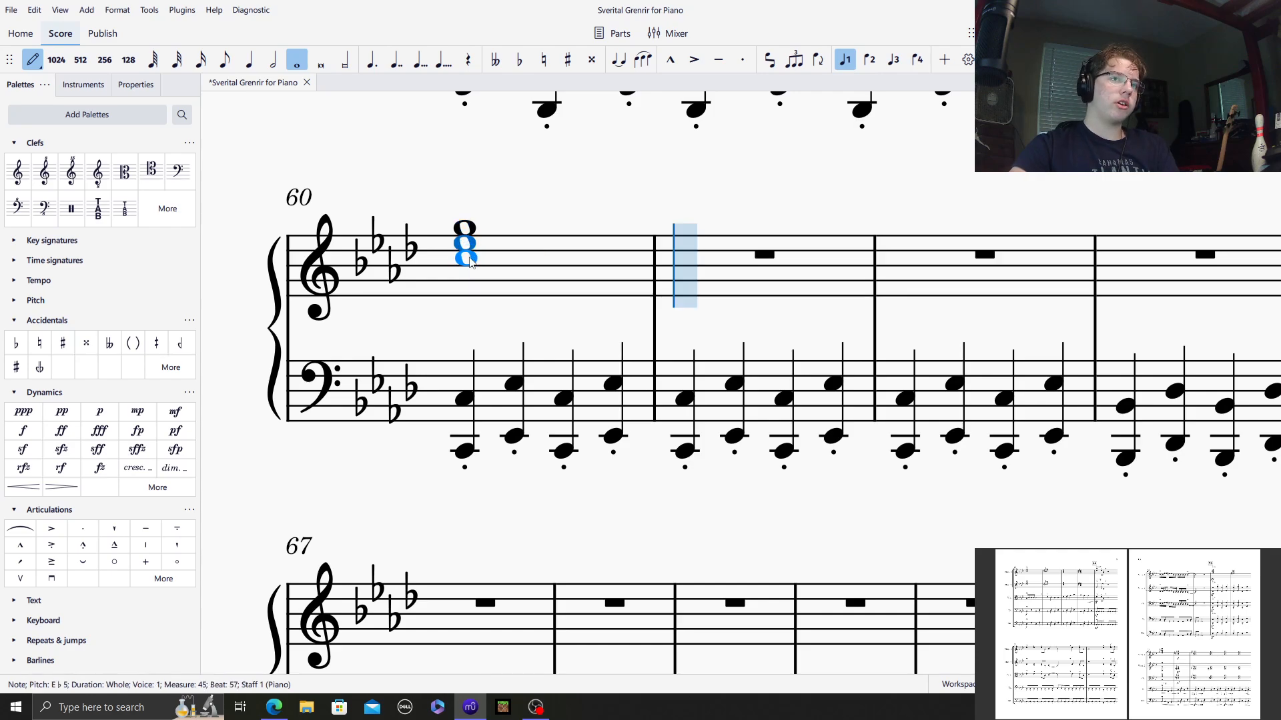
pyautogui.keyDown('shift'); pyautogui.click(470, 262); pyautogui.keyUp('shift')
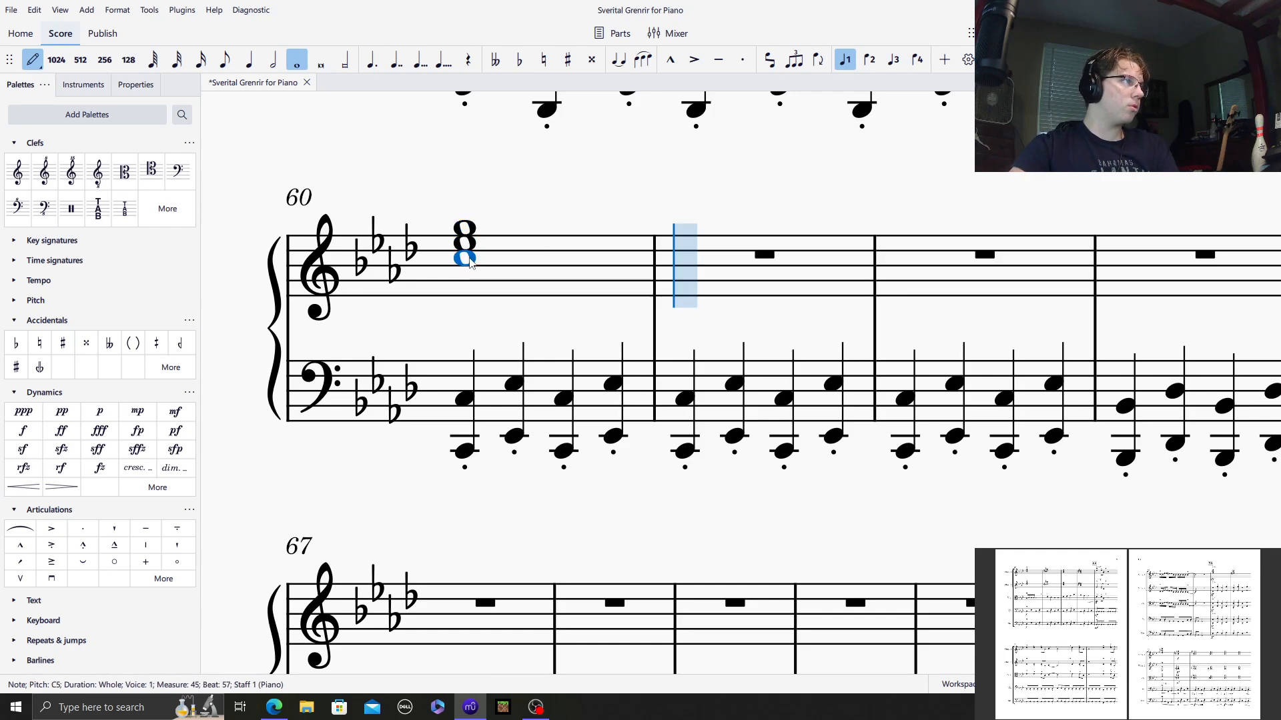
# Fill upper-staff measure 61 with a whole-note chord of G♭5, D♮5 and C♭5.
pyautogui.click(520, 59)
pyautogui.click(713, 229)
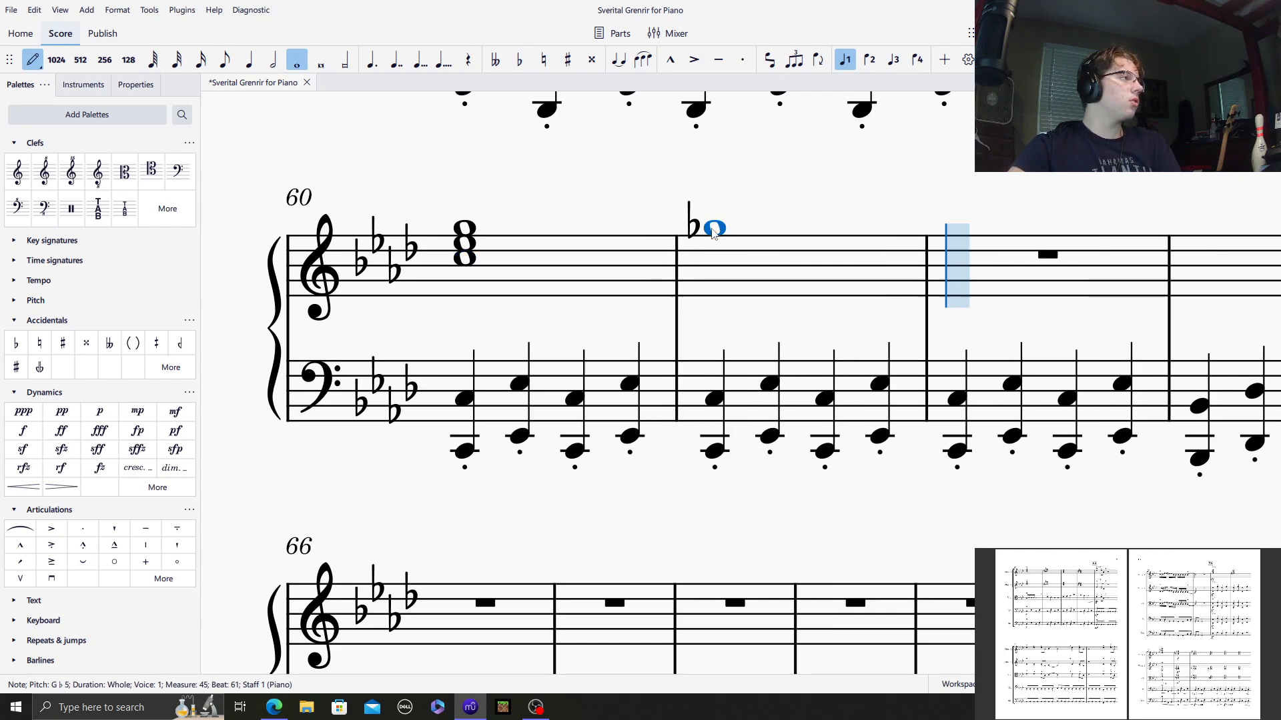
pyautogui.click(543, 58)
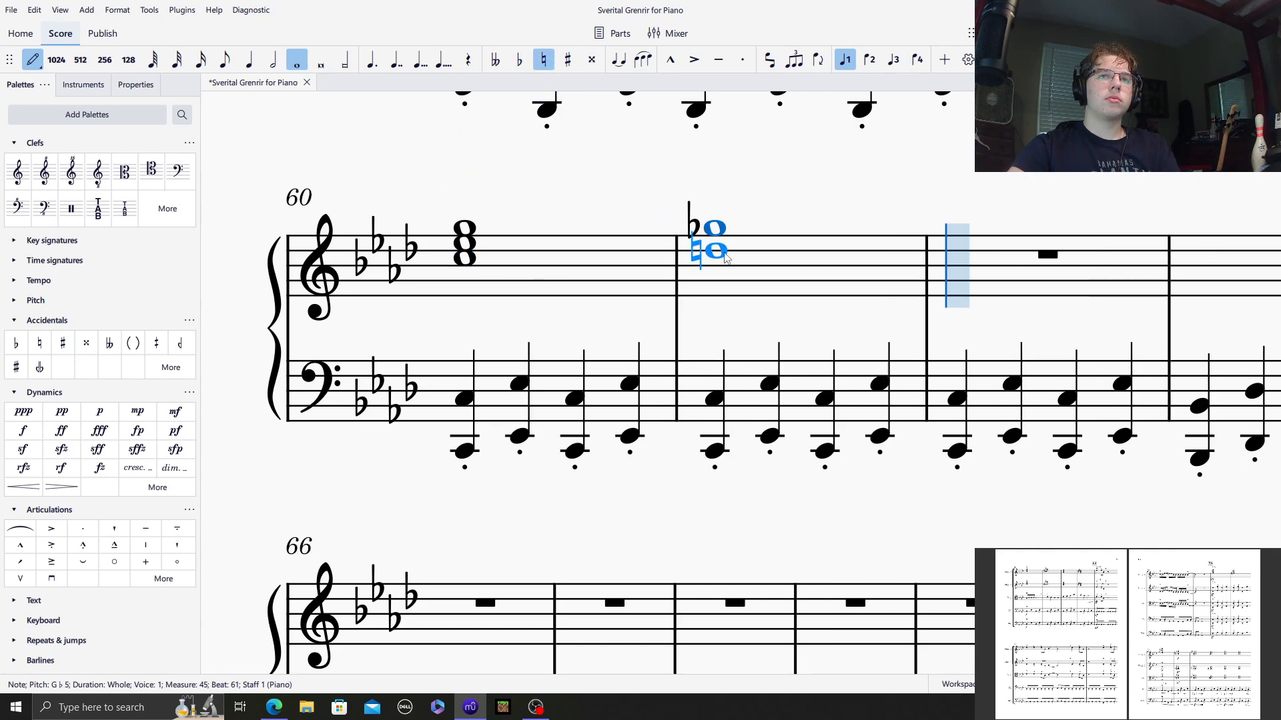
pyautogui.keyDown('shift'); pyautogui.click(714, 251); pyautogui.keyUp('shift')
pyautogui.click(520, 60)
pyautogui.keyDown('shift'); pyautogui.click(719, 258); pyautogui.keyUp('shift')
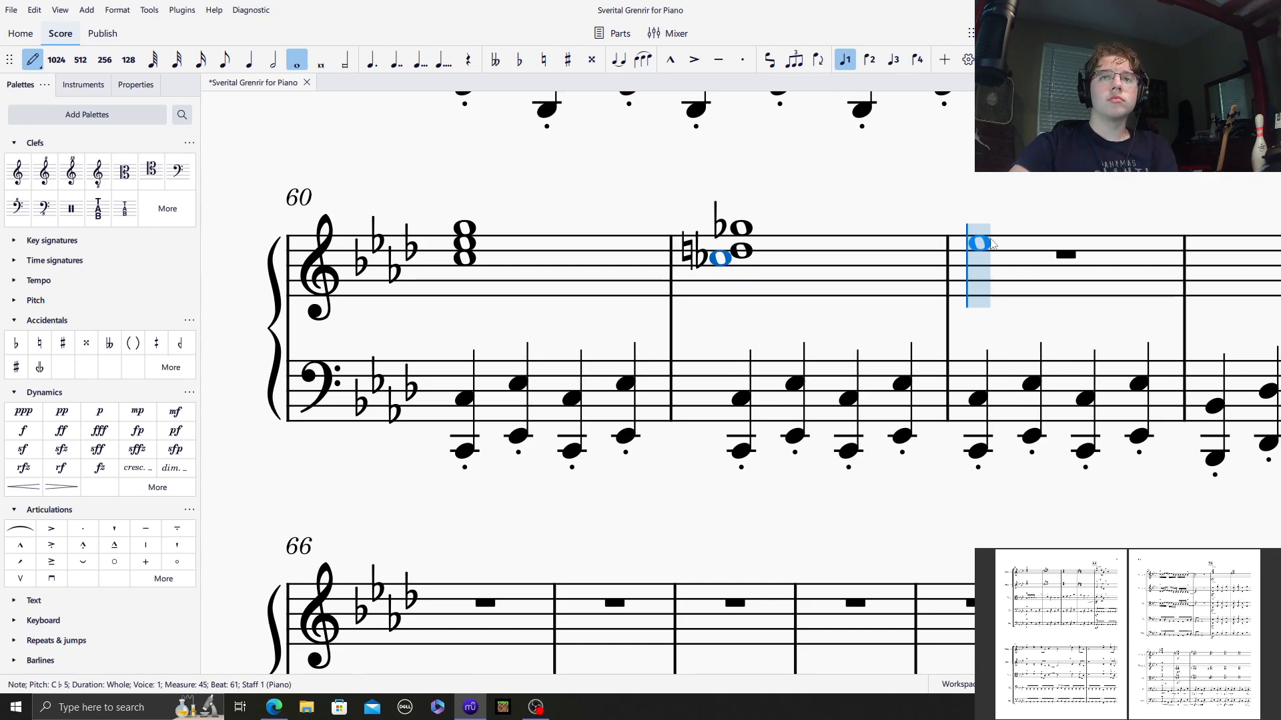
# Fill upper-staff measure 62 with a whole-note chord of F5, D♭5 and B♭4, undoing any stray note.
pyautogui.click(979, 235)
pyautogui.keyDown('shift'); pyautogui.click(320, 261); pyautogui.keyUp('shift')
pyautogui.press('Up')
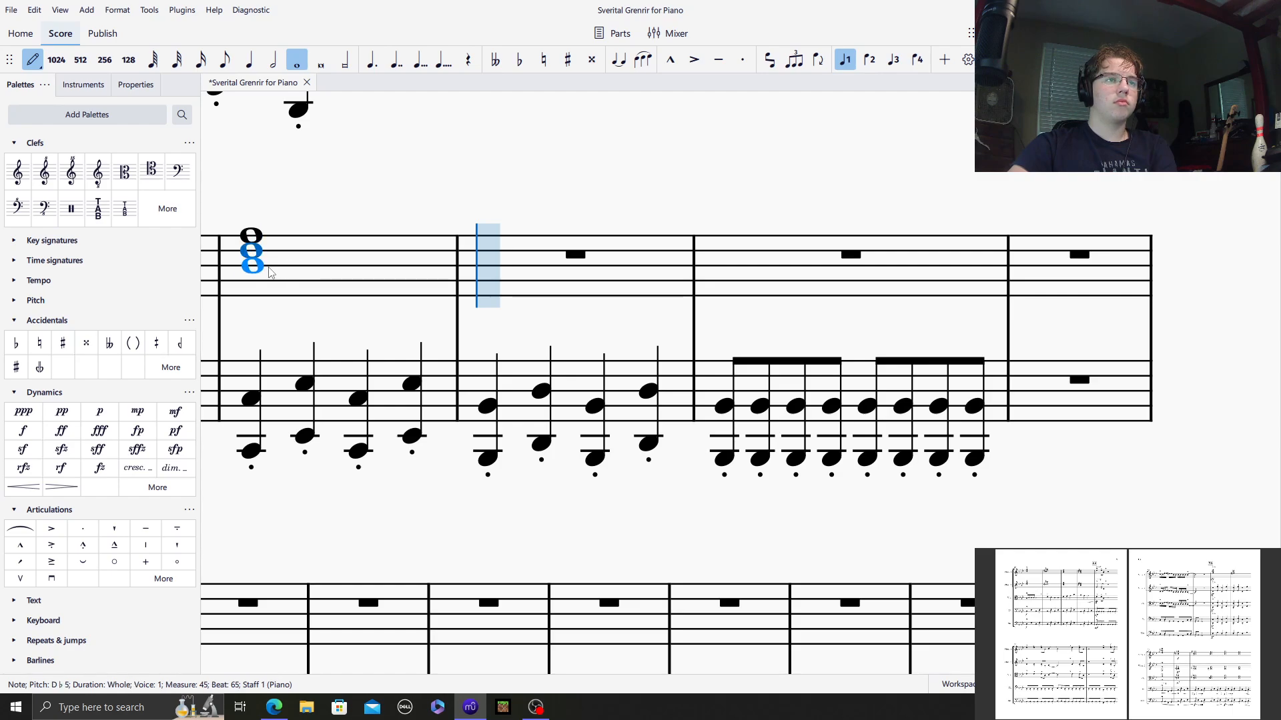
pyautogui.click(474, 251)
pyautogui.hotkey('ctrl', 'z')
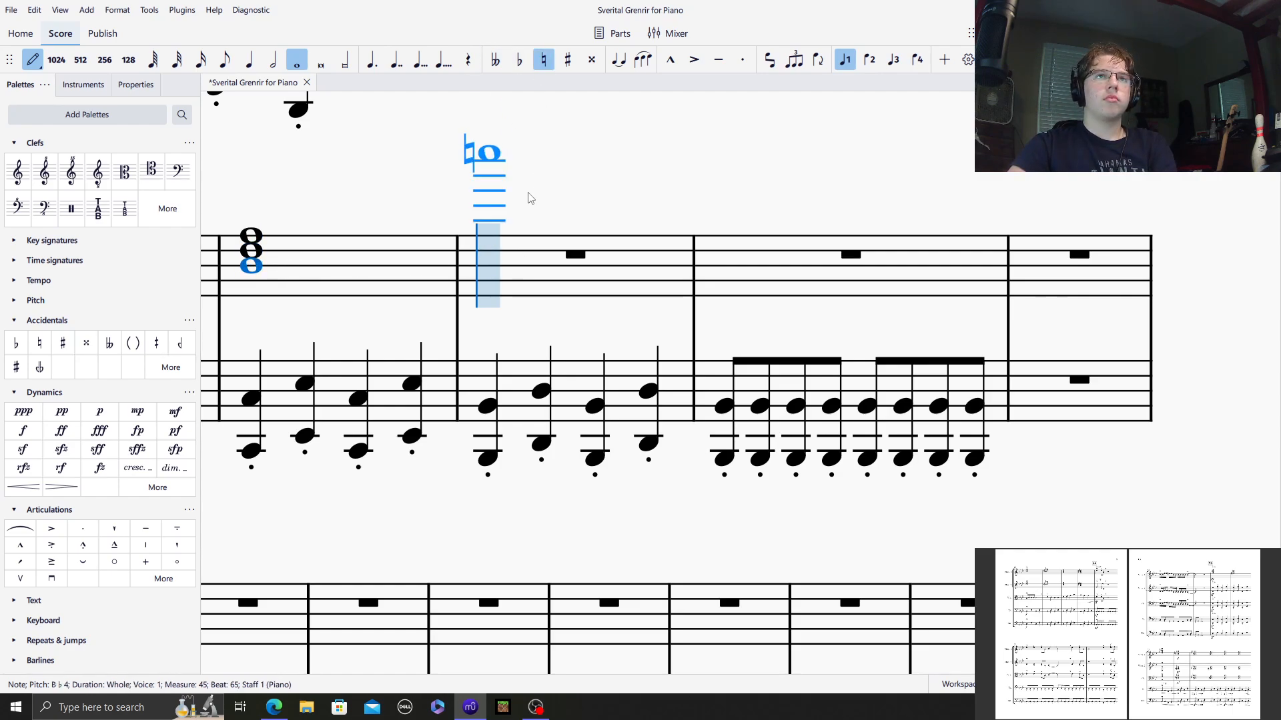
# Fill upper-staff measure 63 with a whole-note chord of E♮5, C♯5 and A♭4.
pyautogui.click(490, 244)
pyautogui.click(568, 60)
pyautogui.click(491, 263)
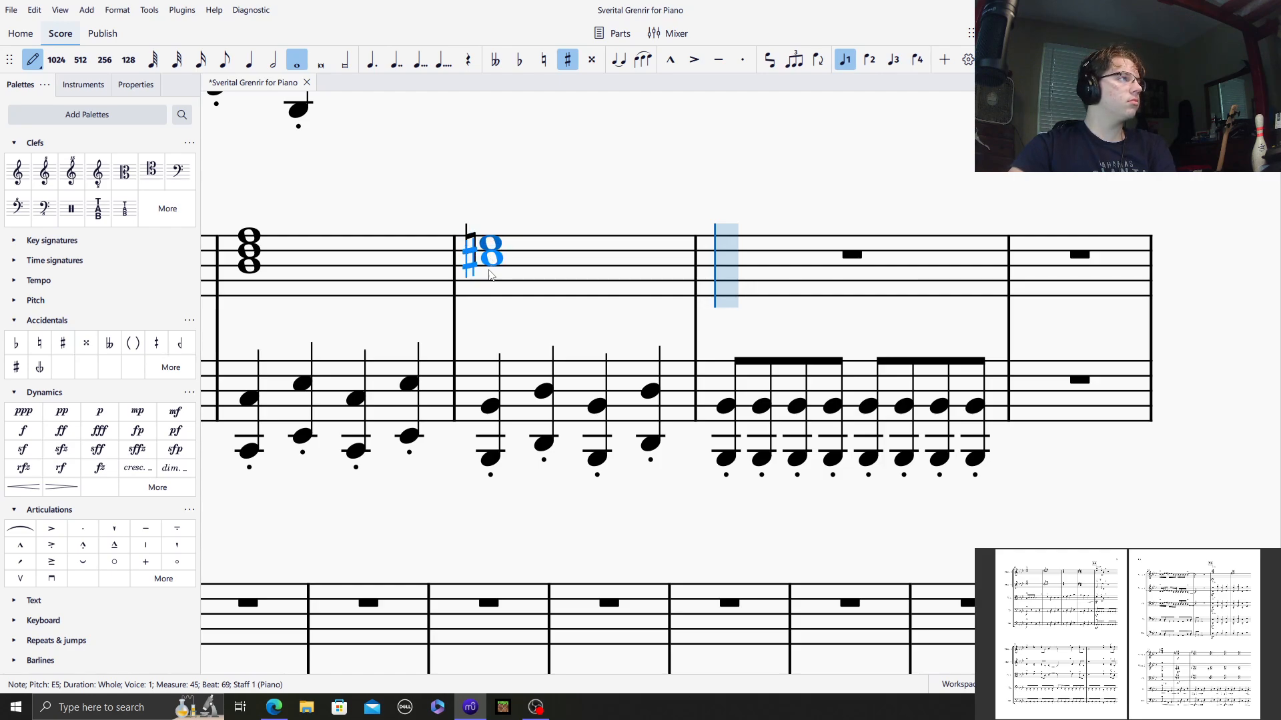
pyautogui.click(506, 275)
pyautogui.click(499, 274)
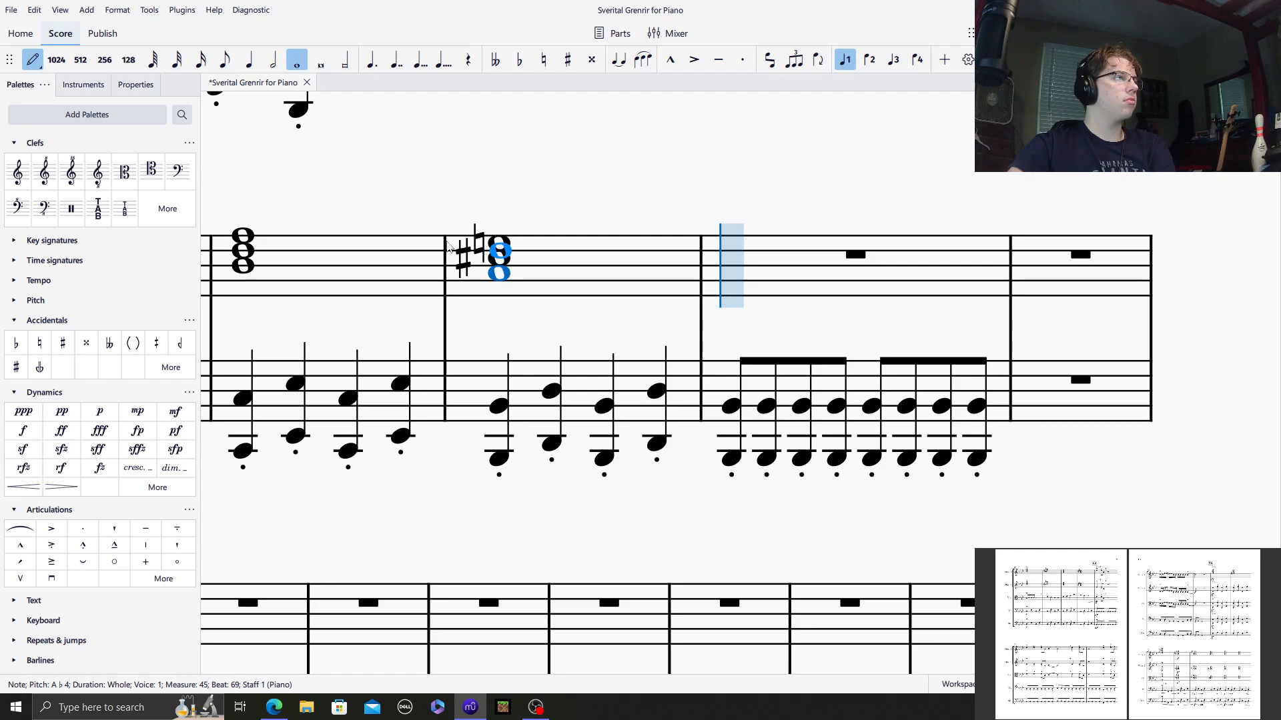
# Begin upper-staff measure 64 with a quarter-note octave E♭4–E♭5 and an accented eighth-note octave on the same pitches.
pyautogui.click(249, 60)
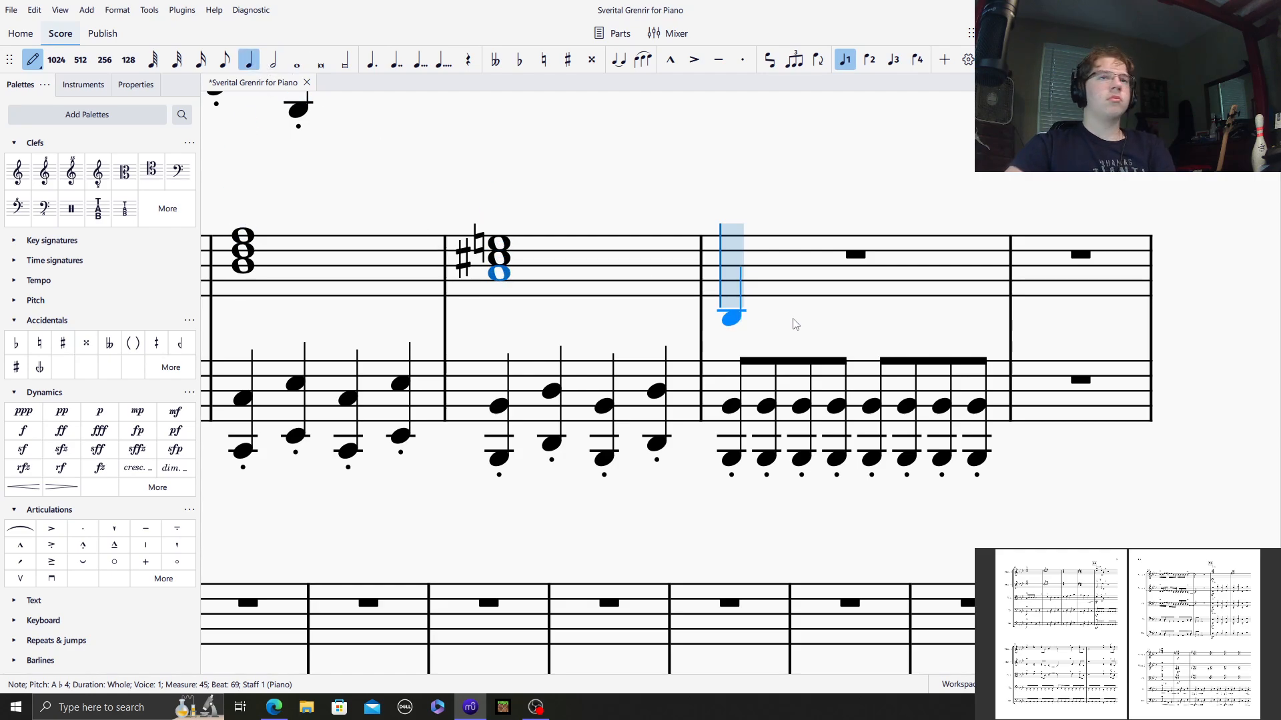
pyautogui.click(732, 244)
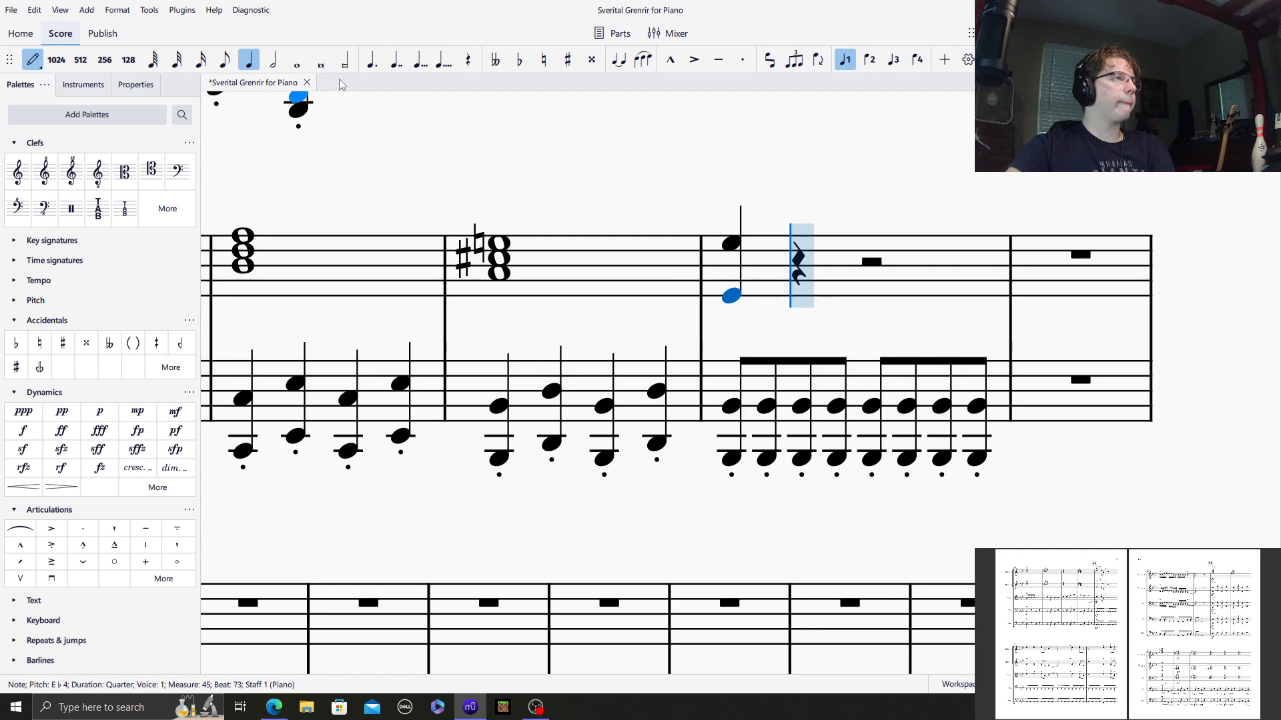
pyautogui.press('4')
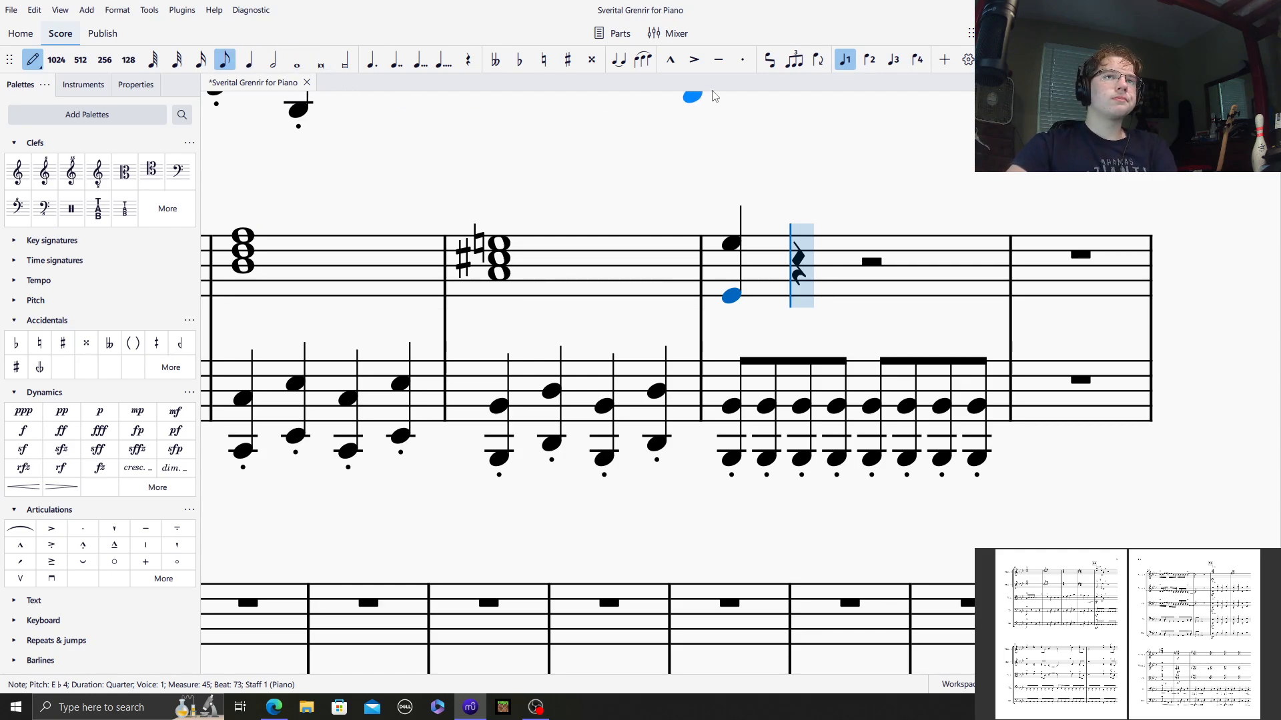
pyautogui.click(693, 61)
pyautogui.click(789, 244)
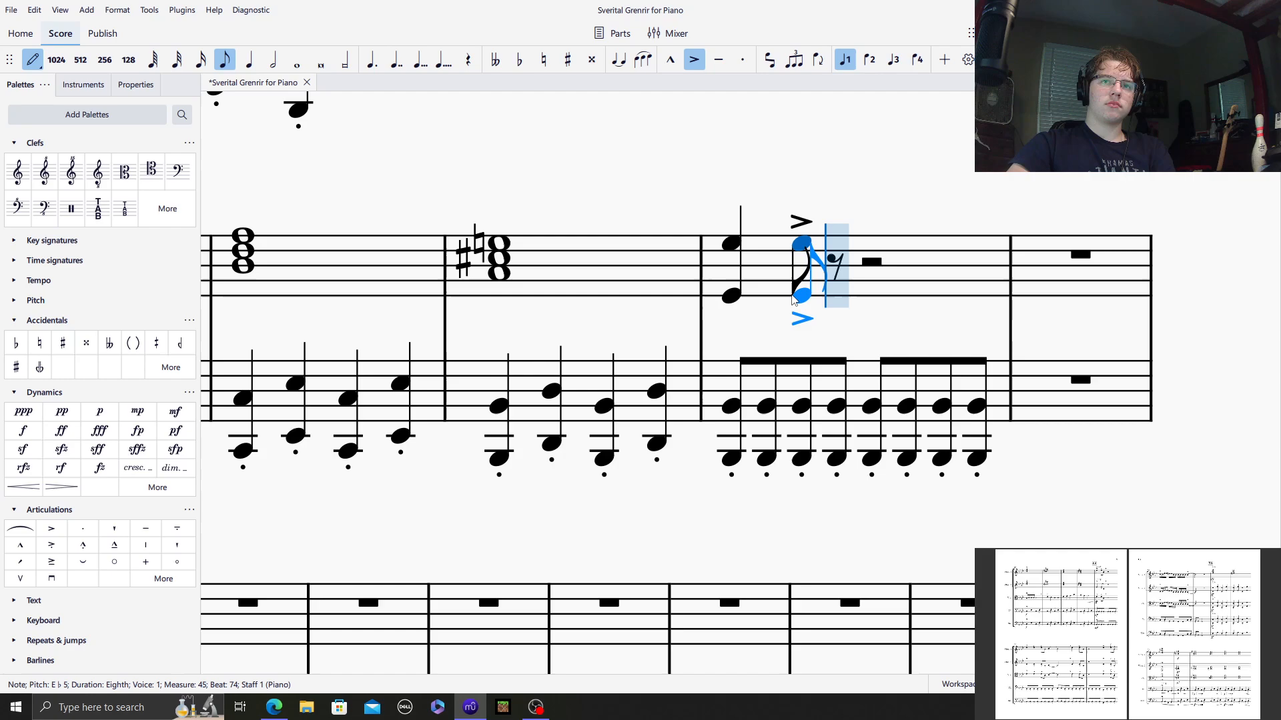
pyautogui.click(792, 296)
pyautogui.click(694, 62)
# Add a staccato eighth-note octave B♭3–B♭4 after the accented octave in upper-staff measure 64, and end note input.
pyautogui.click(742, 60)
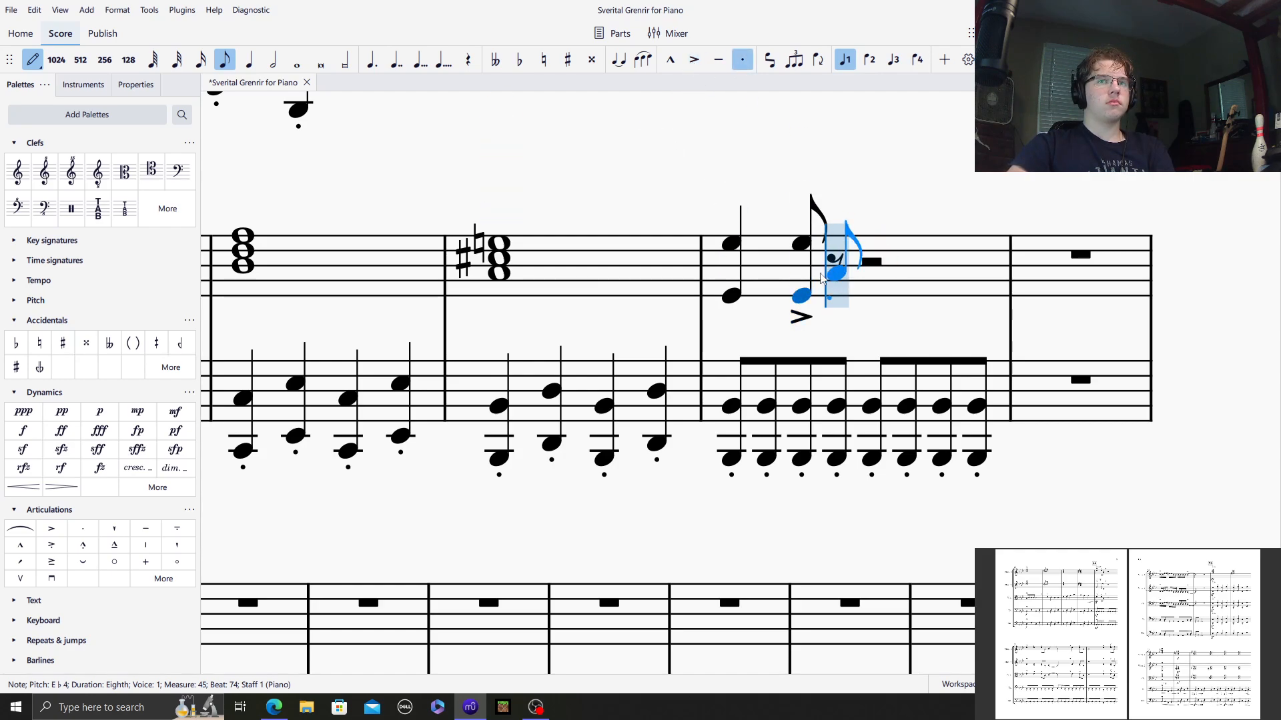
pyautogui.click(826, 268)
pyautogui.click(836, 319)
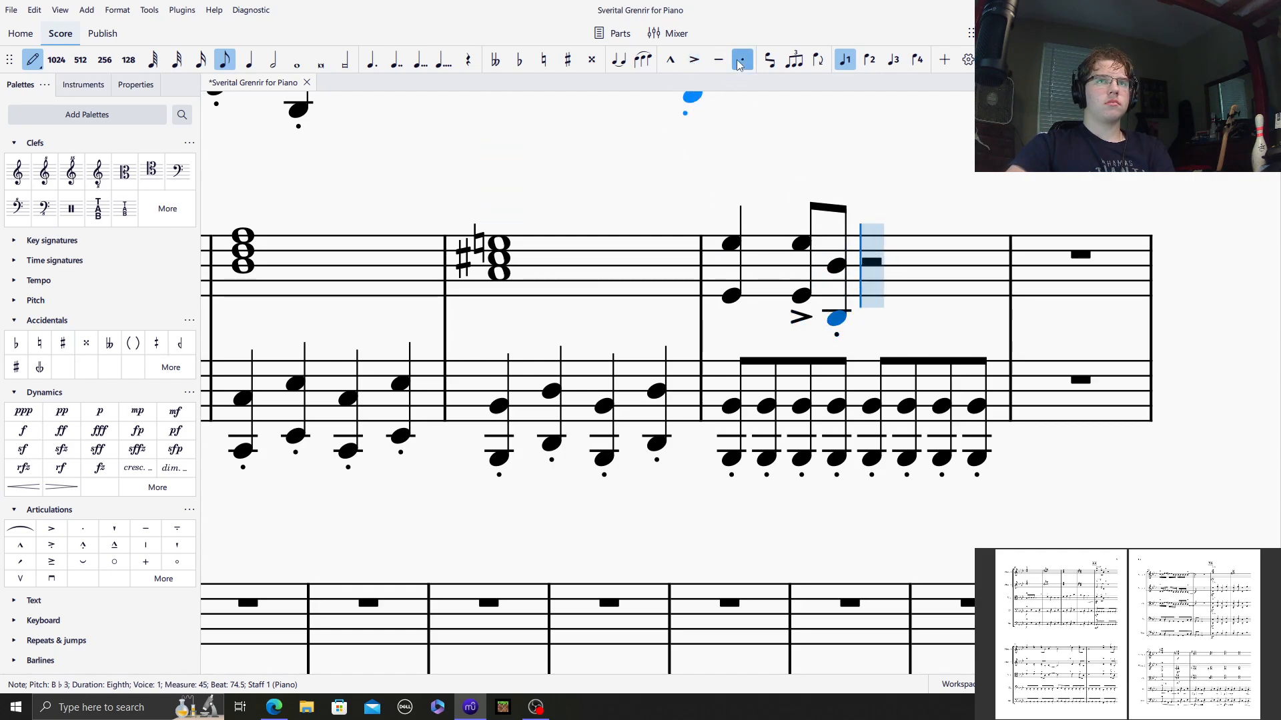
pyautogui.click(738, 61)
pyautogui.click(34, 60)
# Play back the arrangement from measure 51 to review the newly notated passage.
pyautogui.click(462, 130)
pyautogui.moveTo(467, 132); pyautogui.dragTo(503, 176)
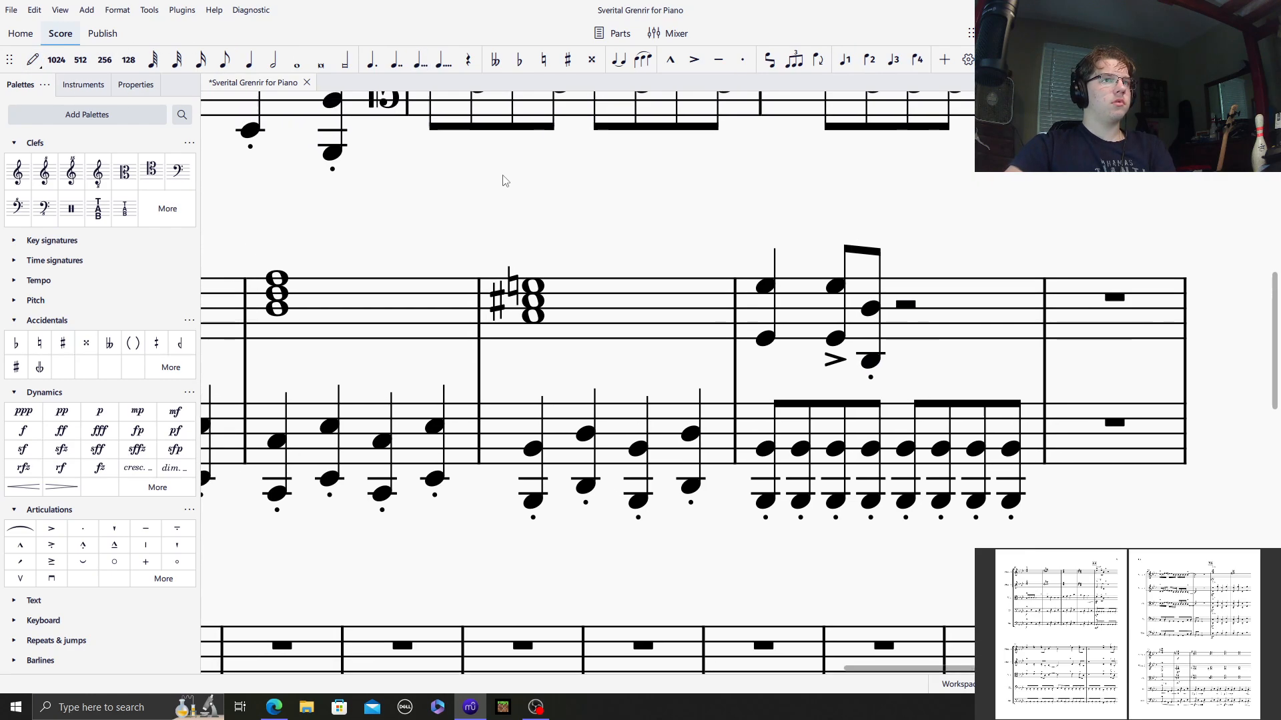
pyautogui.scroll(10, 503, 181)
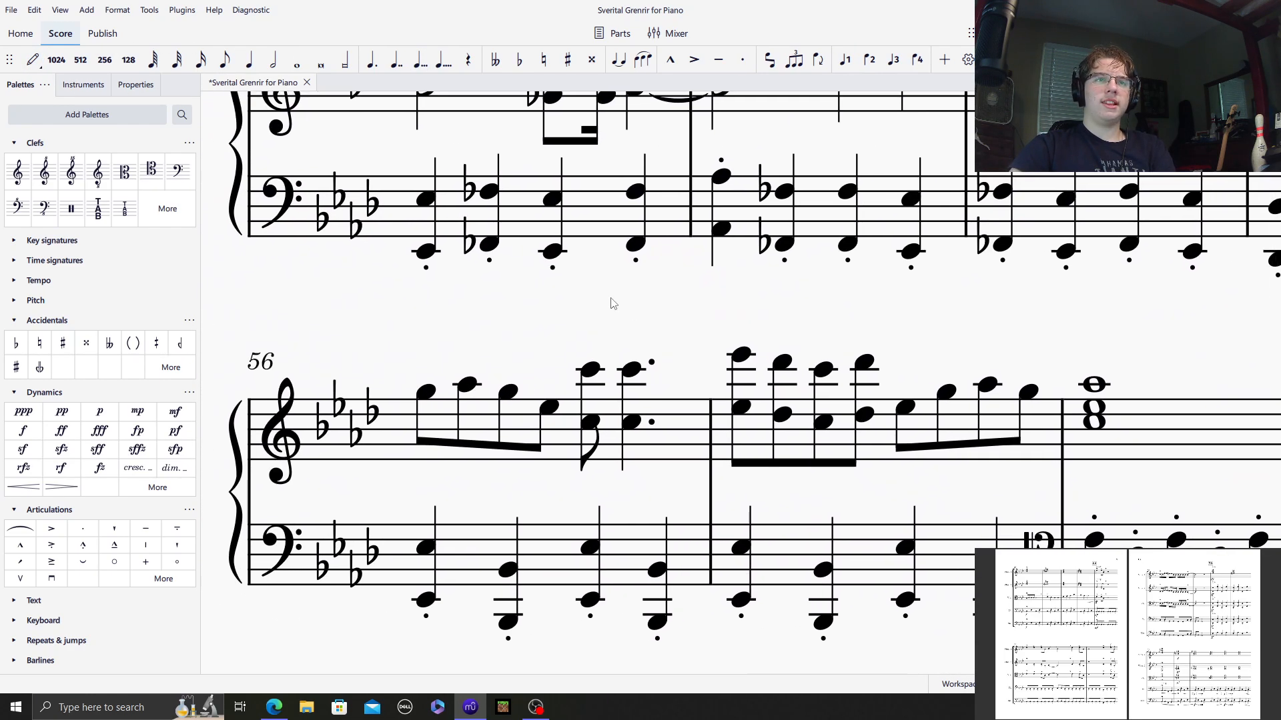
pyautogui.scroll(2, 613, 304)
pyautogui.scroll(-3, 667, 346)
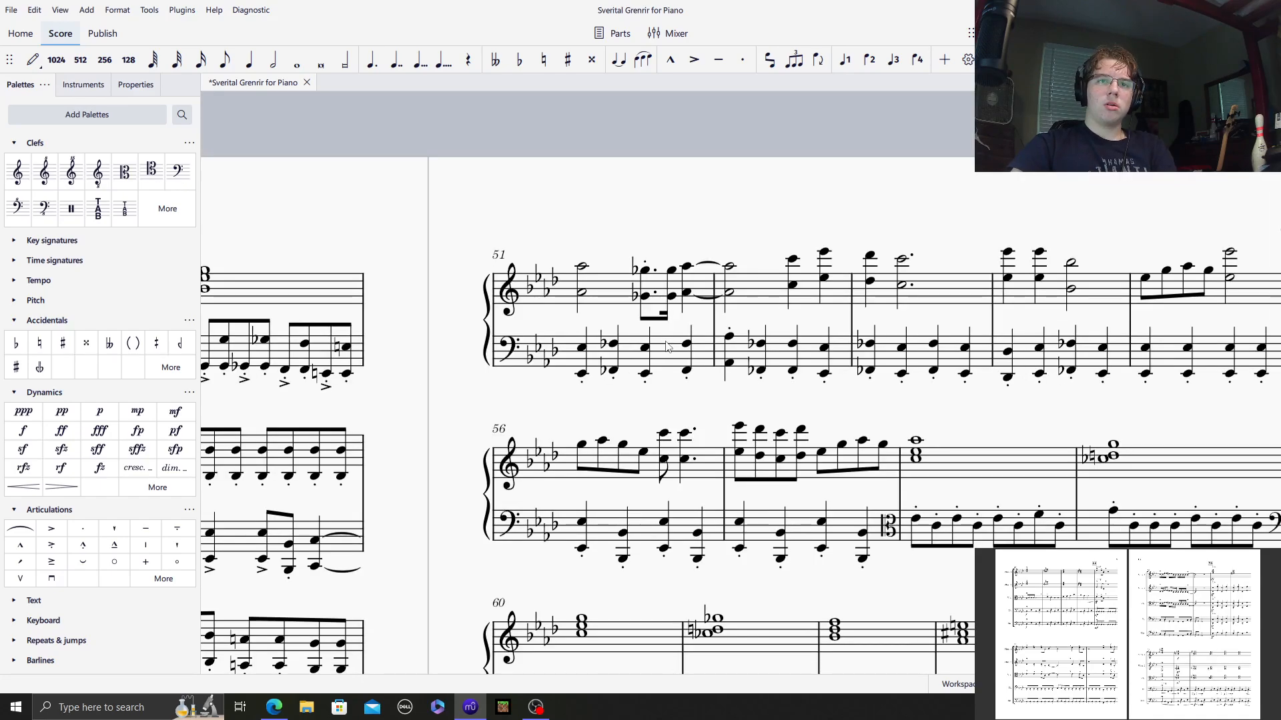
pyautogui.click(662, 355)
pyautogui.moveTo(732, 408); pyautogui.dragTo(611, 338)
pyautogui.click(723, 356)
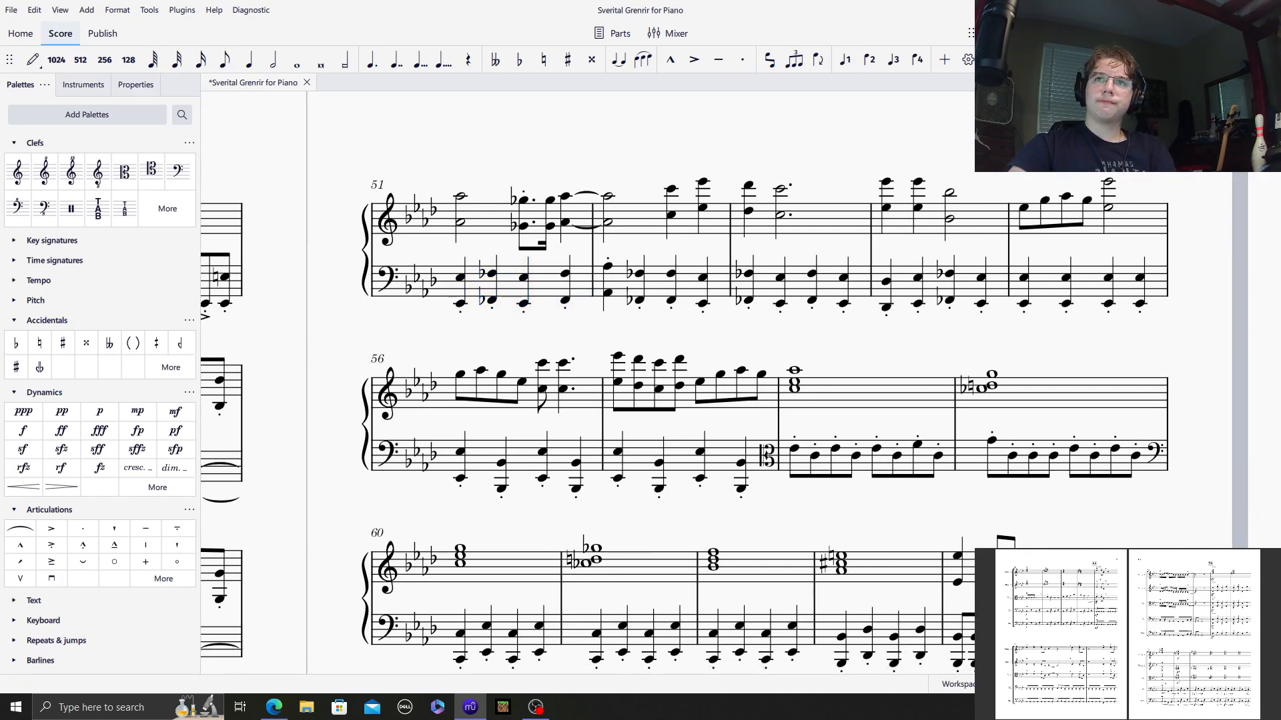
pyautogui.press('space')
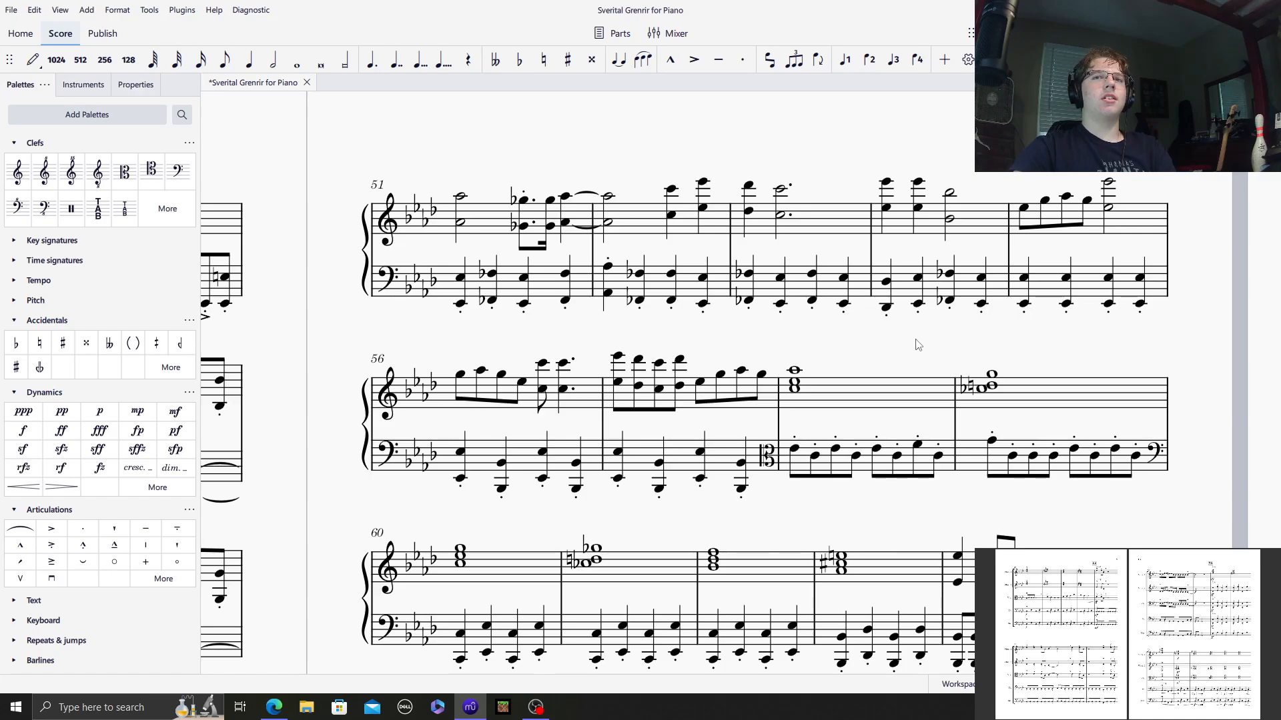
# Fill lower-staff measure 65 with eight repeated staccato eighth notes on B♭1.
pyautogui.moveTo(918, 345); pyautogui.dragTo(655, 183)
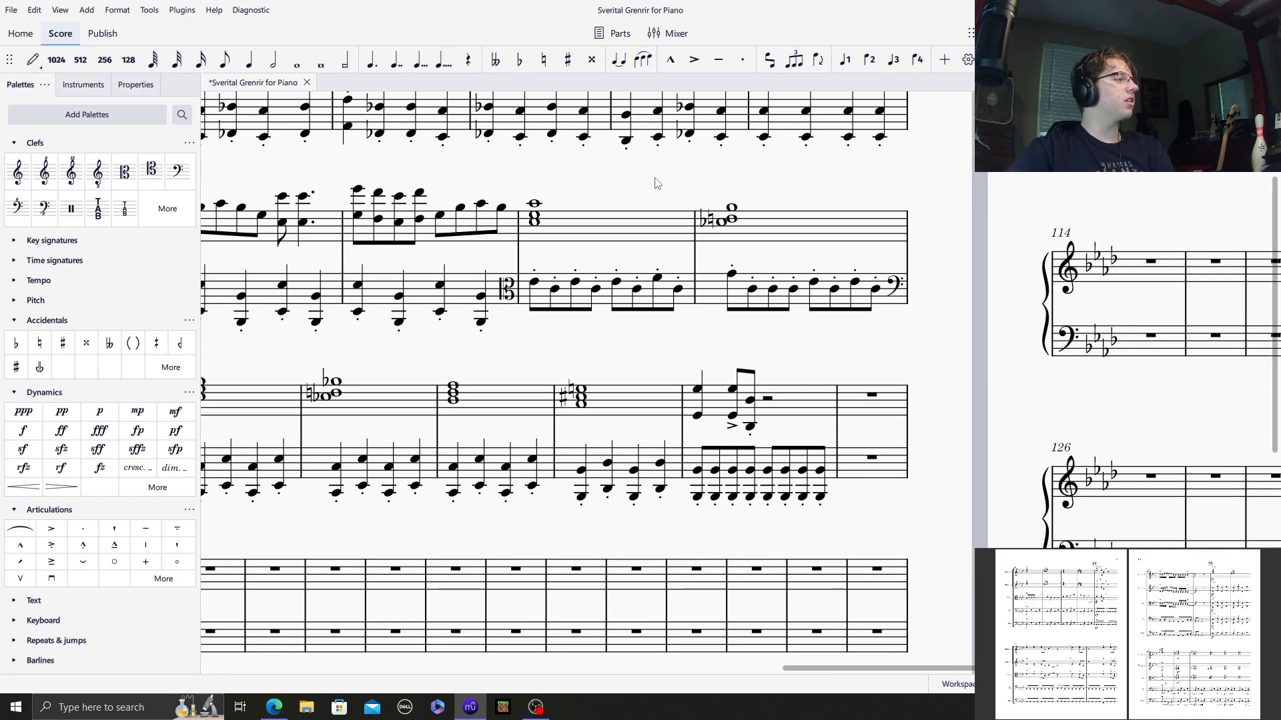
pyautogui.click(888, 465)
pyautogui.keyDown('ctrl'); pyautogui.scroll(3, 876, 465); pyautogui.keyUp('ctrl')
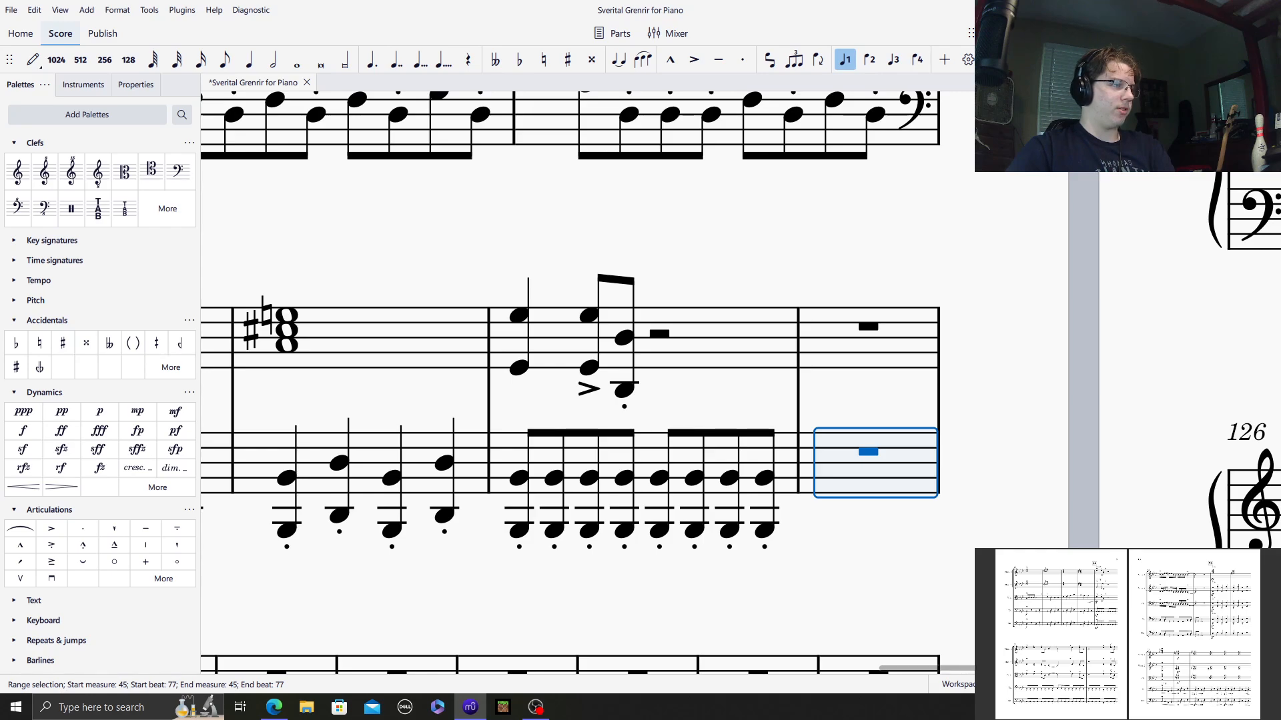
pyautogui.press('n')
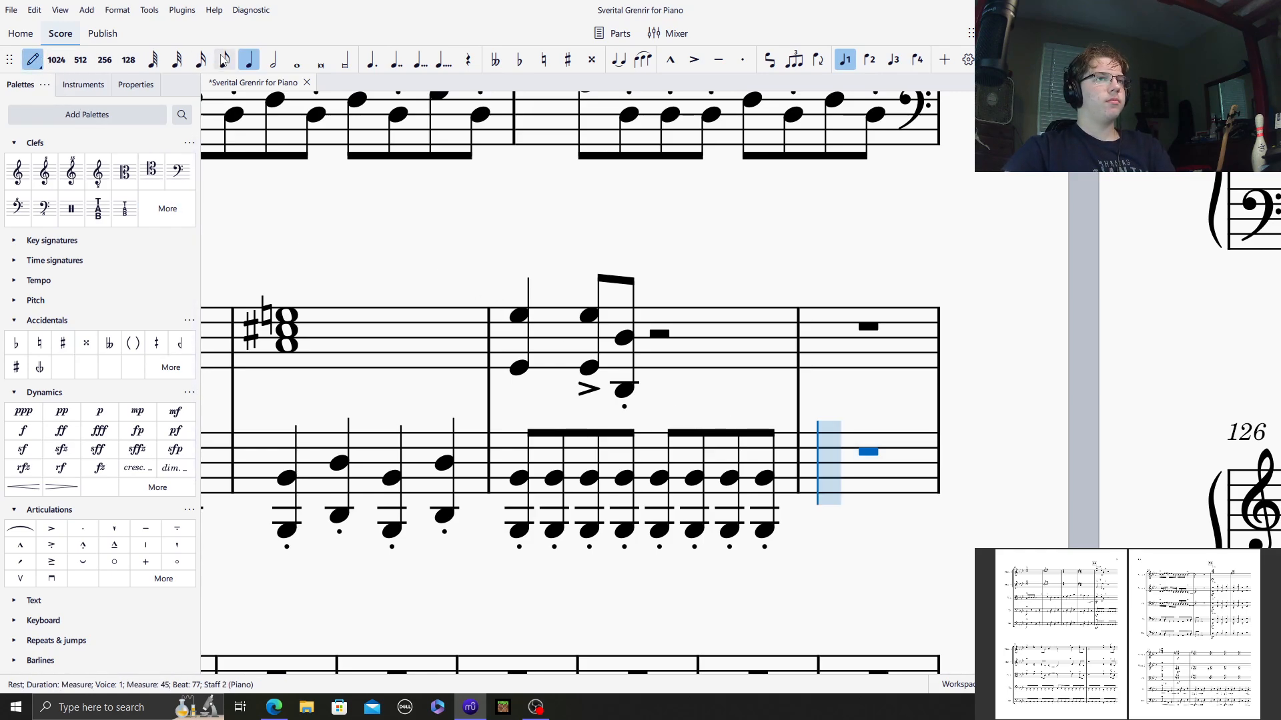
pyautogui.press('4')
pyautogui.click(743, 60)
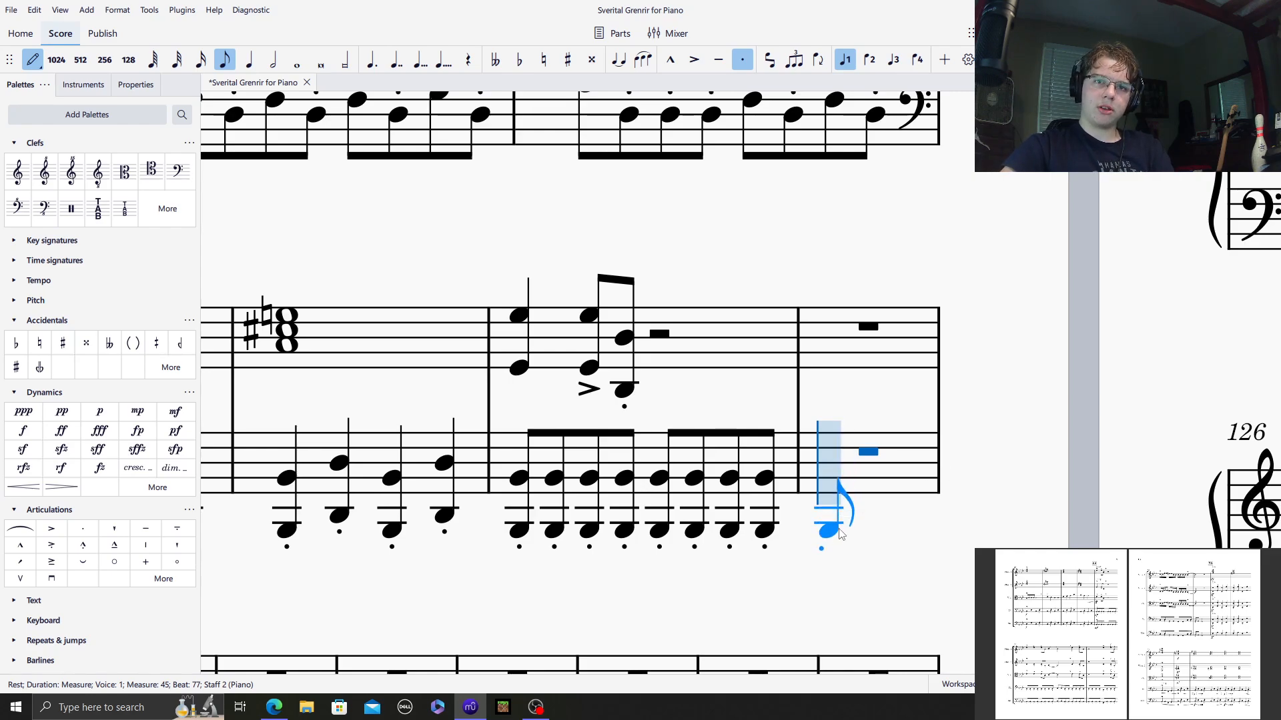
pyautogui.click(838, 533)
pyautogui.click(787, 534)
pyautogui.click(826, 533)
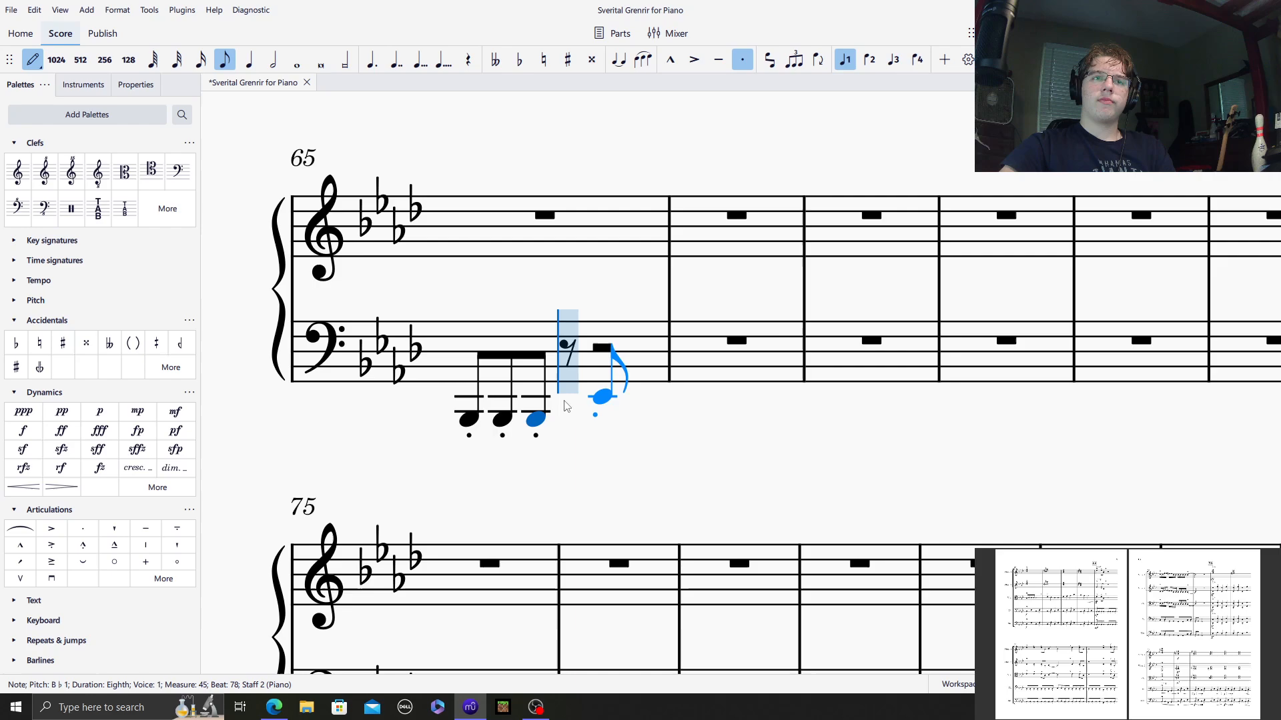
pyautogui.click(578, 427)
pyautogui.click(617, 428)
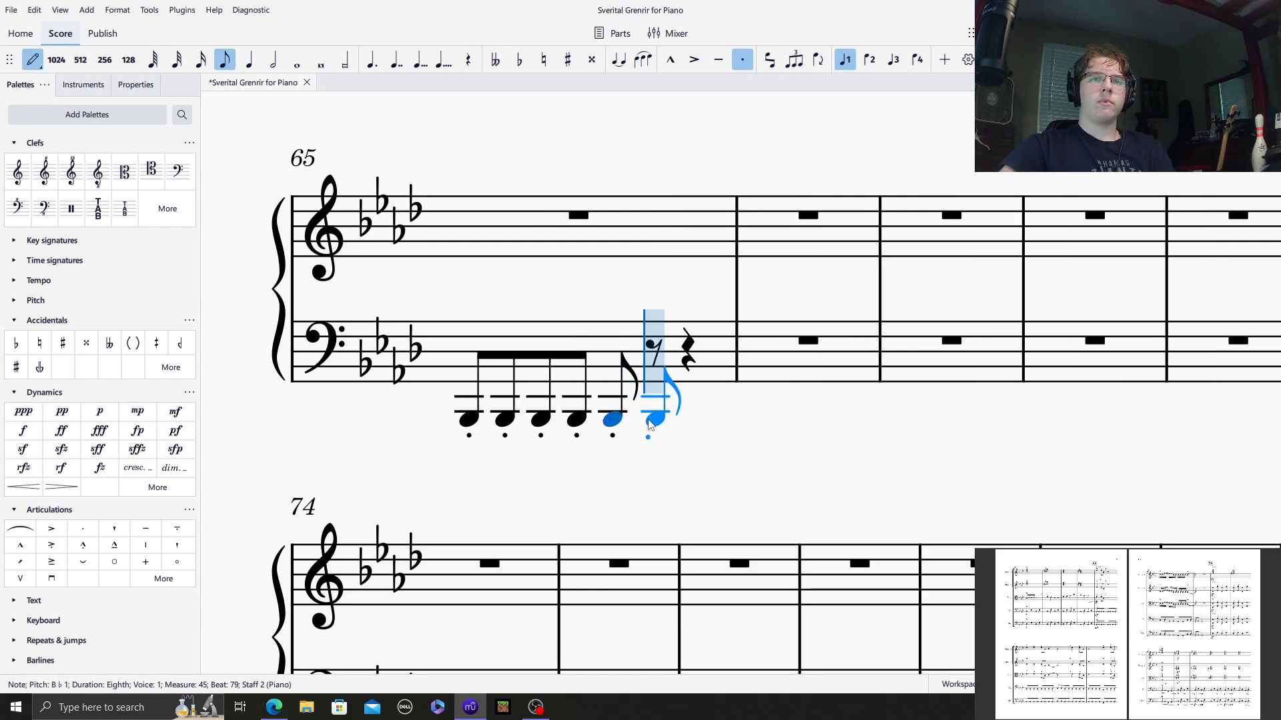
pyautogui.click(649, 424)
pyautogui.click(687, 422)
pyautogui.click(717, 420)
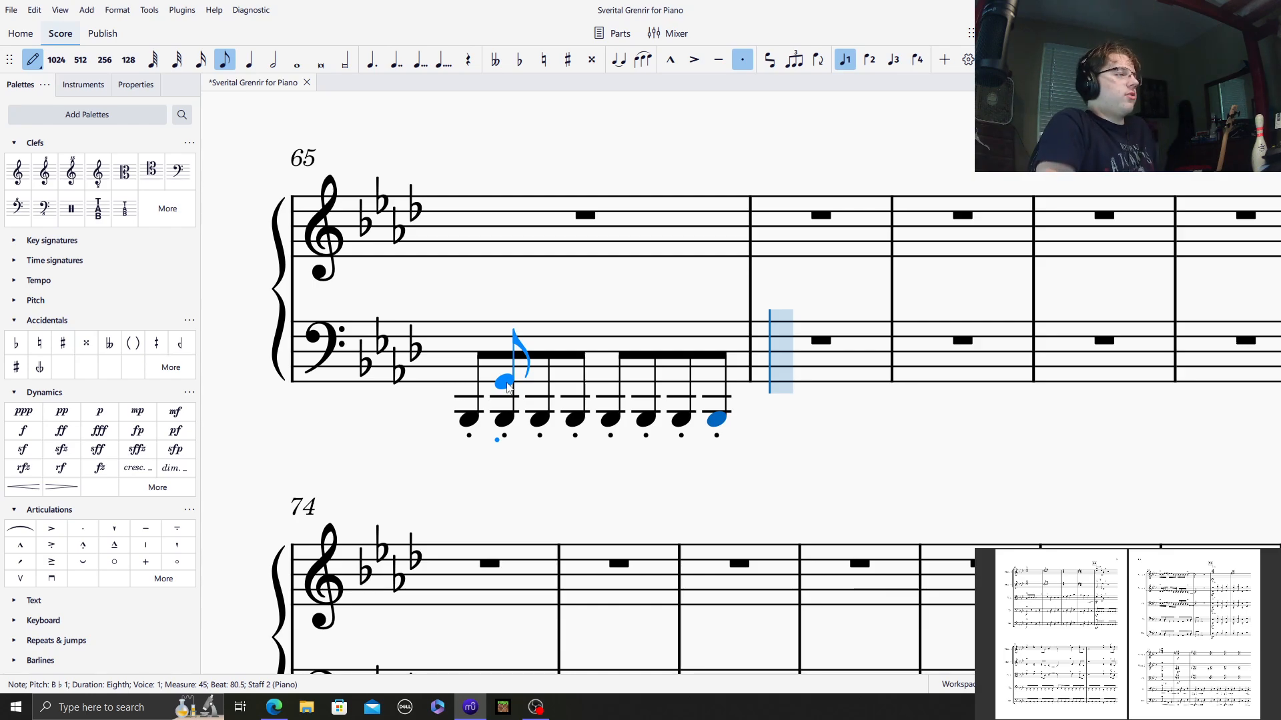
# Add B♭2 an octave above each of the eight eighth notes in lower-staff measure 65.
pyautogui.click(469, 368)
pyautogui.click(504, 367)
pyautogui.click(539, 367)
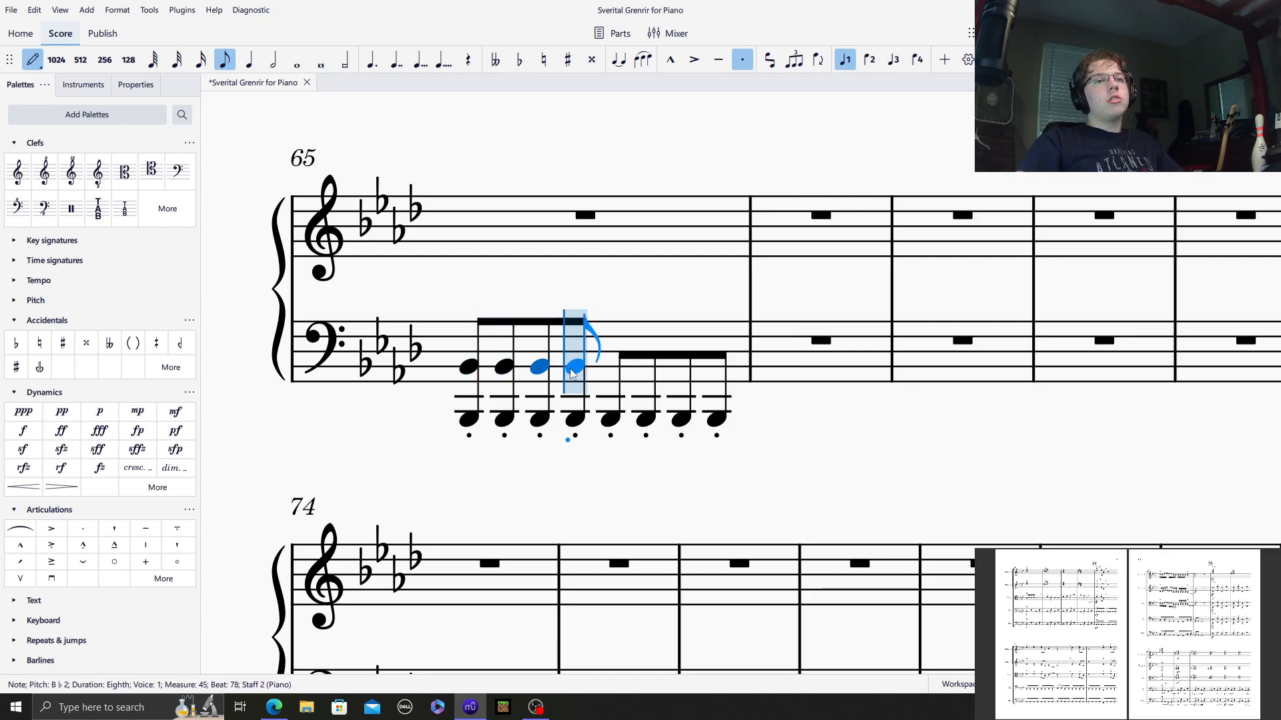
pyautogui.click(575, 367)
pyautogui.click(610, 368)
pyautogui.click(646, 368)
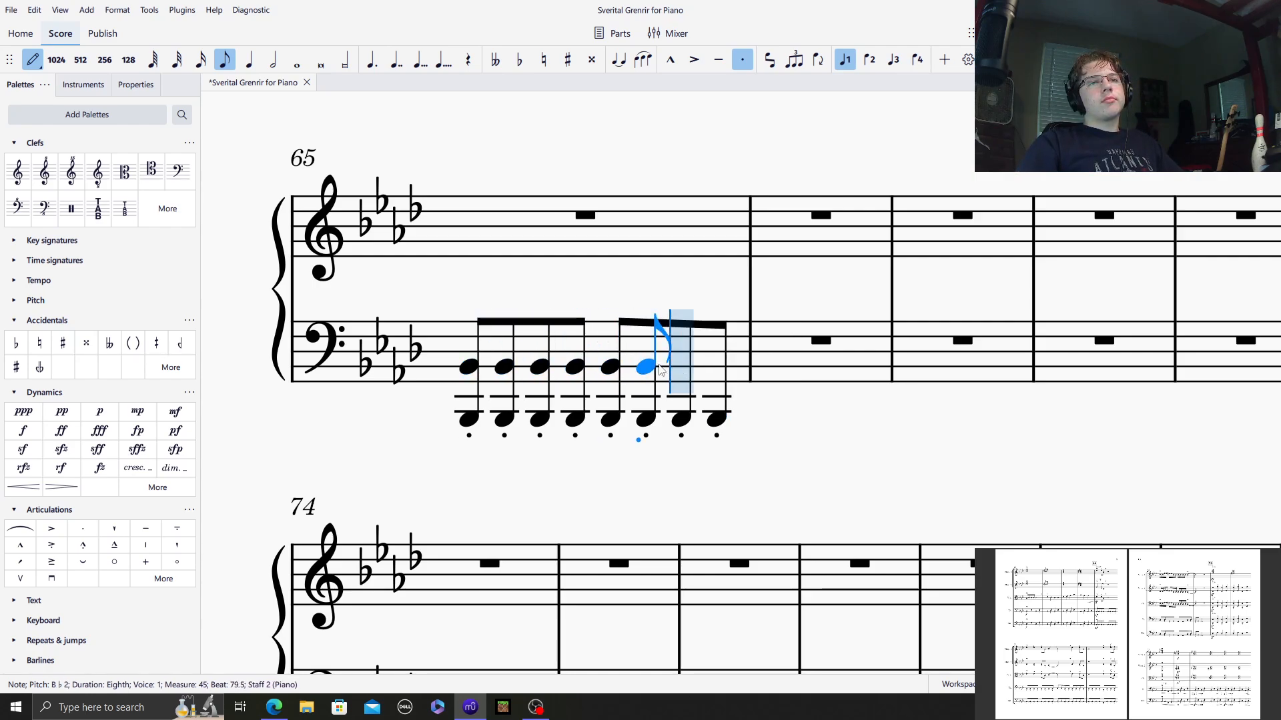
pyautogui.click(681, 367)
pyautogui.click(705, 368)
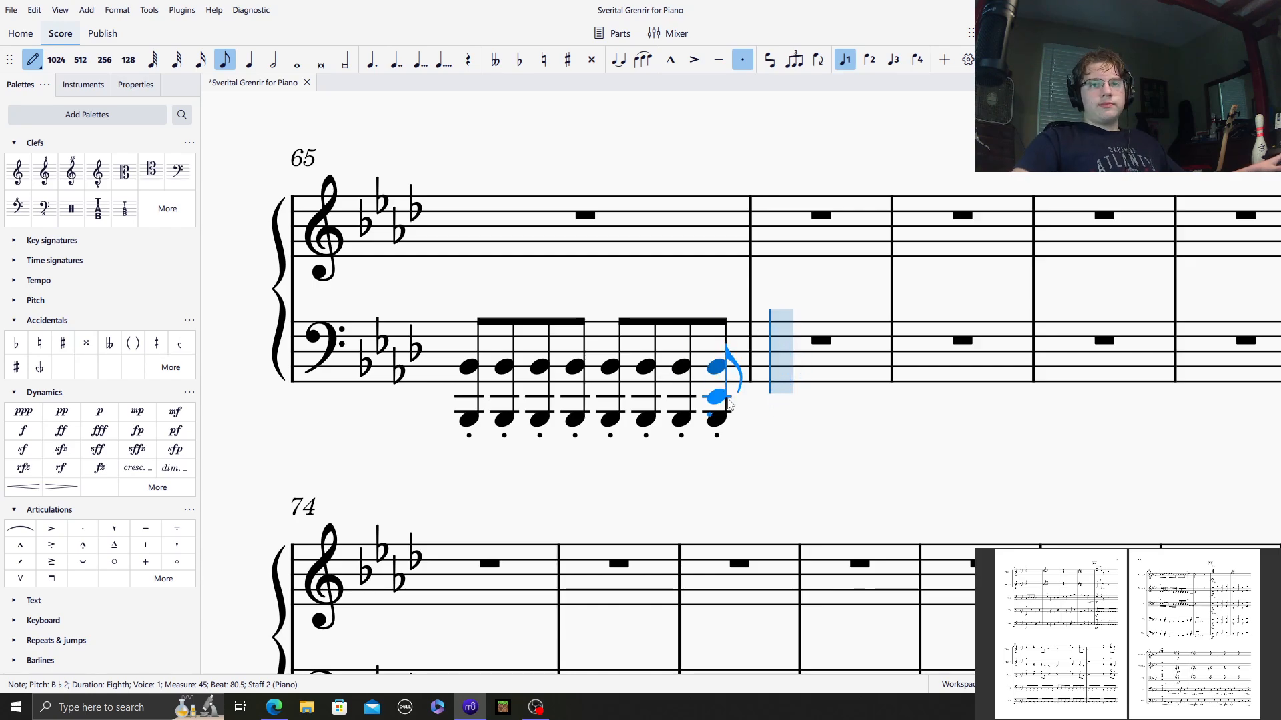
# Fill lower-staff measure 66 with staccato eighth notes: two on C2 followed by six on B♭1.
pyautogui.click(779, 414)
pyautogui.click(828, 413)
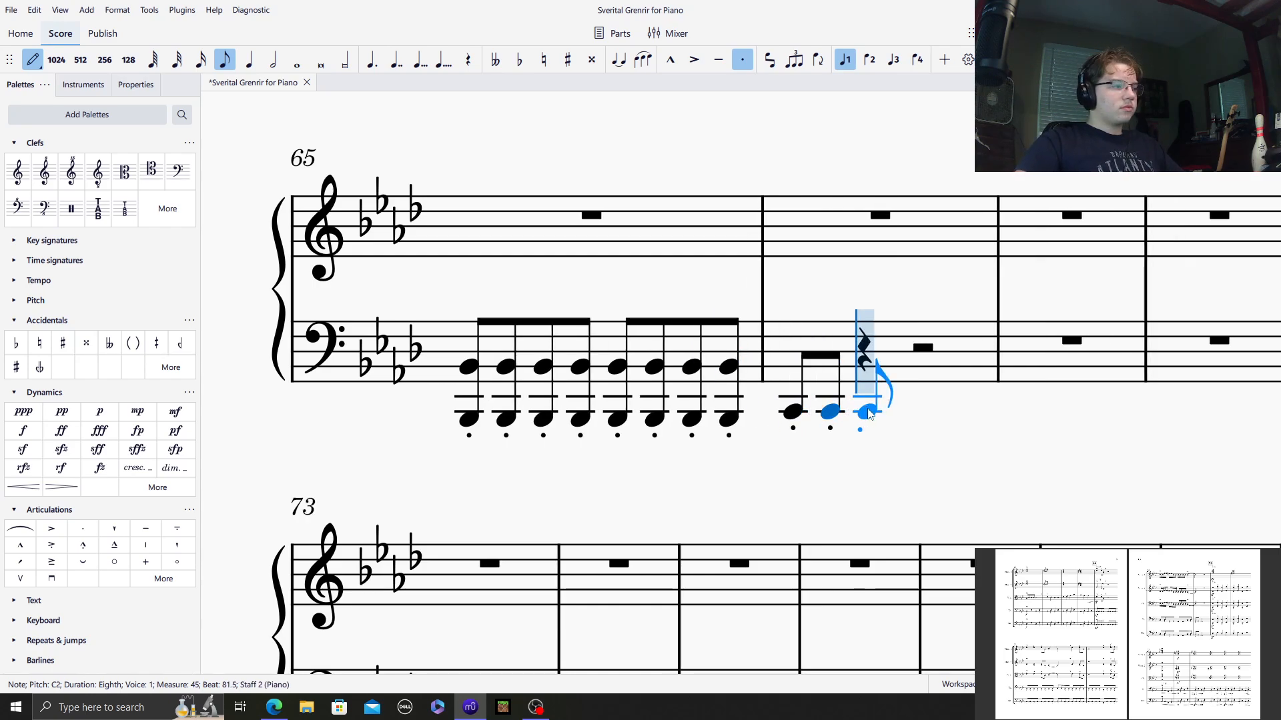
pyautogui.click(867, 418)
pyautogui.click(896, 419)
pyautogui.click(930, 418)
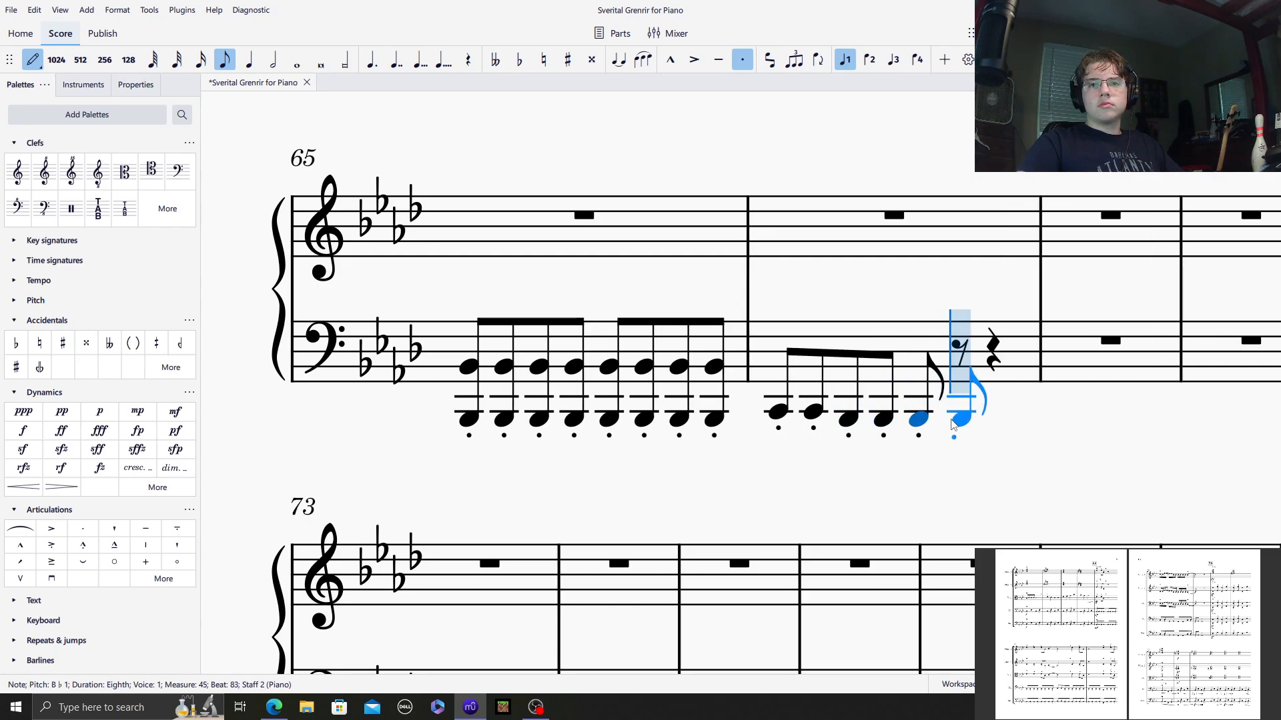
pyautogui.click(948, 419)
pyautogui.click(982, 428)
pyautogui.click(1012, 419)
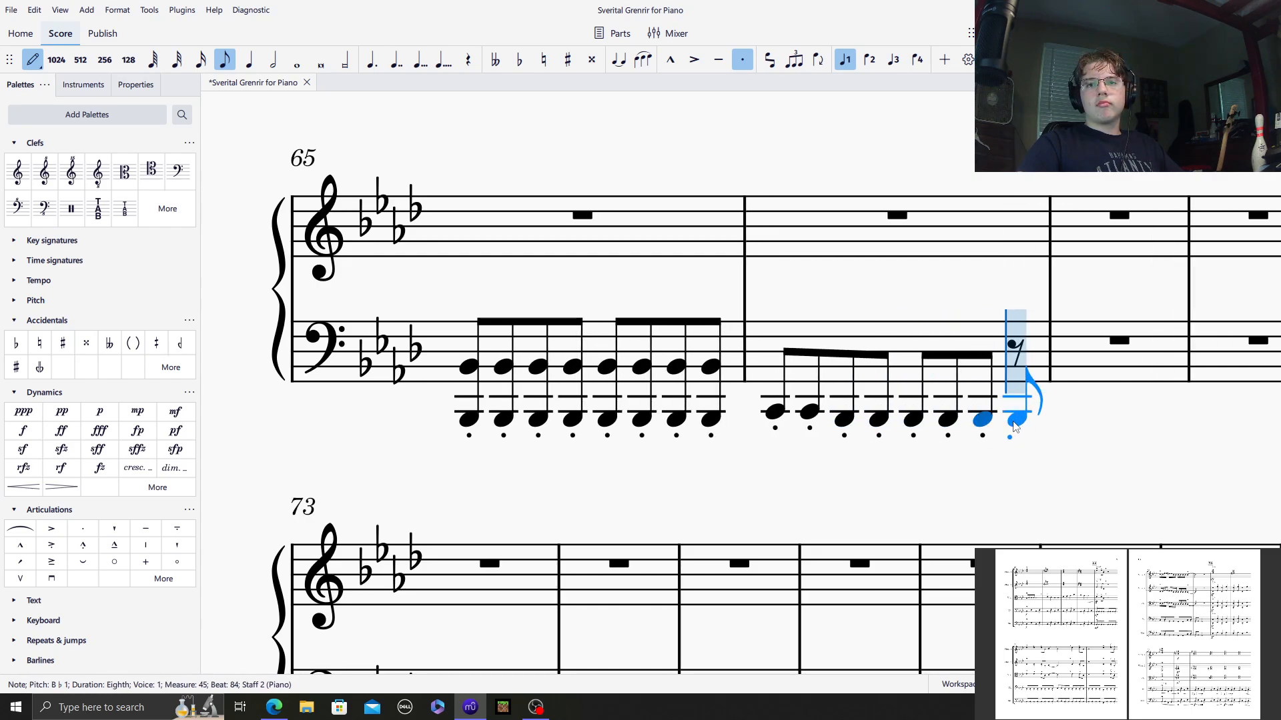
# Double the eighth notes of lower-staff measure 66 an octave higher with two C3 and six B♭2.
pyautogui.click(771, 361)
pyautogui.click(808, 361)
pyautogui.click(876, 366)
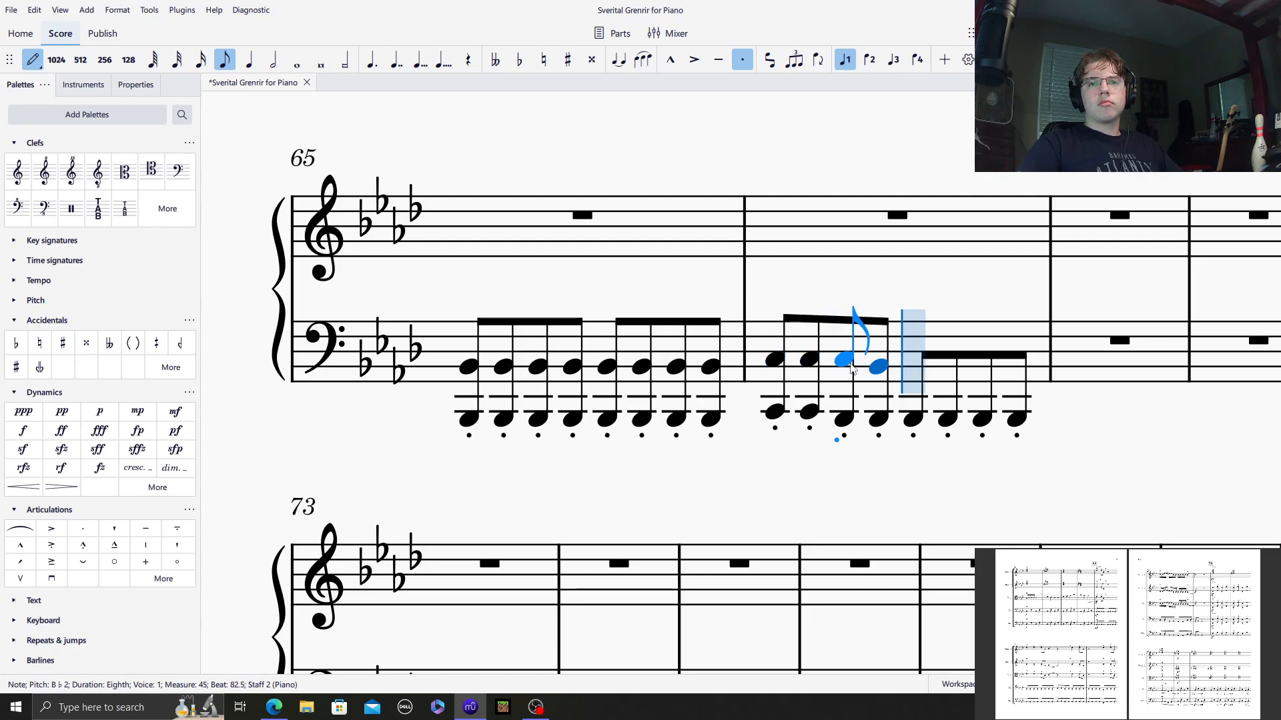
pyautogui.click(844, 363)
pyautogui.hotkey('ctrl', 'z')
pyautogui.click(844, 366)
pyautogui.click(914, 366)
pyautogui.click(948, 366)
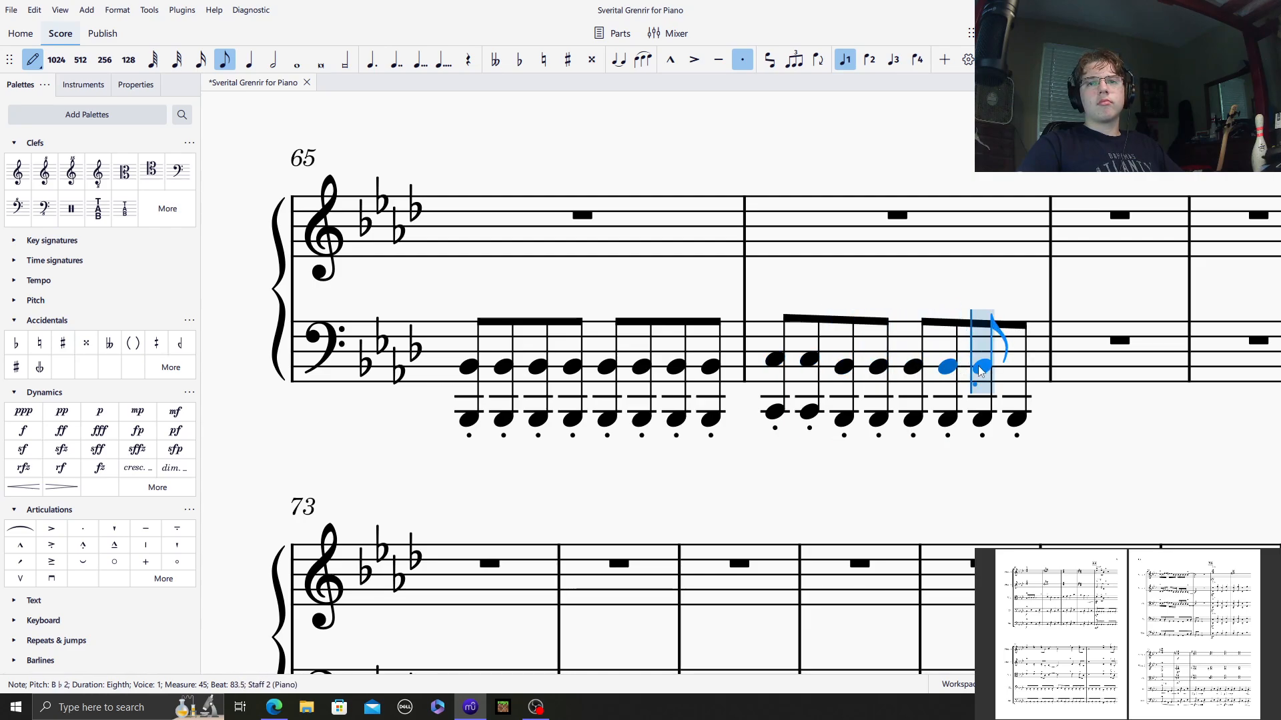
pyautogui.click(982, 366)
pyautogui.click(996, 367)
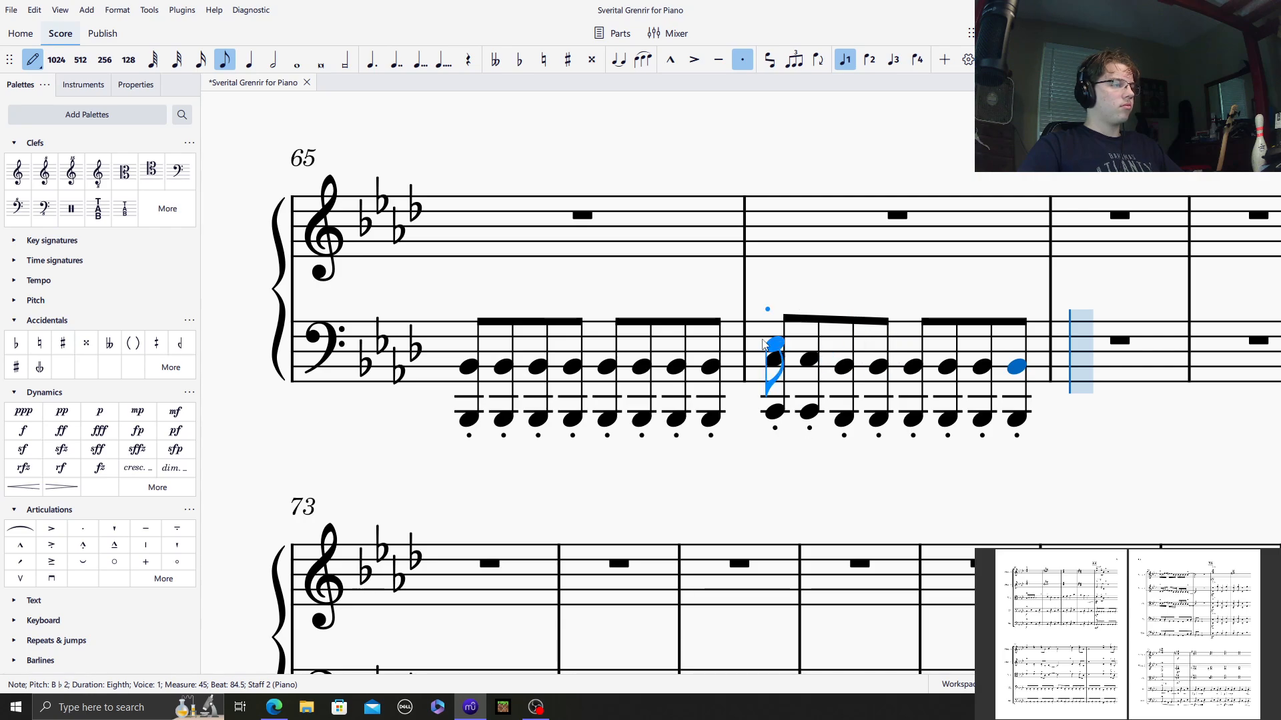
# Fill lower-staff measure 67 with staccato eighth notes on B♭1, using G1 for the fifth note.
pyautogui.click(1072, 418)
pyautogui.click(404, 420)
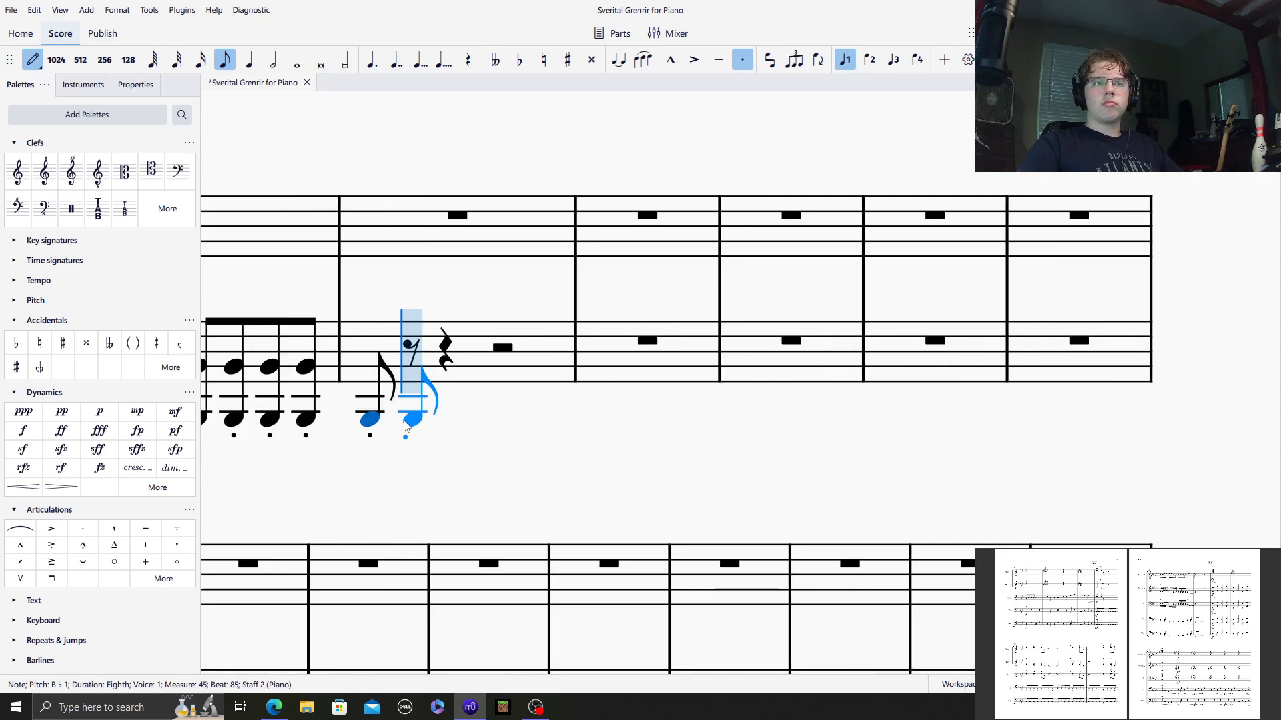
pyautogui.click(417, 421)
pyautogui.click(446, 420)
pyautogui.click(476, 420)
pyautogui.click(514, 421)
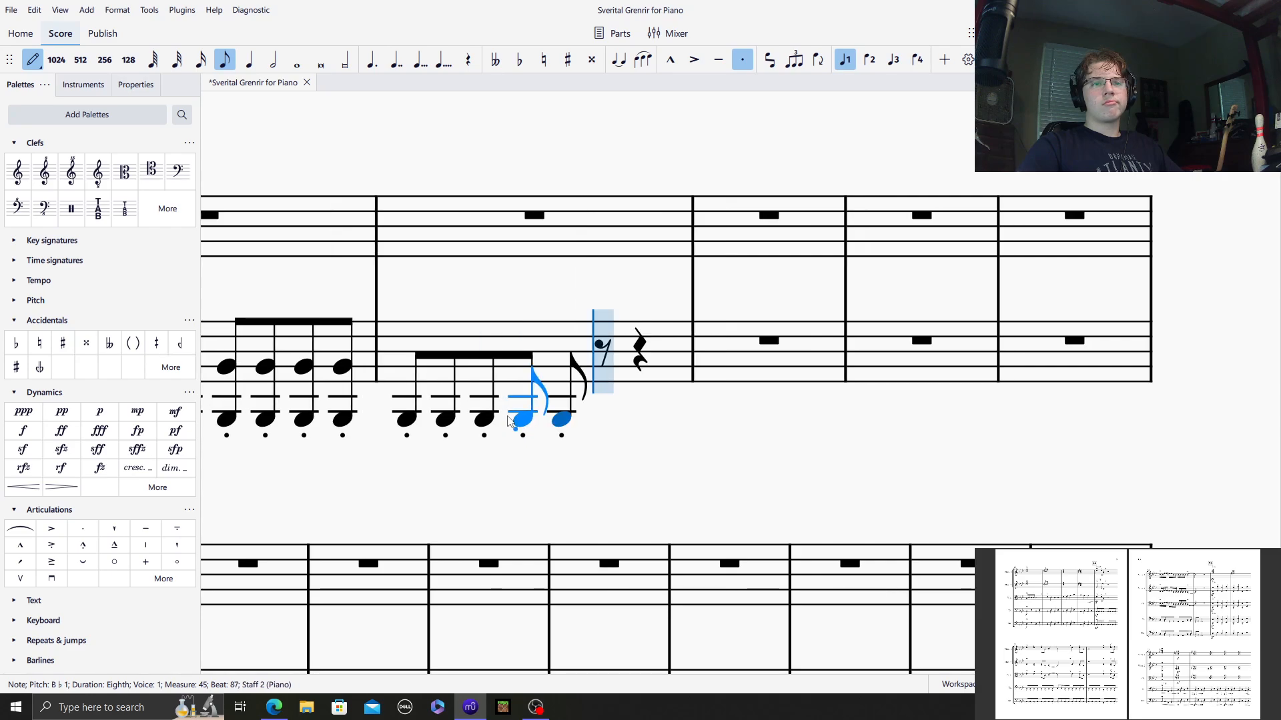
pyautogui.click(583, 420)
pyautogui.click(573, 420)
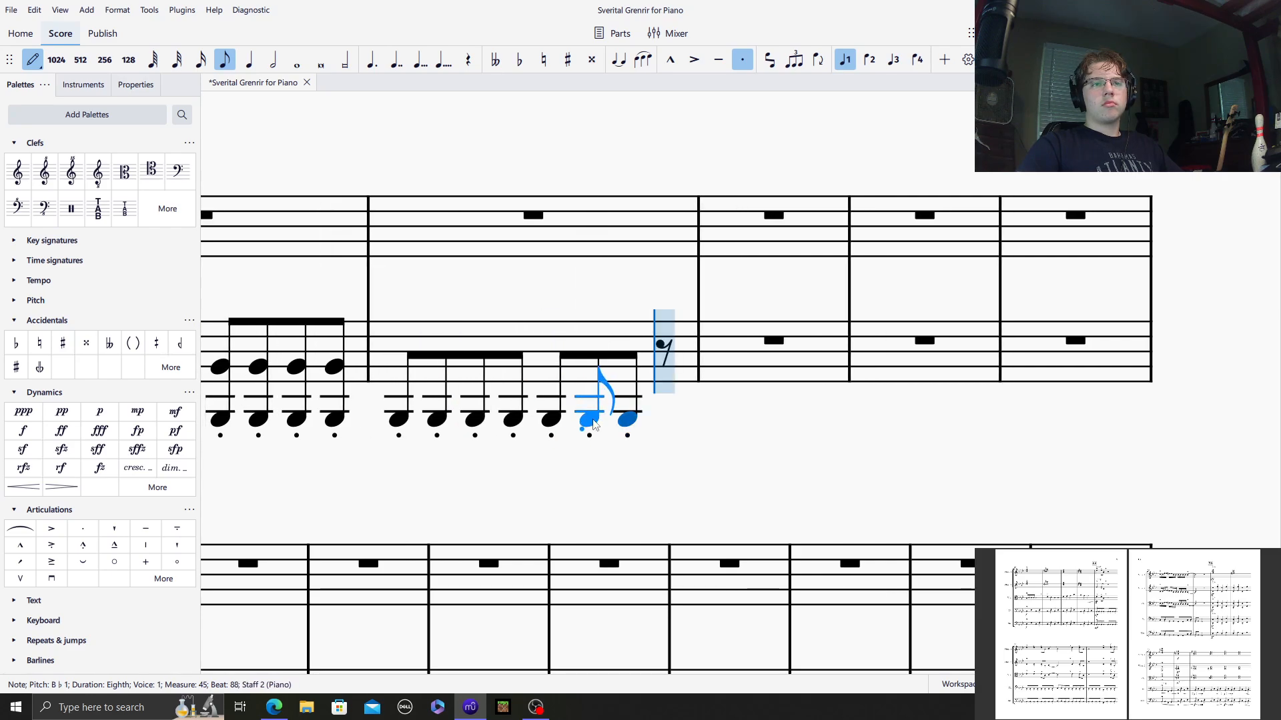
pyautogui.click(660, 420)
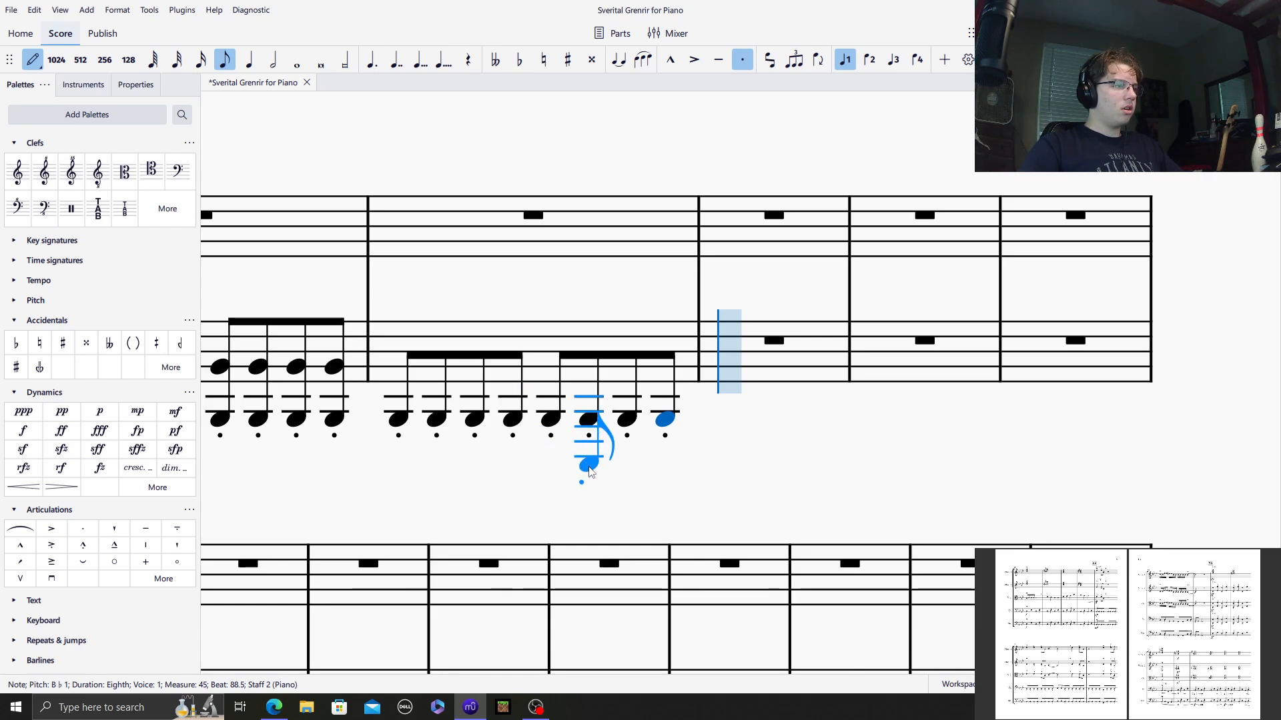
pyautogui.rightClick(547, 433)
pyautogui.click(548, 433)
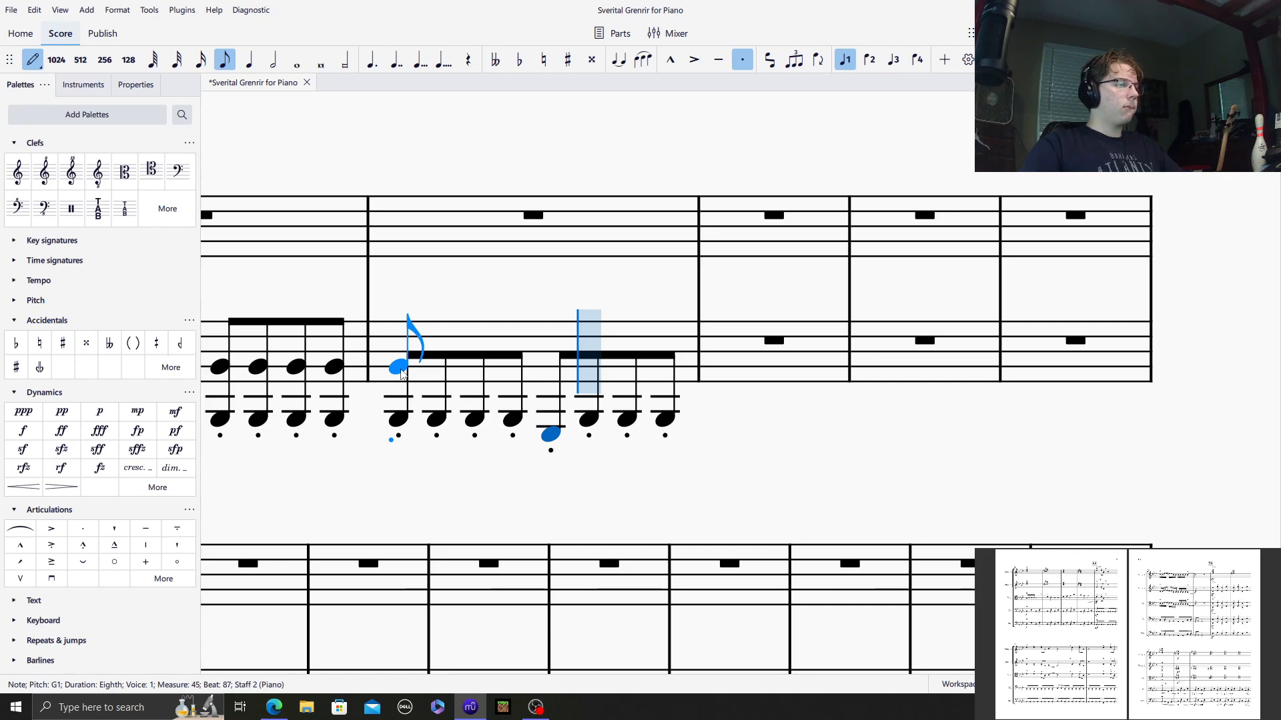
# Double the eighth notes of lower-staff measure 67 an octave higher with B♭2, using G2 on the fifth note.
pyautogui.click(402, 372)
pyautogui.click(438, 368)
pyautogui.click(477, 368)
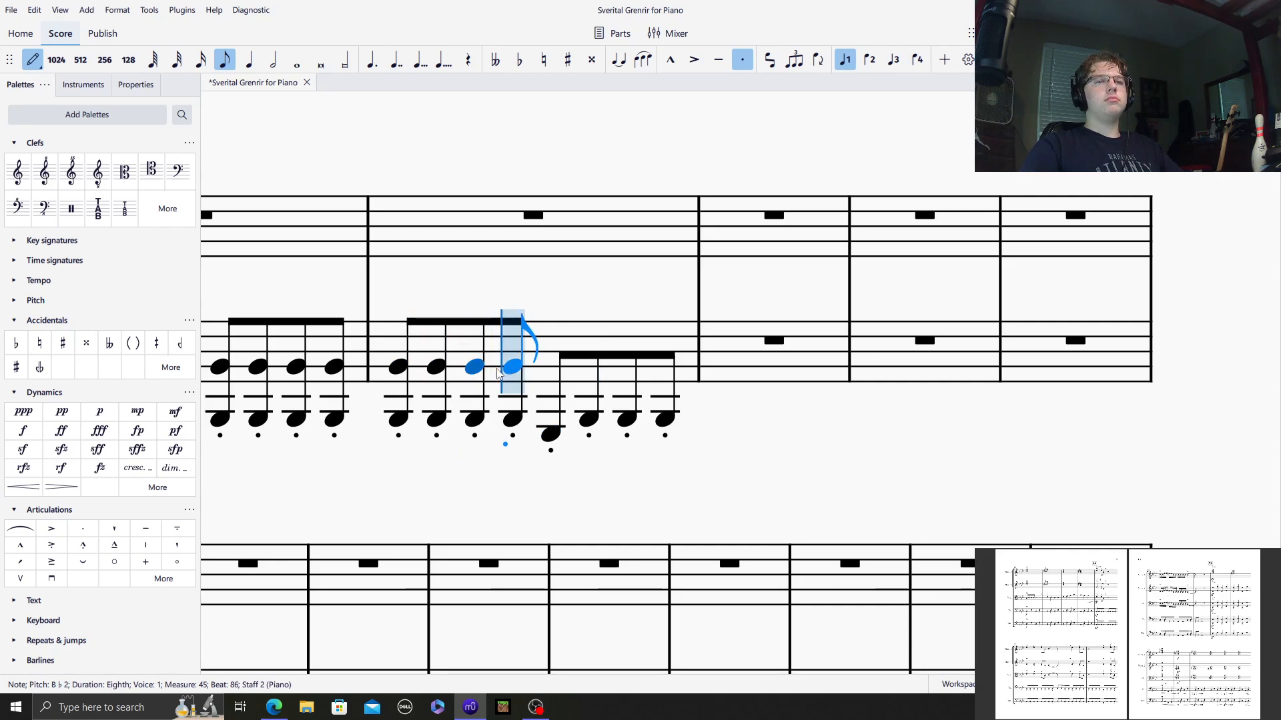
pyautogui.click(515, 368)
pyautogui.click(552, 382)
pyautogui.click(589, 368)
pyautogui.click(627, 368)
pyautogui.click(665, 369)
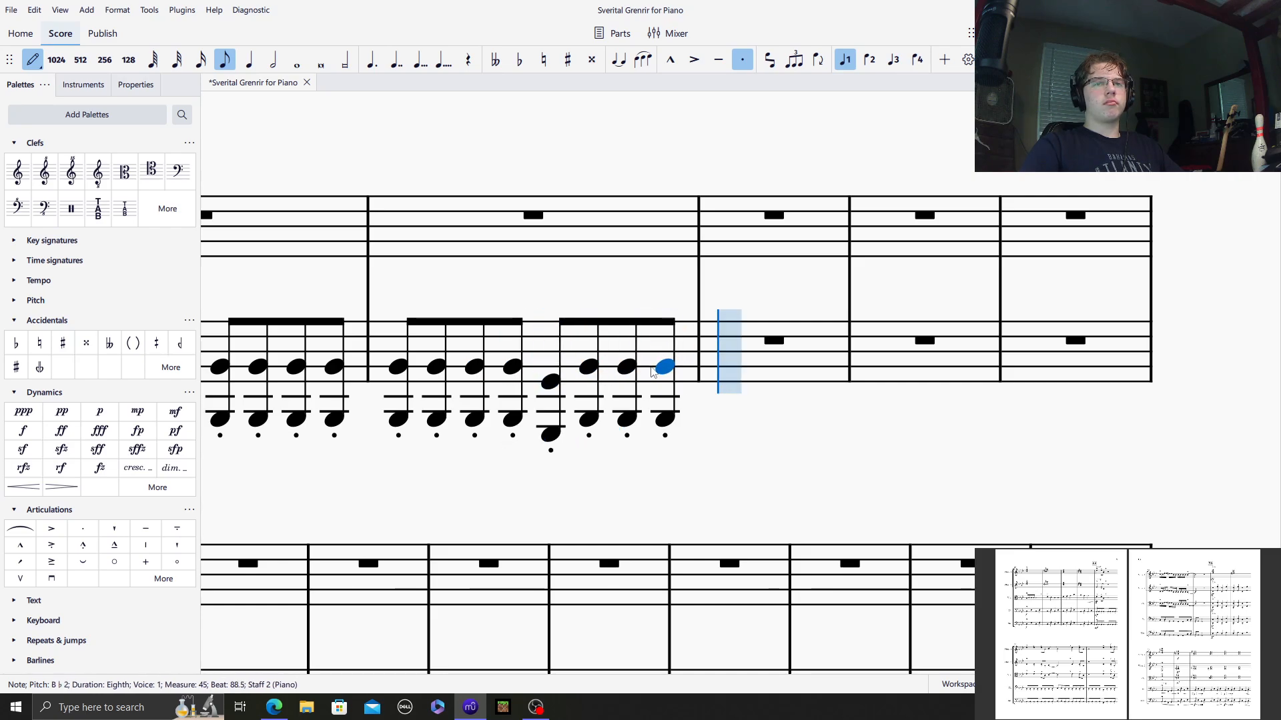
pyautogui.press('Escape')
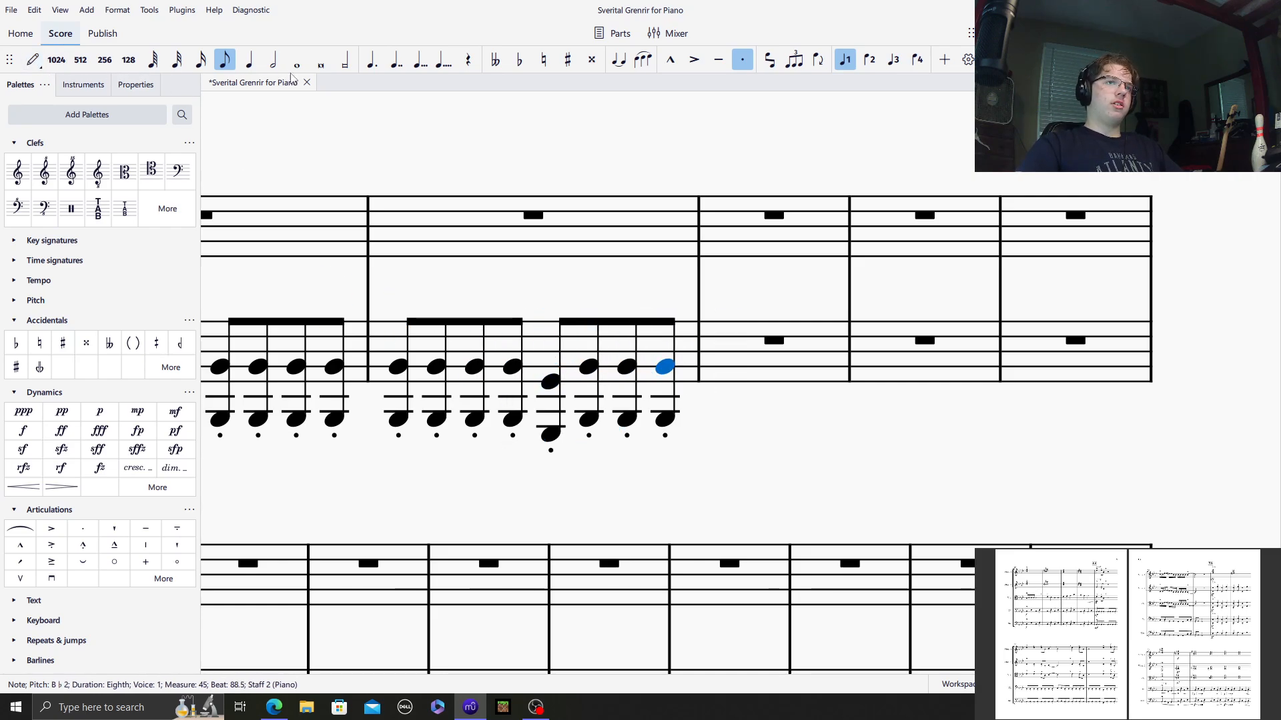
# Enter a staccato quarter-note octave of E♭5 and E♭4 on beat 1 of upper-staff measure 65.
pyautogui.scroll(-8, 844, 109)
pyautogui.moveTo(704, 175); pyautogui.dragTo(738, 238)
pyautogui.click(629, 298)
pyautogui.click(567, 345)
pyautogui.press('n')
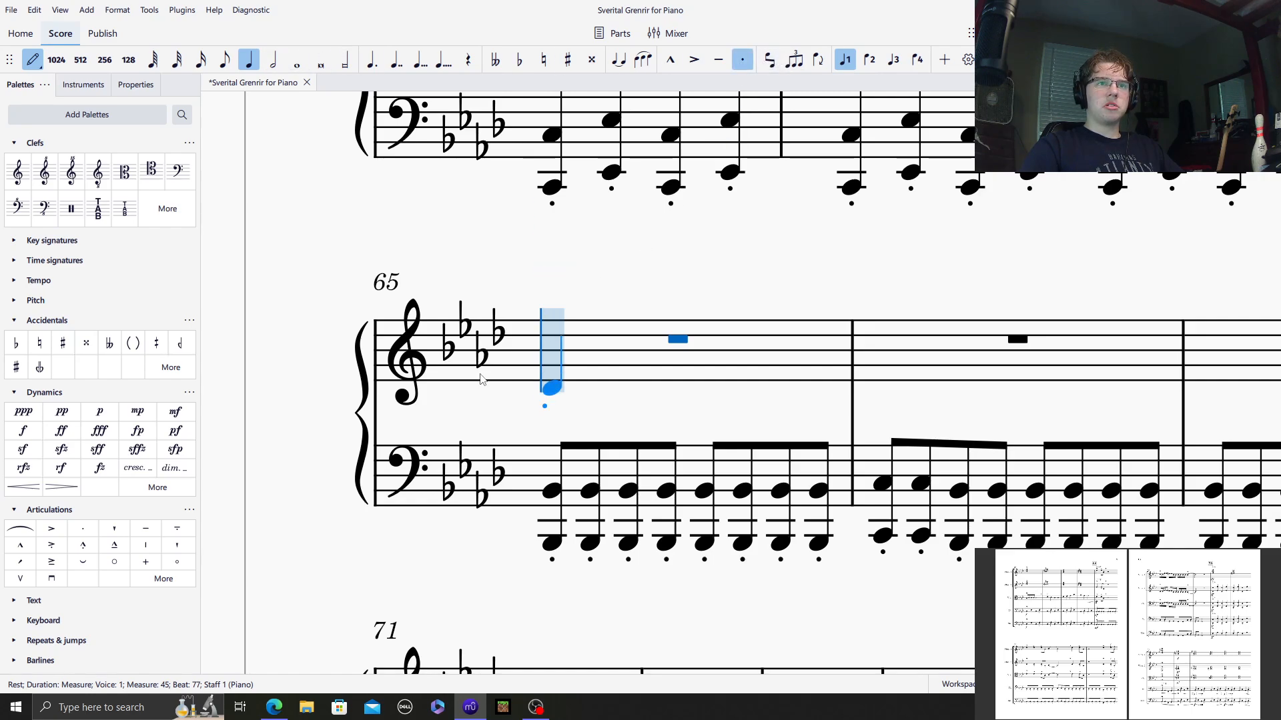
pyautogui.click(547, 329)
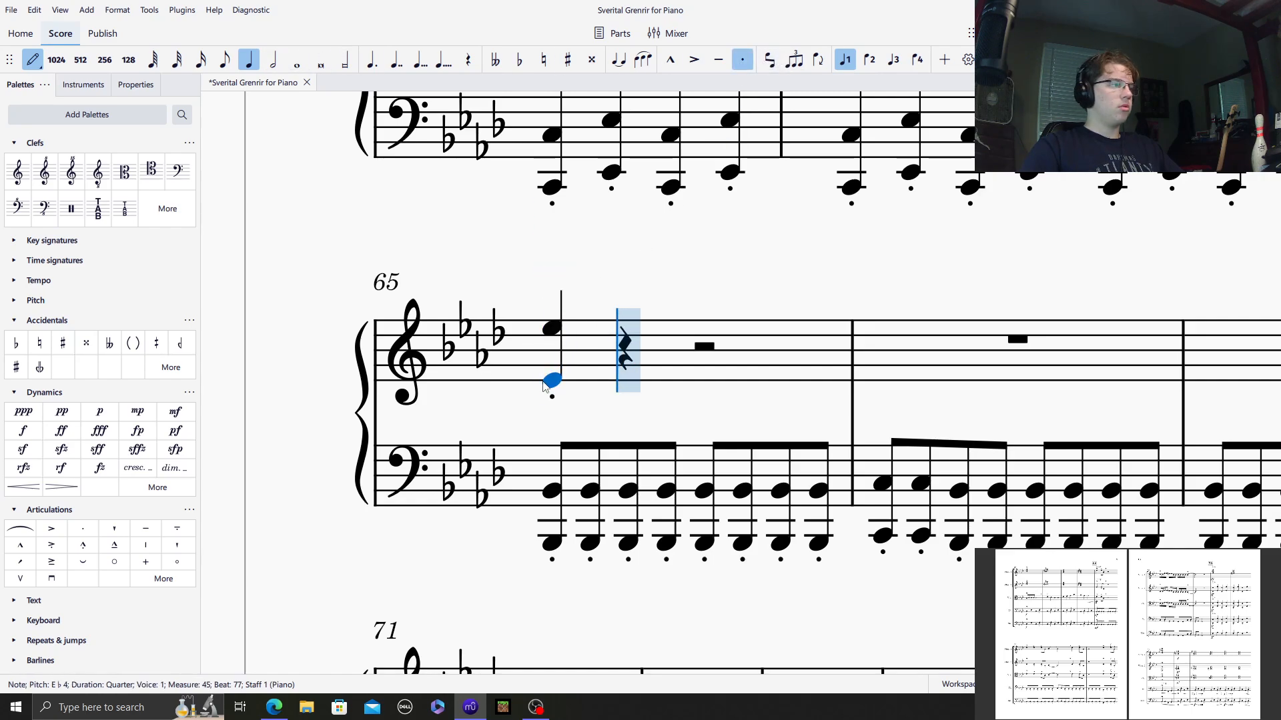
# Continue upper-staff measure 65 with an accented quarter-note octave and an accented eighth-note octave, both on E♭5 and E♭4.
pyautogui.click(743, 64)
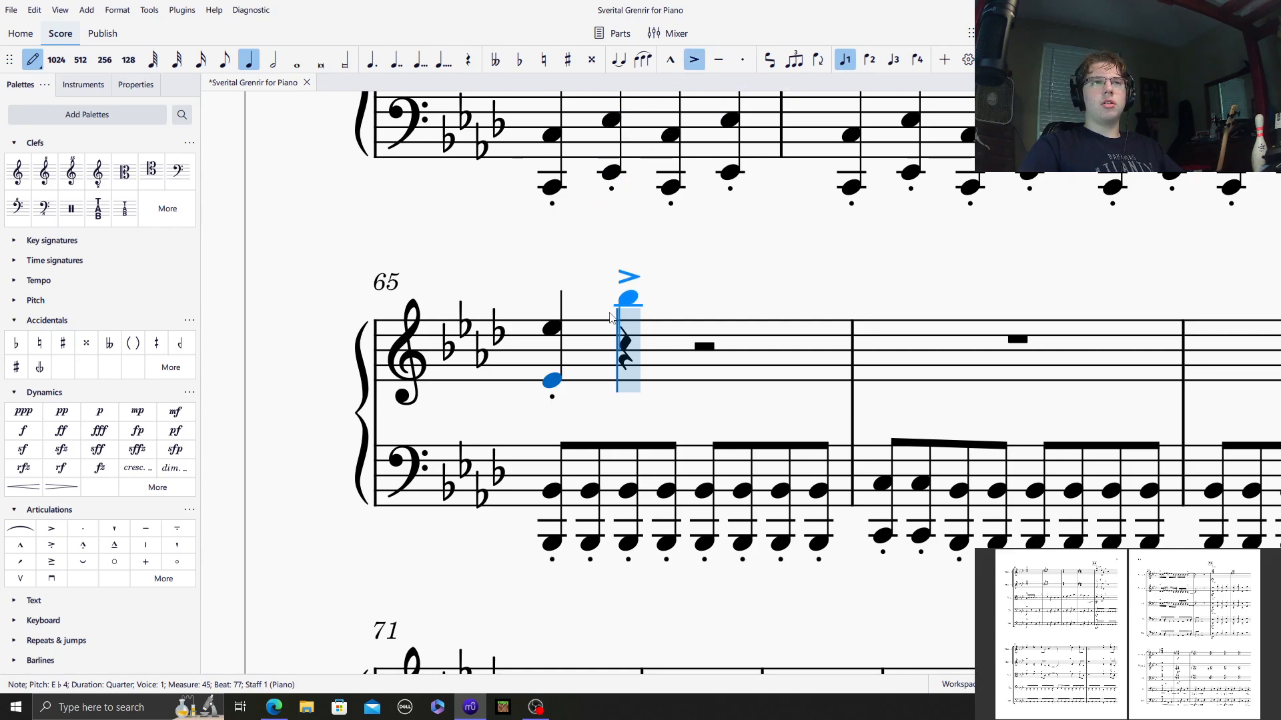
pyautogui.click(635, 332)
pyautogui.keyDown('shift'); pyautogui.click(631, 383); pyautogui.keyUp('shift')
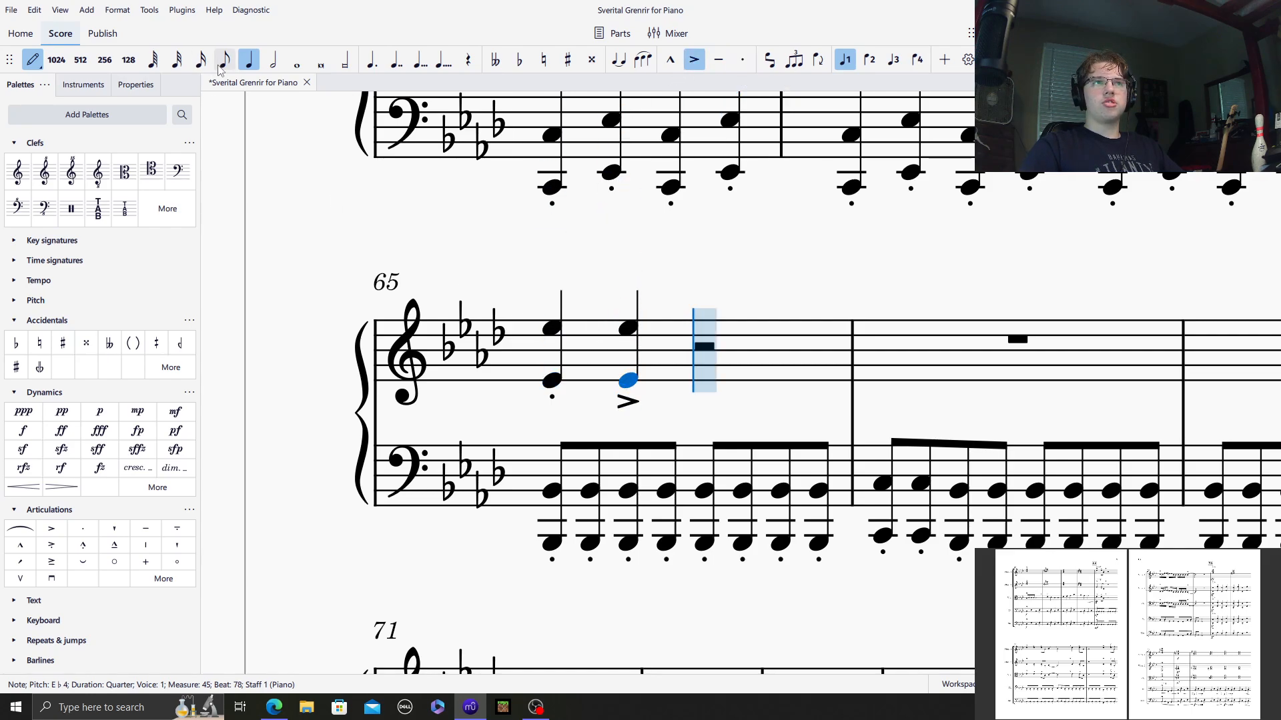
pyautogui.click(708, 333)
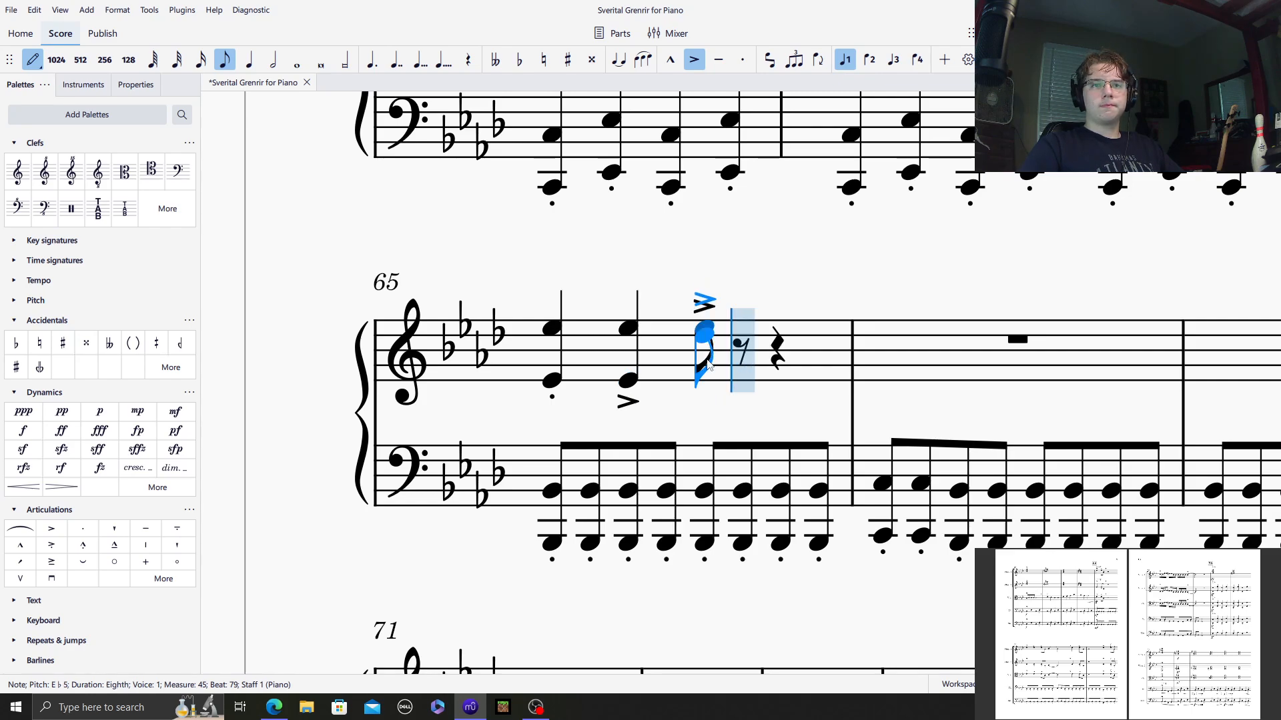
pyautogui.keyDown('shift'); pyautogui.click(704, 381); pyautogui.keyUp('shift')
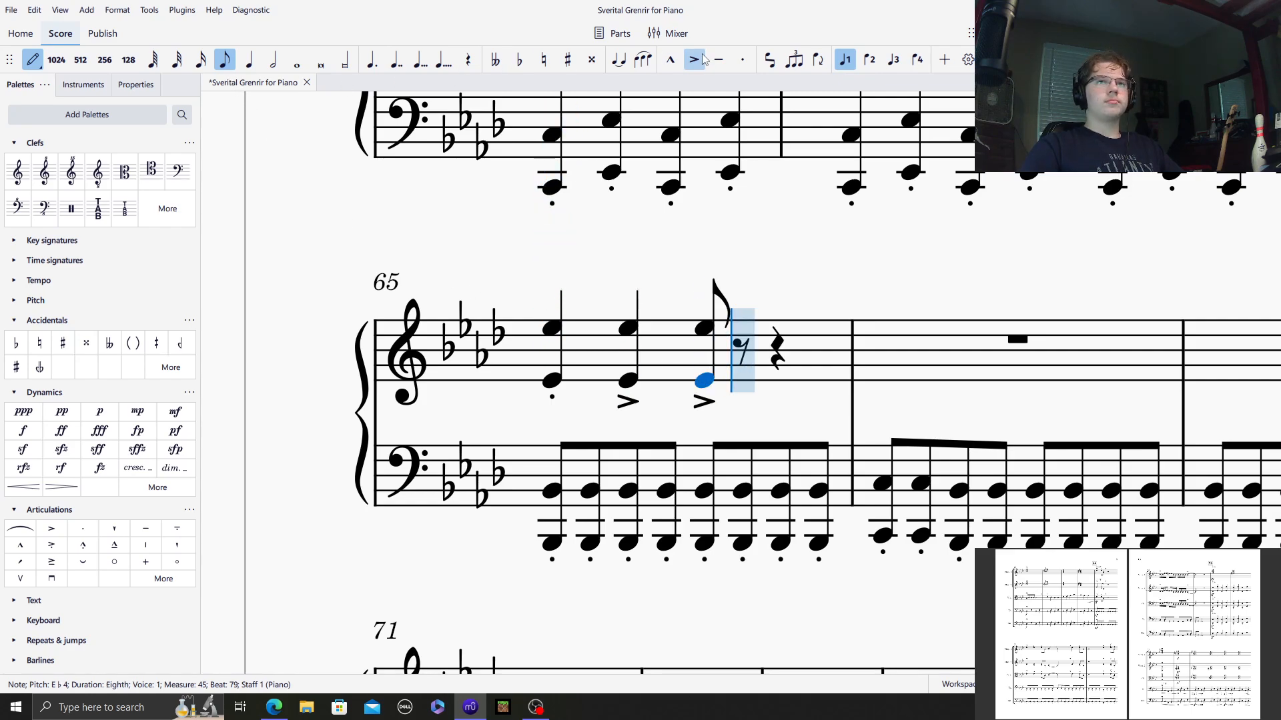
# Add a staccato eighth-note octave of B♭4 and B♭3 after the accented eighth in upper-staff measure 65.
pyautogui.click(742, 59)
pyautogui.click(742, 351)
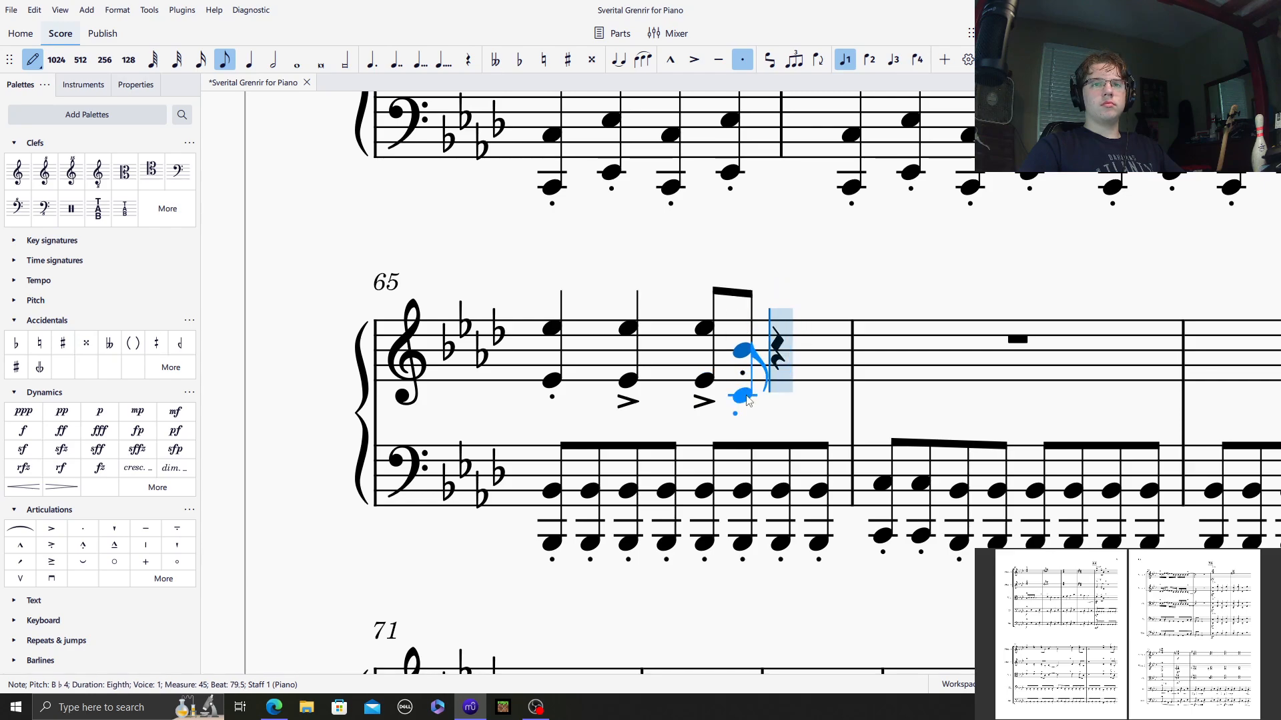
pyautogui.keyDown('shift'); pyautogui.click(743, 411); pyautogui.keyUp('shift')
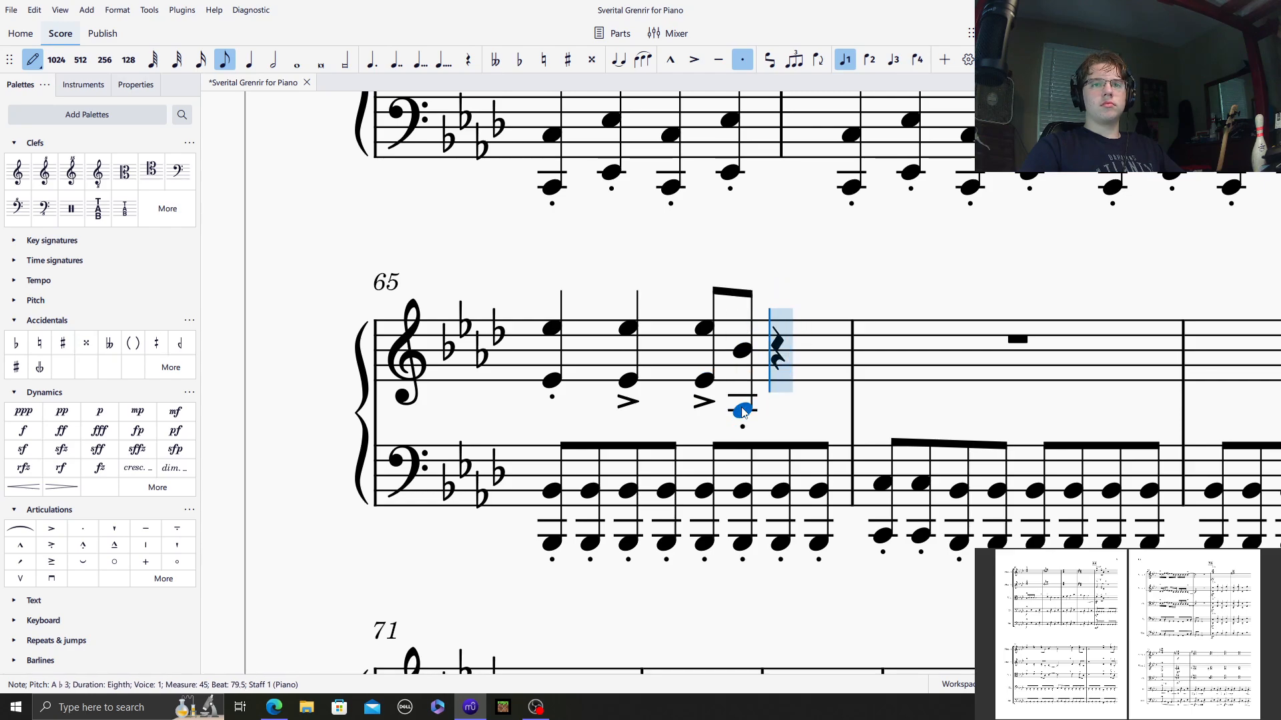
# End upper-staff measure 65 with an unarticulated quarter-note octave of C5 and C4, tied to a half-note octave in measure 66.
pyautogui.click(743, 60)
pyautogui.click(249, 61)
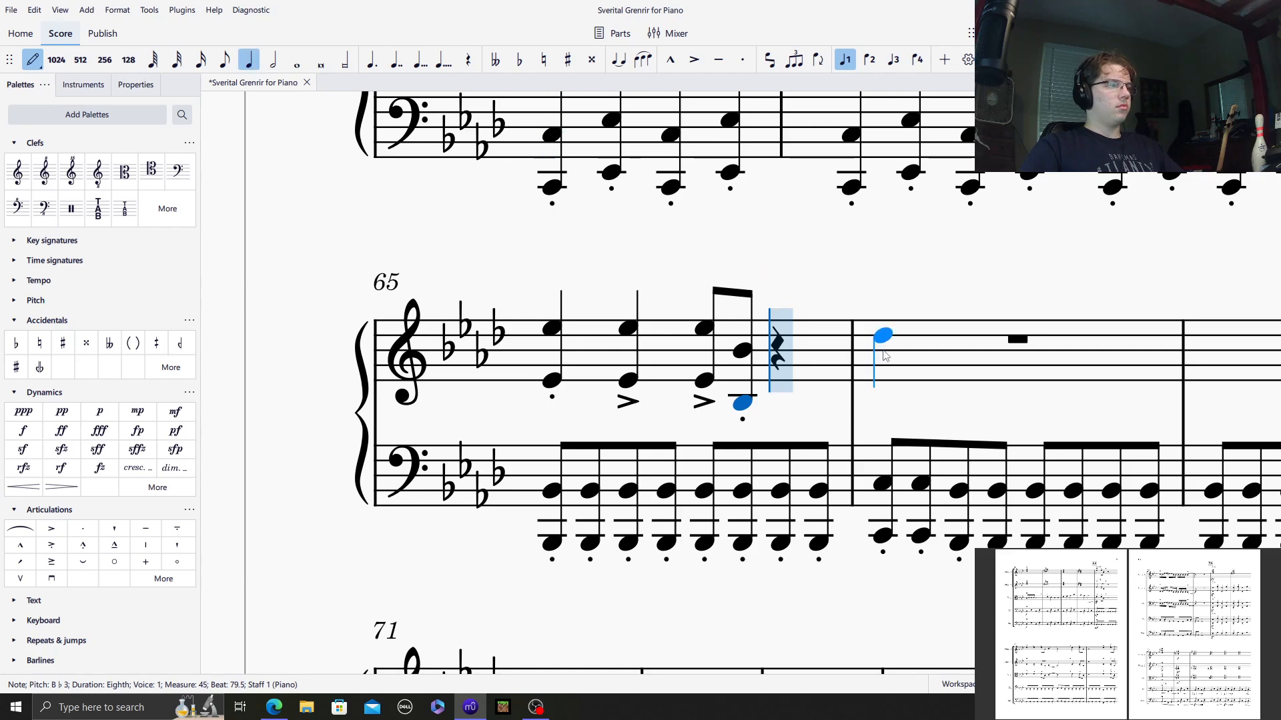
pyautogui.click(769, 342)
pyautogui.keyDown('shift'); pyautogui.click(776, 401); pyautogui.keyUp('shift')
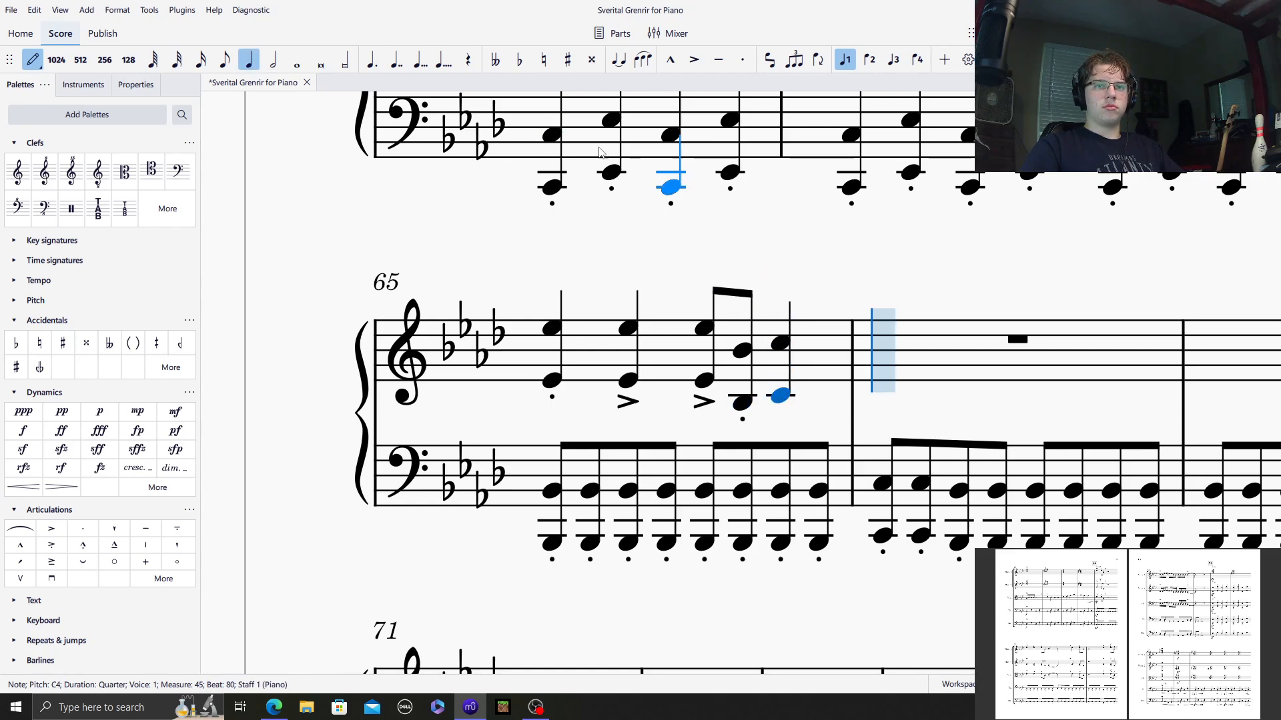
pyautogui.click(274, 62)
pyautogui.click(619, 61)
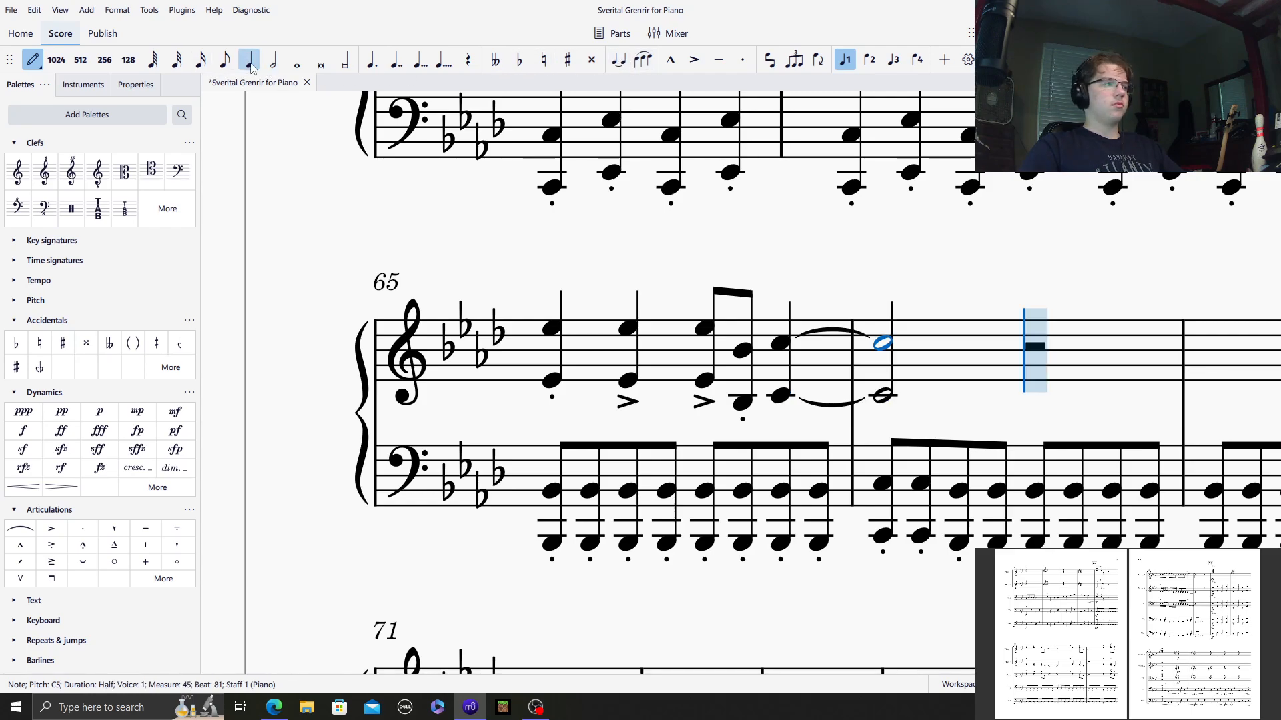
# Enter a quarter-note octave of E♭5 and E♭4 on beat 3 of upper-staff measure 66.
pyautogui.click(1006, 337)
pyautogui.press('Delete')
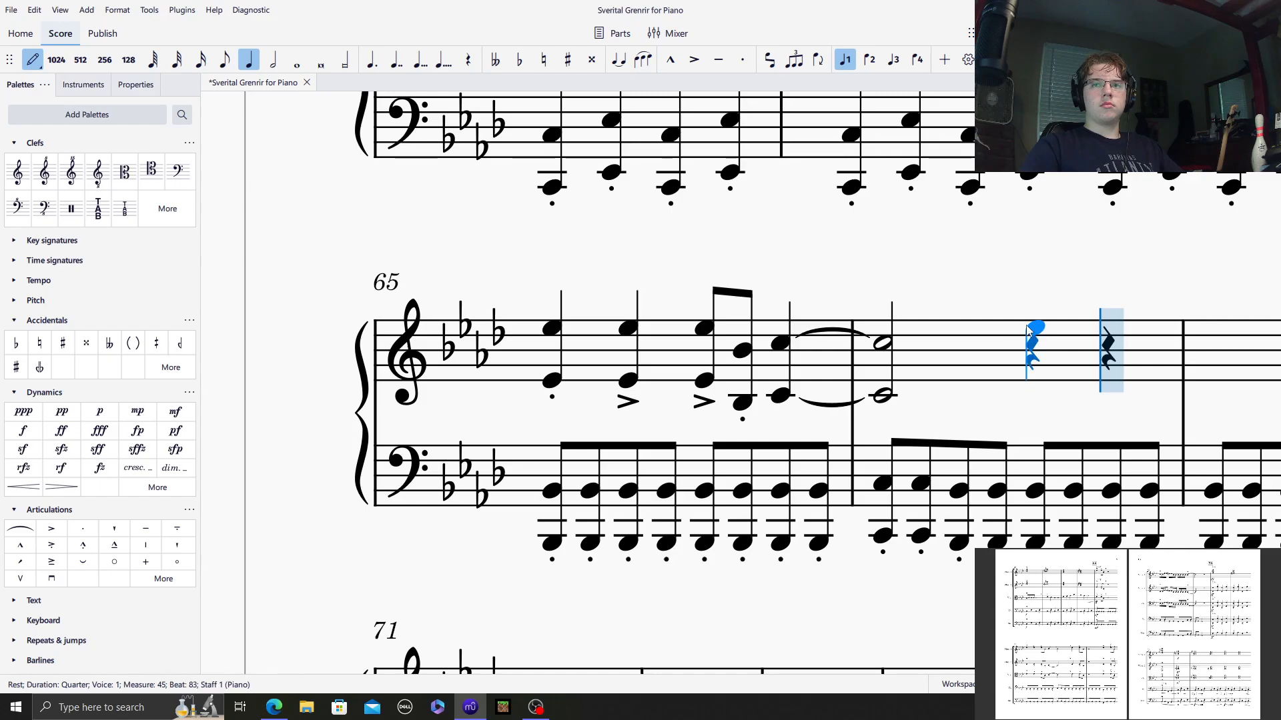
pyautogui.click(1027, 330)
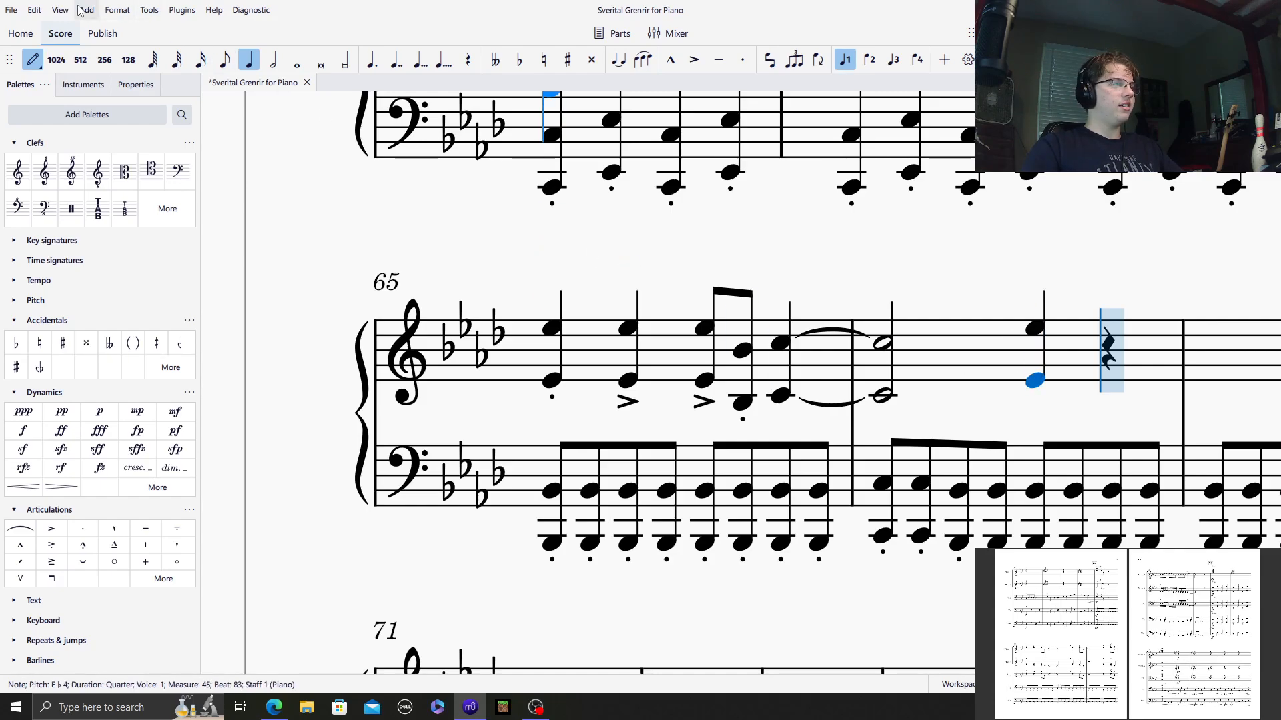
# Enter an accented eighth note on E♭5 on beat 4 of upper-staff measure 66.
pyautogui.press('4')
pyautogui.click(693, 62)
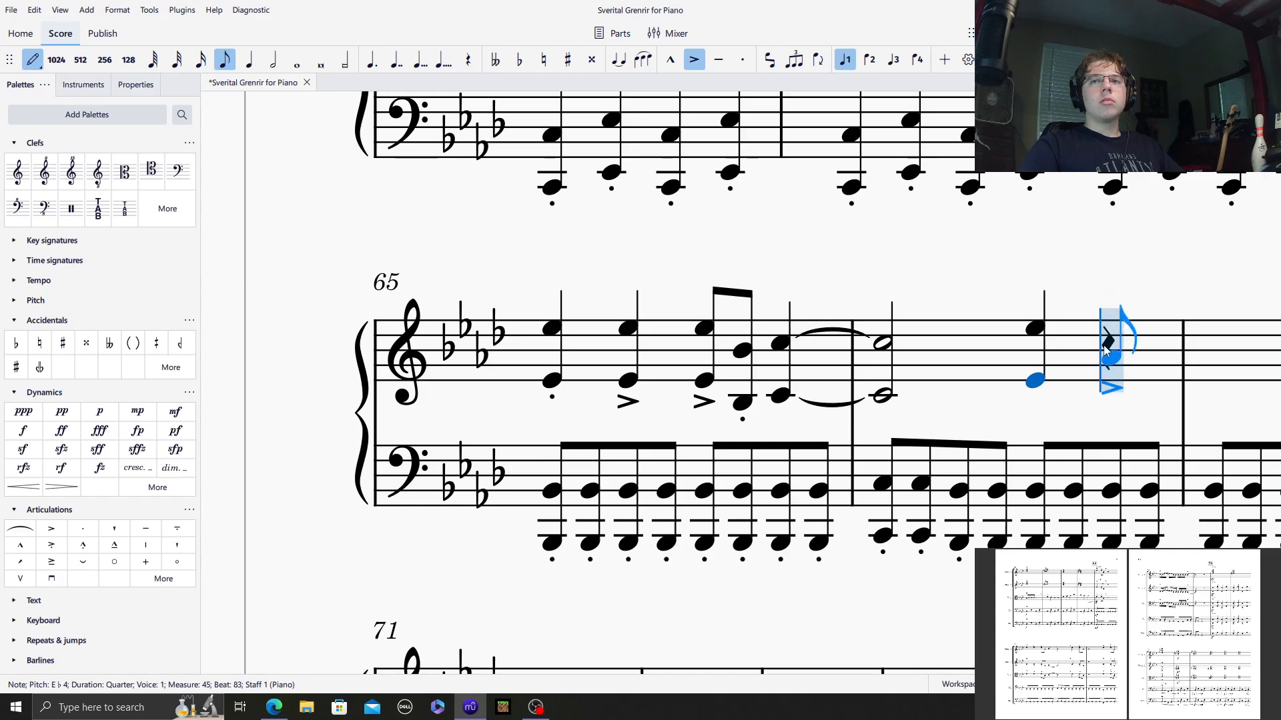
pyautogui.click(1112, 329)
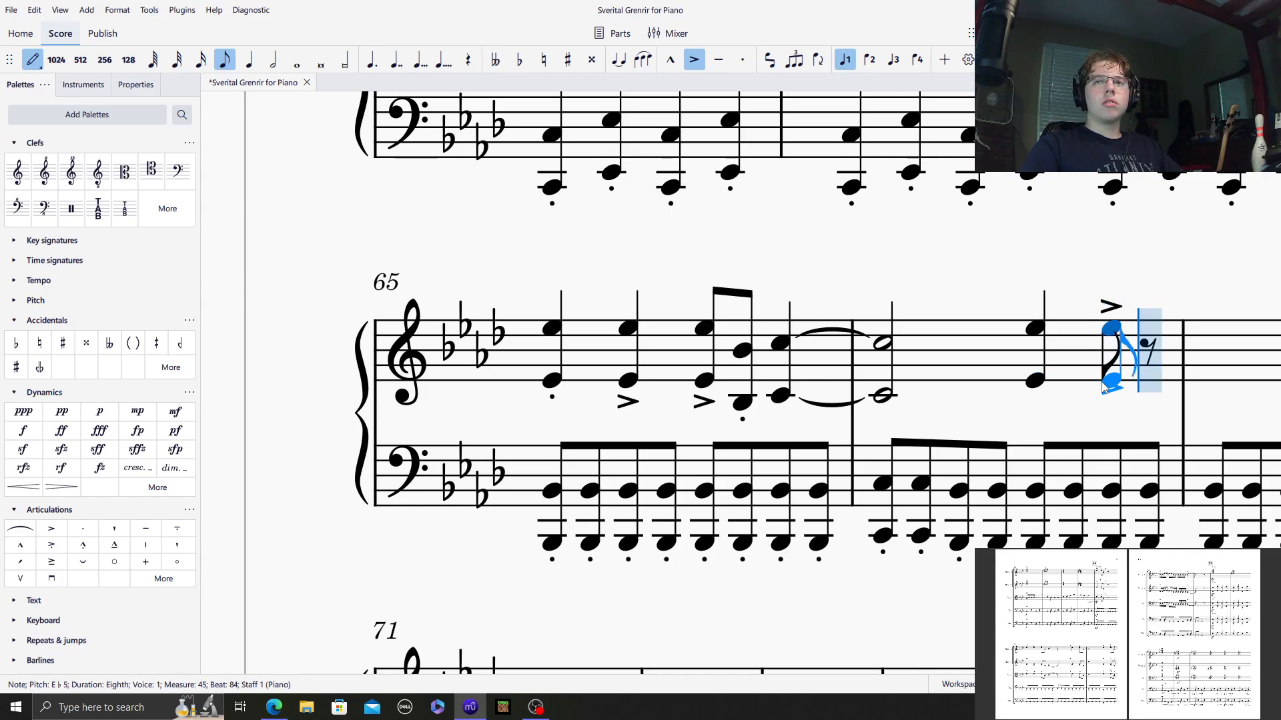
# Complete the accented E♭ octave in treble measure 66 with E♭4, and add a staccato eighth-note B♭3–B♭4 octave after it.
pyautogui.click(1104, 384)
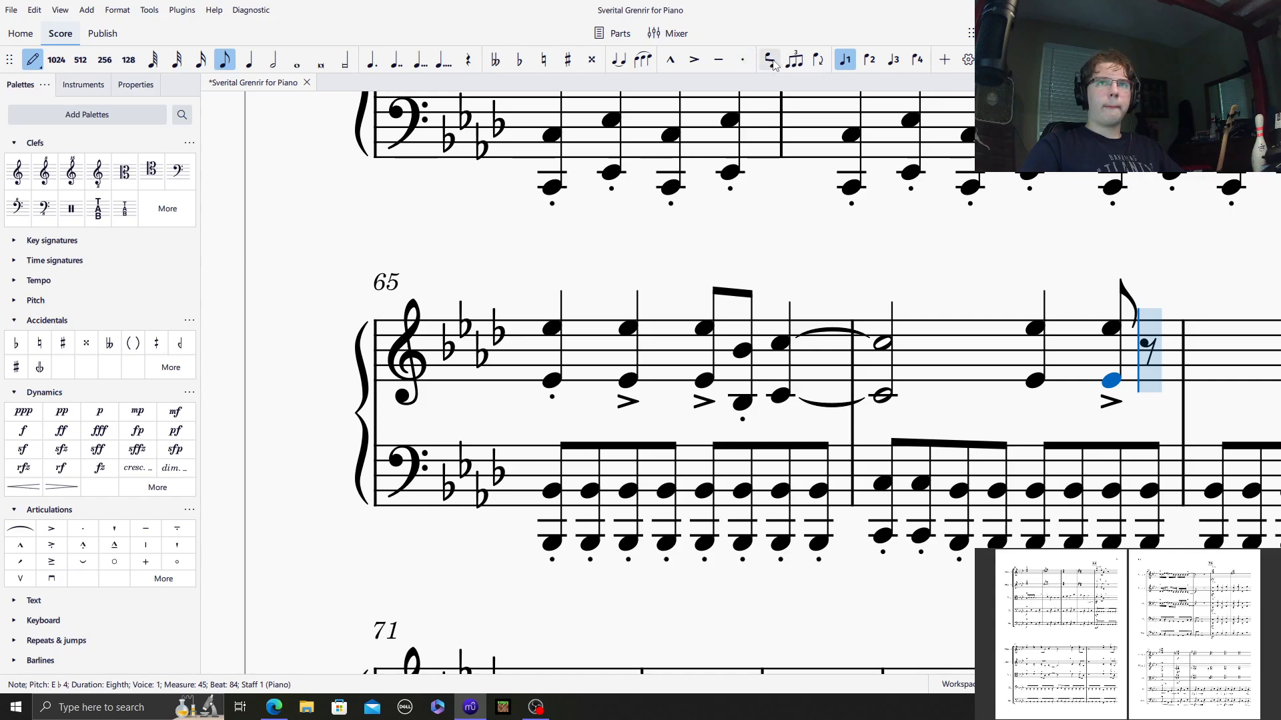
pyautogui.click(1149, 350)
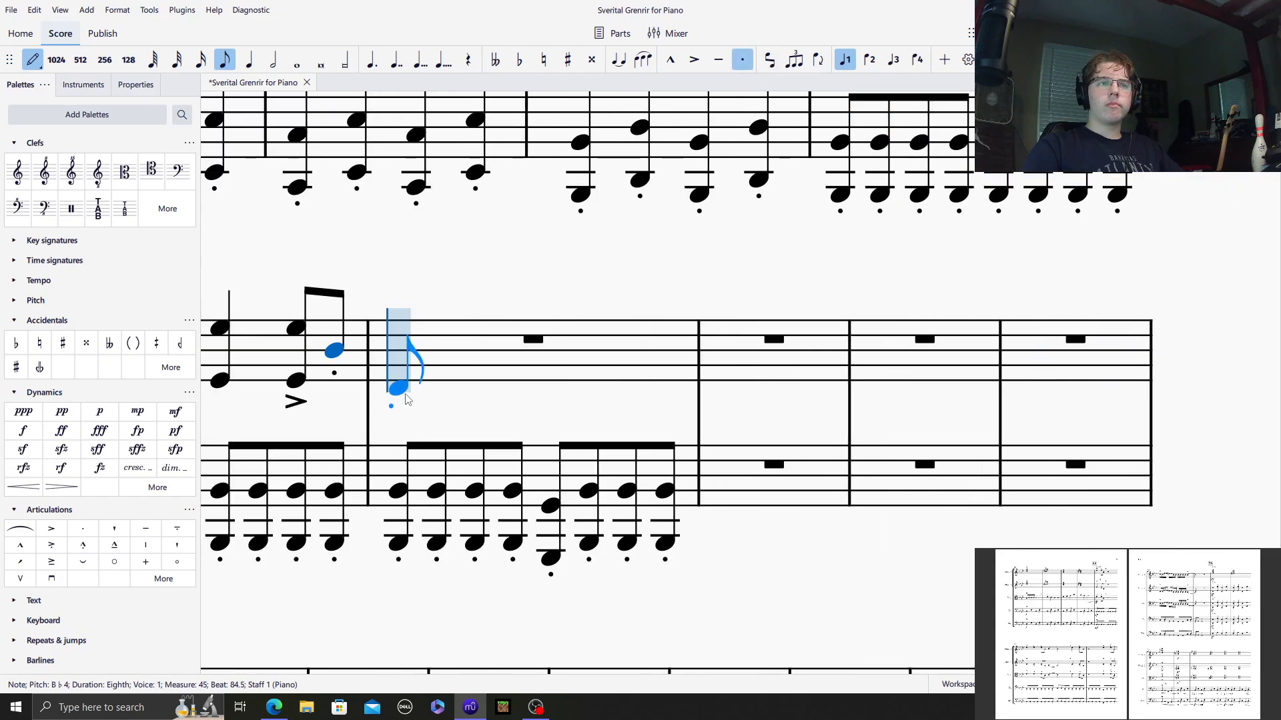
pyautogui.click(339, 408)
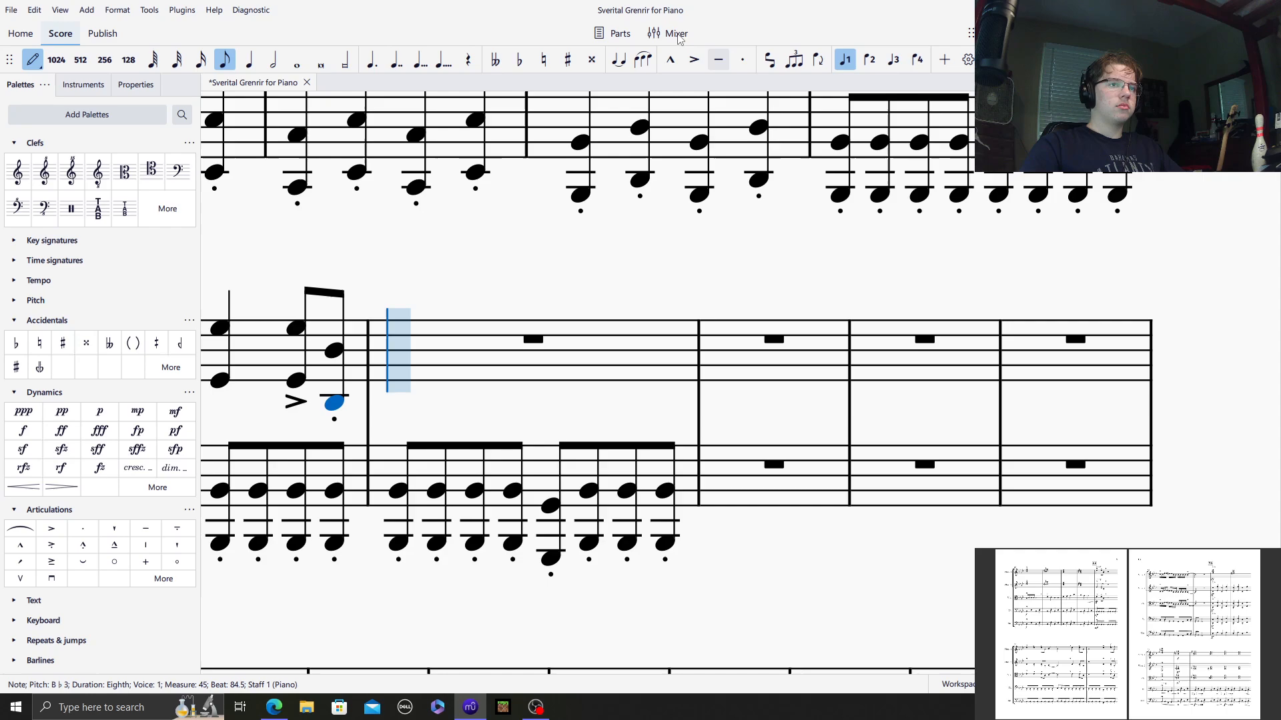
# Enter a half rest and a quarter-note E♭4–E♭5 octave in measure 67 of the treble staff.
pyautogui.click(276, 65)
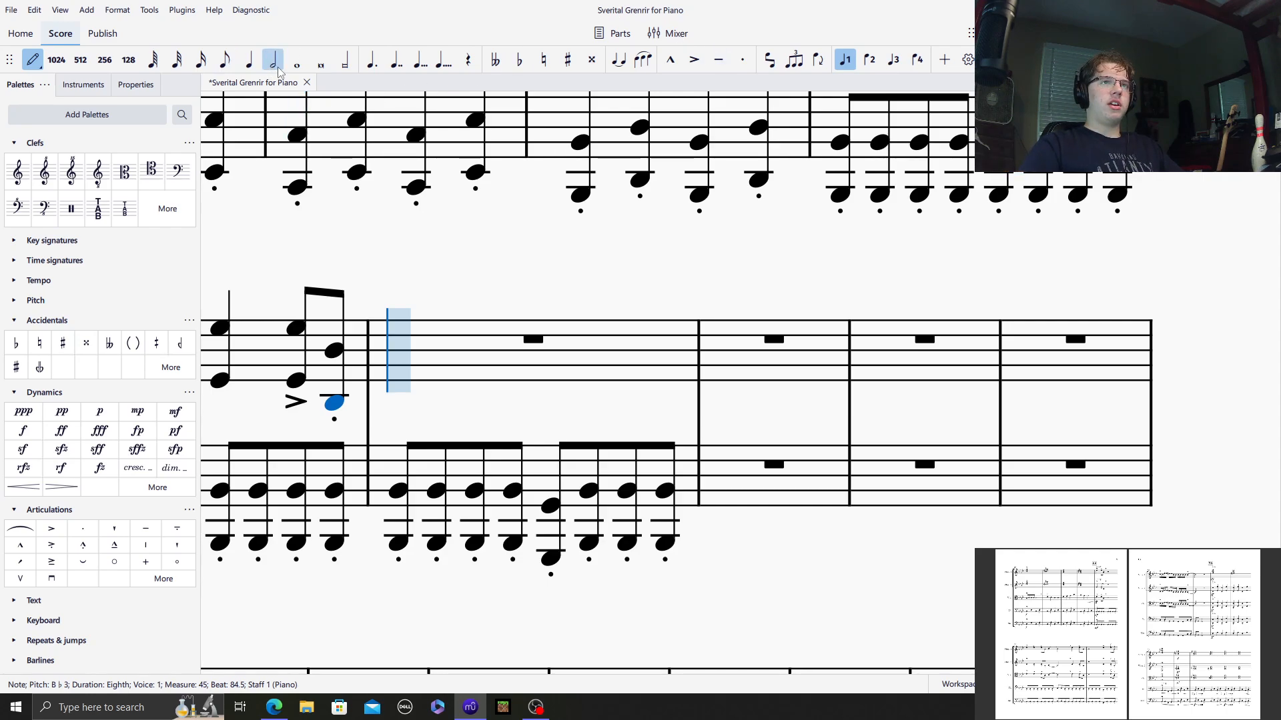
pyautogui.press('0')
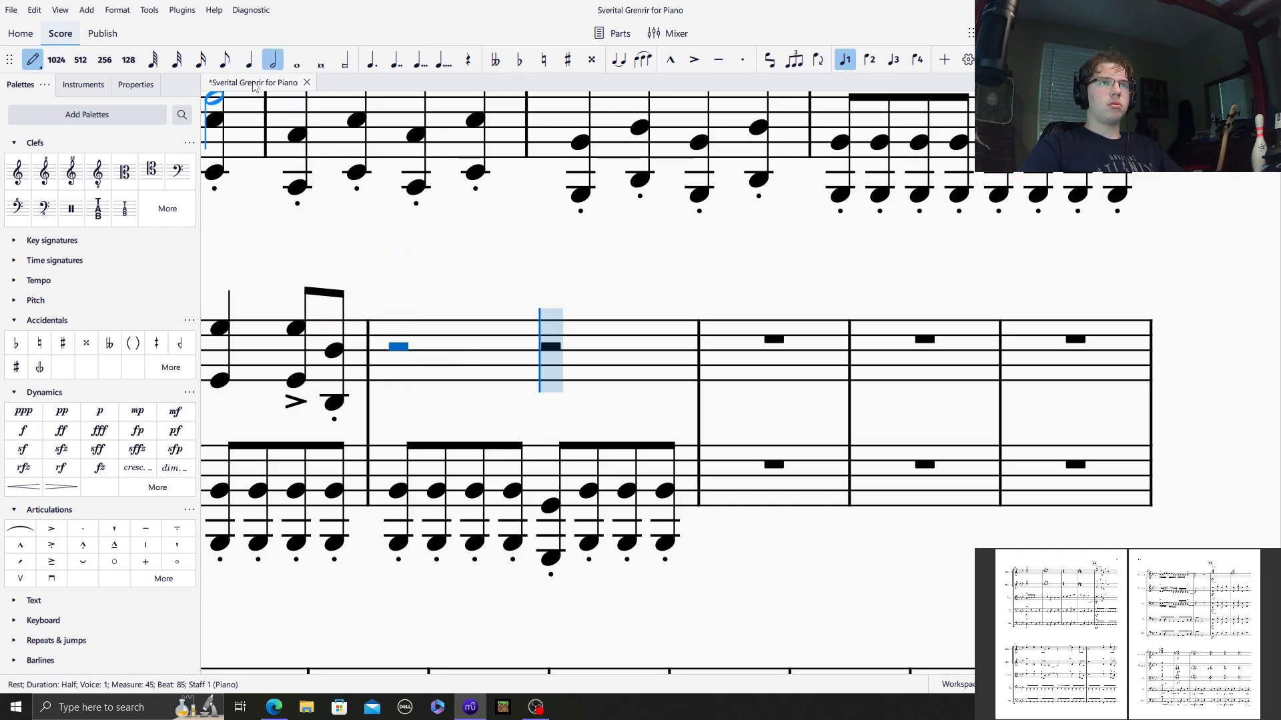
pyautogui.click(247, 66)
pyautogui.click(552, 330)
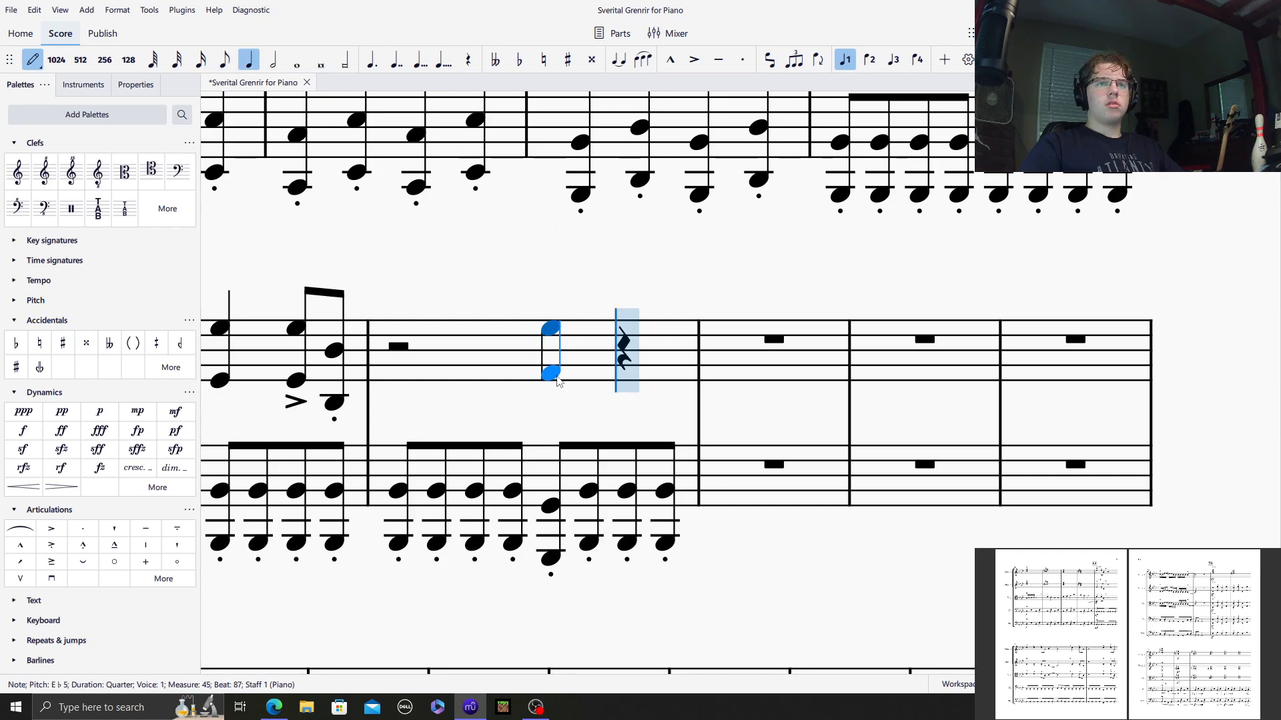
pyautogui.keyDown('shift'); pyautogui.click(551, 380); pyautogui.keyUp('shift')
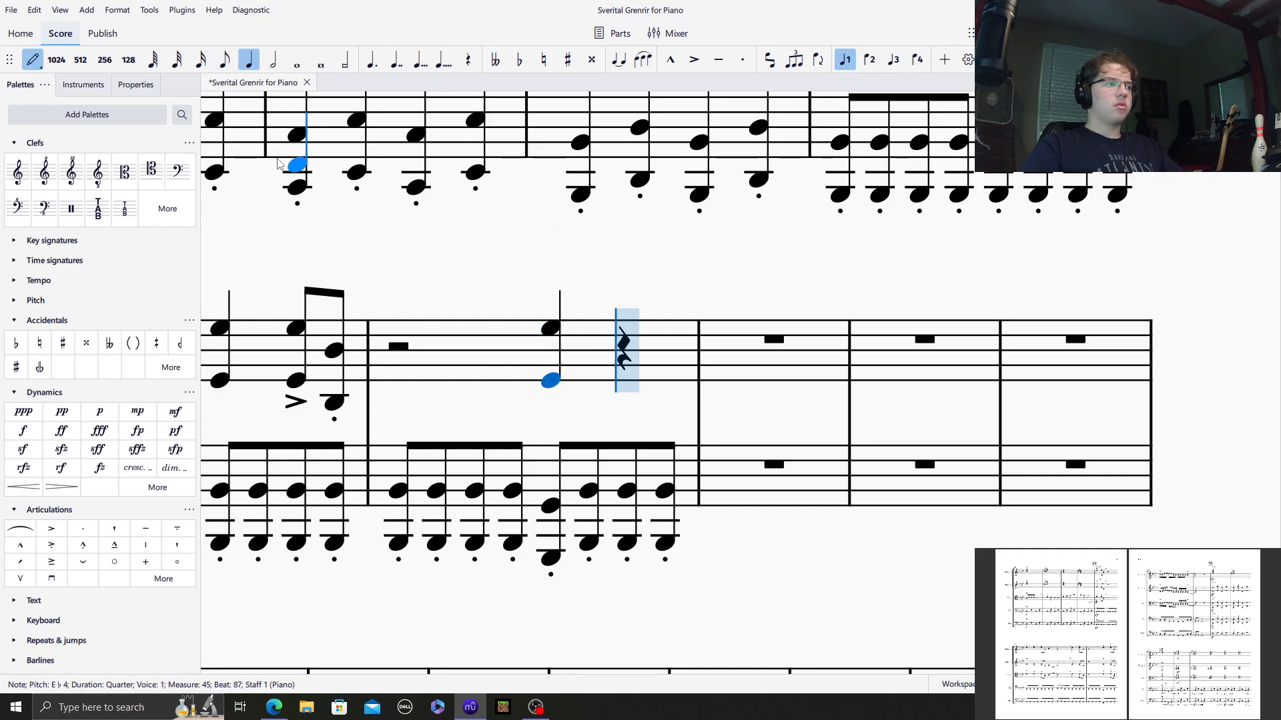
# Finish treble measure 67 with an accented eighth-note E♭4–E♭5 octave and a staccato eighth-note B♭3–B♭4 octave, and leave note input.
pyautogui.click(224, 59)
pyautogui.click(607, 386)
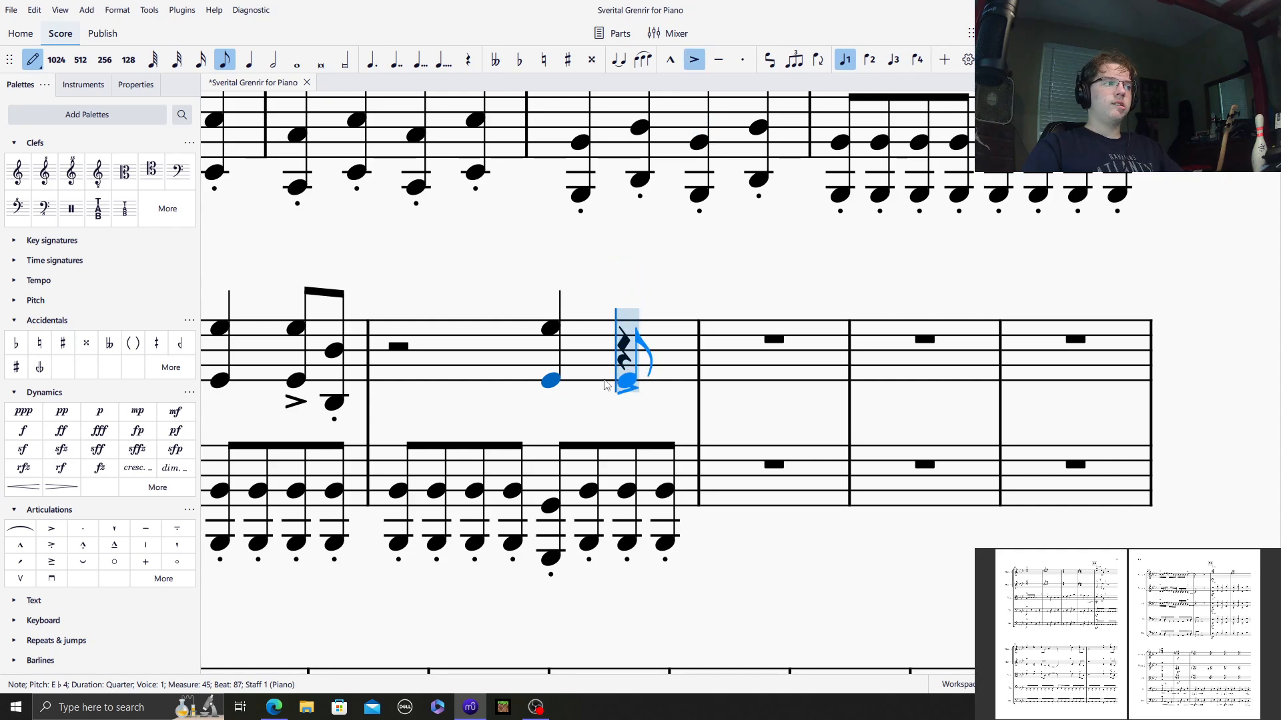
pyautogui.click(613, 329)
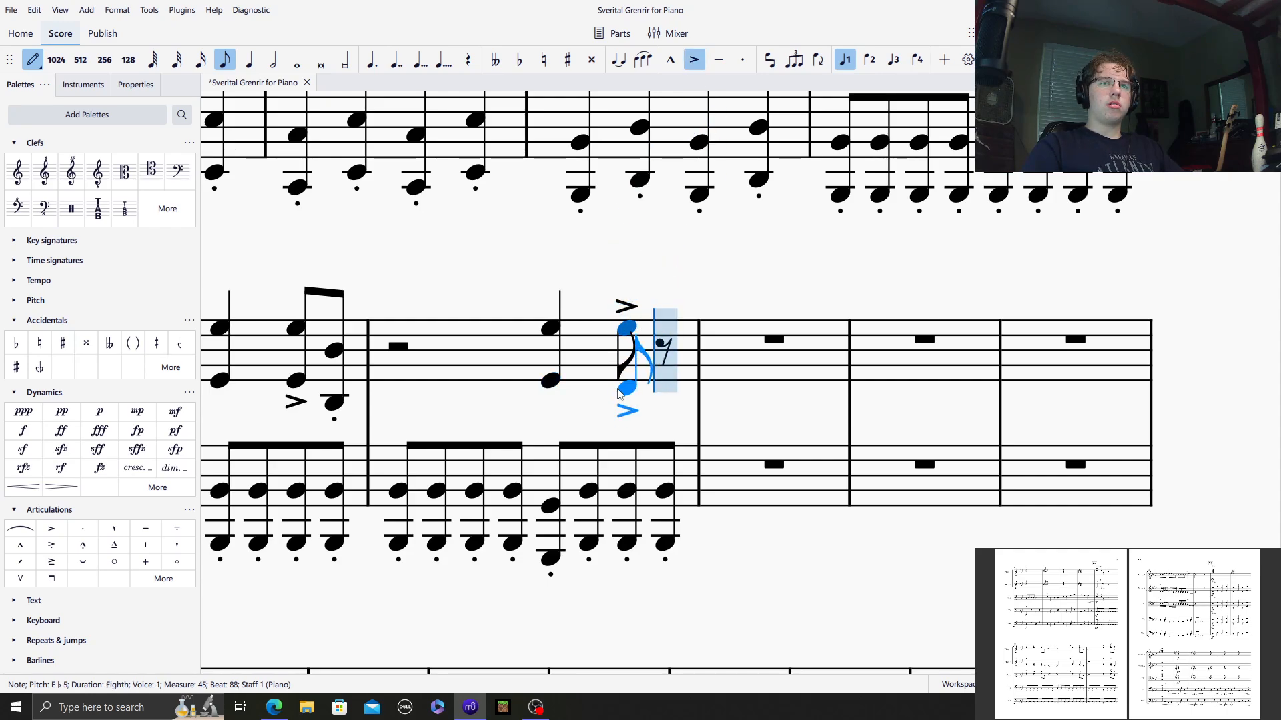
pyautogui.keyDown('shift'); pyautogui.click(620, 387); pyautogui.keyUp('shift')
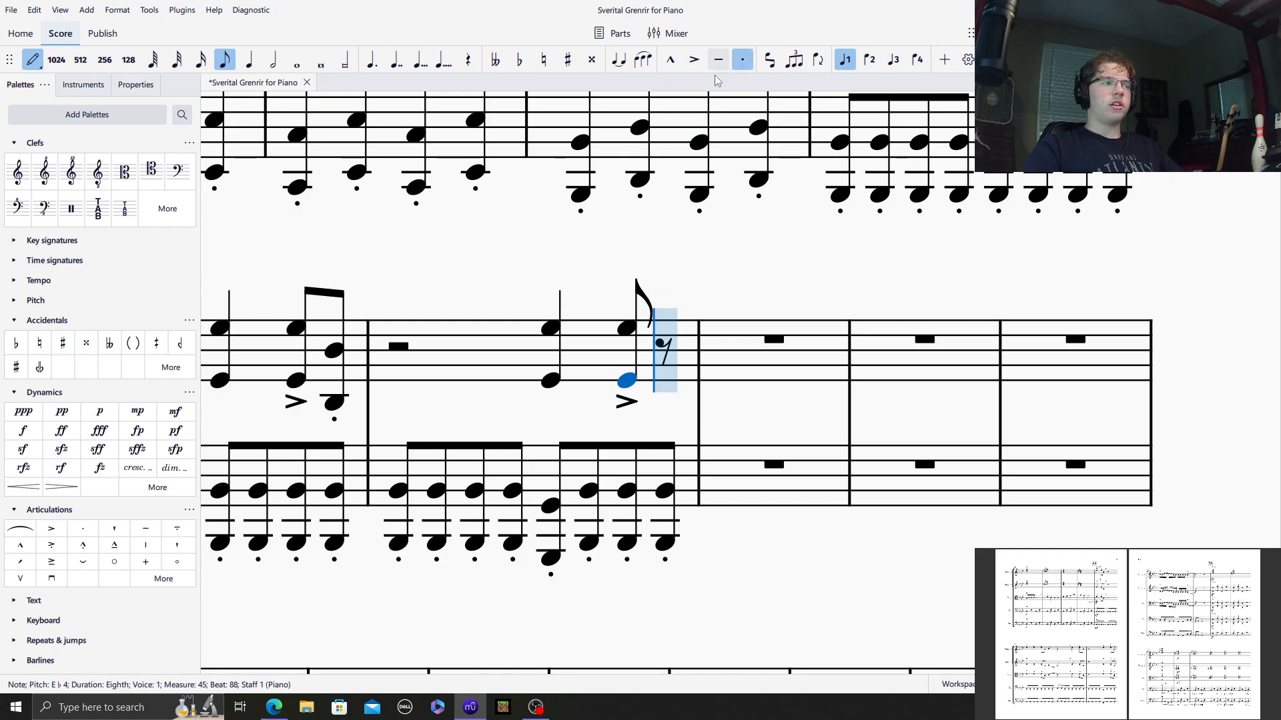
pyautogui.click(667, 353)
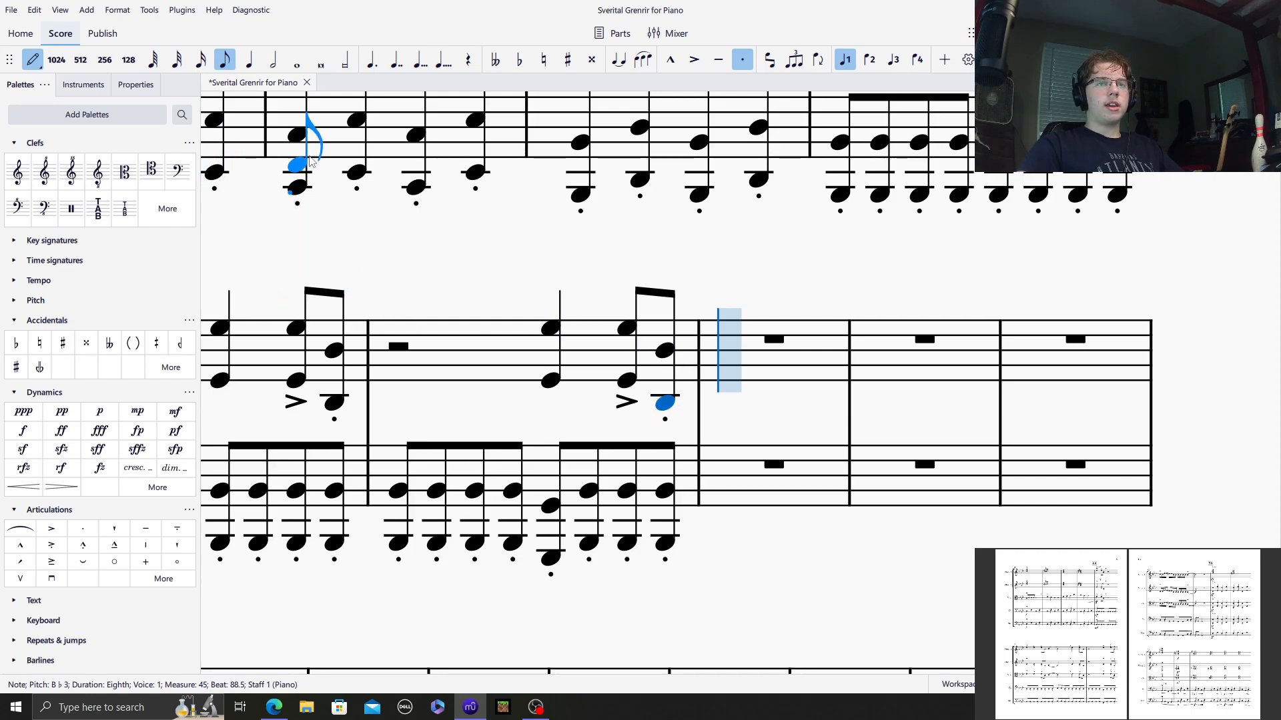
pyautogui.click(742, 61)
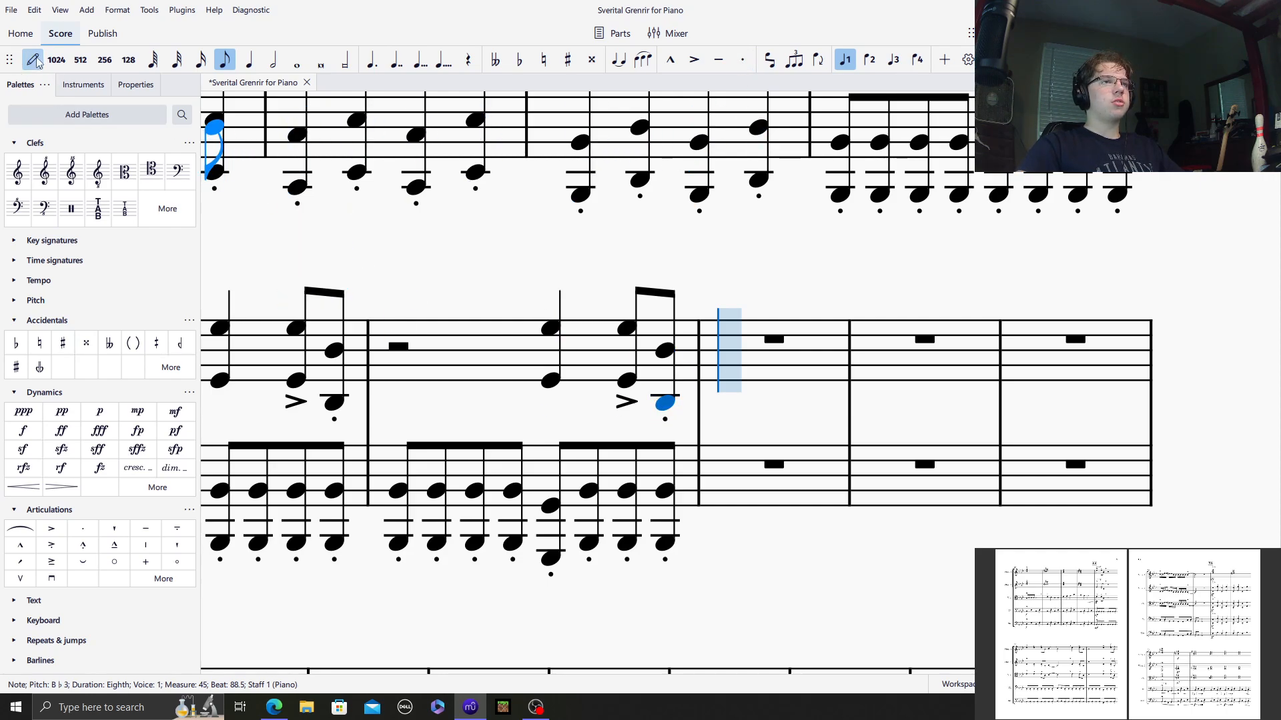
pyautogui.click(33, 60)
# Play back the score from measure 51 through the end of the entered music to review it.
pyautogui.click(358, 241)
pyautogui.scroll(3, 467, 245)
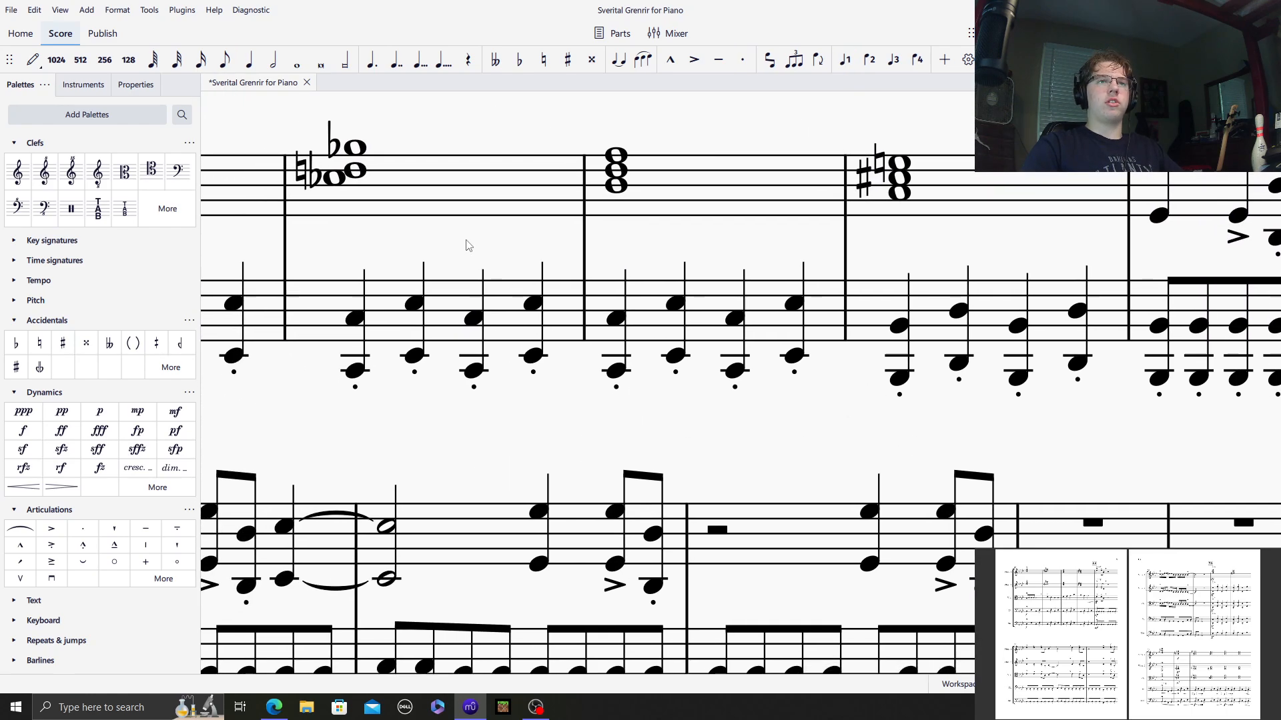
pyautogui.moveTo(466, 240); pyautogui.dragTo(763, 291)
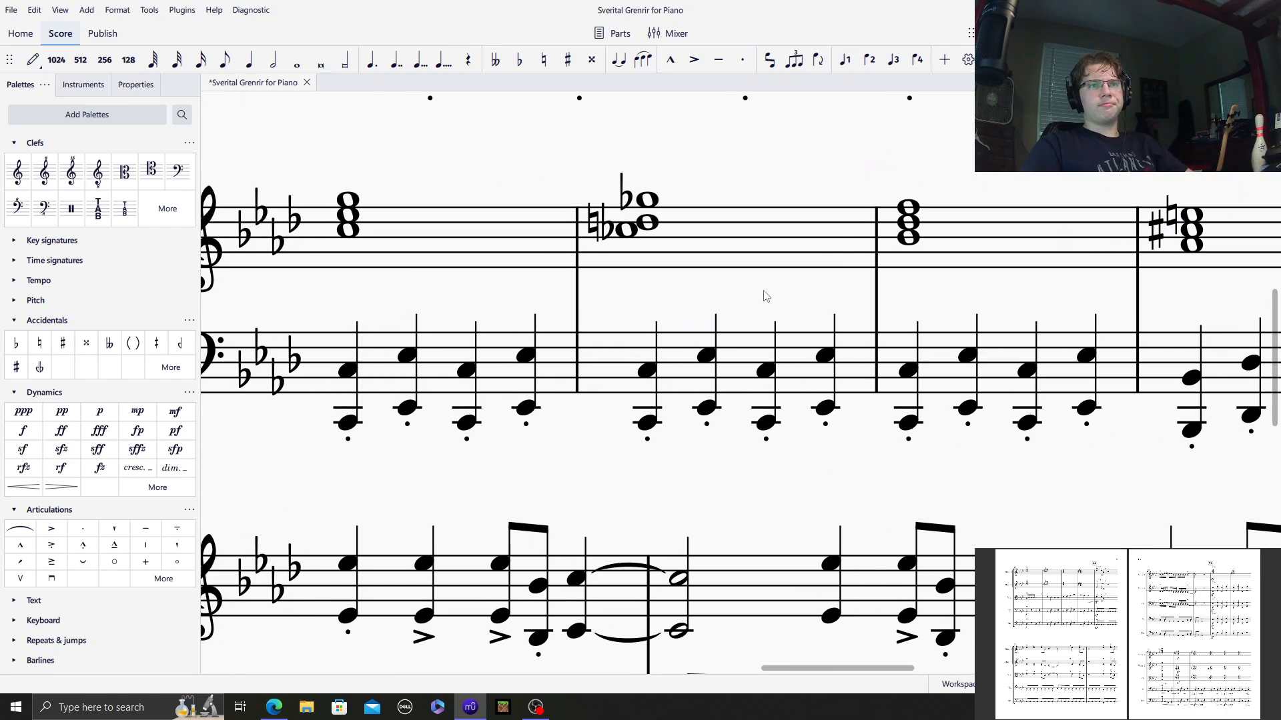
pyautogui.moveTo(395, 299); pyautogui.dragTo(535, 362)
pyautogui.moveTo(713, 236); pyautogui.dragTo(637, 438)
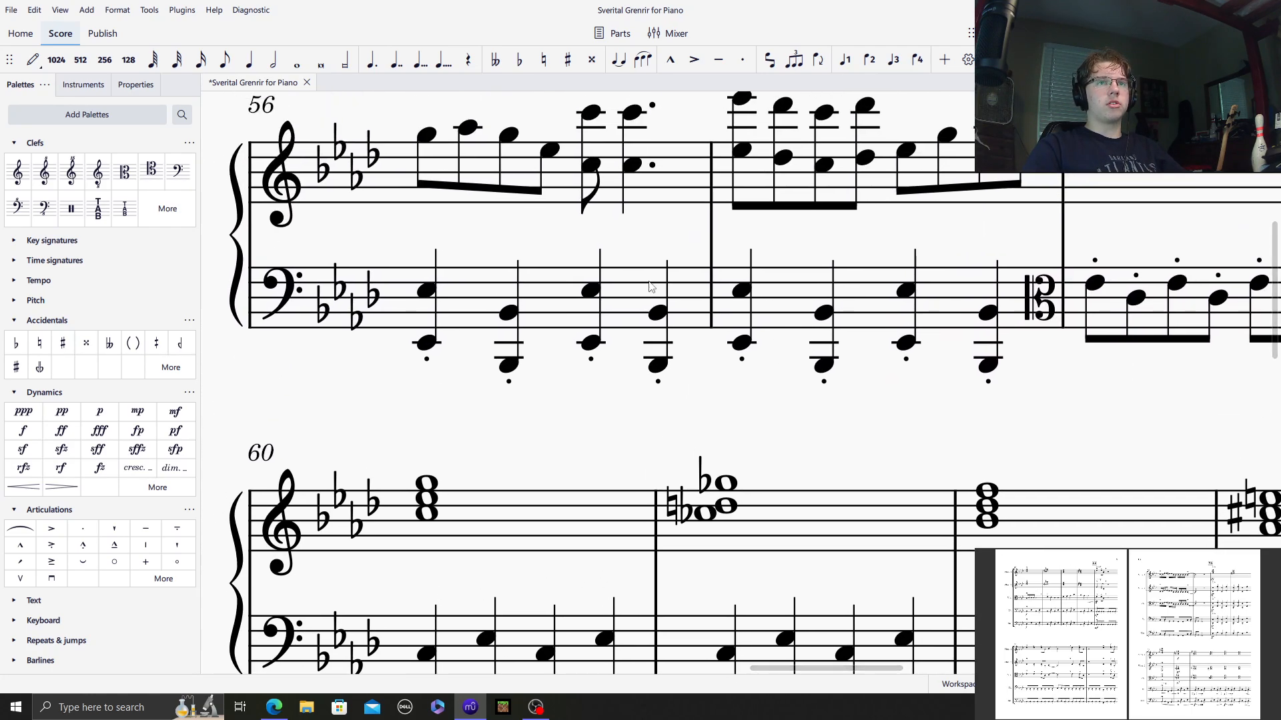
pyautogui.moveTo(651, 240); pyautogui.dragTo(623, 435)
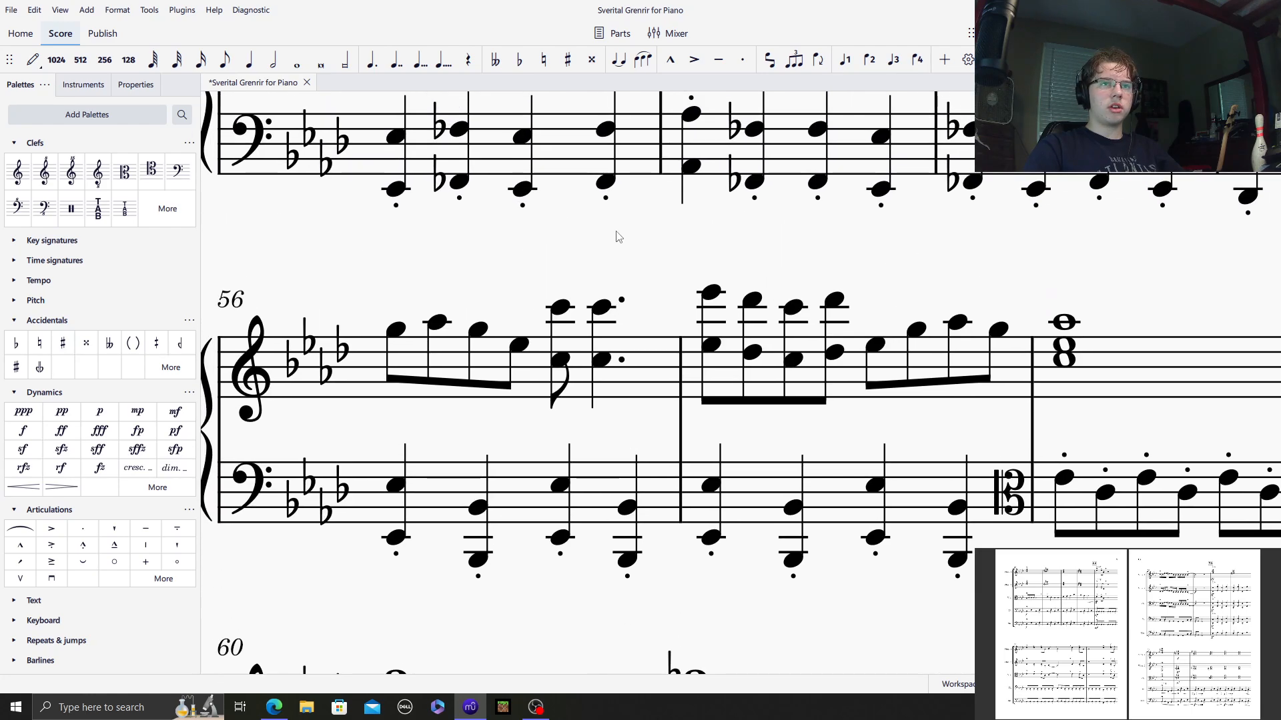
pyautogui.moveTo(614, 234); pyautogui.dragTo(651, 534)
pyautogui.click(600, 435)
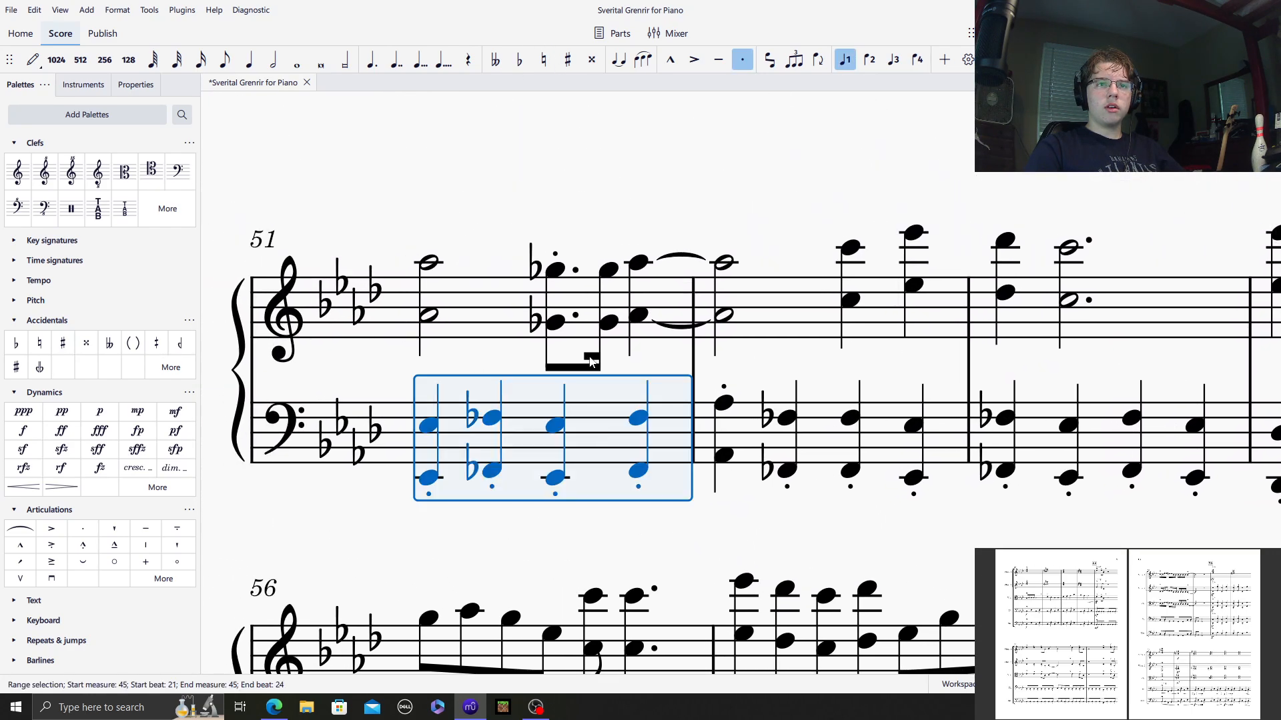
pyautogui.scroll(-2, 550, 435)
pyautogui.moveTo(694, 318); pyautogui.dragTo(846, 244)
pyautogui.scroll(-12, 860, 333)
pyautogui.scroll(12, 879, 469)
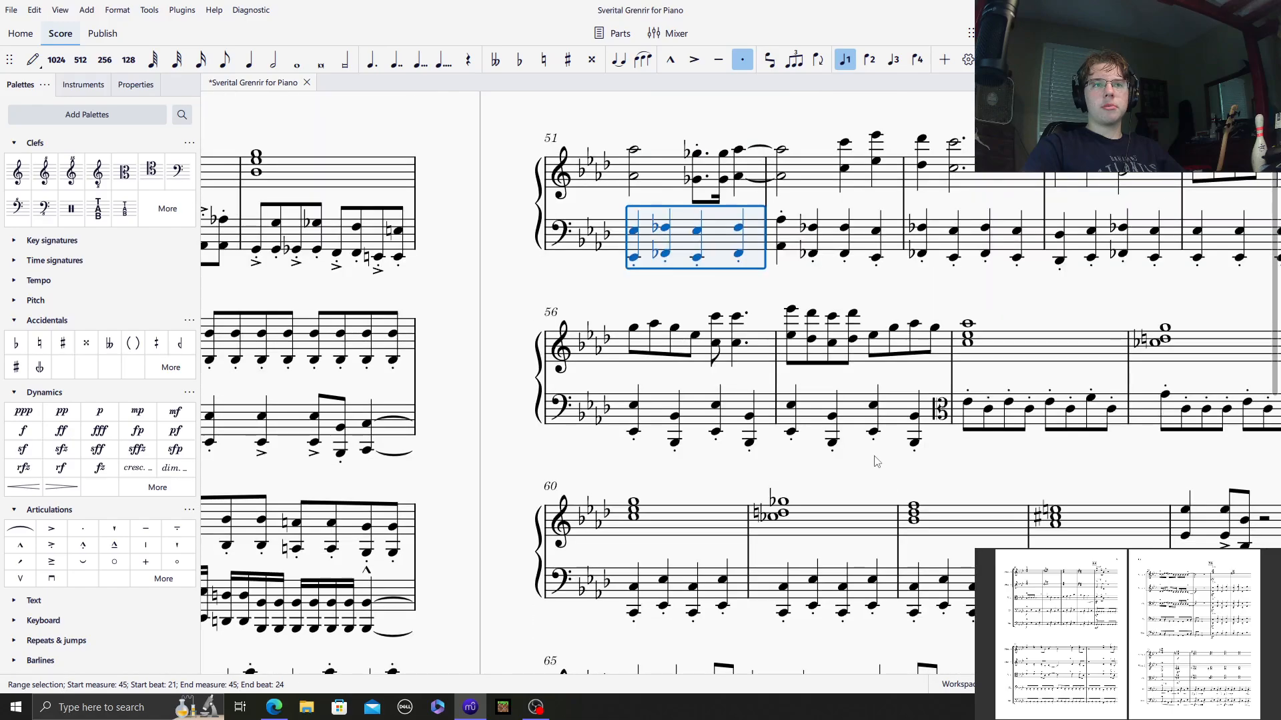
pyautogui.moveTo(734, 298); pyautogui.dragTo(669, 281)
pyautogui.click(669, 281)
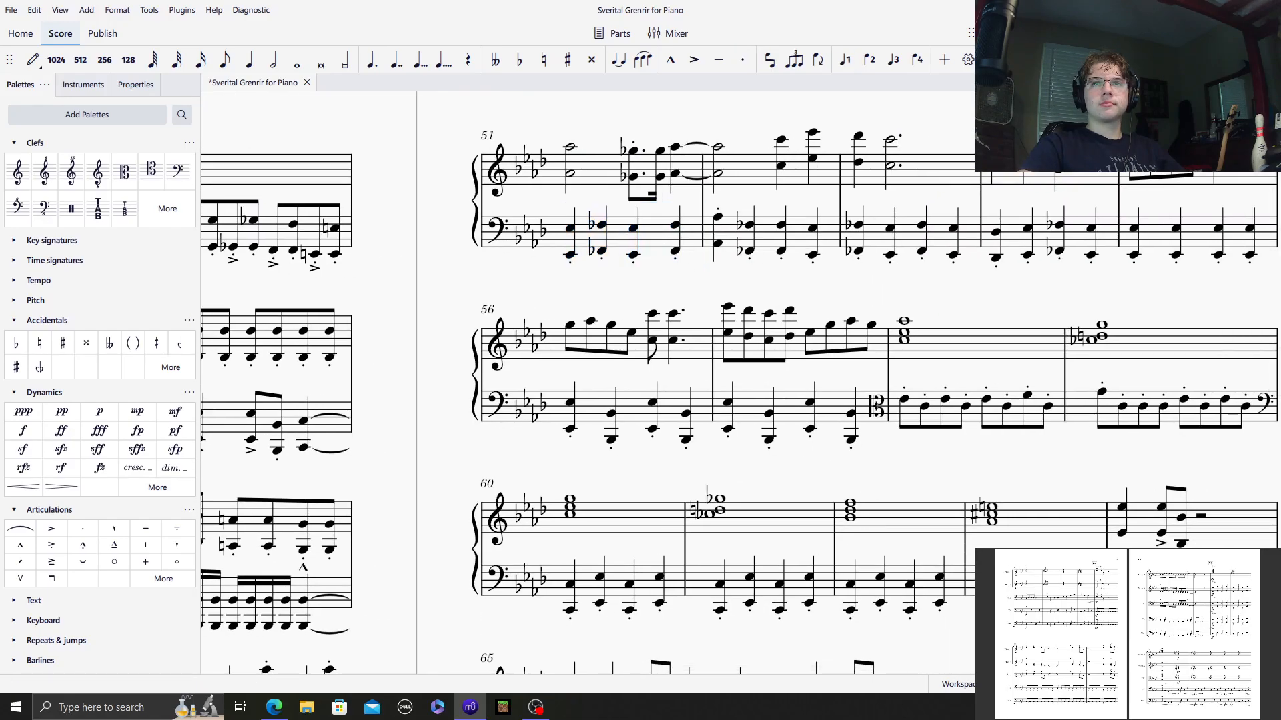
pyautogui.press('space')
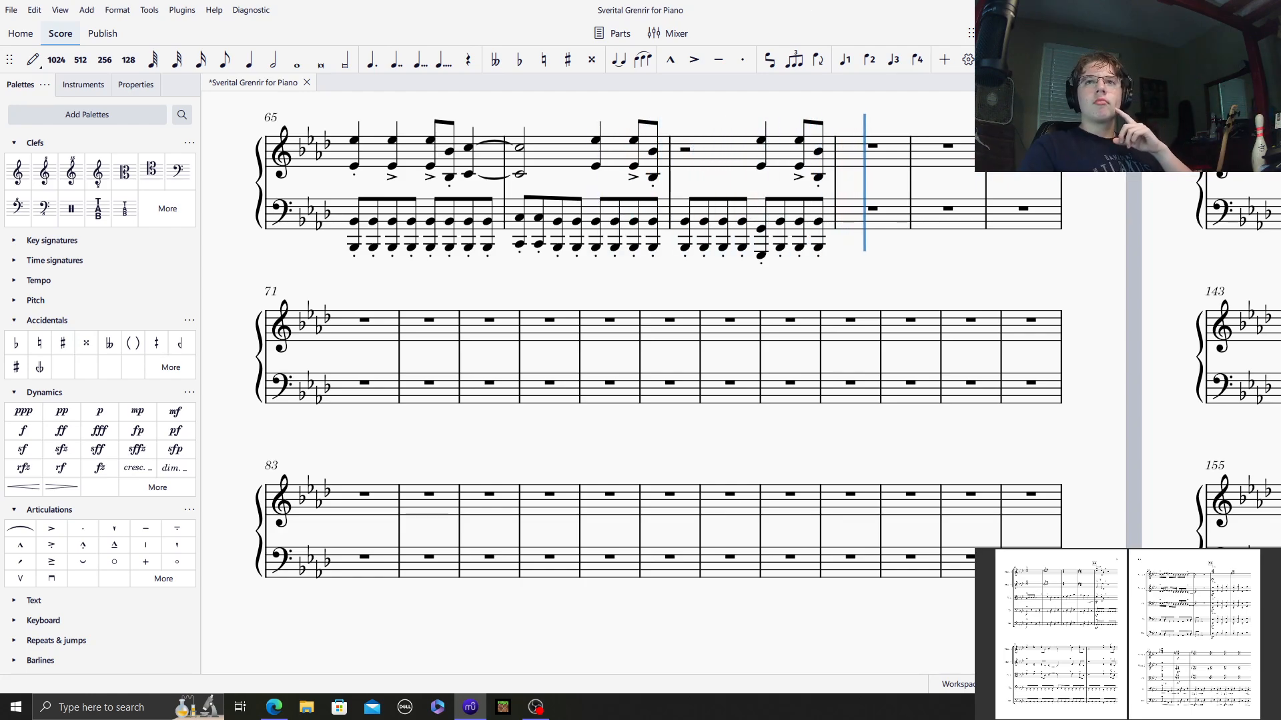
pyautogui.press('space')
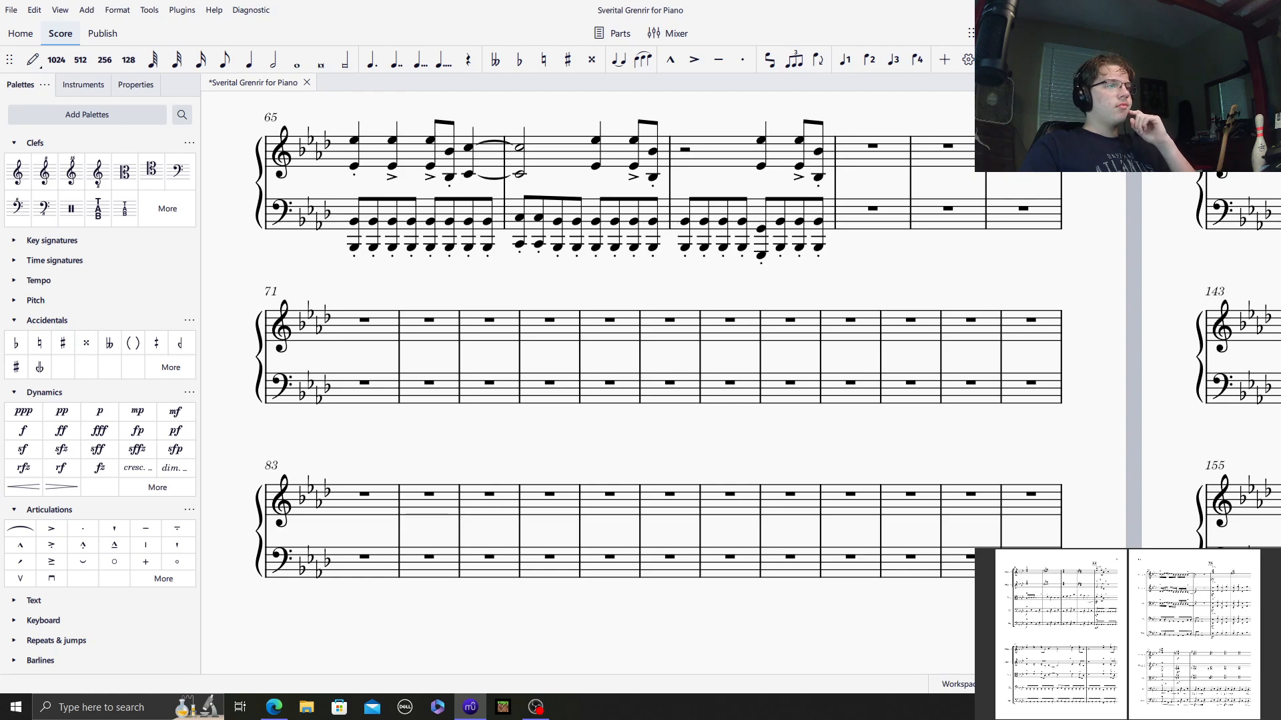
# Enter staccato eighth notes in bass measure 68, two of each pitch: B♭1, G1, F1 and B♭1.
pyautogui.click(854, 206)
pyautogui.hotkey('ctrl', '+')
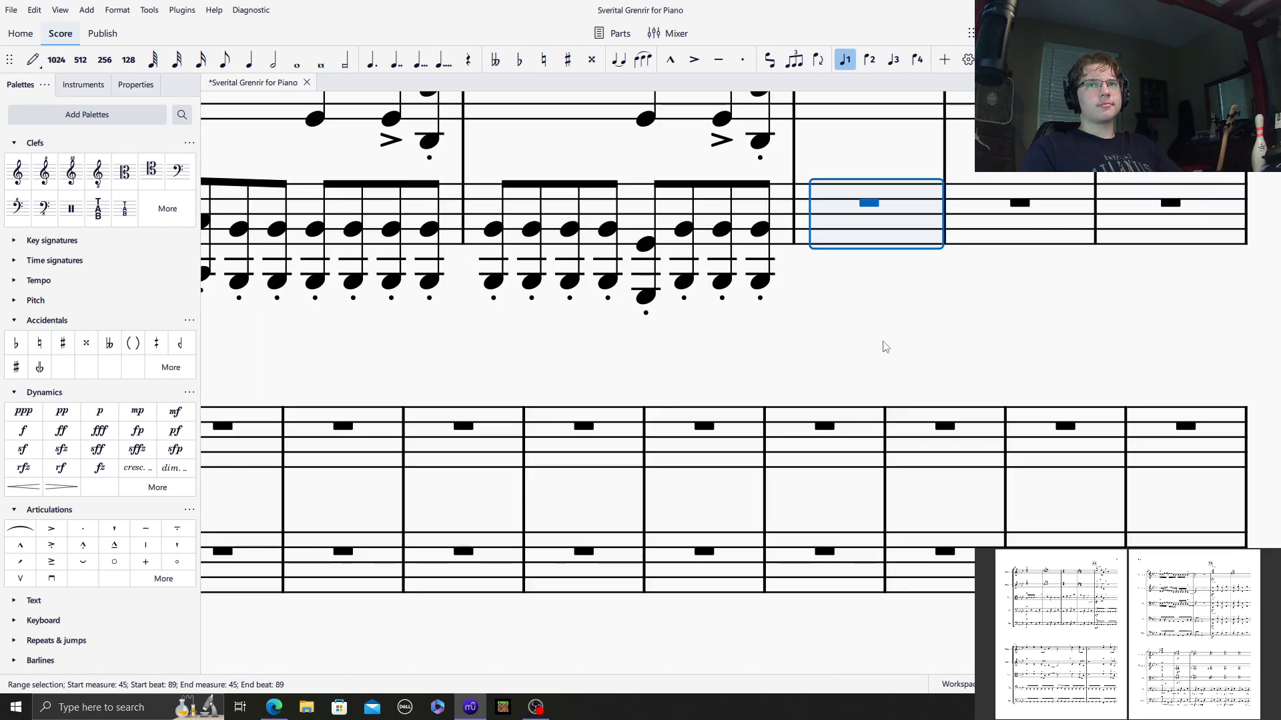
pyautogui.click(32, 59)
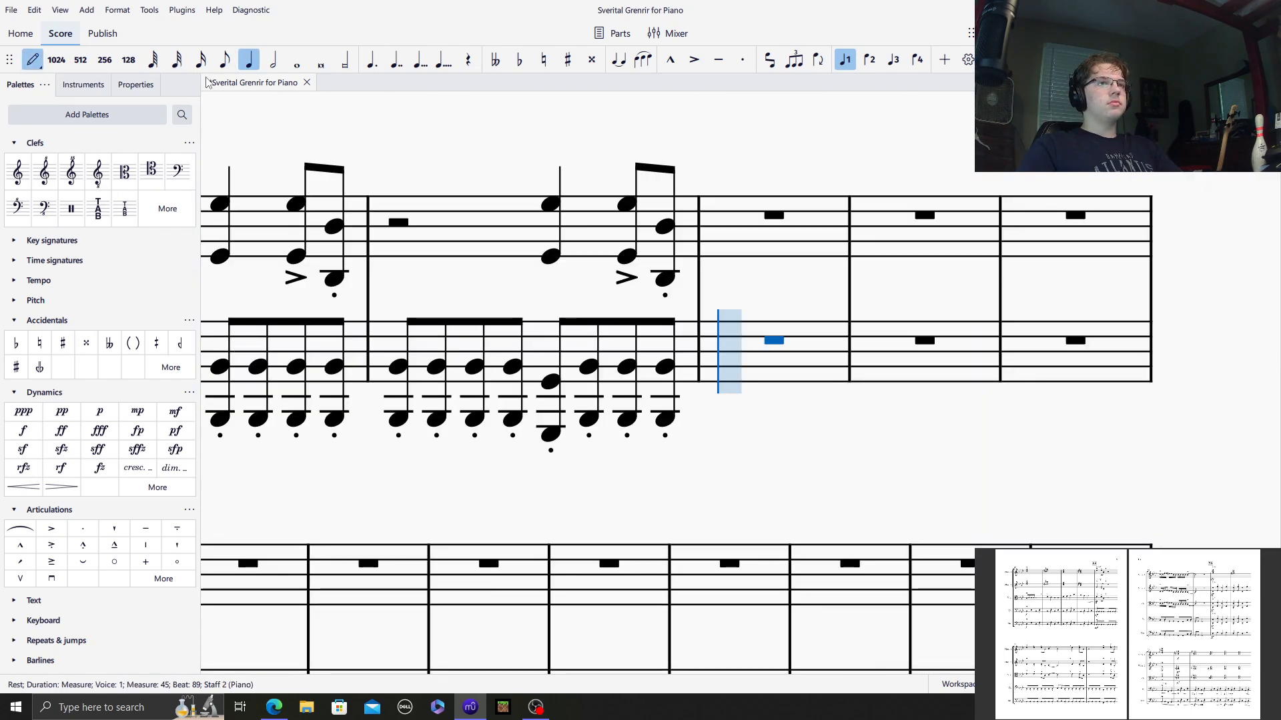
pyautogui.click(224, 60)
pyautogui.click(750, 61)
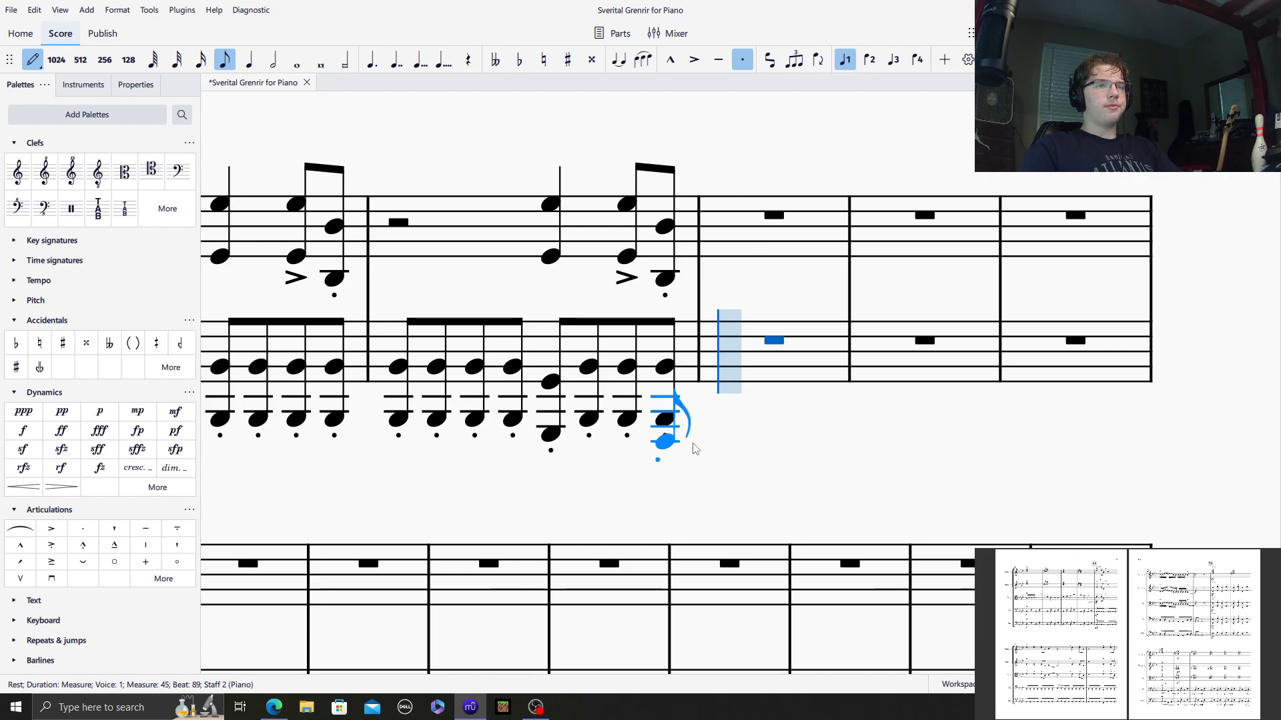
pyautogui.click(730, 421)
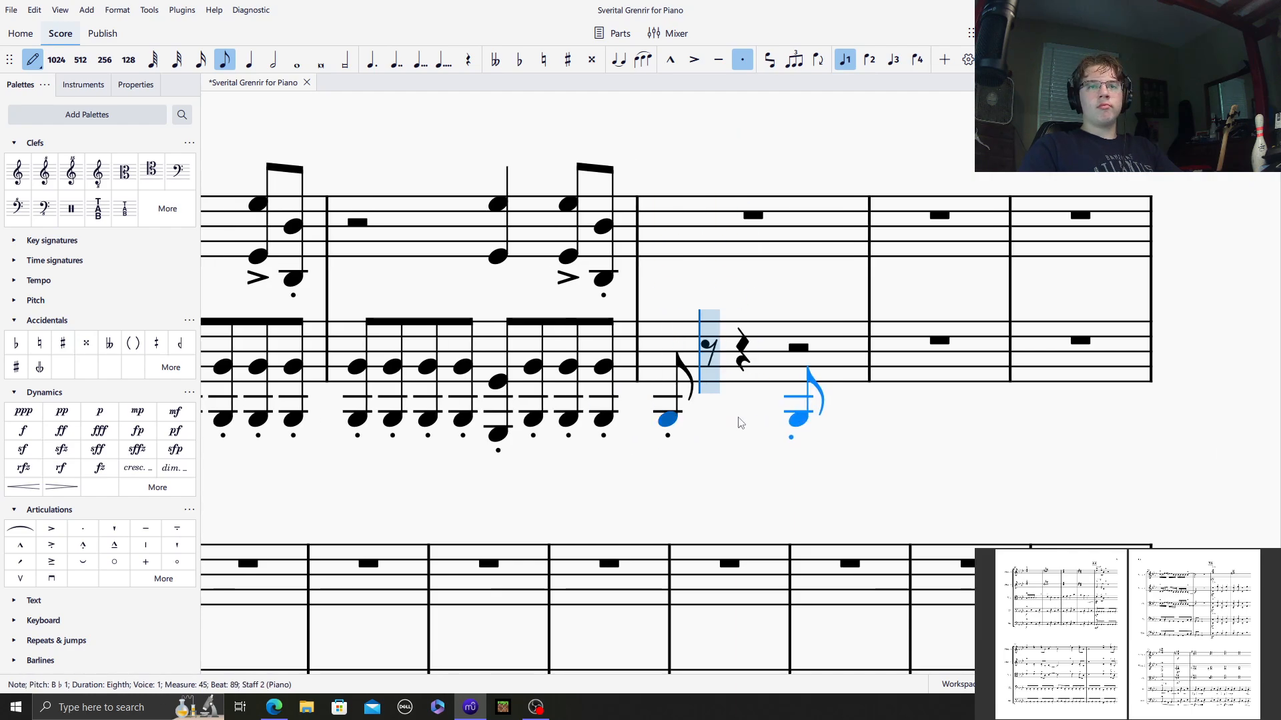
pyautogui.click(709, 421)
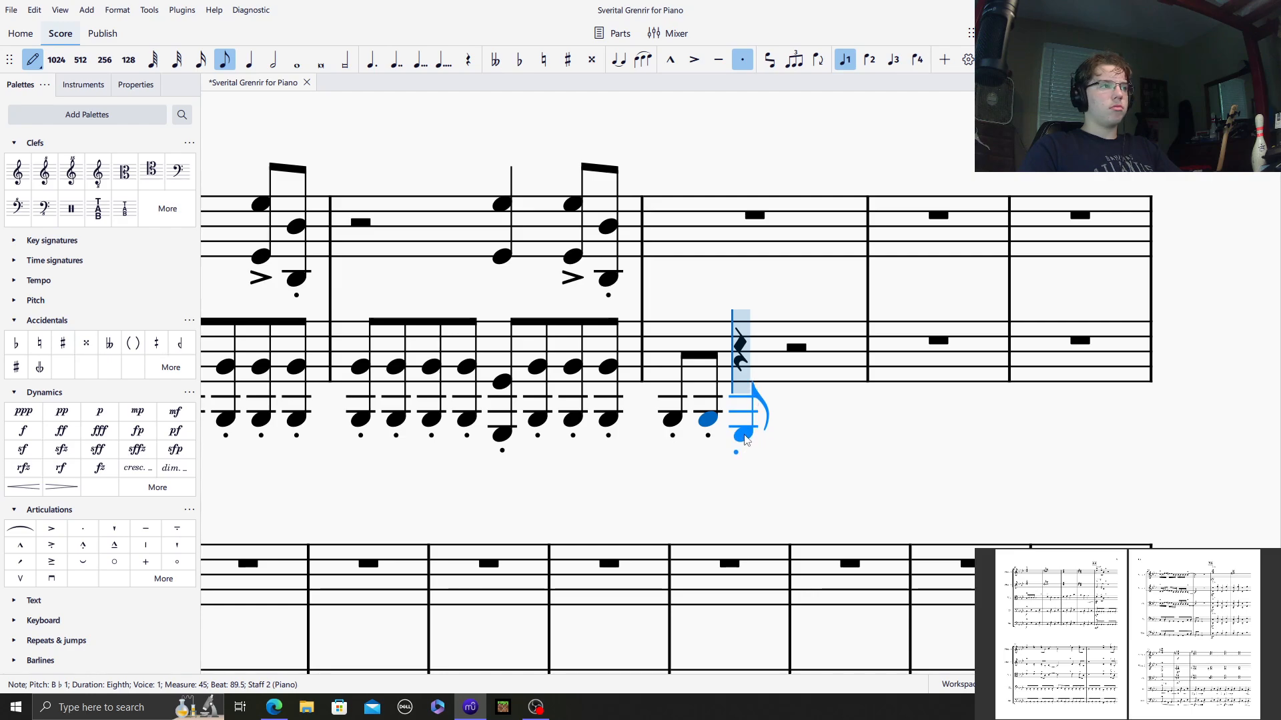
pyautogui.click(742, 437)
pyautogui.click(768, 435)
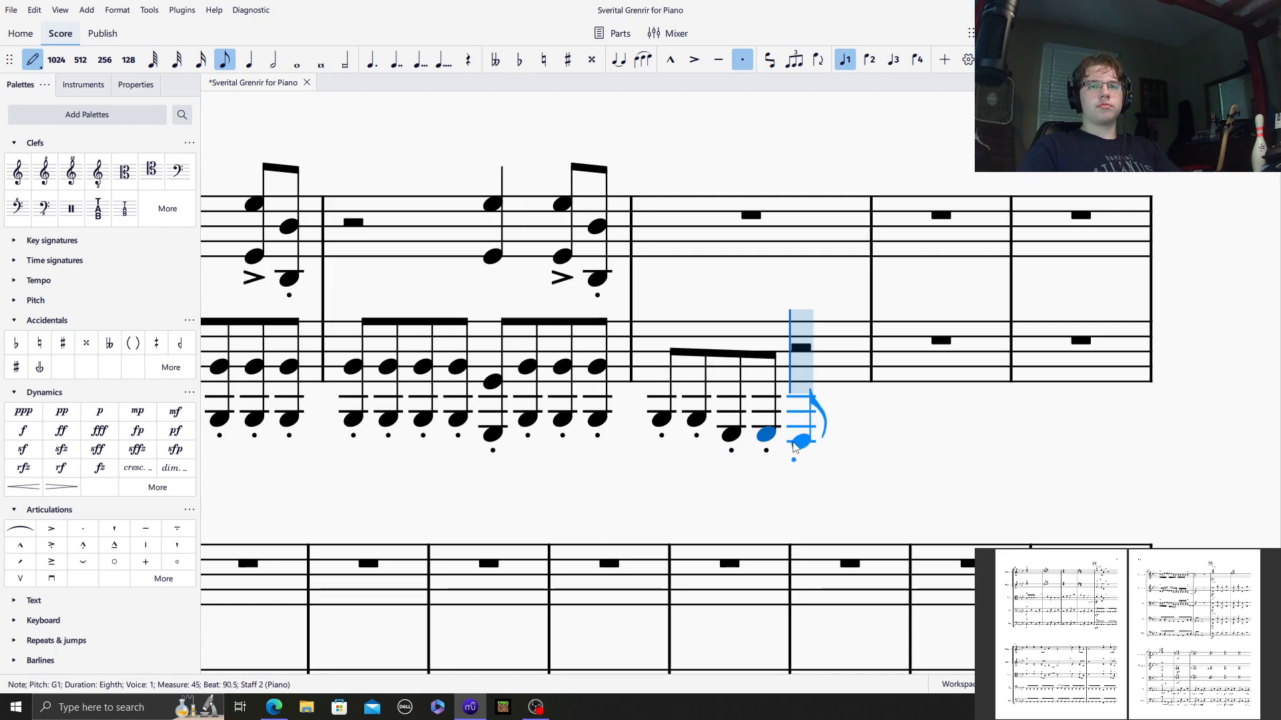
pyautogui.click(794, 446)
pyautogui.click(902, 446)
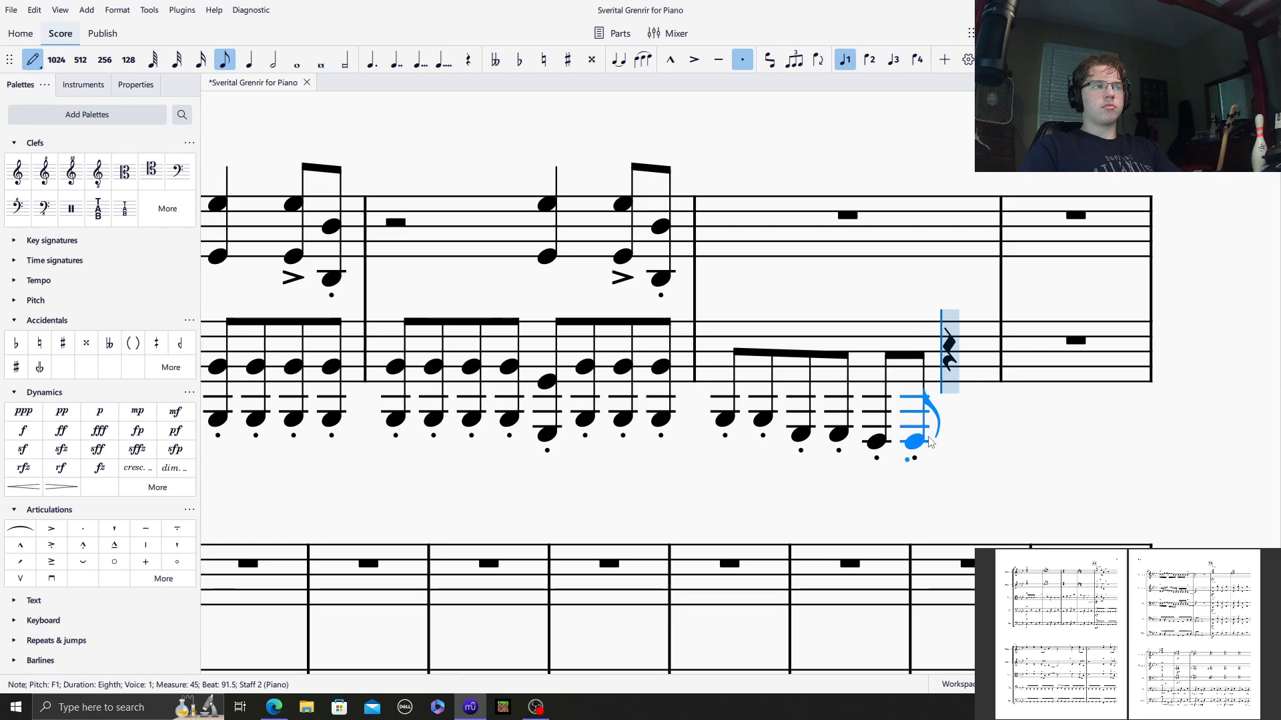
pyautogui.click(958, 426)
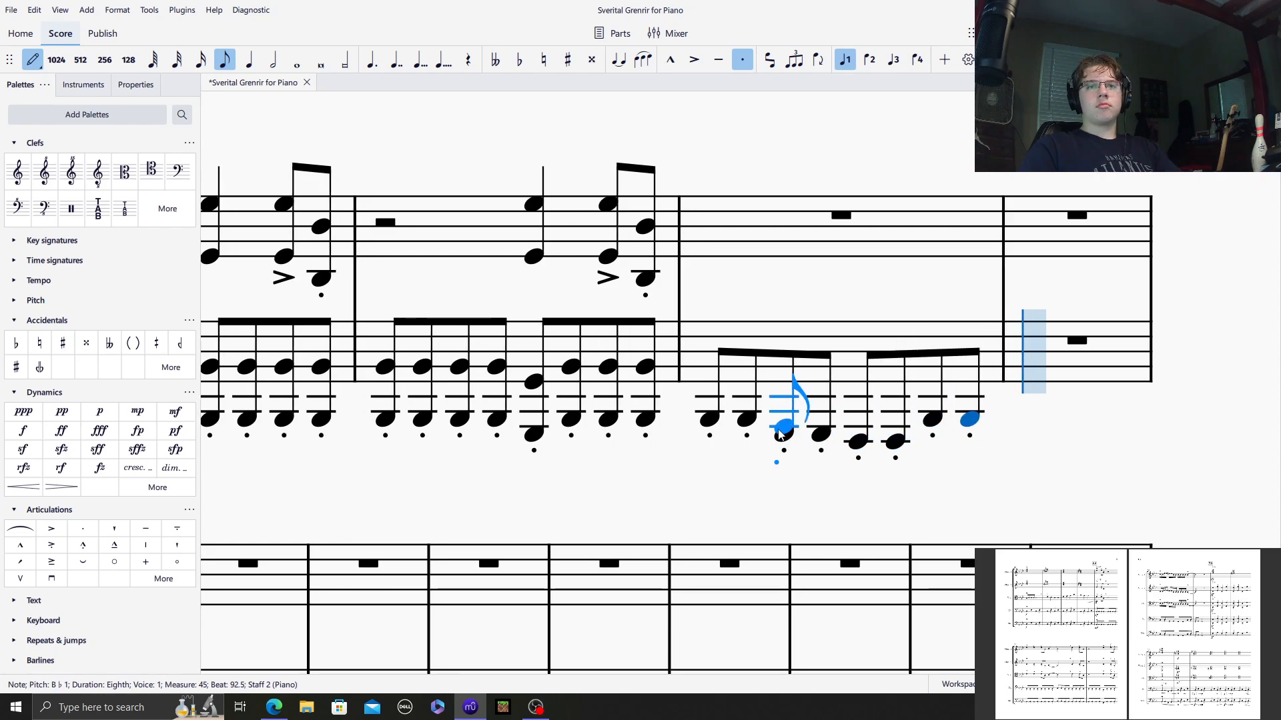
# Double the eighth notes in bass measure 68 an octave higher with pairs of B♭2, G2, F2 and B♭2.
pyautogui.click(707, 368)
pyautogui.click(747, 367)
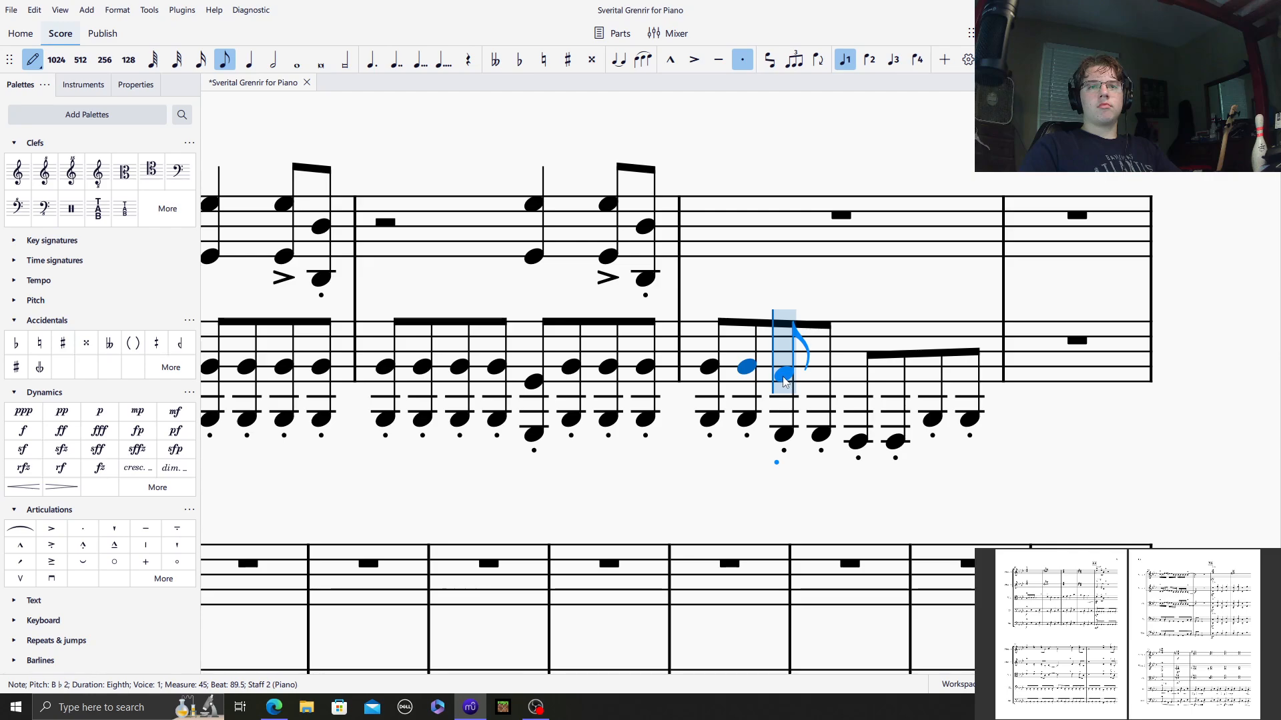
pyautogui.click(784, 381)
pyautogui.click(821, 381)
pyautogui.click(858, 389)
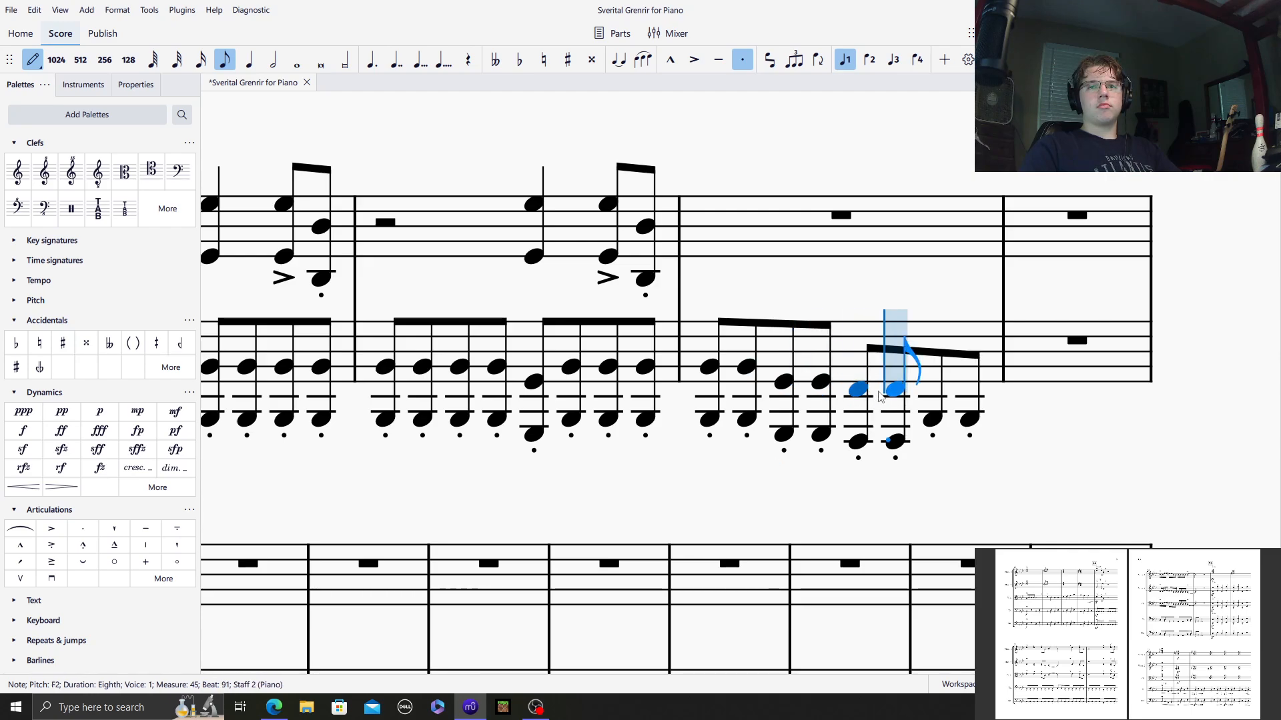
pyautogui.click(895, 389)
pyautogui.press('b')
pyautogui.press('b')
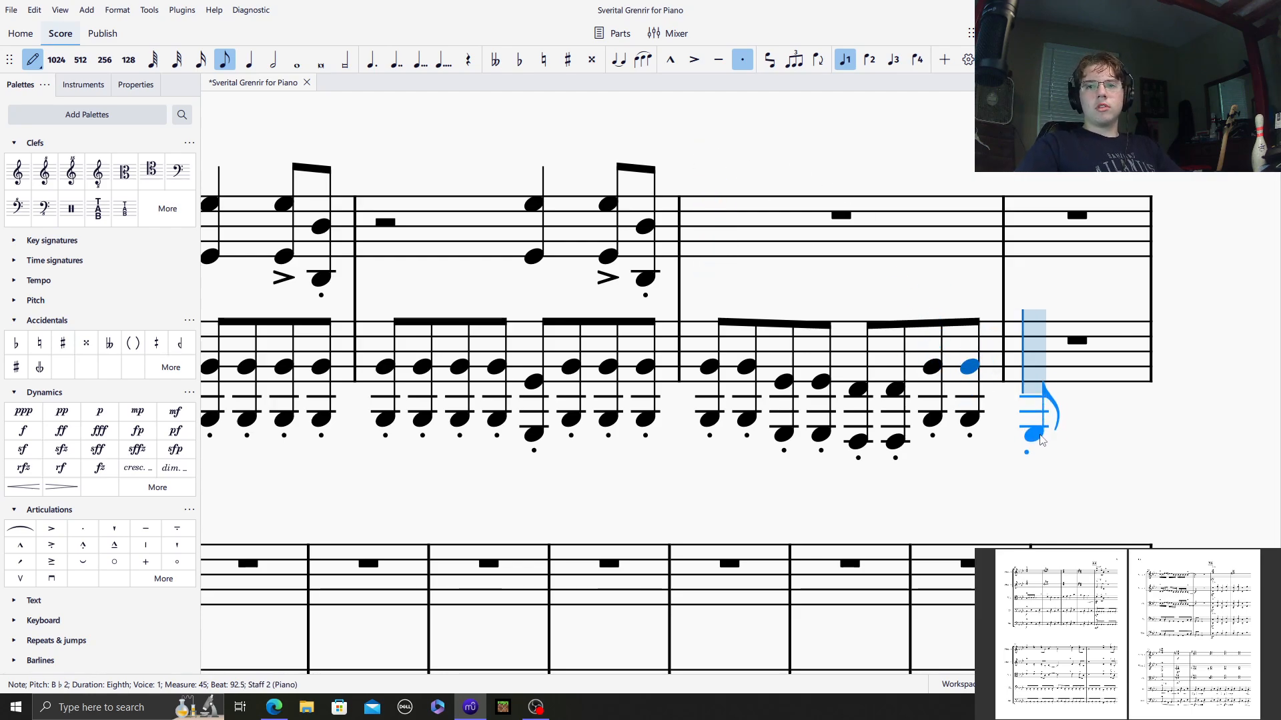
# Start measure 69 of the bass staff with two staccato eighth-note G1–G2 octaves.
pyautogui.click(1042, 439)
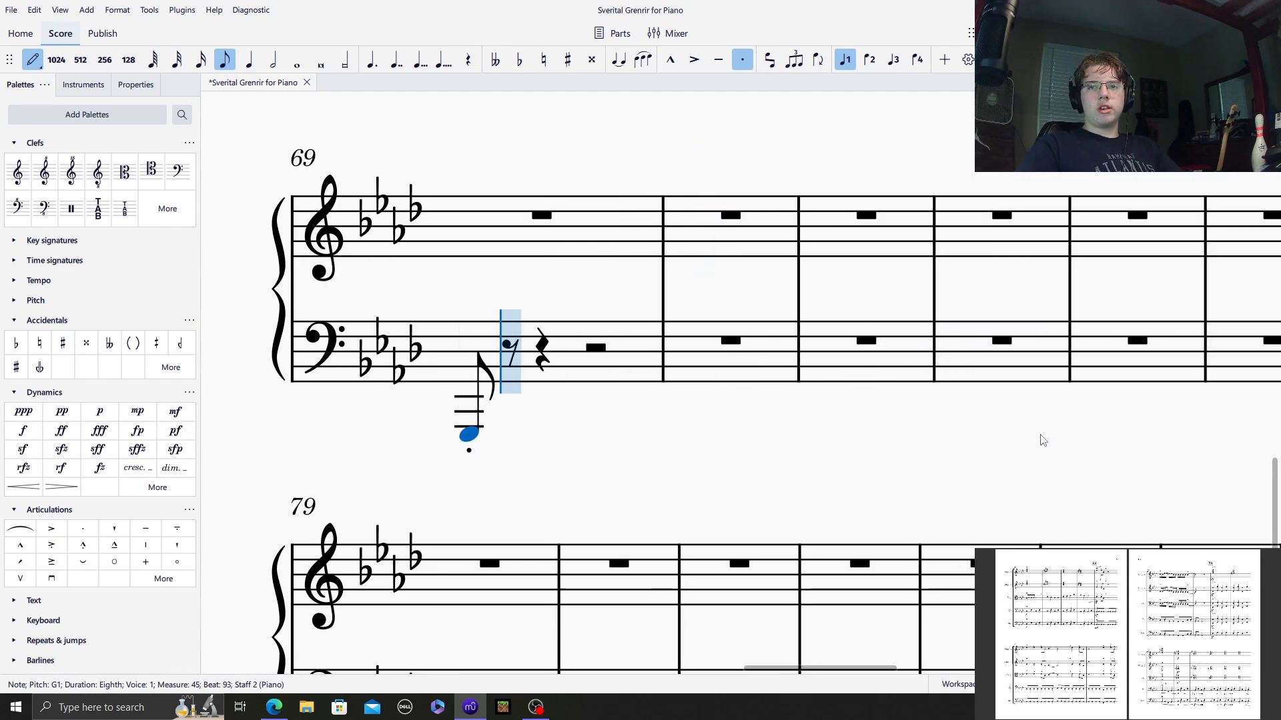
pyautogui.click(510, 439)
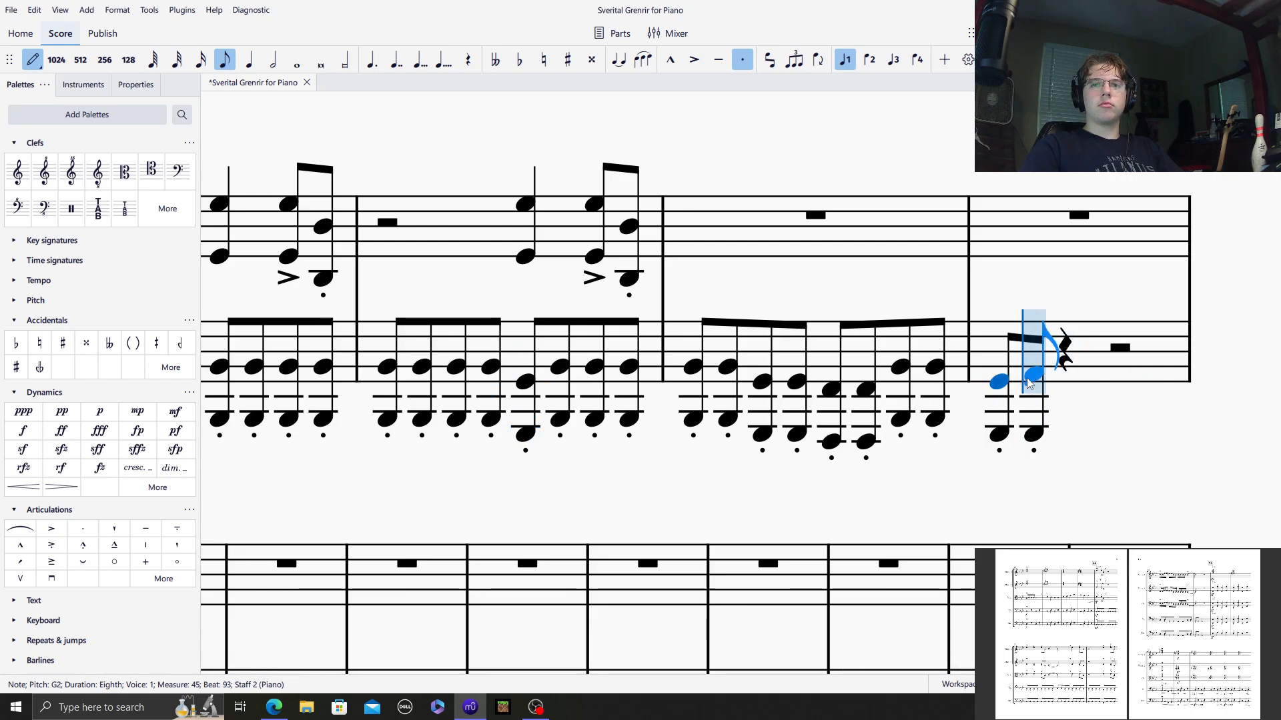
pyautogui.hotkey('ctrl', 'Up')
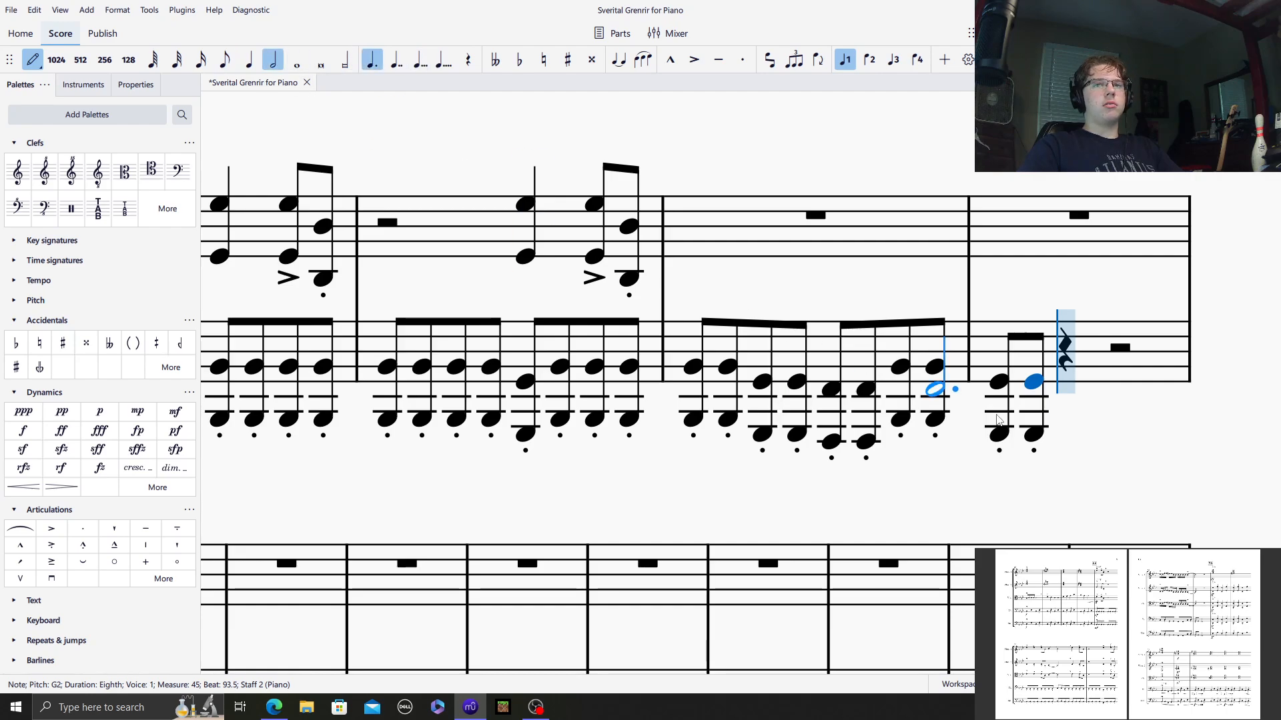
# Complete measure 69 of the bass staff with a dotted half-note F1–F2 octave.
pyautogui.click(1075, 444)
pyautogui.scroll(4, 1071, 443)
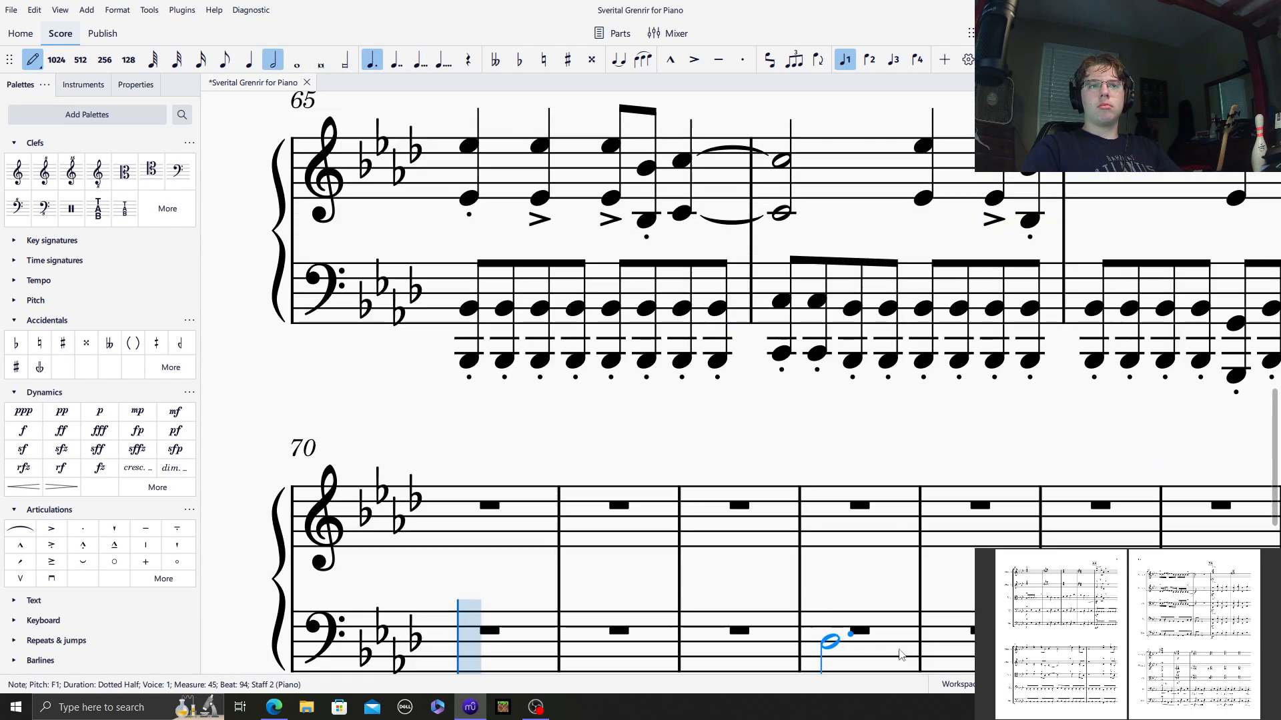
pyautogui.moveTo(771, 670); pyautogui.dragTo(896, 668)
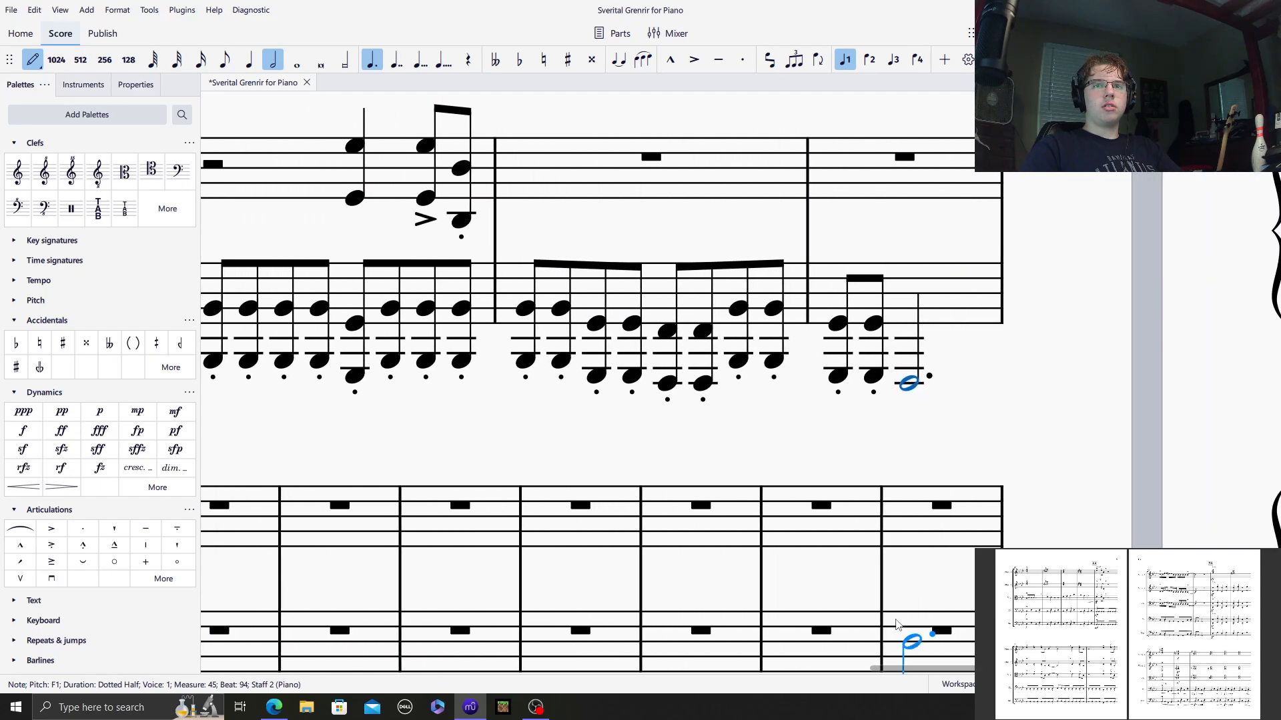
pyautogui.click(915, 330)
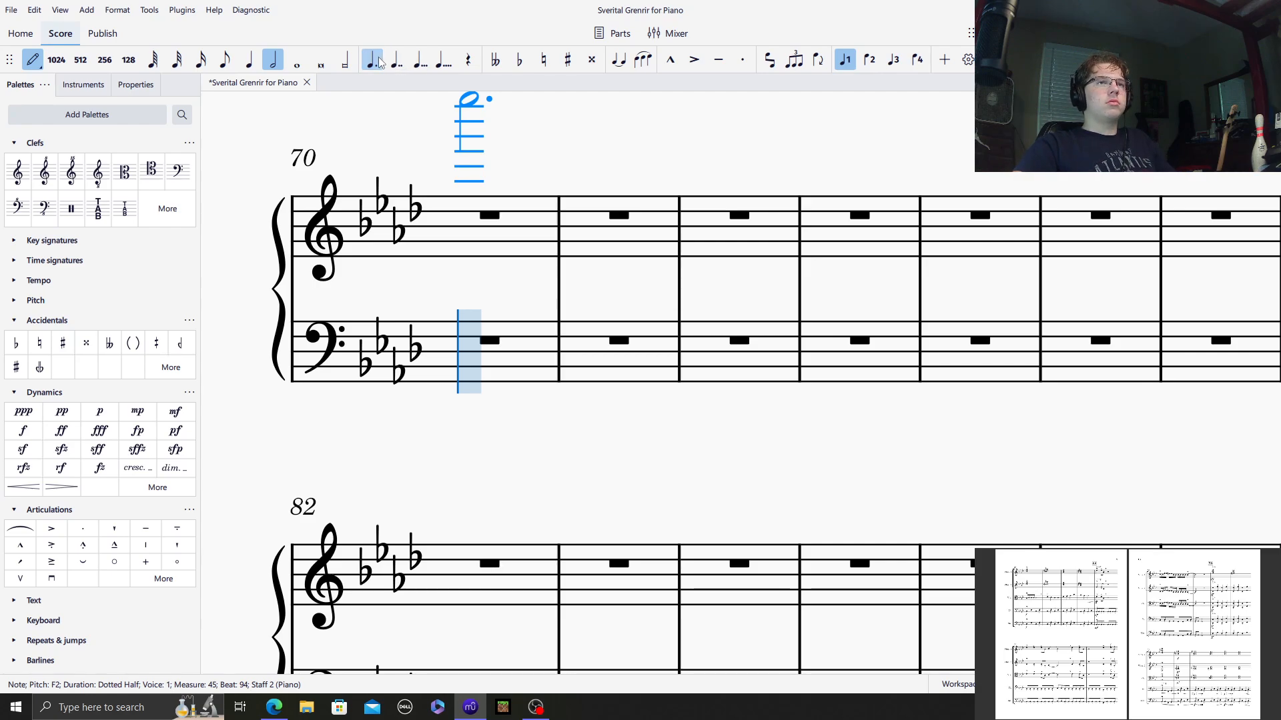
# Leave note entry and add an fff dynamic at the start of treble measure 70.
pyautogui.click(375, 61)
pyautogui.click(32, 61)
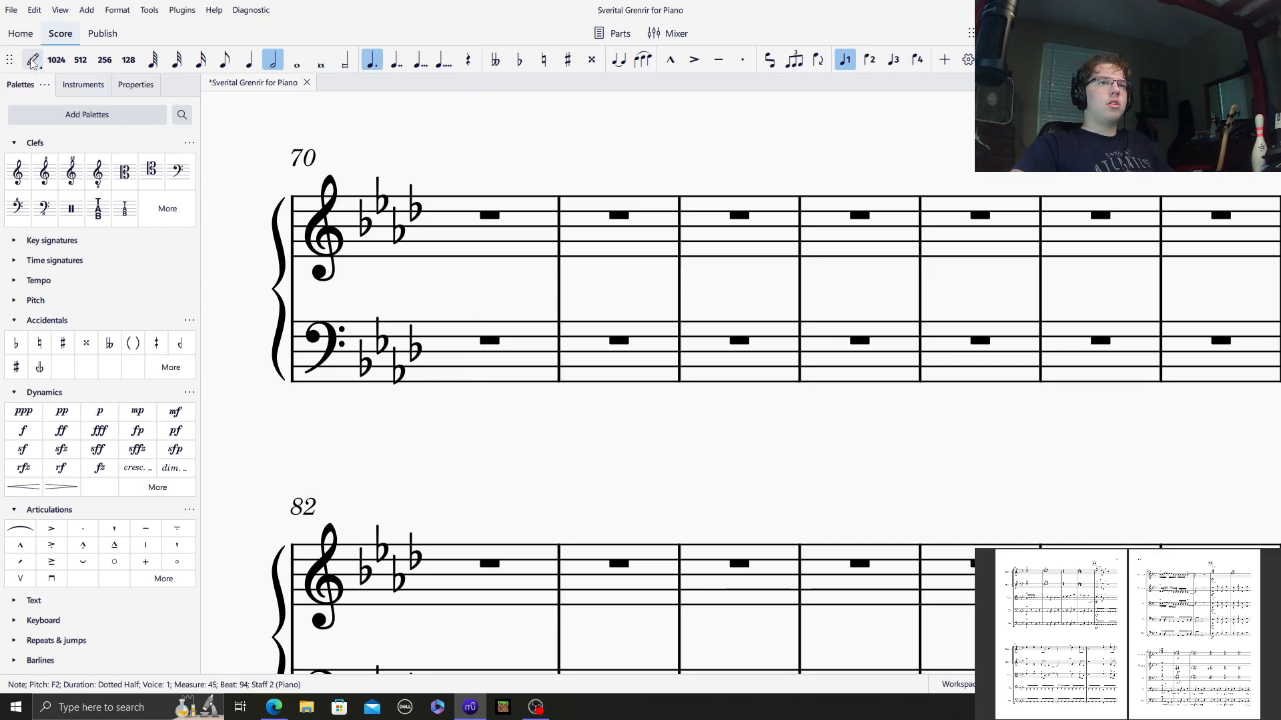
pyautogui.click(520, 241)
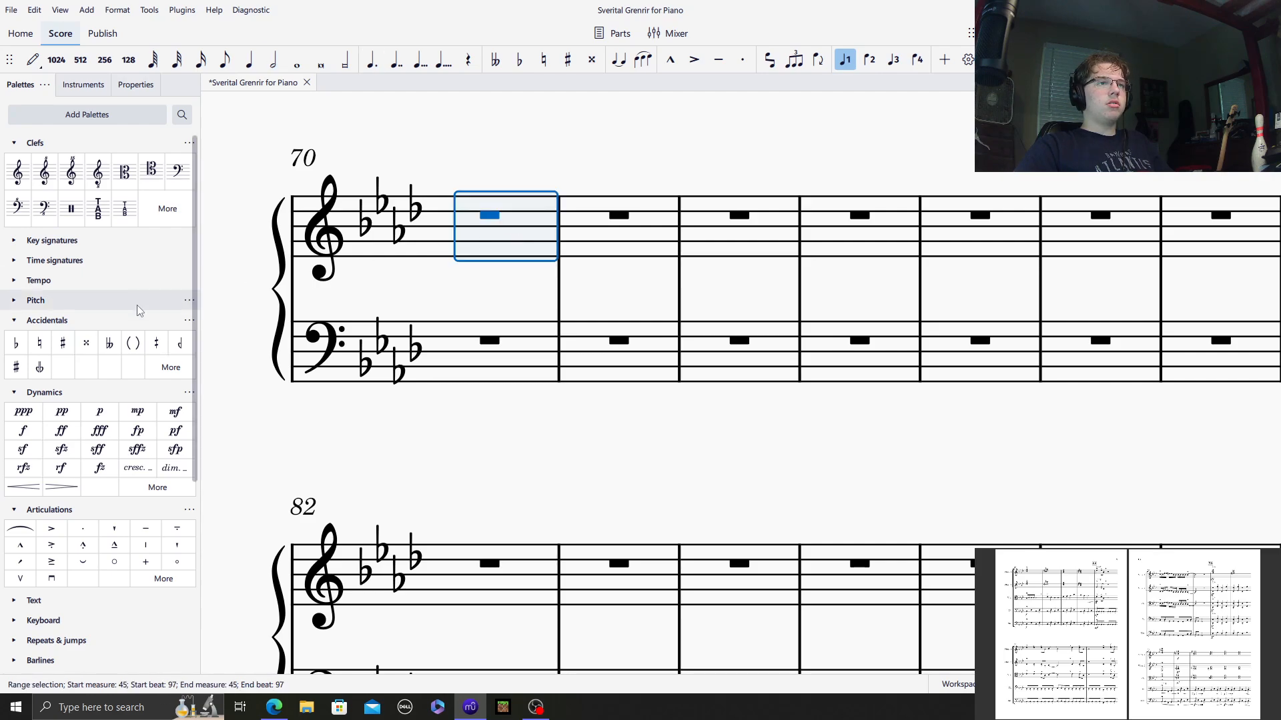
pyautogui.click(99, 431)
# Enter four staccato quarter notes in bass measure 70, alternating C2 and E♭2.
pyautogui.click(526, 364)
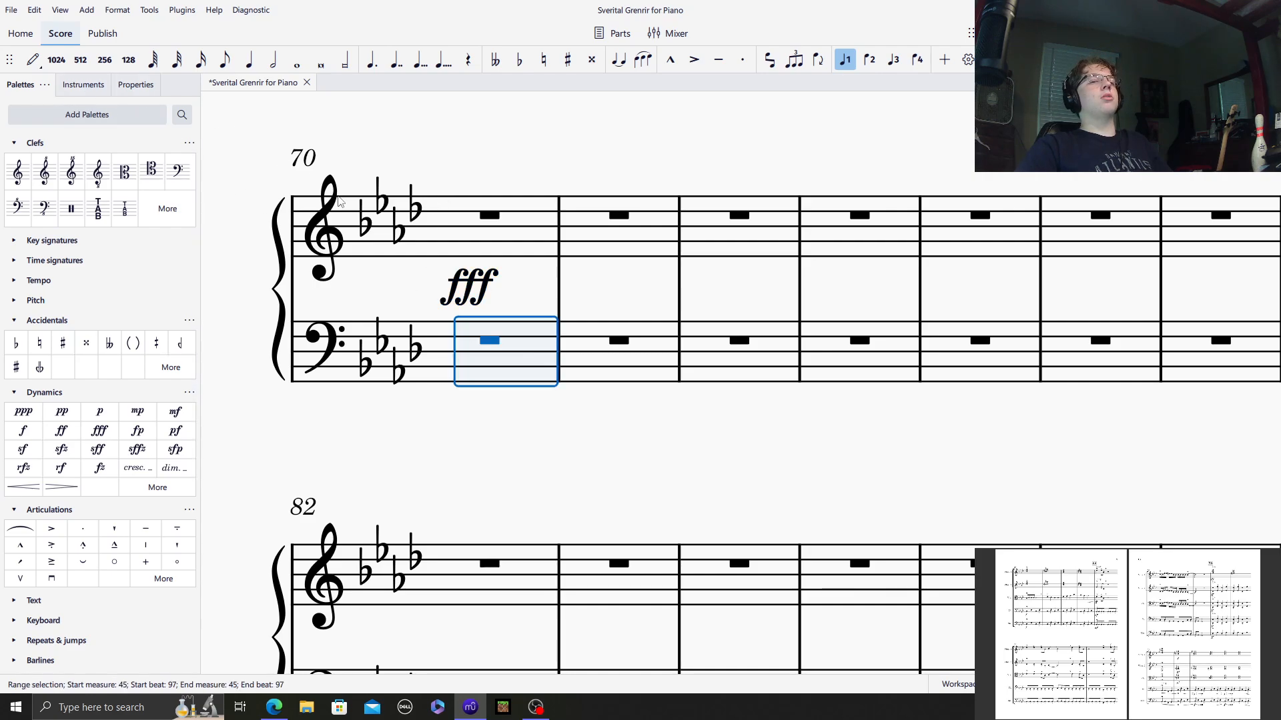
pyautogui.click(32, 60)
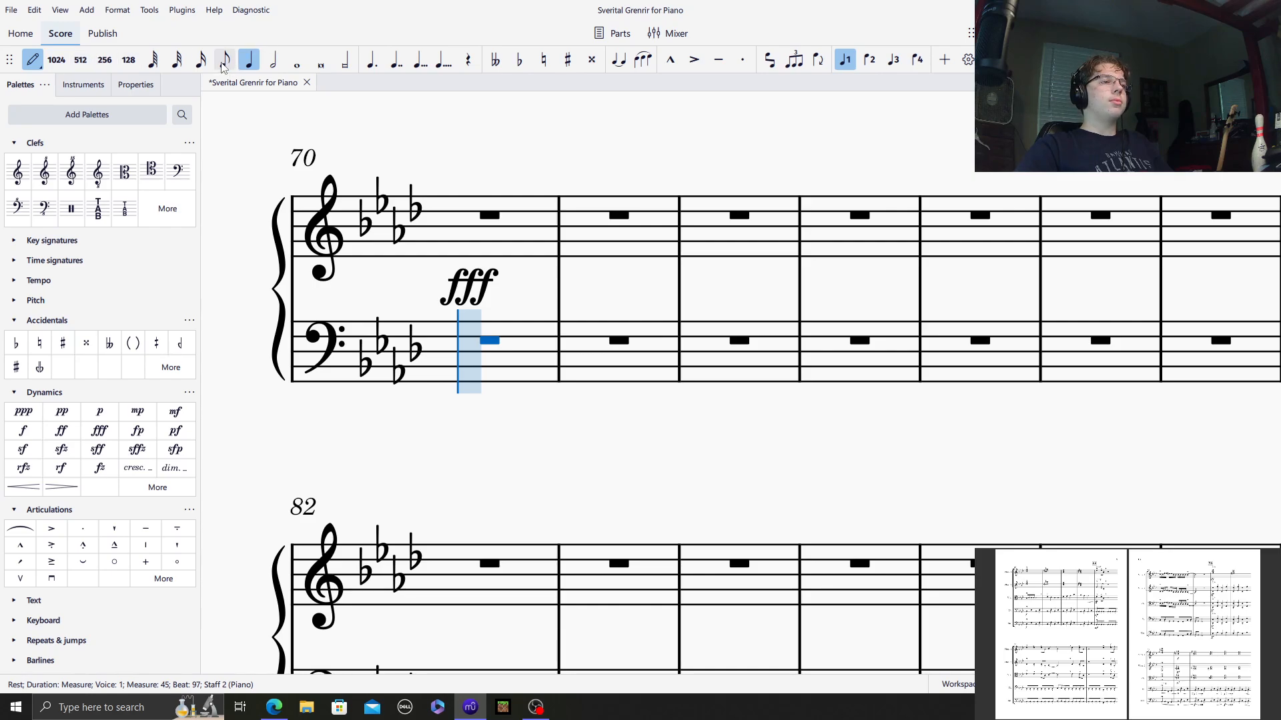
pyautogui.click(742, 59)
pyautogui.click(514, 292)
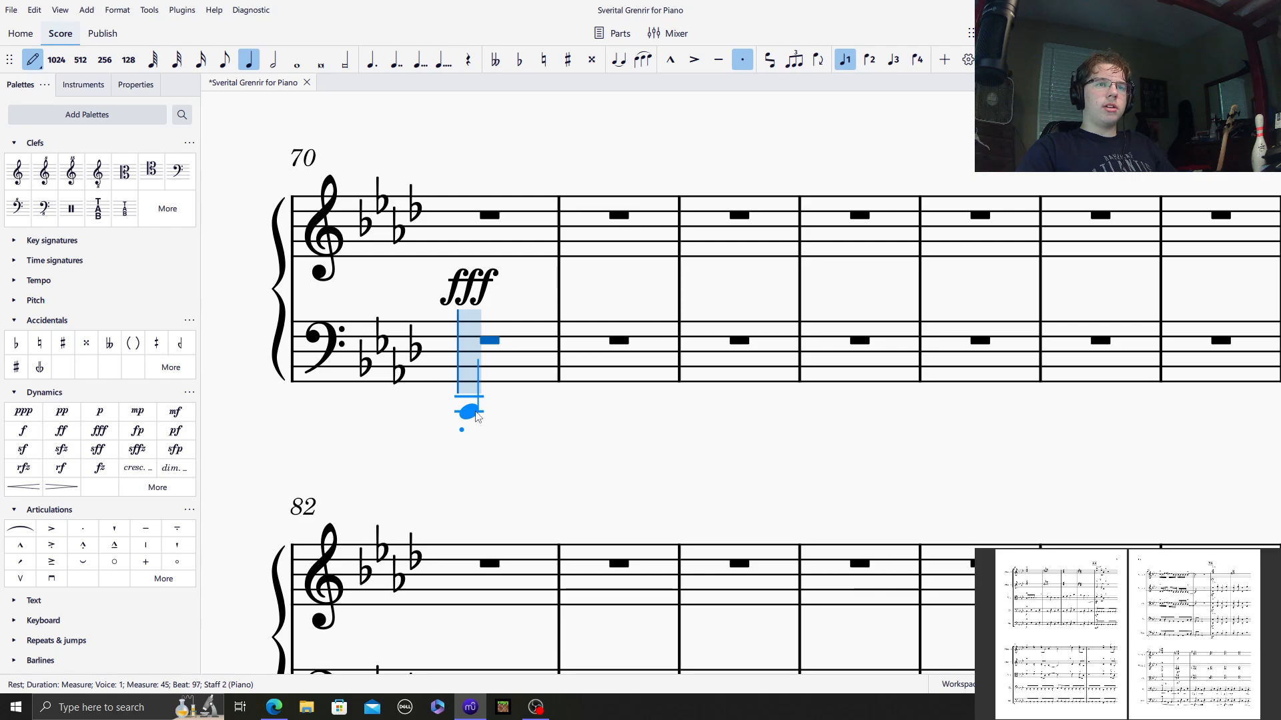
pyautogui.click(515, 397)
pyautogui.click(560, 412)
pyautogui.click(606, 400)
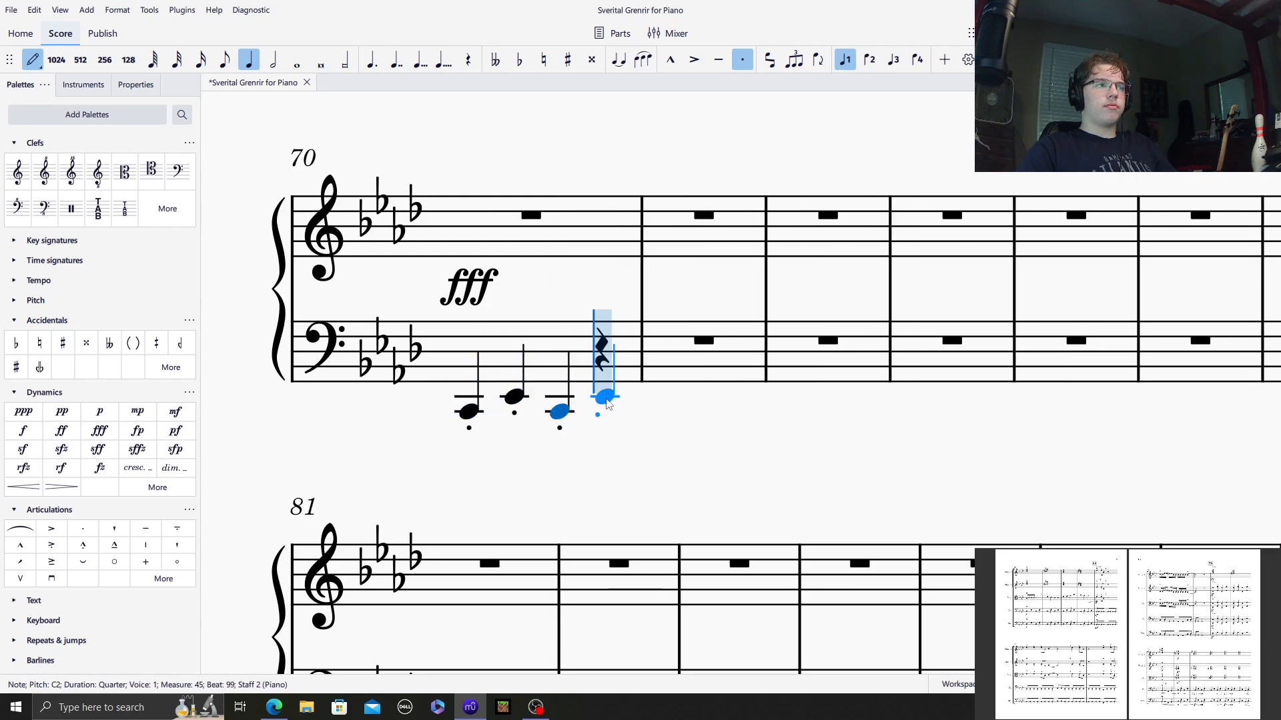
pyautogui.click(606, 398)
# Repeat the alternating staccato C2 and E♭2 quarter notes through bass measure 71.
pyautogui.click(683, 412)
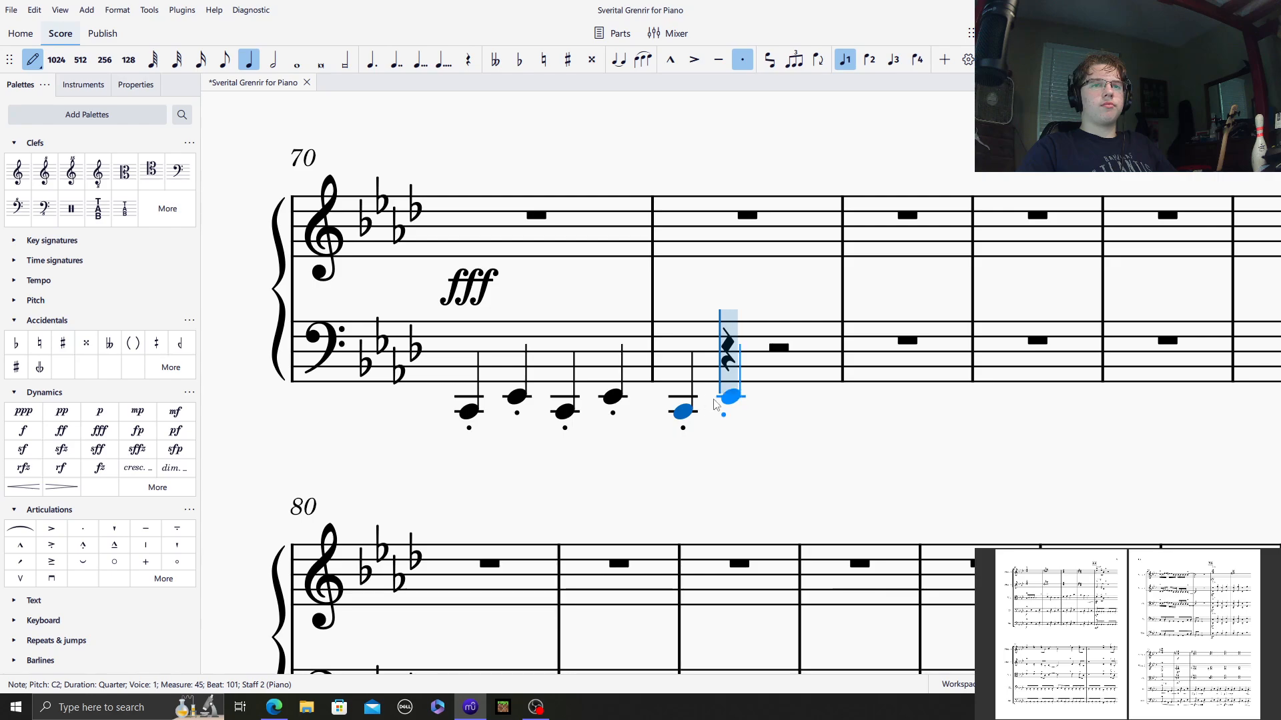
pyautogui.click(724, 399)
pyautogui.click(770, 412)
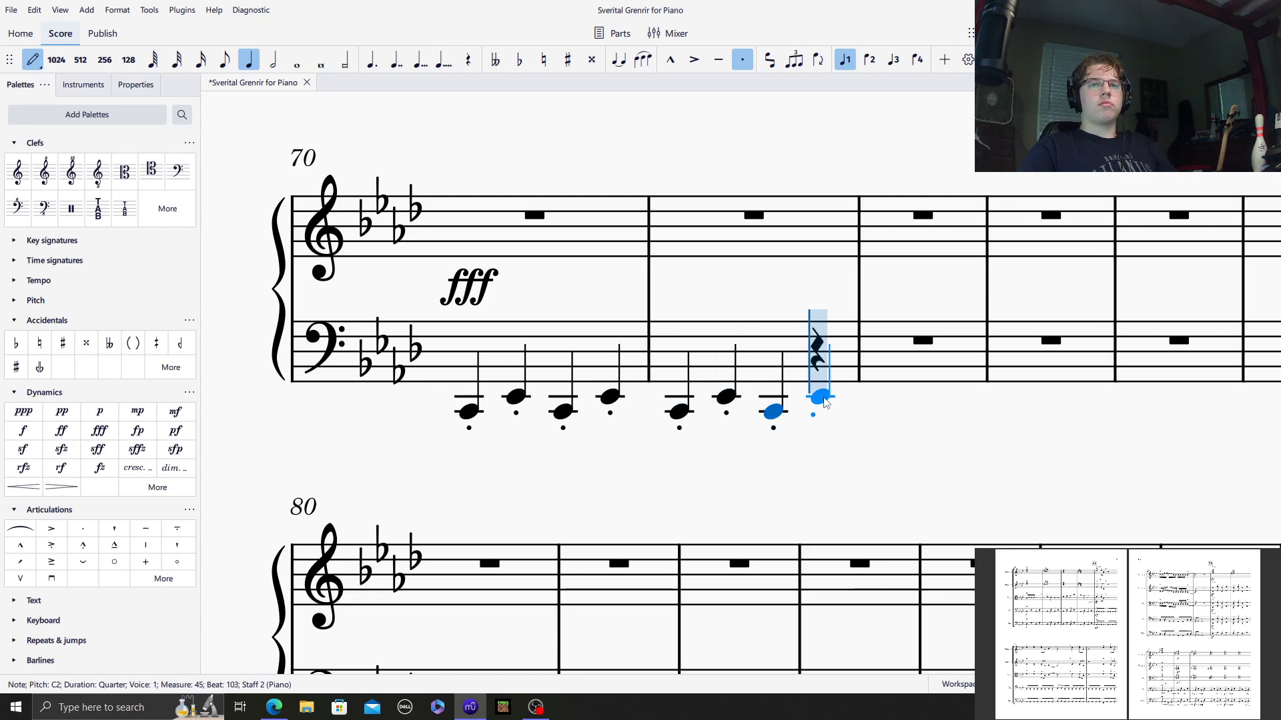
pyautogui.click(820, 397)
# Double the quarter notes in bass measures 70 and 71 an octave higher with alternating C3 and E♭3, and end note entry.
pyautogui.click(455, 361)
pyautogui.click(514, 347)
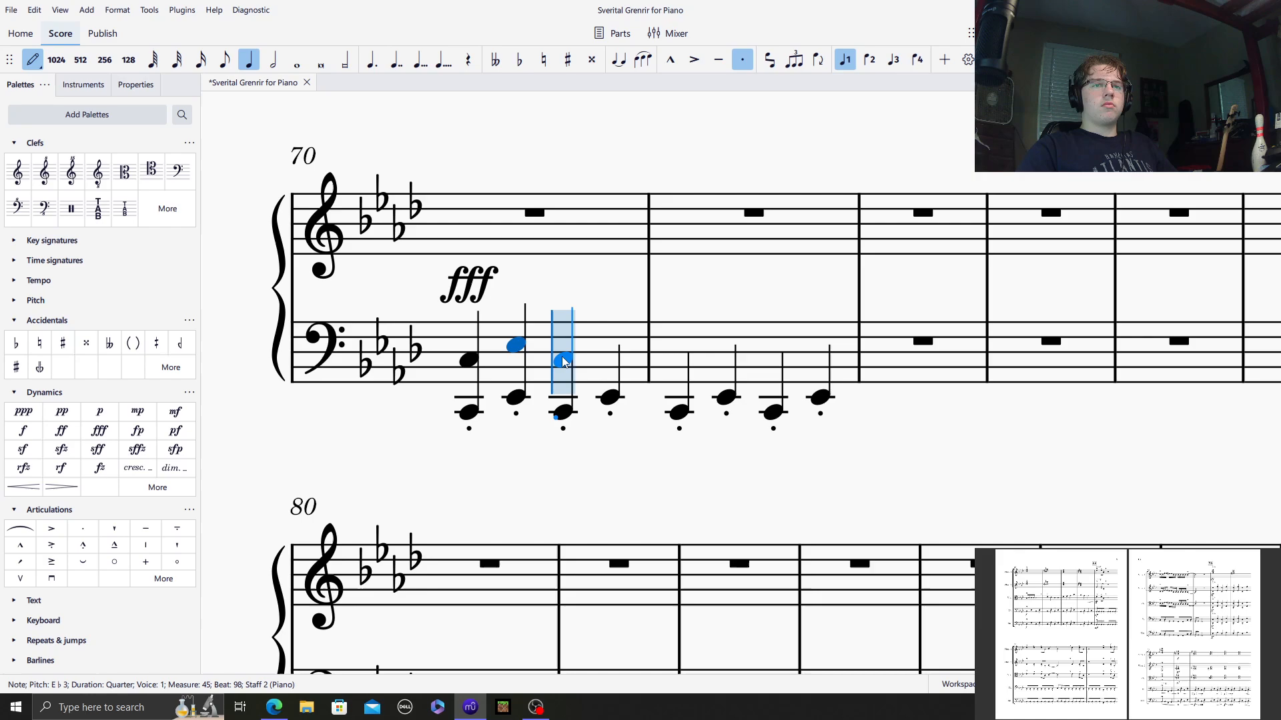
pyautogui.click(562, 358)
pyautogui.click(604, 347)
pyautogui.click(672, 360)
pyautogui.click(724, 346)
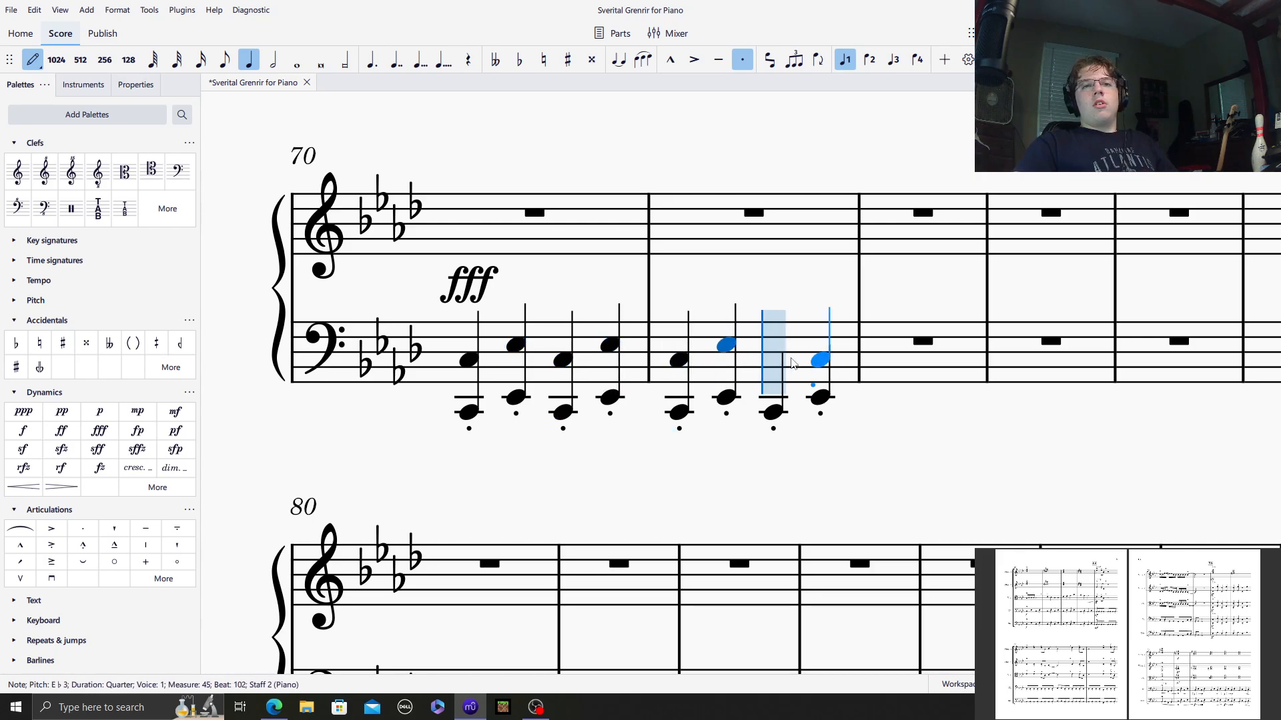
pyautogui.click(770, 361)
pyautogui.click(835, 352)
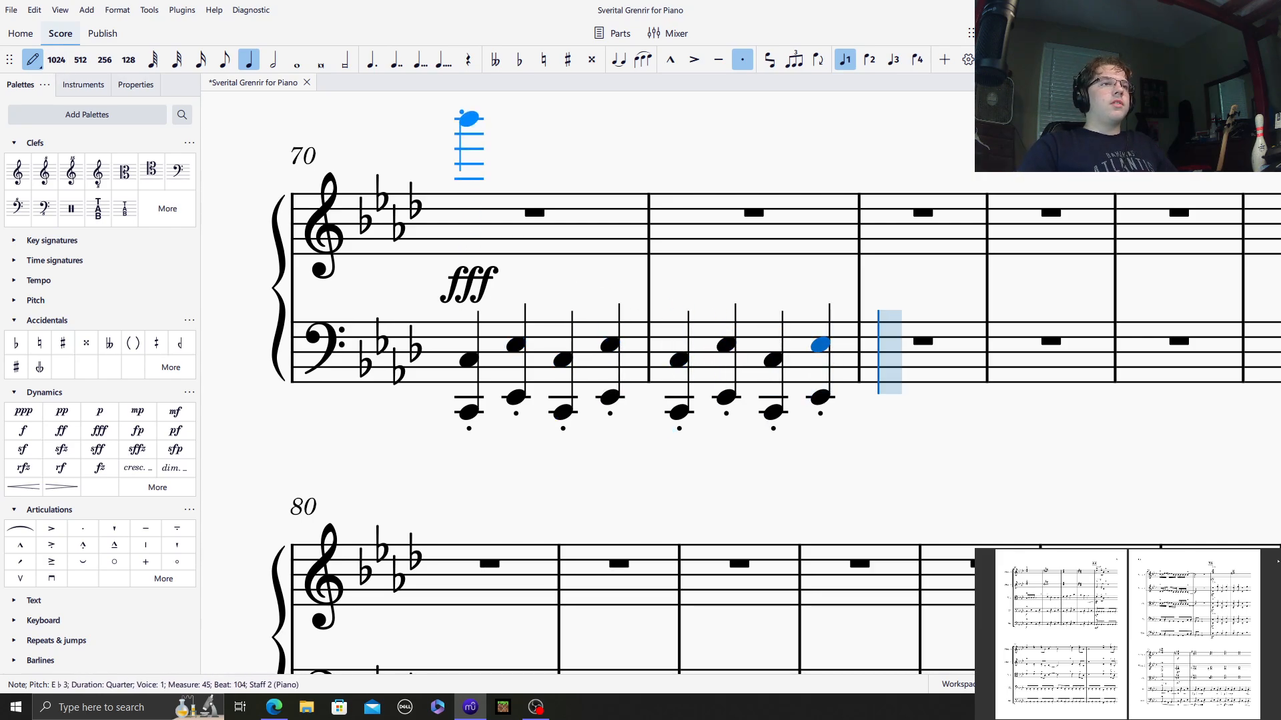
pyautogui.press('Escape')
# Enter four sixteenth notes on the first beat of treble measure 68: two C4 and two E♭4.
pyautogui.moveTo(656, 134); pyautogui.dragTo(343, 471)
pyautogui.moveTo(765, 289); pyautogui.dragTo(380, 295)
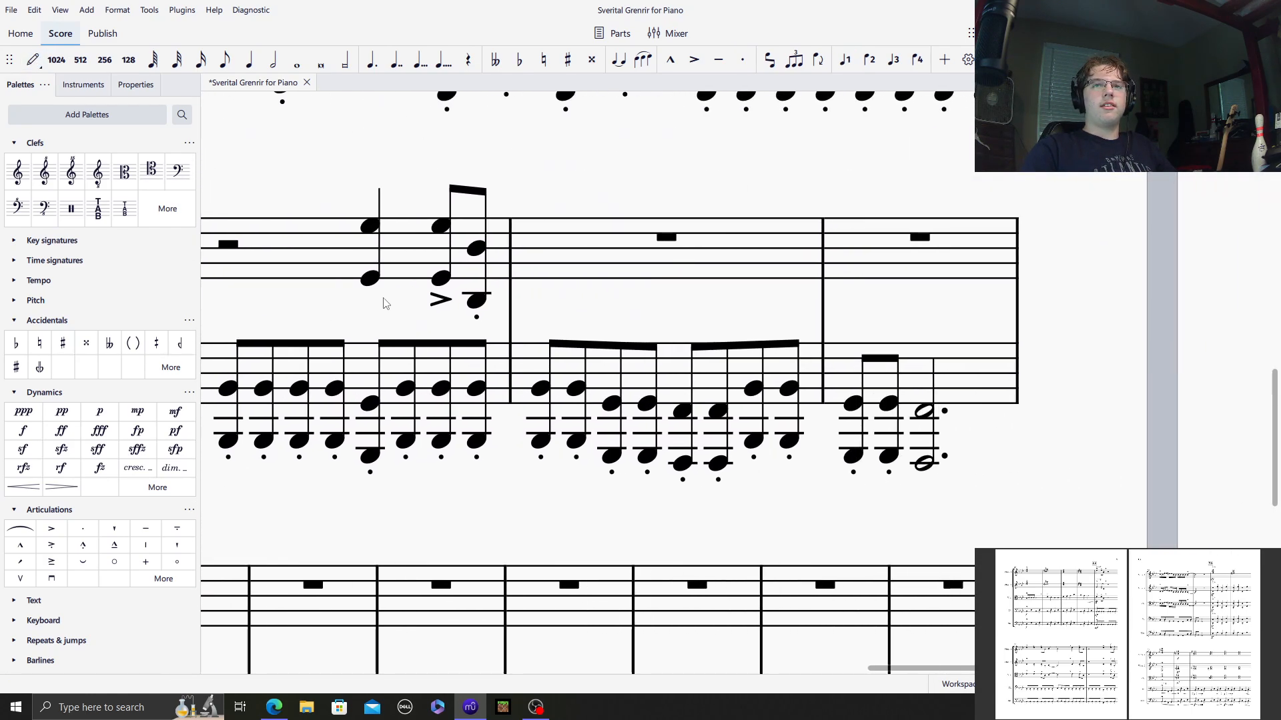
pyautogui.click(657, 266)
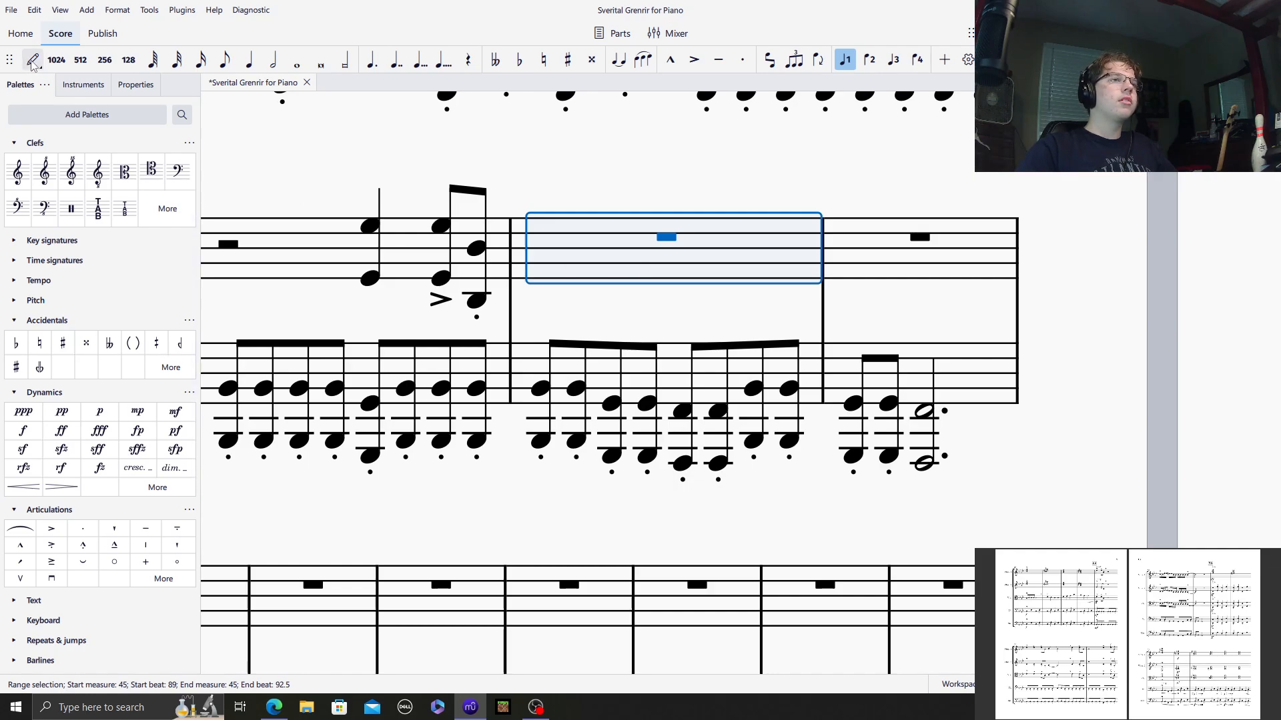
pyautogui.click(32, 61)
pyautogui.click(202, 60)
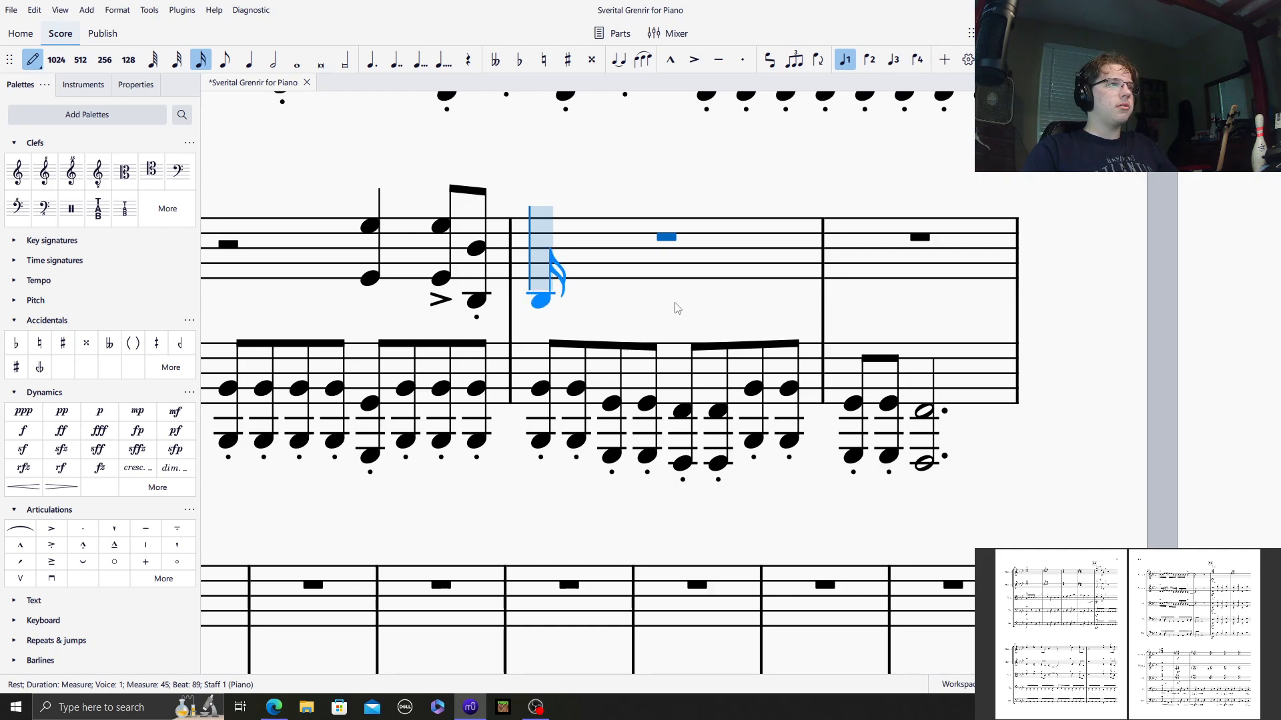
pyautogui.click(547, 304)
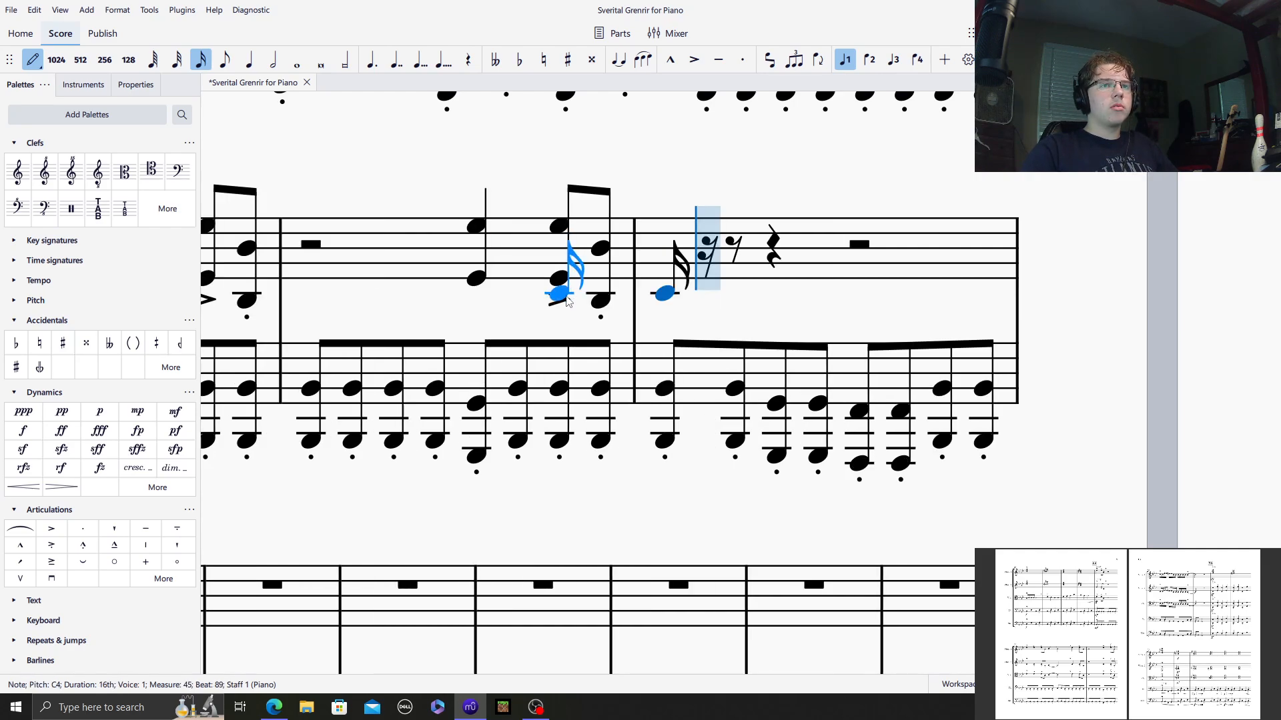
pyautogui.click(706, 294)
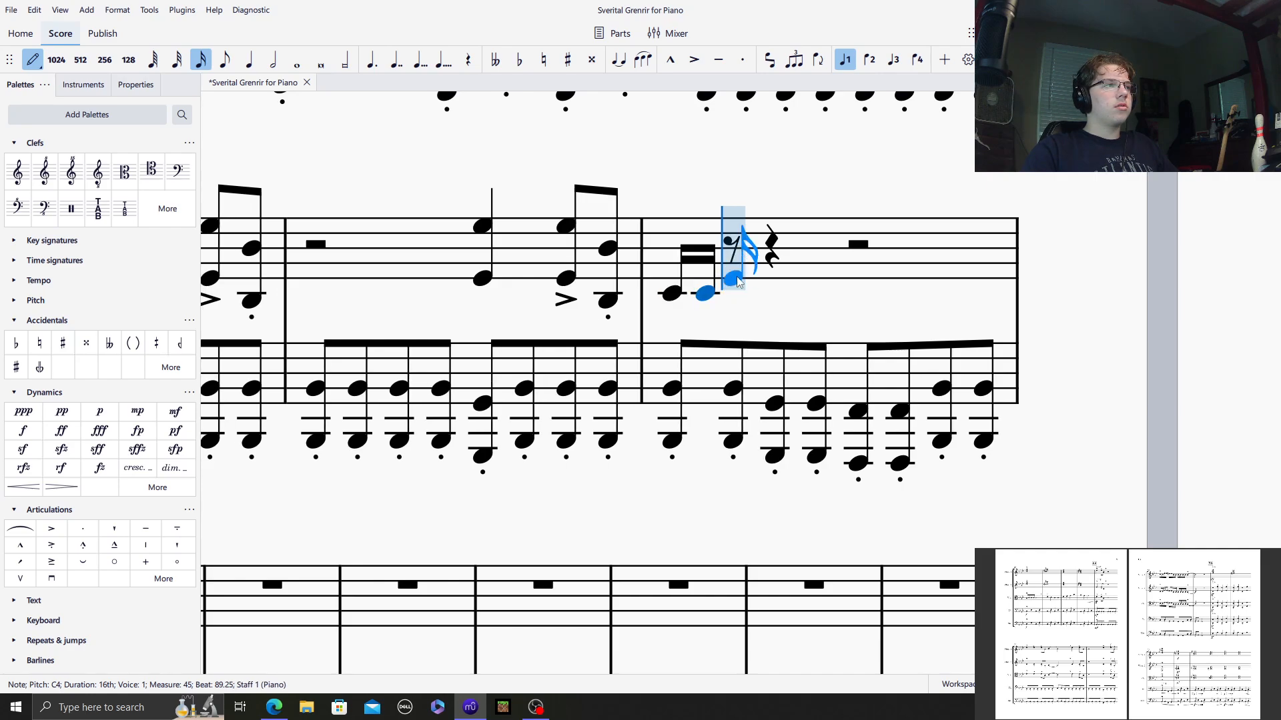
pyautogui.click(737, 276)
pyautogui.click(770, 277)
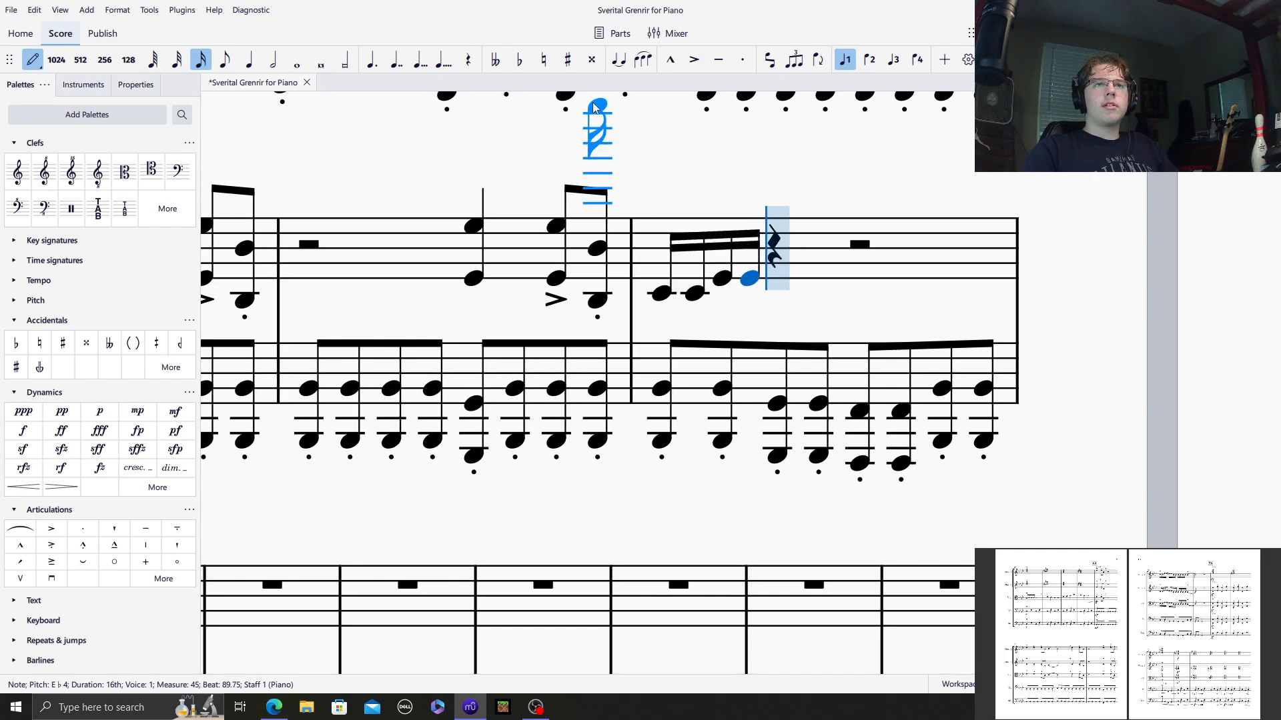
# Fill the second beat of treble measure 68 with sixteenth notes: two D♮4 and two B♭3.
pyautogui.click(545, 60)
pyautogui.click(771, 283)
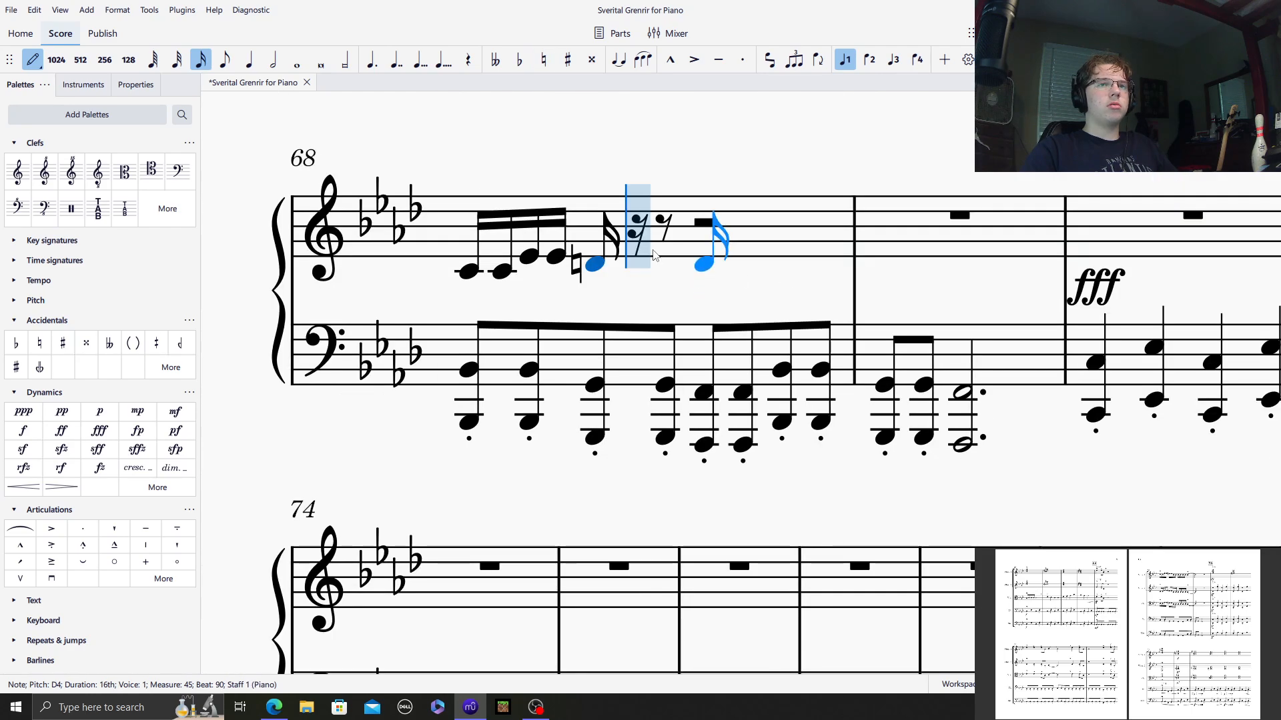
pyautogui.click(653, 256)
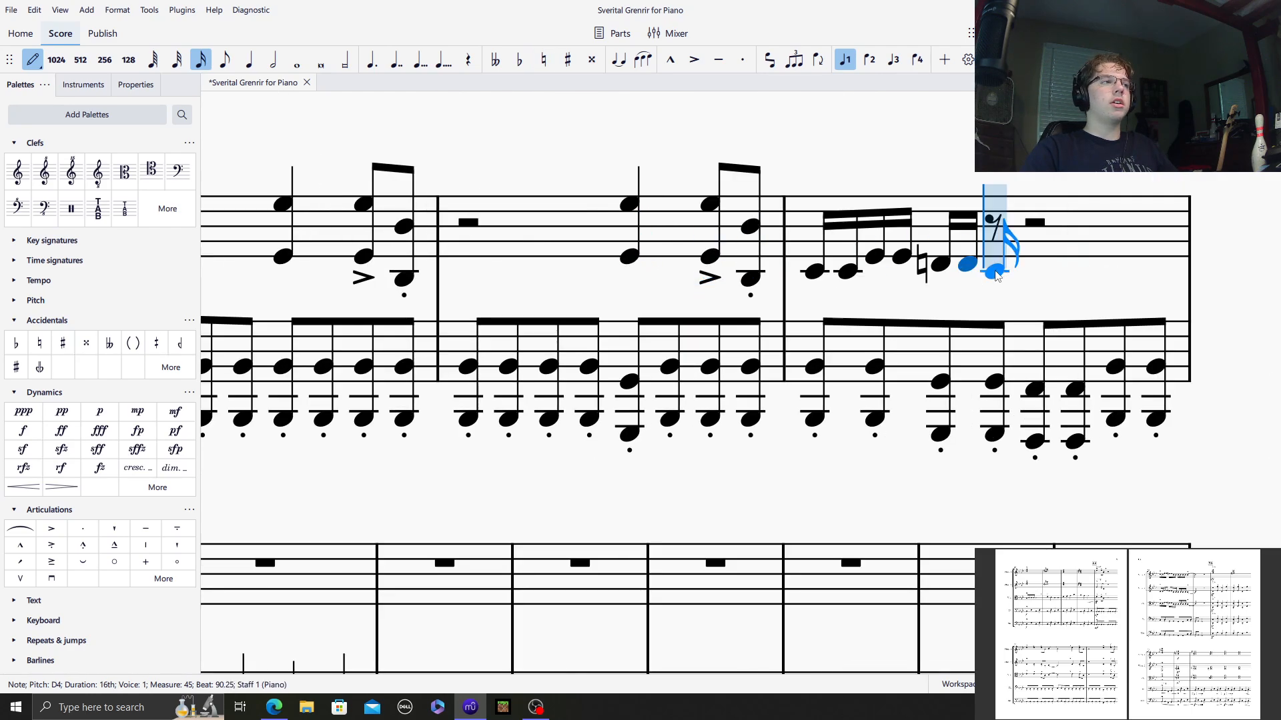
pyautogui.click(996, 283)
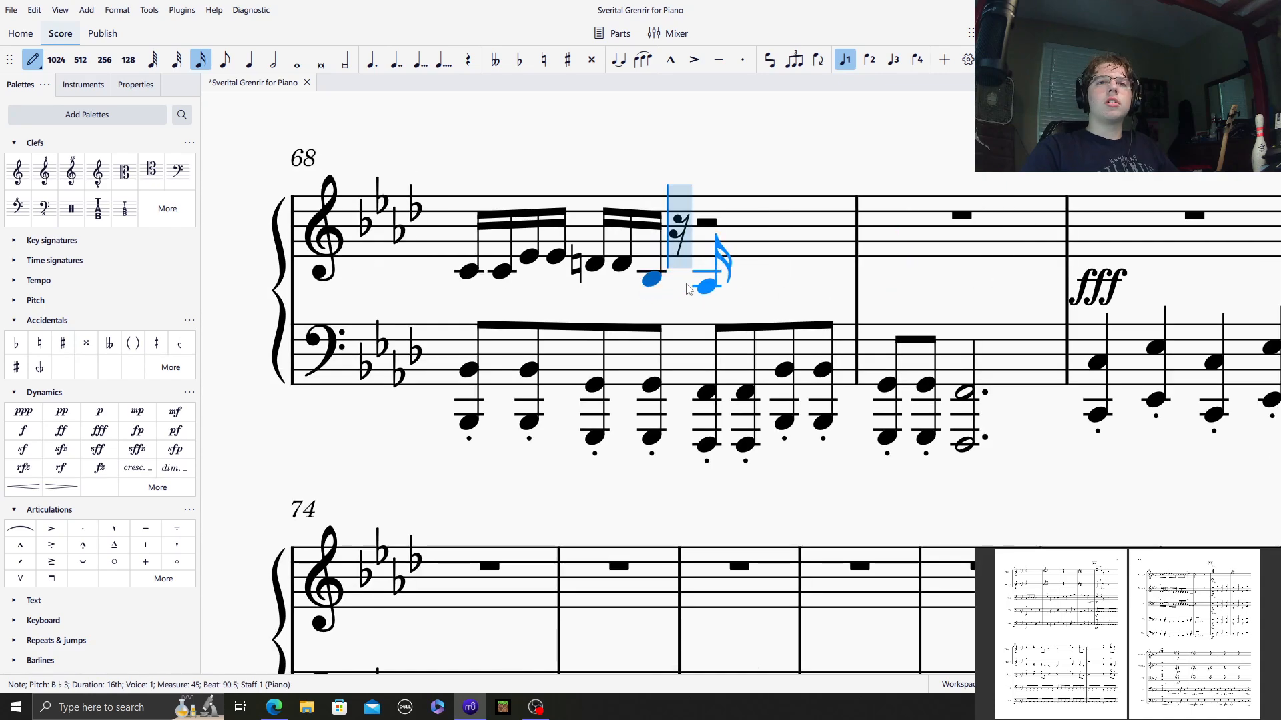
pyautogui.click(697, 284)
# Enter four B♭3 sixteenth notes on the third beat of treble measure 68.
pyautogui.click(723, 284)
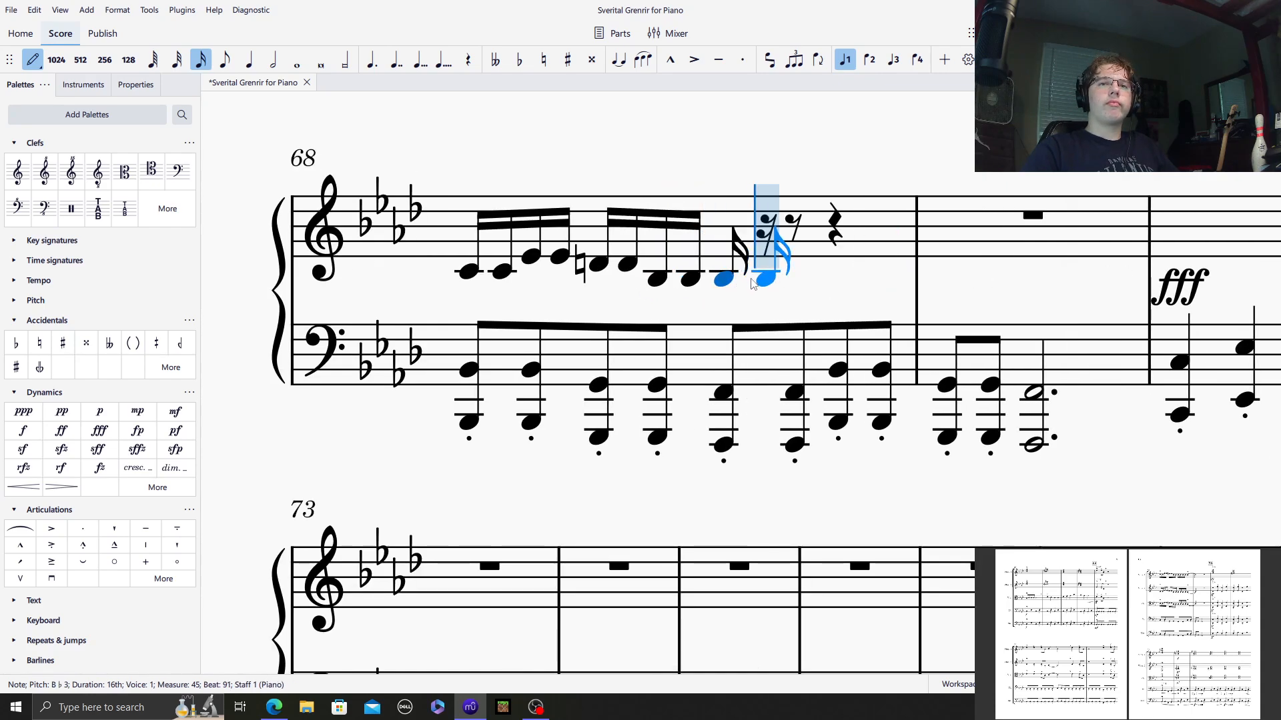
pyautogui.click(754, 283)
pyautogui.click(787, 282)
pyautogui.click(820, 280)
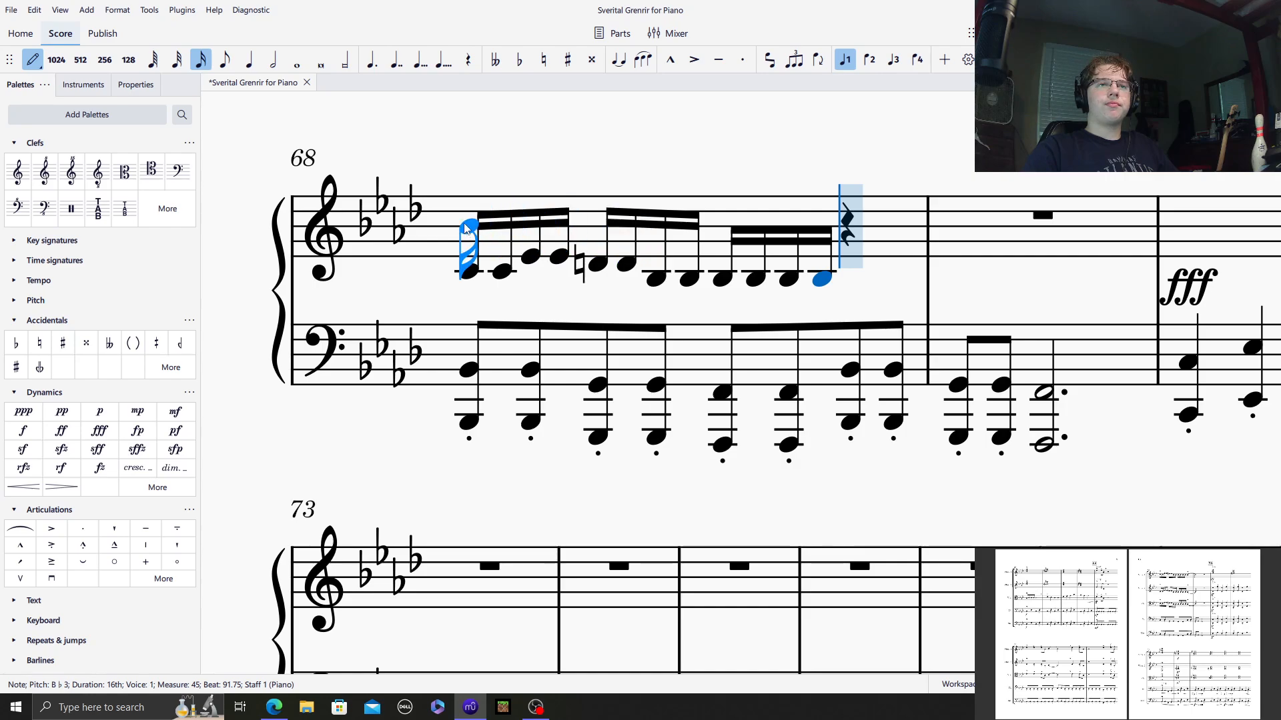
# Double the first six sixteenth notes of treble measure 68 an octave higher with pairs of C5, E♭5 and D♮5.
pyautogui.keyDown('shift'); pyautogui.click(469, 219); pyautogui.keyUp('shift')
pyautogui.keyDown('shift'); pyautogui.click(502, 219); pyautogui.keyUp('shift')
pyautogui.keyDown('shift'); pyautogui.click(530, 203); pyautogui.keyUp('shift')
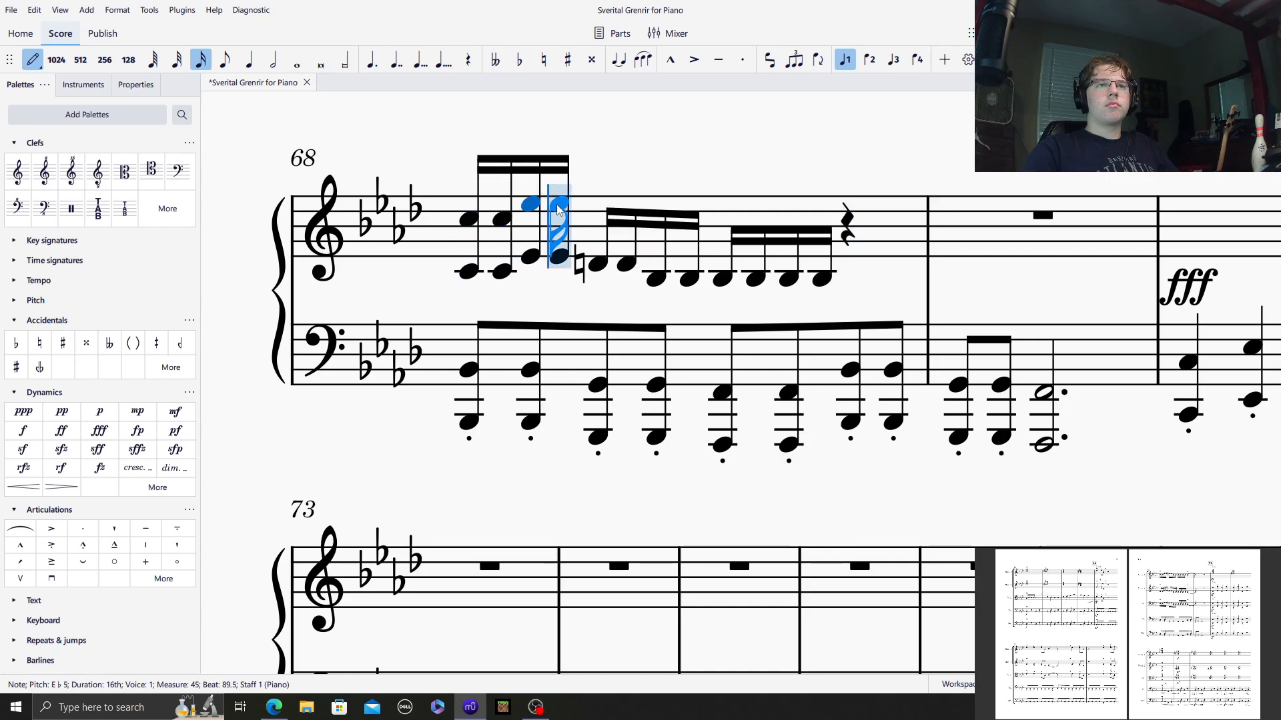
pyautogui.keyDown('shift'); pyautogui.click(559, 203); pyautogui.keyUp('shift')
pyautogui.keyDown('shift'); pyautogui.click(598, 211); pyautogui.keyUp('shift')
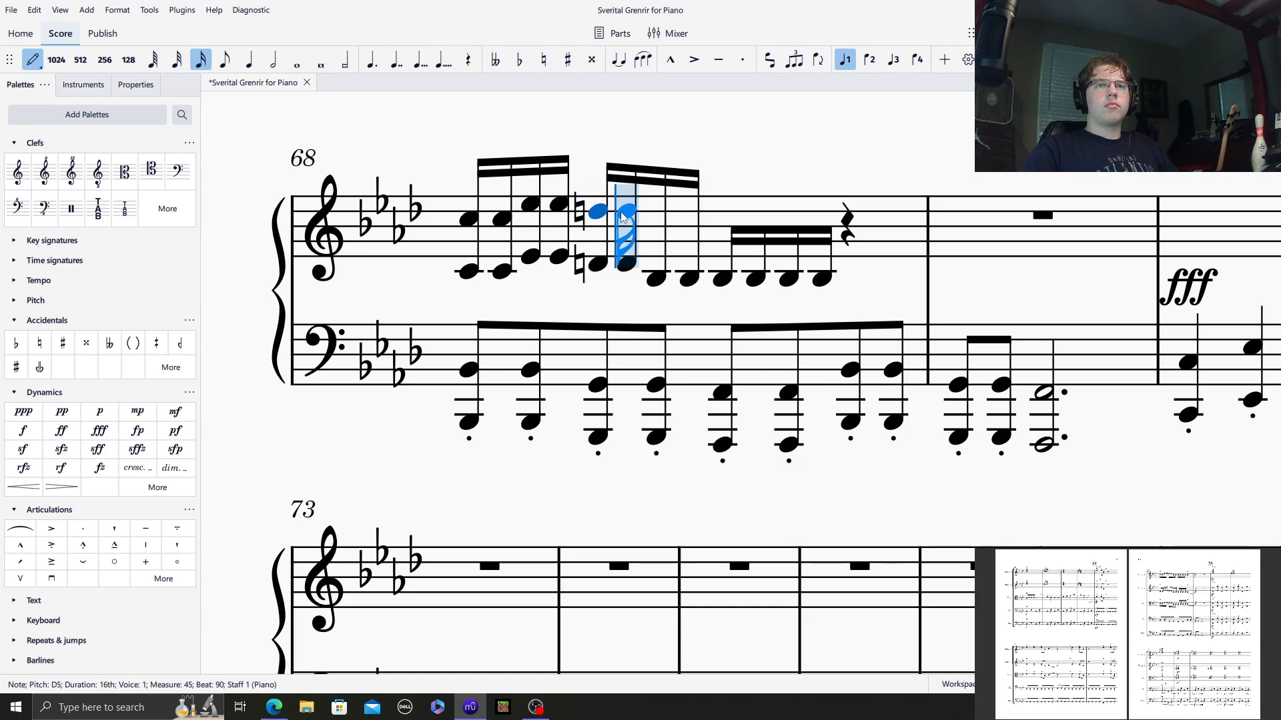
pyautogui.keyDown('shift'); pyautogui.click(626, 212); pyautogui.keyUp('shift')
# Double the six B♭3 sixteenth notes in treble measure 68 with B♭4, correcting the misplaced pitch on the last one.
pyautogui.keyDown('shift'); pyautogui.click(658, 228); pyautogui.keyUp('shift')
pyautogui.keyDown('shift'); pyautogui.click(690, 227); pyautogui.keyUp('shift')
pyautogui.keyDown('shift'); pyautogui.click(722, 227); pyautogui.keyUp('shift')
pyautogui.keyDown('shift'); pyautogui.click(755, 227); pyautogui.keyUp('shift')
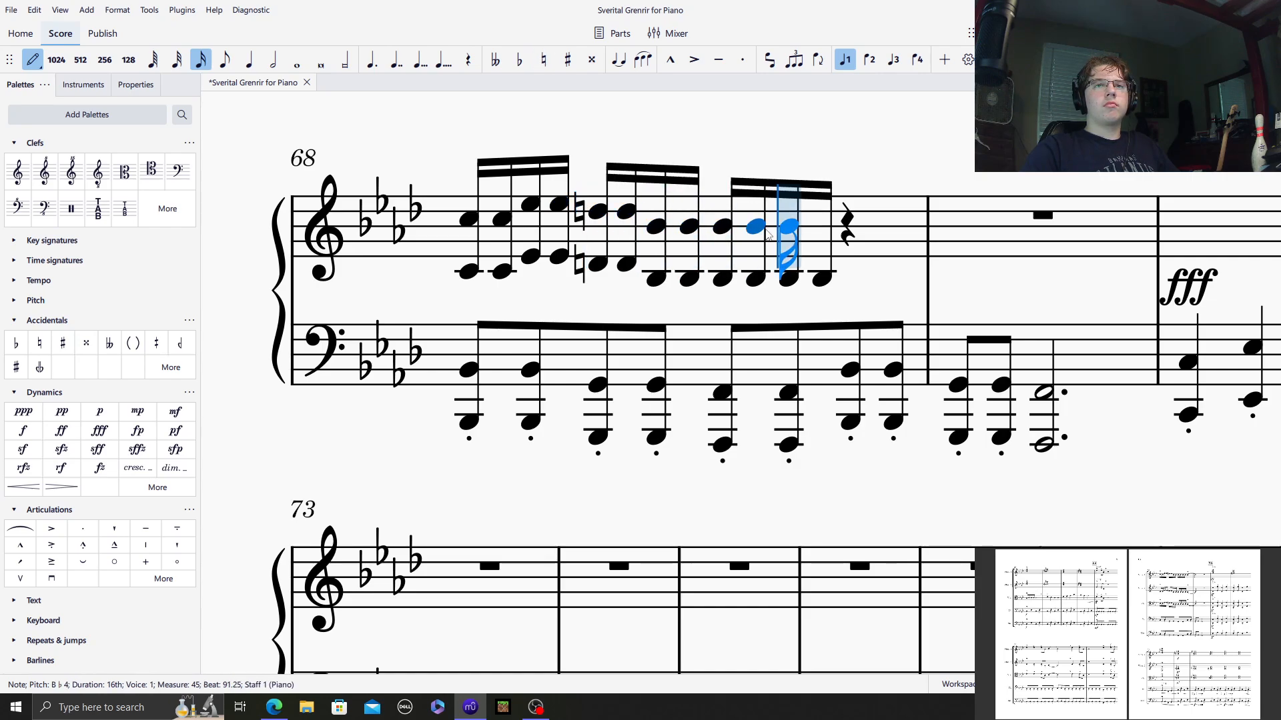
pyautogui.keyDown('shift'); pyautogui.click(788, 228); pyautogui.keyUp('shift')
pyautogui.keyDown('shift'); pyautogui.click(821, 233); pyautogui.keyUp('shift')
pyautogui.hotkey('ctrl', 'z')
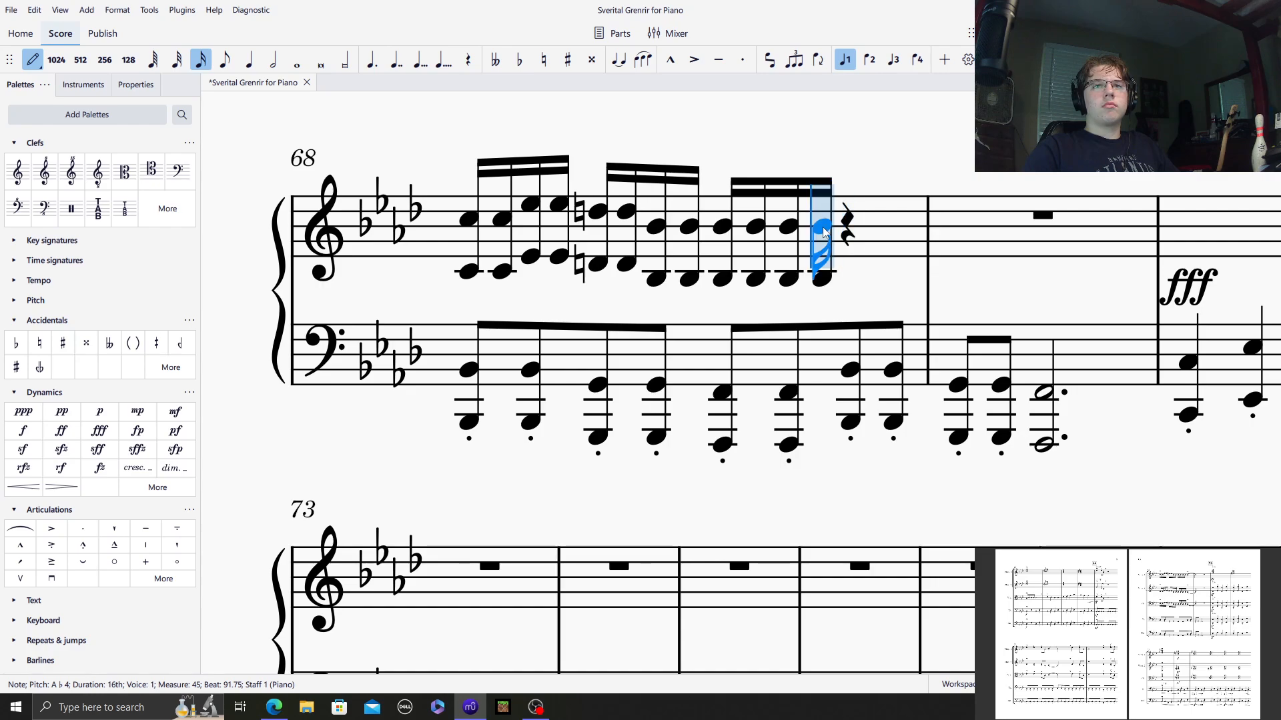
pyautogui.keyDown('shift'); pyautogui.click(821, 227); pyautogui.keyUp('shift')
# Enter a quarter-note B♭3–B♭4 octave with a marcato accent on beat 4 of treble measure 68.
pyautogui.click(258, 65)
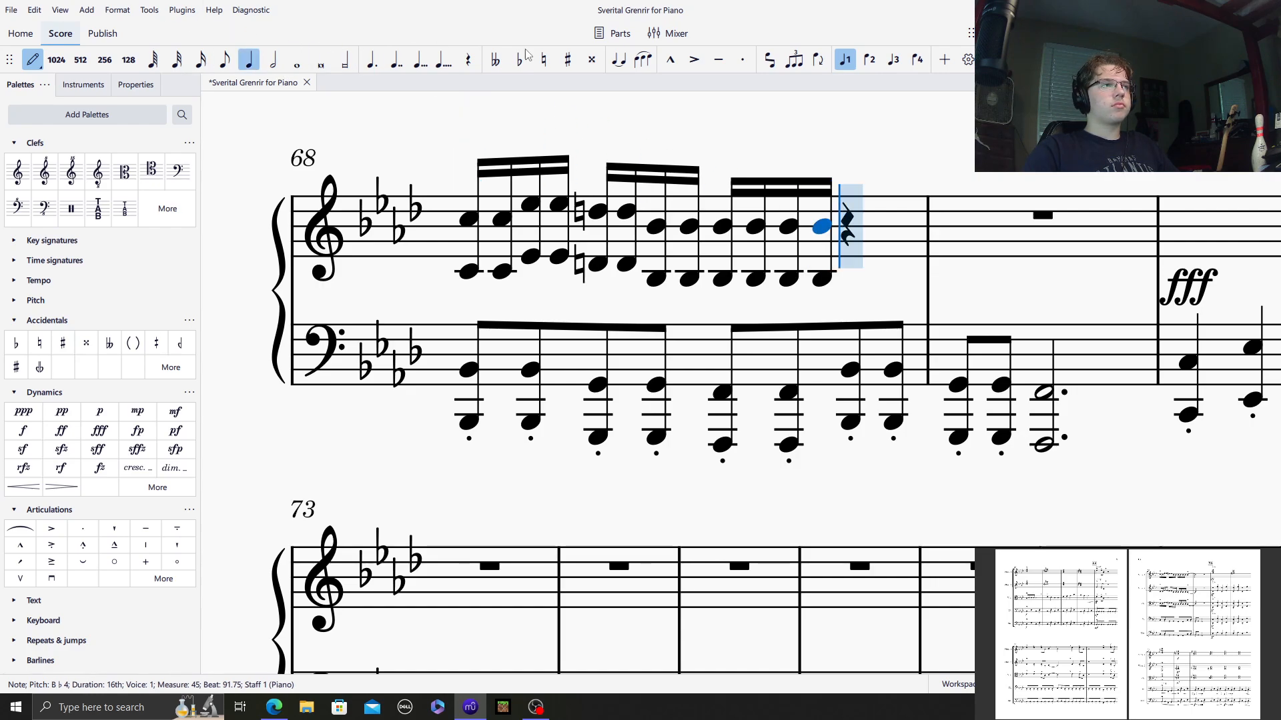
pyautogui.click(672, 61)
pyautogui.click(859, 231)
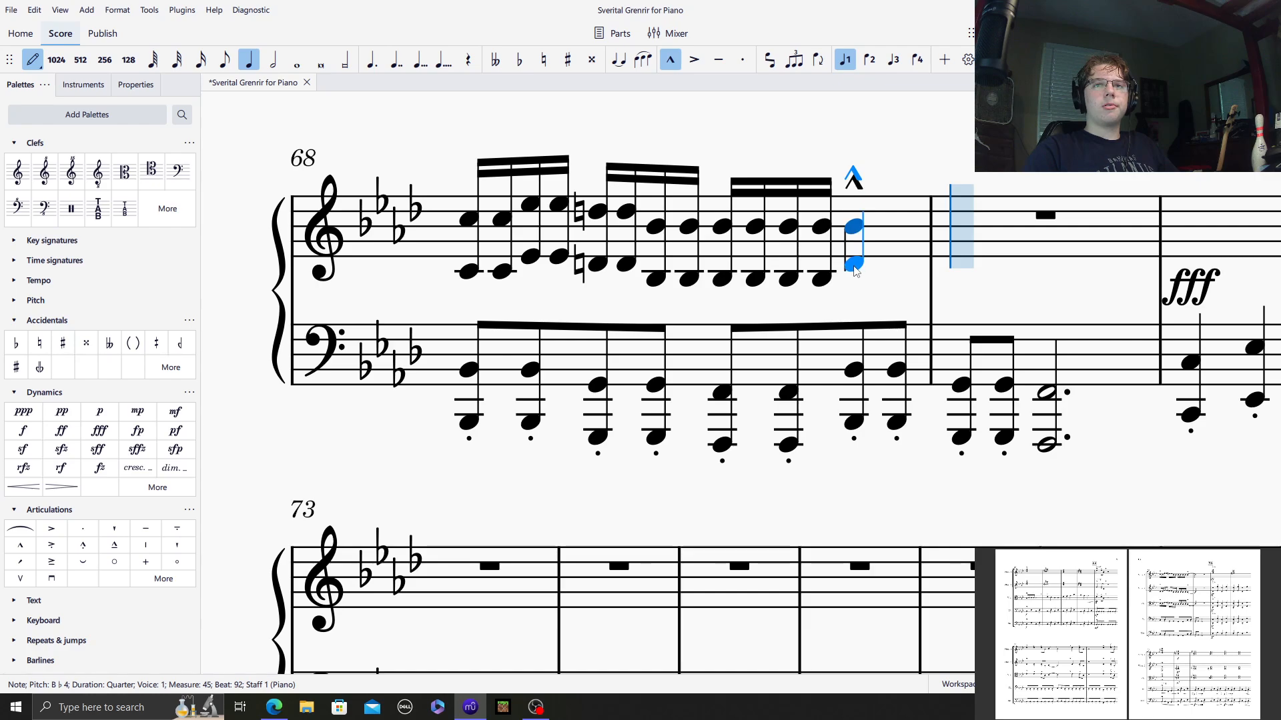
pyautogui.click(849, 285)
# Turn off marcato and tie the B♭ octave to a half-note octave at the start of treble measure 69.
pyautogui.click(667, 63)
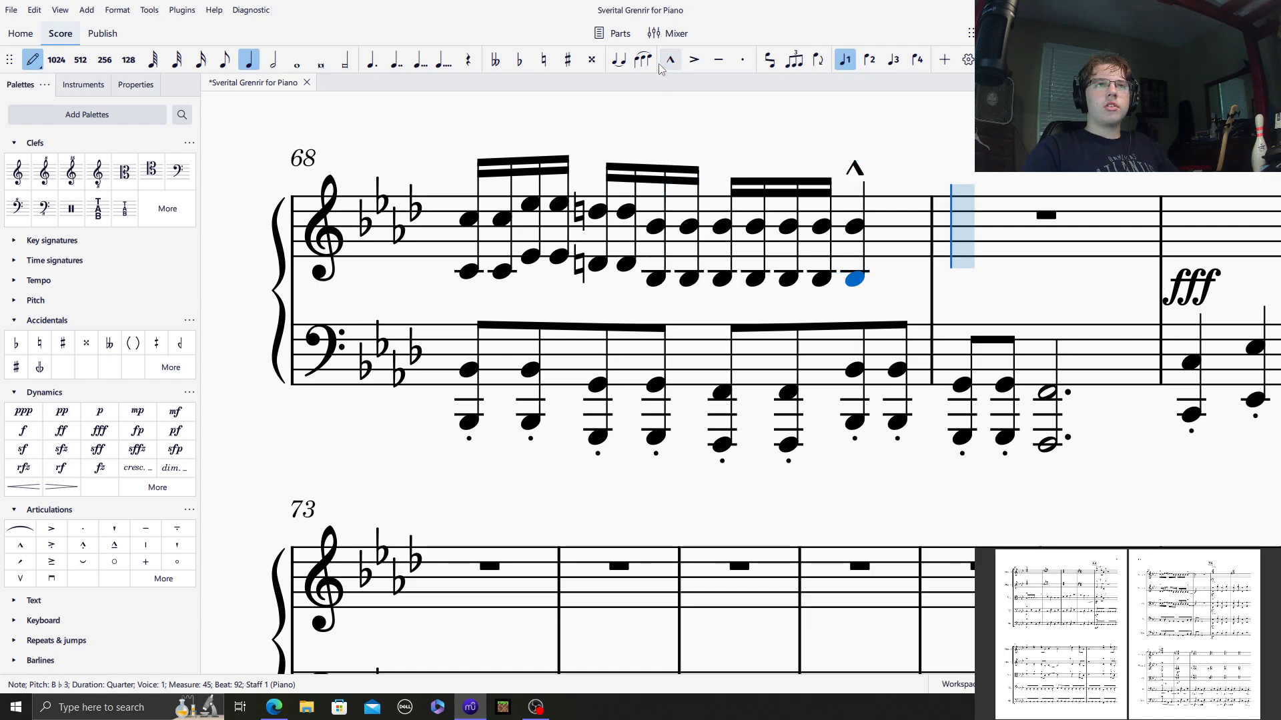
pyautogui.click(272, 63)
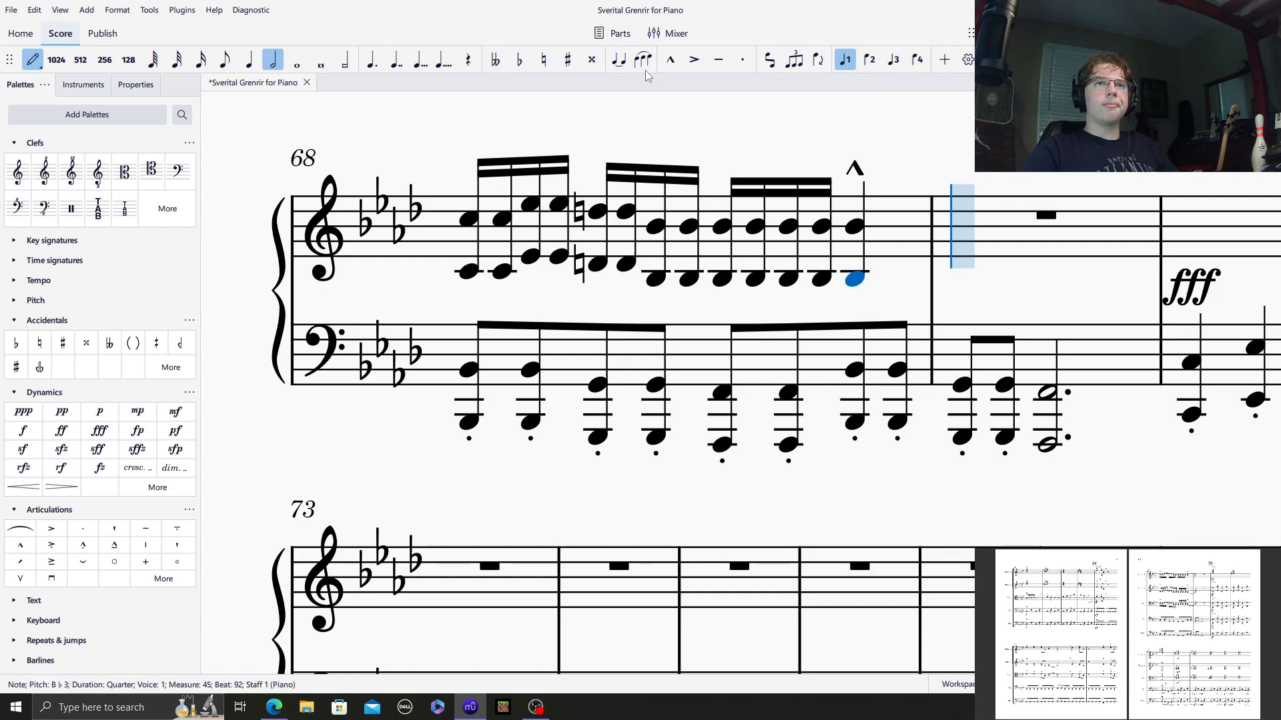
pyautogui.click(620, 61)
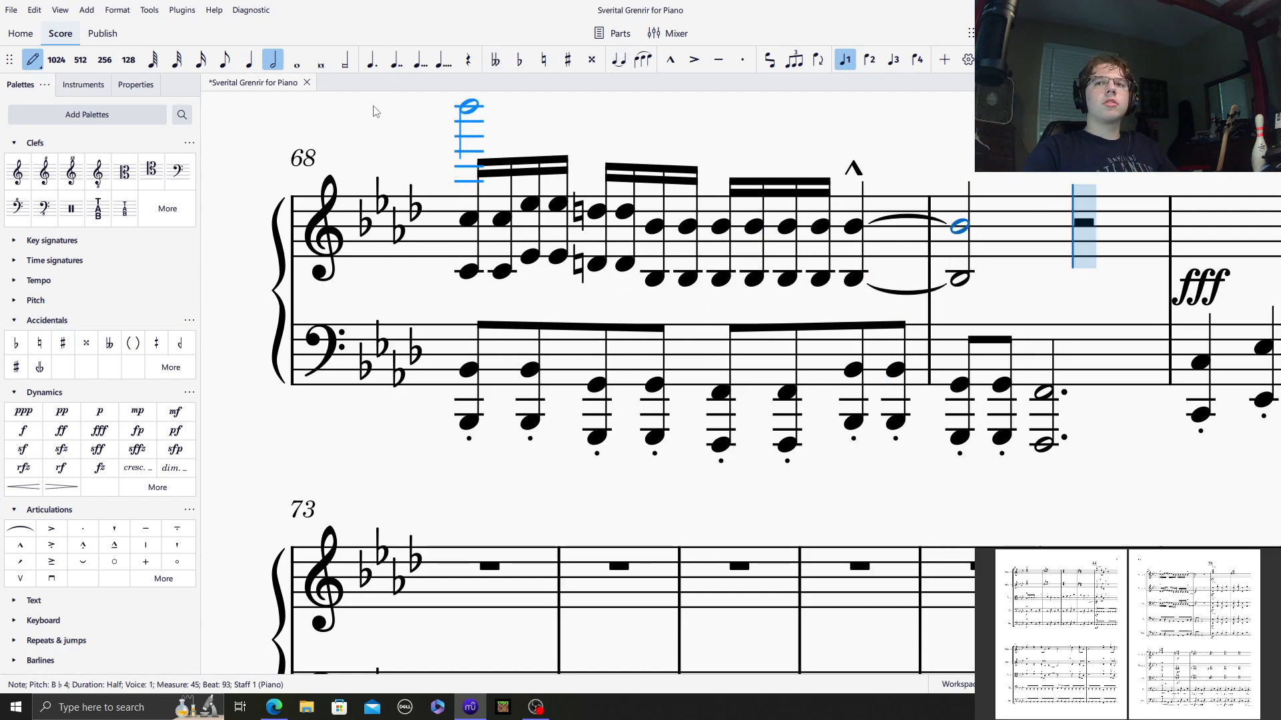
# Enter a whole-note chord of F5, A♭5 and D♭6 in treble measure 70.
pyautogui.click(295, 61)
pyautogui.press('c')
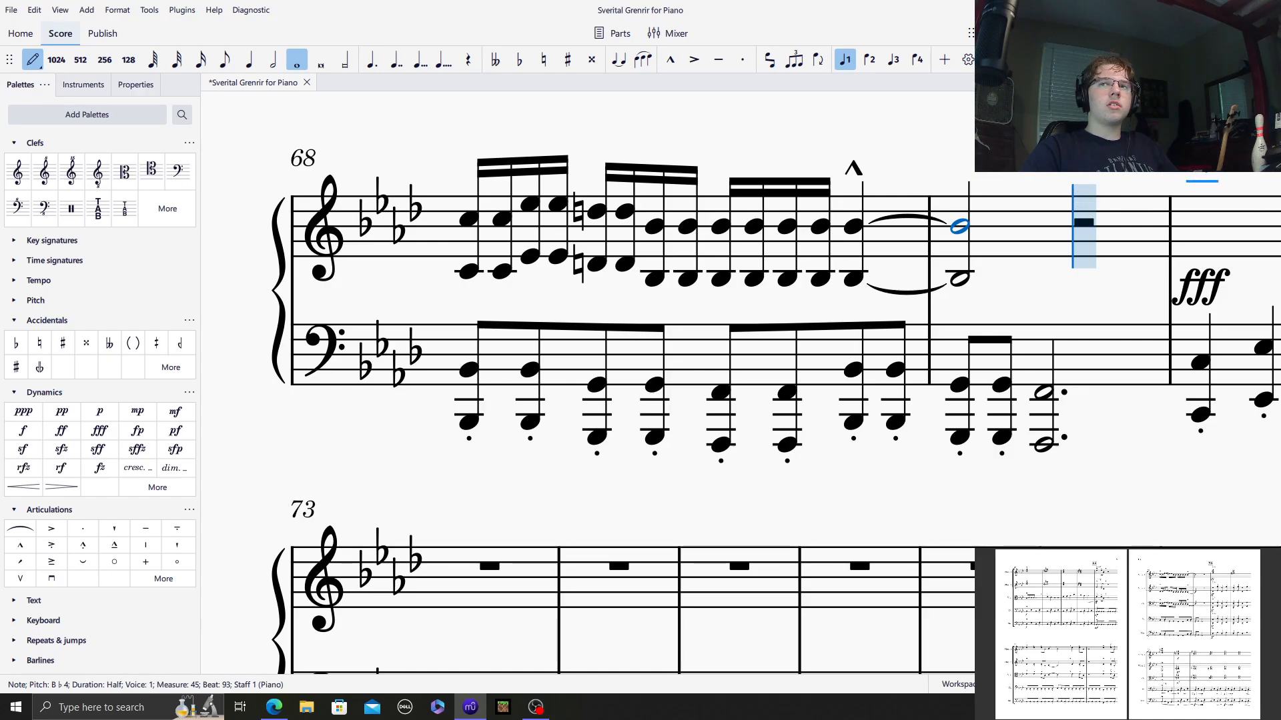
pyautogui.click(1202, 160)
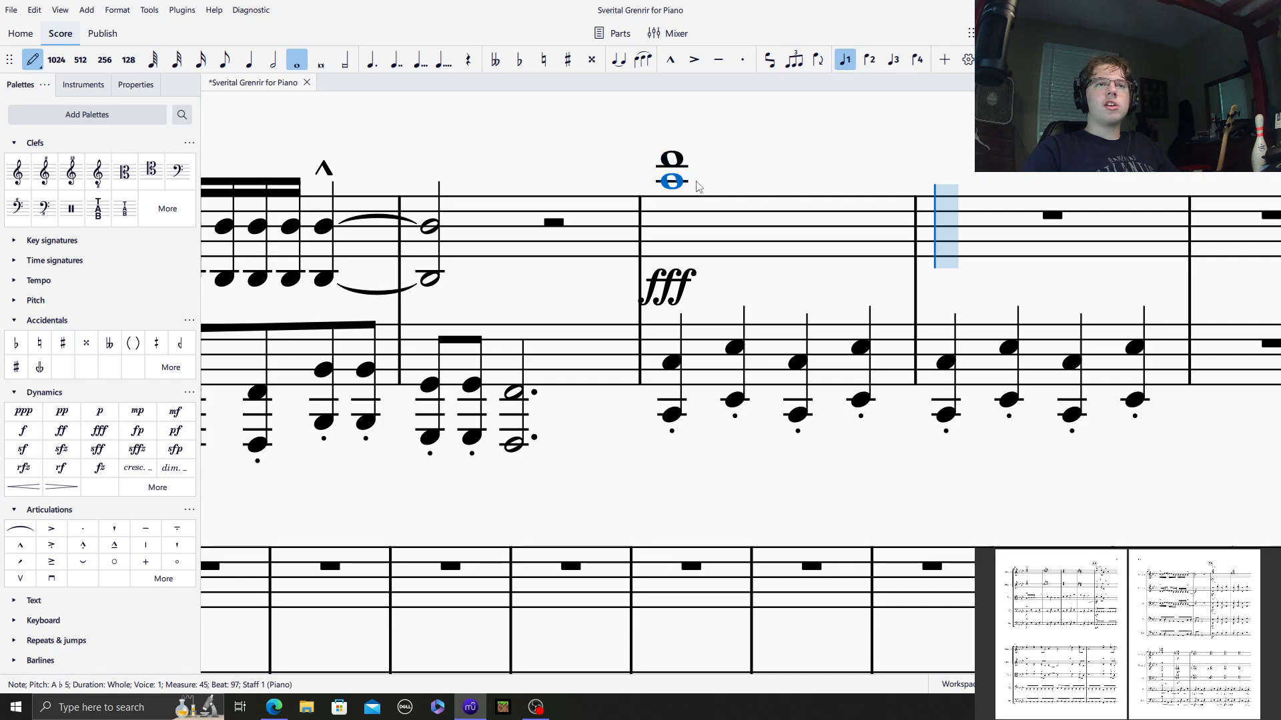
pyautogui.click(679, 196)
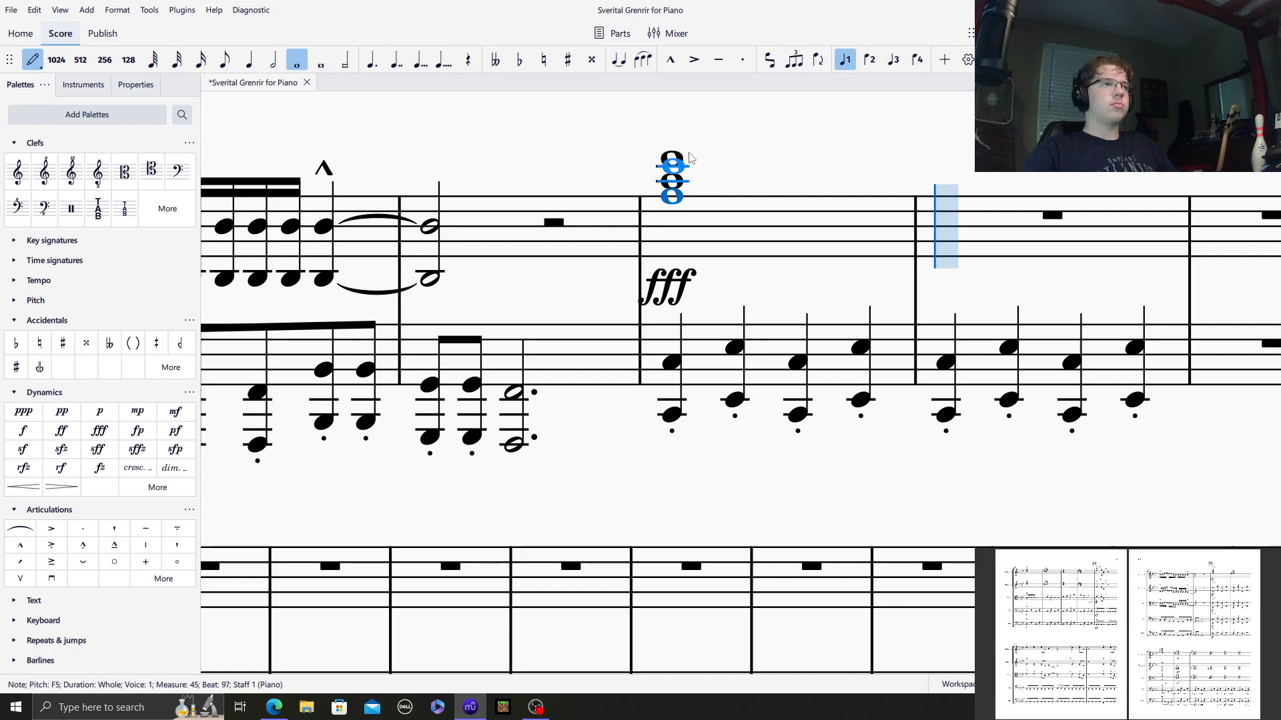
# Enter a whole-note chord of E♮5, G5 and C6 in treble measure 71.
pyautogui.click(948, 167)
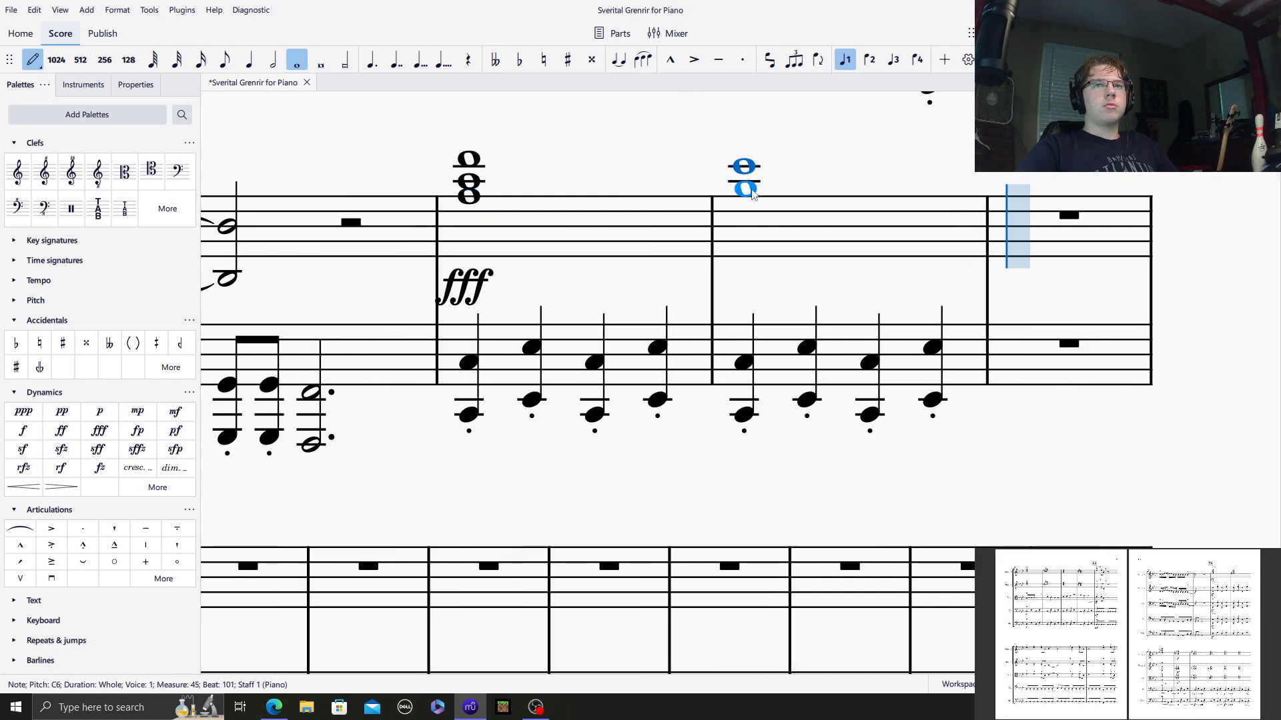
pyautogui.click(750, 191)
pyautogui.click(543, 59)
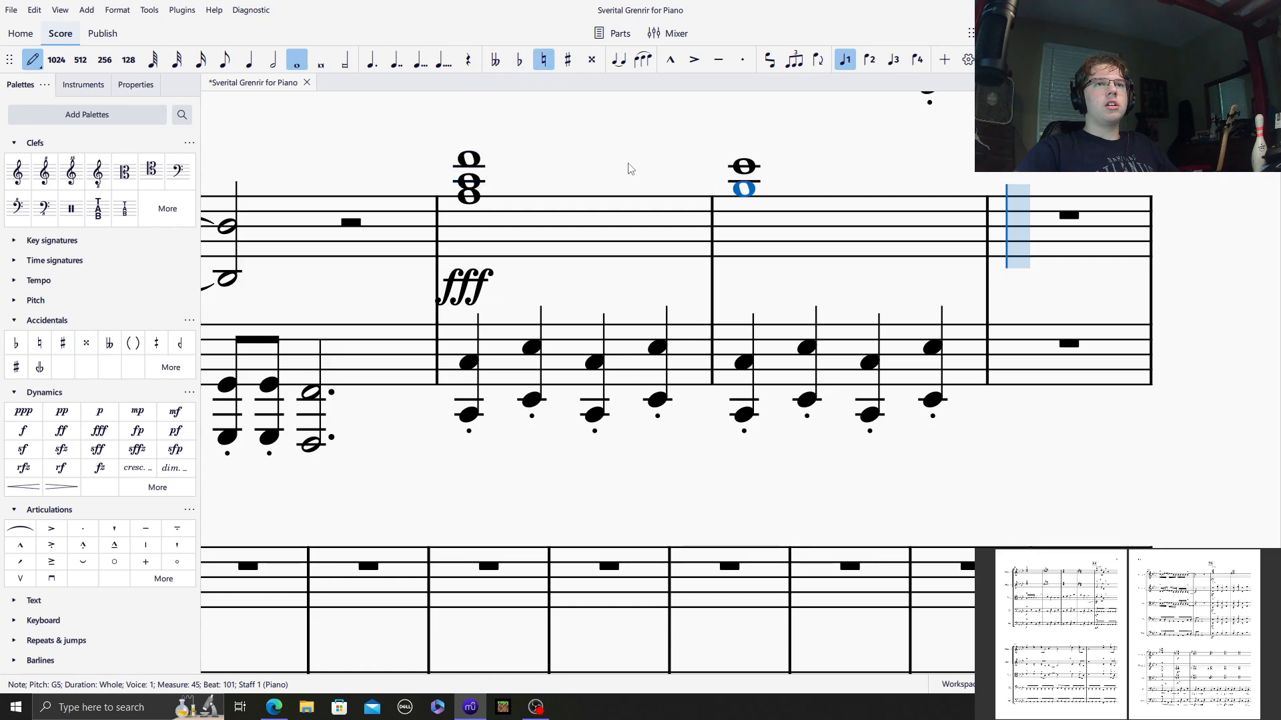
pyautogui.click(745, 205)
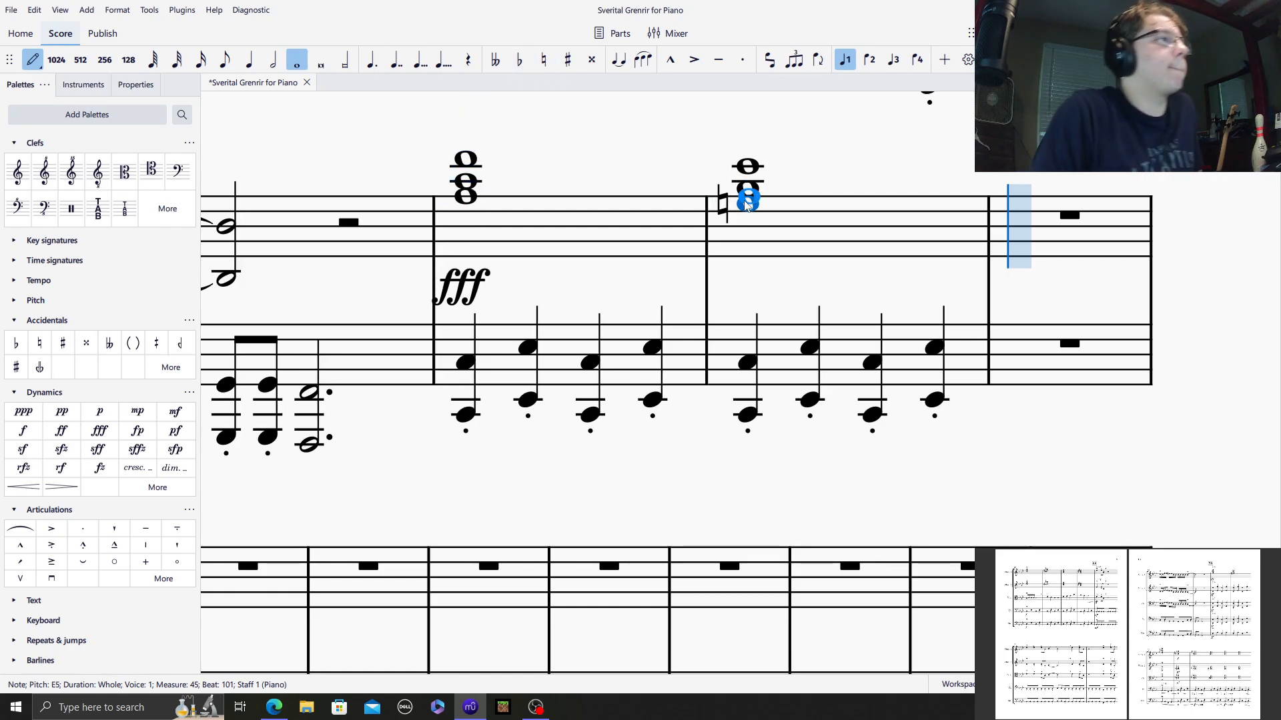
pyautogui.click(519, 59)
pyautogui.click(1025, 165)
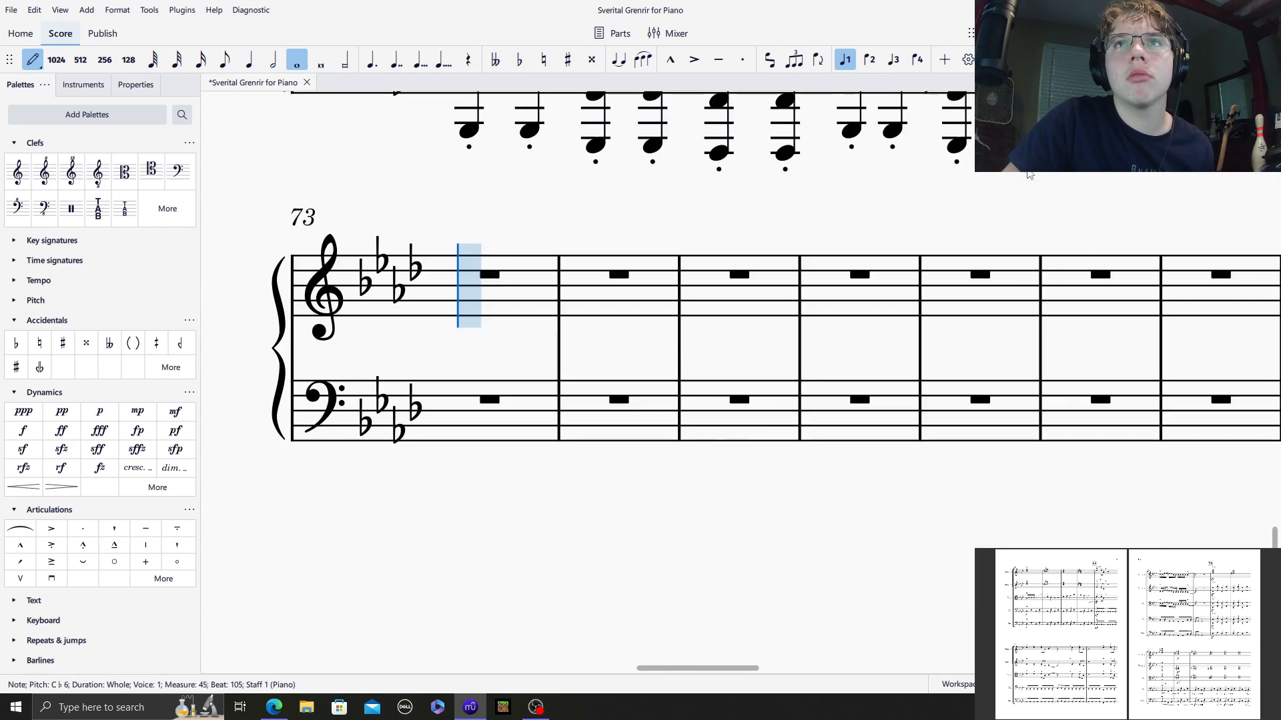
pyautogui.scroll(3, 614, 401)
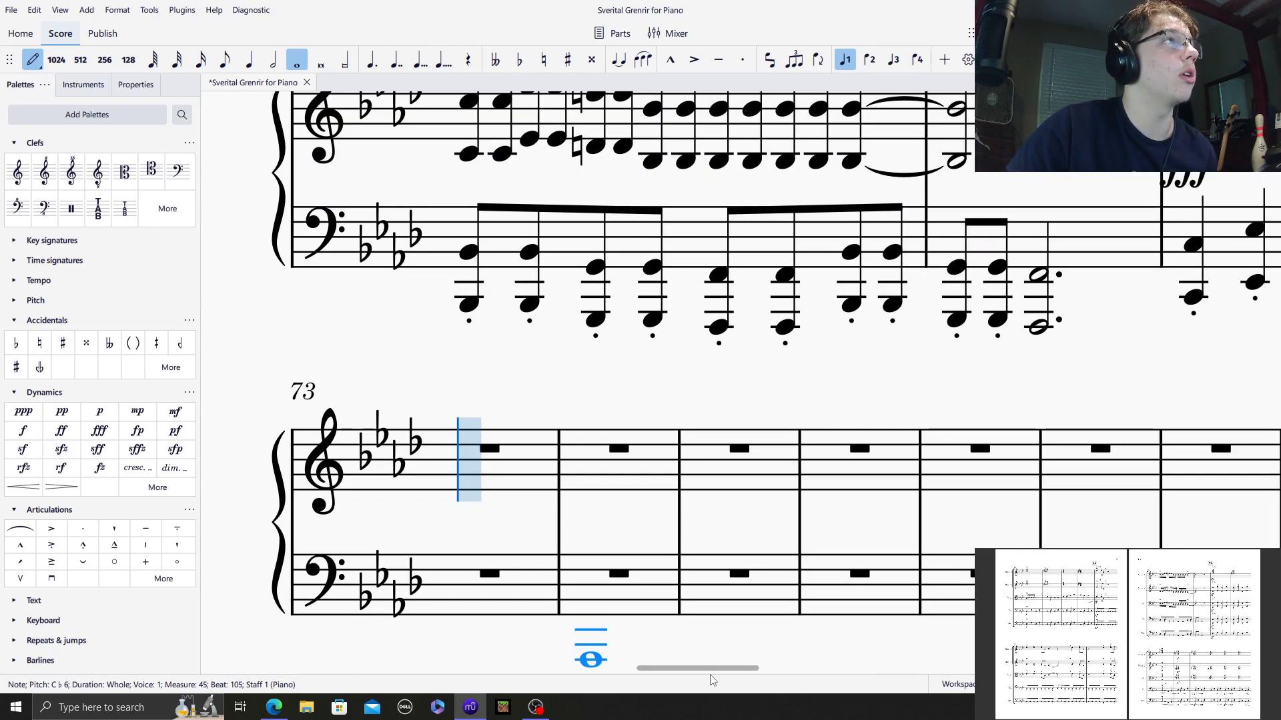
pyautogui.hotkey('ctrl', 'z')
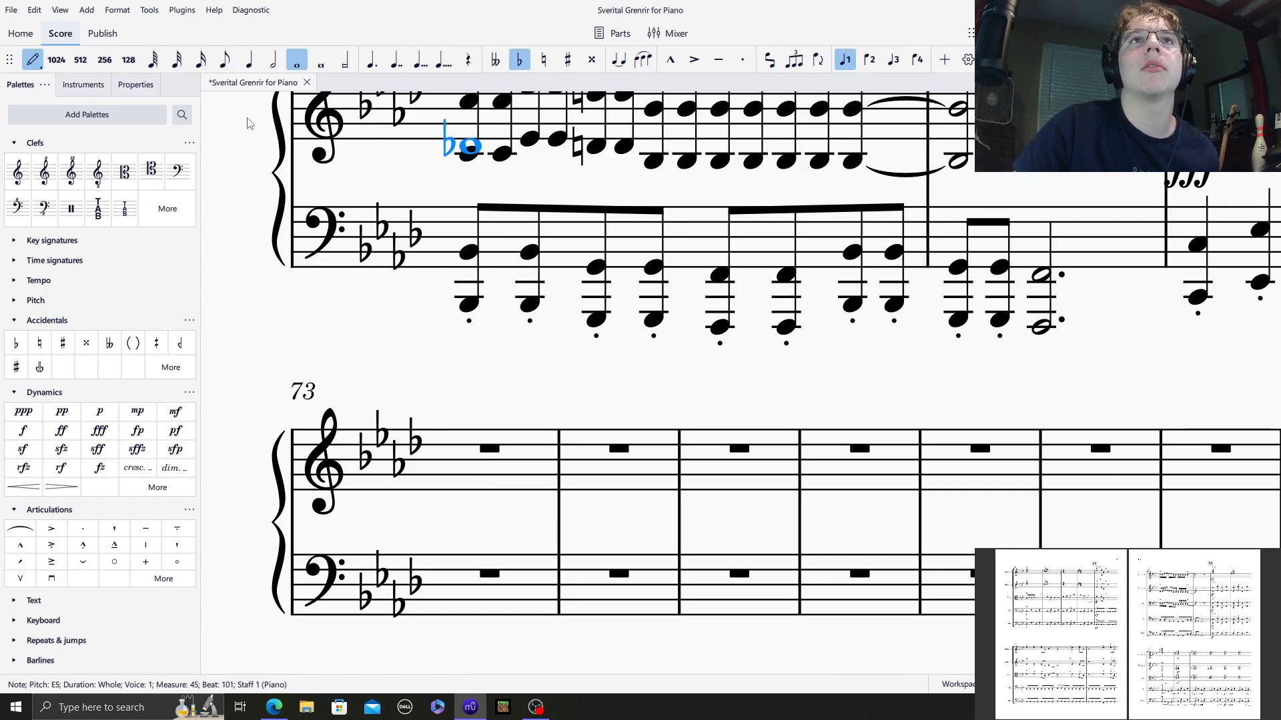
pyautogui.hotkey('ctrl', 'z')
pyautogui.press('Escape')
pyautogui.press('Escape')
# Go back to the measures around 48 and play the score through measure 71 to check the entered passage.
pyautogui.moveTo(1067, 157); pyautogui.dragTo(326, 275)
pyautogui.moveTo(766, 270); pyautogui.dragTo(861, 257)
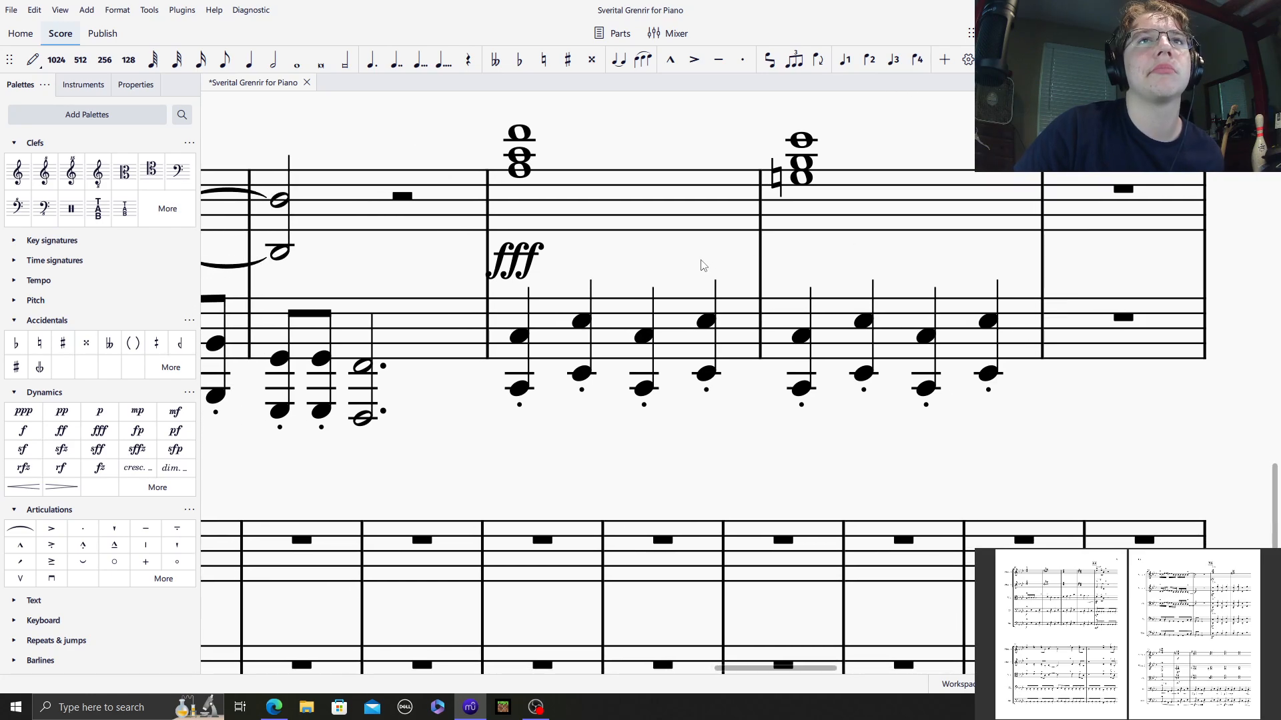
pyautogui.moveTo(701, 263); pyautogui.dragTo(1152, 243)
pyautogui.moveTo(729, 109); pyautogui.dragTo(1150, 421)
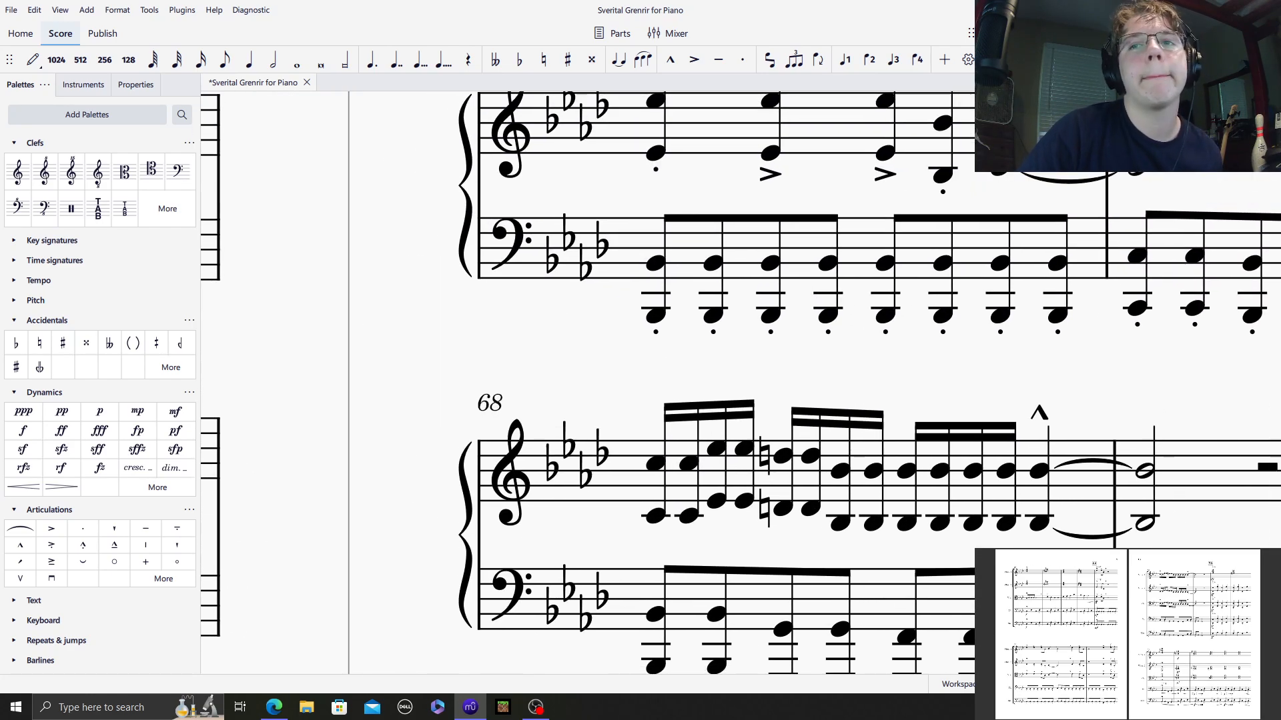
pyautogui.hotkey('ctrl', '-')
pyautogui.moveTo(788, 212); pyautogui.dragTo(469, 525)
pyautogui.moveTo(429, 152); pyautogui.dragTo(570, 248)
pyautogui.click(432, 239)
pyautogui.scroll(-7, 601, 313)
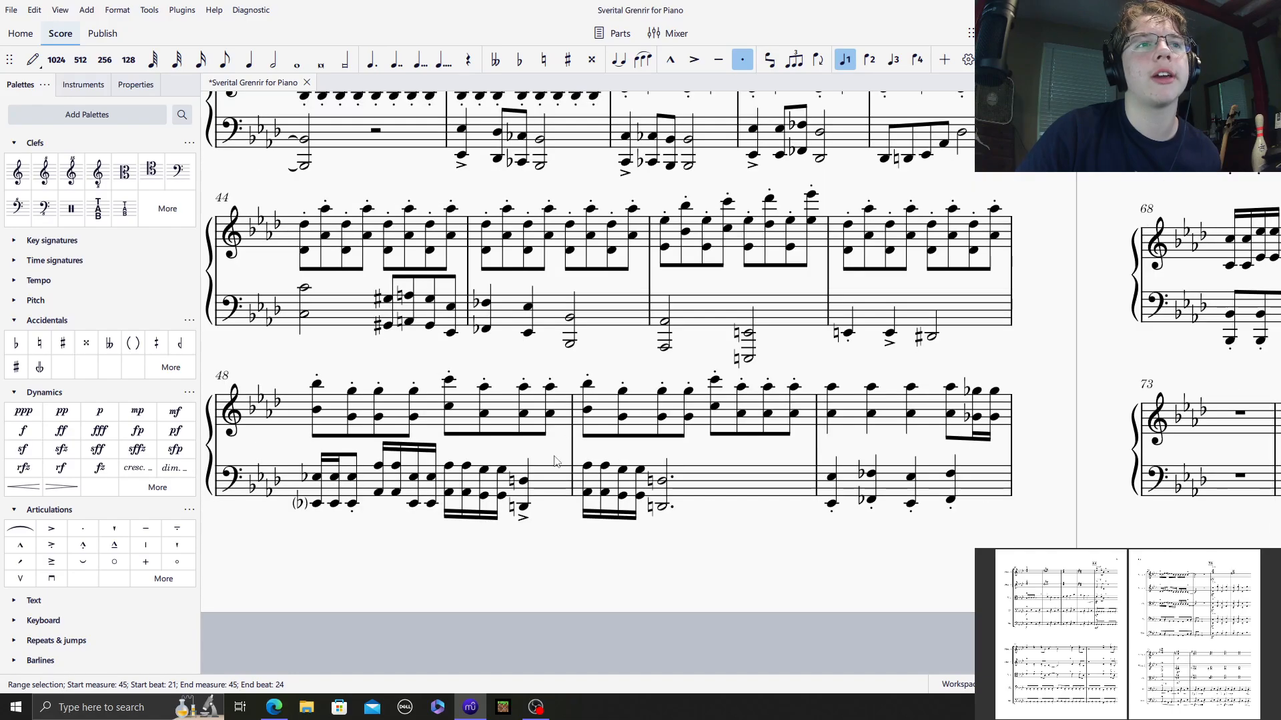
pyautogui.scroll(1, 567, 500)
pyautogui.click(563, 527)
pyautogui.press('Escape')
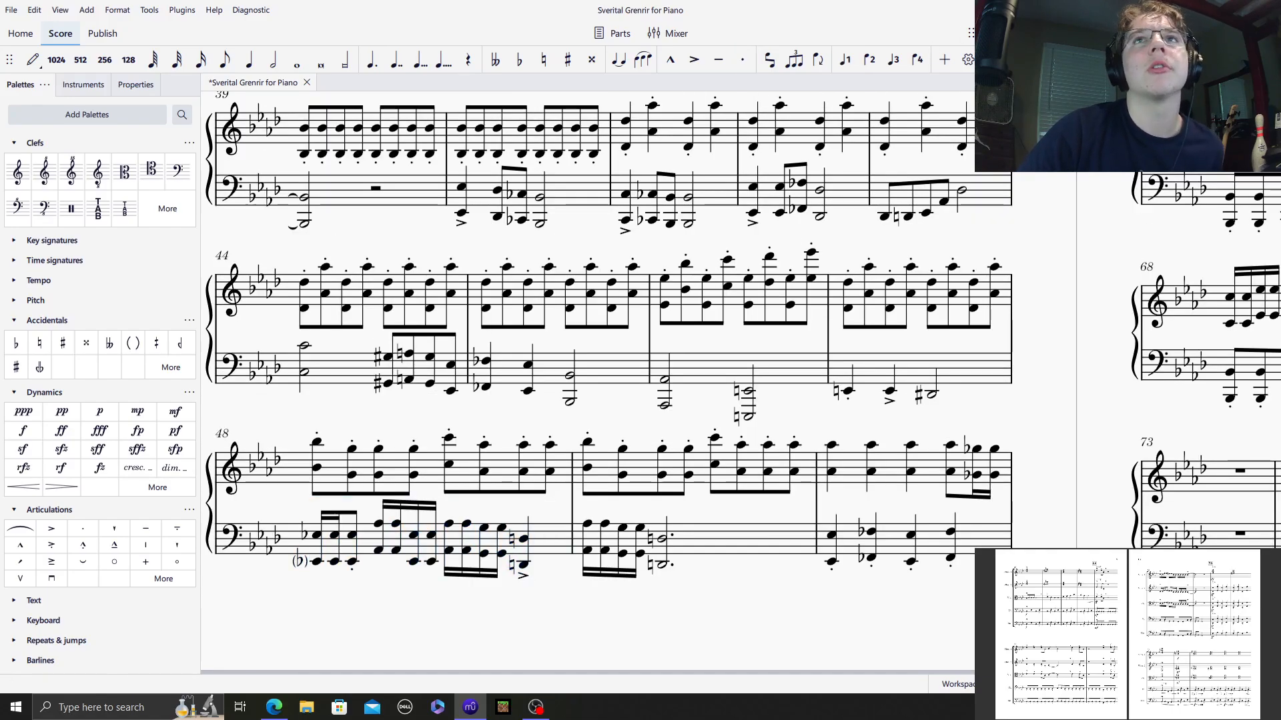
pyautogui.press('space')
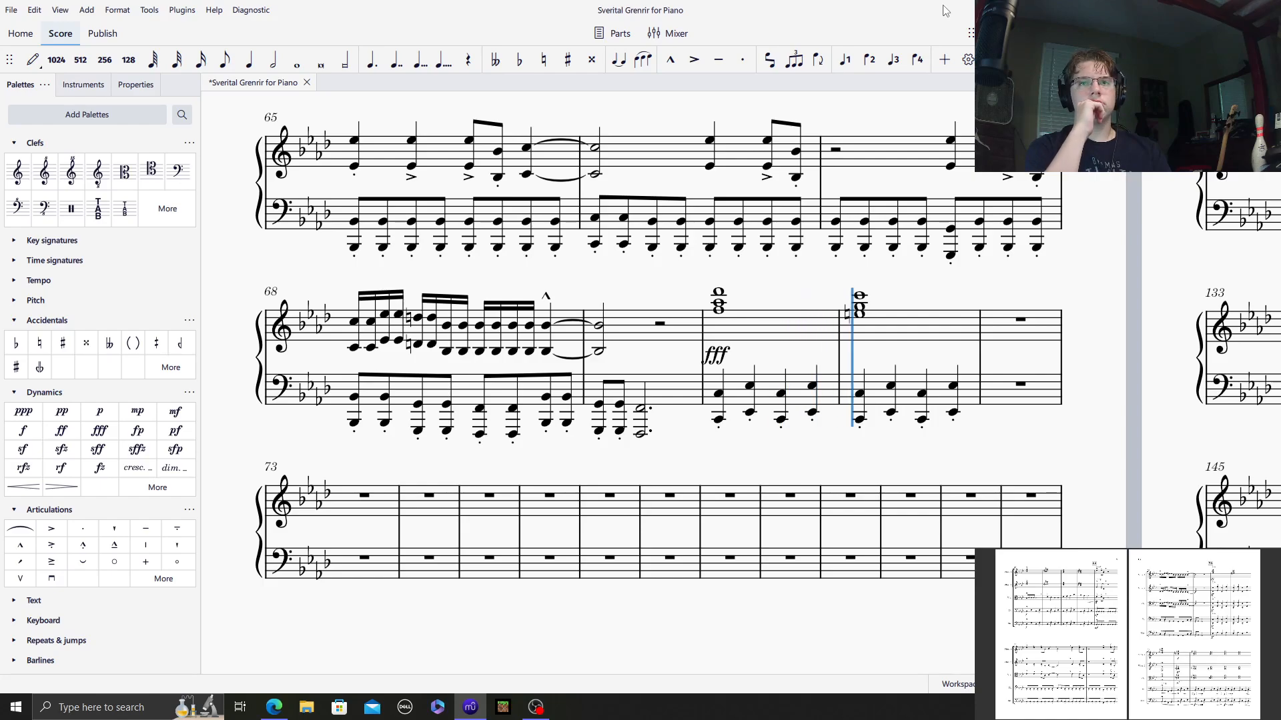
# Enter staccato quarter notes B♭1, B♭1, G1 and B♭1 in bass measure 72.
pyautogui.click(1027, 390)
pyautogui.scroll(3, 1027, 390)
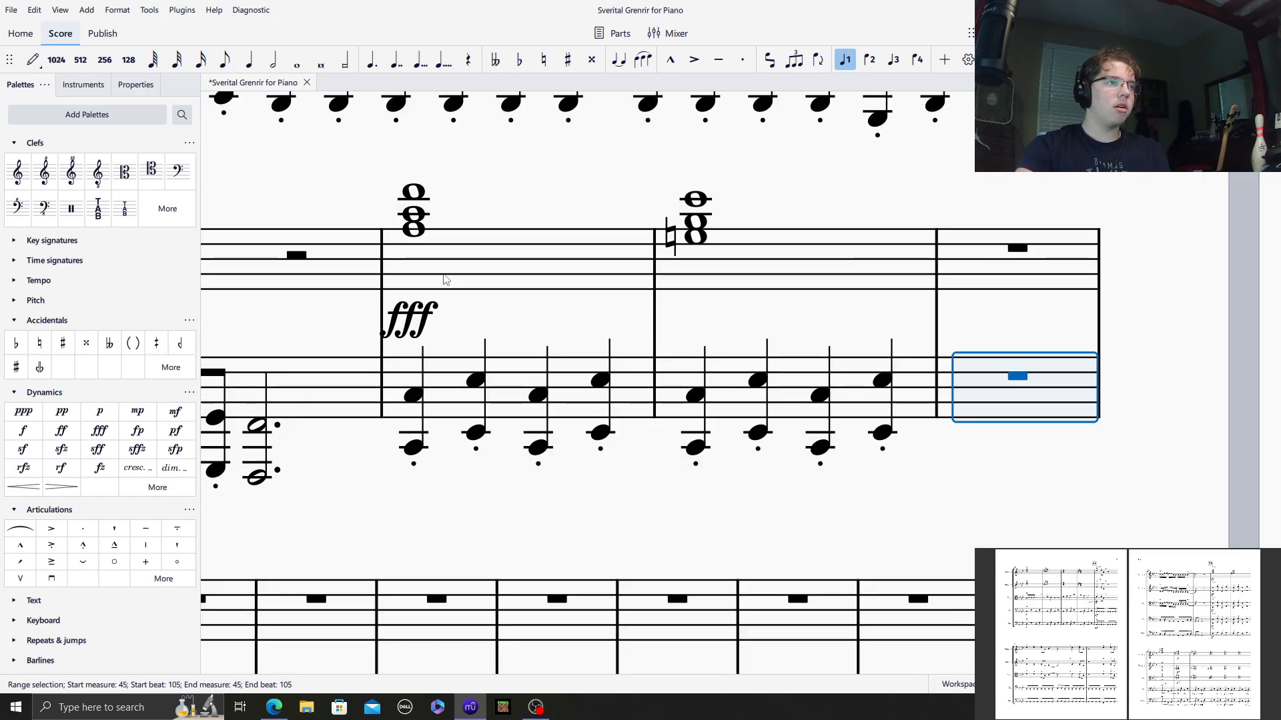
pyautogui.click(34, 60)
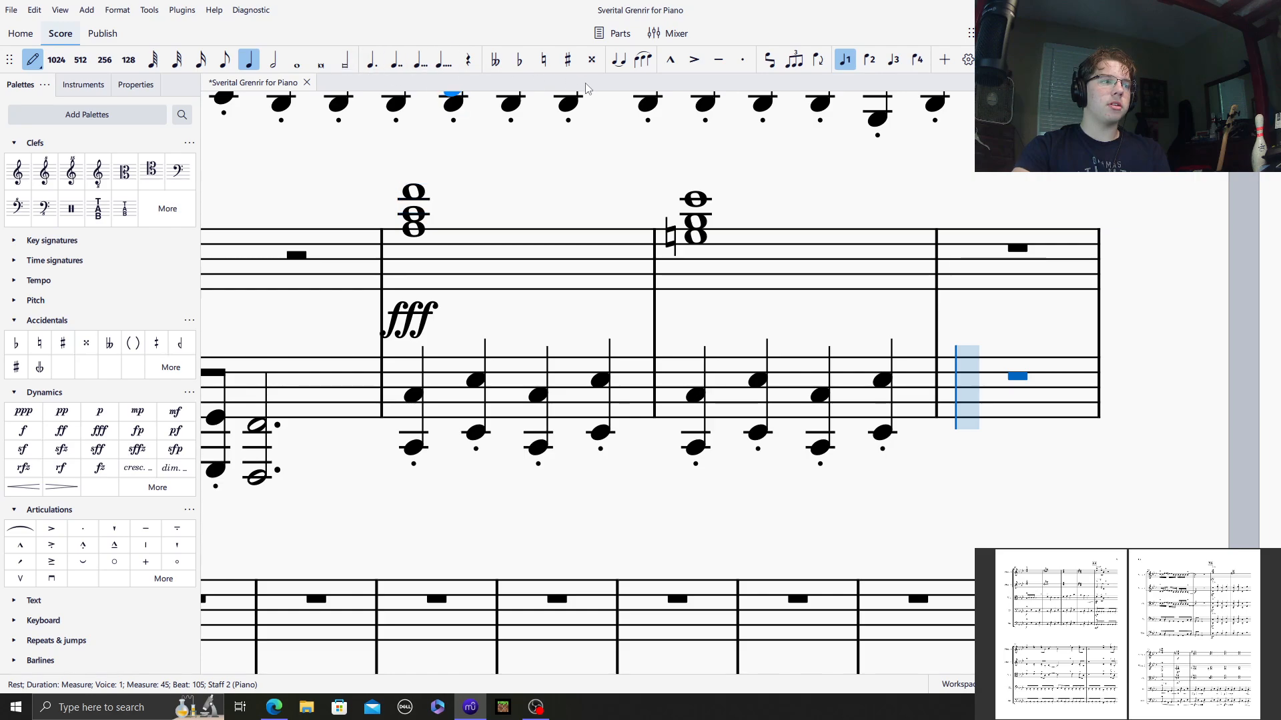
pyautogui.click(745, 67)
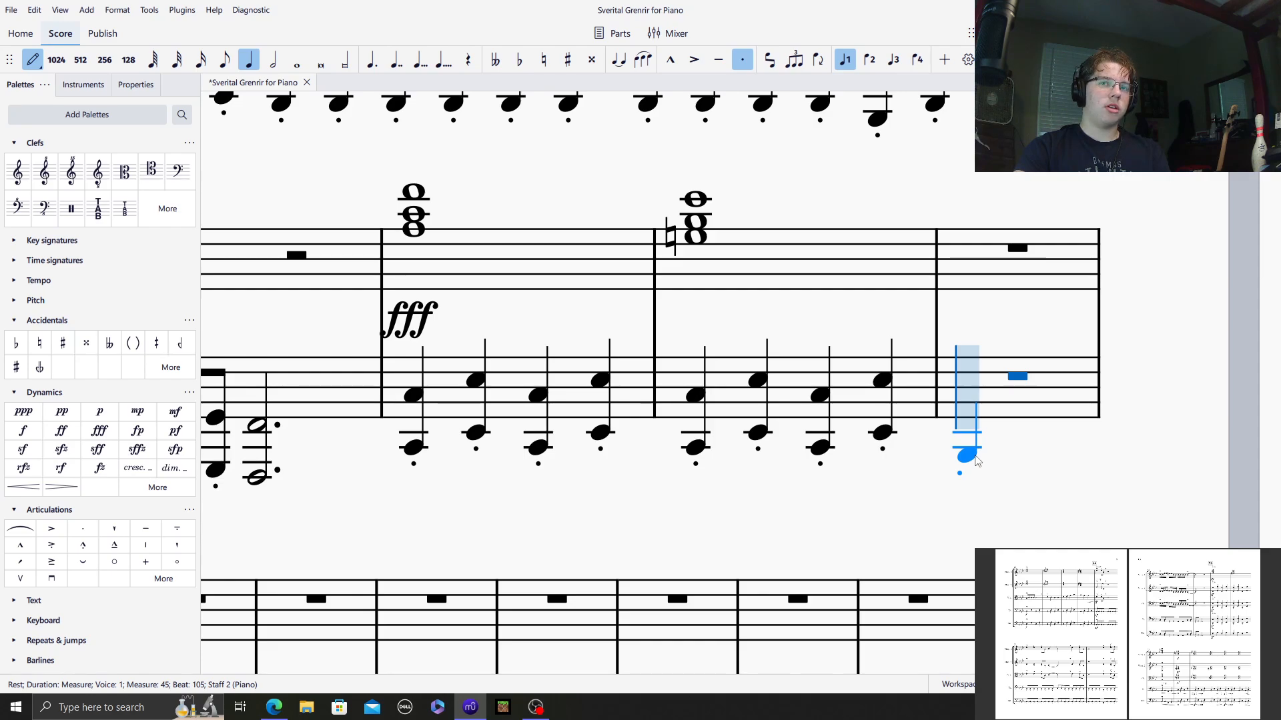
pyautogui.click(976, 460)
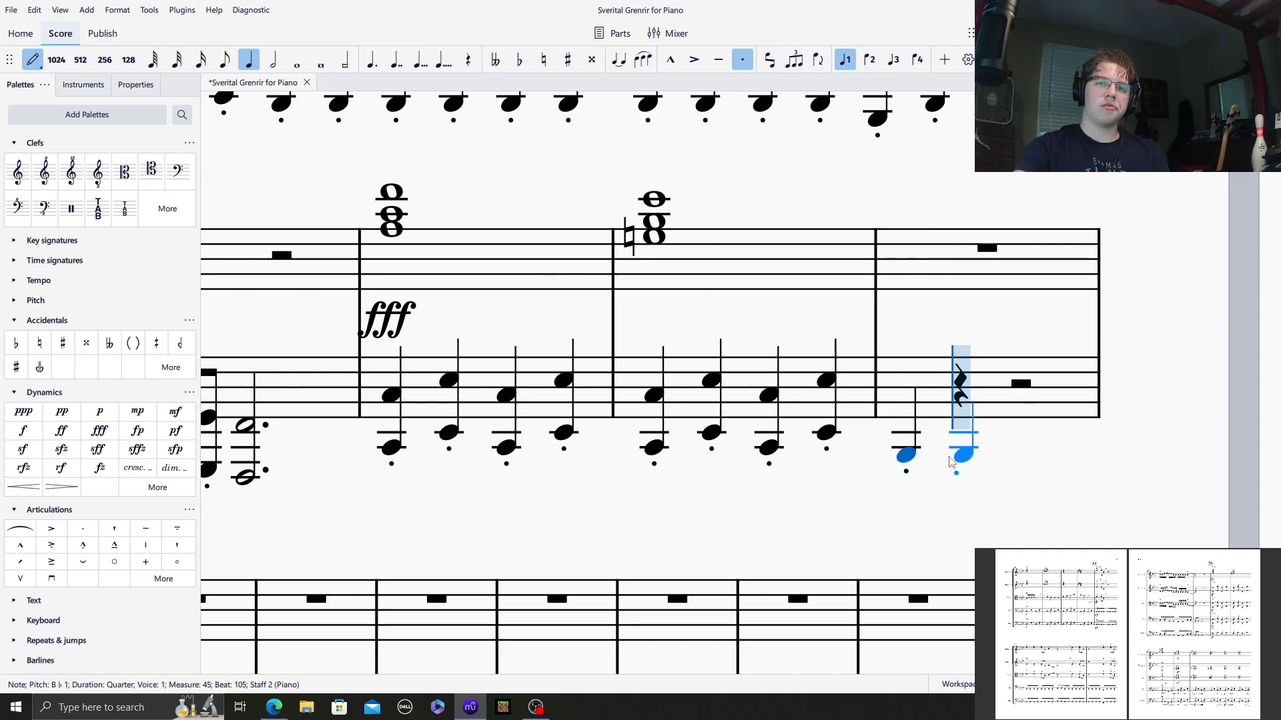
pyautogui.click(967, 459)
pyautogui.click(1009, 474)
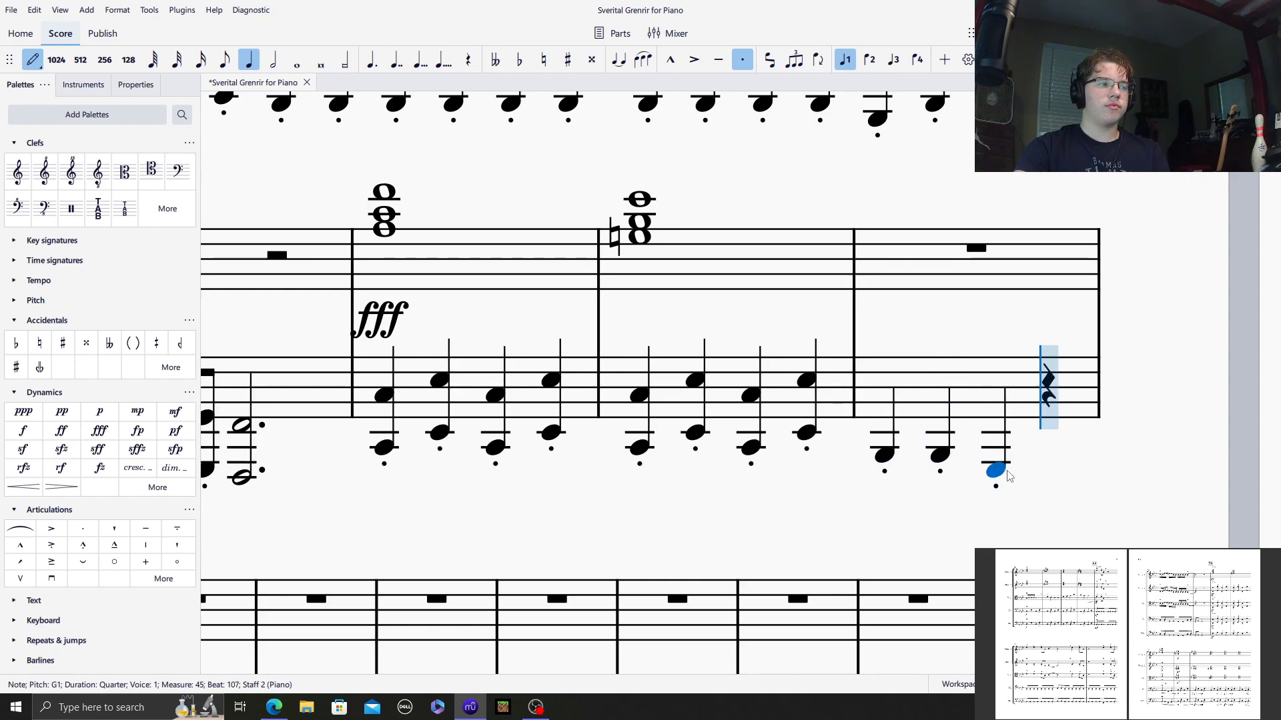
pyautogui.click(1038, 460)
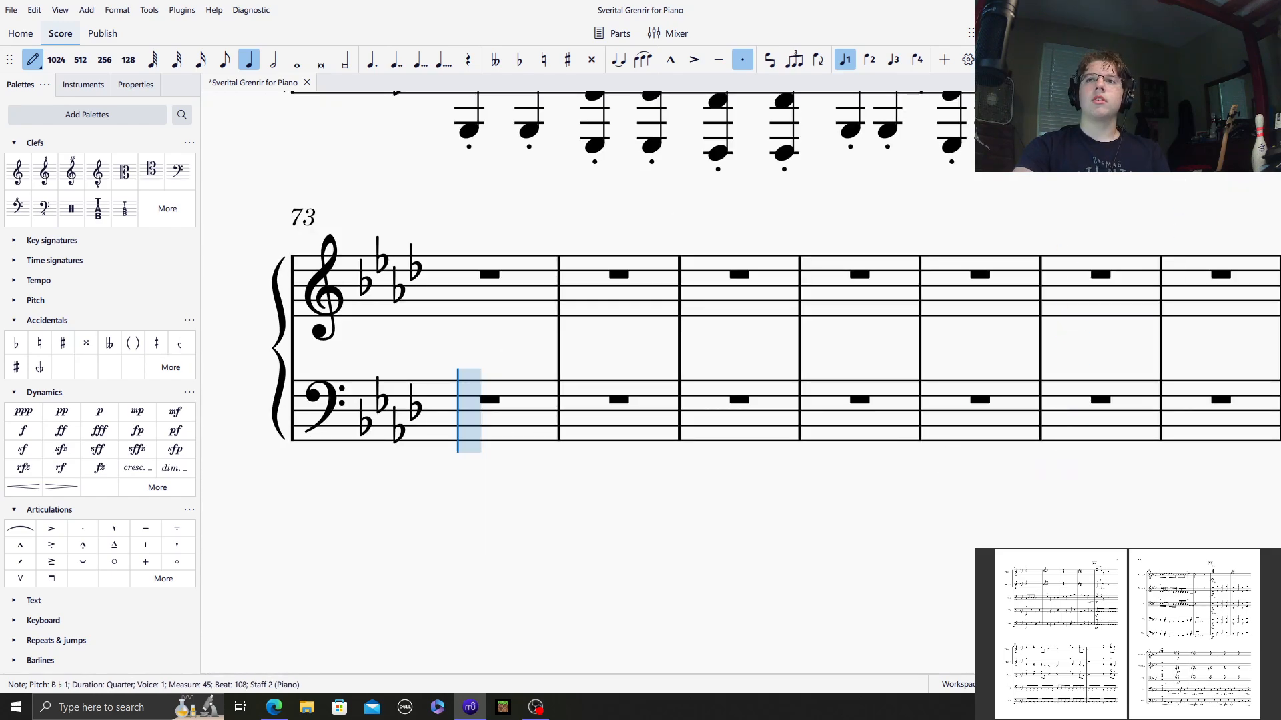
# Undo the beat 4 note in bass measure 72 and enter a staccato quarter-note A♭1 in its place.
pyautogui.hotkey('ctrl', 'z')
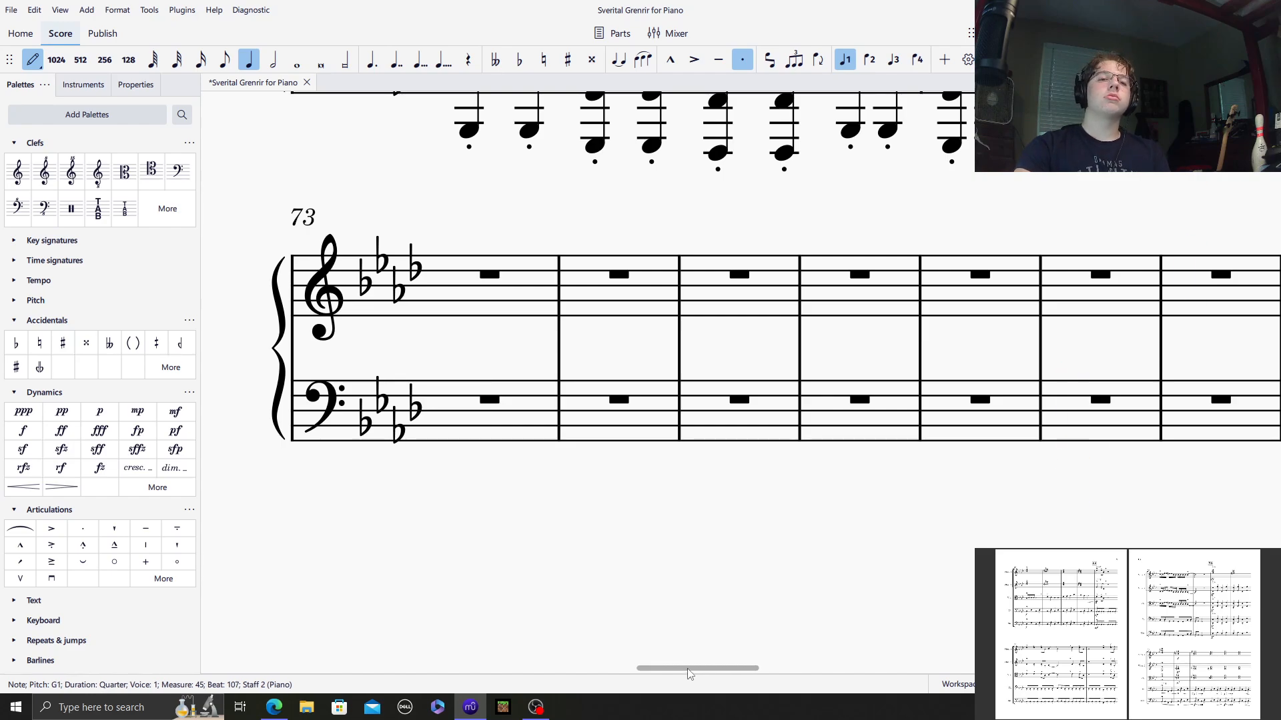
pyautogui.moveTo(688, 668); pyautogui.dragTo(777, 650)
pyautogui.scroll(2, 961, 417)
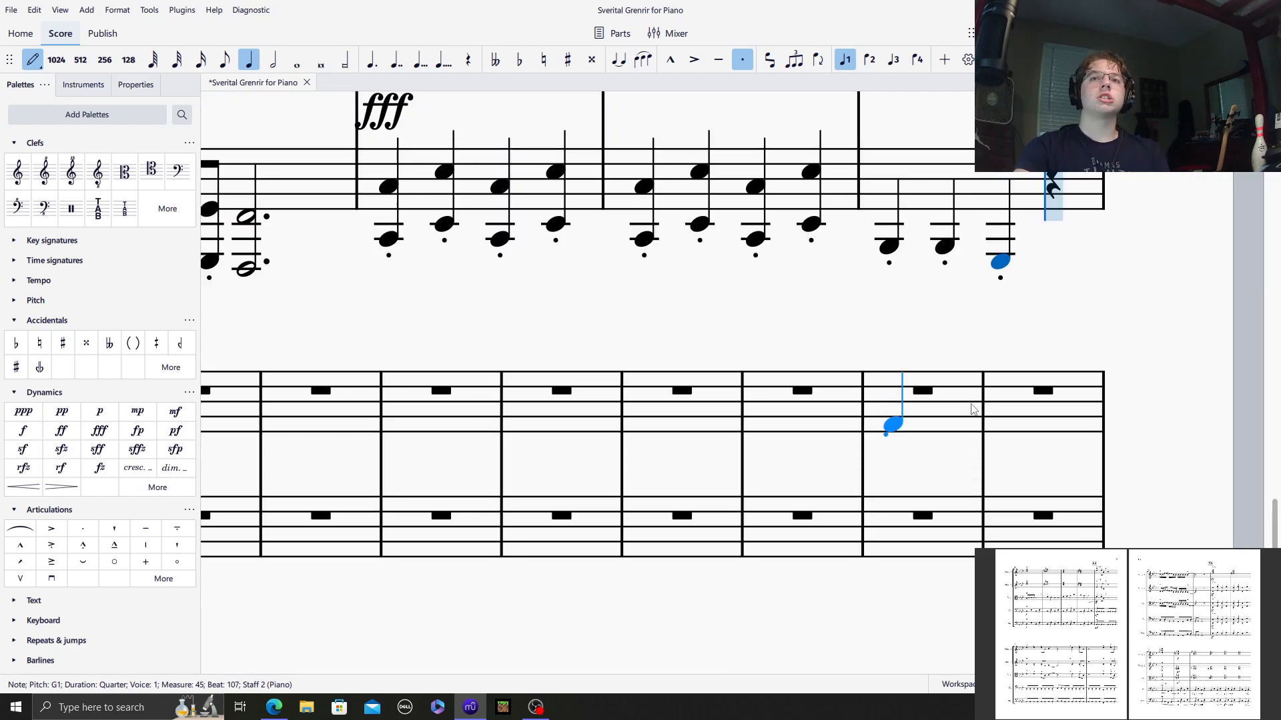
pyautogui.click(1059, 260)
# Double the four quarter notes of bass measure 72 an octave higher with B♭2, B♭2, G2 and A♭2.
pyautogui.scroll(3, 767, 413)
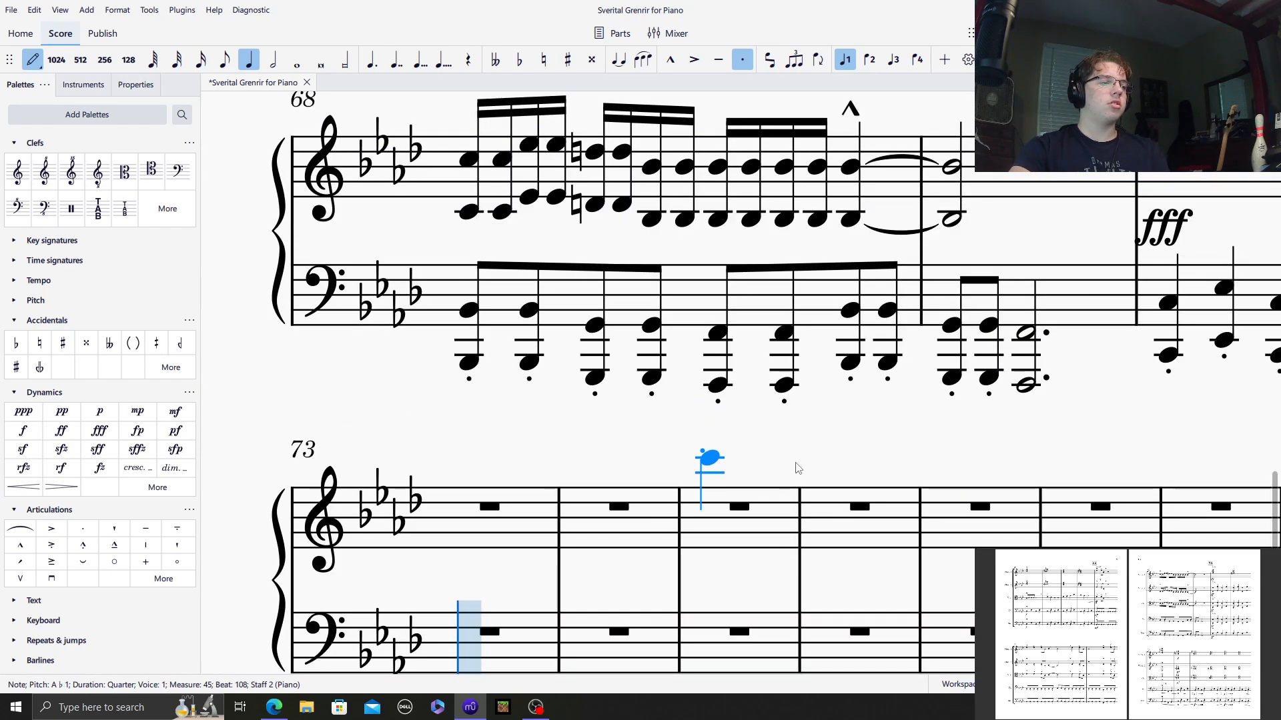
pyautogui.moveTo(676, 672); pyautogui.dragTo(801, 669)
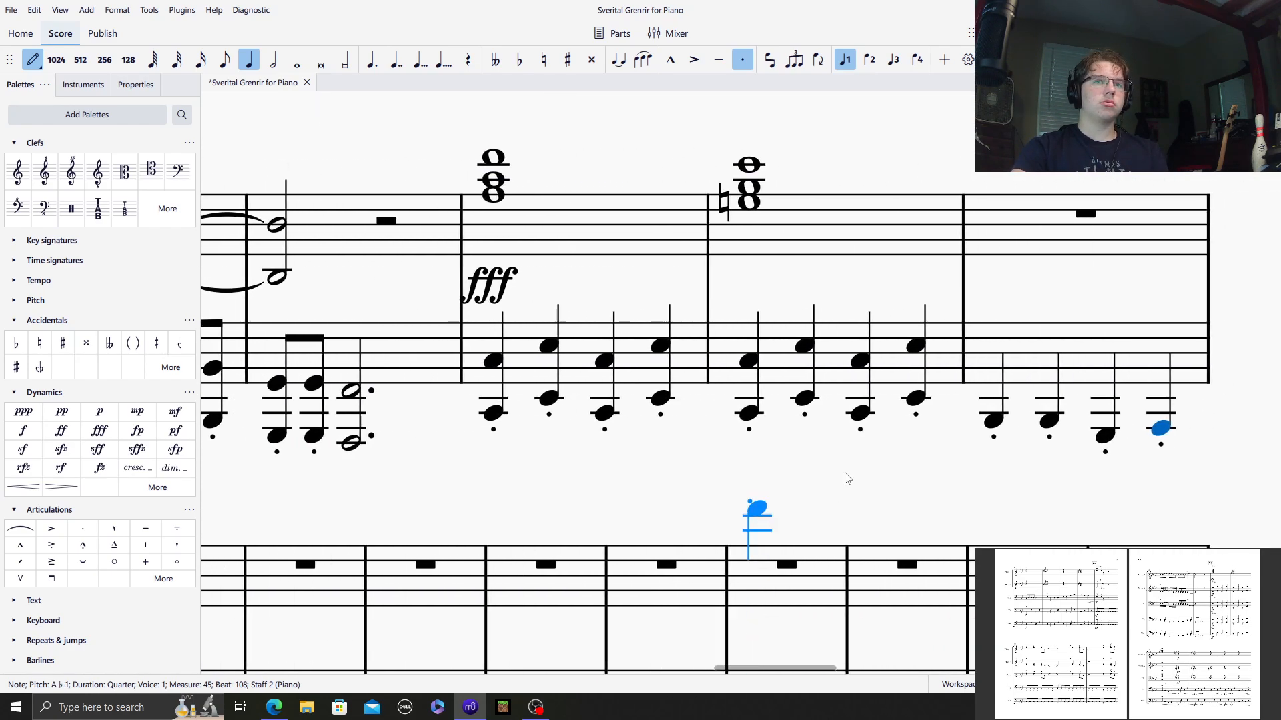
pyautogui.click(986, 368)
pyautogui.click(1051, 372)
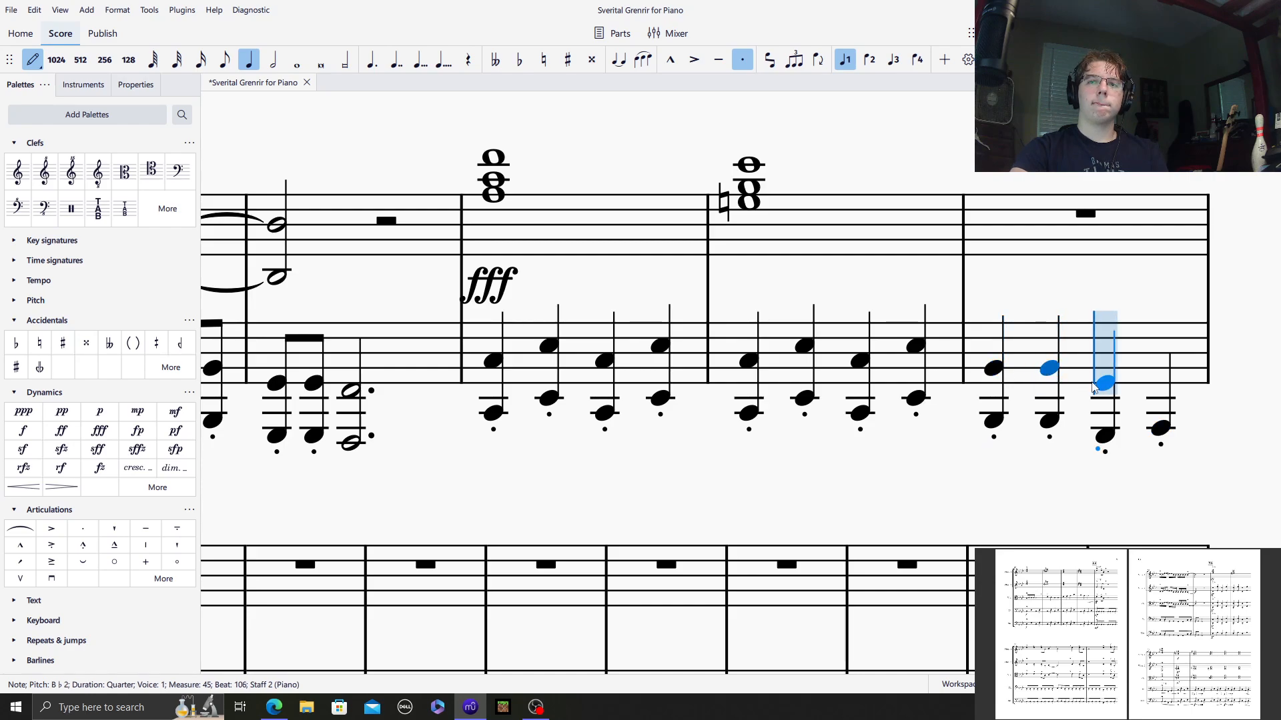
pyautogui.click(1105, 387)
pyautogui.click(1158, 380)
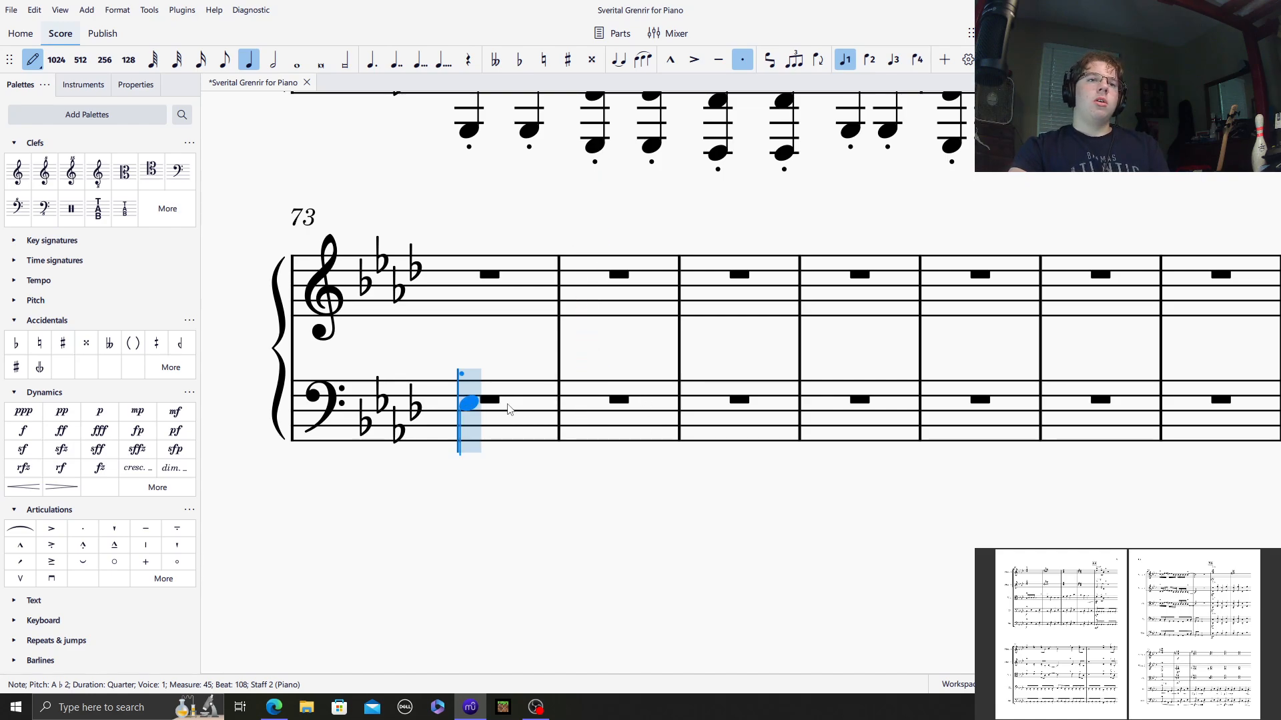
# Leave note input and add a forte (f) dynamic at the start of treble measure 73.
pyautogui.scroll(-2, 493, 410)
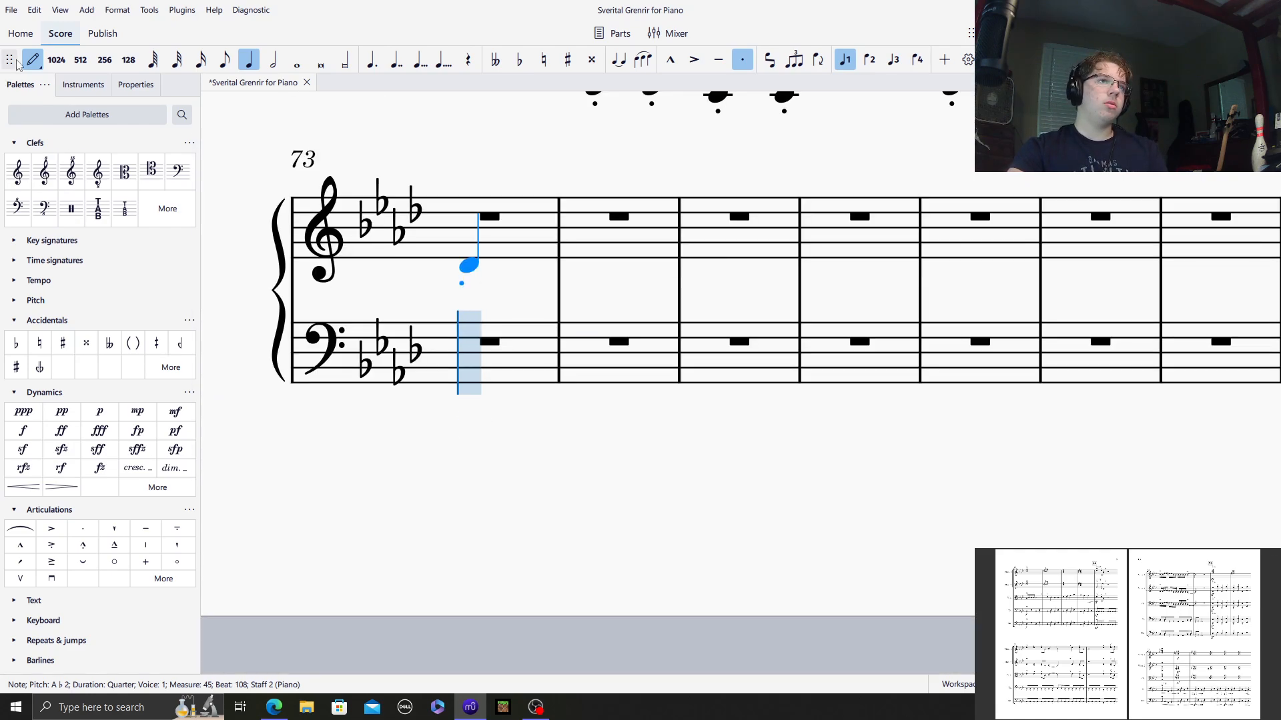
pyautogui.press('Escape')
pyautogui.hotkey('ctrl', 'z')
pyautogui.click(471, 248)
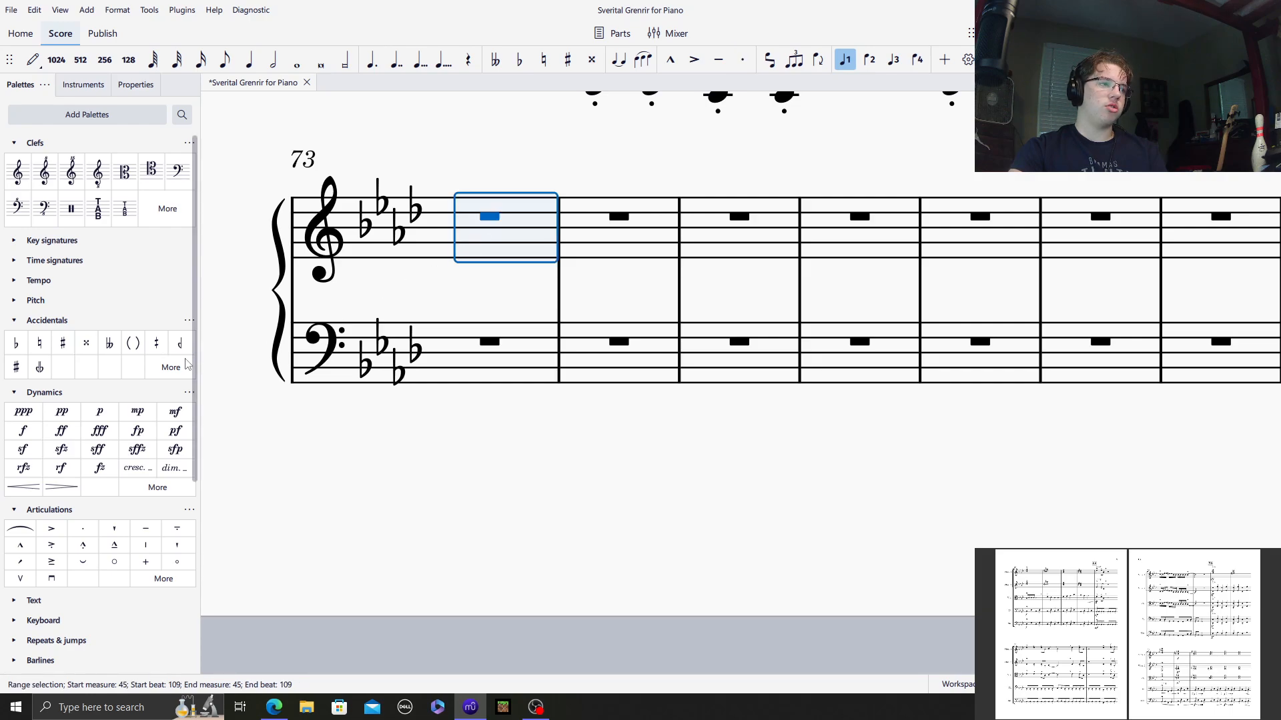
pyautogui.click(22, 430)
# Enter staccato quarter notes C2, E♭2, C2 and E♭2 in bass measure 73.
pyautogui.click(498, 362)
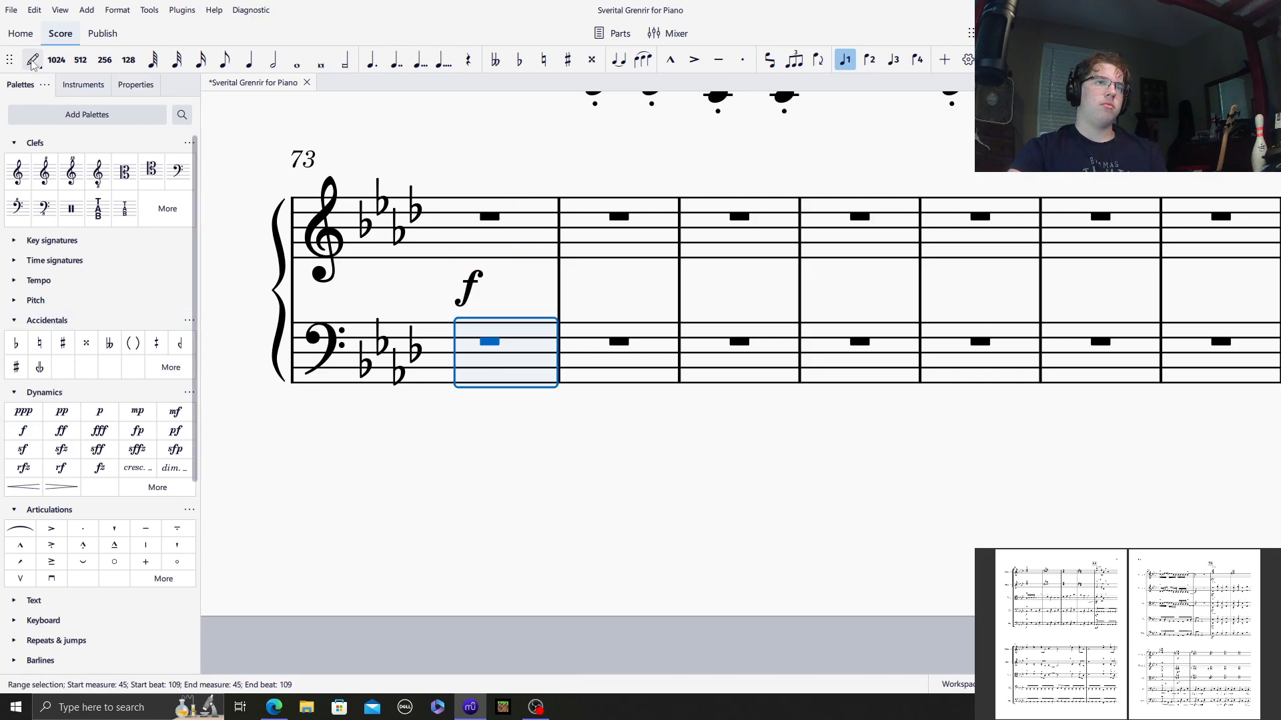
pyautogui.click(32, 59)
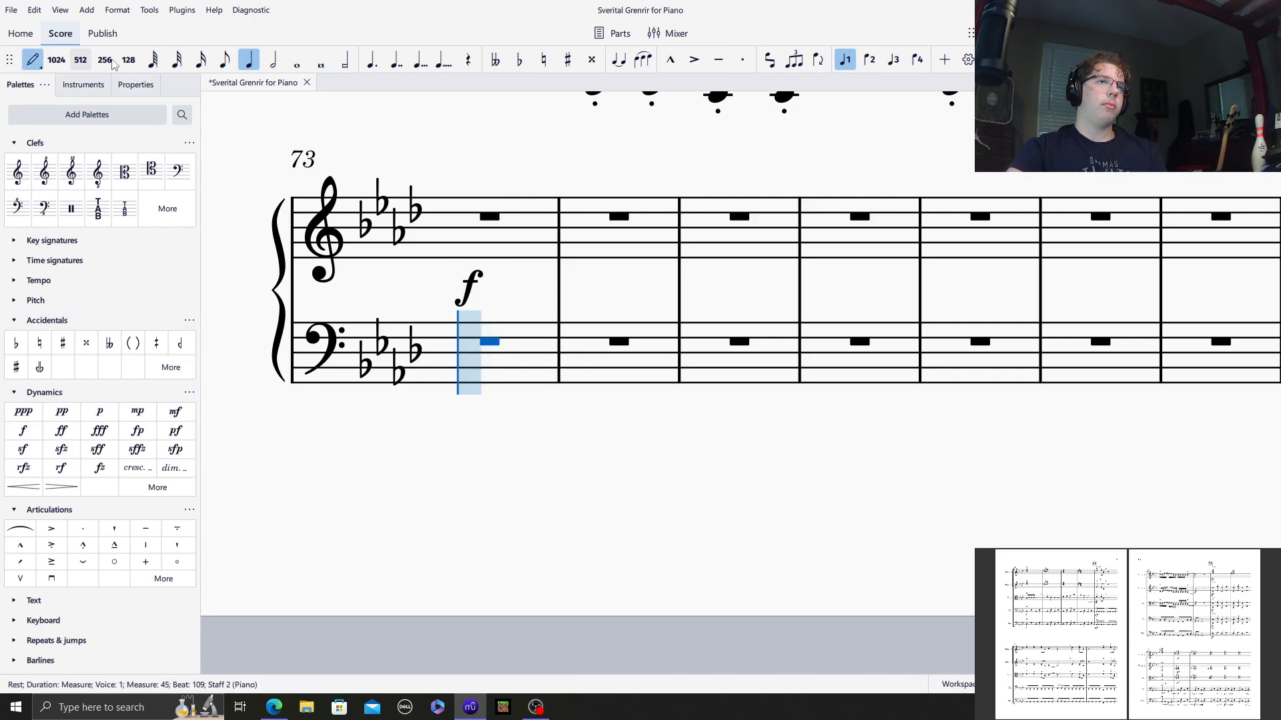
pyautogui.click(743, 61)
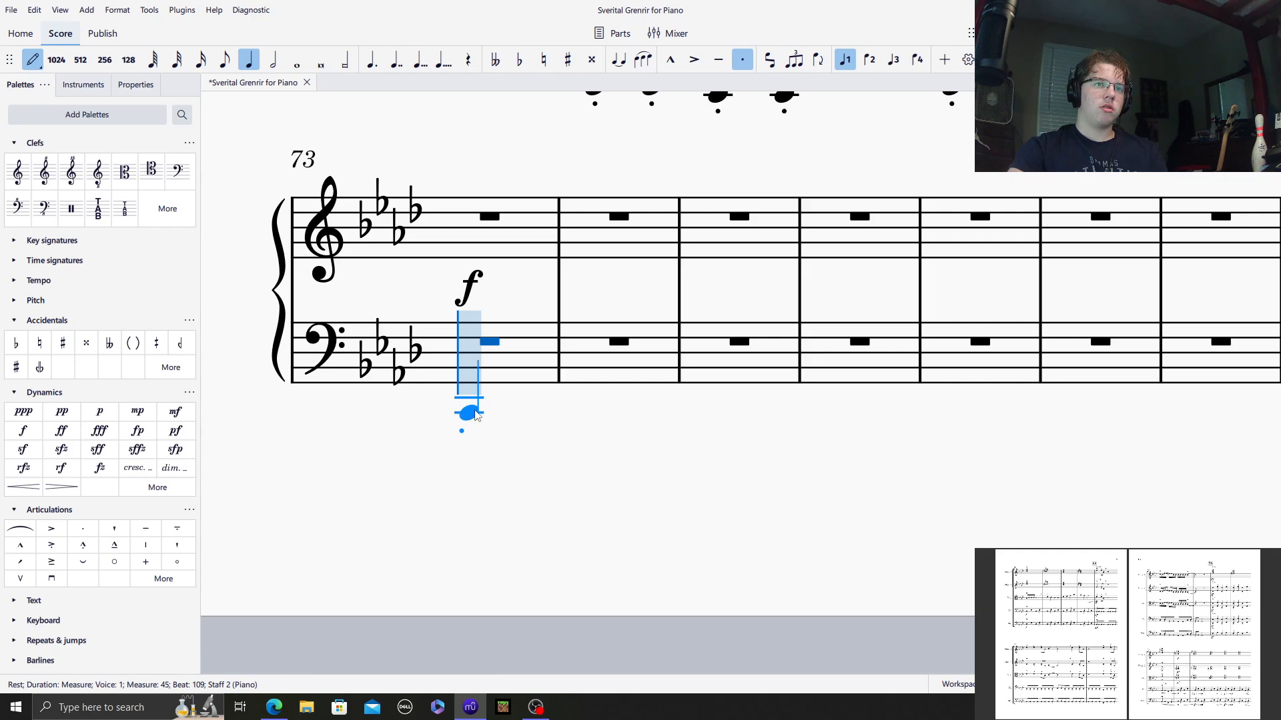
pyautogui.click(476, 415)
pyautogui.click(517, 399)
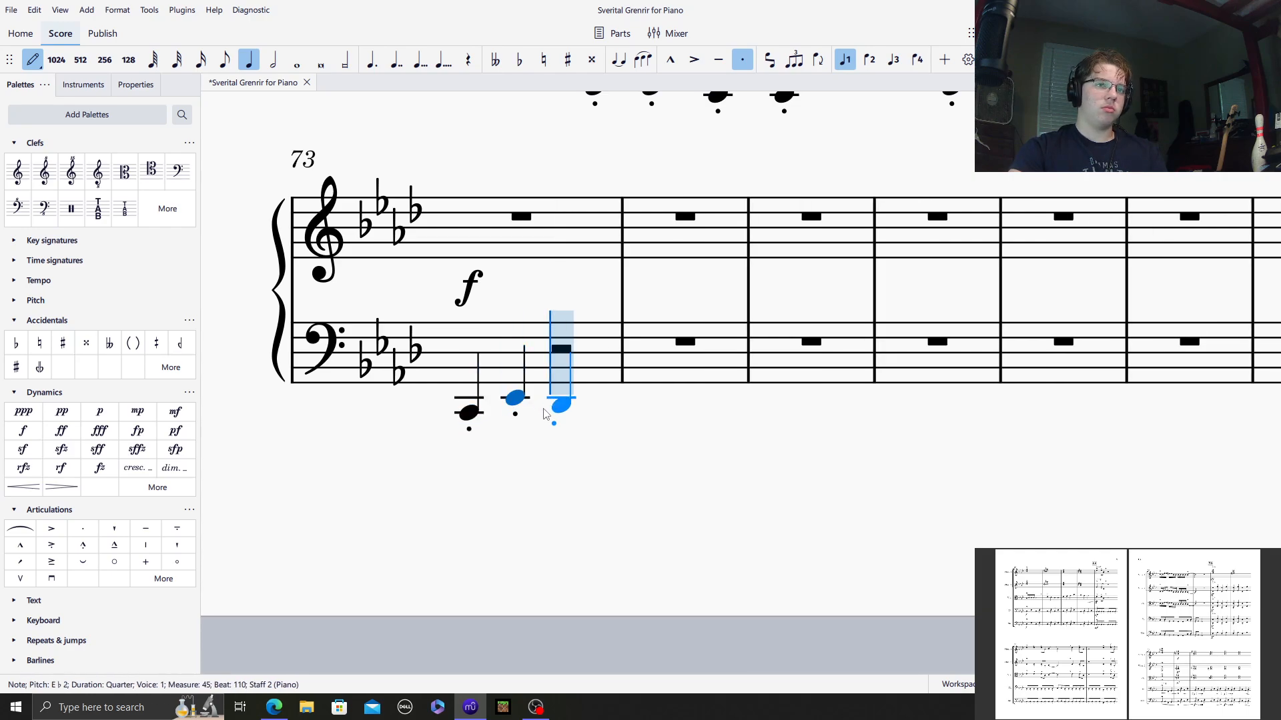
pyautogui.click(549, 415)
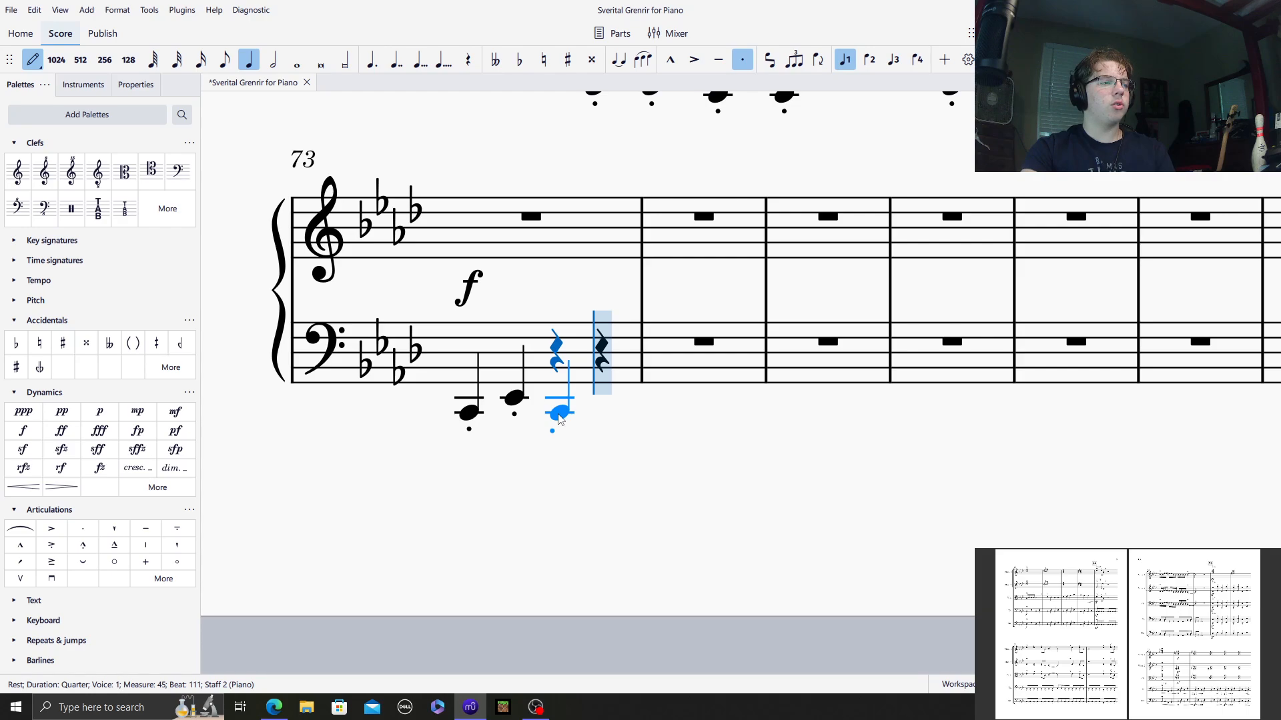
pyautogui.click(570, 416)
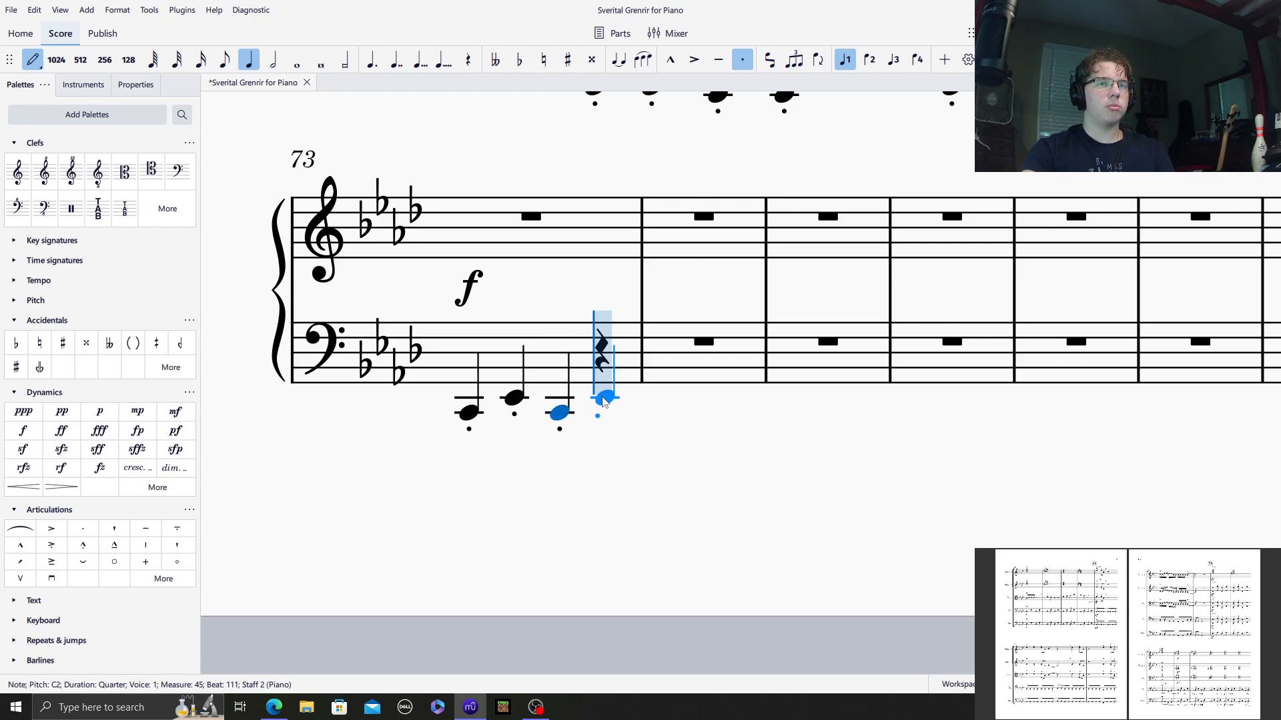
pyautogui.click(605, 398)
# Enter the staccato quarter notes C2, E♭2, C2 and E♭2 in each of bass measures 74 and 75.
pyautogui.click(670, 413)
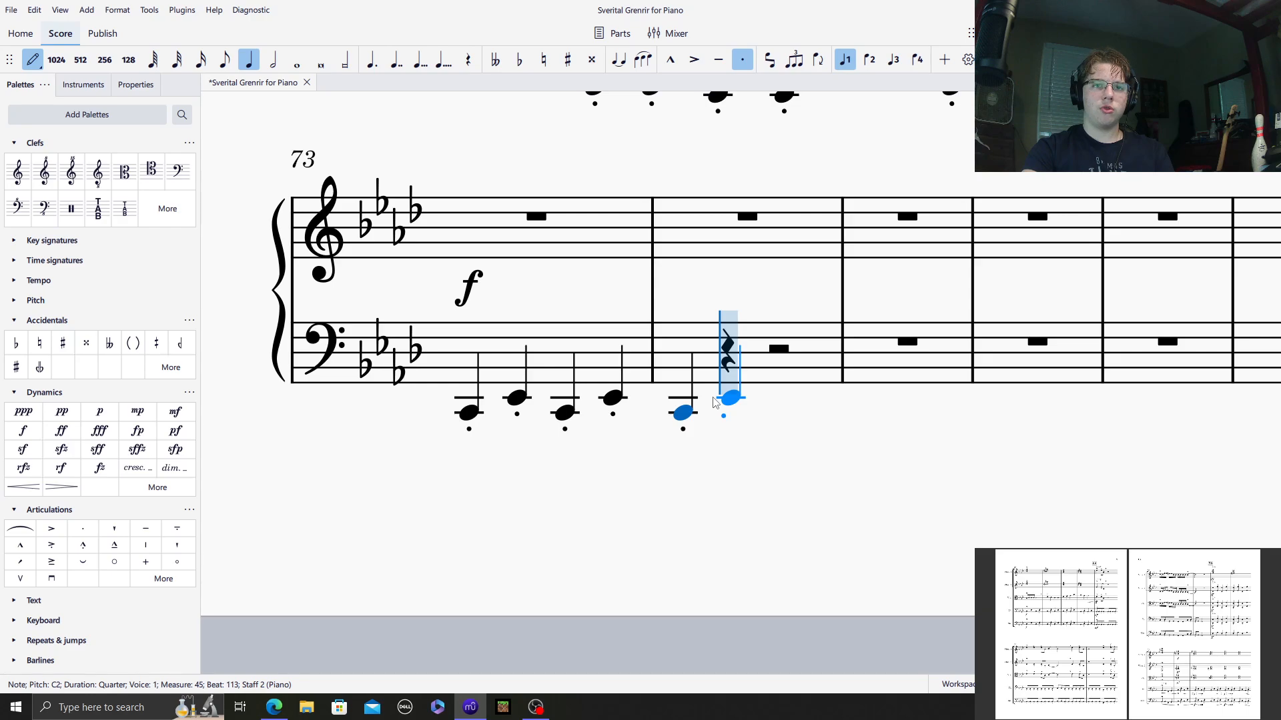
pyautogui.click(727, 398)
pyautogui.click(773, 414)
pyautogui.click(821, 399)
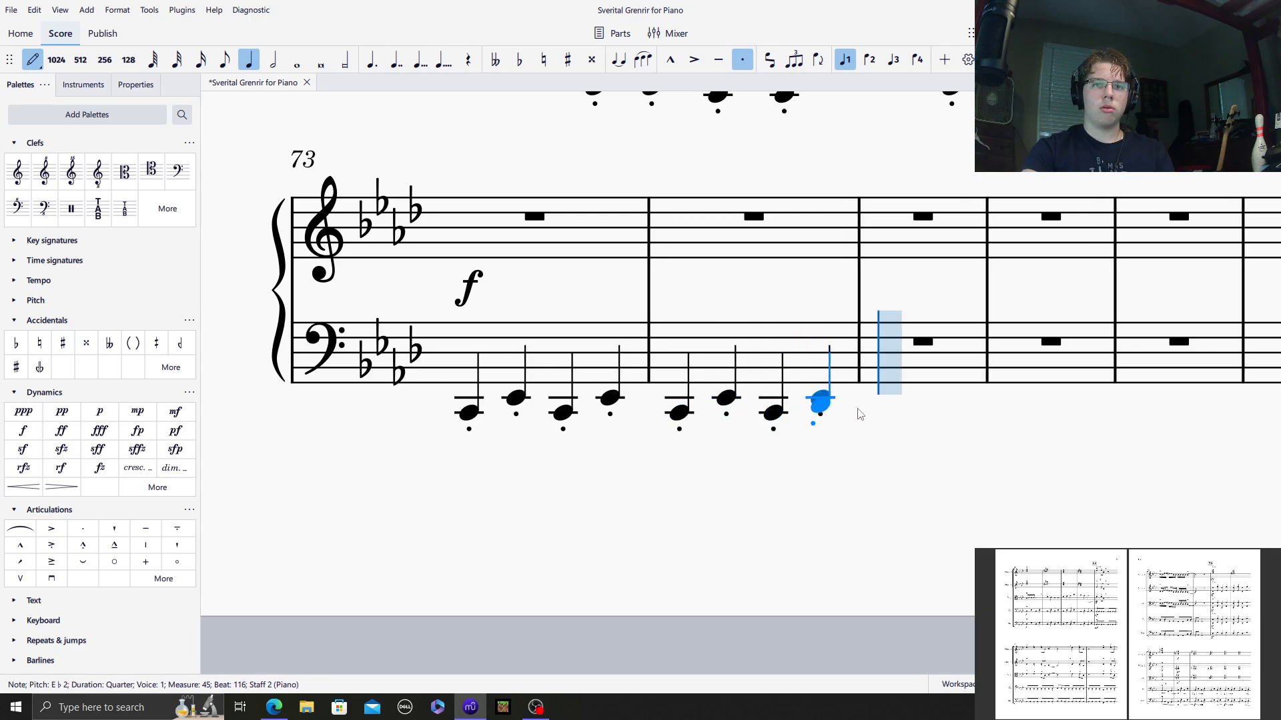
pyautogui.click(886, 413)
pyautogui.click(917, 398)
pyautogui.click(967, 415)
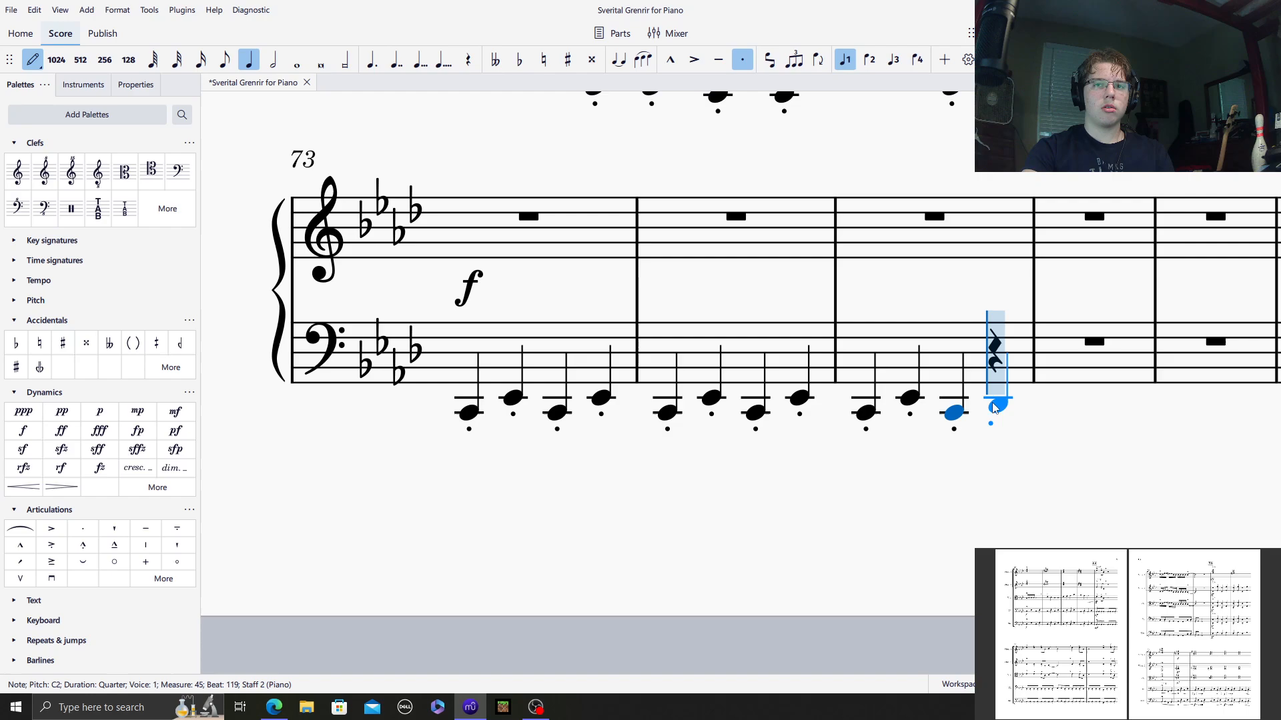
pyautogui.click(1001, 399)
# Enter staccato quarter notes C2, E♭2, C2 and E♭2 in bass measure 76.
pyautogui.click(1070, 415)
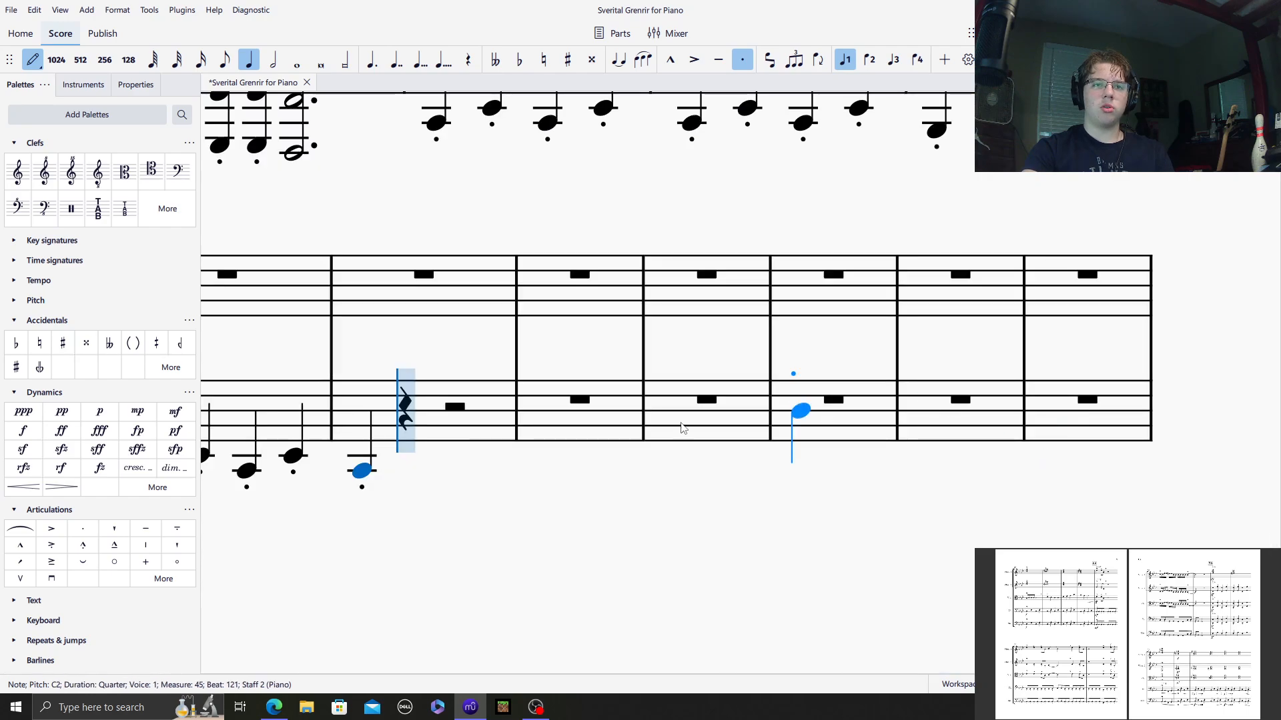
pyautogui.click(409, 456)
pyautogui.click(453, 479)
pyautogui.click(487, 456)
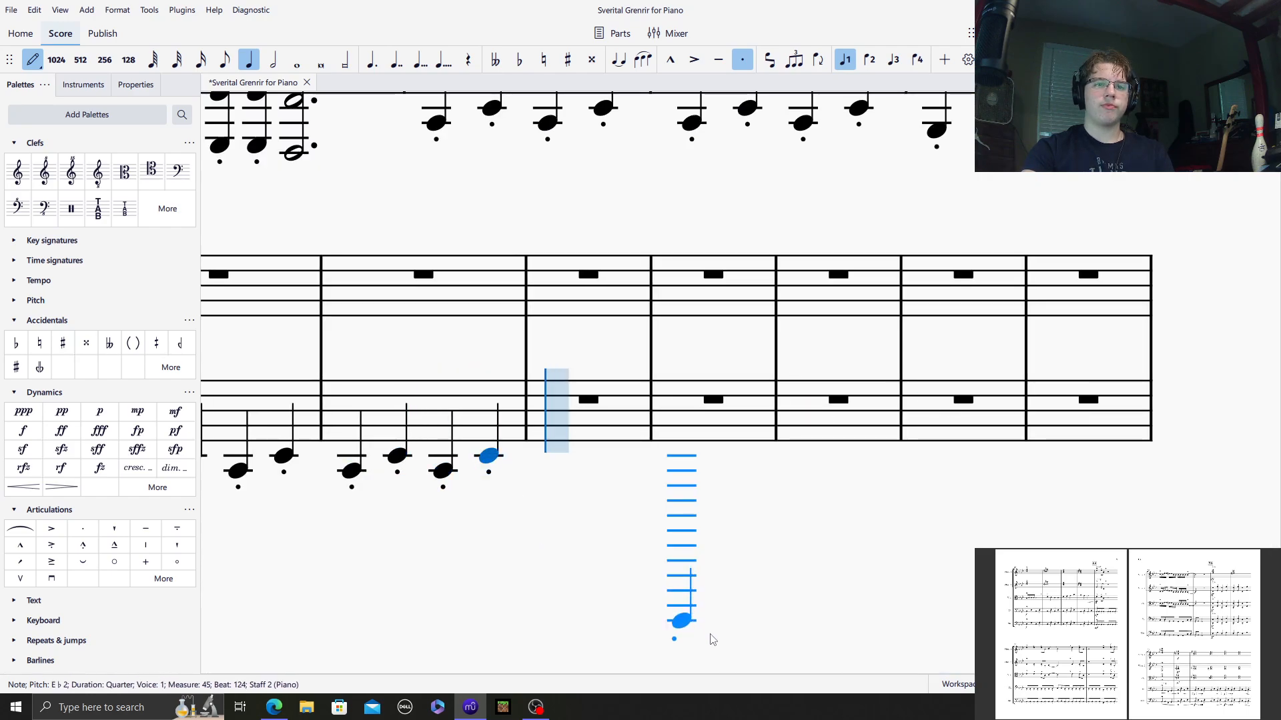
pyautogui.moveTo(734, 669); pyautogui.dragTo(633, 663)
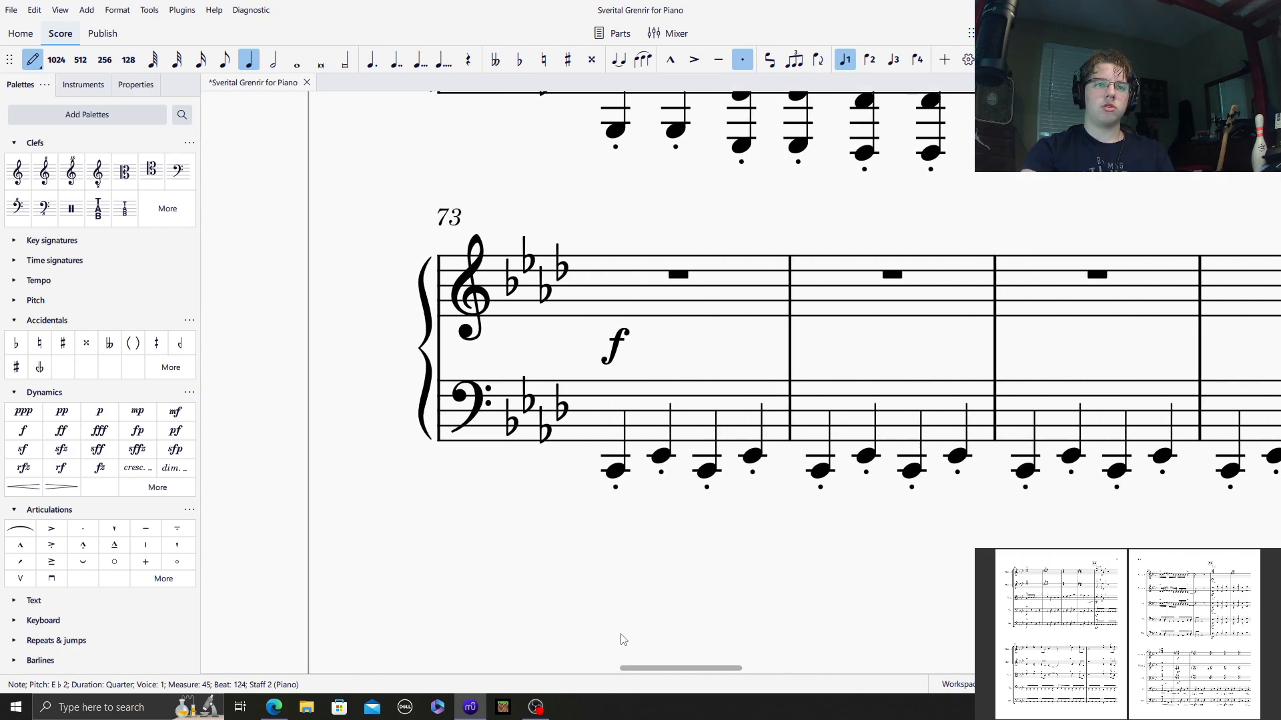
pyautogui.keyDown('shift'); pyautogui.click(607, 424); pyautogui.keyUp('shift')
pyautogui.hotkey('ctrl', 'z')
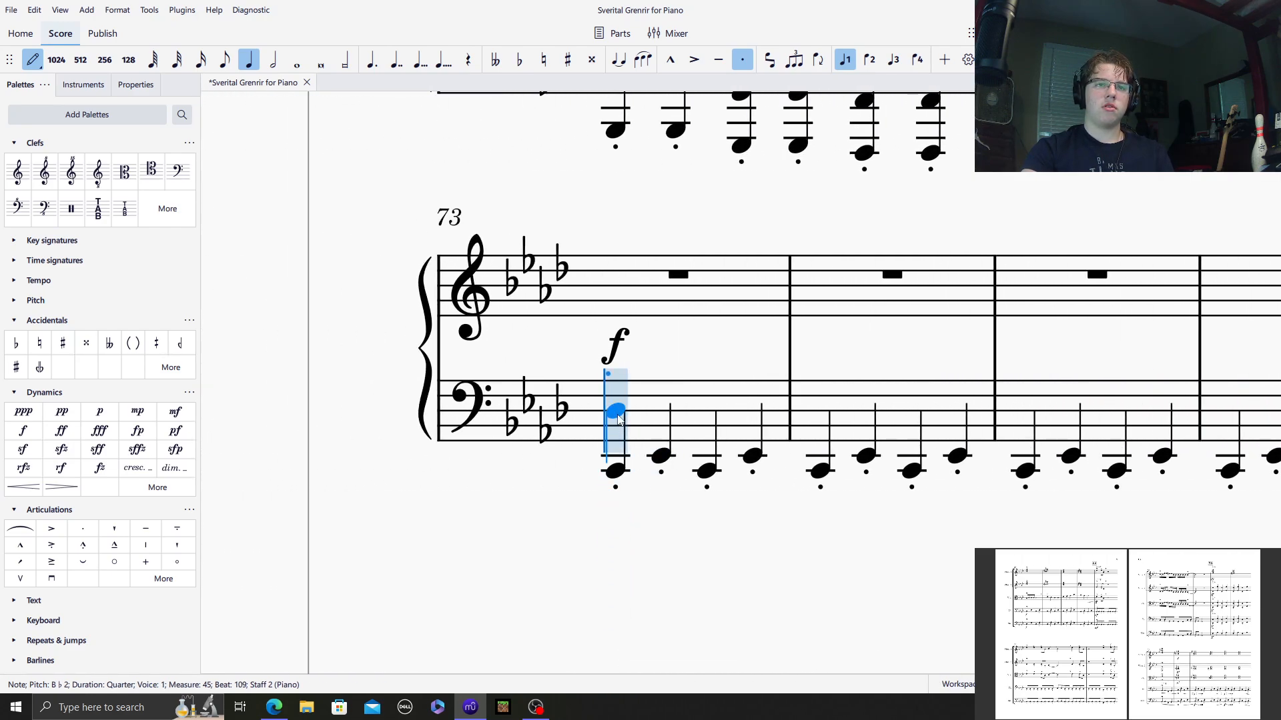
pyautogui.keyDown('shift'); pyautogui.click(615, 411); pyautogui.keyUp('shift')
pyautogui.hotkey('ctrl', 'z')
# Double the quarter notes of bass measures 73 and 74 an octave higher with alternating C3 and E♭3.
pyautogui.keyDown('shift'); pyautogui.click(615, 419); pyautogui.keyUp('shift')
pyautogui.keyDown('shift'); pyautogui.click(661, 403); pyautogui.keyUp('shift')
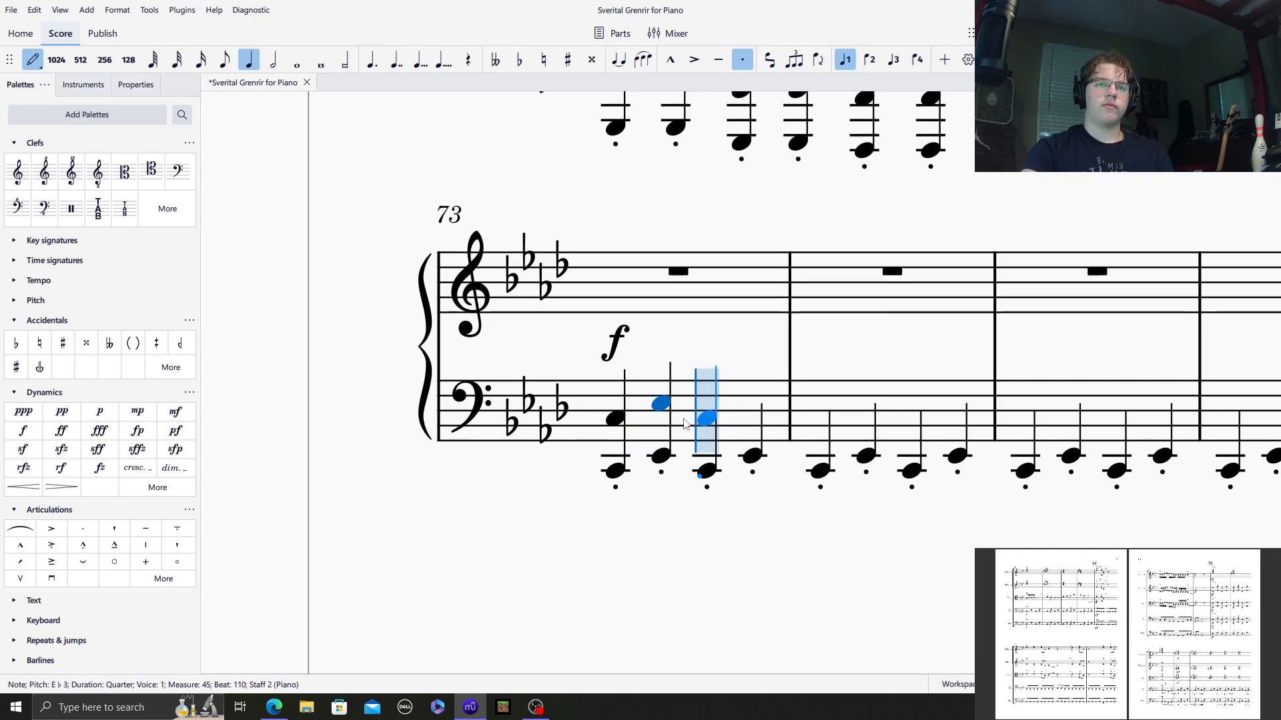
pyautogui.keyDown('shift'); pyautogui.click(707, 418); pyautogui.keyUp('shift')
pyautogui.keyDown('shift'); pyautogui.click(752, 403); pyautogui.keyUp('shift')
pyautogui.keyDown('shift'); pyautogui.click(821, 418); pyautogui.keyUp('shift')
pyautogui.keyDown('shift'); pyautogui.click(866, 403); pyautogui.keyUp('shift')
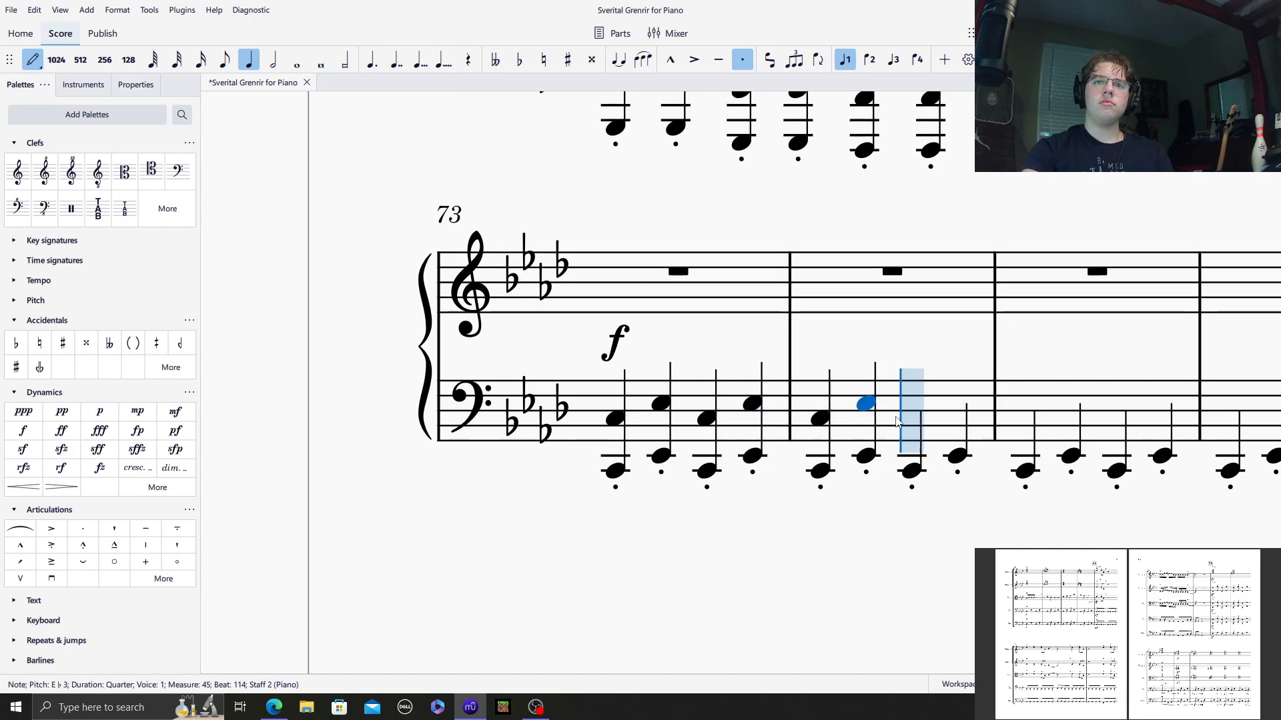
pyautogui.keyDown('shift'); pyautogui.click(911, 418); pyautogui.keyUp('shift')
pyautogui.keyDown('shift'); pyautogui.click(957, 404); pyautogui.keyUp('shift')
# Double the quarter notes of bass measures 75 and 76 an octave higher with C3 and E♭3, and leave note input.
pyautogui.keyDown('shift'); pyautogui.click(1025, 418); pyautogui.keyUp('shift')
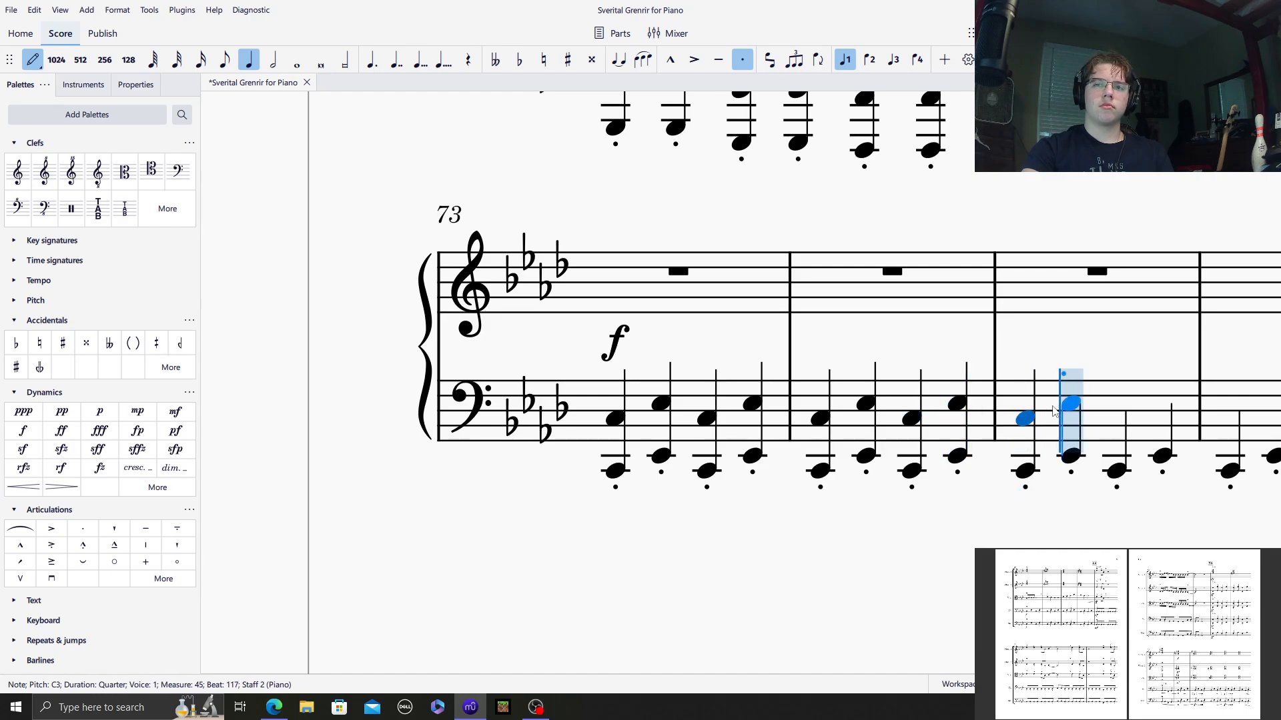
pyautogui.keyDown('shift'); pyautogui.click(1070, 404); pyautogui.keyUp('shift')
pyautogui.keyDown('shift'); pyautogui.click(1117, 418); pyautogui.keyUp('shift')
pyautogui.keyDown('shift'); pyautogui.click(1161, 404); pyautogui.keyUp('shift')
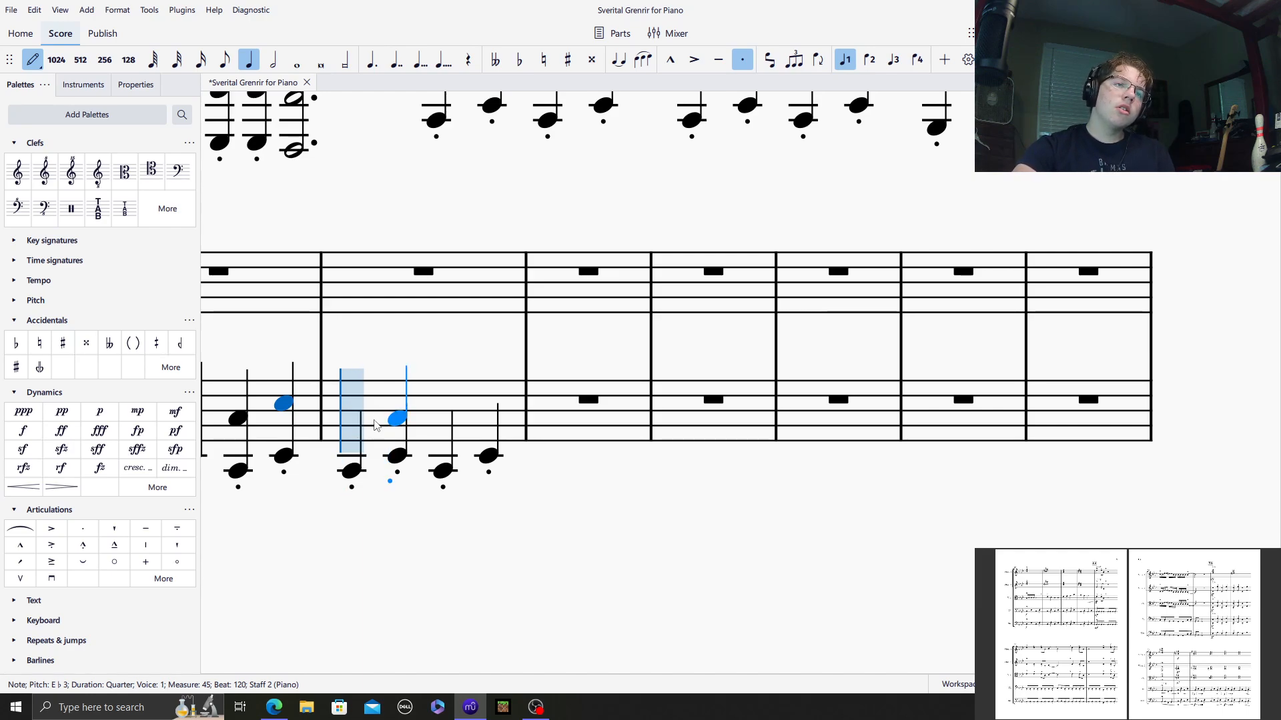
pyautogui.keyDown('shift'); pyautogui.click(351, 418); pyautogui.keyUp('shift')
pyautogui.keyDown('shift'); pyautogui.click(397, 404); pyautogui.keyUp('shift')
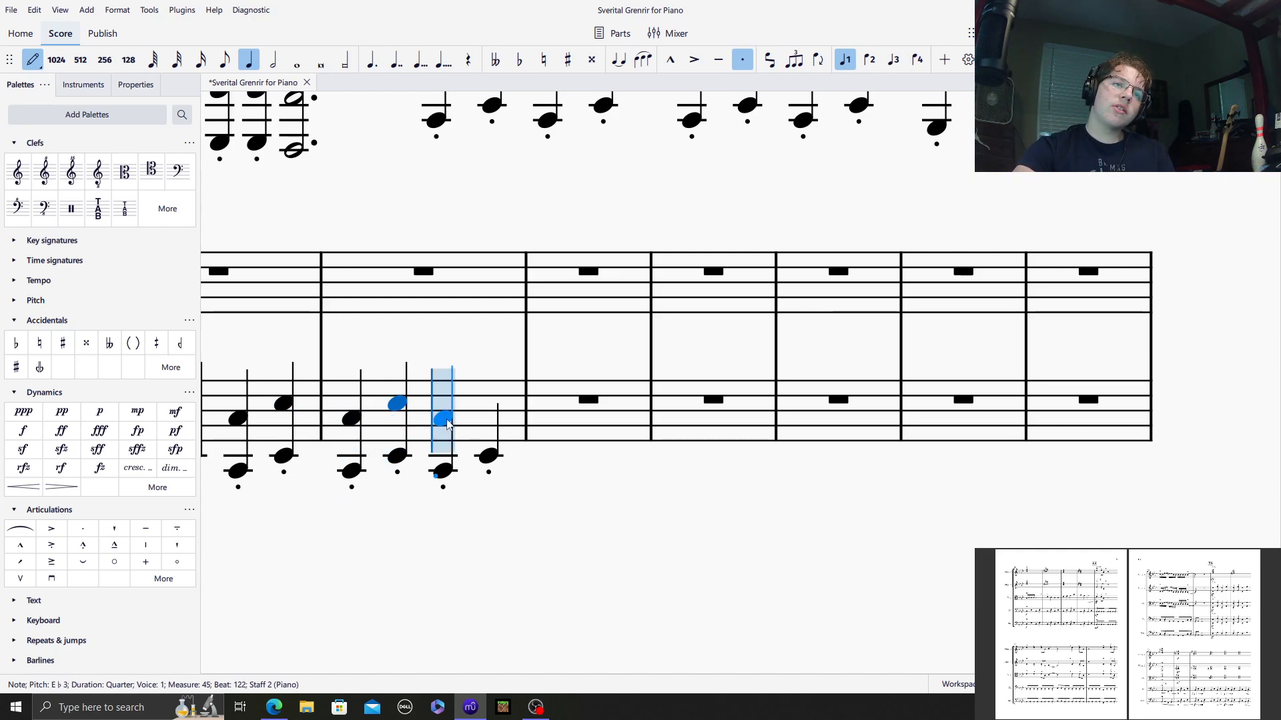
pyautogui.keyDown('shift'); pyautogui.click(443, 419); pyautogui.keyUp('shift')
pyautogui.keyDown('shift'); pyautogui.click(488, 403); pyautogui.keyUp('shift')
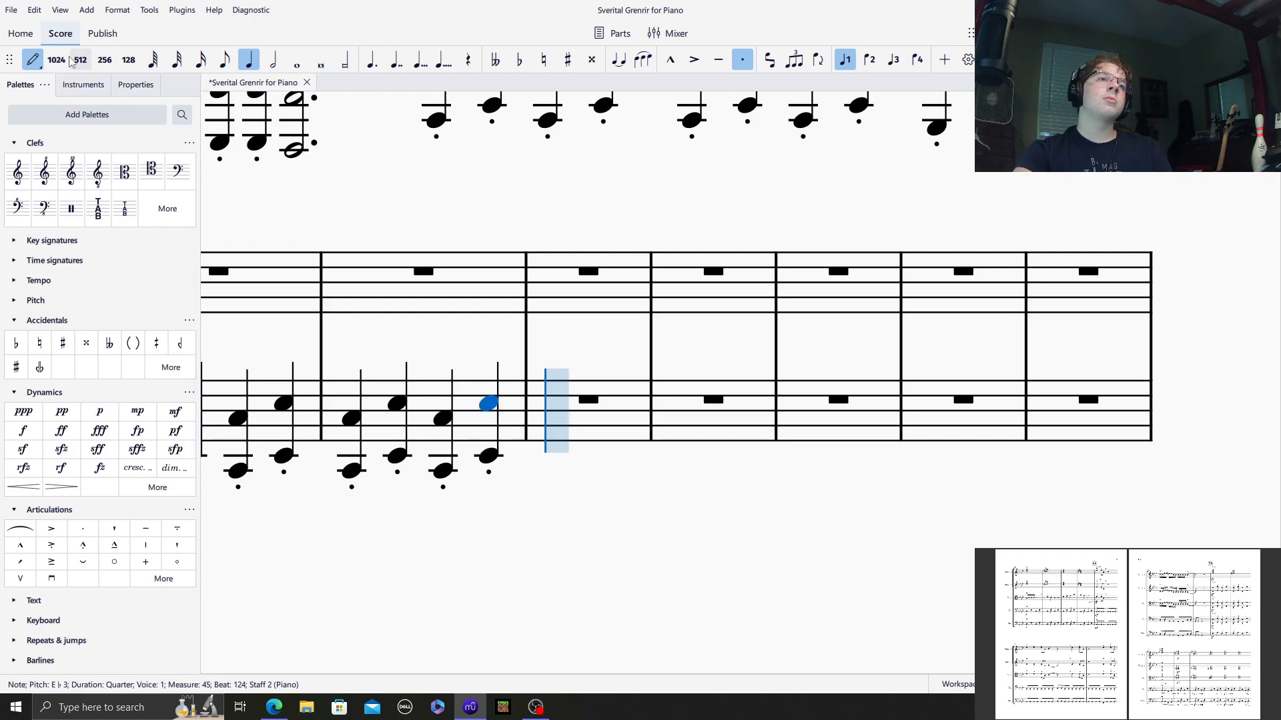
pyautogui.press('Escape')
# Enter staccato quarter notes B♭1, D♭2, B♭1 and D♭2 in bass measure 77.
pyautogui.click(566, 426)
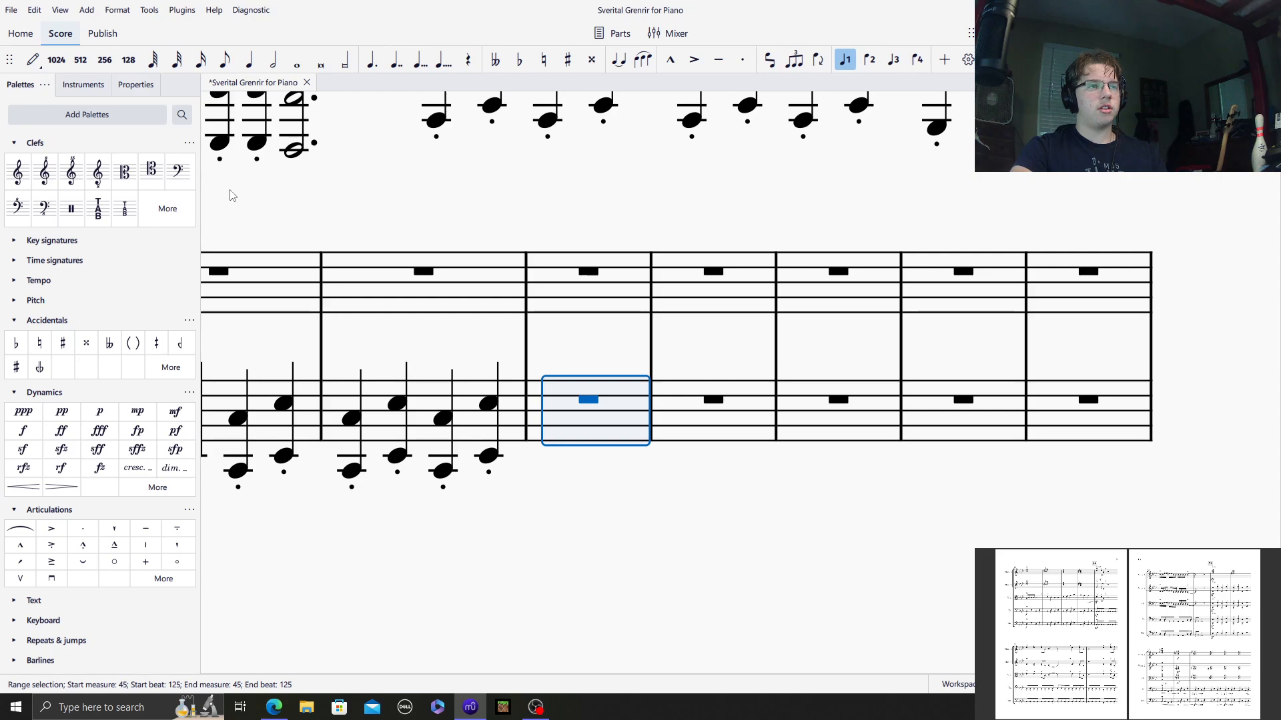
pyautogui.scroll(1, 674, 531)
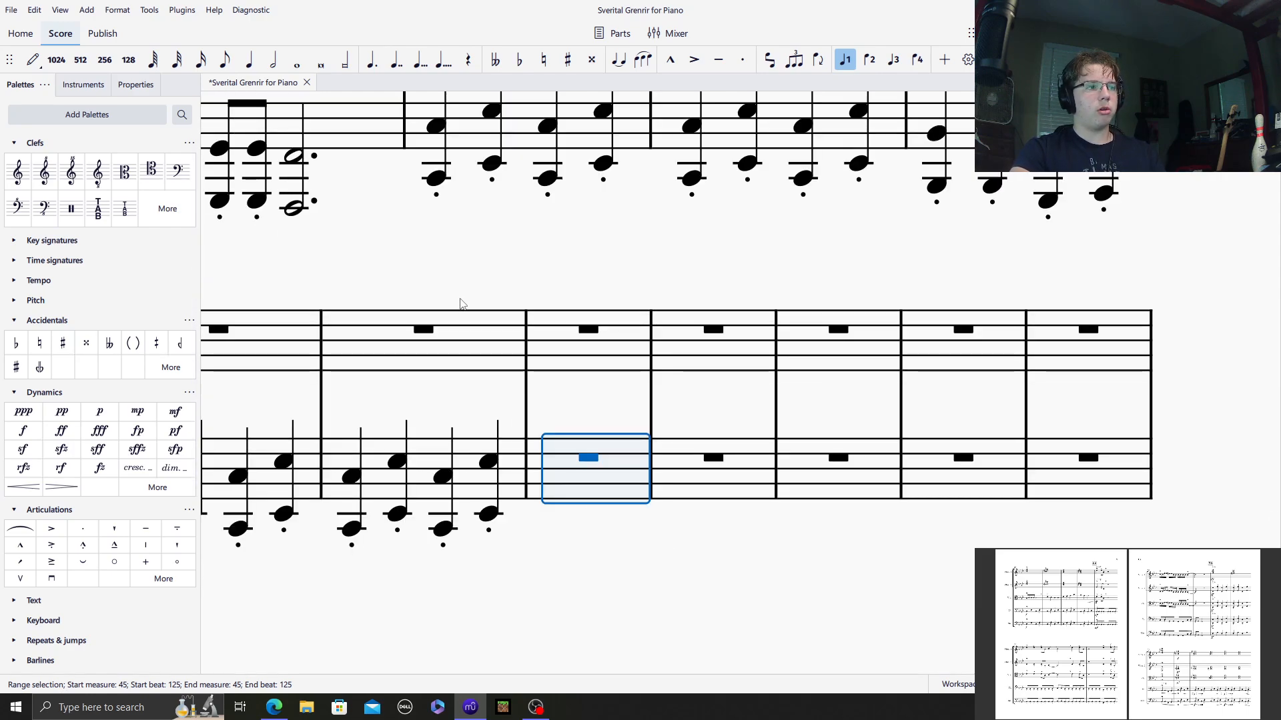
pyautogui.click(32, 60)
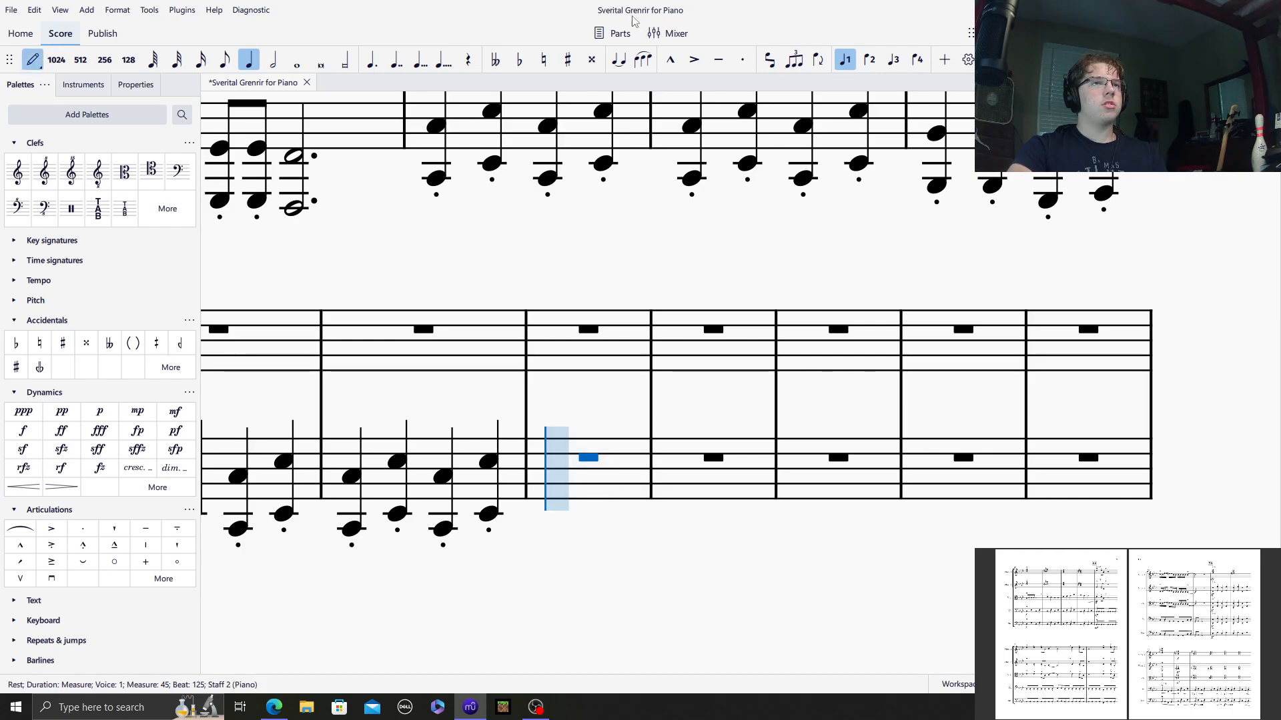
pyautogui.click(742, 60)
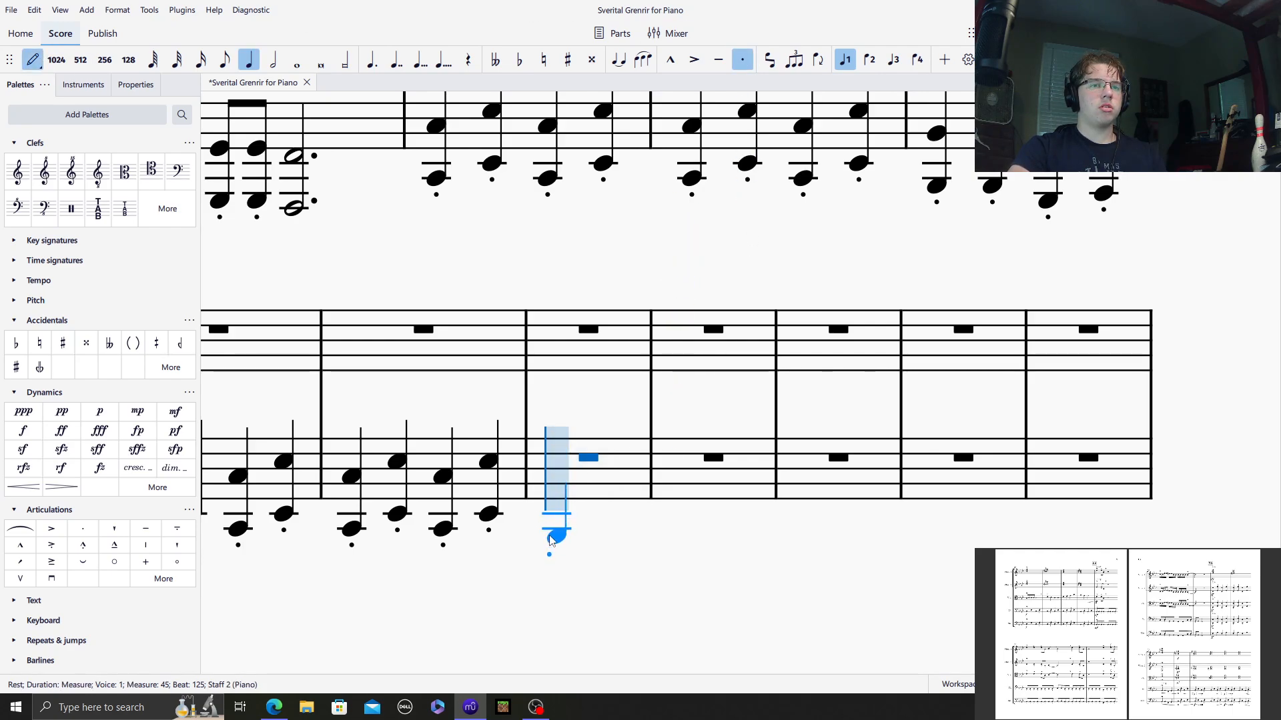
pyautogui.click(550, 536)
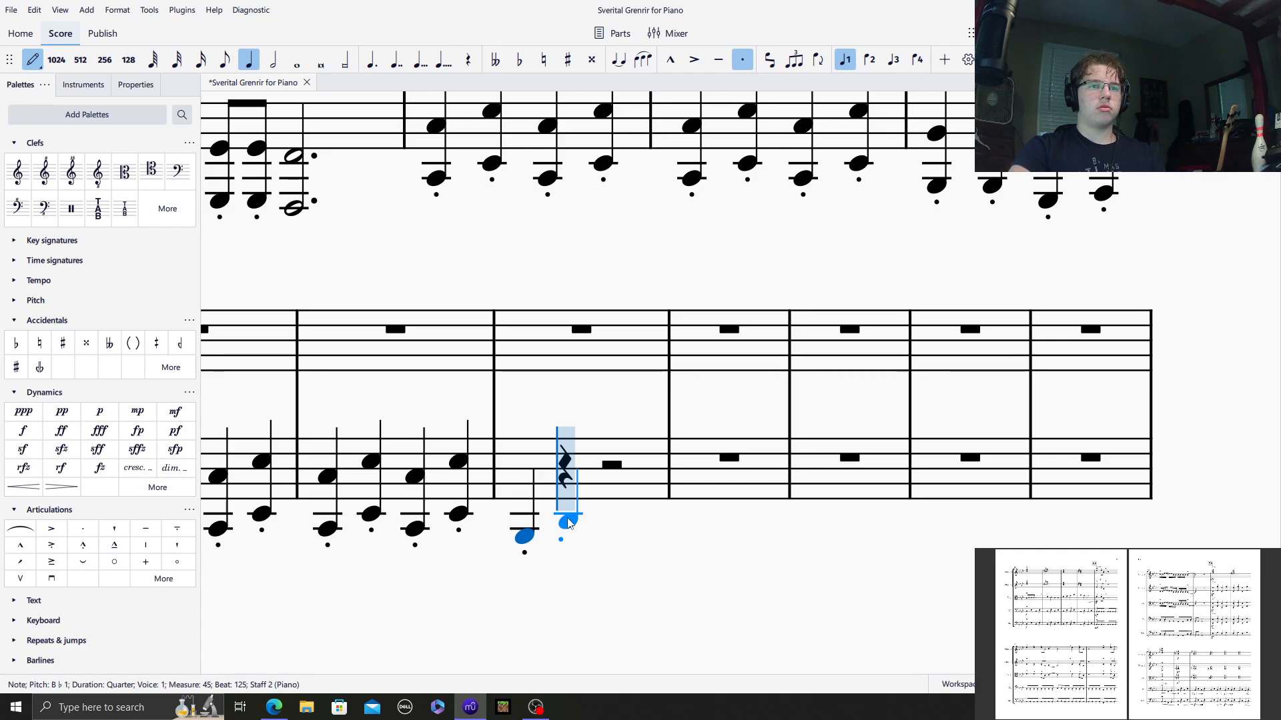
pyautogui.click(567, 524)
pyautogui.click(609, 536)
pyautogui.click(726, 522)
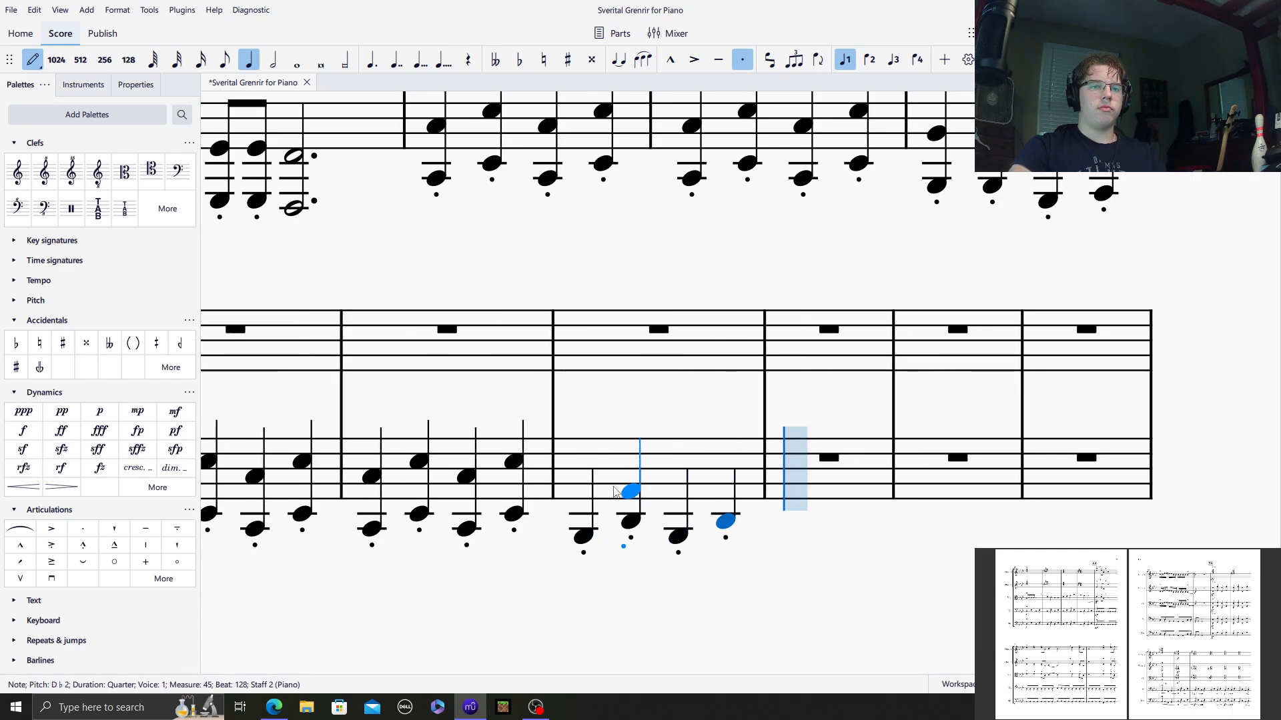
# Double the four quarter notes of bass measure 77 an octave higher with B♭2, D♭3, B♭2 and D♭3, and leave note input.
pyautogui.click(583, 483)
pyautogui.click(631, 469)
pyautogui.click(678, 483)
pyautogui.click(727, 471)
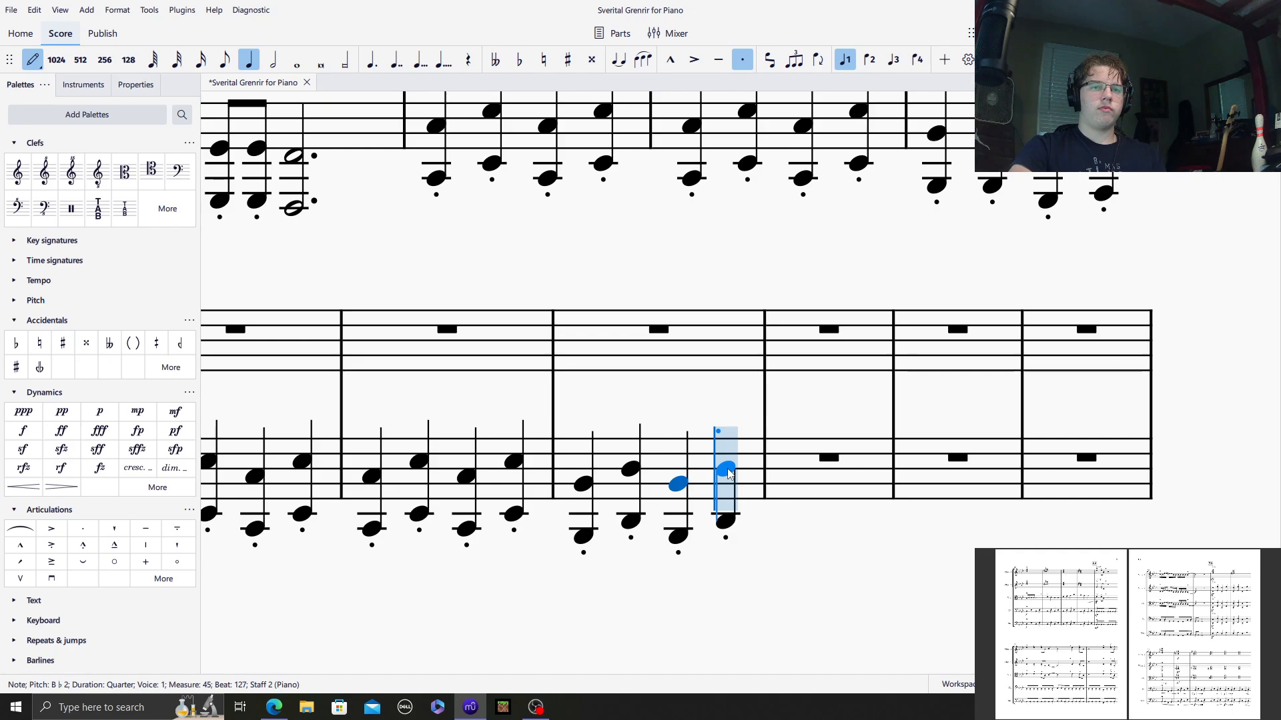
pyautogui.click(727, 470)
pyautogui.click(33, 59)
# Enter a whole-note chord of C♭6, G♭5 and E♭5 in treble measure 72.
pyautogui.moveTo(667, 237)
pyautogui.mouseDown()
pyautogui.moveTo(539, 512)
pyautogui.moveTo(451, 527)
pyautogui.moveTo(1060, 237)
pyautogui.moveTo(735, 243)
pyautogui.moveTo(838, 247)
pyautogui.moveTo(658, 392)
pyautogui.moveTo(503, 380)
pyautogui.moveTo(288, 477)
pyautogui.mouseUp()
pyautogui.click(759, 185)
pyautogui.scroll(1, 675, 257)
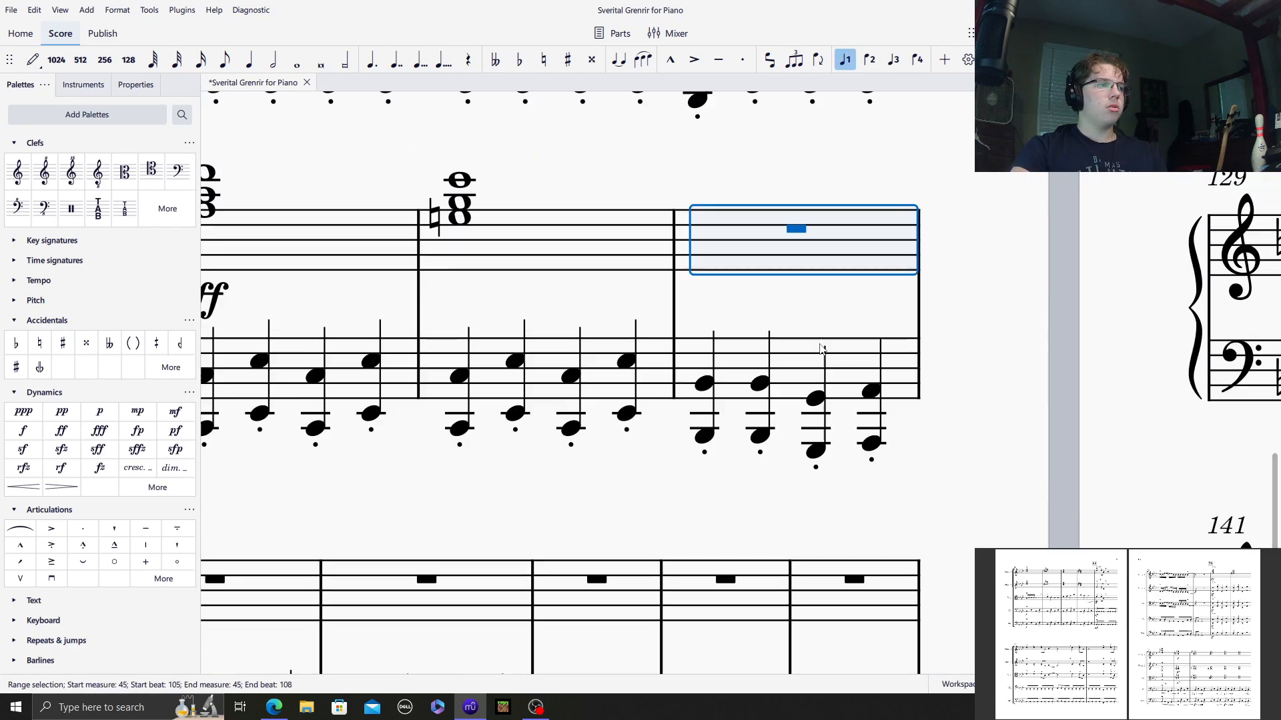
pyautogui.scroll(1, 836, 398)
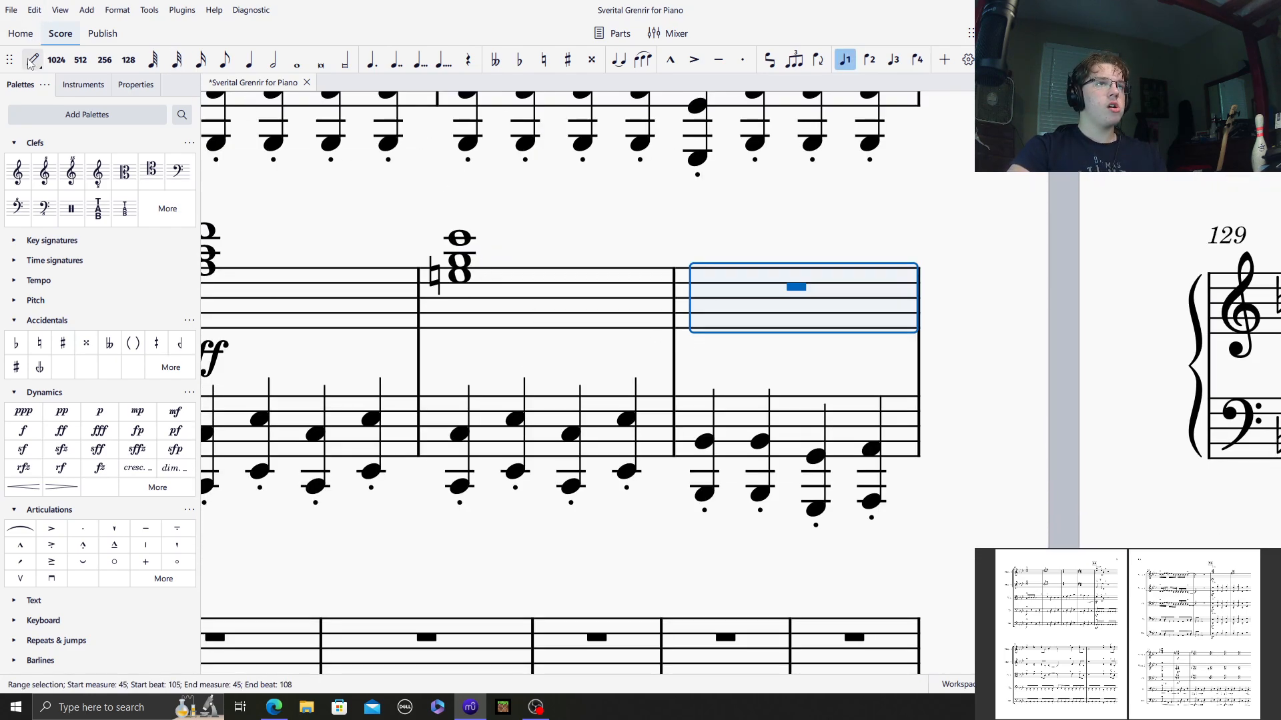
pyautogui.click(32, 60)
pyautogui.click(297, 60)
pyautogui.click(520, 59)
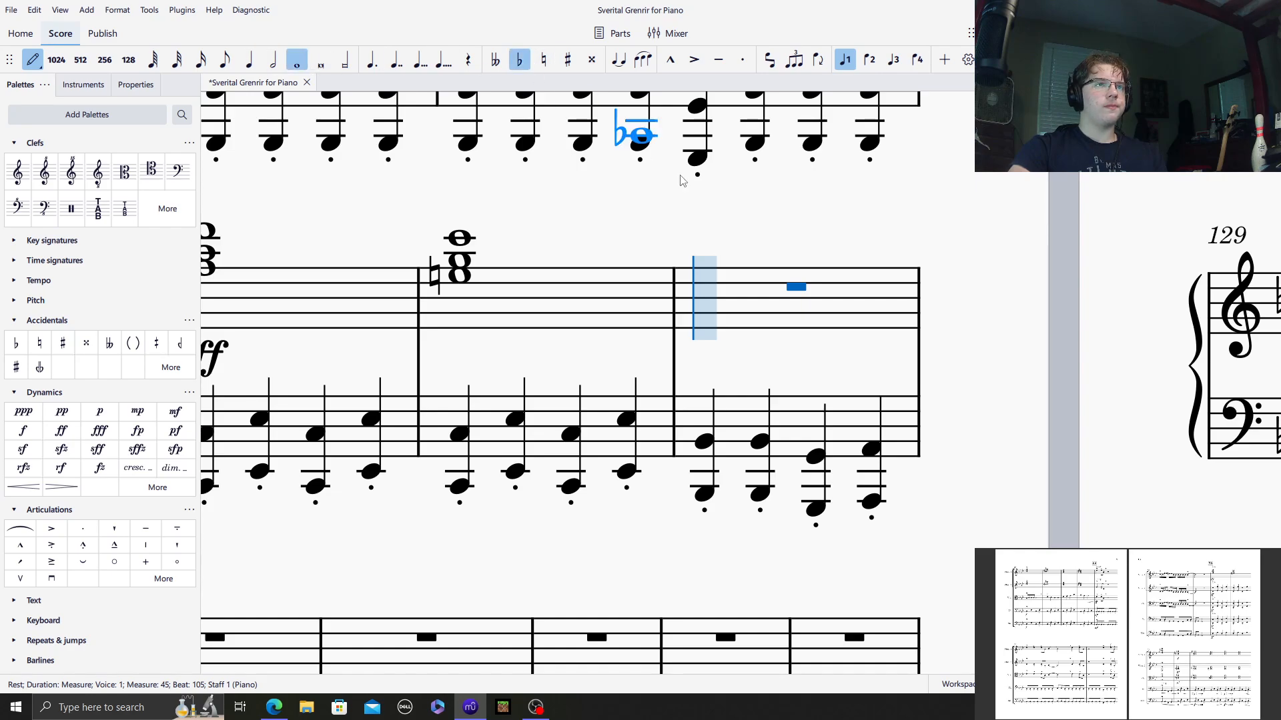
pyautogui.click(712, 241)
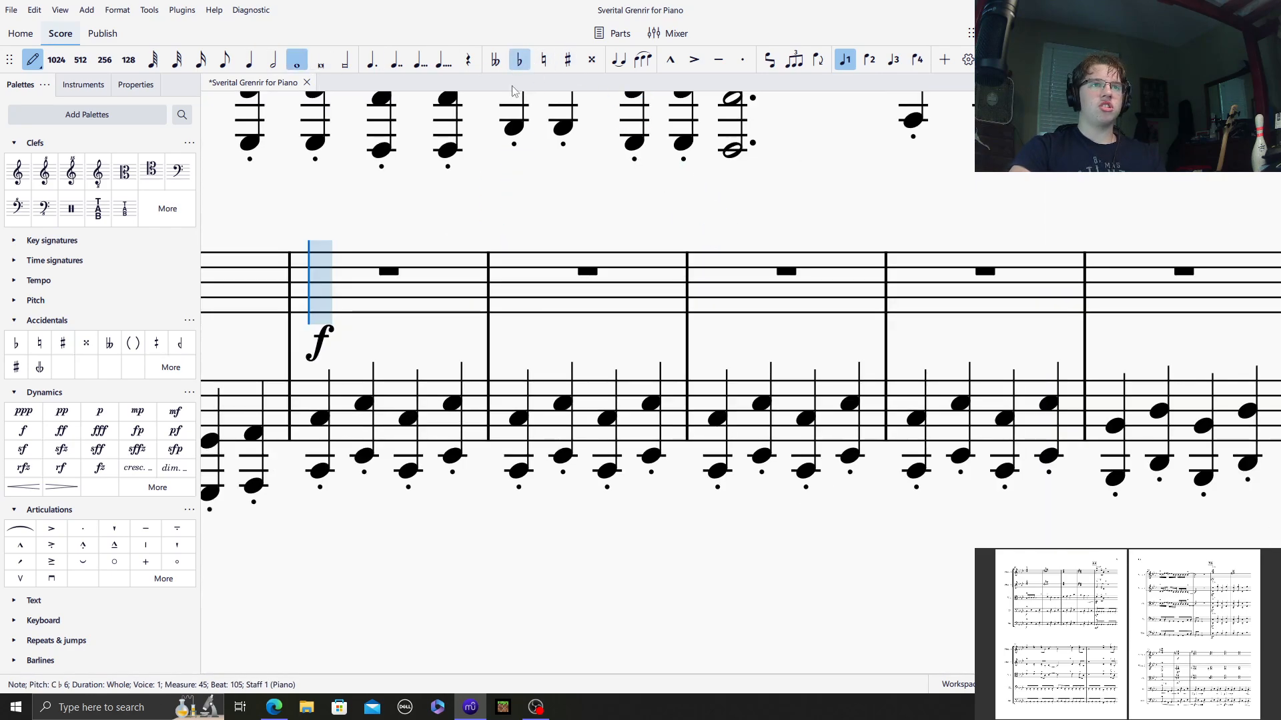
pyautogui.moveTo(711, 669); pyautogui.dragTo(671, 664)
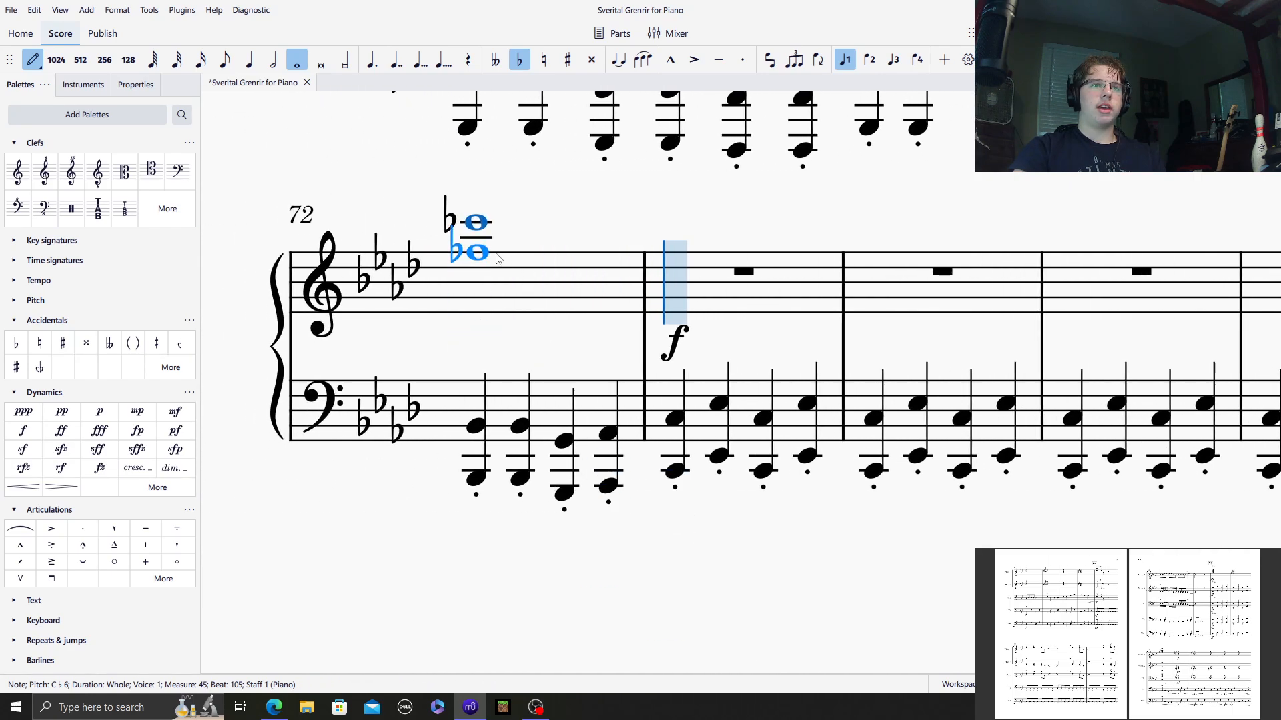
pyautogui.keyDown('shift'); pyautogui.click(496, 252); pyautogui.keyUp('shift')
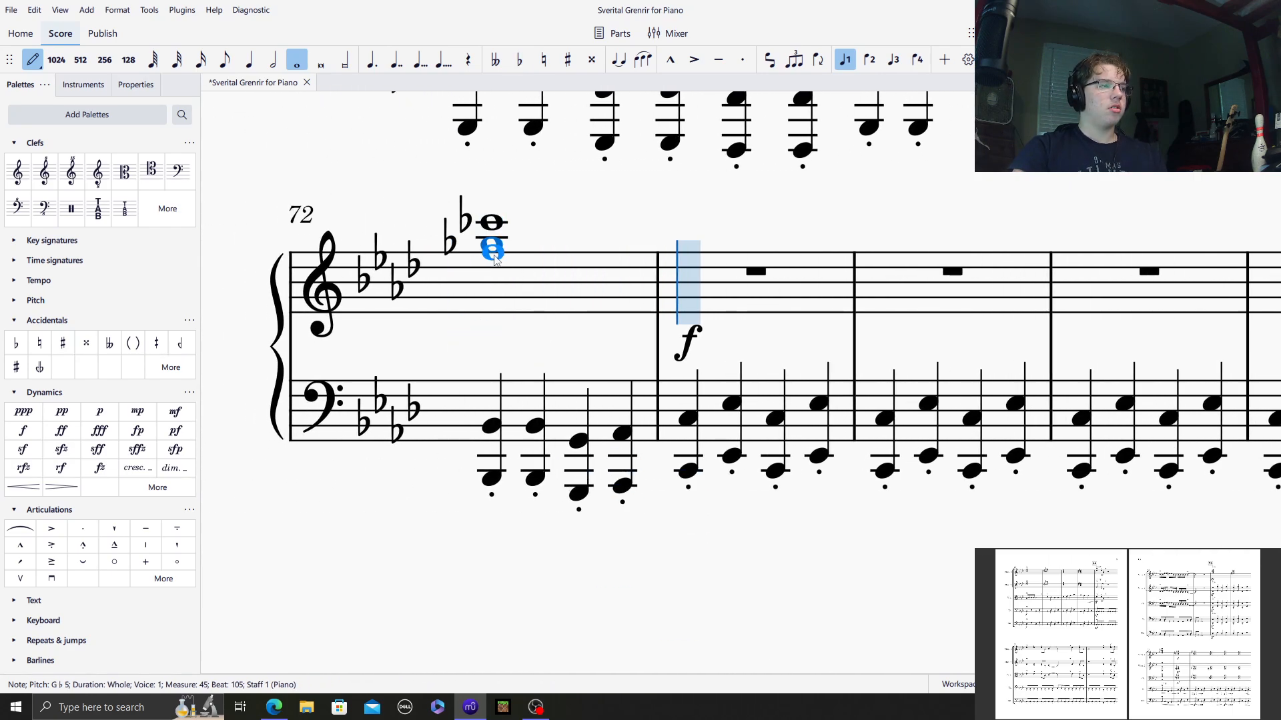
pyautogui.keyDown('shift'); pyautogui.click(494, 263); pyautogui.keyUp('shift')
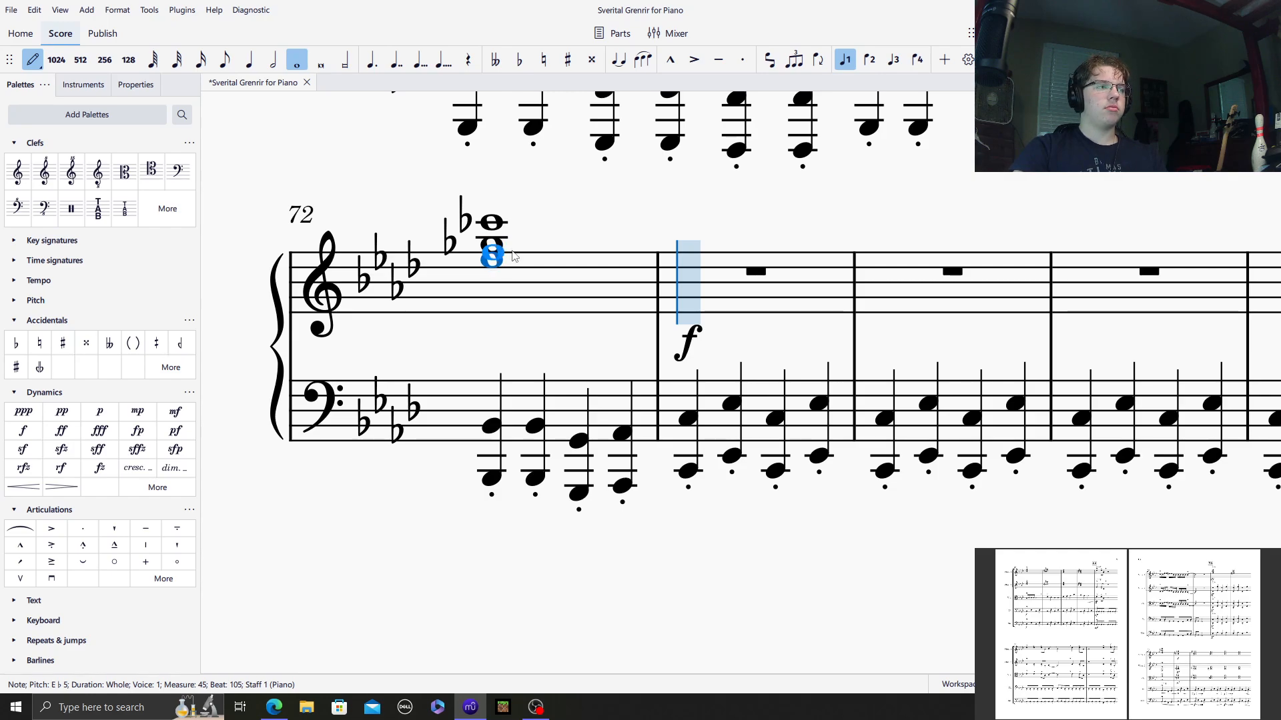
# Enter a whole-note chord of A♮5, E♮5 and C♯5 in treble measure 73.
pyautogui.click(544, 63)
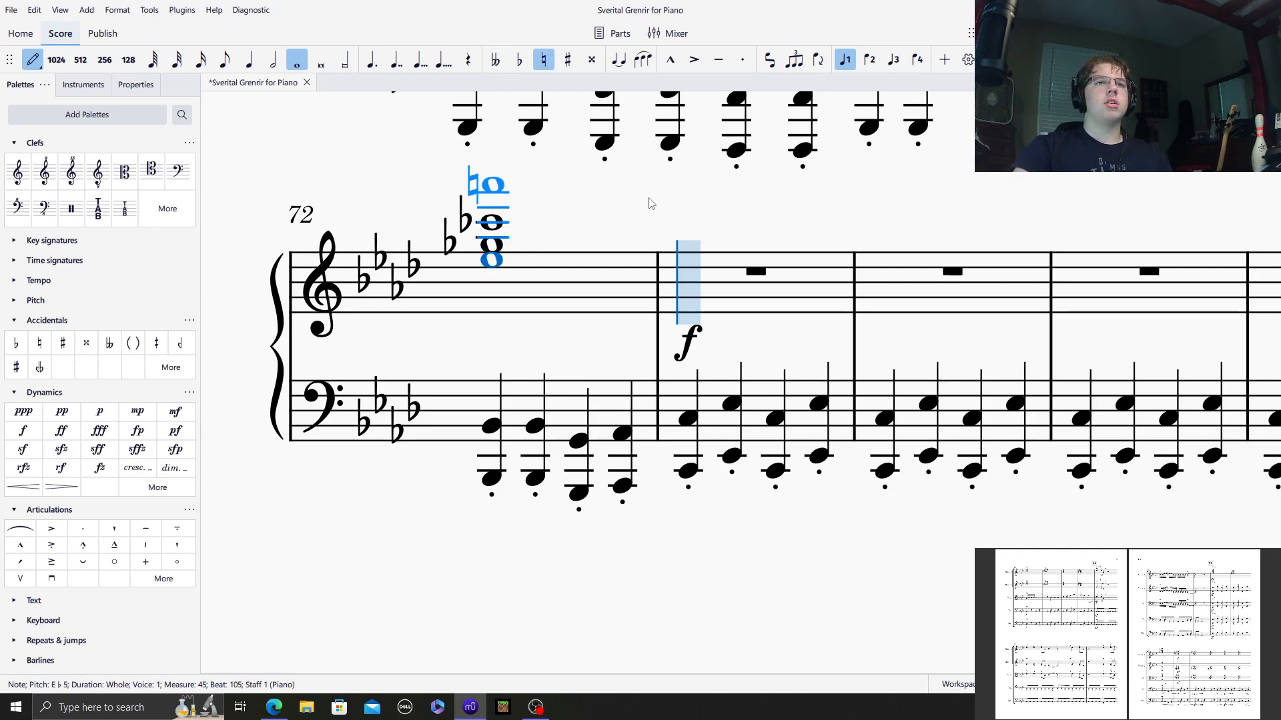
pyautogui.click(691, 237)
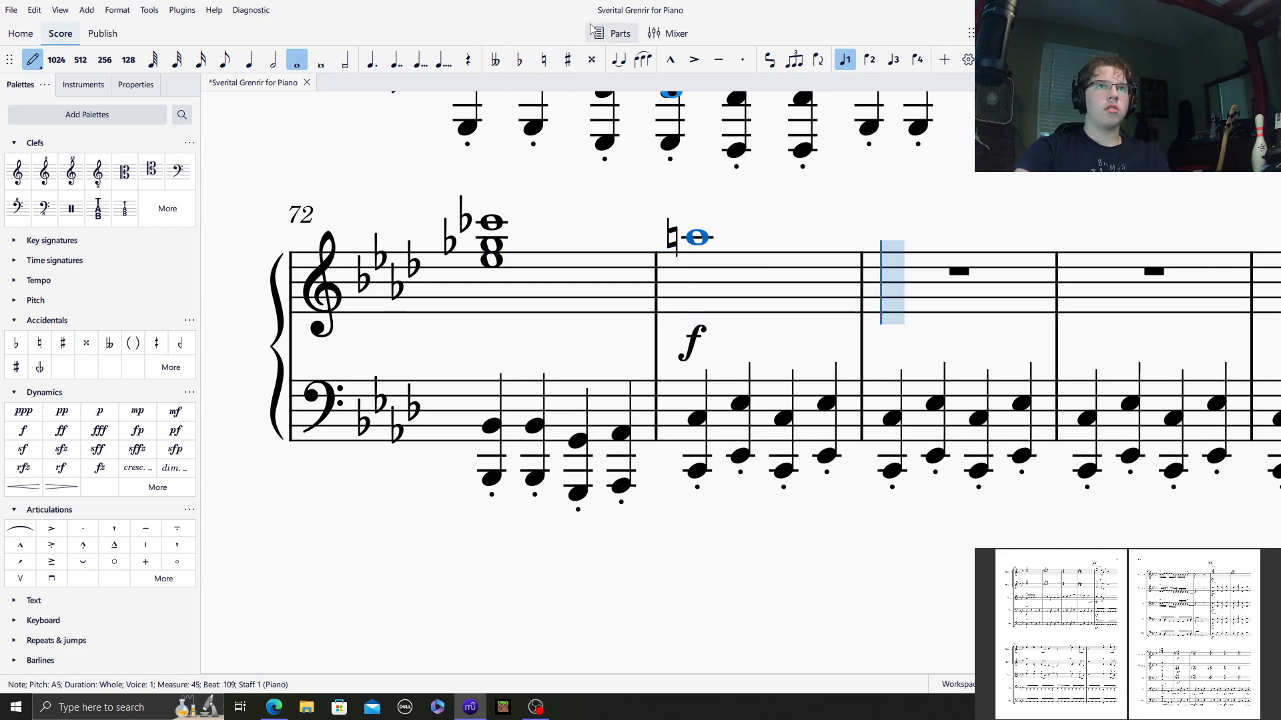
pyautogui.keyDown('shift'); pyautogui.click(700, 261); pyautogui.keyUp('shift')
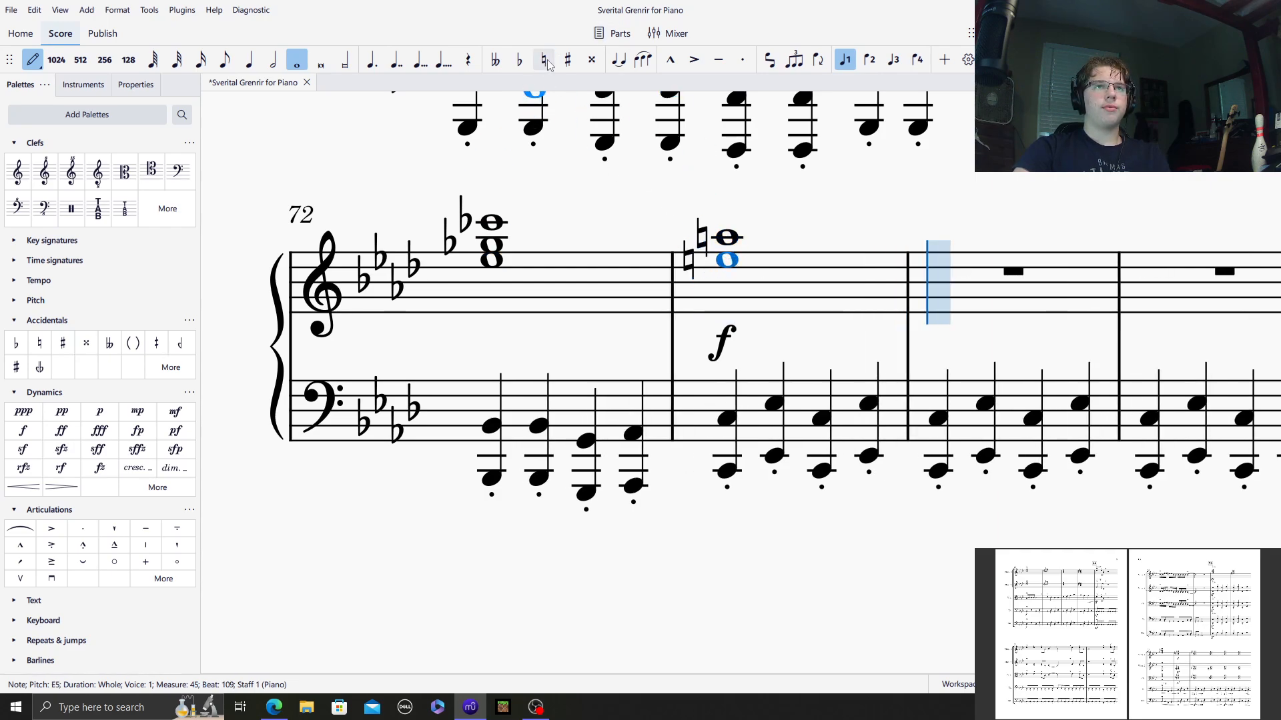
pyautogui.click(568, 59)
pyautogui.keyDown('shift'); pyautogui.click(727, 275); pyautogui.keyUp('shift')
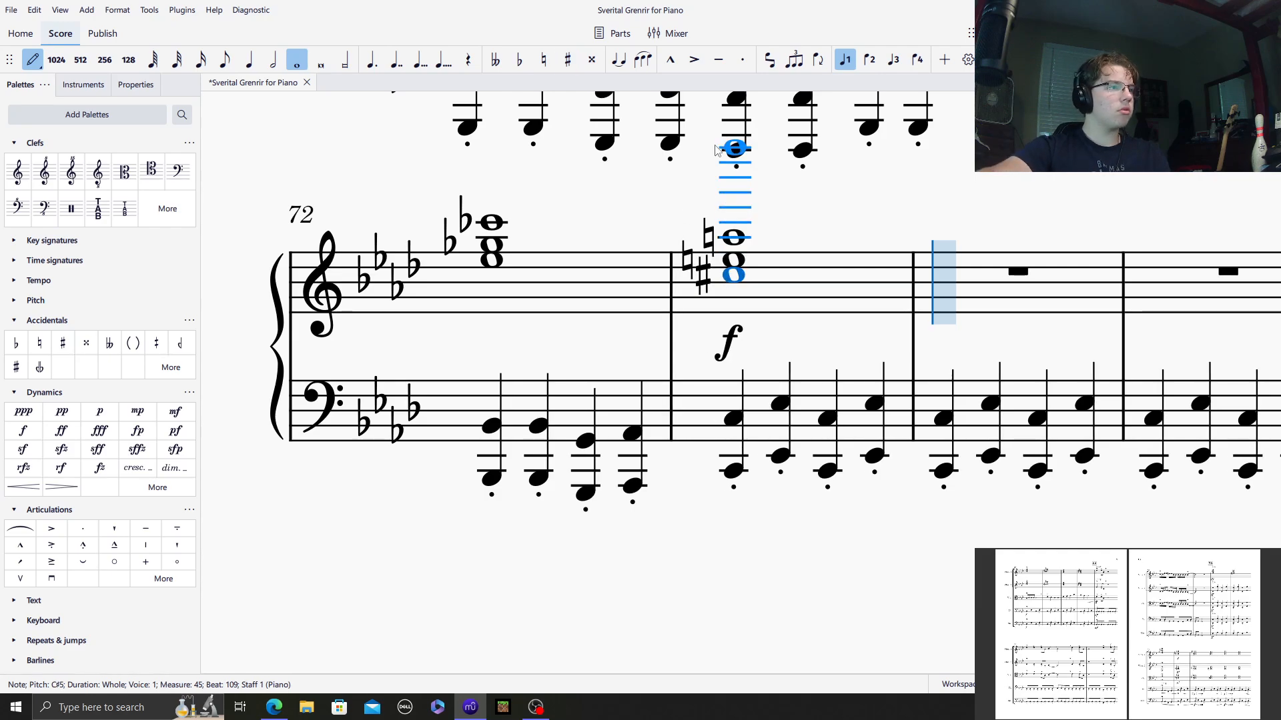
# Enter a whole-note chord of A♭5, E♮5 and C♯5 in treble measure 74, with an explicit flat on the A.
pyautogui.click(519, 60)
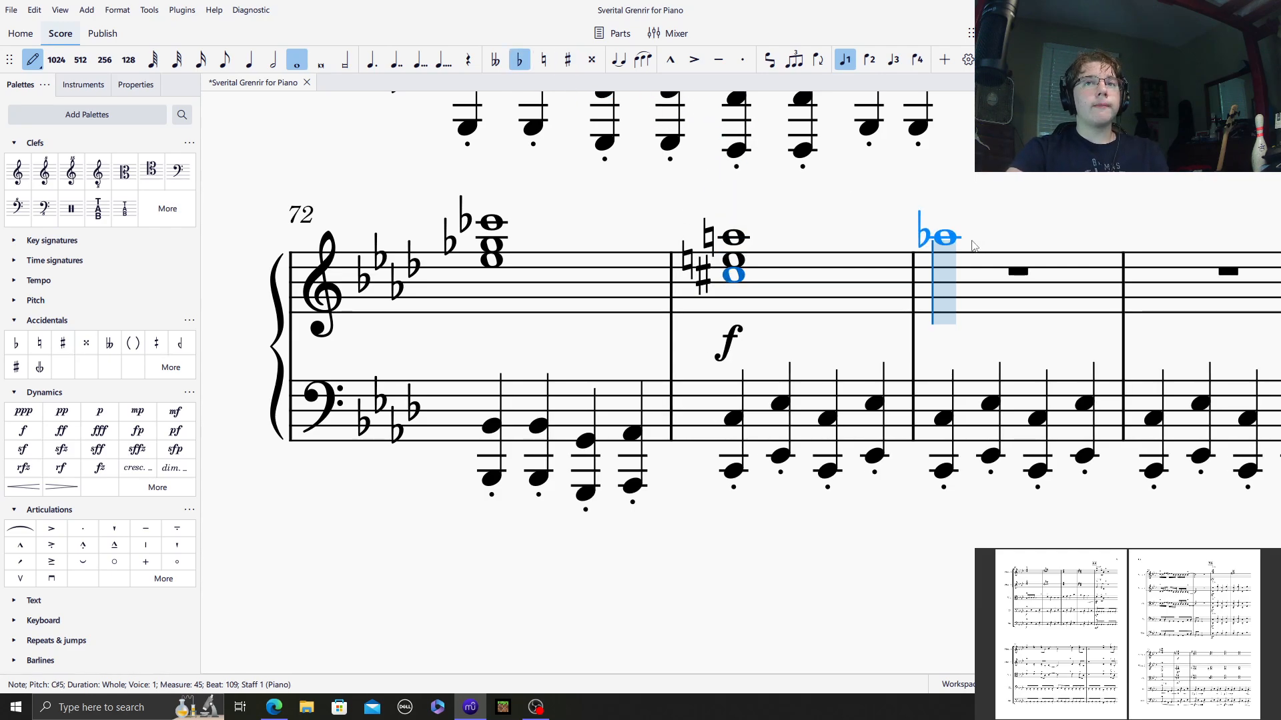
pyautogui.click(973, 246)
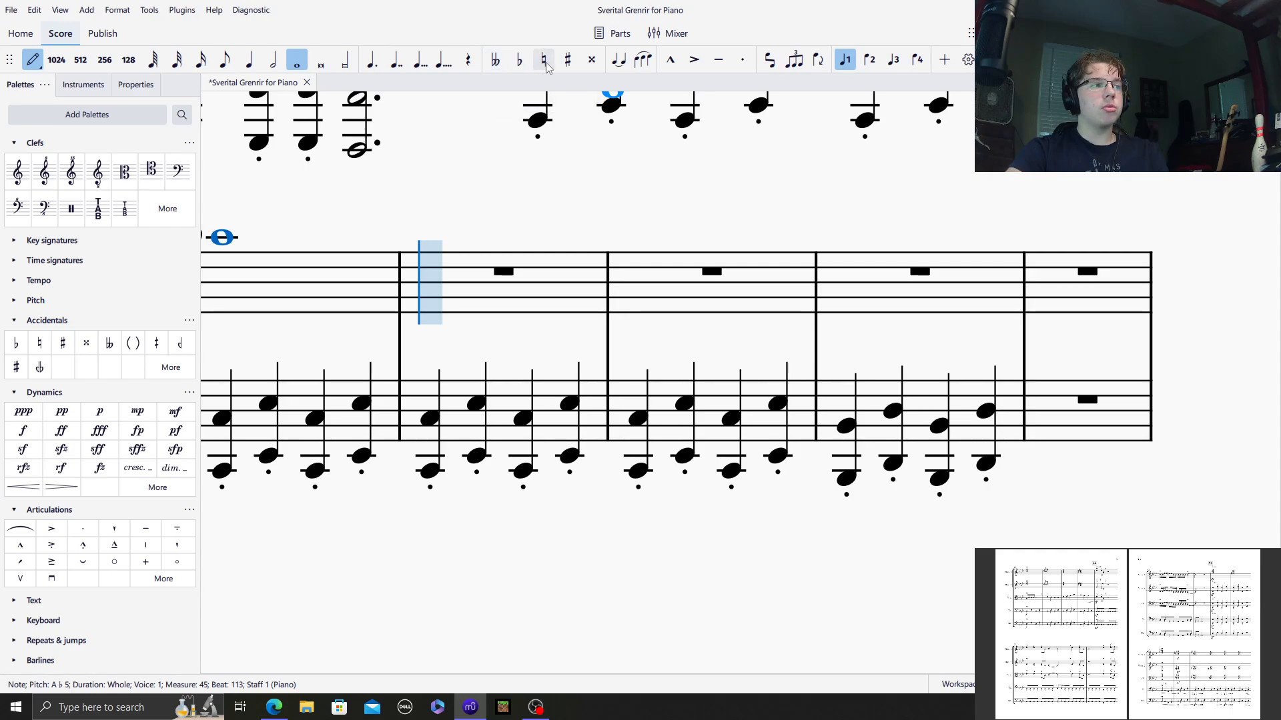
pyautogui.keyDown('shift'); pyautogui.click(230, 260); pyautogui.keyUp('shift')
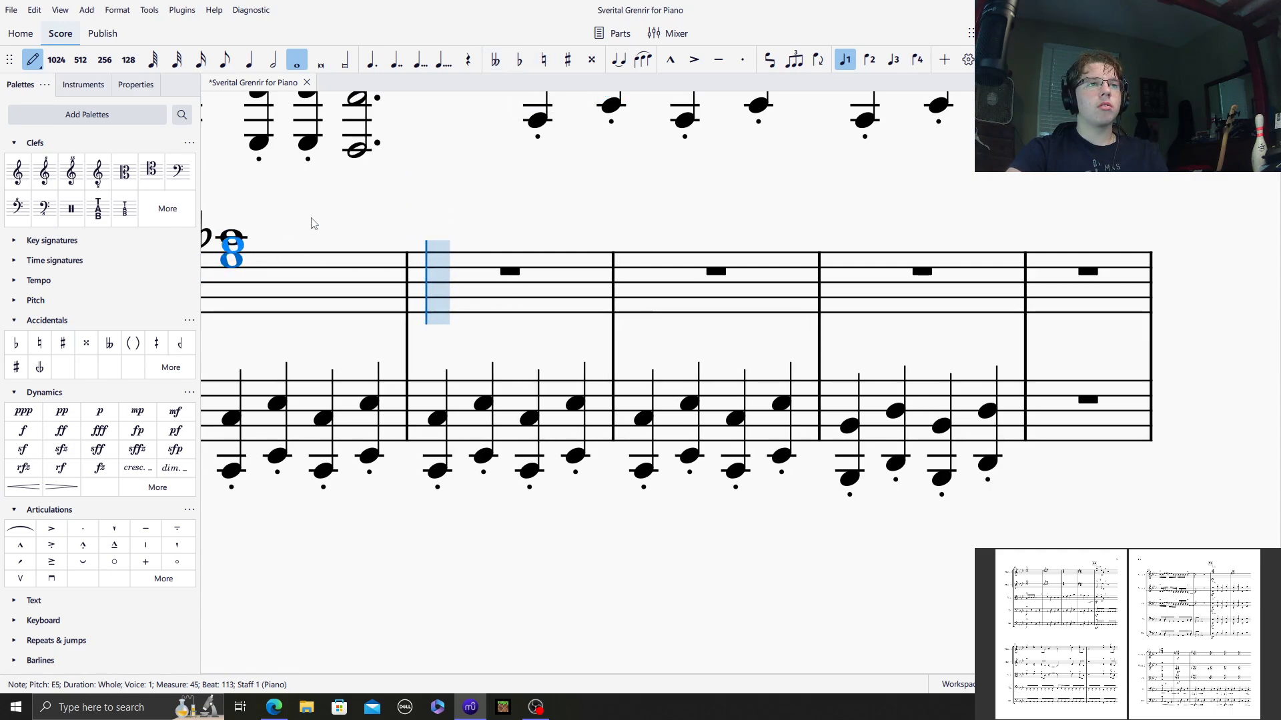
pyautogui.click(568, 60)
pyautogui.keyDown('shift'); pyautogui.click(265, 274); pyautogui.keyUp('shift')
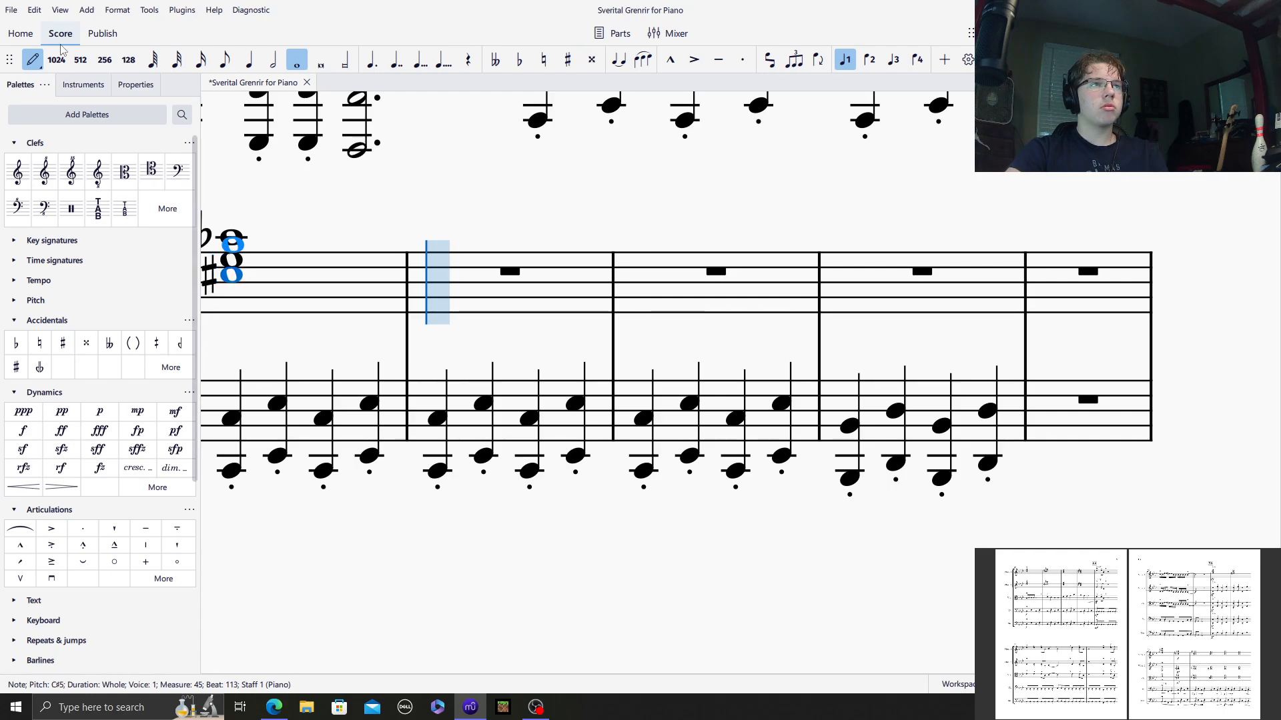
# Leave note input and put the flat of the A♭5 in treble measure 74 in parentheses.
pyautogui.click(32, 60)
pyautogui.moveTo(311, 234); pyautogui.dragTo(494, 223)
pyautogui.click(378, 229)
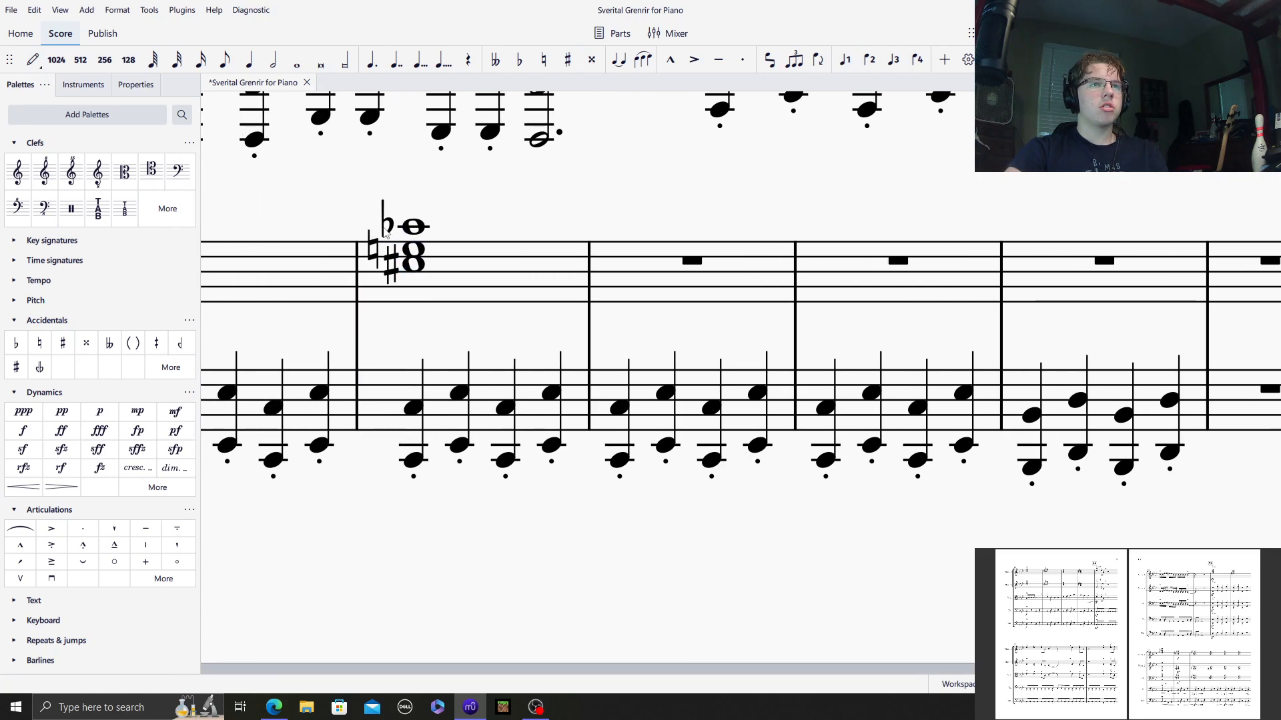
pyautogui.click(385, 225)
pyautogui.click(132, 343)
pyautogui.moveTo(644, 267); pyautogui.dragTo(814, 241)
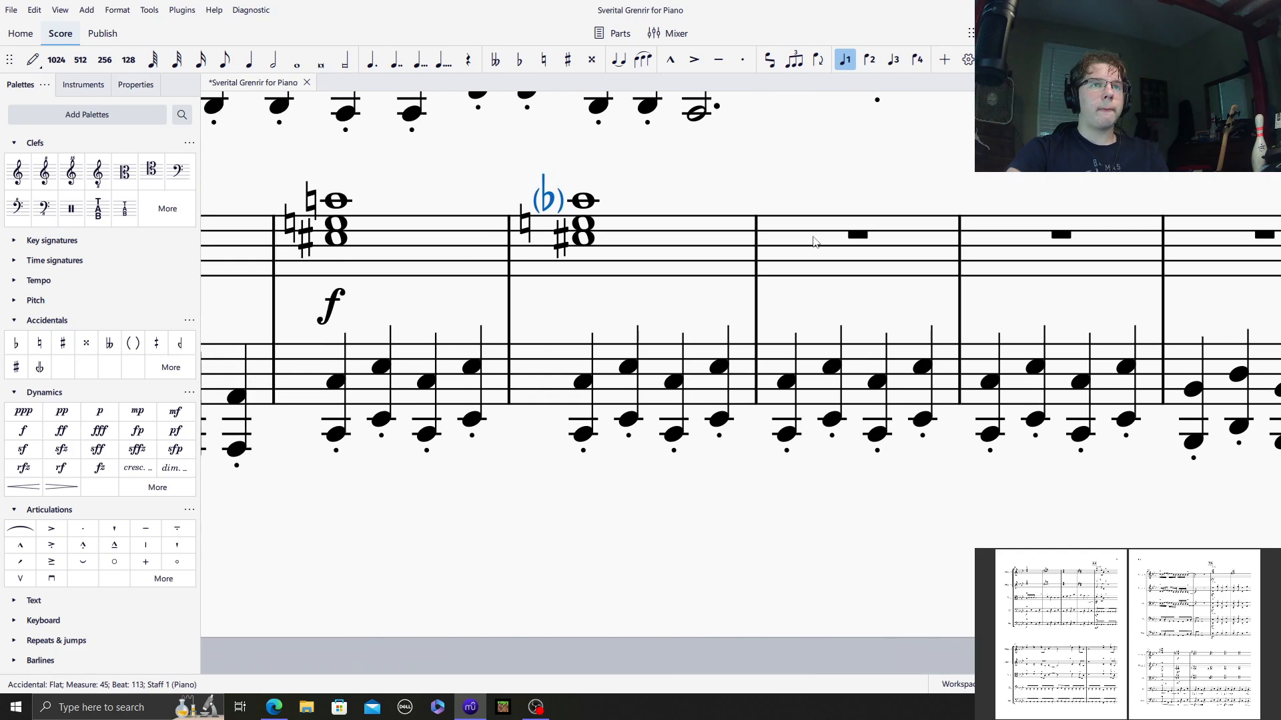
# Enter a whole-note chord of G5, E♭5 and C♮5 in treble measure 75, with an explicit natural on the C.
pyautogui.click(814, 241)
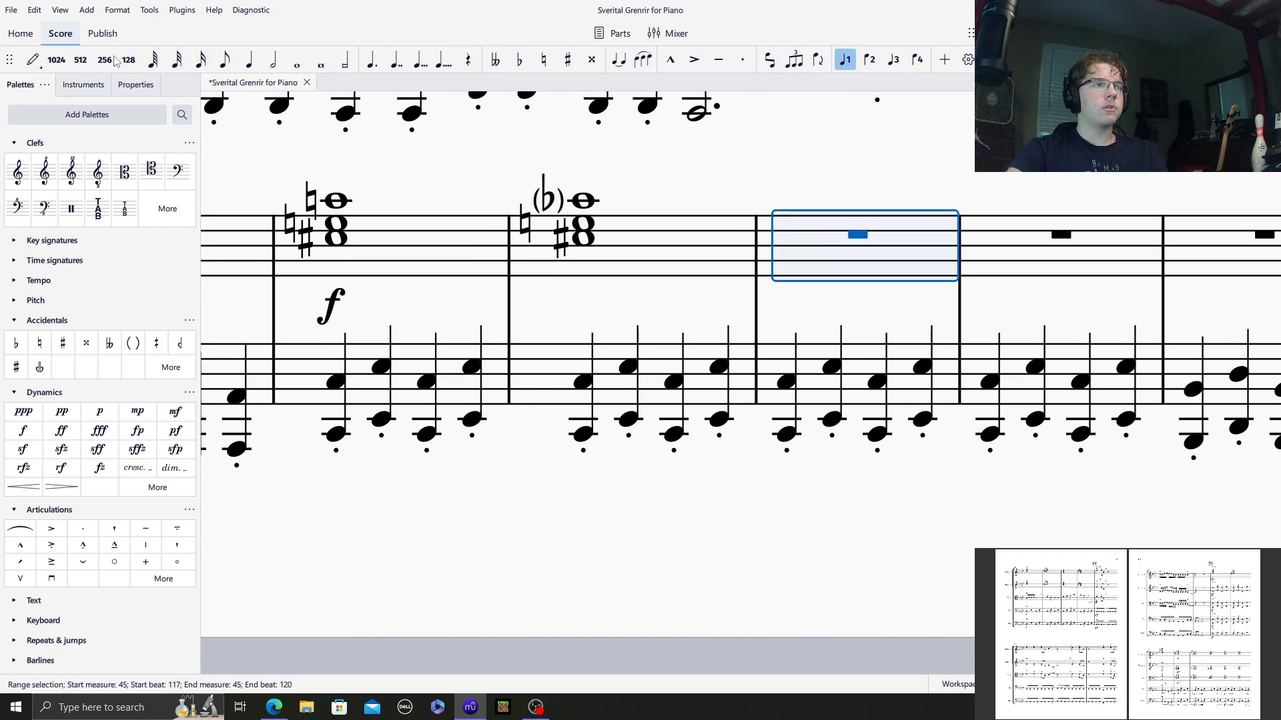
pyautogui.click(33, 60)
pyautogui.click(296, 60)
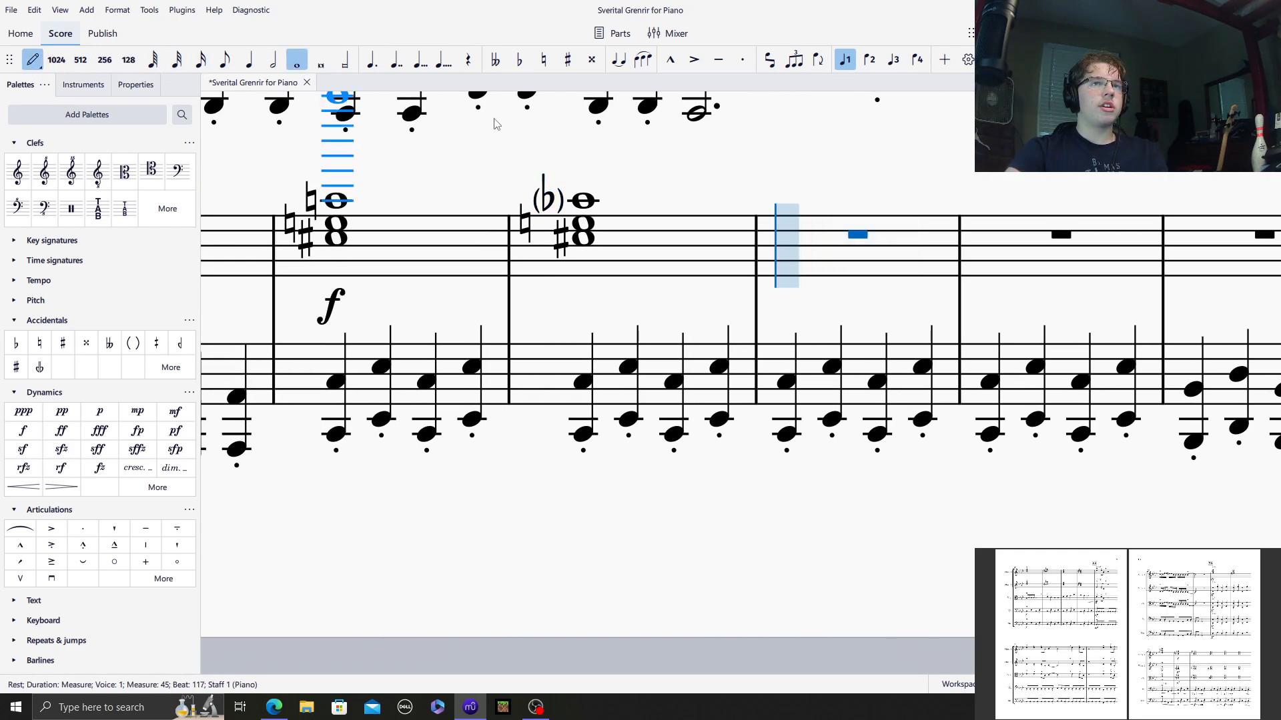
pyautogui.click(787, 209)
pyautogui.click(794, 224)
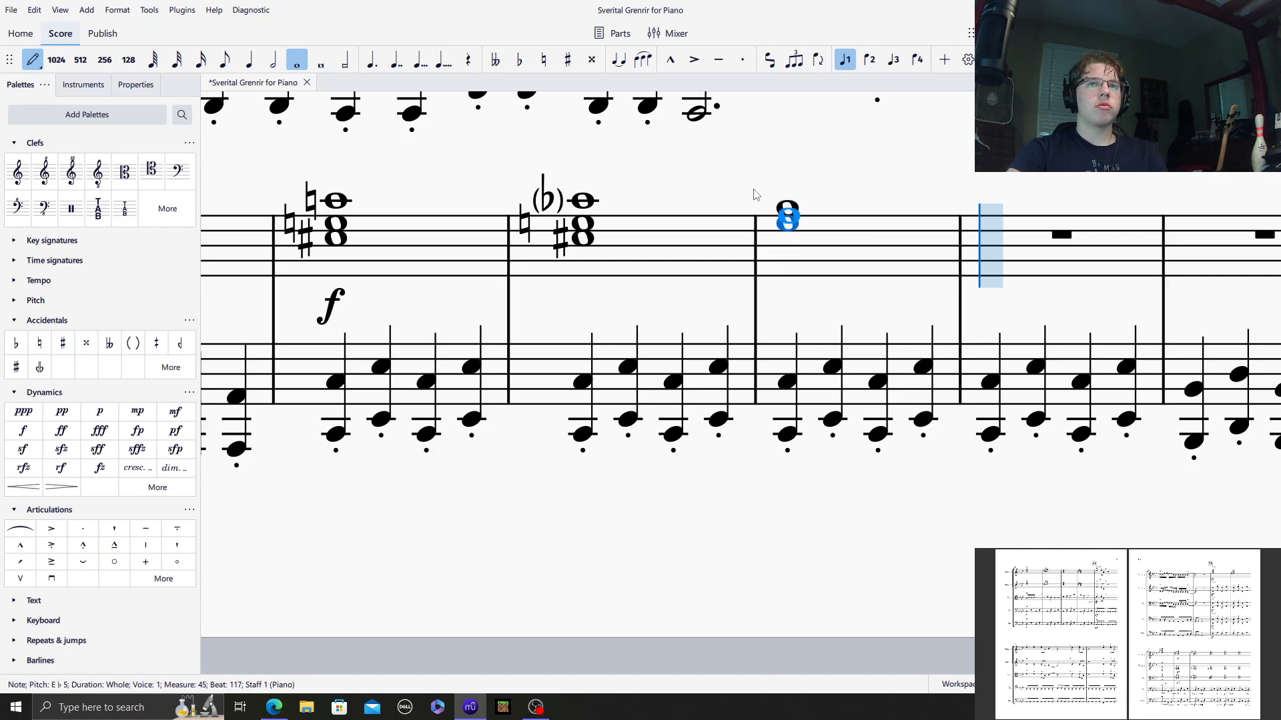
pyautogui.click(543, 60)
pyautogui.click(793, 244)
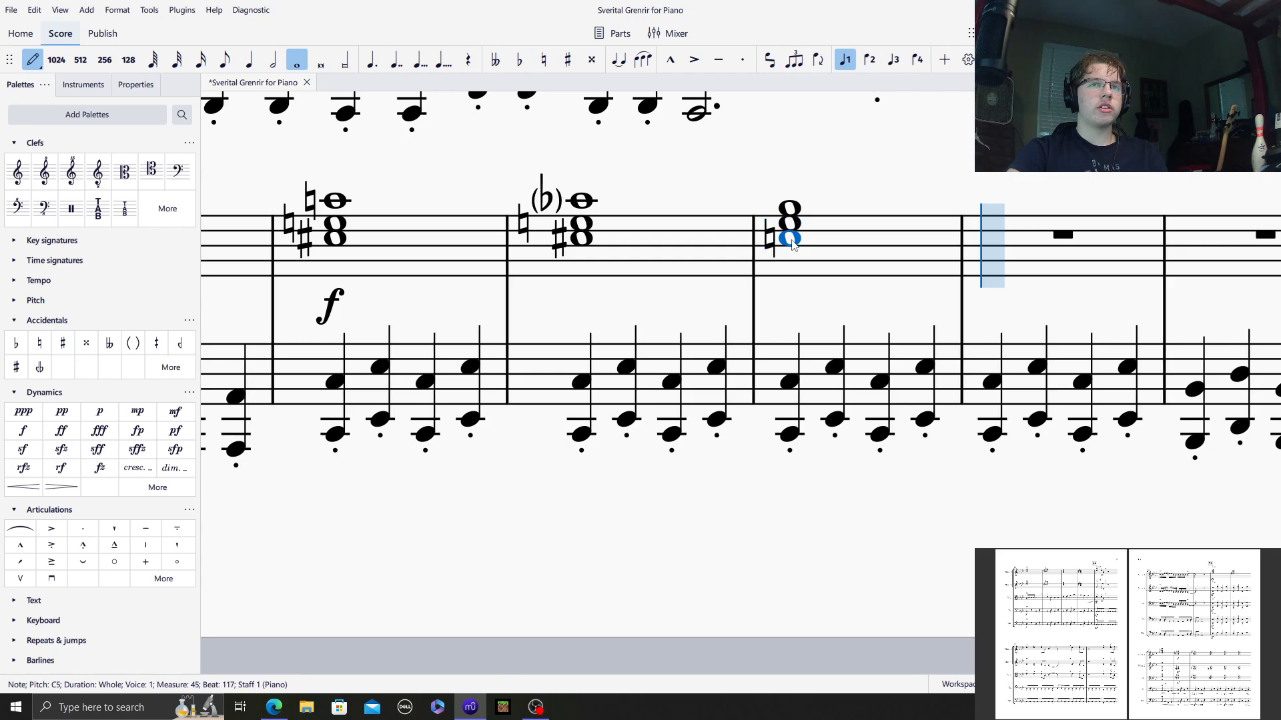
# Leave note input and put the natural of the C5 in treble measure 75 in parentheses.
pyautogui.click(32, 59)
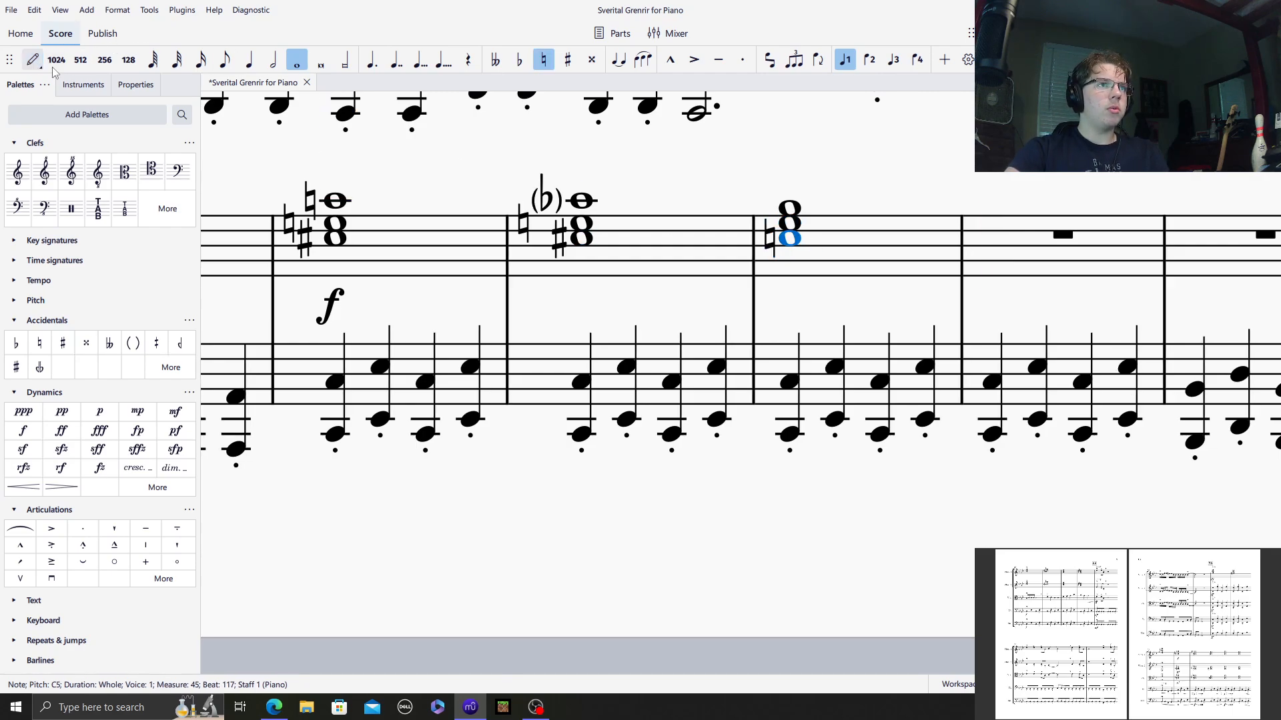
pyautogui.click(771, 238)
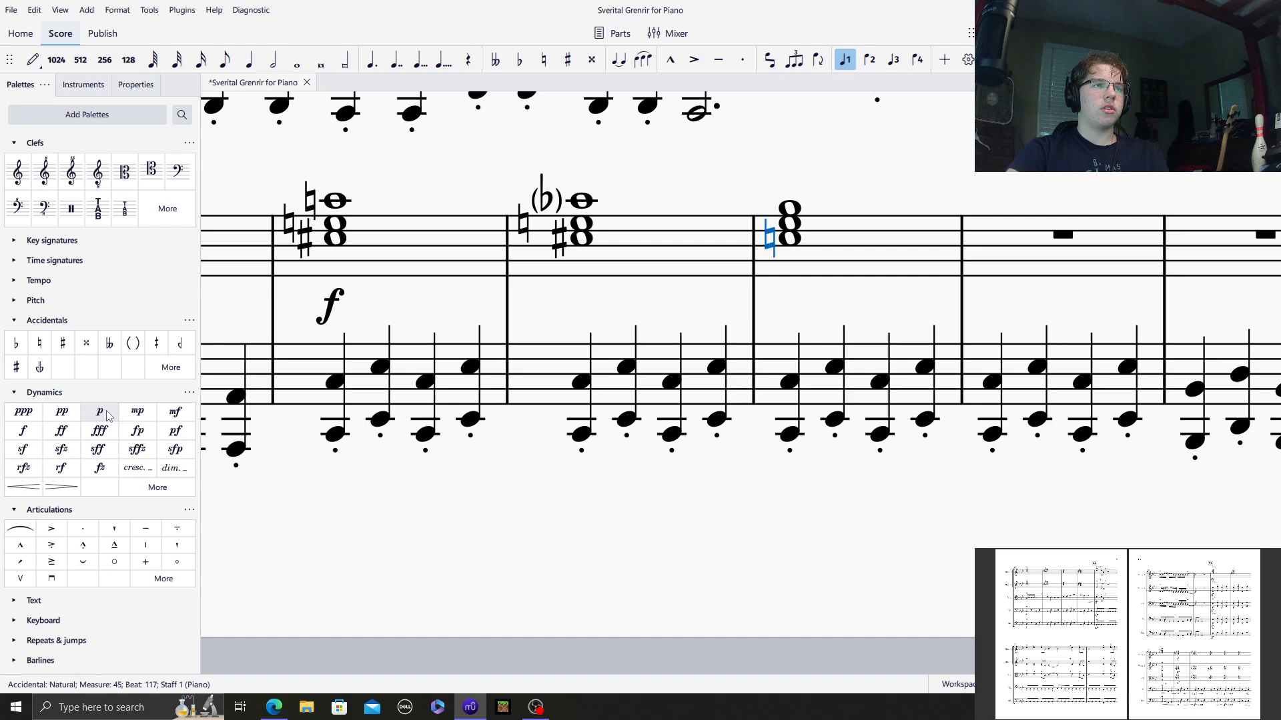
pyautogui.click(141, 352)
# Enter a whole-note chord of A♭5, E♭5 and C5 in treble measure 76.
pyautogui.click(1009, 230)
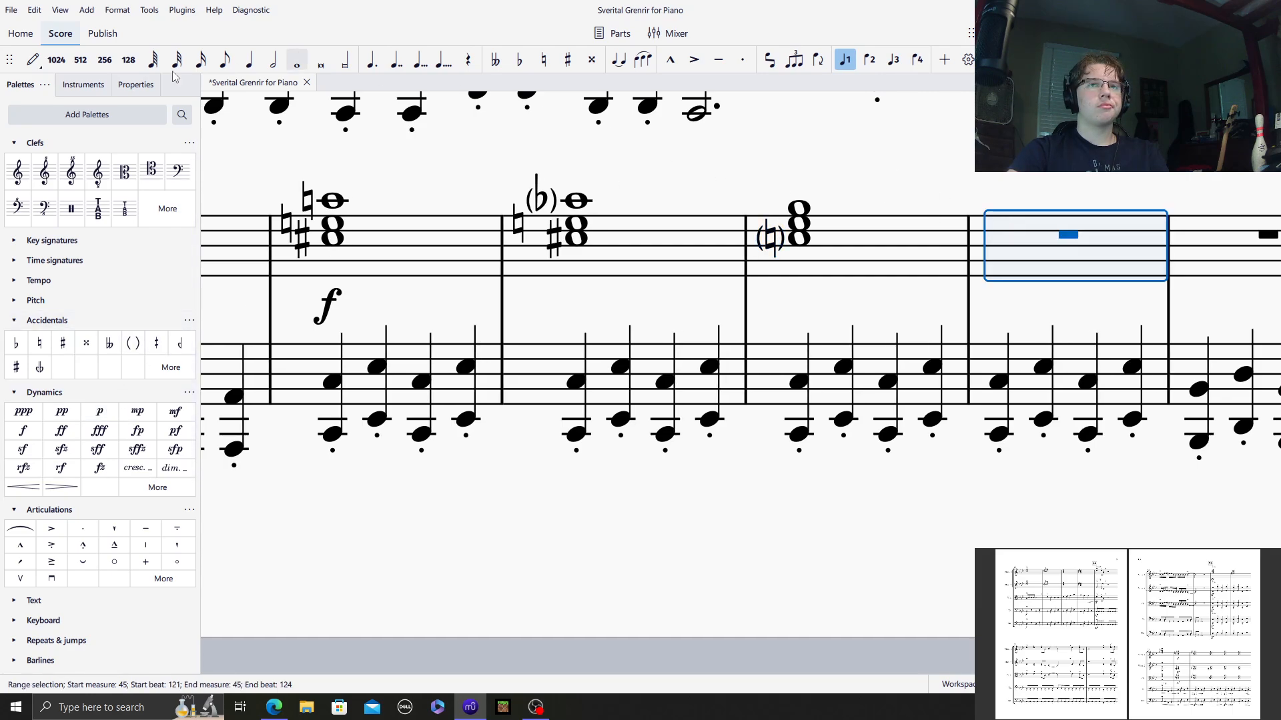
pyautogui.click(31, 61)
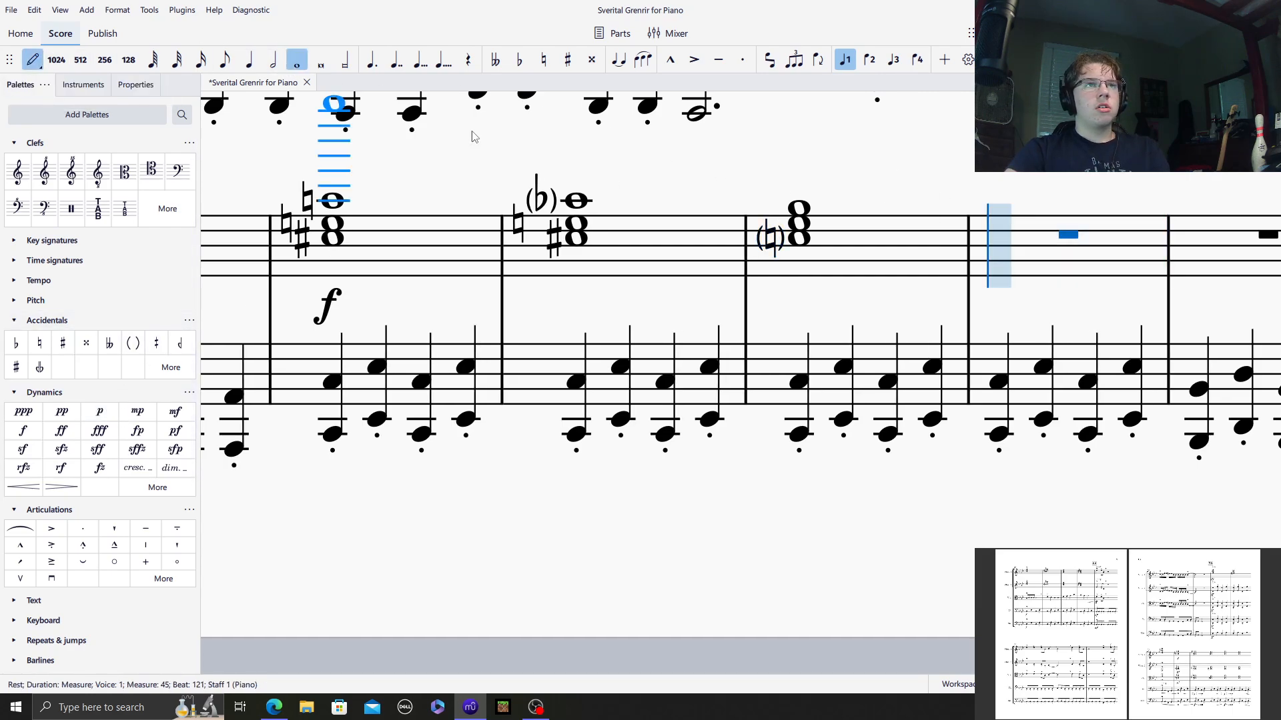
pyautogui.click(1001, 202)
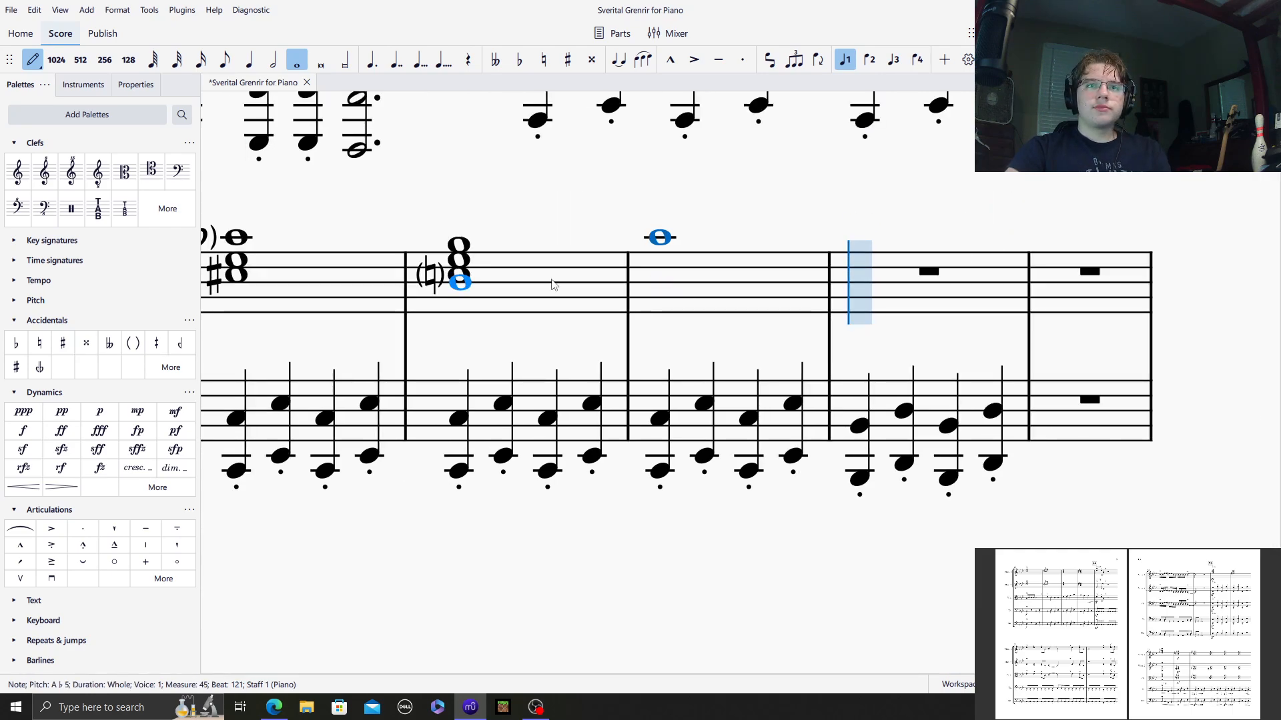
pyautogui.keyDown('shift'); pyautogui.click(675, 267); pyautogui.keyUp('shift')
pyautogui.keyDown('shift'); pyautogui.click(675, 275); pyautogui.keyUp('shift')
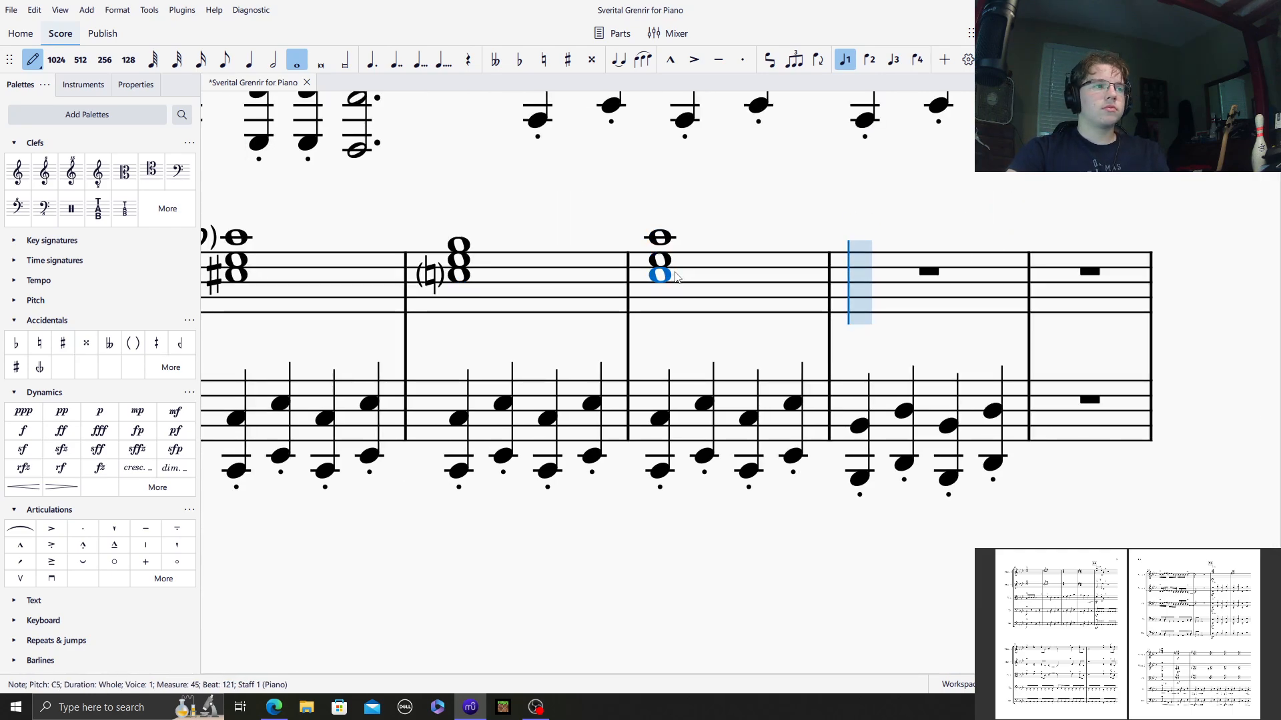
# Enter a whole-note chord of G5, E♭5 and C5 in treble measure 77 and leave note input.
pyautogui.click(859, 245)
pyautogui.keyDown('shift'); pyautogui.click(868, 277); pyautogui.keyUp('shift')
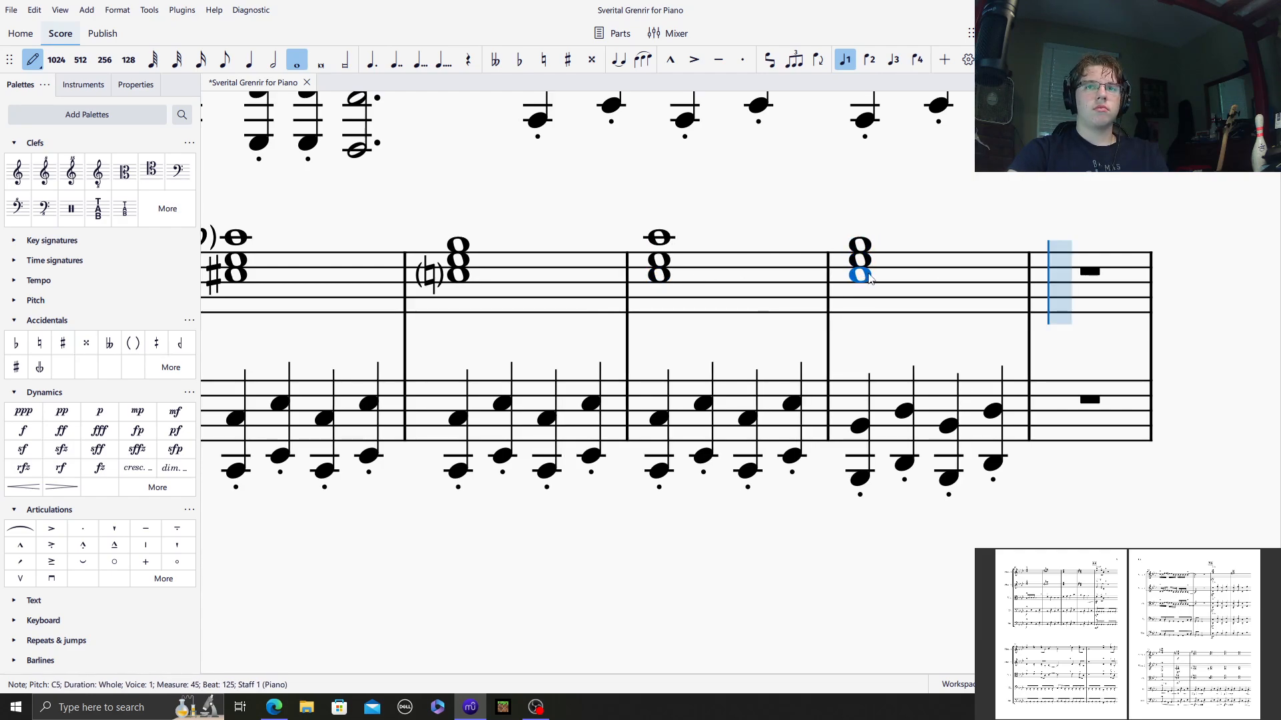
pyautogui.press('Escape')
# Play back the score from measure 51 to check the transcribed passage by ear.
pyautogui.moveTo(795, 202)
pyautogui.mouseDown()
pyautogui.moveTo(931, 62)
pyautogui.moveTo(754, 194)
pyautogui.mouseUp()
pyautogui.click(754, 194)
pyautogui.click(1206, 685)
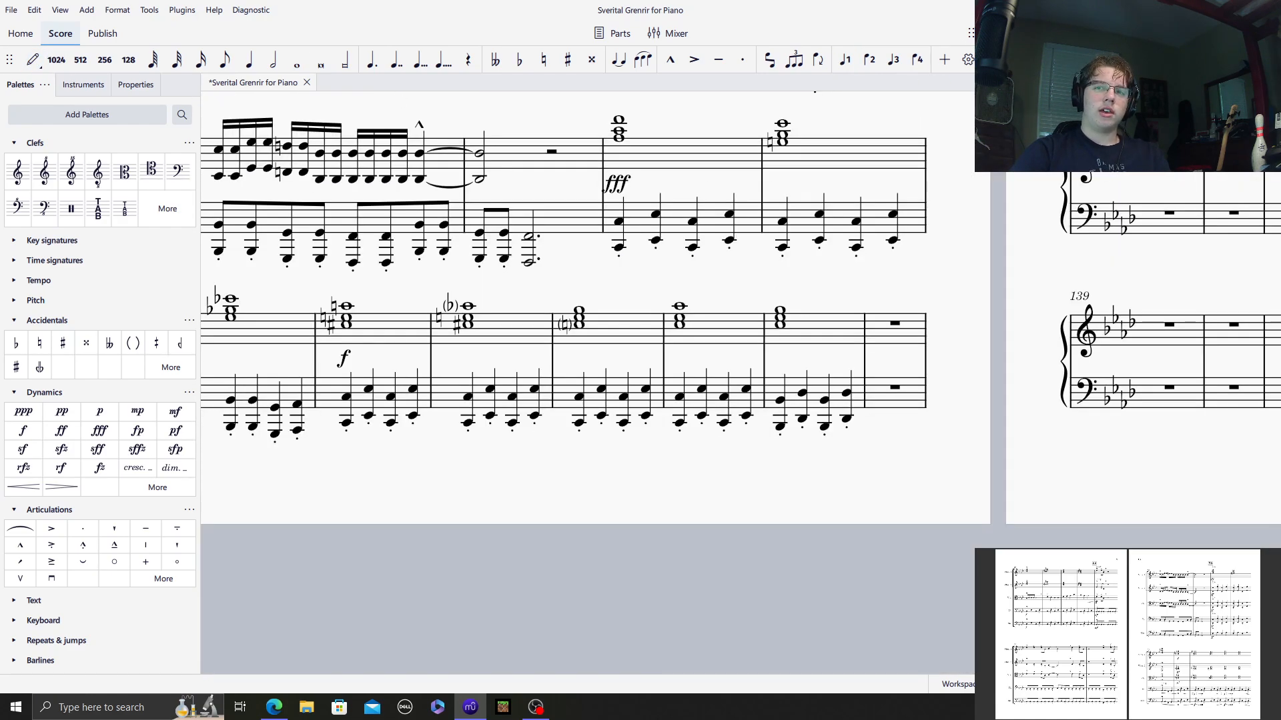
pyautogui.doubleClick(1206, 685)
pyautogui.moveTo(1071, 439); pyautogui.dragTo(1279, 627)
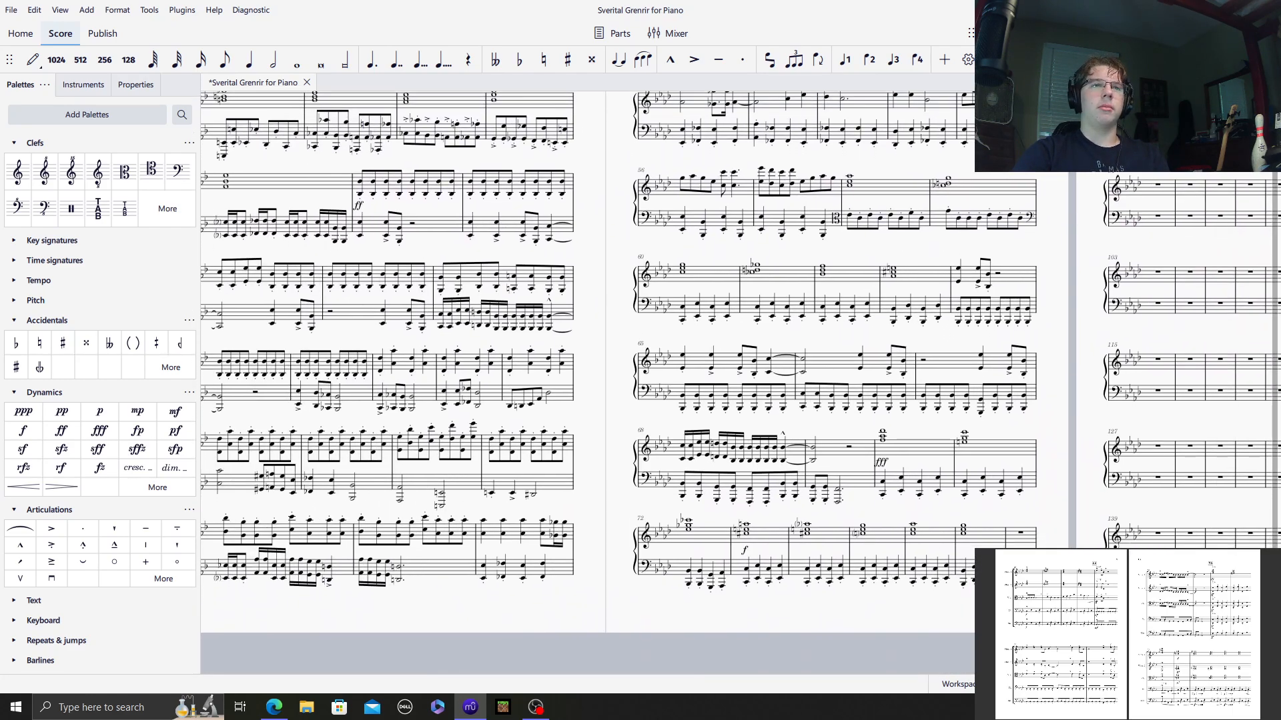
pyautogui.moveTo(602, 214); pyautogui.dragTo(635, 210)
pyautogui.scroll(6, 733, 375)
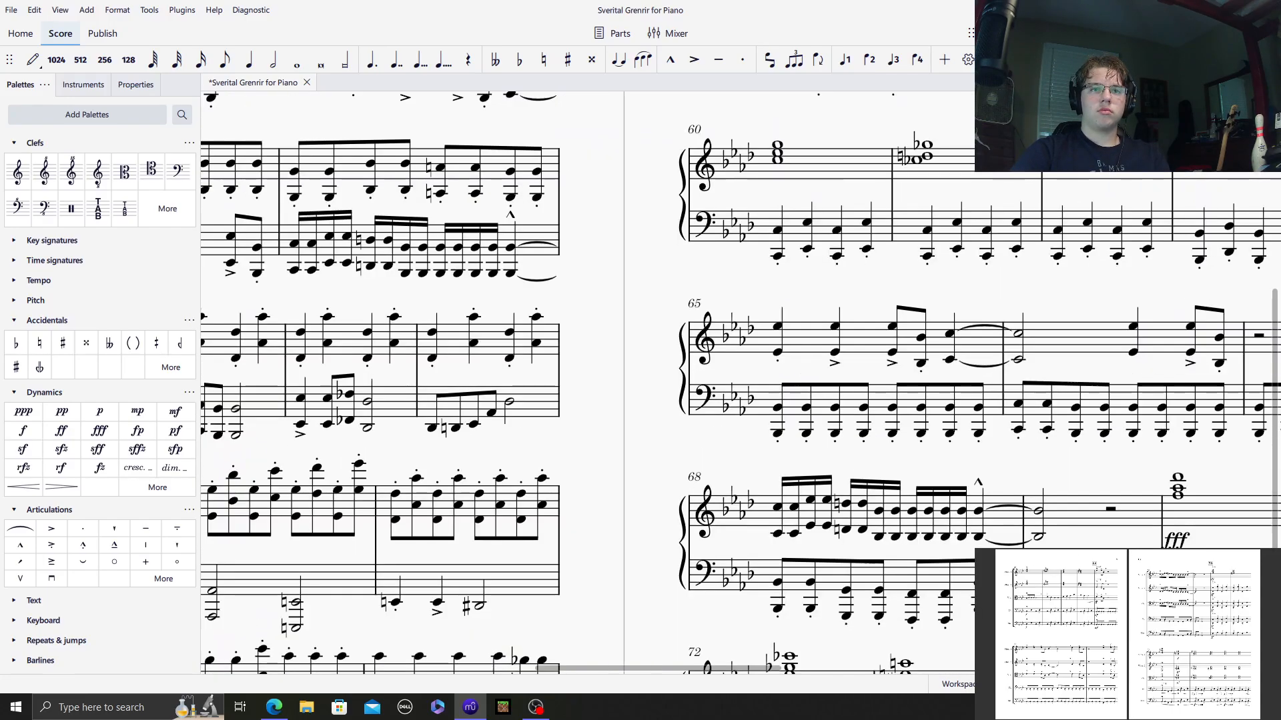
pyautogui.moveTo(620, 394); pyautogui.dragTo(320, 640)
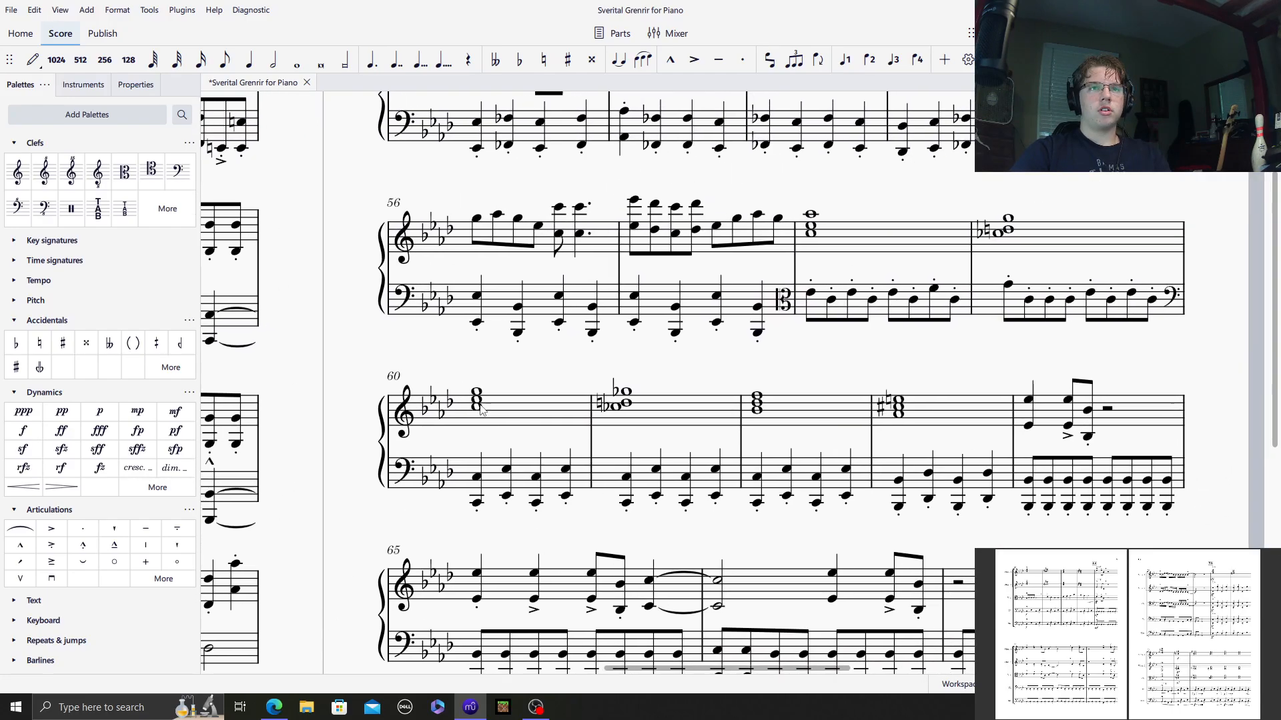
pyautogui.moveTo(547, 175); pyautogui.dragTo(483, 338)
pyautogui.click(492, 295)
pyautogui.click(442, 143)
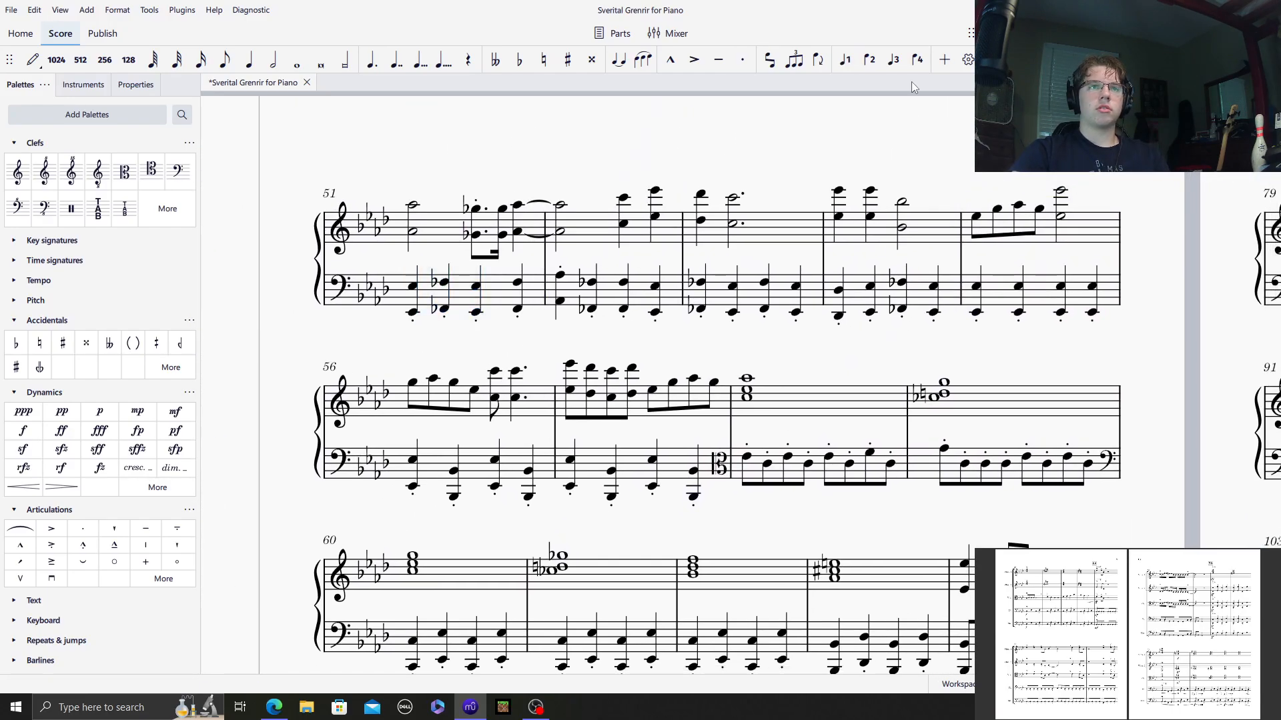
pyautogui.press('space')
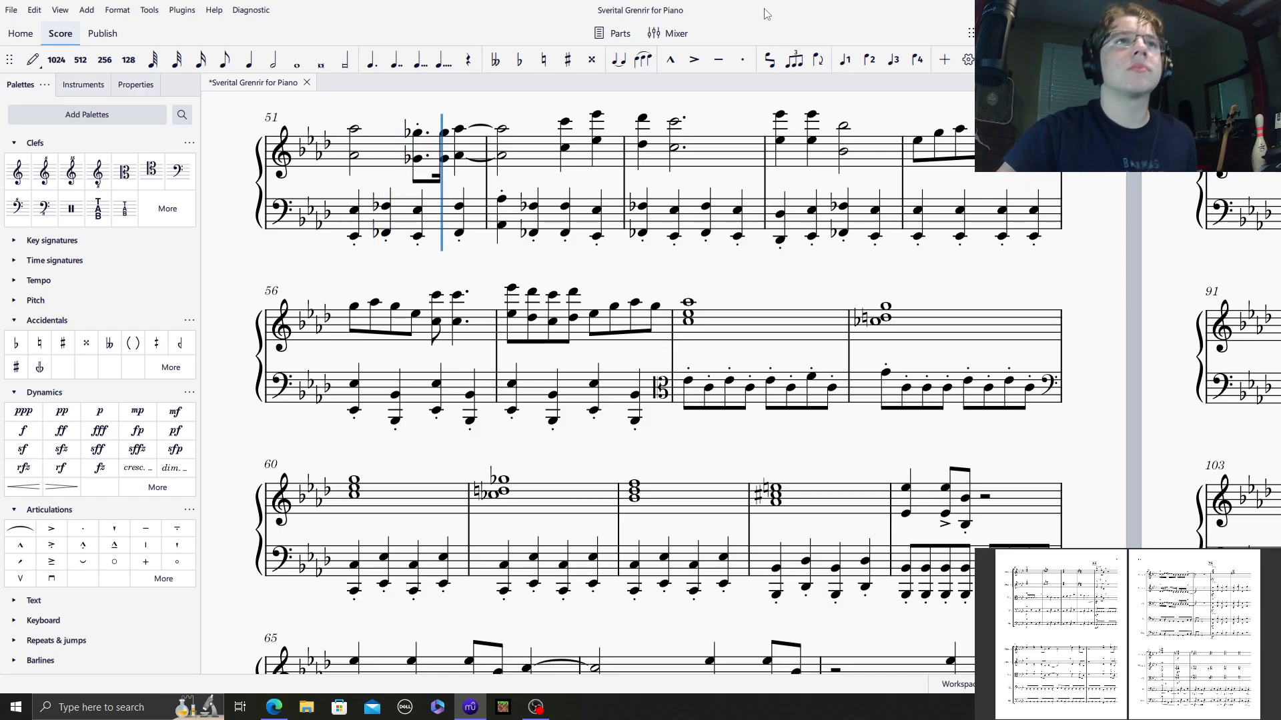
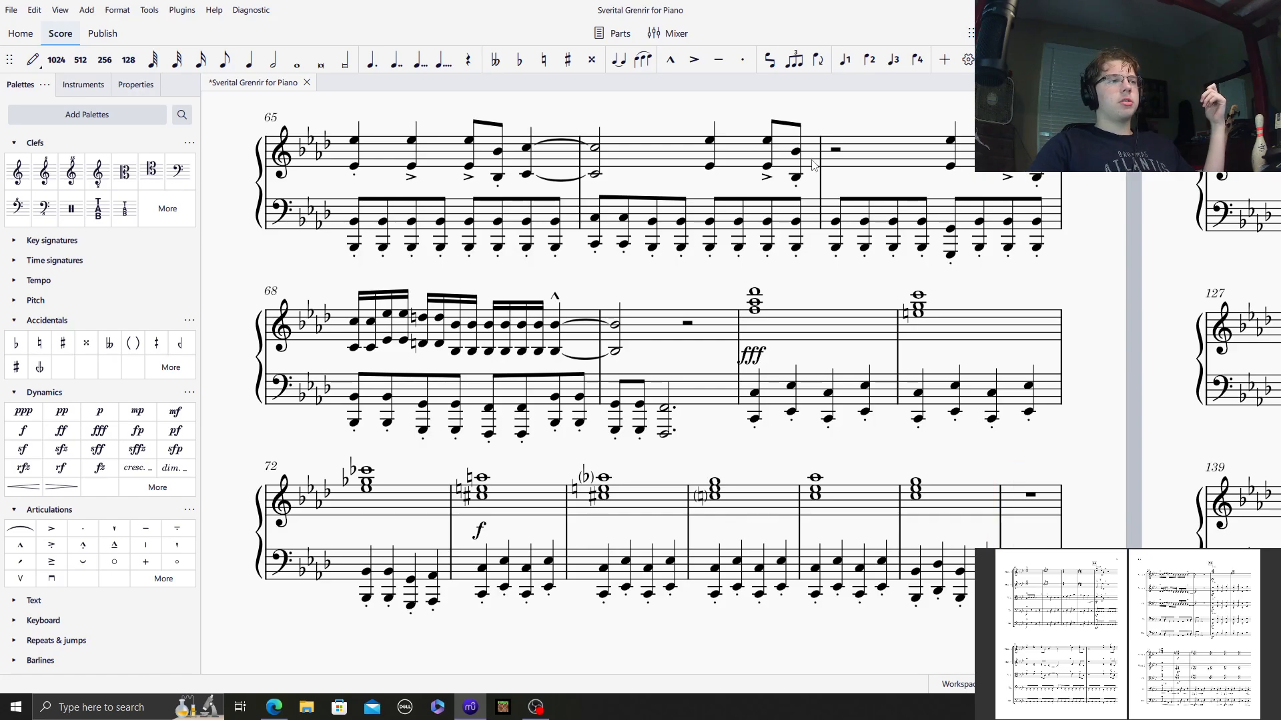
pyautogui.moveTo(943, 460); pyautogui.dragTo(778, 423)
pyautogui.scroll(2, 863, 459)
pyautogui.scroll(-3, 864, 460)
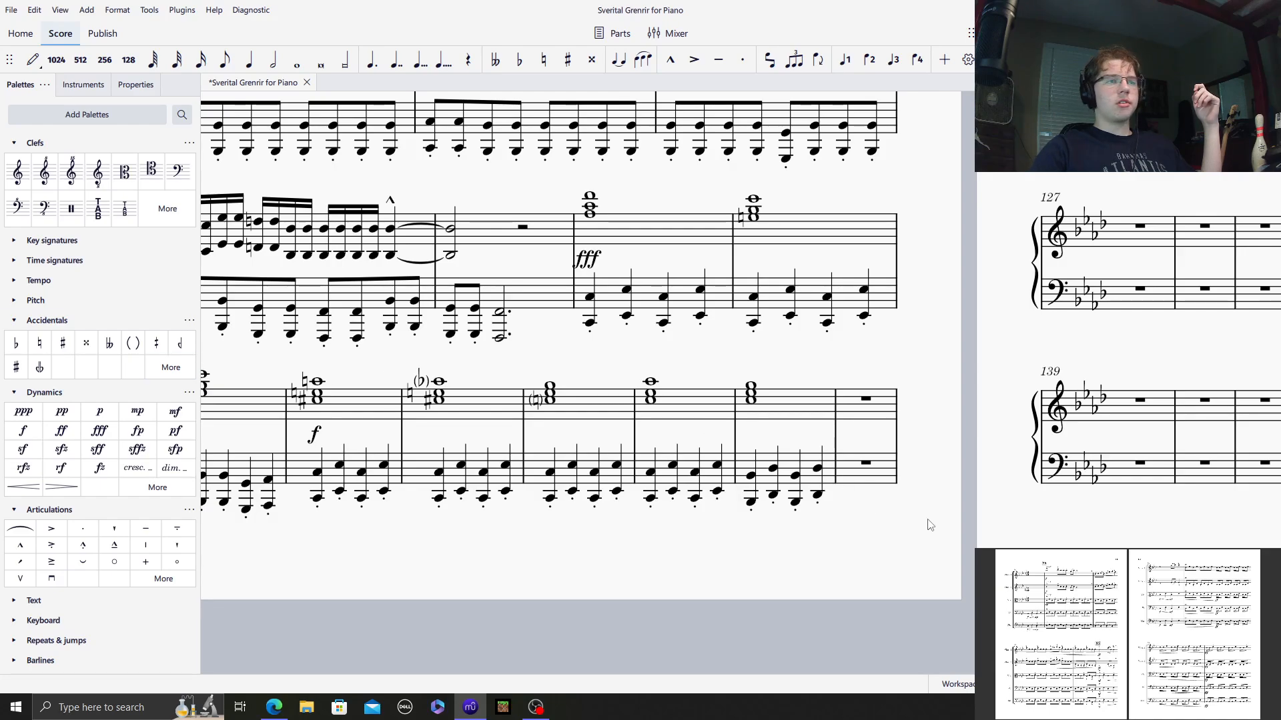
pyautogui.scroll(1, 859, 486)
pyautogui.moveTo(818, 420); pyautogui.dragTo(761, 385)
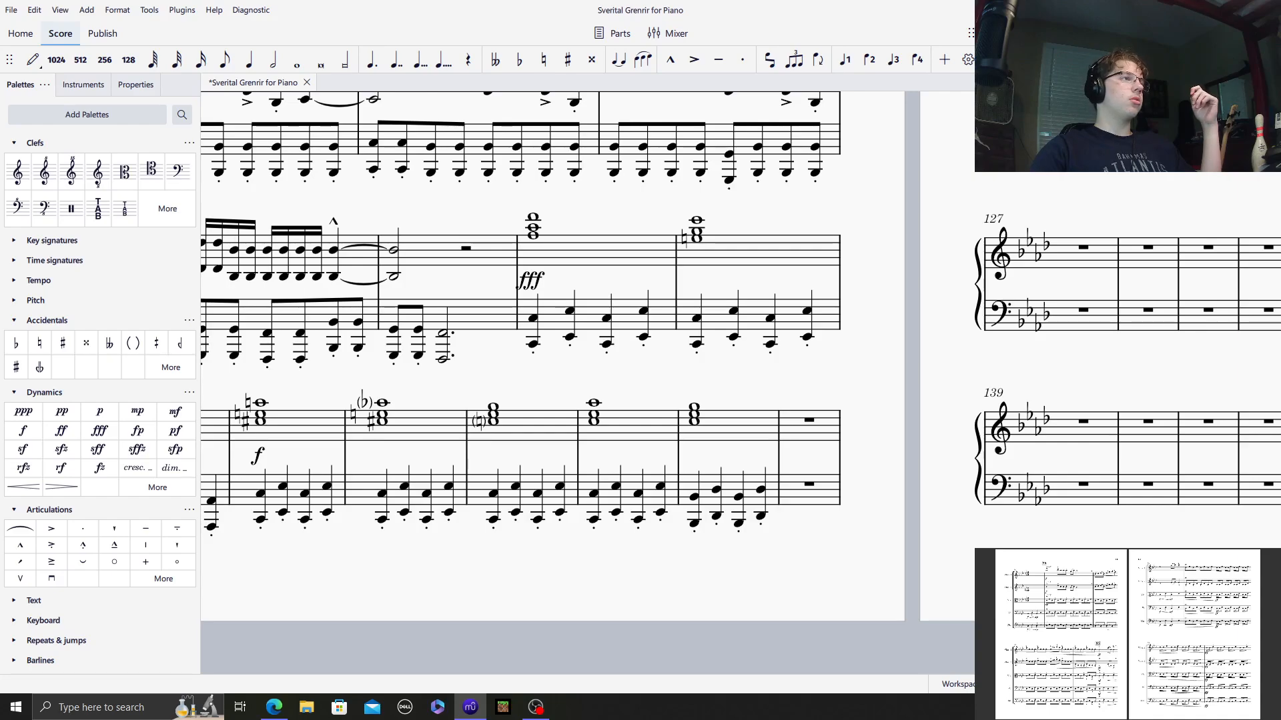
# Switch to OBS and enlarge the Display Capture 2 source to examine the string score from measure 78 onward.
pyautogui.click(538, 709)
pyautogui.click(846, 373)
pyautogui.moveTo(829, 348); pyautogui.dragTo(641, 282)
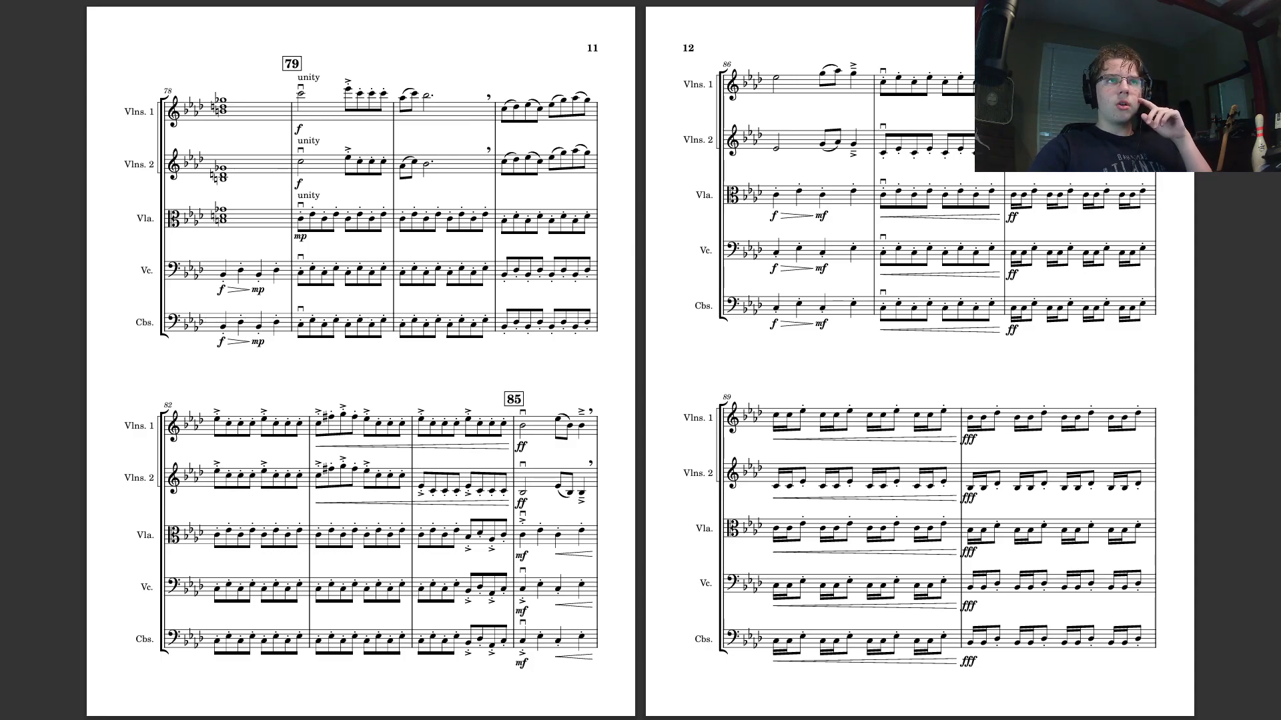
# Shrink Display Capture 2 back into the canvas's lower-right corner, 1463 px from the left and 821 px from the top, and return to MuseScore.
pyautogui.moveTo(281, 39); pyautogui.dragTo(911, 348)
pyautogui.click(880, 108)
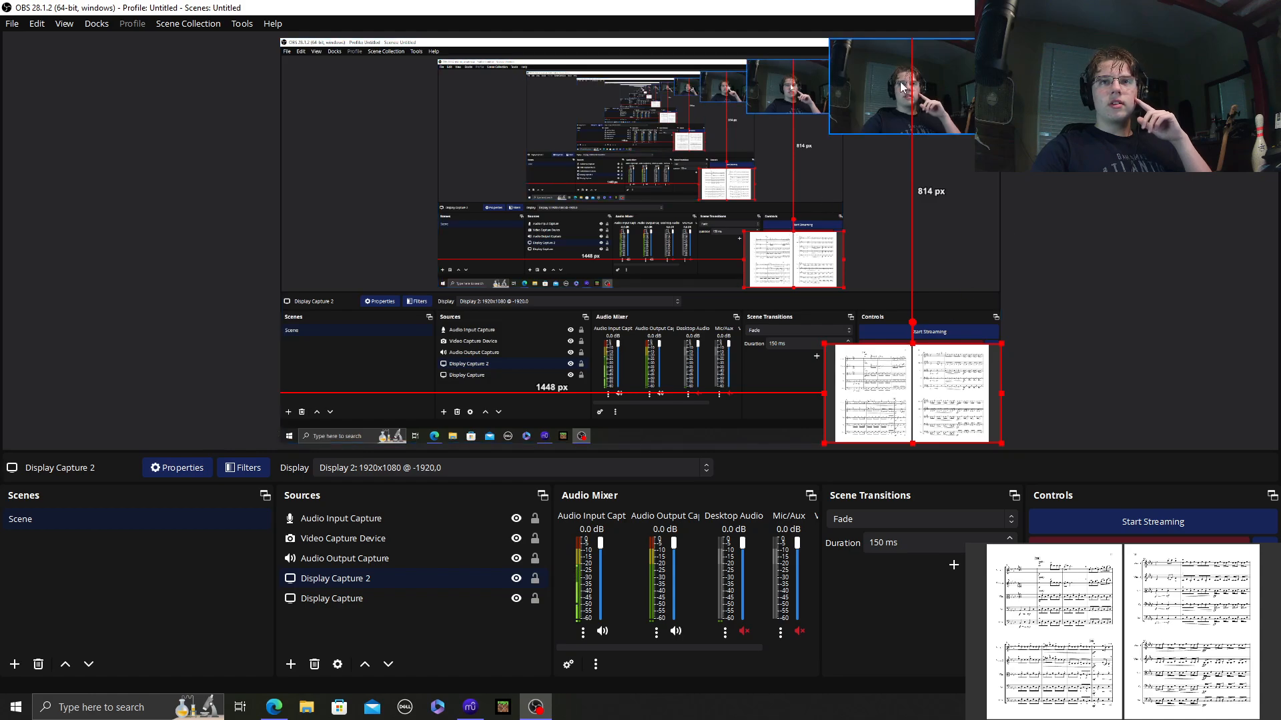
pyautogui.click(821, 343)
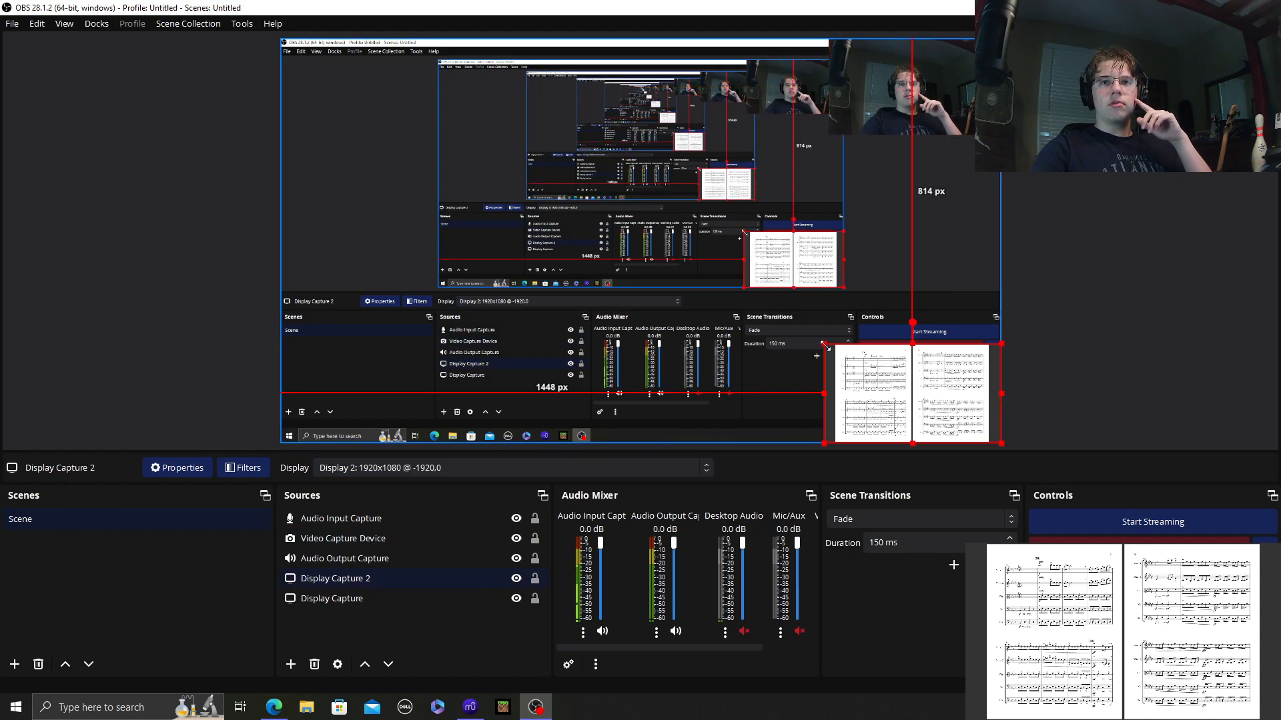
pyautogui.moveTo(821, 344); pyautogui.dragTo(829, 347)
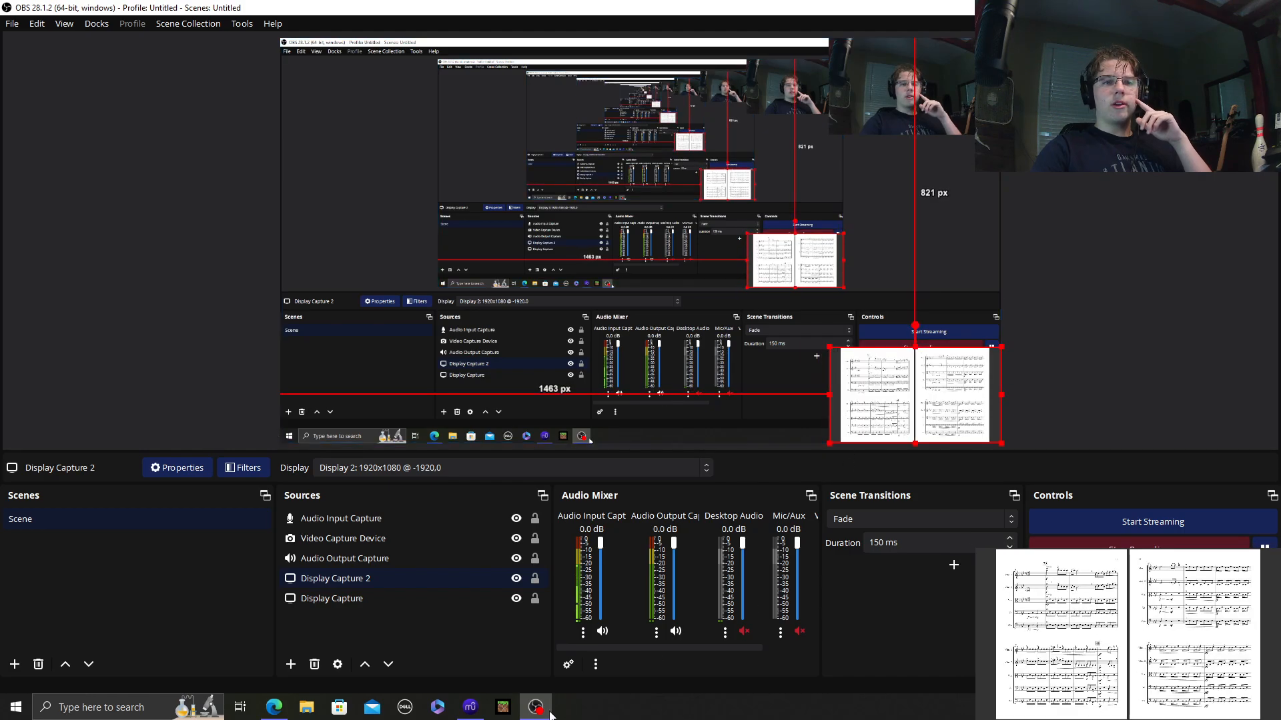
pyautogui.click(470, 708)
pyautogui.moveTo(777, 398); pyautogui.dragTo(582, 328)
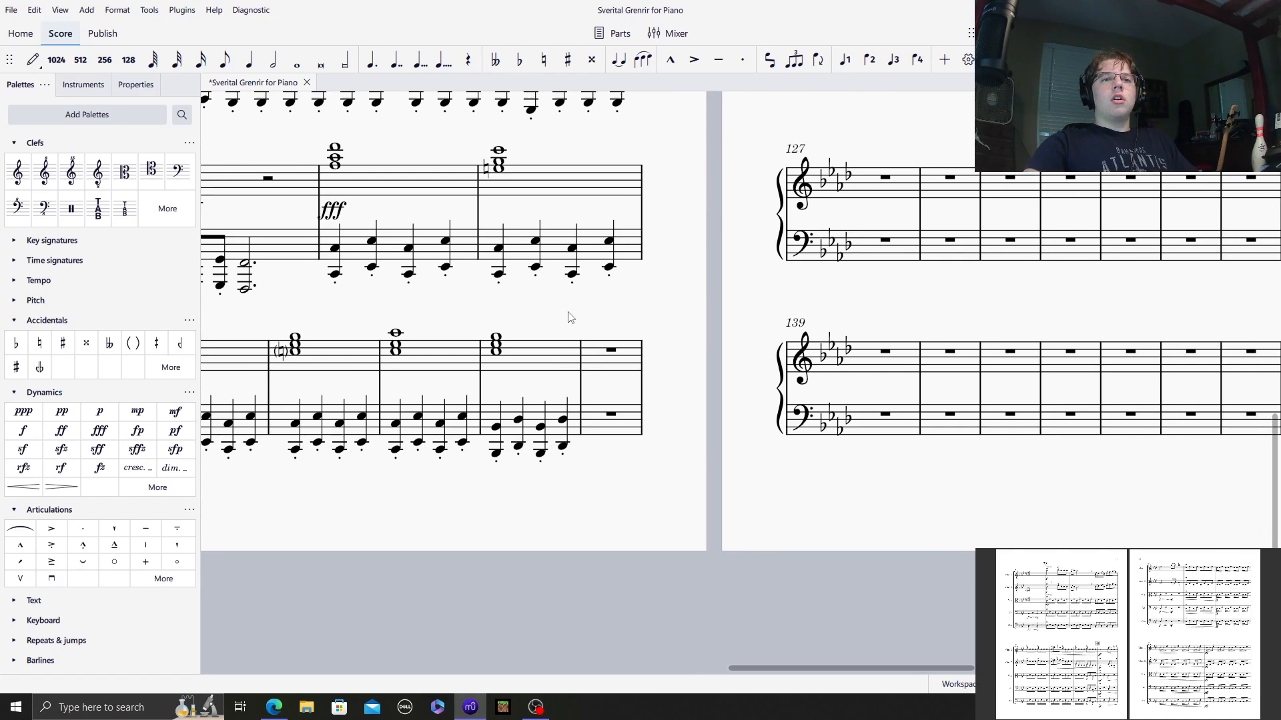
# Enter staccato quarter notes B♭1, D♭2, B♭1 and D♭2 in bass measure 78.
pyautogui.click(593, 422)
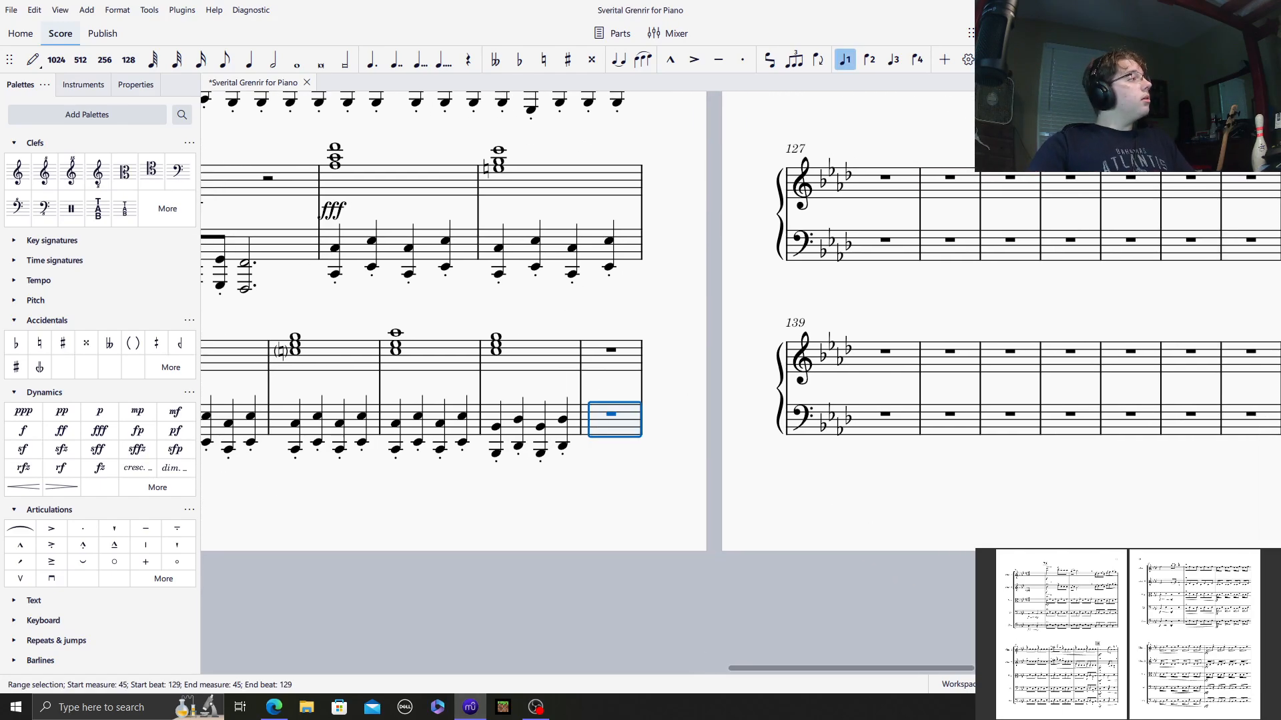
pyautogui.hotkey('ctrl', '=')
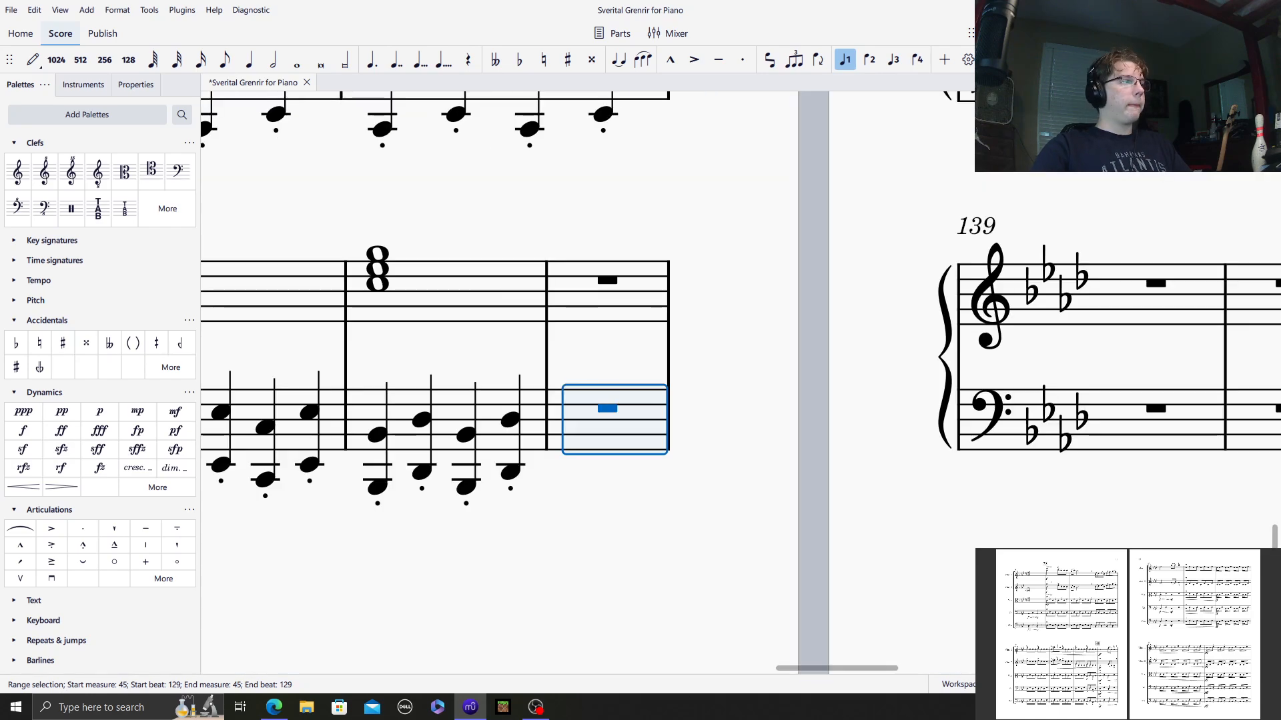
pyautogui.click(27, 60)
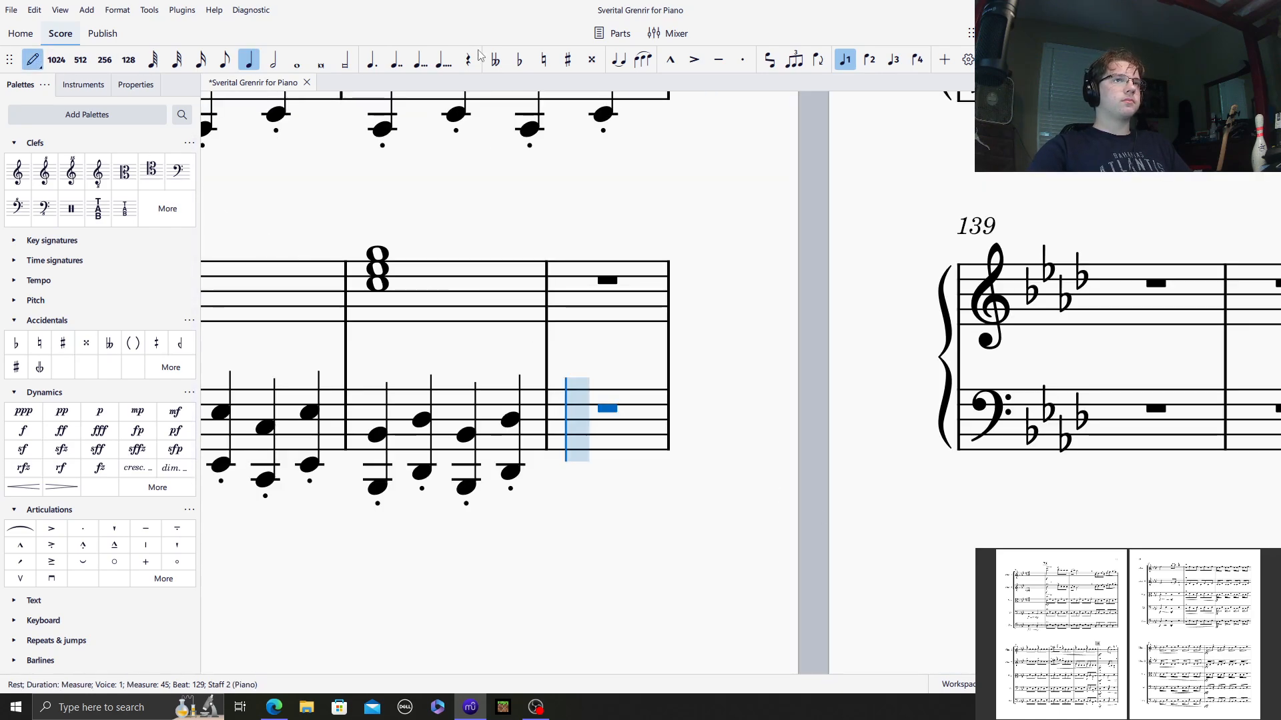
pyautogui.click(742, 63)
pyautogui.click(601, 399)
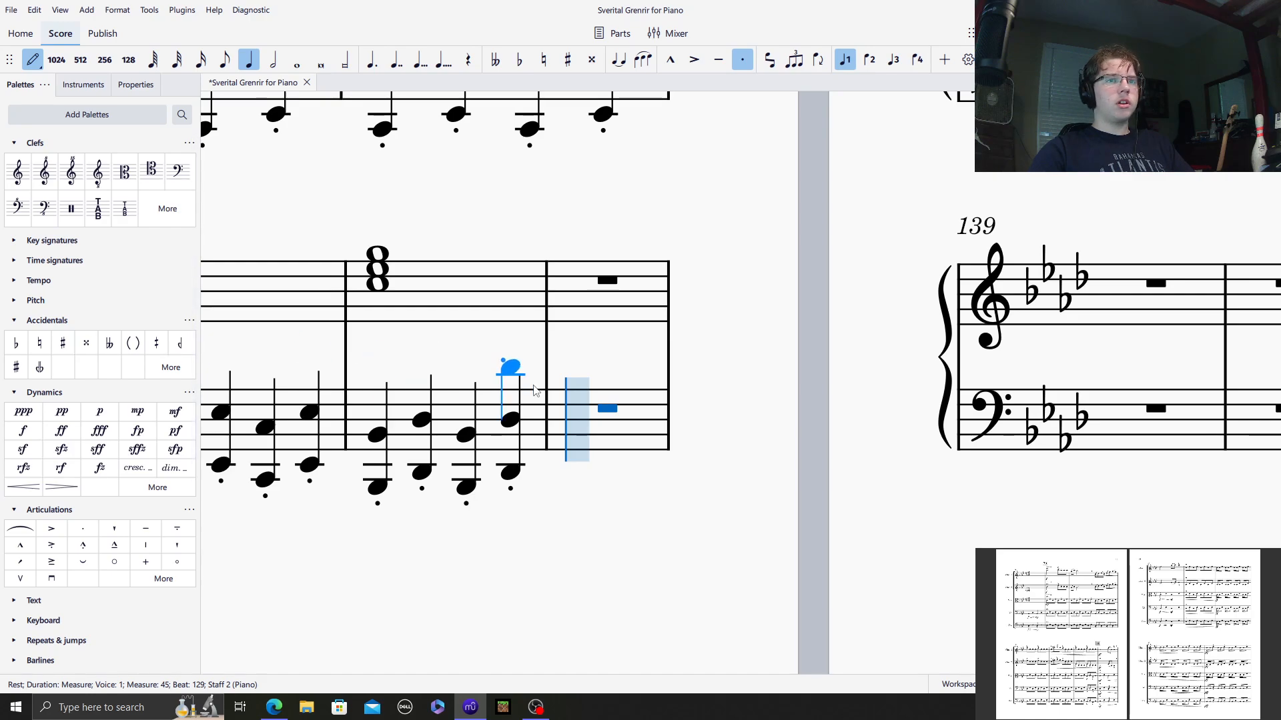
pyautogui.click(565, 490)
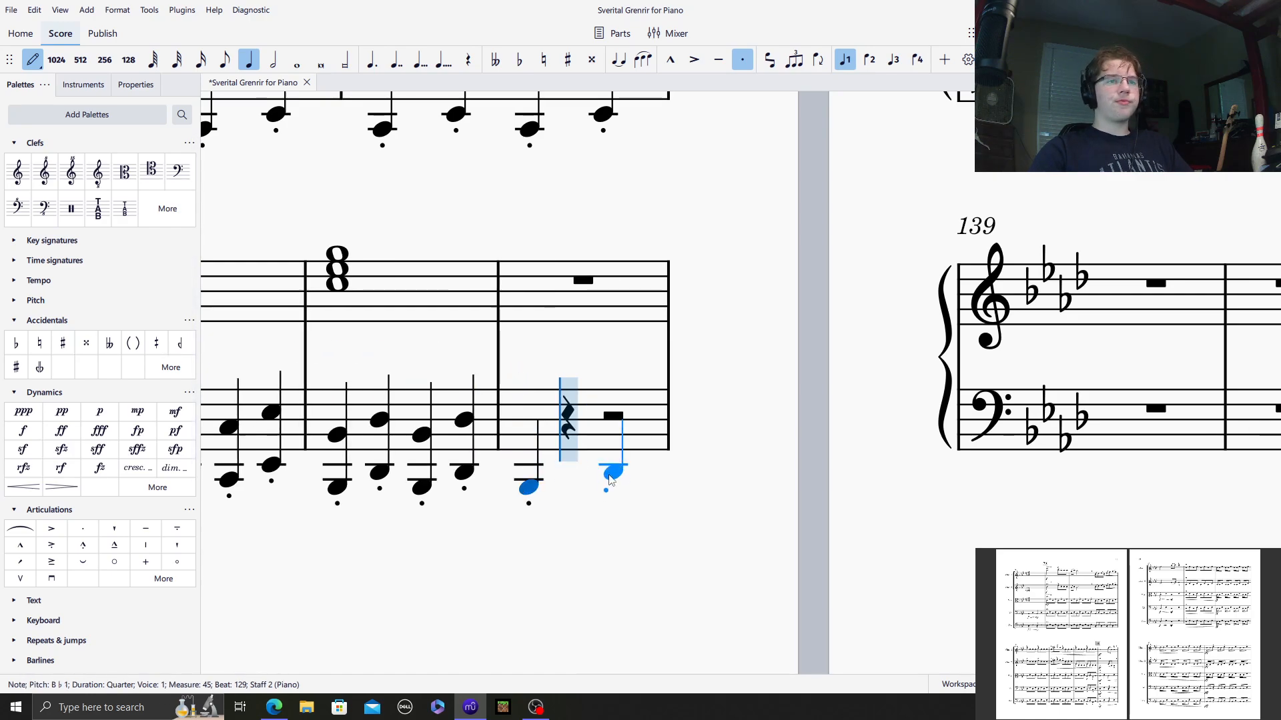
pyautogui.click(565, 470)
pyautogui.click(564, 420)
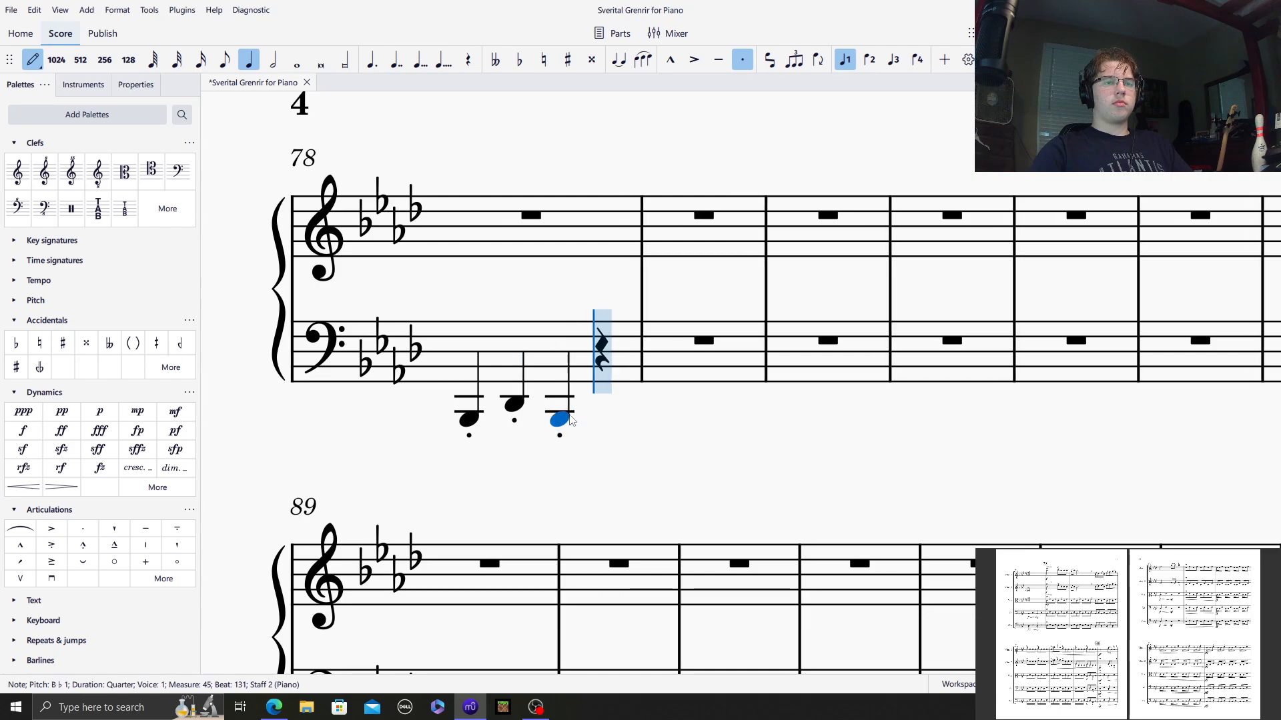
pyautogui.click(615, 407)
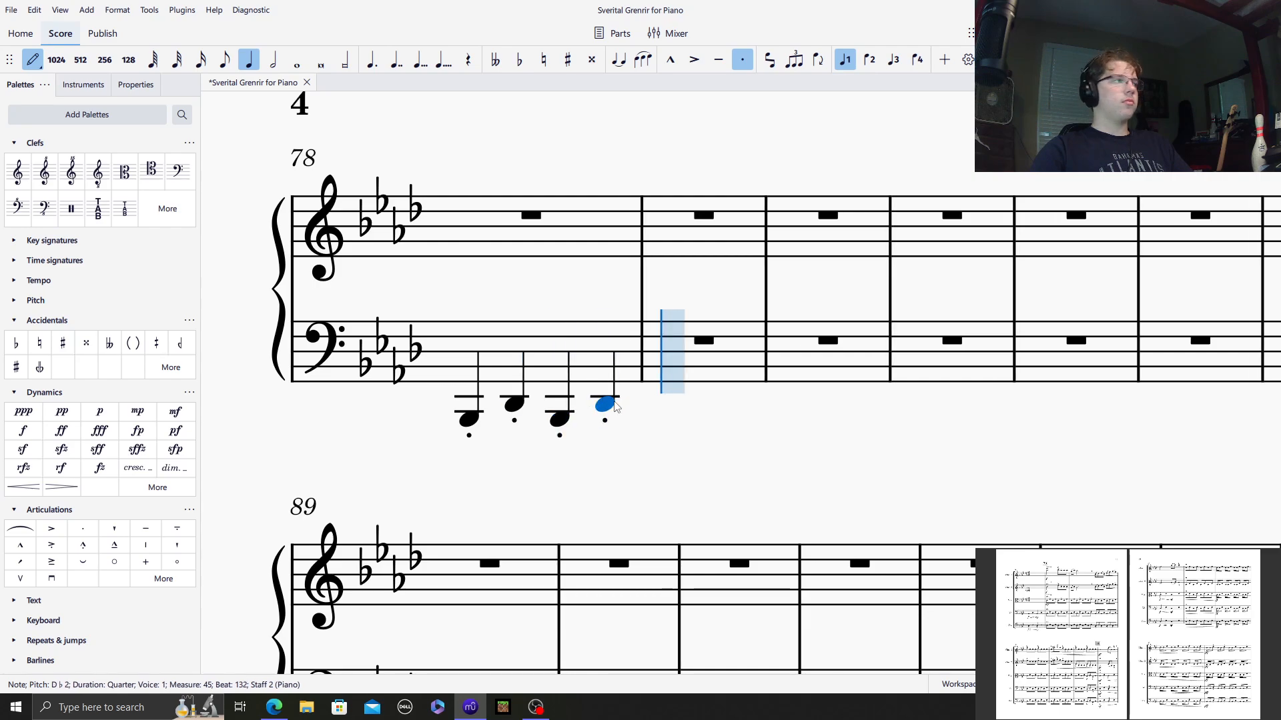
# Double the quarter notes in bass measure 78 an octave higher with B♭2 and D♭3, and leave note input.
pyautogui.click(471, 369)
pyautogui.click(514, 351)
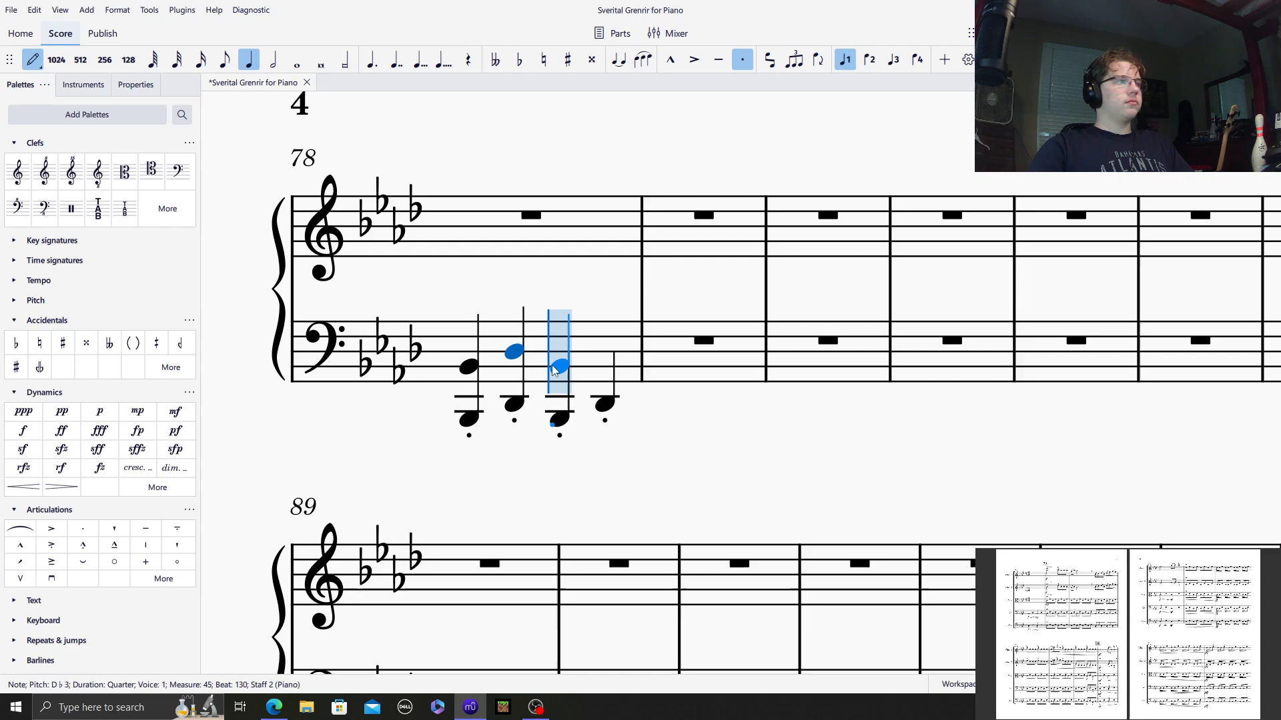
pyautogui.click(553, 368)
pyautogui.click(604, 351)
pyautogui.press('Escape')
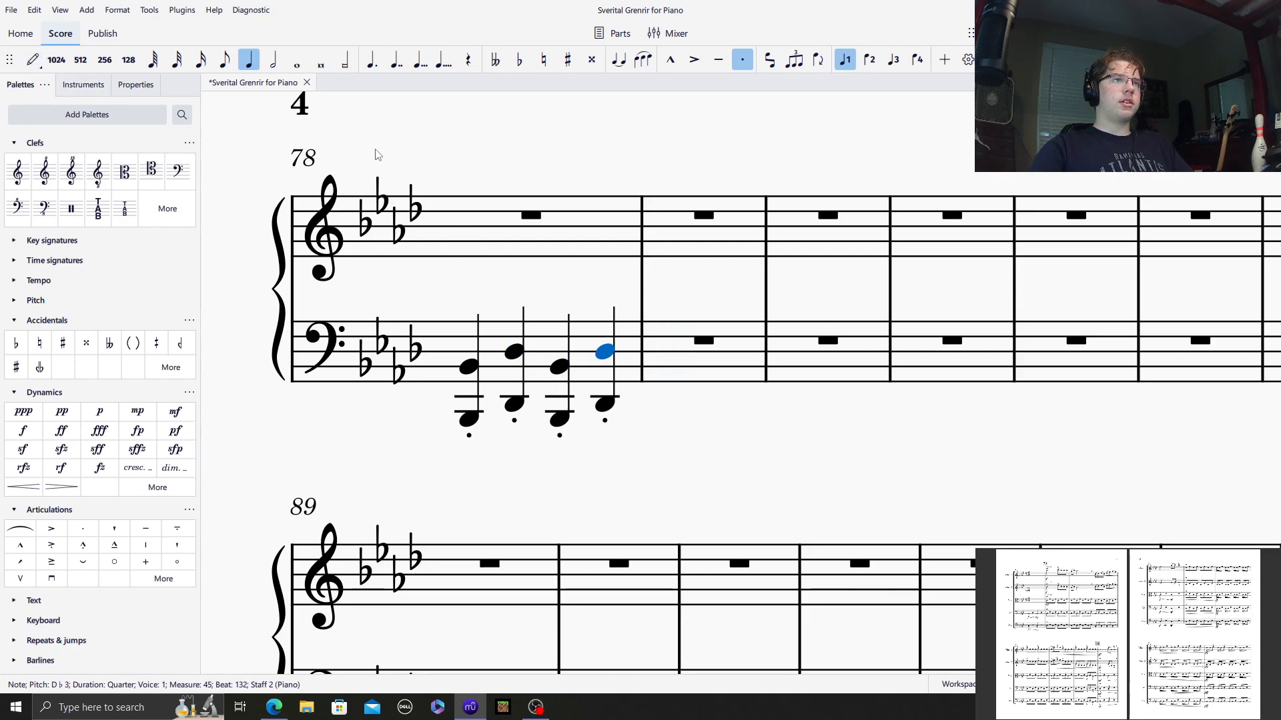
# Add an f dynamic at treble measure 79 and fill bass measure 79 with staccato eighth notes alternating C2 and E♭2.
pyautogui.click(651, 223)
pyautogui.click(23, 431)
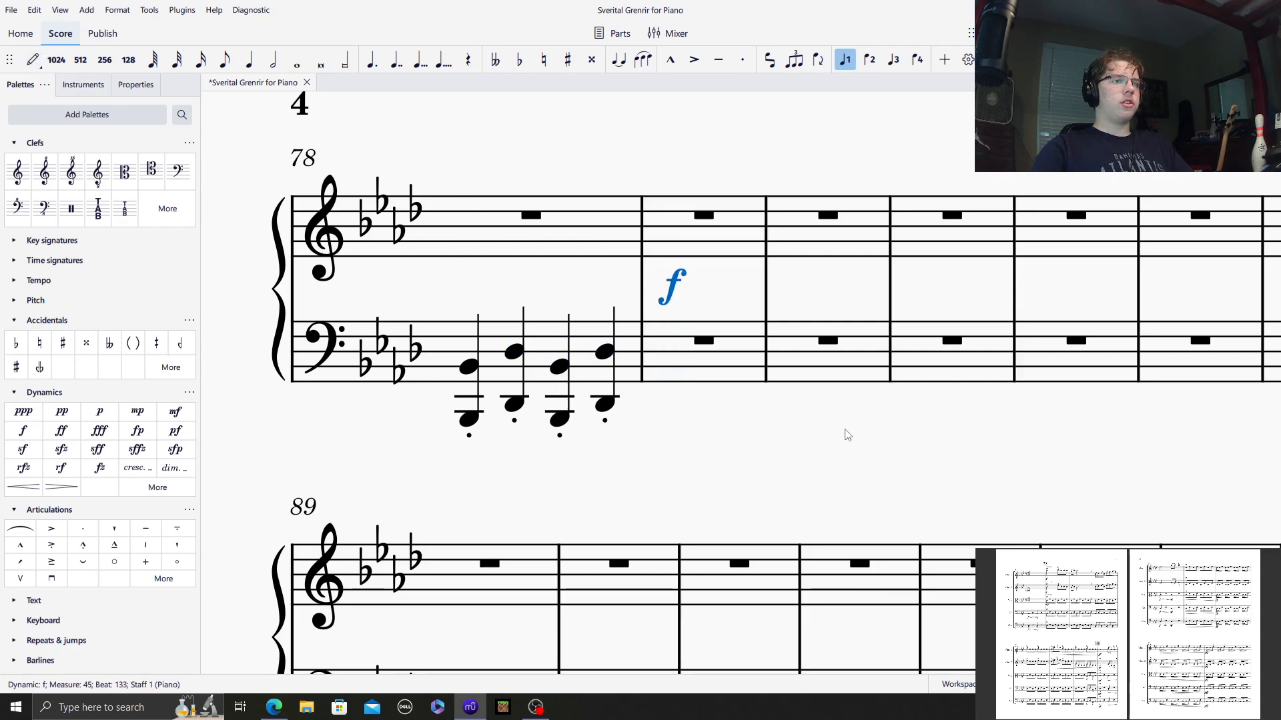
pyautogui.click(706, 371)
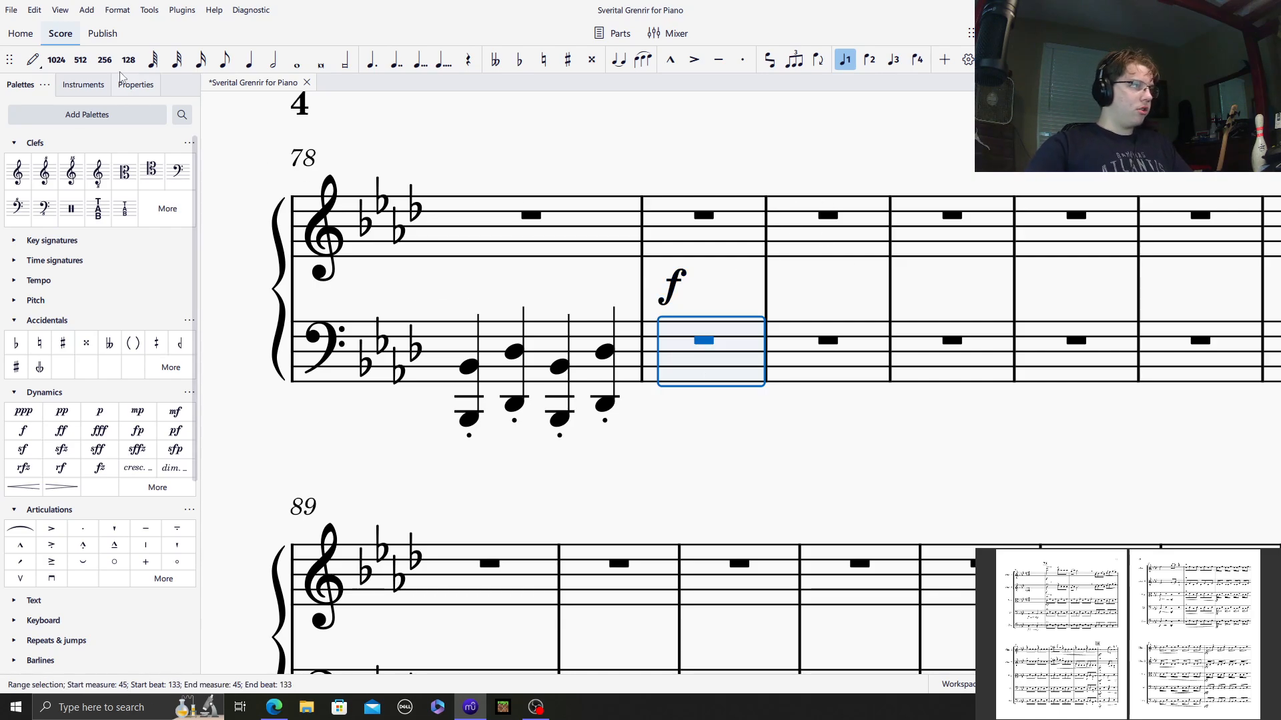
pyautogui.click(32, 59)
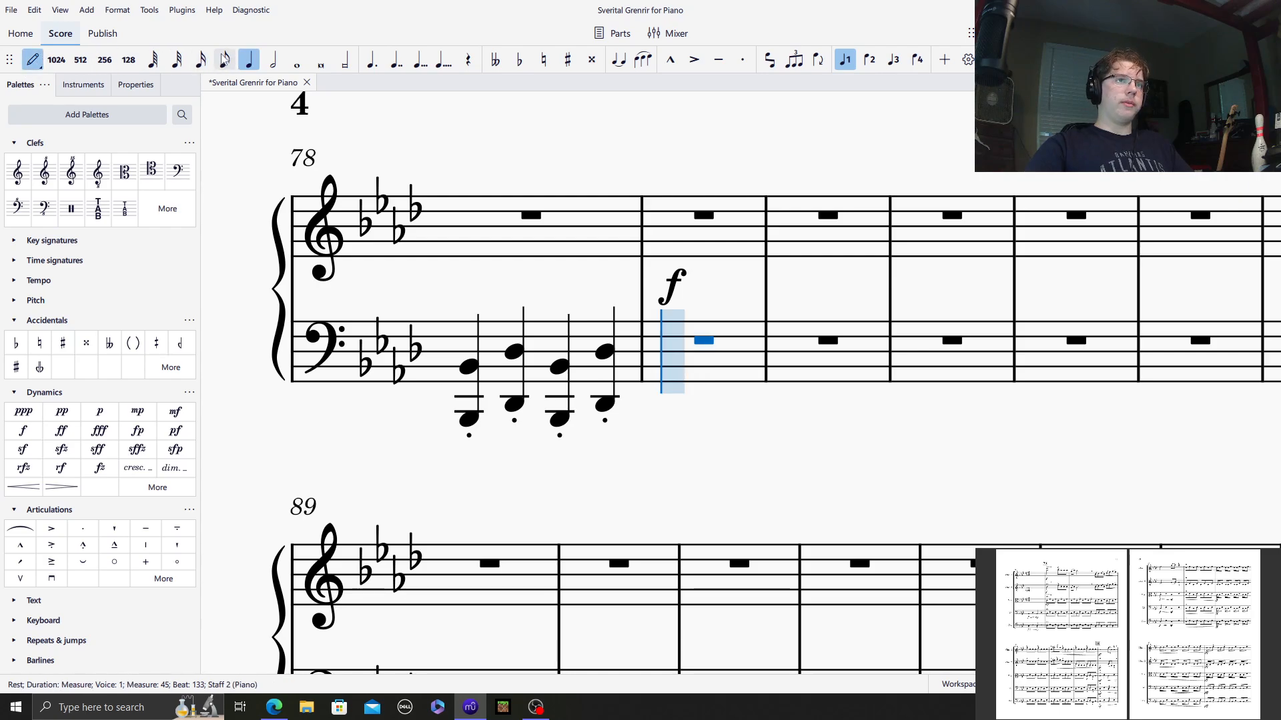
pyautogui.hotkey('shift', 's')
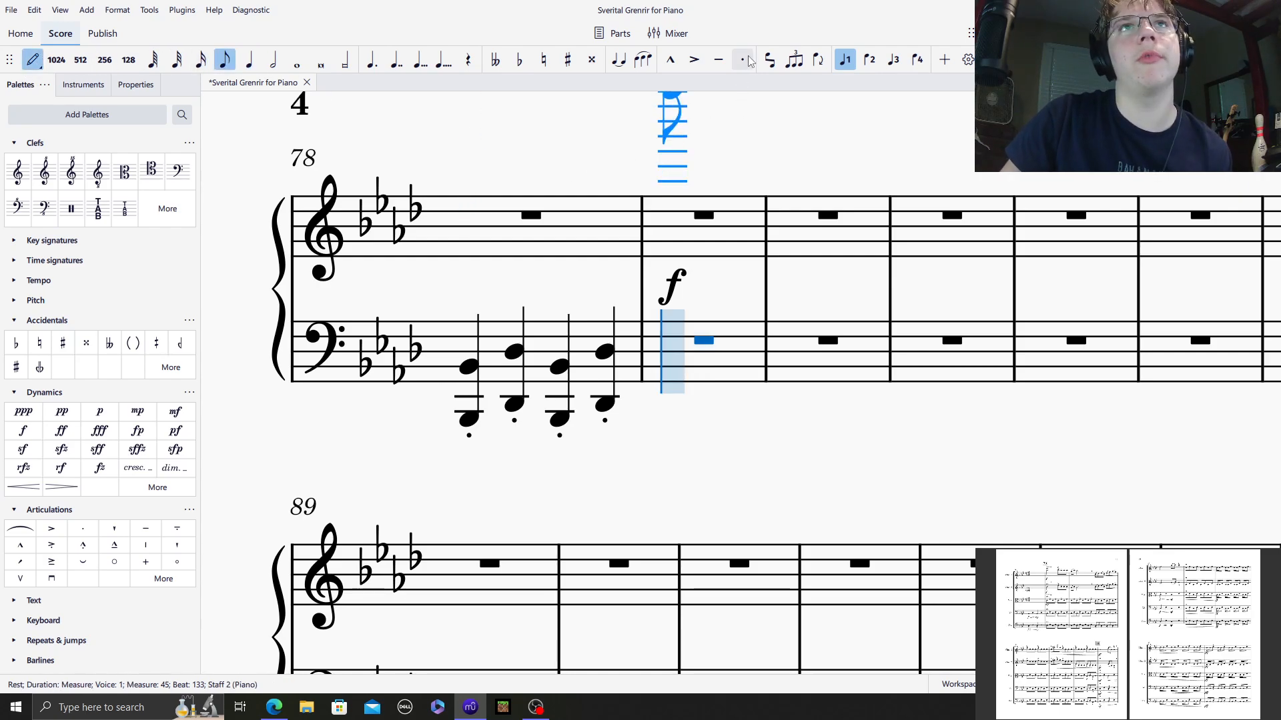
pyautogui.click(667, 413)
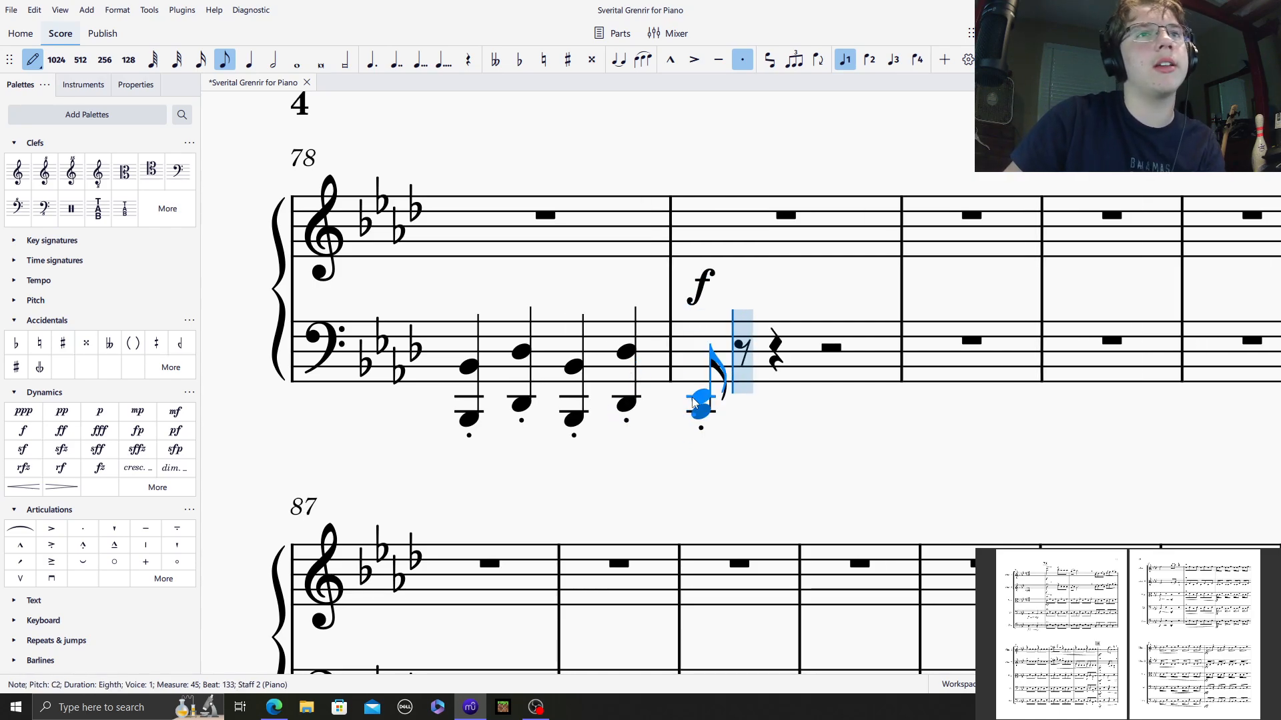
pyautogui.click(756, 403)
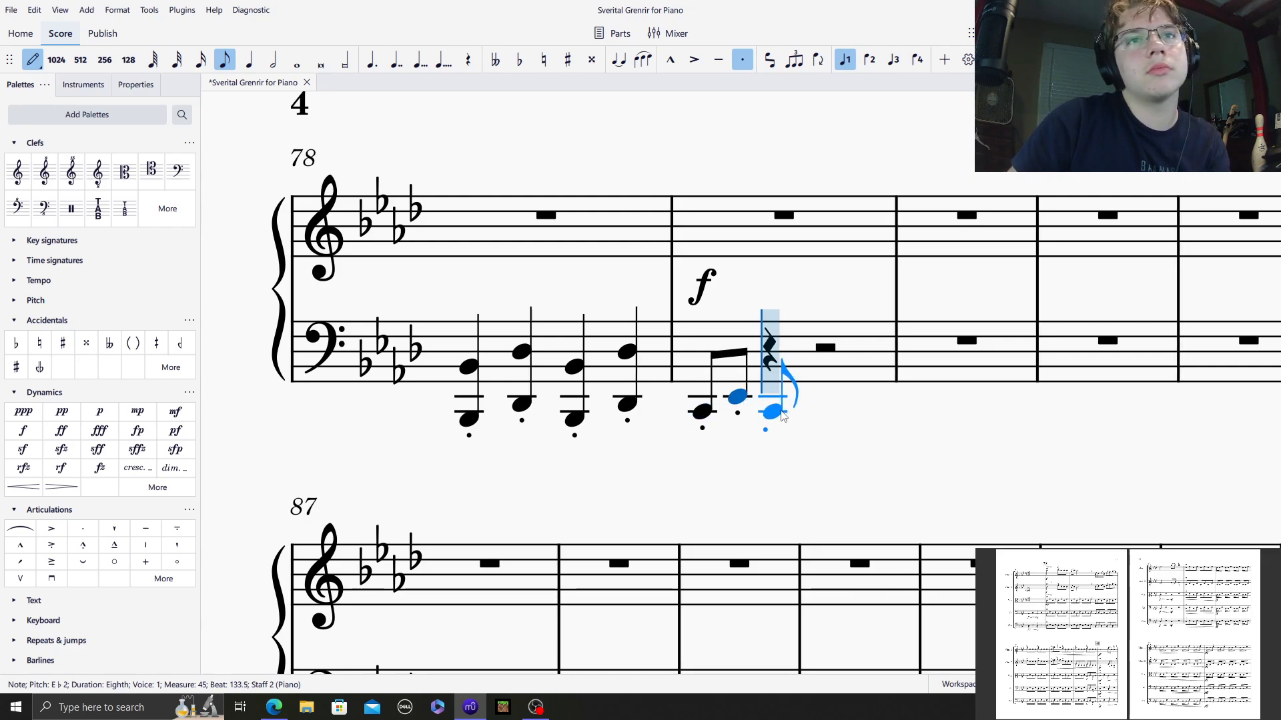
pyautogui.click(767, 412)
pyautogui.press('0')
pyautogui.click(807, 399)
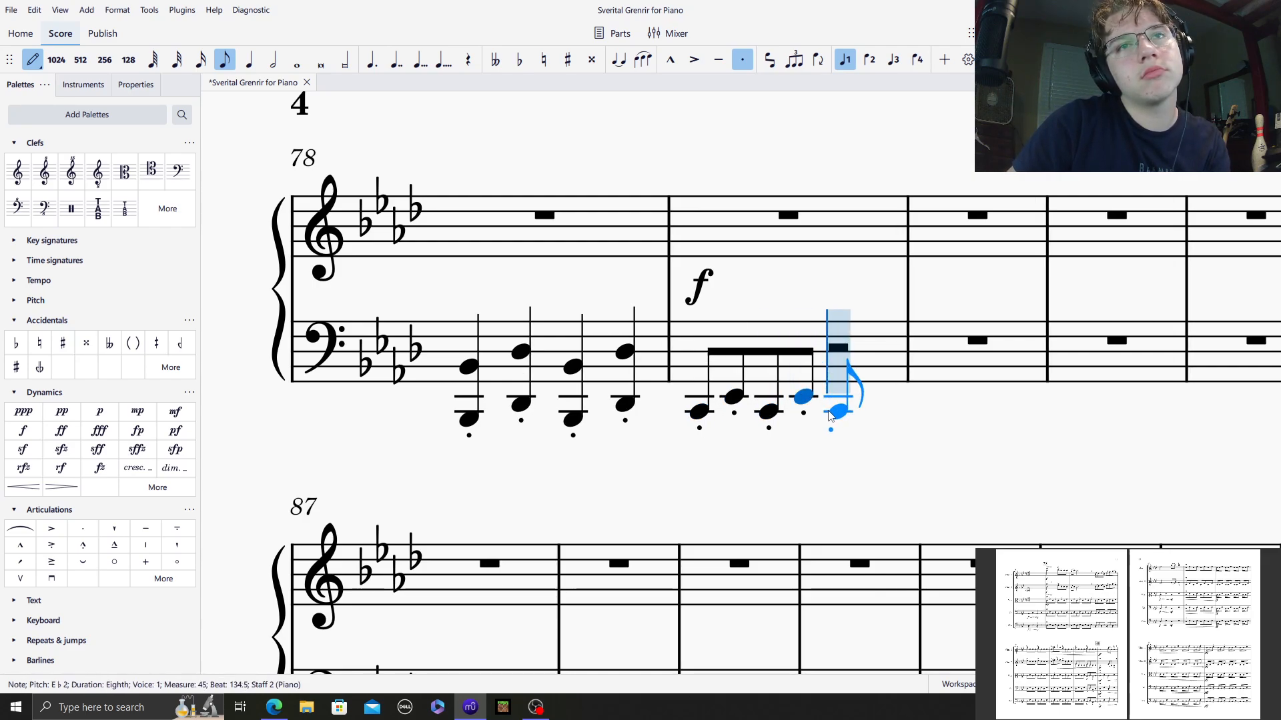
pyautogui.click(837, 411)
pyautogui.click(908, 399)
pyautogui.click(894, 412)
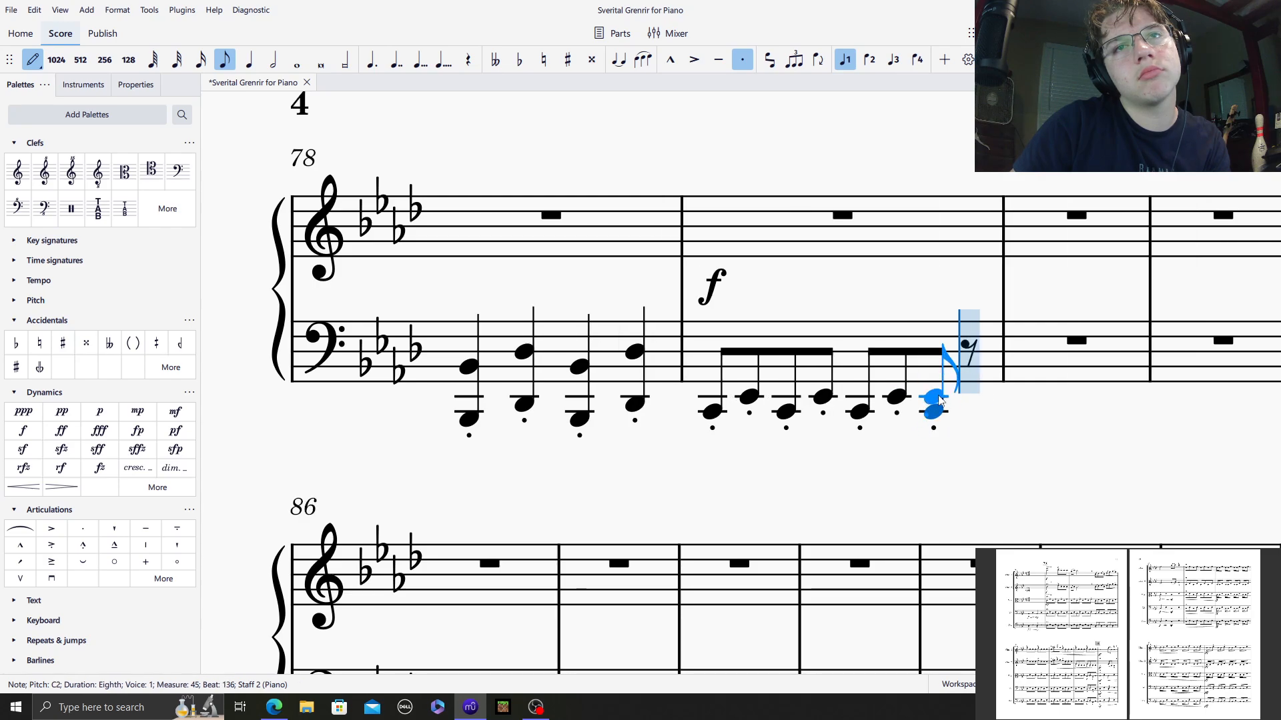
pyautogui.click(934, 399)
# Fill bass measure 80 with eight staccato eighth notes alternating C2 and E♭2.
pyautogui.click(1061, 415)
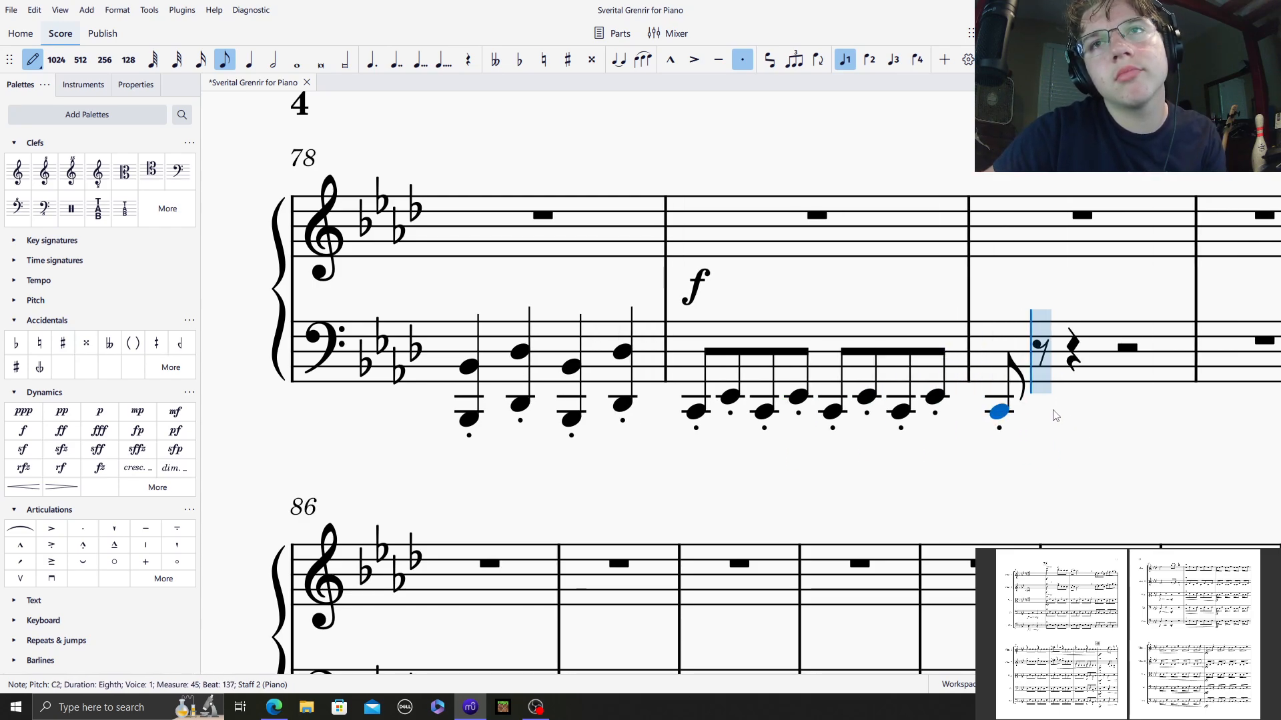
pyautogui.click(1067, 398)
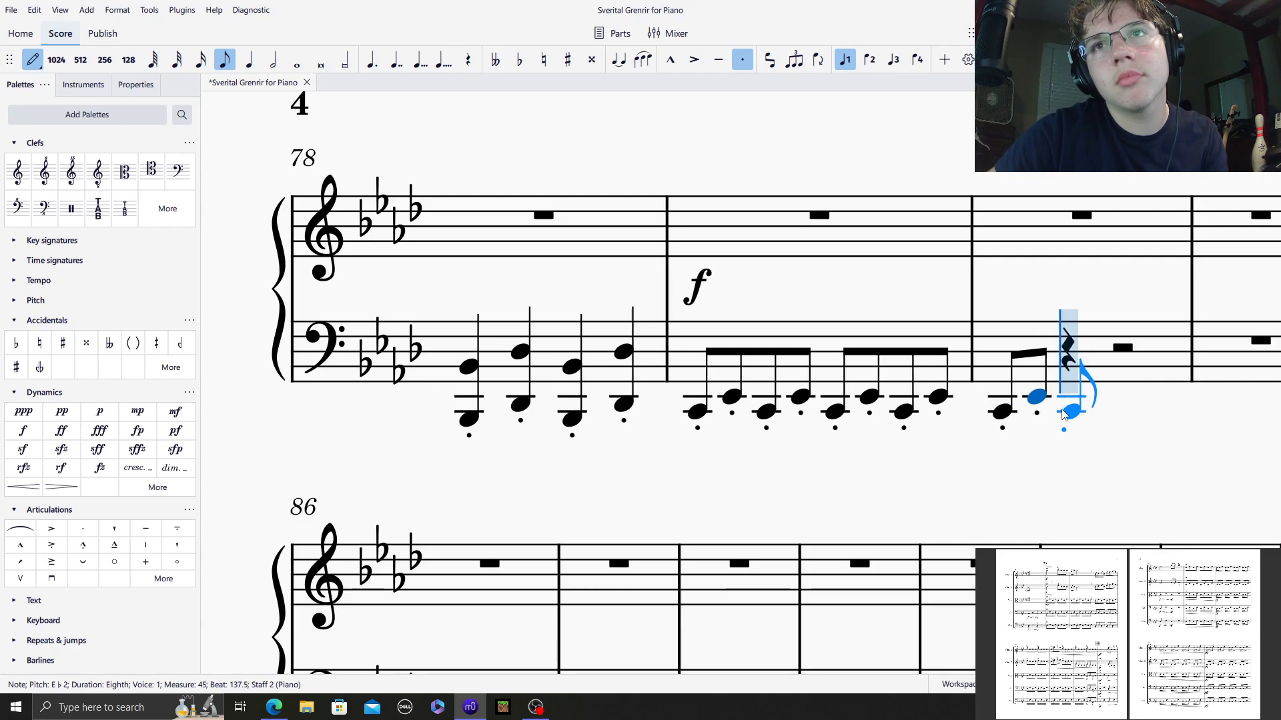
pyautogui.click(1064, 413)
pyautogui.click(1090, 405)
pyautogui.click(1134, 413)
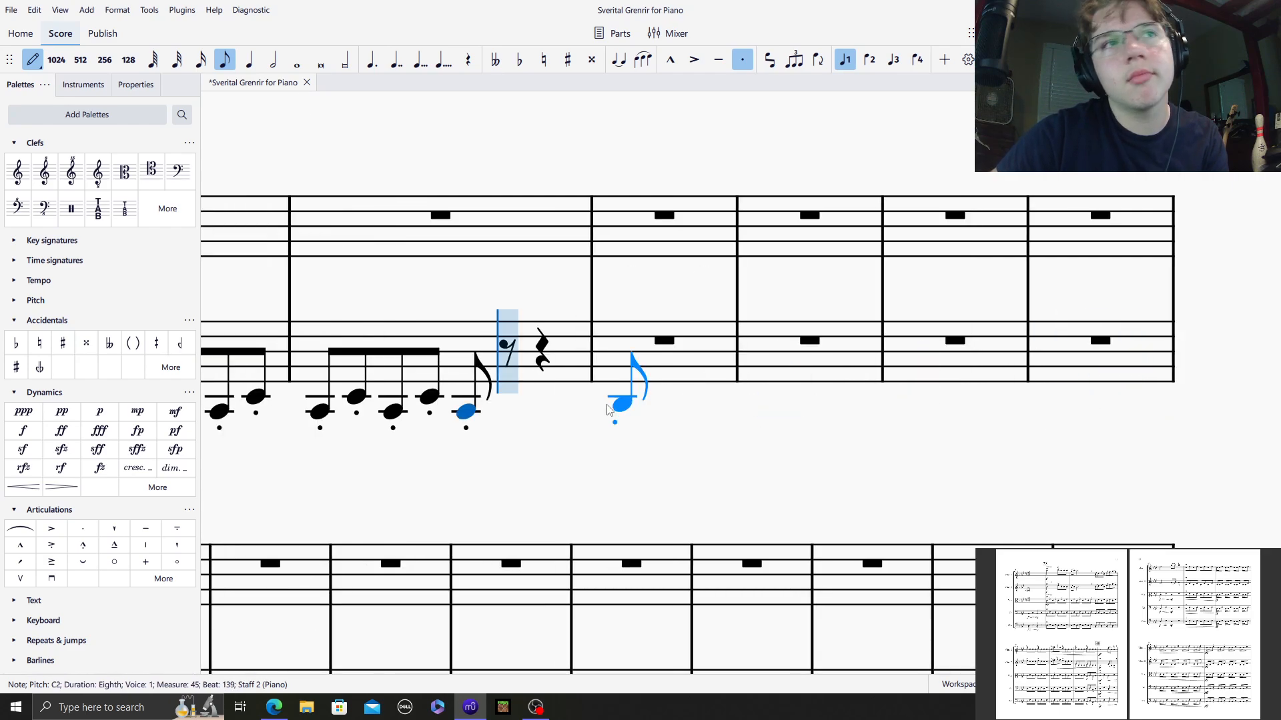
pyautogui.click(507, 399)
pyautogui.click(547, 418)
pyautogui.click(564, 398)
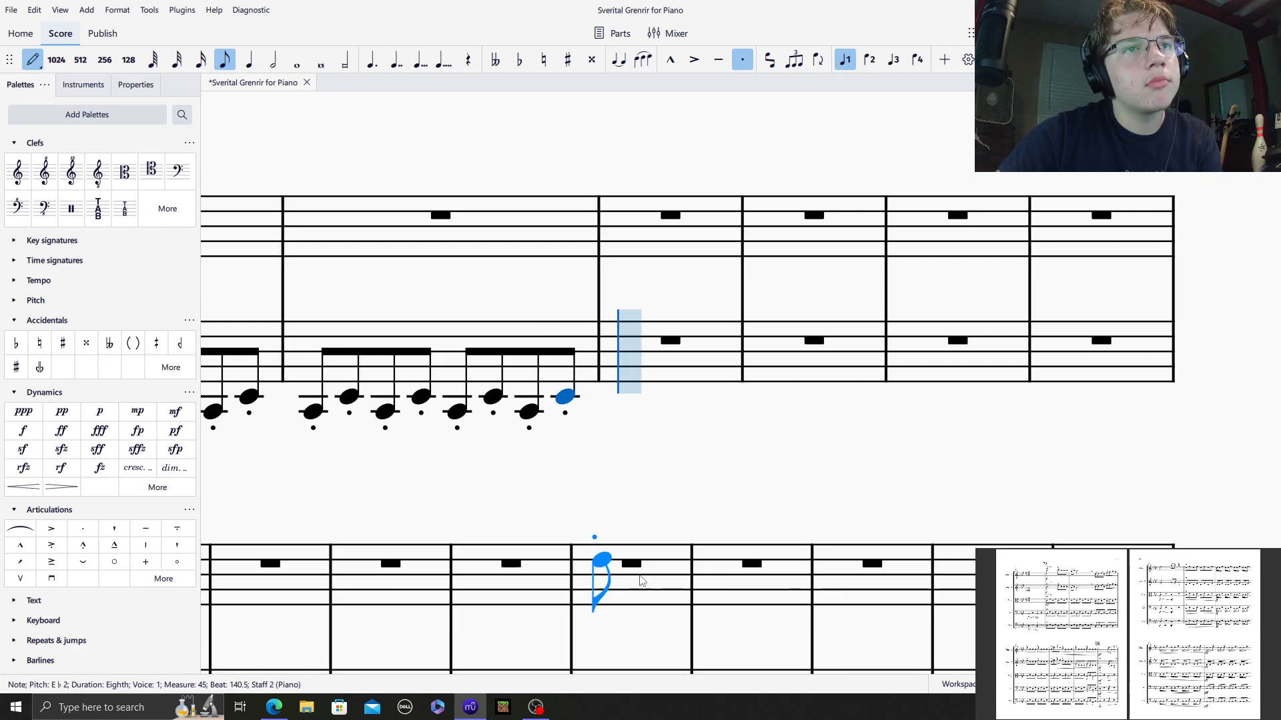
# Double the eighth notes in bass measure 79 an octave higher with alternating C3 and E♭3.
pyautogui.hscroll(-8, 560, 367)
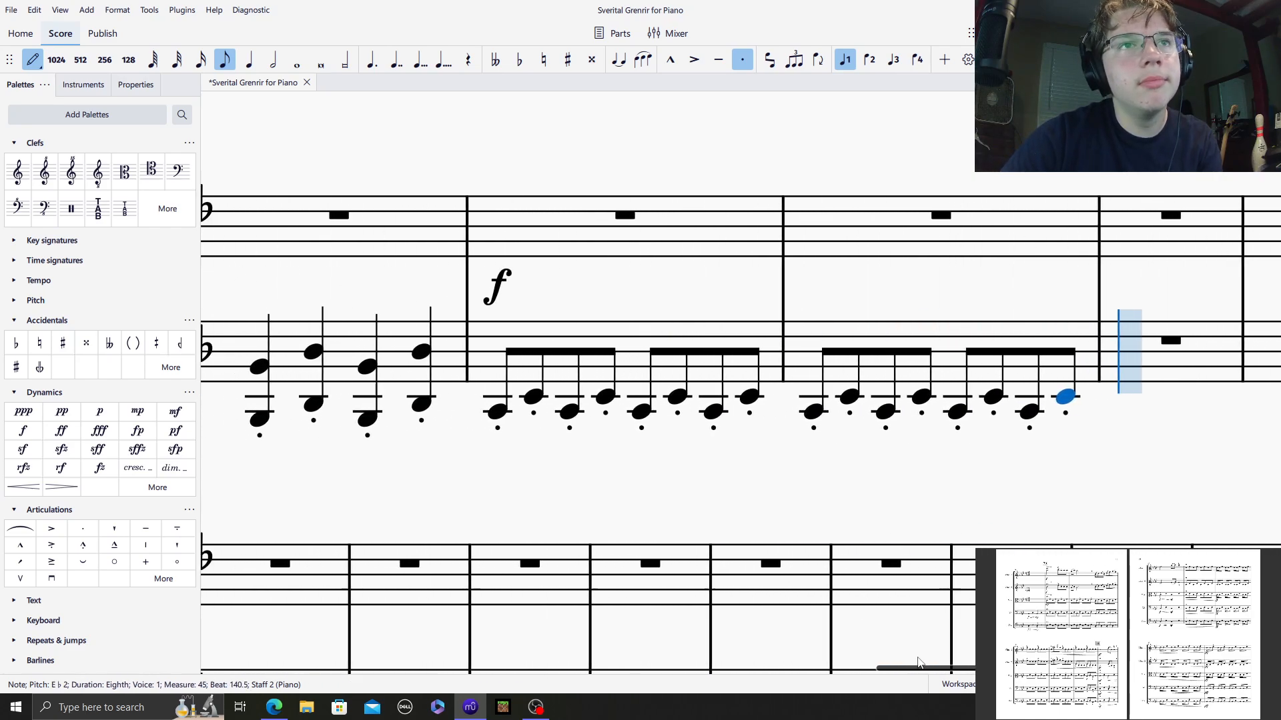
pyautogui.click(560, 367)
pyautogui.click(598, 347)
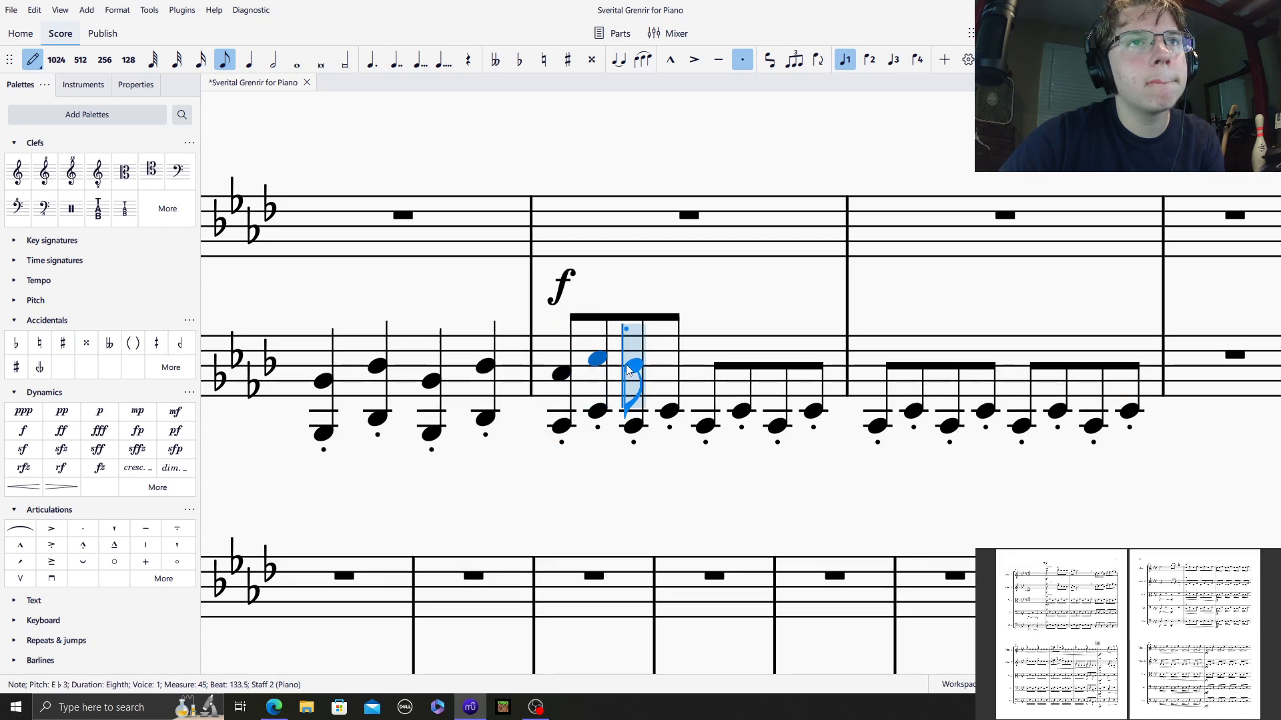
pyautogui.click(634, 374)
pyautogui.click(669, 359)
pyautogui.click(705, 374)
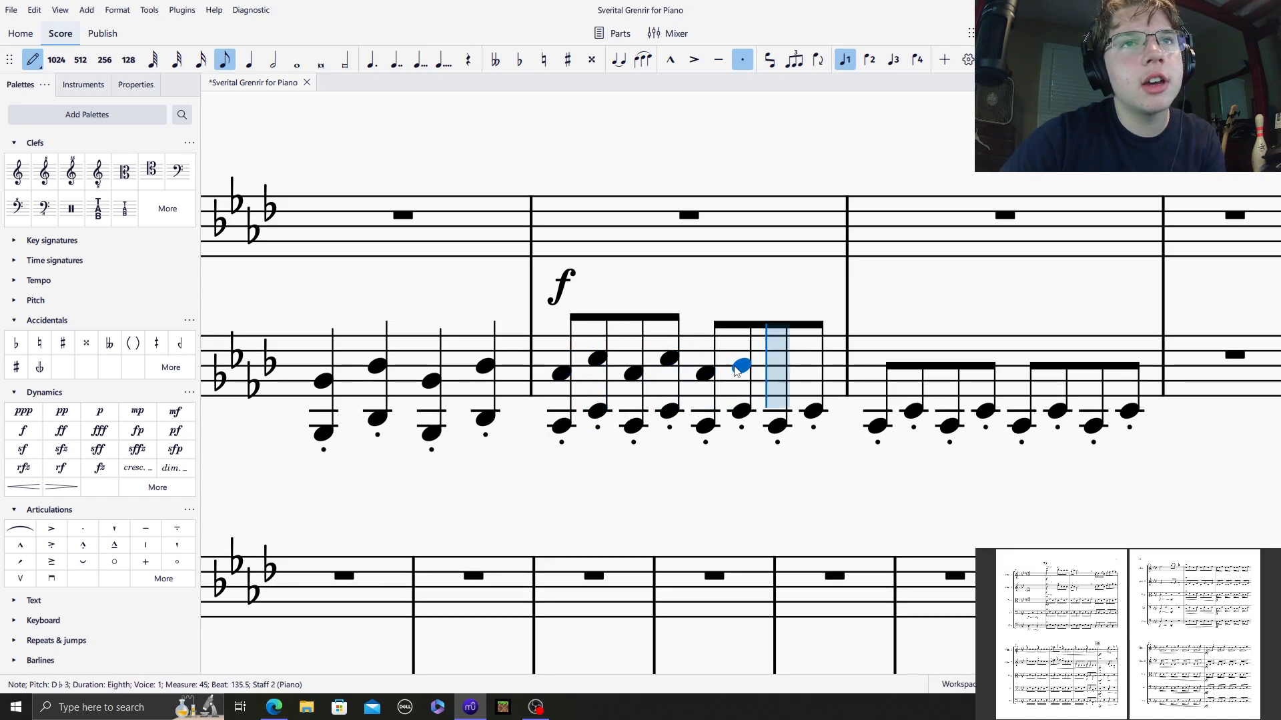
pyautogui.click(741, 358)
pyautogui.click(777, 374)
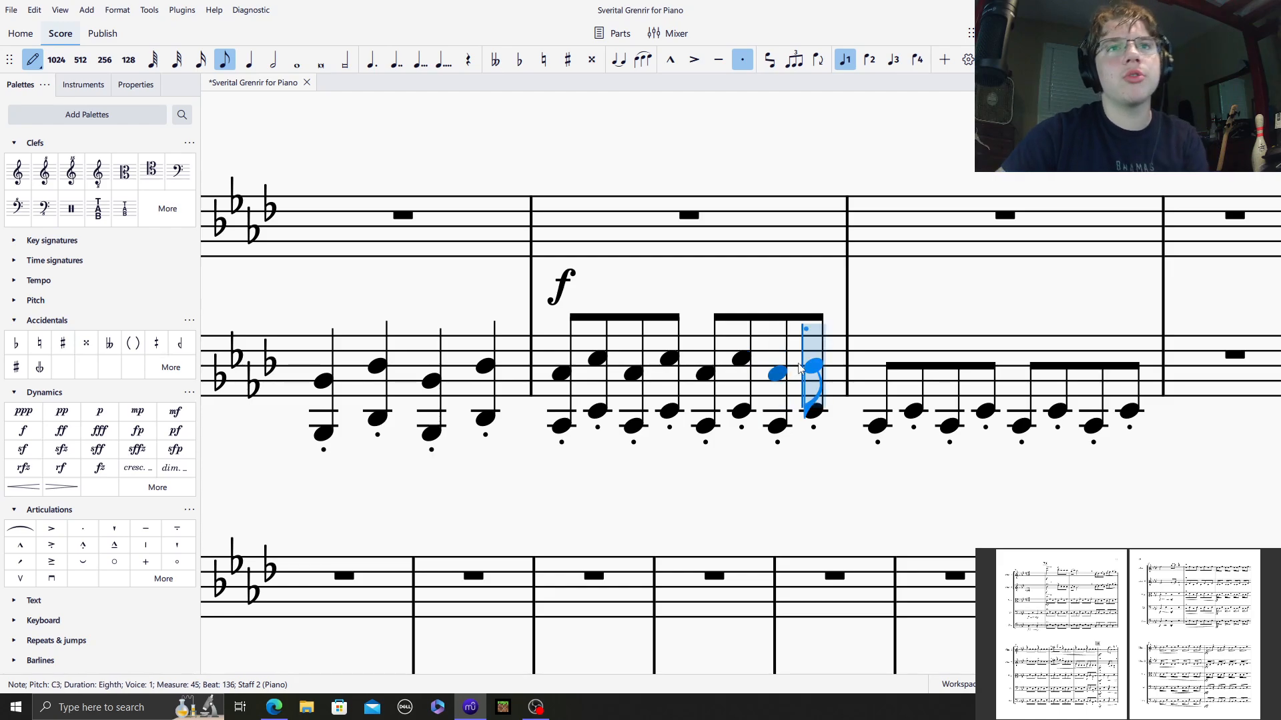
pyautogui.click(812, 360)
# Double the eighth notes in bass measure 80 an octave higher with alternating C3 and E♭3, and leave note input.
pyautogui.click(878, 374)
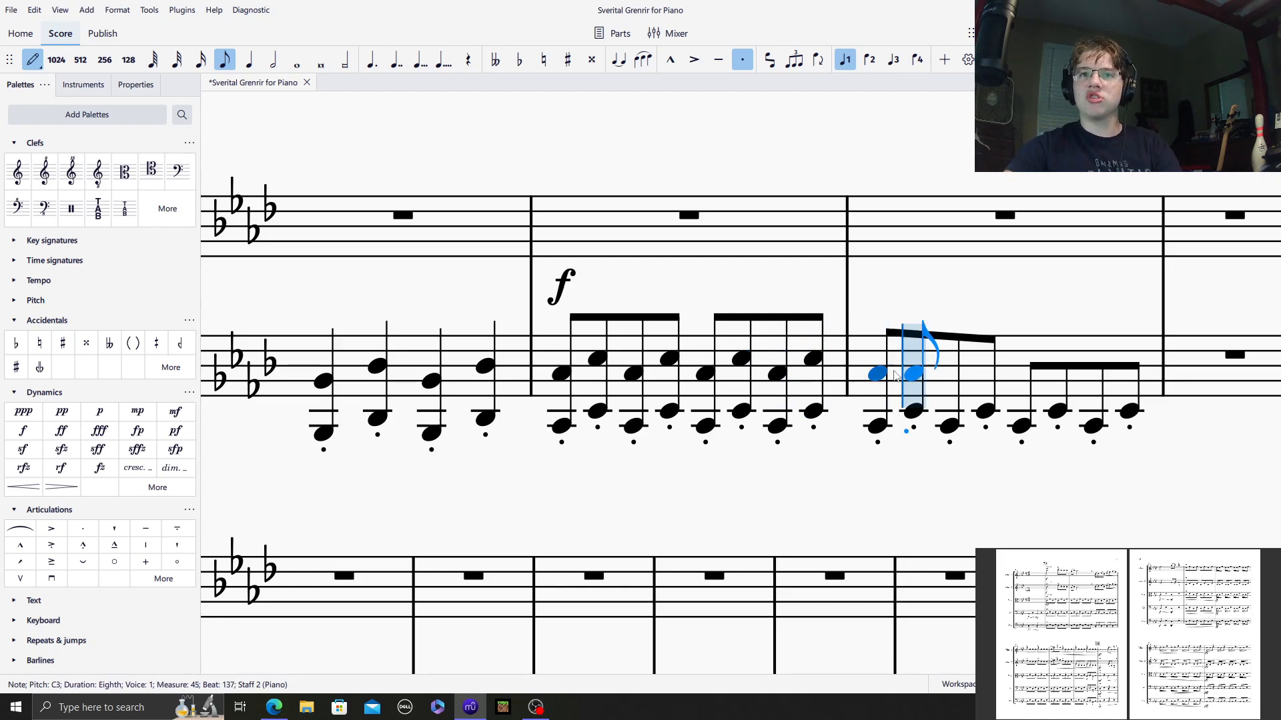
pyautogui.click(913, 358)
pyautogui.click(948, 374)
pyautogui.click(985, 359)
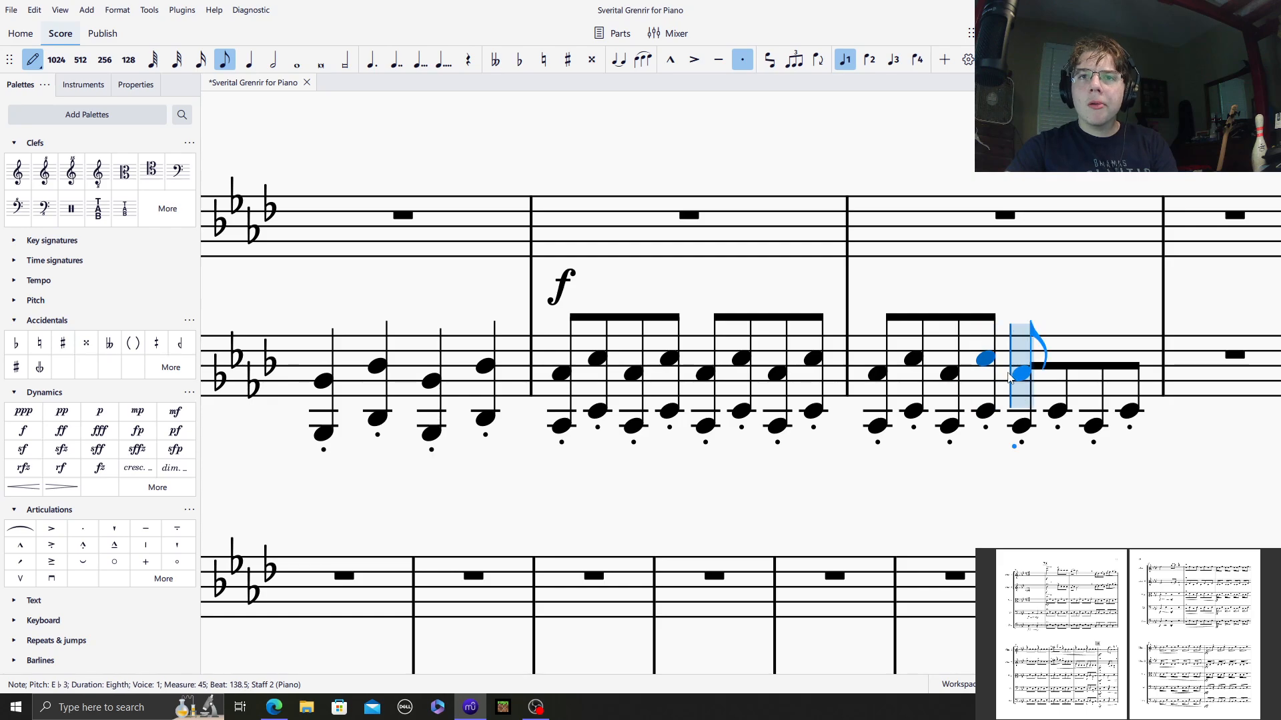
pyautogui.click(1021, 373)
pyautogui.click(1057, 359)
pyautogui.click(1093, 373)
pyautogui.click(1143, 365)
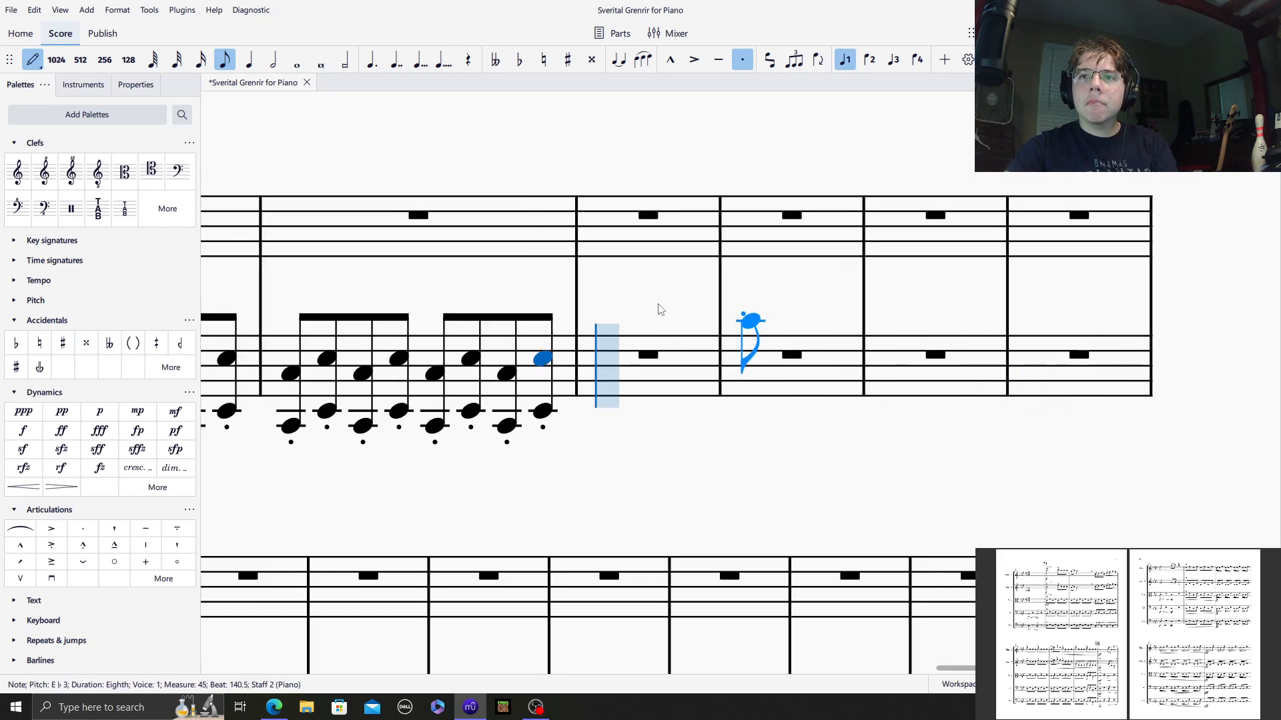
pyautogui.click(30, 63)
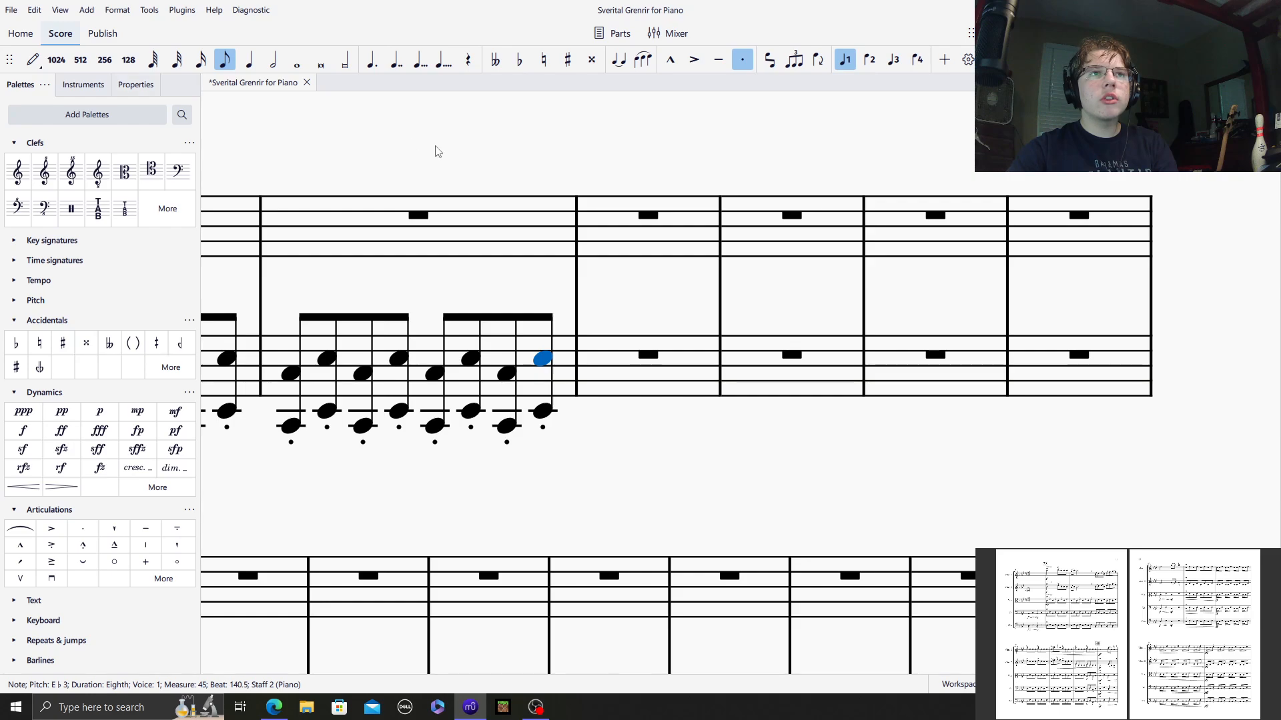
# Fill bass measure 81 with eight staccato eighth notes alternating B♭1 and D♭2.
pyautogui.click(437, 152)
pyautogui.moveTo(585, 162); pyautogui.dragTo(1038, 206)
pyautogui.moveTo(794, 197); pyautogui.dragTo(577, 171)
pyautogui.click(924, 387)
pyautogui.click(32, 59)
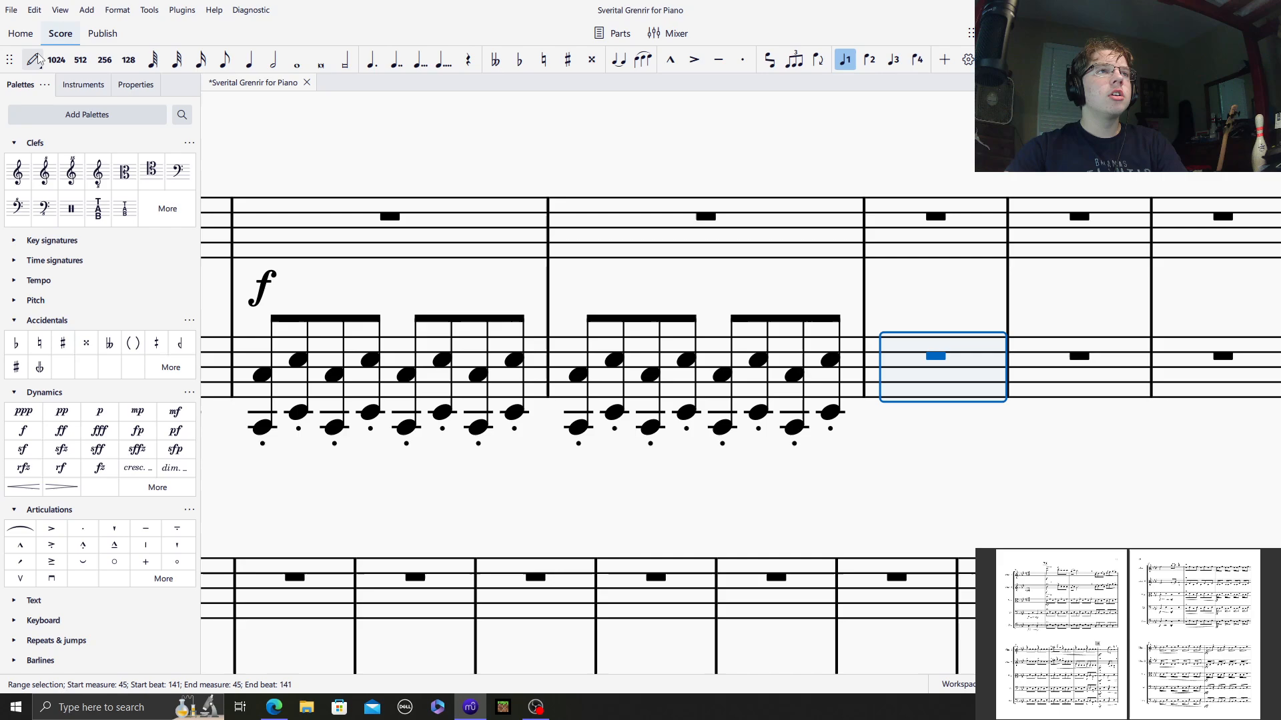
pyautogui.click(741, 62)
pyautogui.click(899, 436)
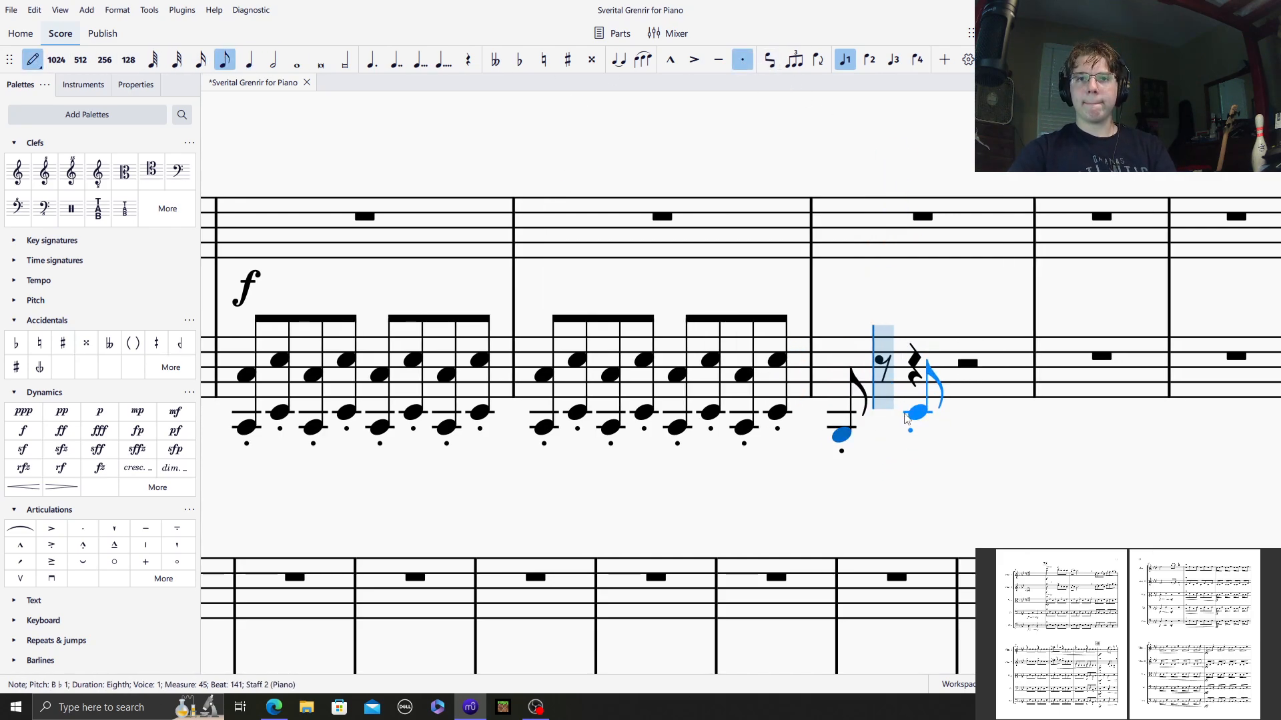
pyautogui.click(882, 429)
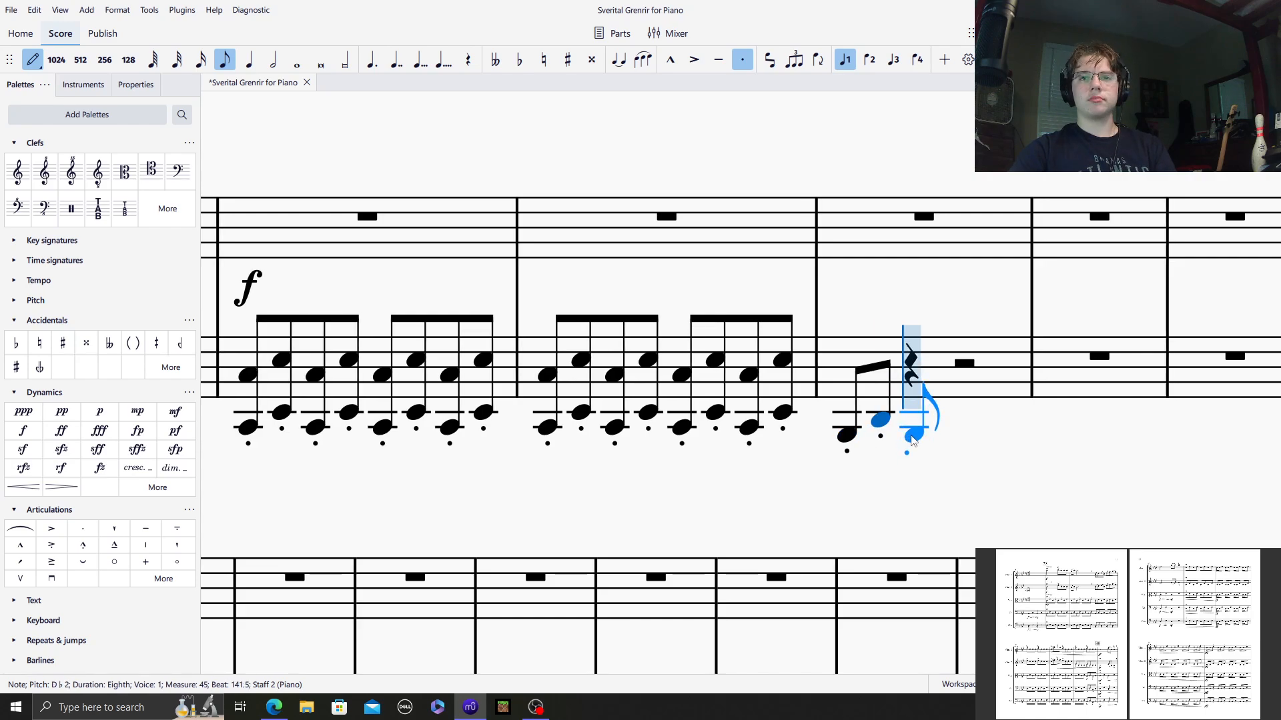
pyautogui.click(912, 438)
pyautogui.click(1022, 422)
pyautogui.click(1066, 437)
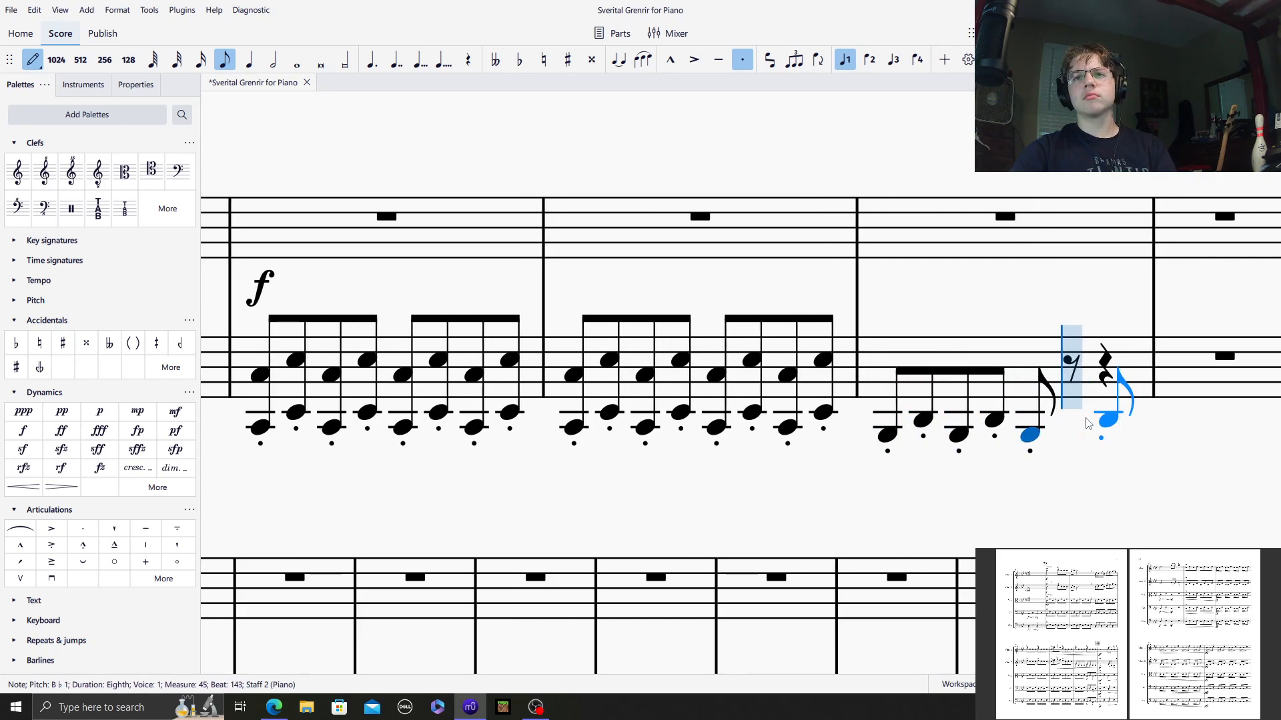
pyautogui.press('0')
pyautogui.click(1066, 427)
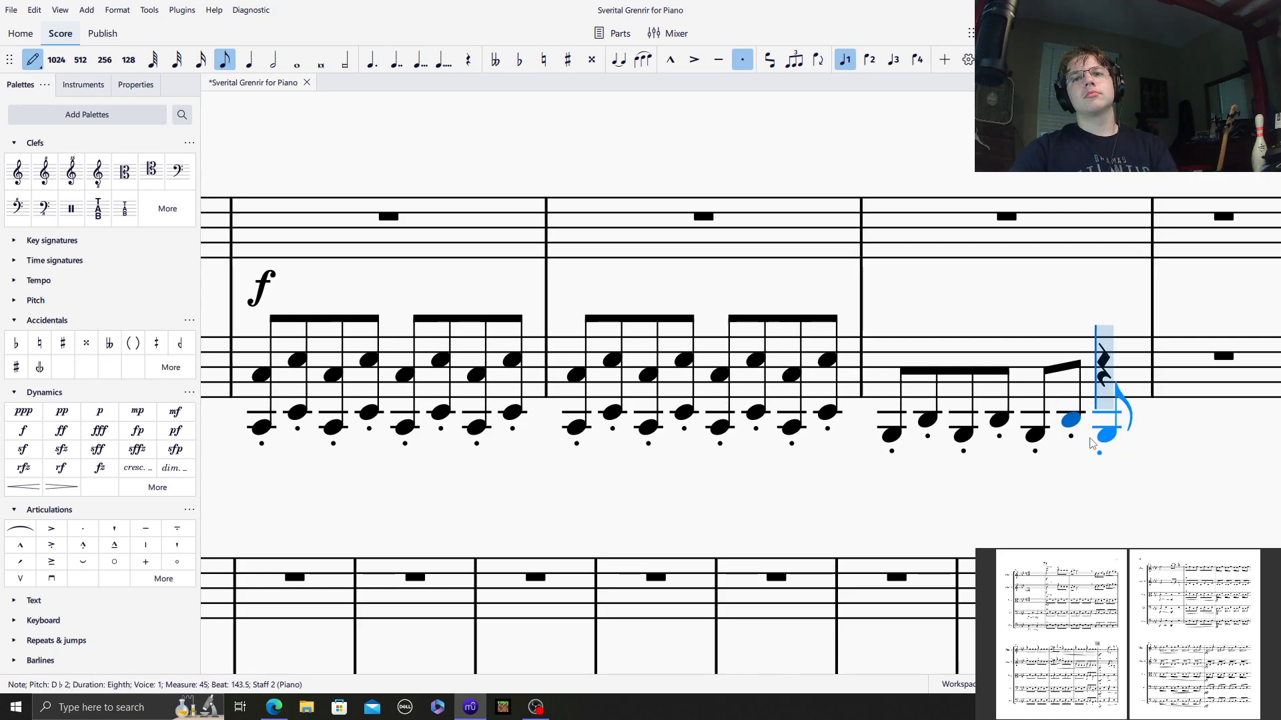
pyautogui.click(1099, 437)
pyautogui.click(1117, 422)
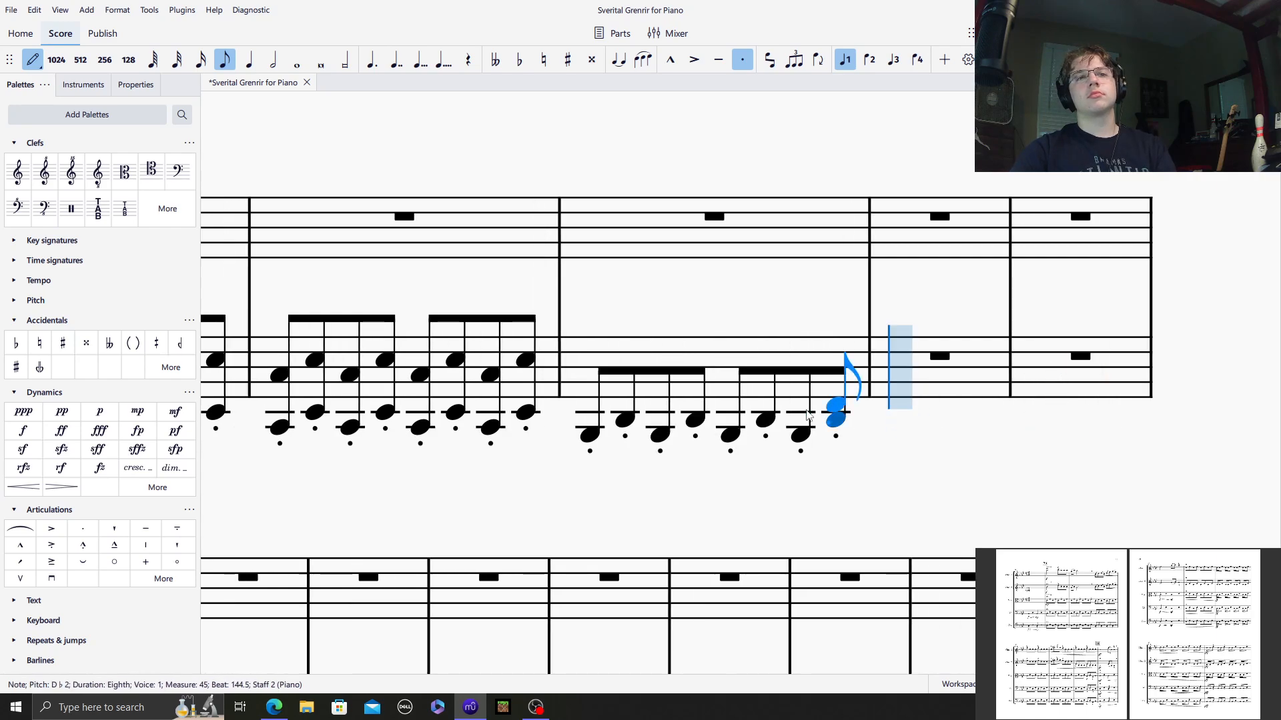
# Double the eighth notes in bass measure 81 an octave higher with alternating B♭2 and D♭3, and leave note input.
pyautogui.click(581, 382)
pyautogui.click(617, 367)
pyautogui.click(651, 382)
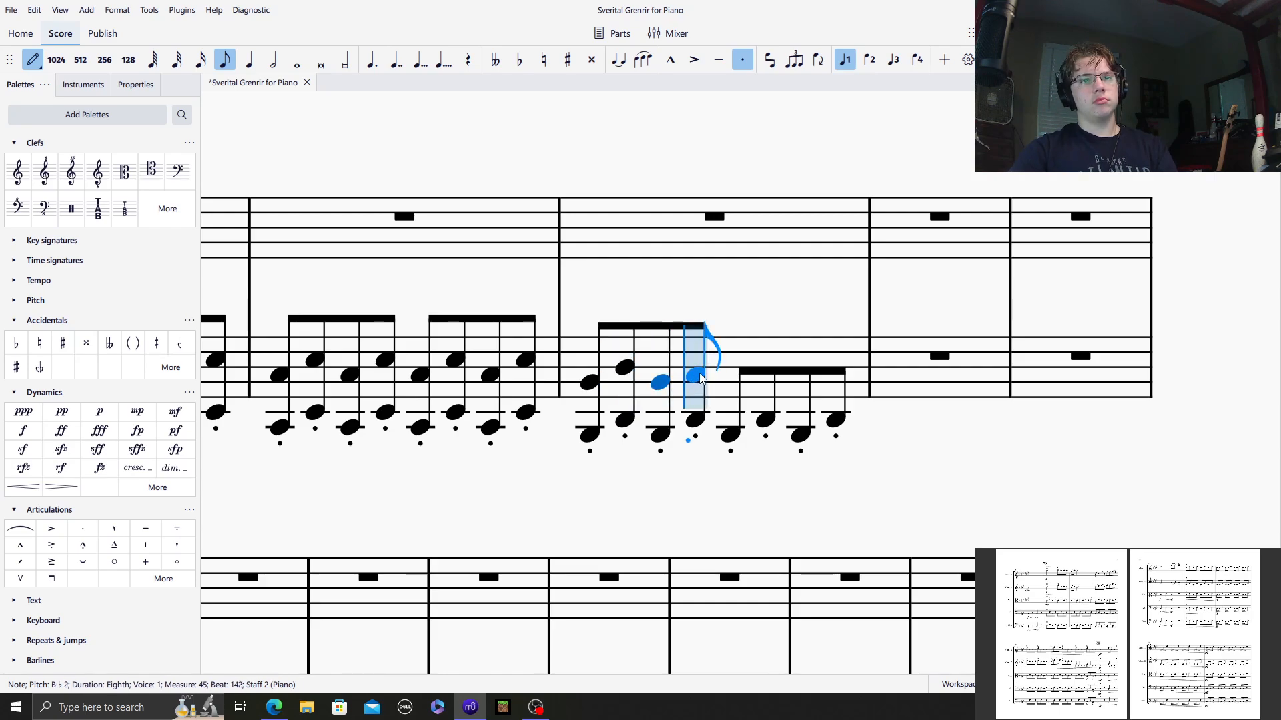
pyautogui.click(696, 367)
pyautogui.click(731, 382)
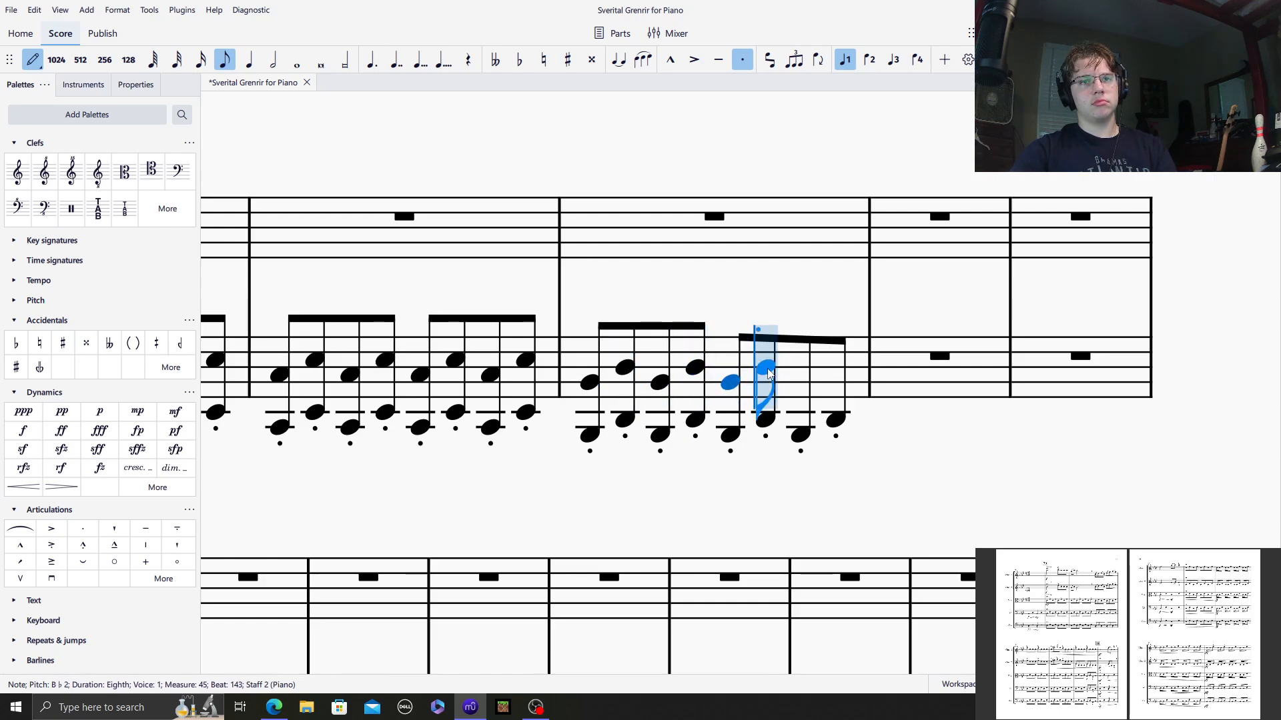
pyautogui.click(767, 369)
pyautogui.click(801, 382)
pyautogui.click(835, 367)
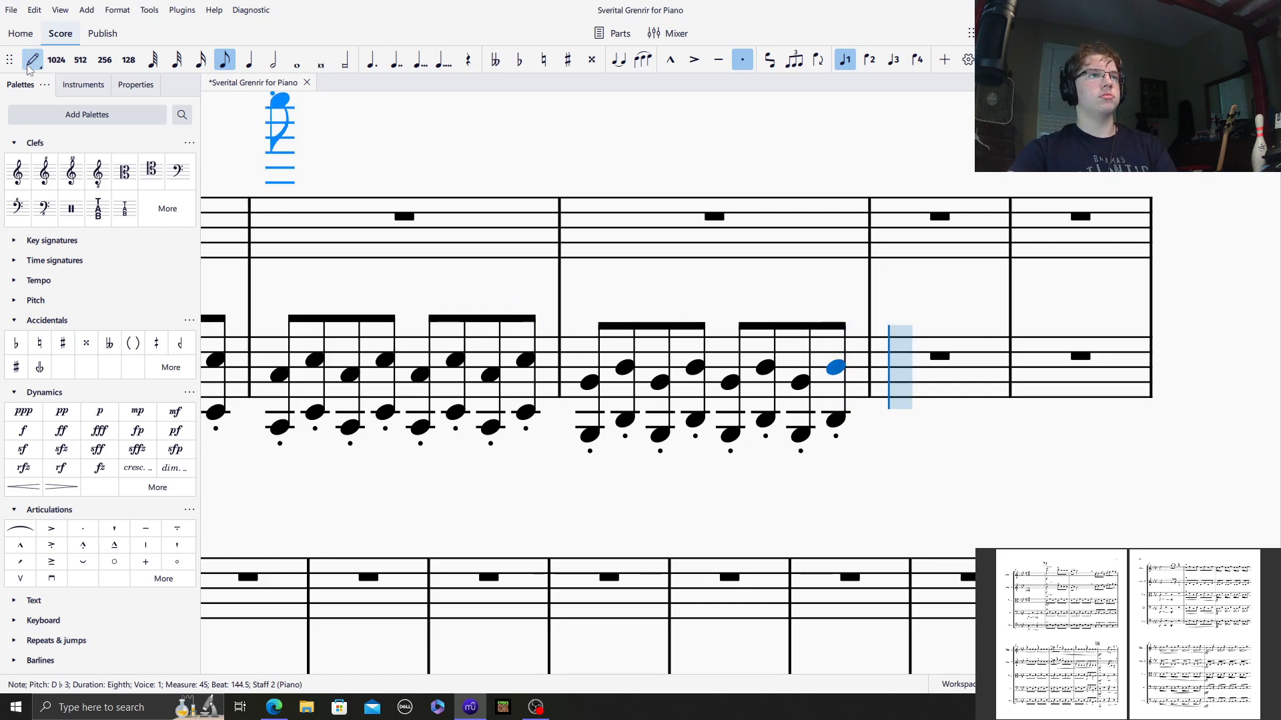
pyautogui.click(29, 66)
# Enter a whole-note chord of G♭5, D♮5 and B♮4 in treble measure 78.
pyautogui.click(381, 130)
pyautogui.moveTo(381, 131); pyautogui.dragTo(1156, 207)
pyautogui.click(561, 288)
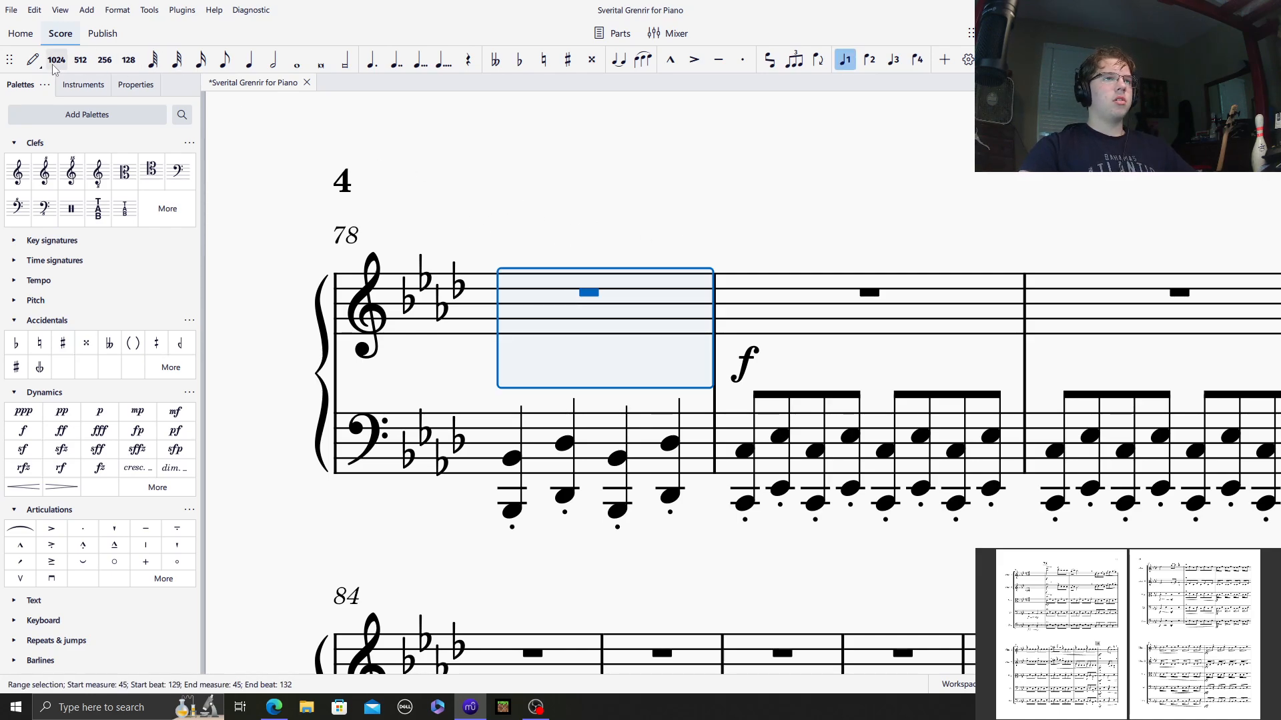
pyautogui.click(31, 60)
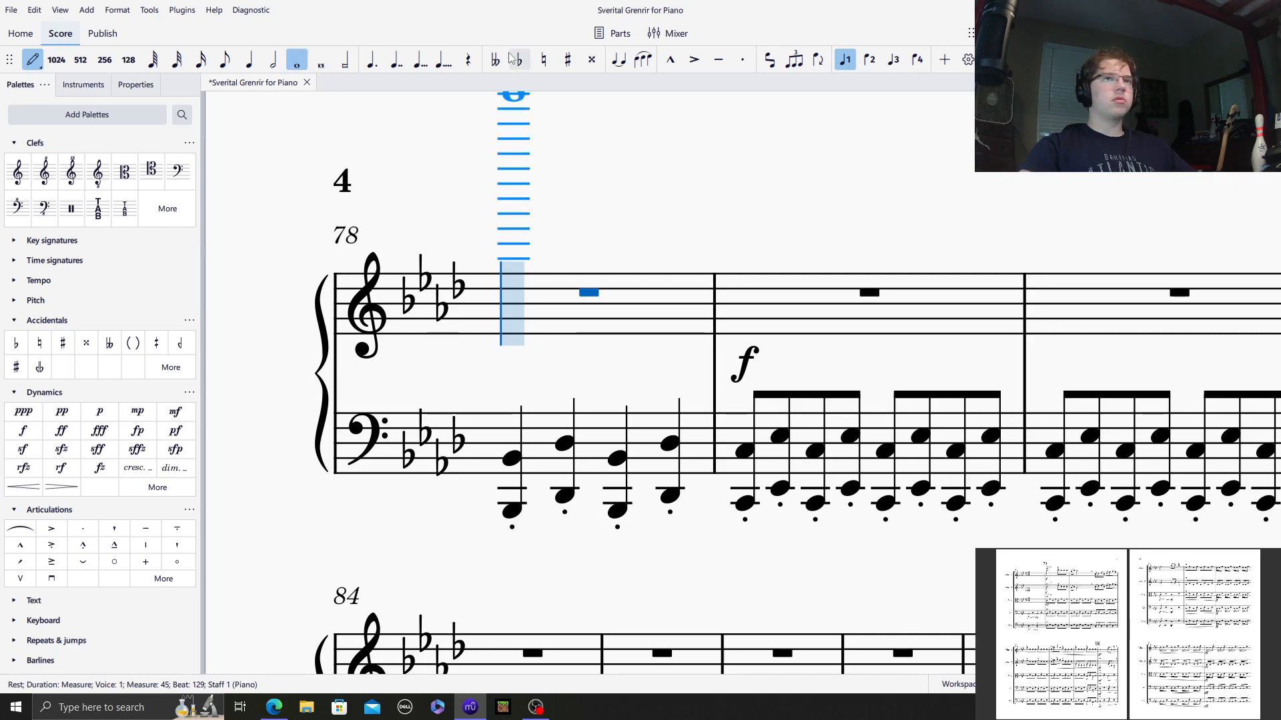
pyautogui.press('g')
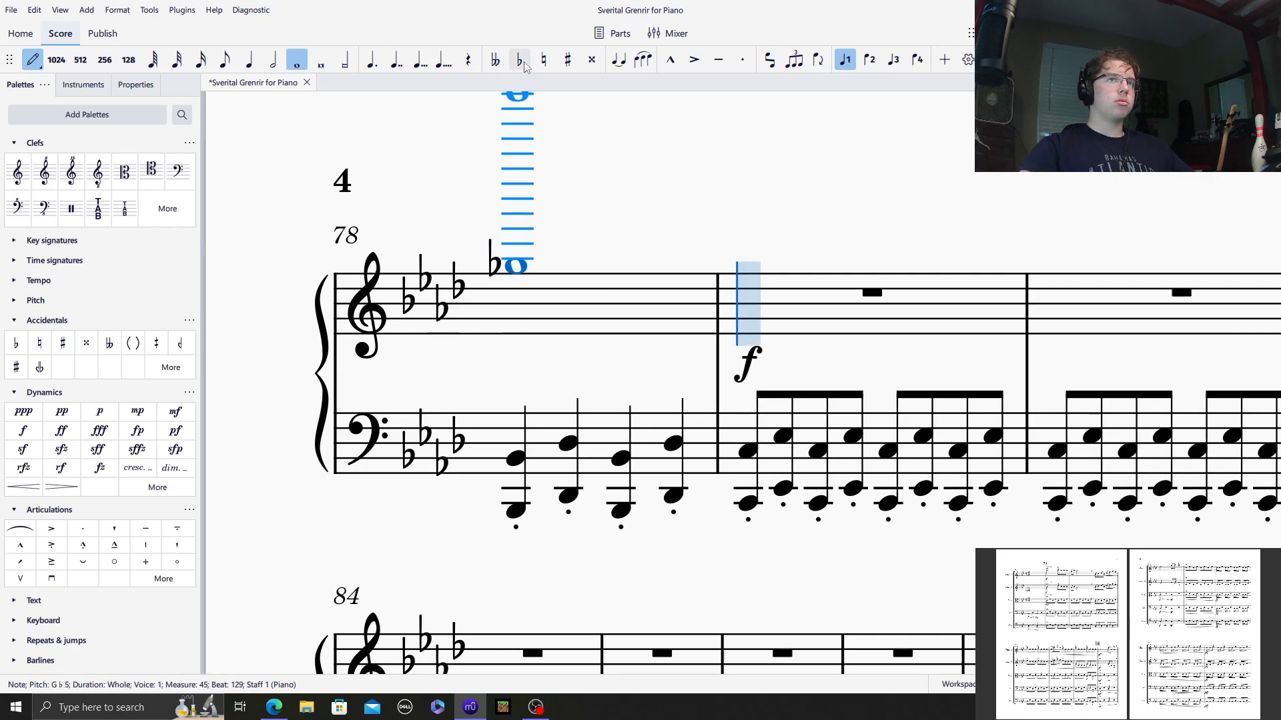
pyautogui.click(544, 61)
pyautogui.click(518, 289)
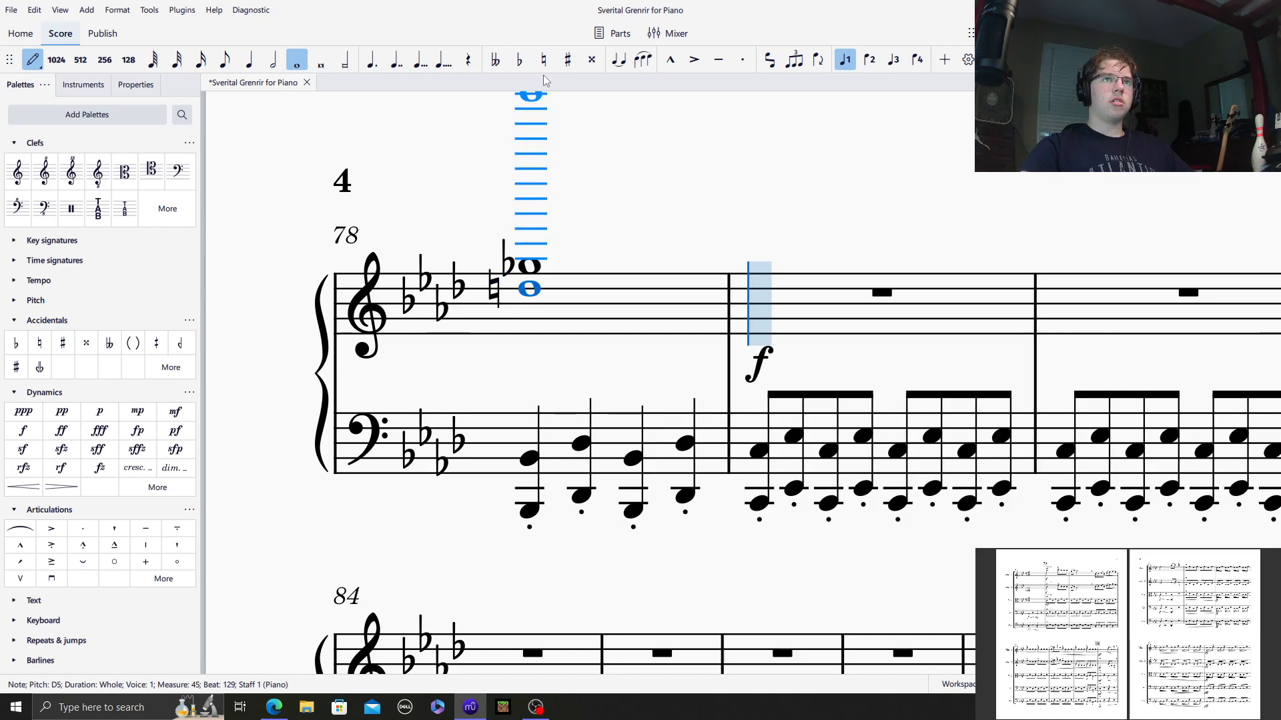
pyautogui.click(544, 60)
pyautogui.click(528, 303)
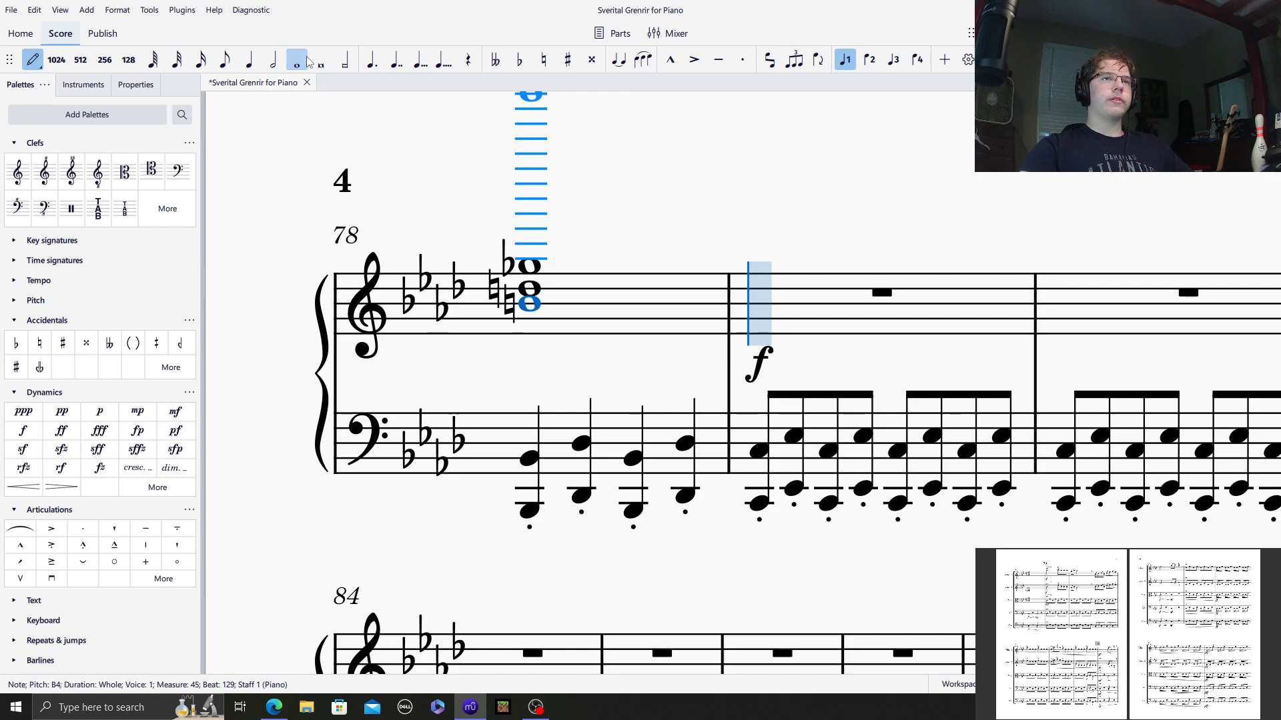
# Enter a half-note octave of C6 and C5 in treble measure 79, followed by an accented staccato E♭6 eighth note.
pyautogui.click(280, 60)
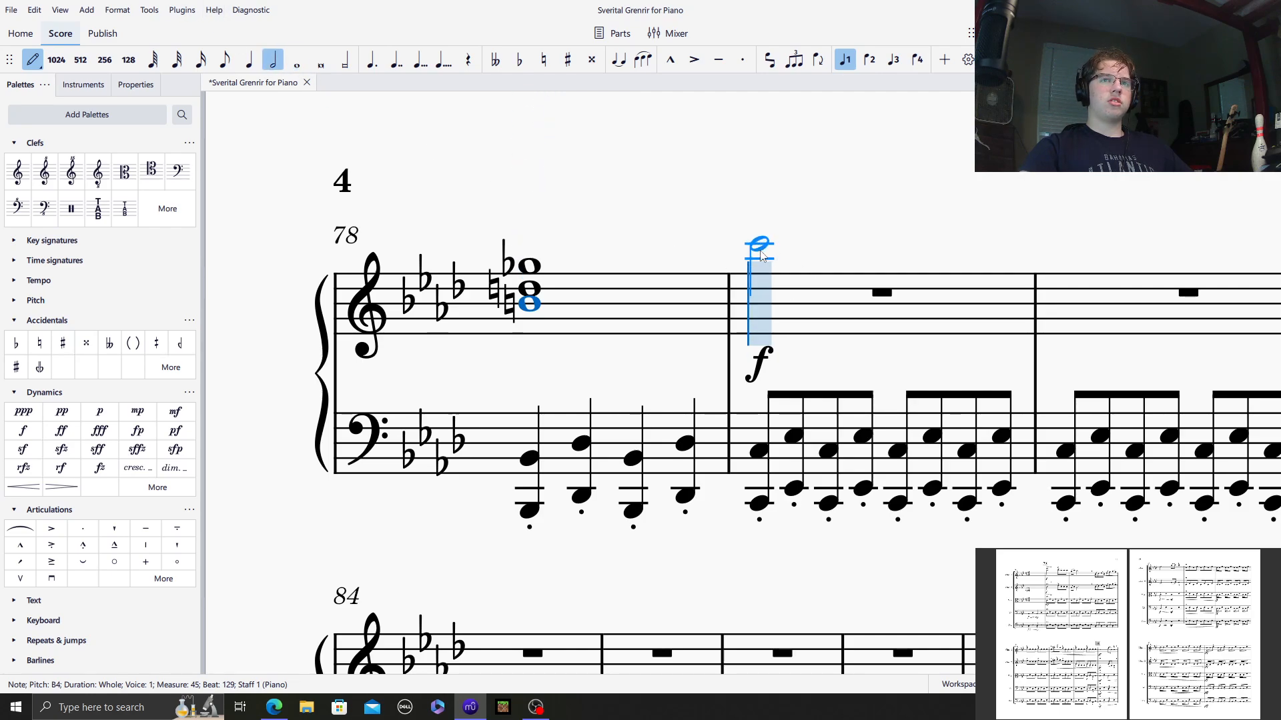
pyautogui.click(762, 254)
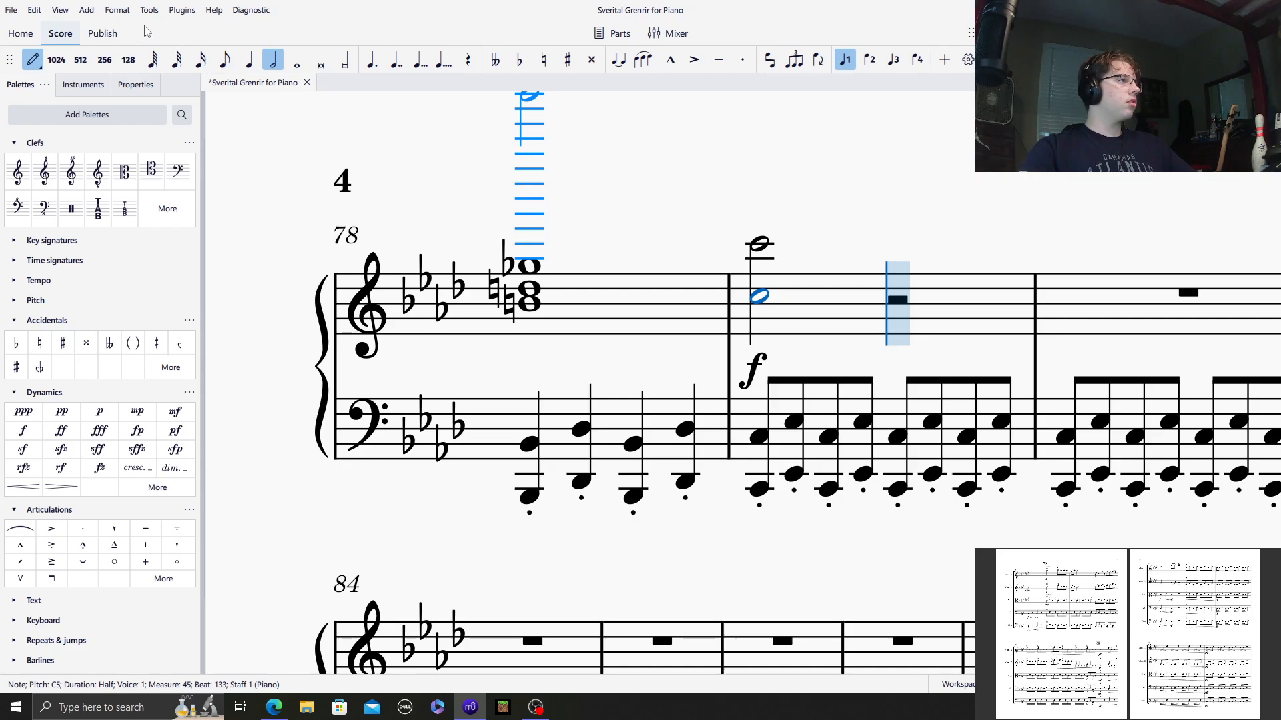
pyautogui.click(225, 60)
pyautogui.click(742, 59)
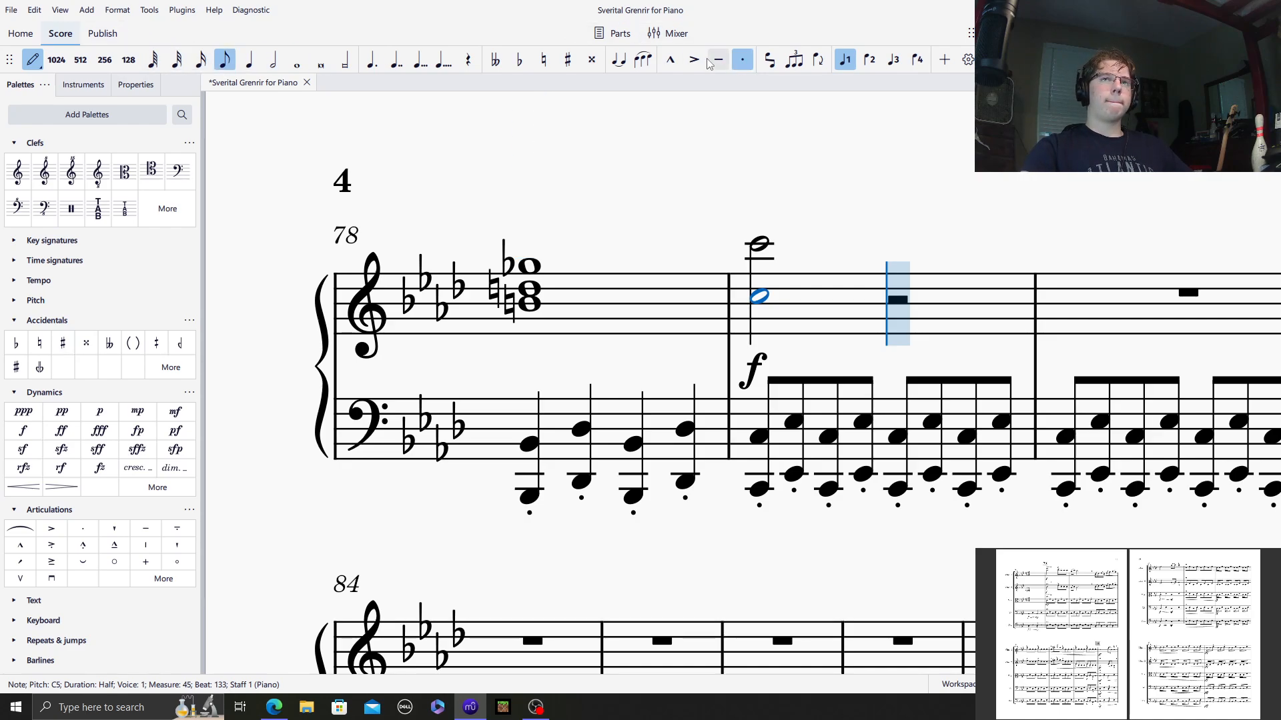
pyautogui.click(693, 59)
pyautogui.click(899, 243)
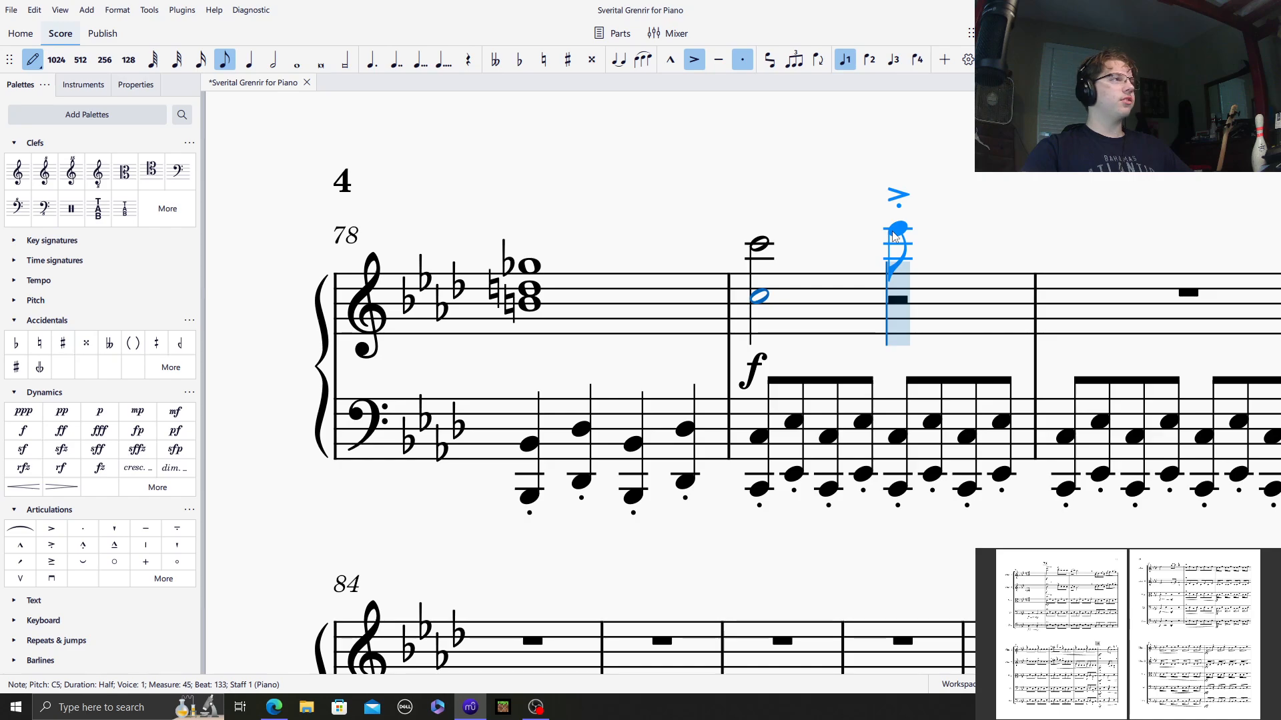
pyautogui.click(894, 237)
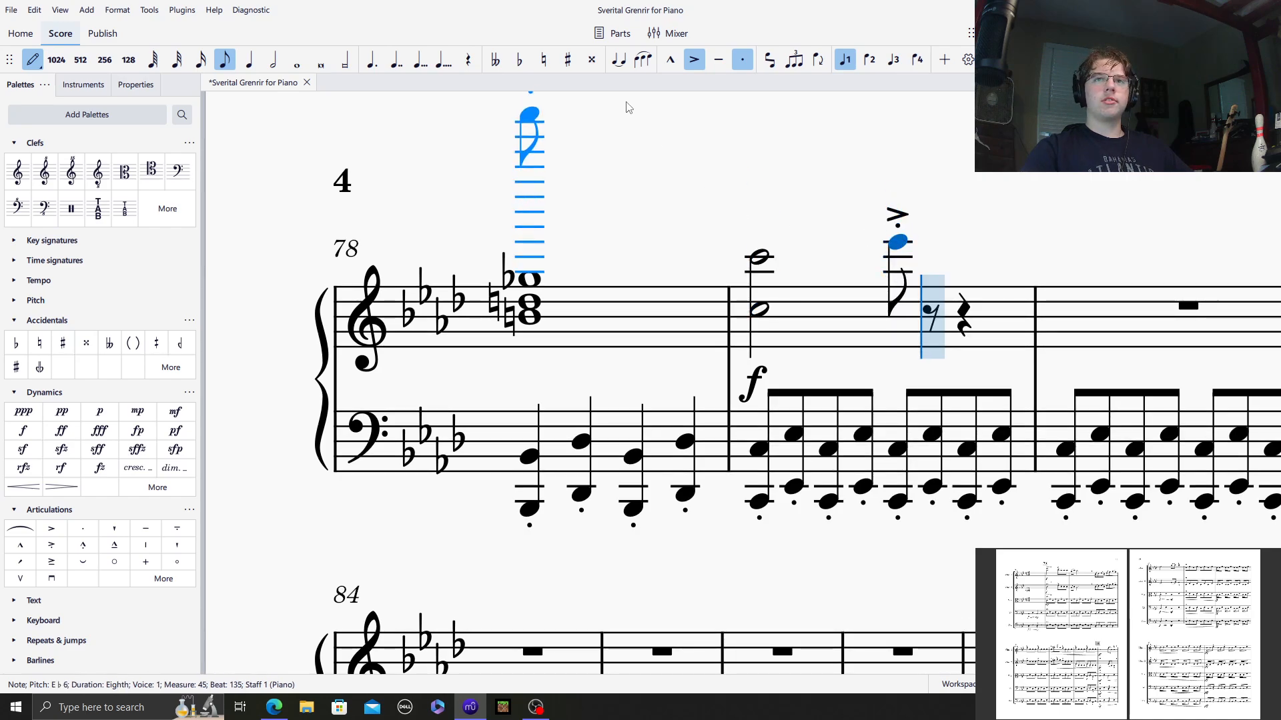
# Complete treble measure 79 with three staccato C6 eighth notes without accents.
pyautogui.click(693, 59)
pyautogui.click(934, 257)
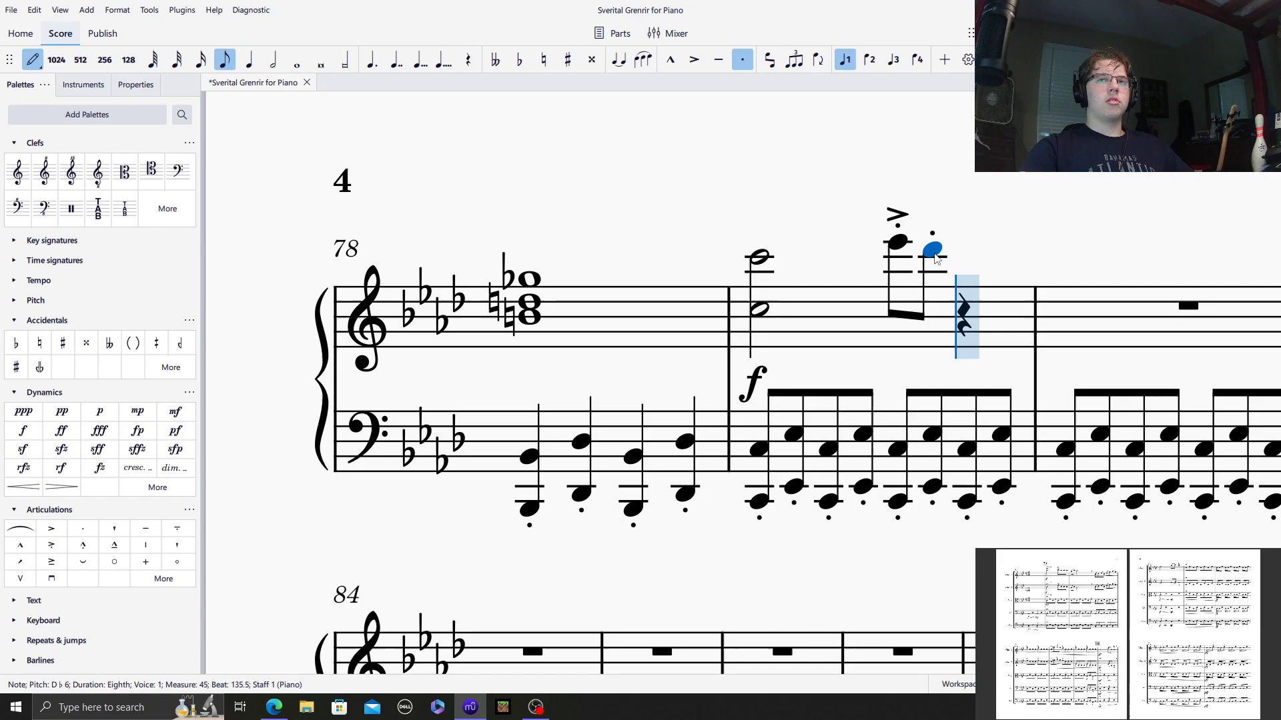
pyautogui.click(934, 257)
pyautogui.click(934, 257)
pyautogui.click(966, 257)
pyautogui.click(1001, 257)
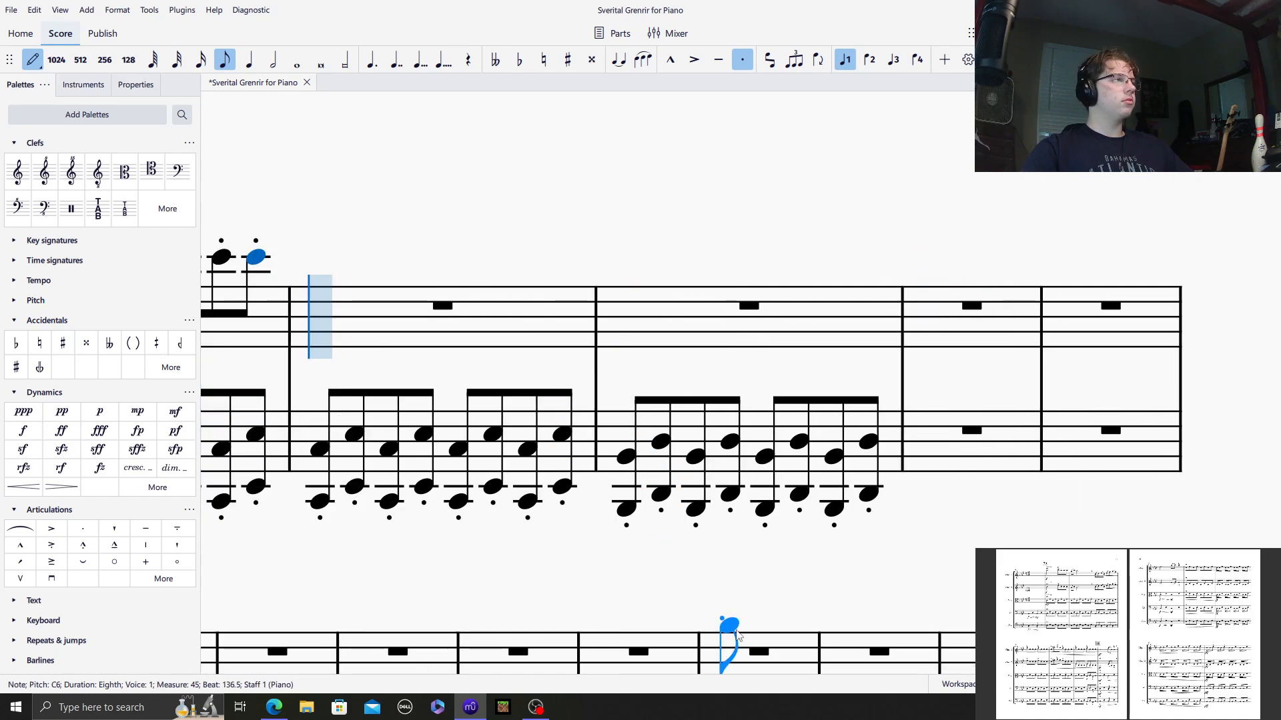
# Double the four treble eighth notes in measure 79 an octave lower with one E♭5 and three C5.
pyautogui.moveTo(967, 669); pyautogui.dragTo(910, 668)
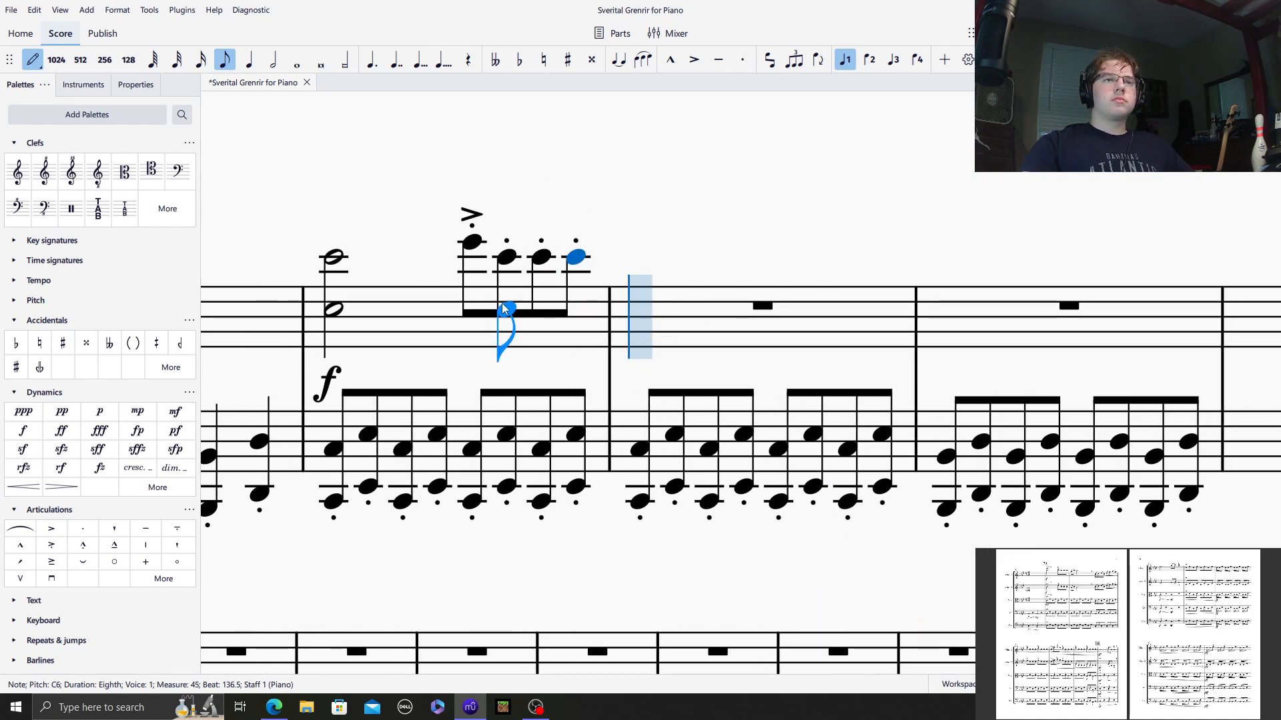
pyautogui.keyDown('shift'); pyautogui.click(473, 295); pyautogui.keyUp('shift')
pyautogui.keyDown('shift'); pyautogui.click(507, 309); pyautogui.keyUp('shift')
pyautogui.keyDown('shift'); pyautogui.click(540, 311); pyautogui.keyUp('shift')
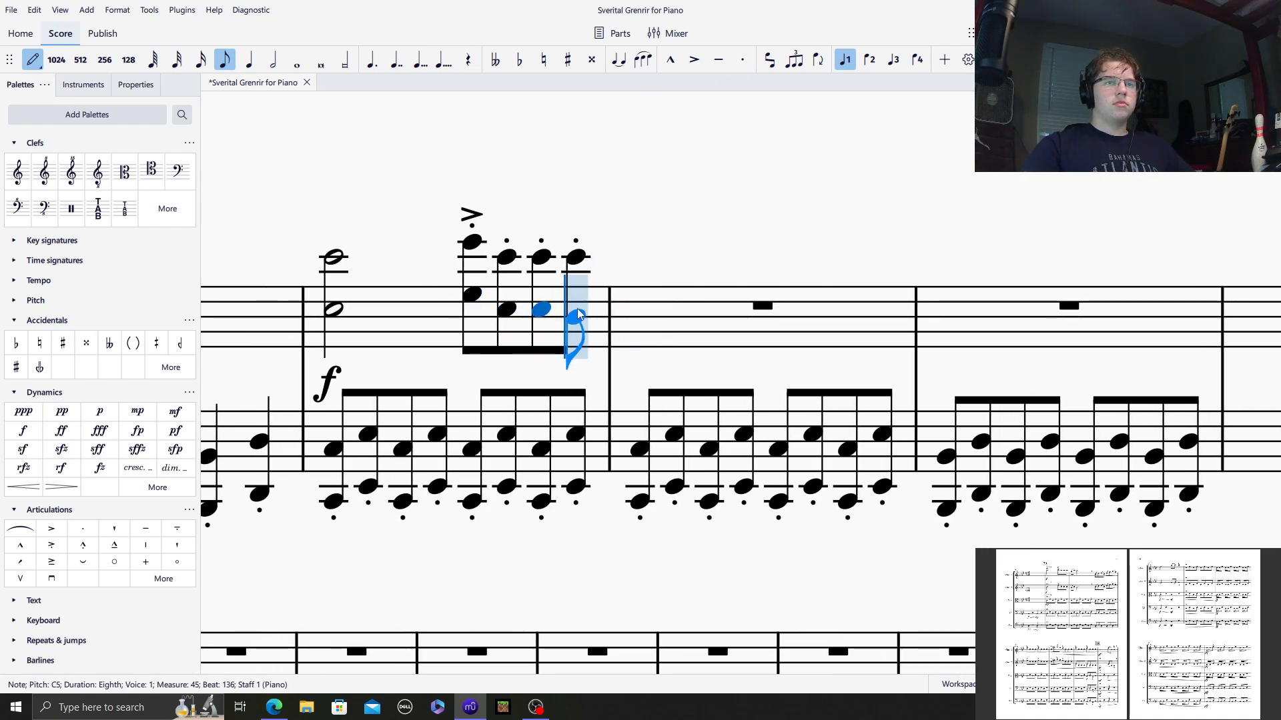
pyautogui.keyDown('shift'); pyautogui.click(578, 307); pyautogui.keyUp('shift')
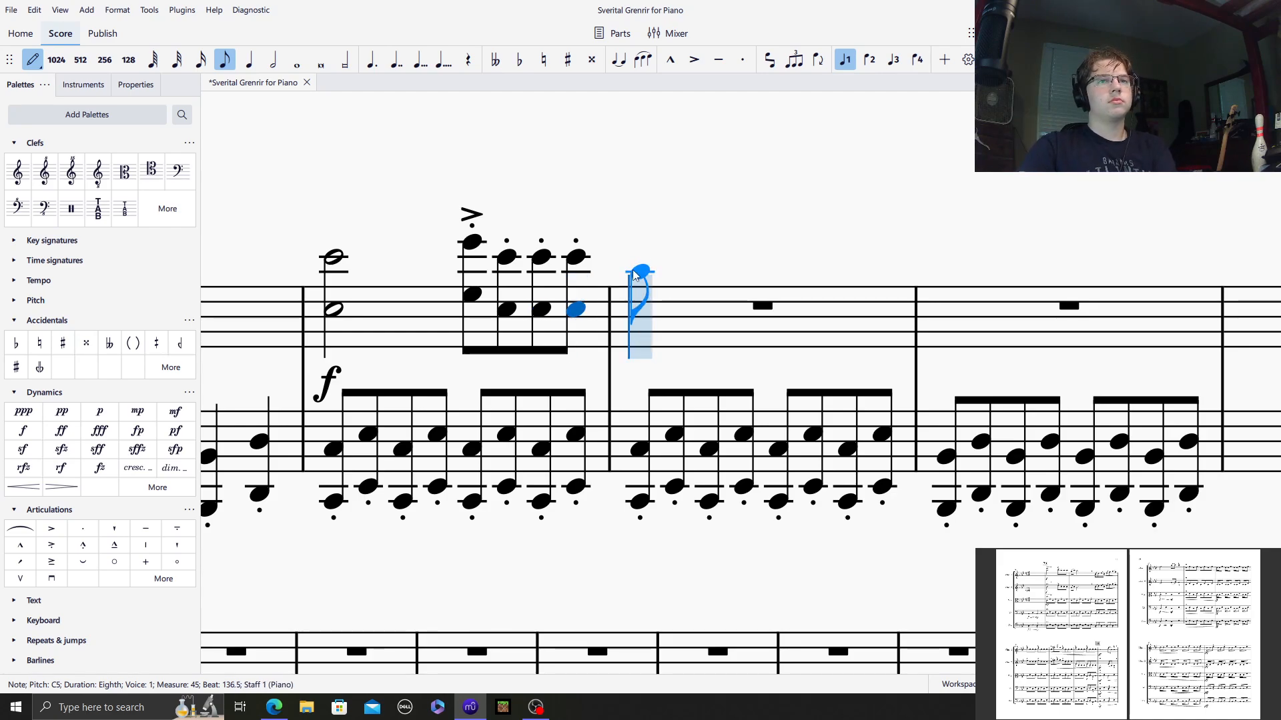
# Start treble measure 80 with A♭5 and C6 eighth notes, doubled an octave lower with A♭4 and C5.
pyautogui.click(637, 272)
pyautogui.click(672, 259)
pyautogui.keyDown('shift'); pyautogui.click(641, 325); pyautogui.keyUp('shift')
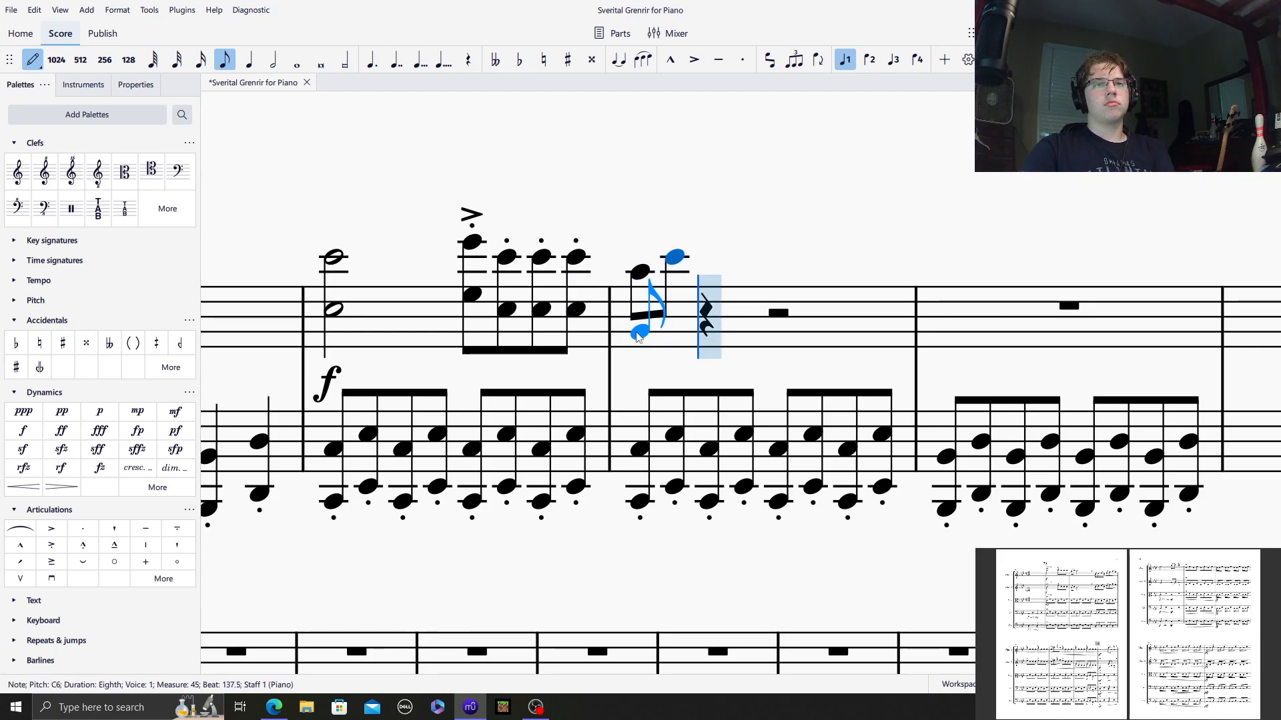
pyautogui.keyDown('shift'); pyautogui.click(675, 309); pyautogui.keyUp('shift')
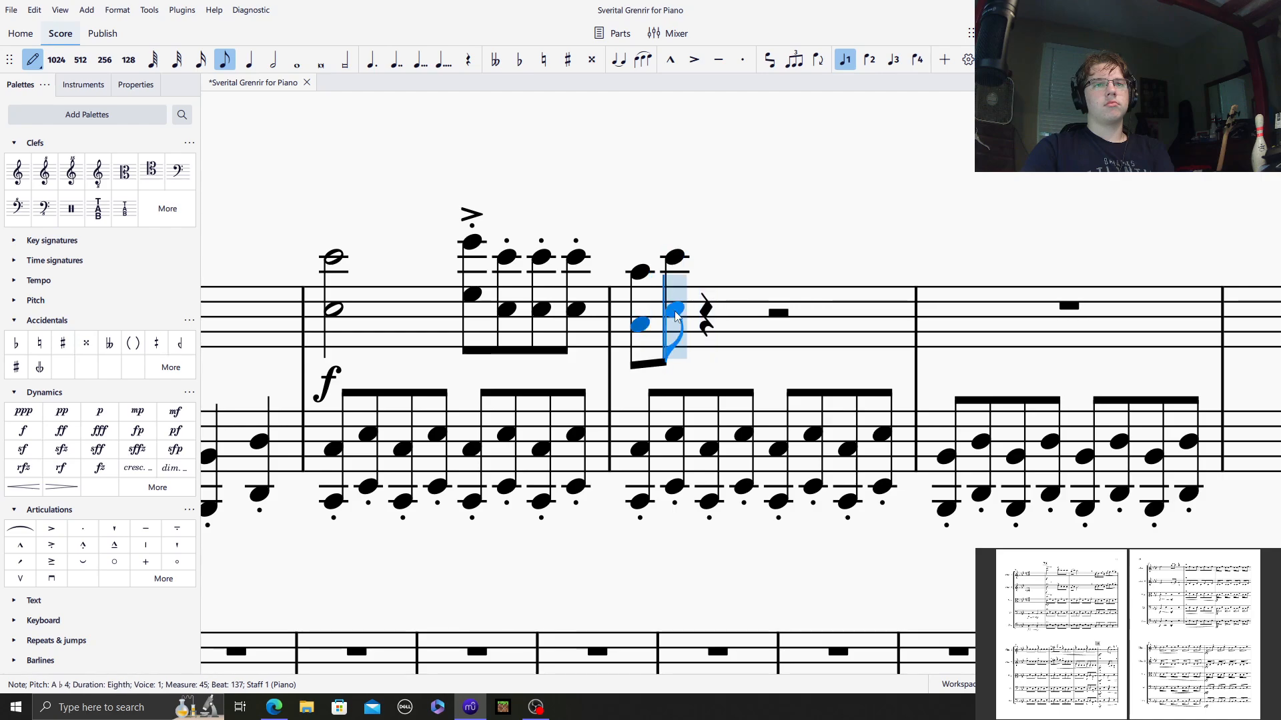
# Complete treble measure 80 with a dotted half-note octave of B♭5 and B♭4.
pyautogui.click(272, 60)
pyautogui.click(372, 60)
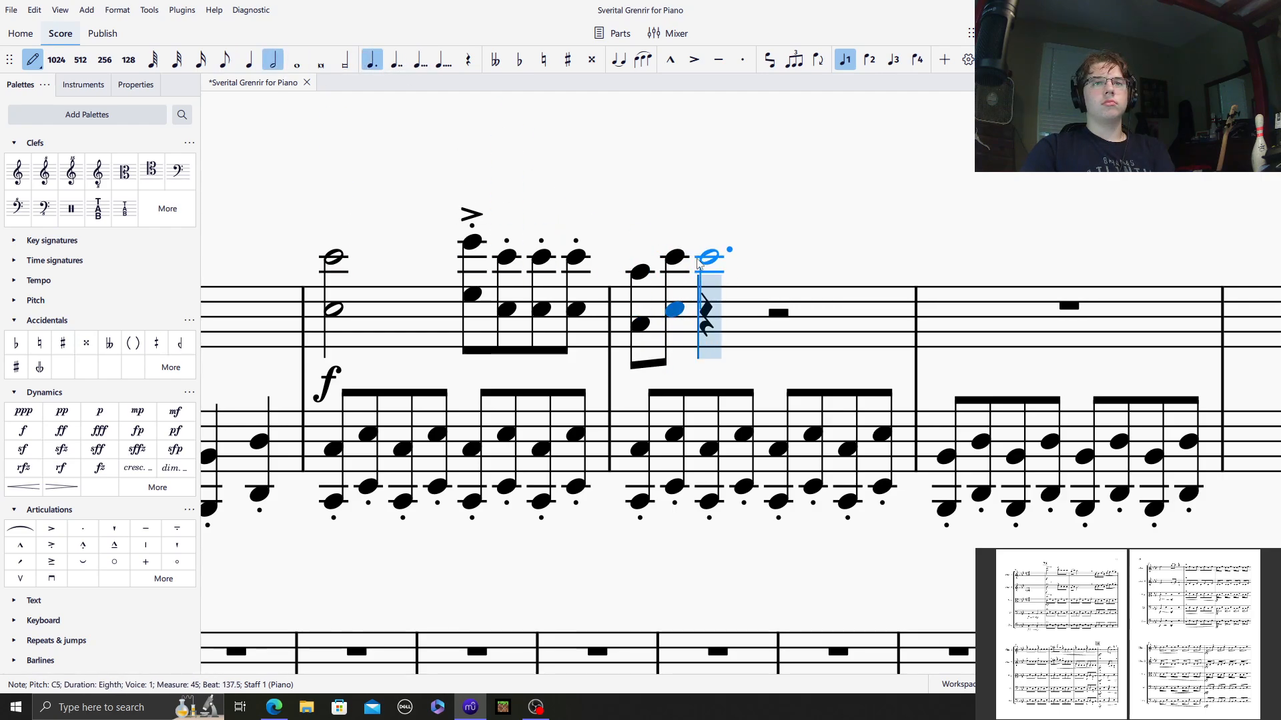
pyautogui.click(700, 266)
pyautogui.keyDown('shift'); pyautogui.click(711, 318); pyautogui.keyUp('shift')
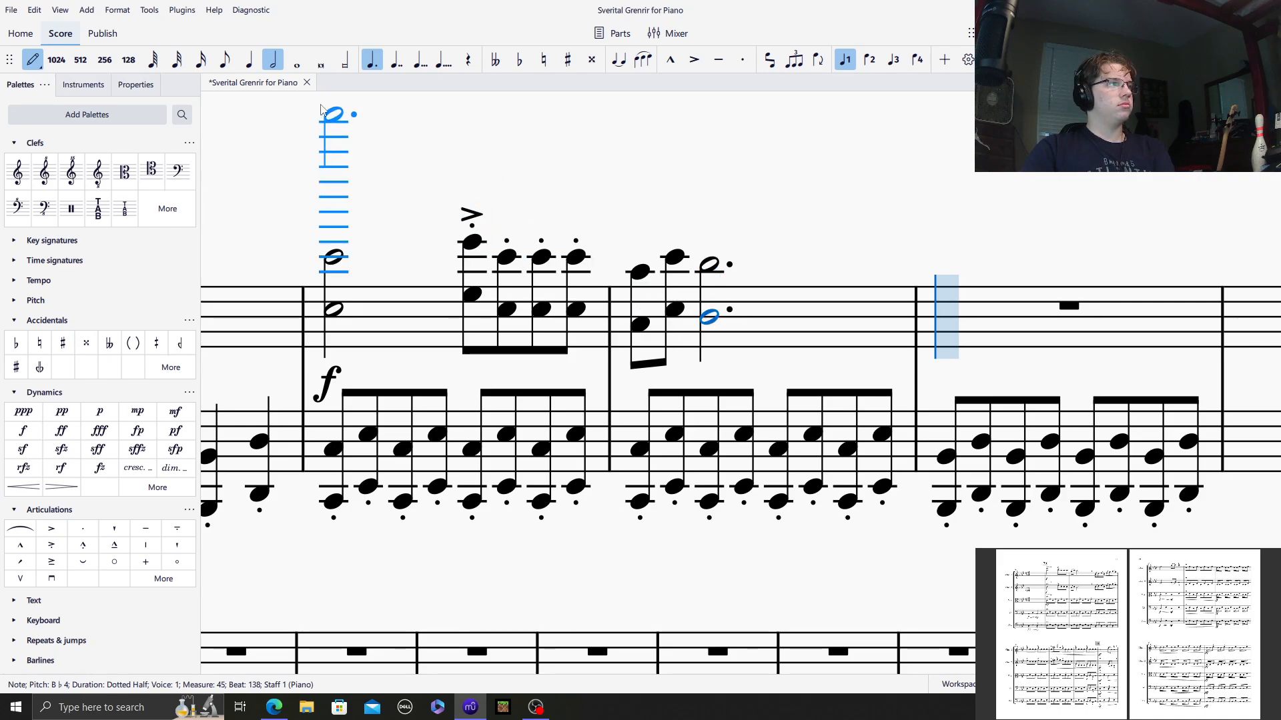
# Fill treble measure 81 with eighth notes C5, D♭5, E♭5, C5, E♭5, G5, A♭5 and G5, and leave note input.
pyautogui.click(224, 60)
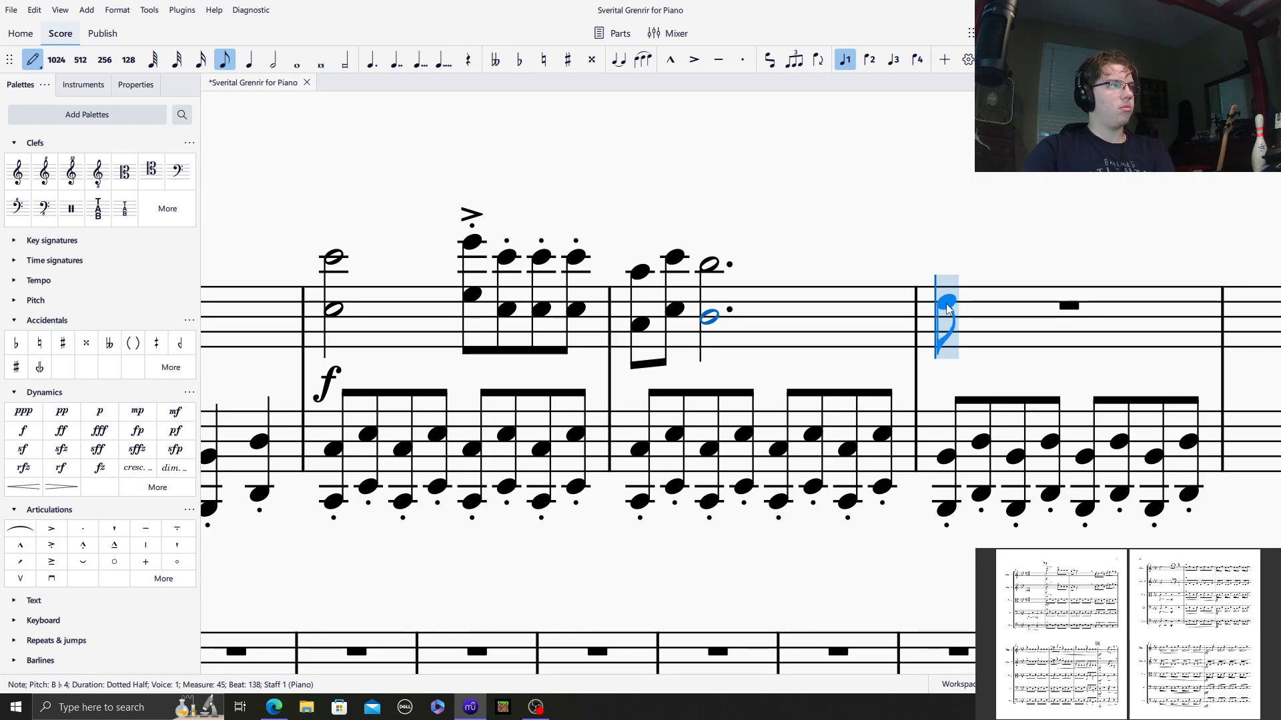
pyautogui.click(947, 310)
pyautogui.click(982, 302)
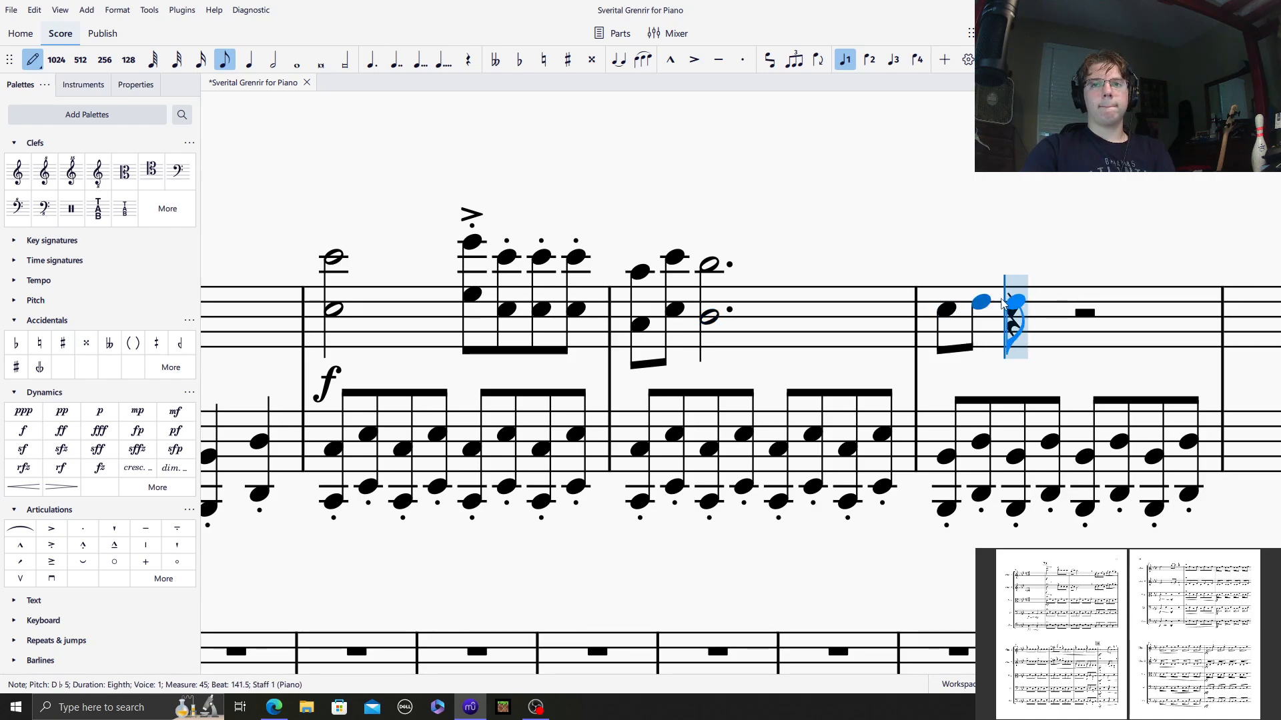
pyautogui.click(1015, 294)
pyautogui.click(1050, 309)
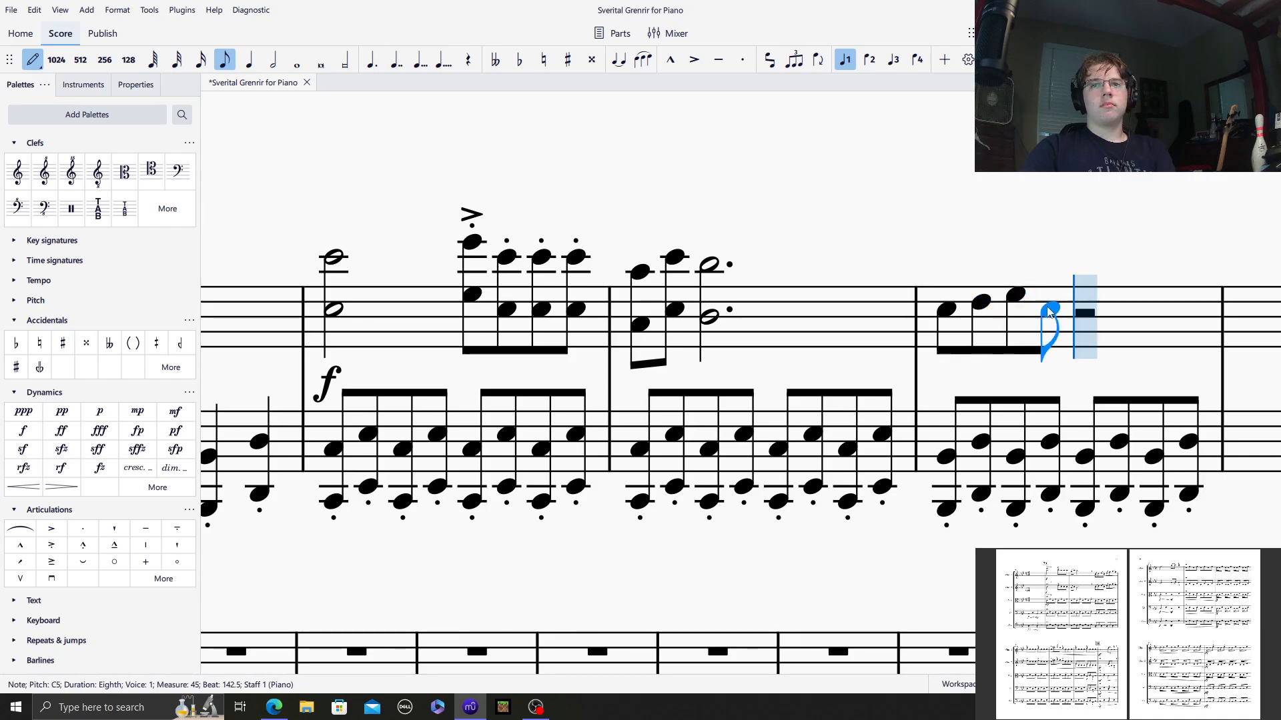
pyautogui.click(1085, 294)
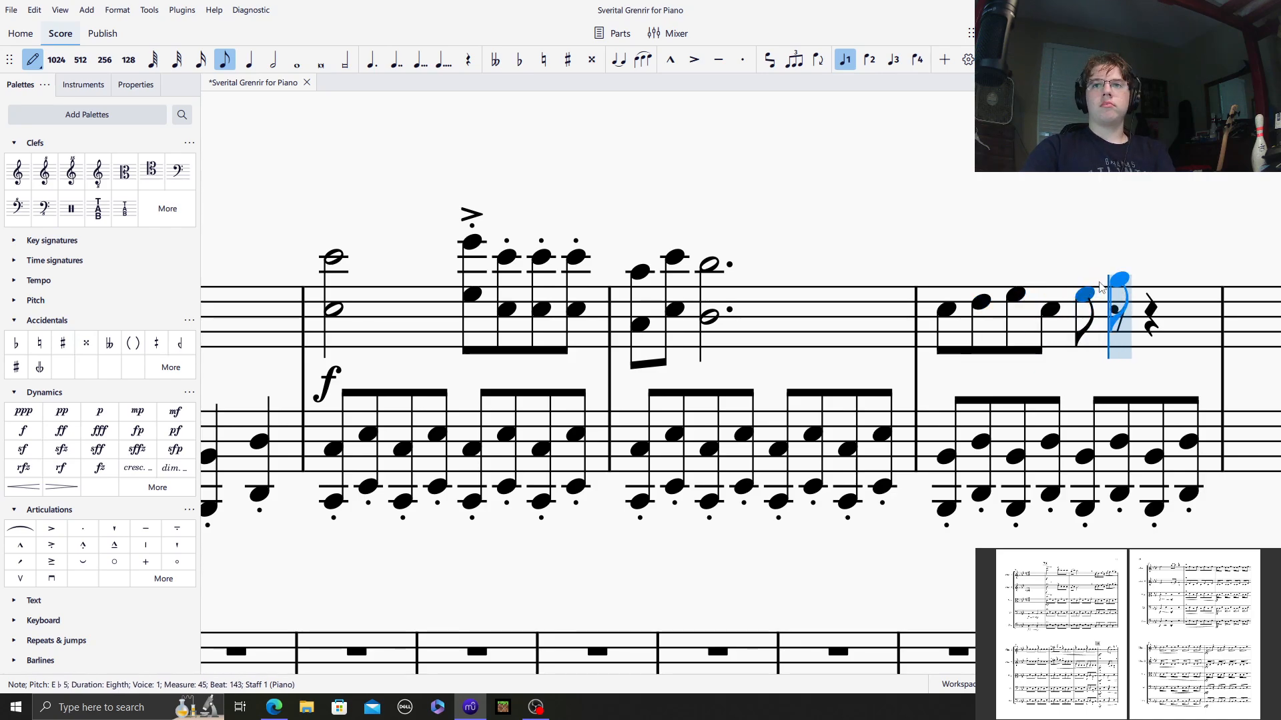
pyautogui.click(1120, 279)
pyautogui.click(1154, 275)
pyautogui.click(1187, 279)
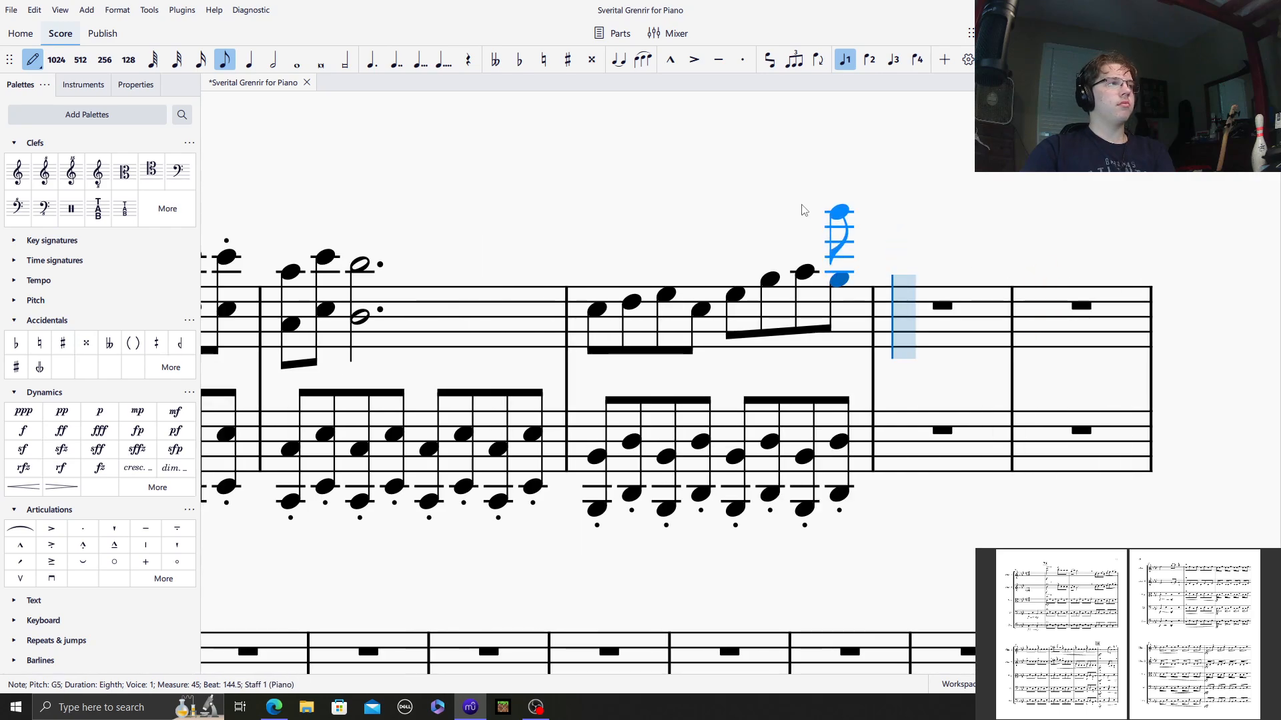
pyautogui.click(28, 64)
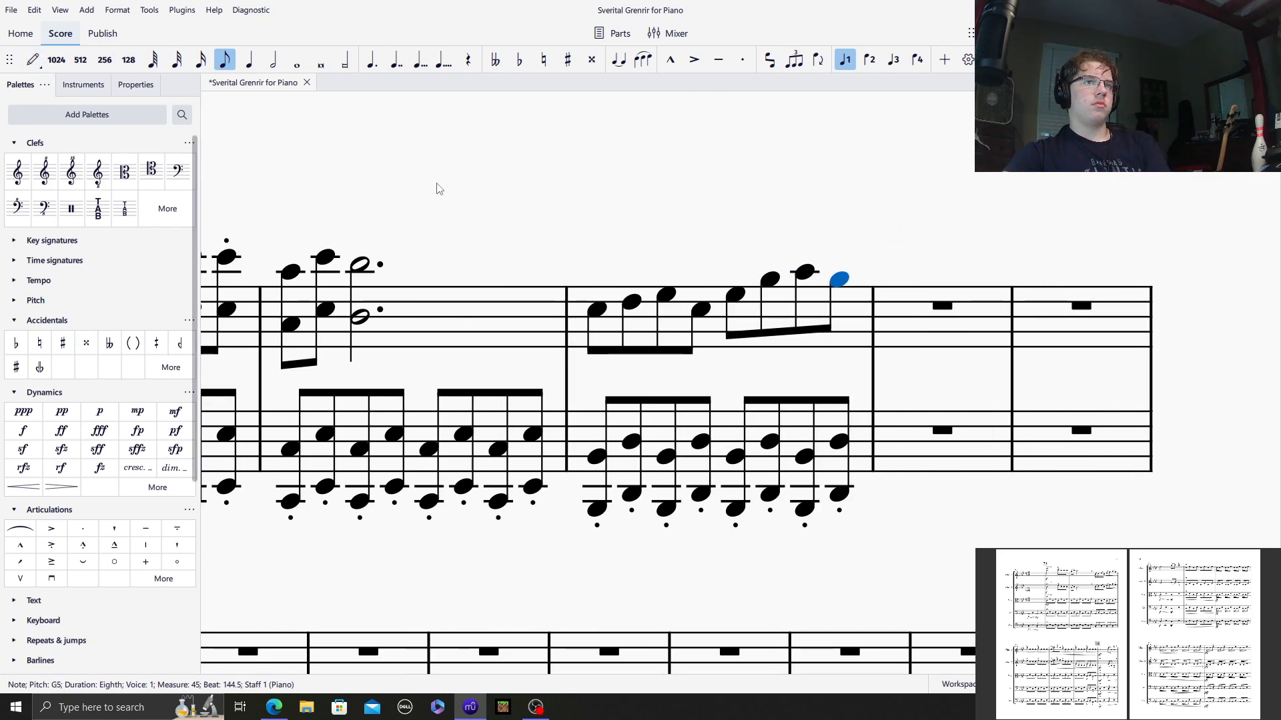
# Play back the score from the fff passage at measure 70 to check the newly entered measures.
pyautogui.moveTo(424, 221); pyautogui.dragTo(825, 636)
pyautogui.moveTo(321, 600); pyautogui.dragTo(990, 224)
pyautogui.moveTo(316, 661); pyautogui.dragTo(672, 445)
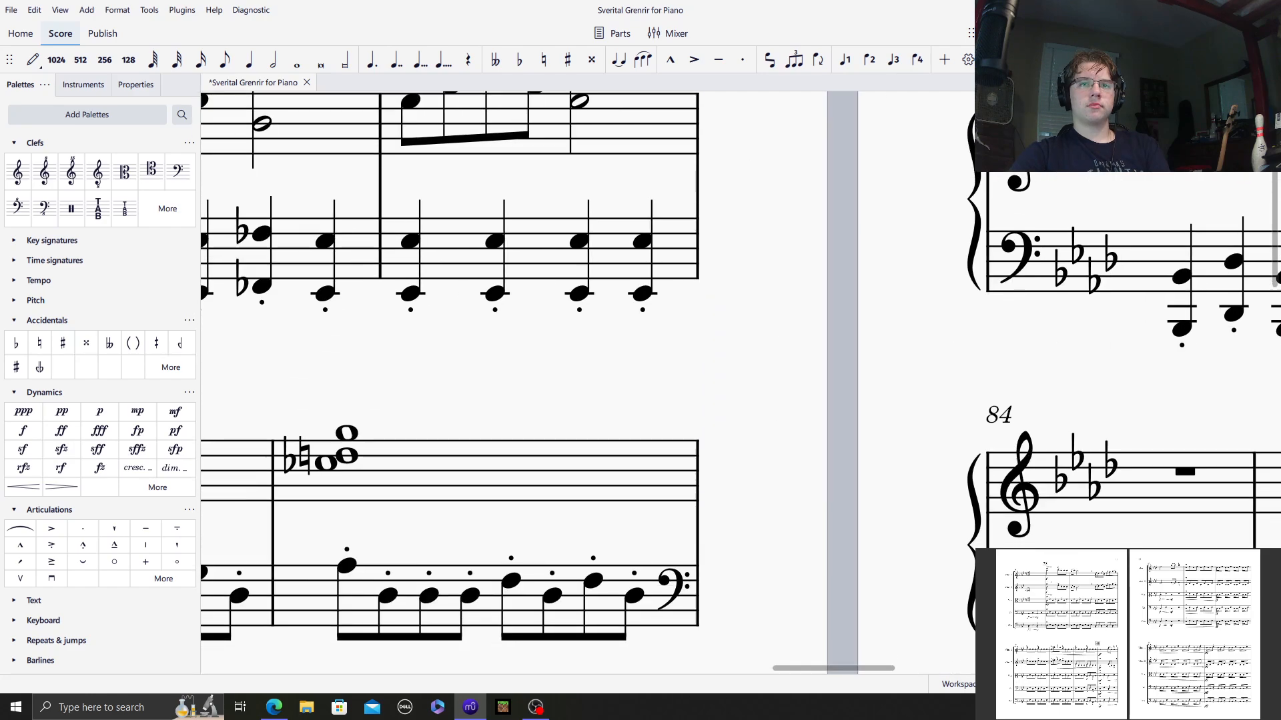
pyautogui.scroll(-15, 672, 446)
pyautogui.moveTo(440, 524); pyautogui.dragTo(1160, 191)
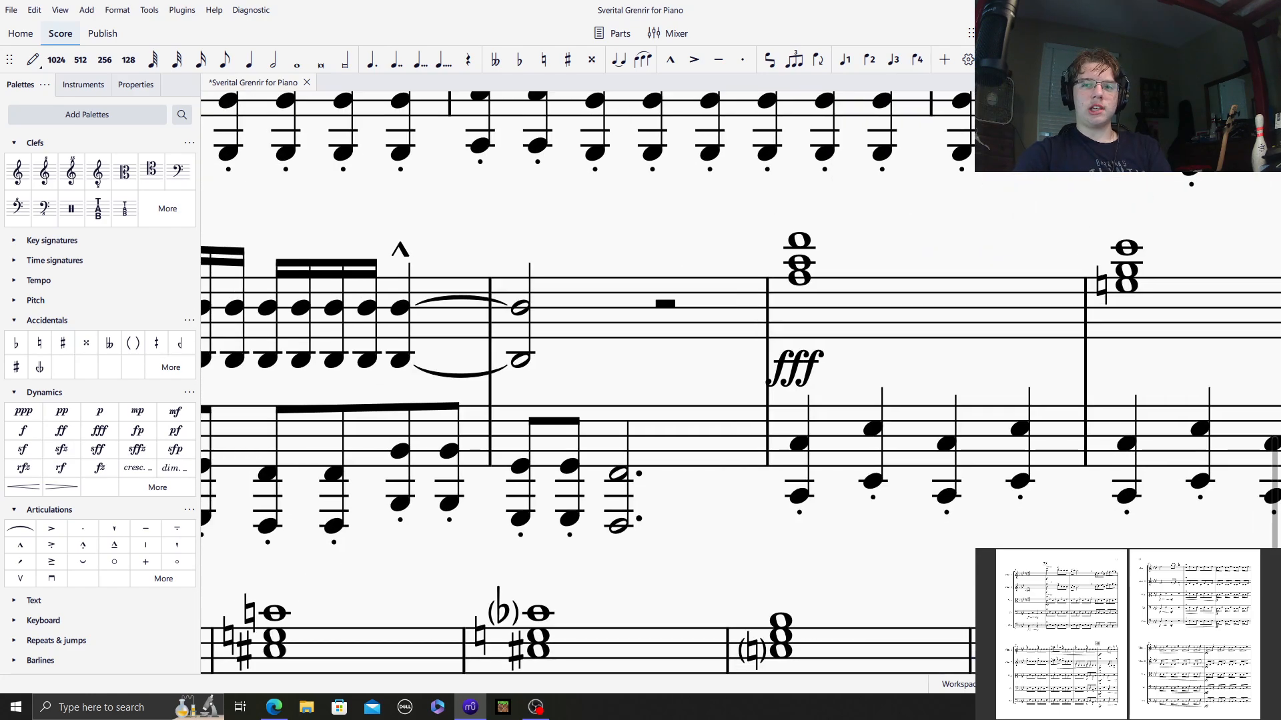
pyautogui.hotkey('ctrl', '-')
pyautogui.moveTo(435, 526); pyautogui.dragTo(473, 365)
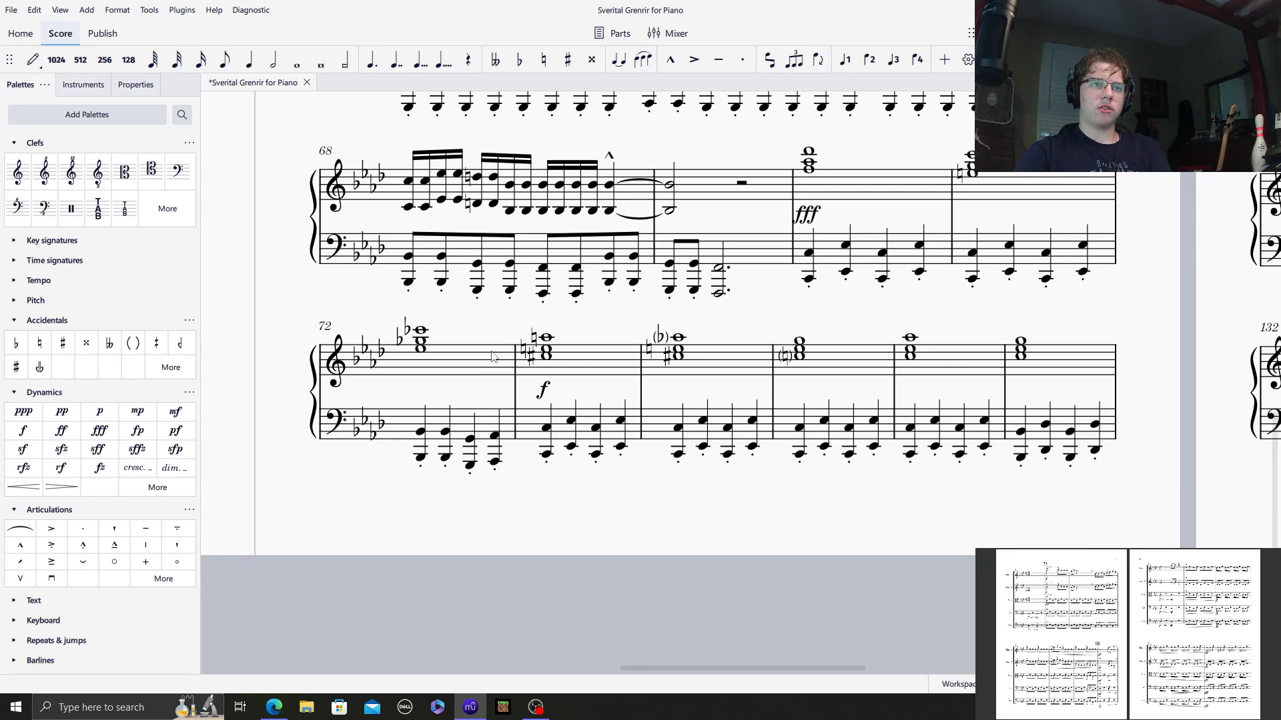
pyautogui.click(843, 261)
pyautogui.press('Escape')
pyautogui.press('space')
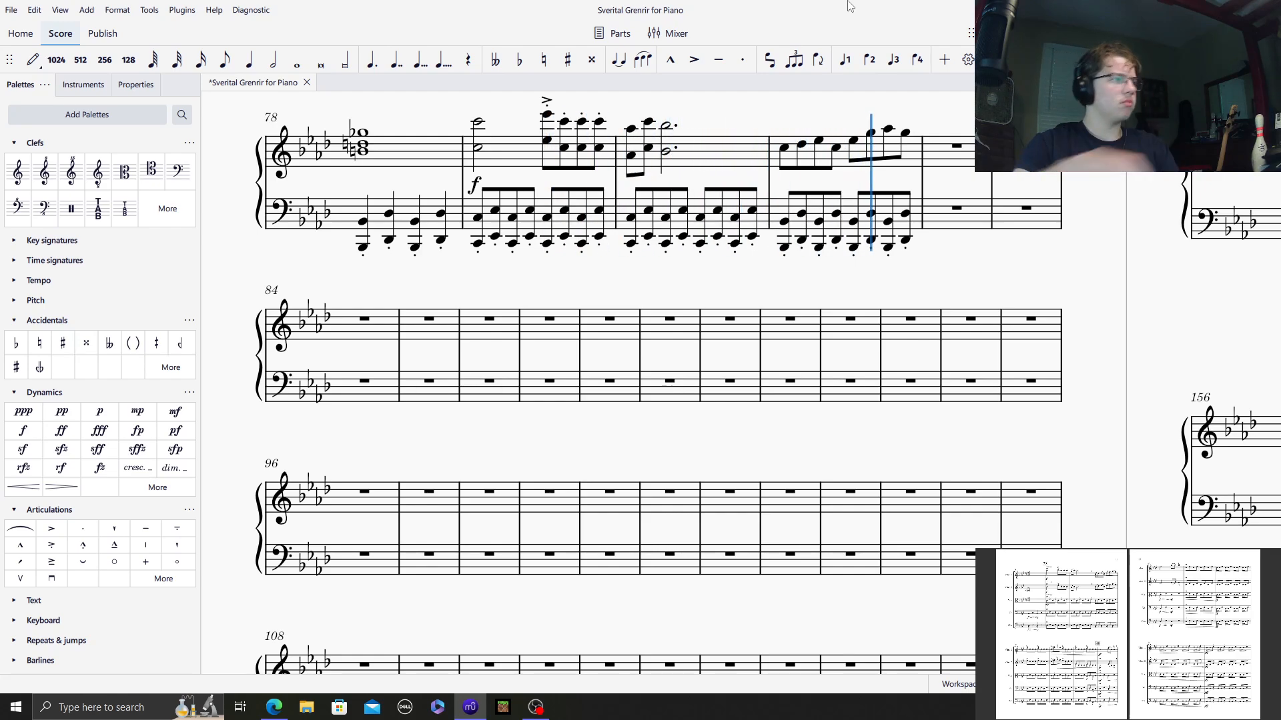
# Copy the staccato octave pattern of bass measures 79 and 80 into bass measures 82 and 83.
pyautogui.click(950, 229)
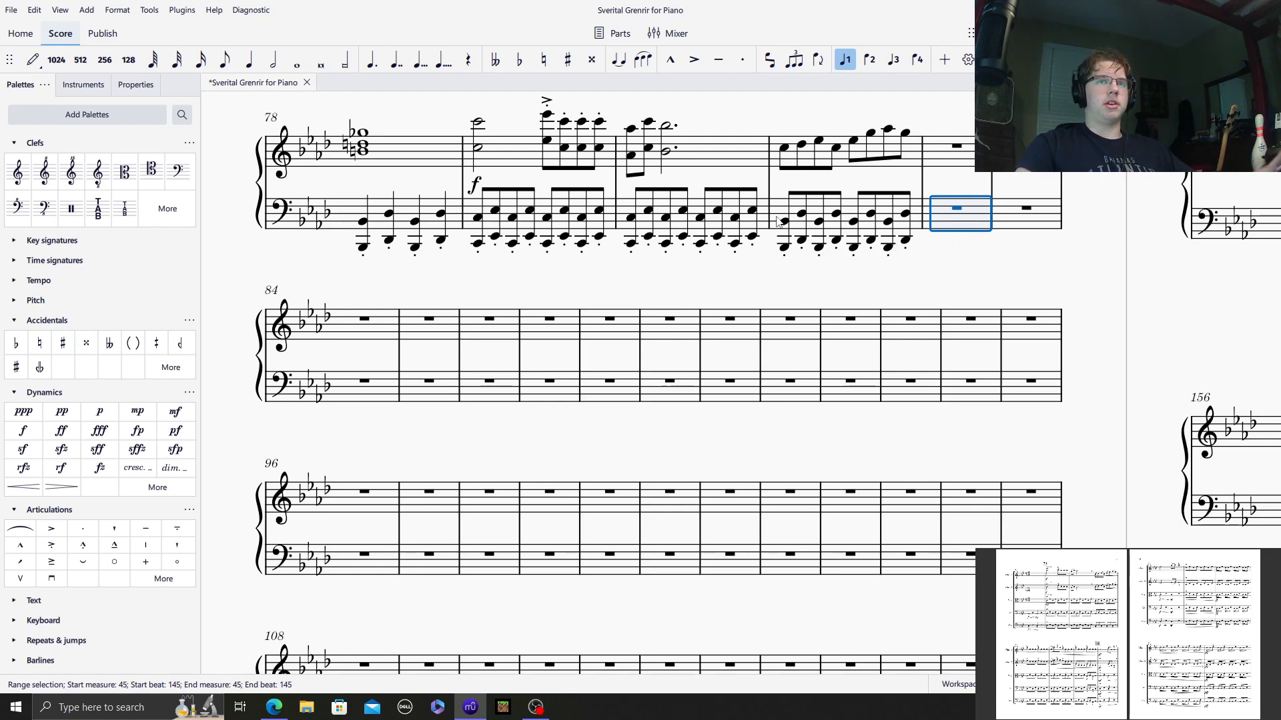
pyautogui.click(611, 218)
pyautogui.keyDown('shift'); pyautogui.click(713, 226); pyautogui.keyUp('shift')
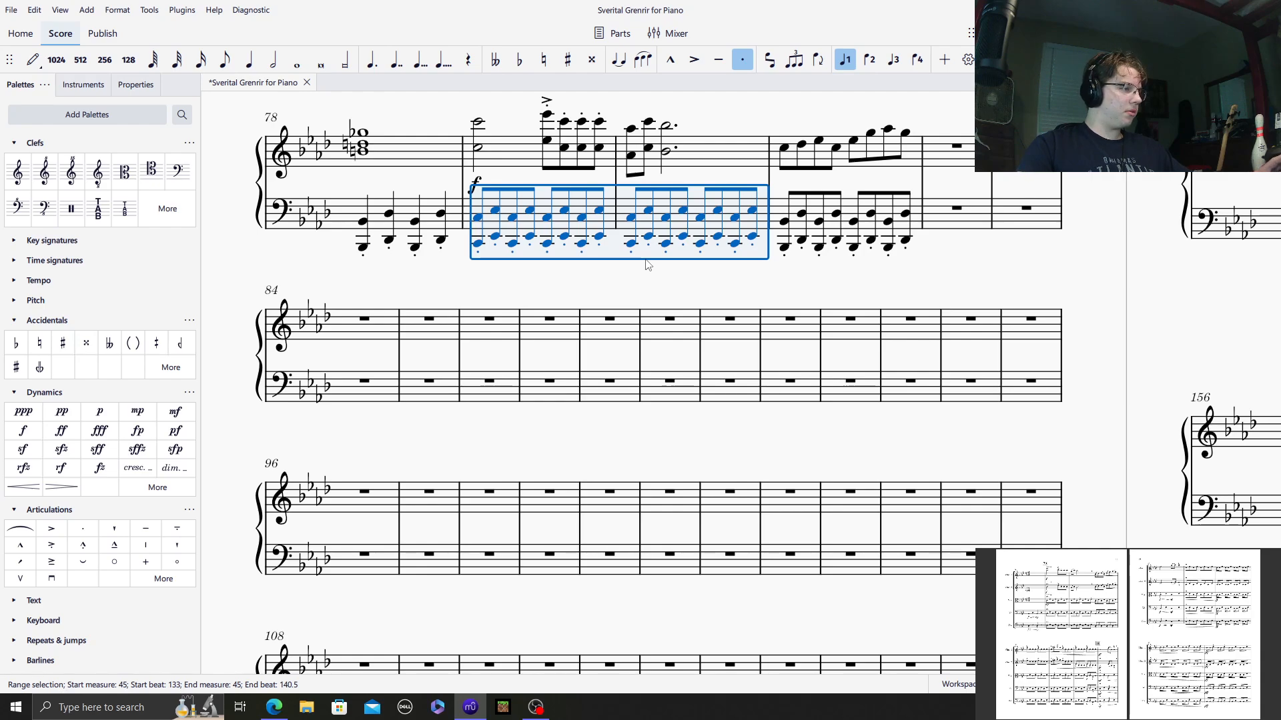
pyautogui.click(939, 224)
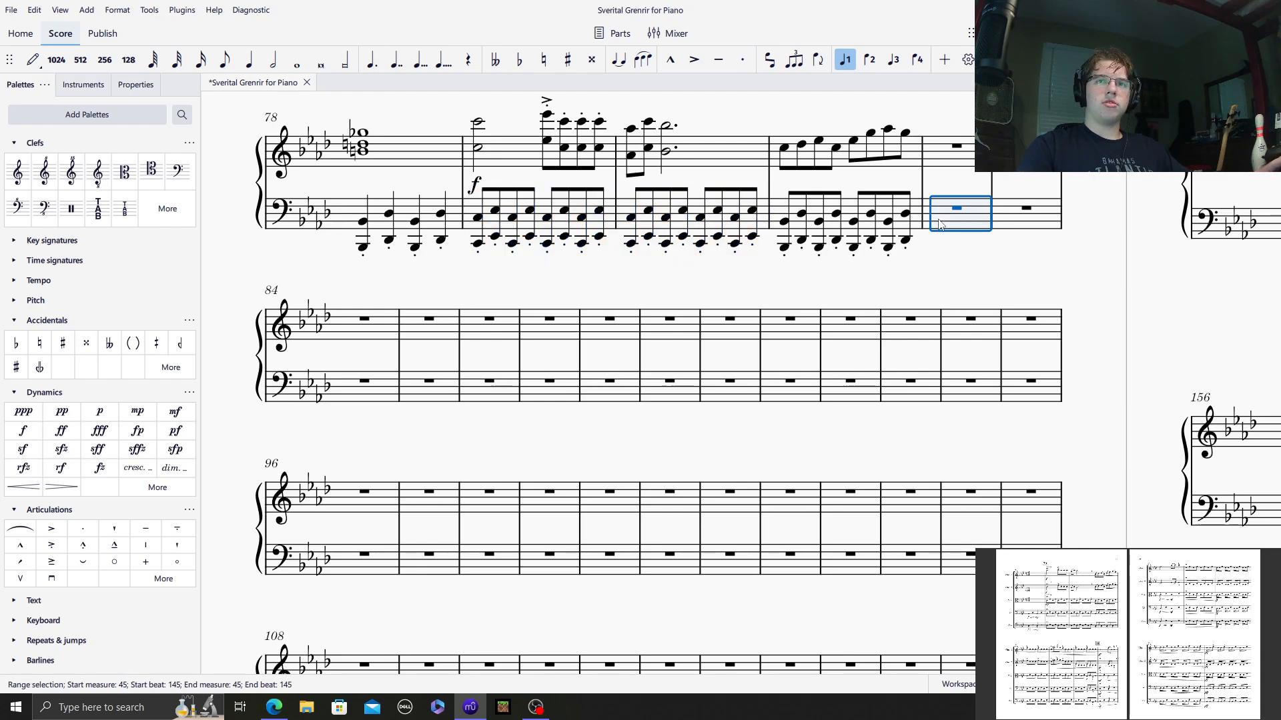
pyautogui.rightClick(939, 224)
pyautogui.click(967, 274)
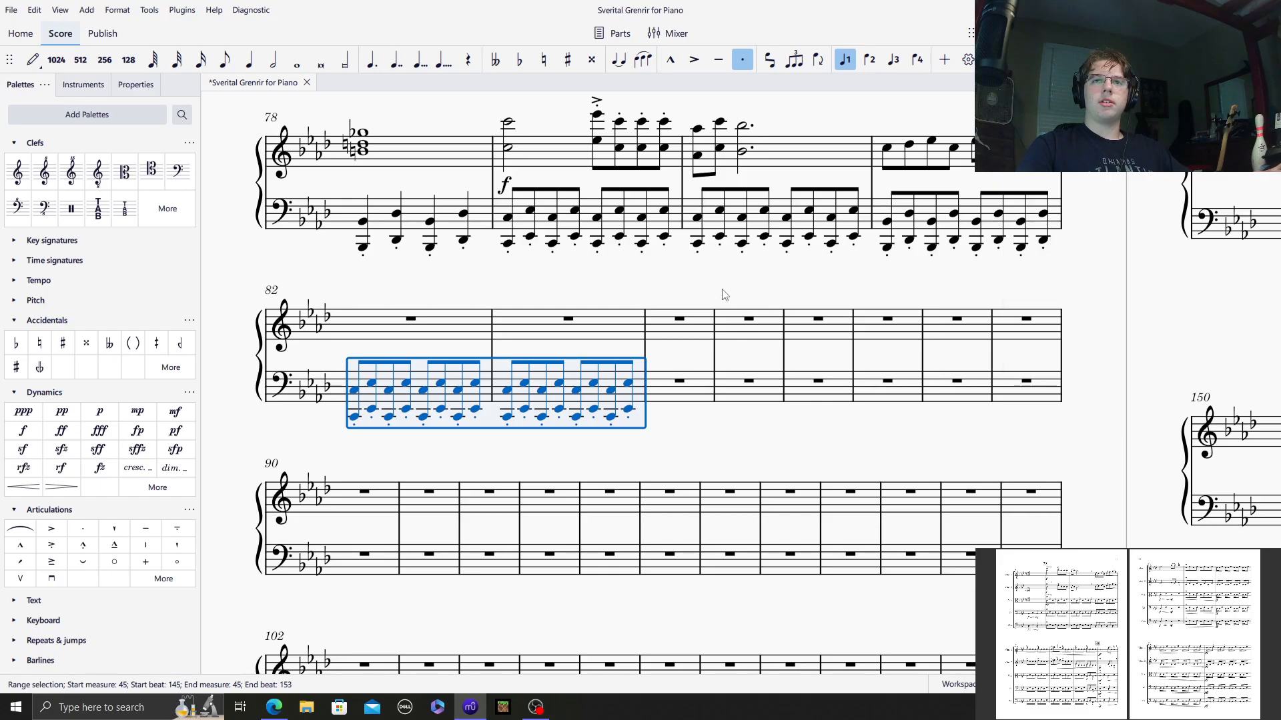
# Begin bass measure 84 with staccato eighth notes C2, E♭2, C2 and E♭2.
pyautogui.moveTo(798, 280); pyautogui.dragTo(911, 219)
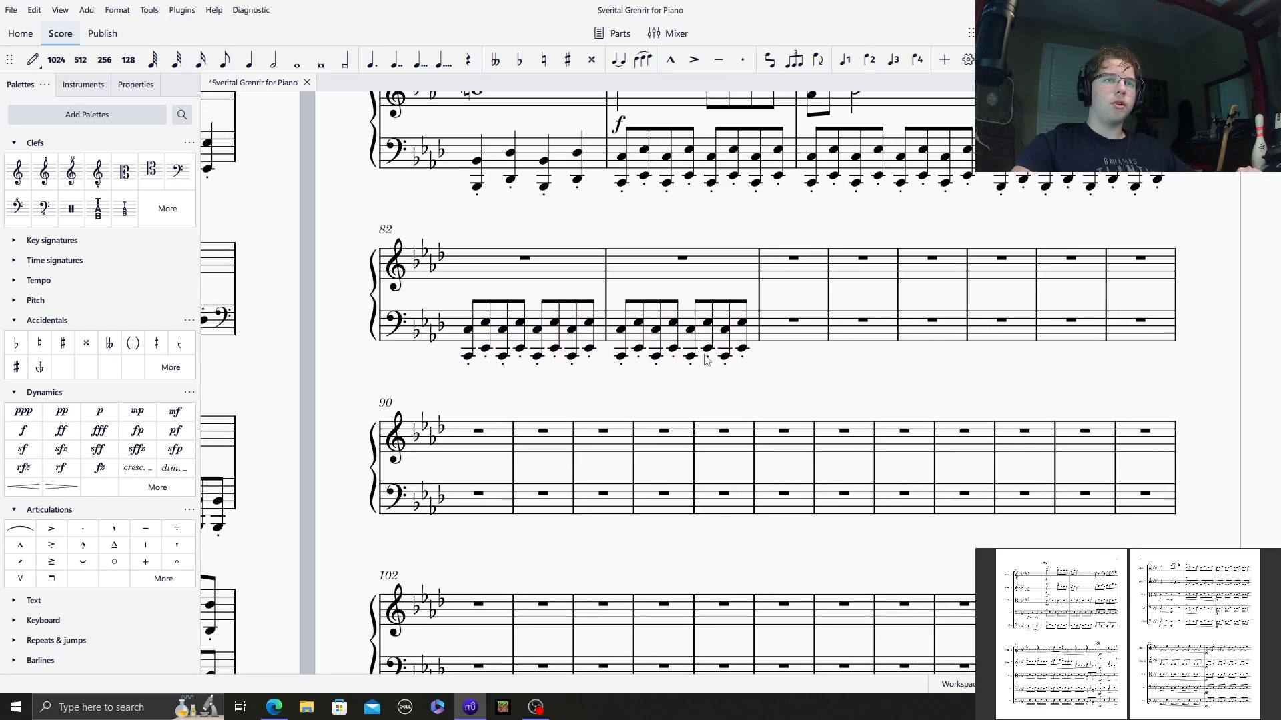
pyautogui.click(813, 335)
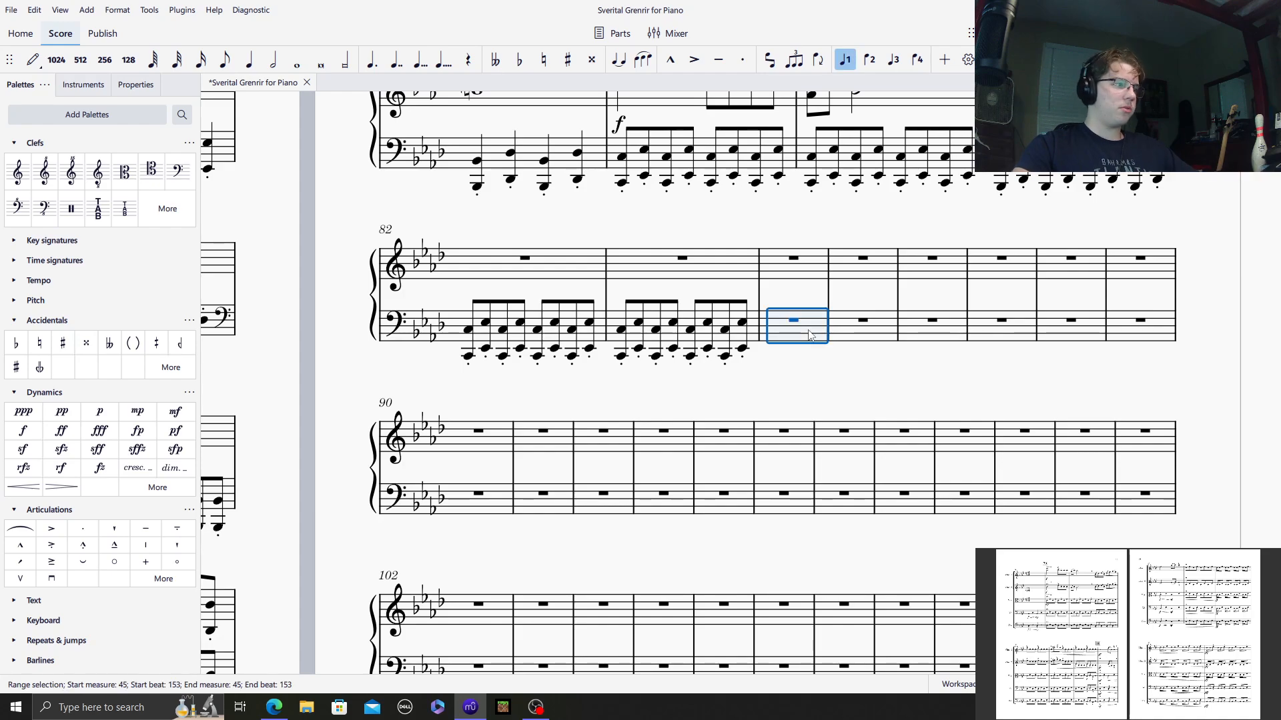
pyautogui.hotkey('ctrl', '+')
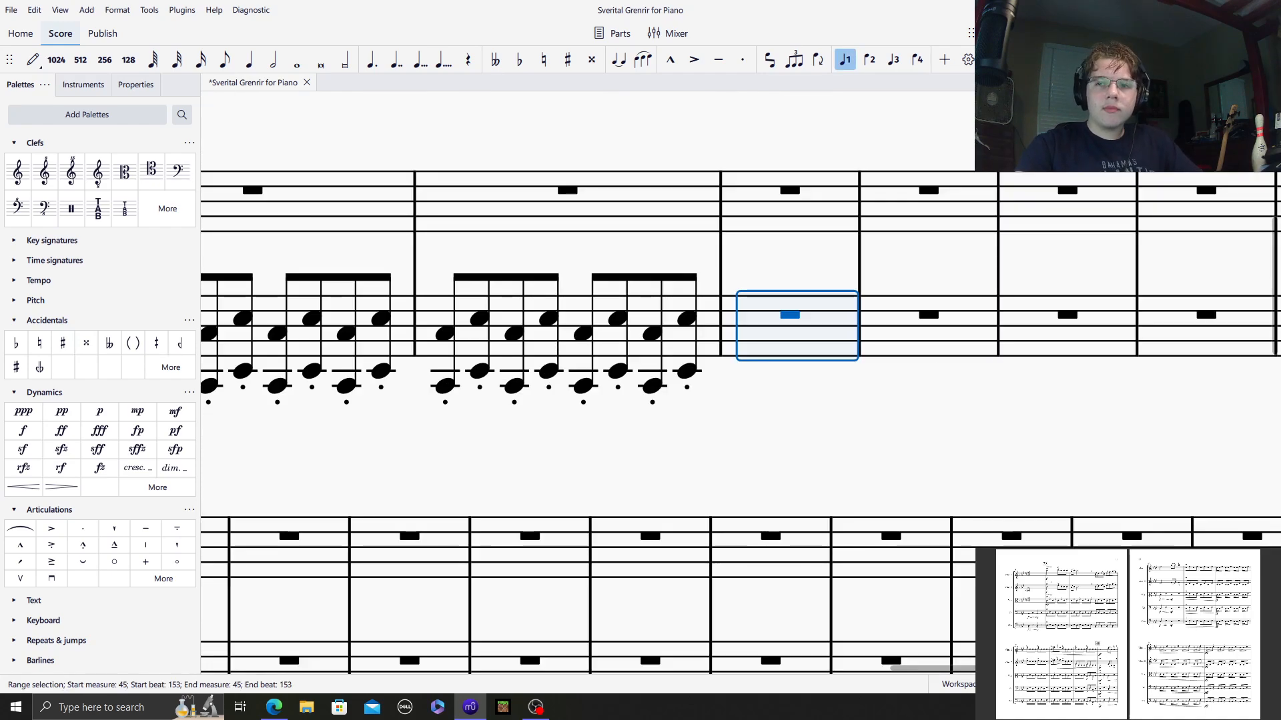
pyautogui.click(27, 62)
pyautogui.press('3')
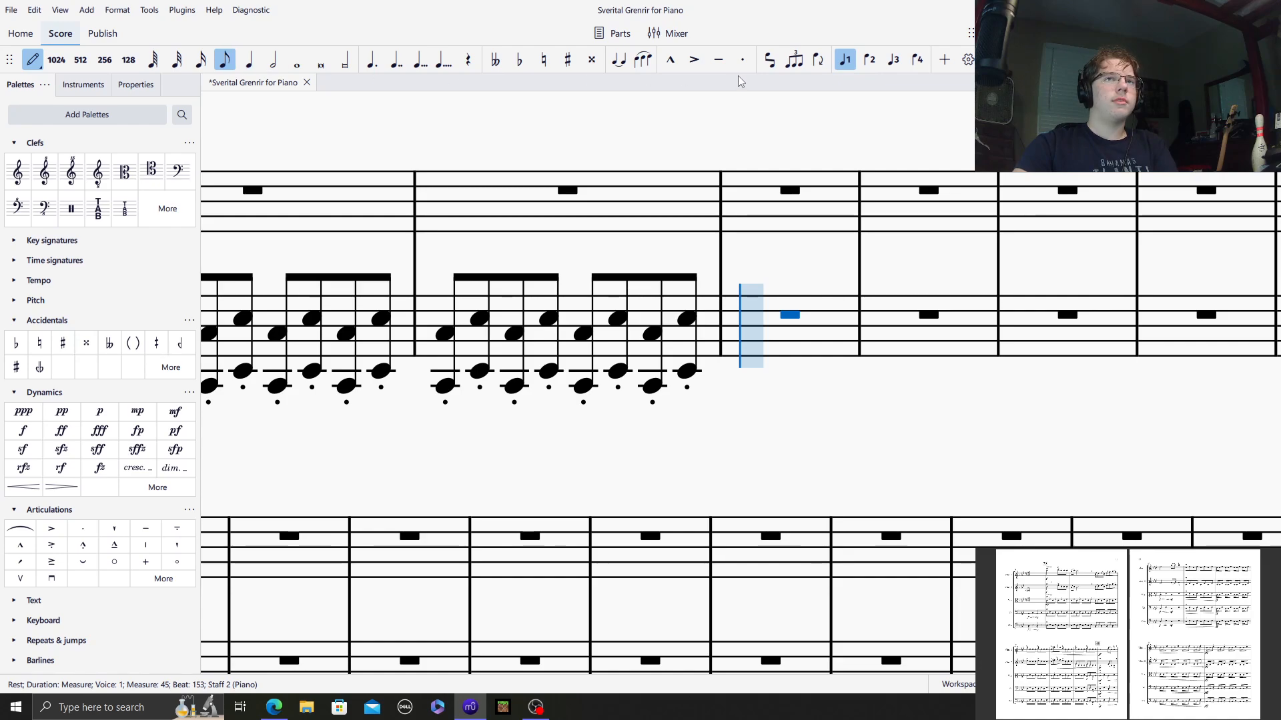
pyautogui.hotkey('shift', 's')
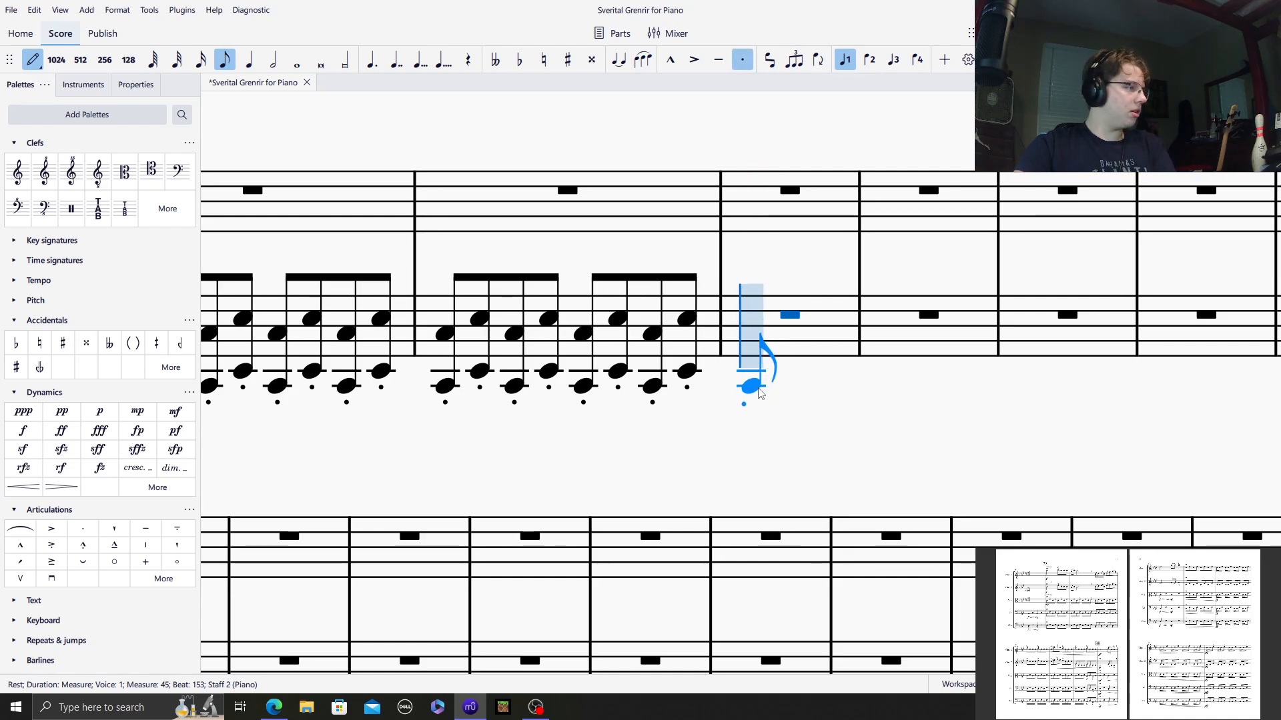
pyautogui.click(758, 394)
pyautogui.click(800, 372)
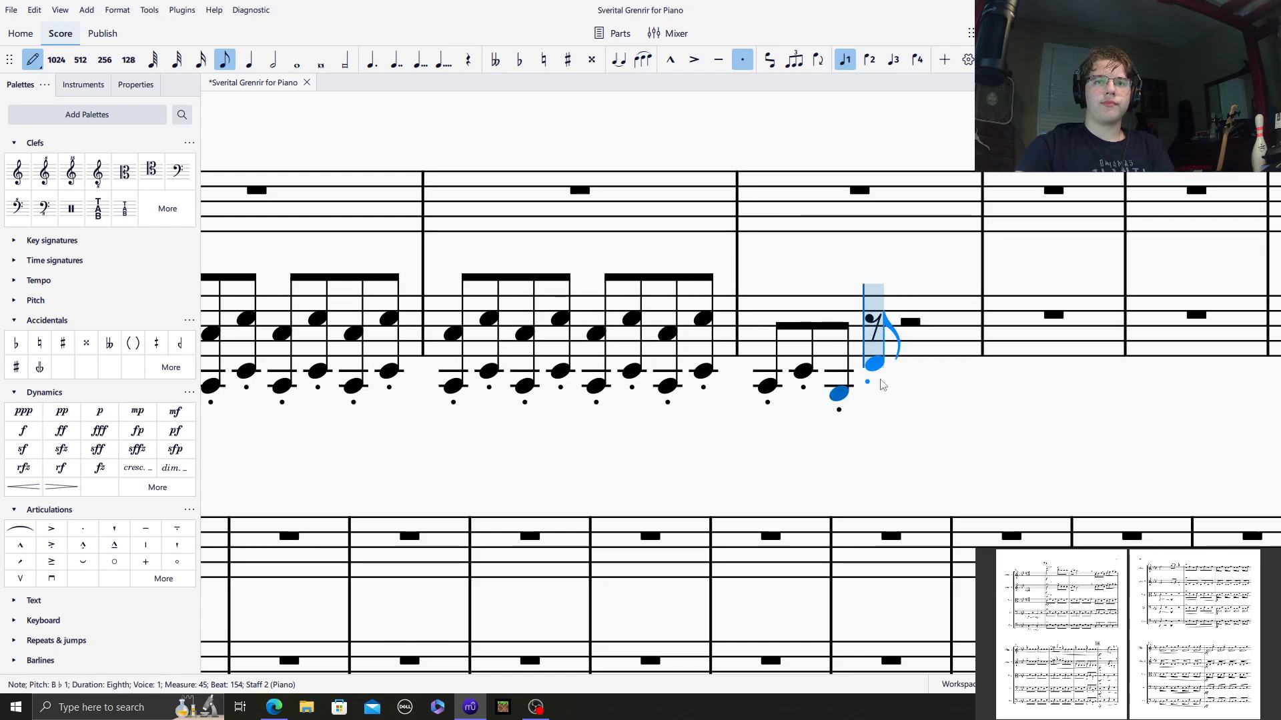
pyautogui.click(843, 390)
pyautogui.click(861, 377)
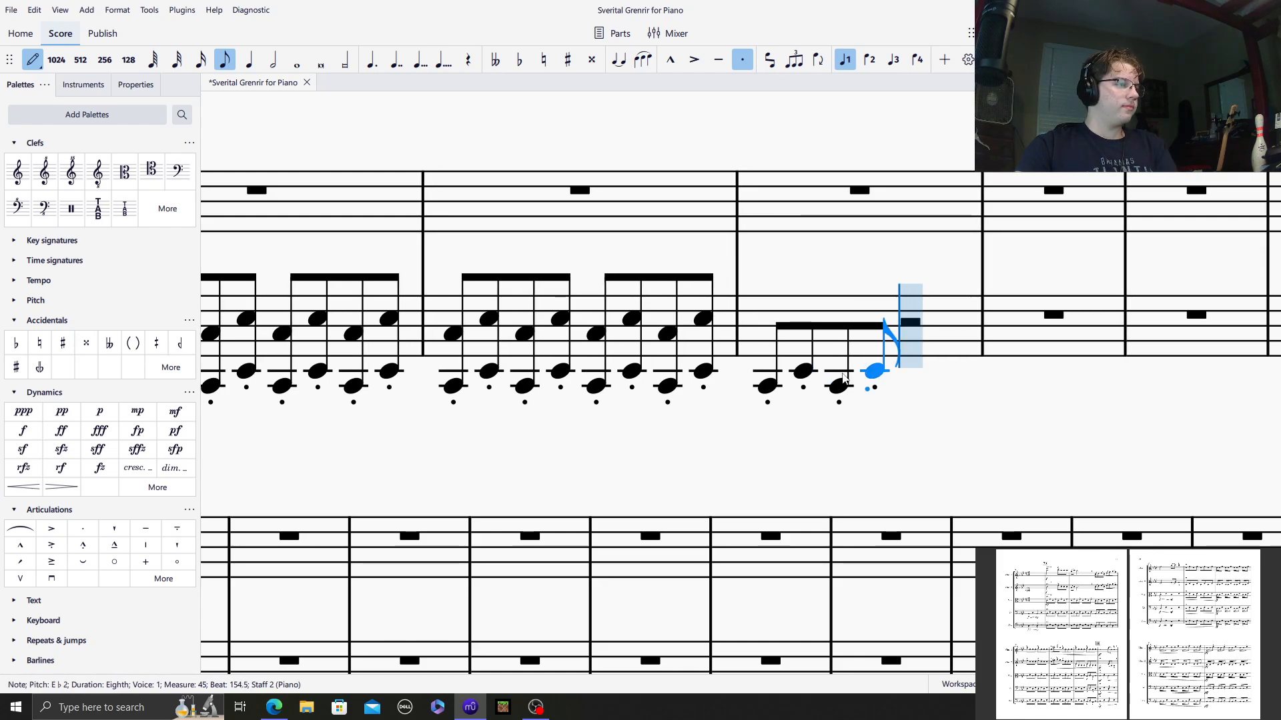
# Double the first four eighth notes of bass measure 84 an octave higher with C3, E♭3, C3 and E♭3.
pyautogui.keyDown('shift'); pyautogui.click(767, 332); pyautogui.keyUp('shift')
pyautogui.keyDown('shift'); pyautogui.click(803, 319); pyautogui.keyUp('shift')
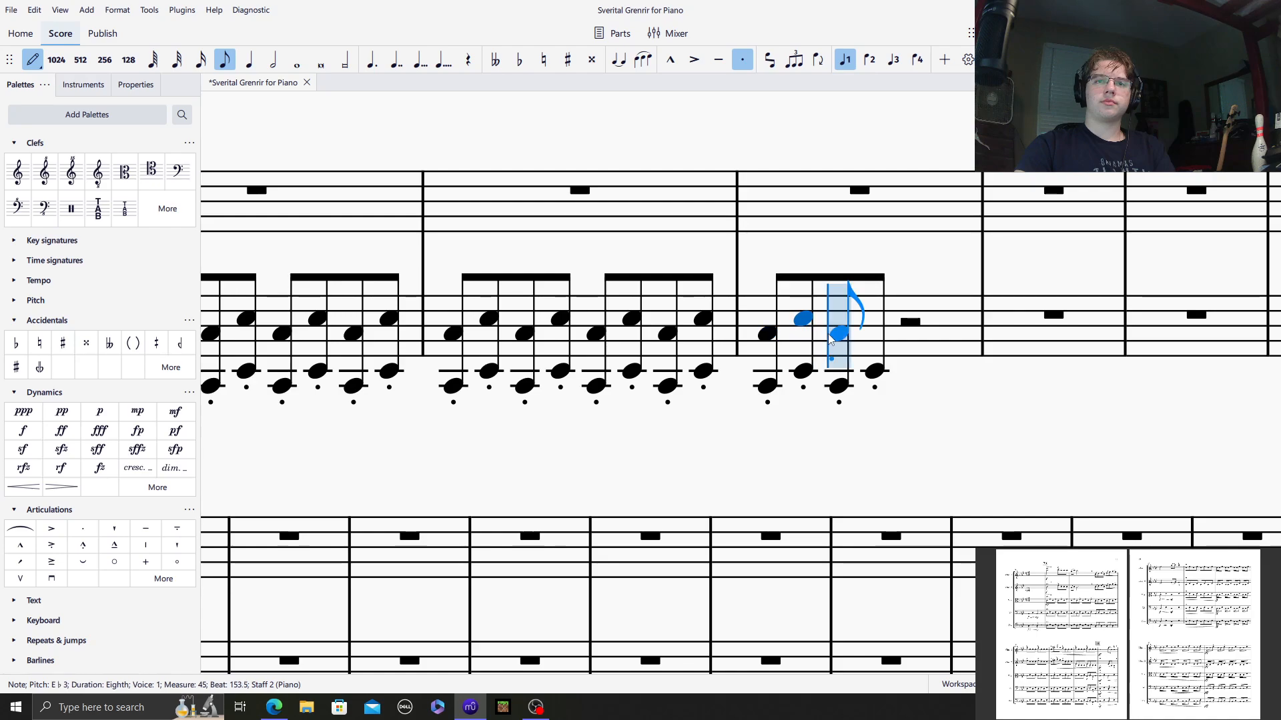
pyautogui.keyDown('shift'); pyautogui.click(839, 333); pyautogui.keyUp('shift')
pyautogui.keyDown('shift'); pyautogui.click(874, 319); pyautogui.keyUp('shift')
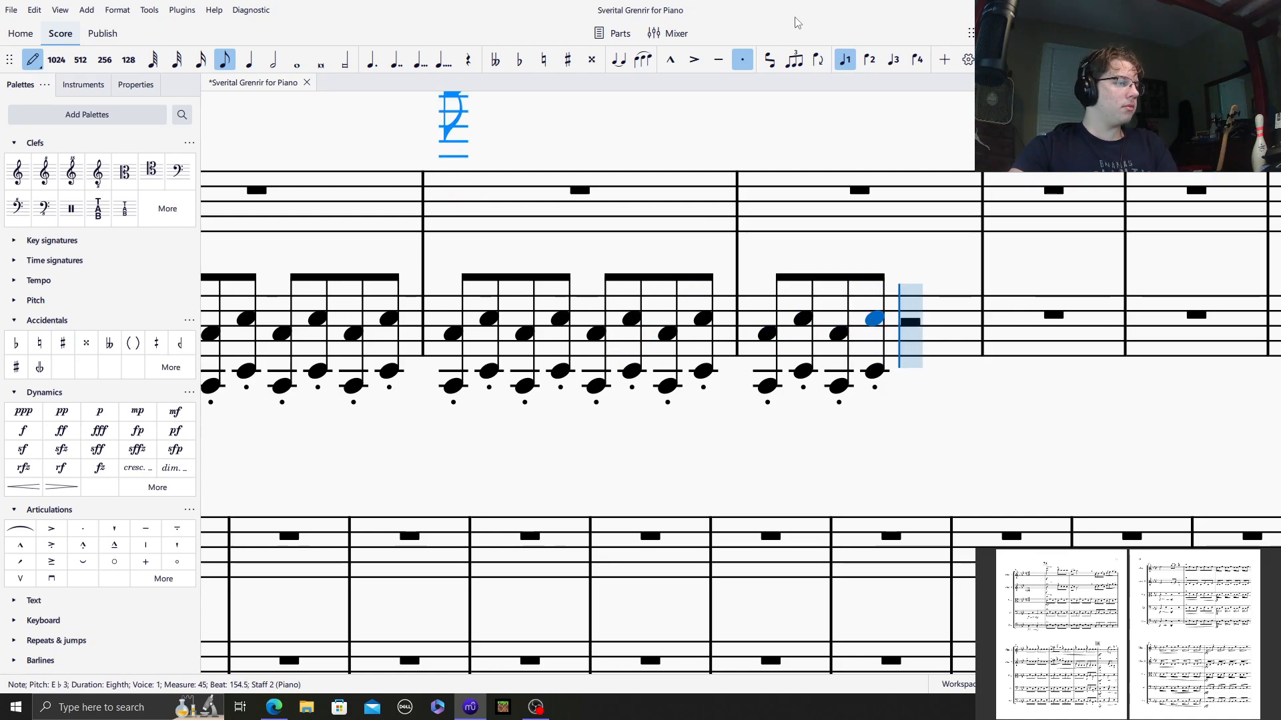
# Complete bass measure 84 with staccato eighth notes B♭1, D♭2, A♭1 and C2, accenting the B♭1 and A♭1.
pyautogui.click(694, 60)
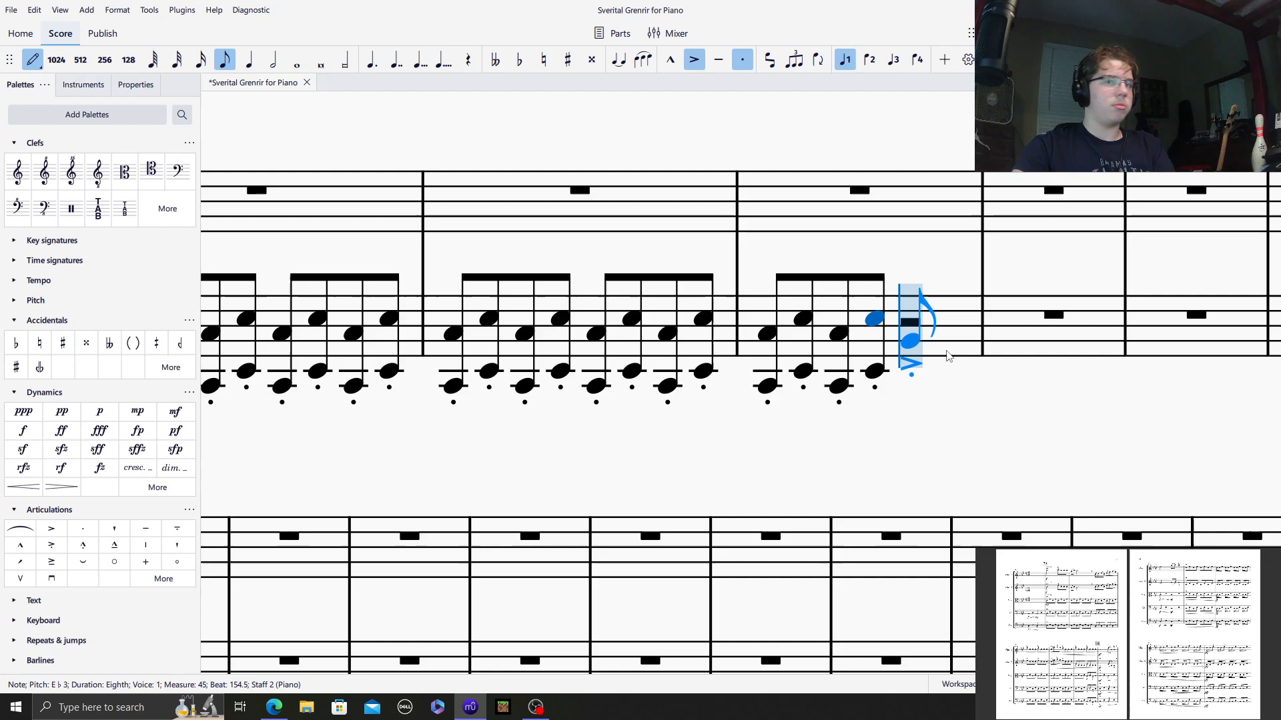
pyautogui.click(924, 397)
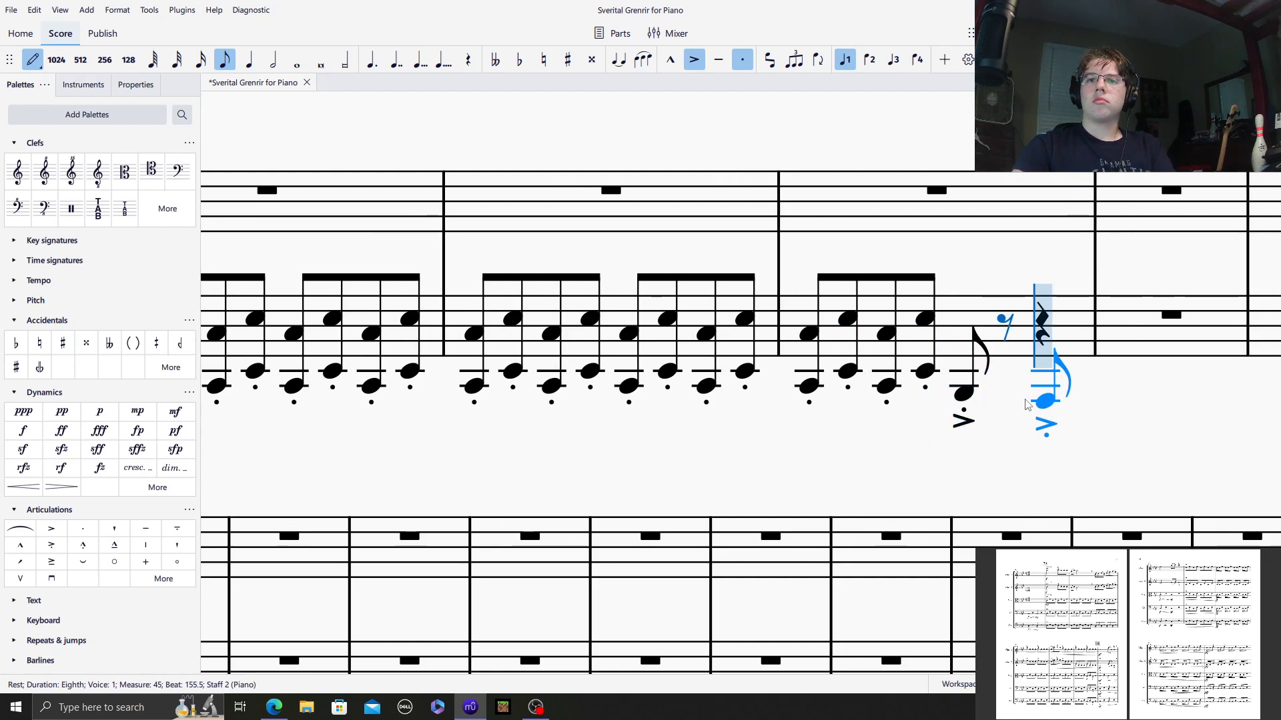
pyautogui.click(1041, 400)
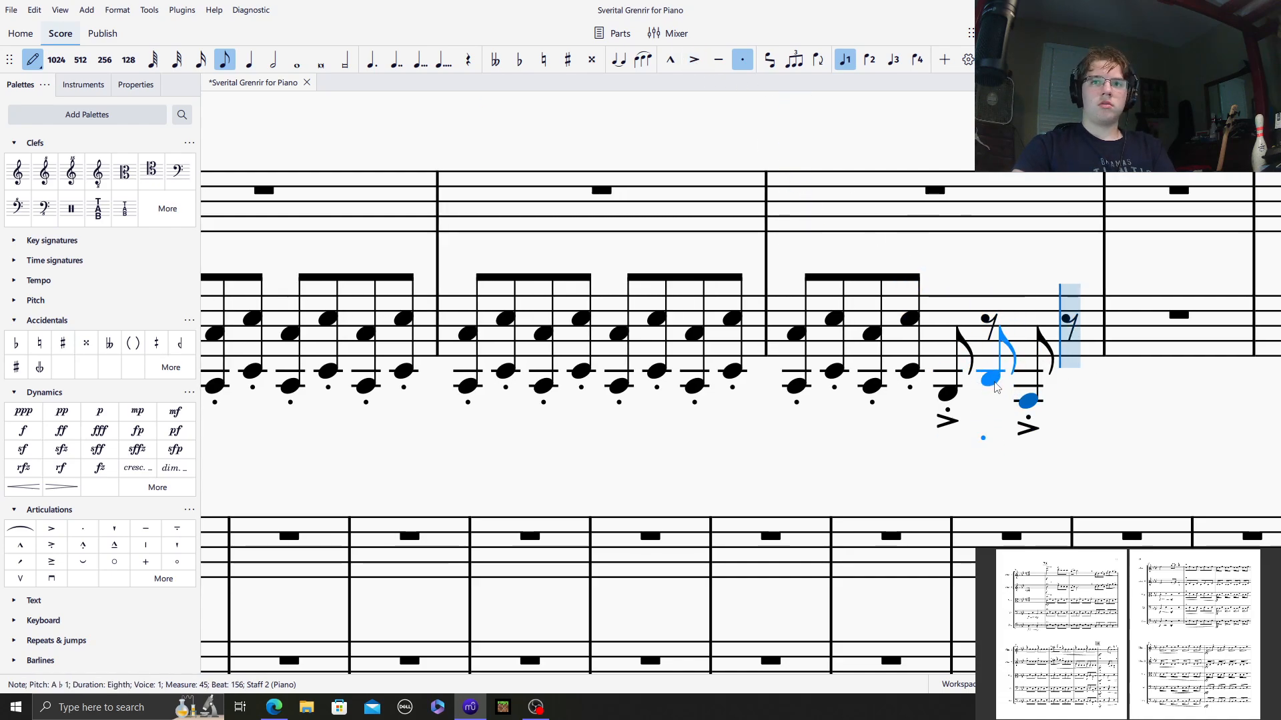
pyautogui.click(993, 384)
pyautogui.click(1065, 387)
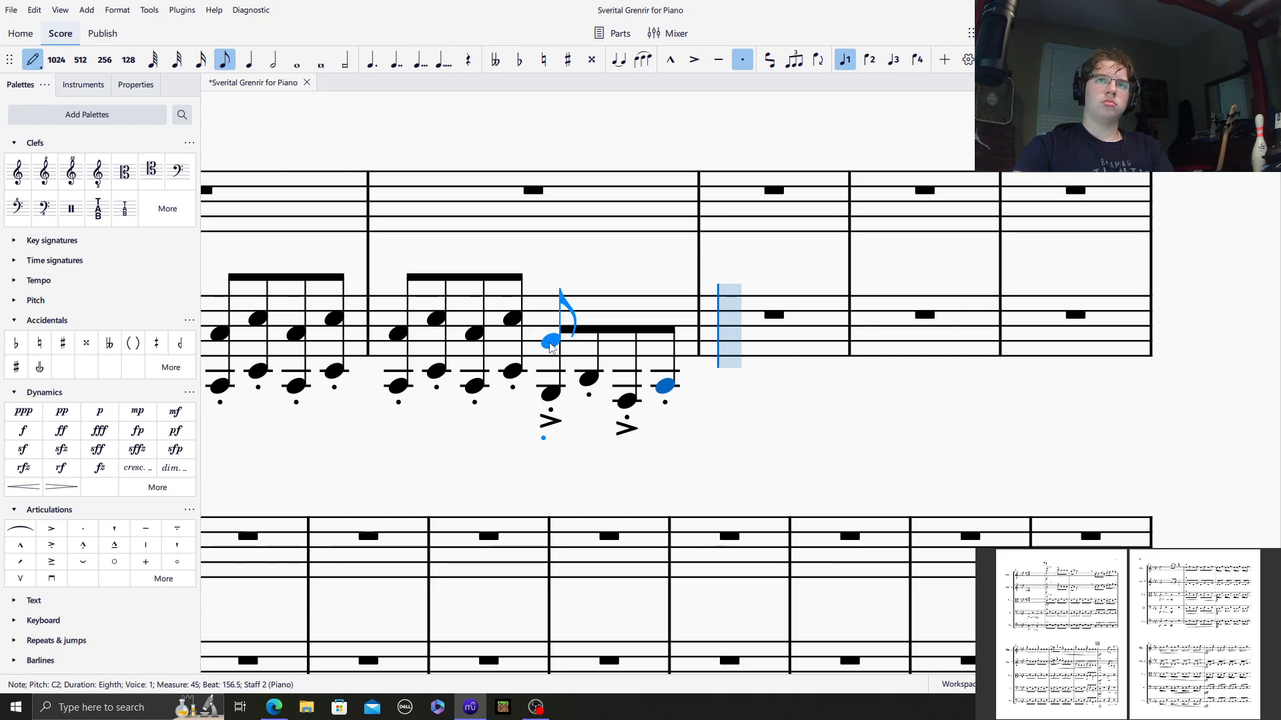
# Double the last four eighth notes of bass measure 84 an octave higher with B♭2, D♭3, A♭2 and C3.
pyautogui.click(551, 341)
pyautogui.click(589, 326)
pyautogui.click(627, 348)
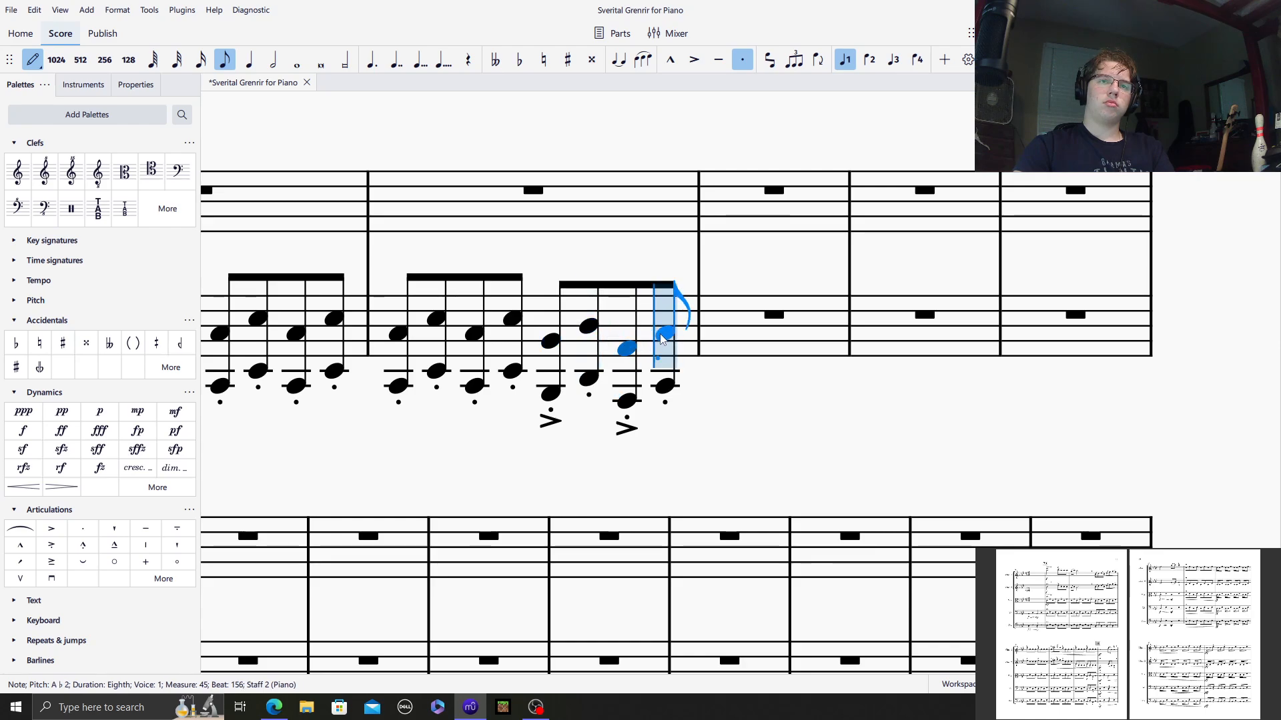
pyautogui.click(664, 334)
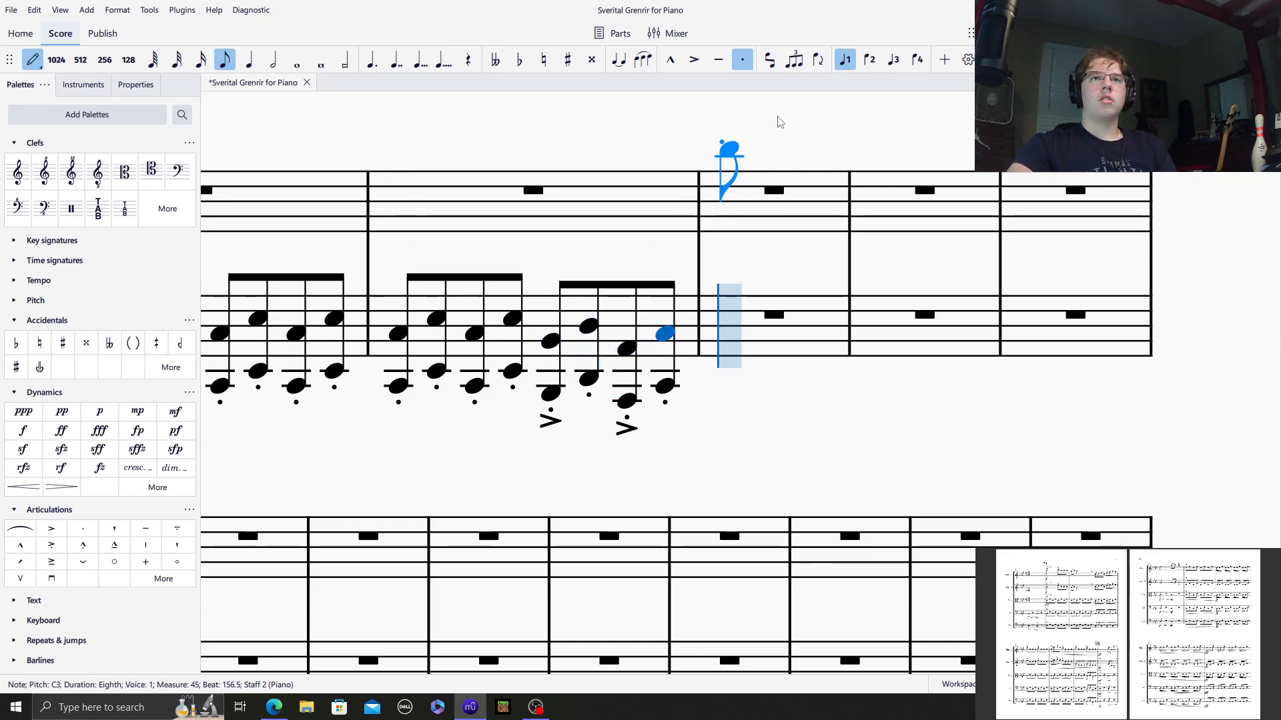
# Fill bass measure 85 with staccato quarter notes C2, E♭2, C2 and E♭2, accenting the first one.
pyautogui.click(693, 60)
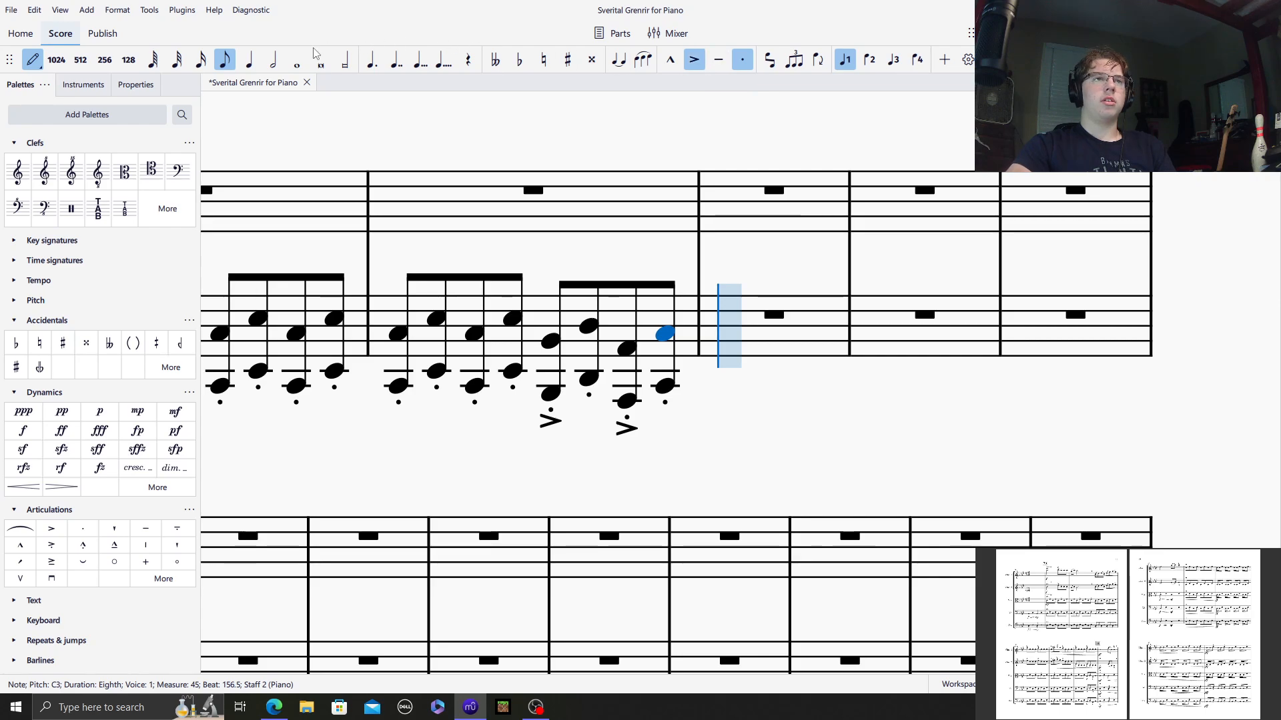
pyautogui.click(246, 61)
pyautogui.click(729, 387)
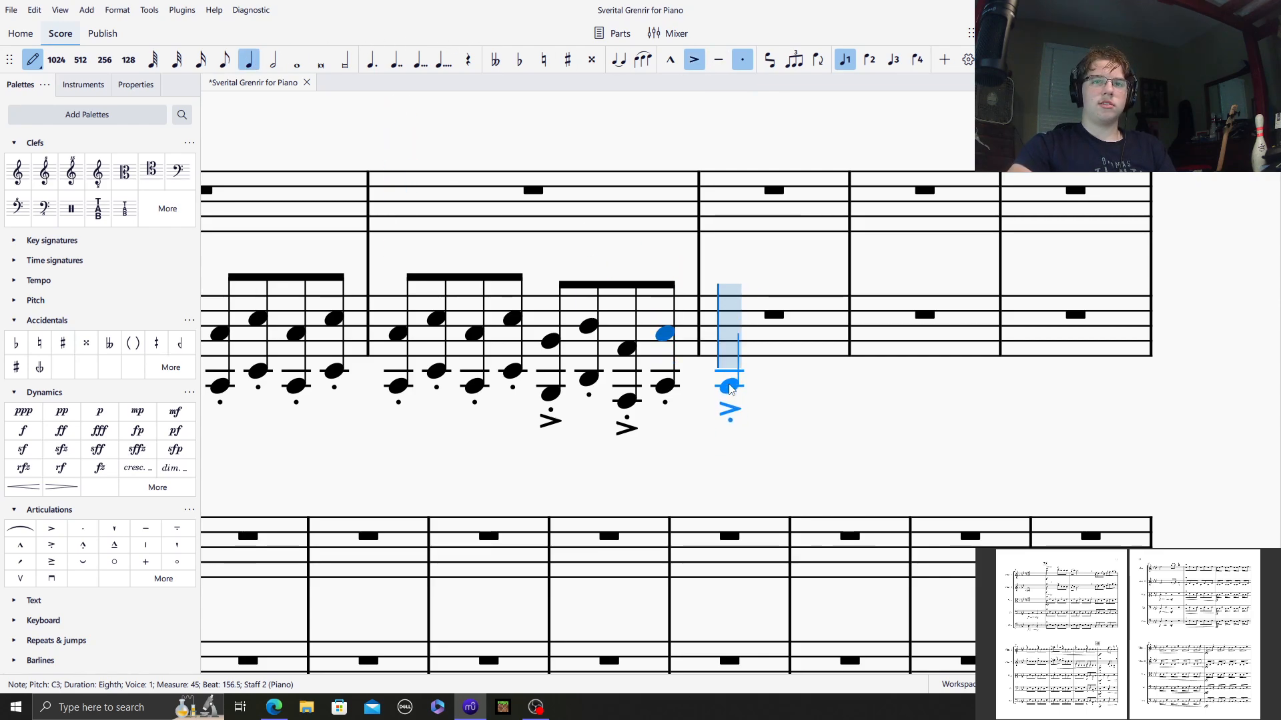
pyautogui.click(694, 59)
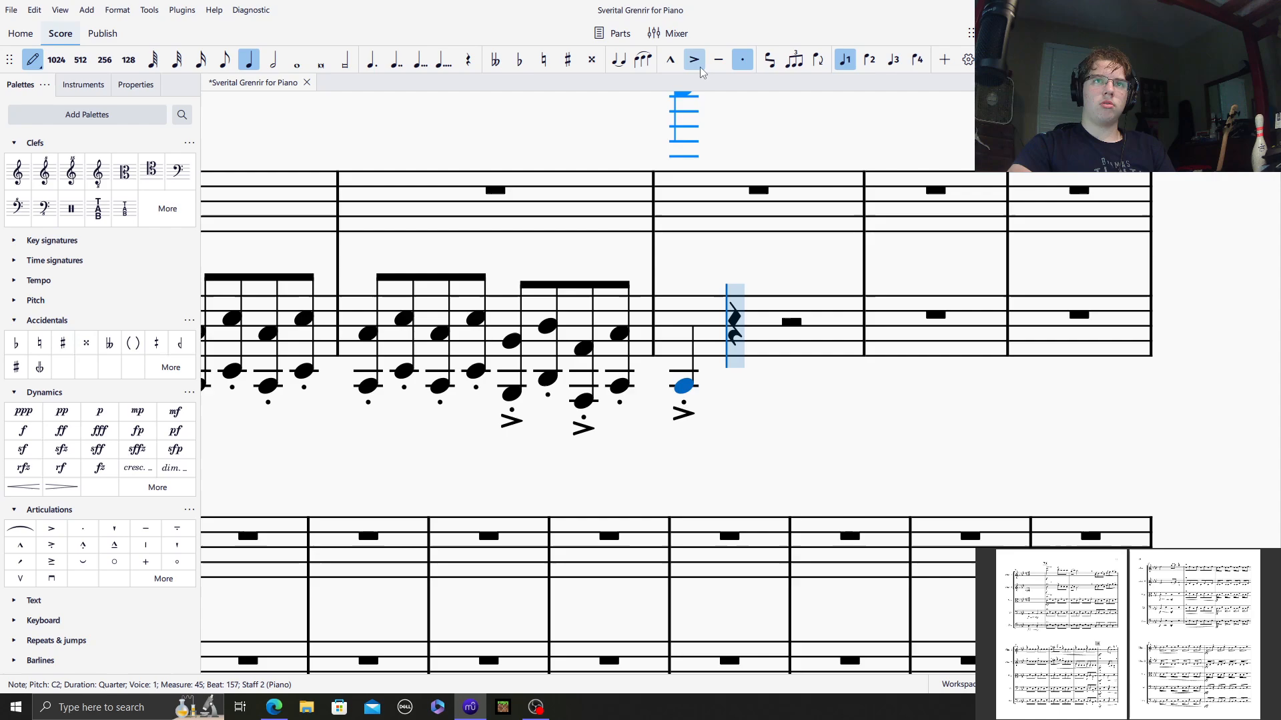
pyautogui.click(737, 375)
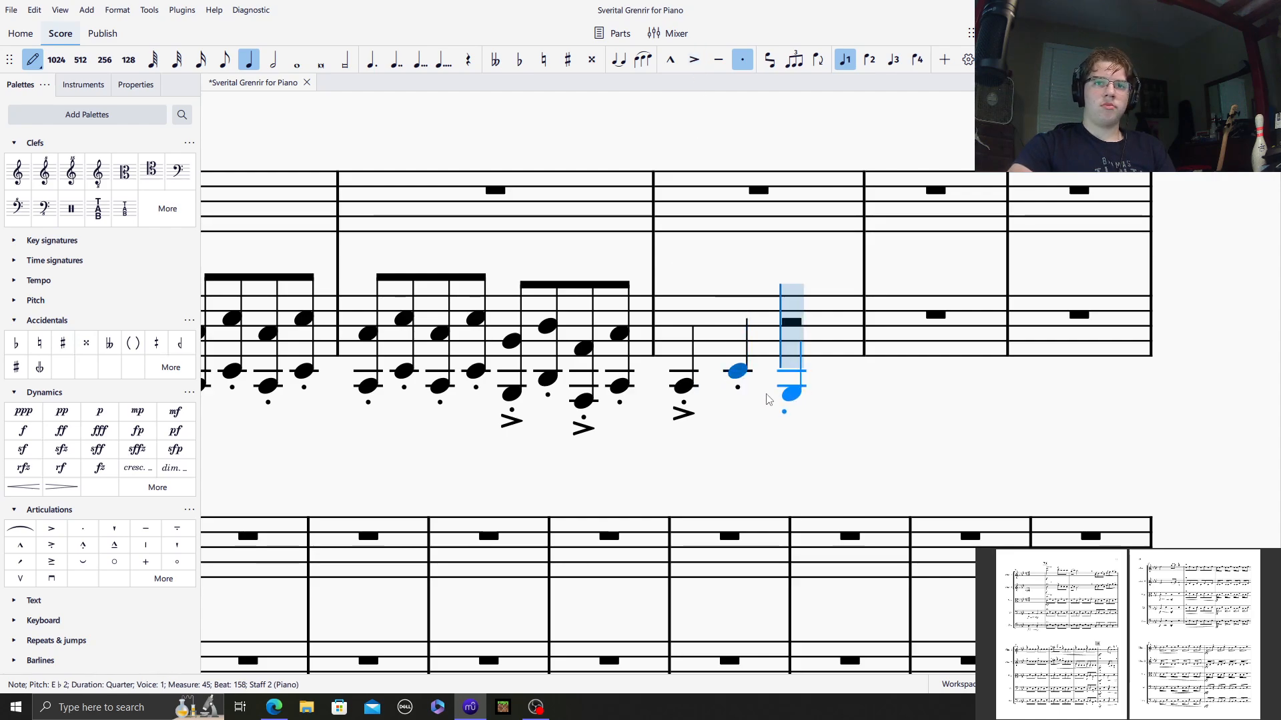
pyautogui.click(788, 386)
pyautogui.click(824, 372)
# Double the quarter notes of bass measure 85 an octave higher with C3, E♭3, C3 and E♭3, and leave note input.
pyautogui.click(668, 332)
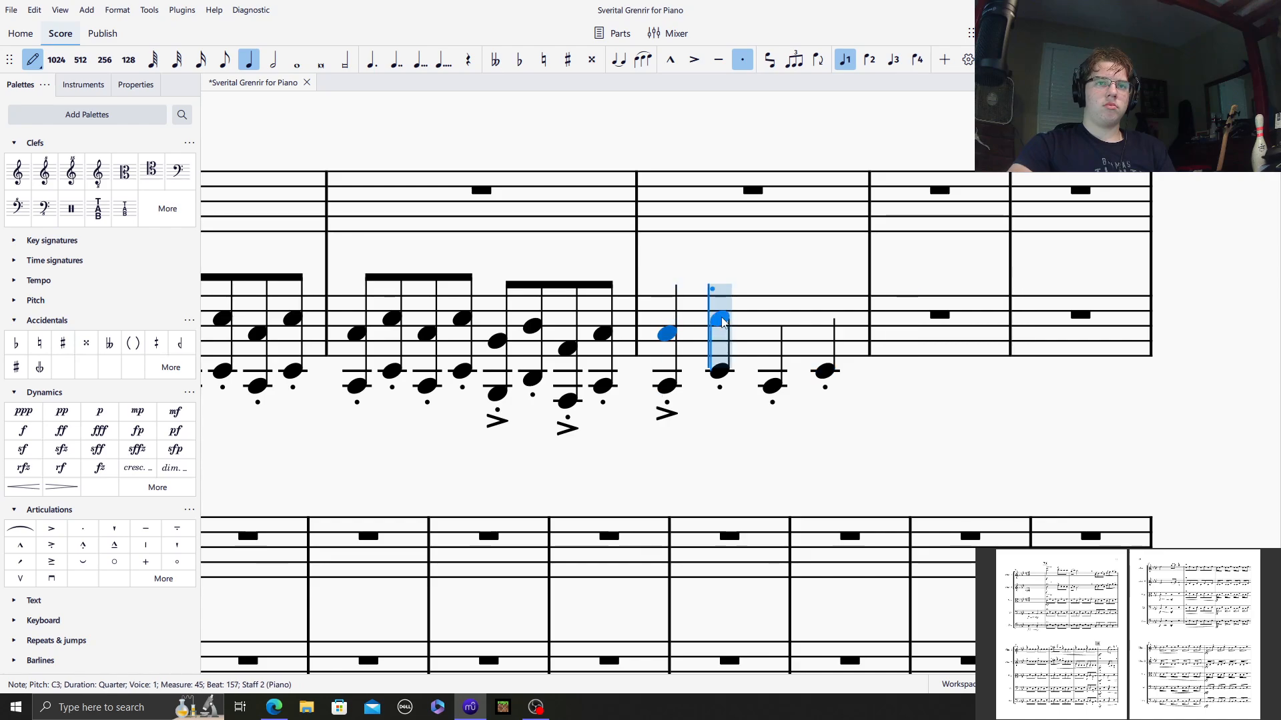
pyautogui.click(720, 319)
pyautogui.click(772, 333)
pyautogui.click(825, 319)
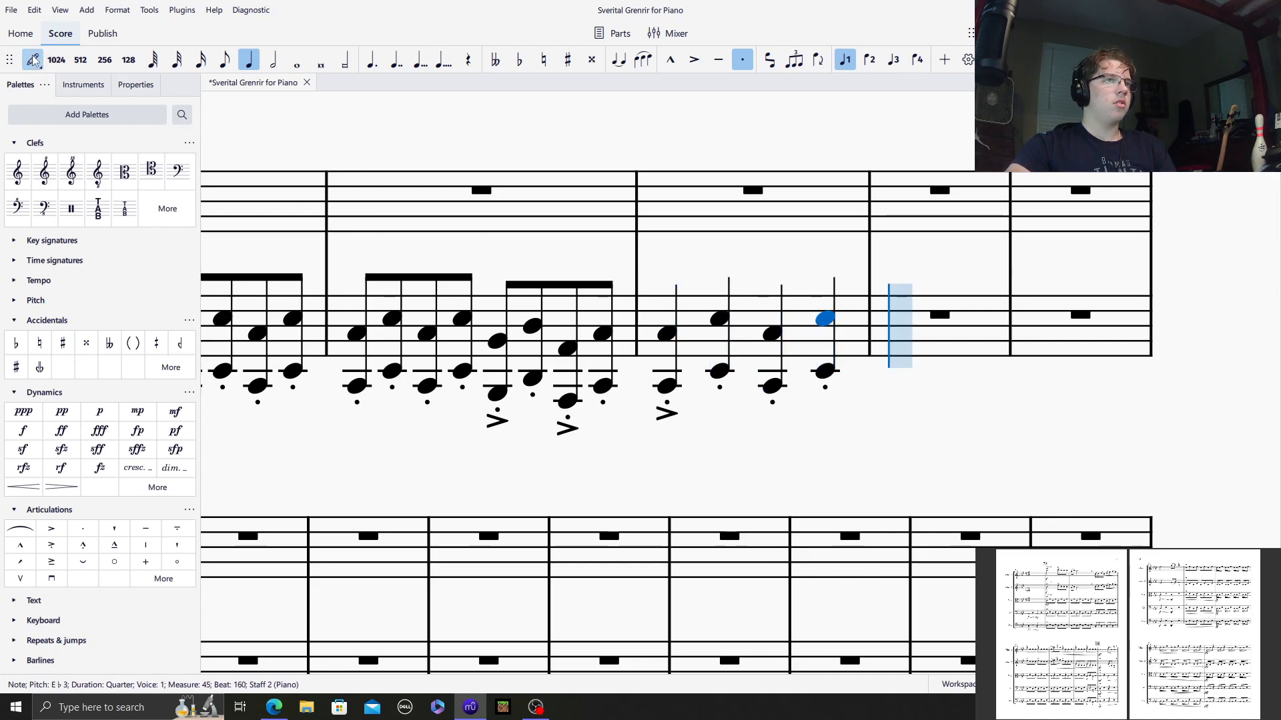
pyautogui.click(33, 61)
# Add a crescendo hairpin across treble measures 83 and 84, leading to an ff dynamic at measure 85.
pyautogui.moveTo(576, 133); pyautogui.dragTo(936, 214)
pyautogui.click(578, 298)
pyautogui.keyDown('shift'); pyautogui.click(831, 294); pyautogui.keyUp('shift')
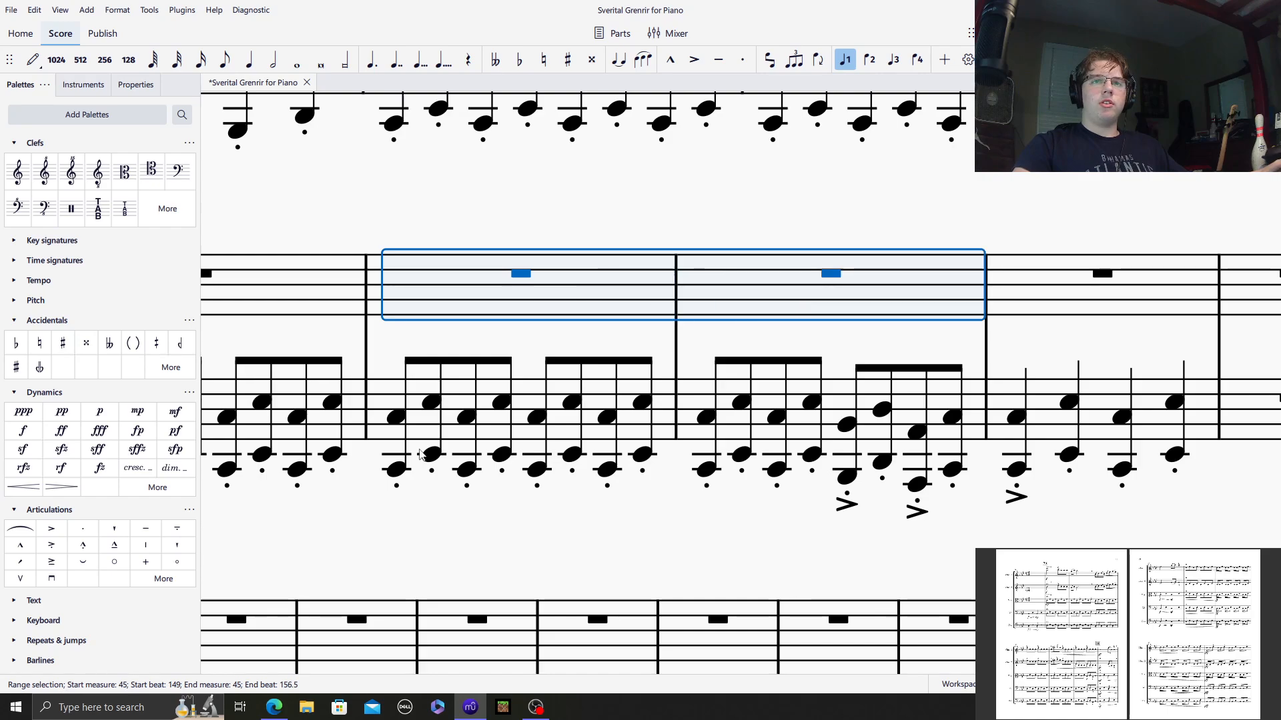
pyautogui.click(23, 486)
pyautogui.click(1070, 267)
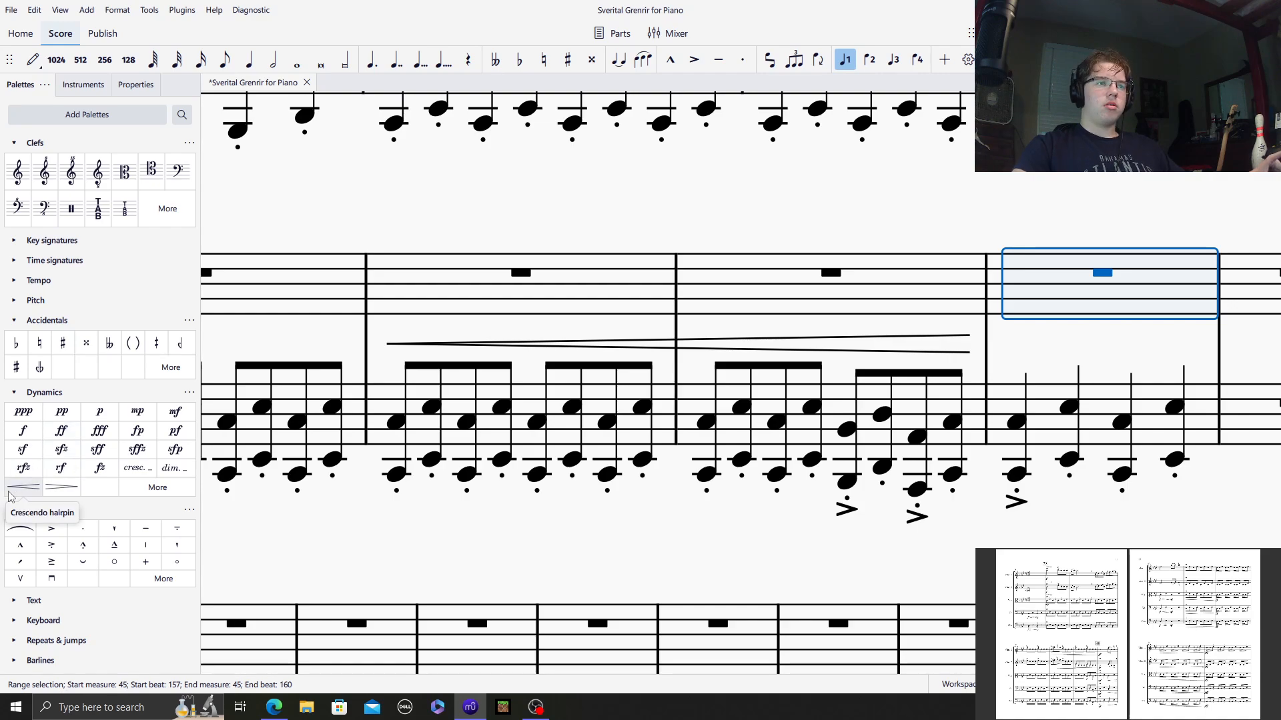
pyautogui.click(61, 430)
pyautogui.click(793, 248)
# Enter accented staccato E♭5 eighth notes on beats 1 and 3 of treble measure 82.
pyautogui.moveTo(620, 218); pyautogui.dragTo(837, 297)
pyautogui.moveTo(620, 274); pyautogui.dragTo(1023, 266)
pyautogui.click(769, 333)
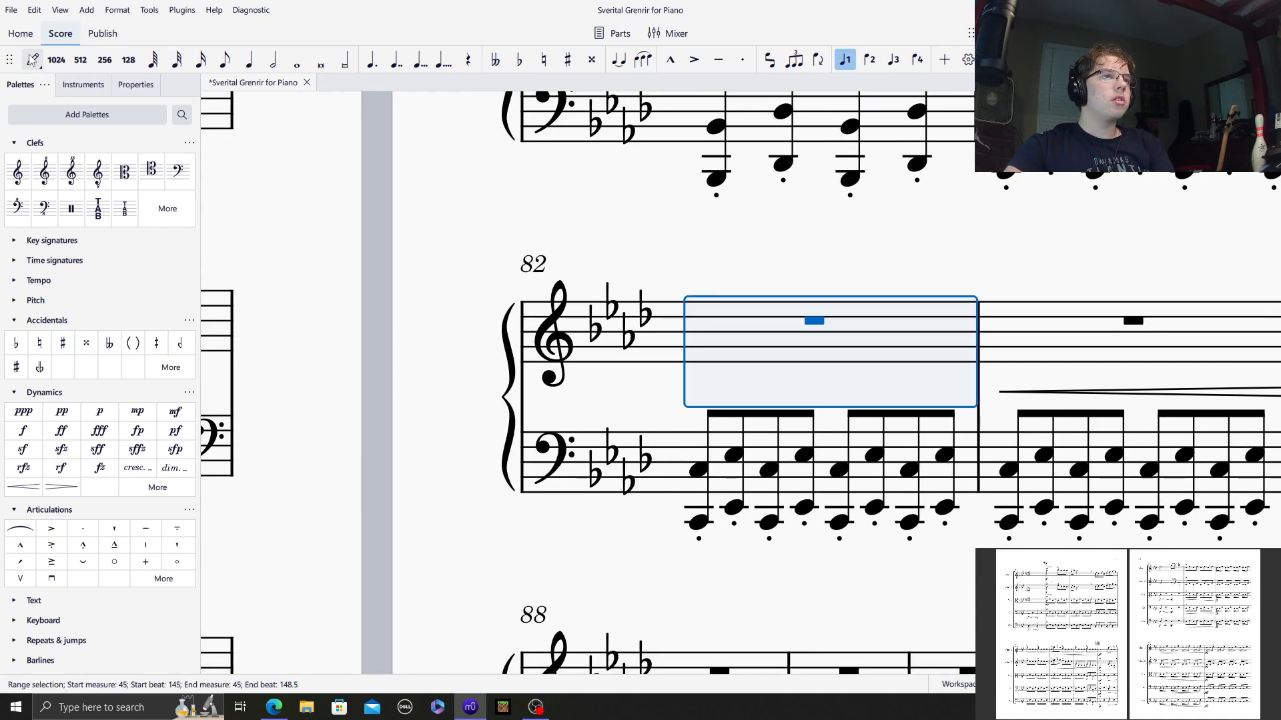
pyautogui.click(32, 60)
pyautogui.click(226, 60)
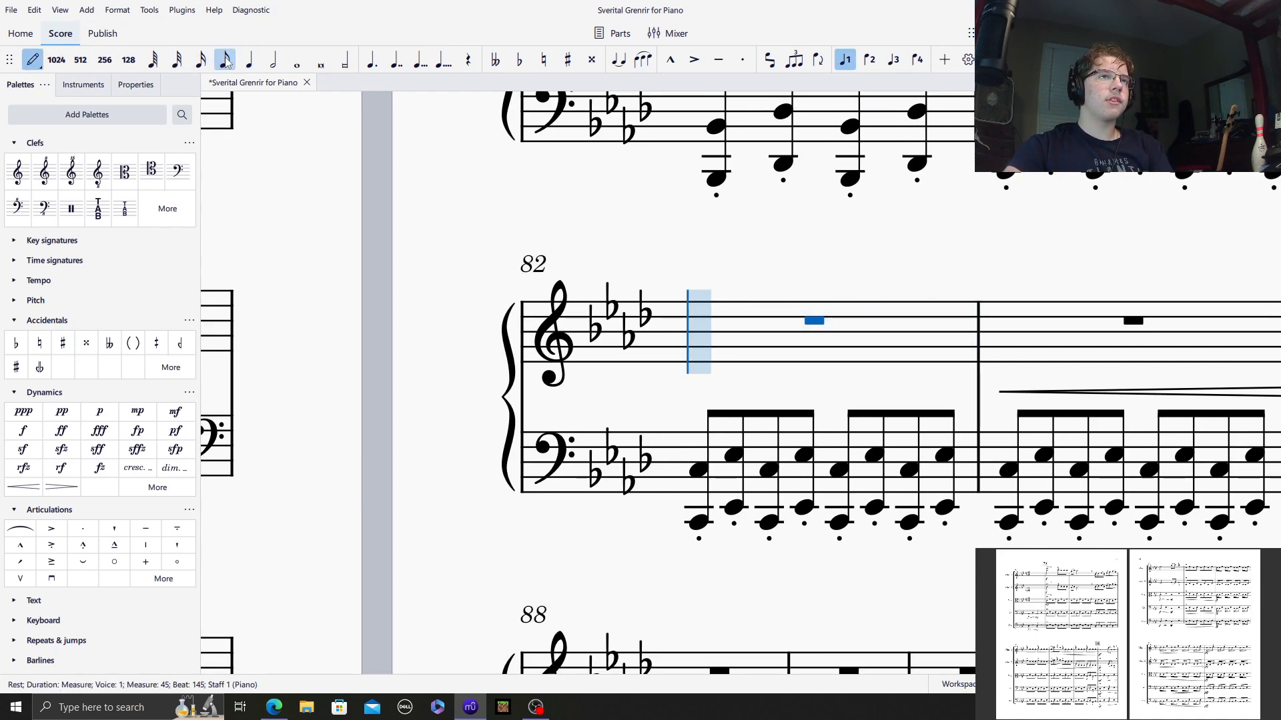
pyautogui.click(742, 60)
pyautogui.click(695, 60)
pyautogui.click(701, 319)
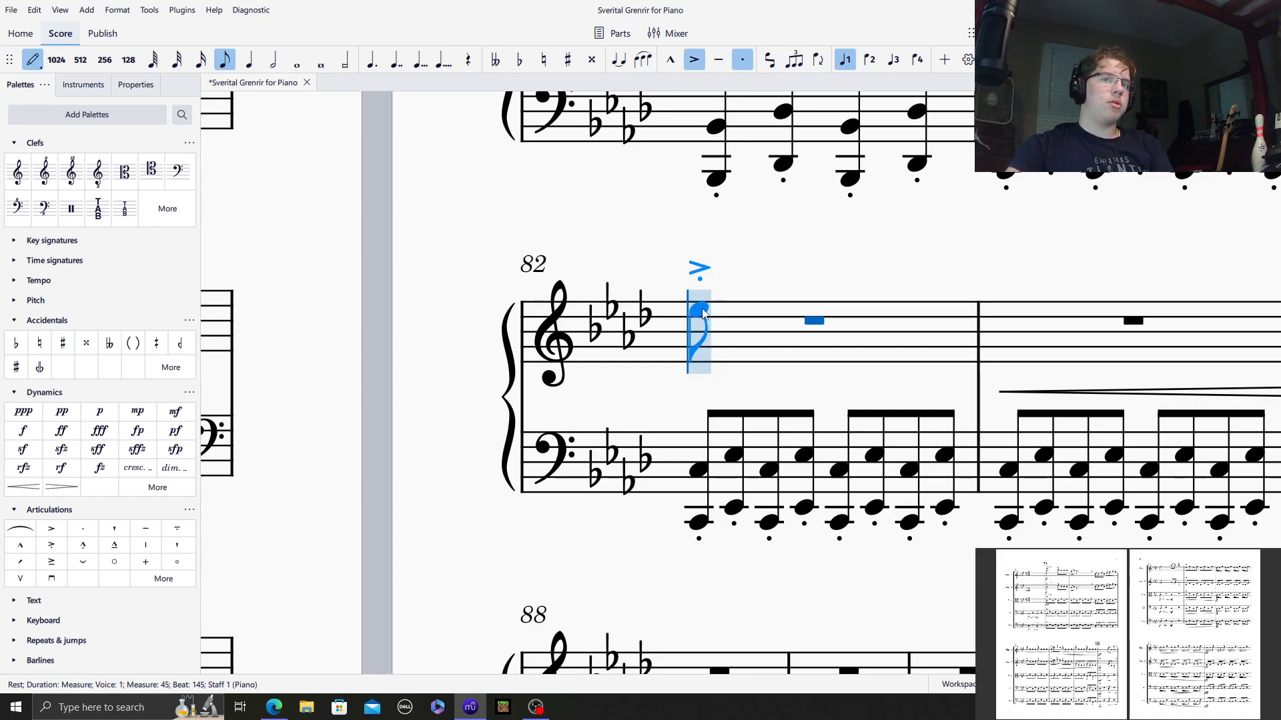
pyautogui.click(835, 311)
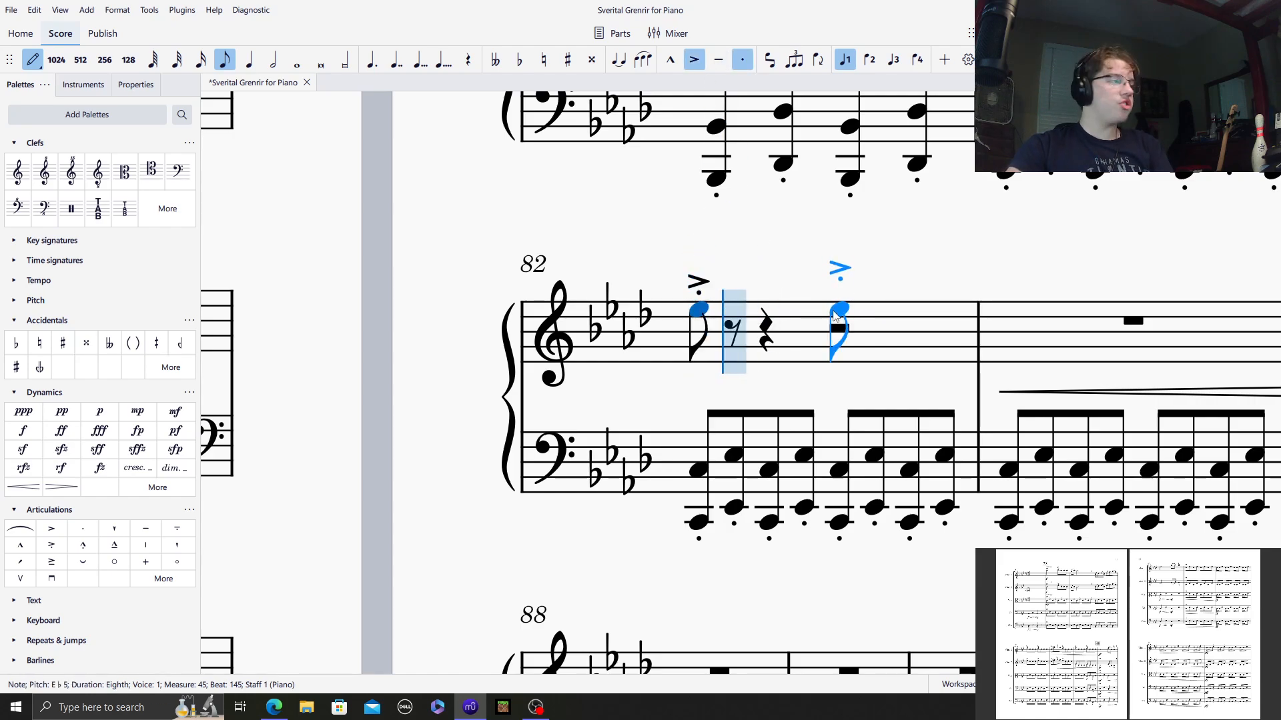
# Fill the remaining eighth-note positions of treble measure 82 with unaccented staccato C5 notes and leave note input.
pyautogui.click(694, 60)
pyautogui.click(731, 325)
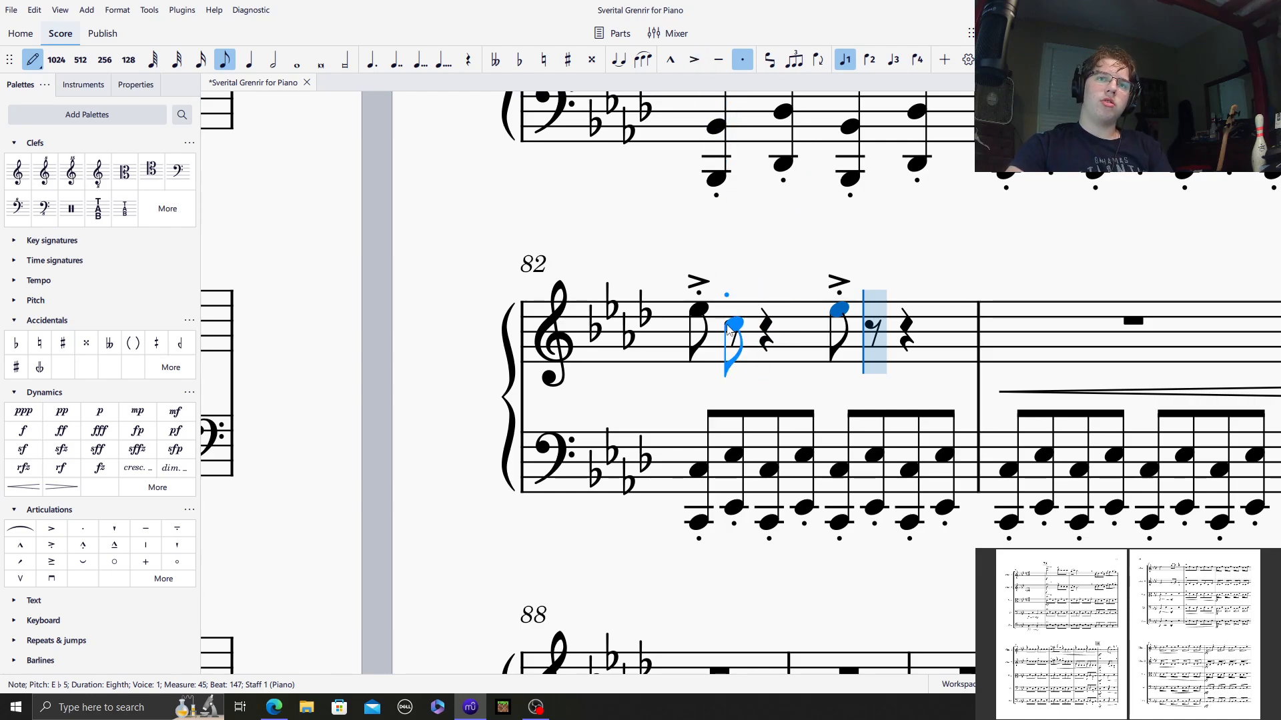
pyautogui.click(769, 325)
pyautogui.click(804, 325)
pyautogui.click(874, 325)
pyautogui.click(909, 324)
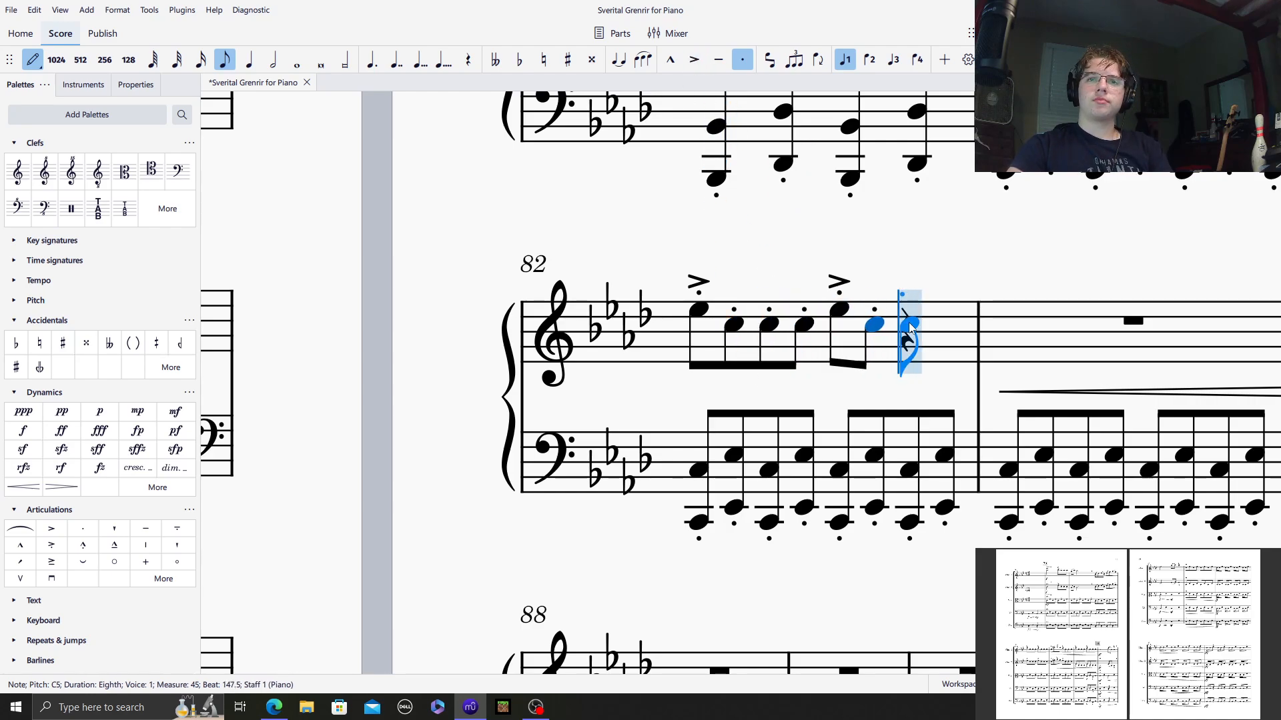
pyautogui.click(911, 327)
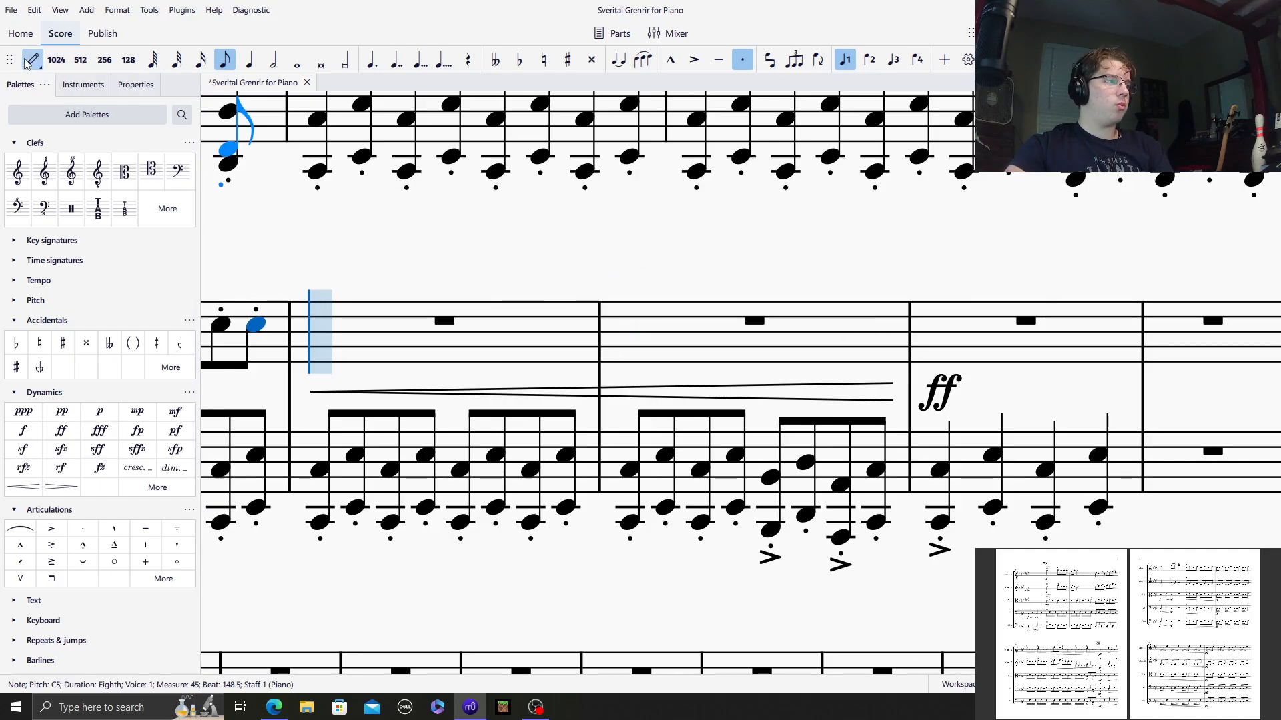
pyautogui.click(27, 62)
# Enter accented staccato eighth notes C5, G5 and E♭5 on beats 1, 2 and 3 of treble measure 83.
pyautogui.moveTo(383, 246); pyautogui.dragTo(596, 210)
pyautogui.click(553, 299)
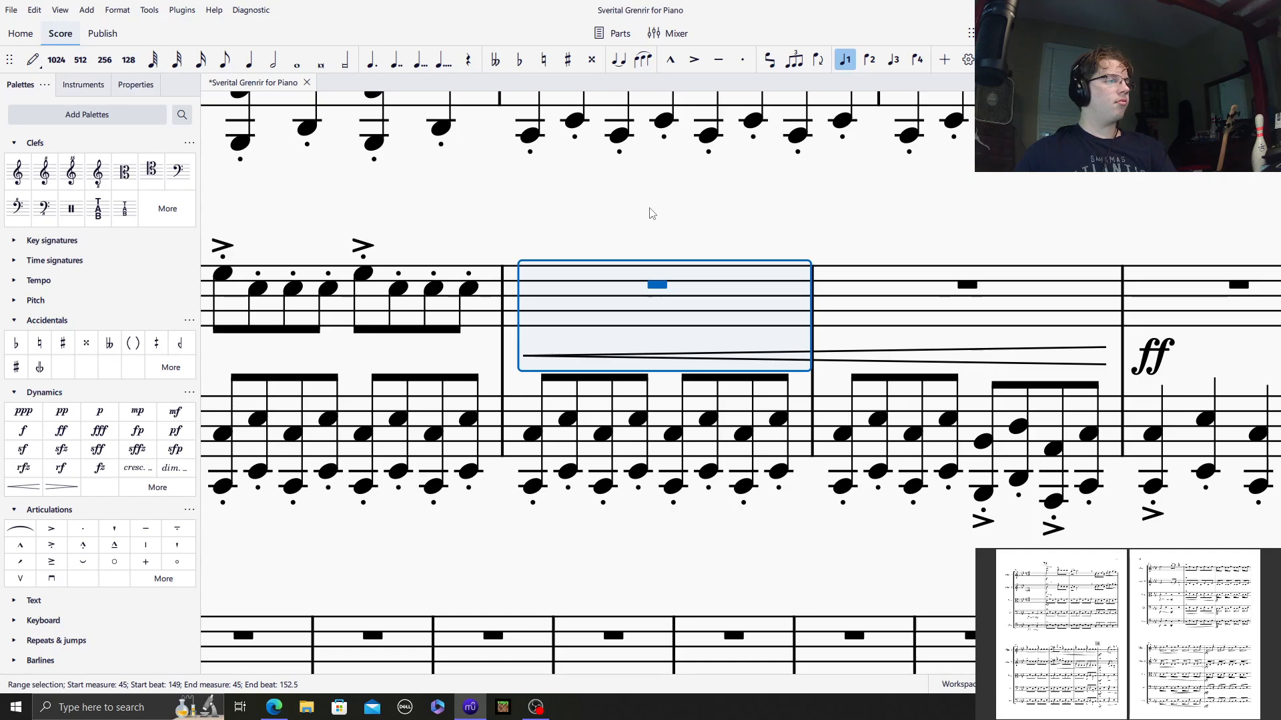
pyautogui.click(28, 61)
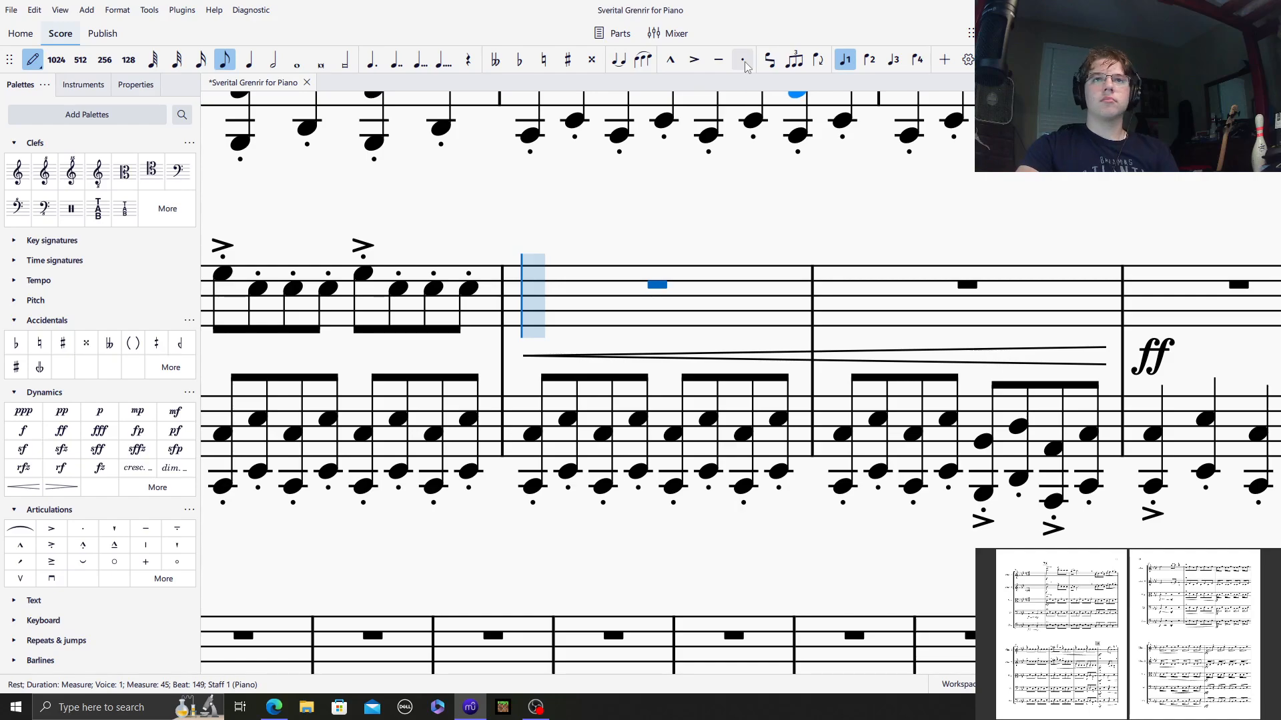
pyautogui.click(691, 62)
pyautogui.click(540, 274)
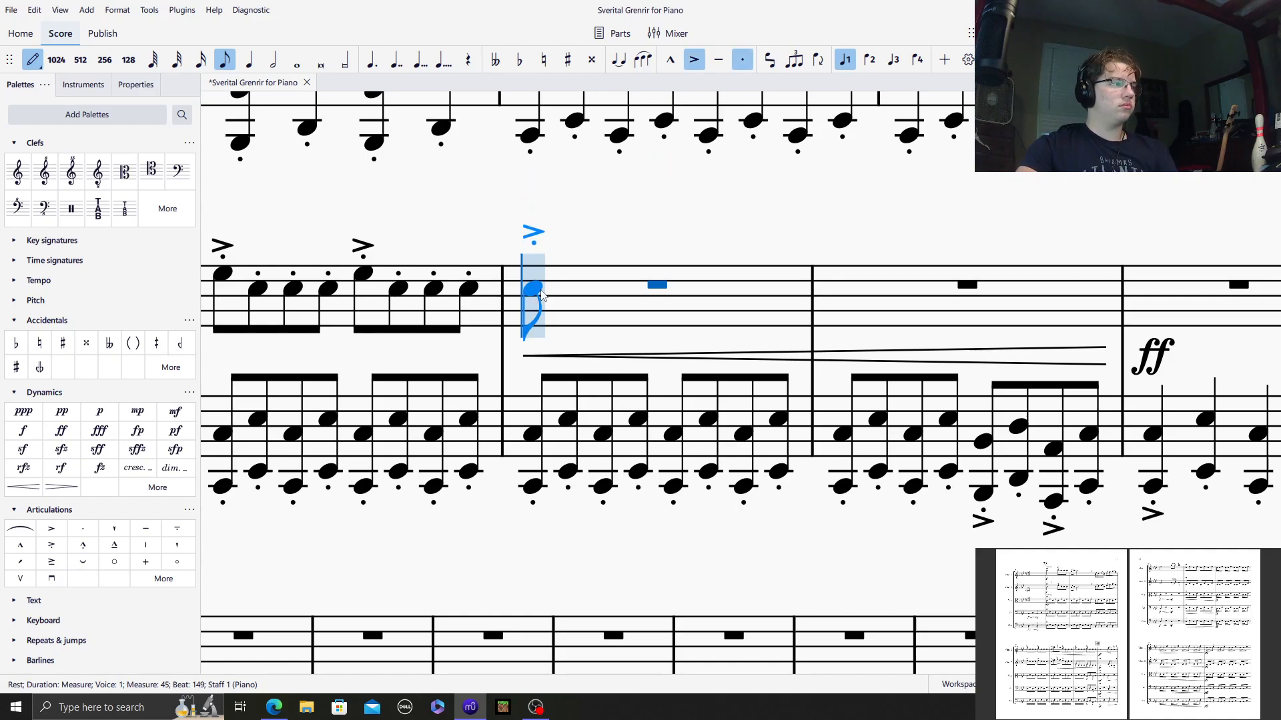
pyautogui.click(541, 291)
pyautogui.click(606, 259)
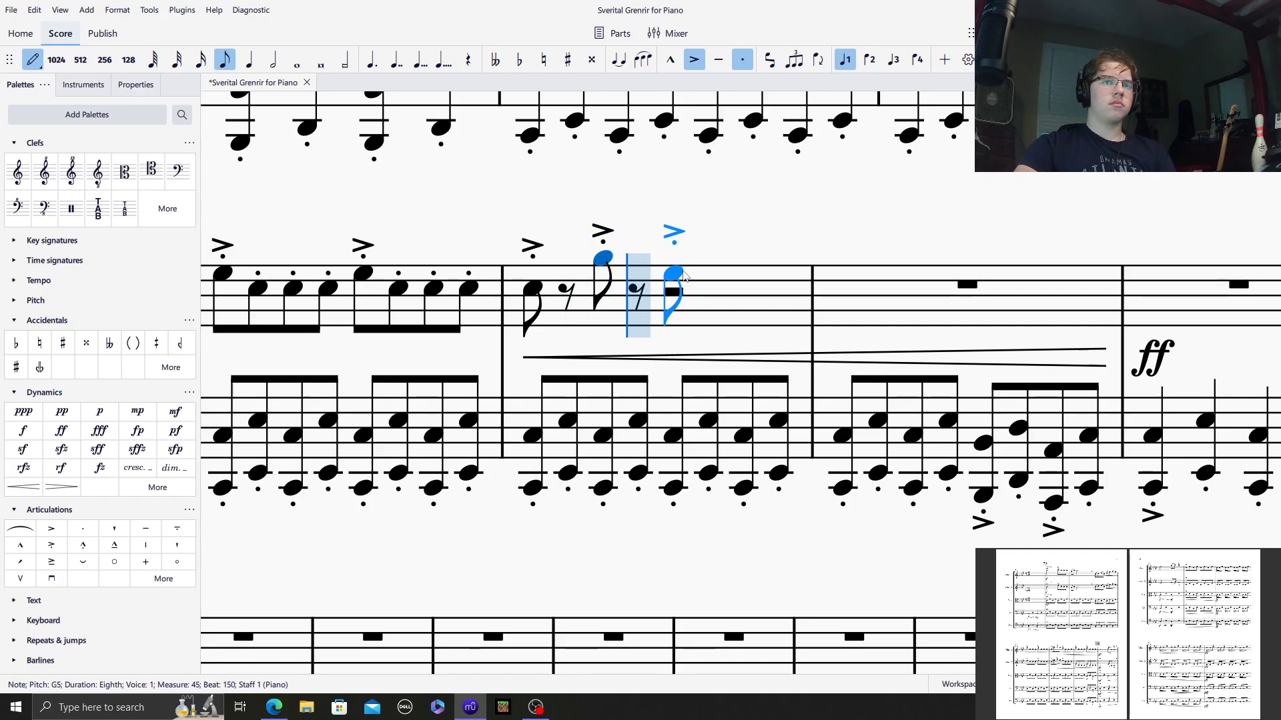
pyautogui.click(681, 273)
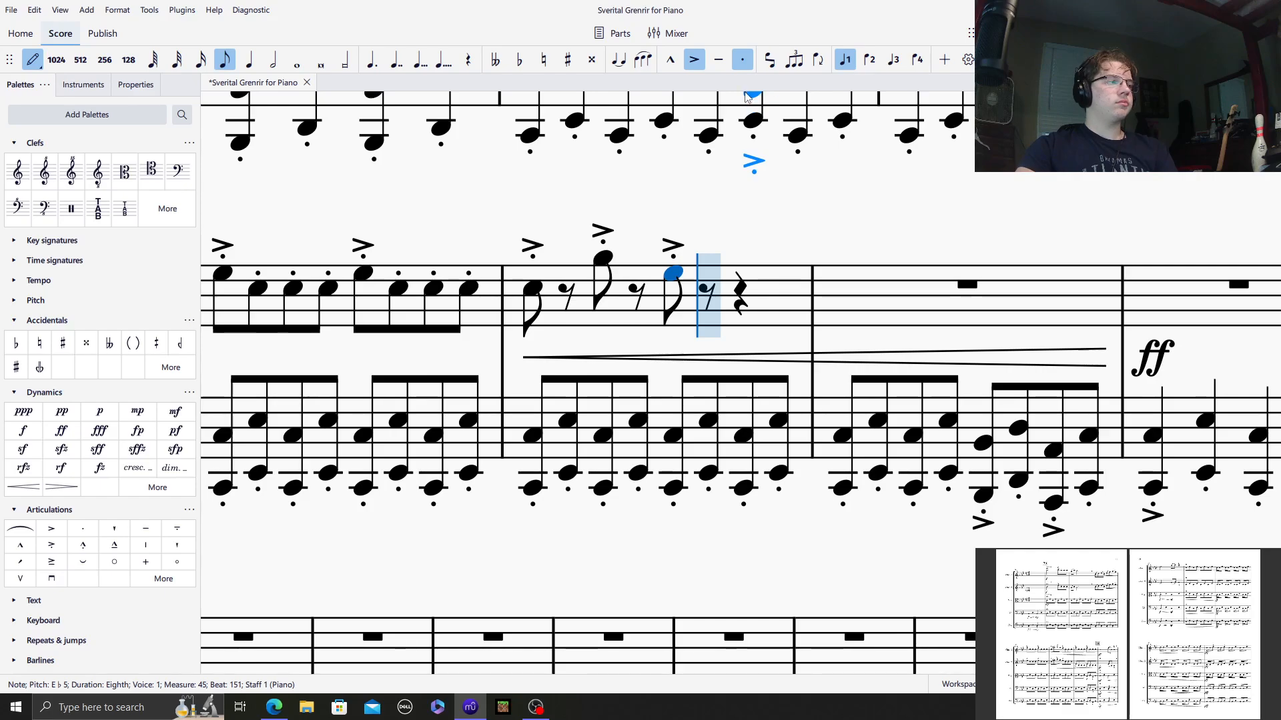
# Fill the remaining eighth-note positions of treble measure 83 with unaccented staccato notes: F♯5 twice, followed by three C5s.
pyautogui.click(567, 60)
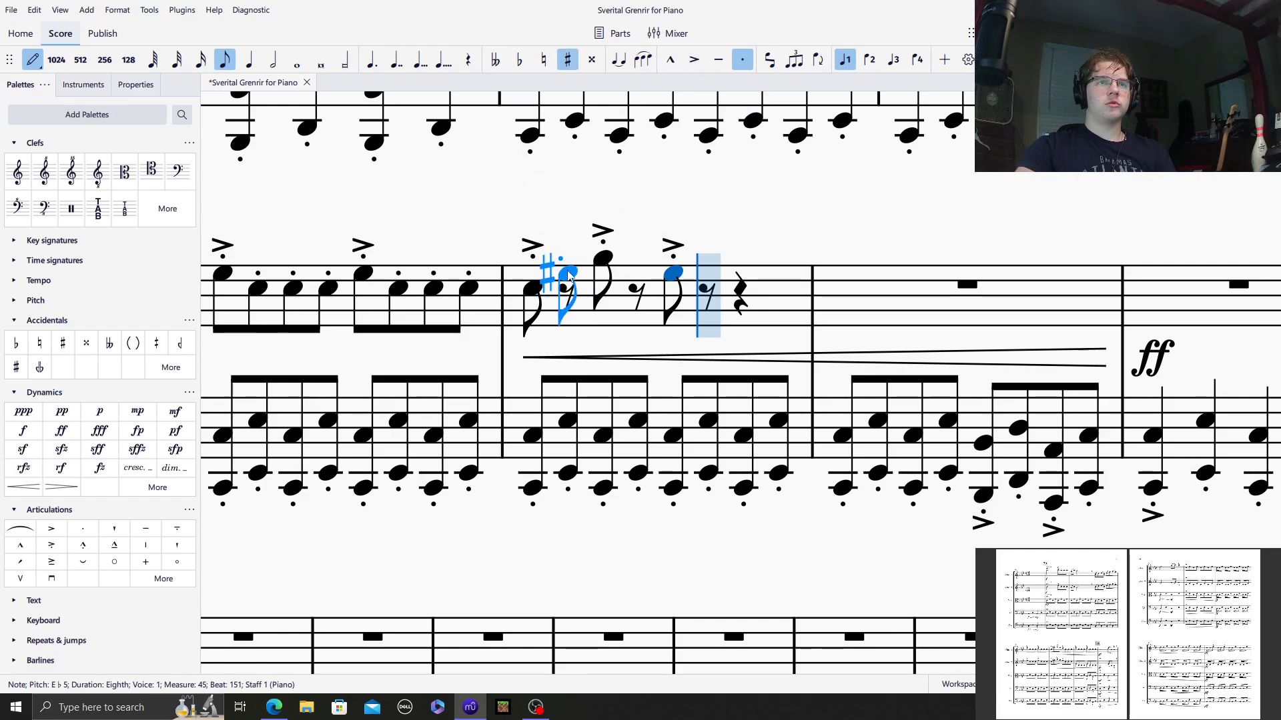
pyautogui.click(564, 266)
pyautogui.click(634, 267)
pyautogui.click(707, 289)
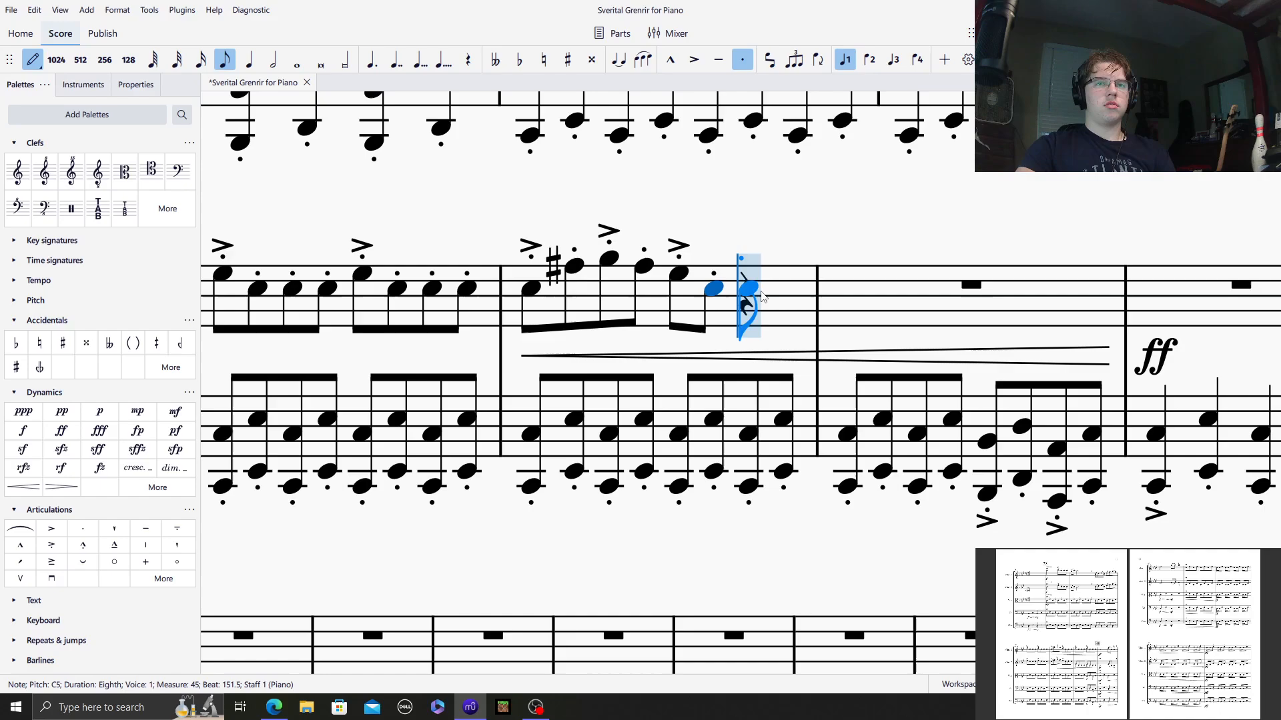
pyautogui.click(744, 289)
pyautogui.click(780, 290)
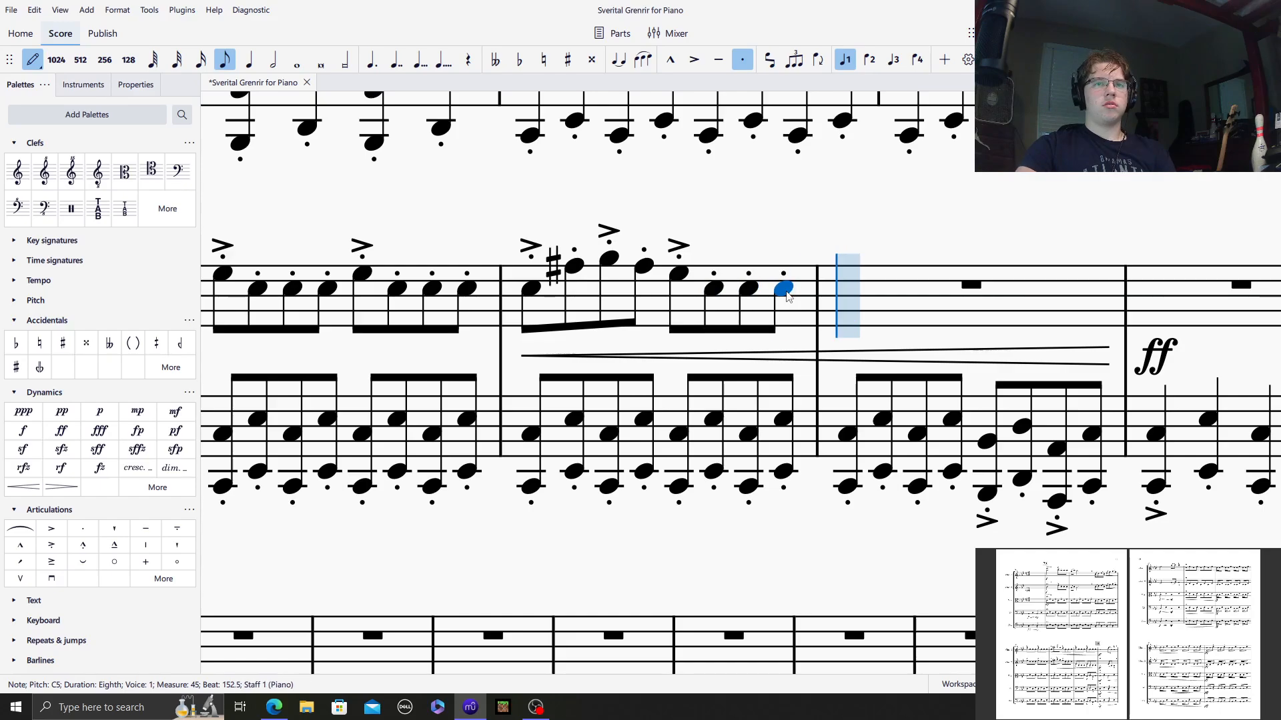
# Enter accented staccato E♭4 eighth notes on beats 1 and 3 of treble measure 84.
pyautogui.click(693, 59)
pyautogui.click(847, 324)
pyautogui.click(894, 341)
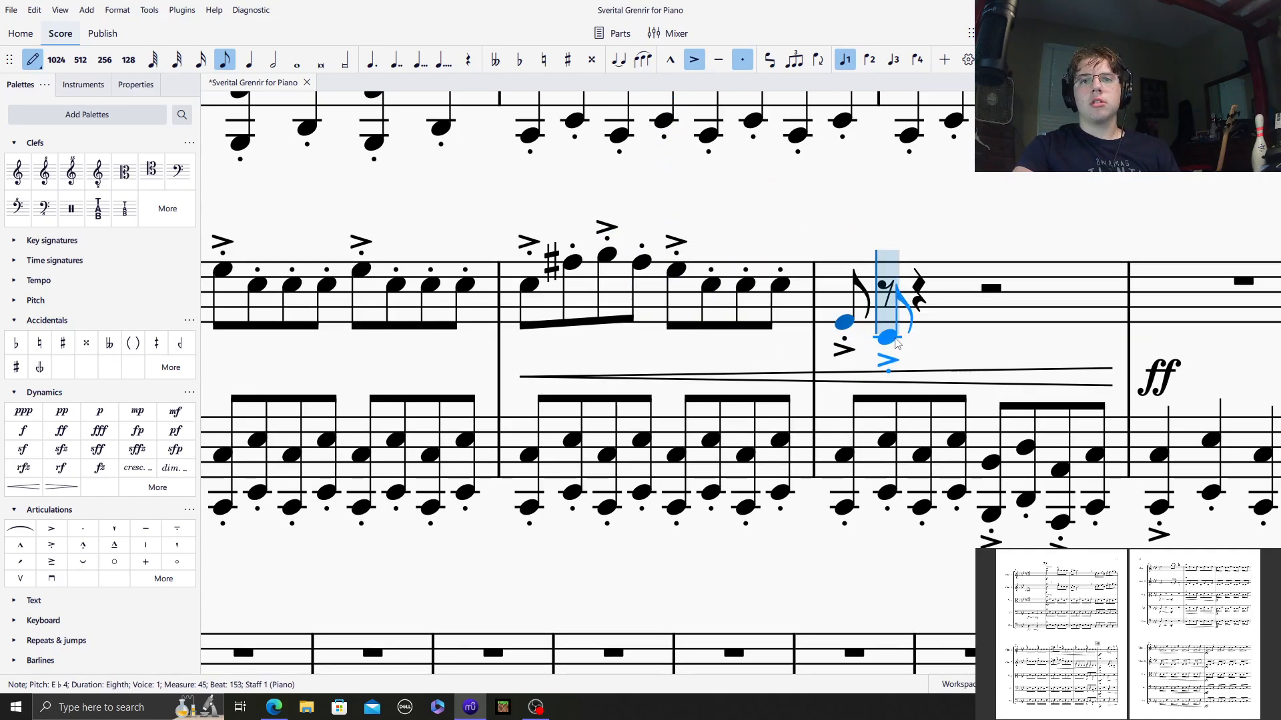
pyautogui.click(986, 322)
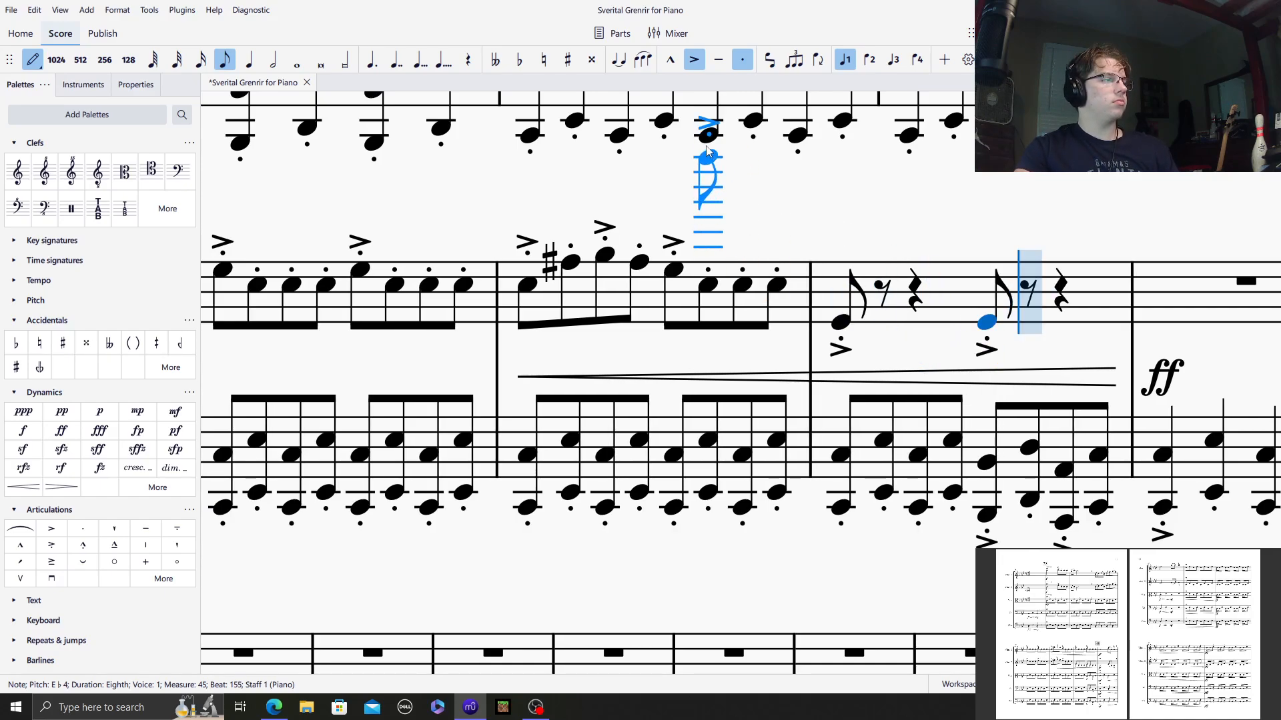
# Fill the remaining eighth-note positions of treble measure 84 with unaccented staccato C4 notes.
pyautogui.click(694, 59)
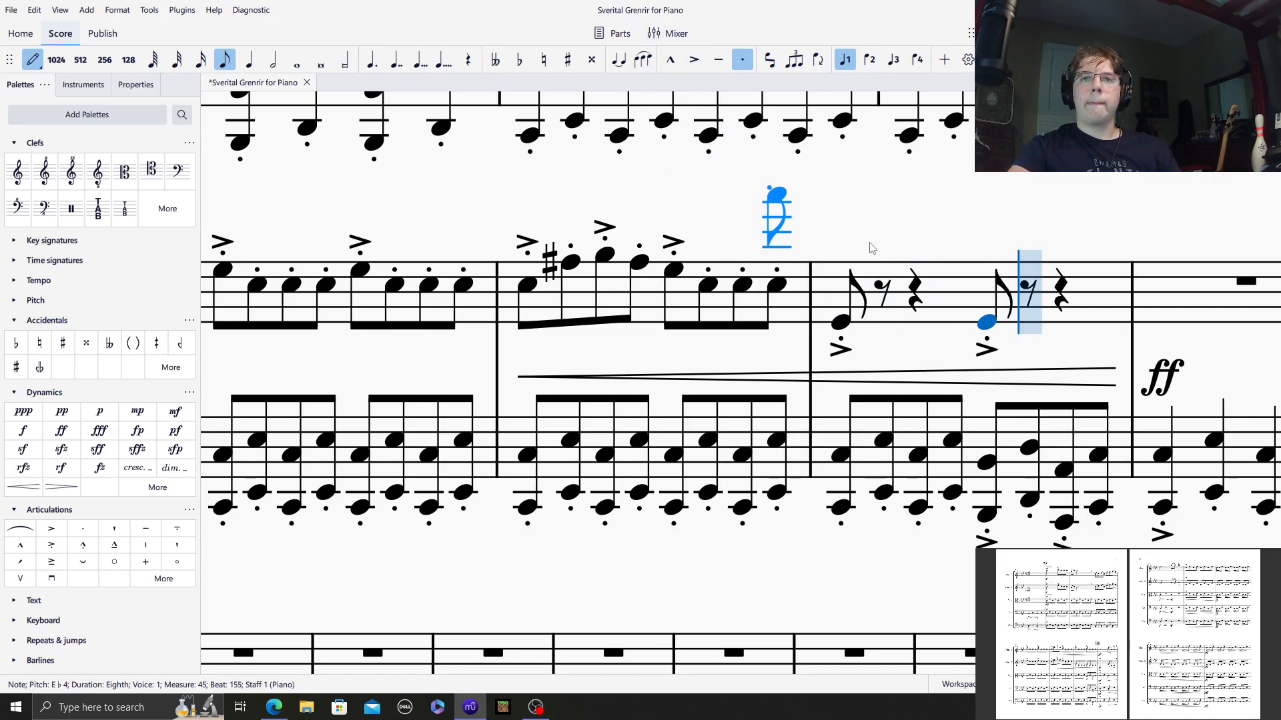
pyautogui.click(885, 340)
pyautogui.click(908, 339)
pyautogui.click(950, 338)
pyautogui.click(1021, 335)
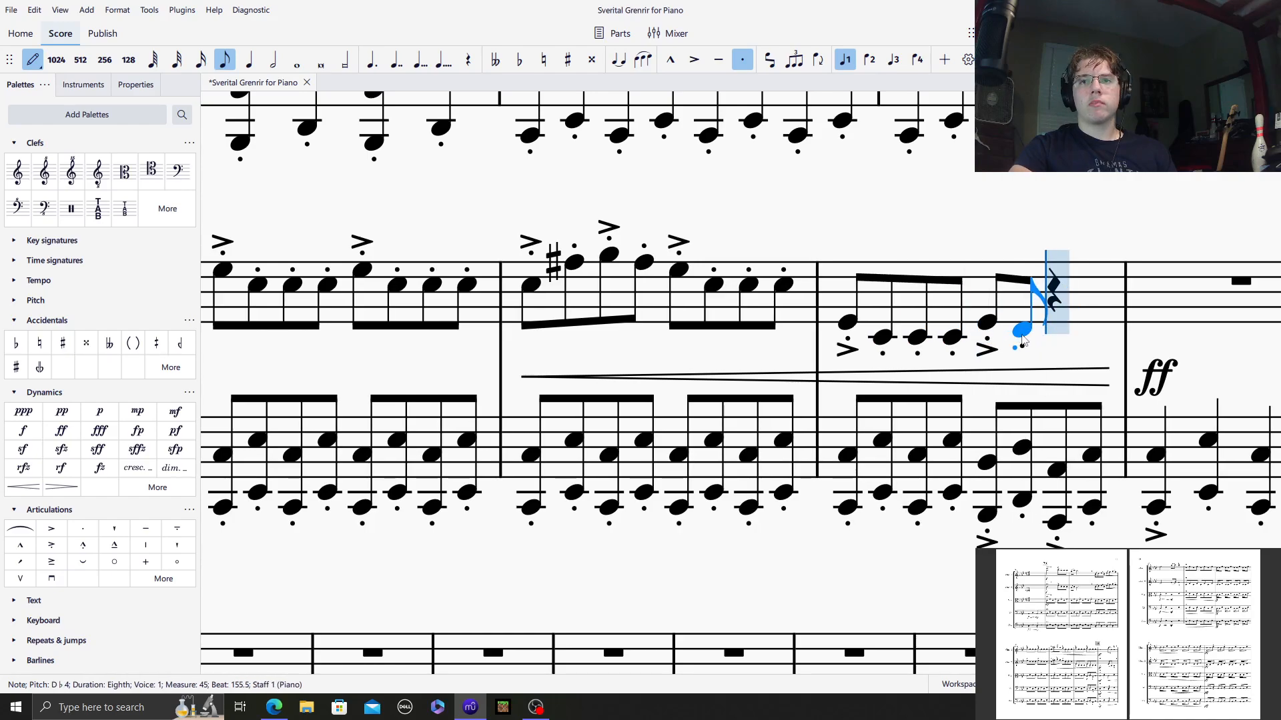
pyautogui.hotkey('ctrl', 'z')
pyautogui.click(1022, 340)
pyautogui.click(1057, 341)
pyautogui.click(1092, 339)
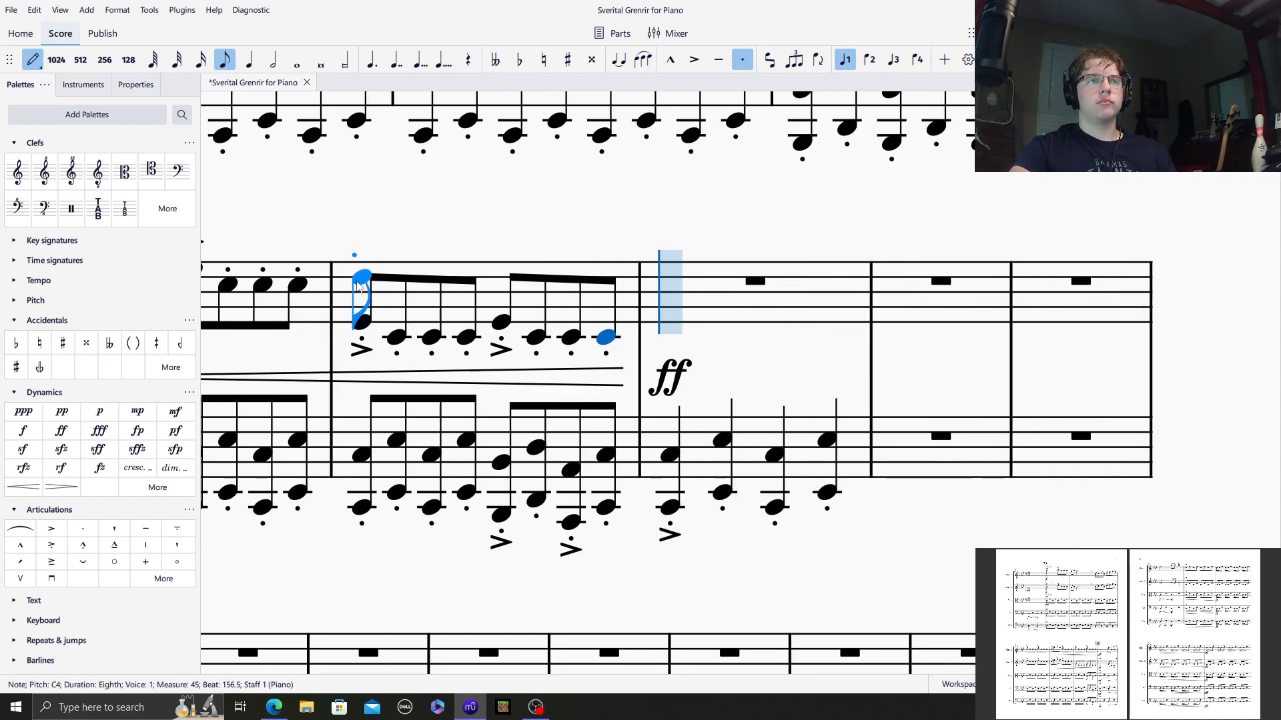
# Double every eighth note of treble measure 84 an octave higher with E♭5 and C5.
pyautogui.keyDown('shift'); pyautogui.click(360, 273); pyautogui.keyUp('shift')
pyautogui.keyDown('shift'); pyautogui.click(396, 285); pyautogui.keyUp('shift')
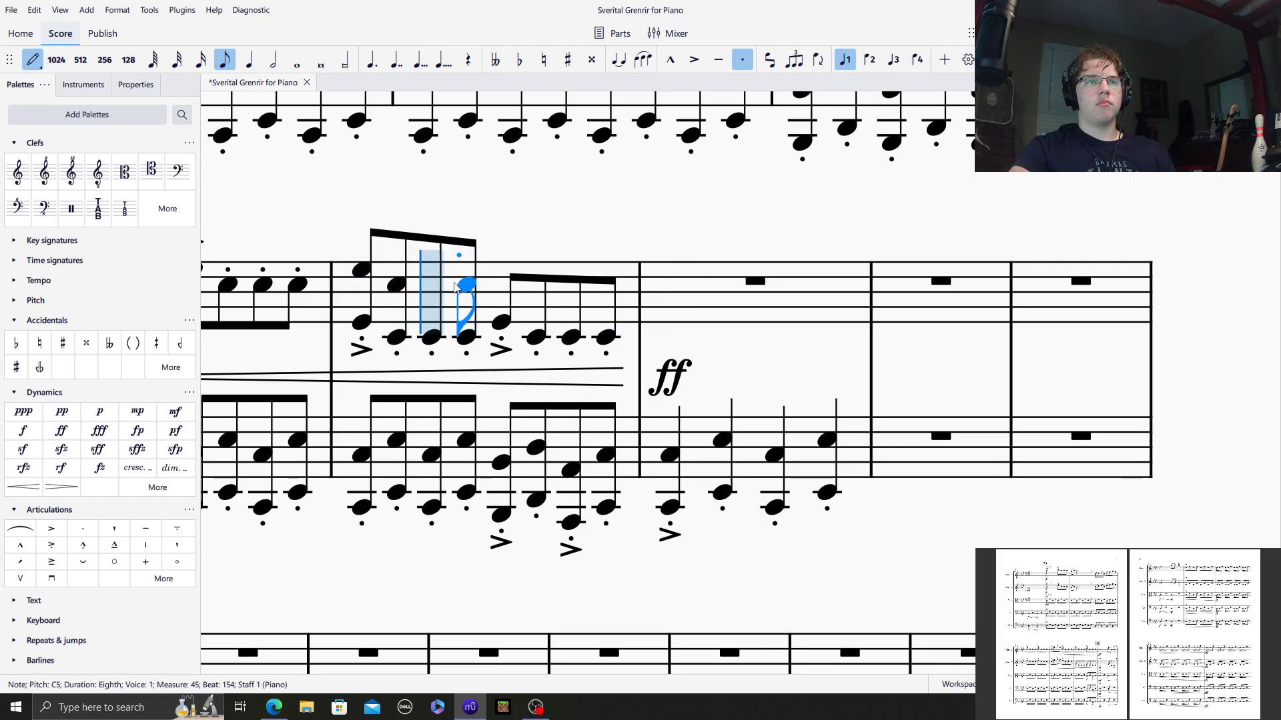
pyautogui.keyDown('shift'); pyautogui.click(462, 284); pyautogui.keyUp('shift')
pyautogui.hotkey('ctrl', 'z')
pyautogui.keyDown('shift'); pyautogui.click(432, 285); pyautogui.keyUp('shift')
pyautogui.keyDown('shift'); pyautogui.click(466, 285); pyautogui.keyUp('shift')
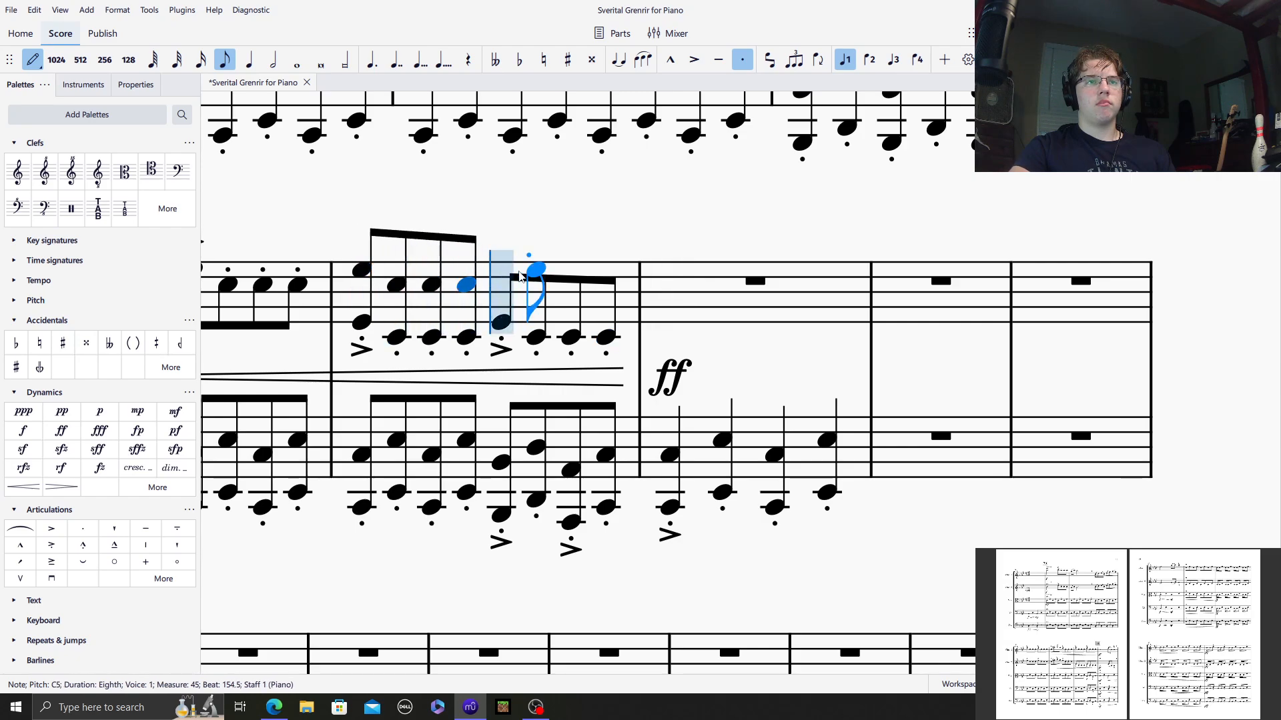
pyautogui.keyDown('shift'); pyautogui.click(502, 270); pyautogui.keyUp('shift')
pyautogui.keyDown('shift'); pyautogui.click(535, 285); pyautogui.keyUp('shift')
pyautogui.keyDown('shift'); pyautogui.click(571, 285); pyautogui.keyUp('shift')
pyautogui.keyDown('shift'); pyautogui.click(606, 285); pyautogui.keyUp('shift')
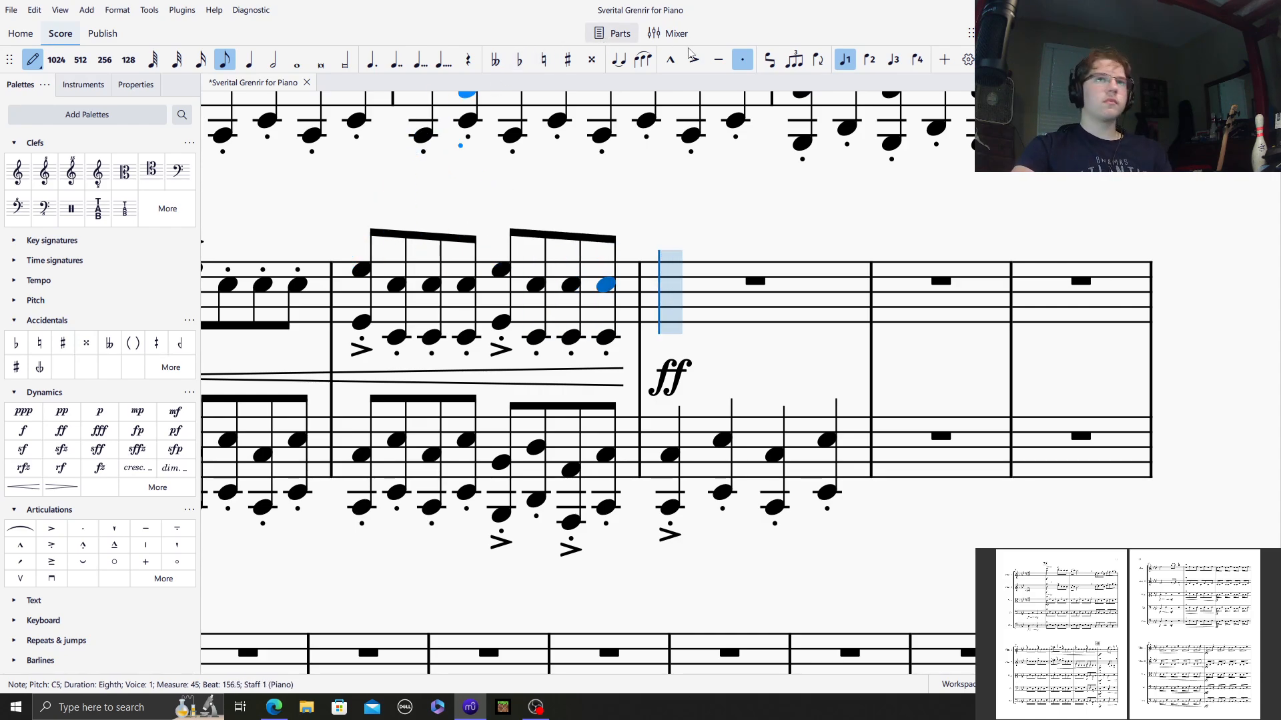
# Enter a half-note octave of B♭3 and B♭4 without articulation on beat 1 of treble measure 85.
pyautogui.click(740, 62)
pyautogui.click(273, 59)
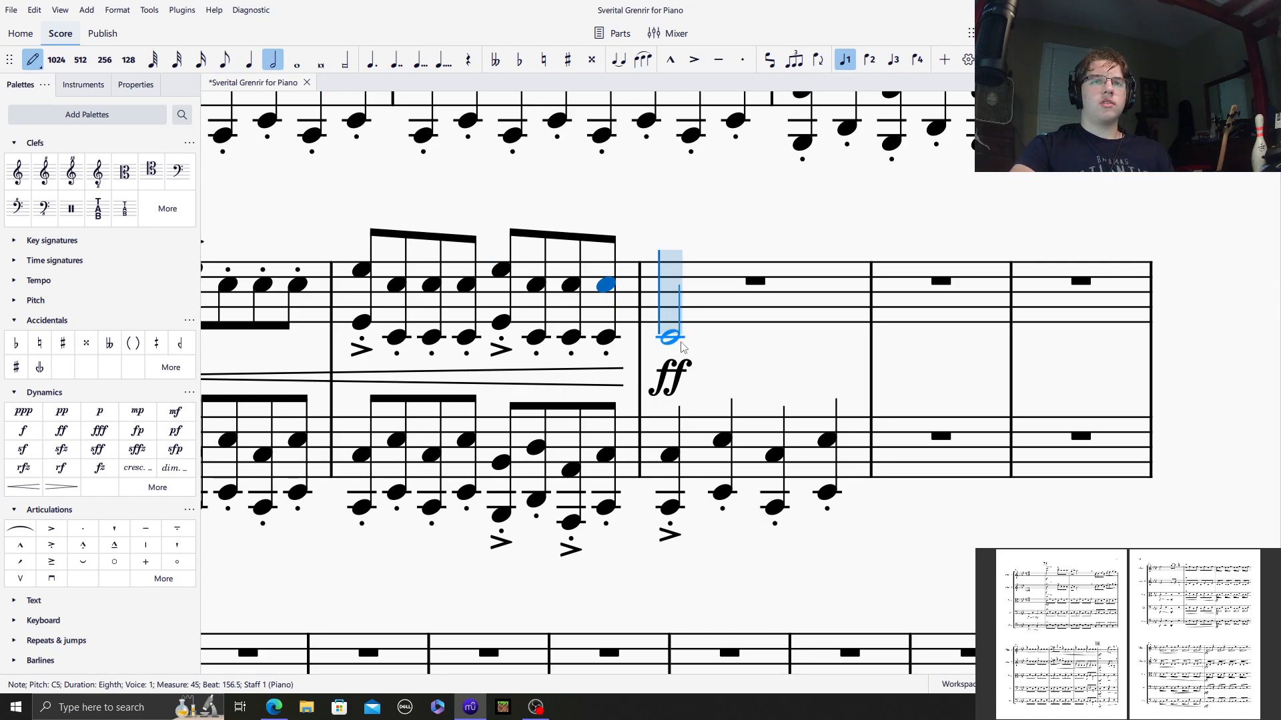
pyautogui.click(680, 345)
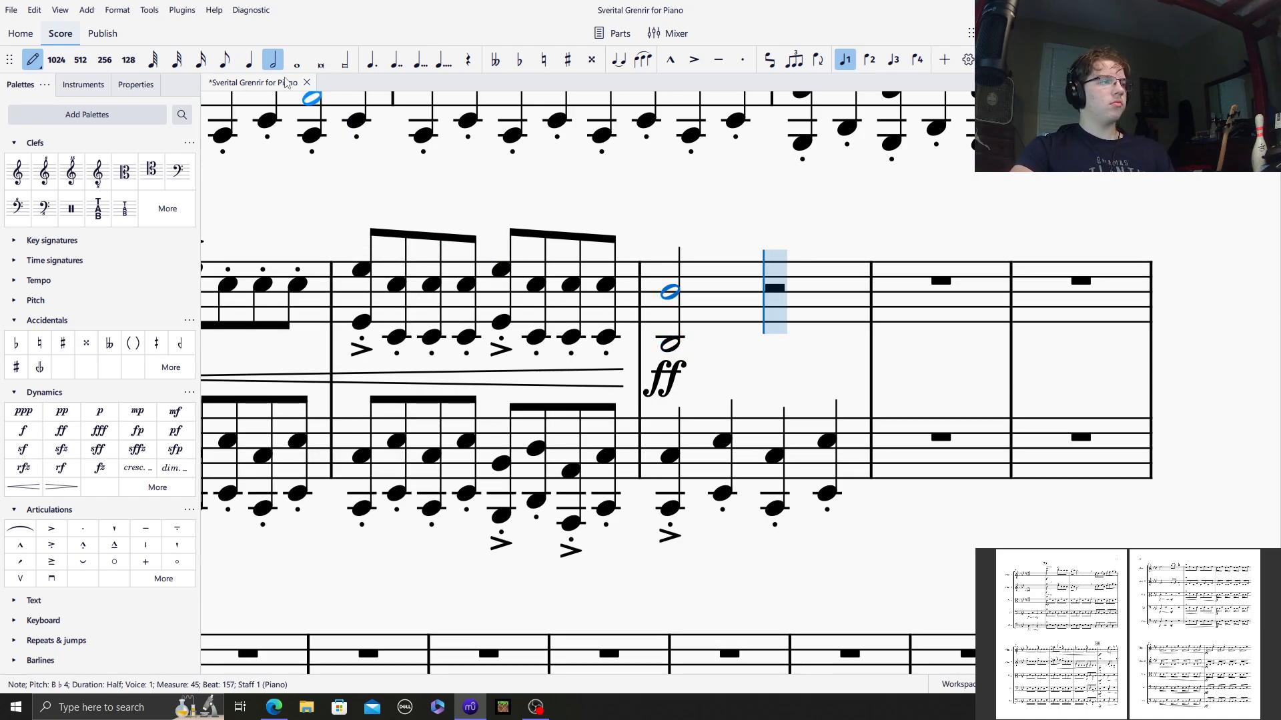
# Enter eighth notes E♭5 and B♭4 on beat 3 of treble measure 85, doubled an octave lower with E♭4 and B♭3.
pyautogui.click(230, 62)
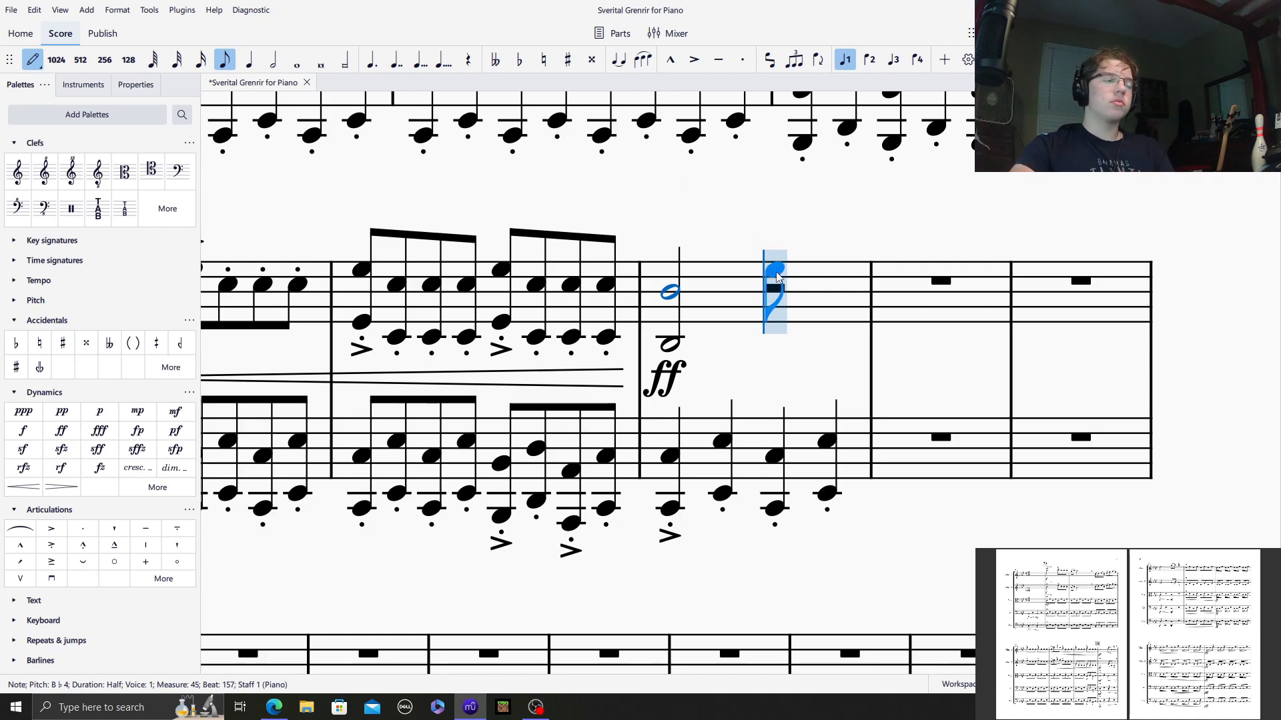
pyautogui.click(777, 273)
pyautogui.click(795, 294)
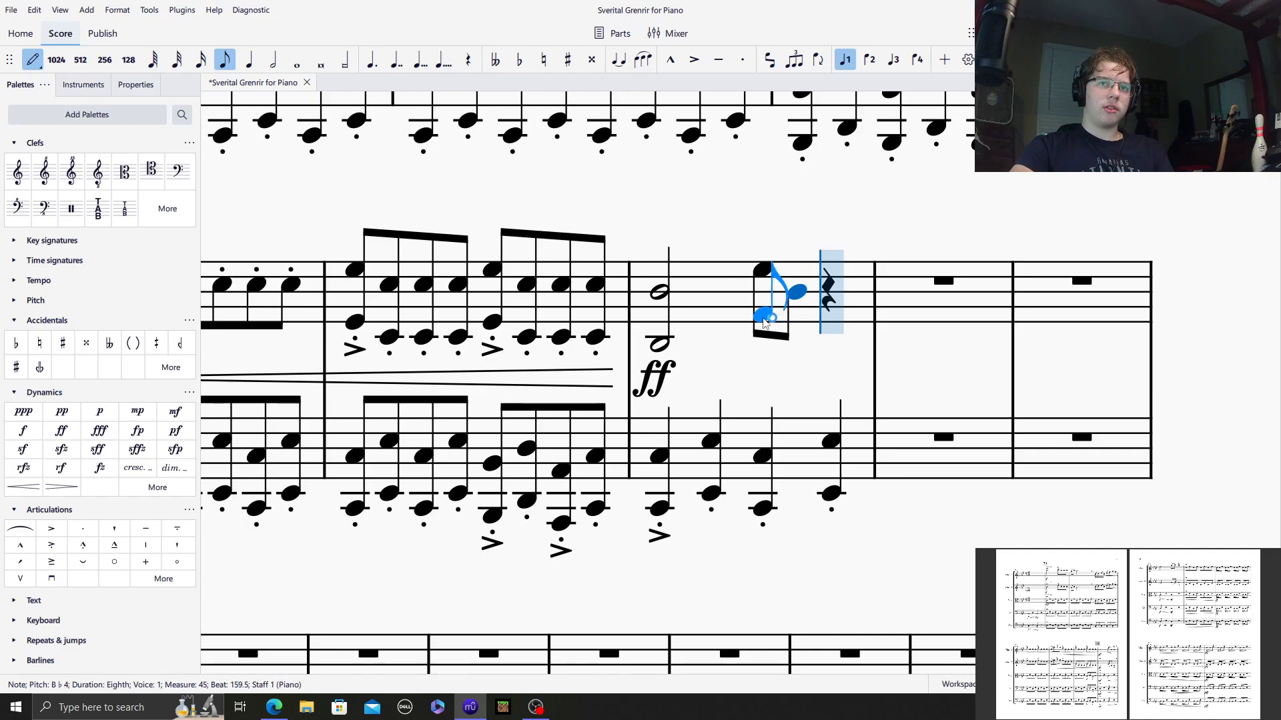
pyautogui.keyDown('shift'); pyautogui.click(762, 324); pyautogui.keyUp('shift')
pyautogui.keyDown('shift'); pyautogui.click(796, 345); pyautogui.keyUp('shift')
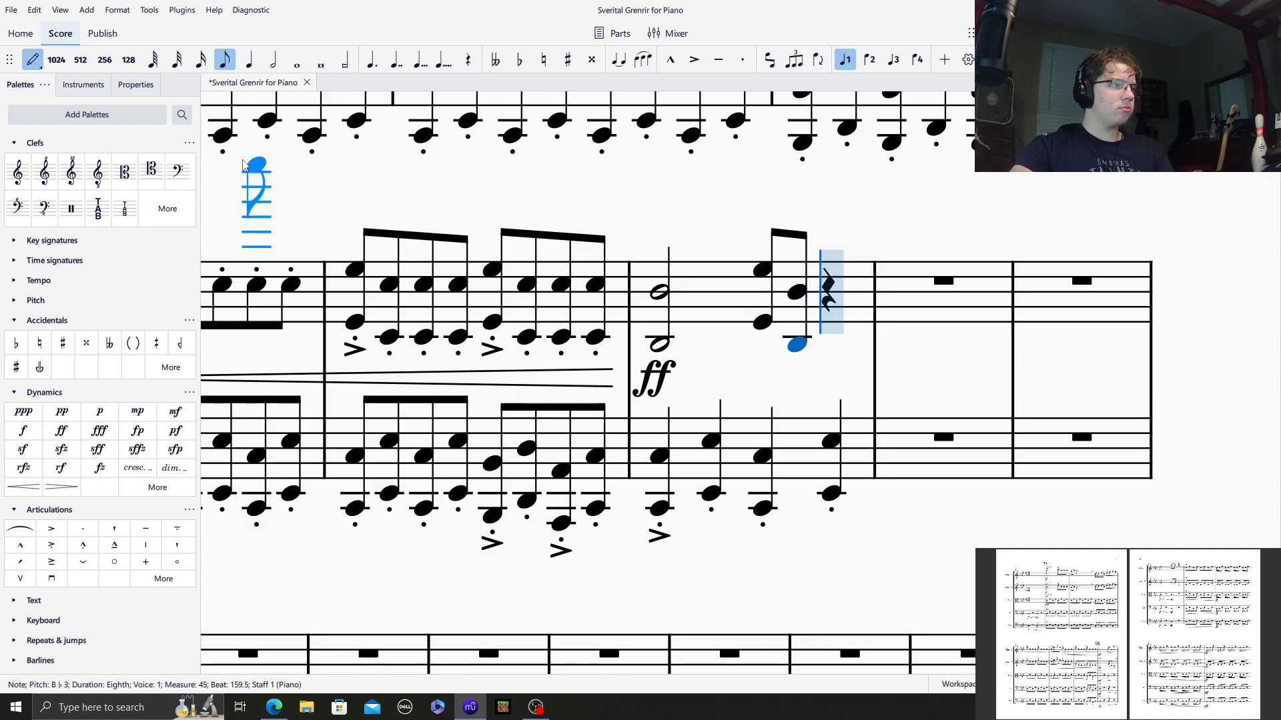
# Finish treble measure 85 with an accented tenuto quarter-note octave of B♭4 and B♭3, and leave note input.
pyautogui.click(249, 59)
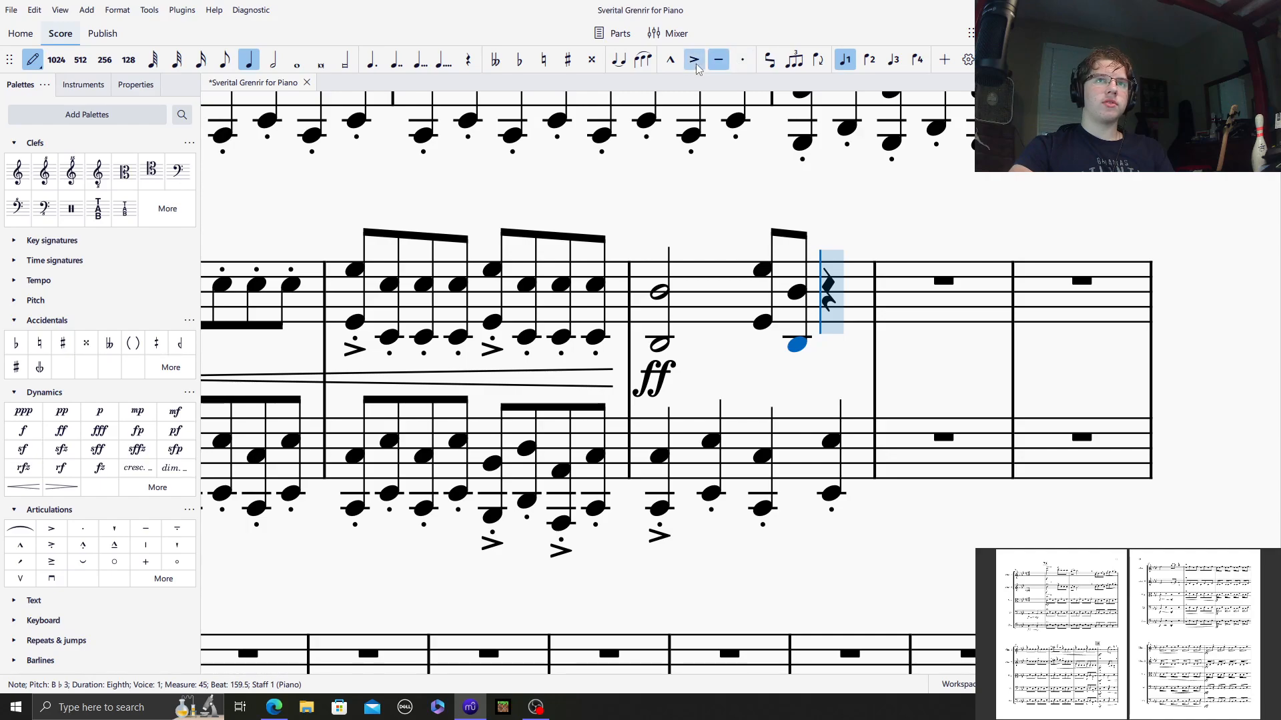
pyautogui.click(831, 294)
pyautogui.keyDown('shift'); pyautogui.click(835, 349); pyautogui.keyUp('shift')
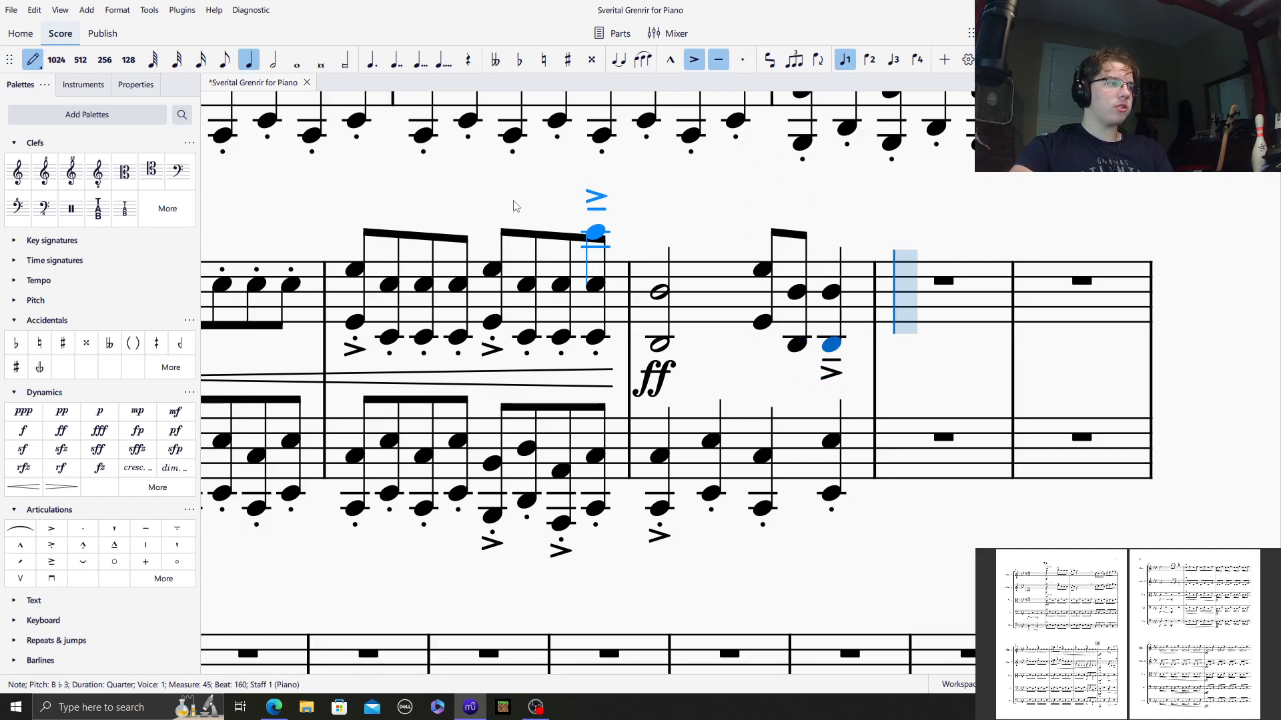
pyautogui.click(33, 61)
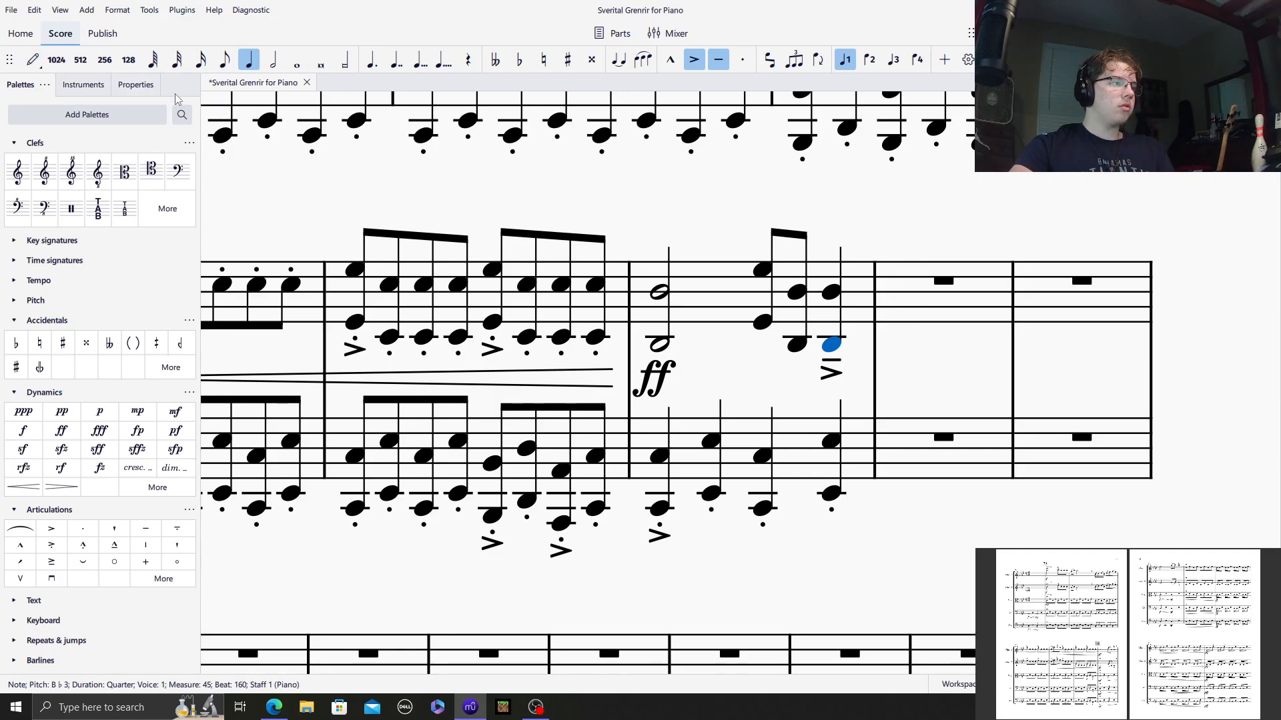
# Play back the score from measure 78 to measure 85 to check the new passage.
pyautogui.moveTo(285, 211); pyautogui.dragTo(949, 637)
pyautogui.moveTo(583, 299); pyautogui.dragTo(691, 202)
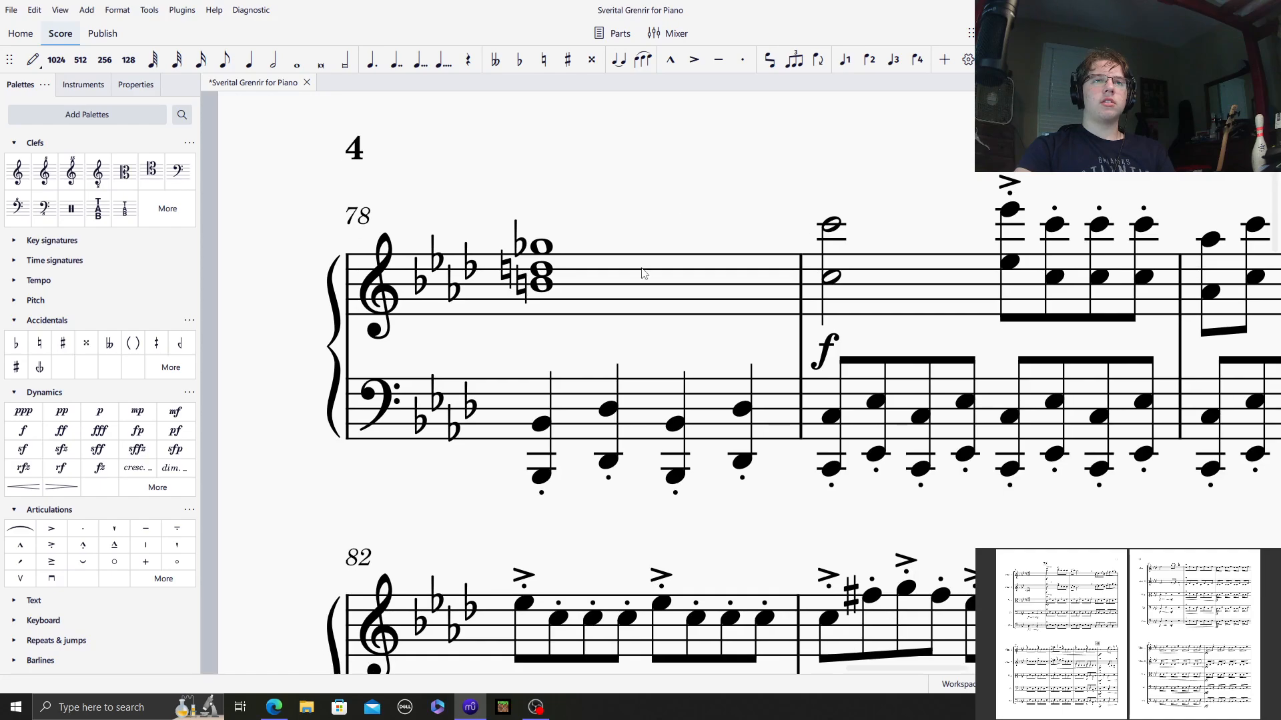
pyautogui.click(645, 275)
pyautogui.click(665, 220)
pyautogui.press('space')
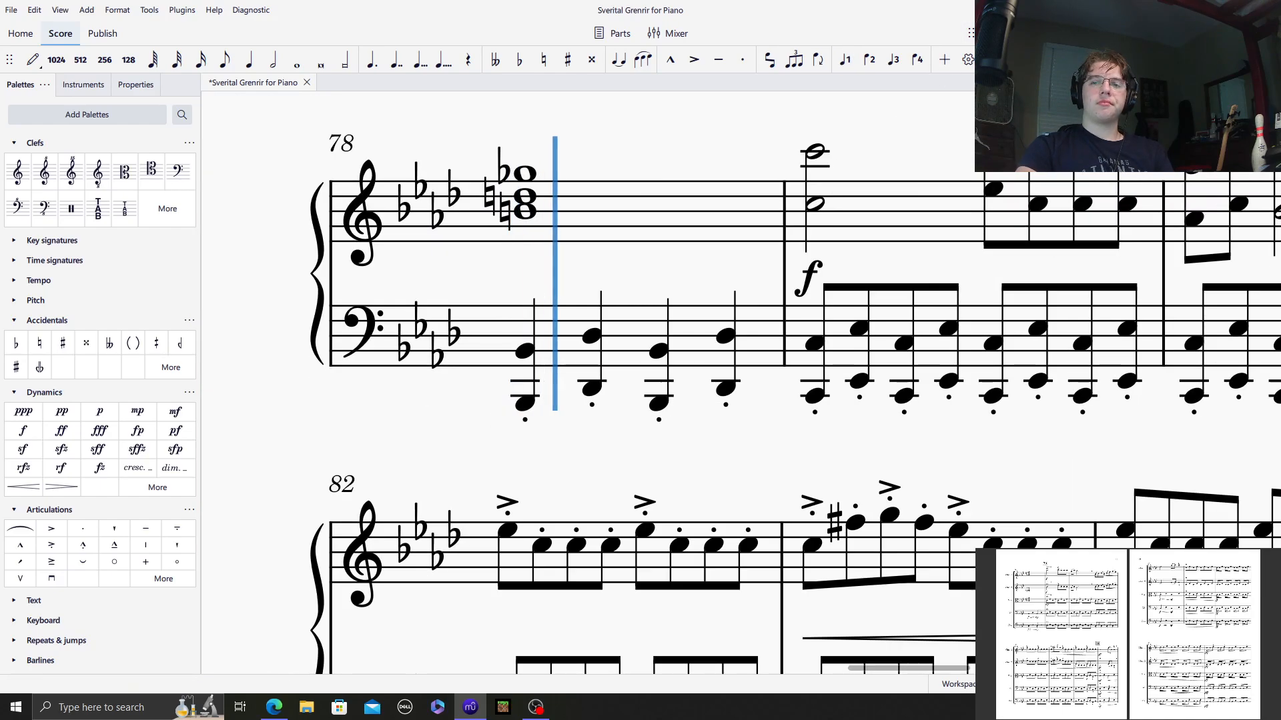
pyautogui.scroll(-5, 912, 398)
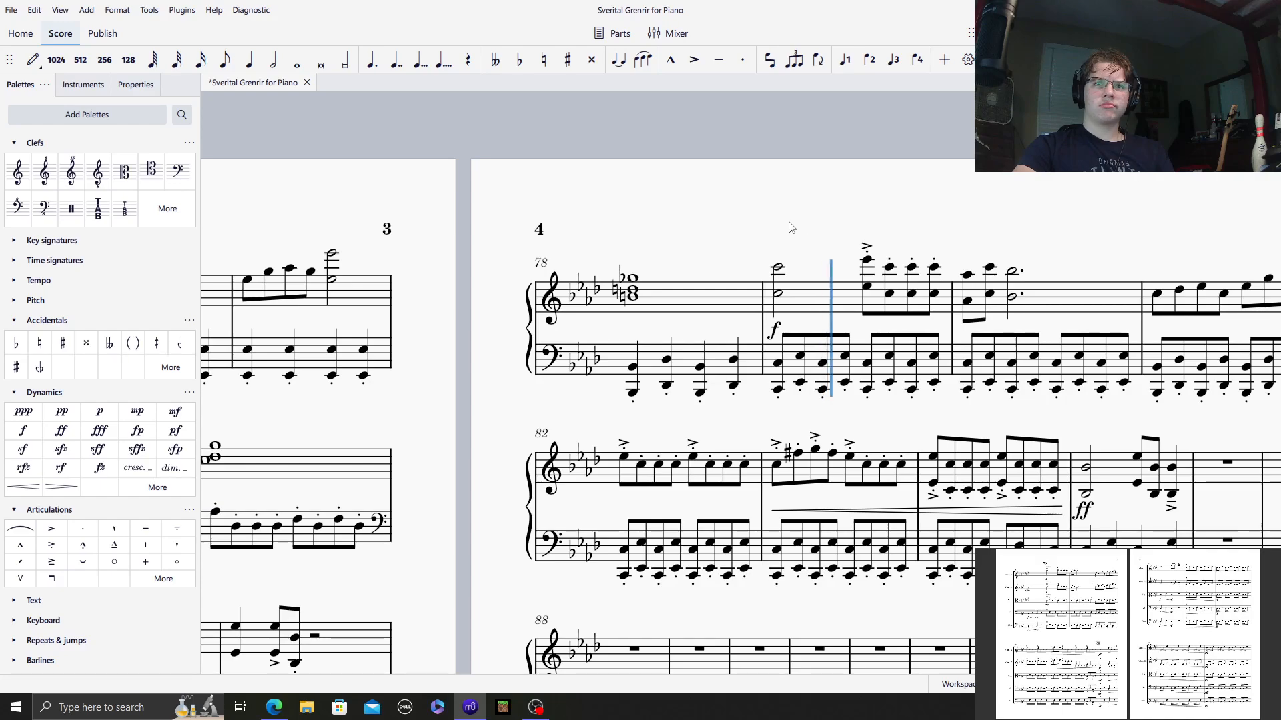
pyautogui.moveTo(829, 226); pyautogui.dragTo(632, 169)
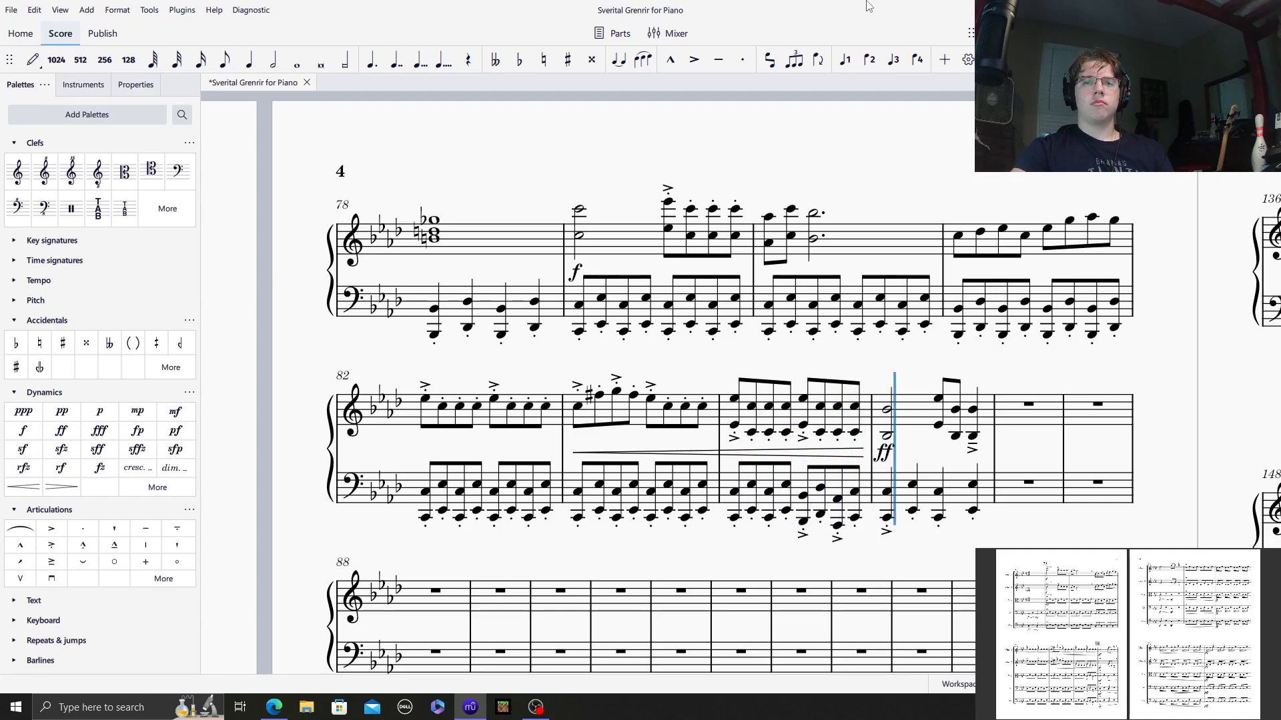
pyautogui.press('space')
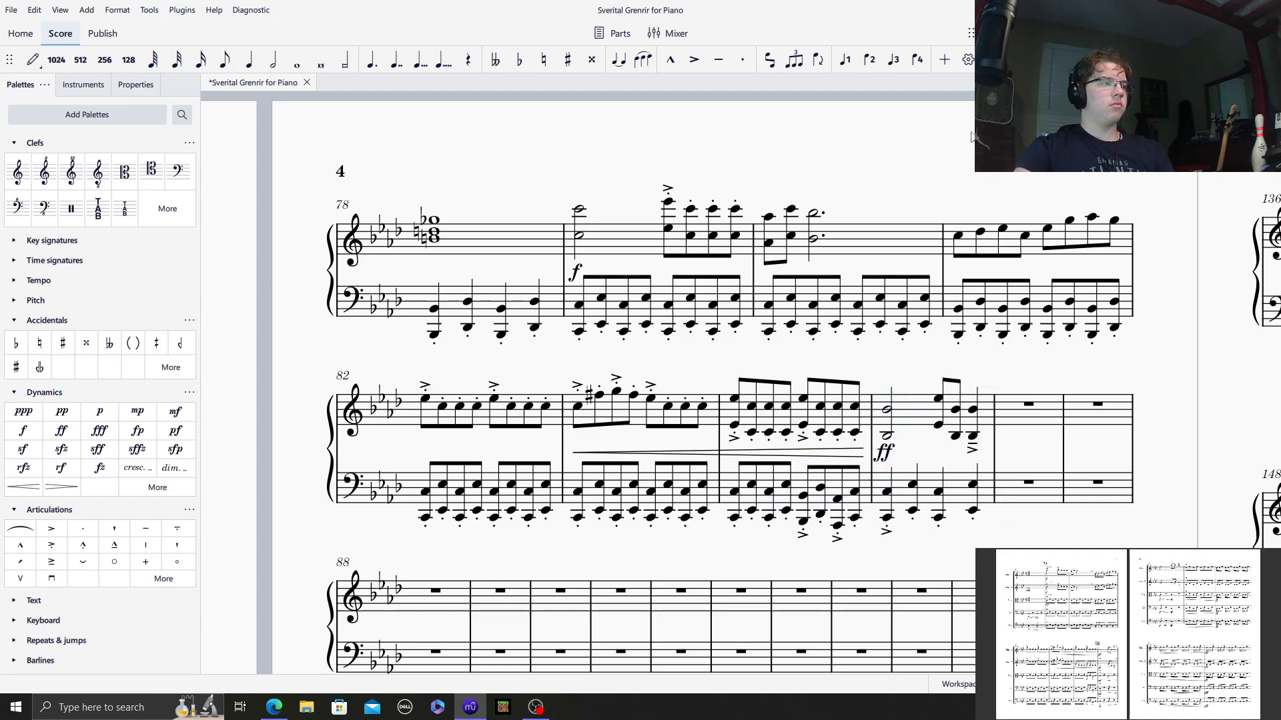
# Enter staccato quarter notes C2, E♭2, C2 and E♭2 in bass measure 86.
pyautogui.click(1010, 484)
pyautogui.moveTo(909, 372); pyautogui.dragTo(584, 299)
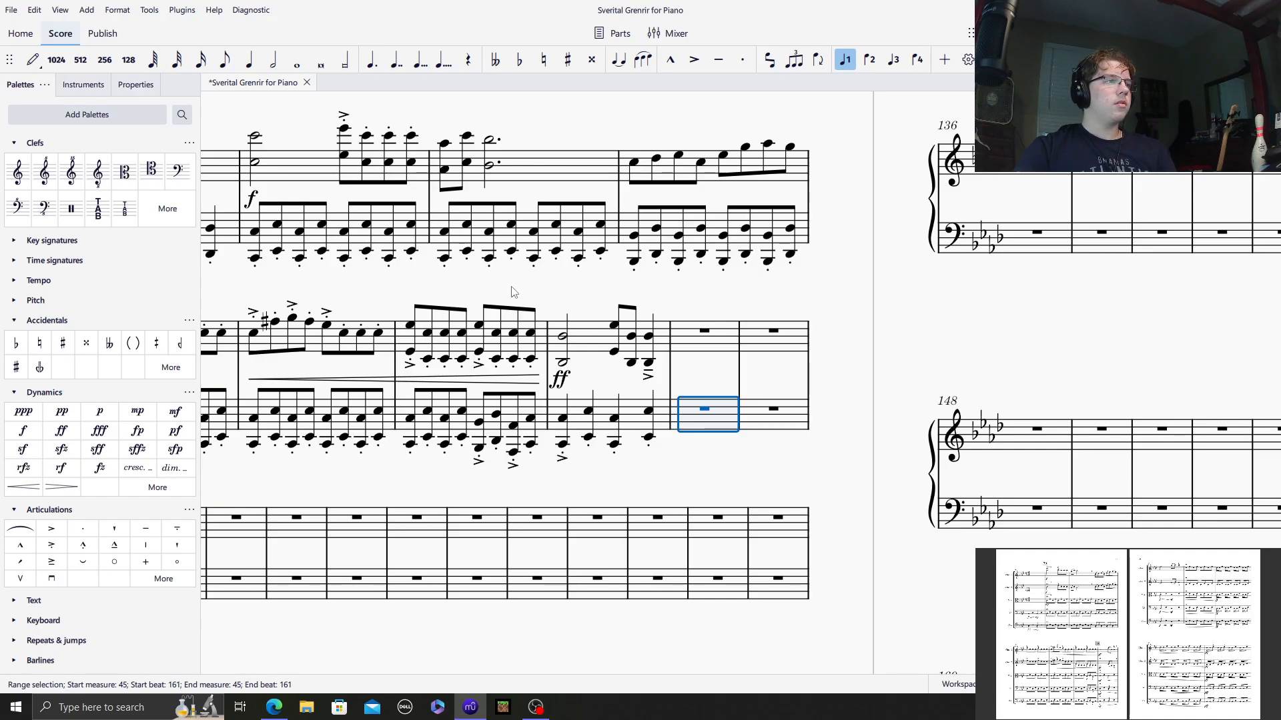
pyautogui.press('Escape')
pyautogui.scroll(5, 741, 386)
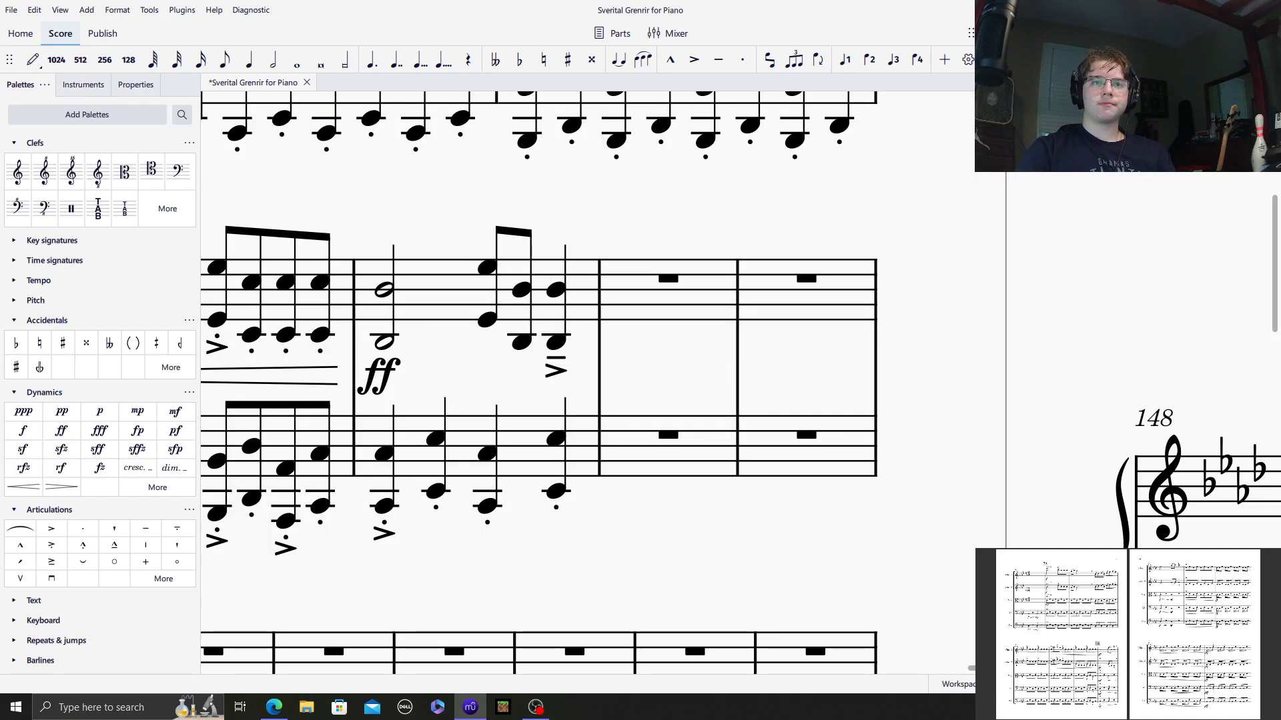
pyautogui.click(634, 423)
pyautogui.moveTo(592, 363)
pyautogui.mouseDown()
pyautogui.moveTo(709, 406)
pyautogui.moveTo(527, 293)
pyautogui.mouseUp()
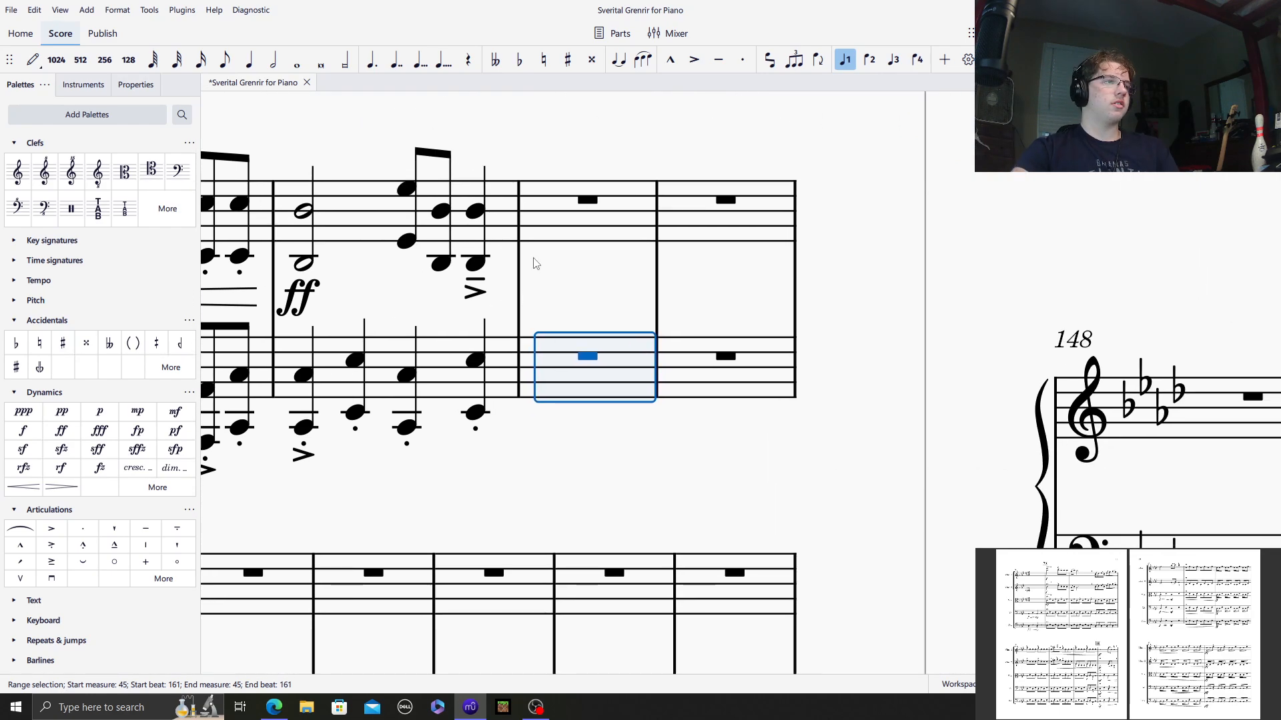
pyautogui.press('n')
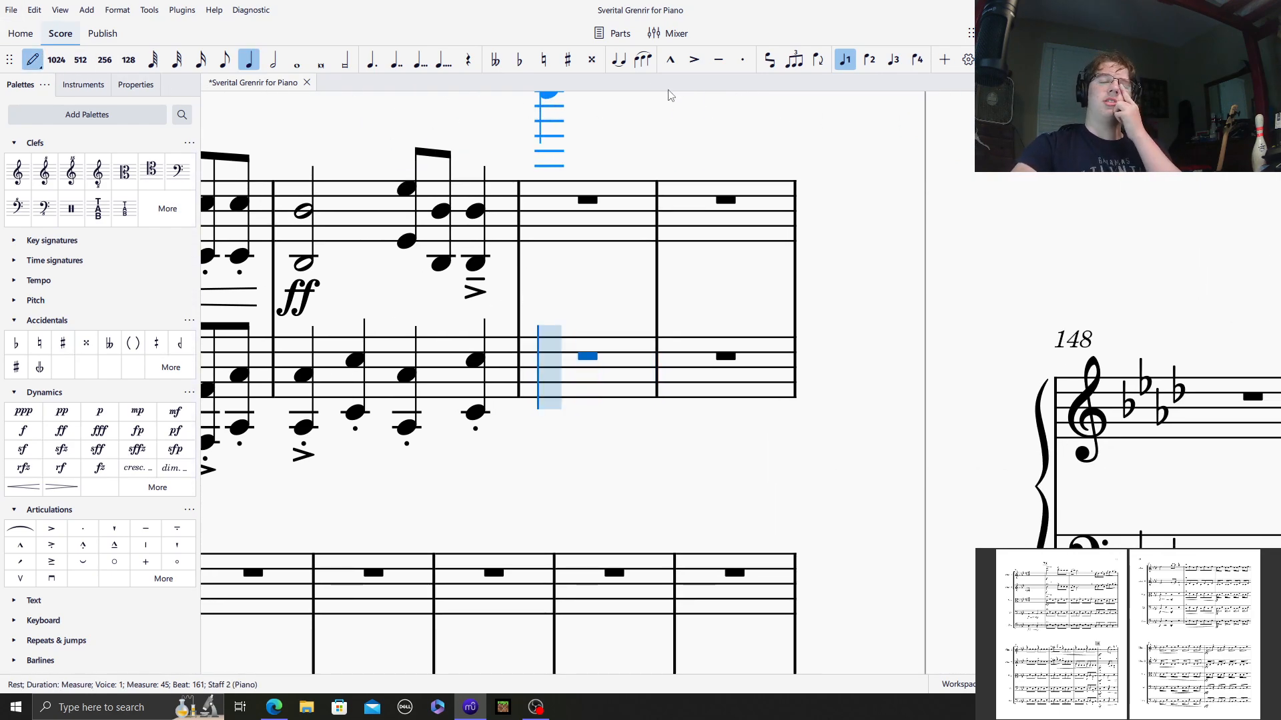
pyautogui.click(743, 62)
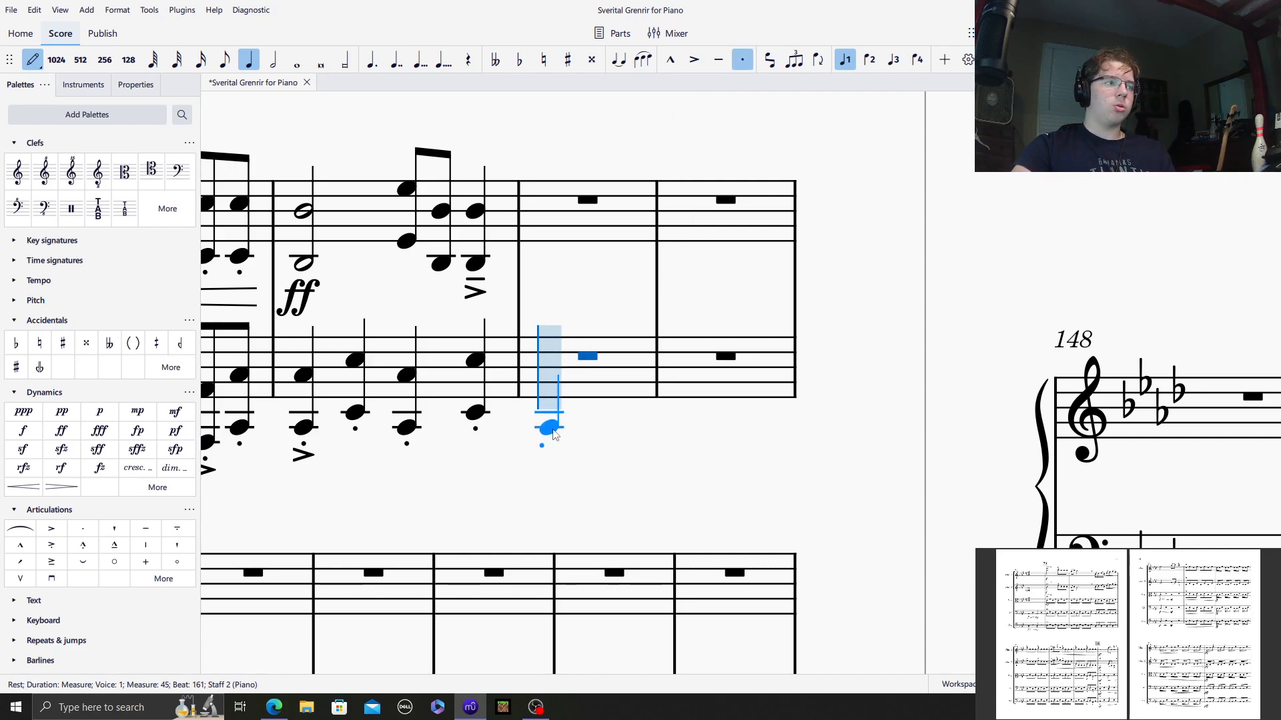
pyautogui.click(554, 433)
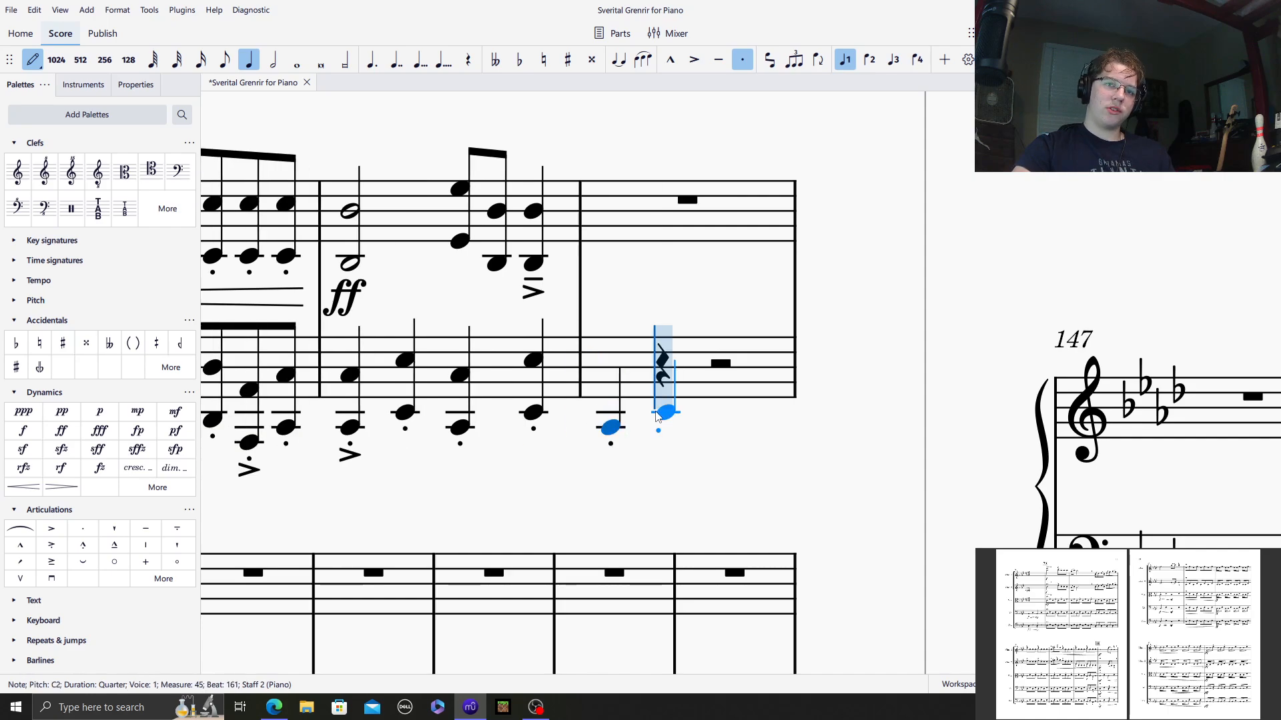
pyautogui.click(658, 415)
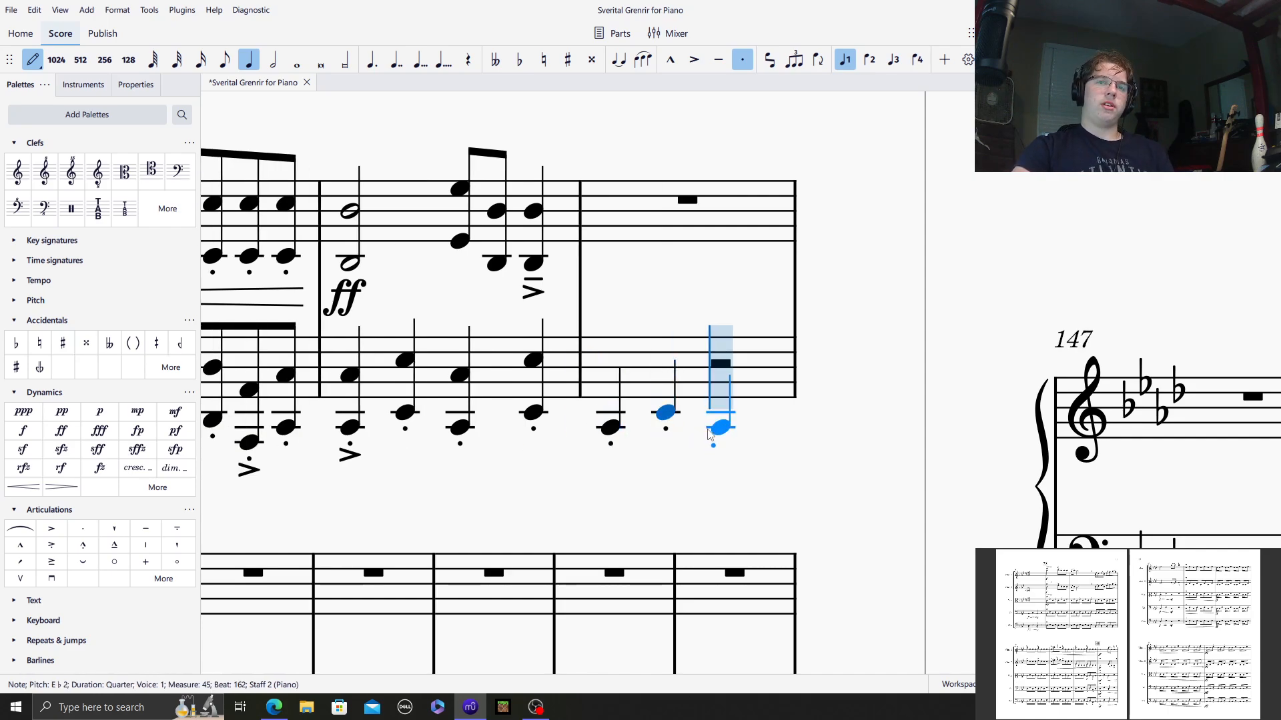
pyautogui.click(711, 430)
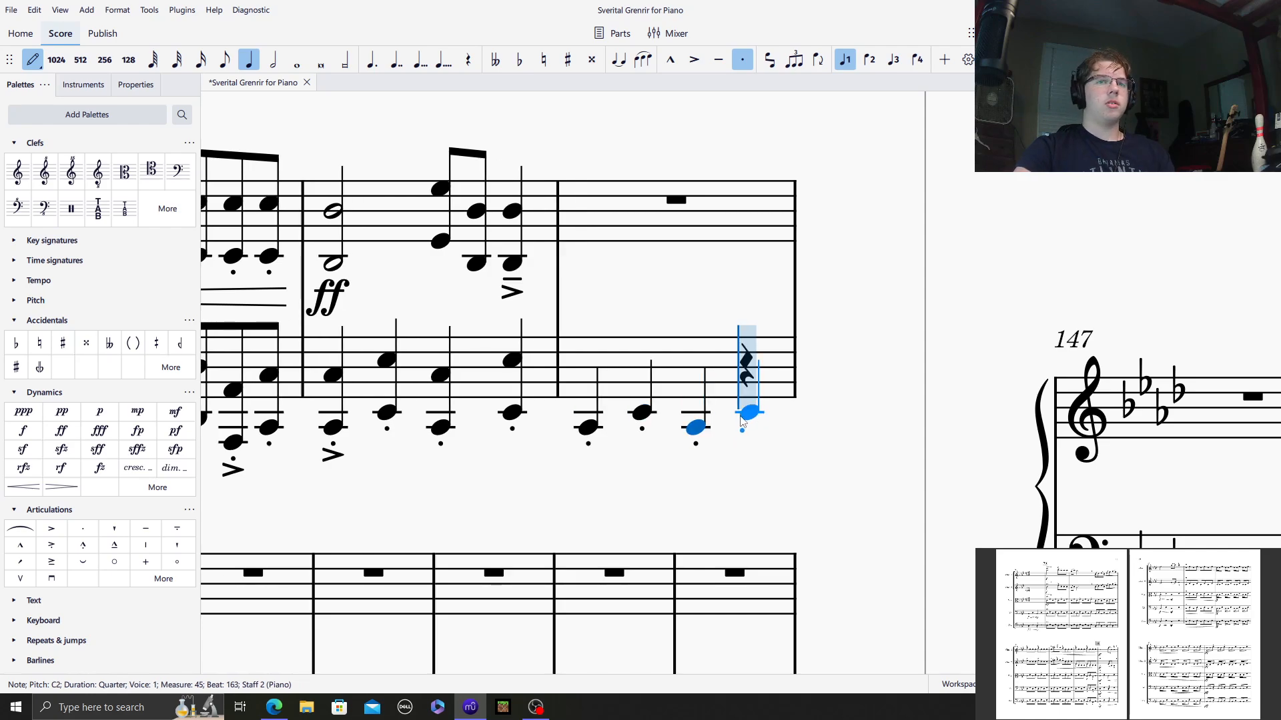
pyautogui.click(742, 419)
# Double the quarter notes of bass measure 86 an octave higher with C3 and E♭3 in alternation.
pyautogui.scroll(2, 572, 374)
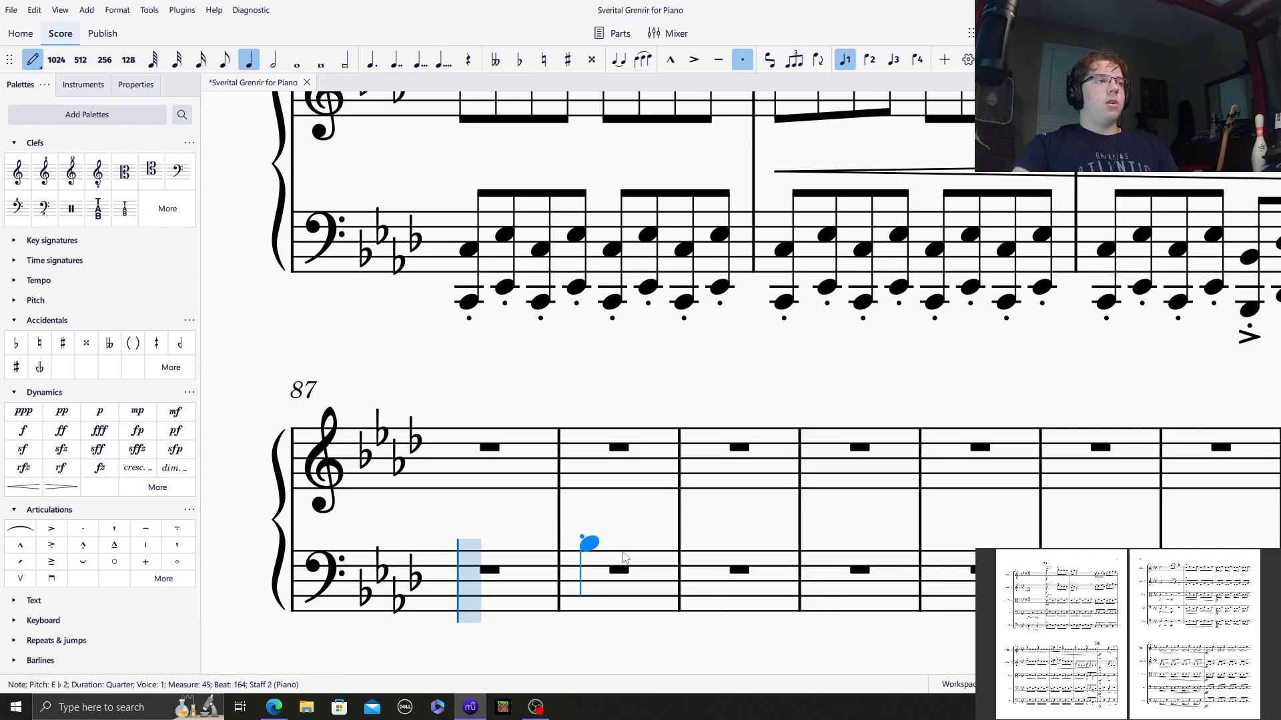
pyautogui.scroll(1, 625, 557)
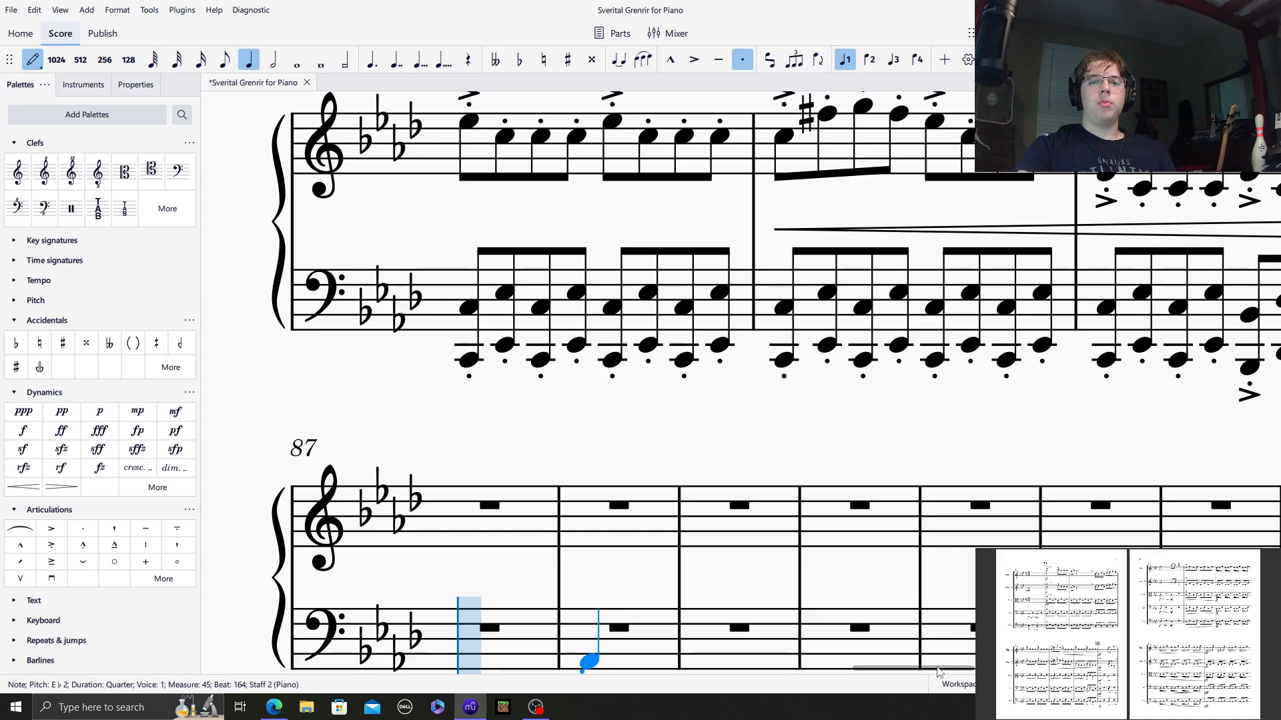
pyautogui.moveTo(937, 667); pyautogui.dragTo(1029, 668)
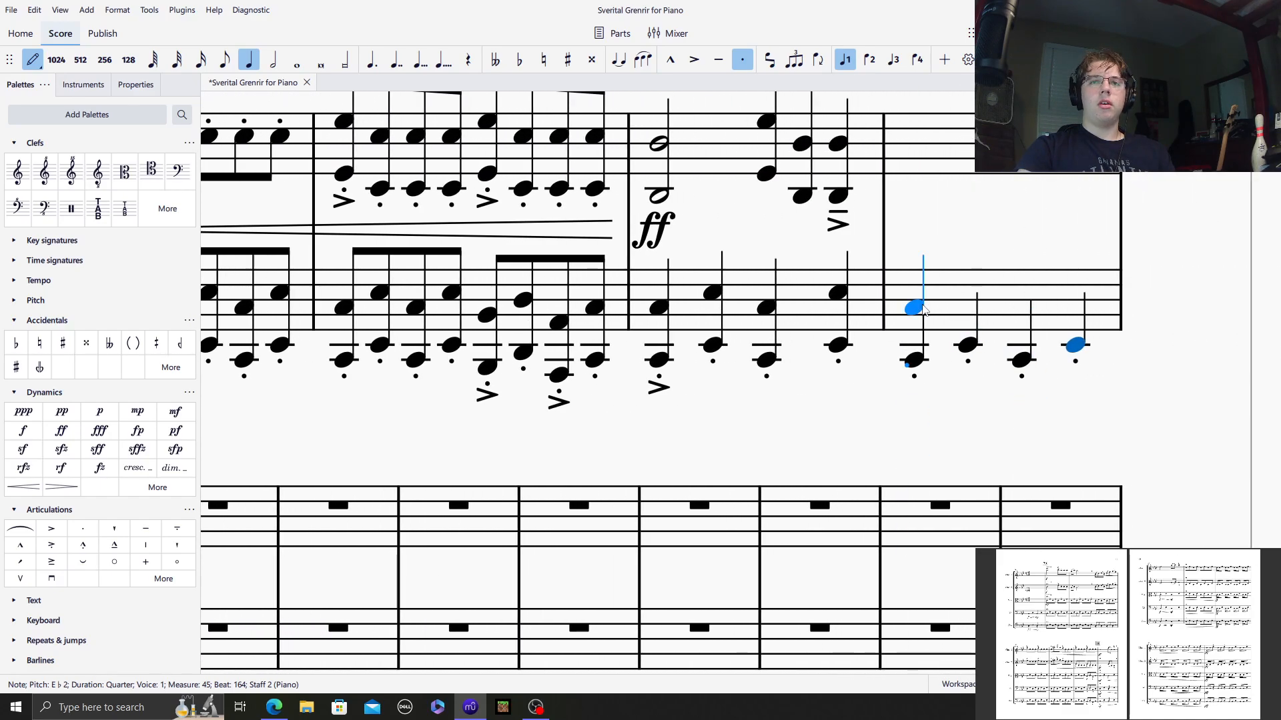
pyautogui.click(924, 308)
pyautogui.click(1051, 388)
pyautogui.click(1104, 367)
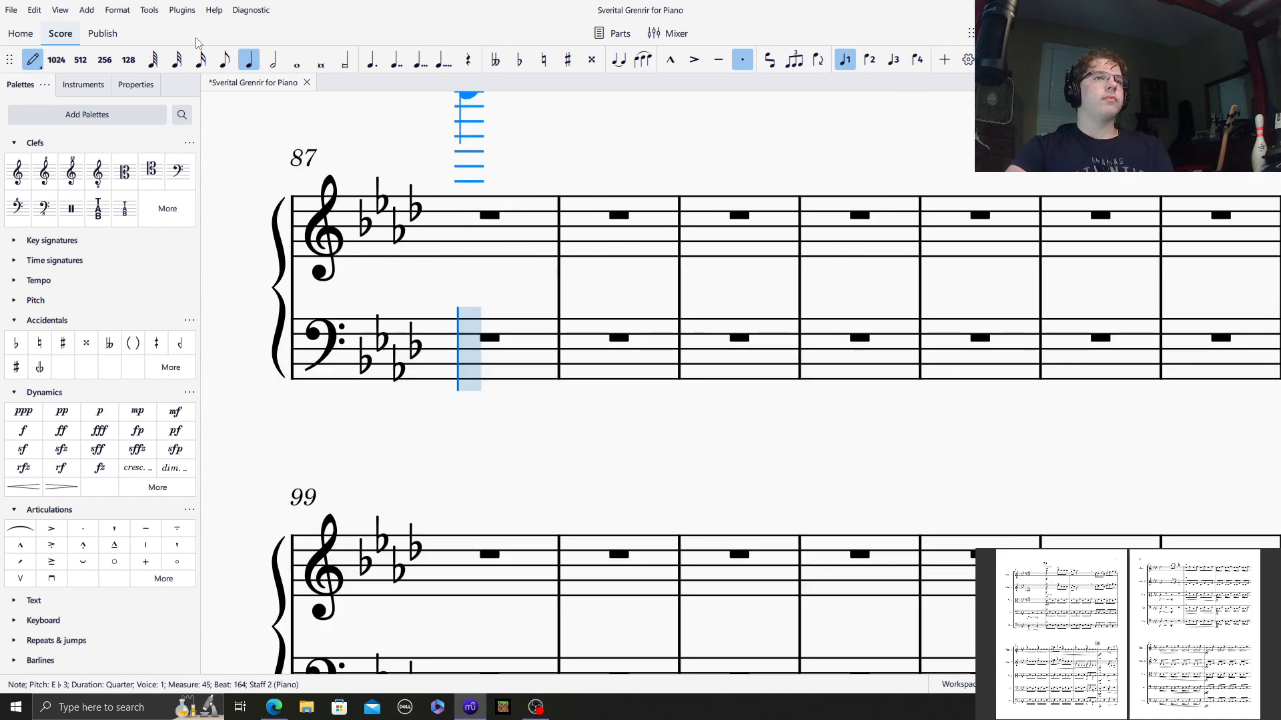
# Fill bass measure 87 with eight staccato eighth notes alternating C2 and E♭2.
pyautogui.press('4')
pyautogui.click(465, 415)
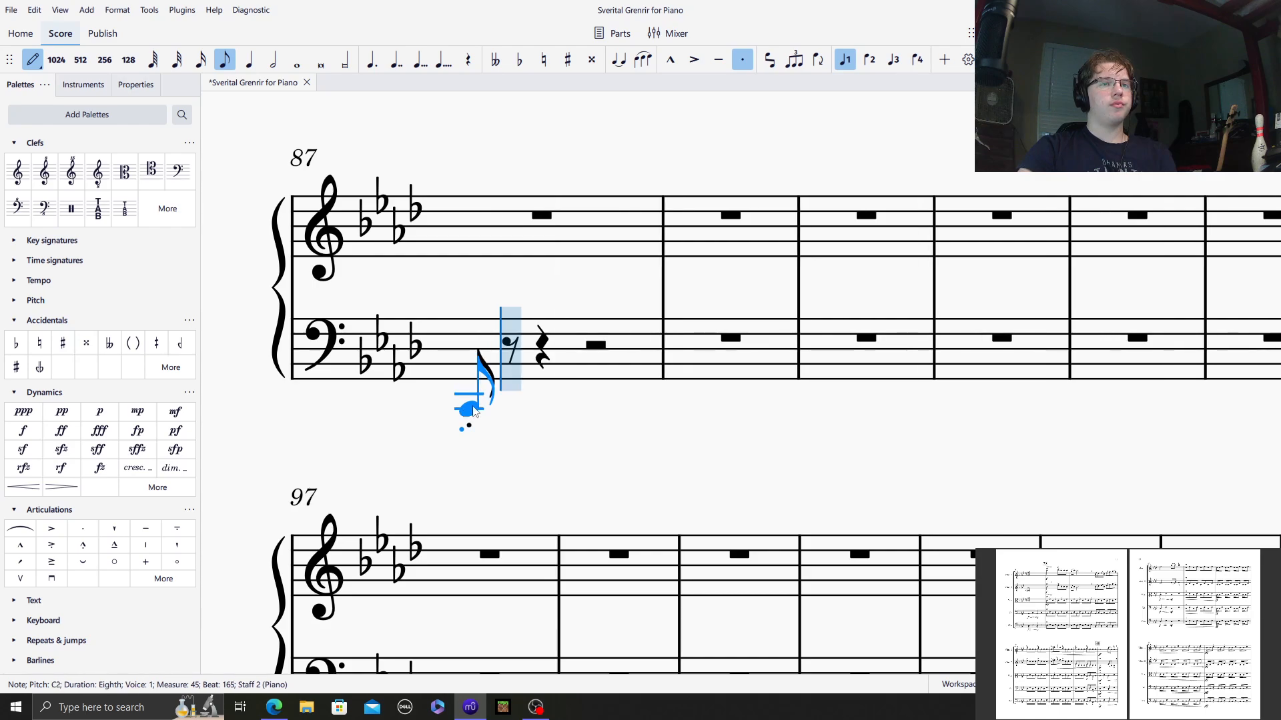
pyautogui.click(506, 393)
pyautogui.click(542, 412)
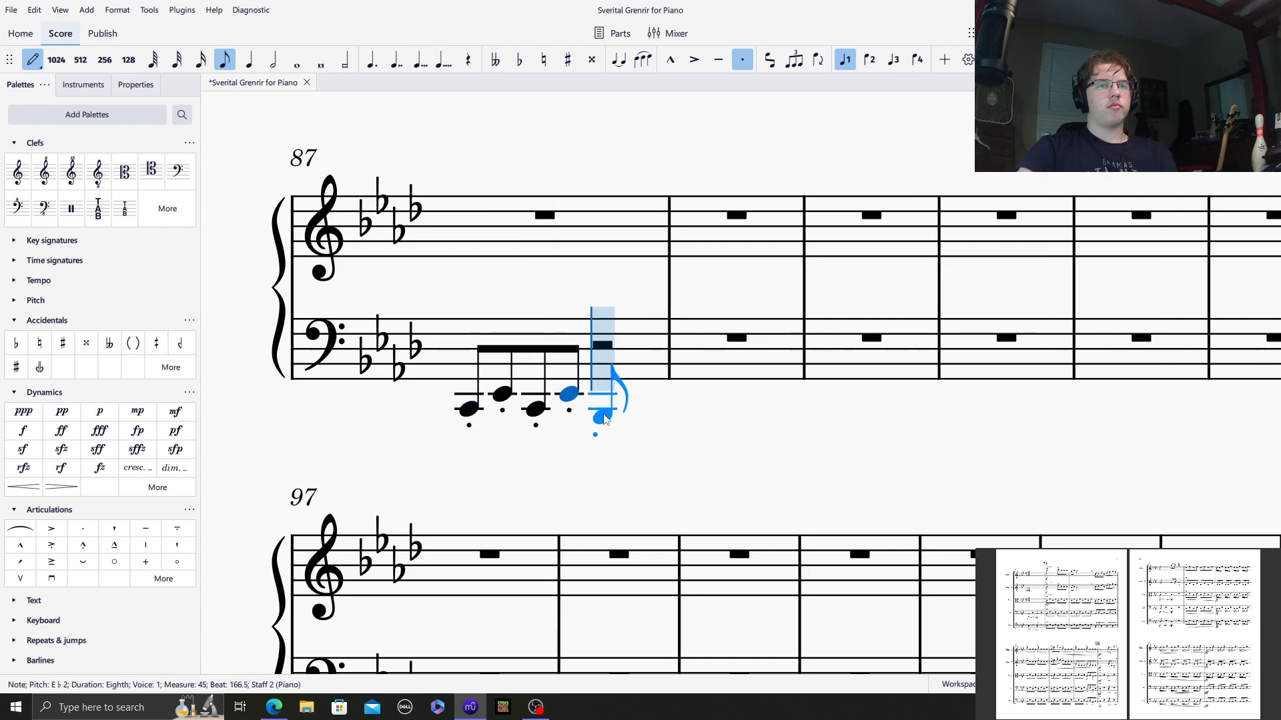
pyautogui.click(577, 395)
pyautogui.click(609, 412)
pyautogui.click(645, 394)
pyautogui.click(681, 409)
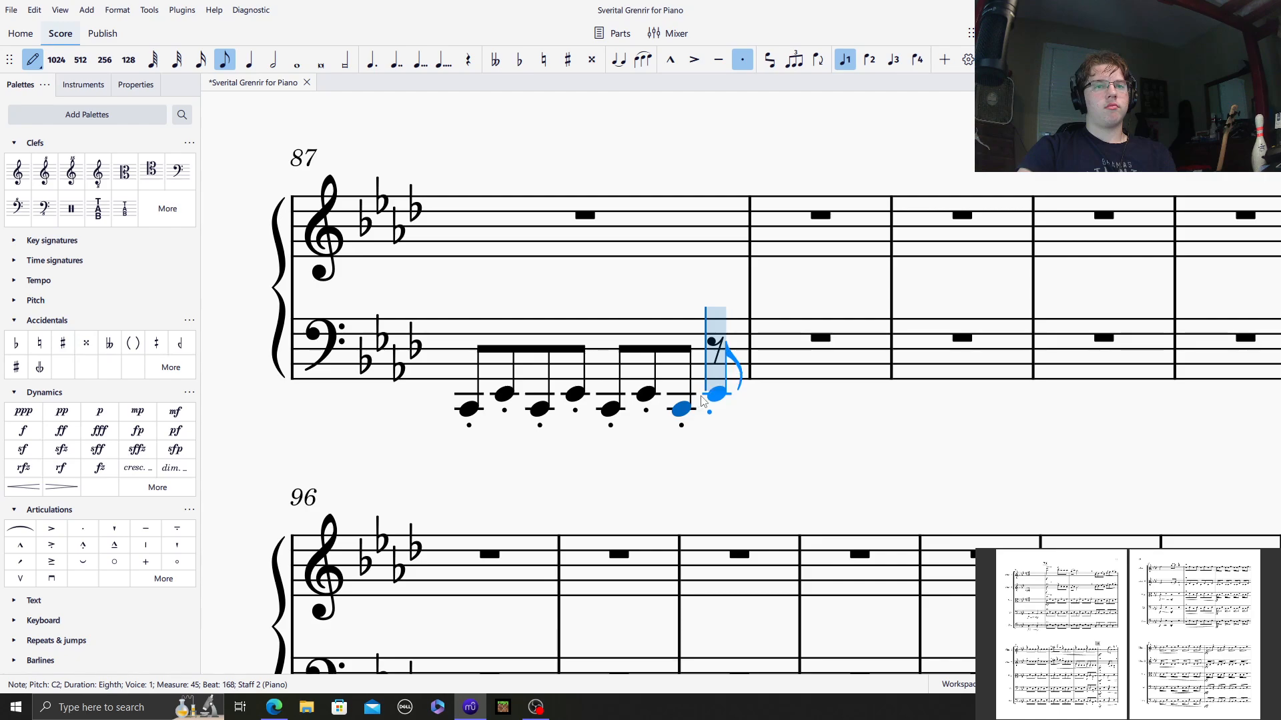
pyautogui.click(716, 395)
# Double the eighth notes of bass measure 87 an octave higher with alternating C3 and E♭3, and leave note input.
pyautogui.keyDown('shift'); pyautogui.click(469, 357); pyautogui.keyUp('shift')
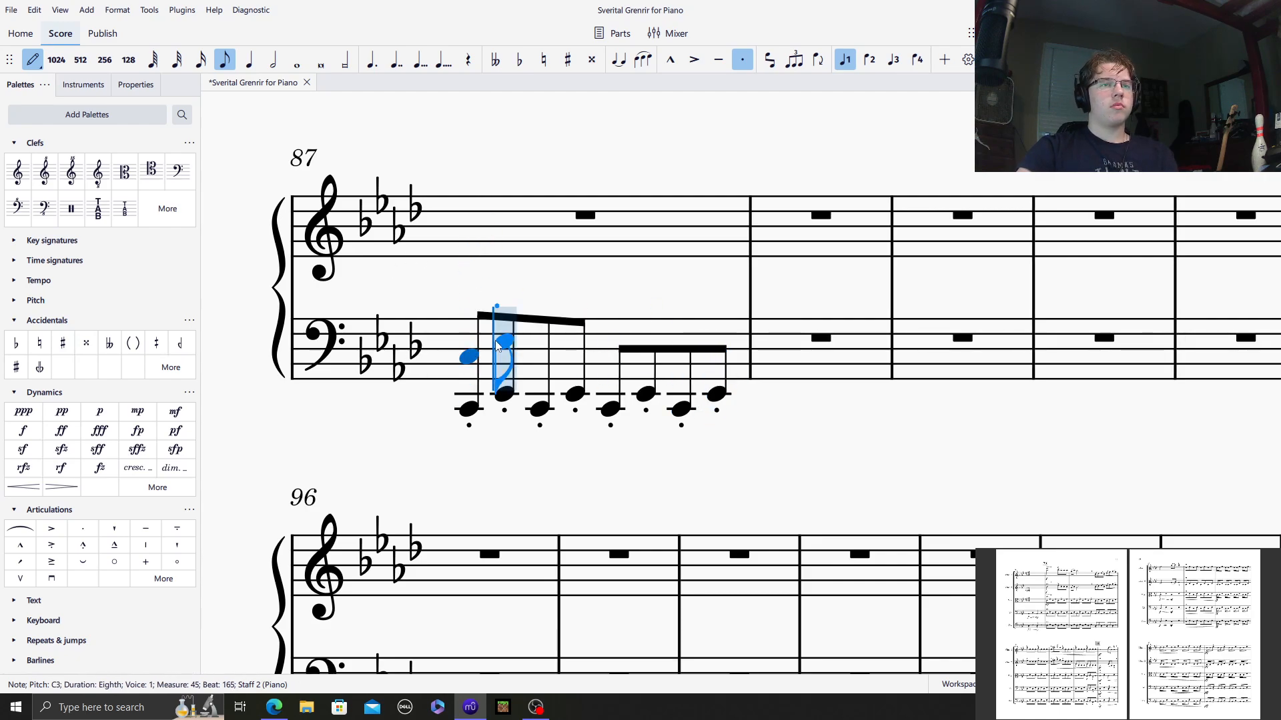
pyautogui.keyDown('shift'); pyautogui.click(504, 342); pyautogui.keyUp('shift')
pyautogui.keyDown('shift'); pyautogui.click(540, 358); pyautogui.keyUp('shift')
pyautogui.keyDown('shift'); pyautogui.click(575, 343); pyautogui.keyUp('shift')
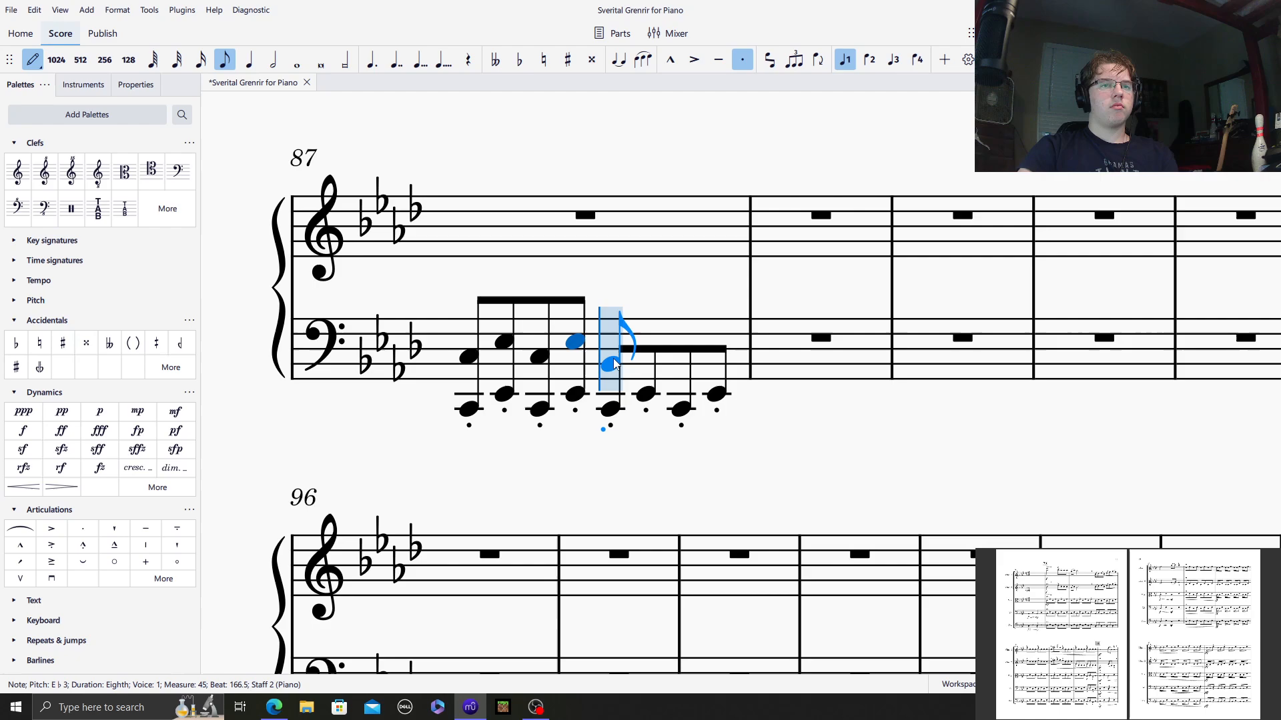
pyautogui.keyDown('shift'); pyautogui.click(609, 357); pyautogui.keyUp('shift')
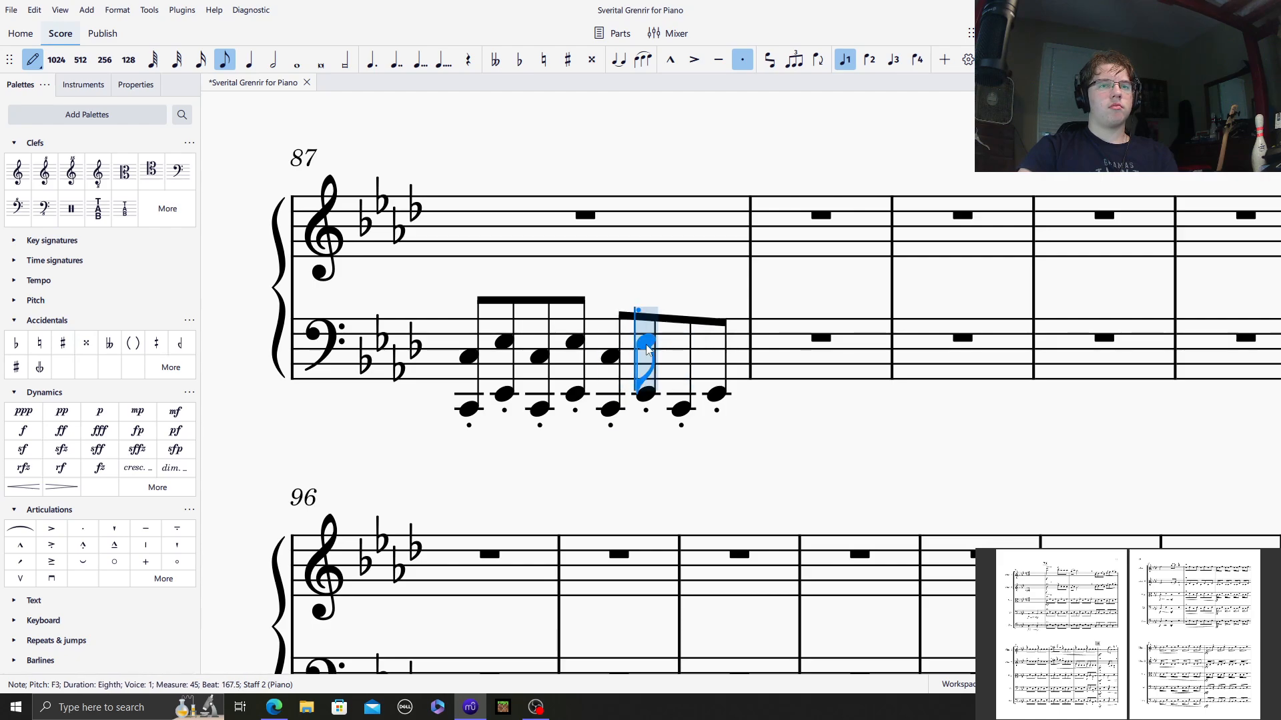
pyautogui.keyDown('shift'); pyautogui.click(644, 342); pyautogui.keyUp('shift')
pyautogui.keyDown('shift'); pyautogui.click(681, 356); pyautogui.keyUp('shift')
pyautogui.keyDown('shift'); pyautogui.click(716, 342); pyautogui.keyUp('shift')
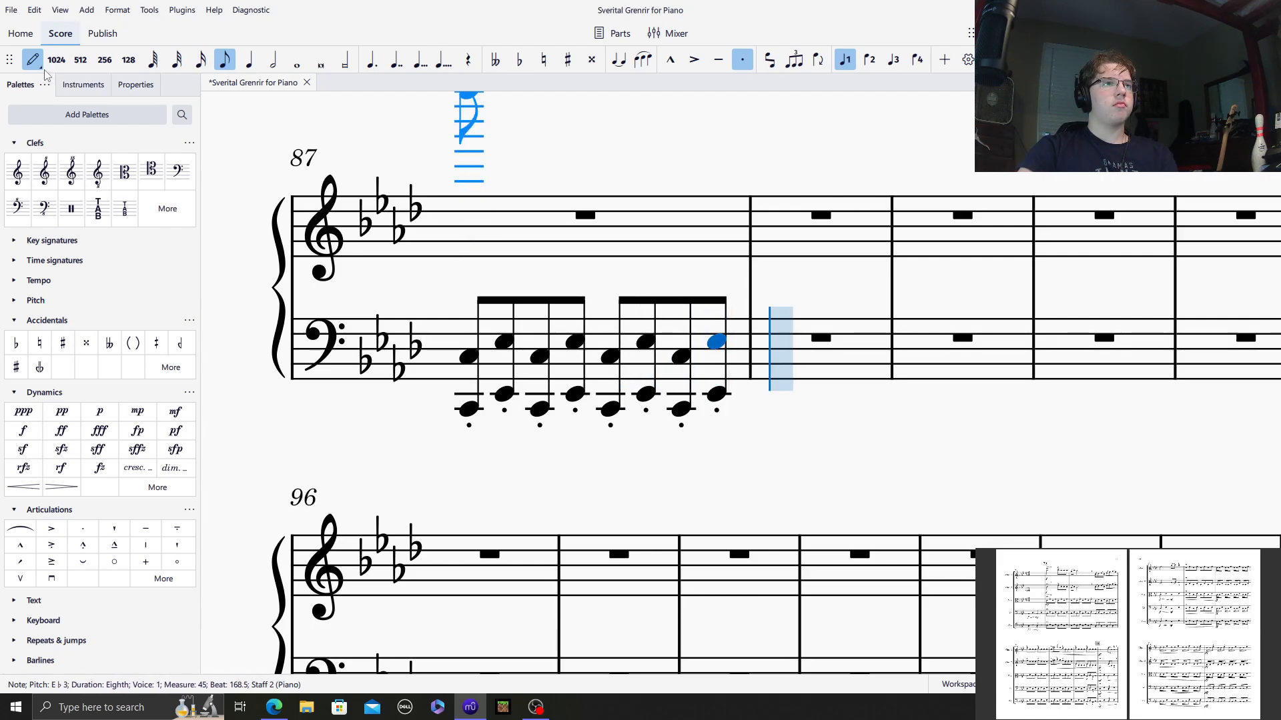
pyautogui.press('Escape')
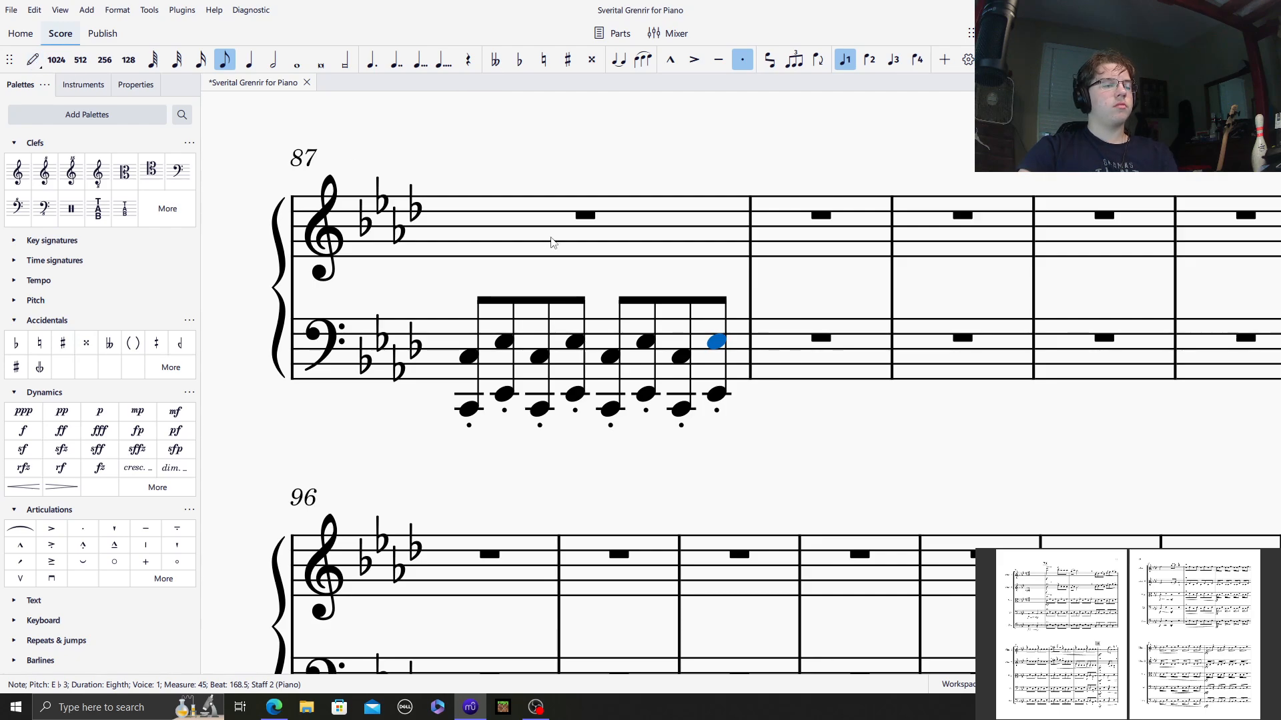
# Enter a pair of sixteenth-note C2s without articulation at the start of each beat in bass measure 88.
pyautogui.moveTo(831, 284); pyautogui.dragTo(694, 238)
pyautogui.click(669, 299)
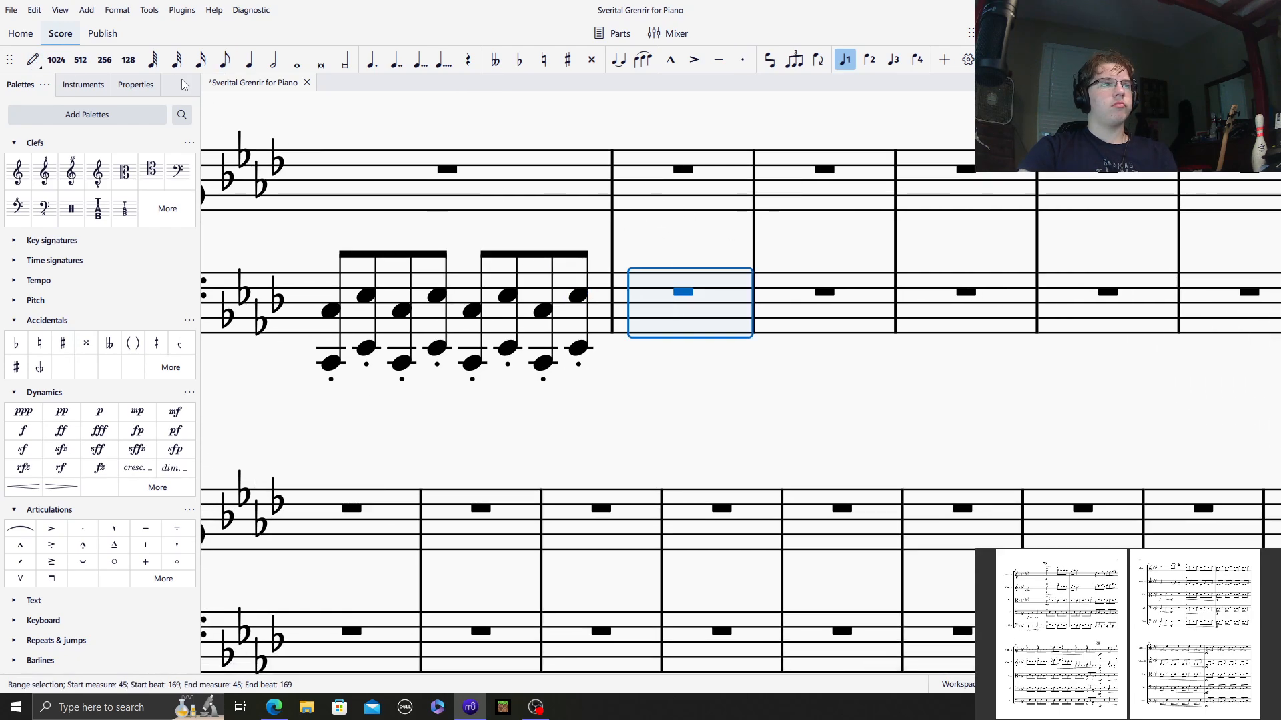
pyautogui.click(37, 60)
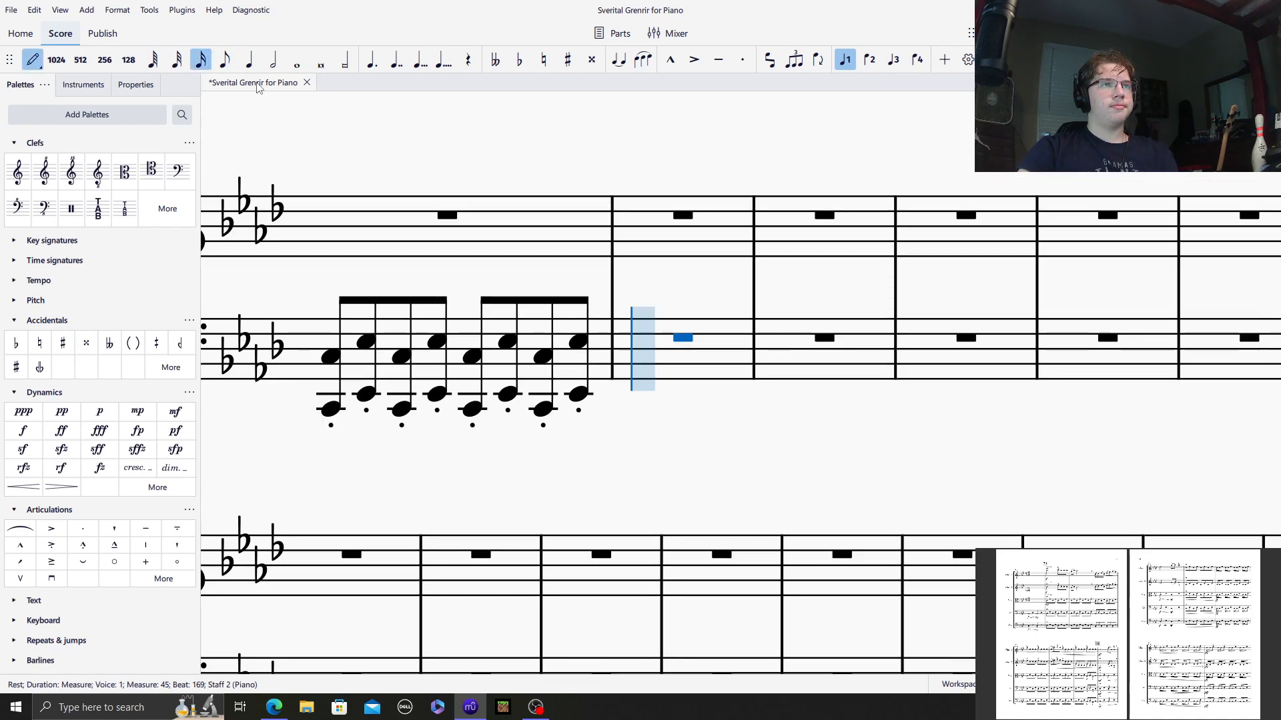
pyautogui.click(630, 411)
pyautogui.click(684, 410)
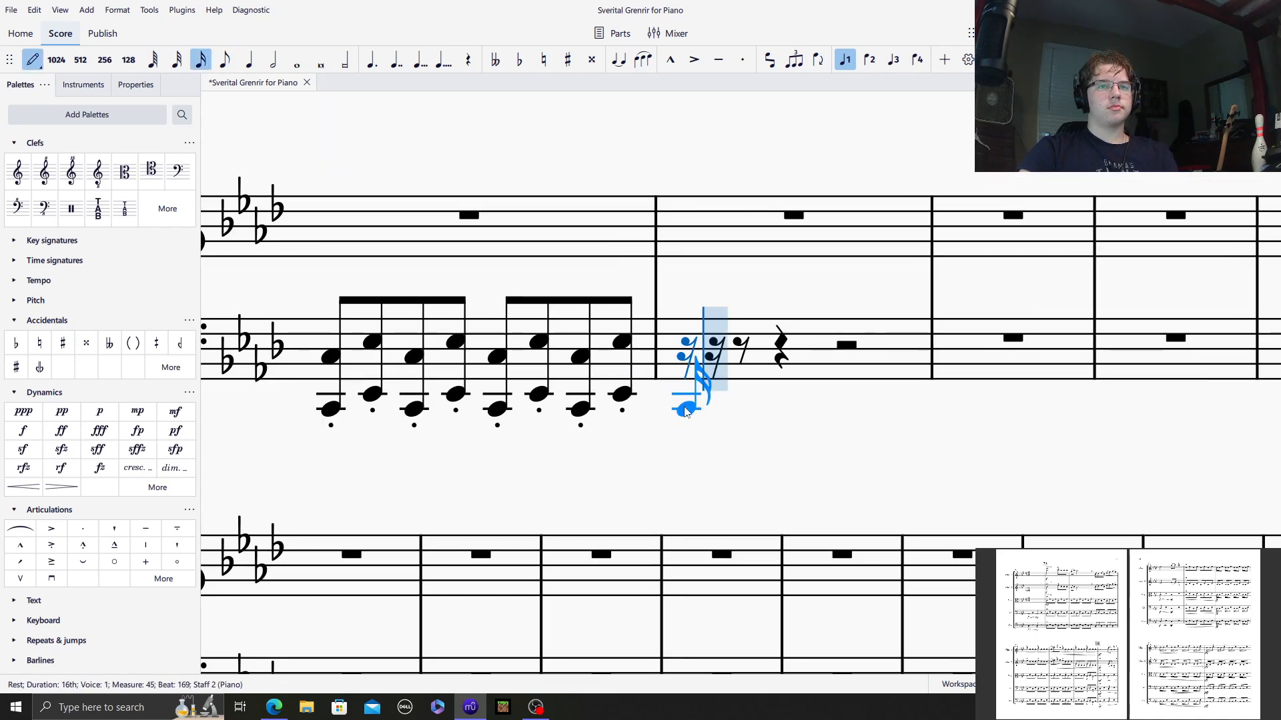
pyautogui.click(784, 410)
pyautogui.click(827, 410)
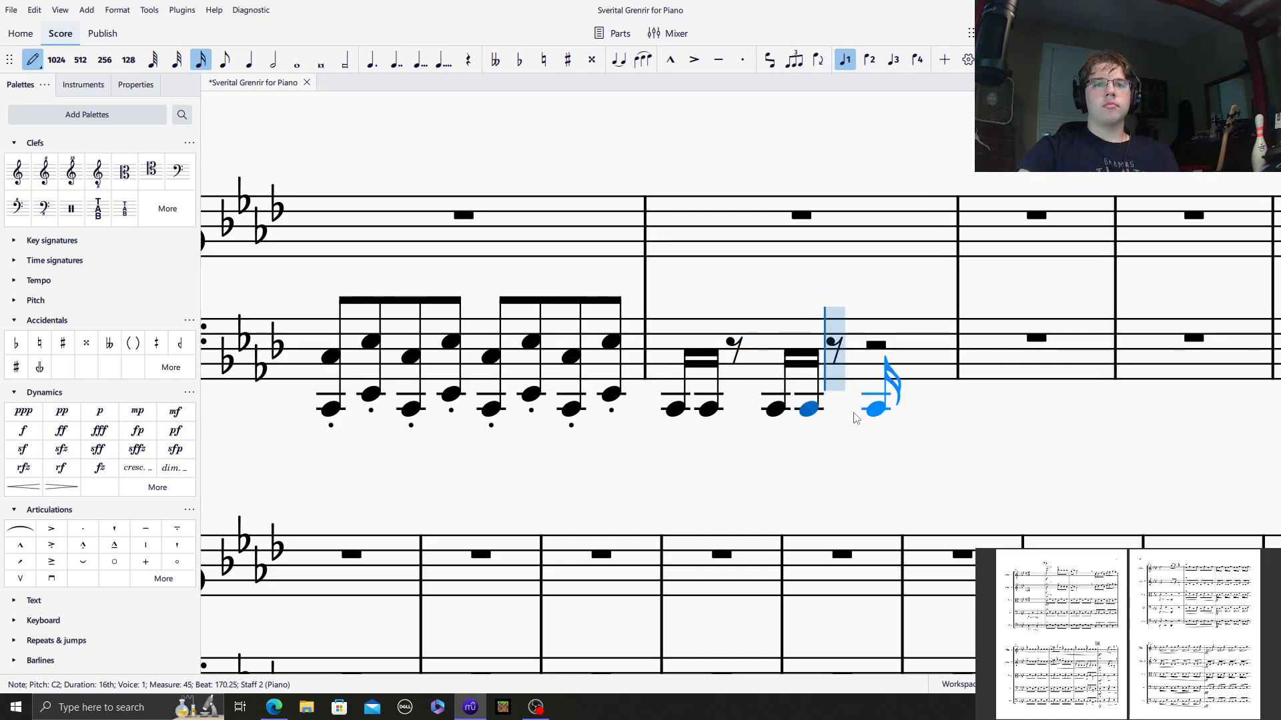
pyautogui.click(907, 413)
pyautogui.click(948, 410)
pyautogui.click(998, 410)
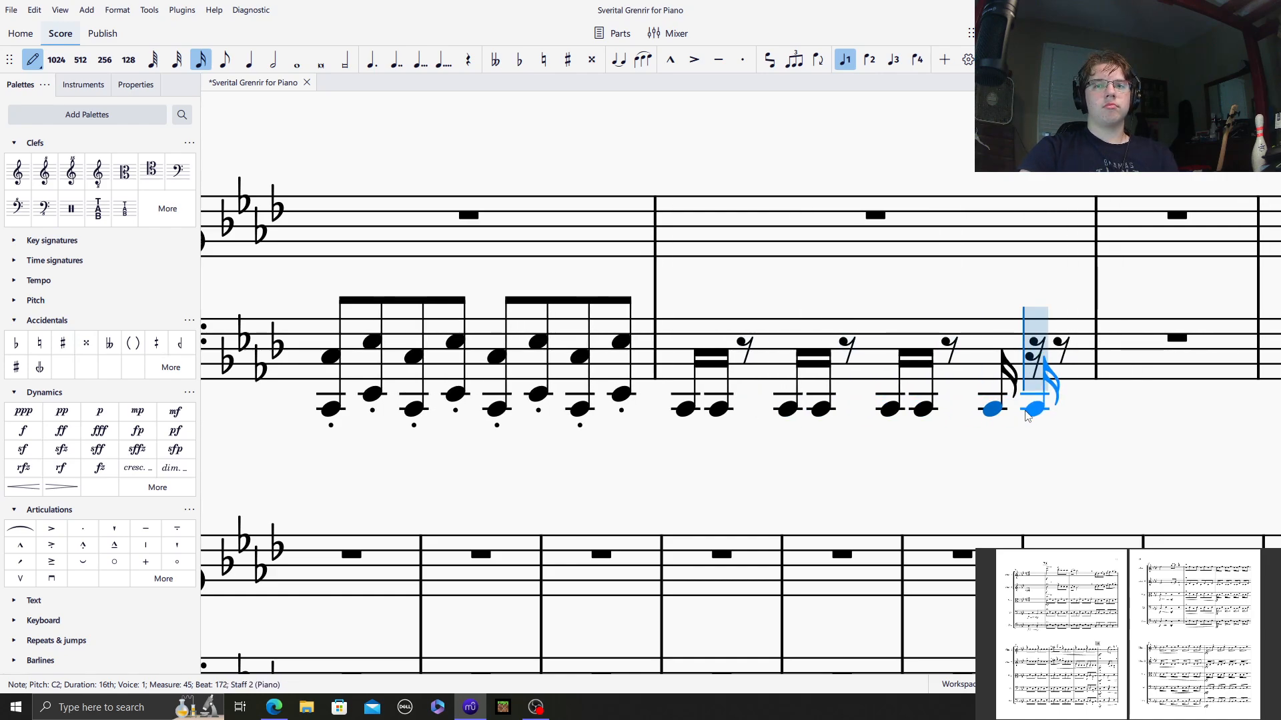
pyautogui.click(1031, 410)
# Double all the sixteenth-note pairs in bass measure 88 an octave higher with C3.
pyautogui.click(688, 358)
pyautogui.click(721, 359)
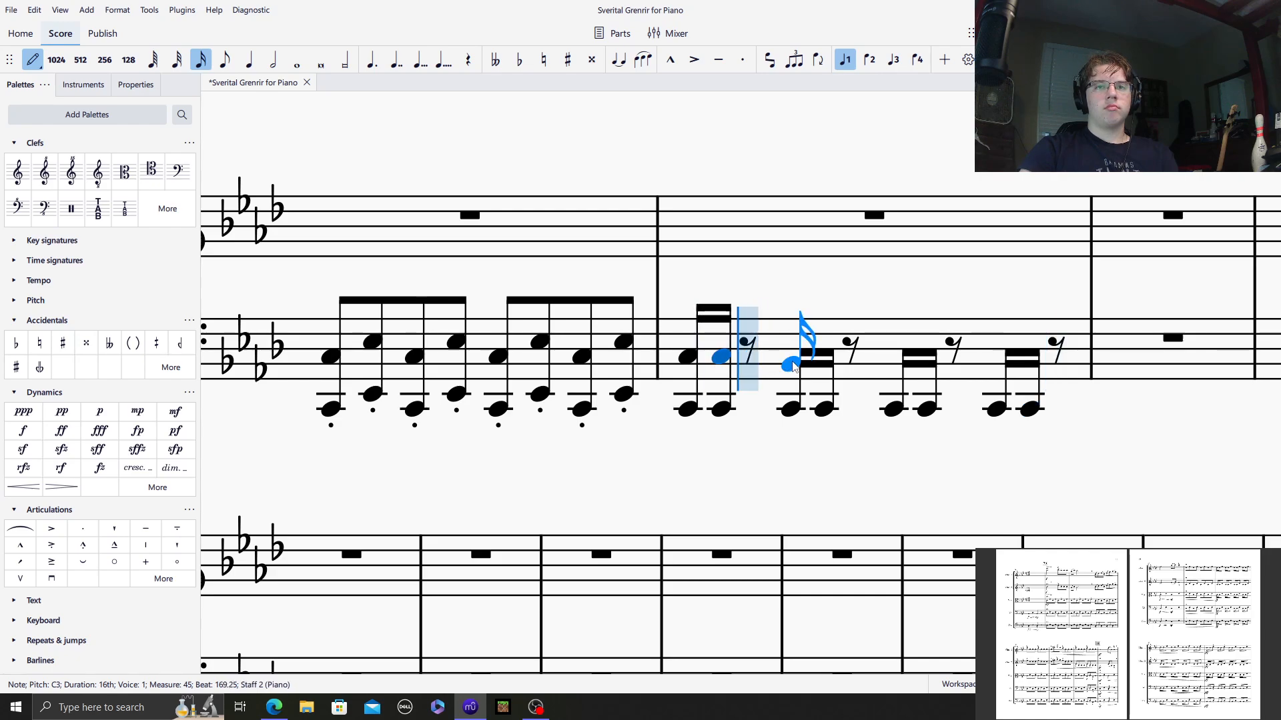
pyautogui.click(791, 358)
pyautogui.click(824, 358)
pyautogui.click(893, 358)
pyautogui.click(927, 358)
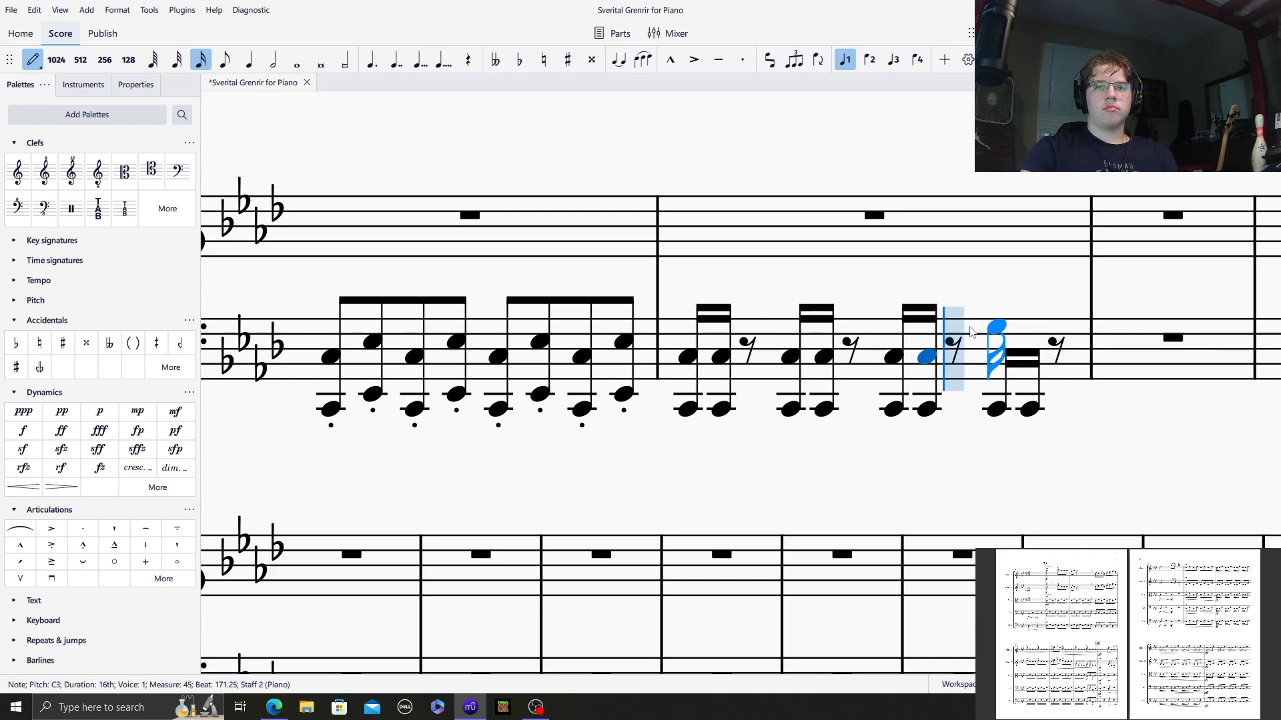
pyautogui.click(1030, 358)
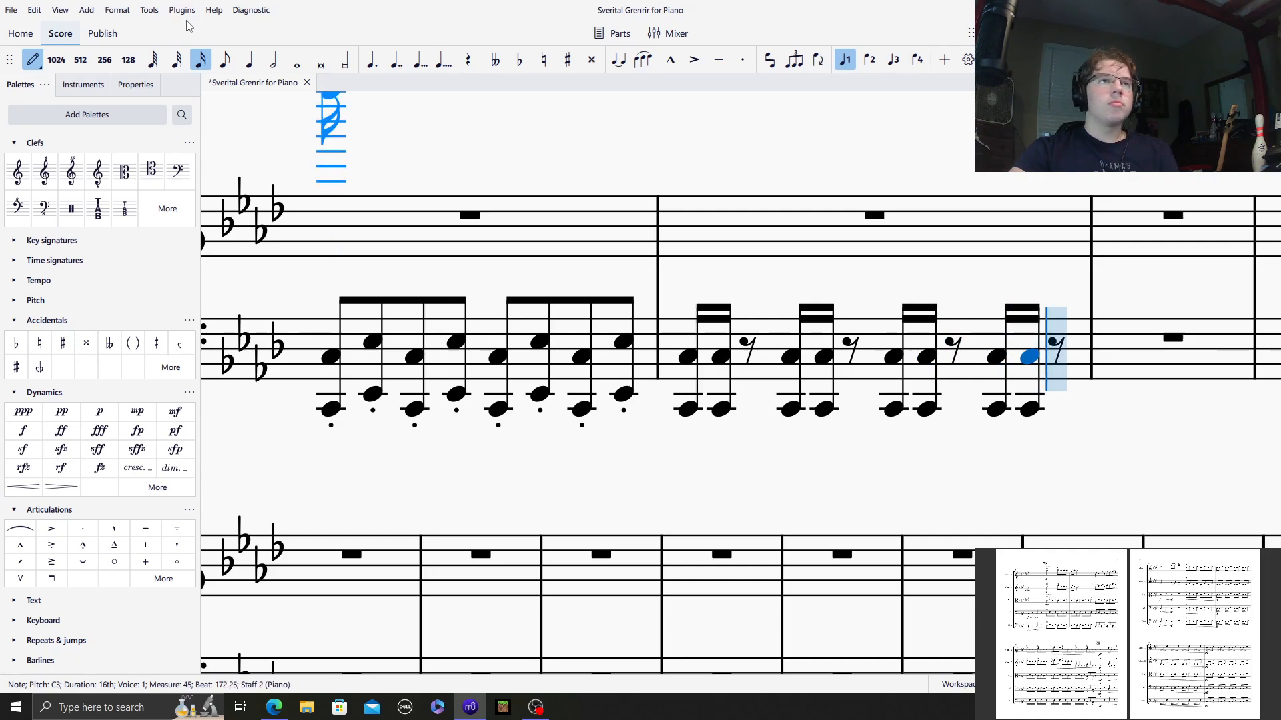
# Complete each beat of bass measure 88 with a staccato eighth-note E♭3 after the sixteenth-note pair.
pyautogui.click(225, 59)
pyautogui.click(742, 60)
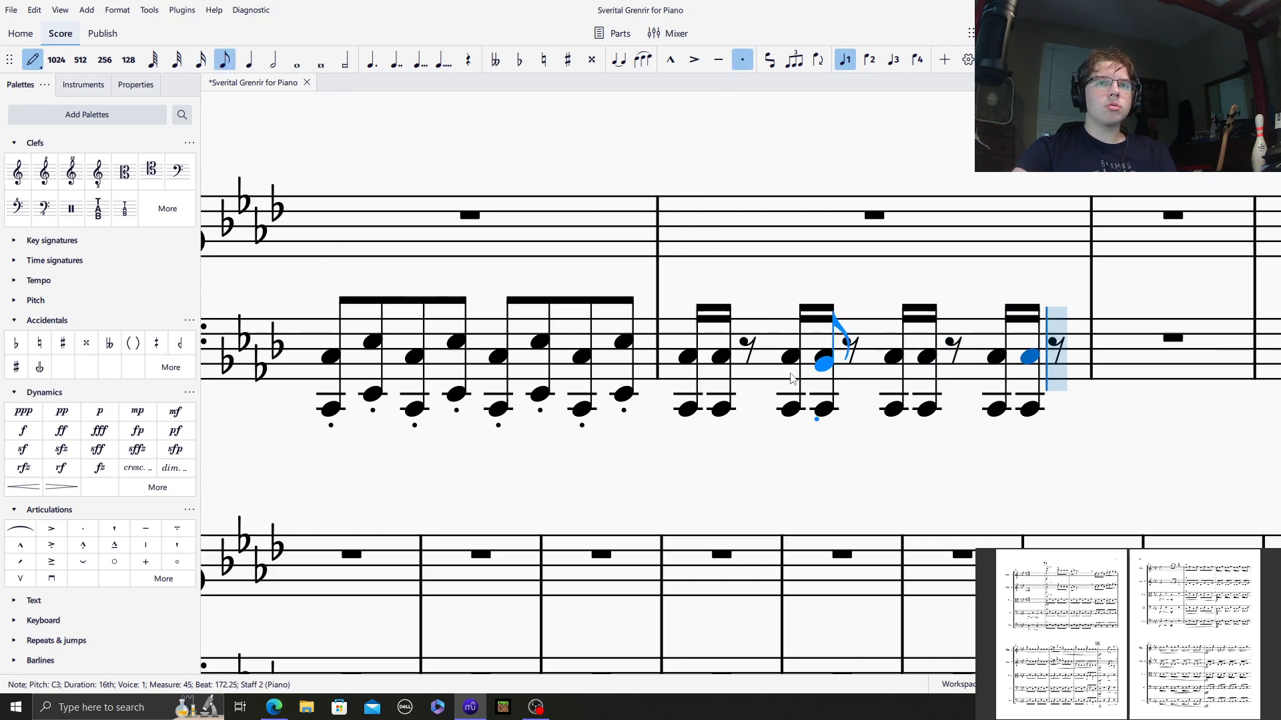
pyautogui.click(751, 344)
pyautogui.click(853, 344)
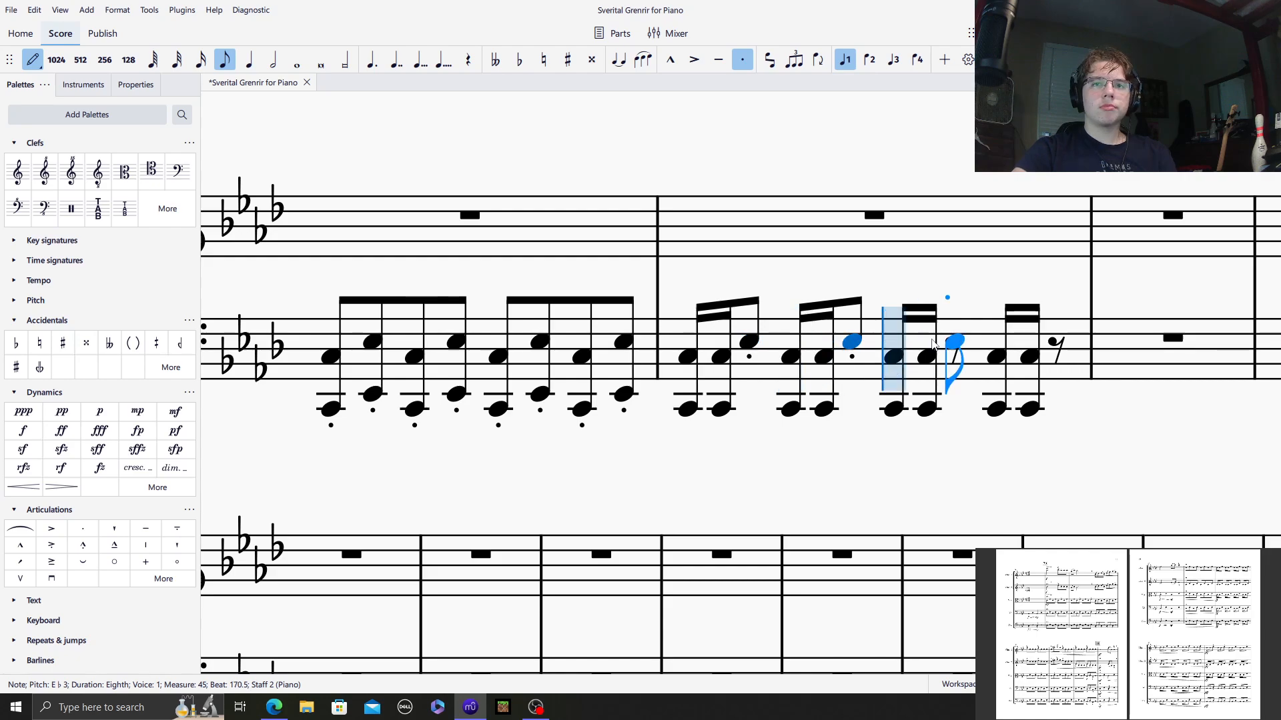
pyautogui.click(955, 345)
pyautogui.click(1052, 344)
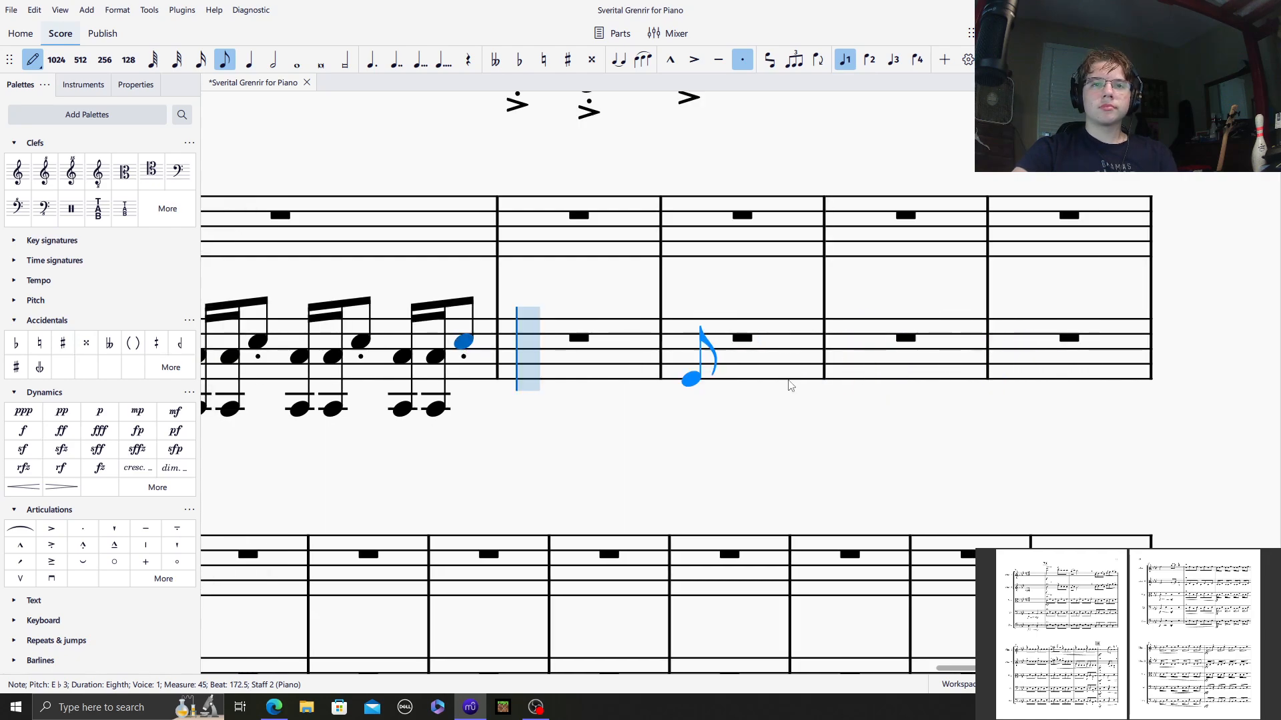
# Double the four eighth notes of bass measure 88 an octave lower with E♭2, and leave note input.
pyautogui.click(258, 395)
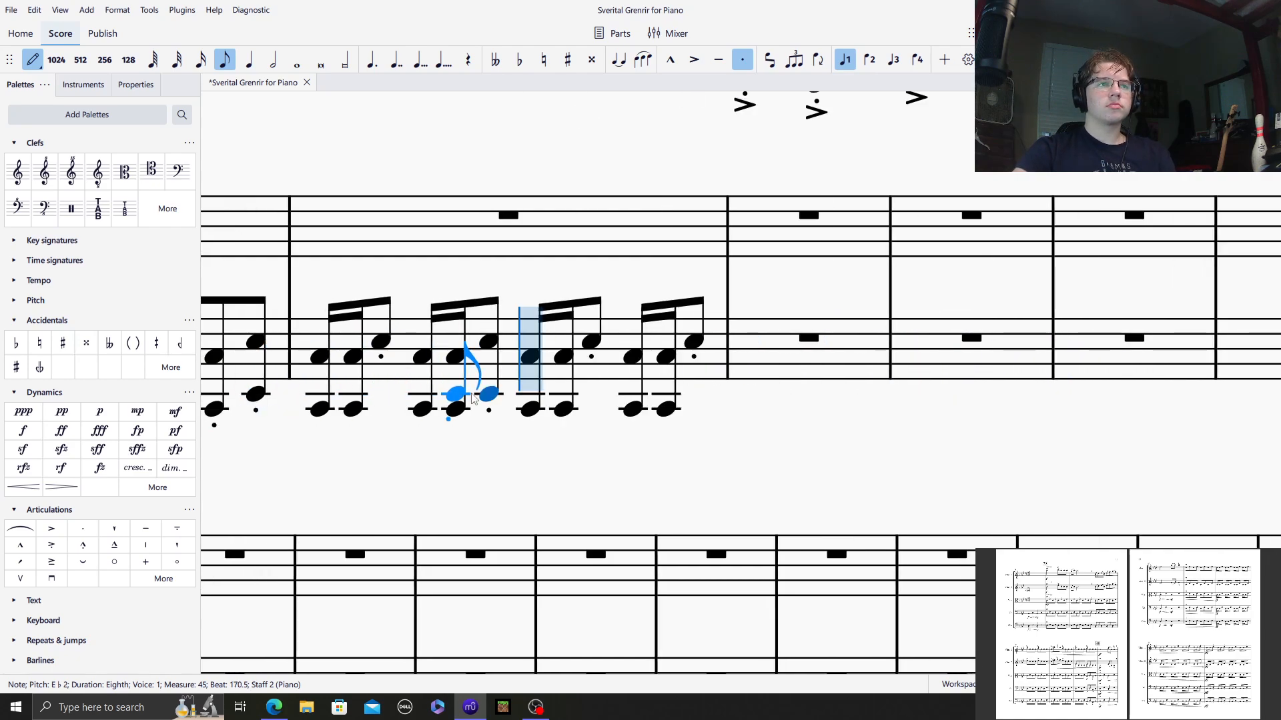
pyautogui.click(383, 394)
pyautogui.click(594, 395)
pyautogui.click(701, 394)
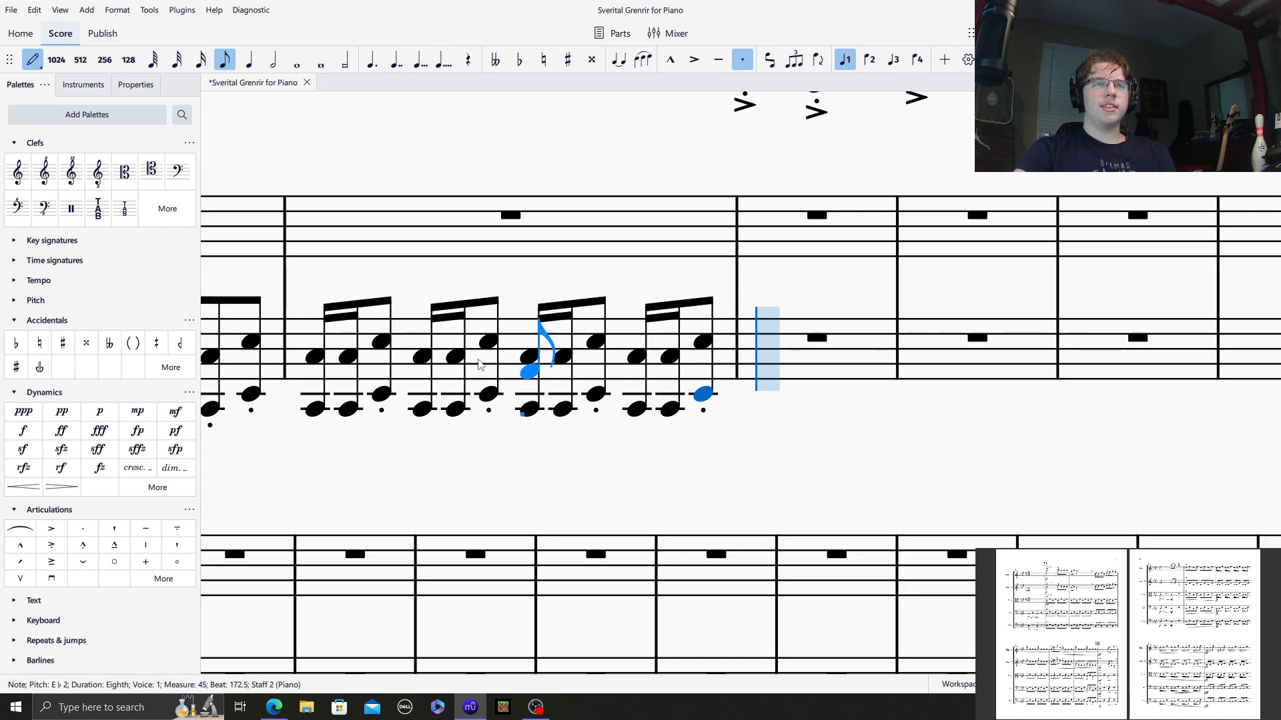
pyautogui.click(34, 60)
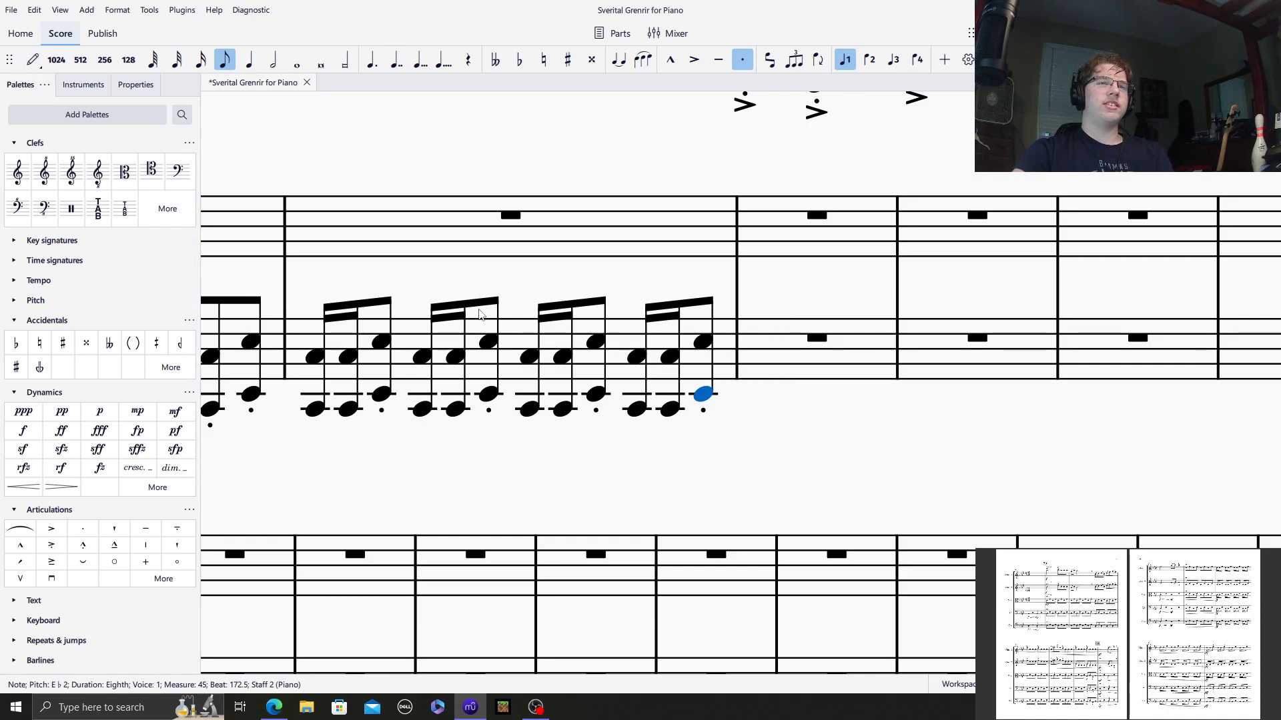
pyautogui.click(437, 289)
pyautogui.moveTo(416, 290)
pyautogui.mouseDown()
pyautogui.moveTo(498, 355)
pyautogui.moveTo(556, 367)
pyautogui.mouseUp()
pyautogui.moveTo(520, 203); pyautogui.dragTo(0, 440)
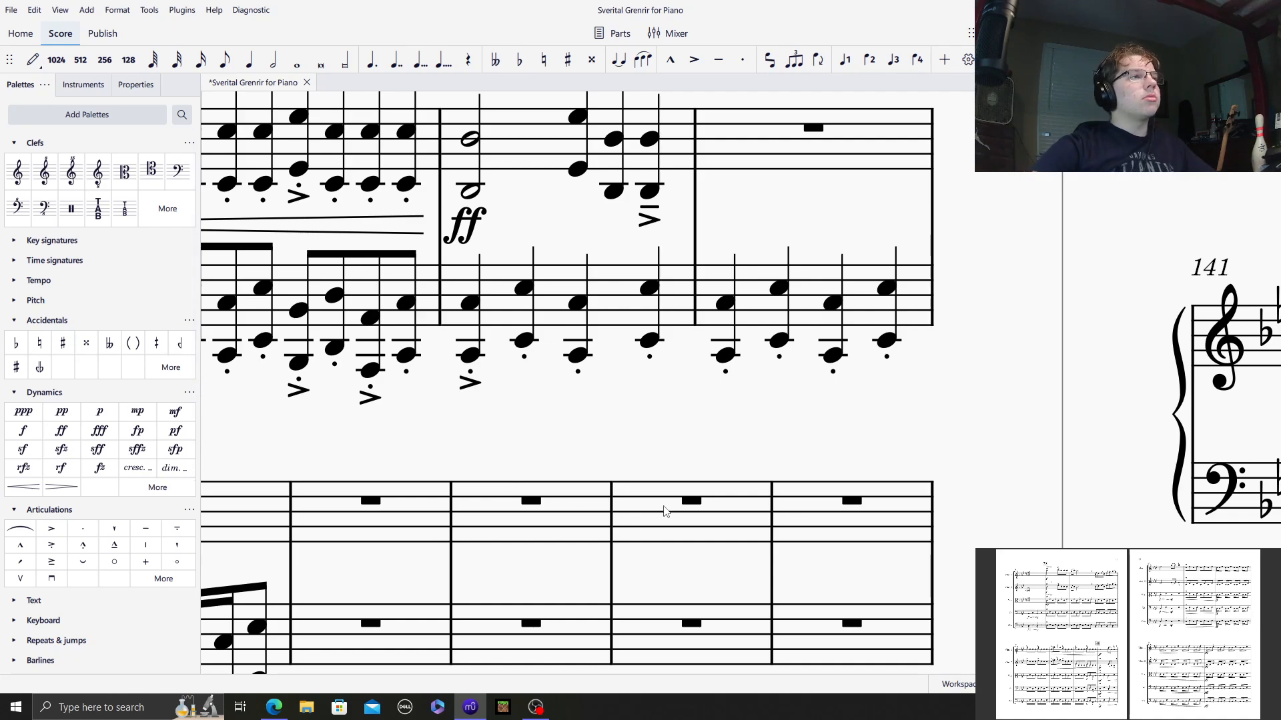
# Start treble measure 86 with a half-note octave on E♭4 and E♭5.
pyautogui.click(768, 151)
pyautogui.moveTo(774, 157); pyautogui.dragTo(783, 266)
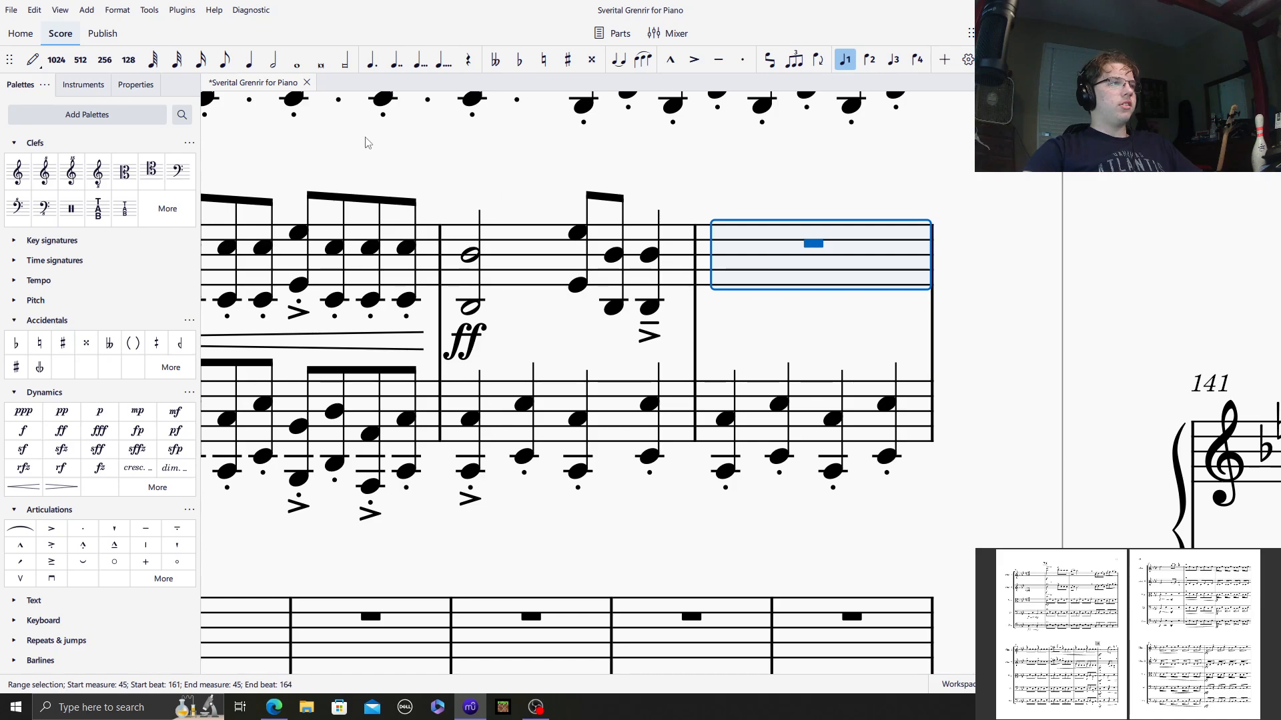
pyautogui.click(30, 61)
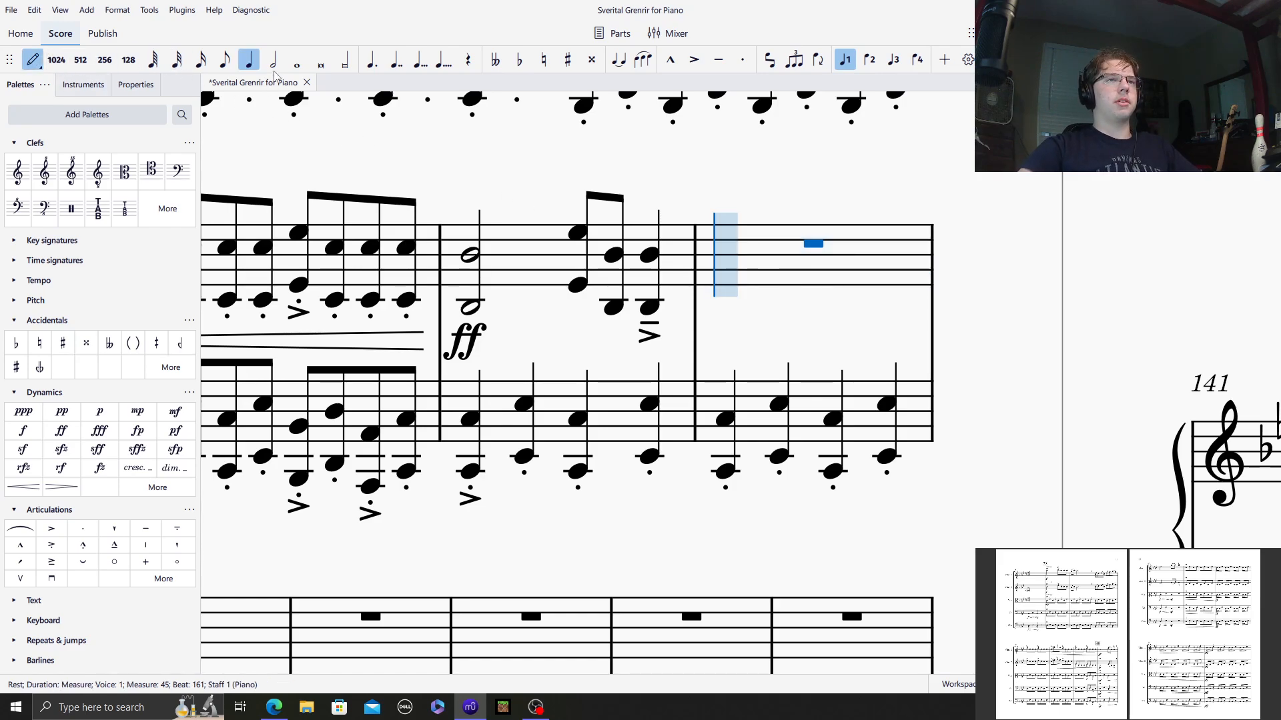
pyautogui.click(273, 63)
pyautogui.click(725, 285)
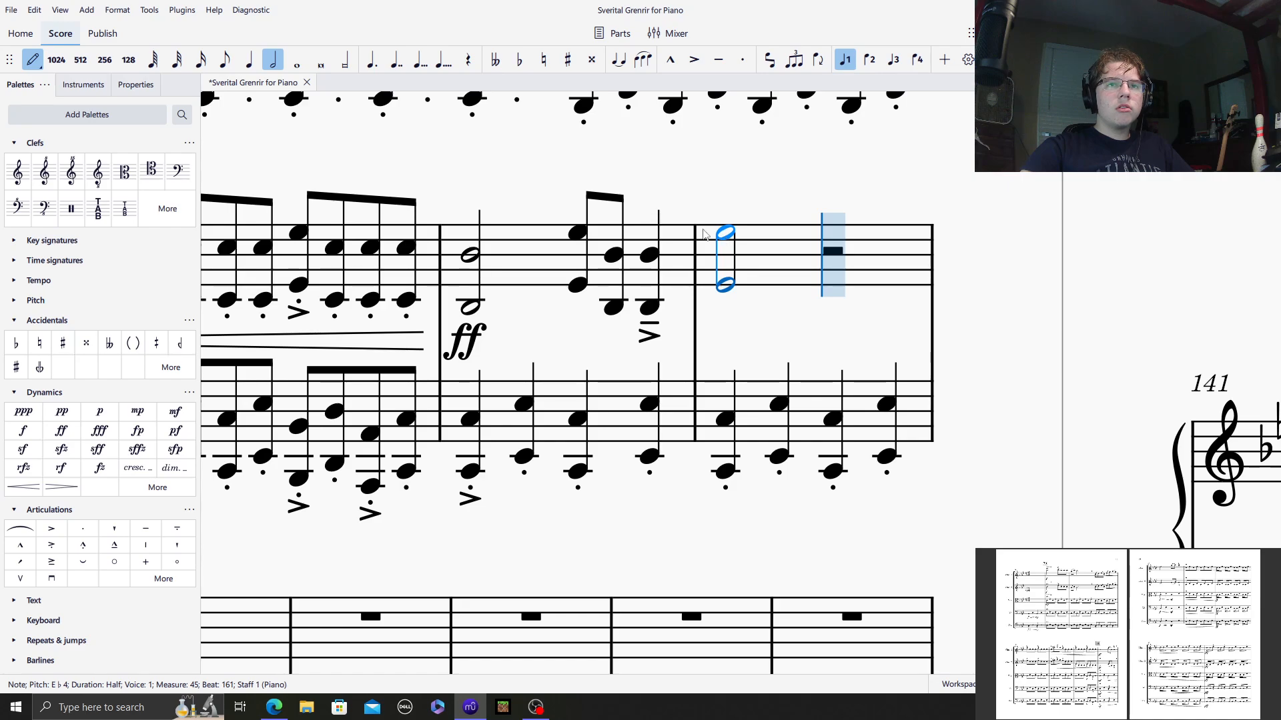
# Add two eighth-note octaves after the half note in treble measure 86: G4–G5 and A♭4–A♭5.
pyautogui.click(224, 60)
pyautogui.click(832, 217)
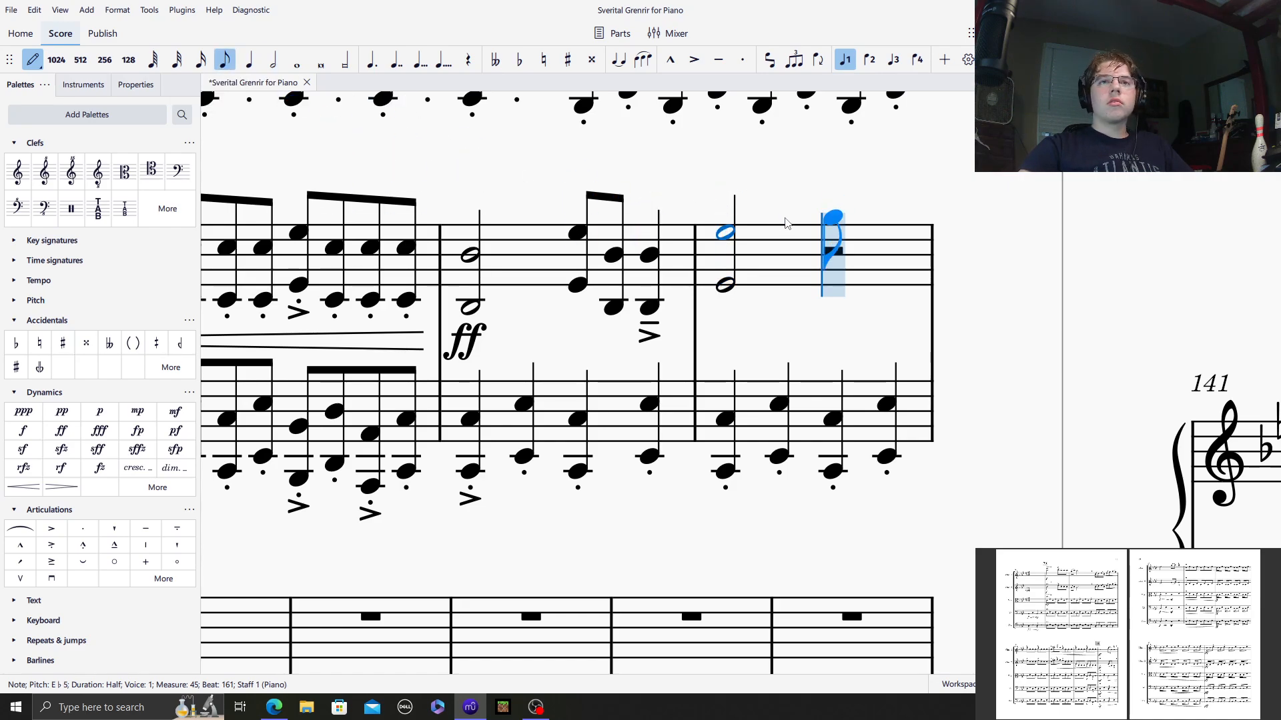
pyautogui.click(857, 214)
pyautogui.click(856, 212)
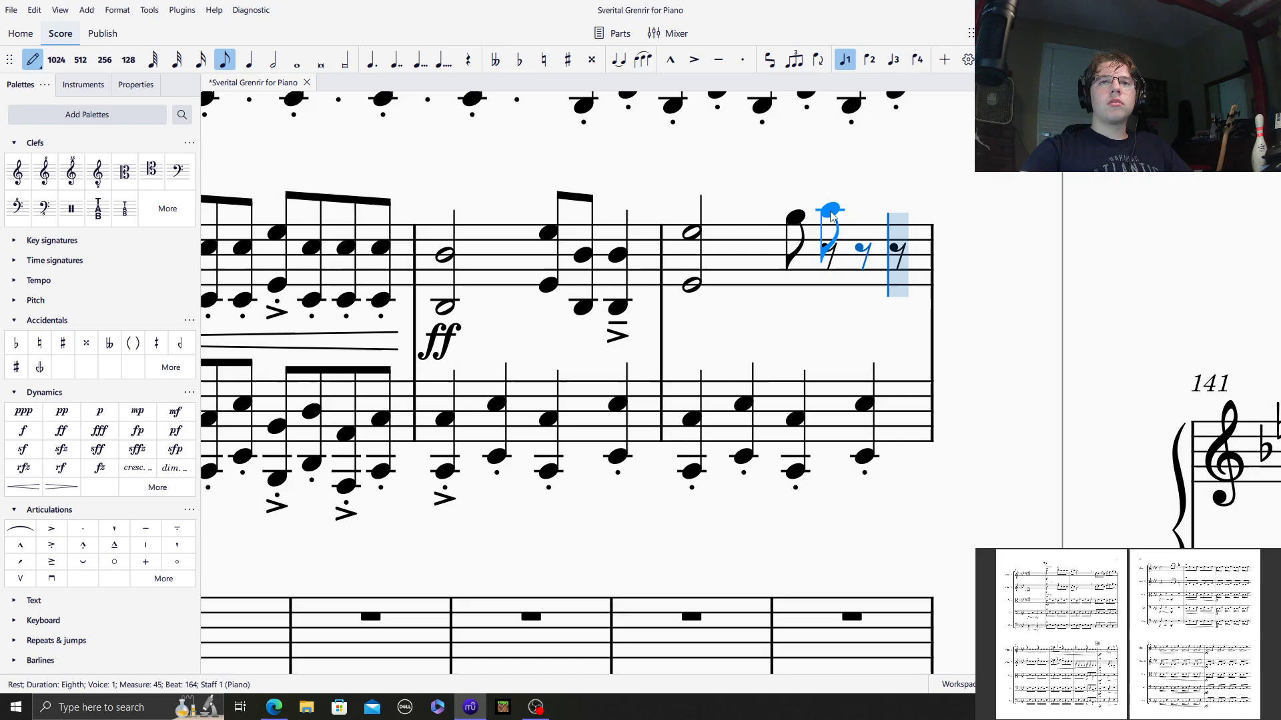
pyautogui.hotkey('ctrl', 'Down')
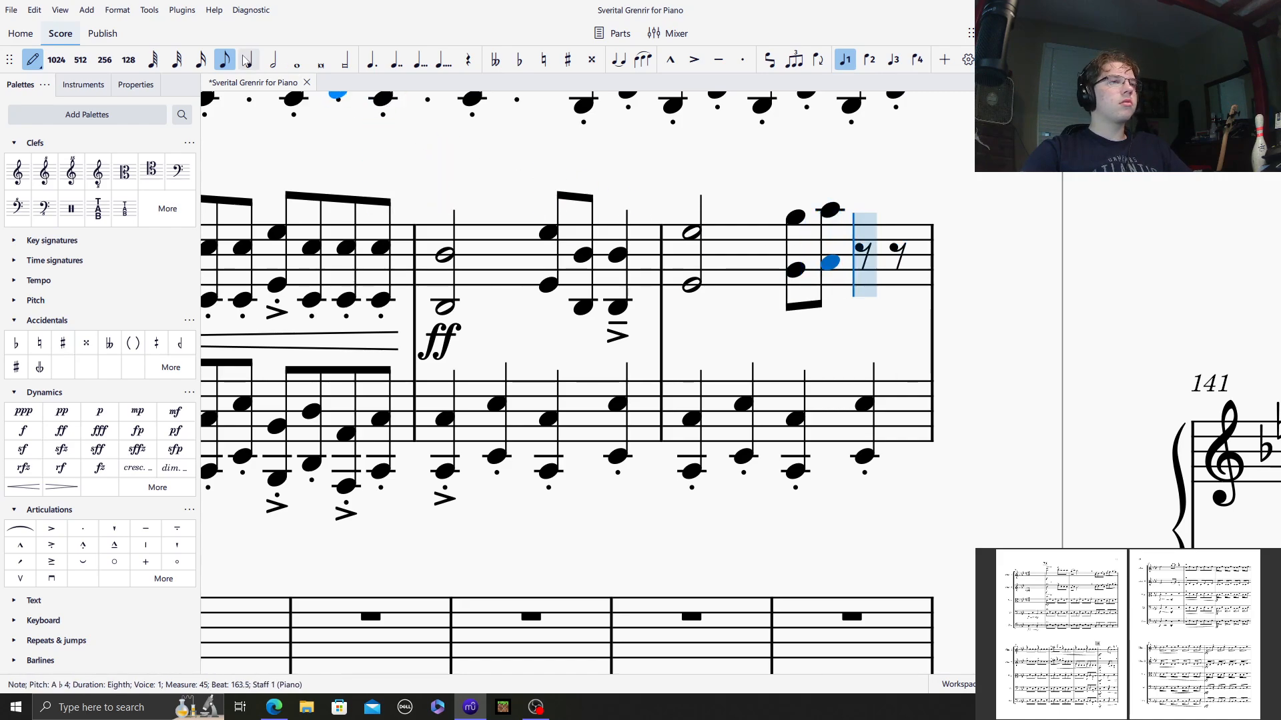
# Finish treble measure 86 with a quarter-note octave G4–G5 carrying an accent and a tenuto.
pyautogui.click(248, 66)
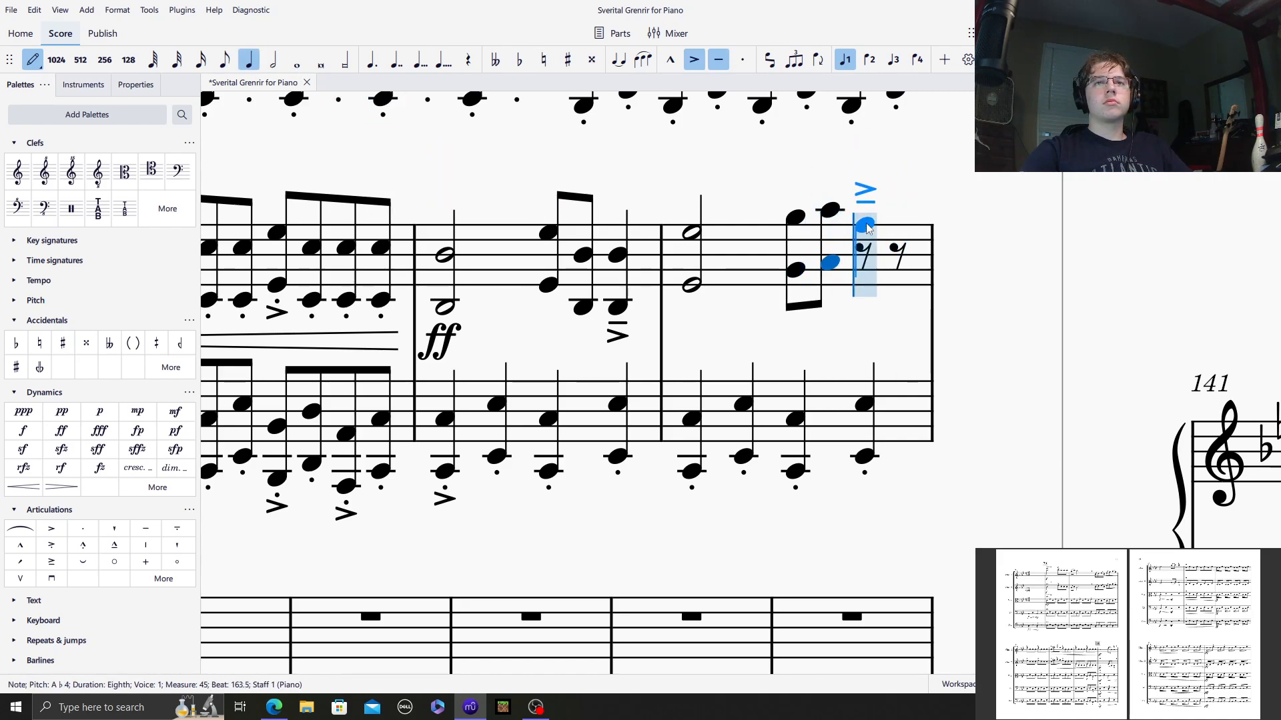
pyautogui.click(864, 218)
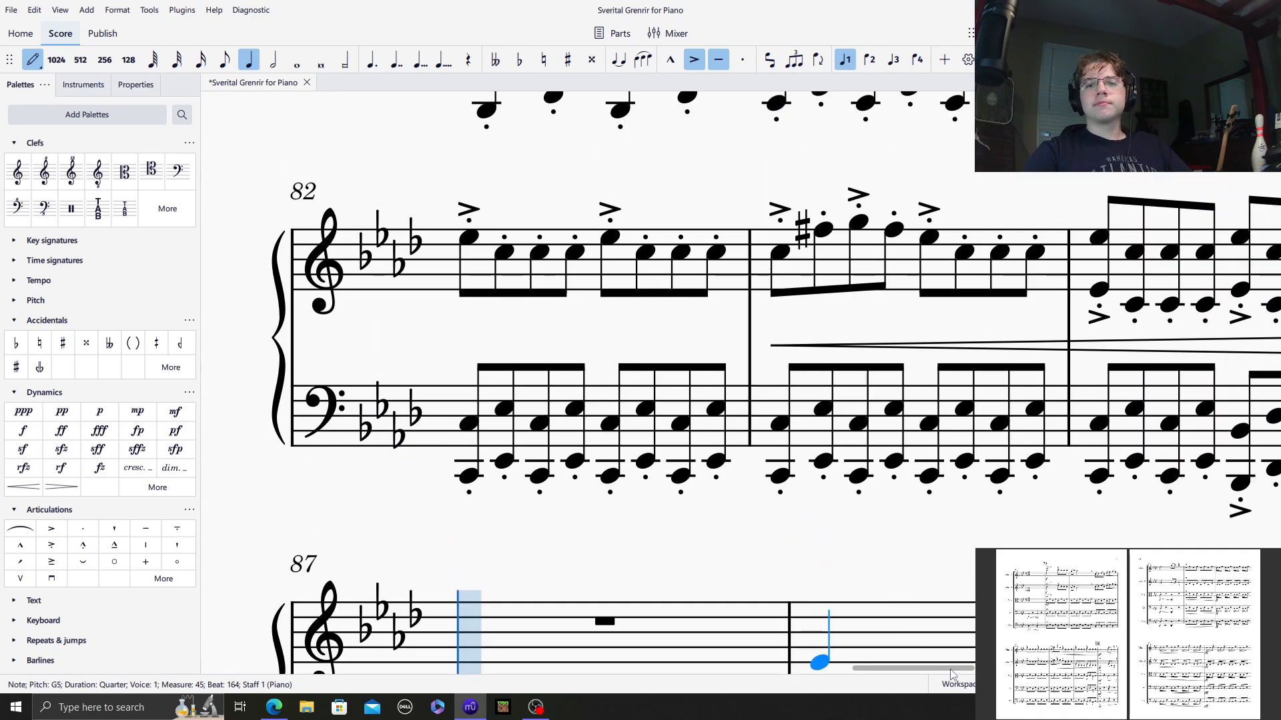
pyautogui.click(1160, 281)
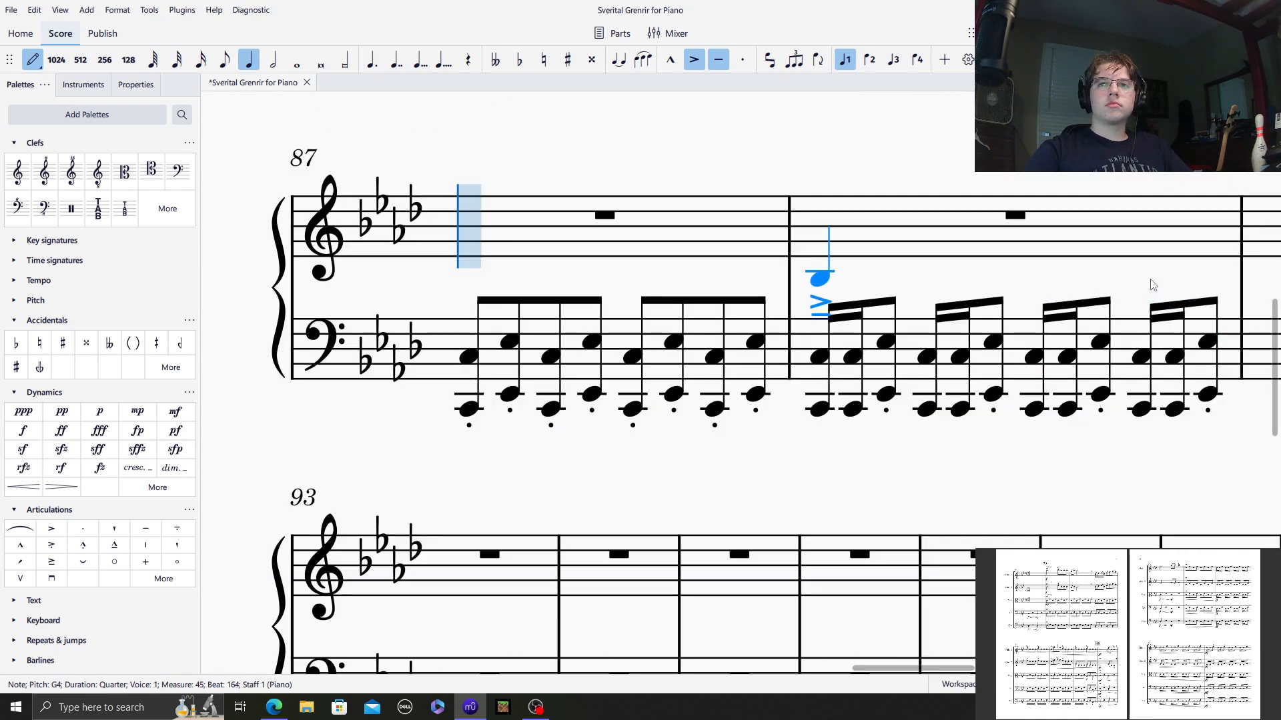
# Fill treble measure 87 with eight staccato eighth notes alternating between C5 and E♭5.
pyautogui.click(223, 61)
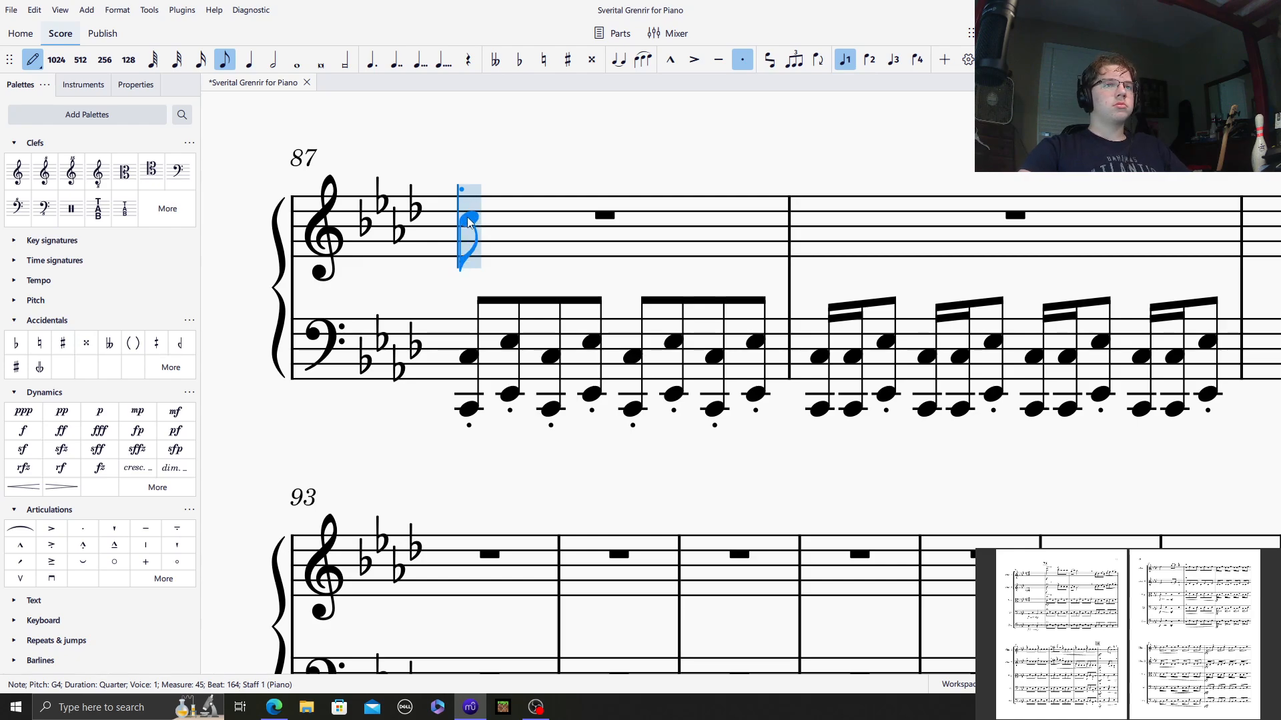
pyautogui.click(469, 220)
pyautogui.click(510, 203)
pyautogui.click(551, 218)
pyautogui.click(595, 197)
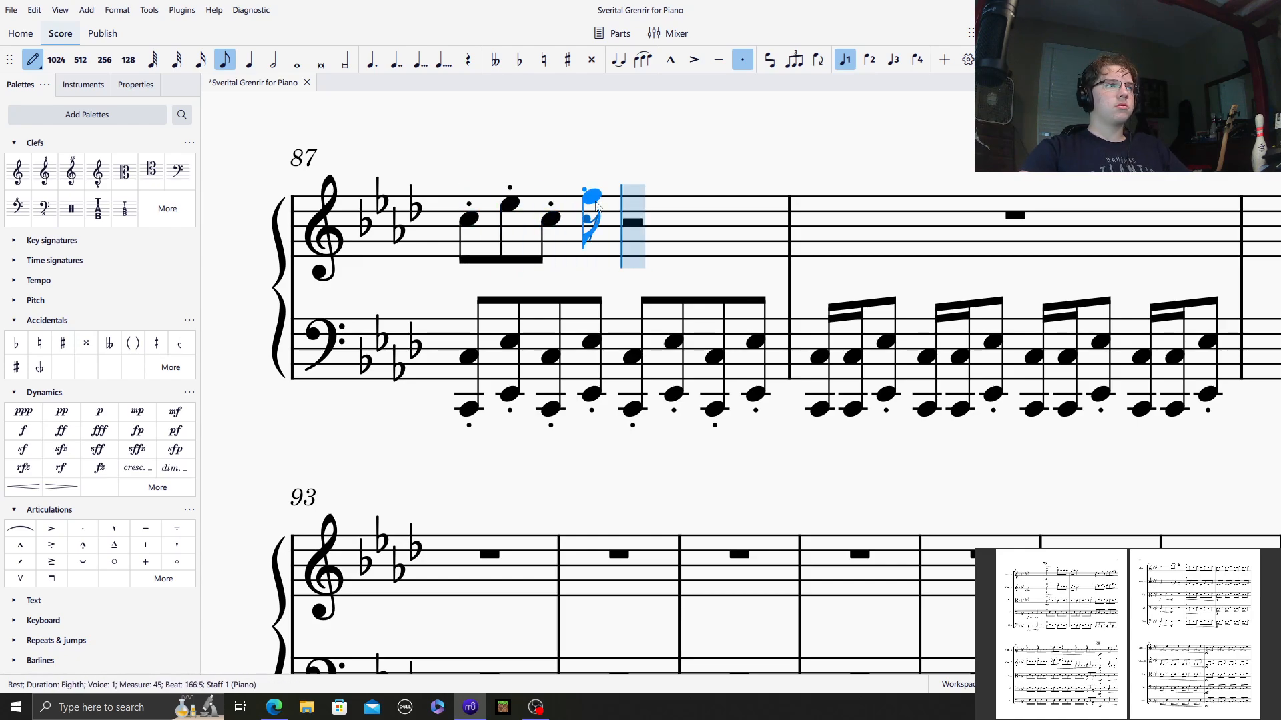
pyautogui.click(632, 219)
pyautogui.click(674, 203)
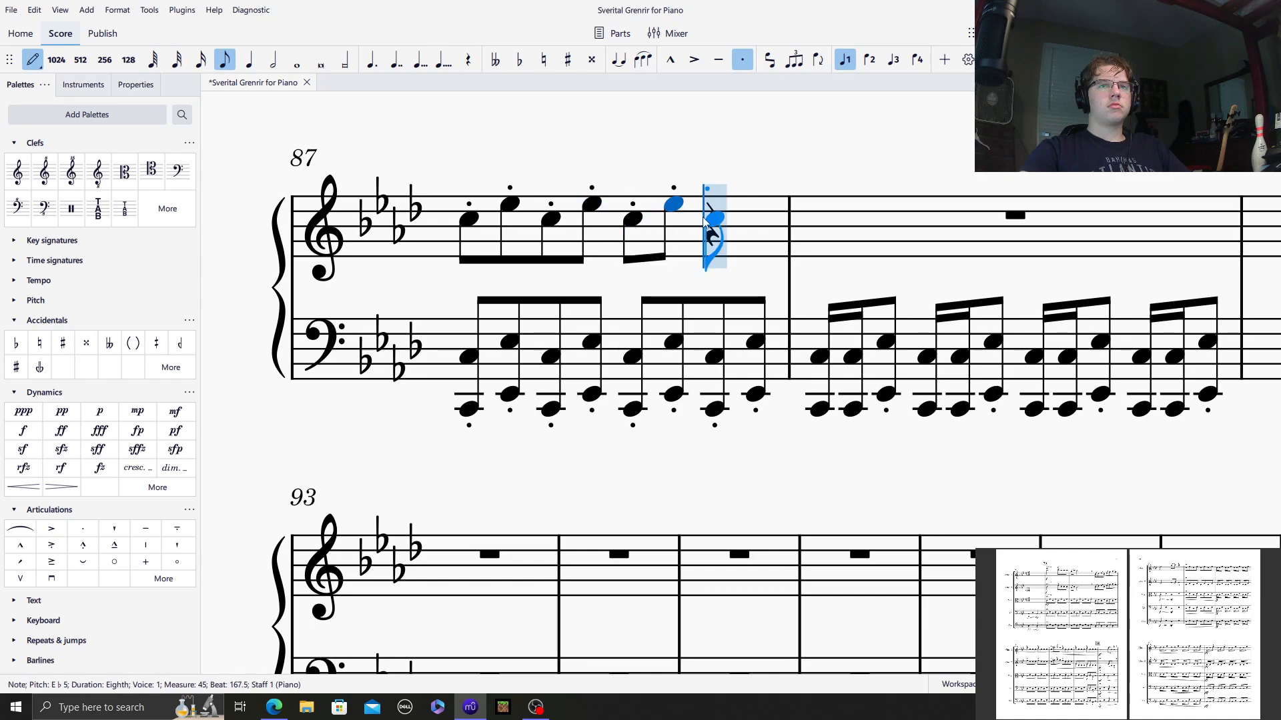
pyautogui.click(715, 219)
pyautogui.click(746, 204)
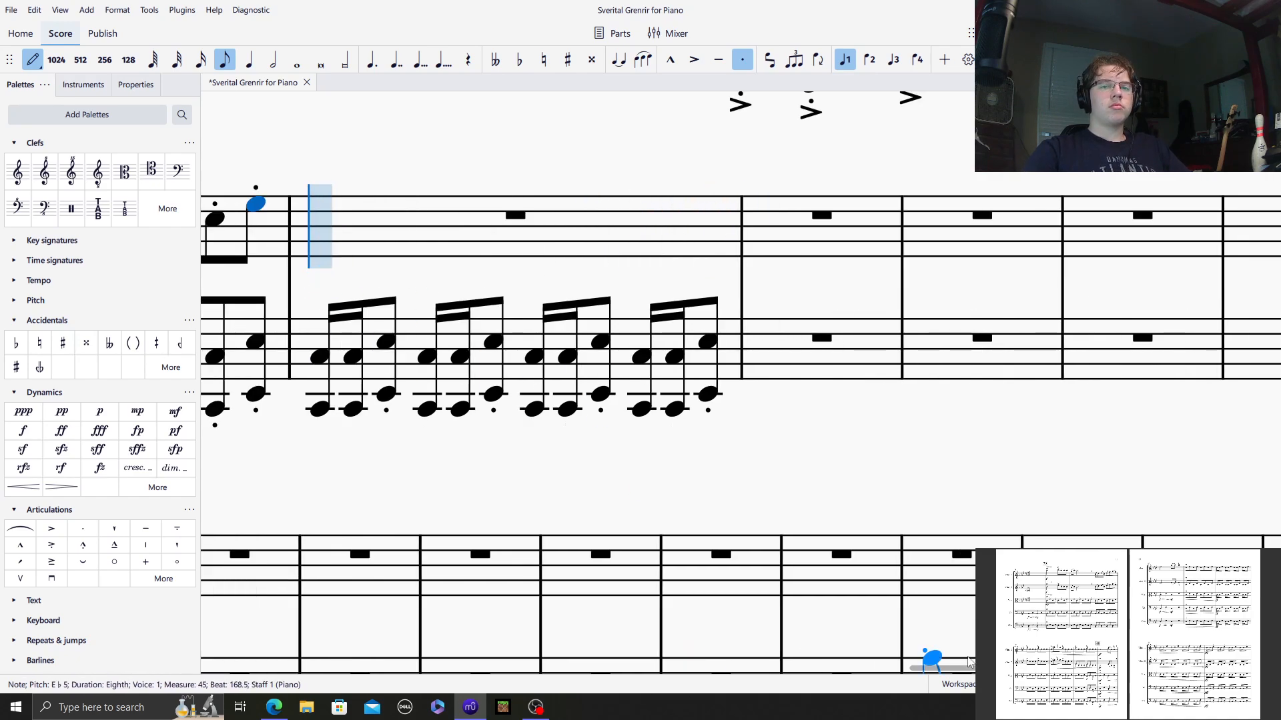
# Double all eight eighth notes of treble measure 87 an octave lower with alternating C4 and E♭4.
pyautogui.moveTo(987, 668); pyautogui.dragTo(935, 668)
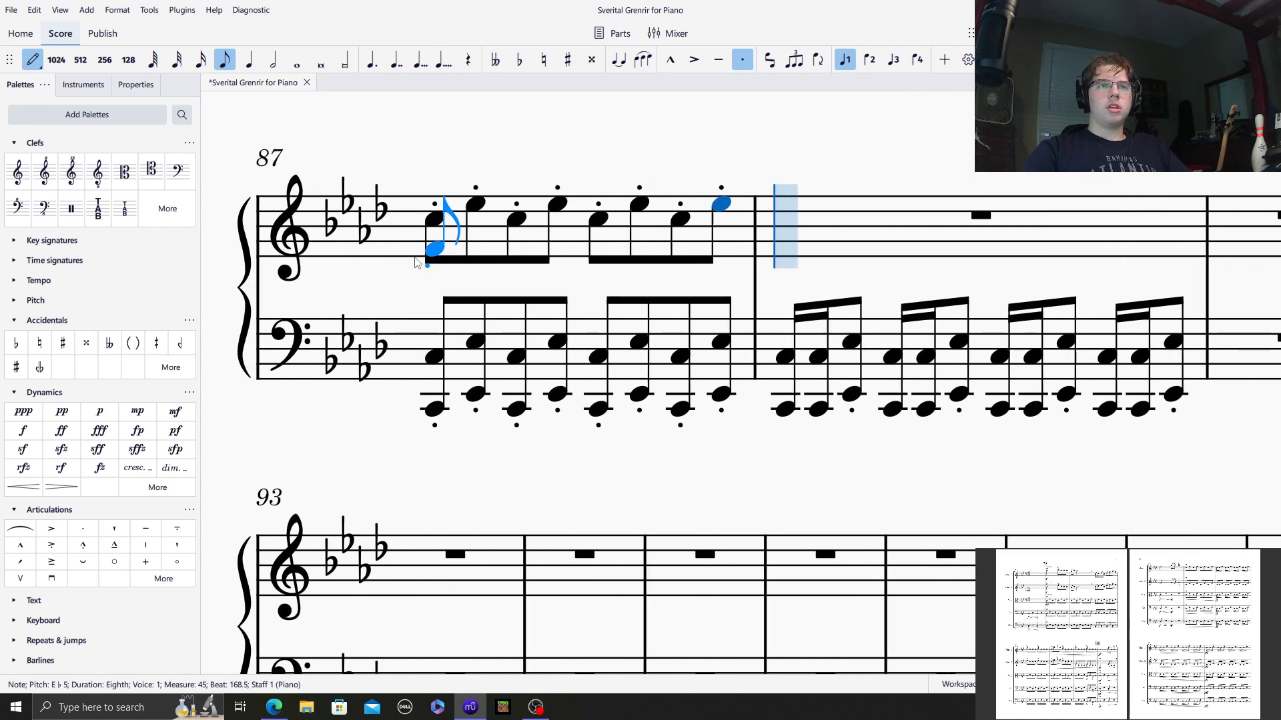
pyautogui.click(438, 270)
pyautogui.click(476, 252)
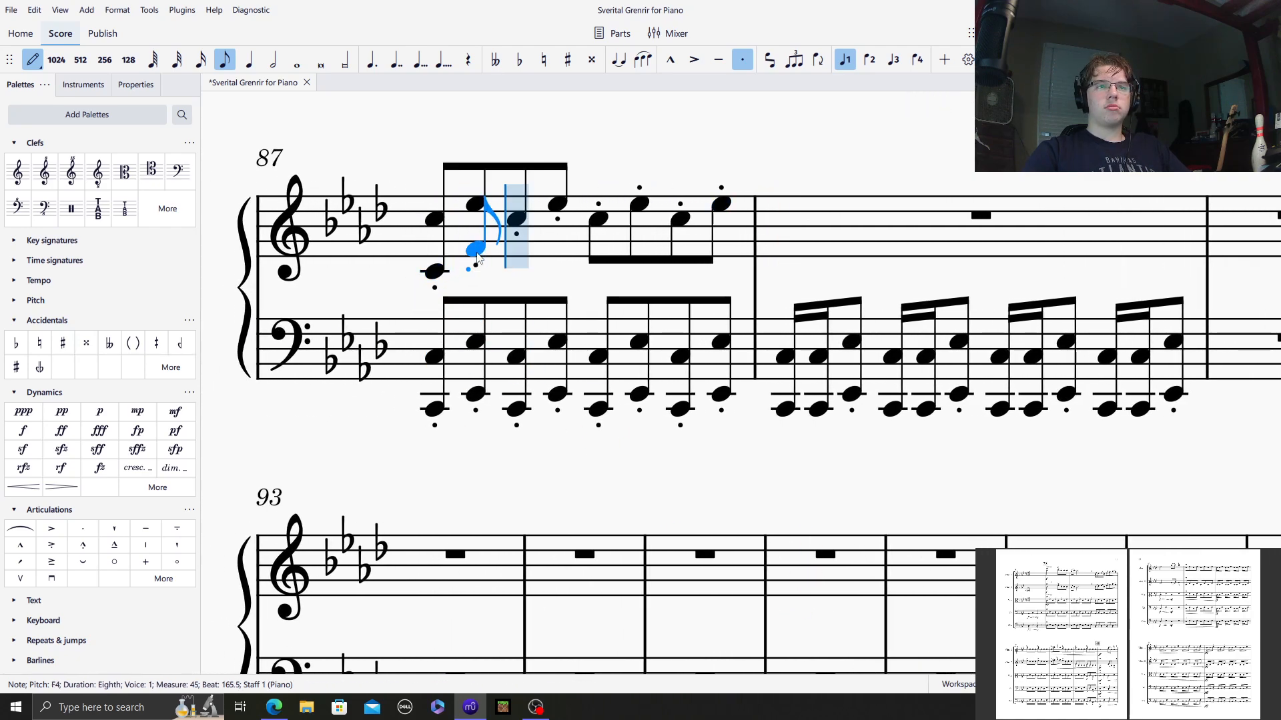
pyautogui.hotkey('ctrl', 'z')
pyautogui.click(475, 256)
pyautogui.click(514, 271)
pyautogui.click(558, 256)
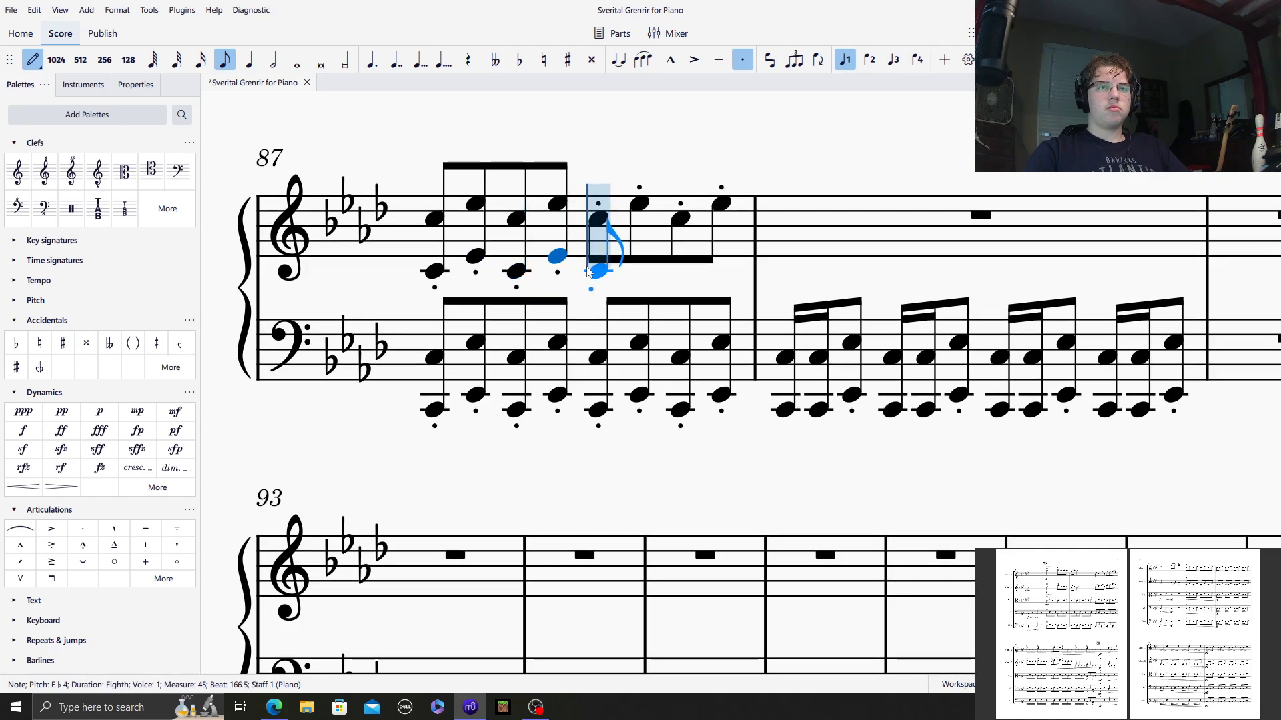
pyautogui.click(598, 270)
pyautogui.click(639, 256)
pyautogui.click(677, 271)
pyautogui.click(721, 257)
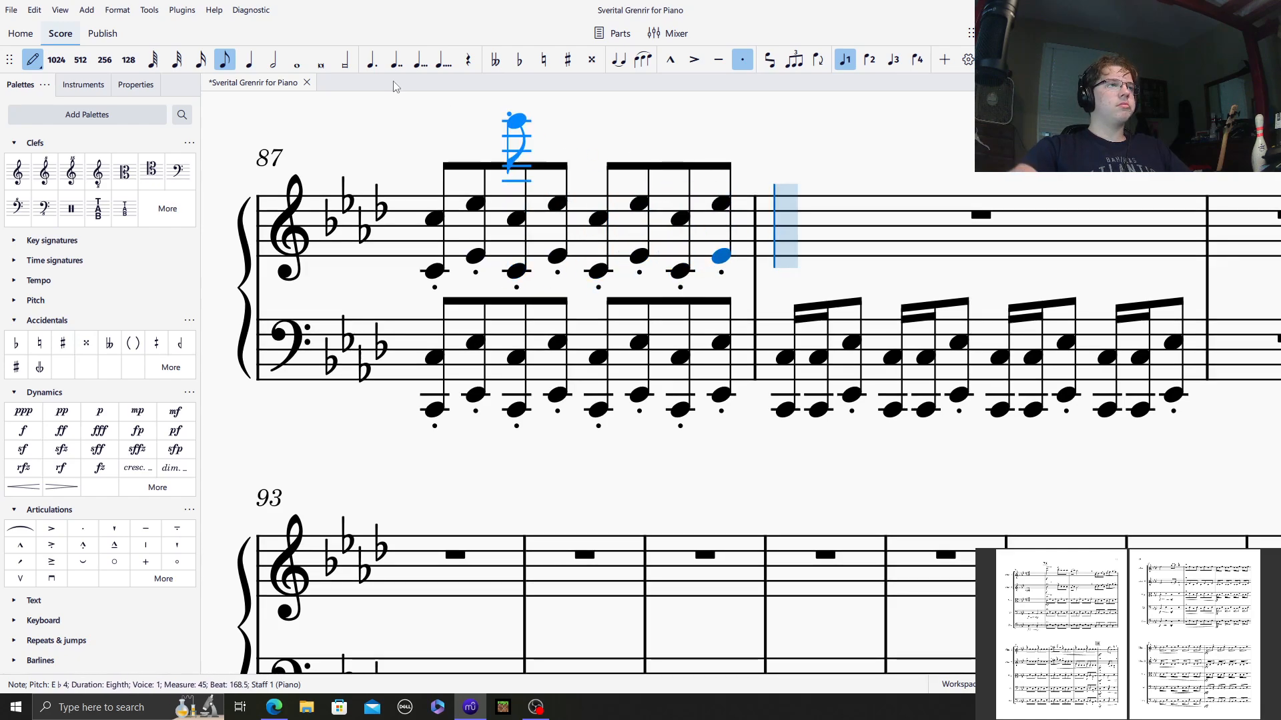
# Enter a pair of sixteenth-note C5s without articulation at the start of each beat in treble measure 88.
pyautogui.click(207, 65)
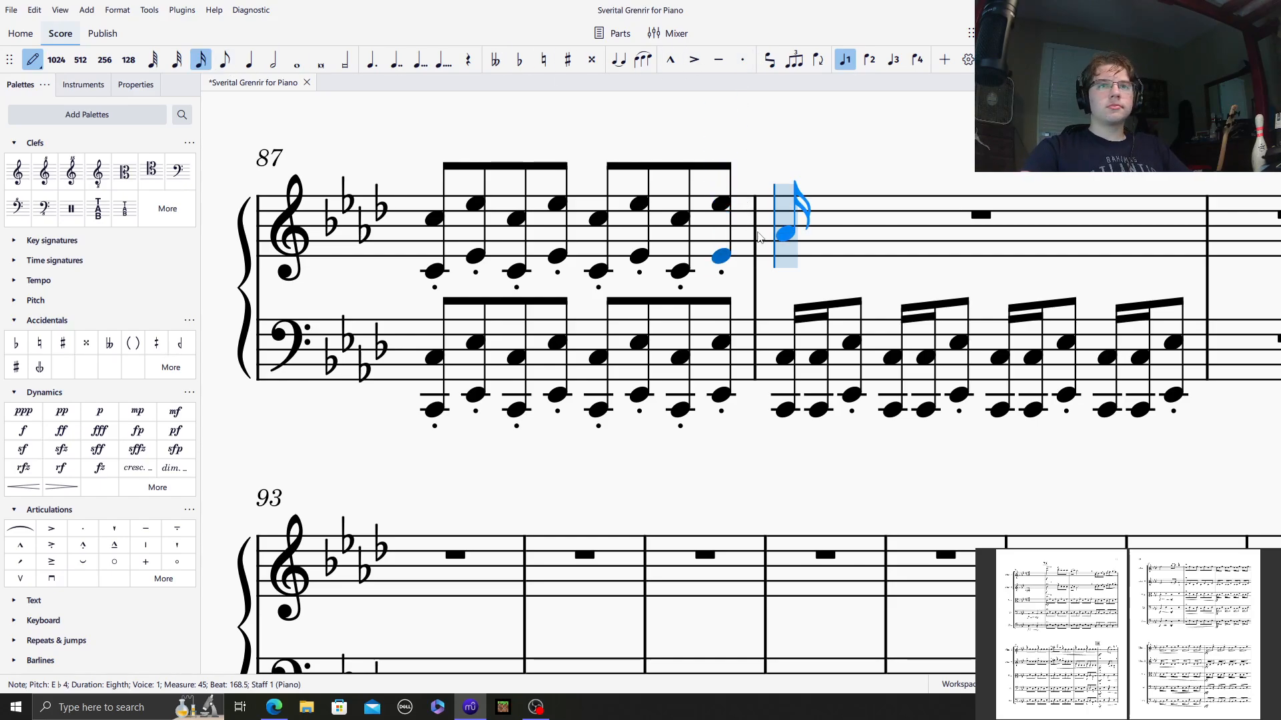
pyautogui.click(785, 219)
pyautogui.click(818, 218)
pyautogui.click(892, 219)
pyautogui.click(926, 219)
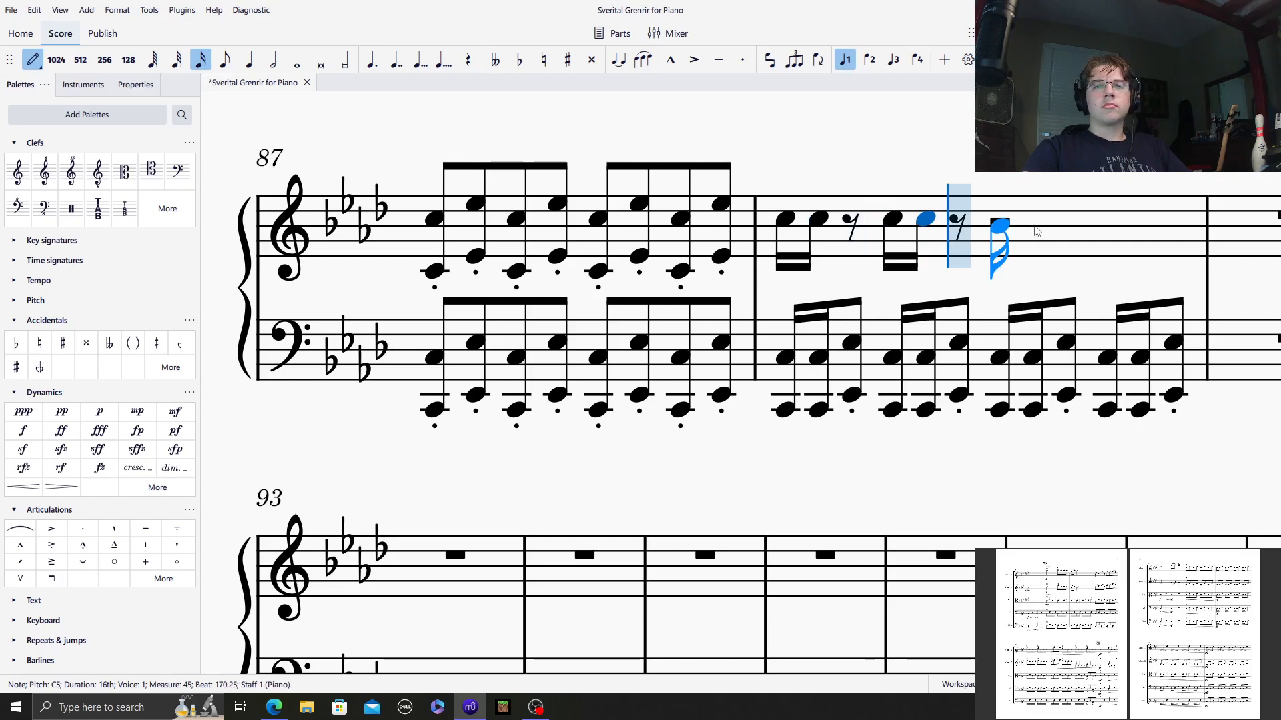
pyautogui.click(1000, 219)
pyautogui.click(1033, 219)
pyautogui.click(1108, 219)
pyautogui.click(1107, 219)
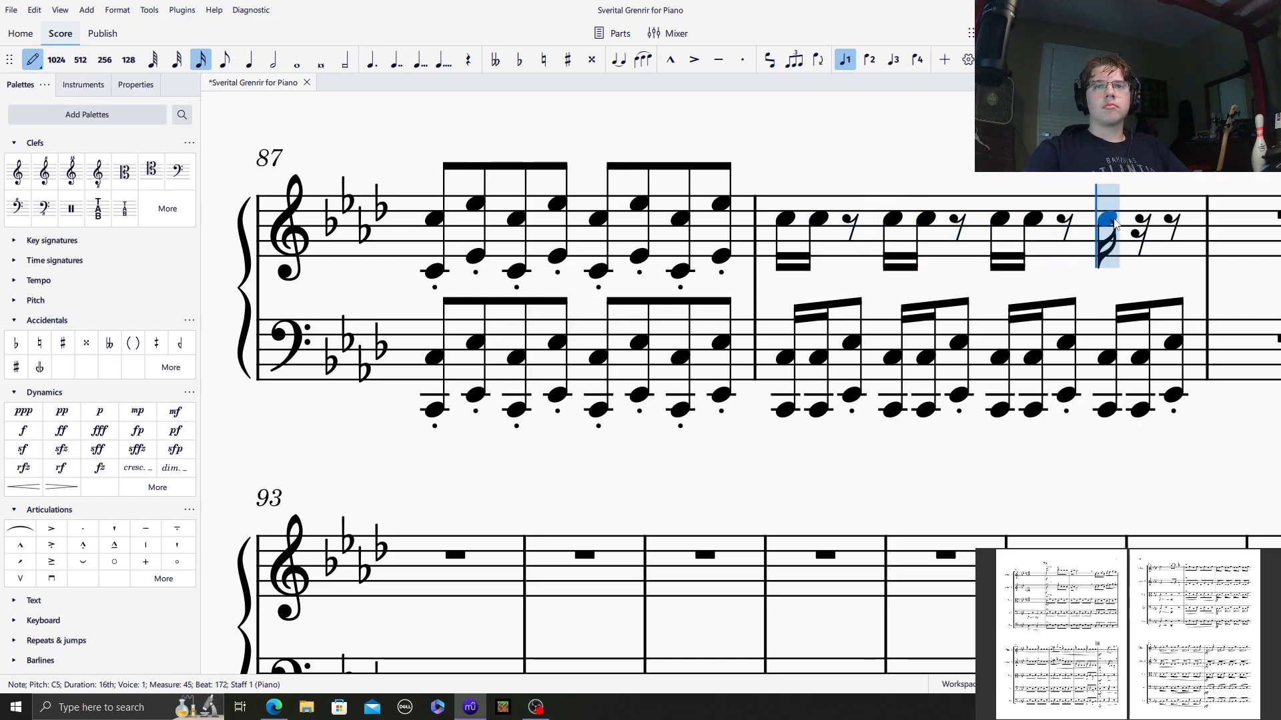
pyautogui.click(1141, 219)
# Double the sixteenth-note pairs in treble measure 88 an octave lower with C4.
pyautogui.keyDown('shift'); pyautogui.click(881, 275); pyautogui.keyUp('shift')
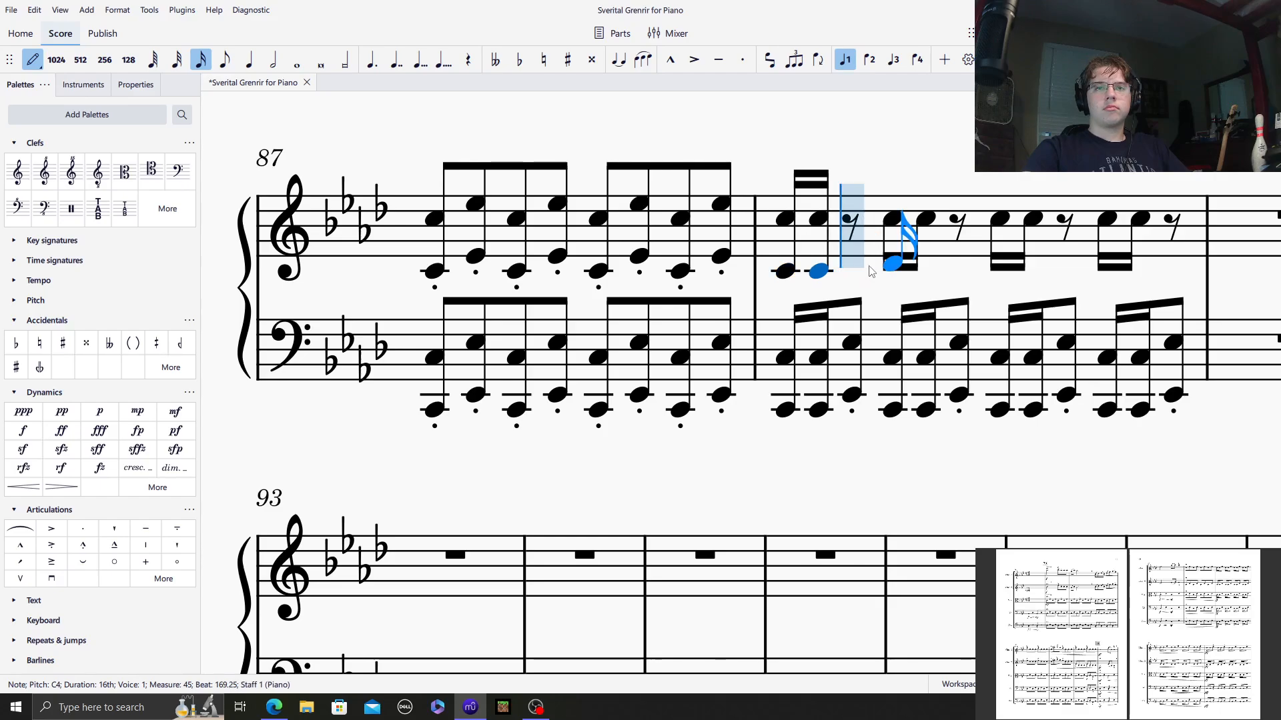
pyautogui.keyDown('shift'); pyautogui.click(915, 275); pyautogui.keyUp('shift')
pyautogui.keyDown('shift'); pyautogui.click(988, 276); pyautogui.keyUp('shift')
pyautogui.keyDown('shift'); pyautogui.click(1020, 279); pyautogui.keyUp('shift')
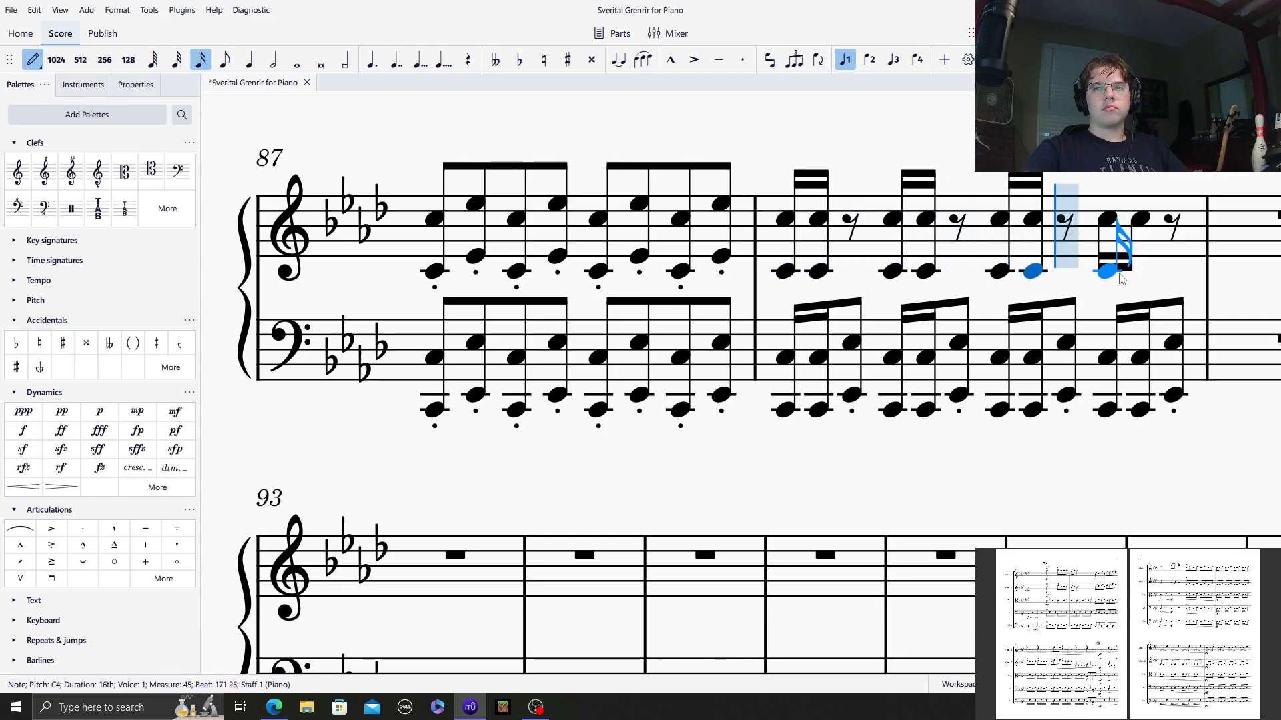
pyautogui.keyDown('shift'); pyautogui.click(1106, 270); pyautogui.keyUp('shift')
pyautogui.keyDown('shift'); pyautogui.click(1139, 270); pyautogui.keyUp('shift')
# Complete each beat of treble measure 88 with a staccato eighth-note E♭5 after the sixteenth-note pair.
pyautogui.press('4')
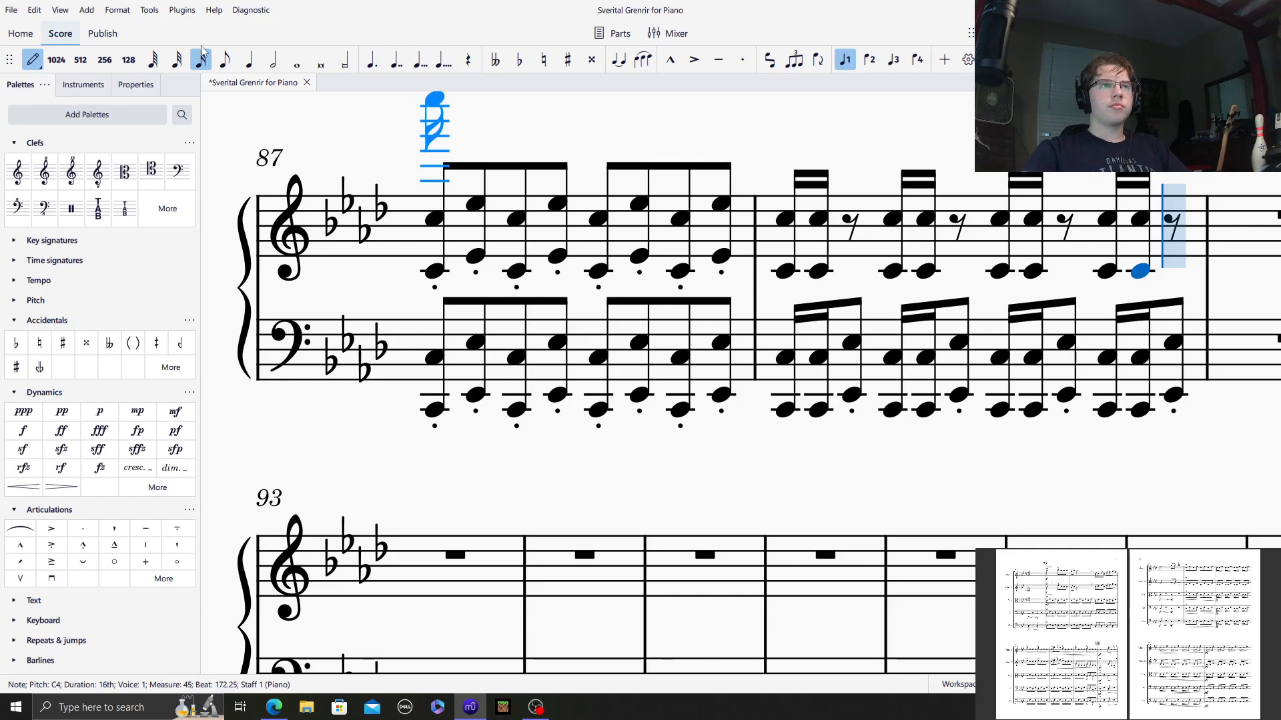
pyautogui.click(742, 60)
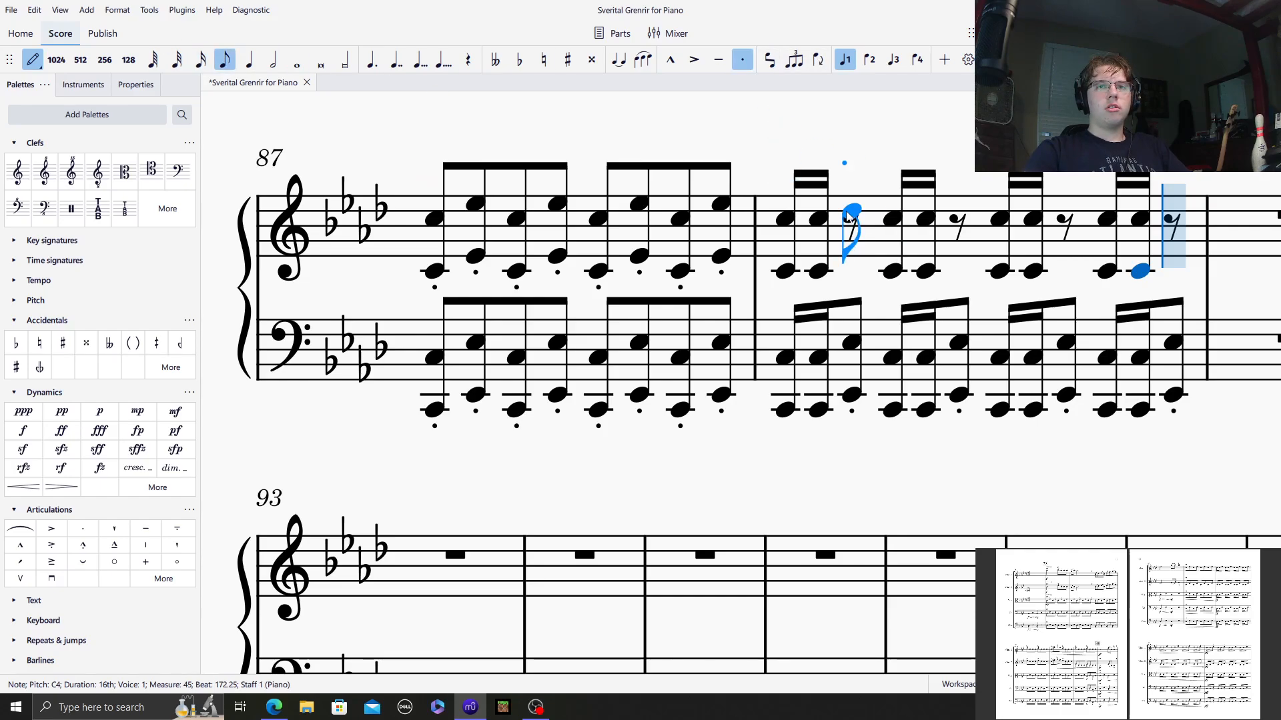
pyautogui.click(852, 203)
pyautogui.click(956, 205)
pyautogui.click(1065, 204)
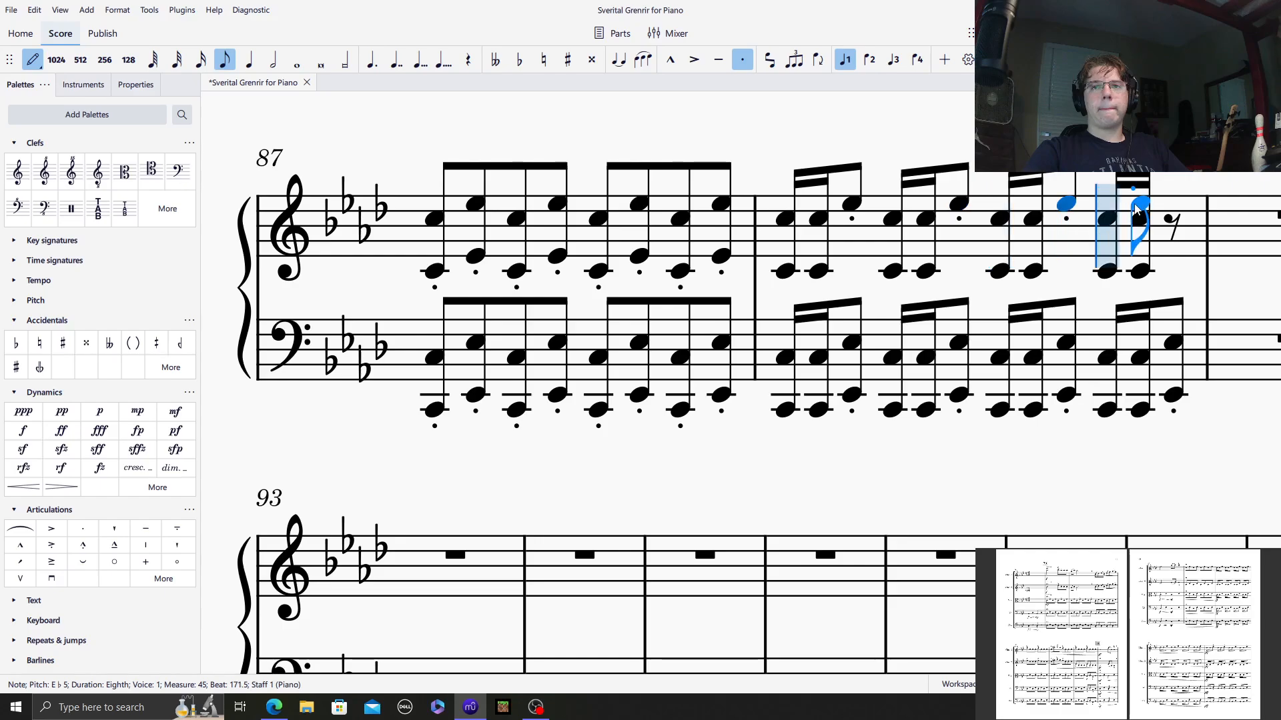
pyautogui.click(1172, 203)
# Double the four eighth notes of treble measure 88 an octave lower with E♭4, and leave note input.
pyautogui.hscroll(-4, 941, 660)
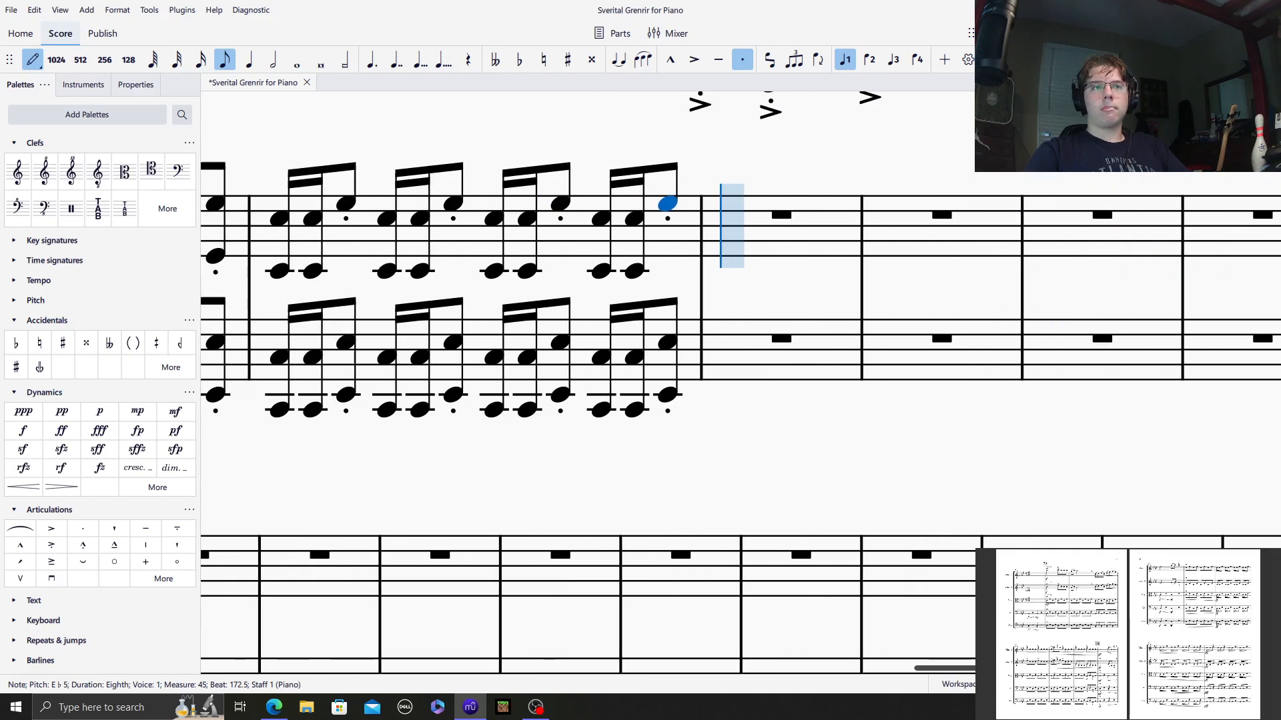
pyautogui.keyDown('shift'); pyautogui.click(433, 255); pyautogui.keyUp('shift')
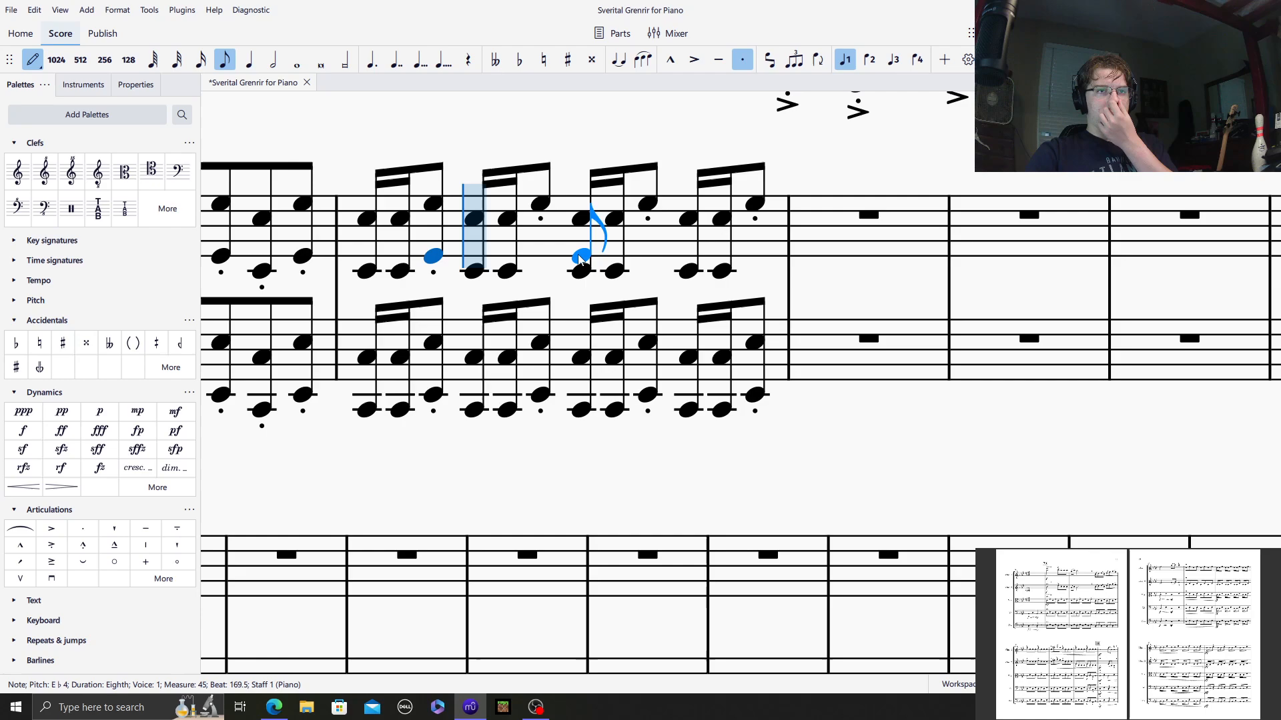
pyautogui.keyDown('shift'); pyautogui.click(559, 261); pyautogui.keyUp('shift')
pyautogui.keyDown('shift'); pyautogui.click(699, 266); pyautogui.keyUp('shift')
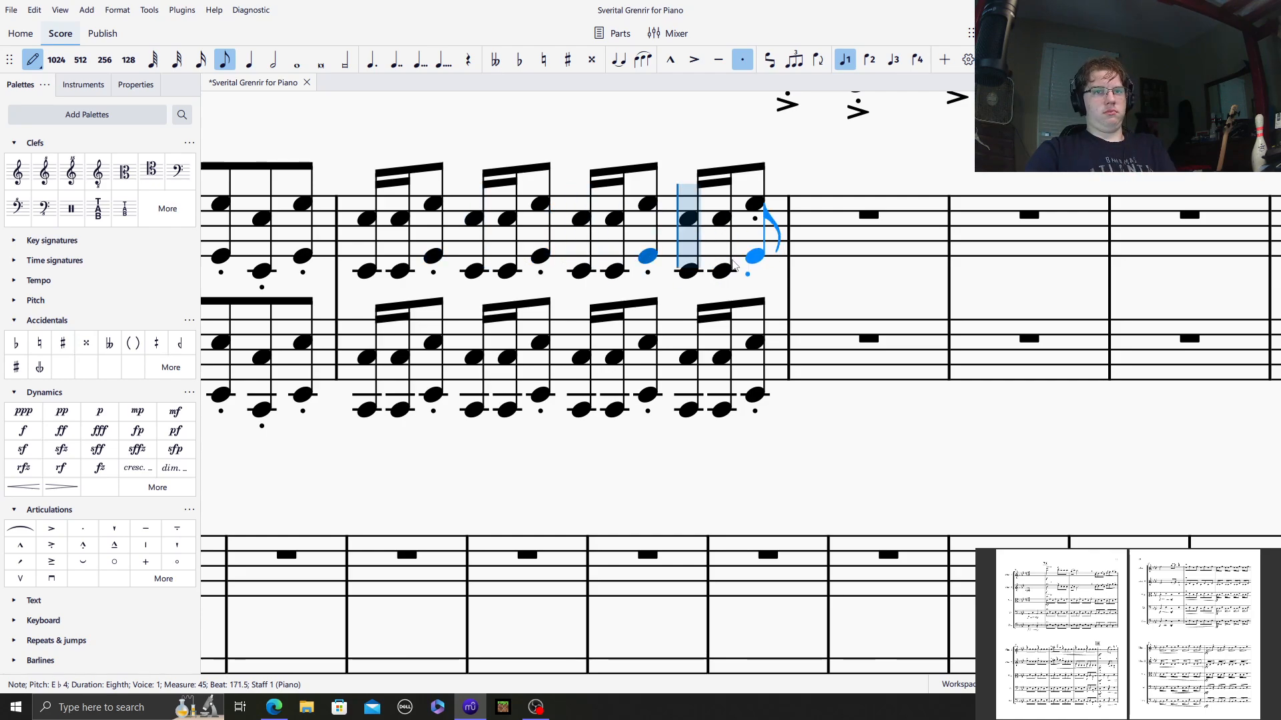
pyautogui.keyDown('shift'); pyautogui.click(754, 255); pyautogui.keyUp('shift')
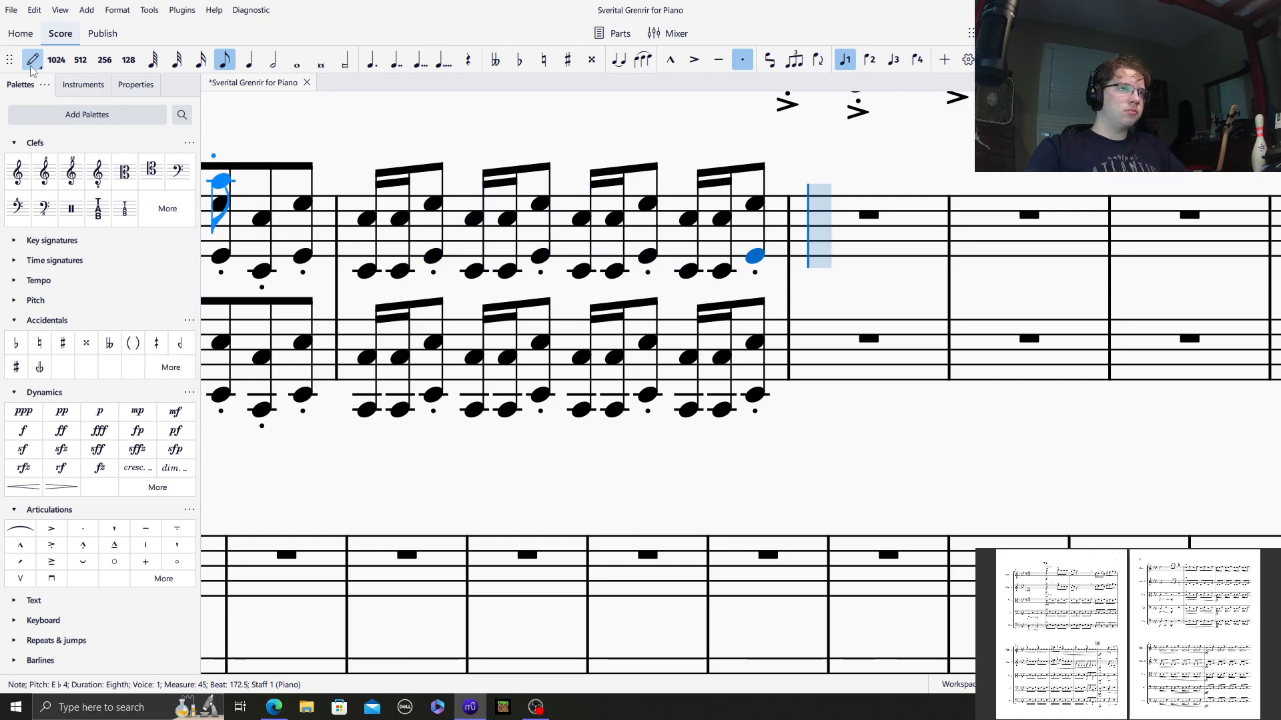
pyautogui.click(35, 66)
pyautogui.press('Escape')
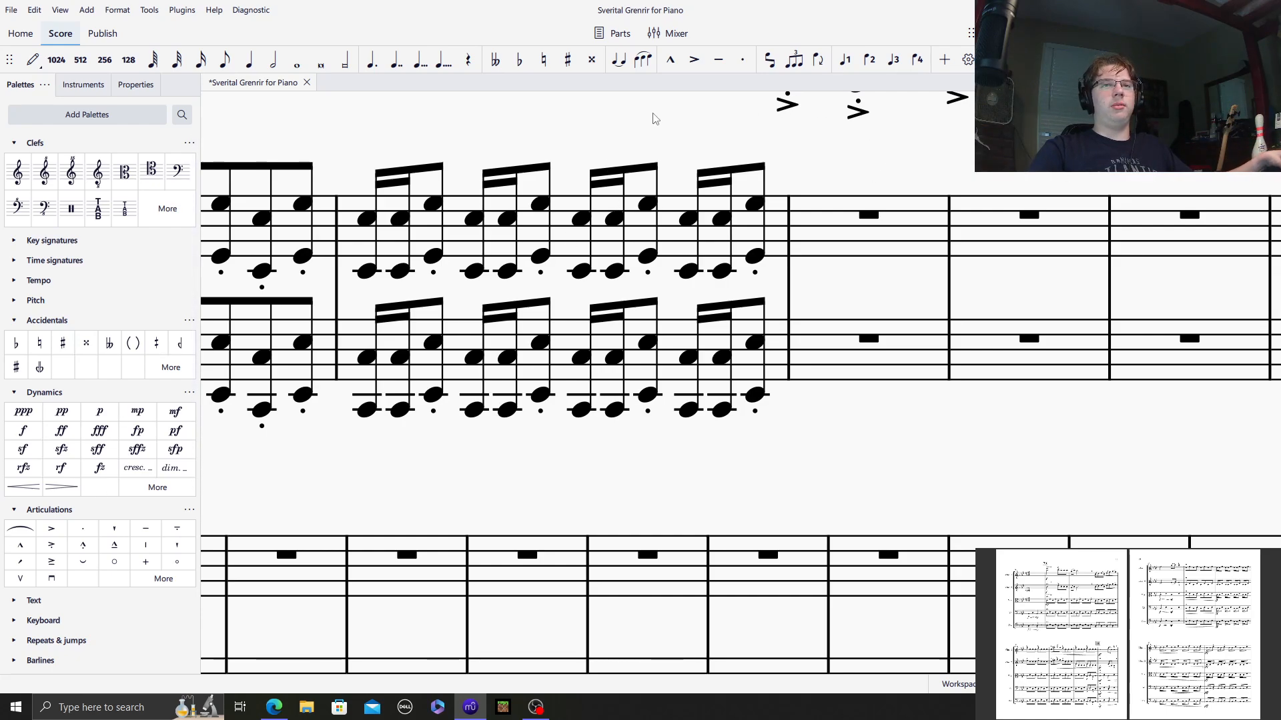
# Play back the score through measure 88 to check the newly entered passage.
pyautogui.scroll(3, 629, 160)
pyautogui.moveTo(617, 216); pyautogui.dragTo(849, 624)
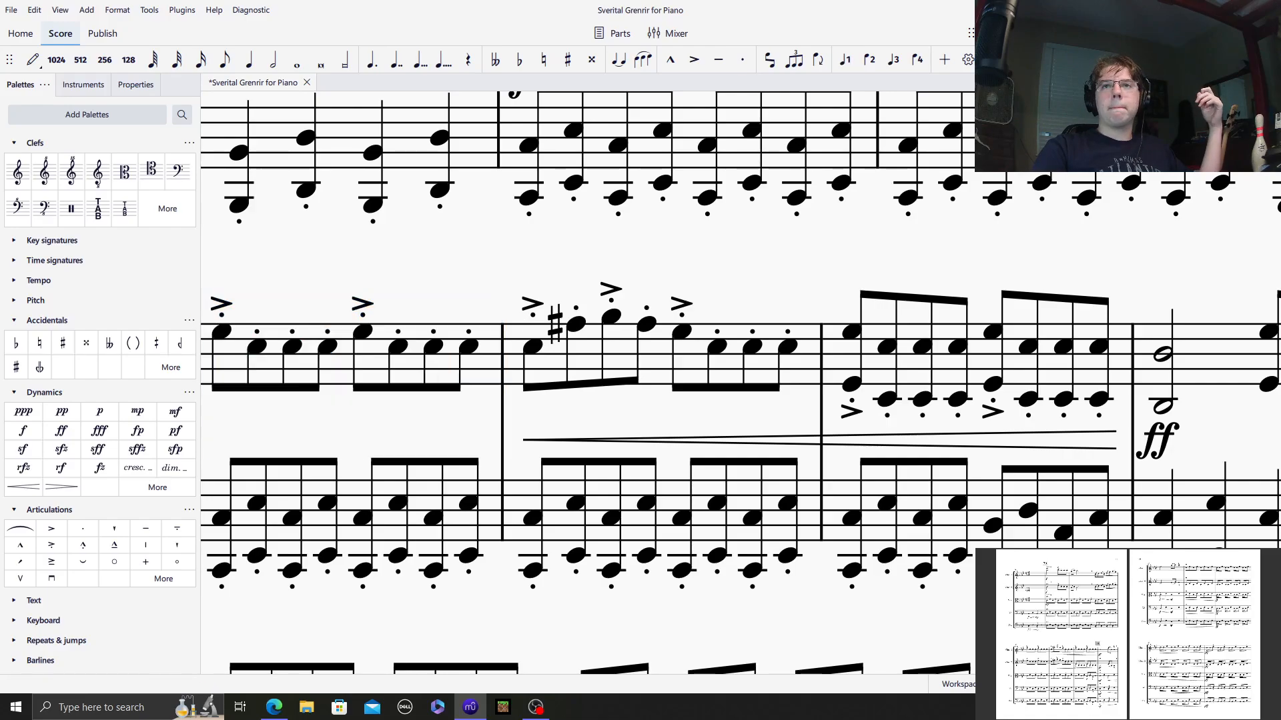
pyautogui.press('space')
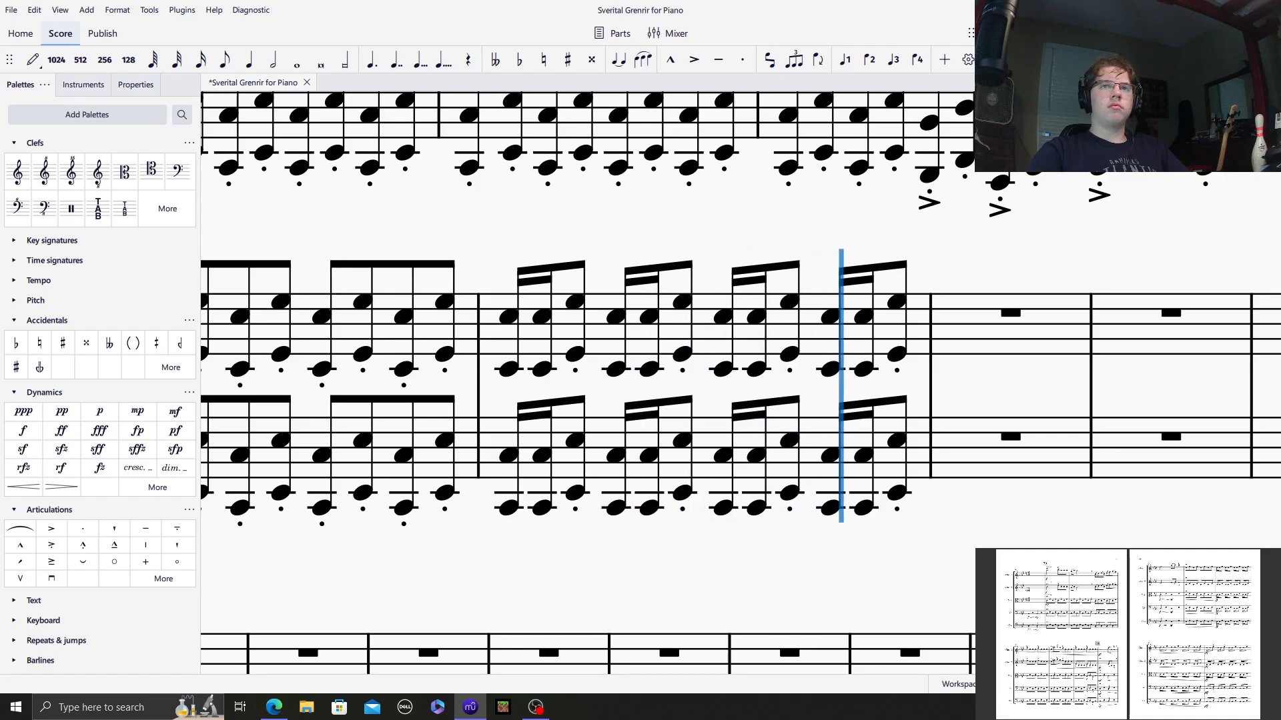
pyautogui.press('space')
# Copy the sixteenth-and-eighth-note octave pattern of bass measure 88 into bass measure 89.
pyautogui.click(957, 432)
pyautogui.moveTo(958, 432); pyautogui.dragTo(438, 252)
pyautogui.moveTo(523, 270); pyautogui.dragTo(742, 260)
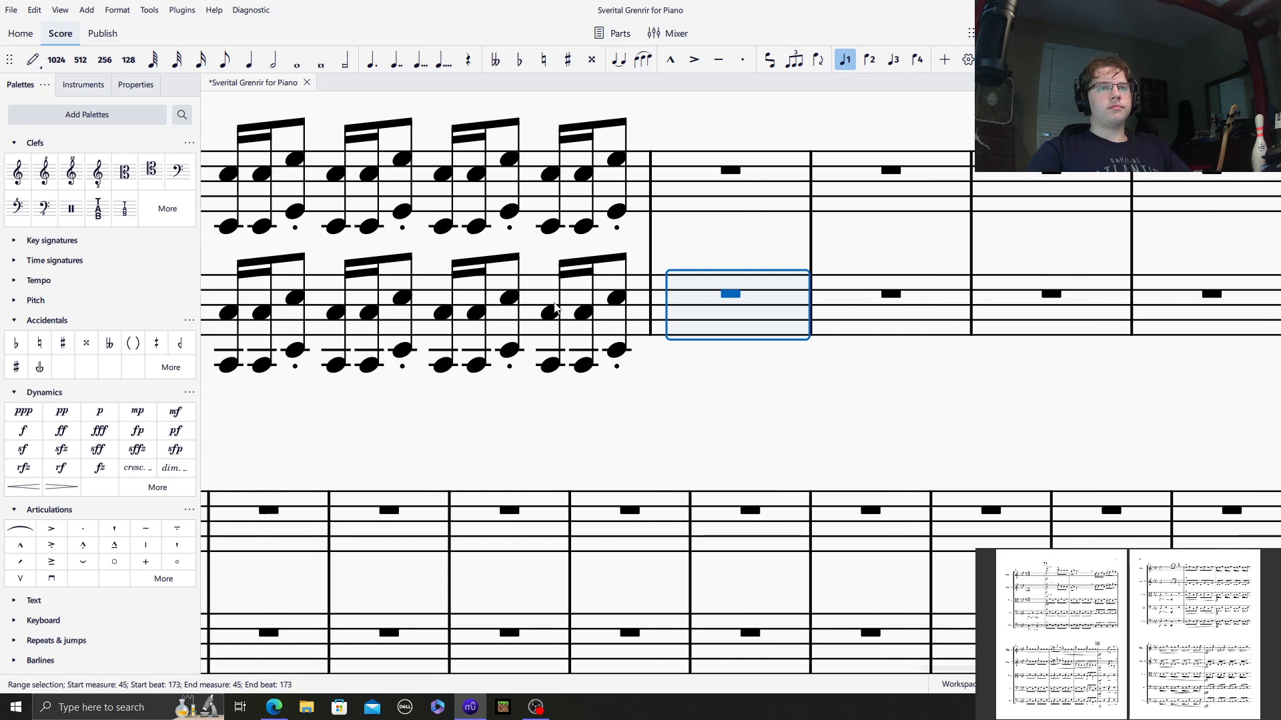
pyautogui.click(535, 316)
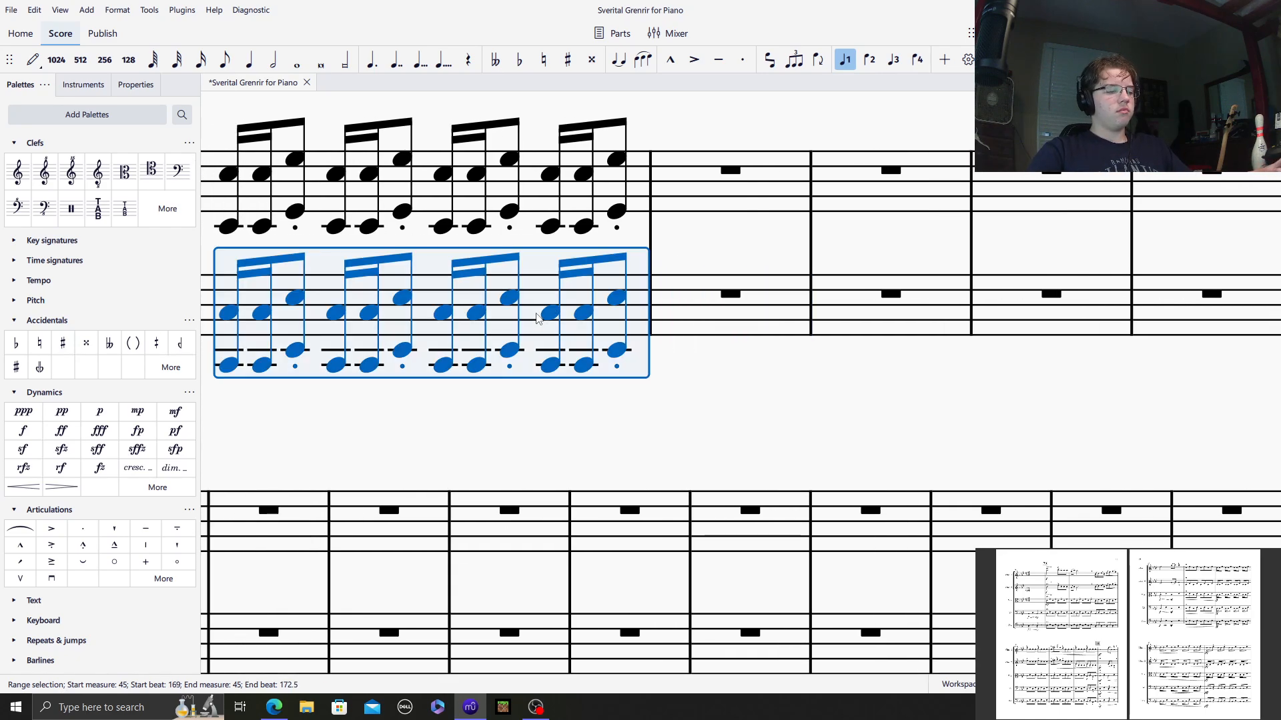
pyautogui.click(745, 328)
pyautogui.hotkey('ctrl', 'v')
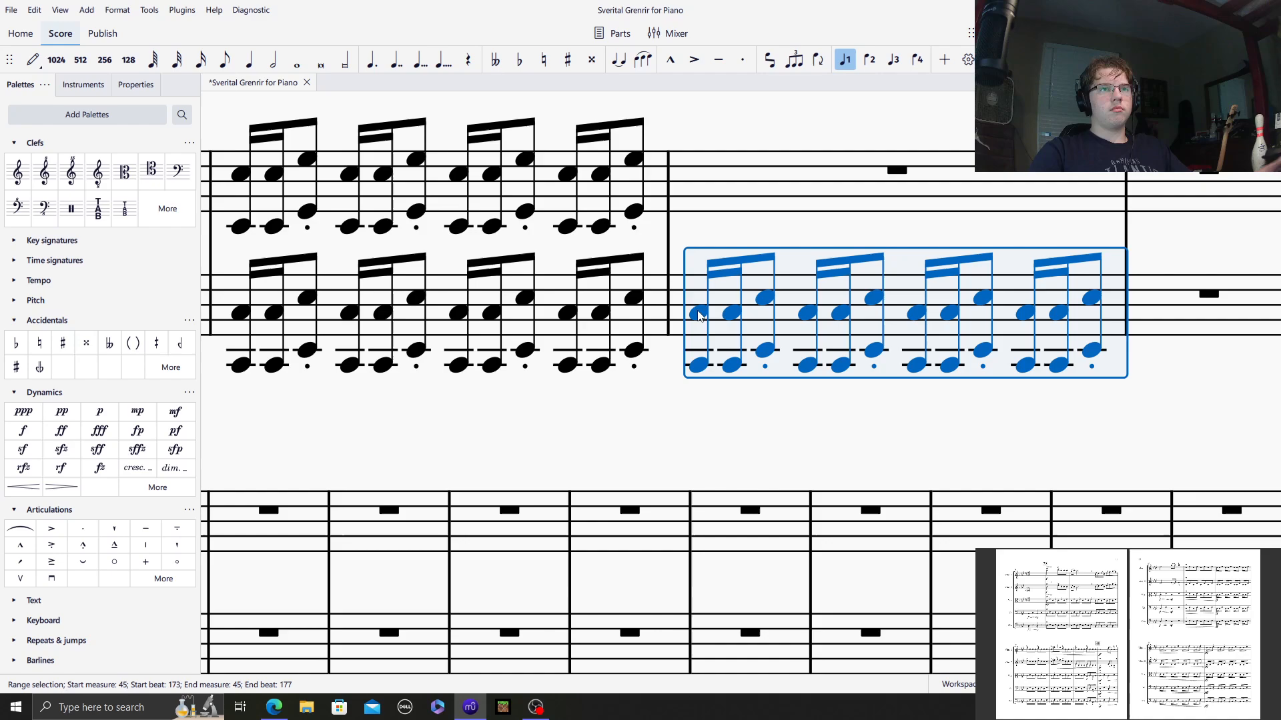
# Copy the sixteenth-and-eighth-note octave pattern of treble measure 88 into treble measure 89.
pyautogui.click(544, 177)
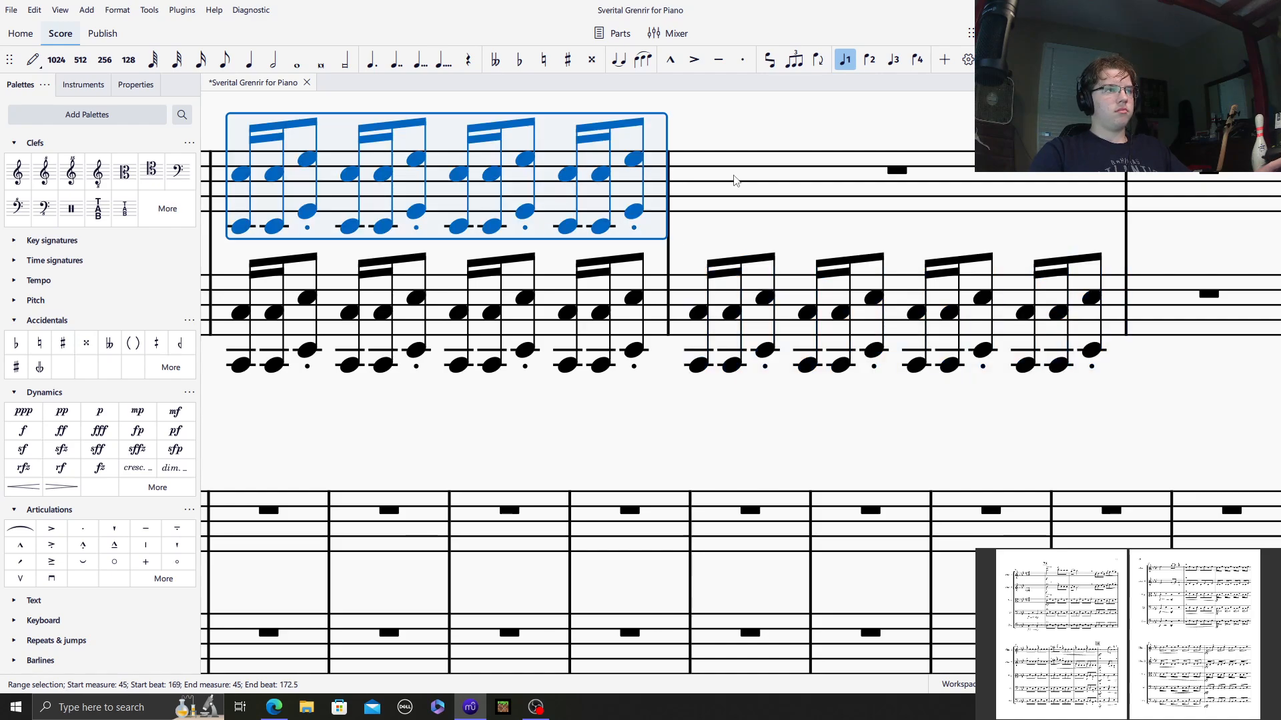
pyautogui.click(789, 170)
pyautogui.hotkey('ctrl', 'v')
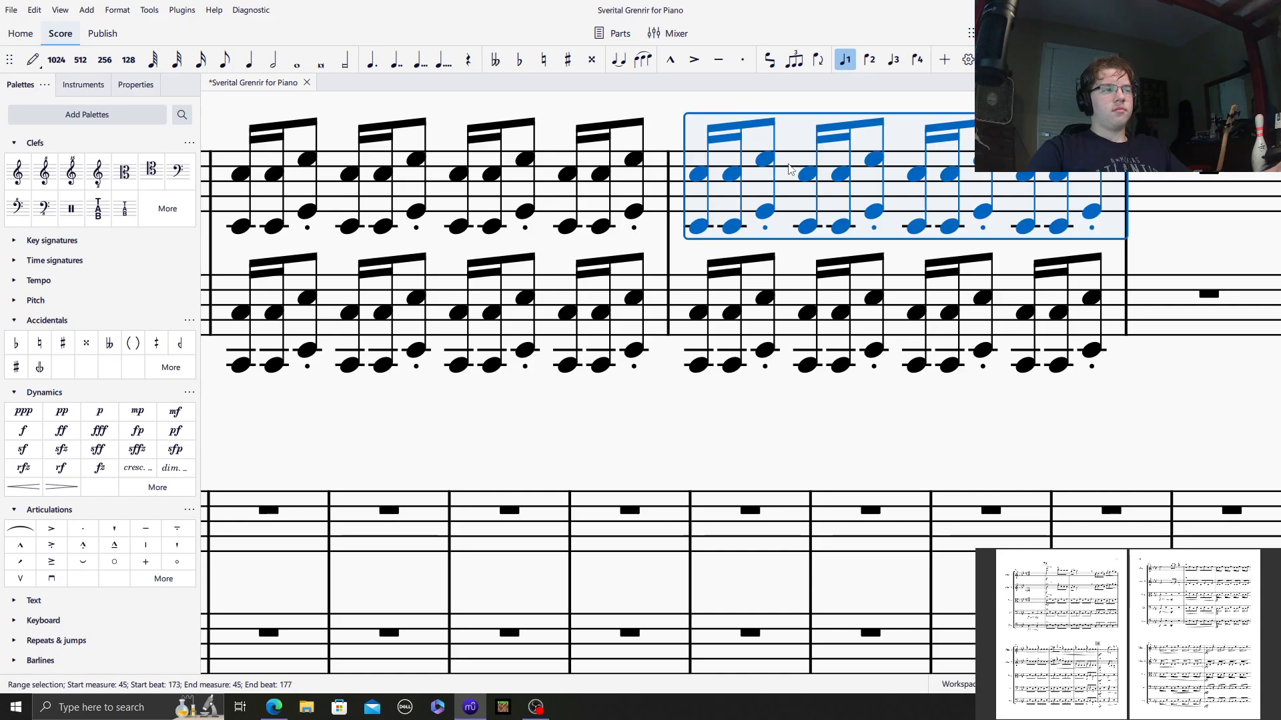
# Add a crescendo hairpin under treble measure 89 and an fff dynamic at the start of measure 90.
pyautogui.click(23, 487)
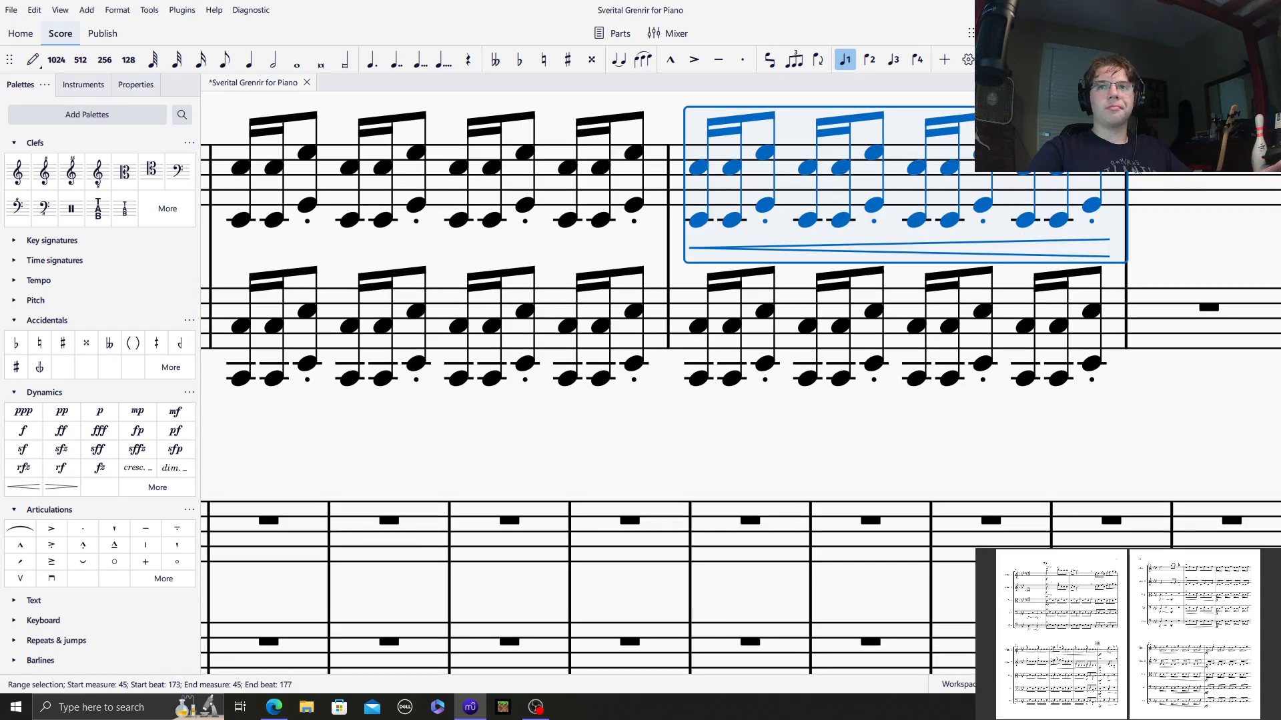
pyautogui.press('Right')
pyautogui.click(99, 428)
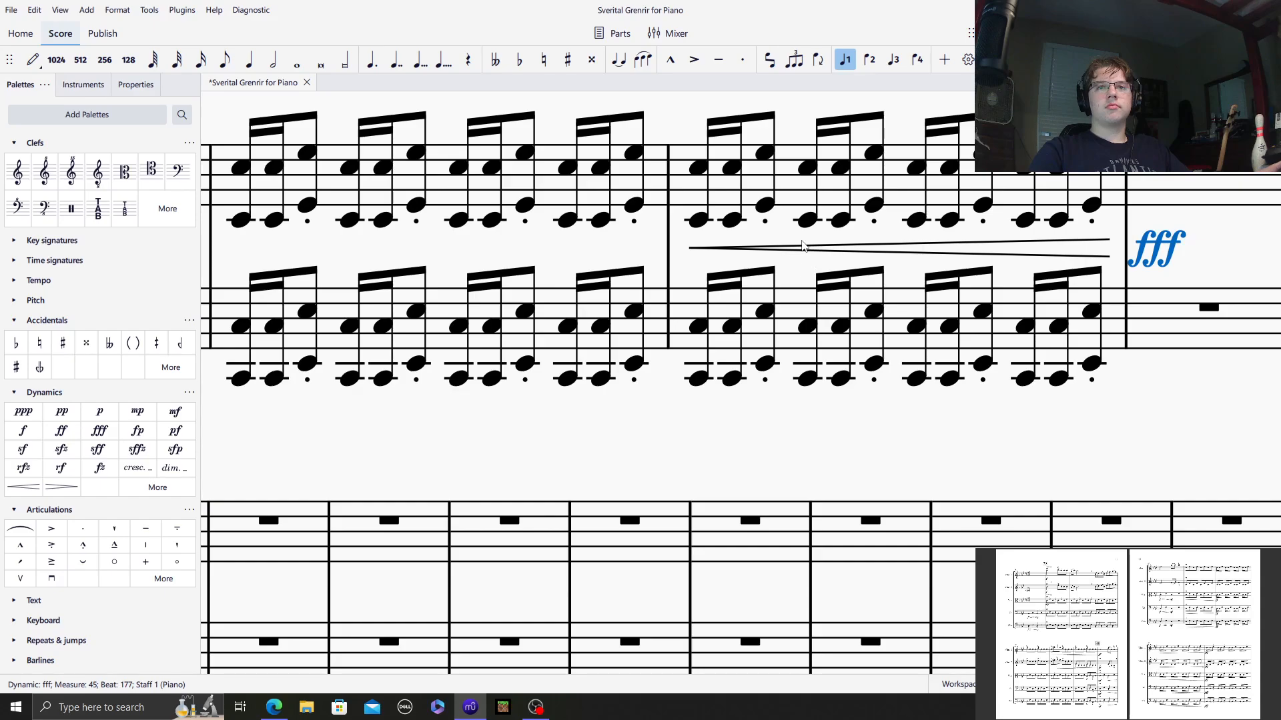
# Copy the bass octave pattern of measure 89 into bass measure 90, lowered one scale step to B♭ and D♭.
pyautogui.click(793, 314)
pyautogui.press('Right')
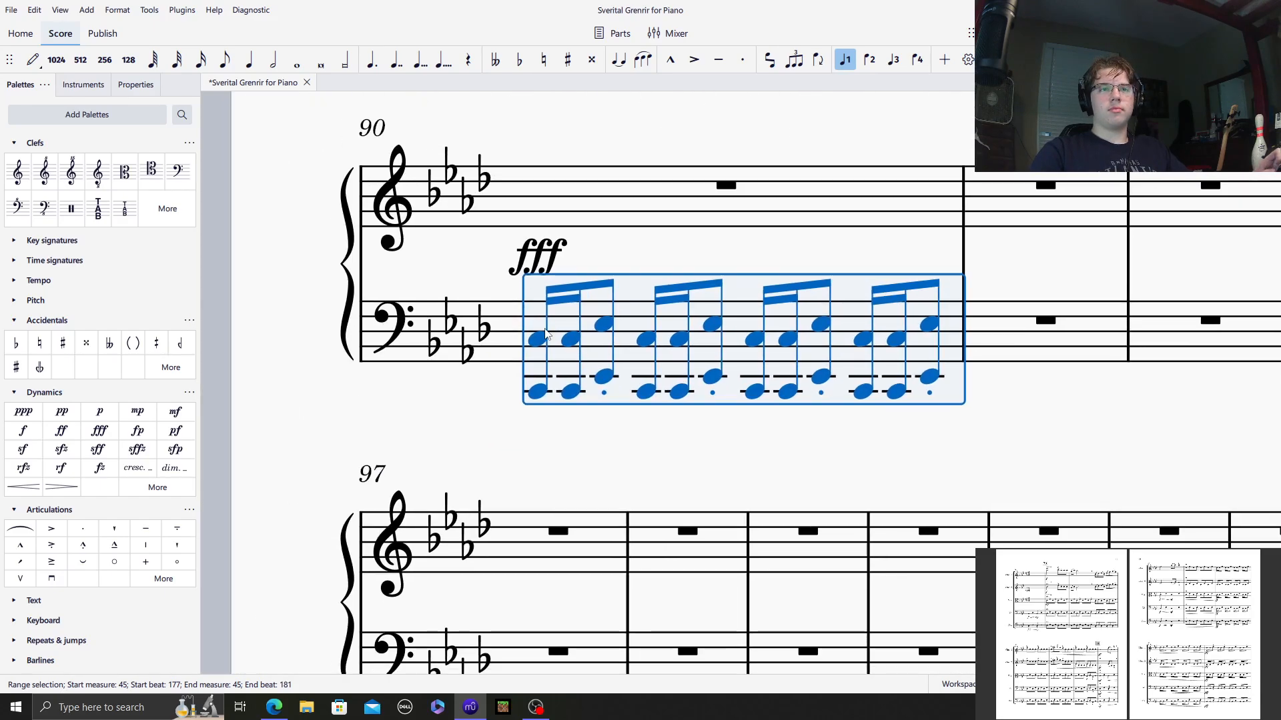
pyautogui.moveTo(534, 342); pyautogui.dragTo(535, 347)
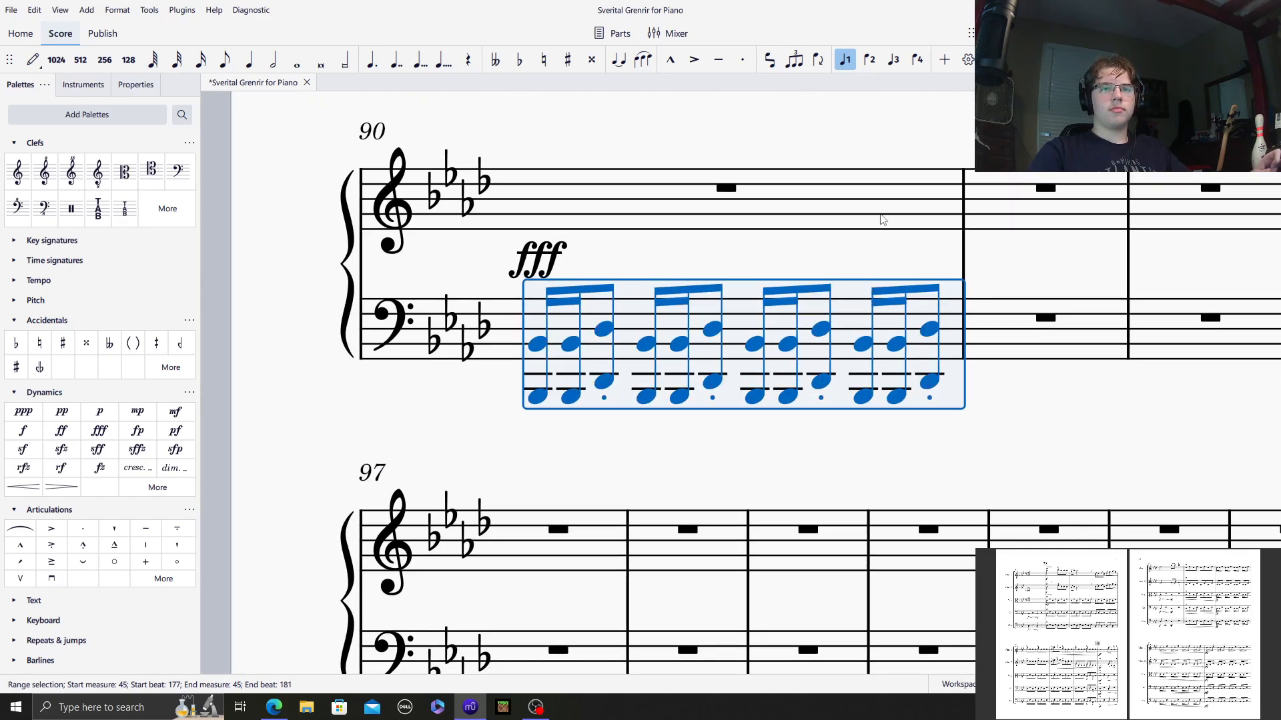
# Copy treble measure 89 into treble measure 90 and remove the crescendo hairpin that came with it.
pyautogui.scroll(5, 883, 220)
pyautogui.click(826, 201)
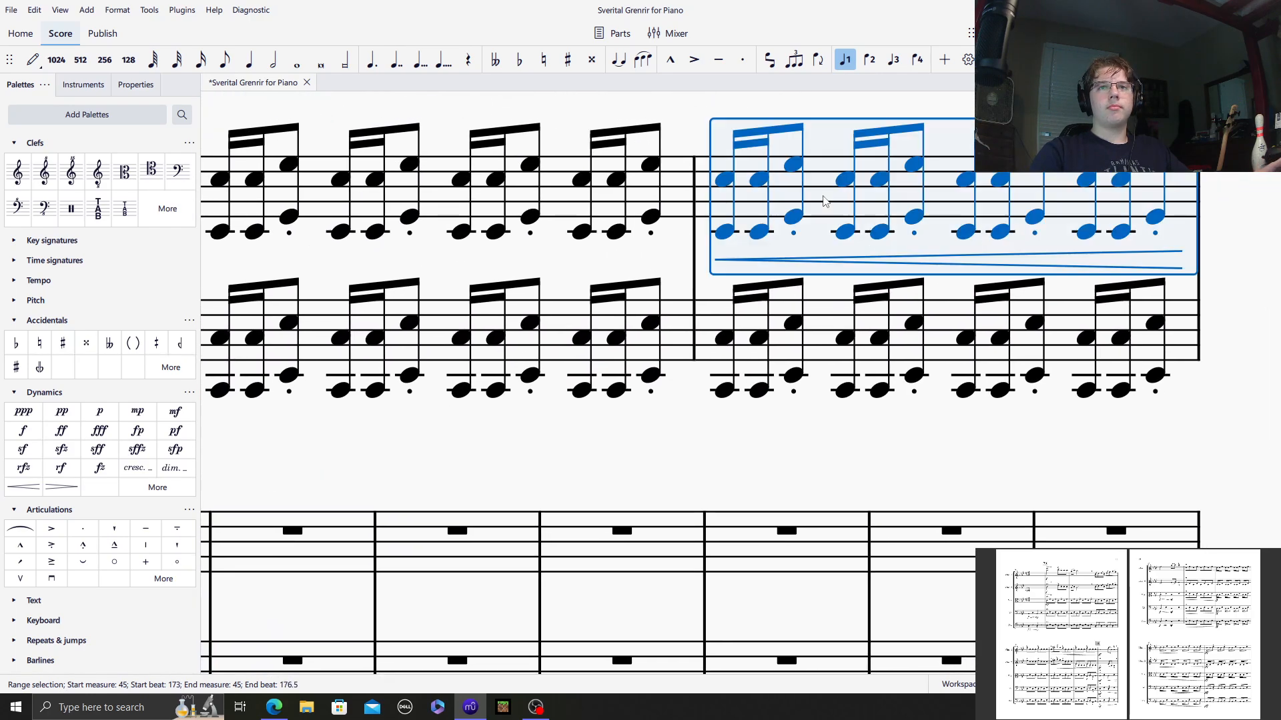
pyautogui.scroll(-5, 476, 439)
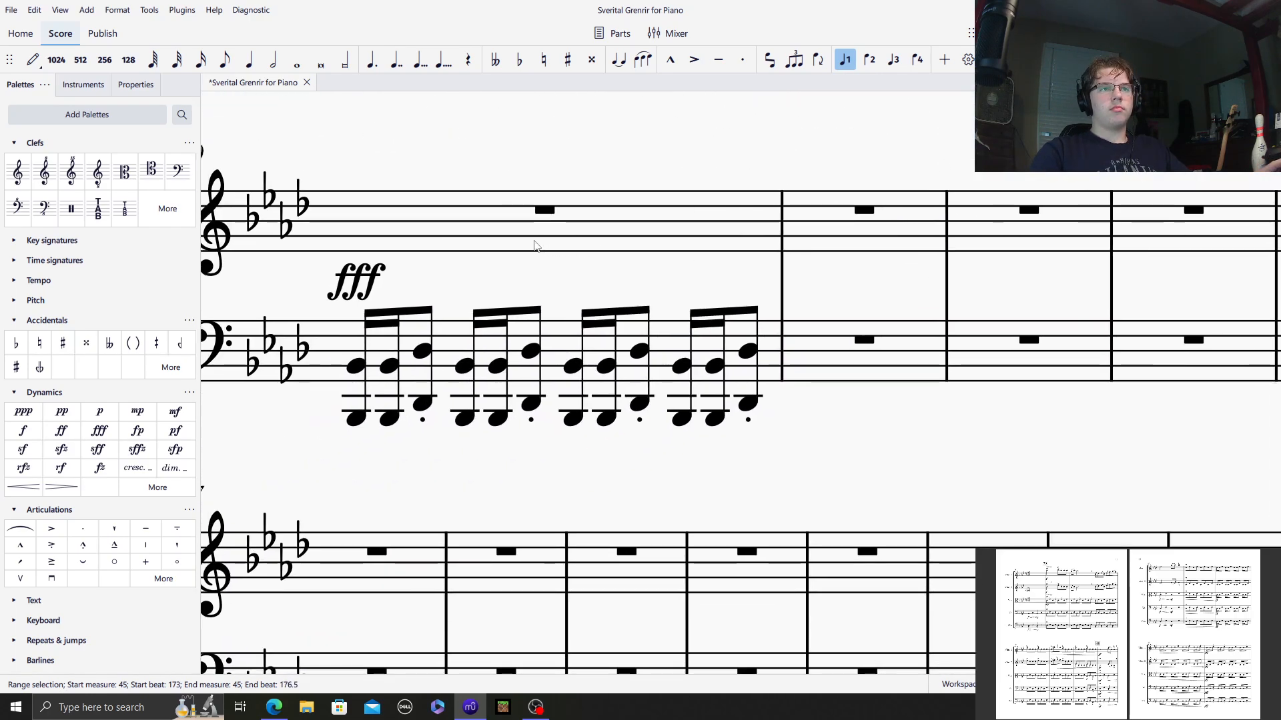
pyautogui.click(532, 243)
pyautogui.hotkey('ctrl', 'v')
pyautogui.click(467, 298)
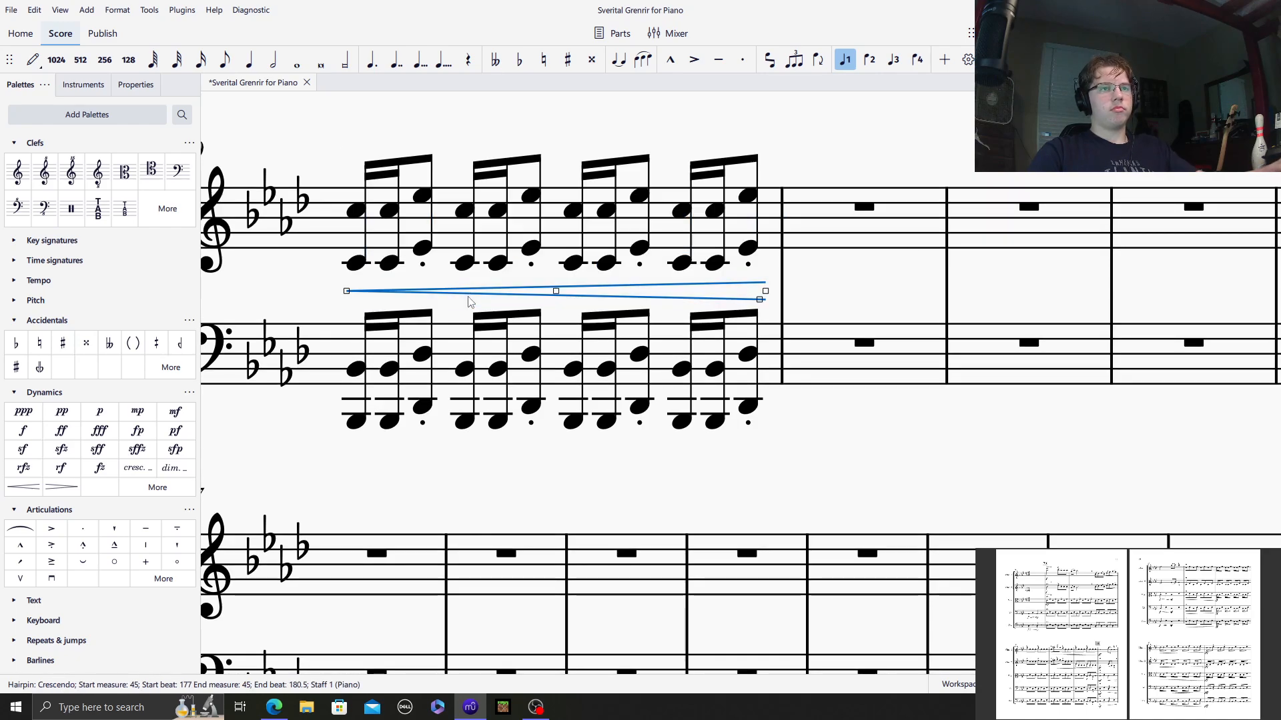
pyautogui.press('Delete')
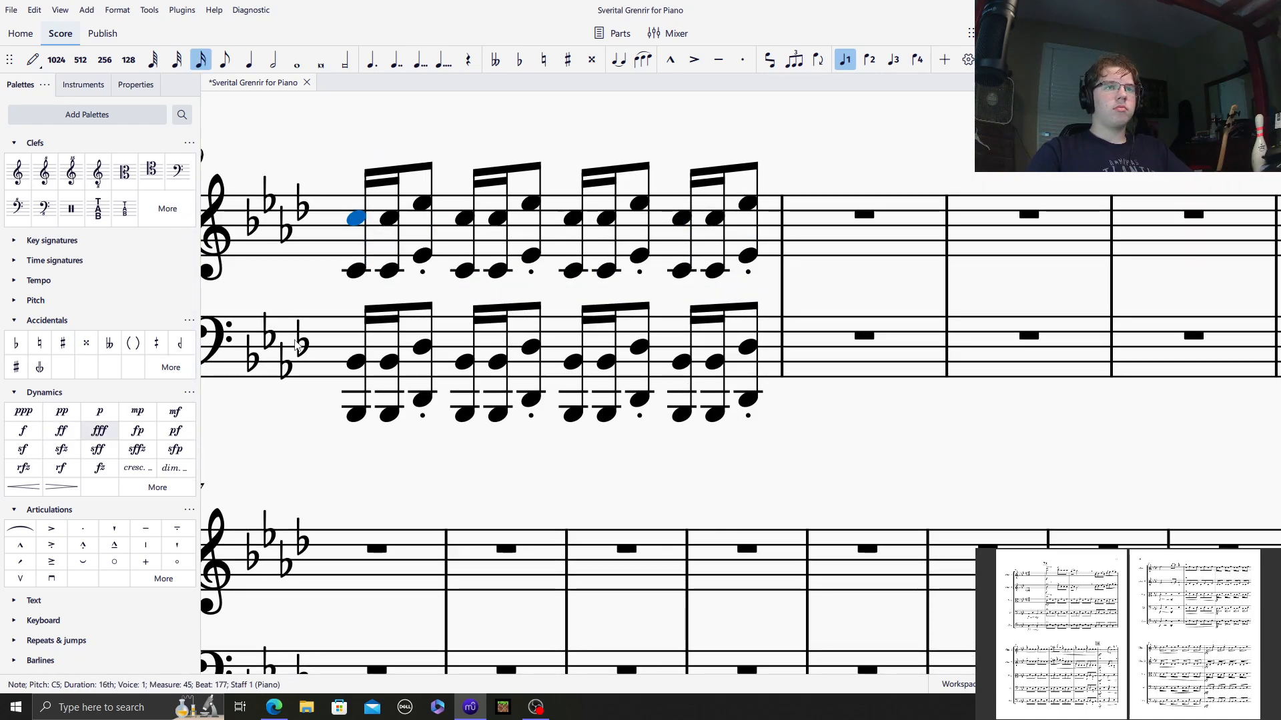
# Restore the fff dynamic at the start of measure 90 and lower its treble octaves one scale step to B♭ and D♭.
pyautogui.click(98, 432)
pyautogui.click(388, 244)
pyautogui.press('Down')
pyautogui.press('Down')
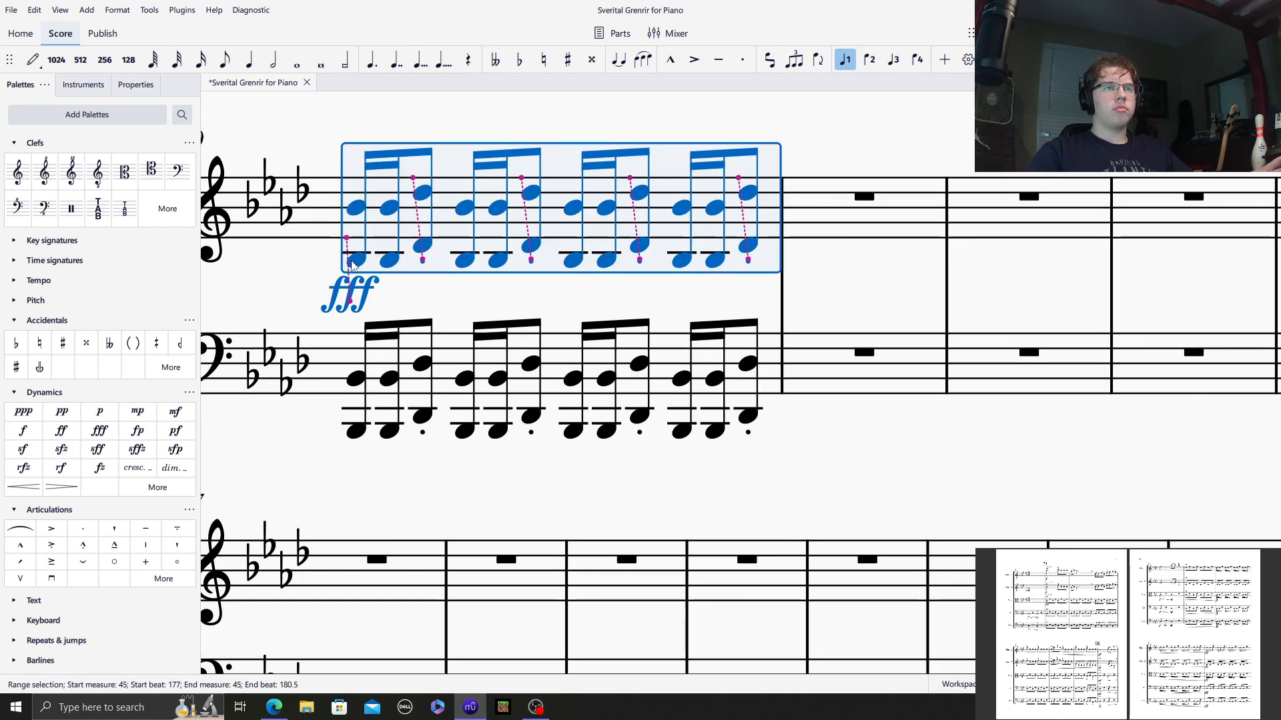
pyautogui.click(780, 143)
pyautogui.moveTo(771, 162); pyautogui.dragTo(807, 310)
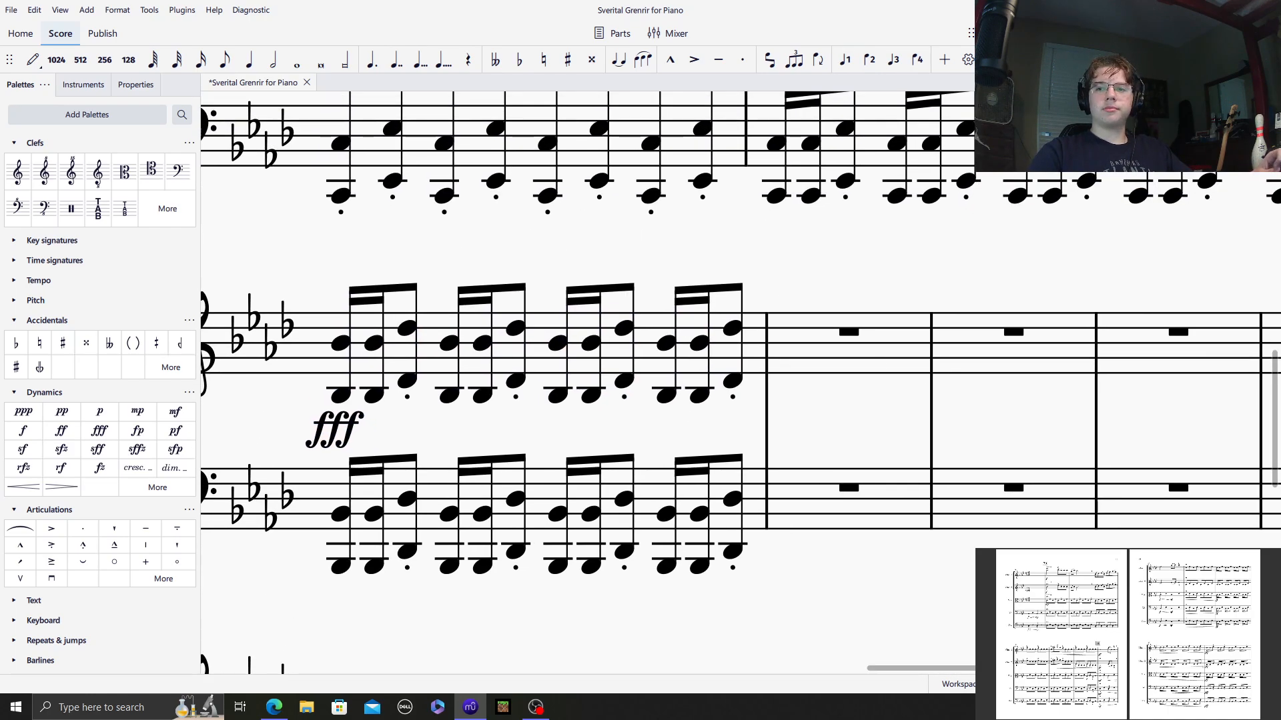
# Play back the score from measure 44 through measure 90 to review the transcription.
pyautogui.hotkey('ctrl', '-')
pyautogui.moveTo(592, 303); pyautogui.dragTo(1266, 348)
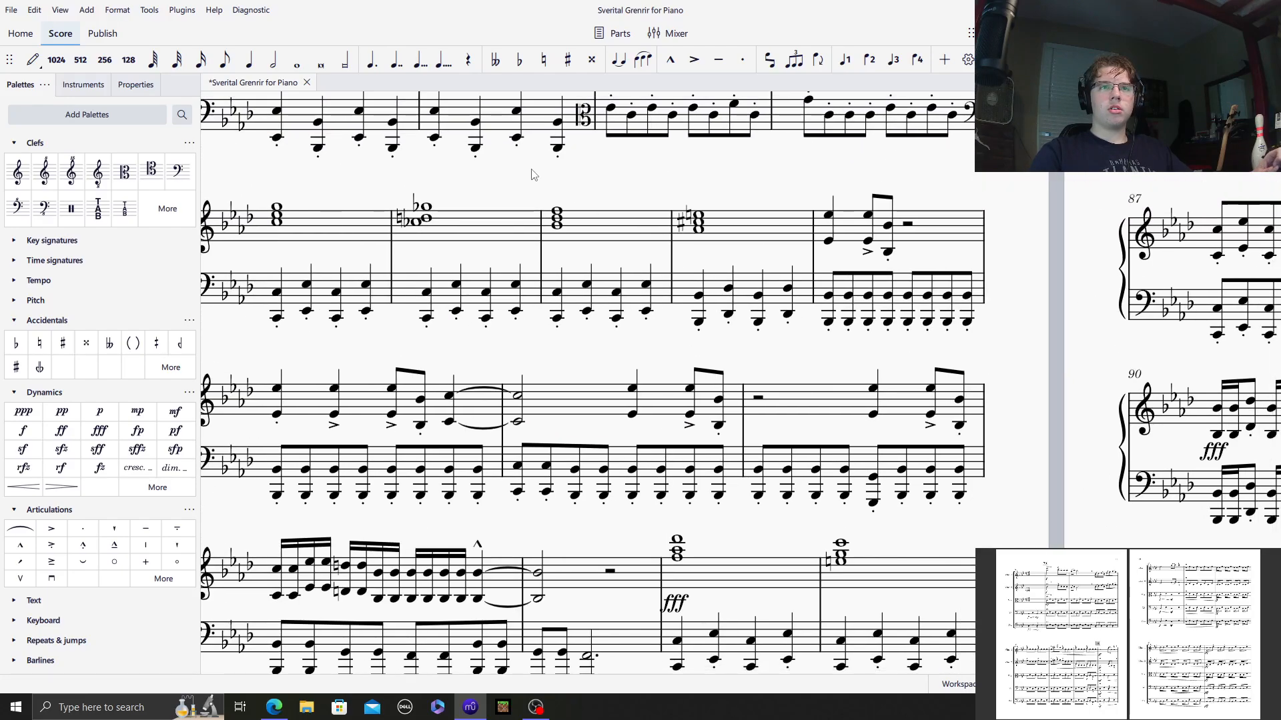
pyautogui.moveTo(490, 191)
pyautogui.mouseDown()
pyautogui.moveTo(775, 306)
pyautogui.moveTo(697, 455)
pyautogui.moveTo(1059, 294)
pyautogui.moveTo(1241, 107)
pyautogui.mouseUp()
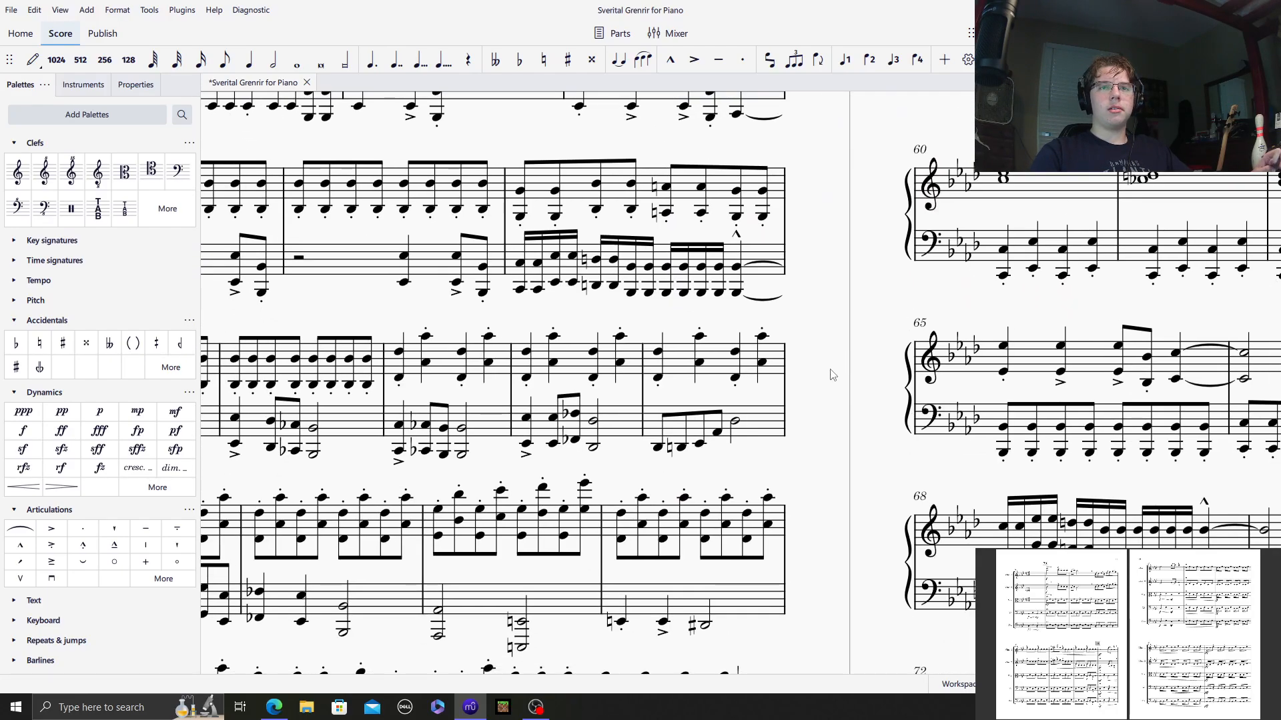
pyautogui.moveTo(815, 408); pyautogui.dragTo(1079, 209)
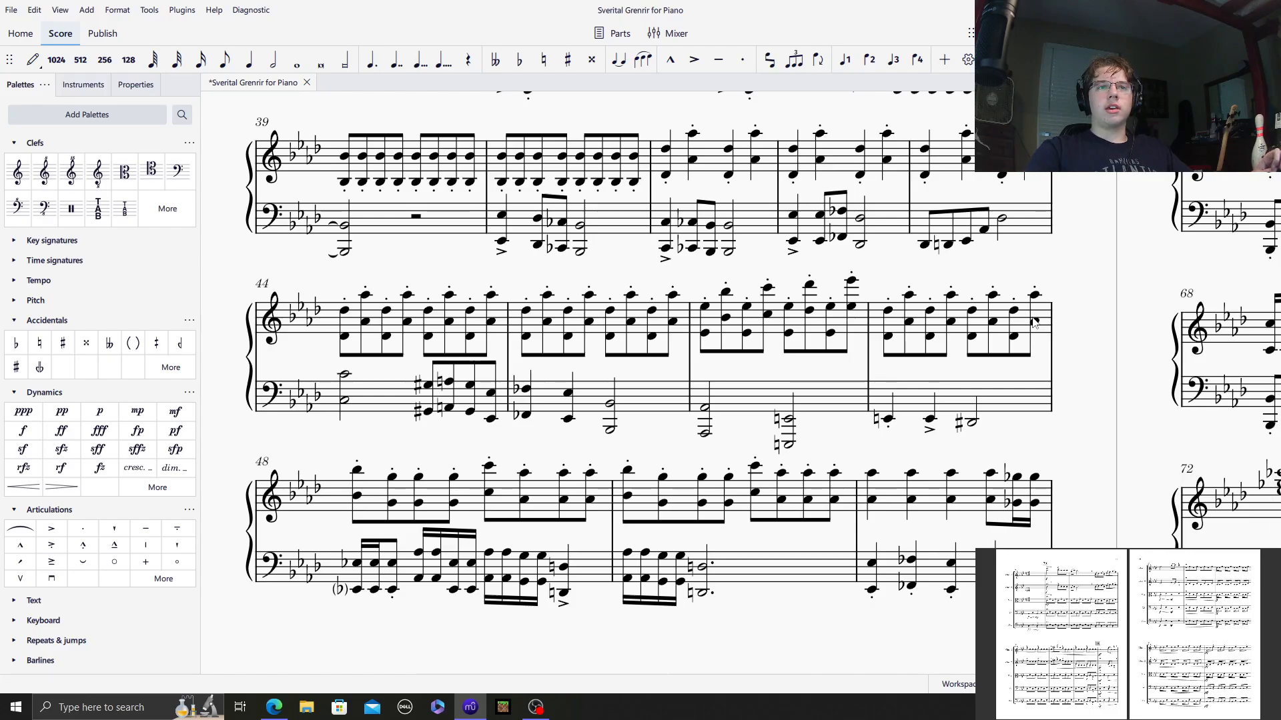
pyautogui.click(390, 394)
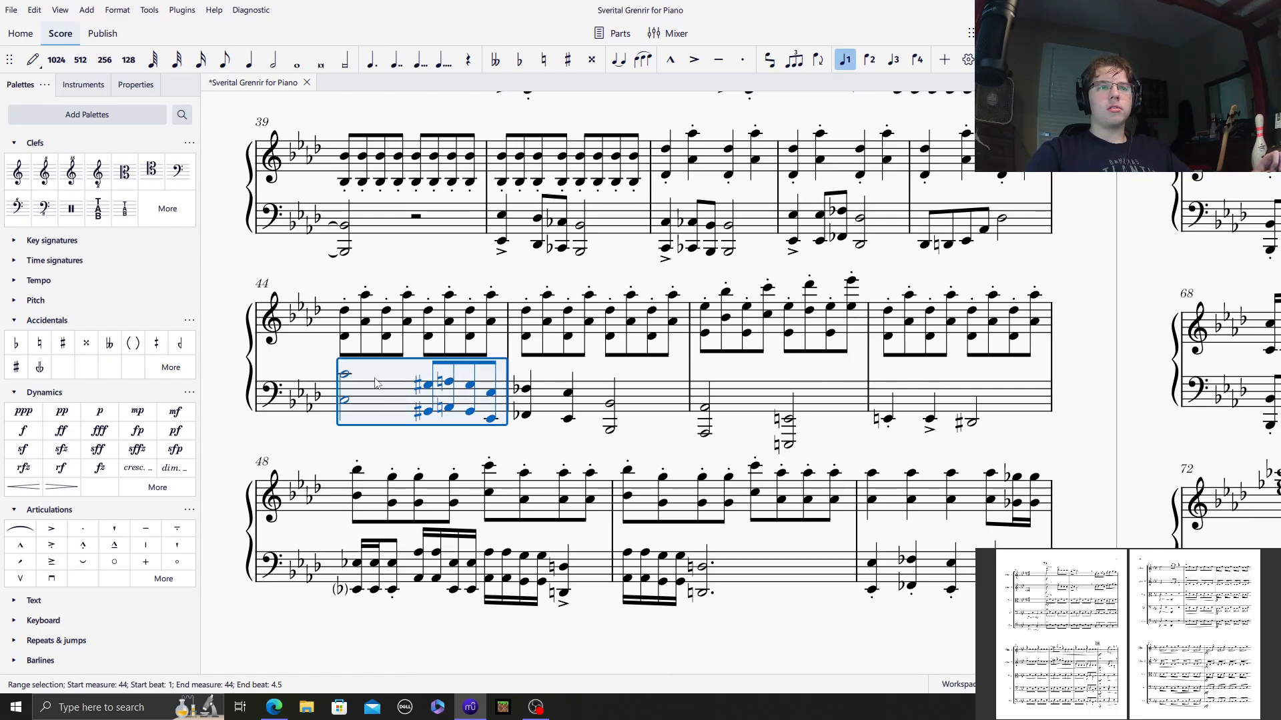
pyautogui.press('Escape')
pyautogui.press('space')
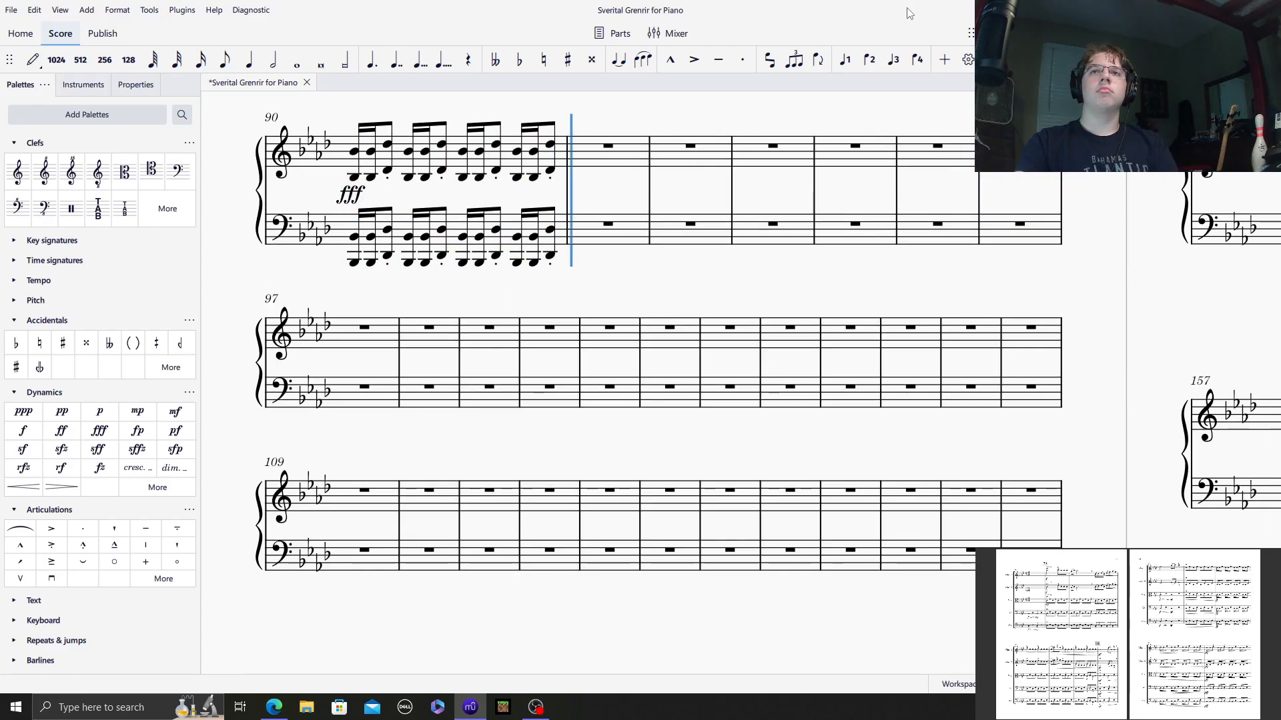
# Switch to OBS and enlarge the Video Capture Device source to fill the preview canvas.
pyautogui.click(536, 707)
pyautogui.click(858, 121)
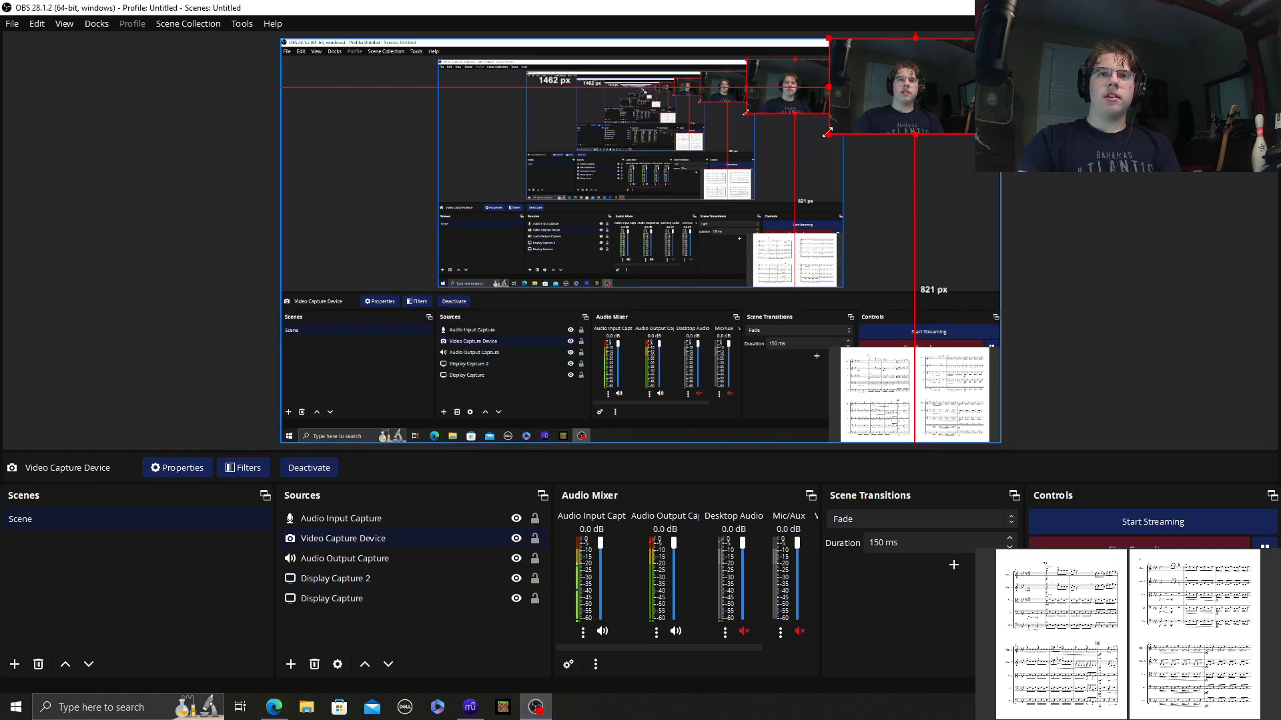
pyautogui.moveTo(827, 133); pyautogui.dragTo(281, 443)
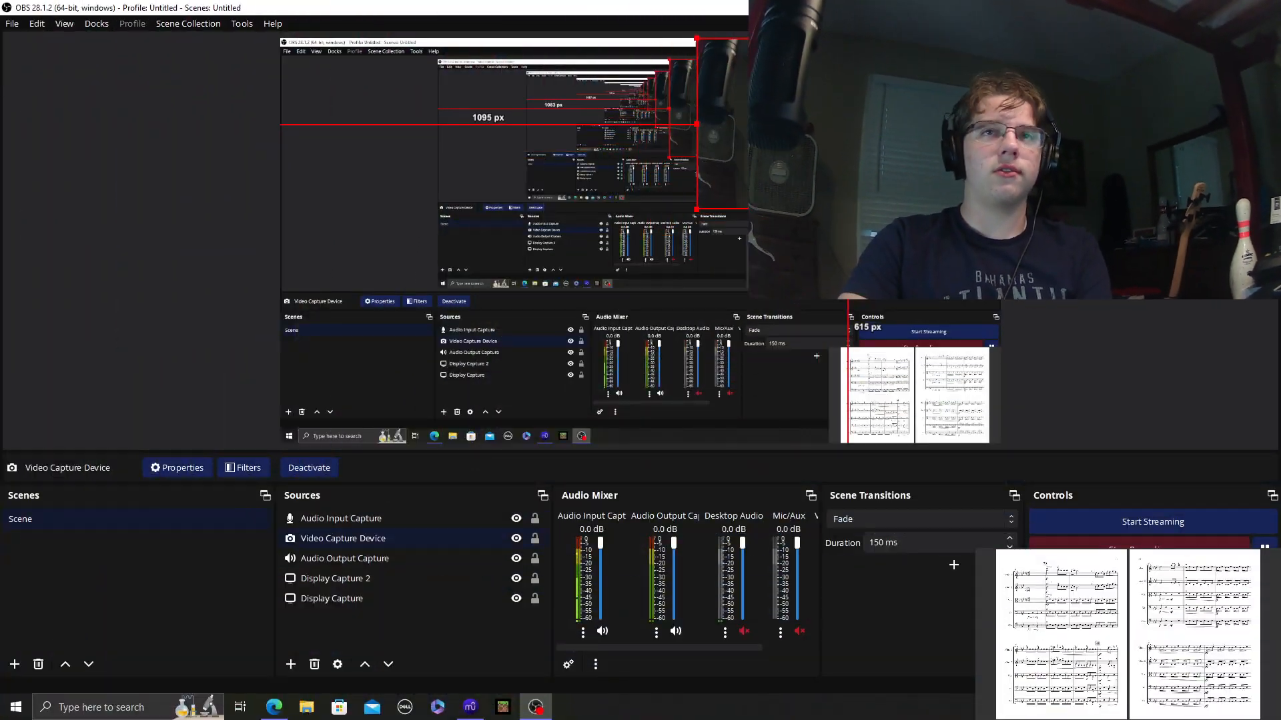
# Shrink the webcam source back to its small corner size and enlarge the string score's display capture to fill the canvas.
pyautogui.moveTo(903, 207); pyautogui.dragTo(903, 136)
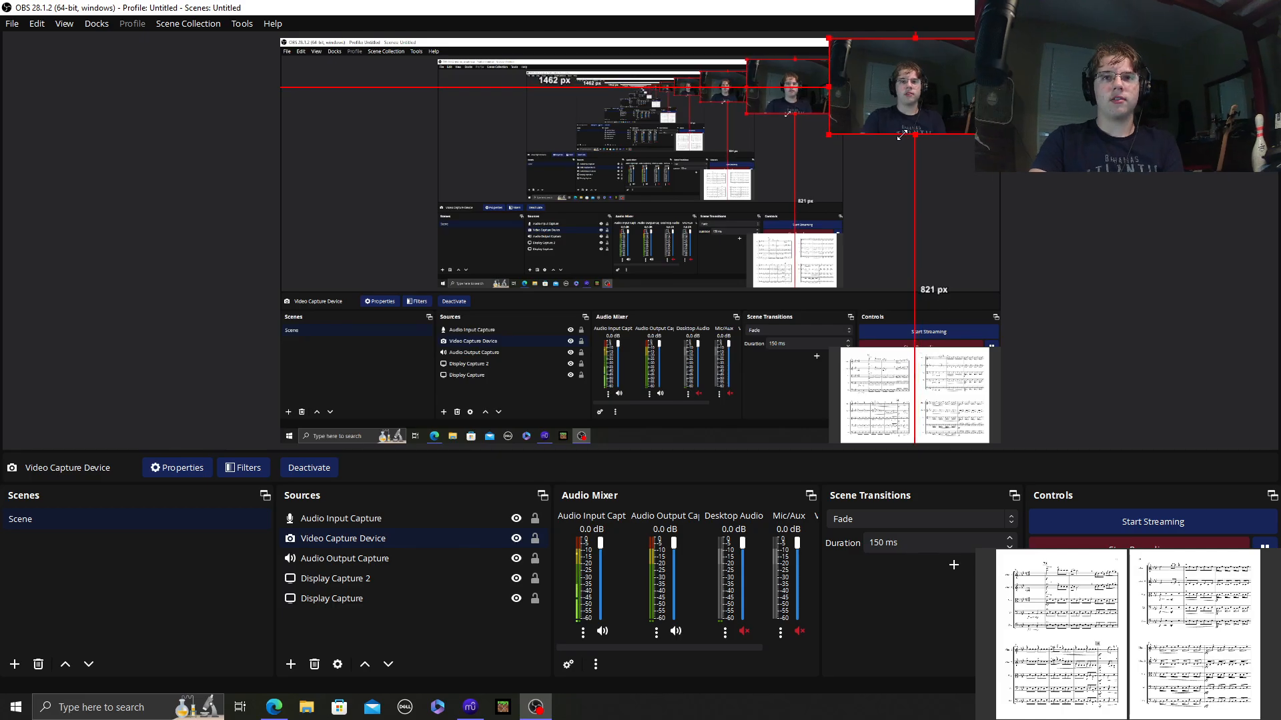
pyautogui.click(876, 373)
pyautogui.moveTo(833, 347); pyautogui.dragTo(282, 40)
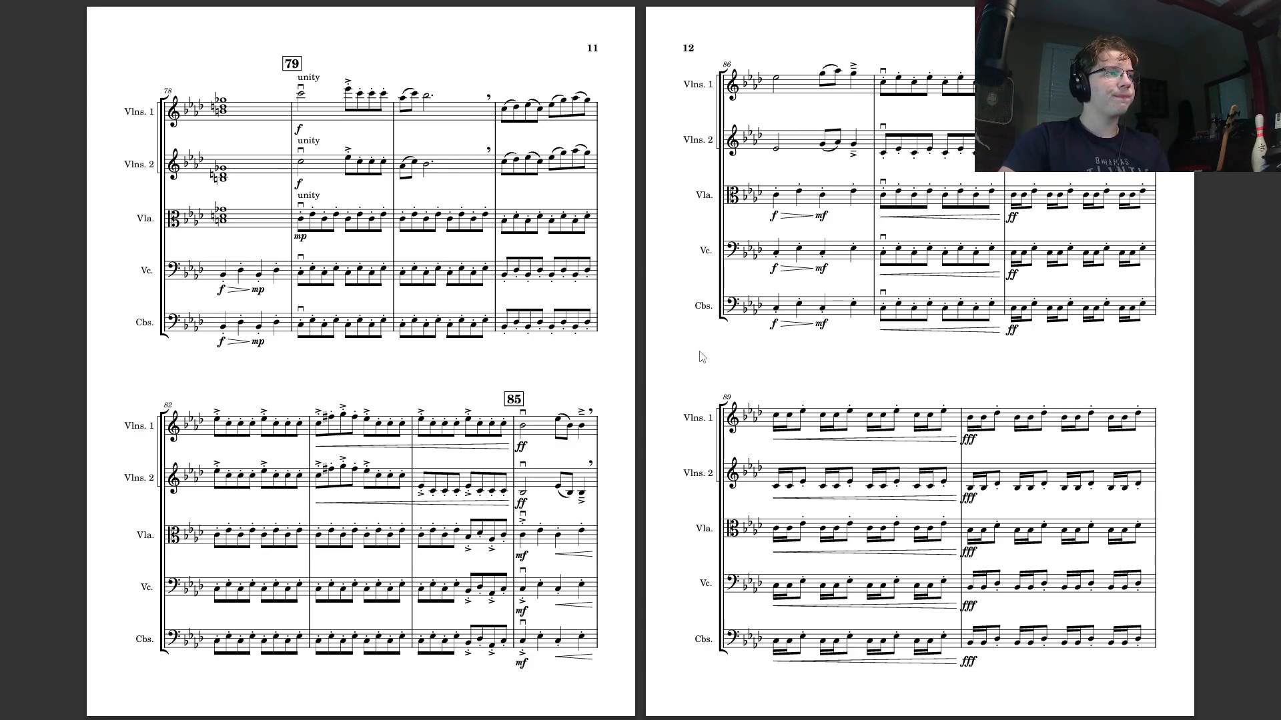
# Examine the string score's remaining music on pages 13 to 18, and return to its first page.
pyautogui.press('Right')
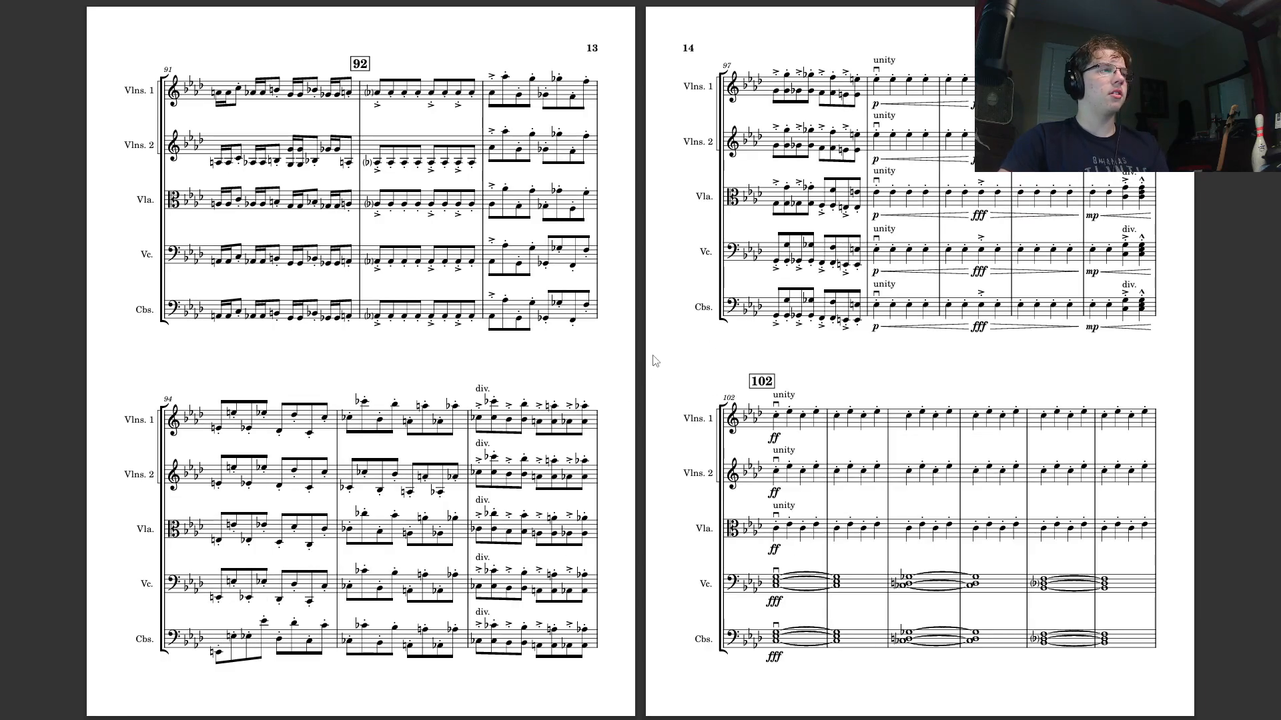
pyautogui.press('Right')
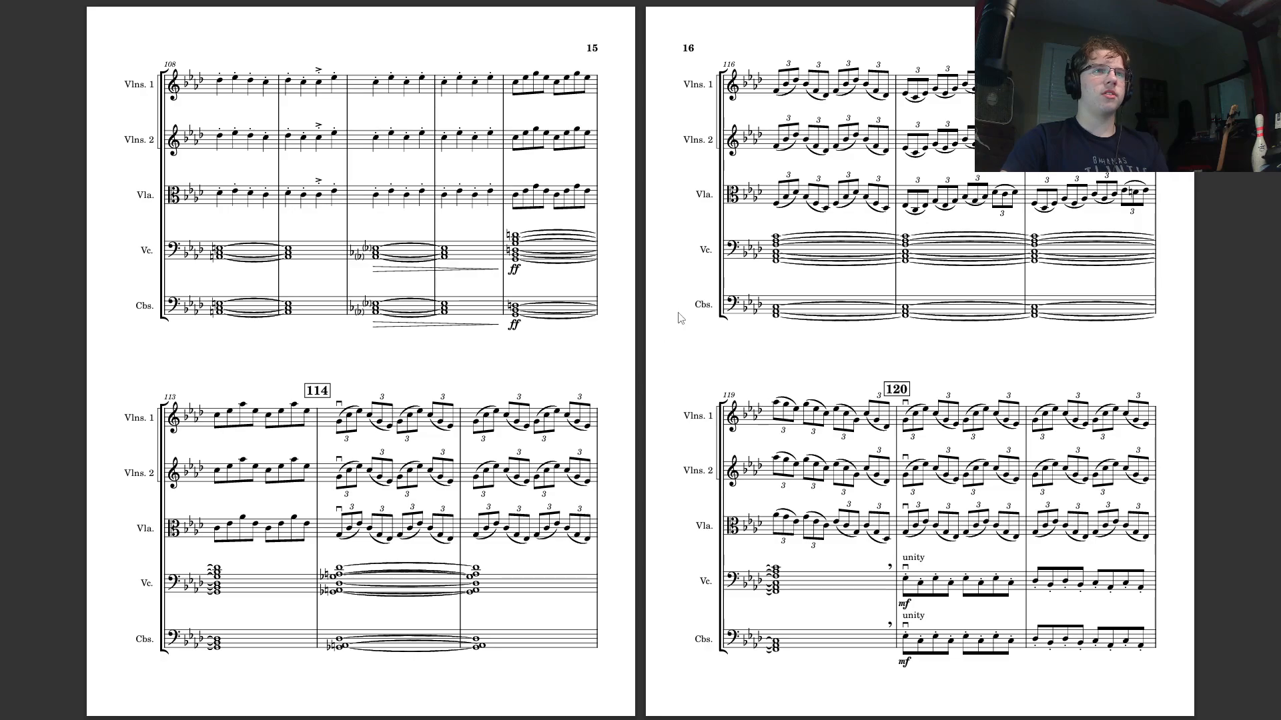
pyautogui.press('Right')
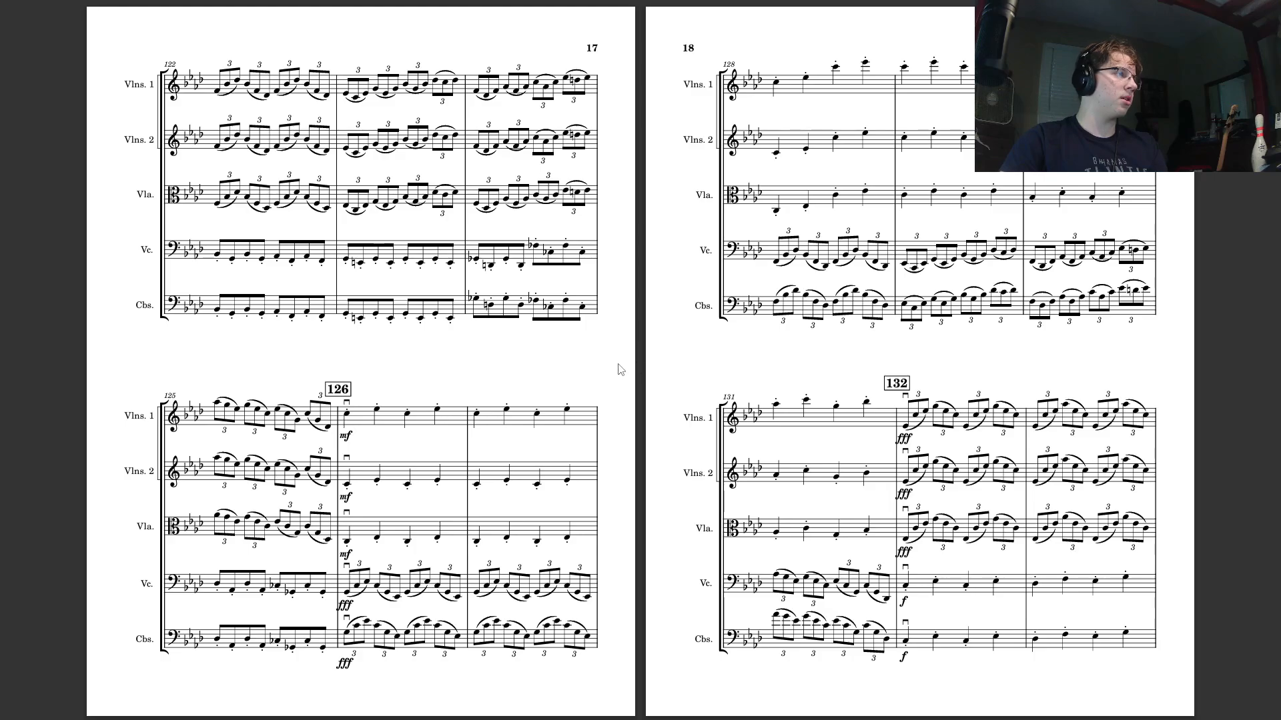
pyautogui.press('Left')
pyautogui.press('Left')
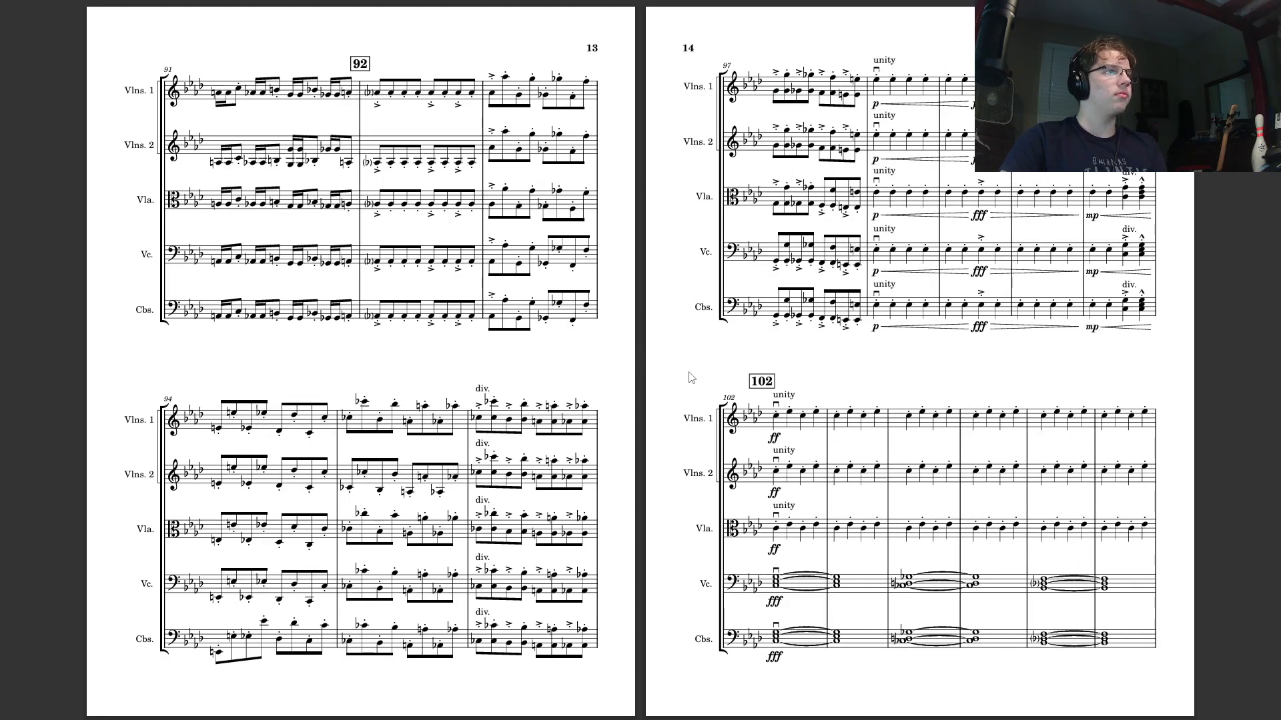
pyautogui.press('Left')
pyautogui.press('Left')
pyautogui.press('Home')
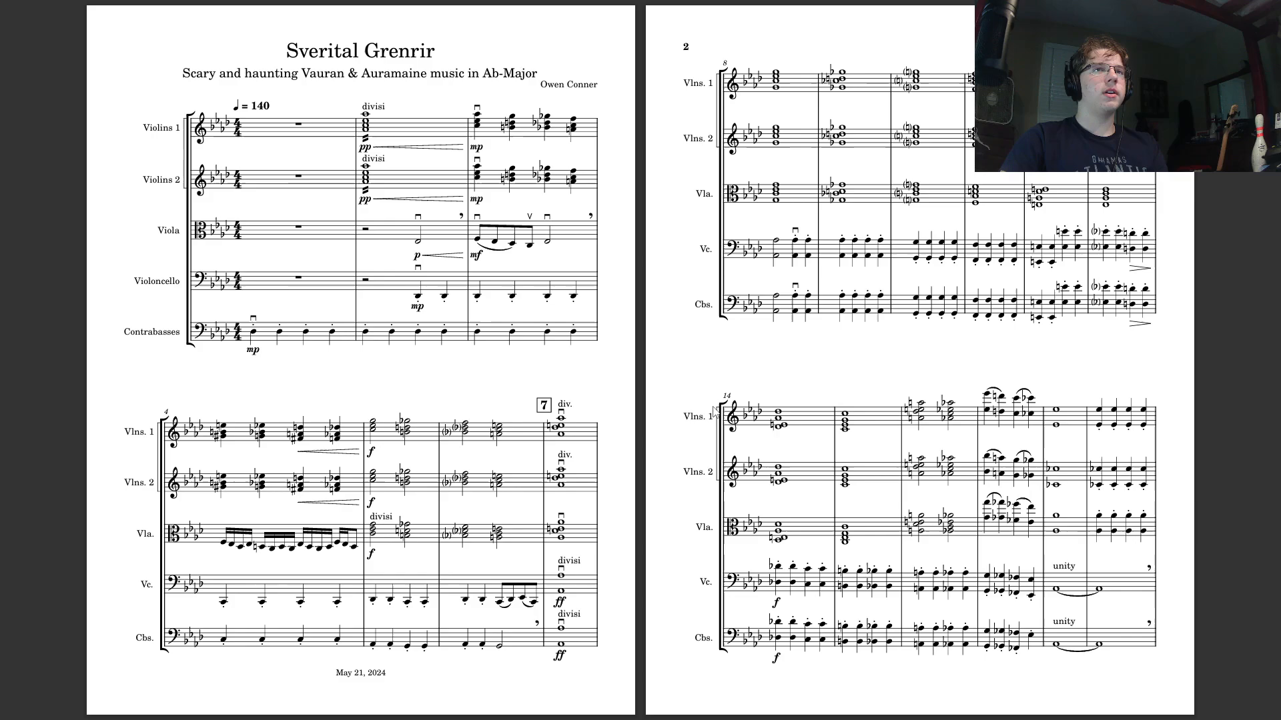